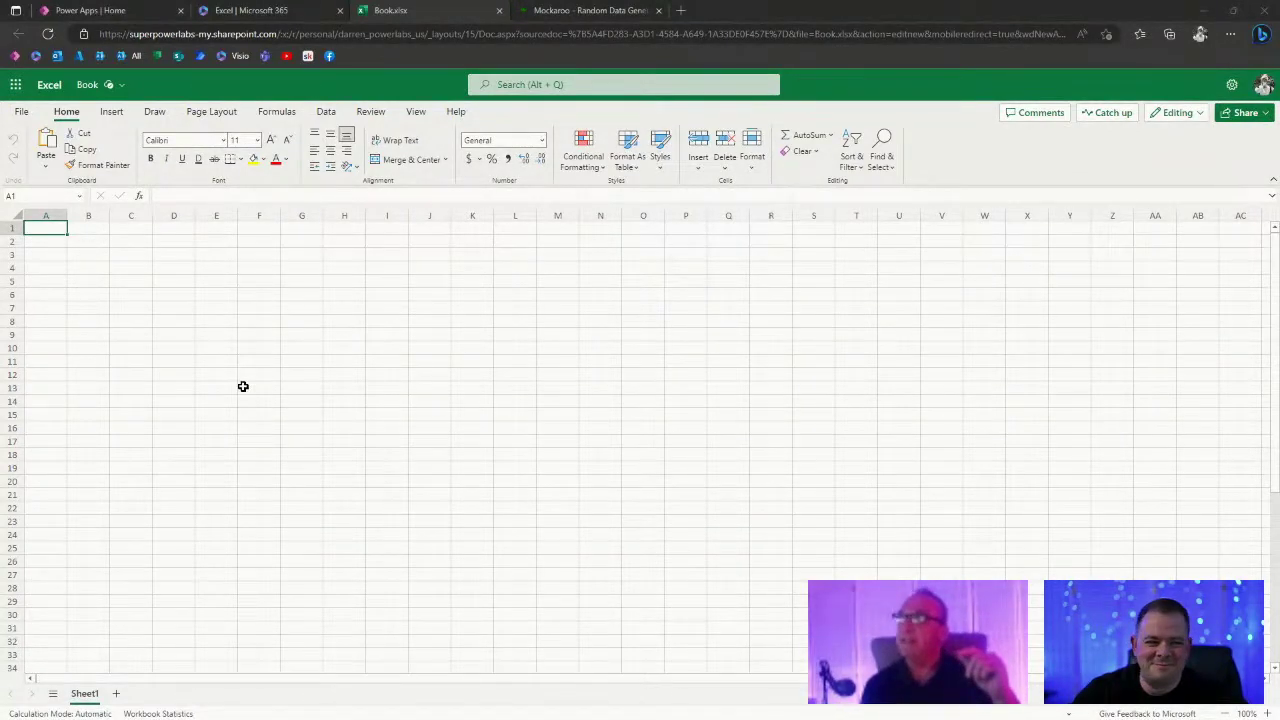
pyautogui.scroll(5, 243, 386)
pyautogui.moveTo(230, 466); pyautogui.dragTo(50, 240)
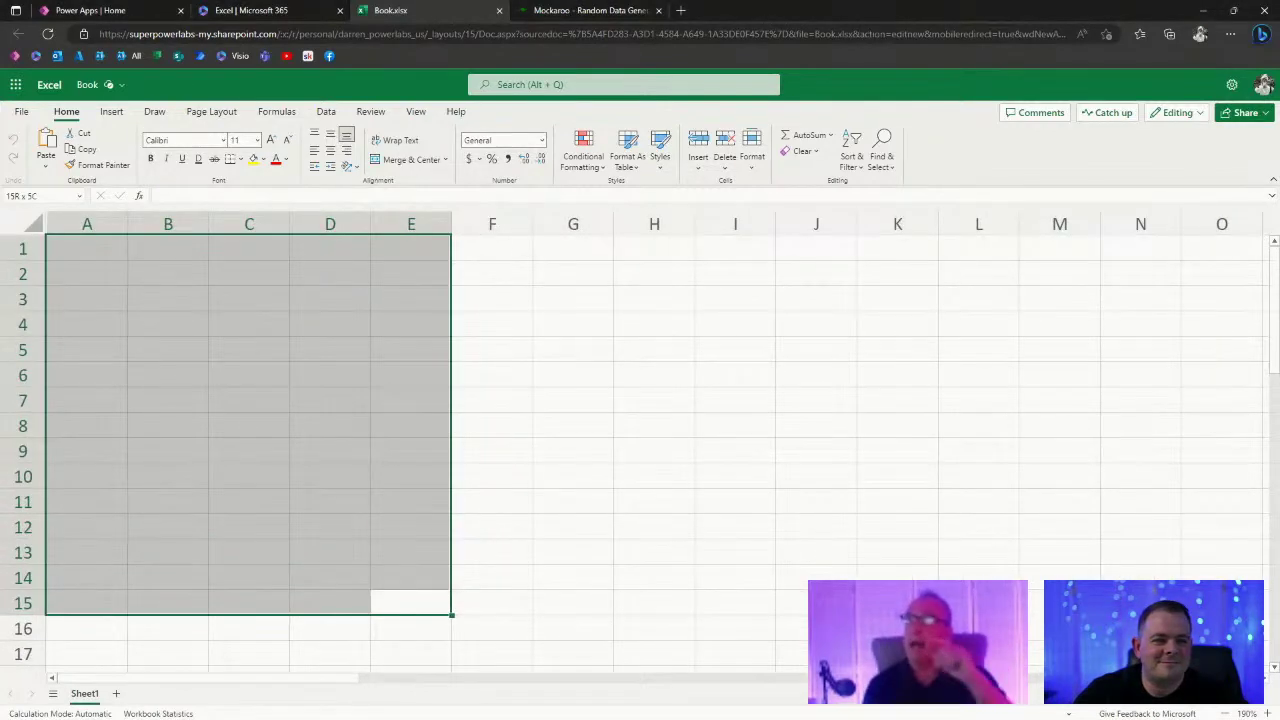
pyautogui.click(436, 407)
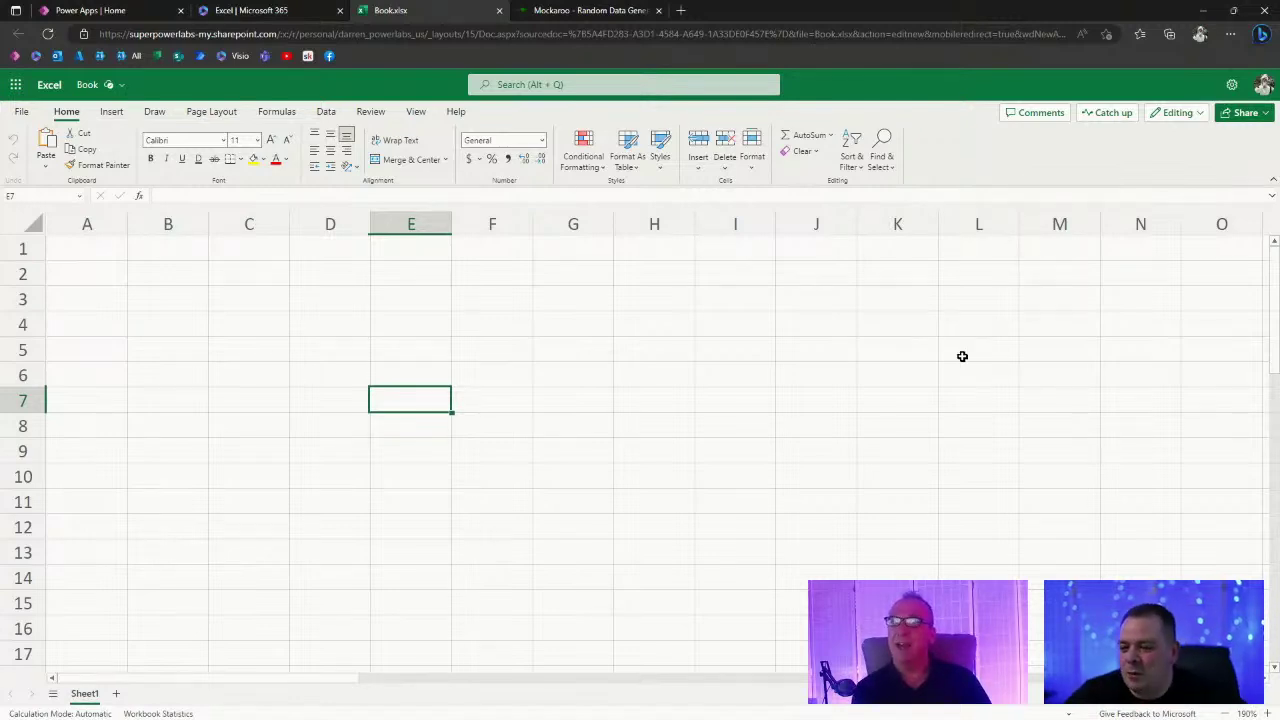
pyautogui.click(458, 330)
pyautogui.moveTo(633, 497); pyautogui.dragTo(5, 226)
pyautogui.click(443, 425)
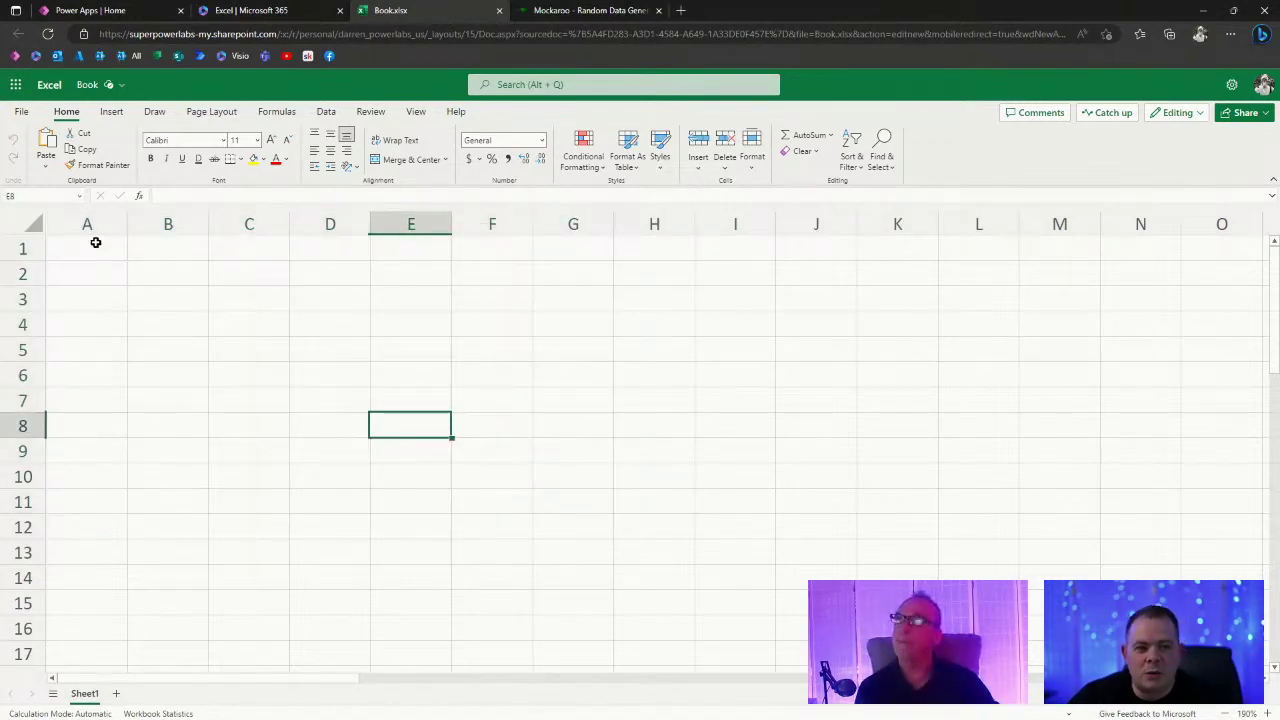
pyautogui.click(469, 429)
pyautogui.moveTo(586, 426); pyautogui.dragTo(169, 281)
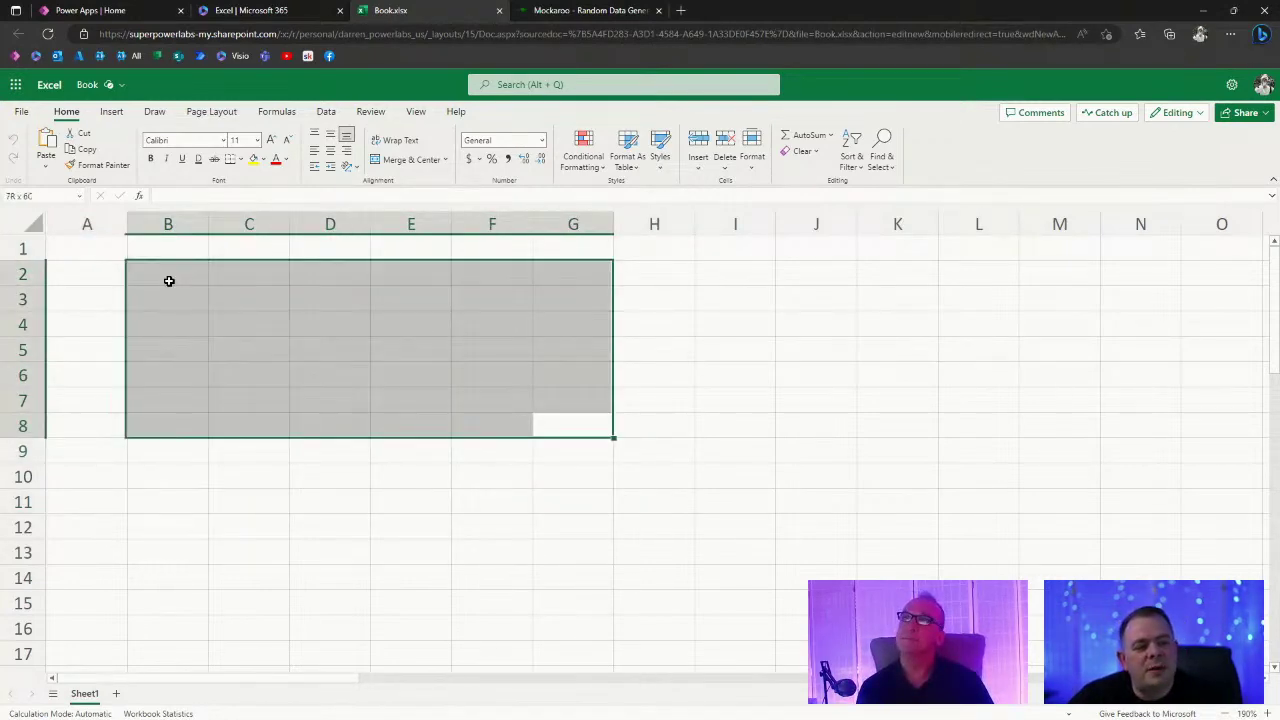
pyautogui.click(411, 454)
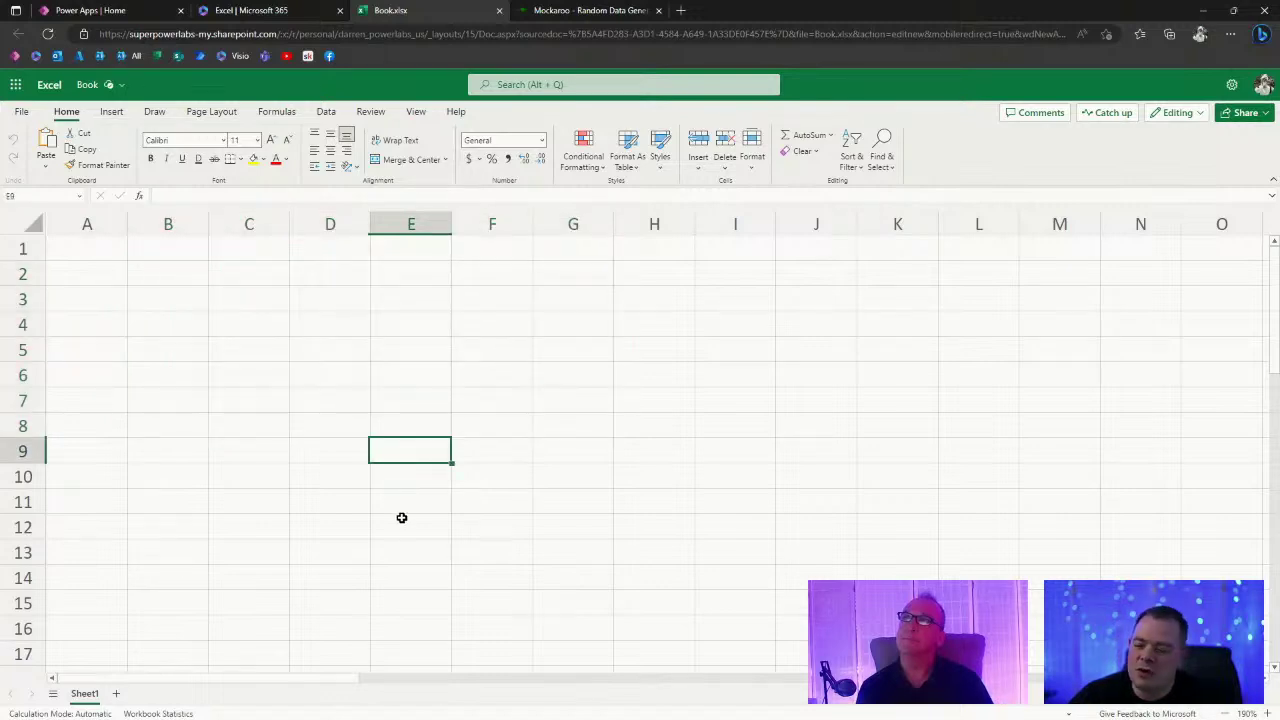
pyautogui.click(252, 346)
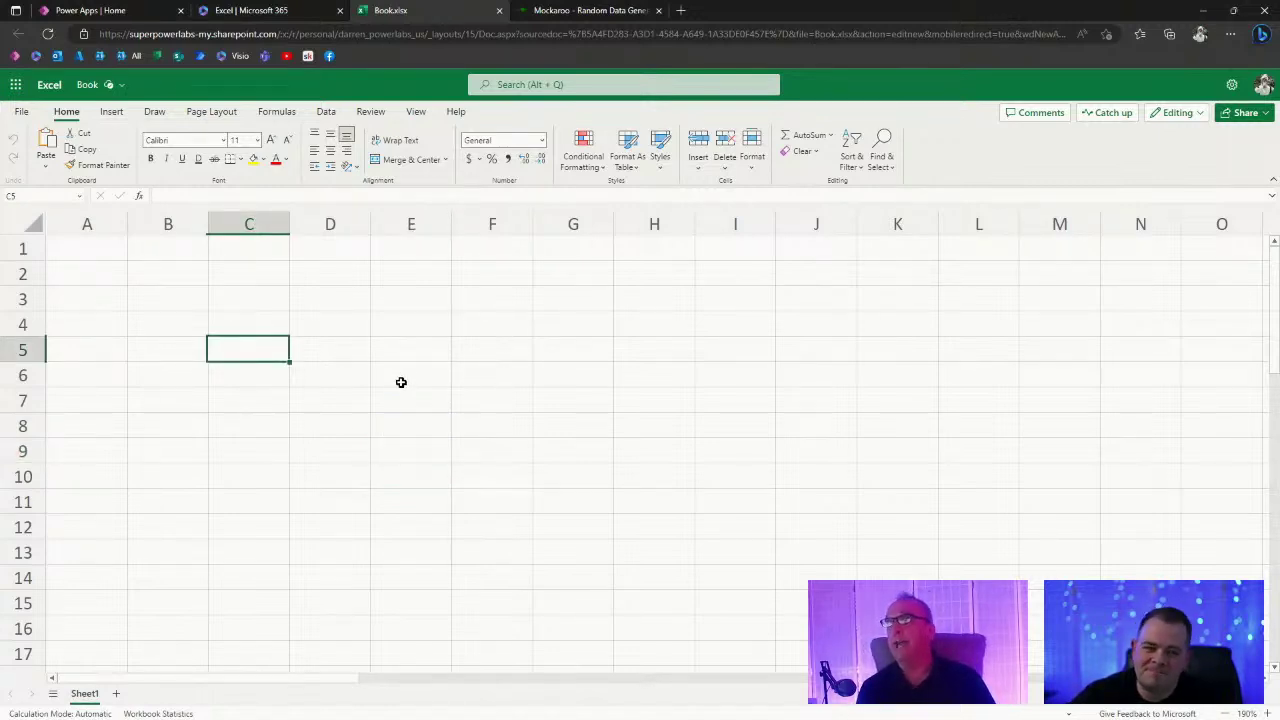
# Enter the headers First Name, Last Name and Email in cells A1 to C1, widening columns A and B.
pyautogui.click(89, 243)
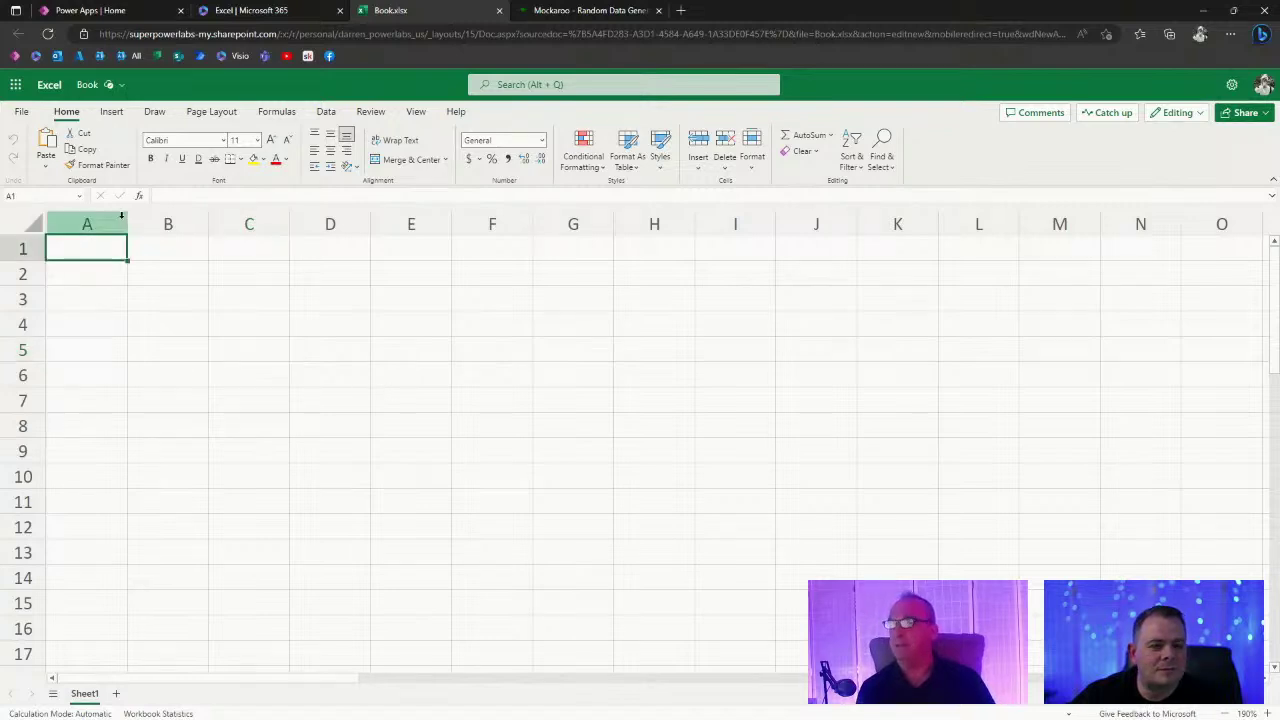
pyautogui.moveTo(128, 222); pyautogui.dragTo(249, 222)
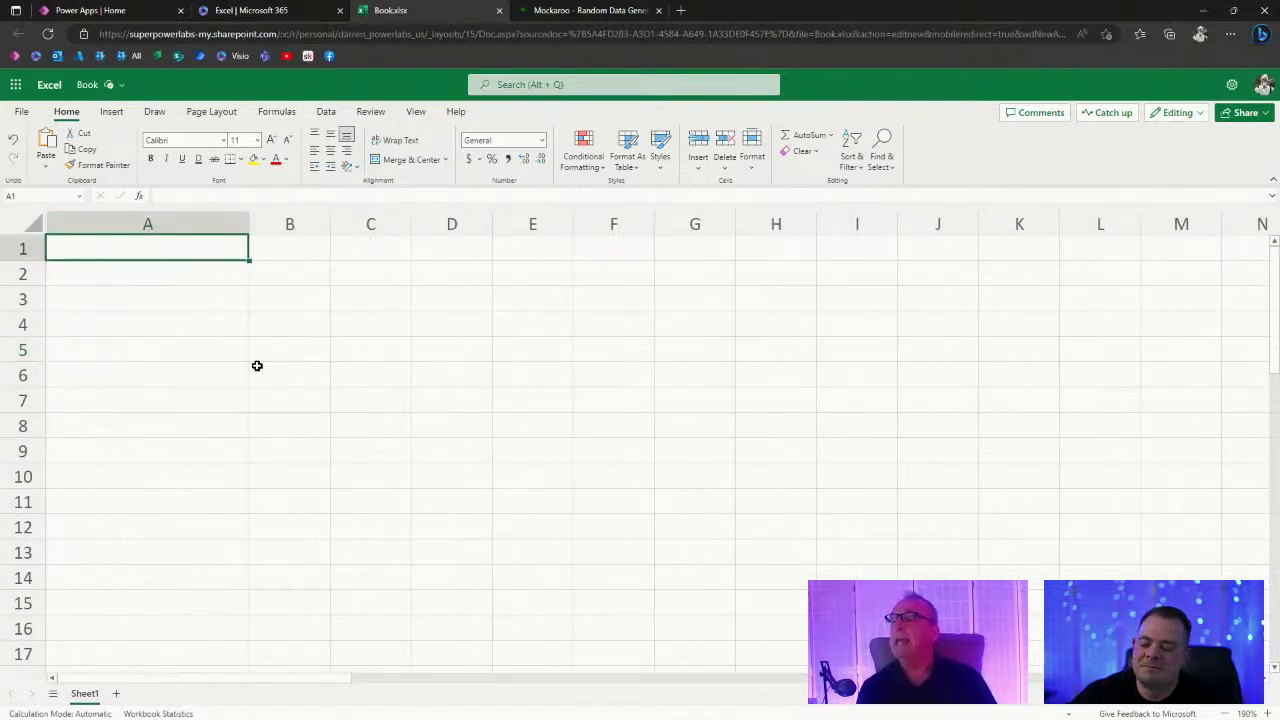
pyautogui.write('Stude')
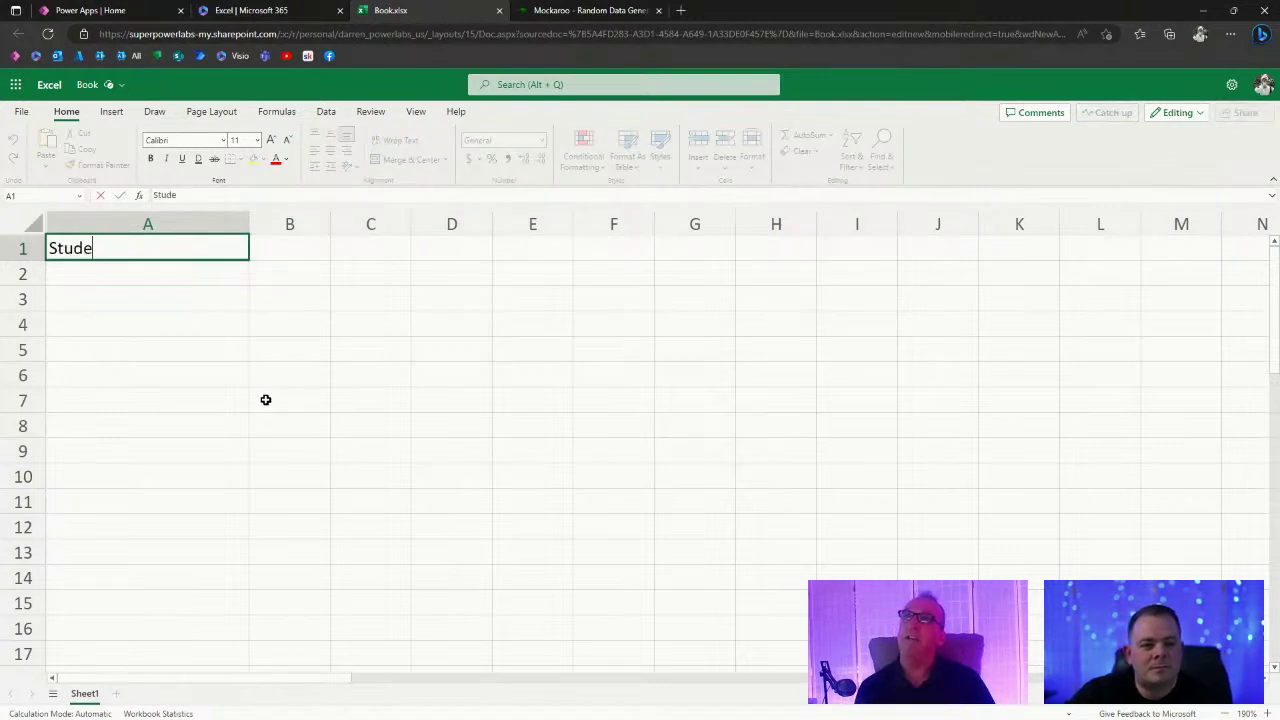
pyautogui.hotkey('shift', 'Home')
pyautogui.write('First Name')
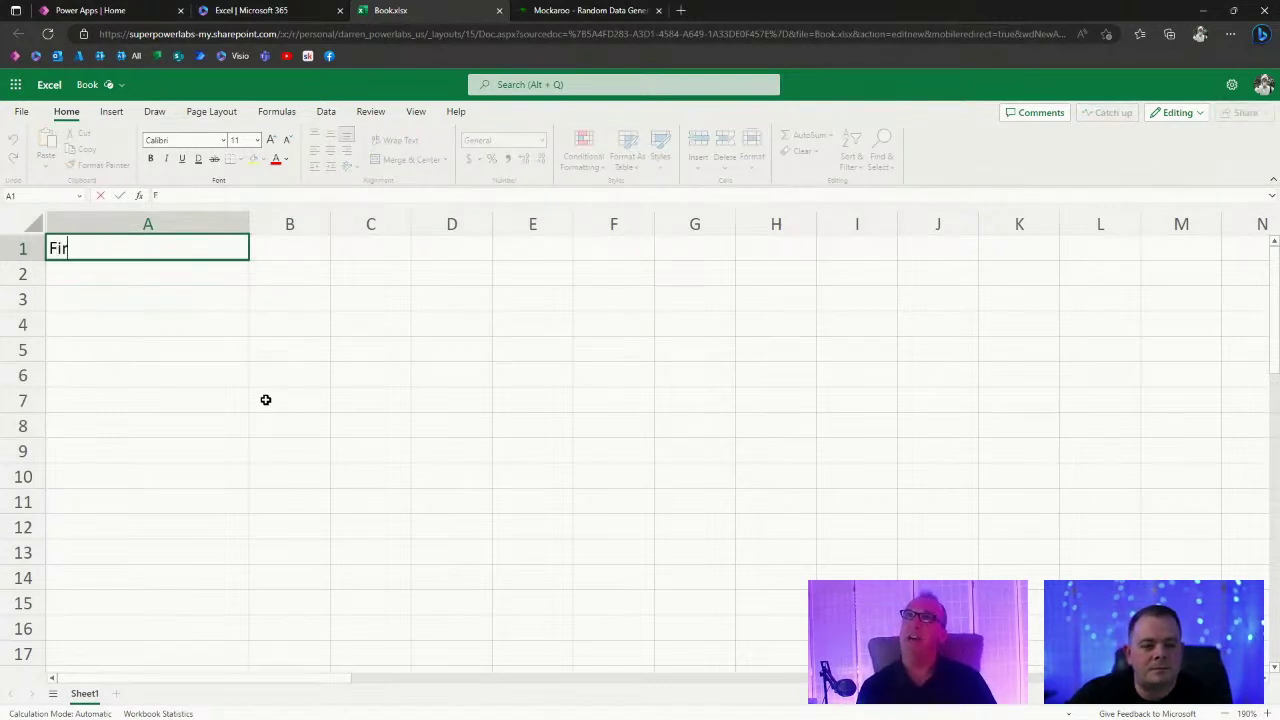
pyautogui.press('Tab')
pyautogui.write('Last Name')
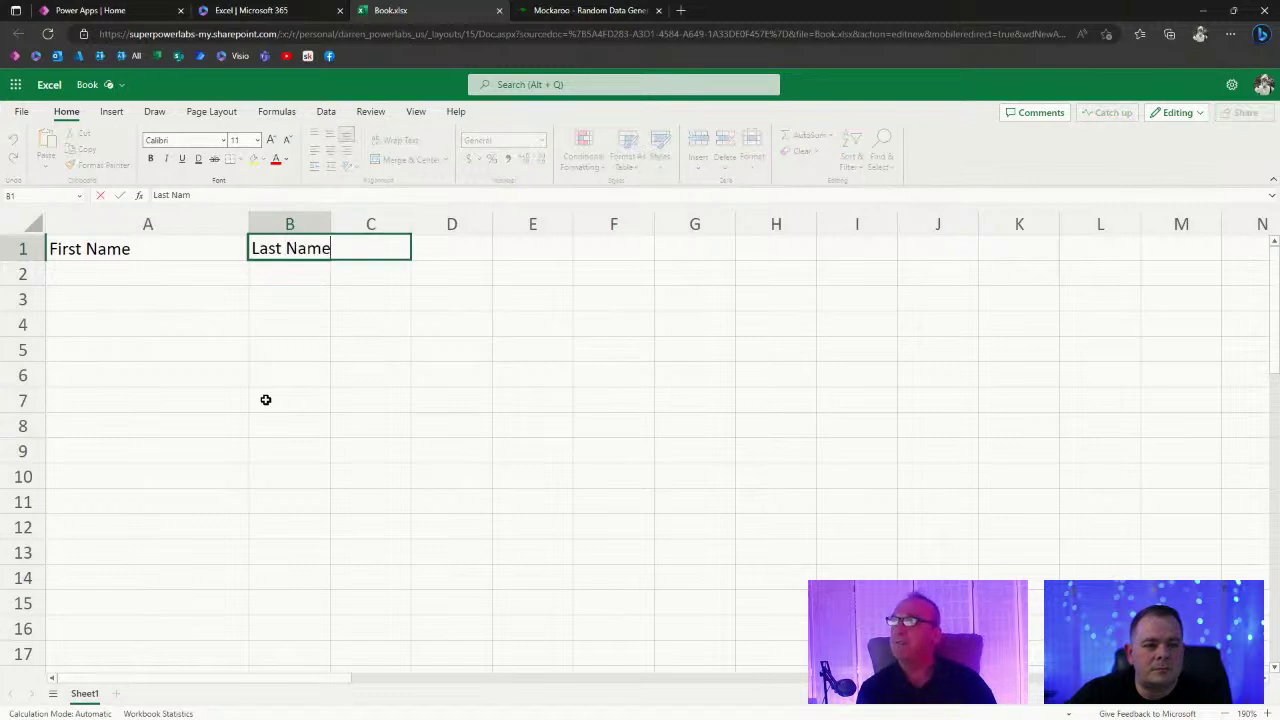
pyautogui.press('Tab')
pyautogui.write('Email')
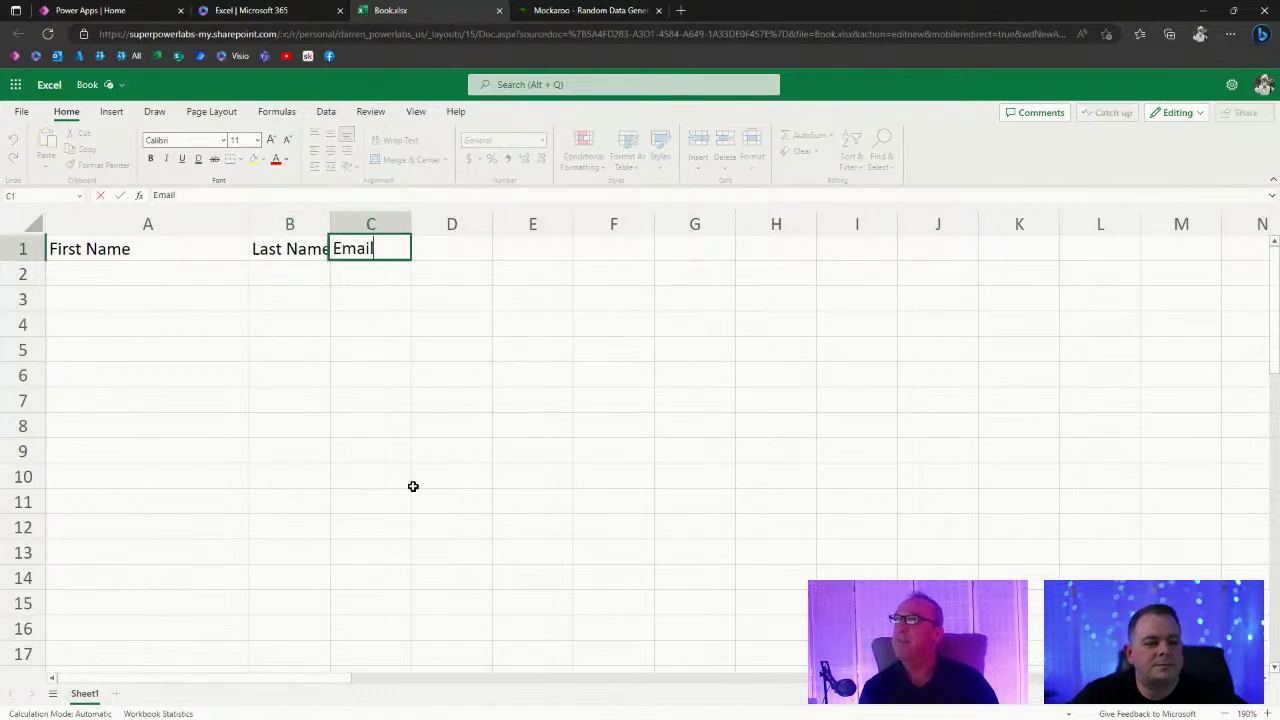
pyautogui.press('Tab')
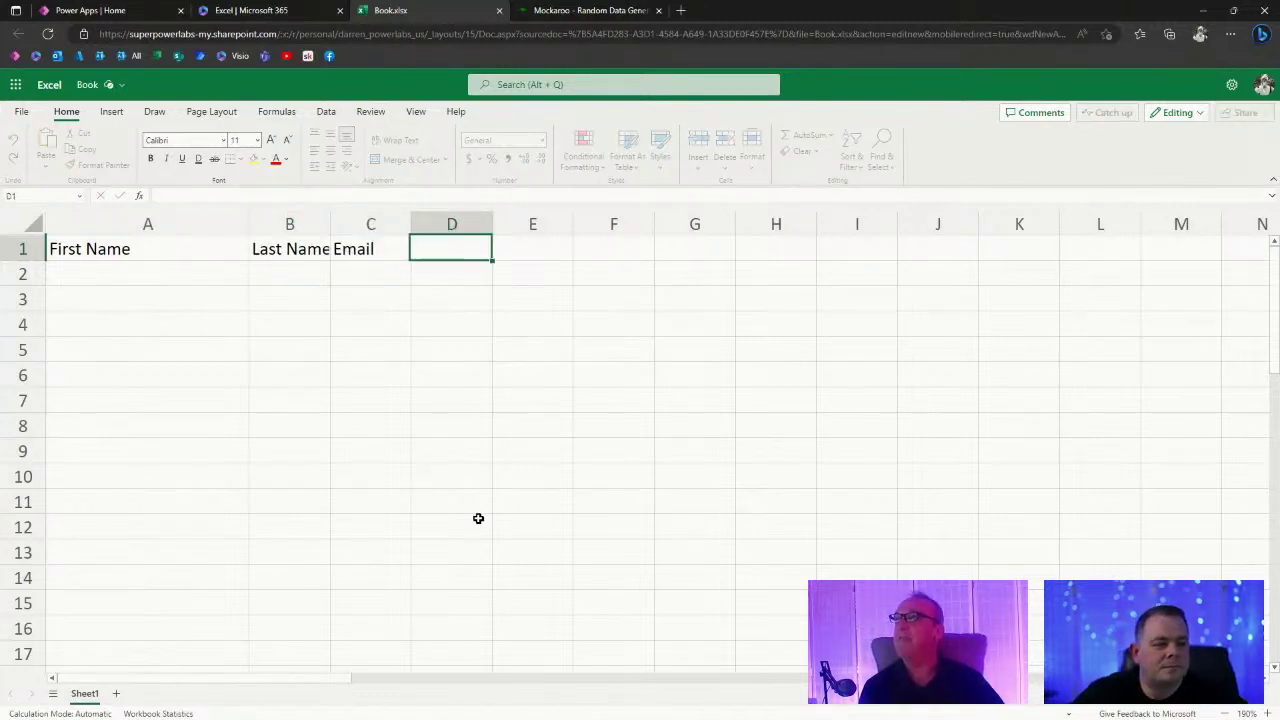
pyautogui.moveTo(330, 224); pyautogui.dragTo(380, 224)
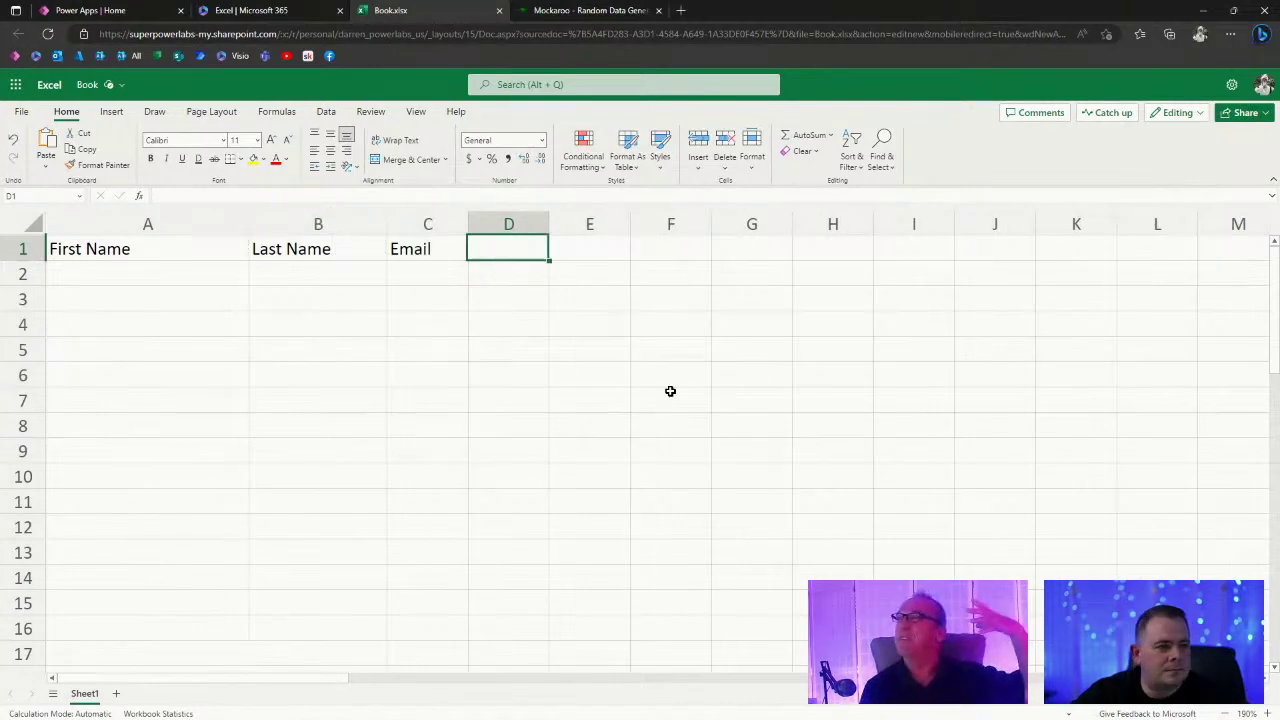
pyautogui.scroll(3, 706, 417)
pyautogui.click(575, 392)
pyautogui.hotkey('ctrl', 'shift', 'Home')
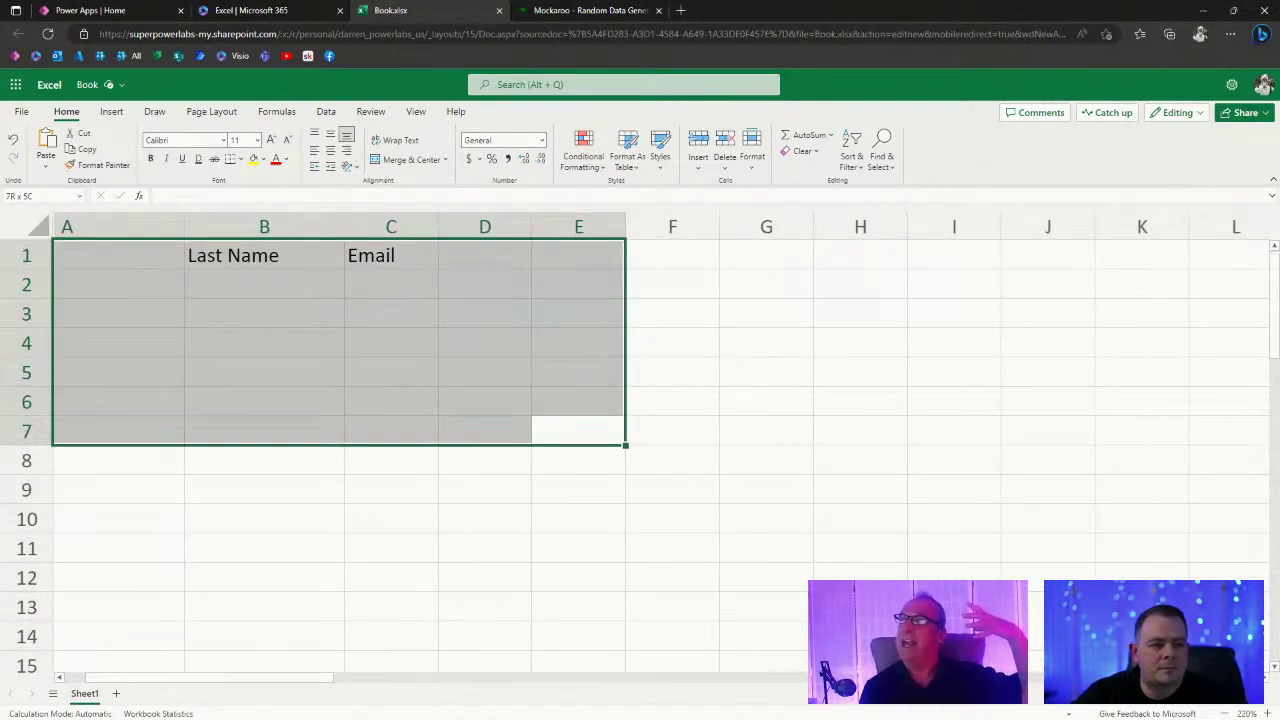
pyautogui.click(614, 549)
pyautogui.moveTo(390, 380); pyautogui.dragTo(100, 258)
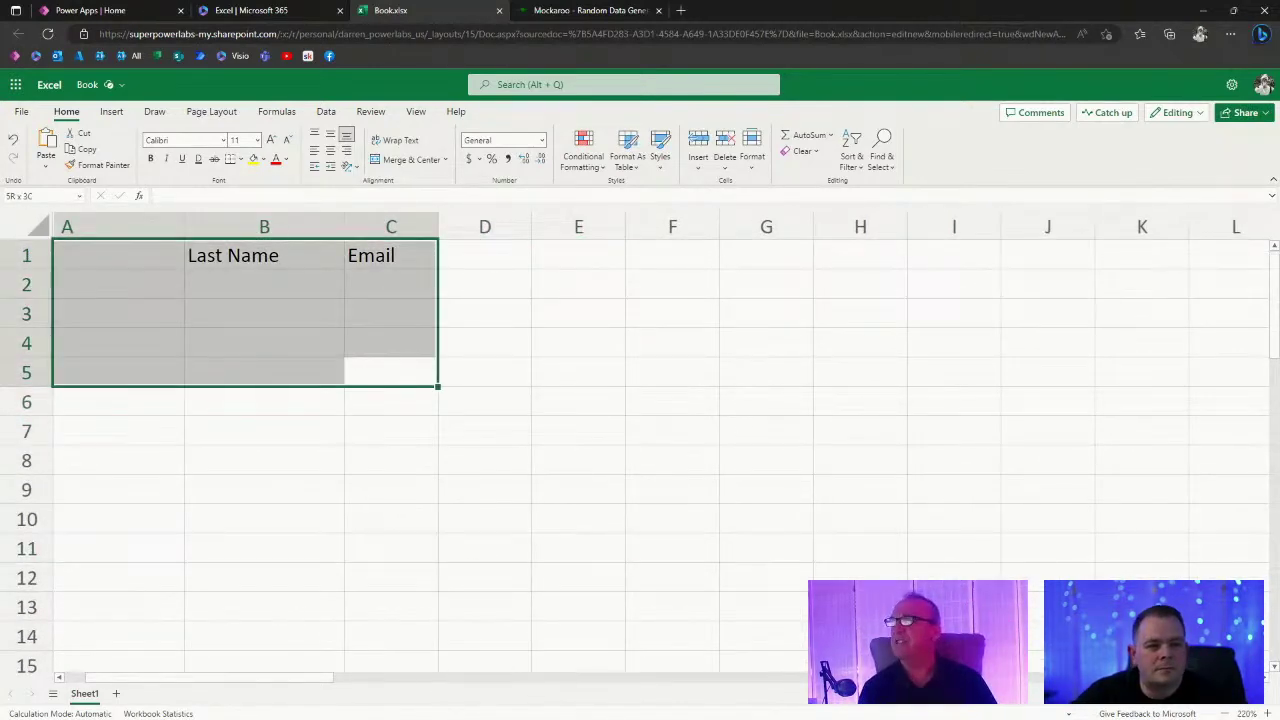
pyautogui.click(503, 462)
# Re-enter First Name as the header in A1 and widen the Email column.
pyautogui.click(135, 266)
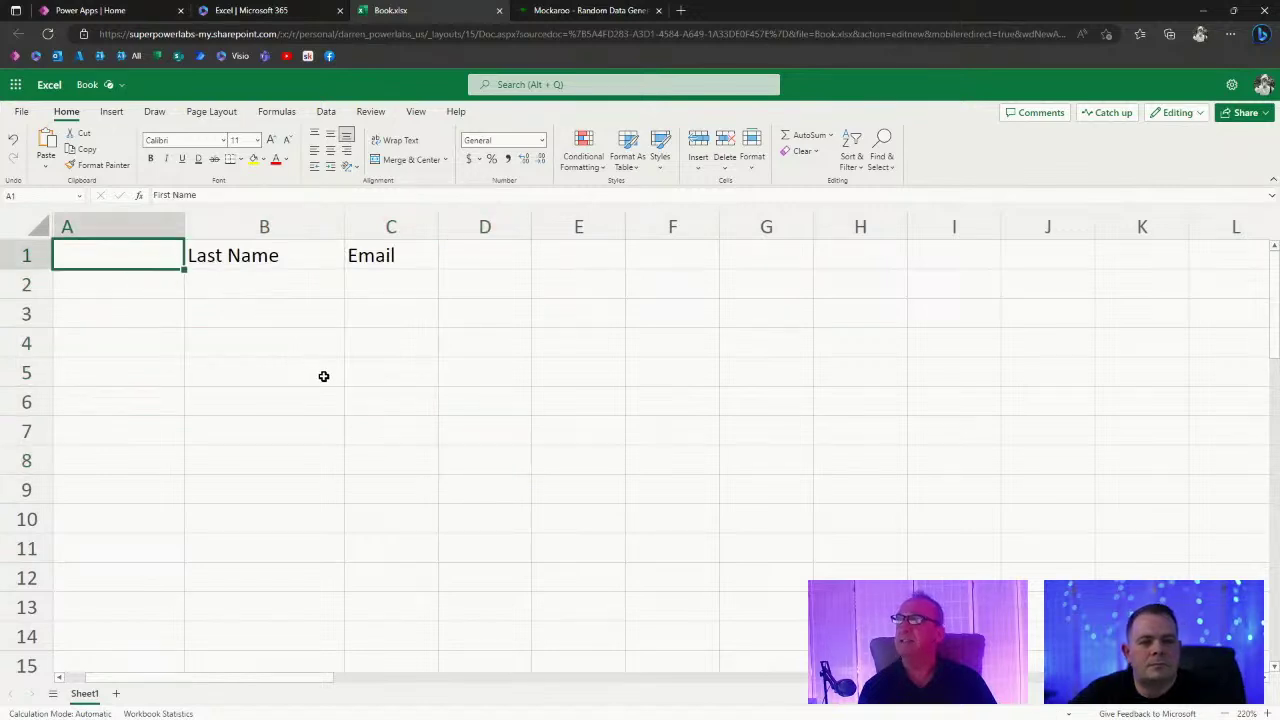
pyautogui.write('First Name')
pyautogui.press('Tab')
pyautogui.press('Tab')
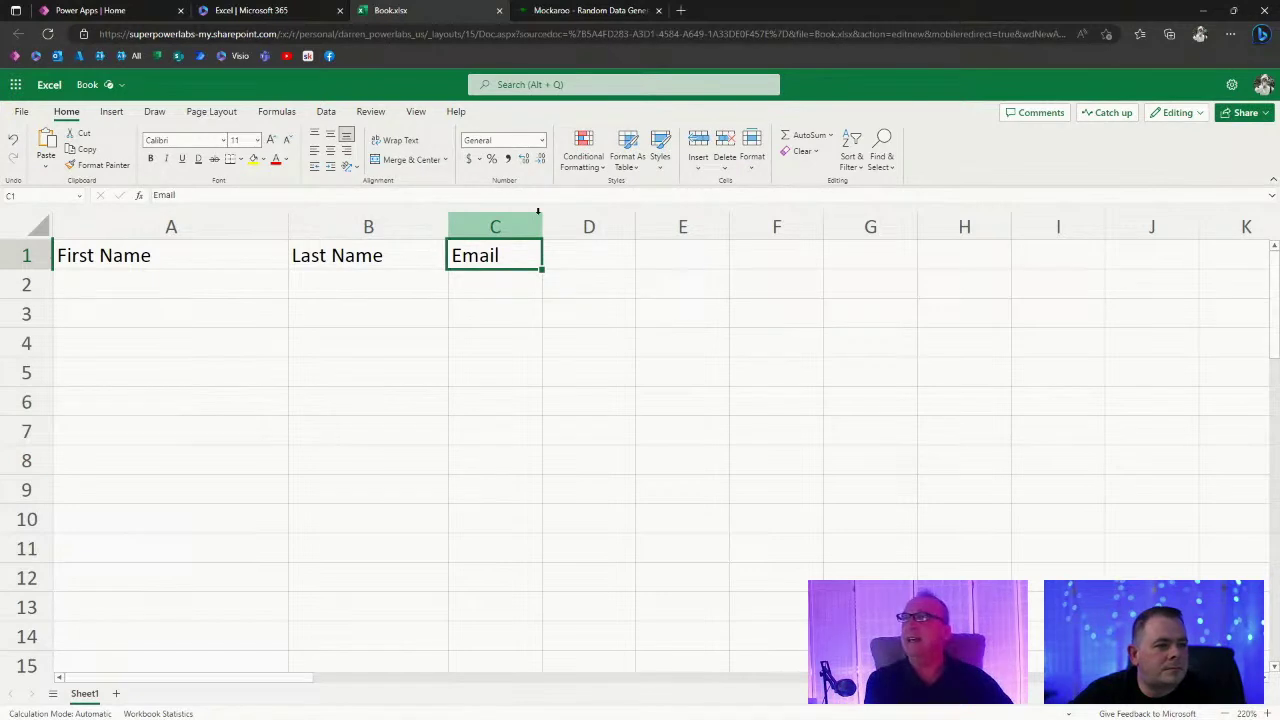
pyautogui.moveTo(546, 228); pyautogui.dragTo(628, 240)
pyautogui.click(460, 421)
# Format the whole header row 1 as bold and italic.
pyautogui.click(27, 255)
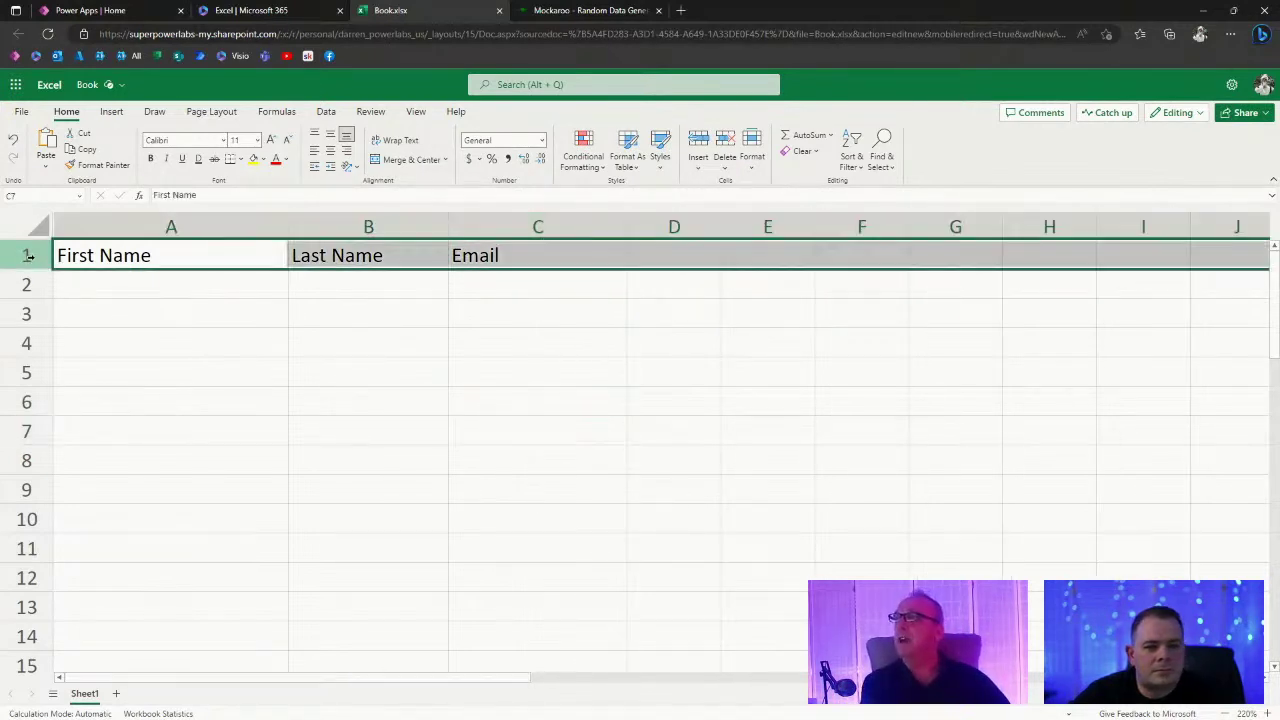
pyautogui.click(150, 158)
pyautogui.click(166, 158)
pyautogui.click(392, 420)
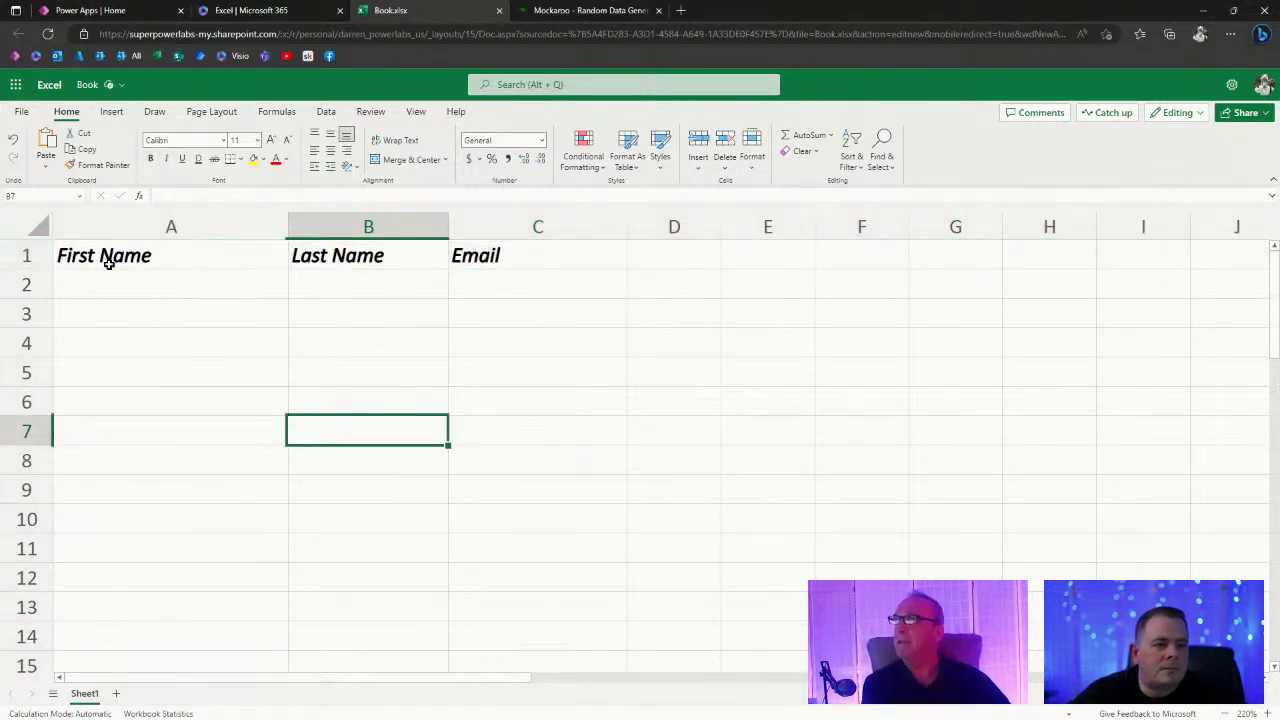
# Remove the italics from header row 1 and underline it, keeping it bold.
pyautogui.click(27, 255)
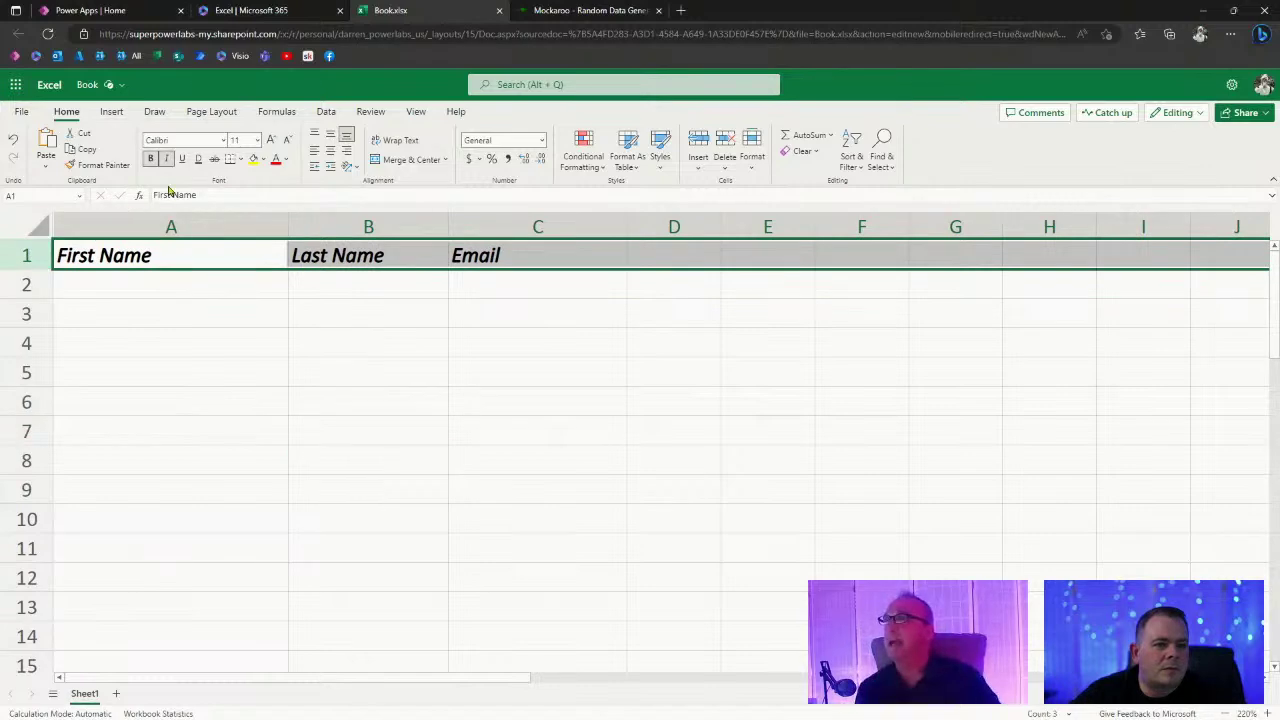
pyautogui.click(150, 158)
pyautogui.click(166, 158)
pyautogui.click(182, 159)
pyautogui.click(302, 392)
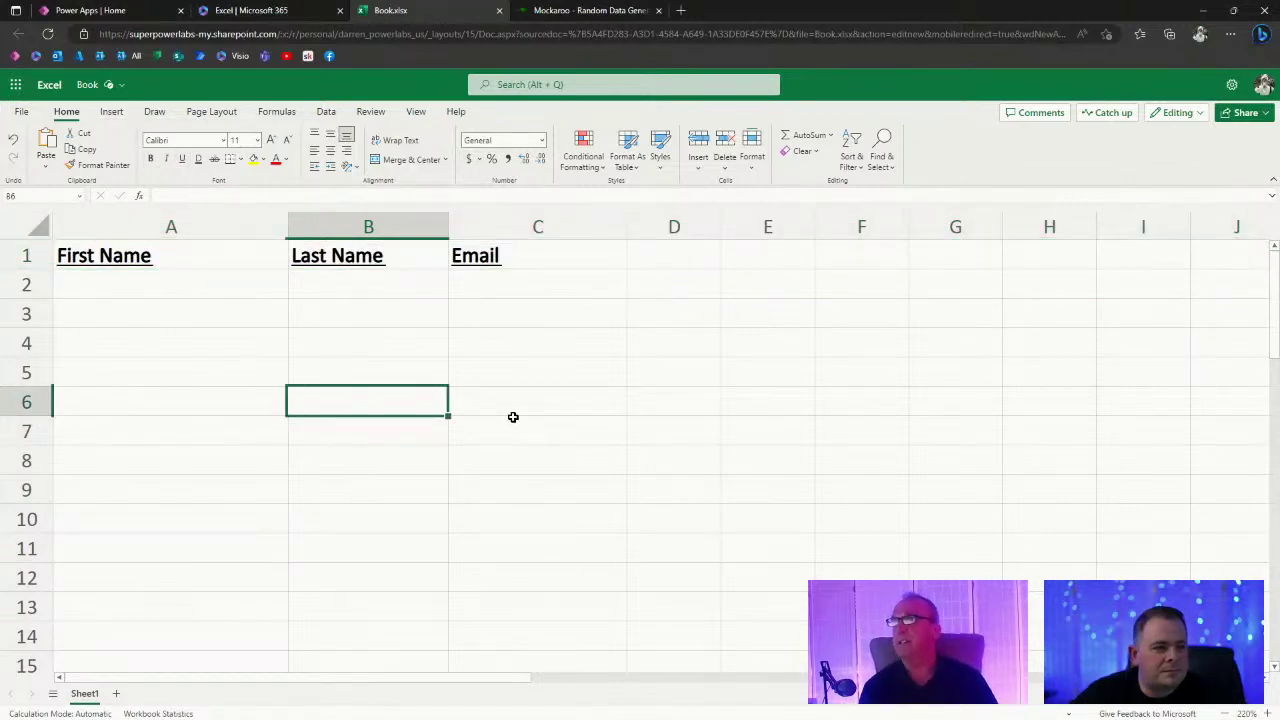
# Add the headers Phone in D1 and Date Registered in E1.
pyautogui.click(646, 258)
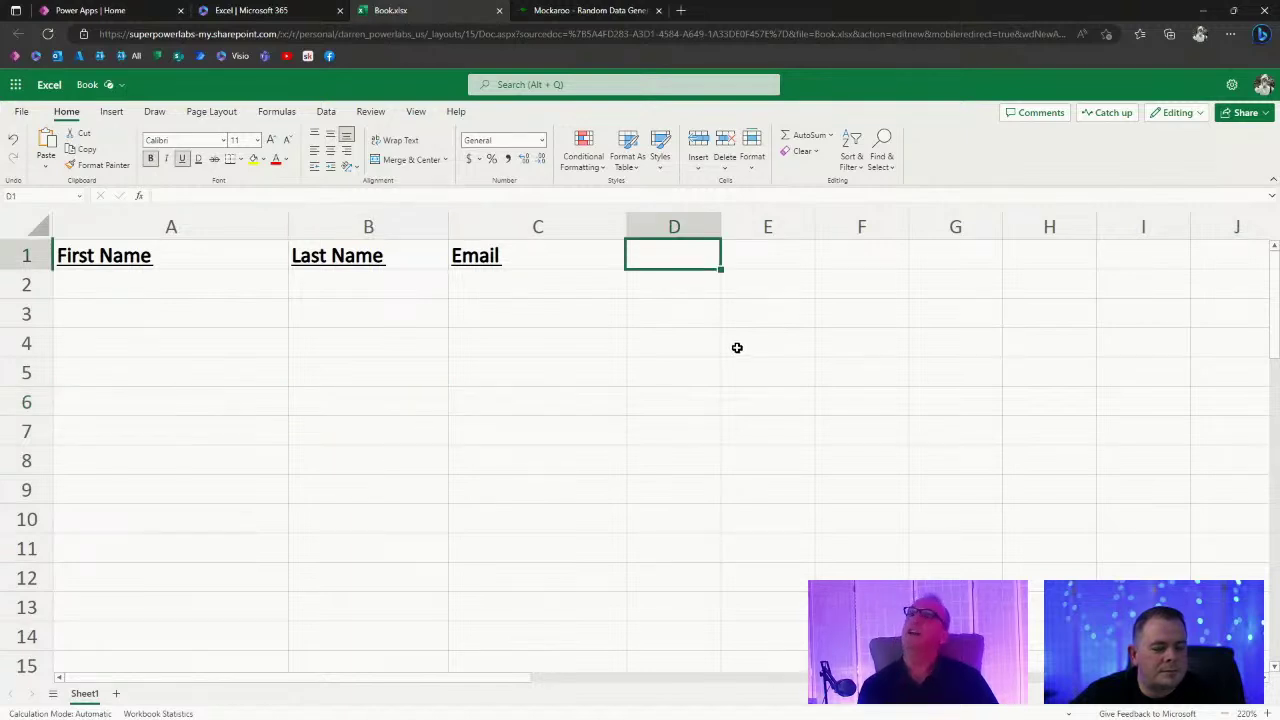
pyautogui.write('Phone')
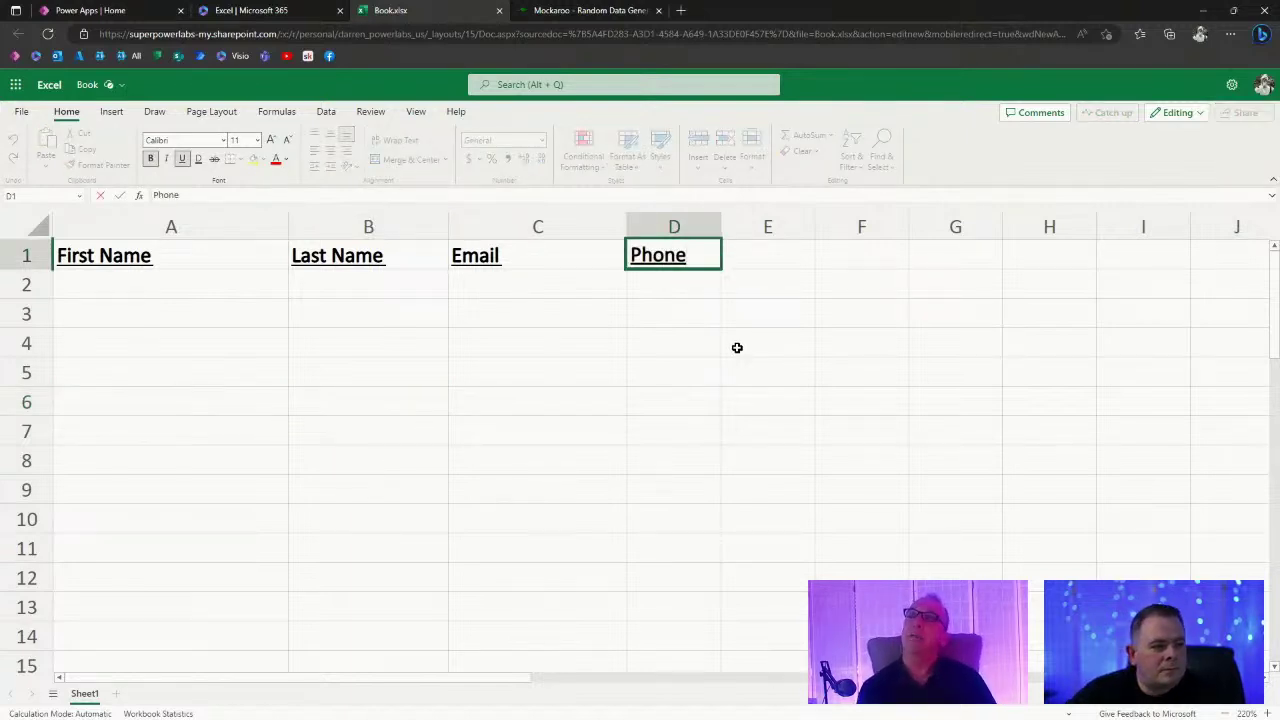
pyautogui.press('Tab')
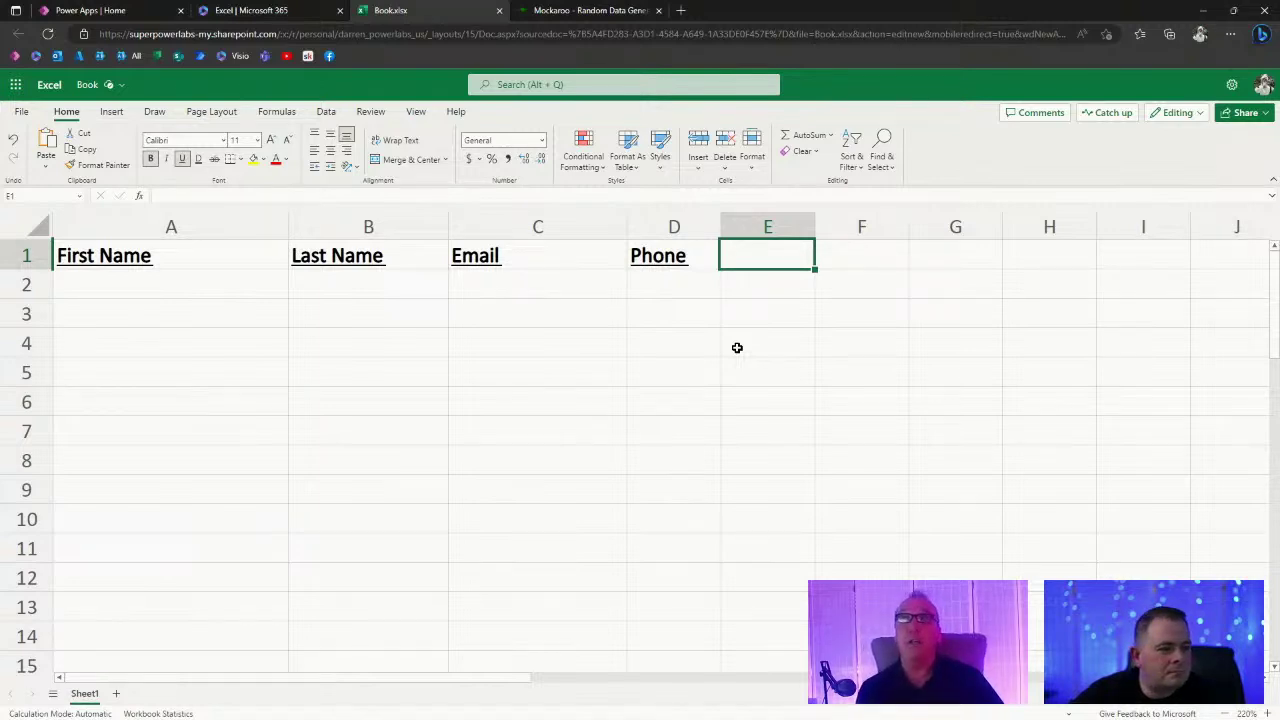
pyautogui.write('D')
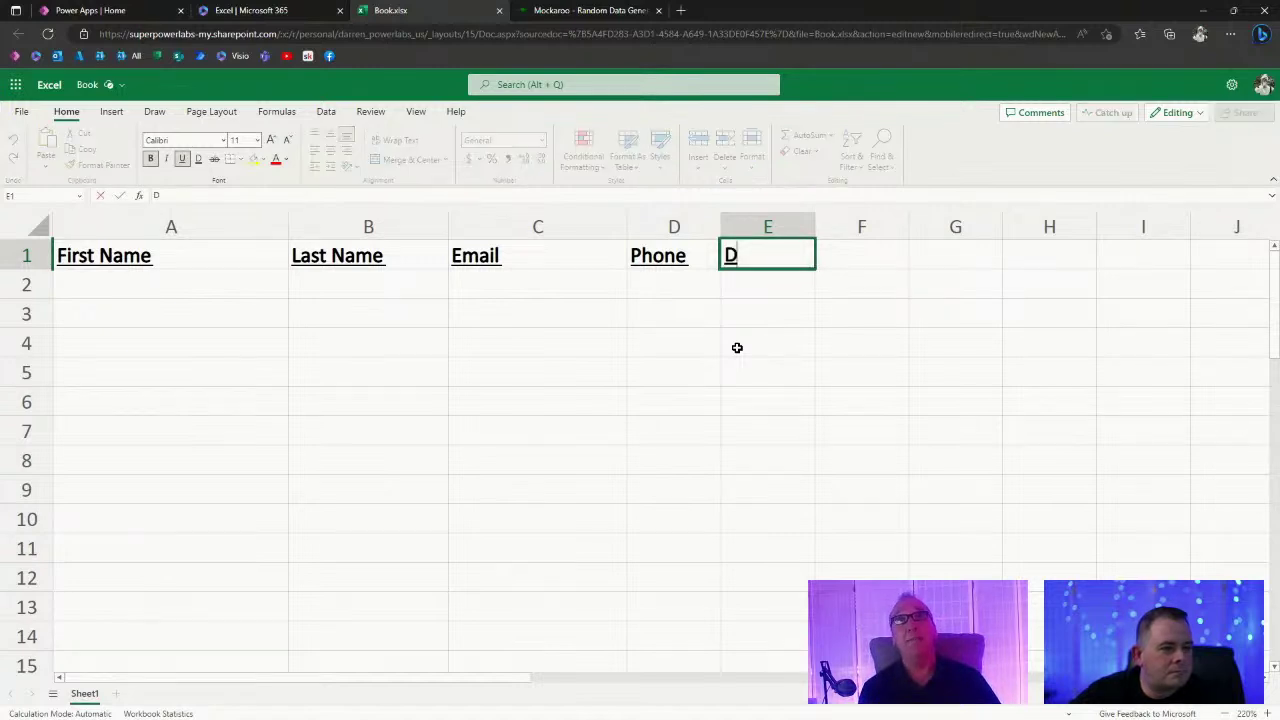
pyautogui.write('ate Registered')
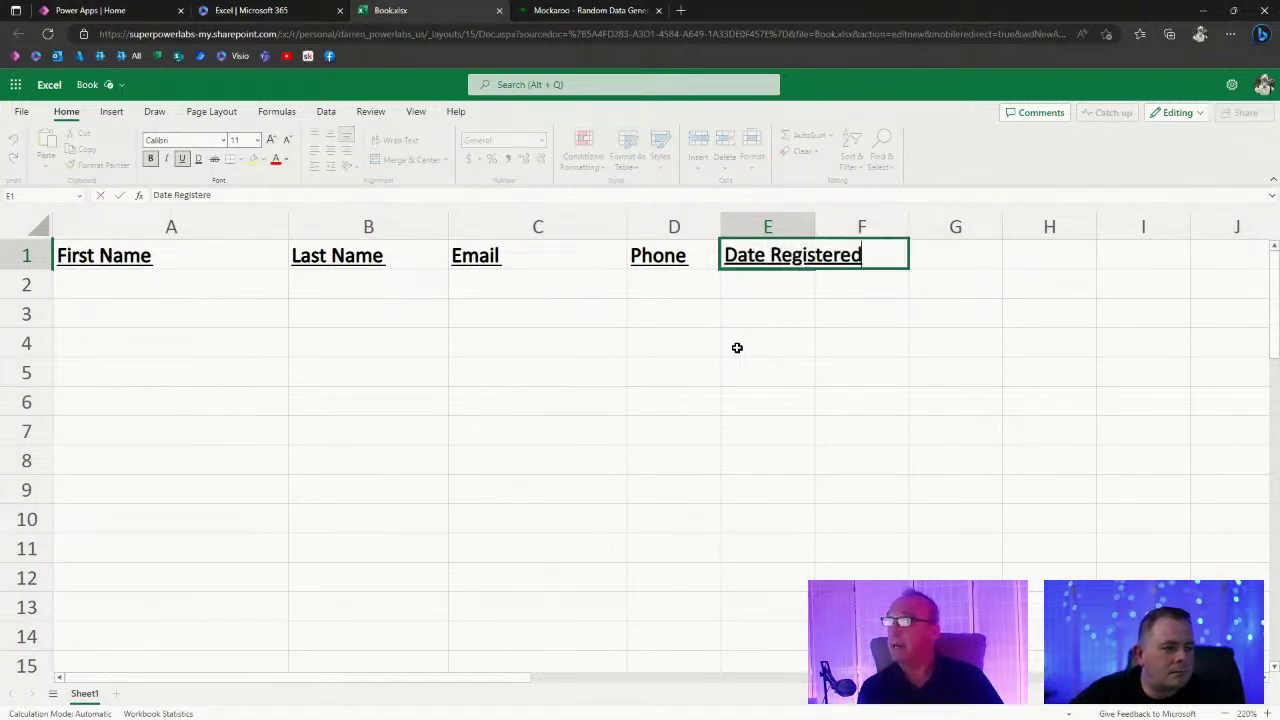
pyautogui.press('Return')
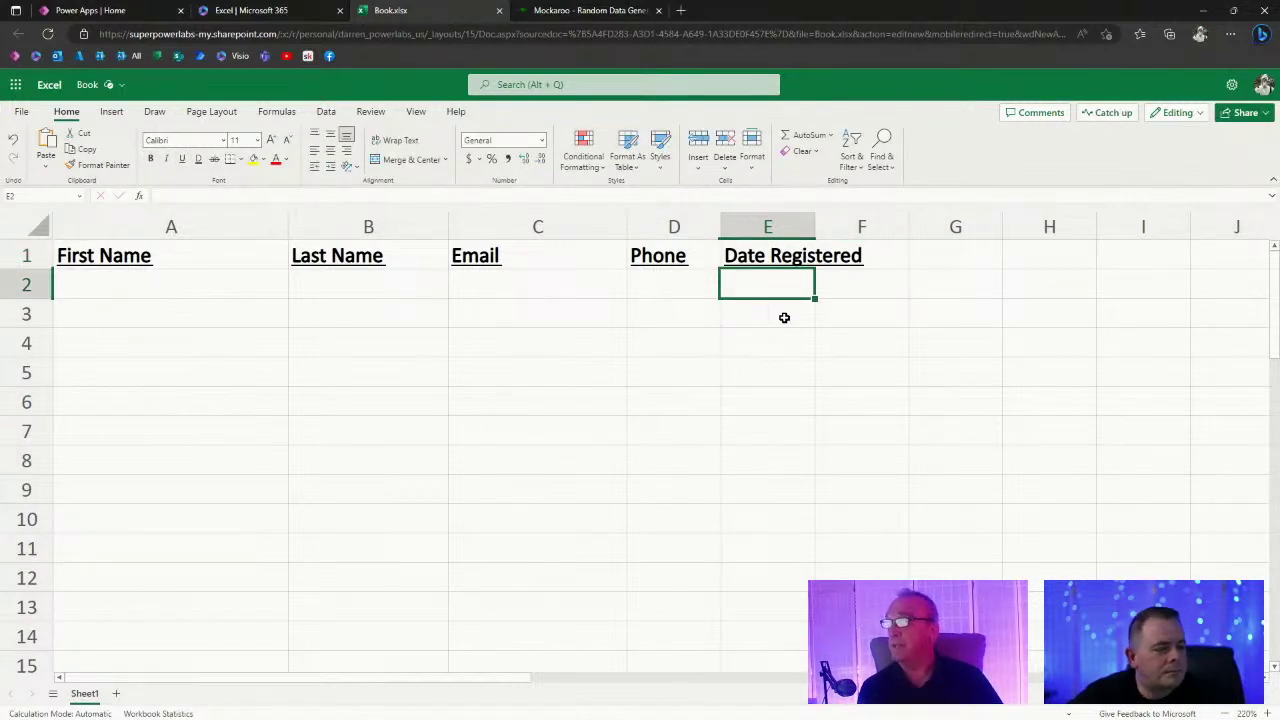
# Widen the Date Registered column to fit its header, and widen the Phone column.
pyautogui.moveTo(815, 227); pyautogui.dragTo(870, 229)
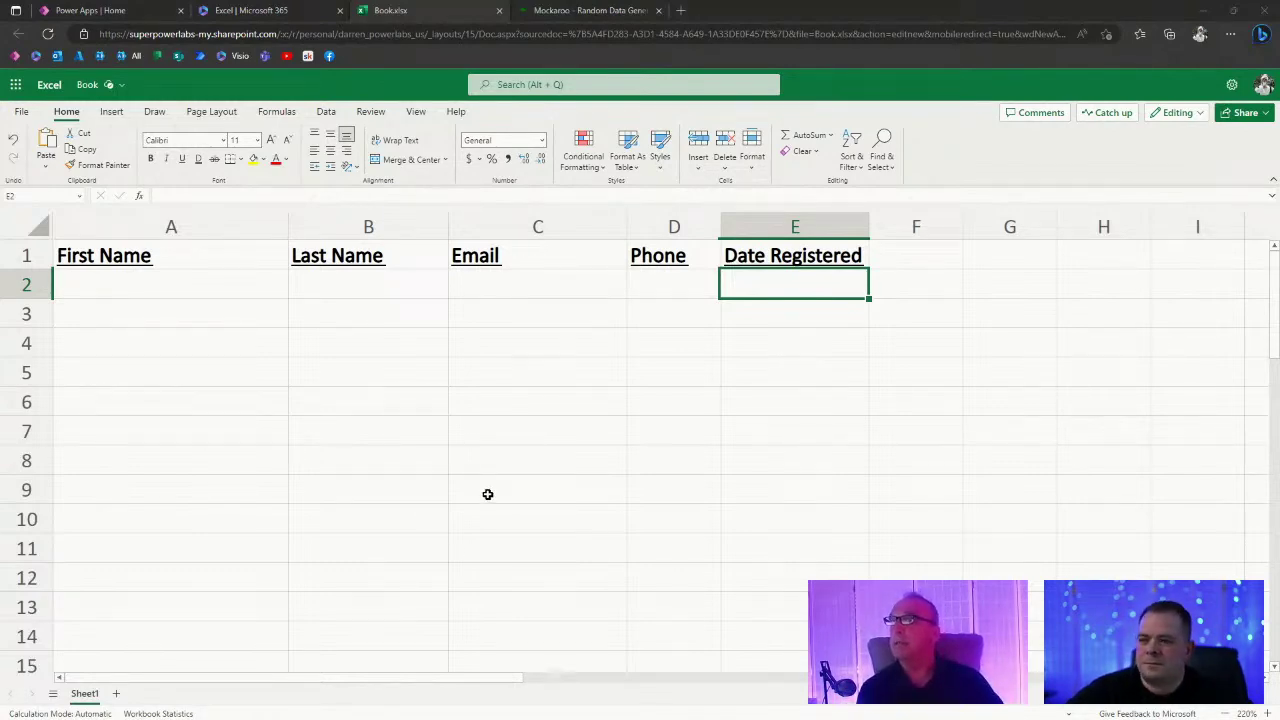
pyautogui.click(489, 457)
pyautogui.moveTo(720, 227); pyautogui.dragTo(779, 227)
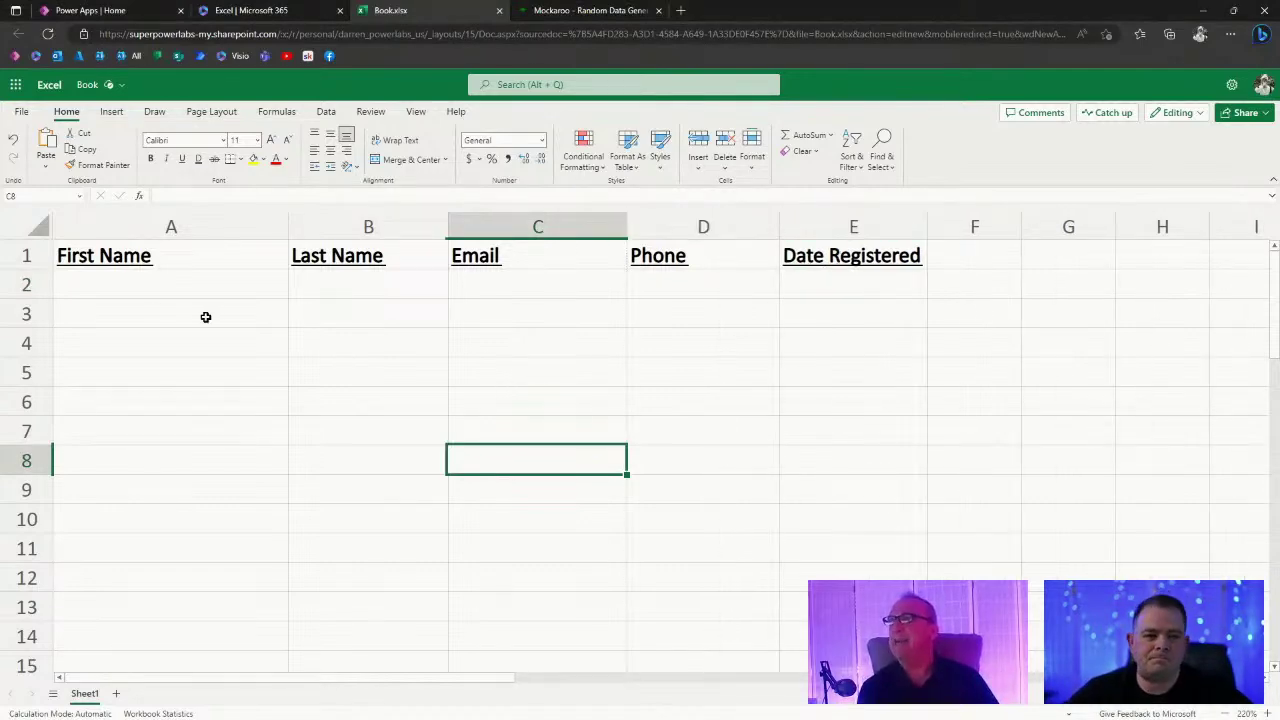
# Enter the first contact's first name in A2 and last name in B2.
pyautogui.click(160, 290)
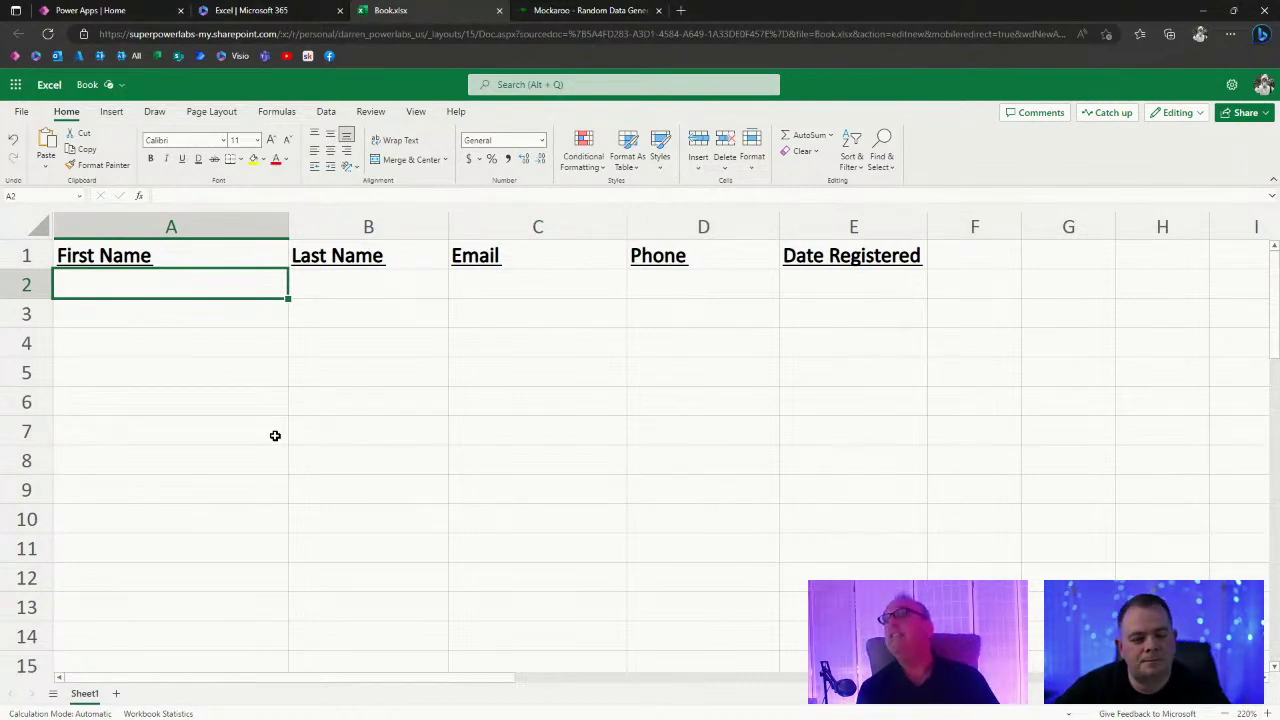
pyautogui.write('John')
pyautogui.press('Tab')
pyautogui.write('Do')
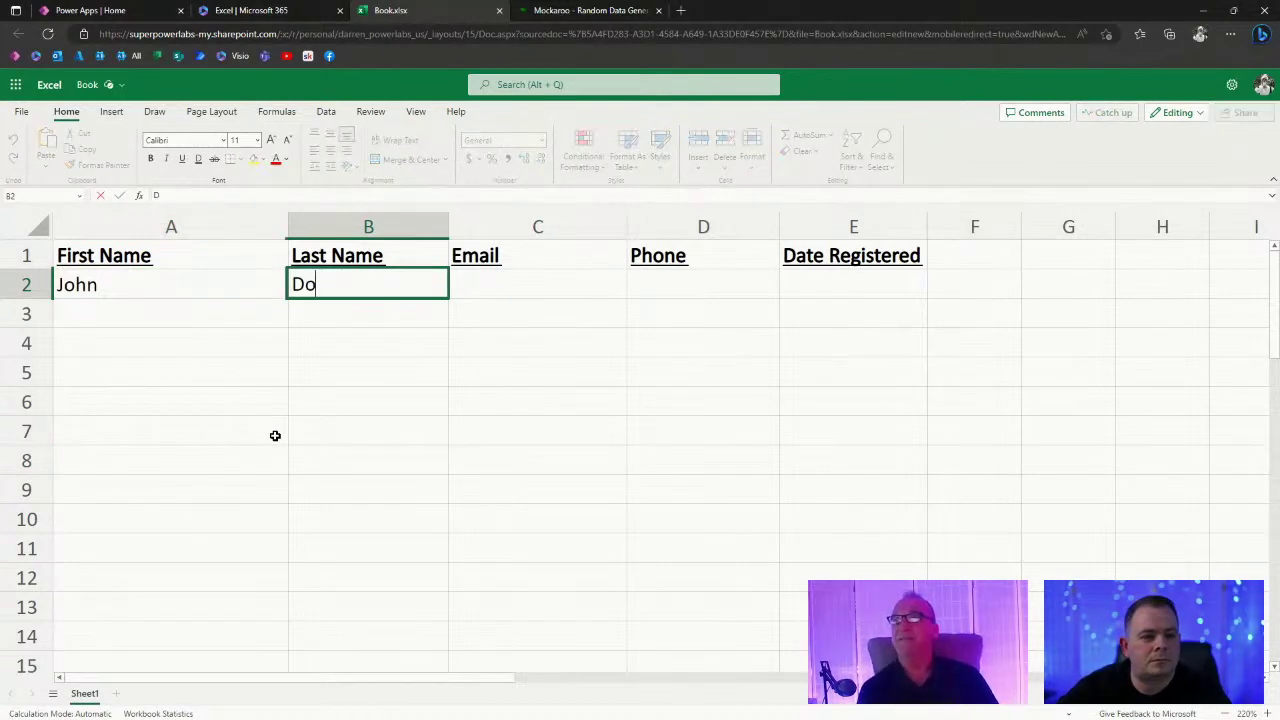
pyautogui.write('e')
pyautogui.press('Tab')
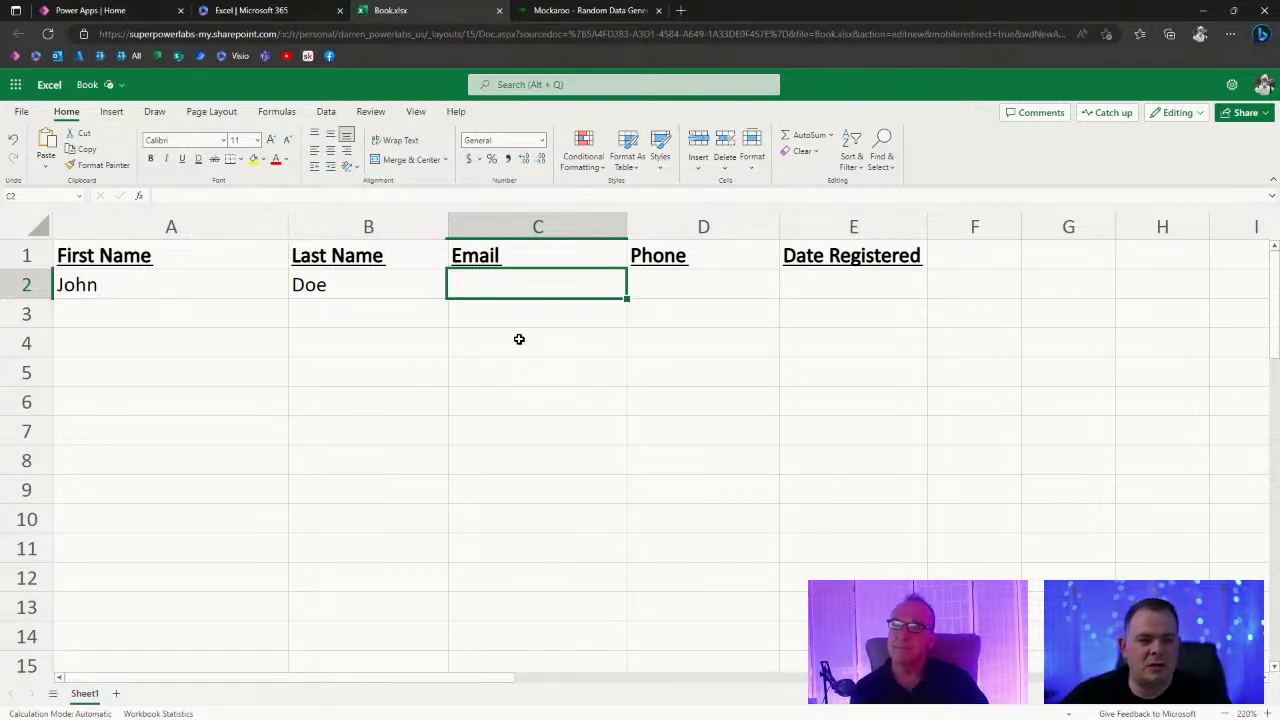
# Enter the first contact's email address in C2.
pyautogui.write('john@')
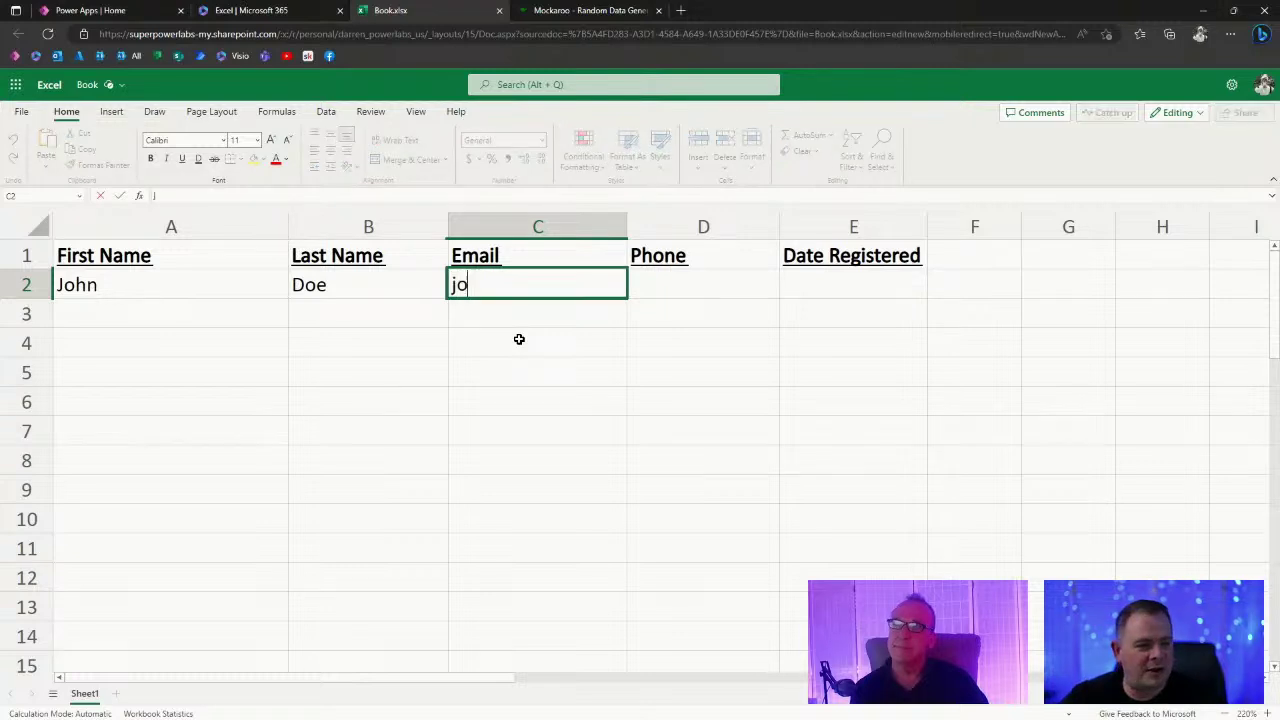
pyautogui.press('BackSpace')
pyautogui.press('BackSpace')
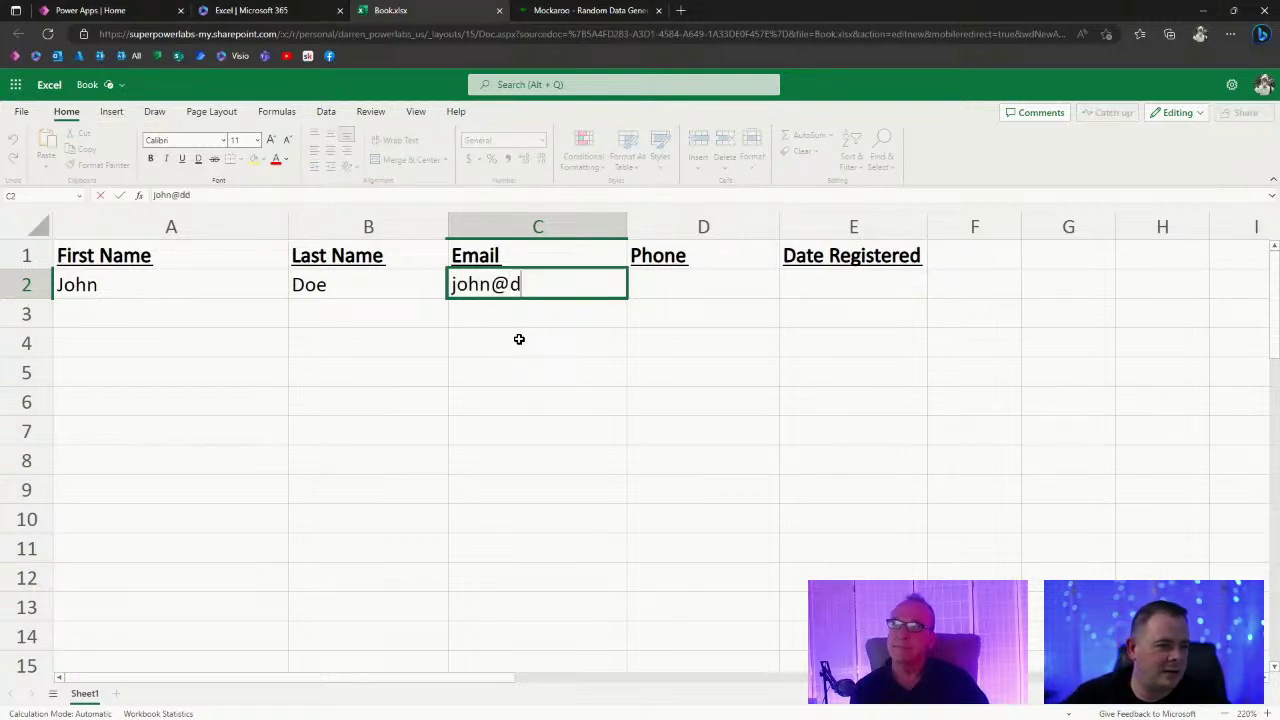
pyautogui.write('oe.com')
pyautogui.press('Tab')
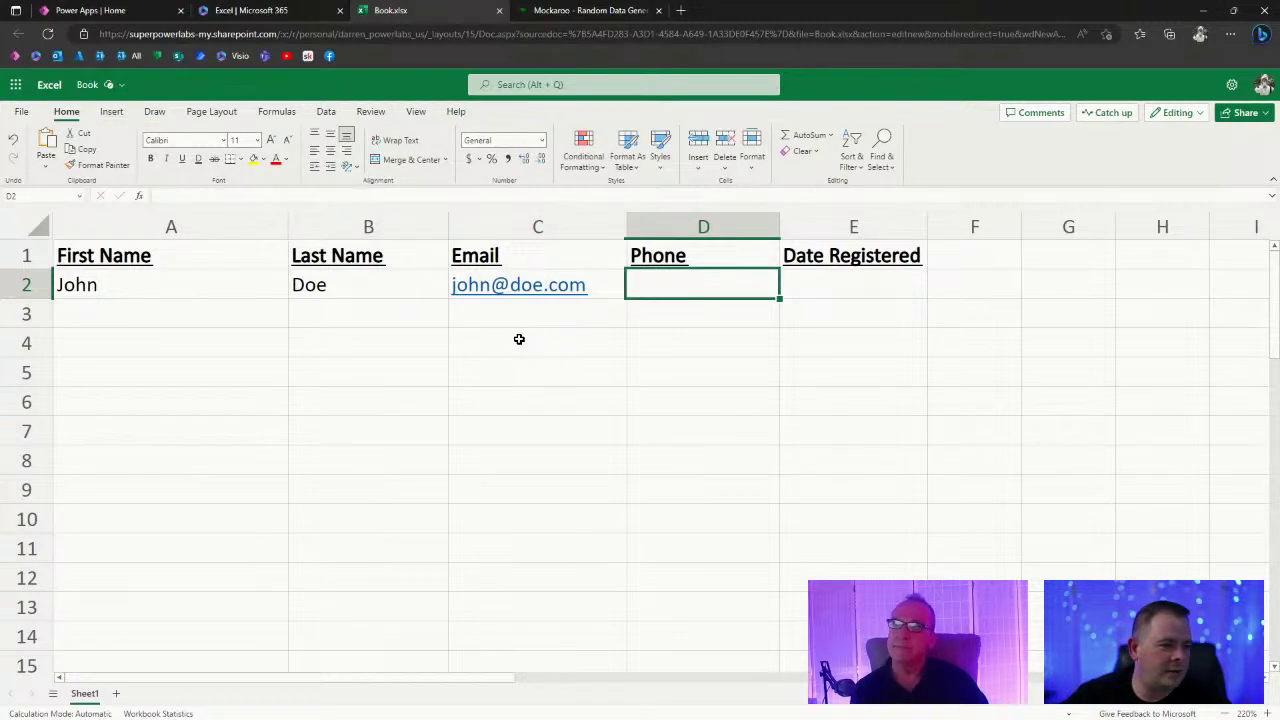
# Enter the first contact's phone number in D2.
pyautogui.write('5')
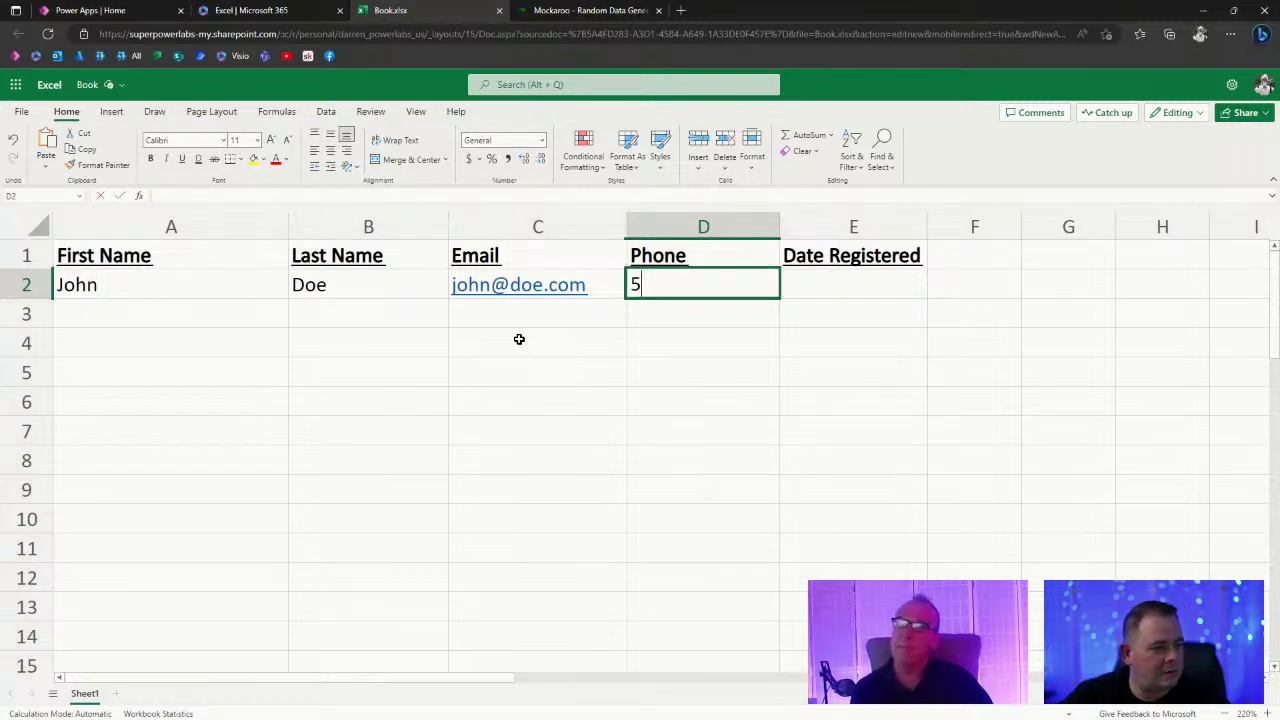
pyautogui.write('55-867-5')
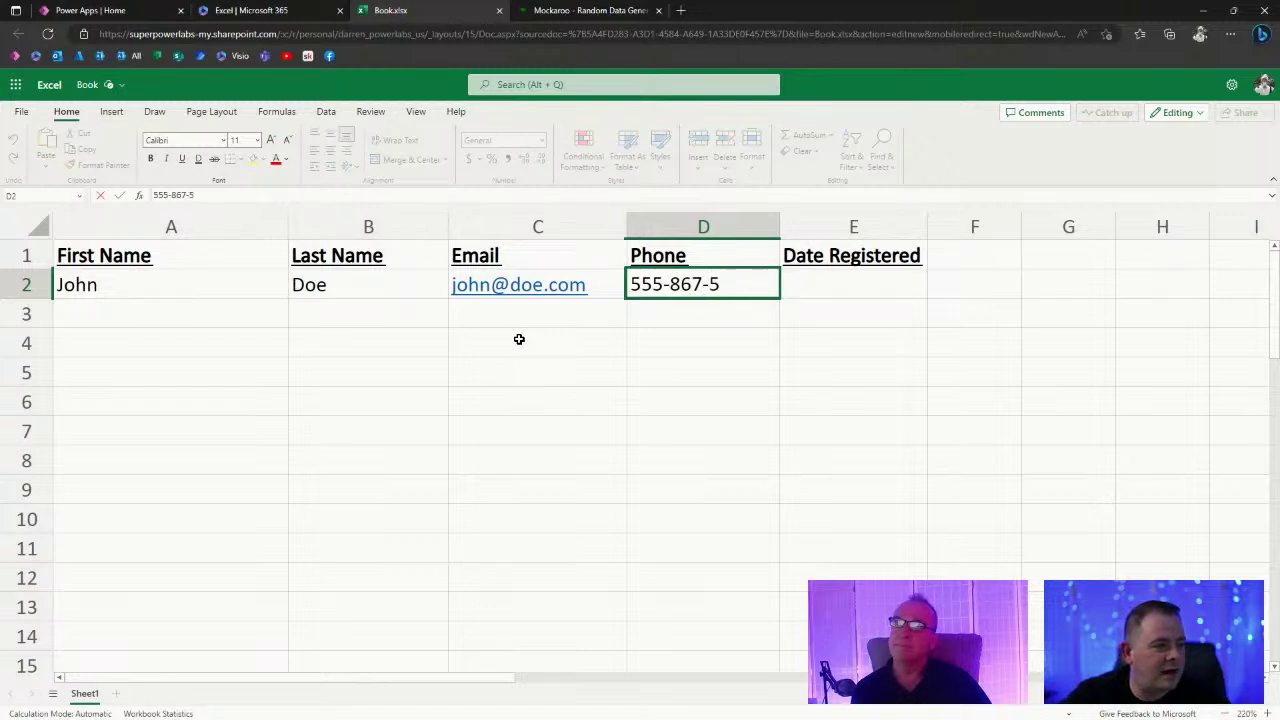
pyautogui.write('309')
pyautogui.press('Tab')
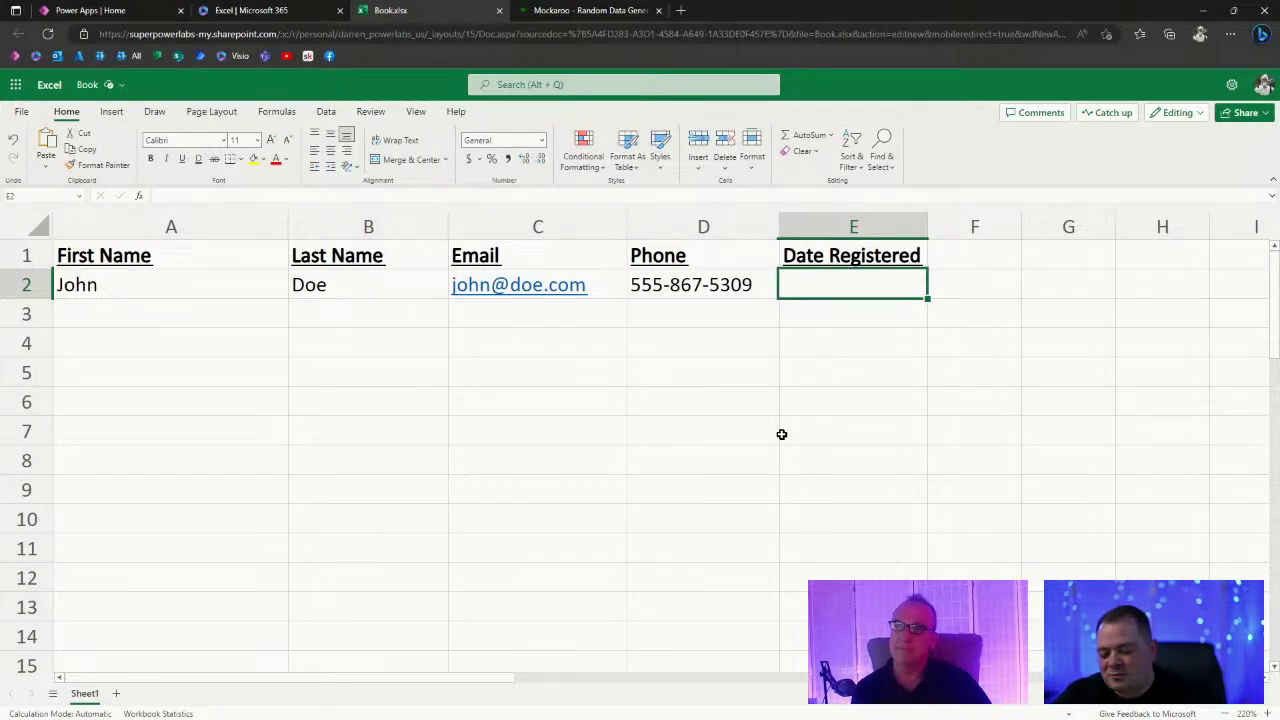
# Enter 5/27/23 as the first contact's registration date in E2.
pyautogui.write('5/2')
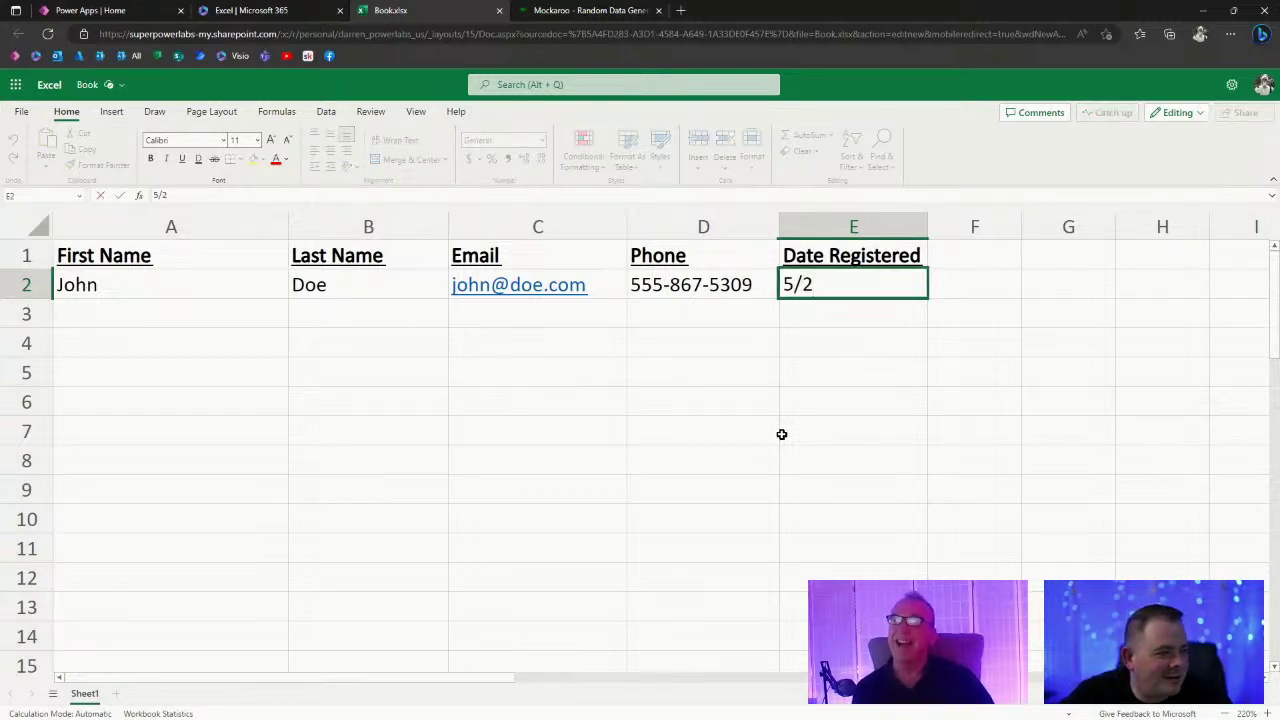
pyautogui.write('7')
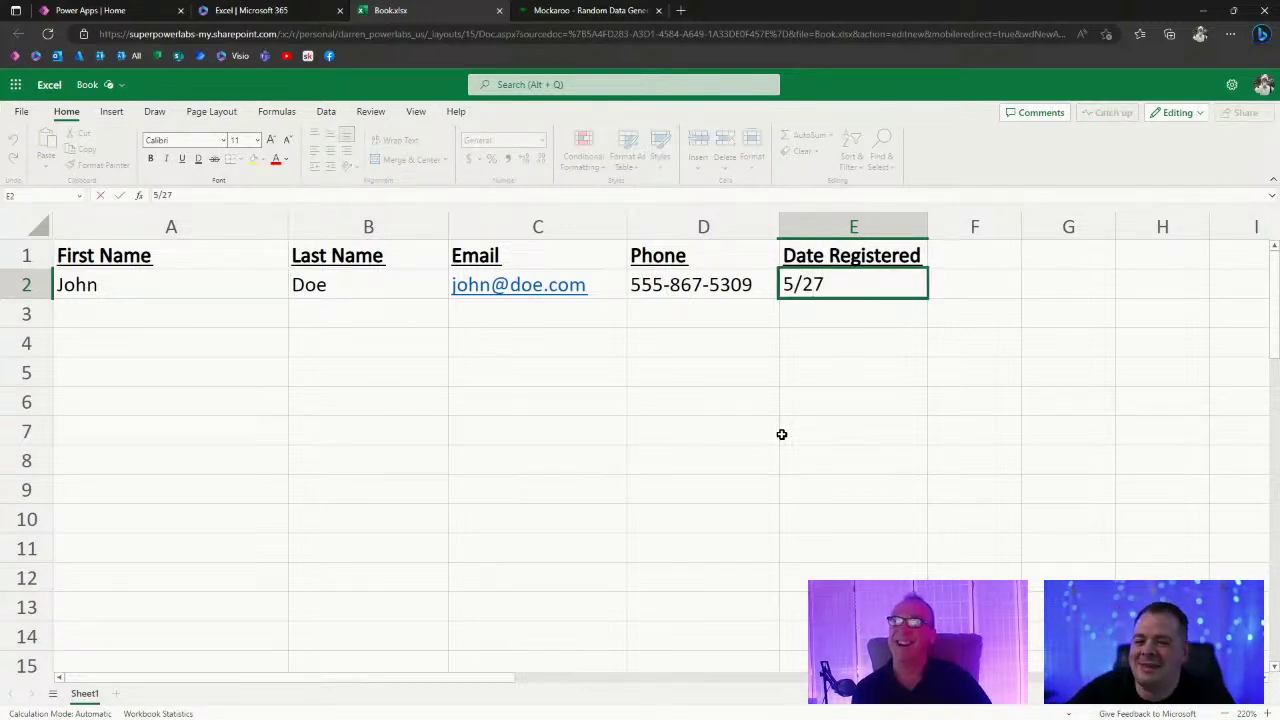
pyautogui.write('/23')
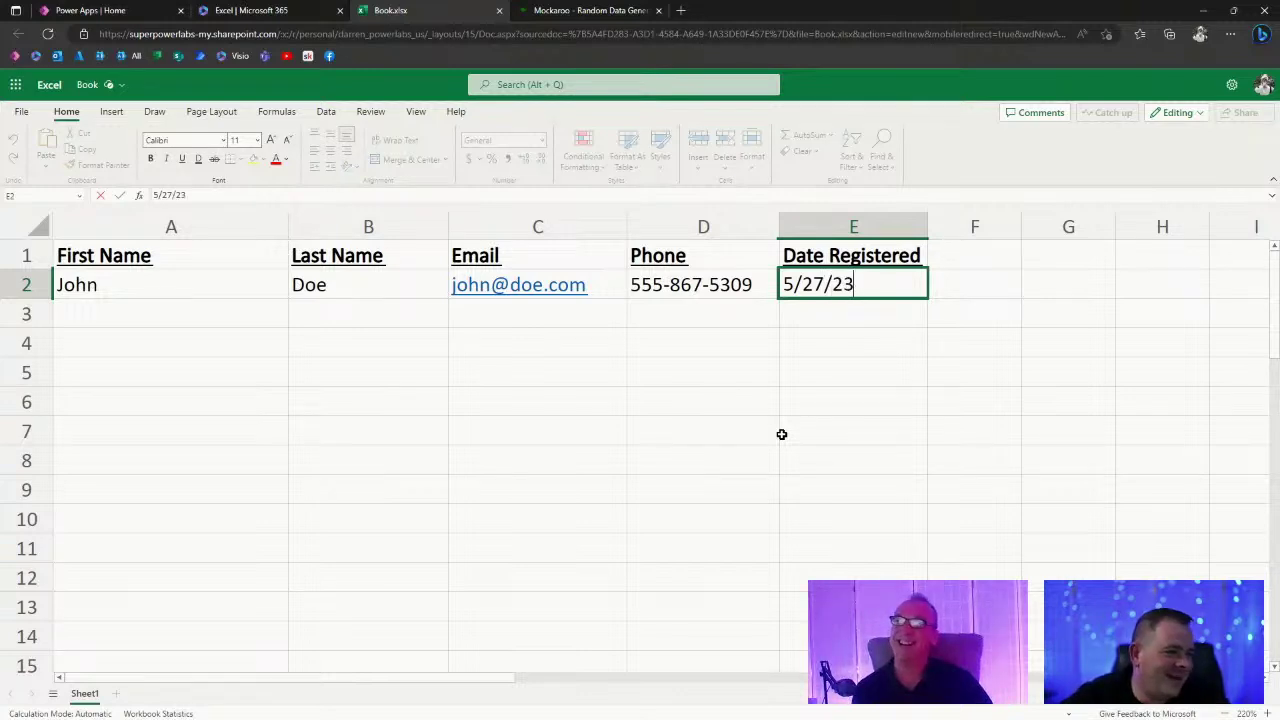
pyautogui.press('Return')
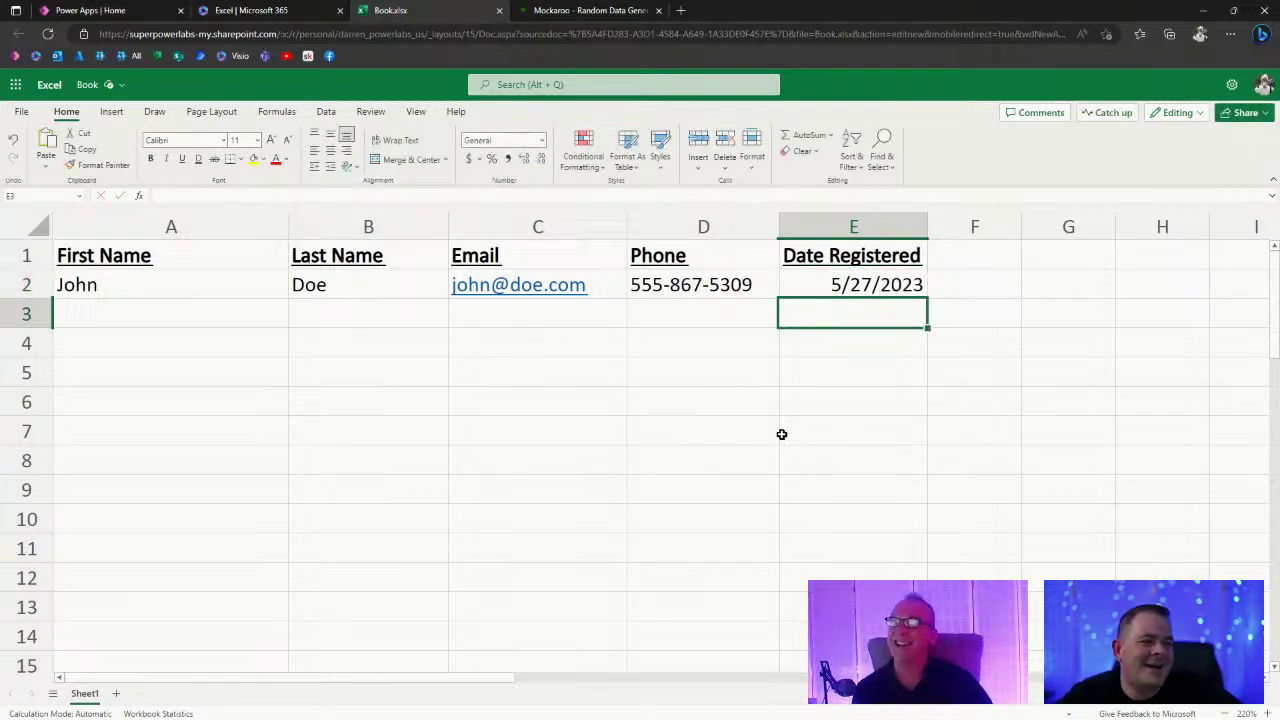
pyautogui.click(609, 410)
pyautogui.click(343, 461)
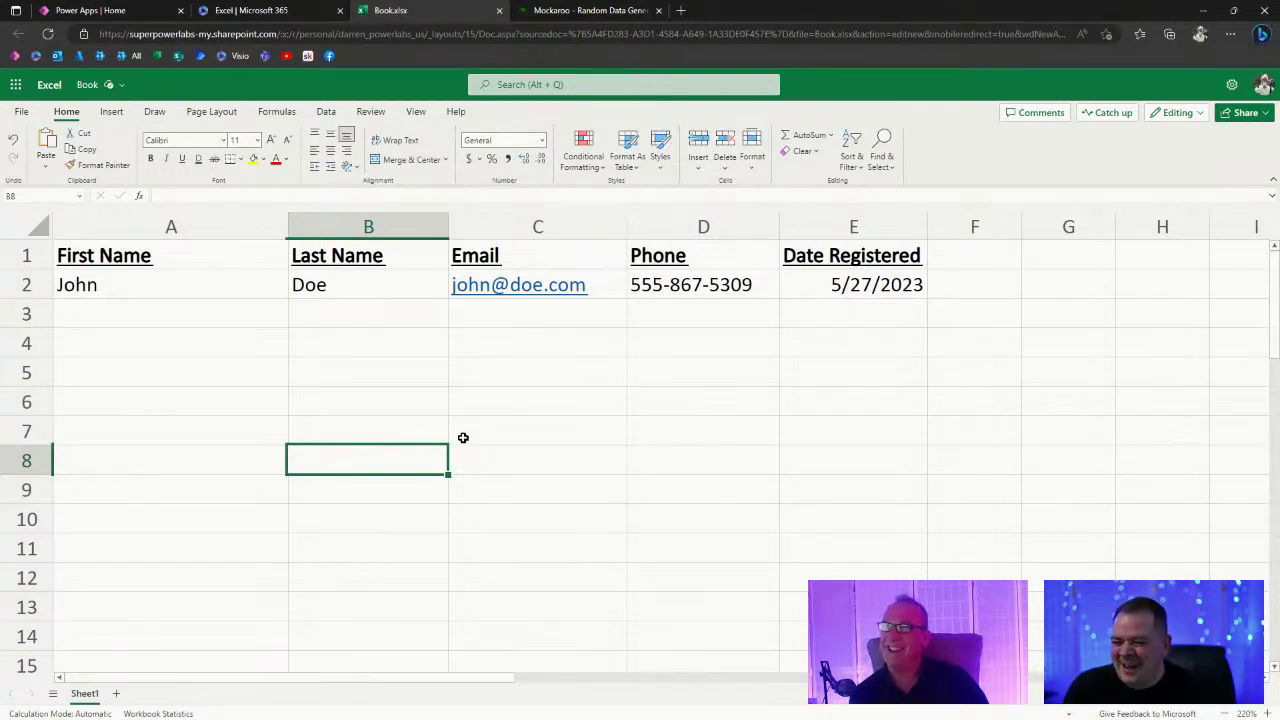
pyautogui.click(617, 389)
pyautogui.click(337, 380)
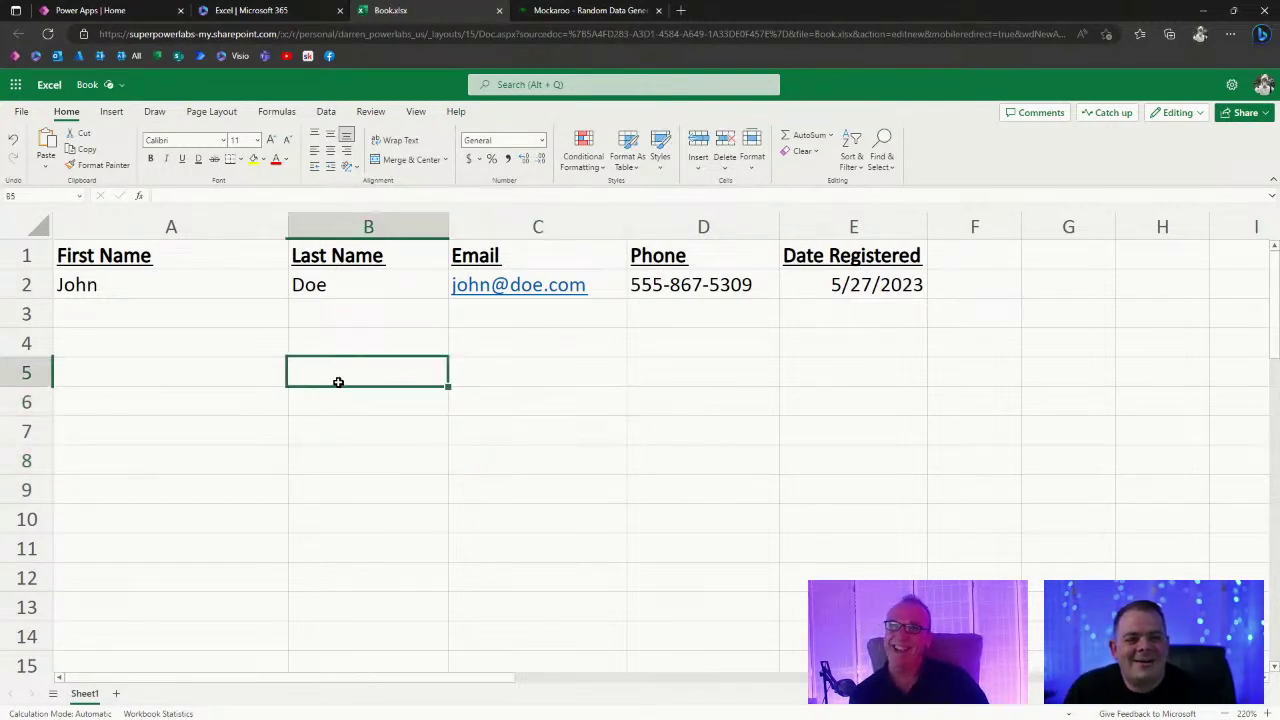
pyautogui.moveTo(205, 331); pyautogui.dragTo(623, 429)
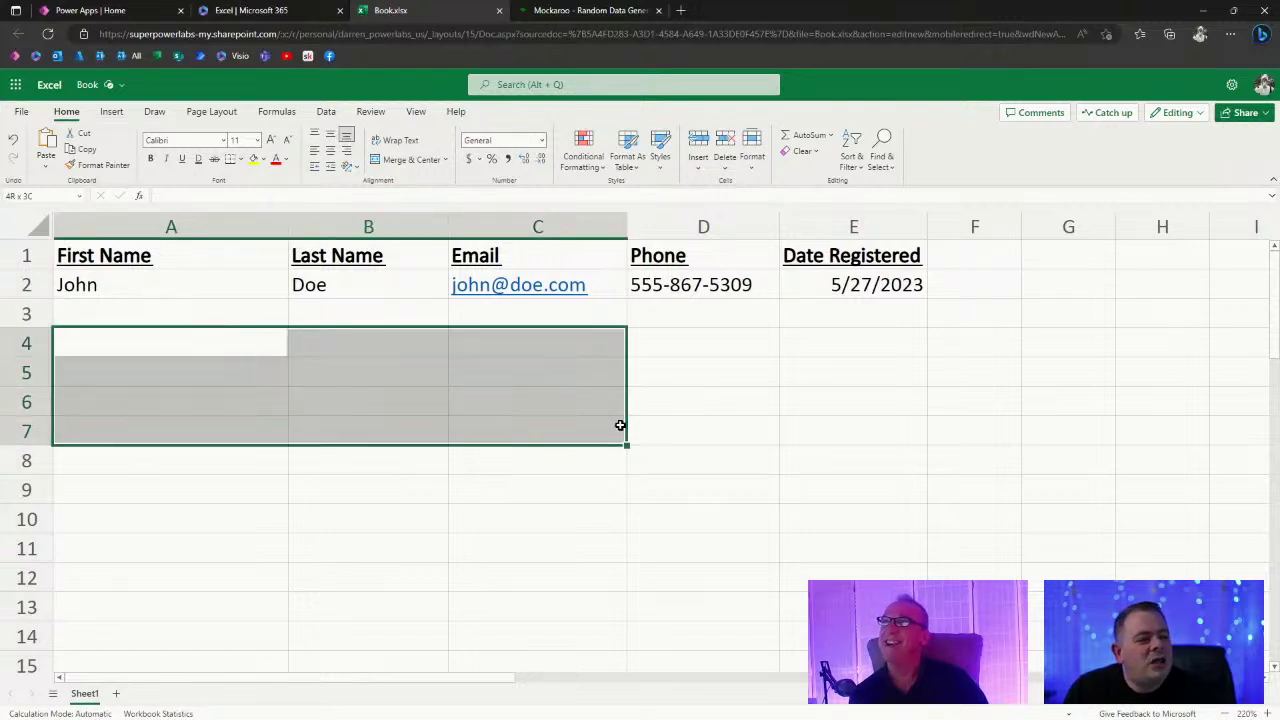
pyautogui.moveTo(850, 607); pyautogui.dragTo(154, 349)
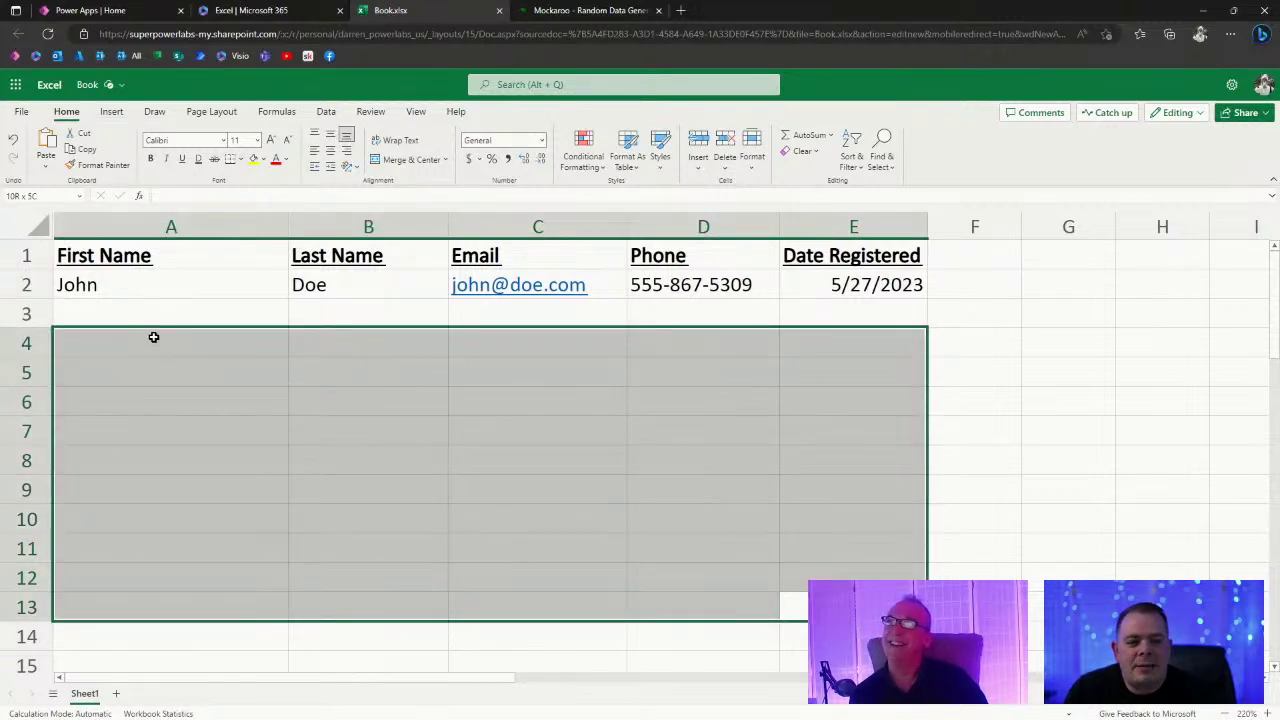
pyautogui.click(511, 468)
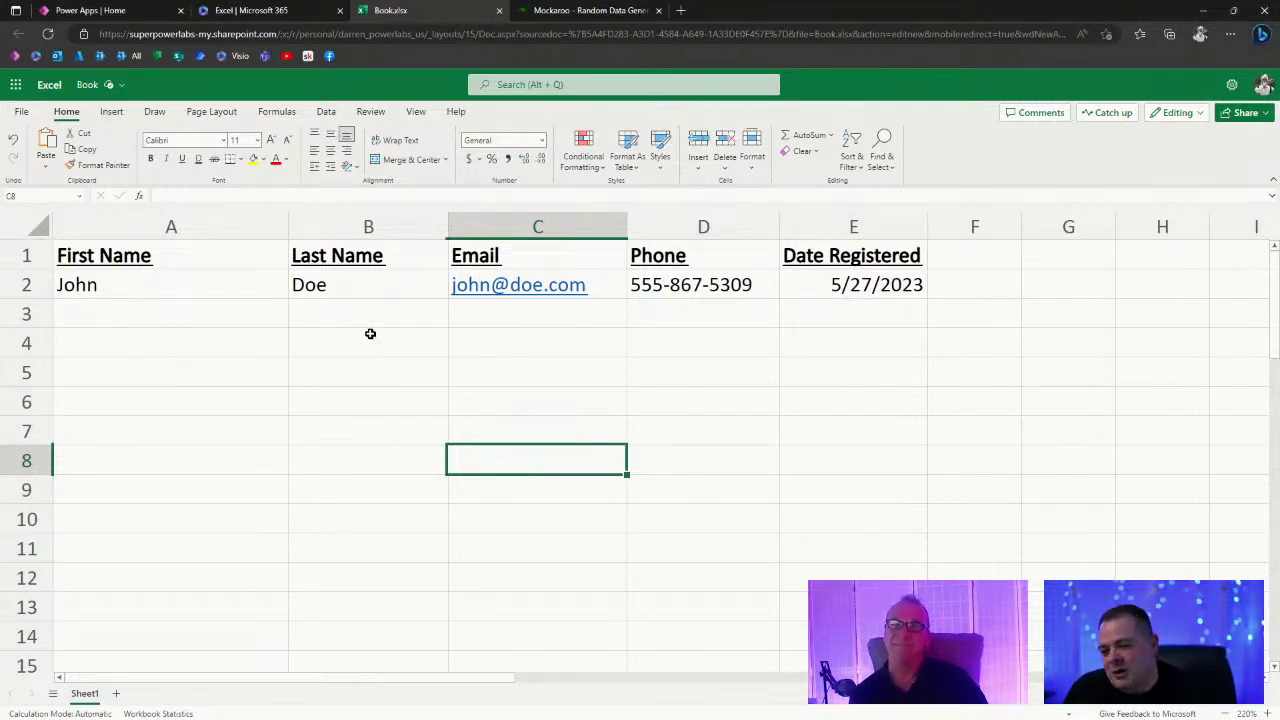
pyautogui.click(786, 478)
pyautogui.click(694, 425)
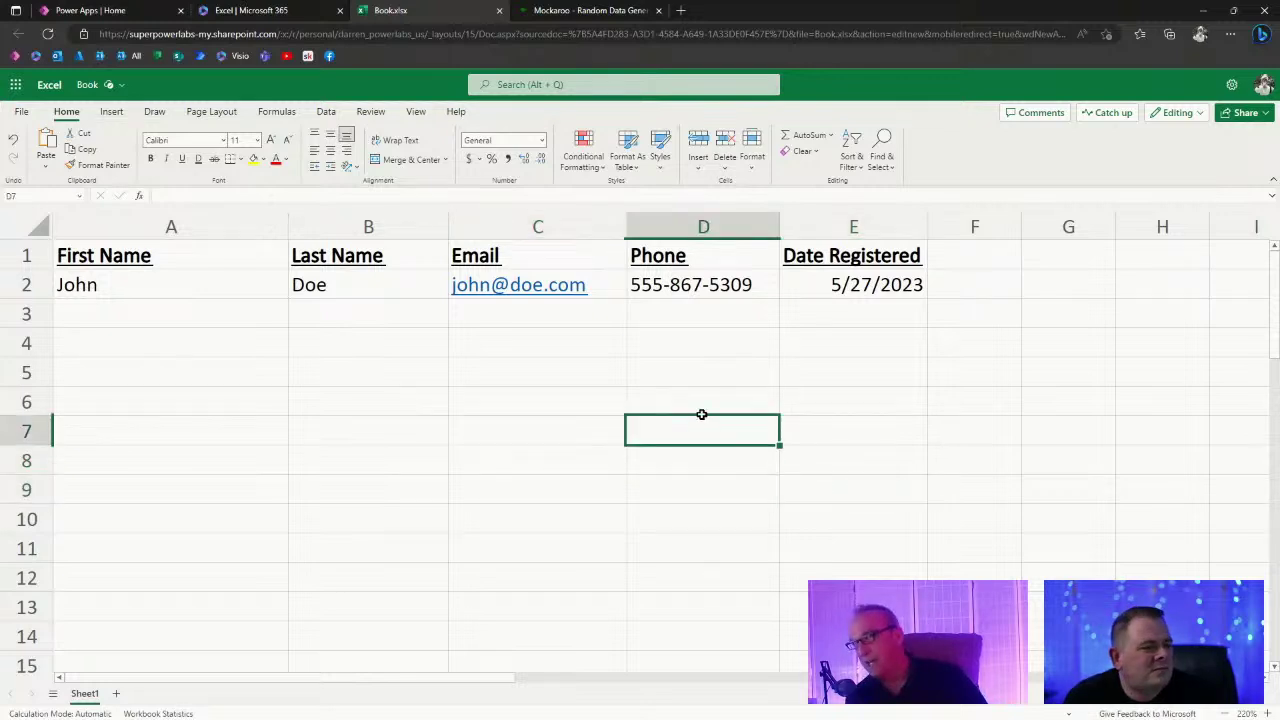
# Switch to Mockaroo and rename the id field as ID and the first_name field as FirstName.
pyautogui.click(610, 12)
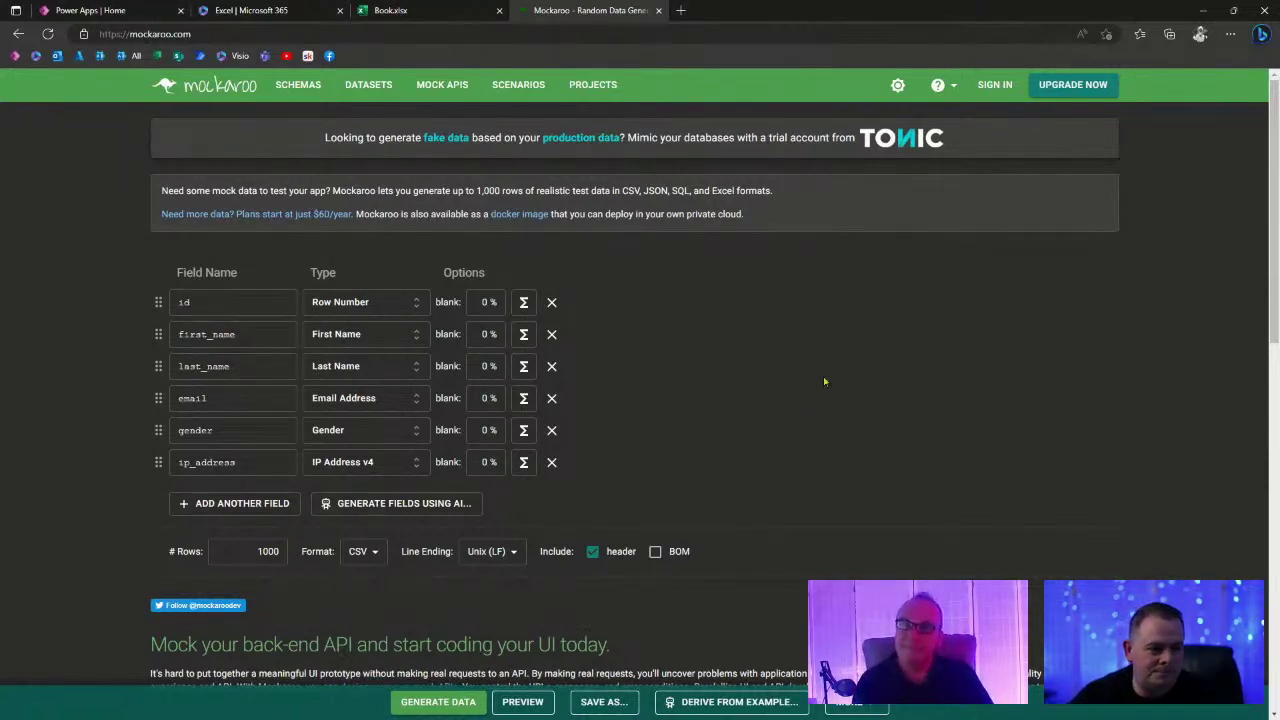
pyautogui.doubleClick(185, 302)
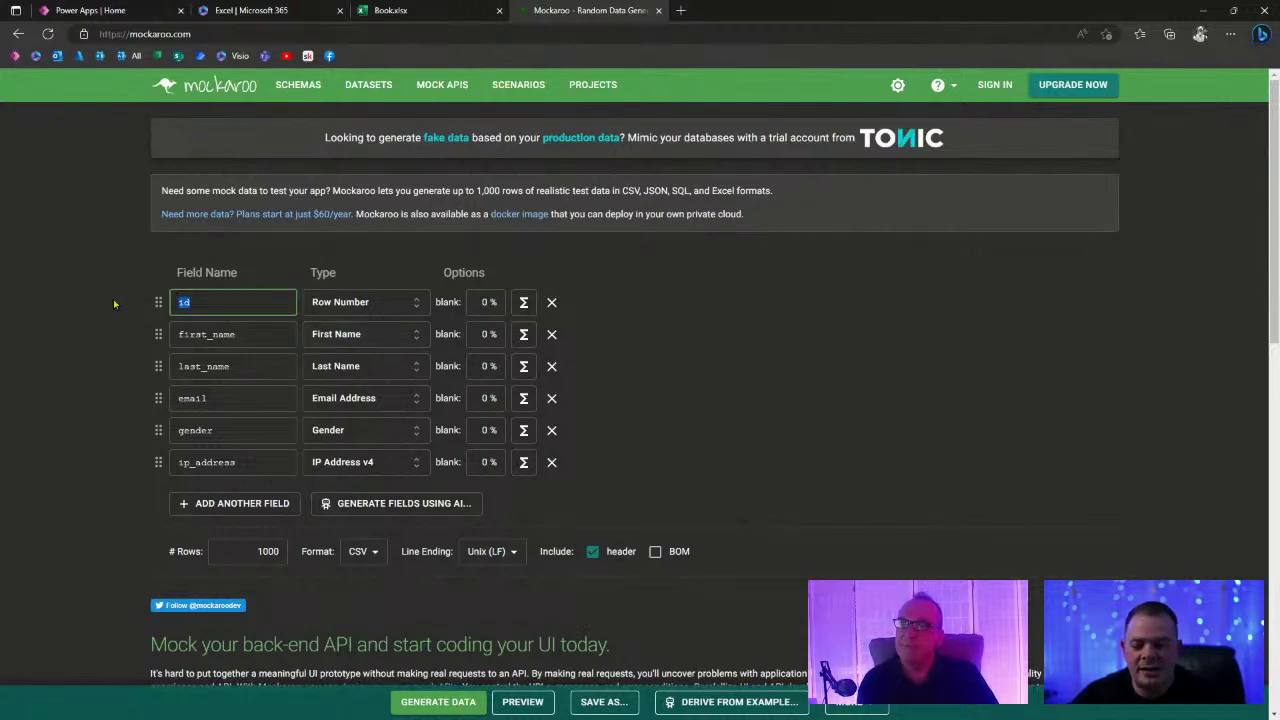
pyautogui.write('ID')
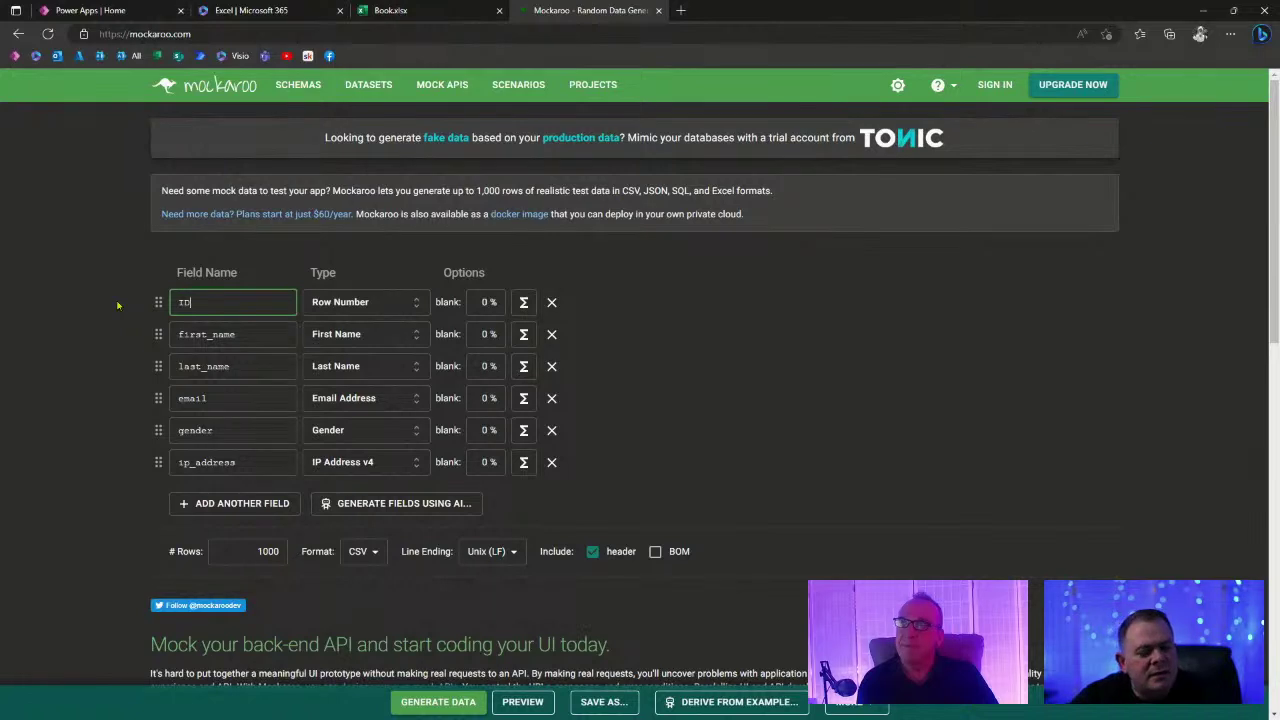
pyautogui.doubleClick(265, 338)
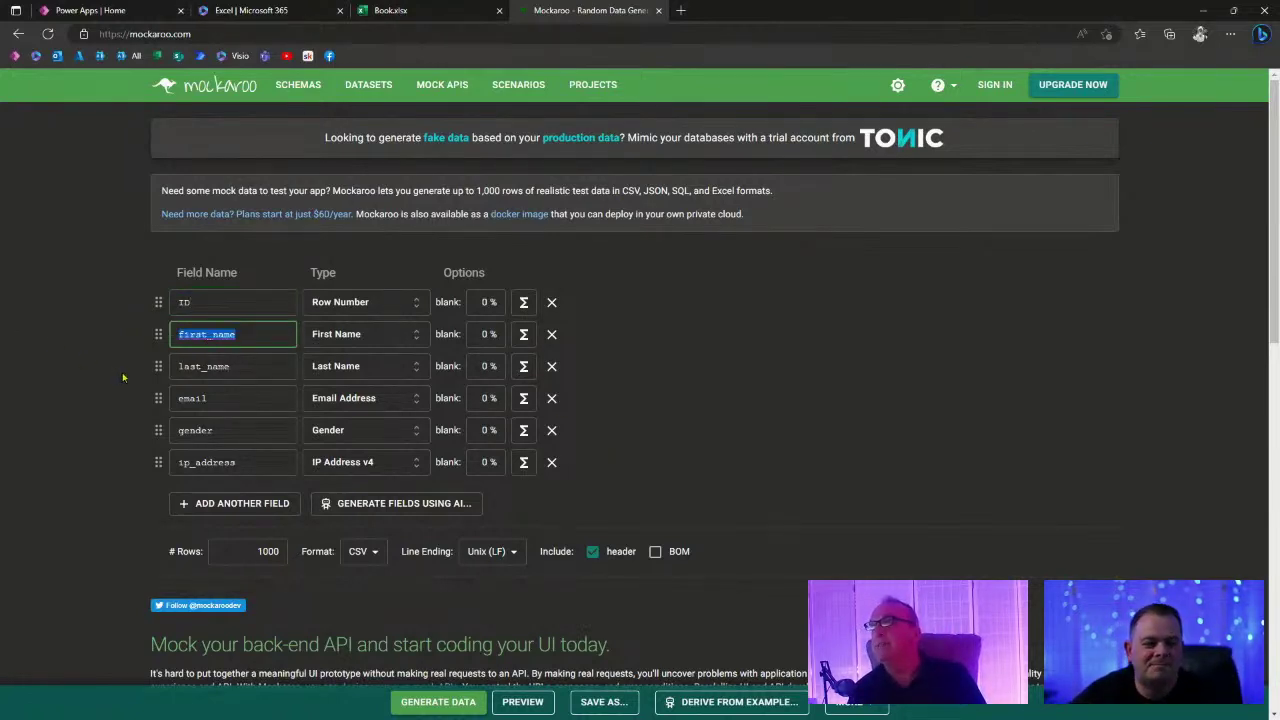
pyautogui.write('FirstNam')
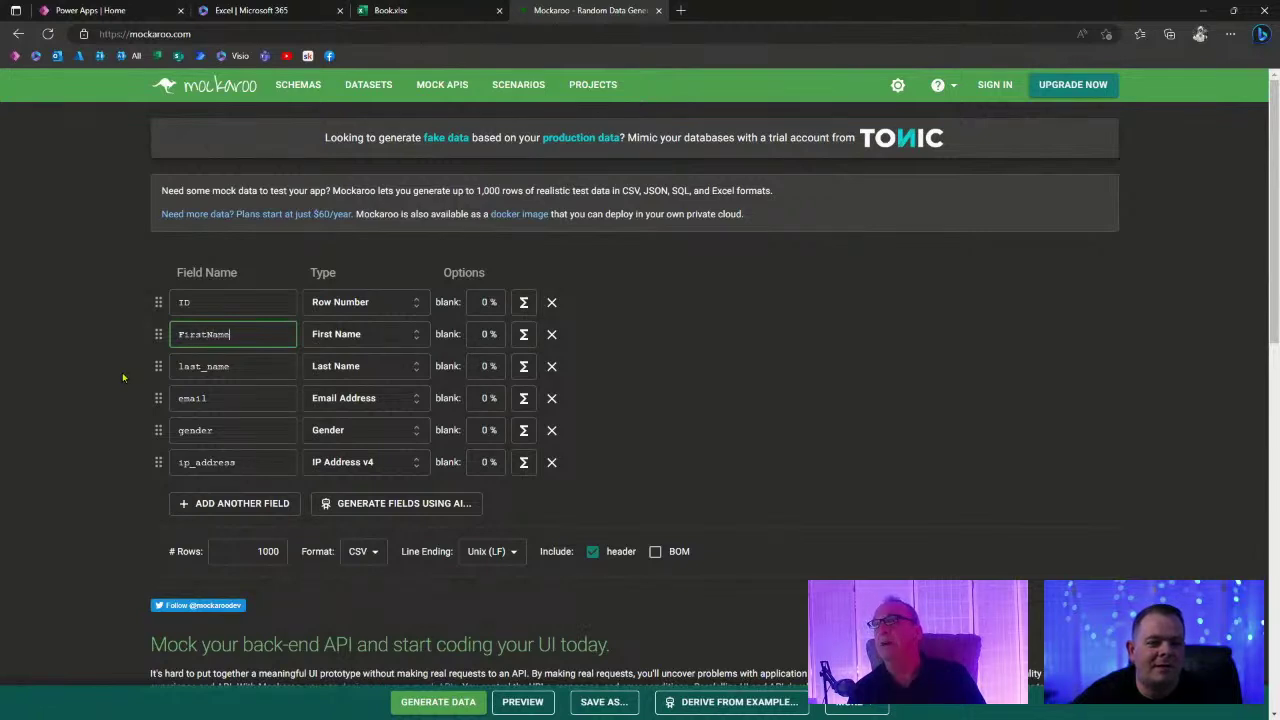
# Rename the last_name field as LastName and the email field as Email.
pyautogui.doubleClick(210, 366)
pyautogui.moveTo(210, 366); pyautogui.dragTo(120, 389)
pyautogui.write('Last')
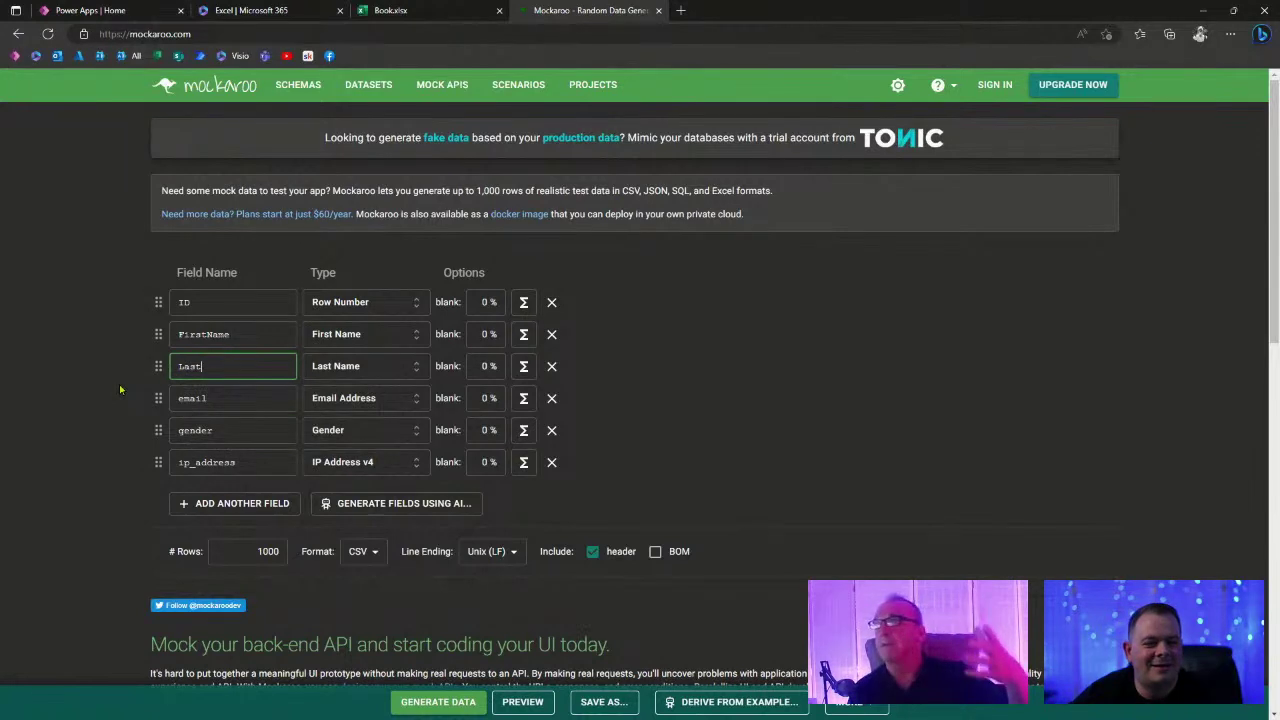
pyautogui.write('Name')
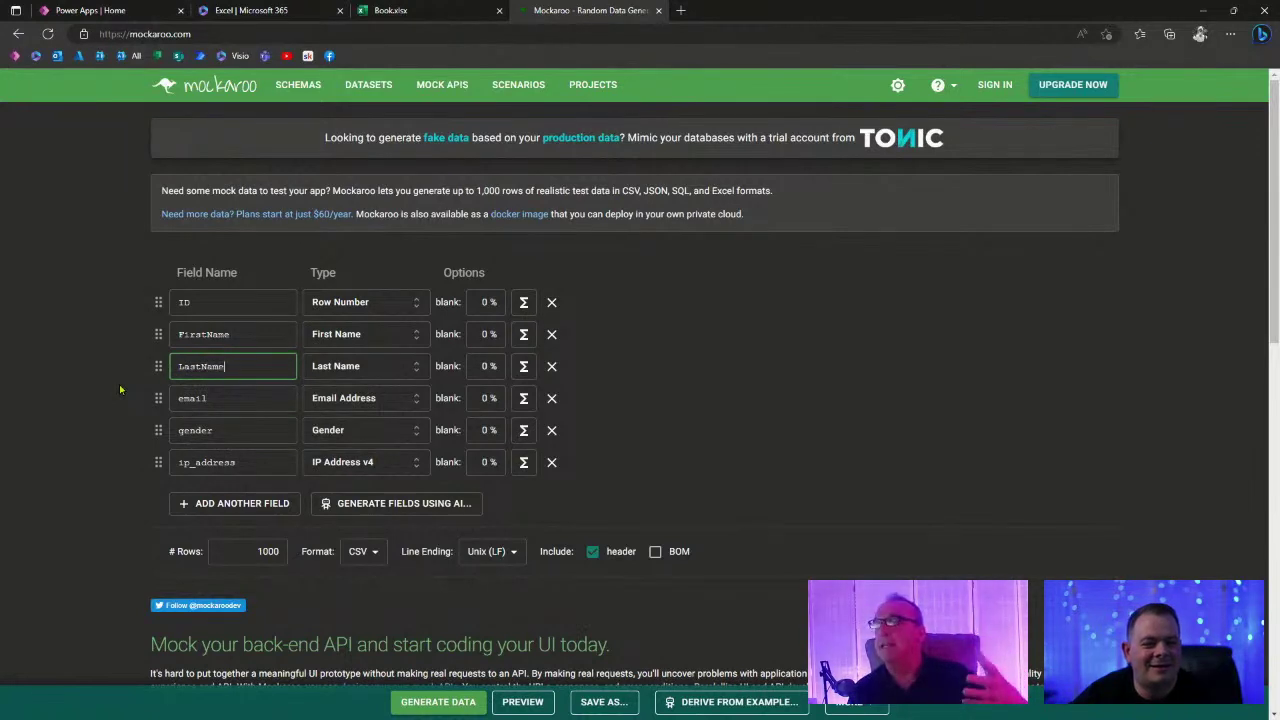
pyautogui.doubleClick(222, 398)
pyautogui.write('Email')
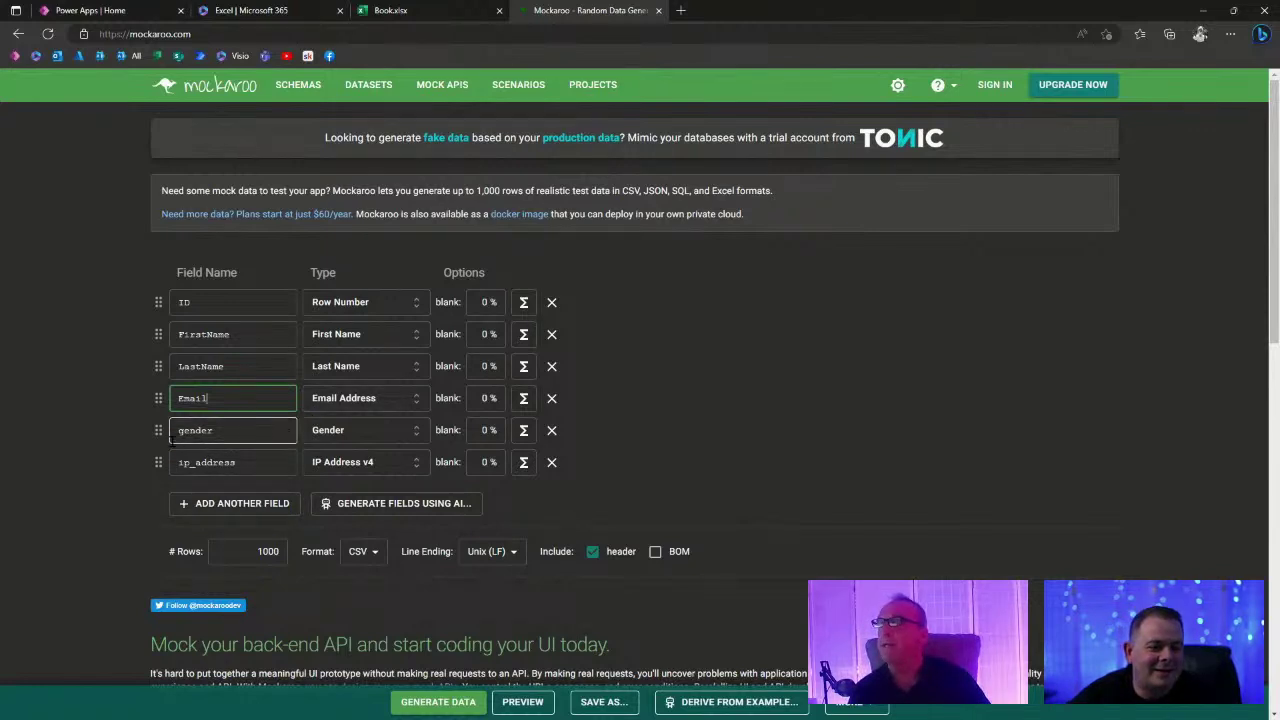
# Rename the gender field as Gender and the ip_address field as Phone.
pyautogui.doubleClick(272, 430)
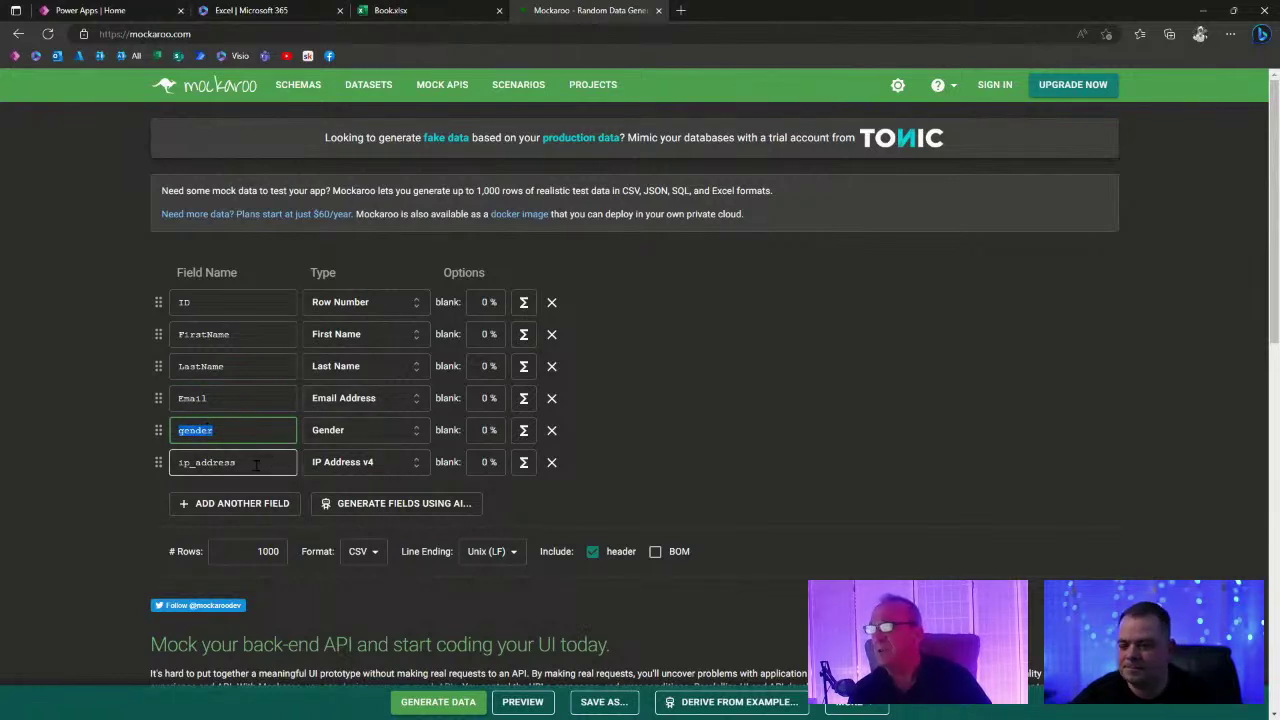
pyautogui.write('Gender')
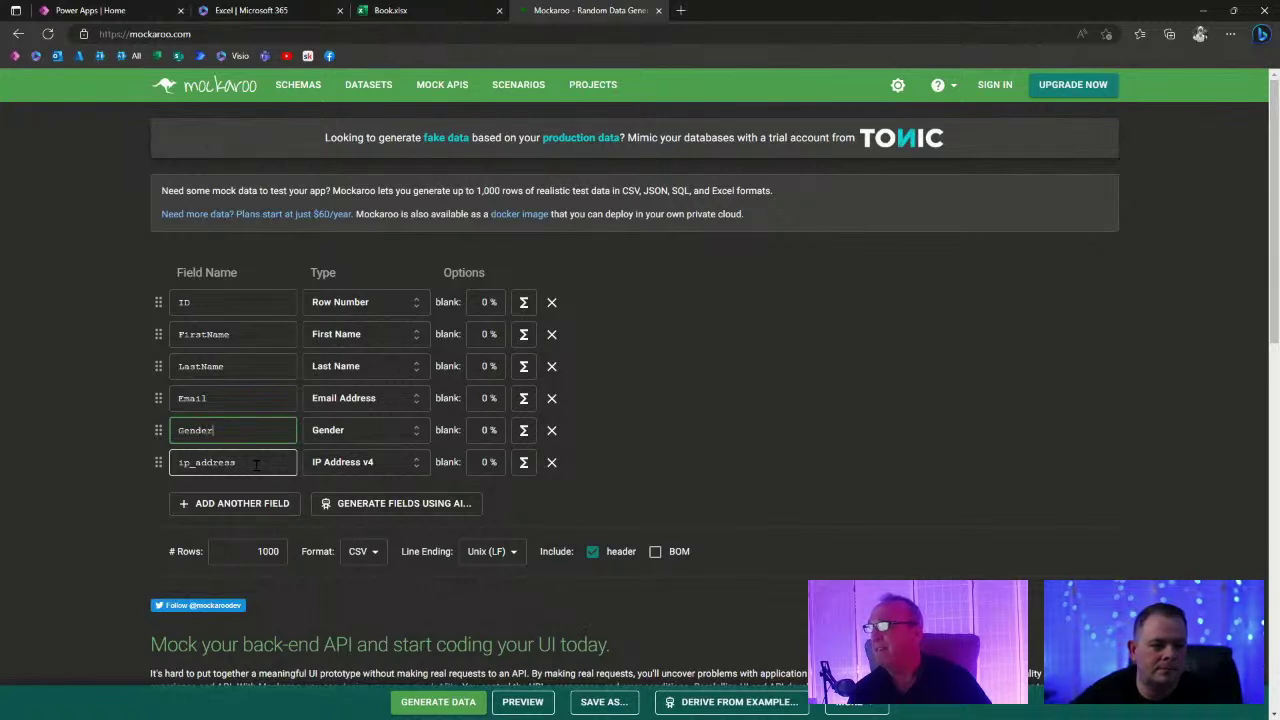
pyautogui.click(256, 464)
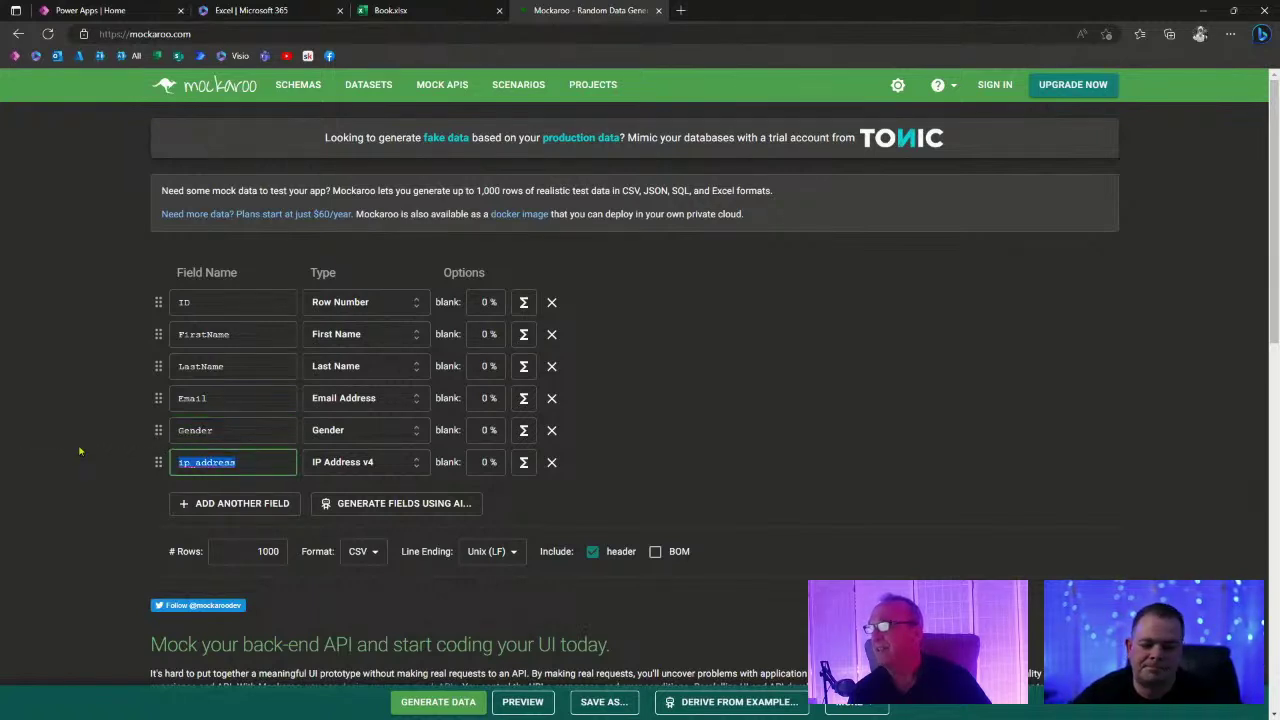
pyautogui.write('Phone')
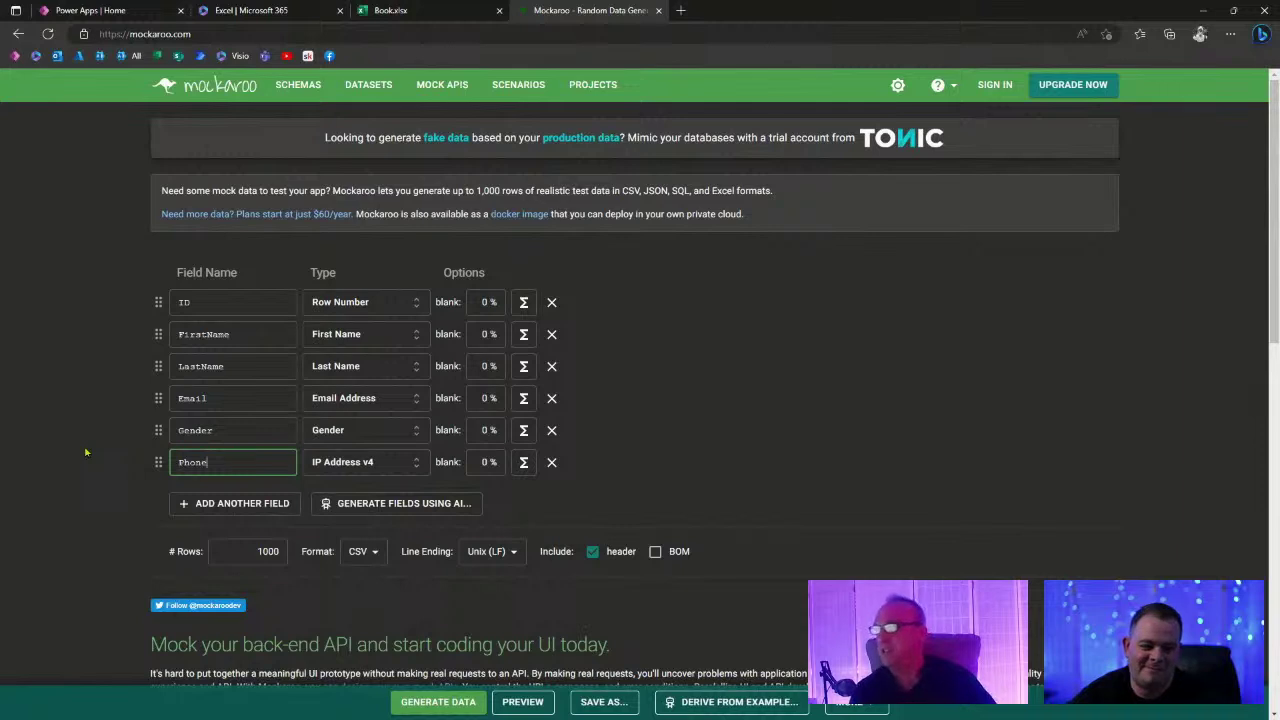
pyautogui.click(784, 370)
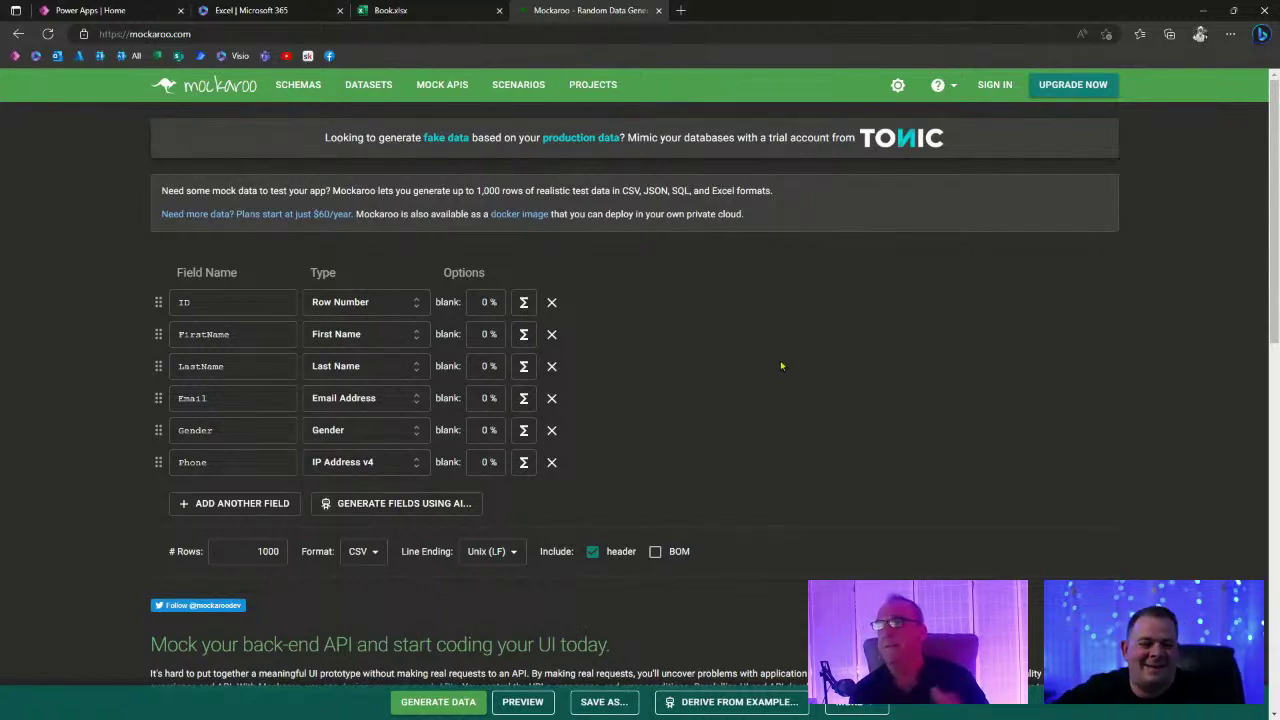
pyautogui.click(410, 464)
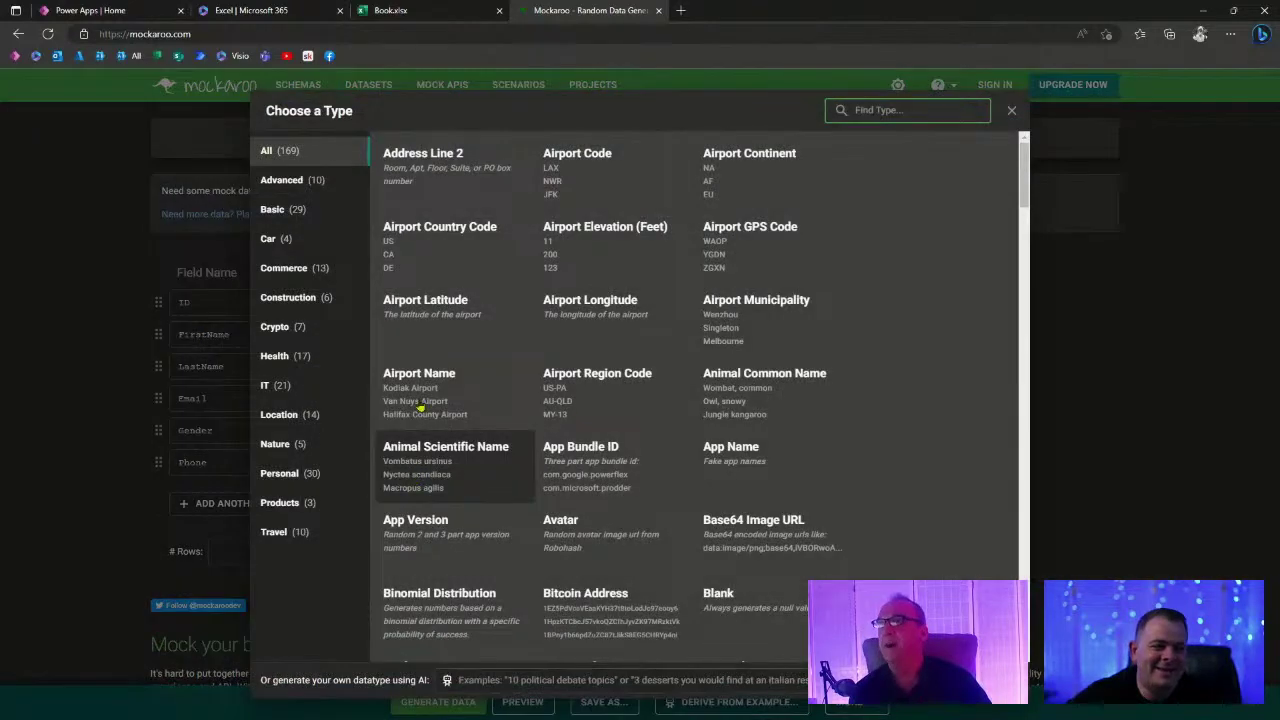
pyautogui.click(1076, 377)
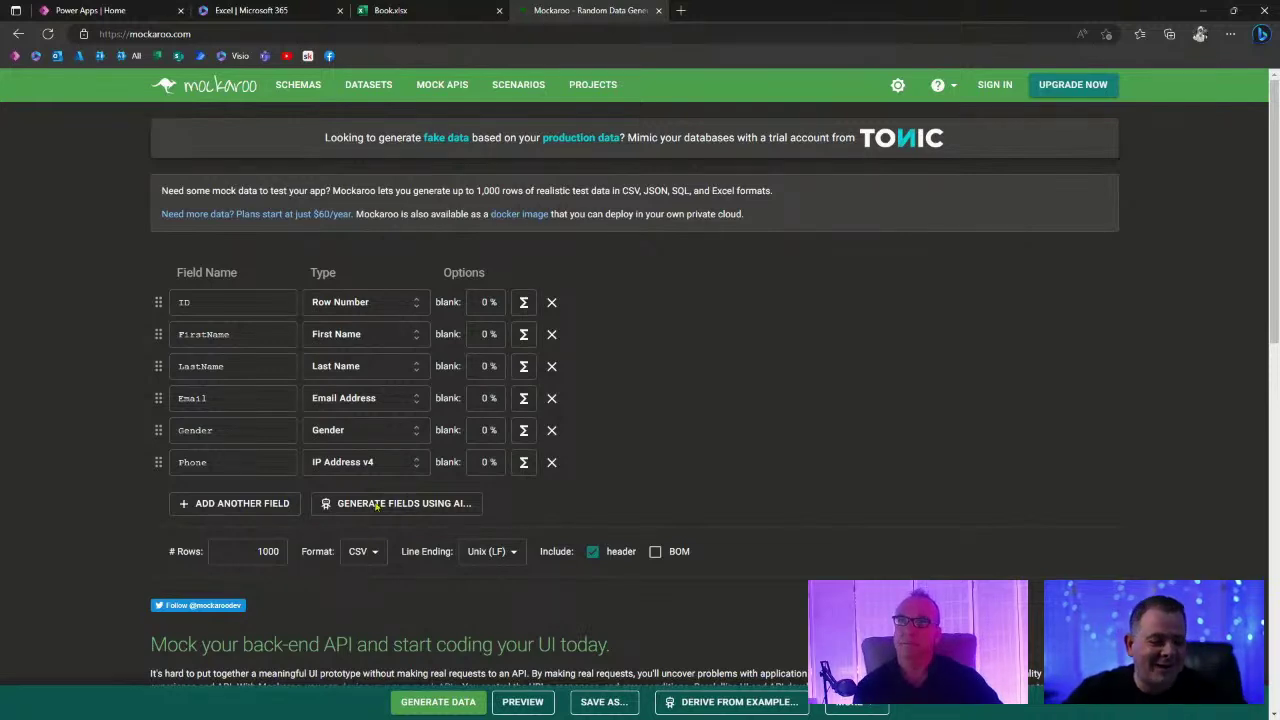
pyautogui.click(340, 466)
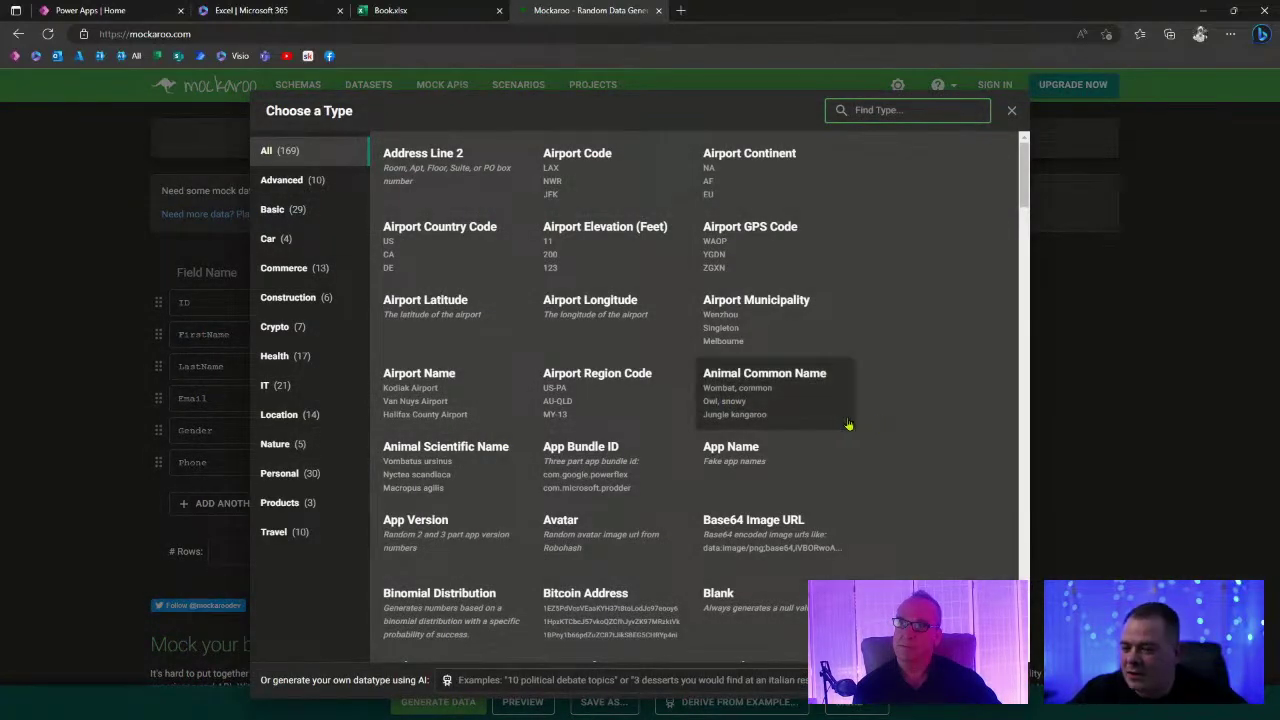
pyautogui.click(1053, 247)
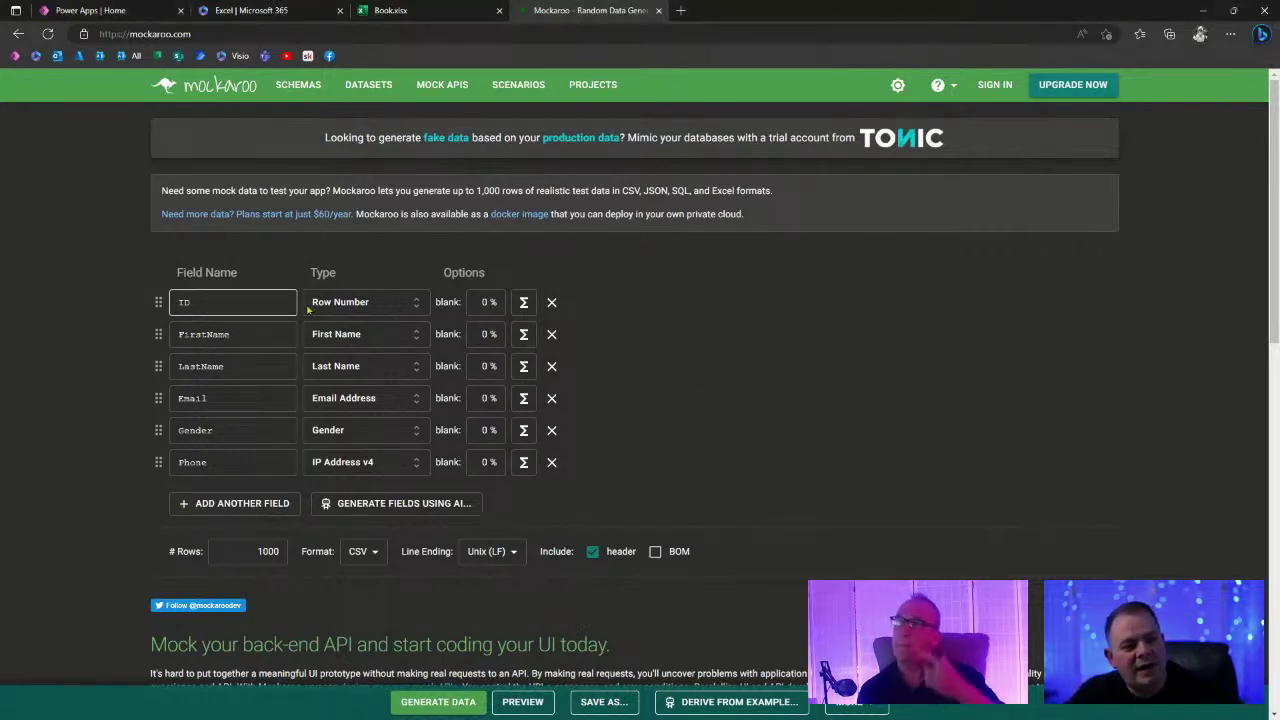
# Set the Phone field's type to Phone with the +# (###) ###-#### format.
pyautogui.doubleClick(235, 463)
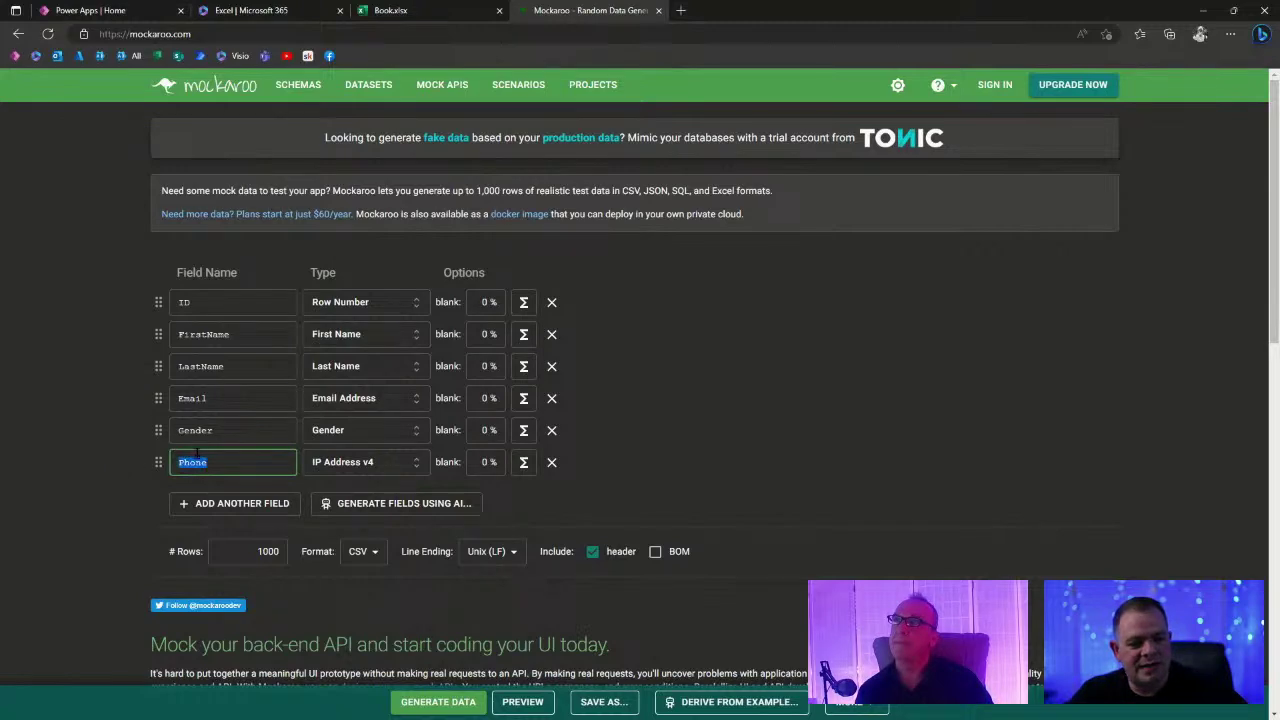
pyautogui.click(386, 477)
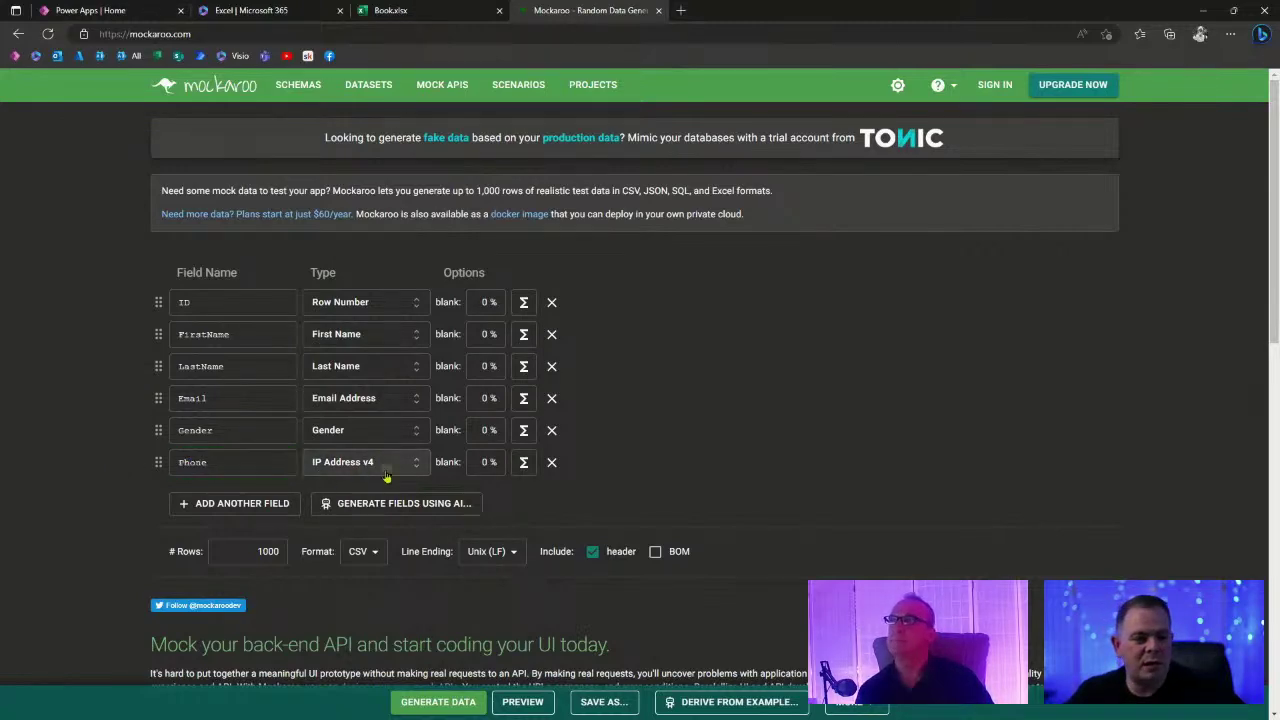
pyautogui.click(386, 476)
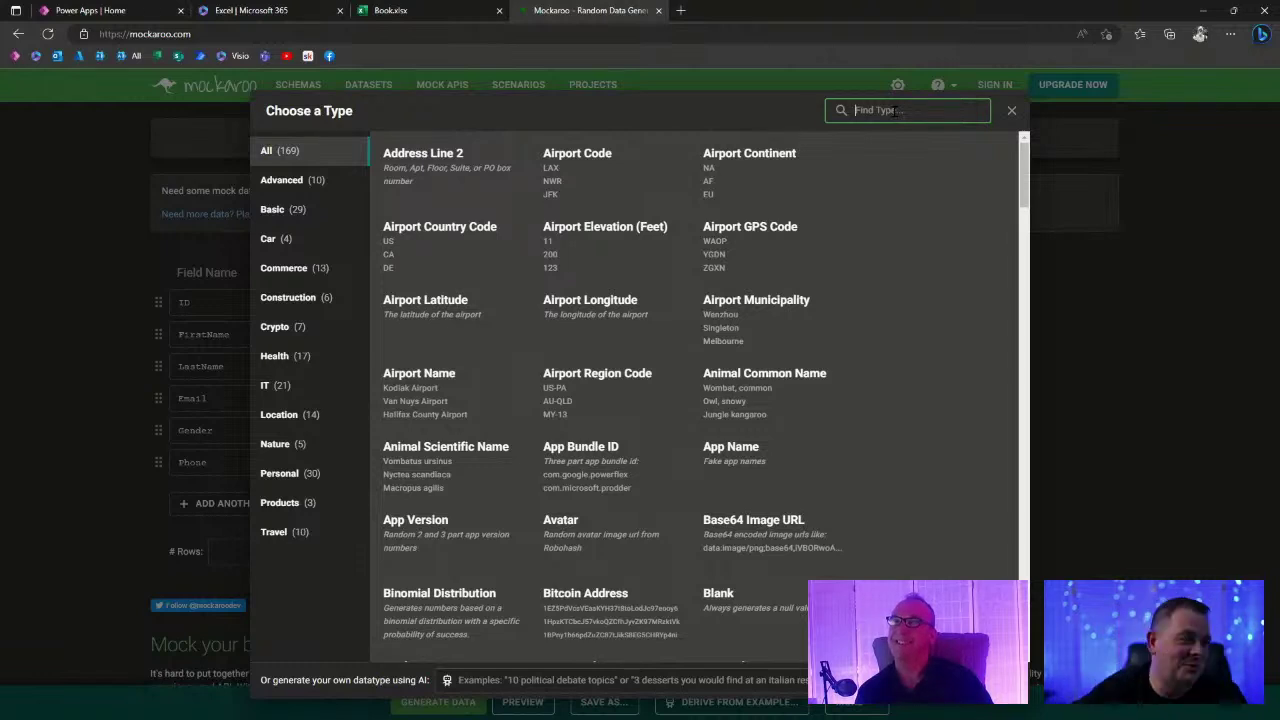
pyautogui.write('pho')
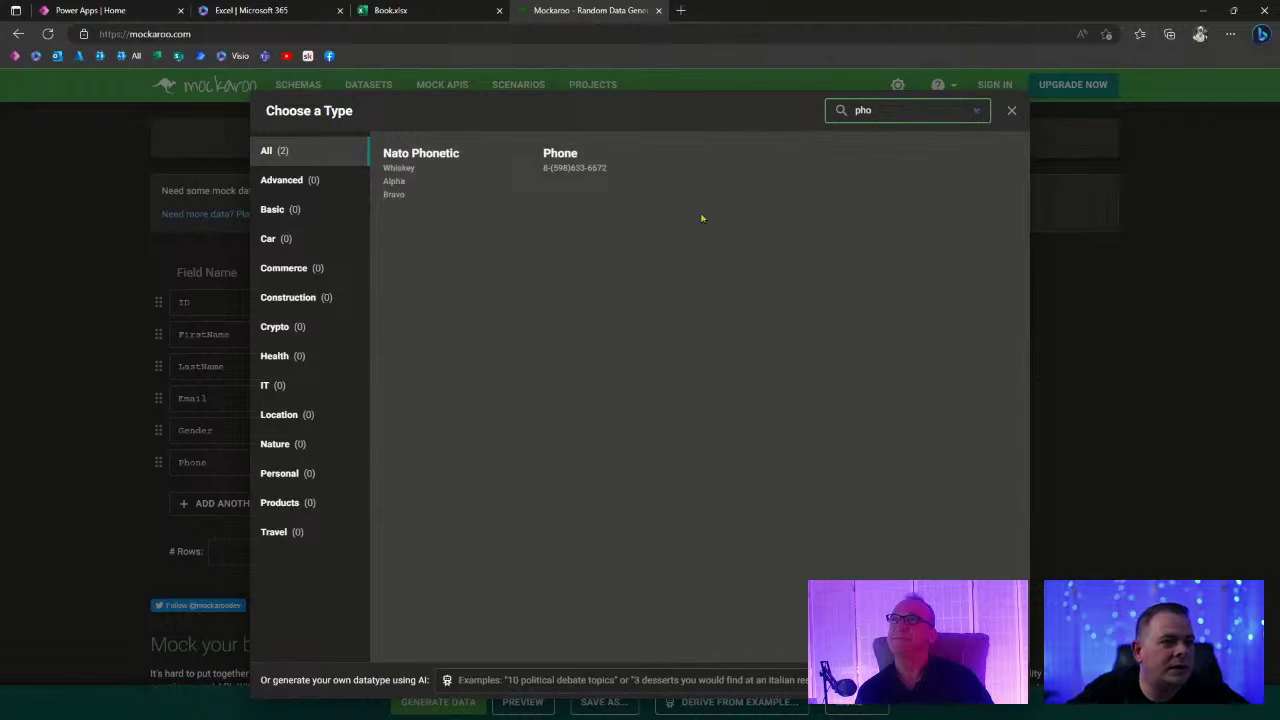
pyautogui.click(580, 190)
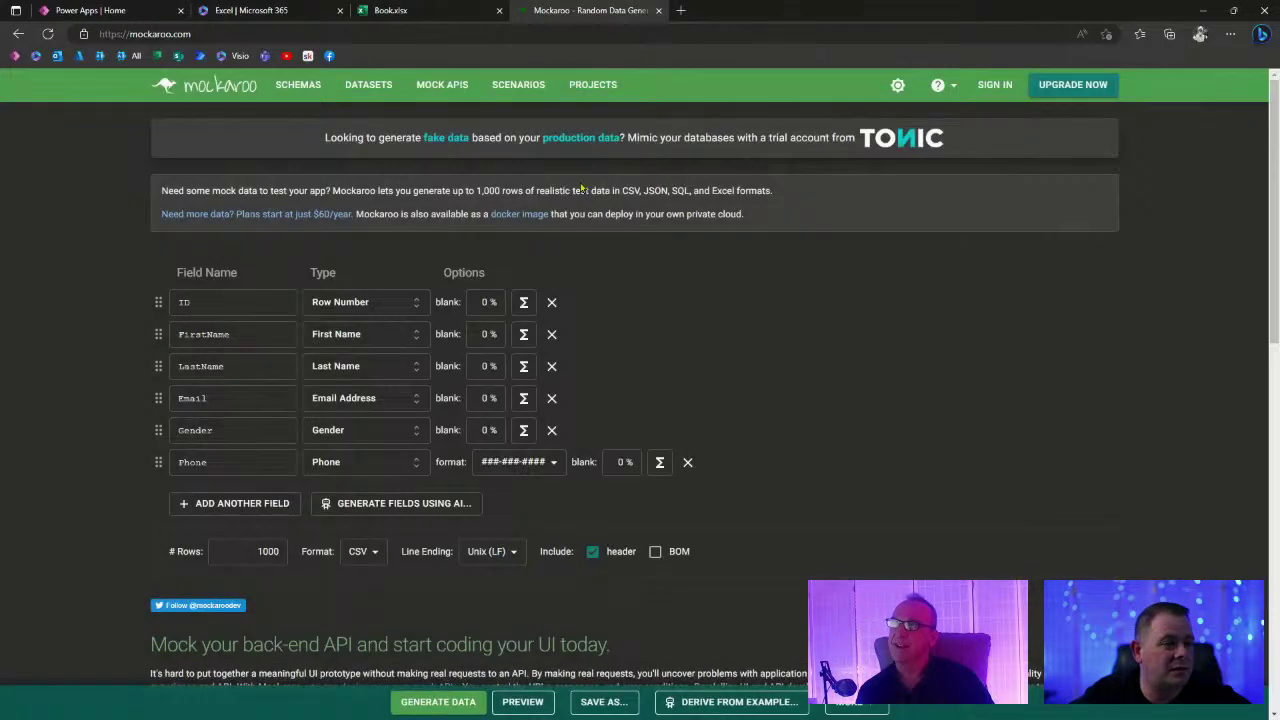
pyautogui.click(559, 464)
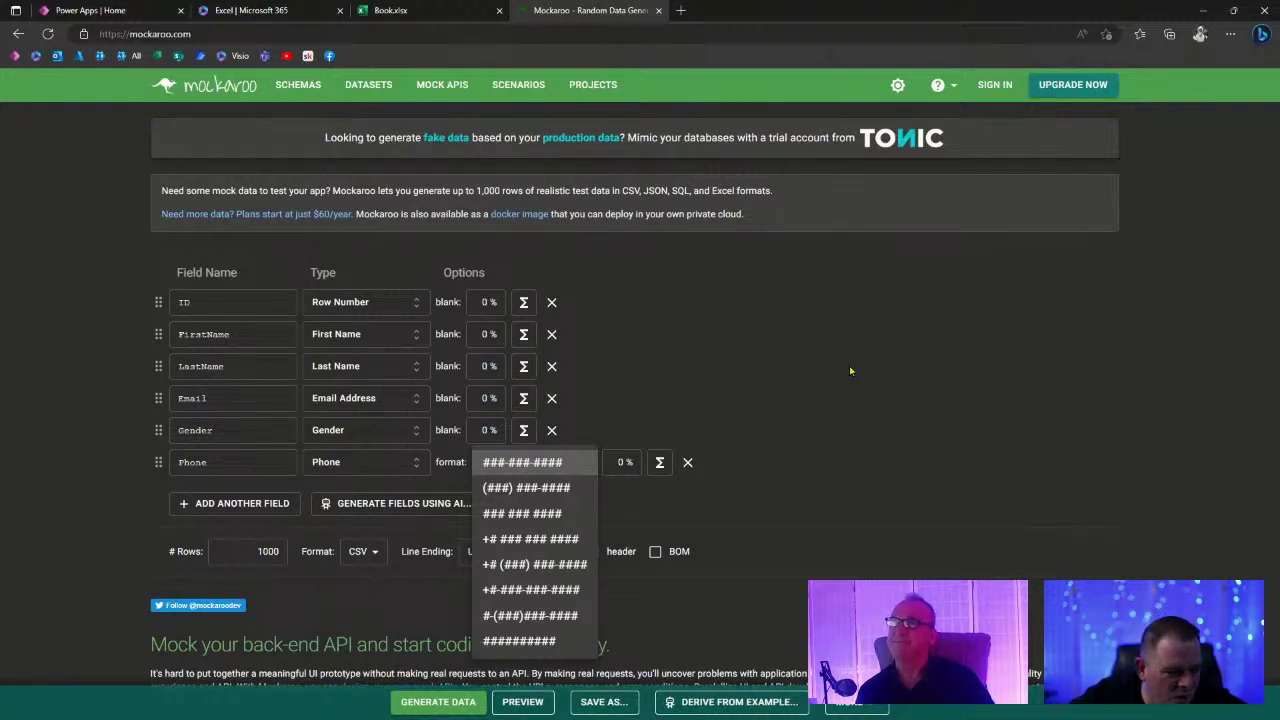
pyautogui.click(582, 566)
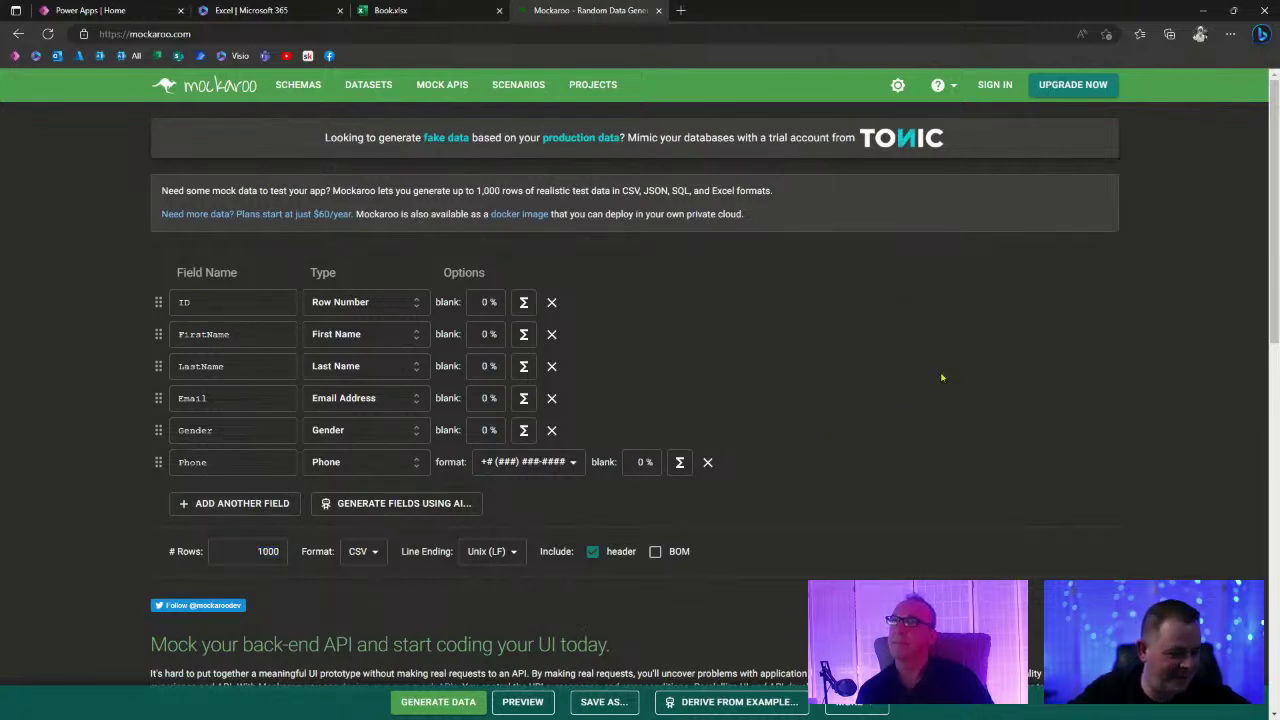
# Set the number of rows to generate to 10000.
pyautogui.scroll(-3, 835, 422)
pyautogui.scroll(3, 483, 438)
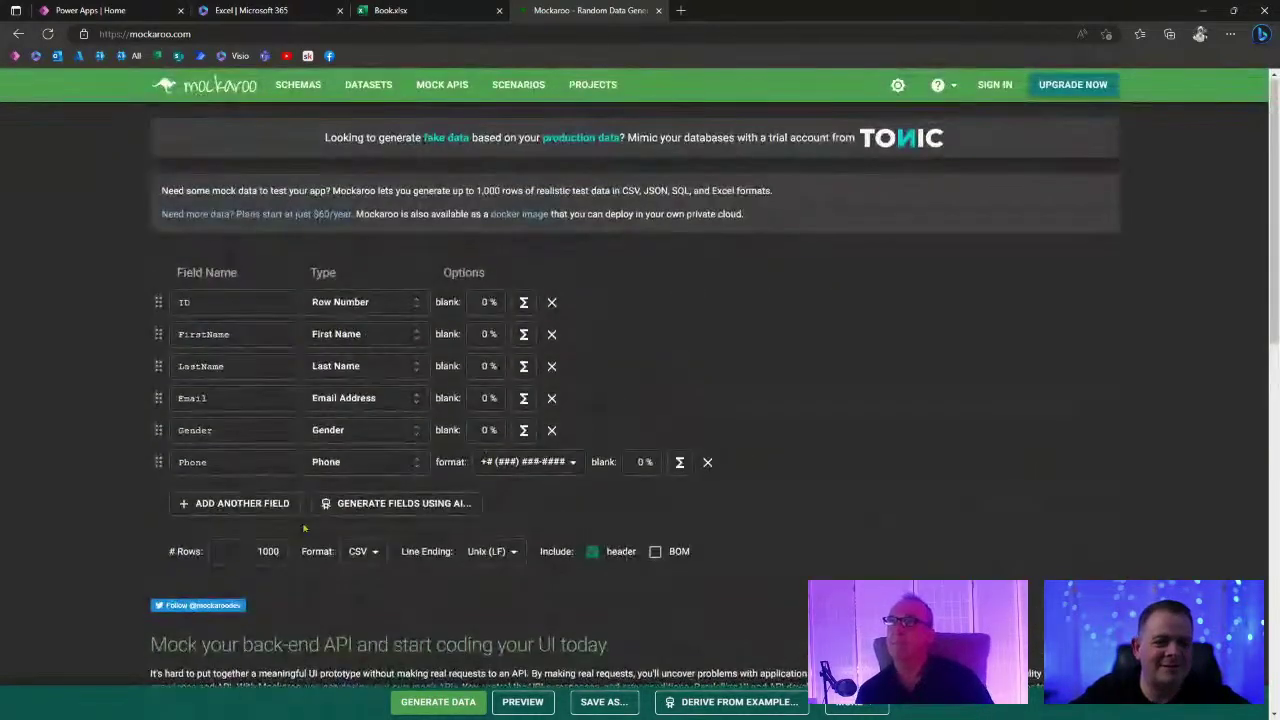
pyautogui.doubleClick(252, 551)
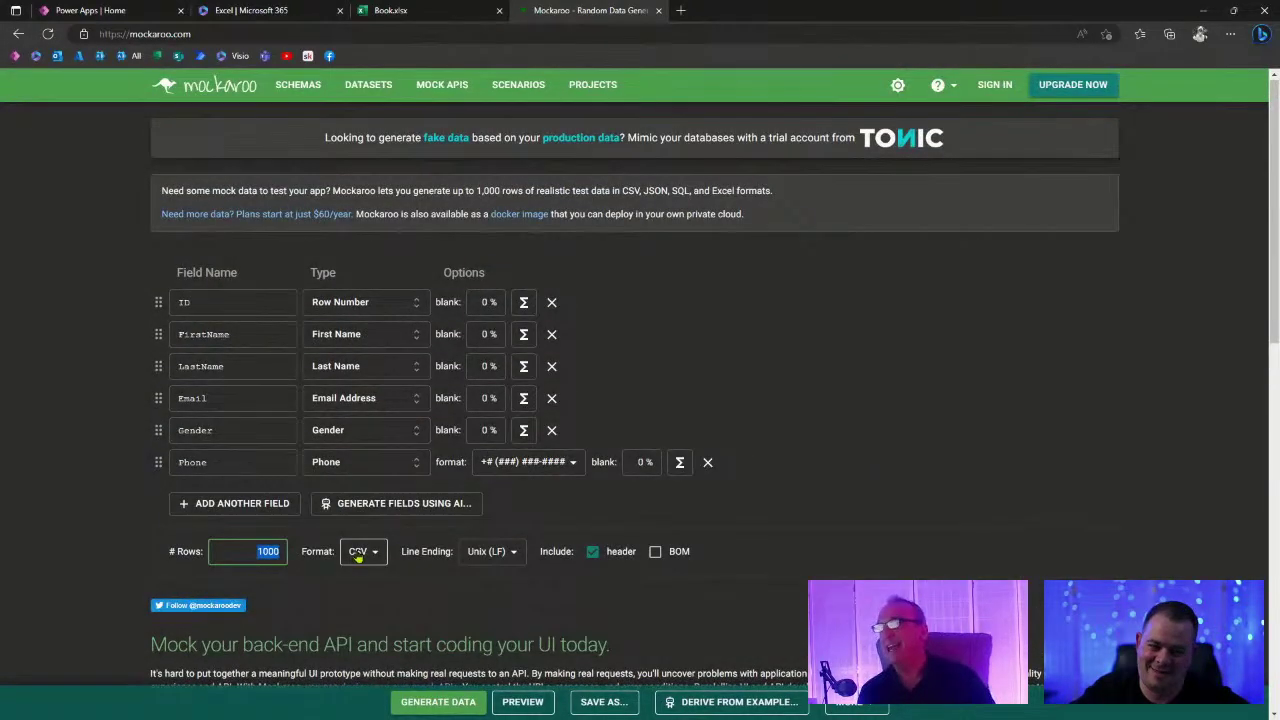
pyautogui.write('10000')
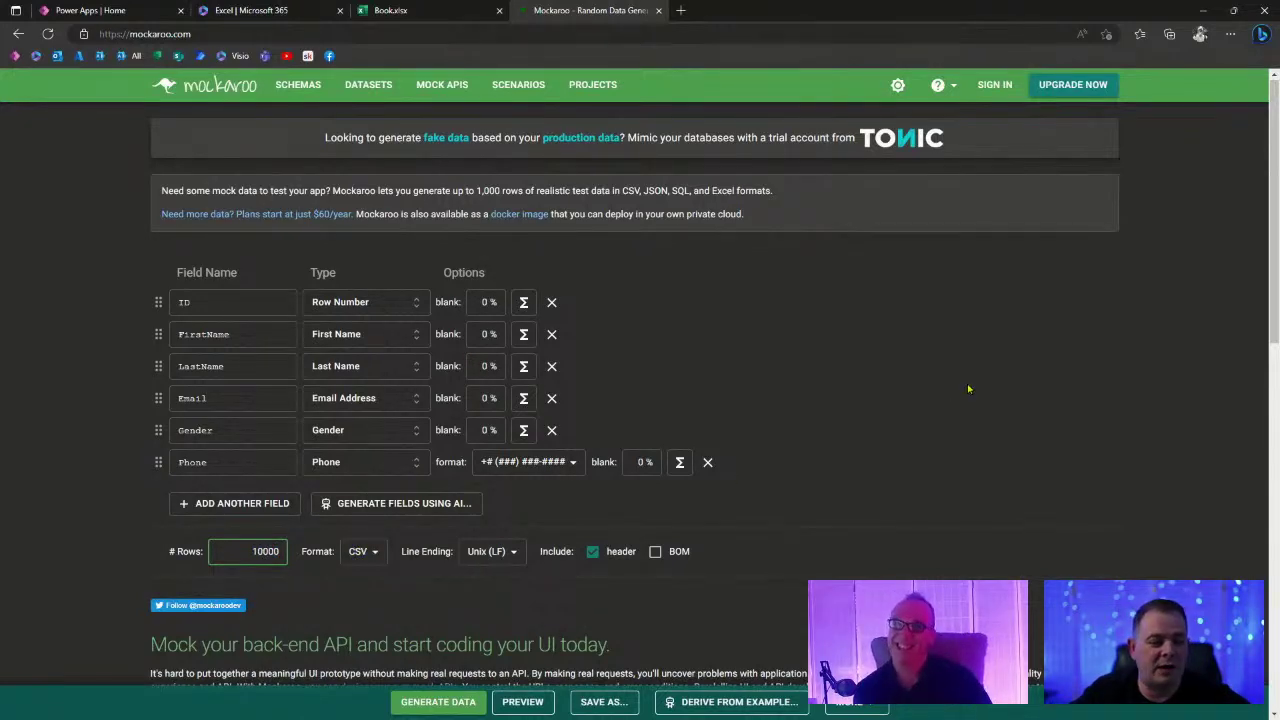
pyautogui.click(307, 563)
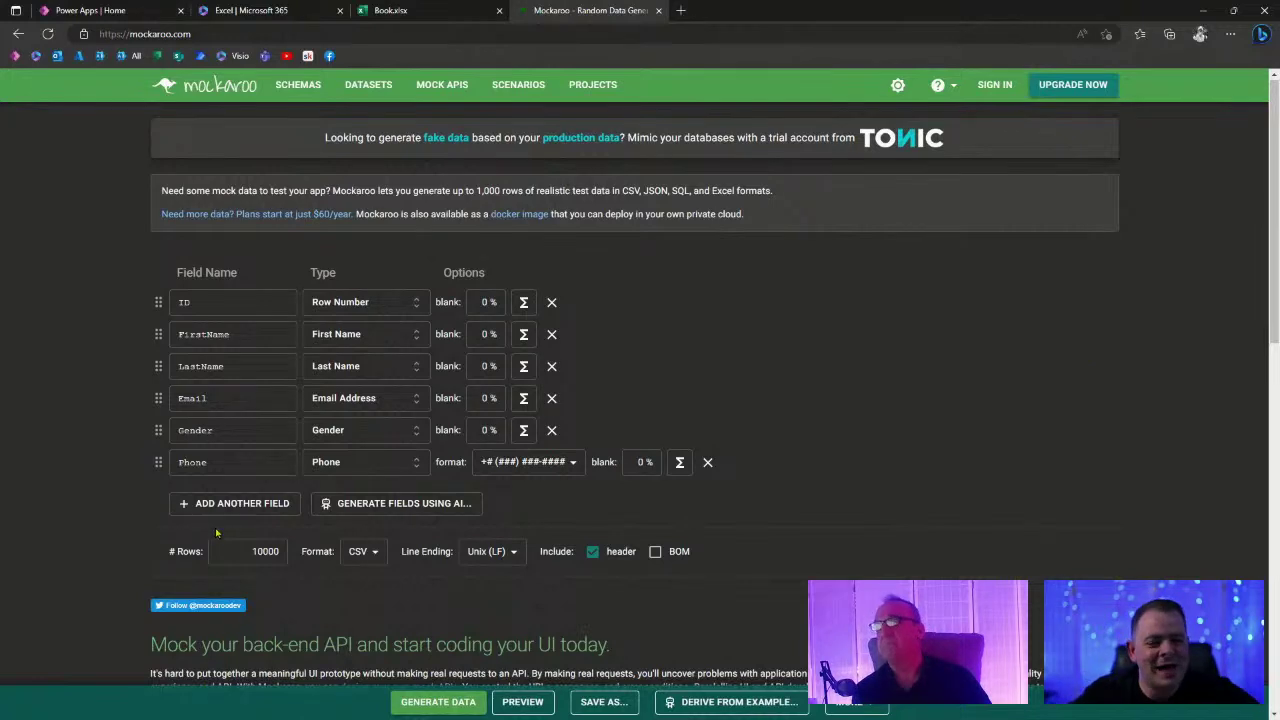
# Add a field named City below Phone and give it the City type.
pyautogui.click(245, 504)
pyautogui.click(250, 492)
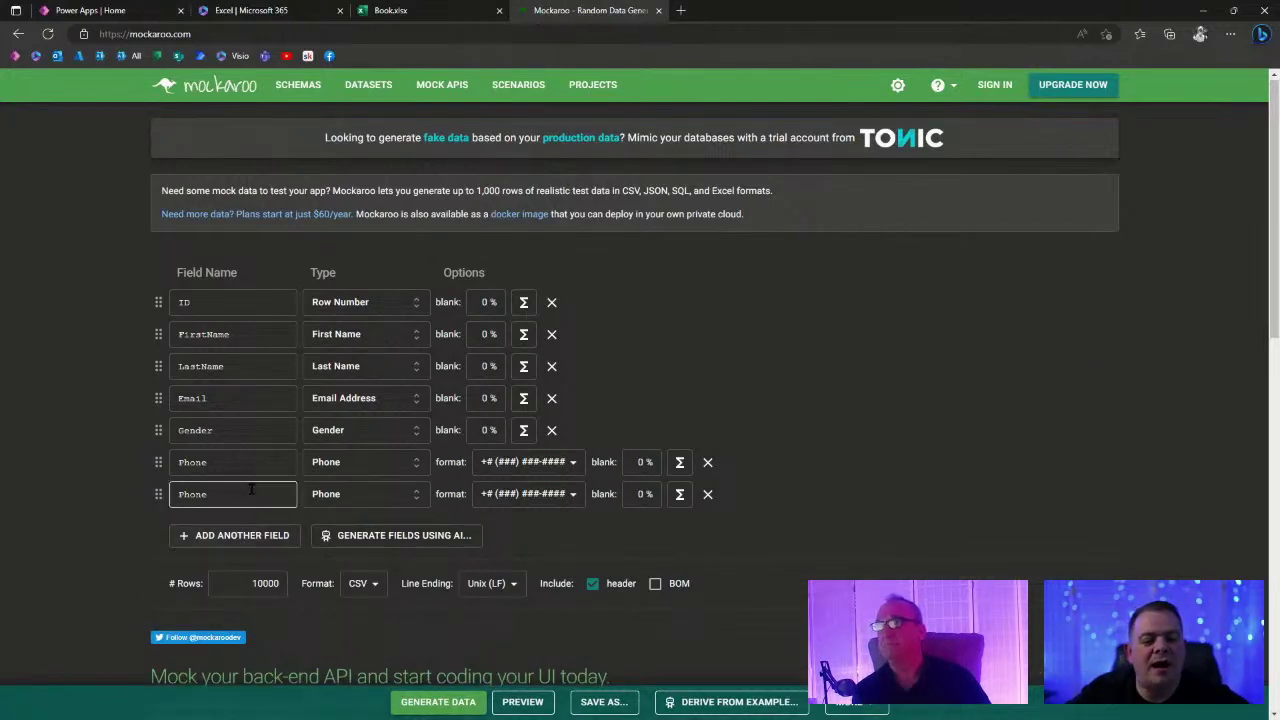
pyautogui.doubleClick(250, 490)
pyautogui.write('City')
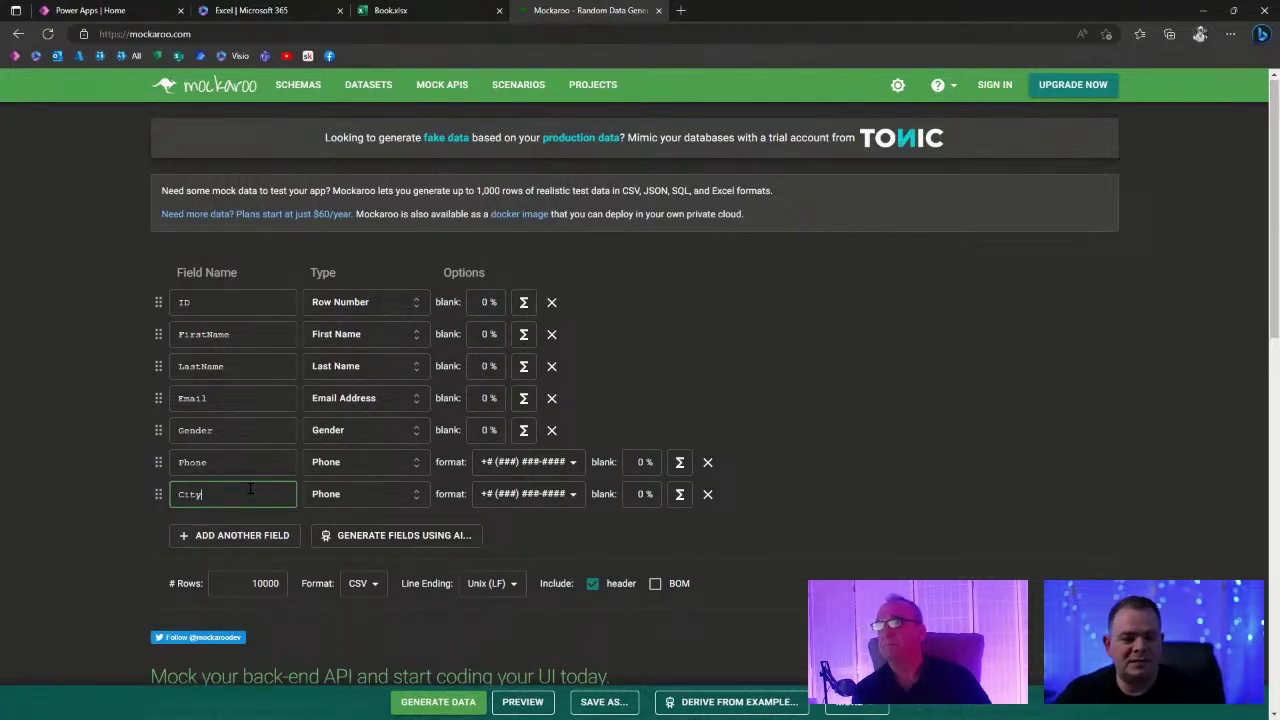
pyautogui.click(366, 494)
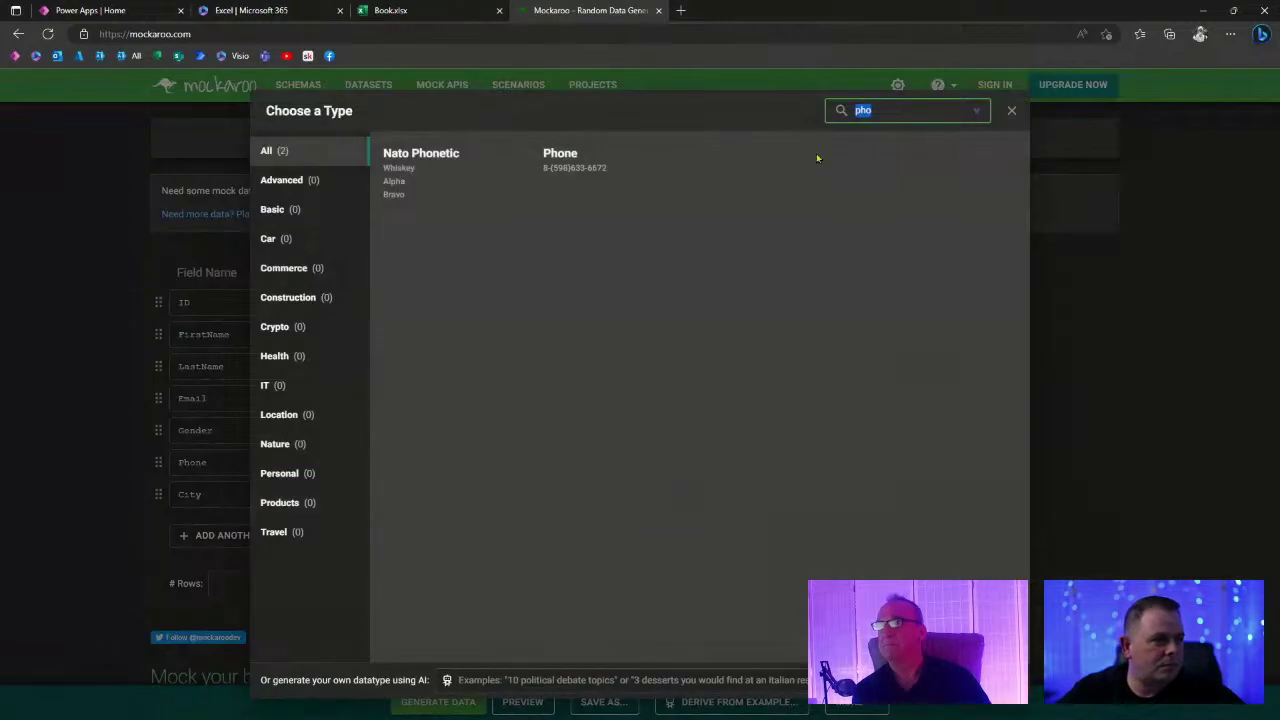
pyautogui.write('city')
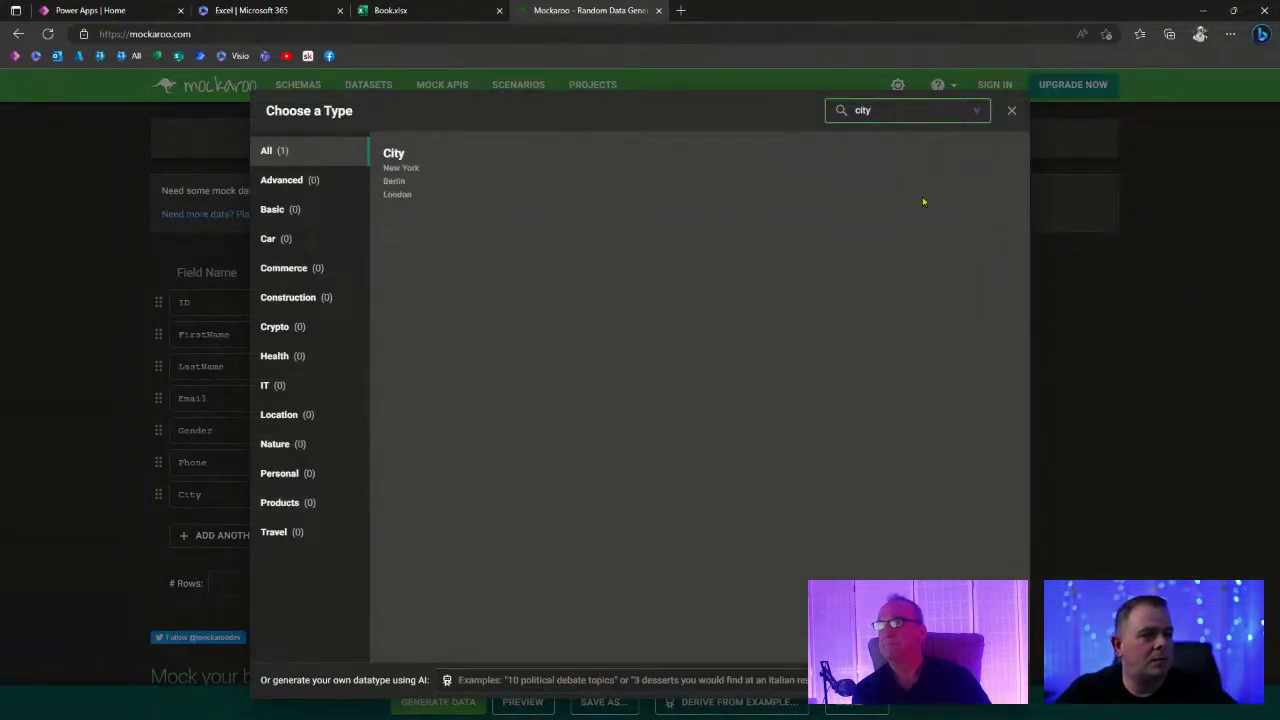
pyautogui.click(397, 166)
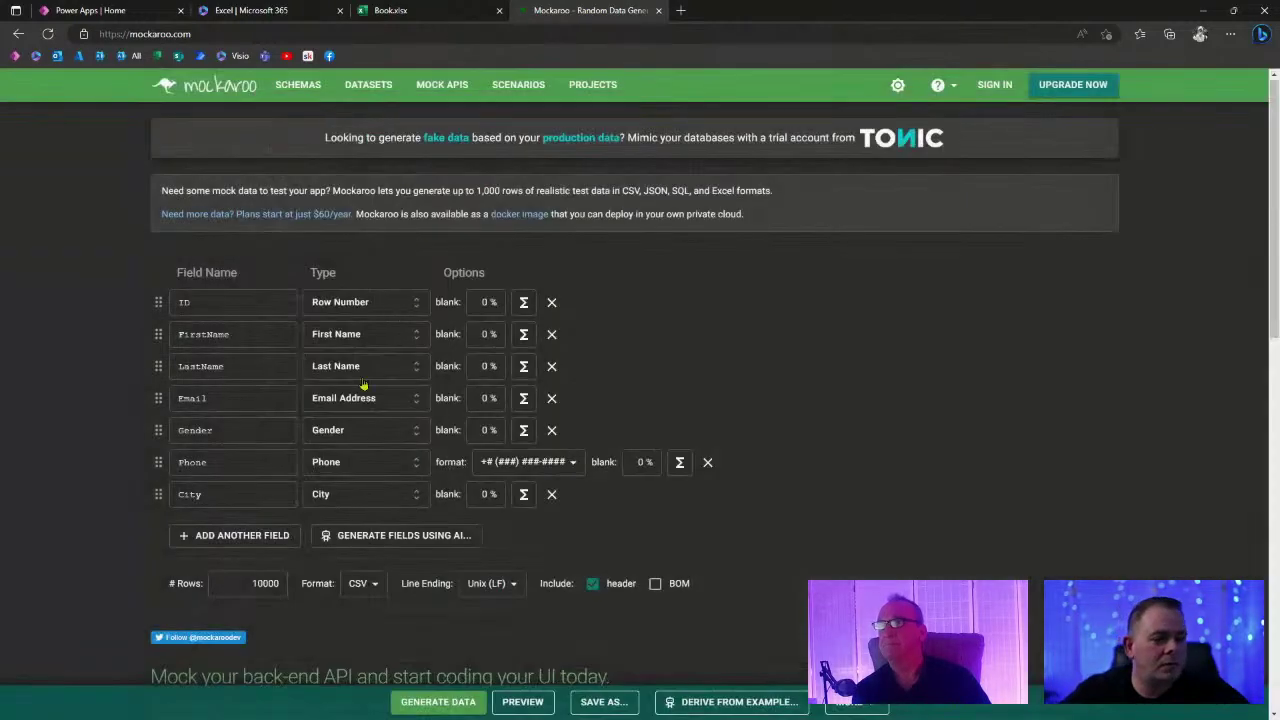
# Add two more fields below City, then name the first of them State and give it the State type.
pyautogui.click(244, 537)
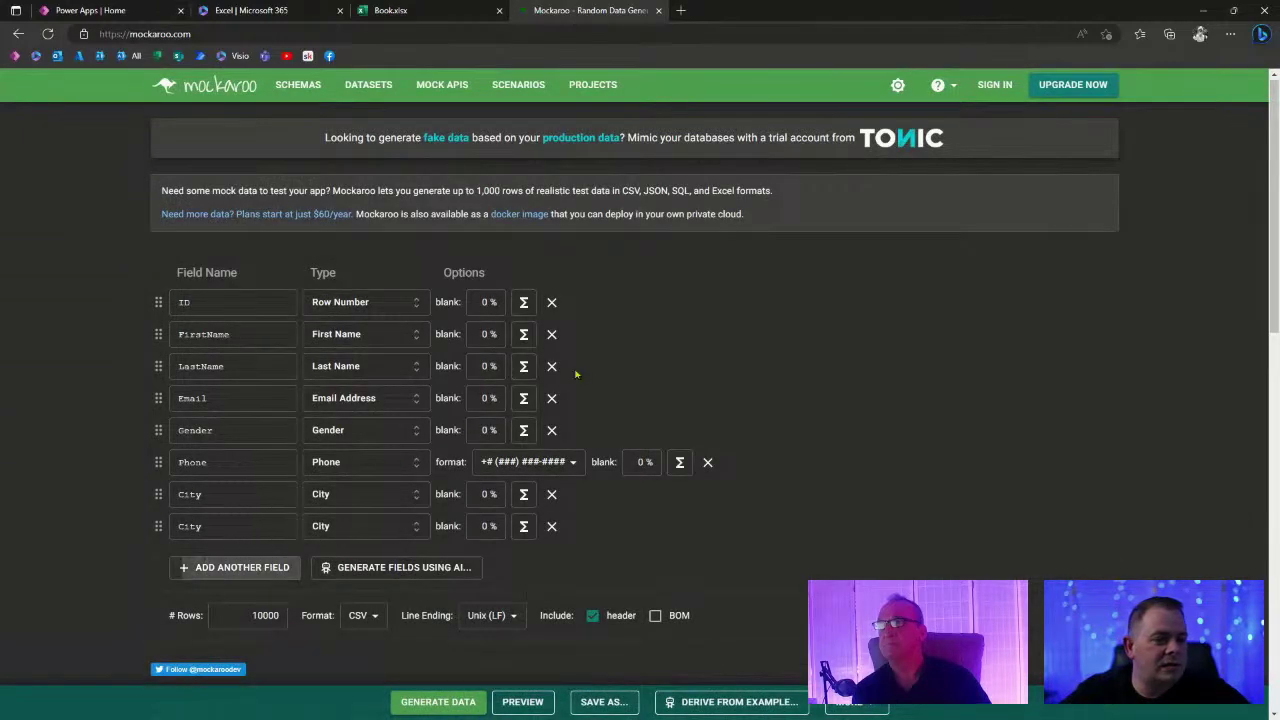
pyautogui.click(268, 567)
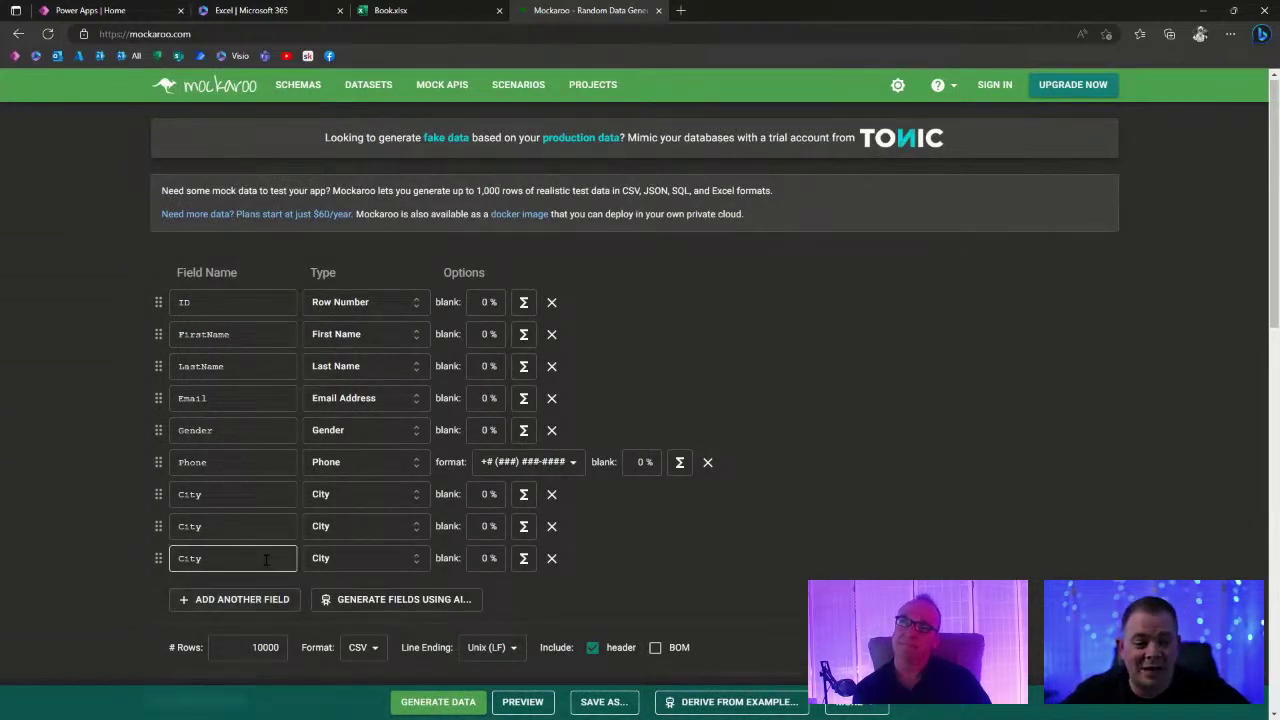
pyautogui.doubleClick(190, 526)
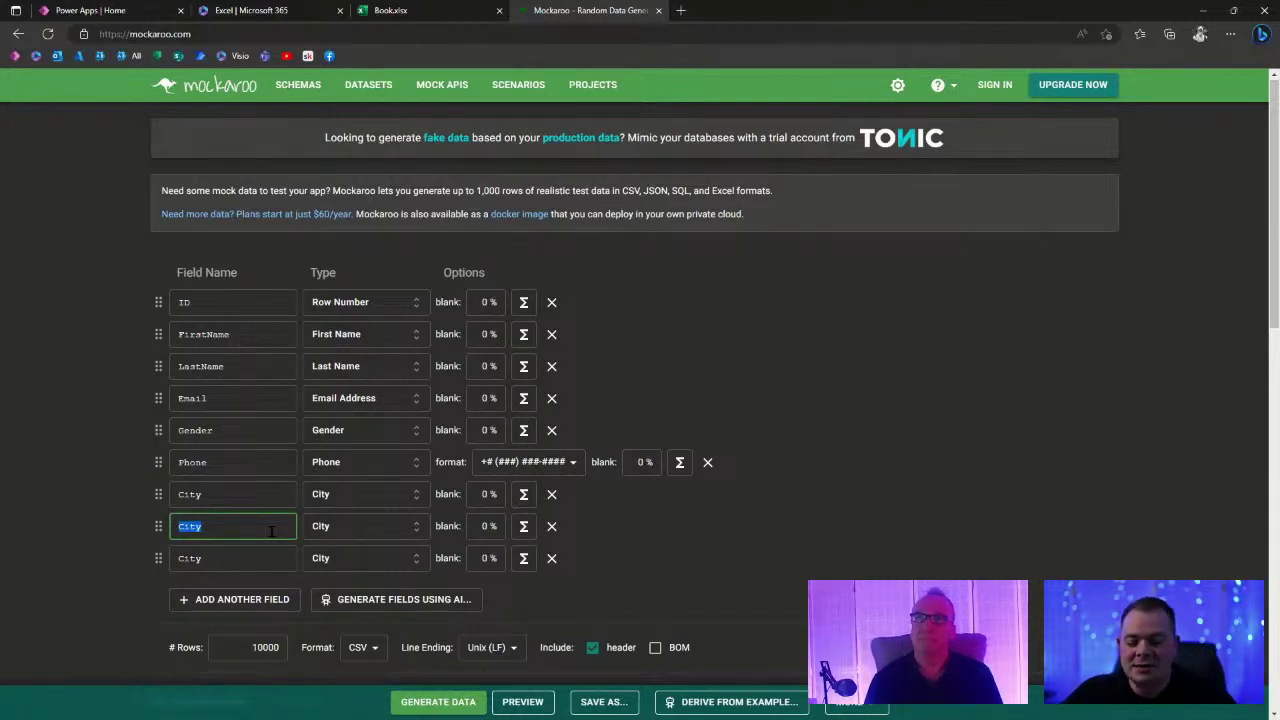
pyautogui.write('State')
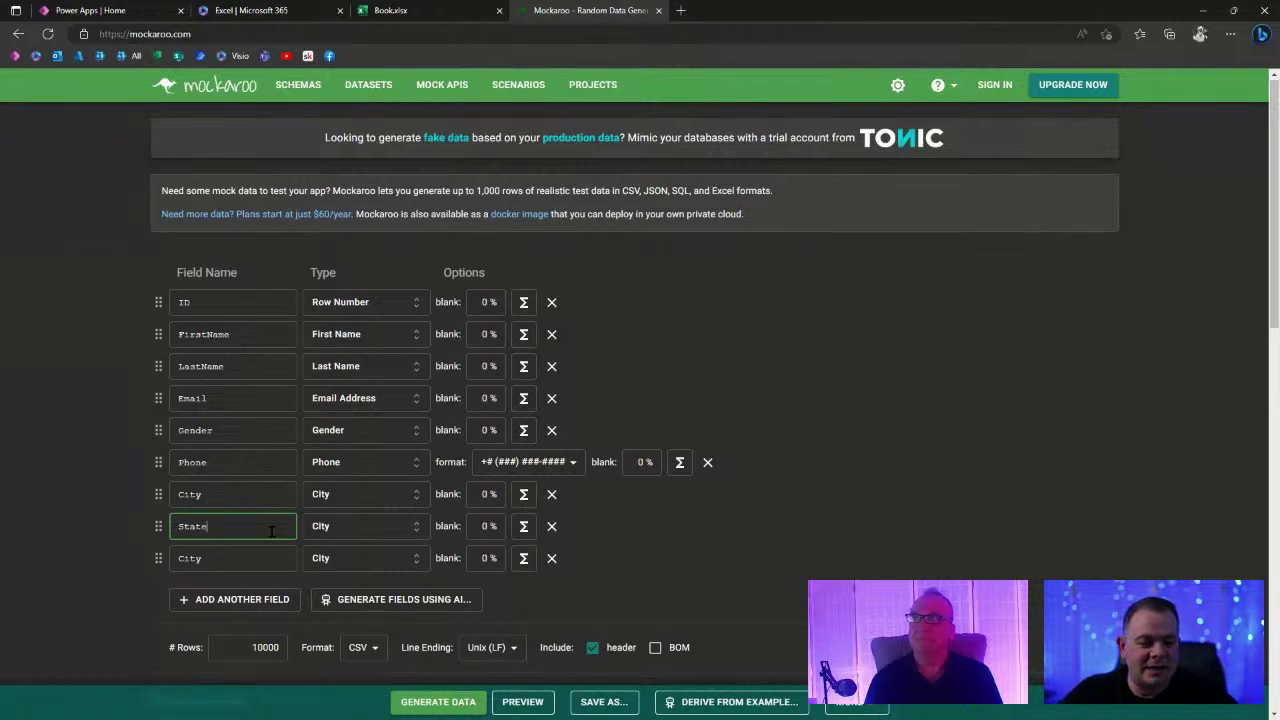
pyautogui.click(360, 527)
pyautogui.write('state')
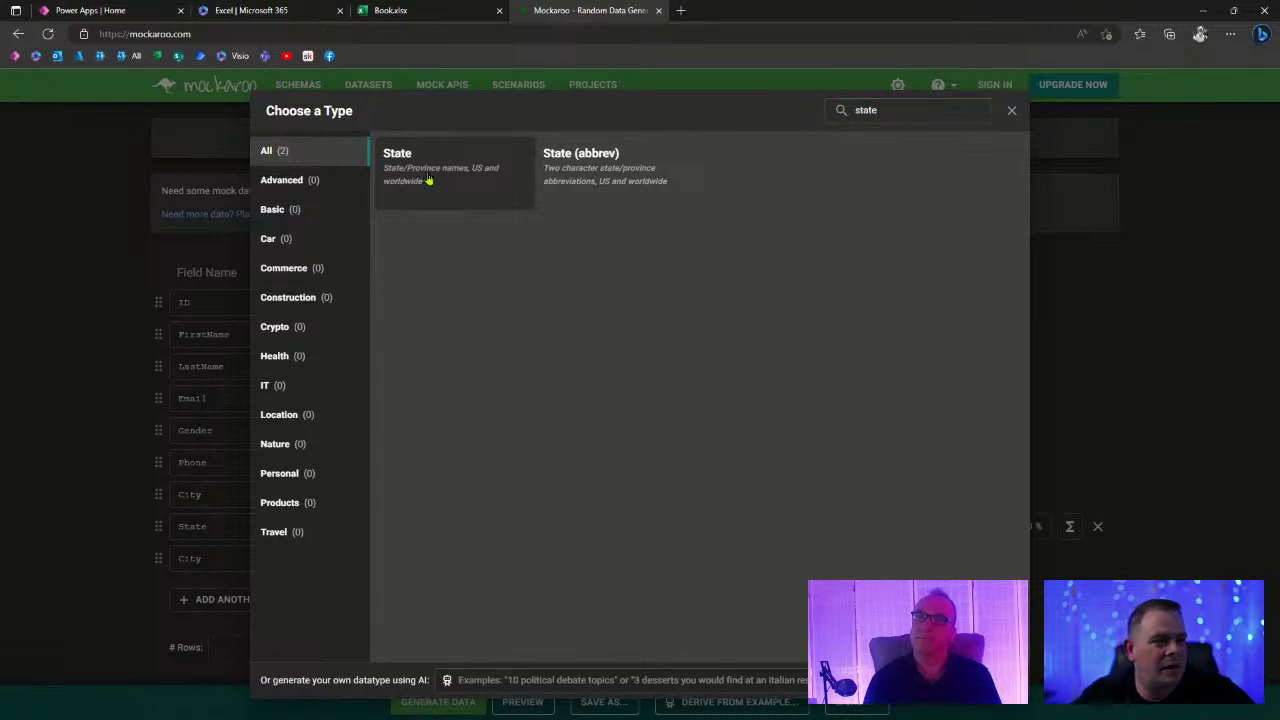
pyautogui.click(428, 181)
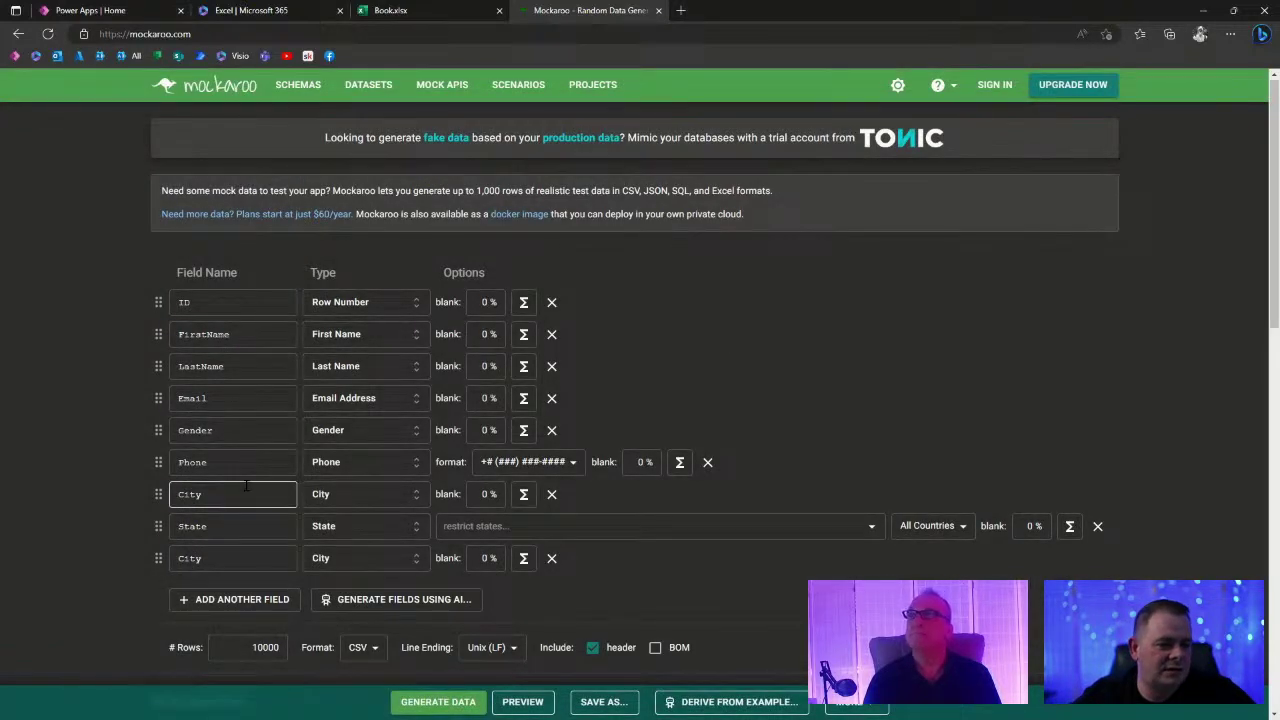
# Rename the last field as Zip and set its type to Postal Code.
pyautogui.click(237, 561)
pyautogui.write('Zip')
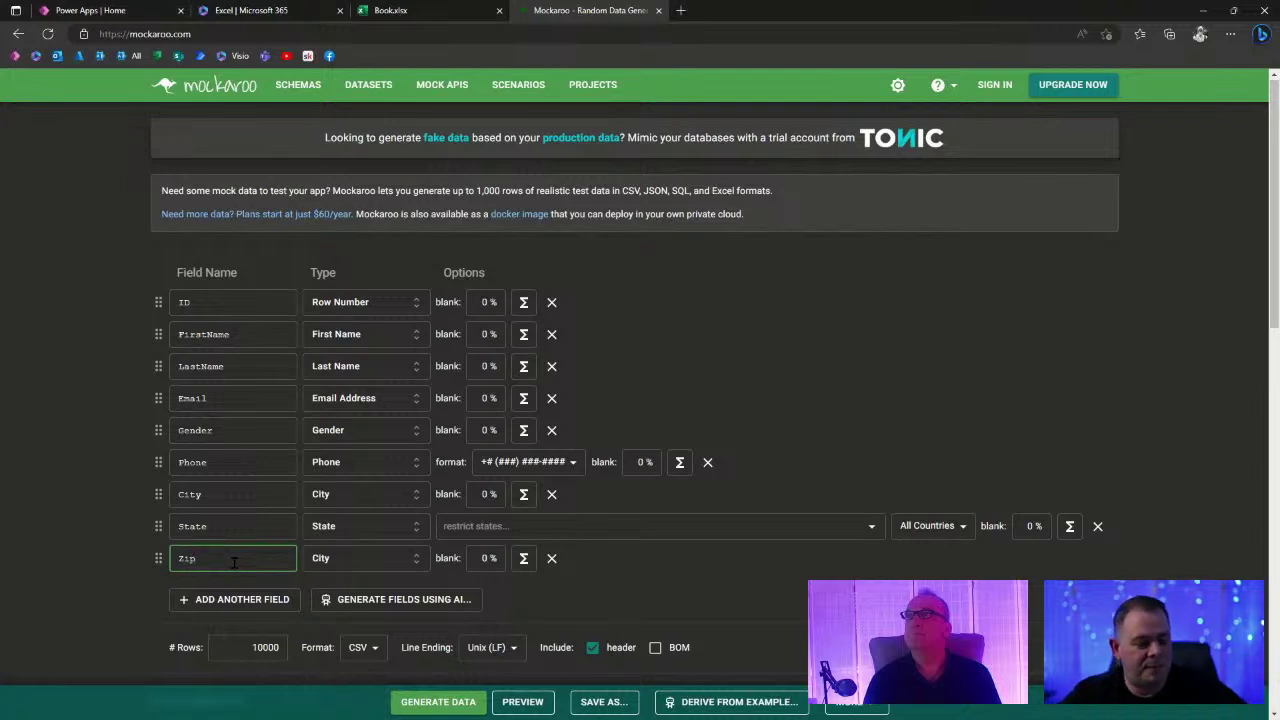
pyautogui.click(345, 558)
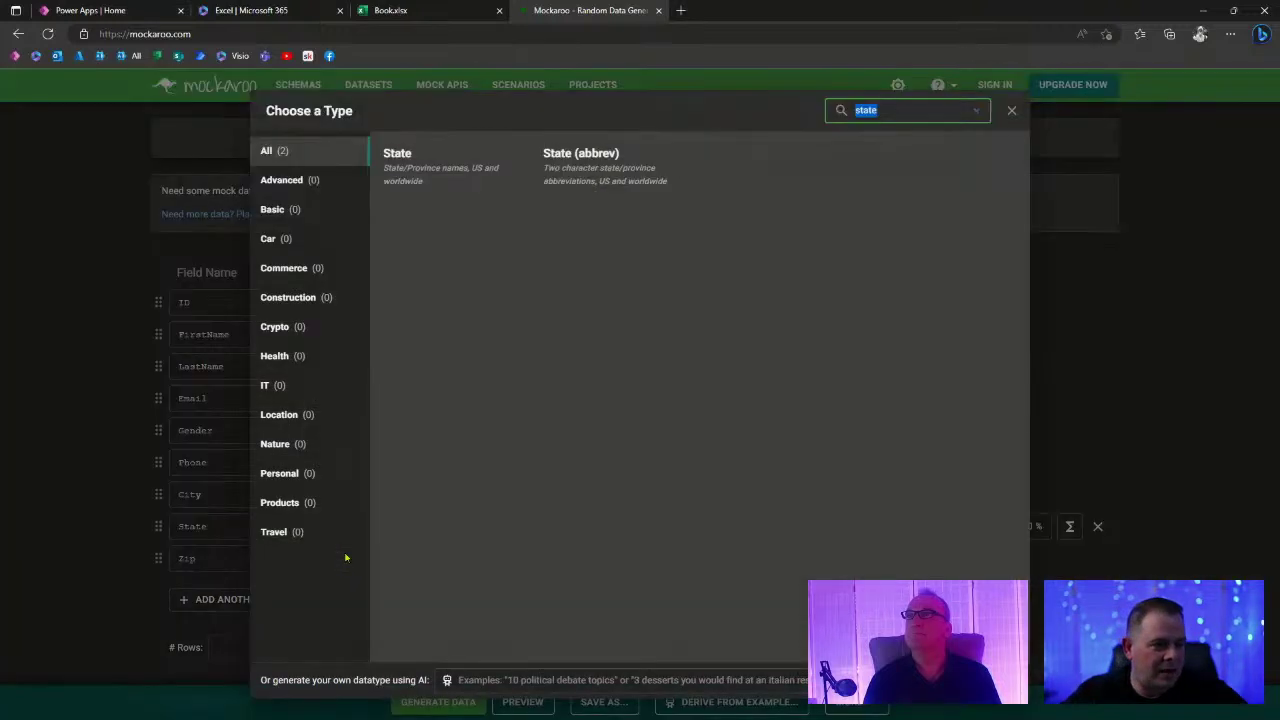
pyautogui.write('zip')
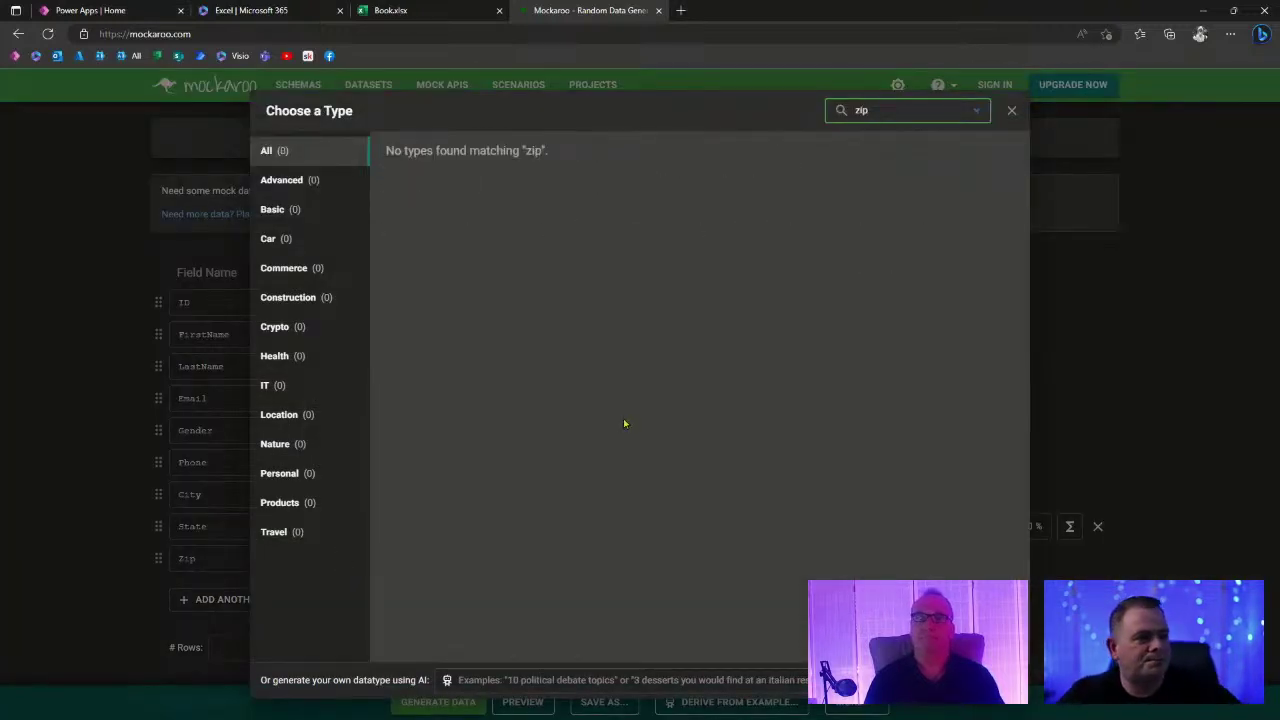
pyautogui.click(977, 112)
pyautogui.write('post')
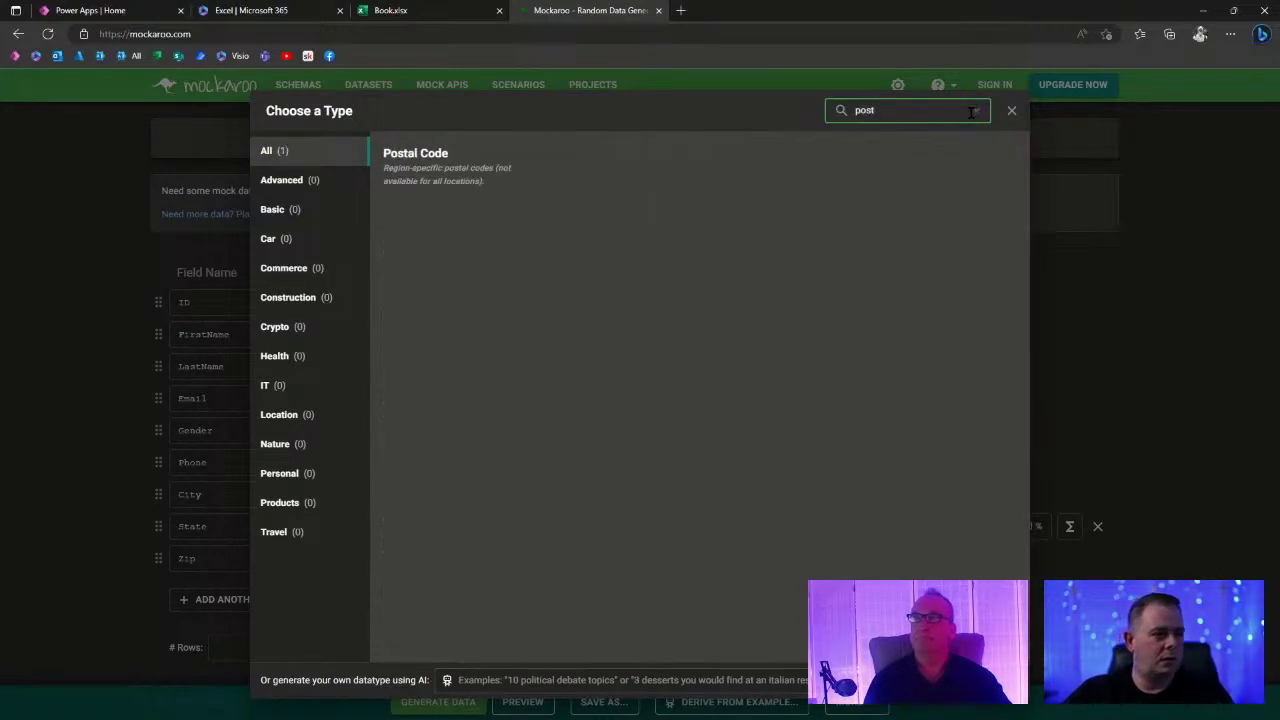
pyautogui.click(450, 170)
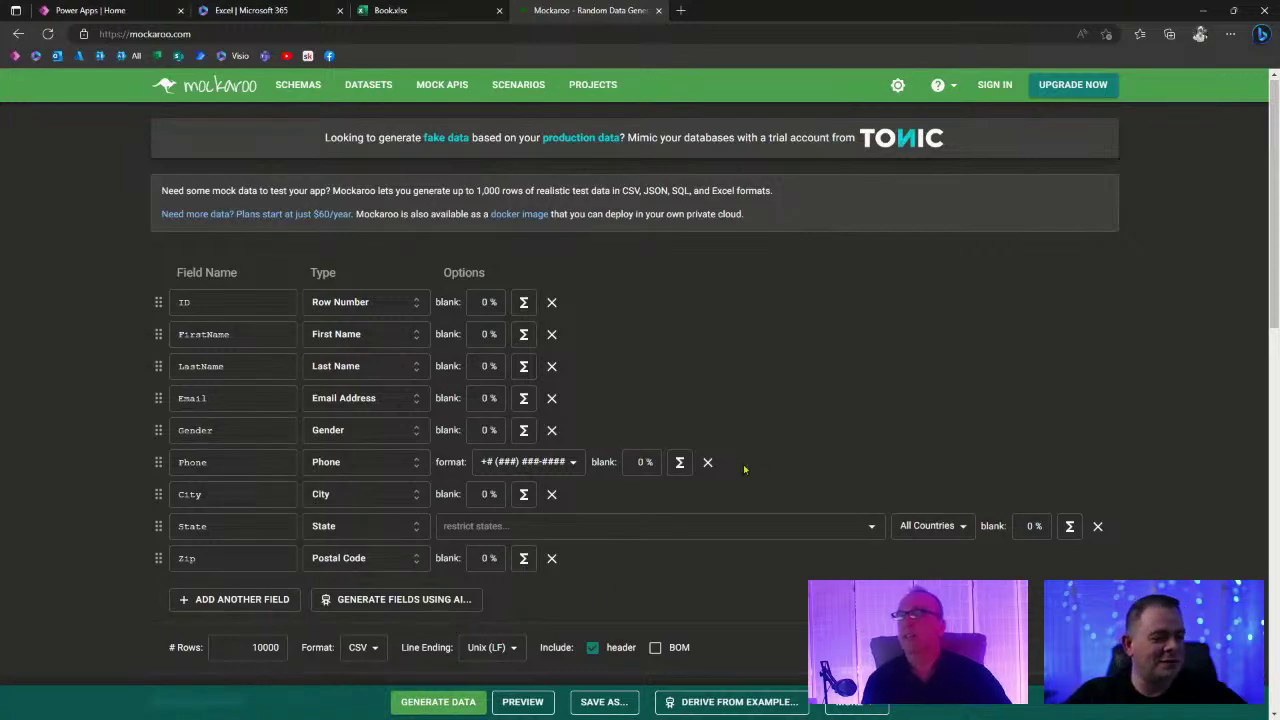
# Try to generate the mock data with 10000 rows.
pyautogui.scroll(-5, 748, 463)
pyautogui.scroll(6, 742, 466)
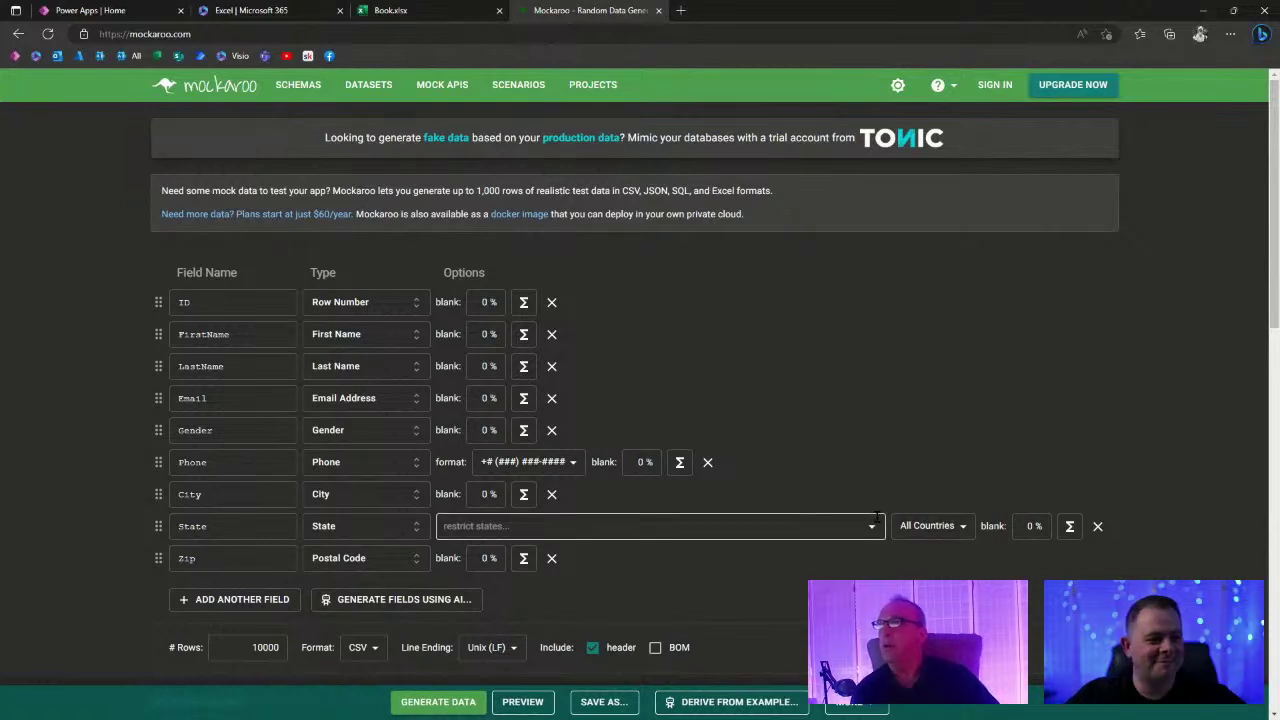
pyautogui.scroll(-1, 901, 464)
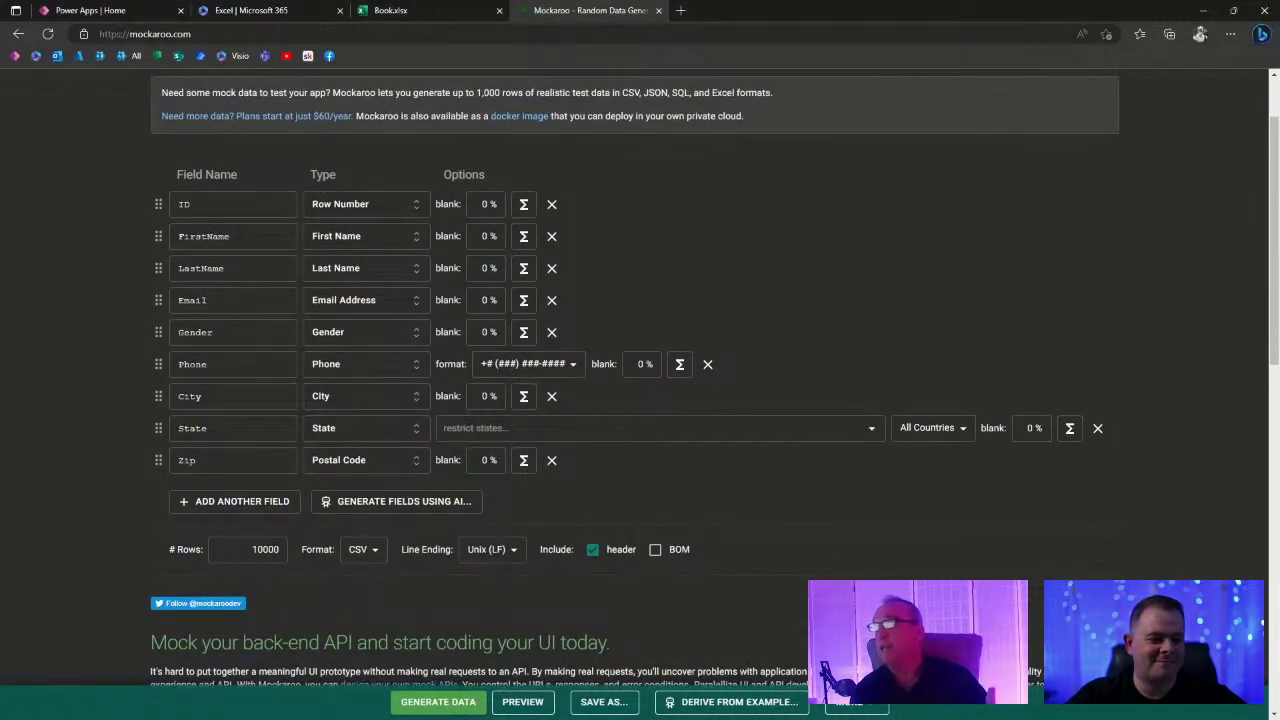
pyautogui.click(435, 704)
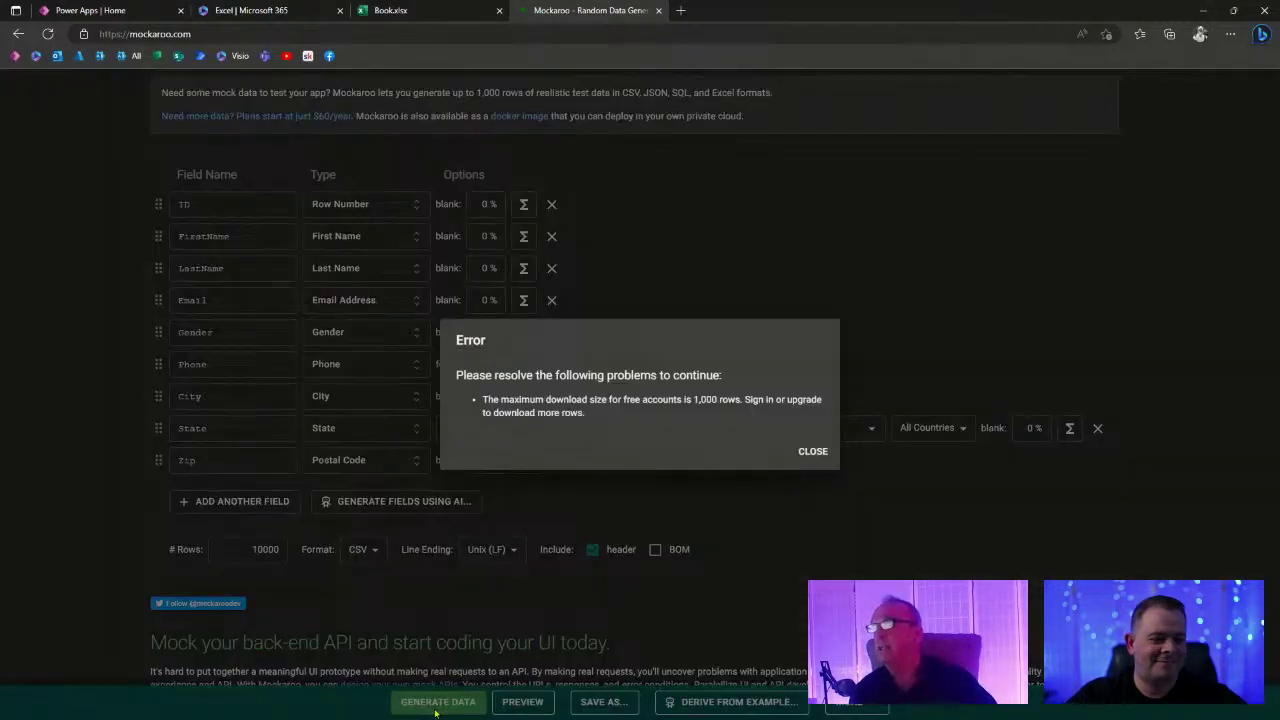
pyautogui.click(814, 451)
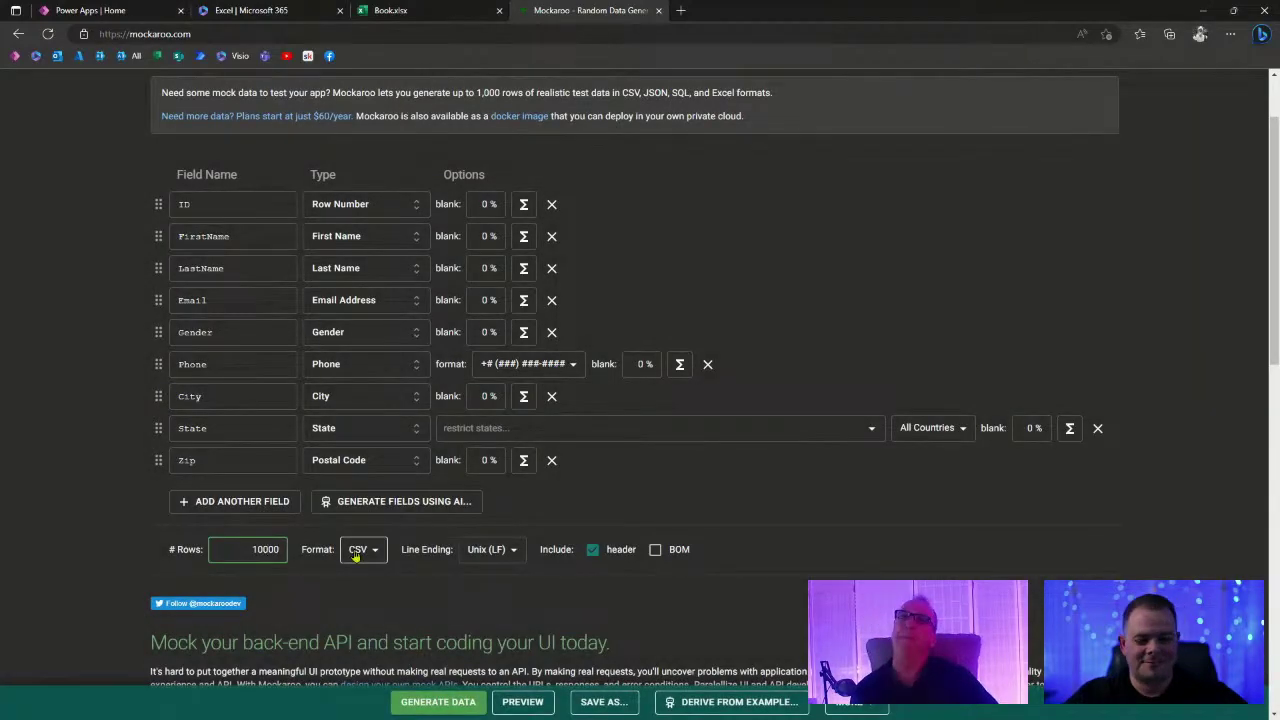
# Generate the mock data as CSV with 1000 rows and open the downloaded MOCK_DATA.csv in a maximized Excel window.
pyautogui.press('BackSpace')
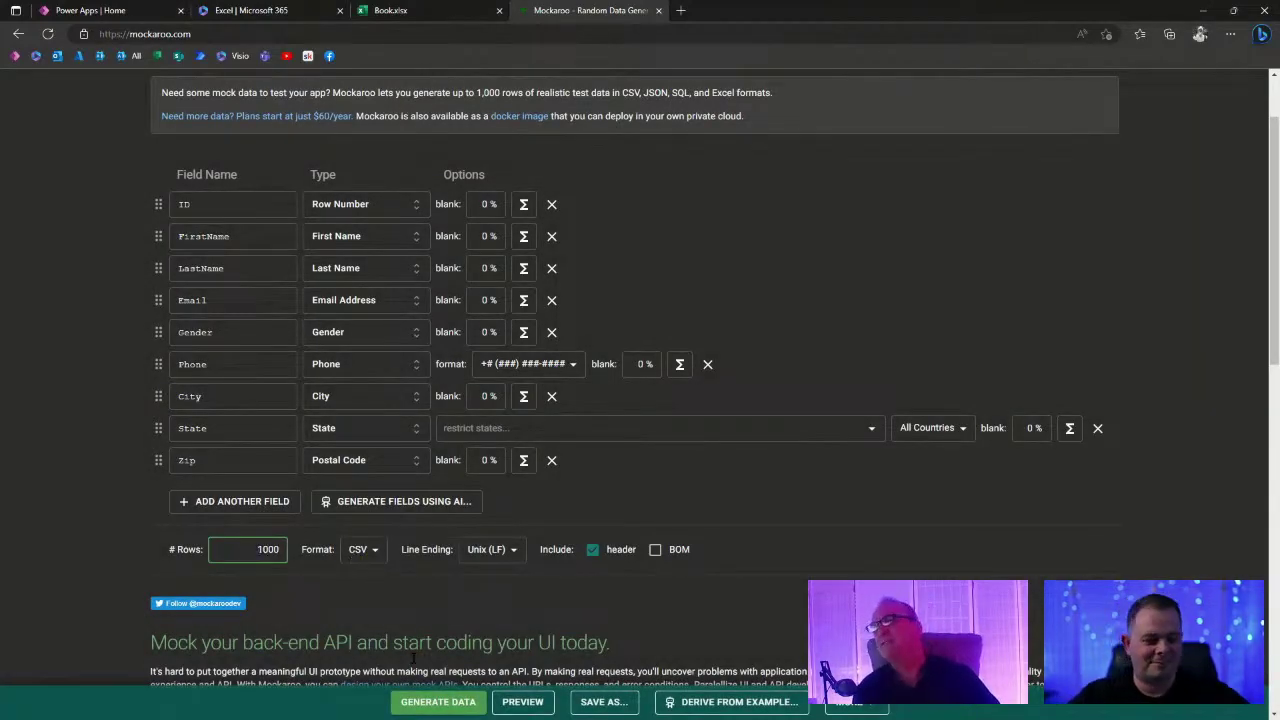
pyautogui.click(430, 704)
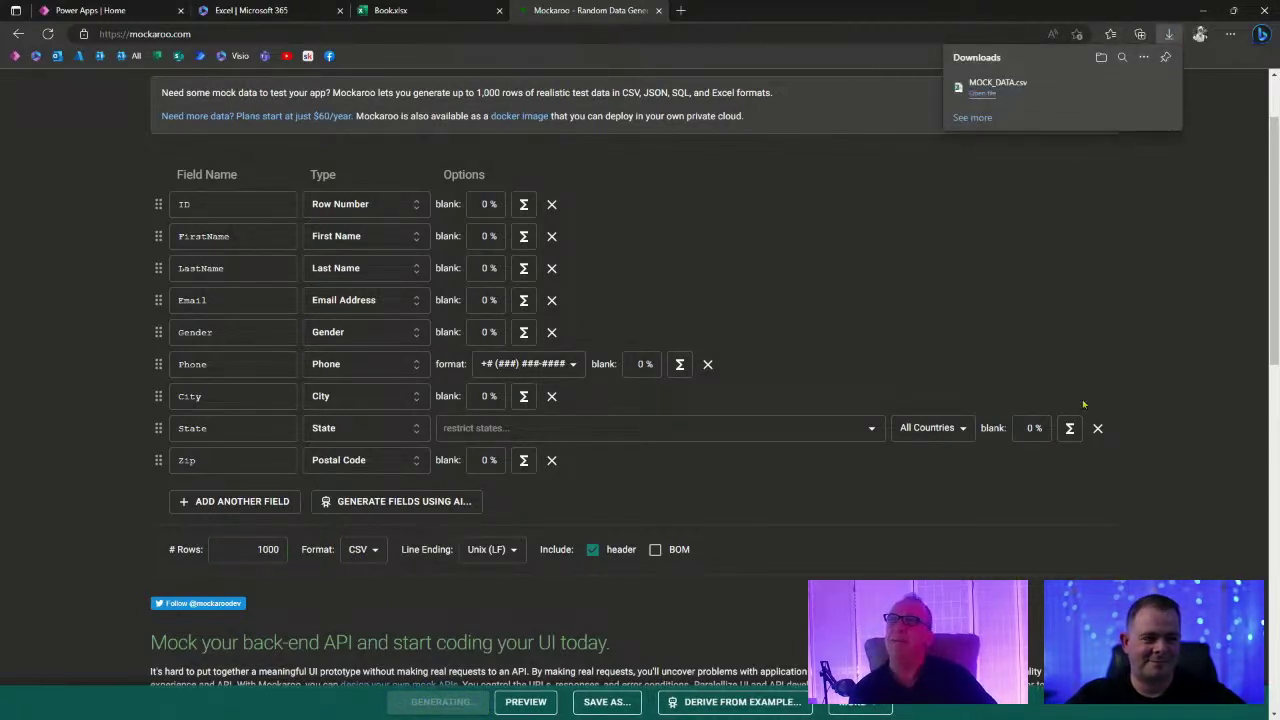
pyautogui.click(980, 106)
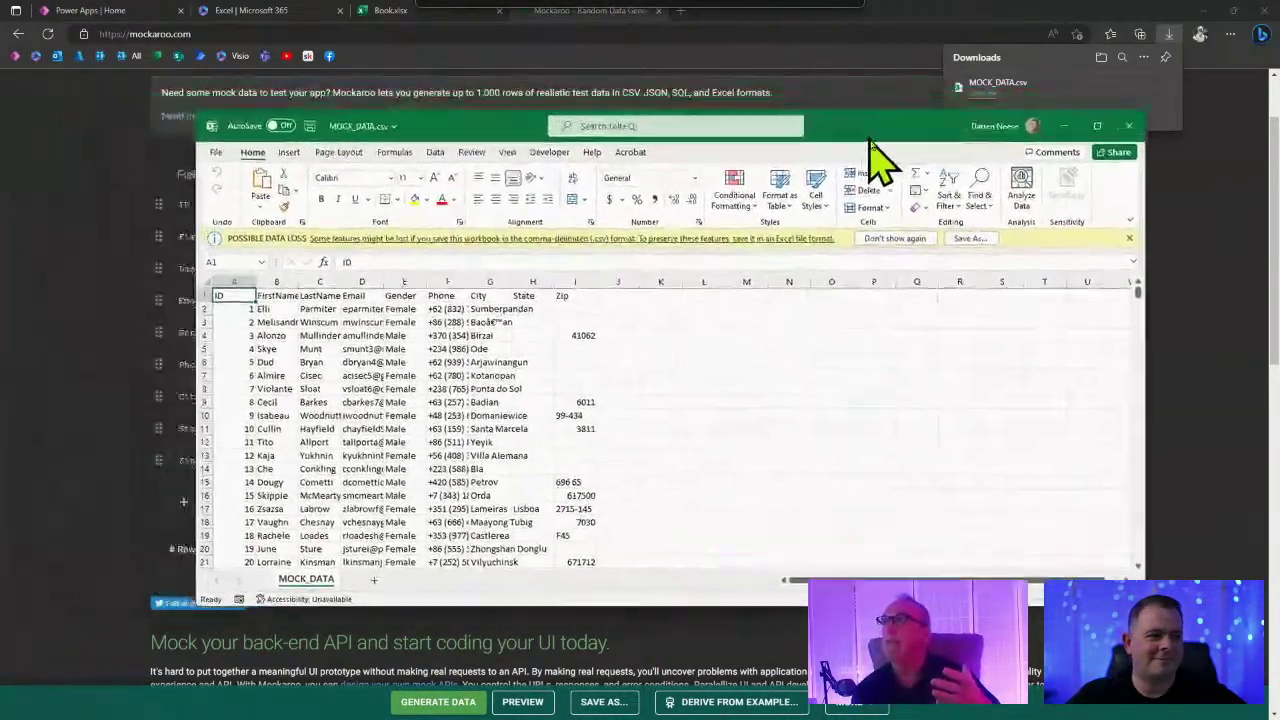
pyautogui.moveTo(870, 138); pyautogui.dragTo(700, 5)
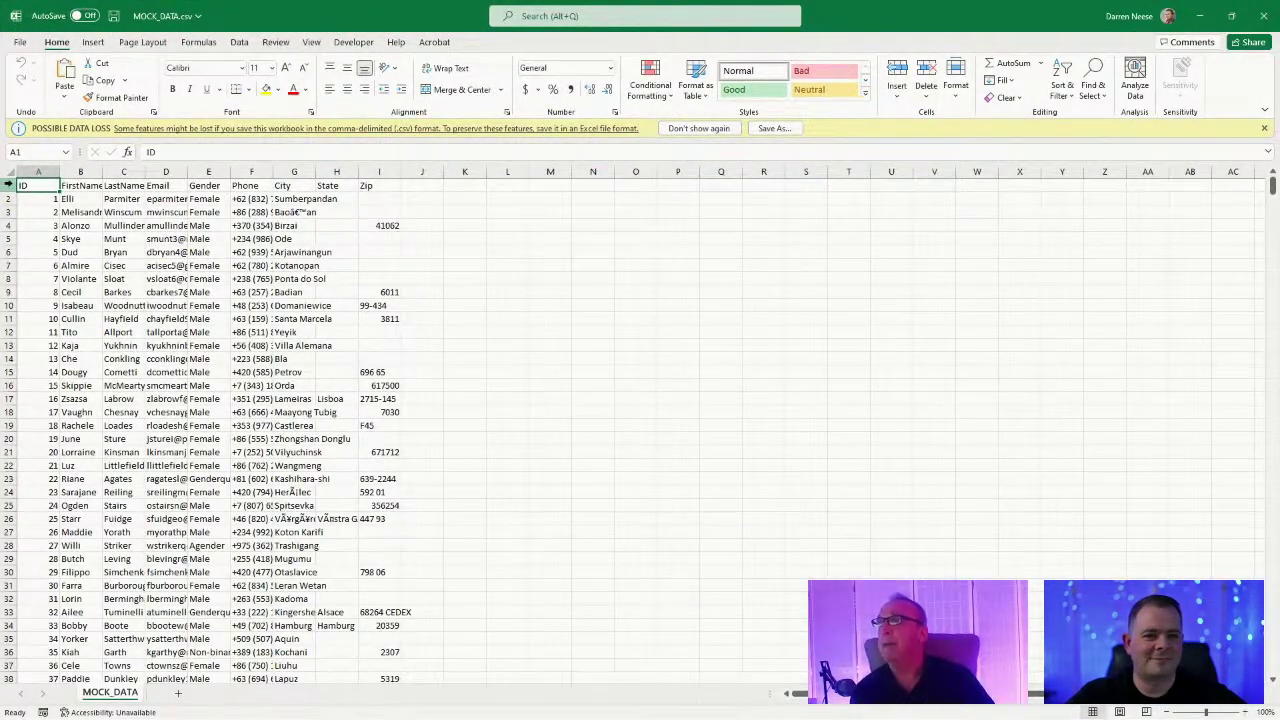
# Autofit the FirstName through City columns to their contents and widen the State column to fit its longest visible entries.
pyautogui.click(516, 359)
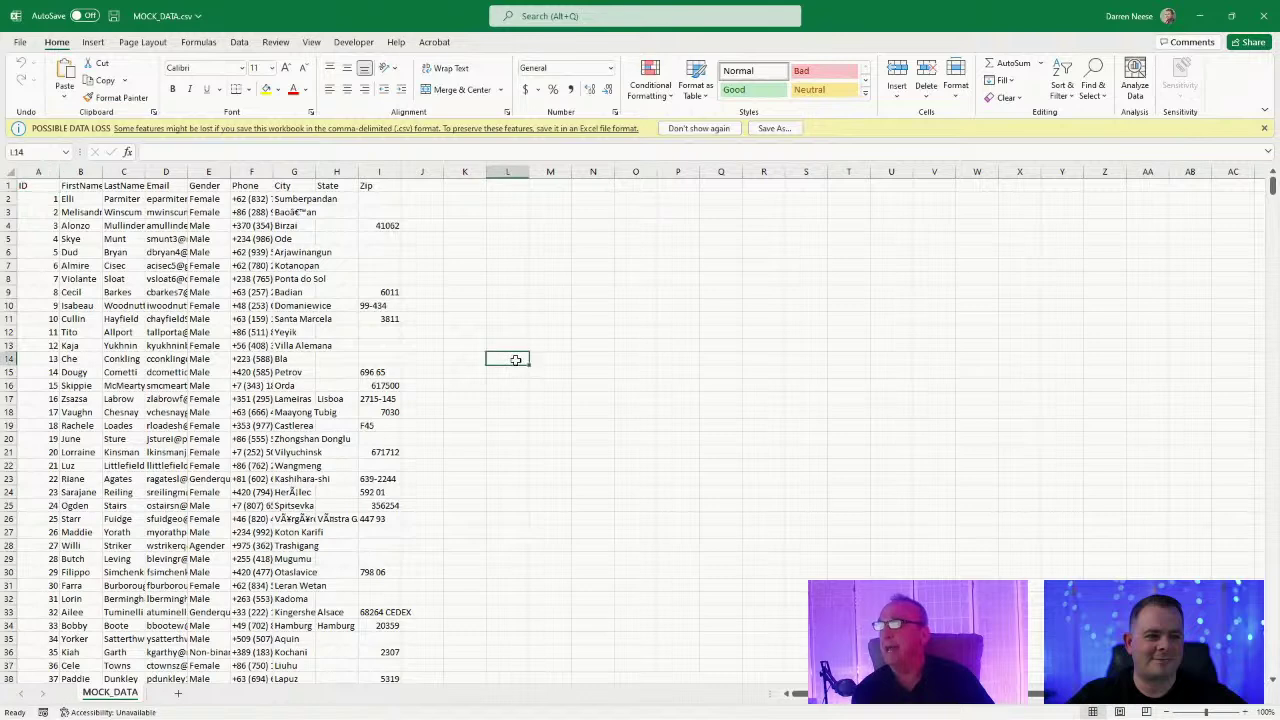
pyautogui.doubleClick(102, 172)
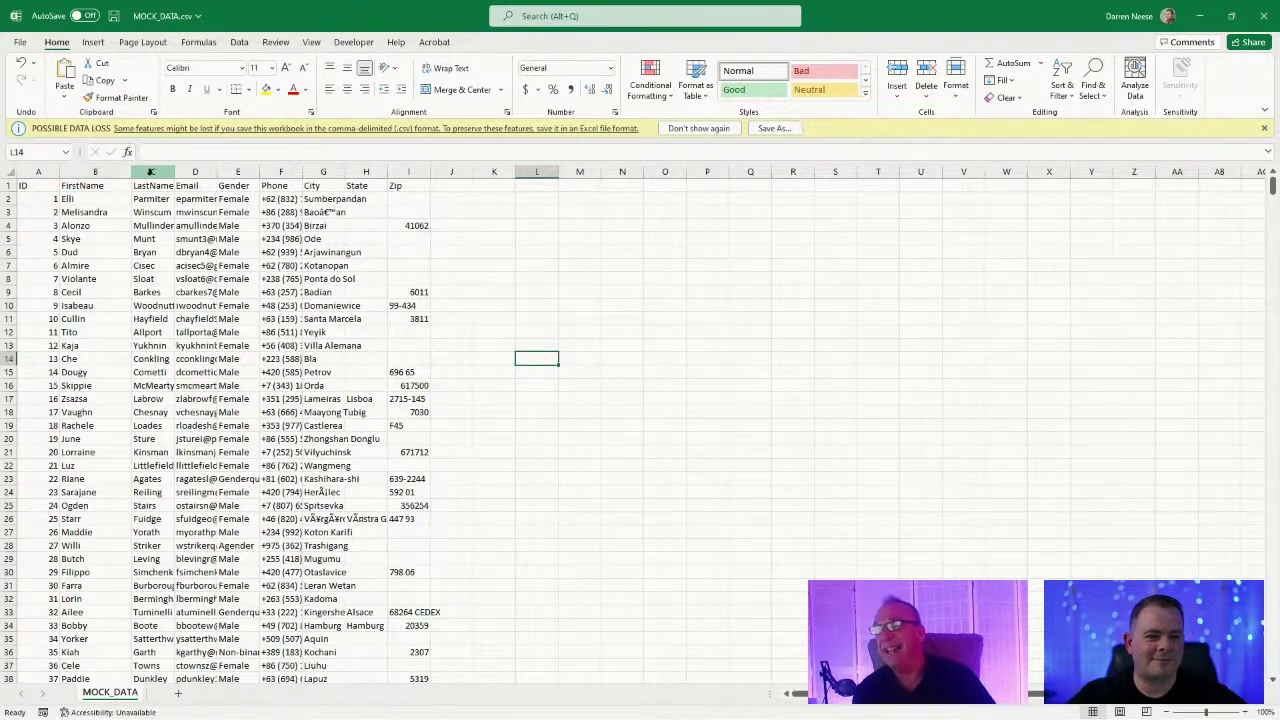
pyautogui.doubleClick(174, 172)
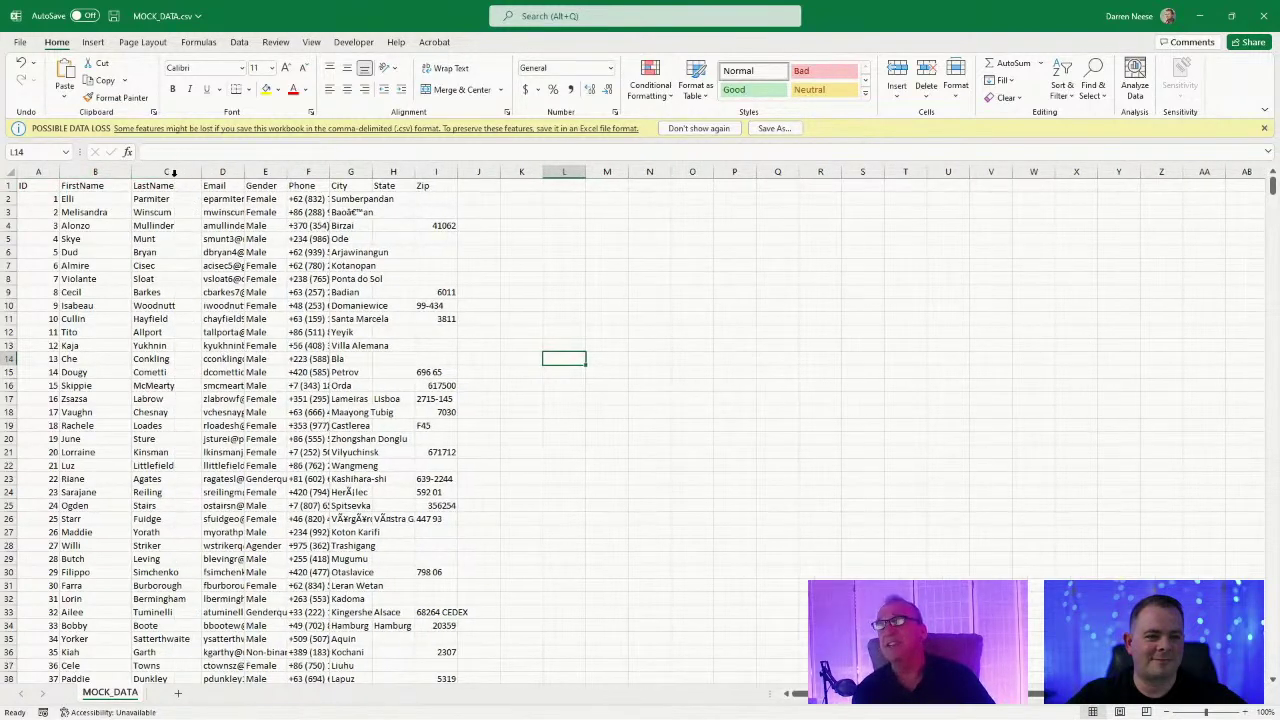
pyautogui.doubleClick(245, 172)
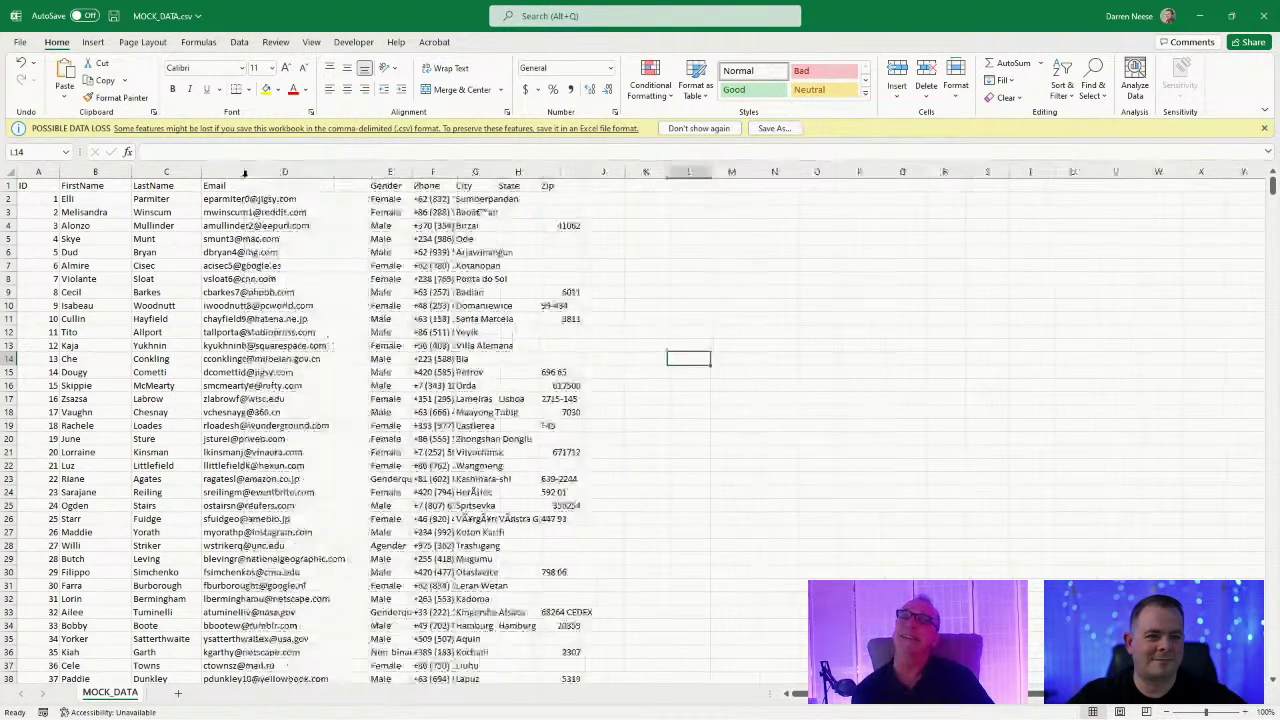
pyautogui.doubleClick(412, 172)
pyautogui.doubleClick(470, 172)
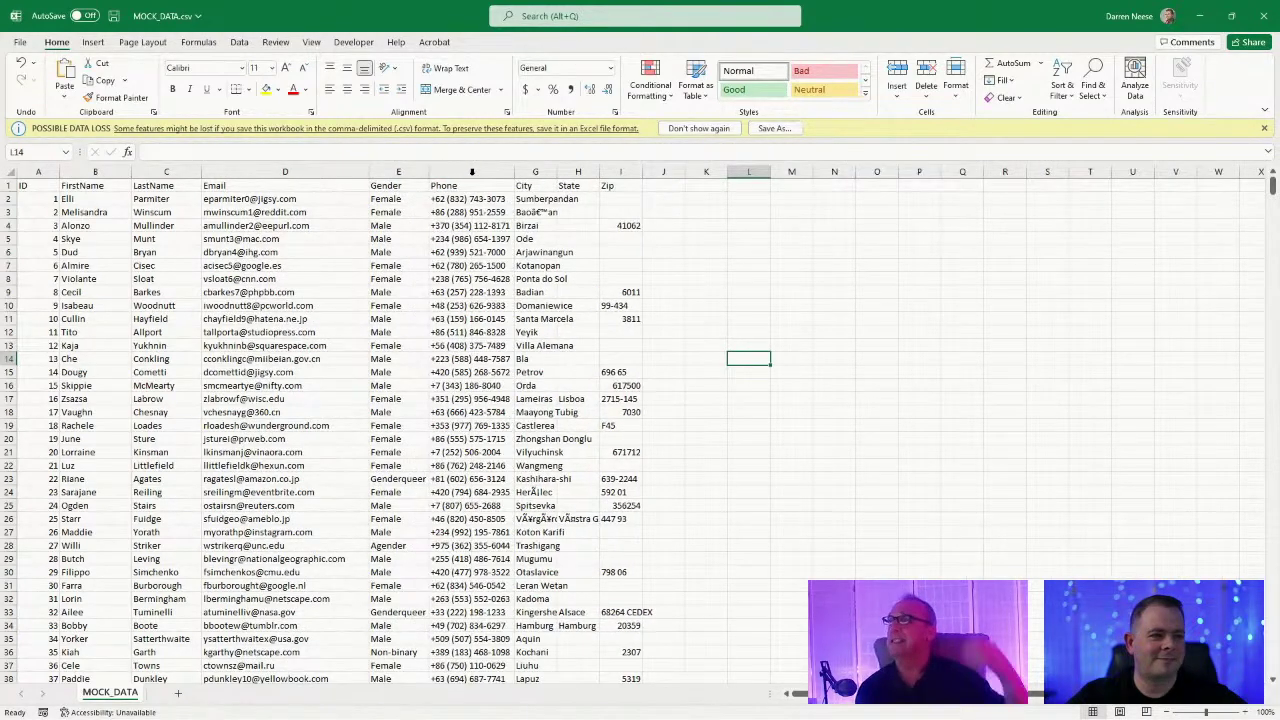
pyautogui.doubleClick(557, 172)
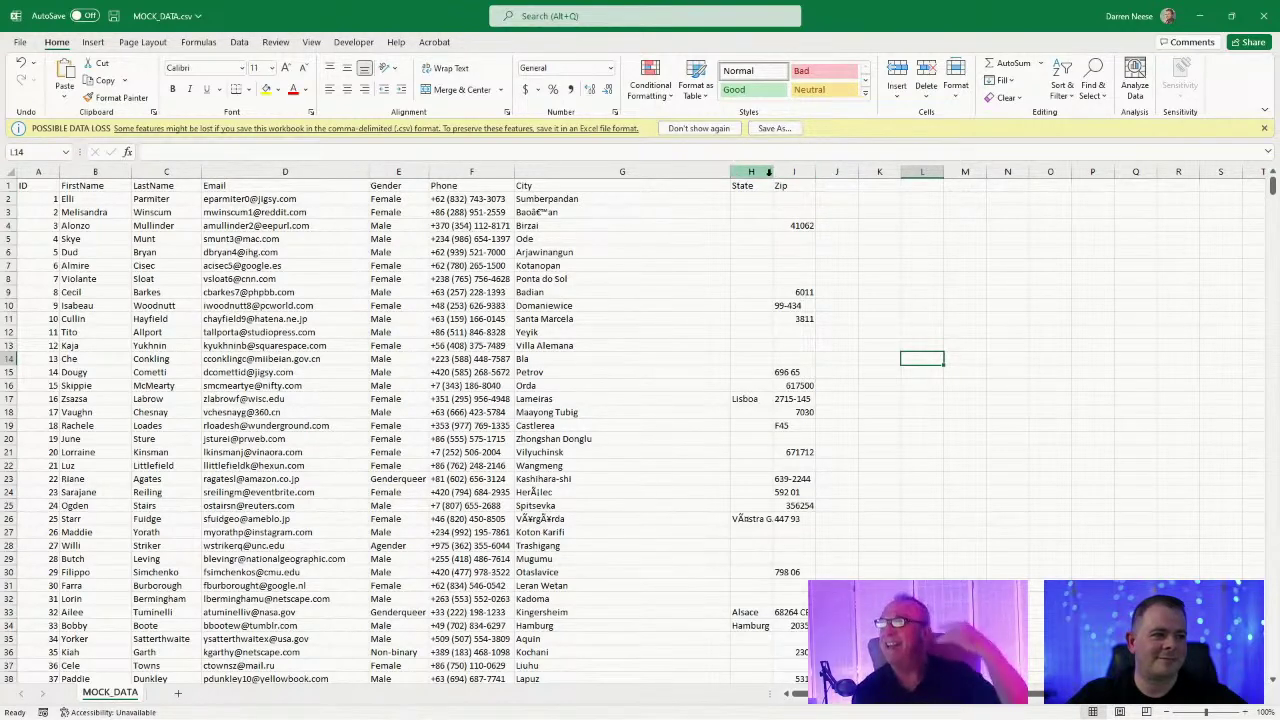
pyautogui.moveTo(770, 176); pyautogui.dragTo(856, 176)
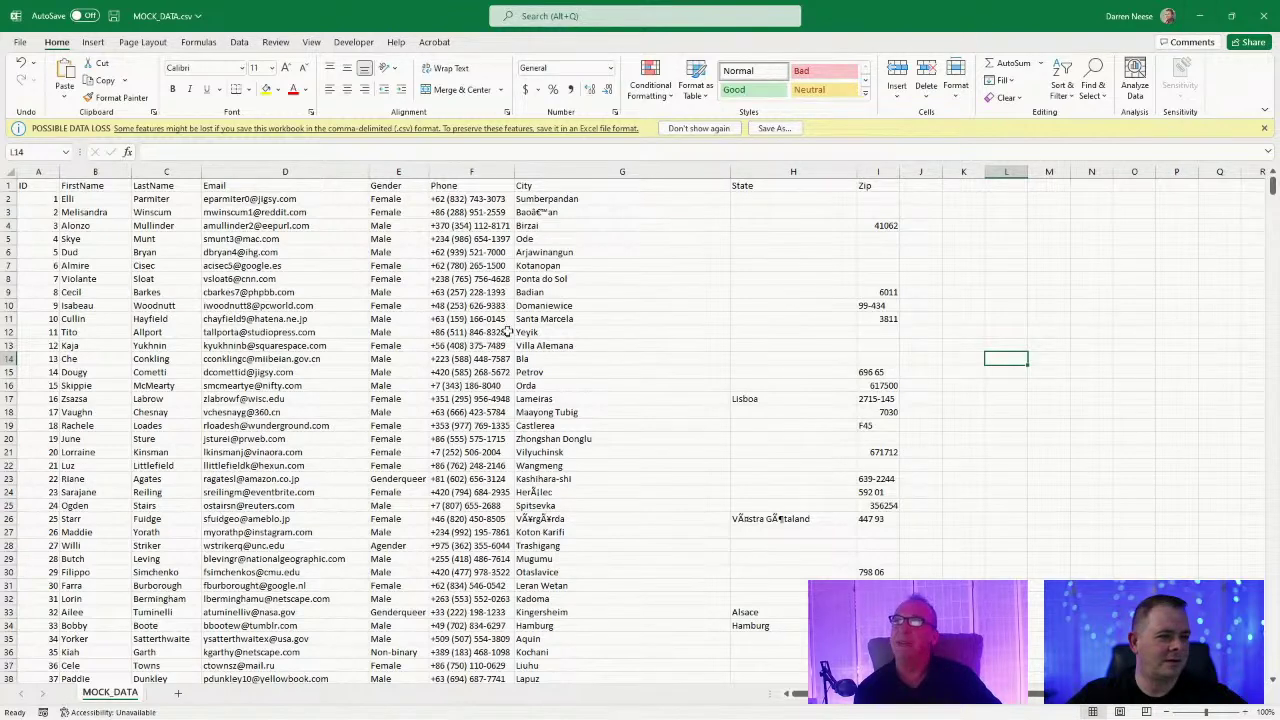
# Examine the City and State values in the mock data and compare them with the field setup in Mockaroo.
pyautogui.click(610, 216)
pyautogui.moveTo(610, 216); pyautogui.dragTo(624, 324)
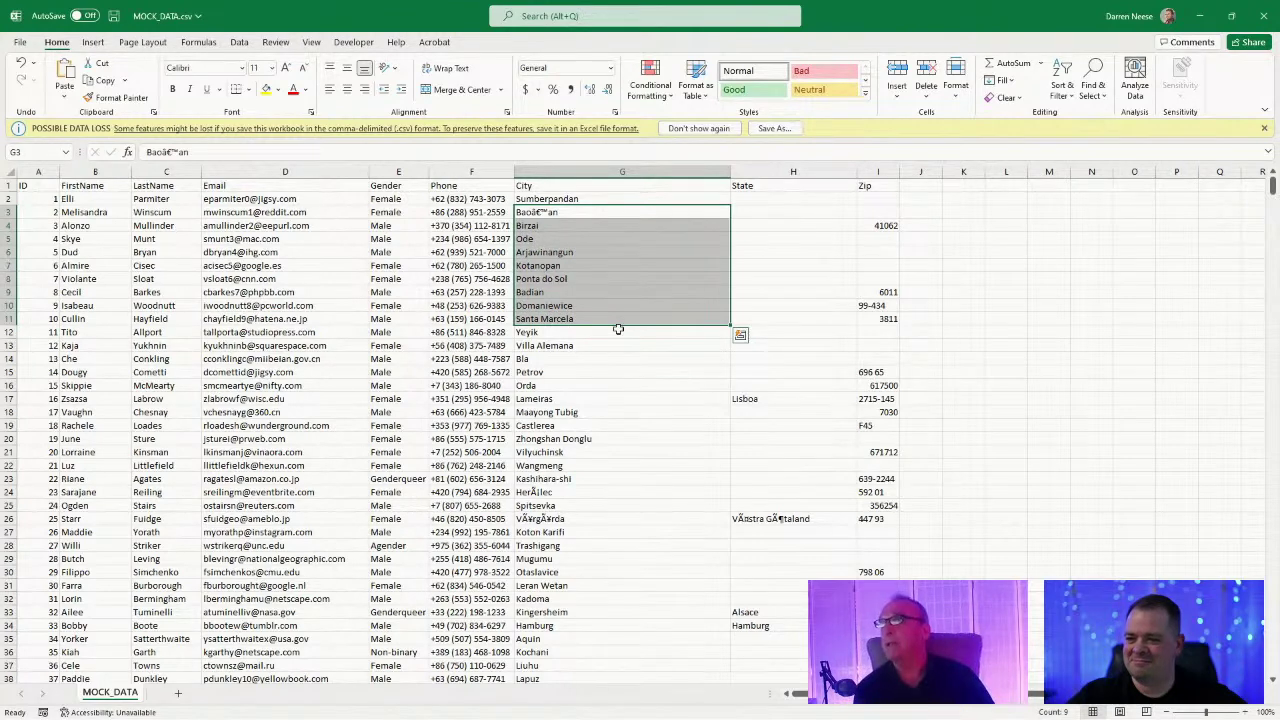
pyautogui.click(599, 482)
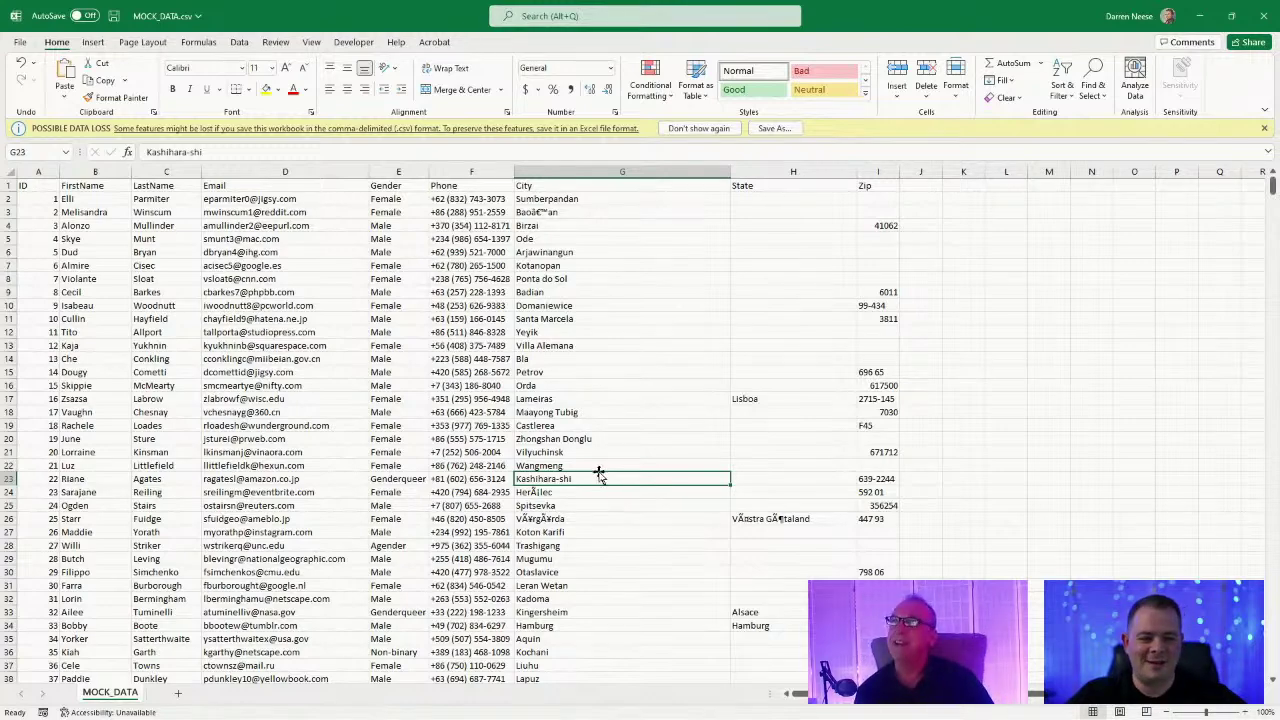
pyautogui.moveTo(928, 22); pyautogui.dragTo(425, 10)
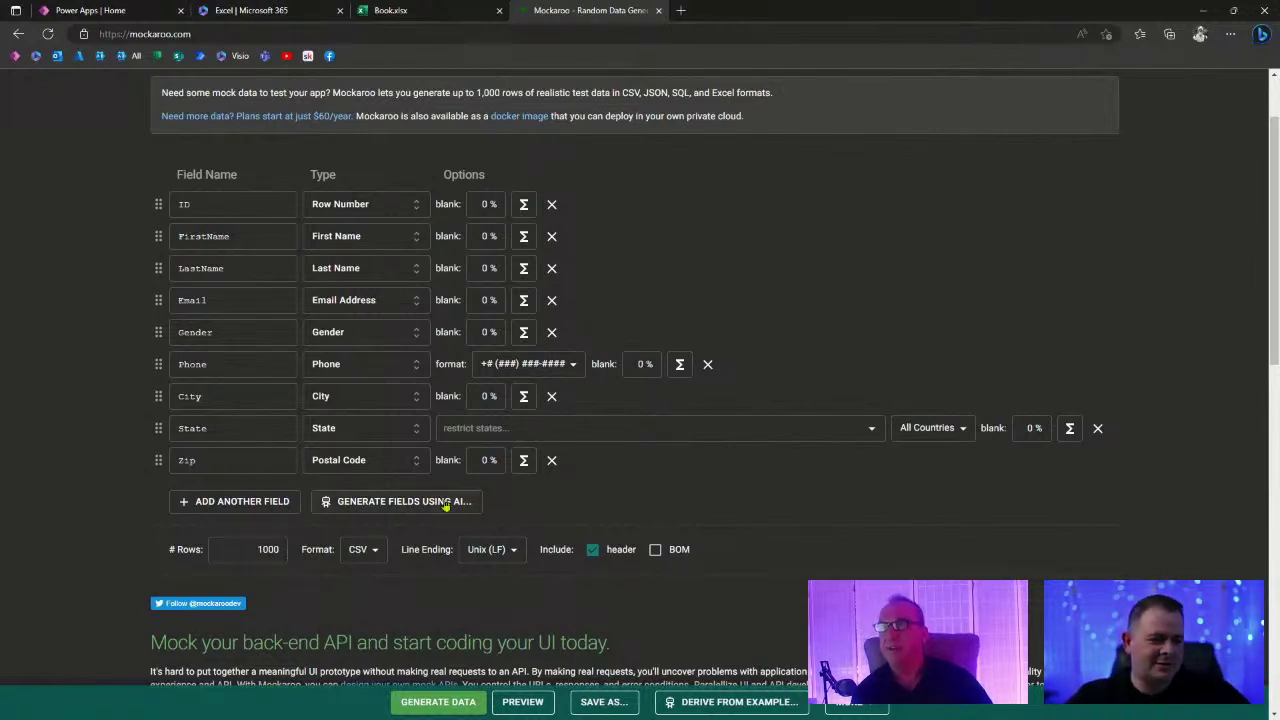
pyautogui.scroll(-1, 829, 504)
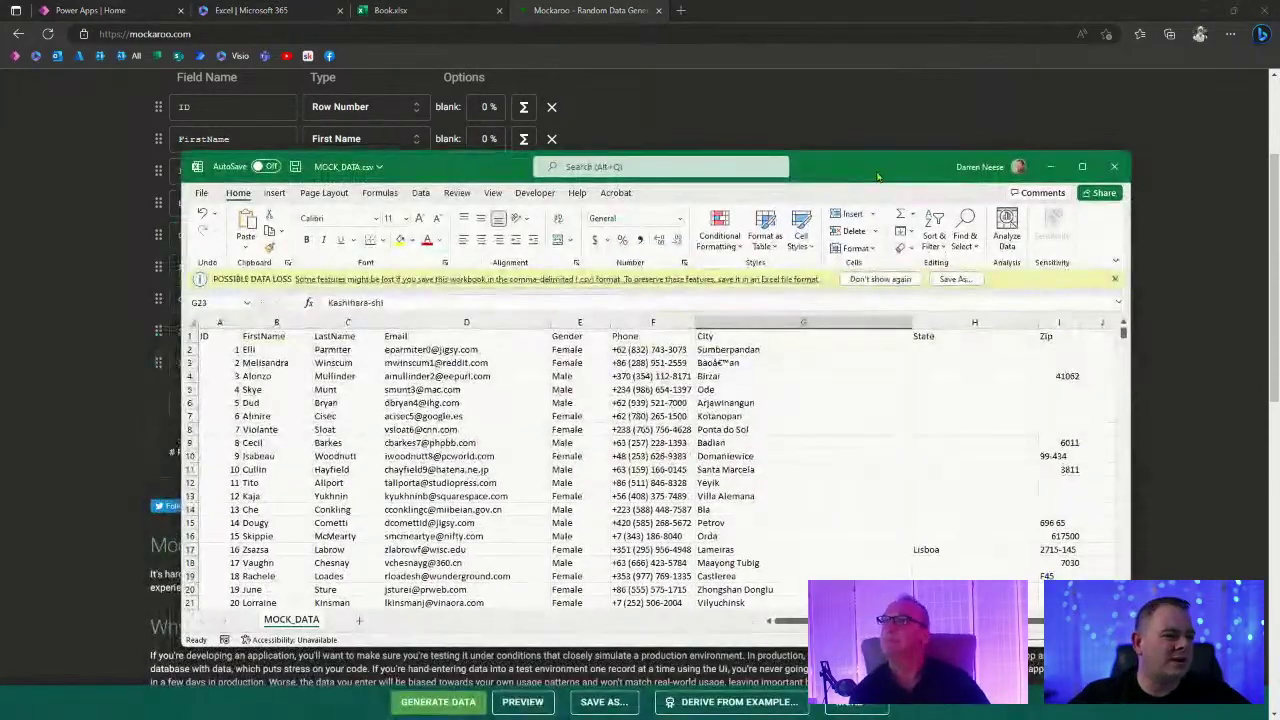
pyautogui.doubleClick(877, 177)
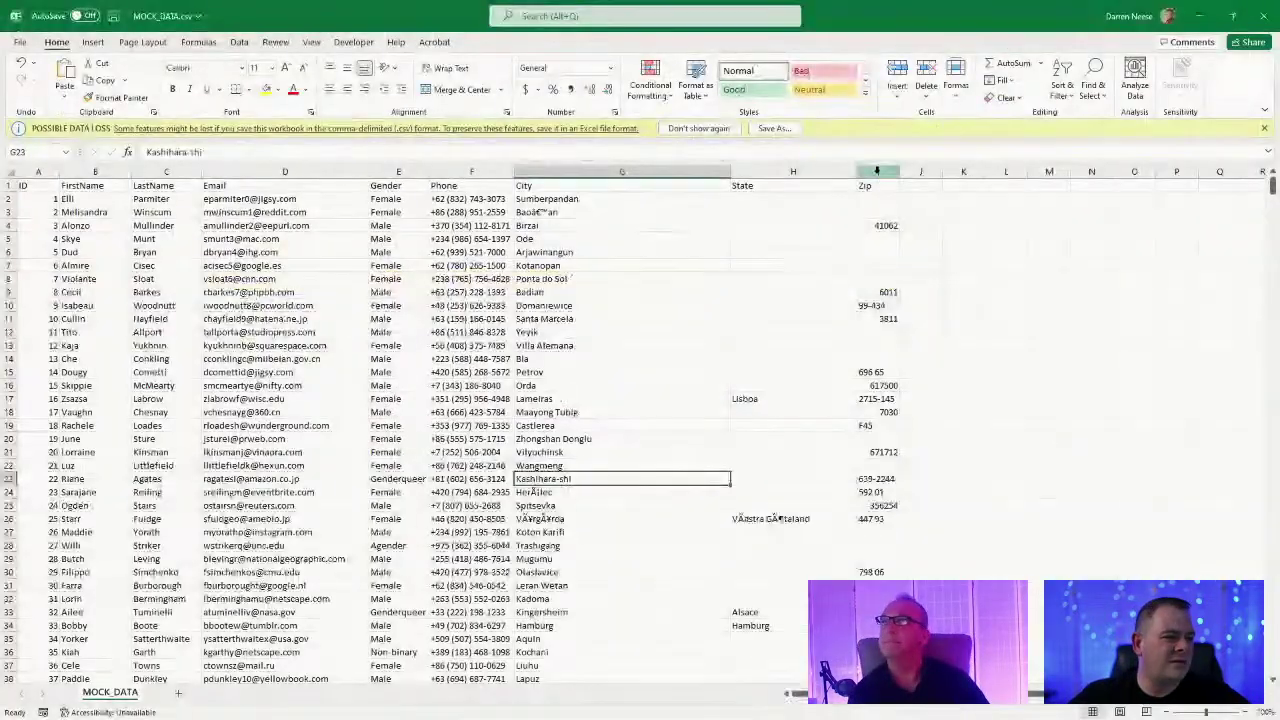
pyautogui.moveTo(780, 266); pyautogui.dragTo(780, 539)
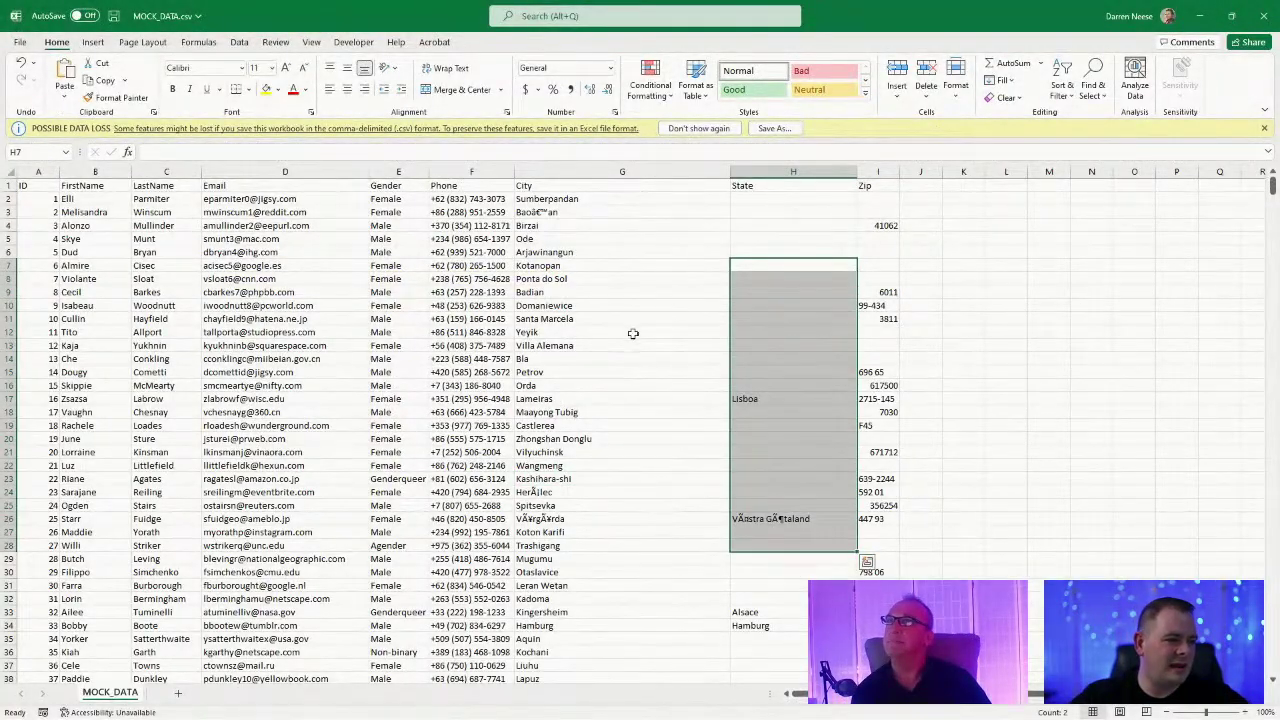
pyautogui.click(603, 209)
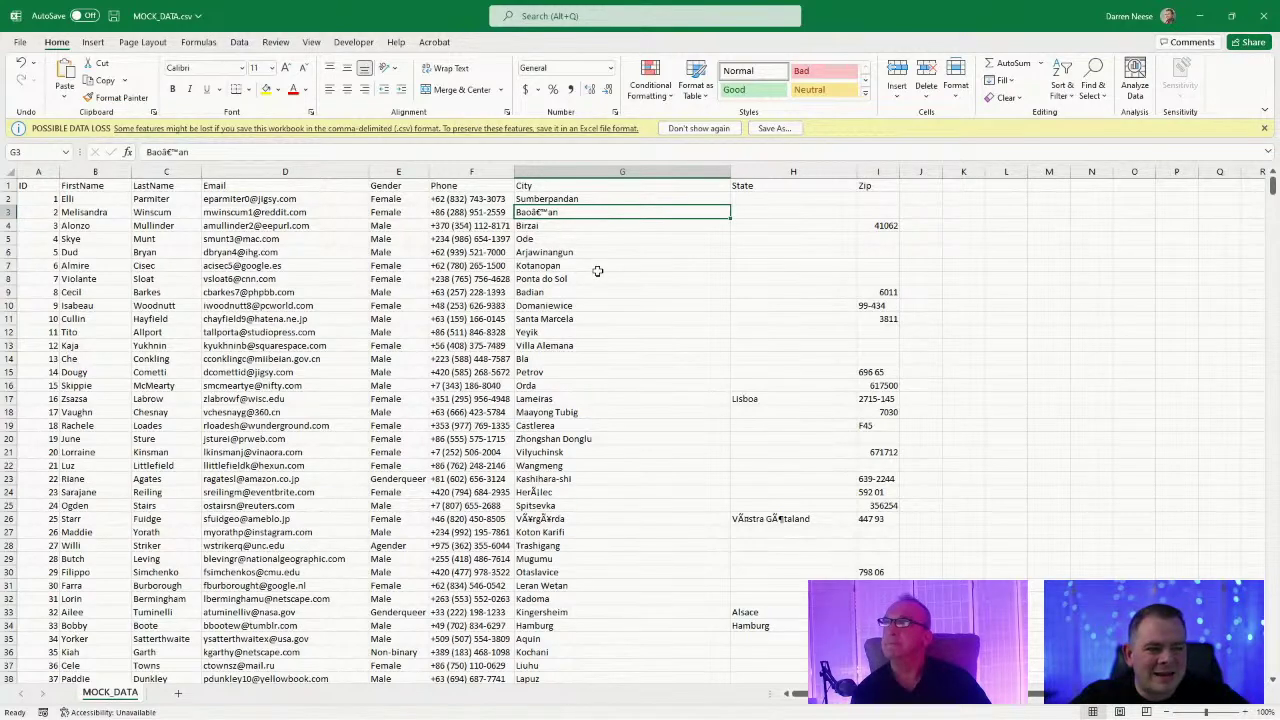
# Check the type chooser for Mockaroo's City field without changing it, and return to the MOCK_DATA.csv window in Excel, maximized.
pyautogui.press('super+Down')
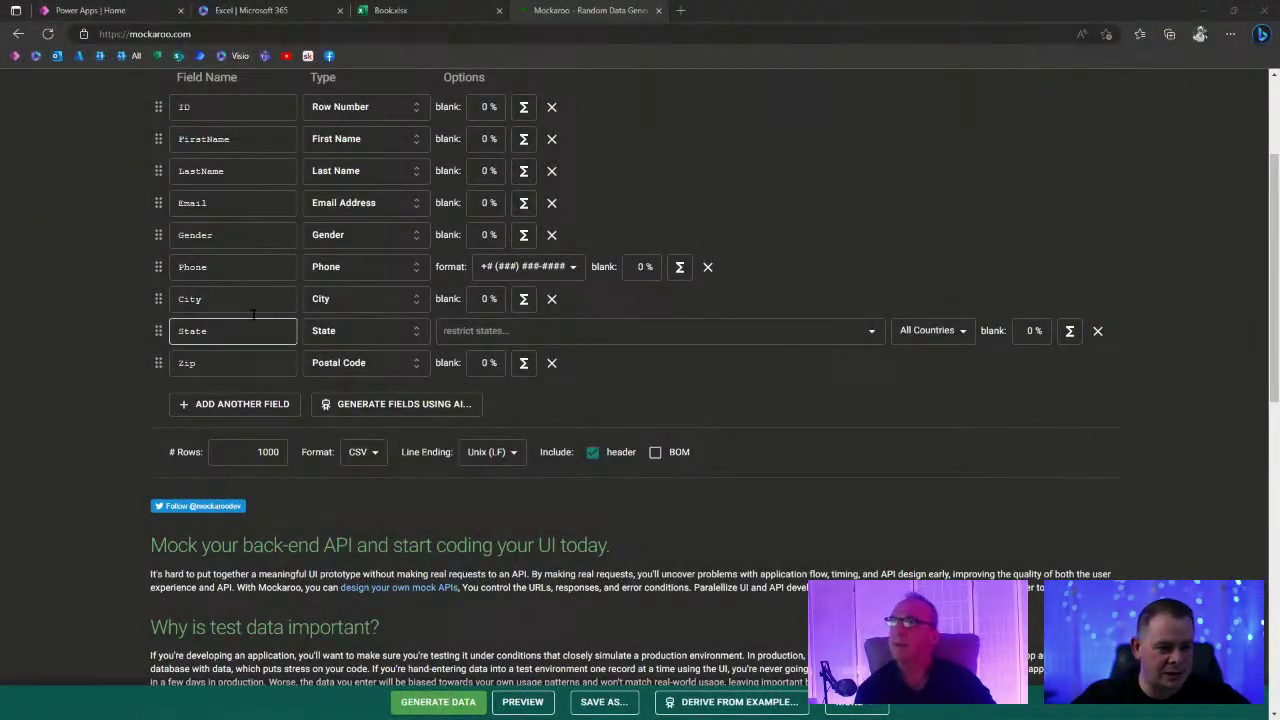
pyautogui.click(383, 296)
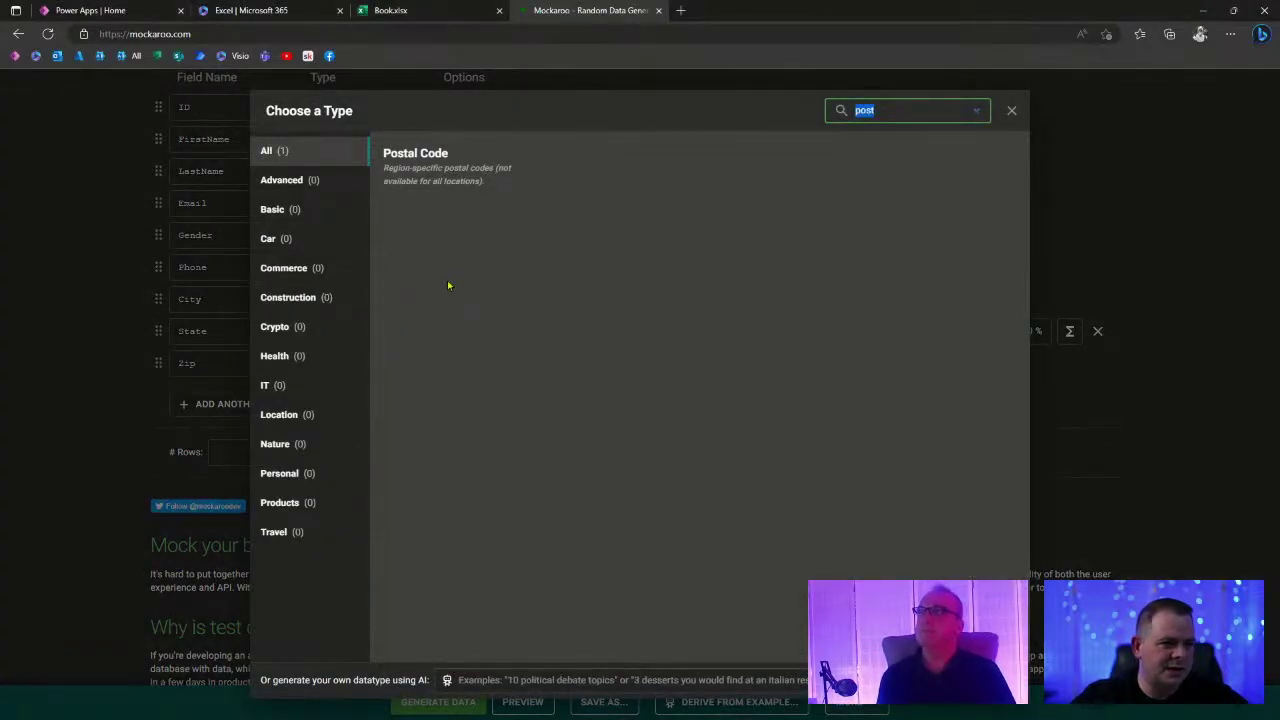
pyautogui.click(1011, 110)
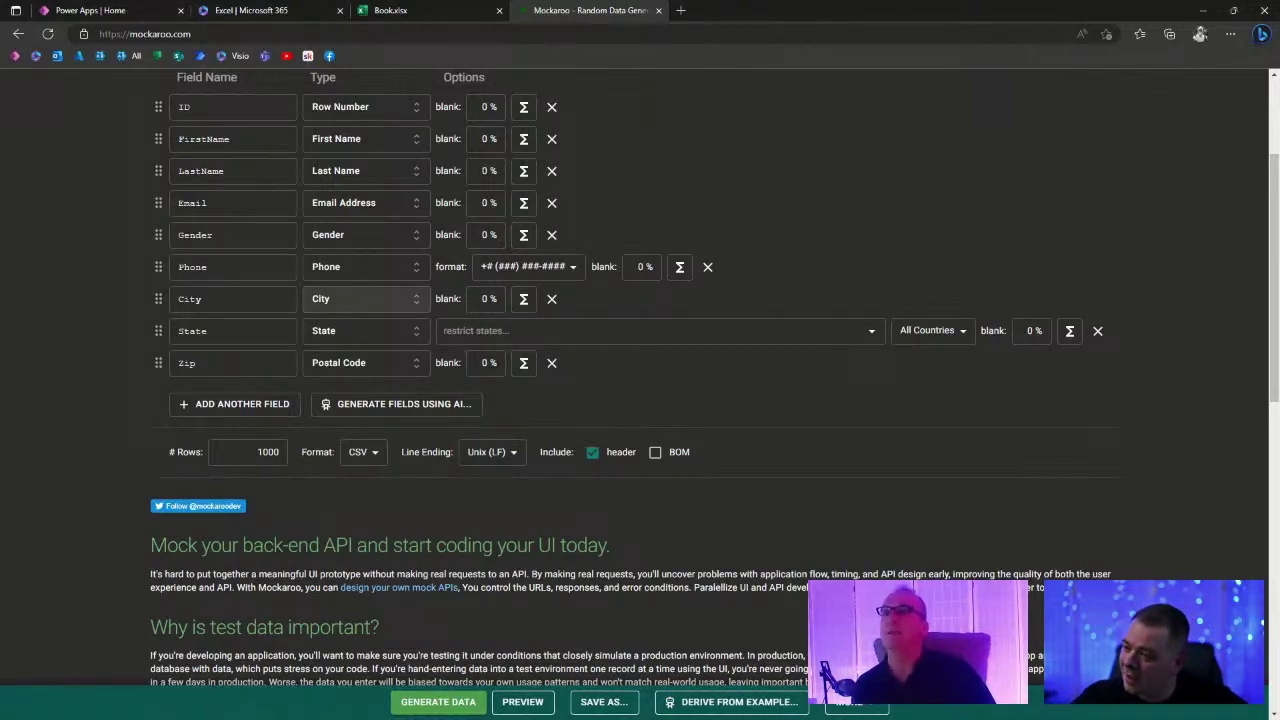
pyautogui.hotkey('alt', 'Tab')
pyautogui.moveTo(814, 329); pyautogui.dragTo(757, 171)
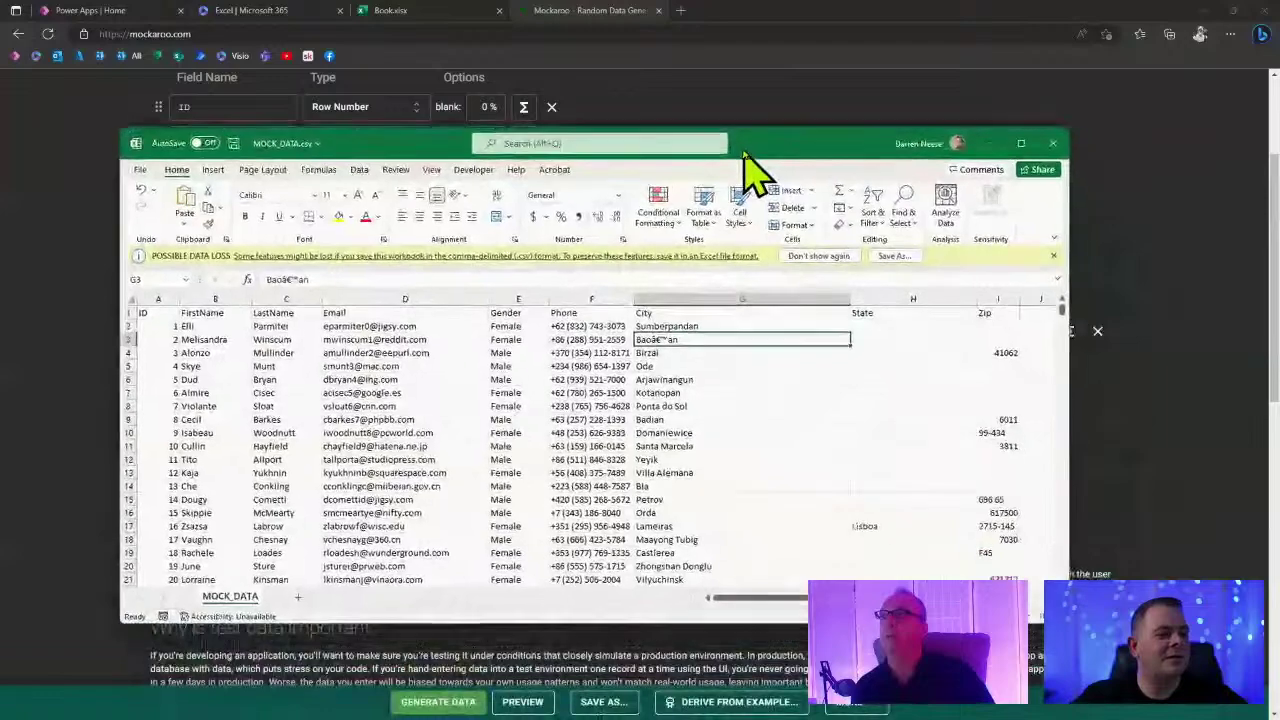
pyautogui.doubleClick(777, 155)
# Examine the Zip column and the City entries in the mock data.
pyautogui.click(566, 425)
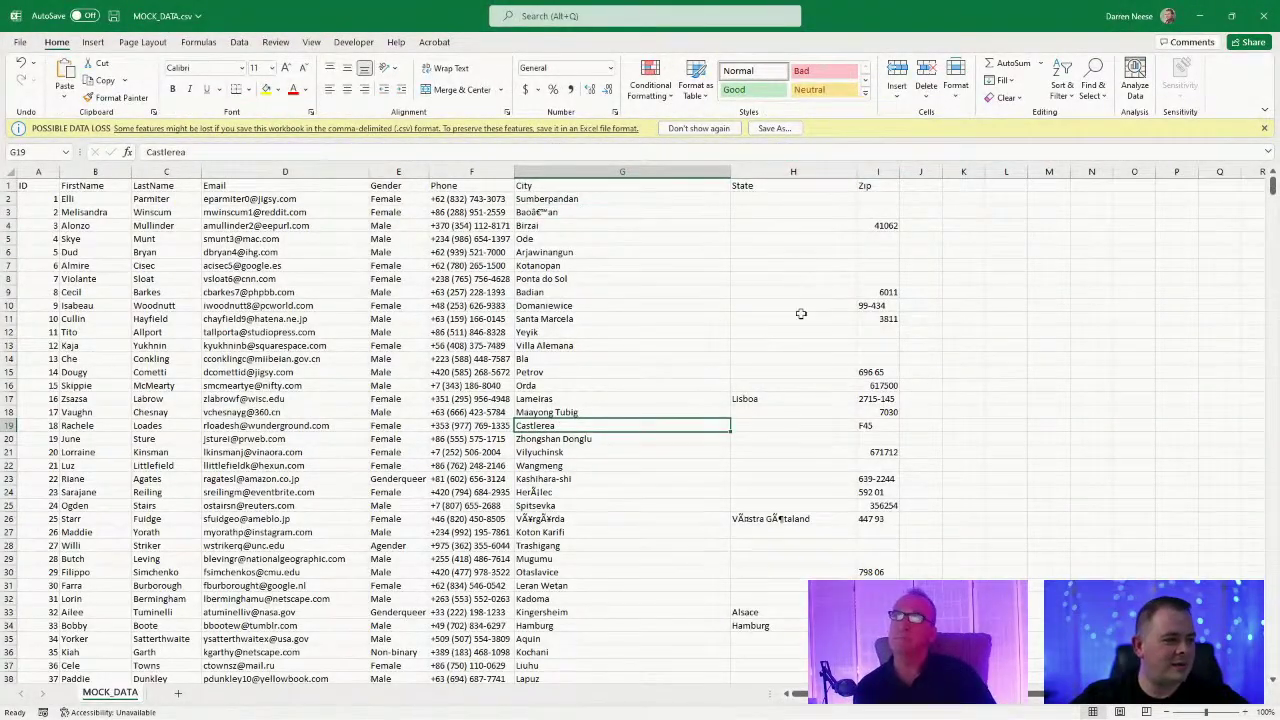
pyautogui.click(880, 173)
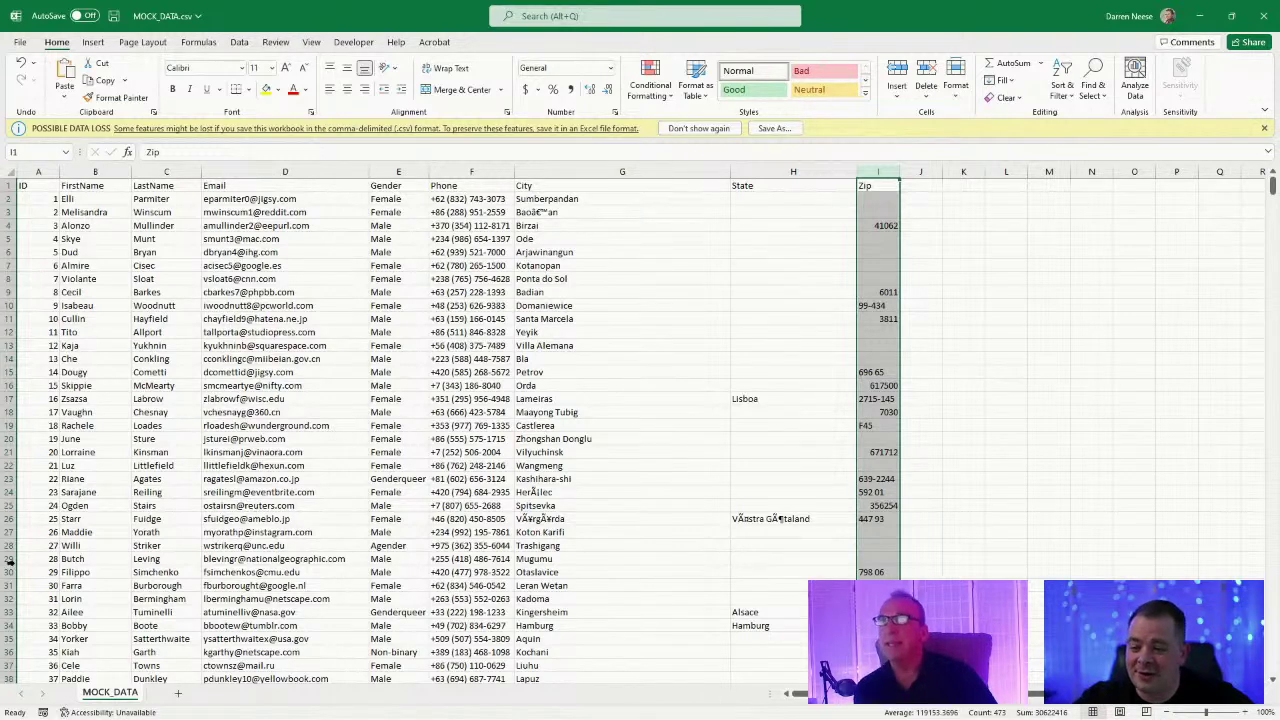
pyautogui.click(478, 385)
pyautogui.click(556, 545)
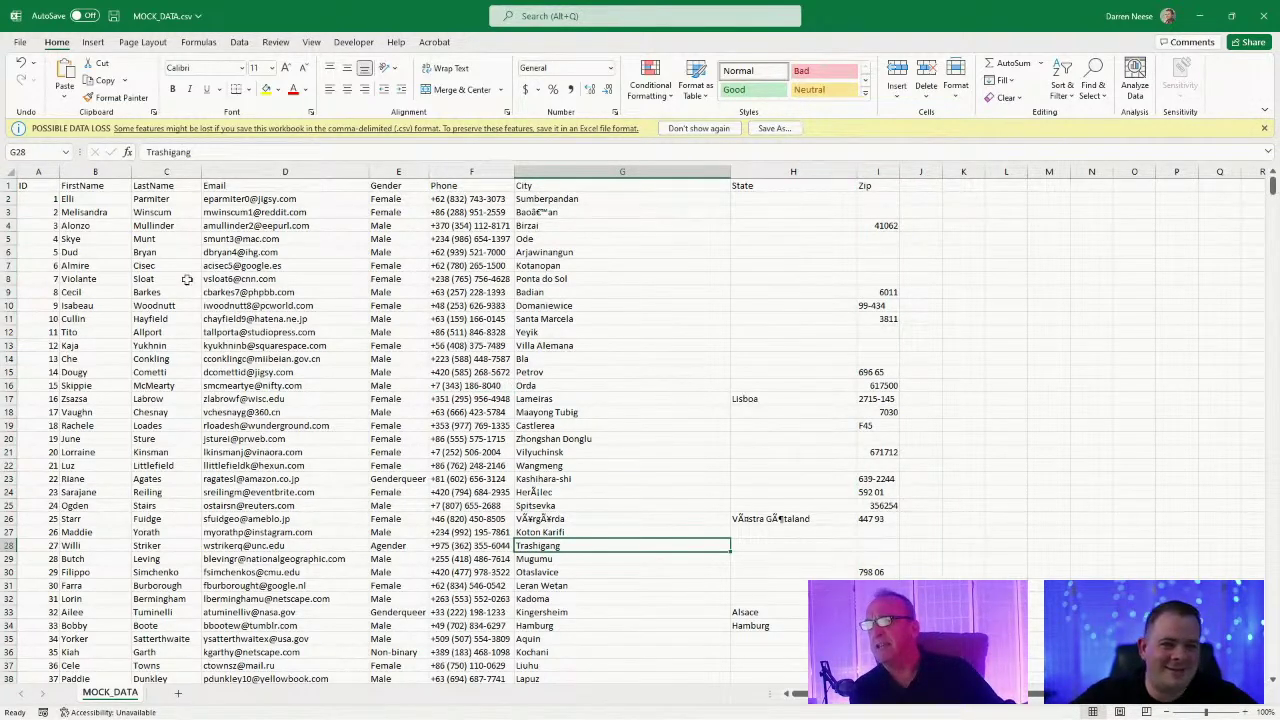
# Go to the last records of the mock data and widen the Zip column.
pyautogui.scroll(-6, 301, 339)
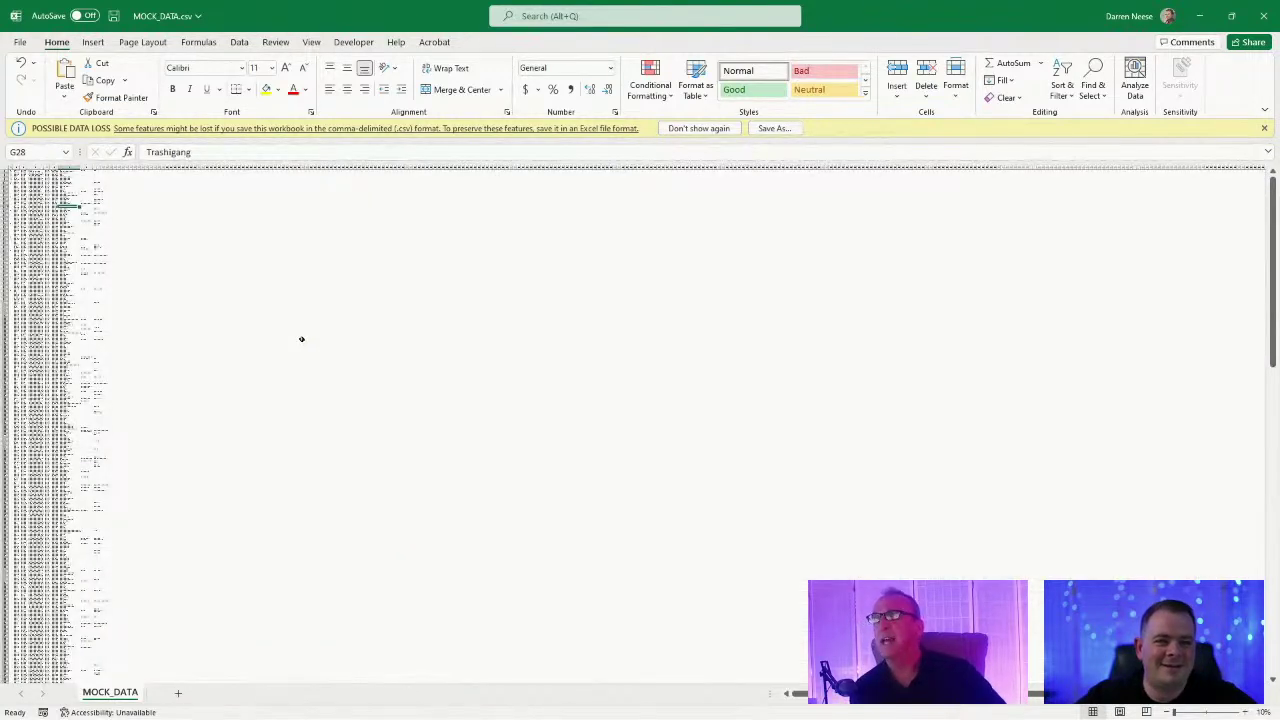
pyautogui.scroll(-15, 266, 430)
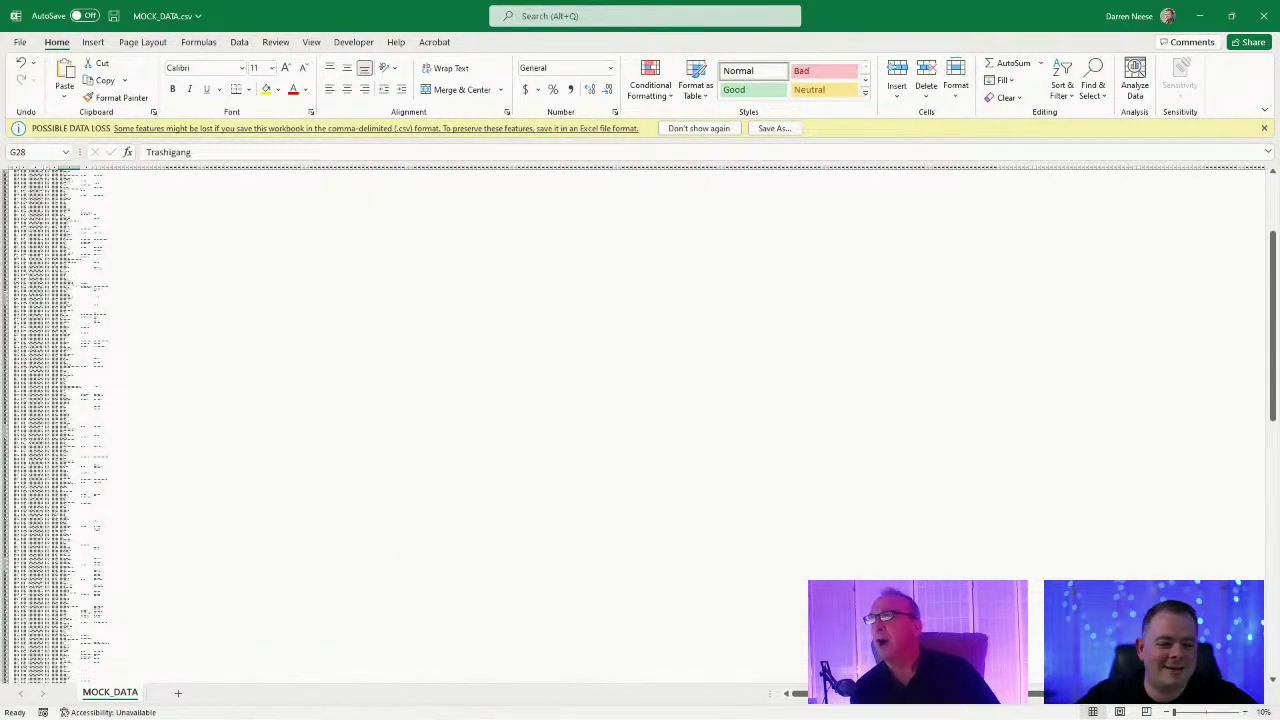
pyautogui.moveTo(1276, 425); pyautogui.dragTo(1274, 678)
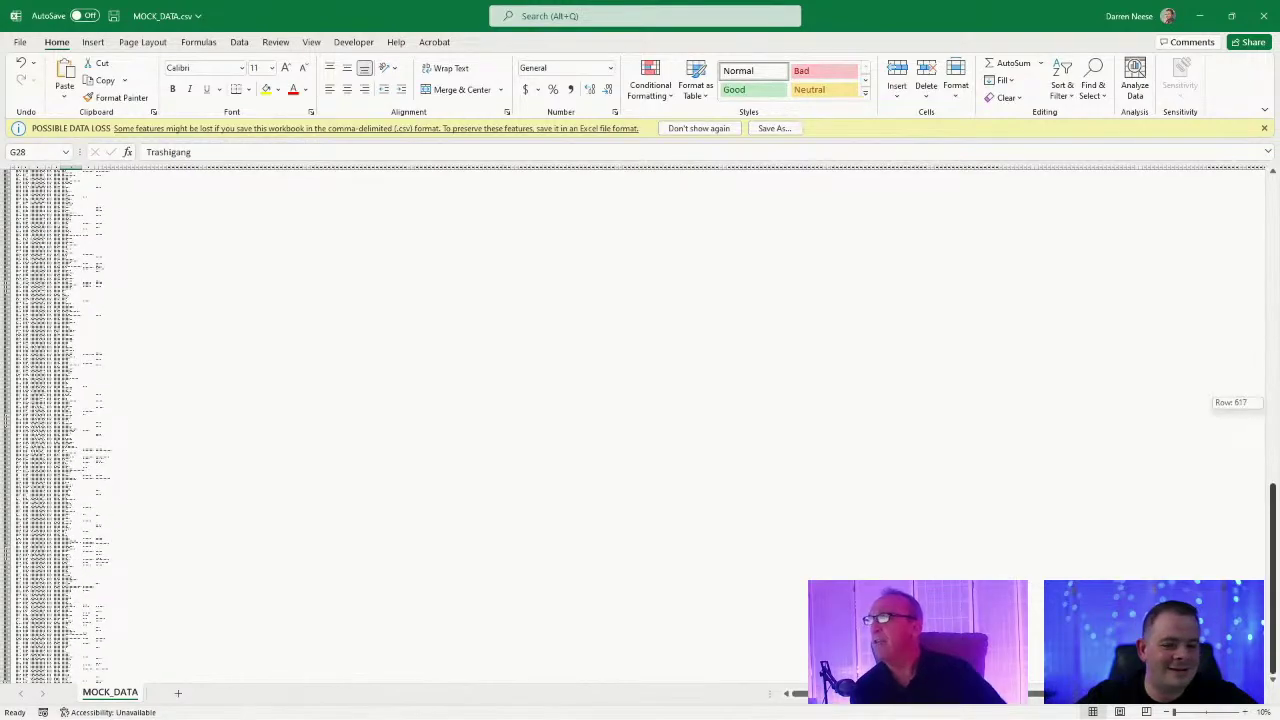
pyautogui.click(63, 672)
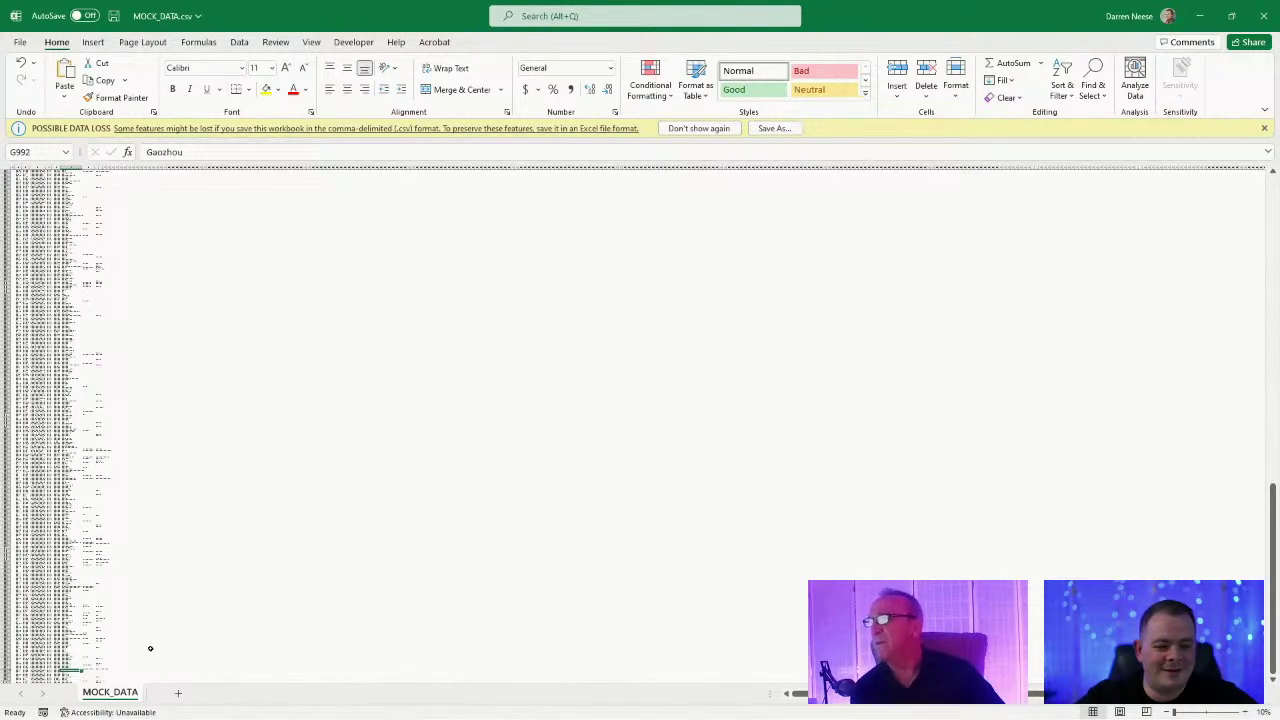
pyautogui.keyDown('ctrl'); pyautogui.scroll(3, 137, 646); pyautogui.keyUp('ctrl')
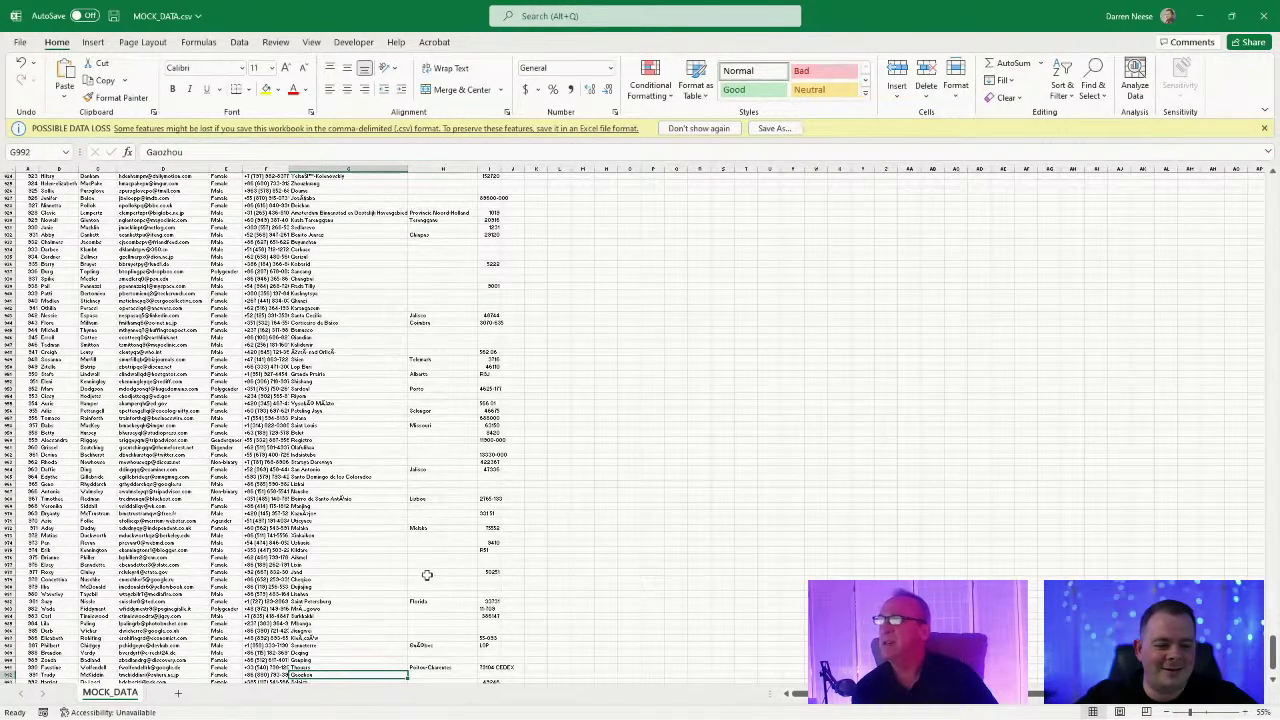
pyautogui.scroll(-4, 205, 620)
pyautogui.moveTo(495, 542); pyautogui.dragTo(495, 535)
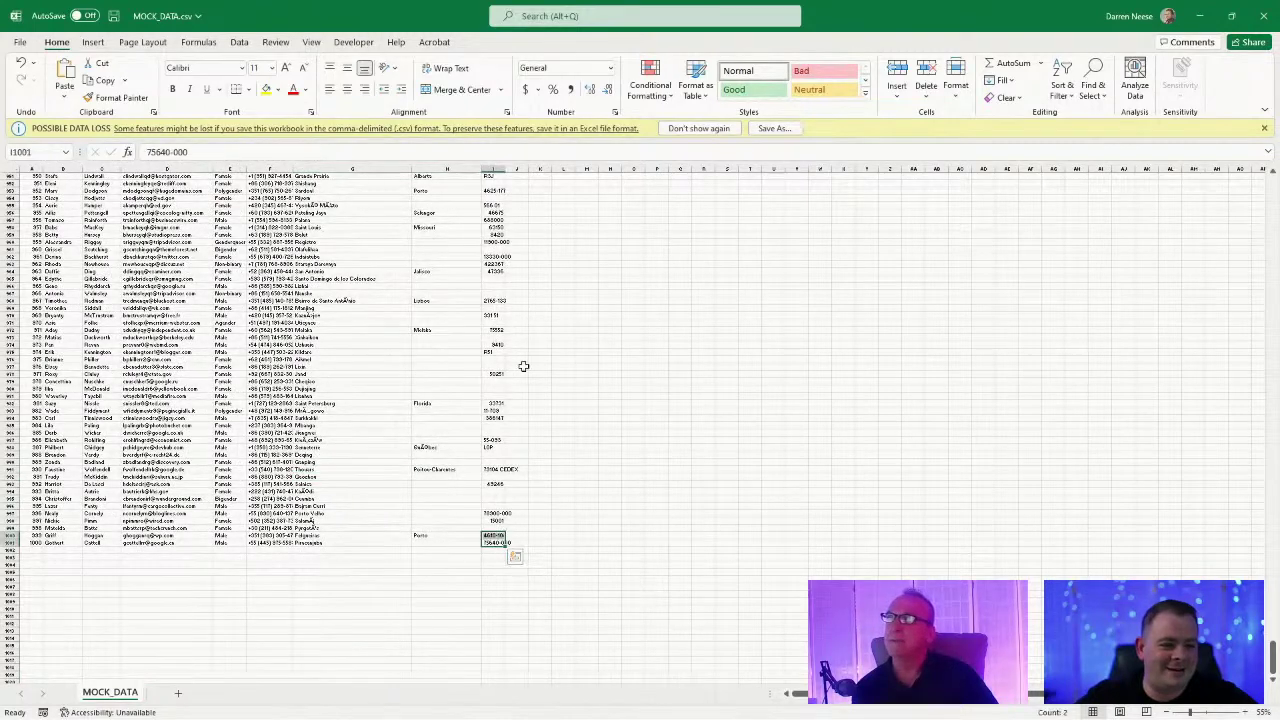
pyautogui.moveTo(506, 167); pyautogui.dragTo(595, 167)
# Format the range A1:I1001 as a table with headers in the blue light style, and decline the Analyze Data suggestion.
pyautogui.click(534, 605)
pyautogui.click(519, 543)
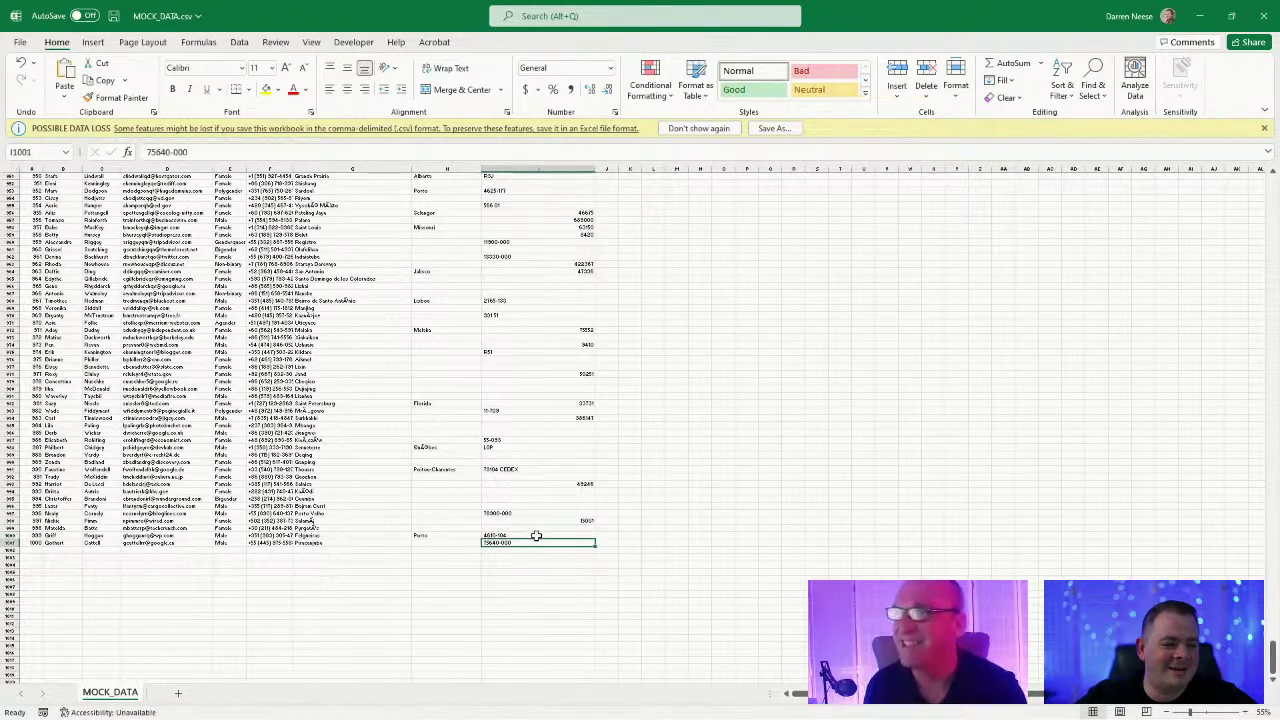
pyautogui.moveTo(545, 542); pyautogui.dragTo(15, 170)
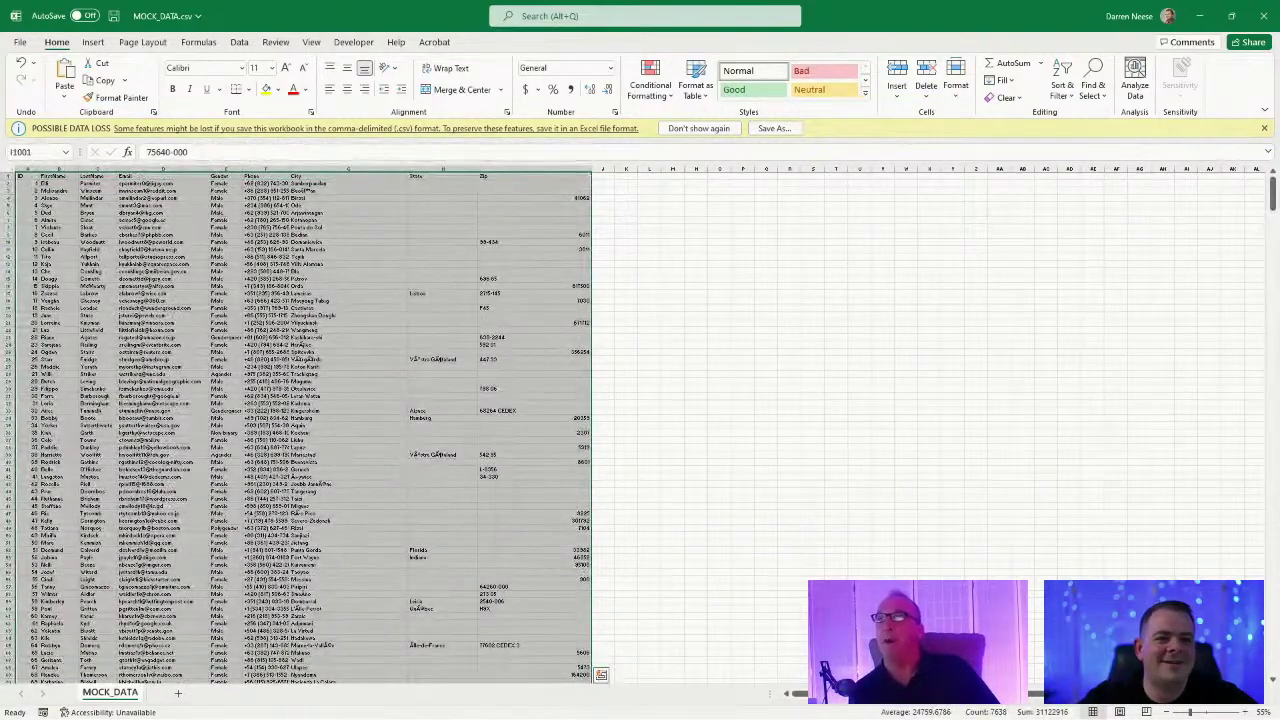
pyautogui.keyDown('ctrl'); pyautogui.scroll(2, 637, 340); pyautogui.keyUp('ctrl')
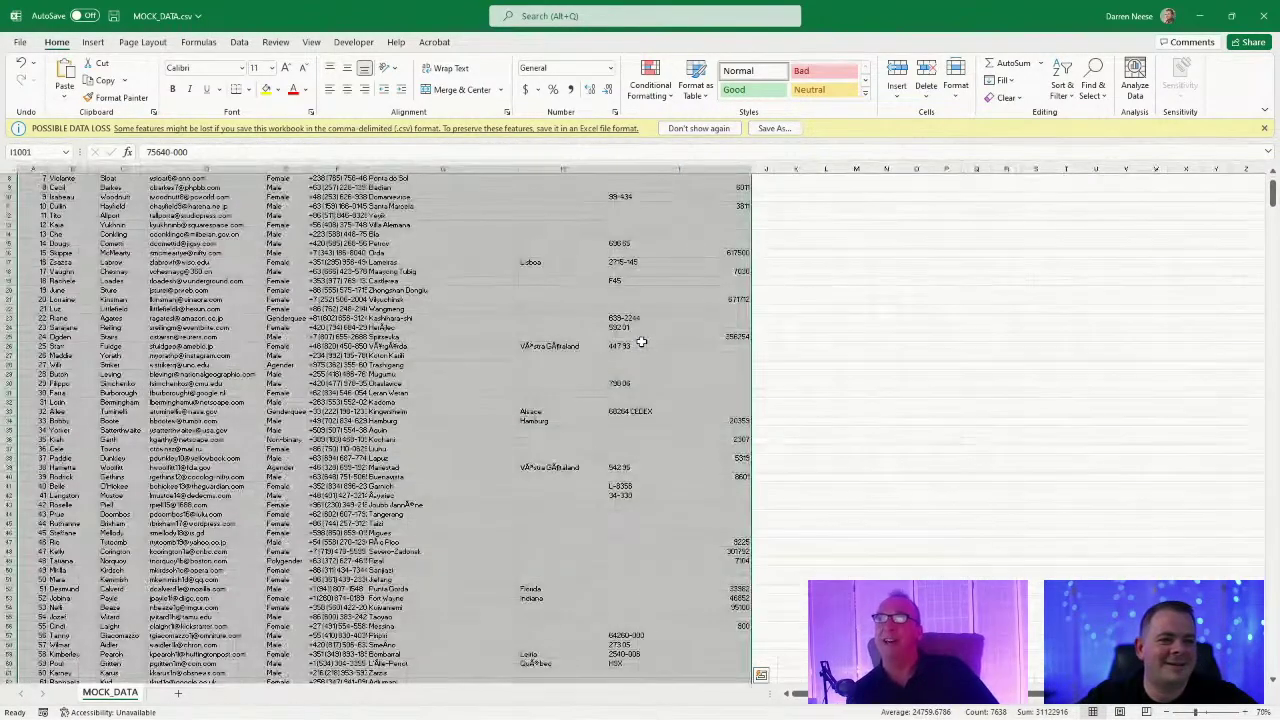
pyautogui.scroll(4, 623, 340)
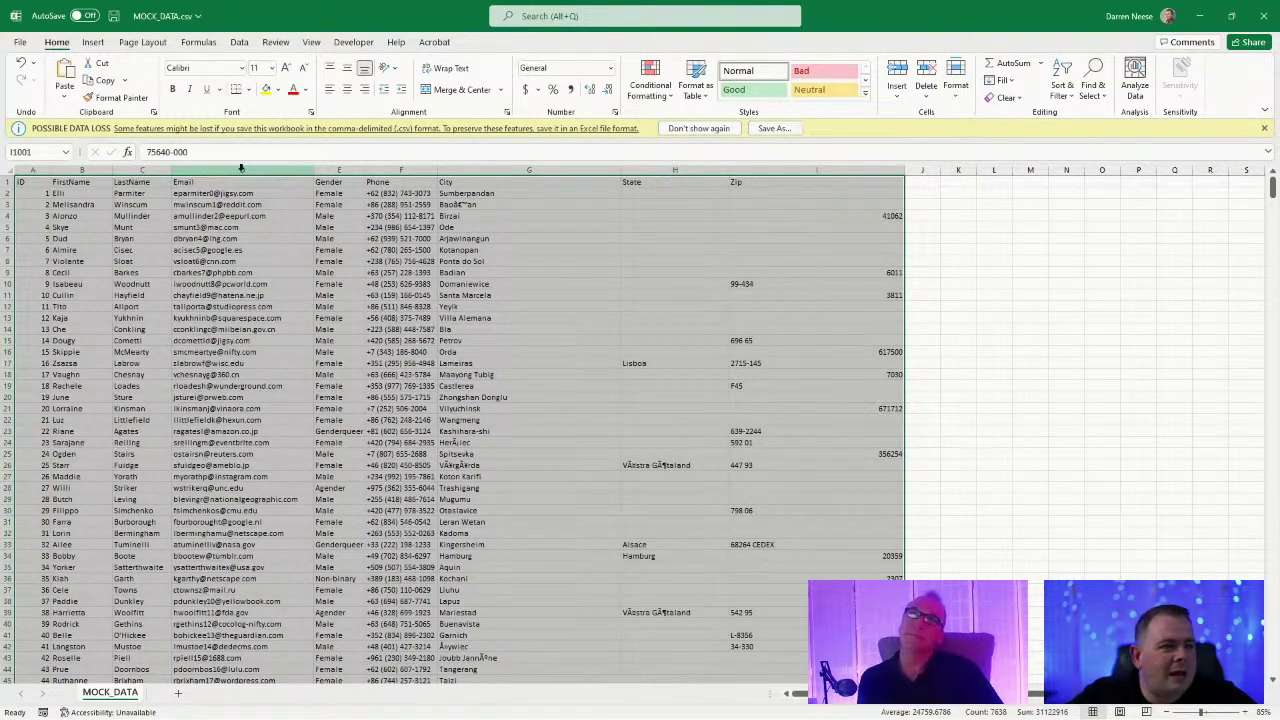
pyautogui.click(705, 99)
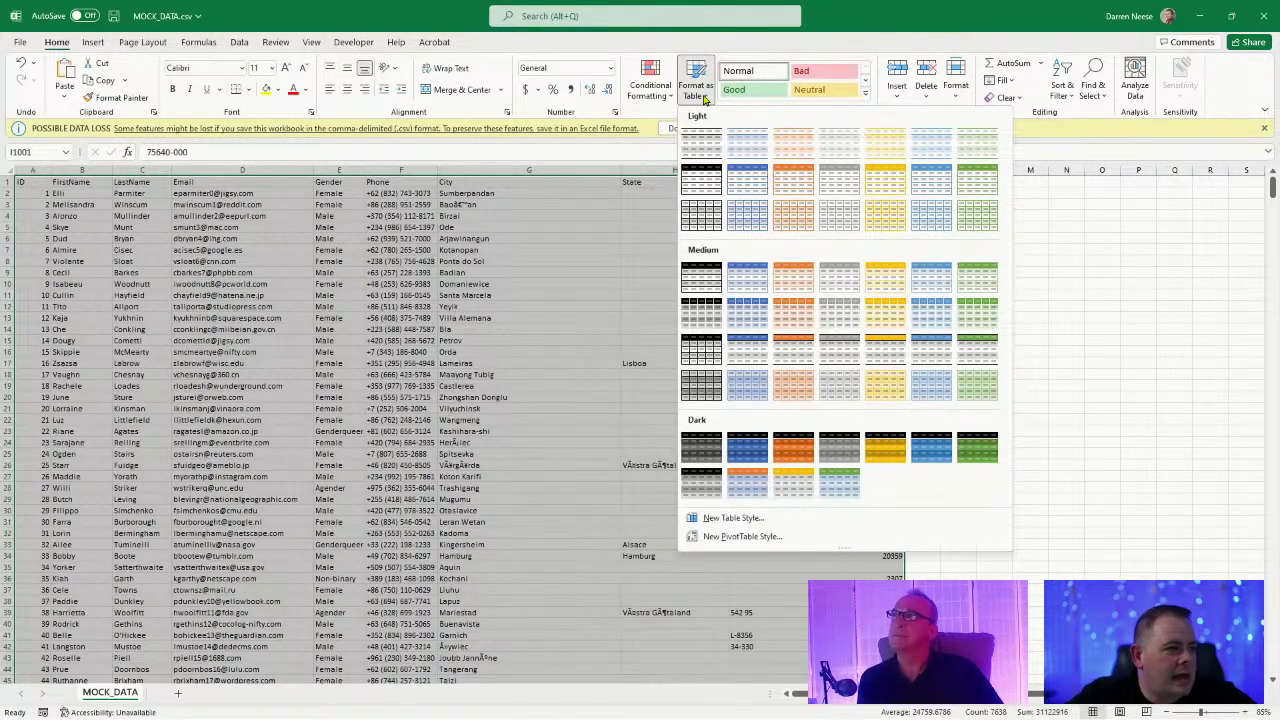
pyautogui.click(752, 187)
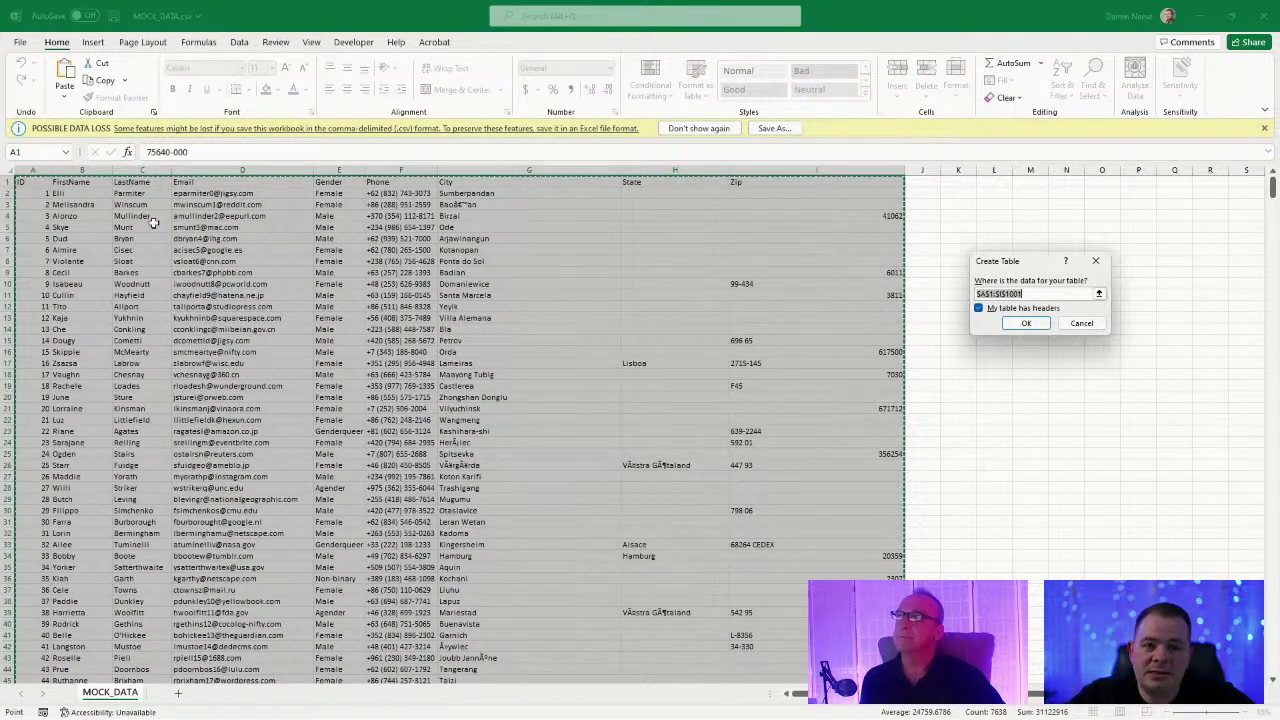
pyautogui.click(1028, 324)
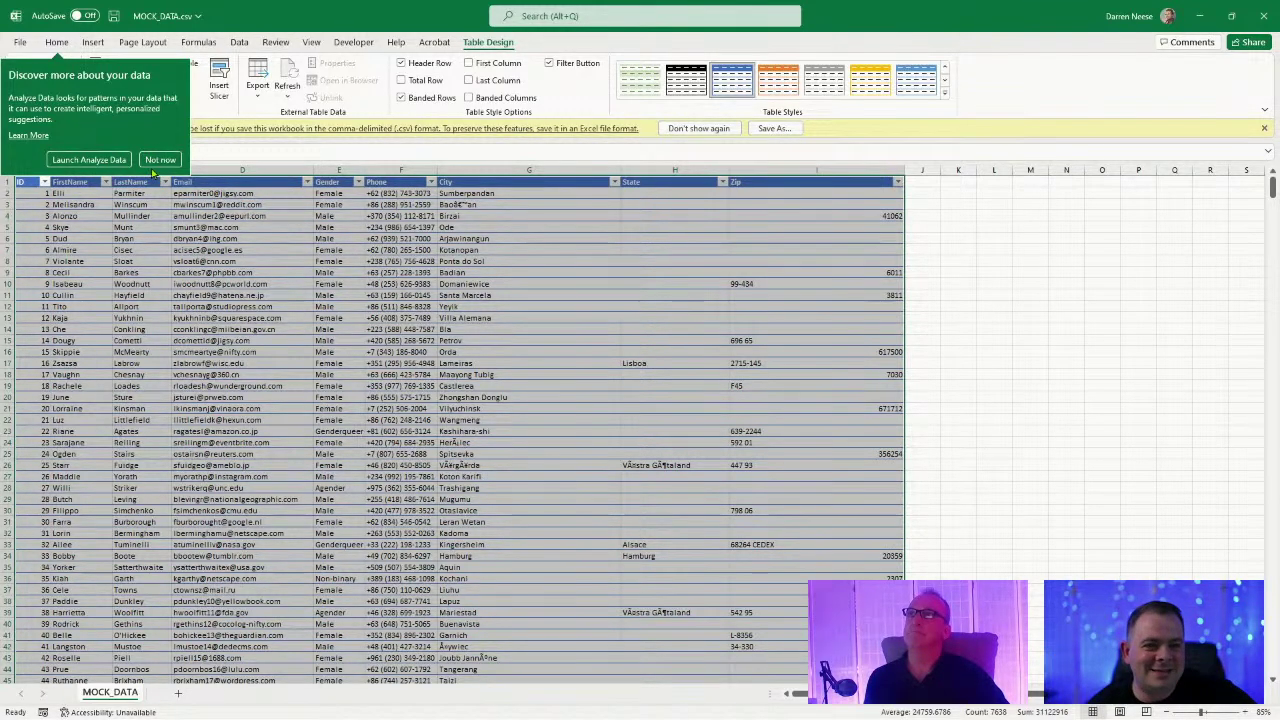
pyautogui.click(162, 160)
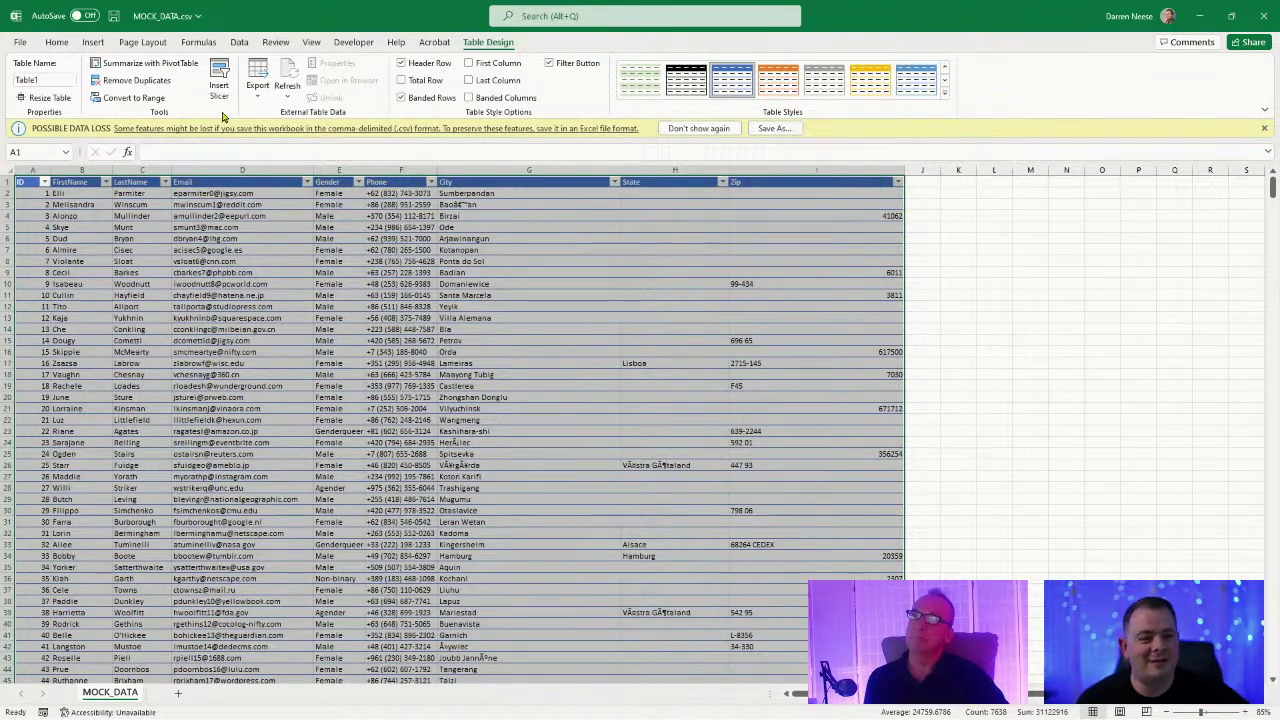
# Name the table Students and save MOCK_DATA.csv.
pyautogui.click(62, 80)
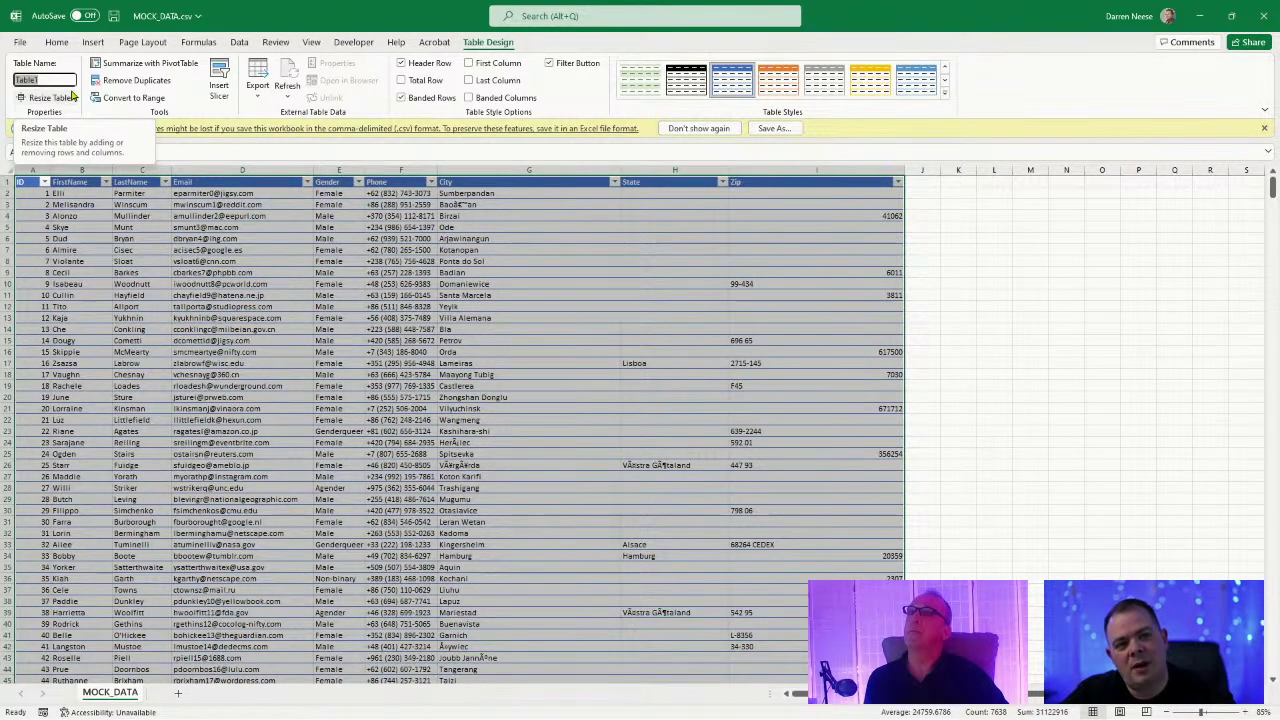
pyautogui.write('Sl')
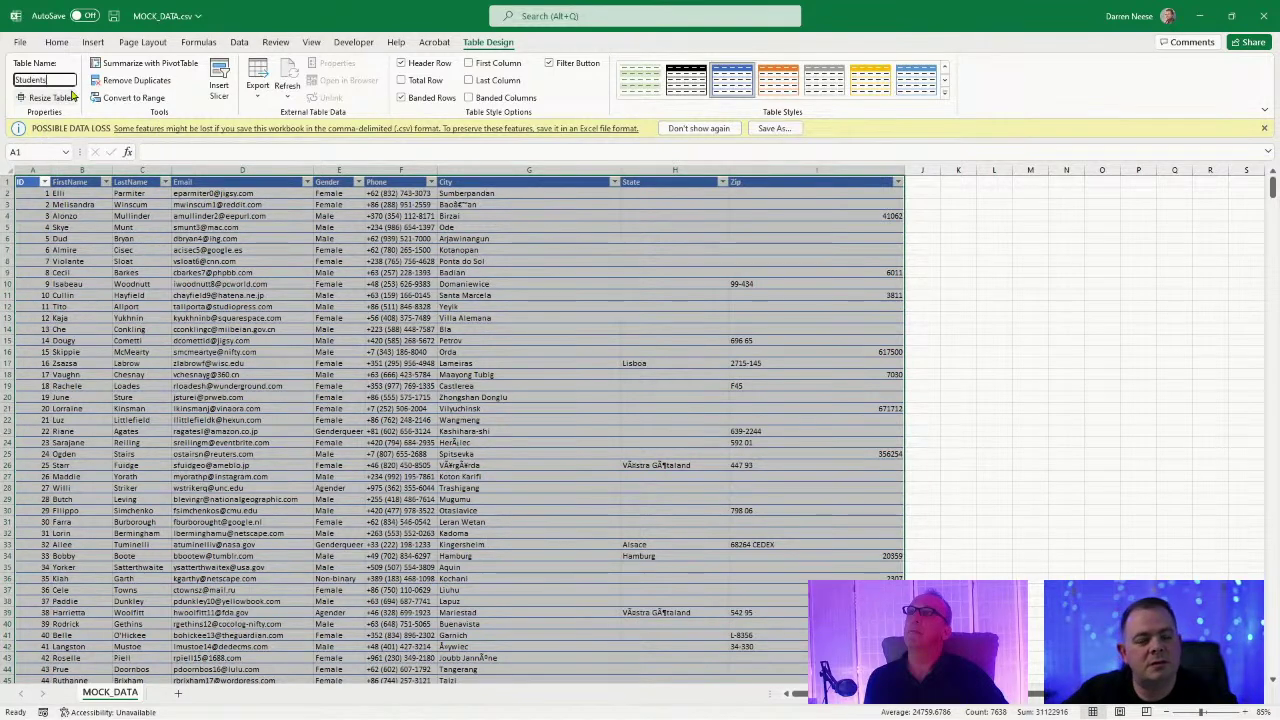
pyautogui.press('Return')
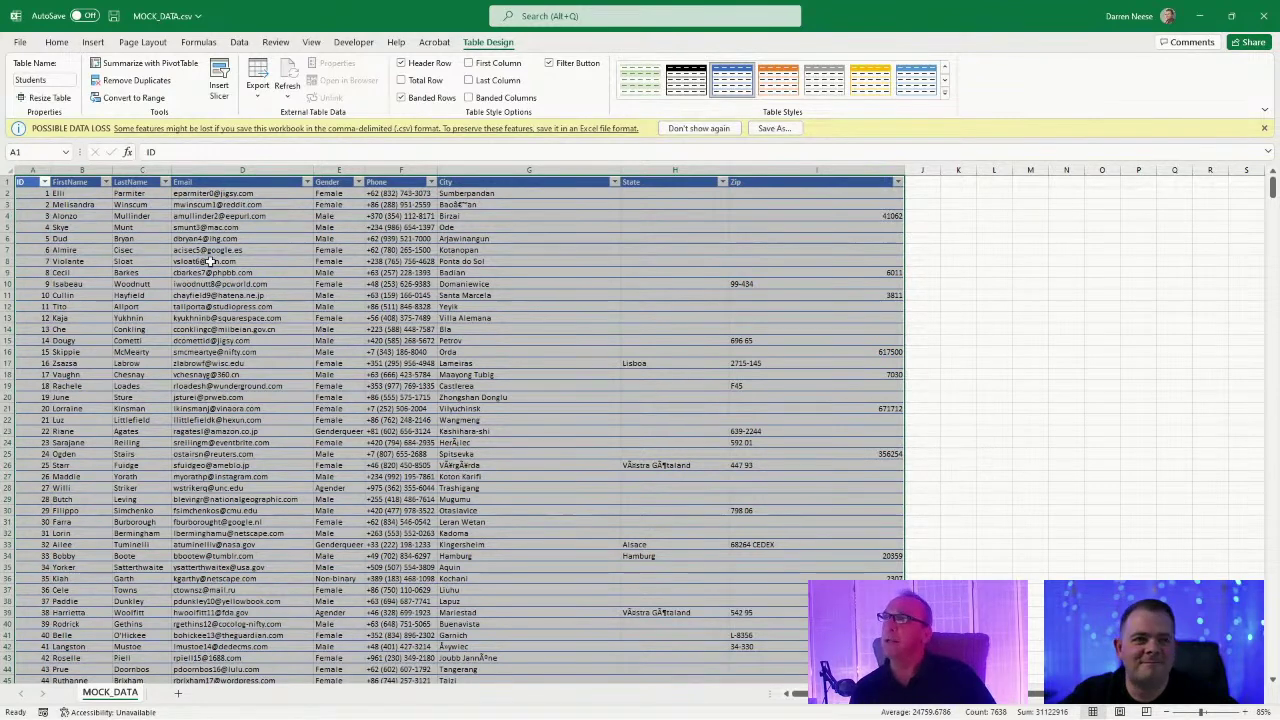
pyautogui.click(112, 18)
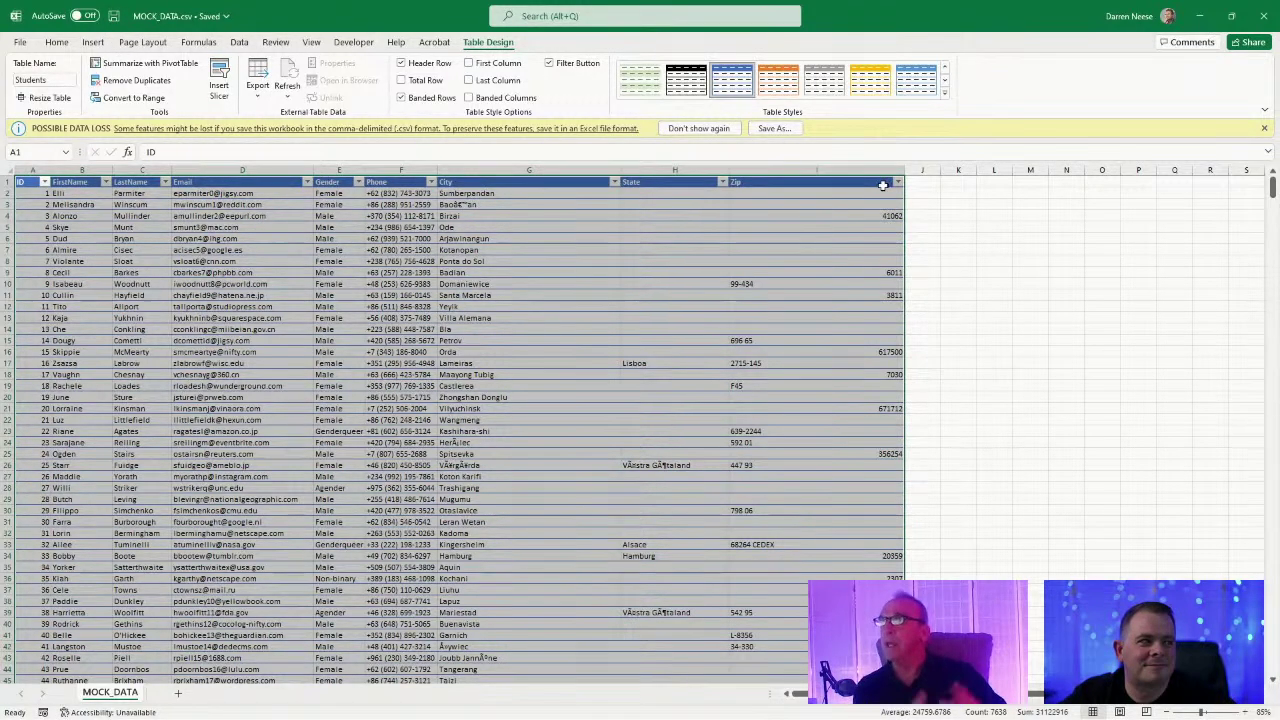
pyautogui.click(22, 50)
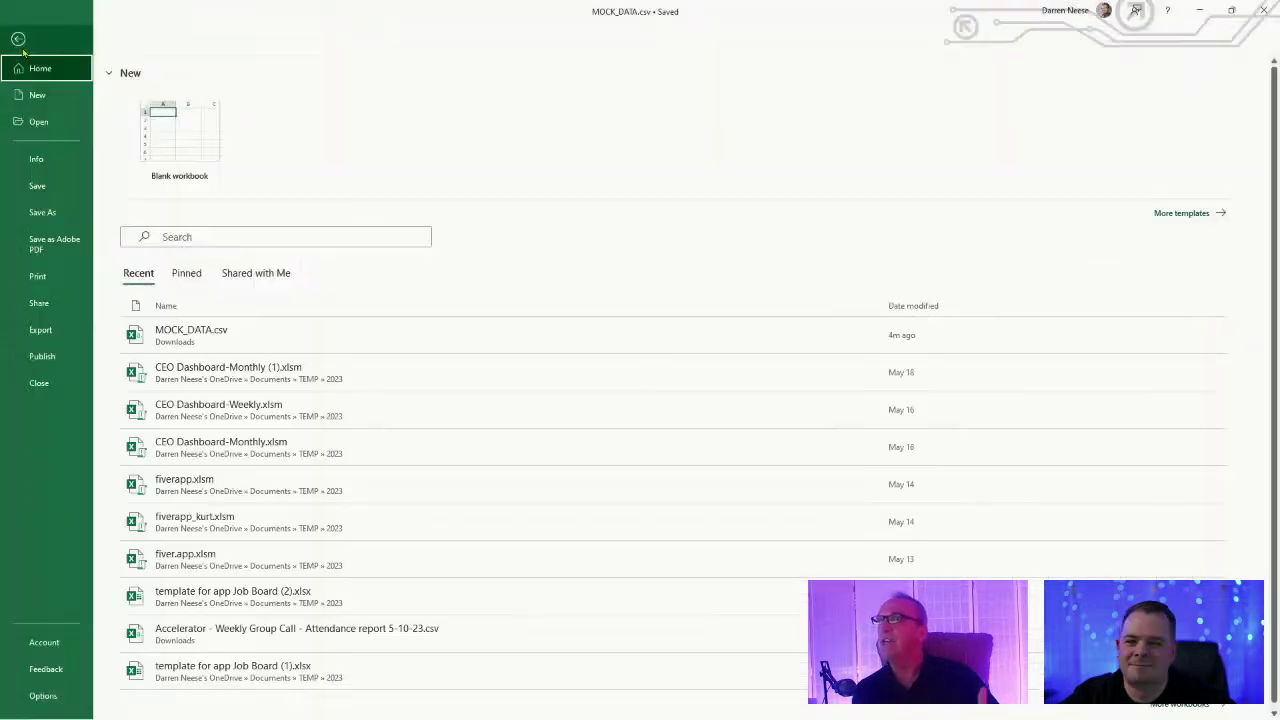
pyautogui.click(35, 213)
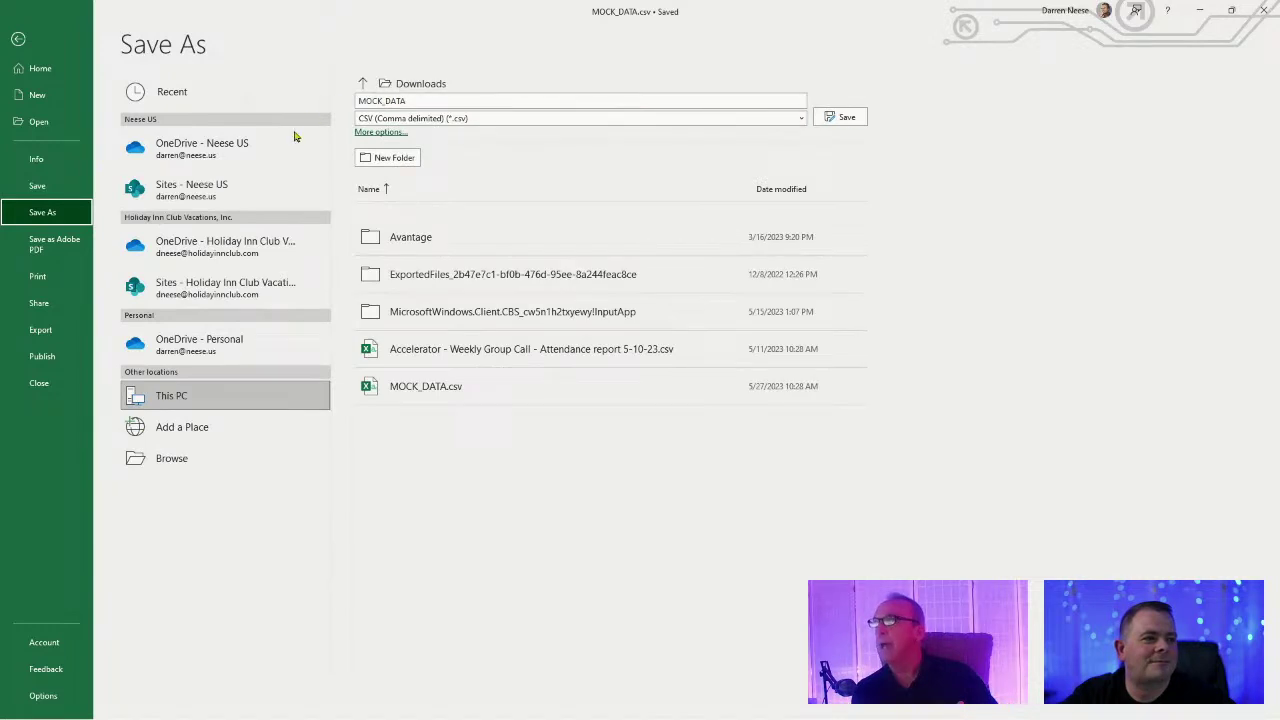
pyautogui.click(200, 462)
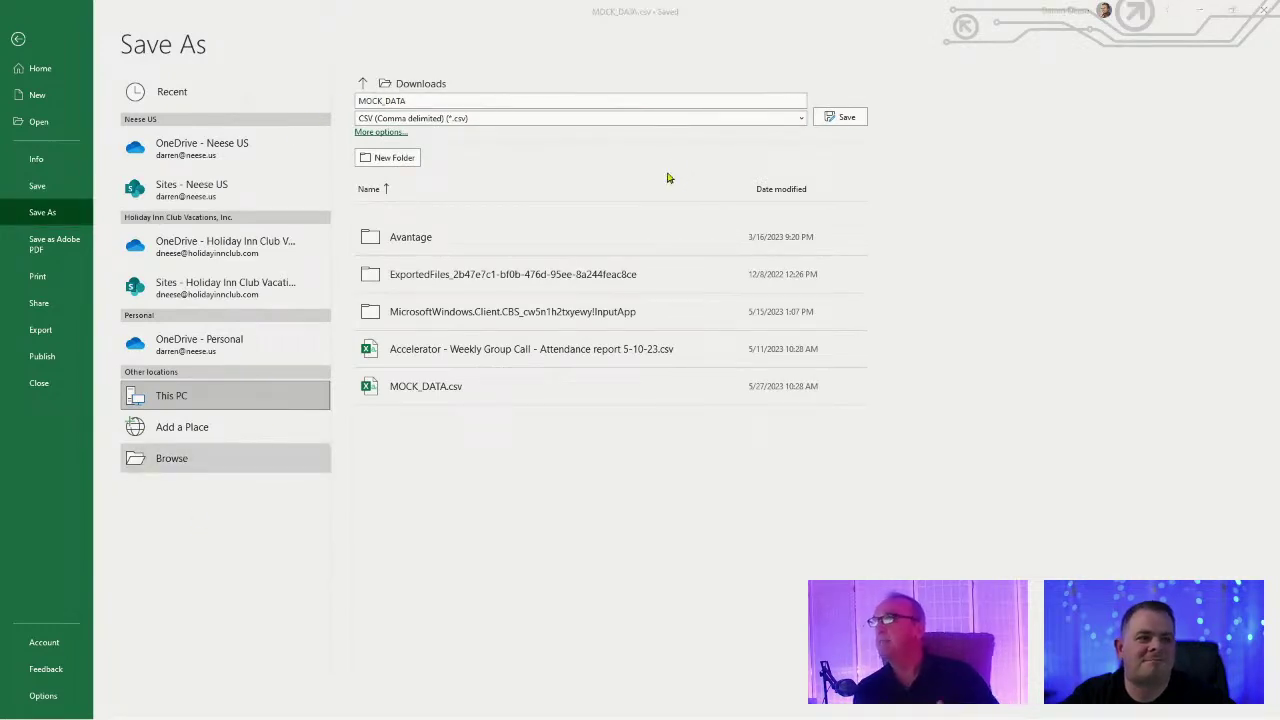
pyautogui.press('Escape')
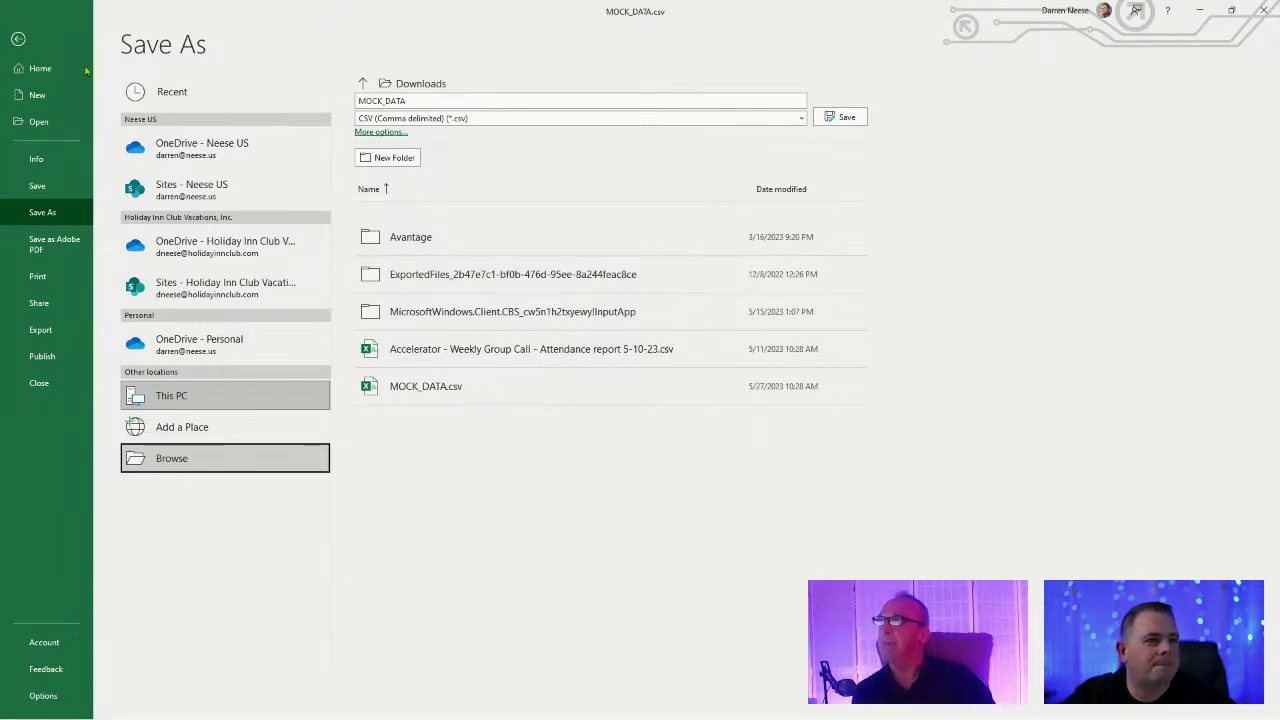
pyautogui.click(19, 40)
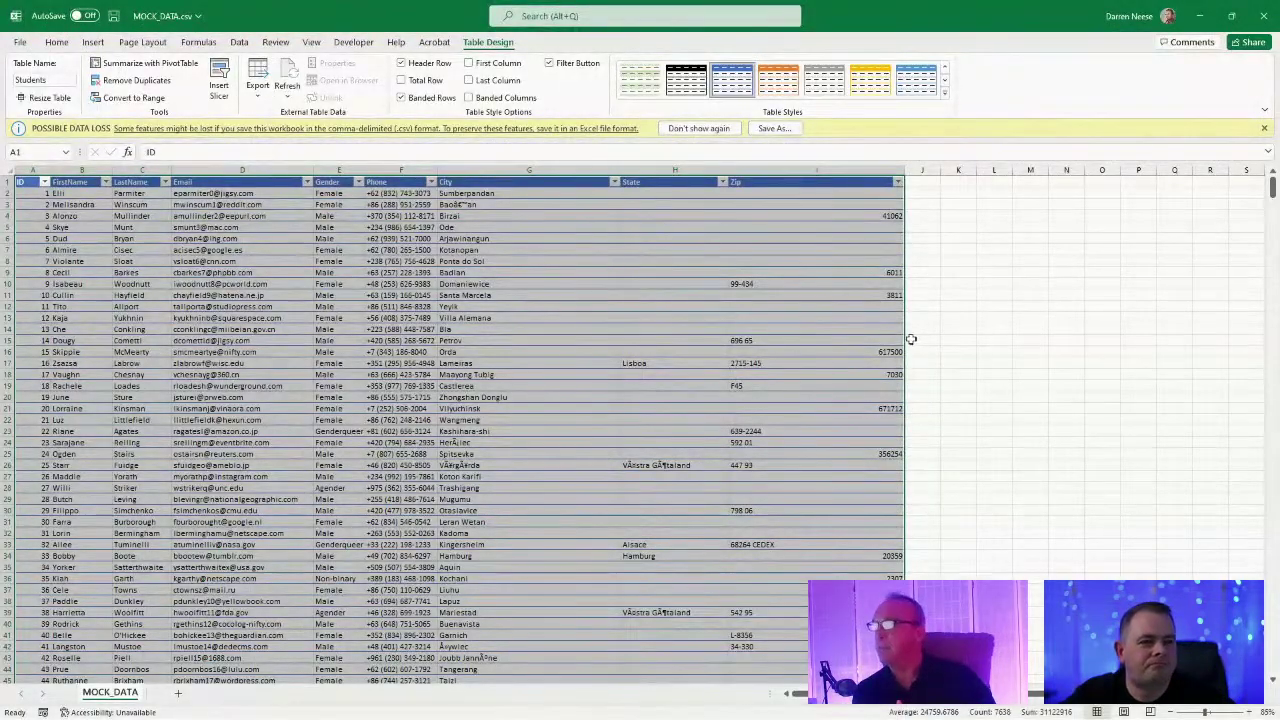
pyautogui.click(198, 20)
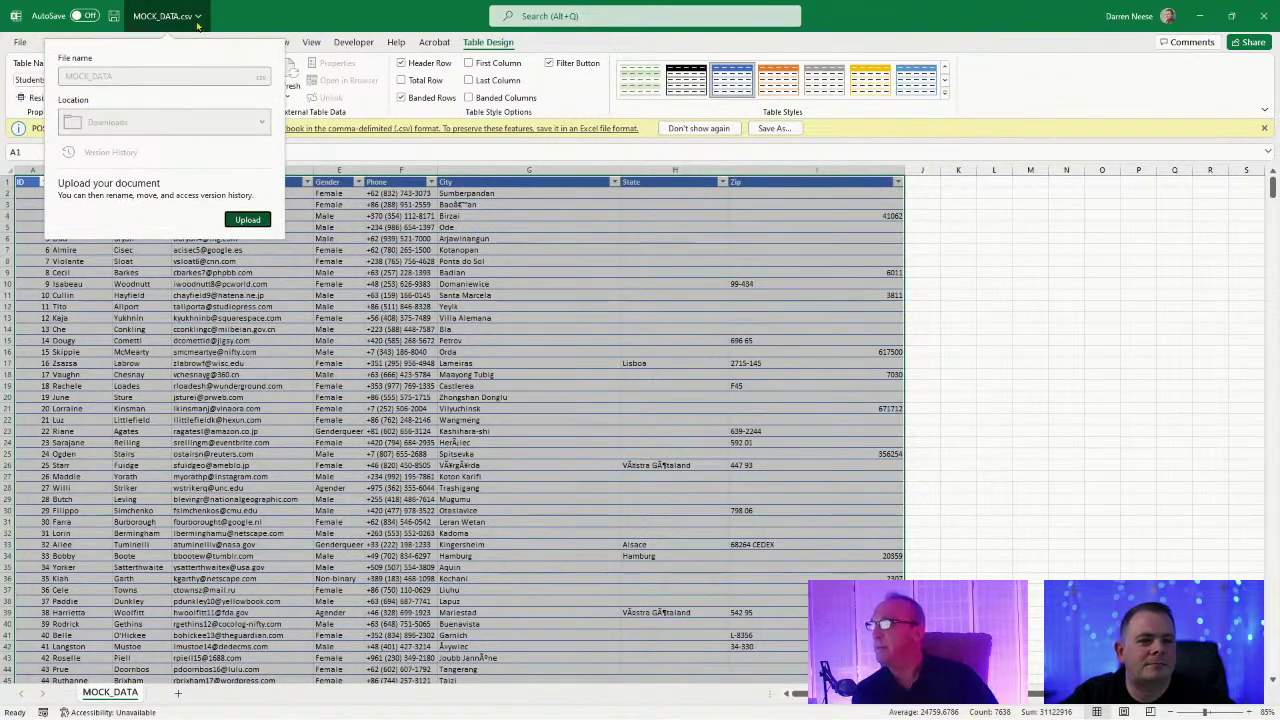
pyautogui.click(247, 220)
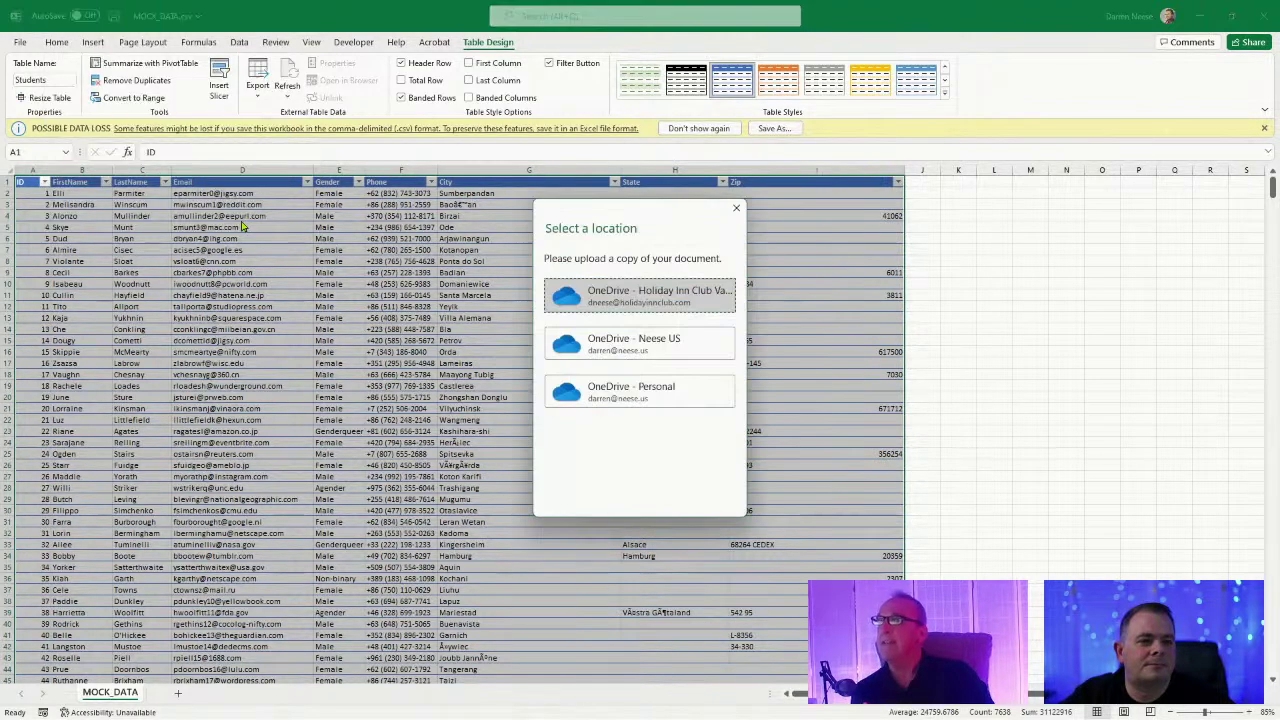
pyautogui.click(736, 208)
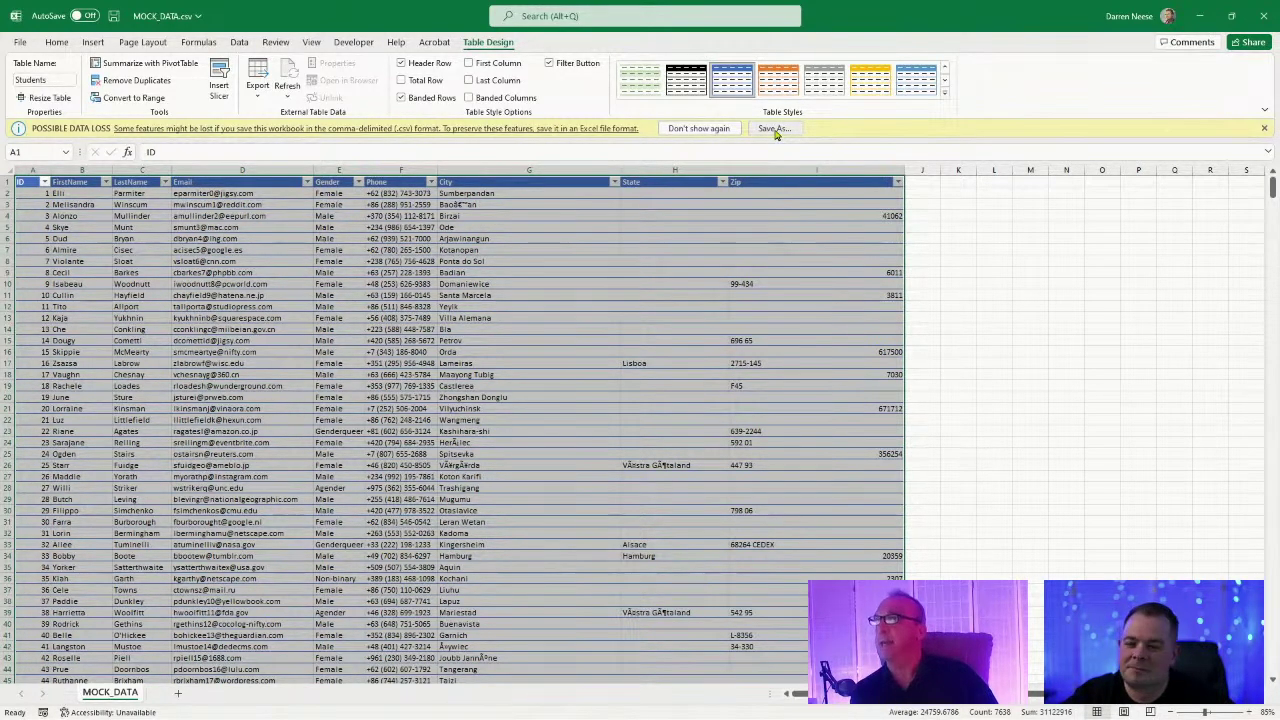
# Save the mock data in Excel workbook format as MOCK_DATA.xlsx.
pyautogui.keyDown('ctrl'); pyautogui.scroll(7, 732, 386); pyautogui.keyUp('ctrl')
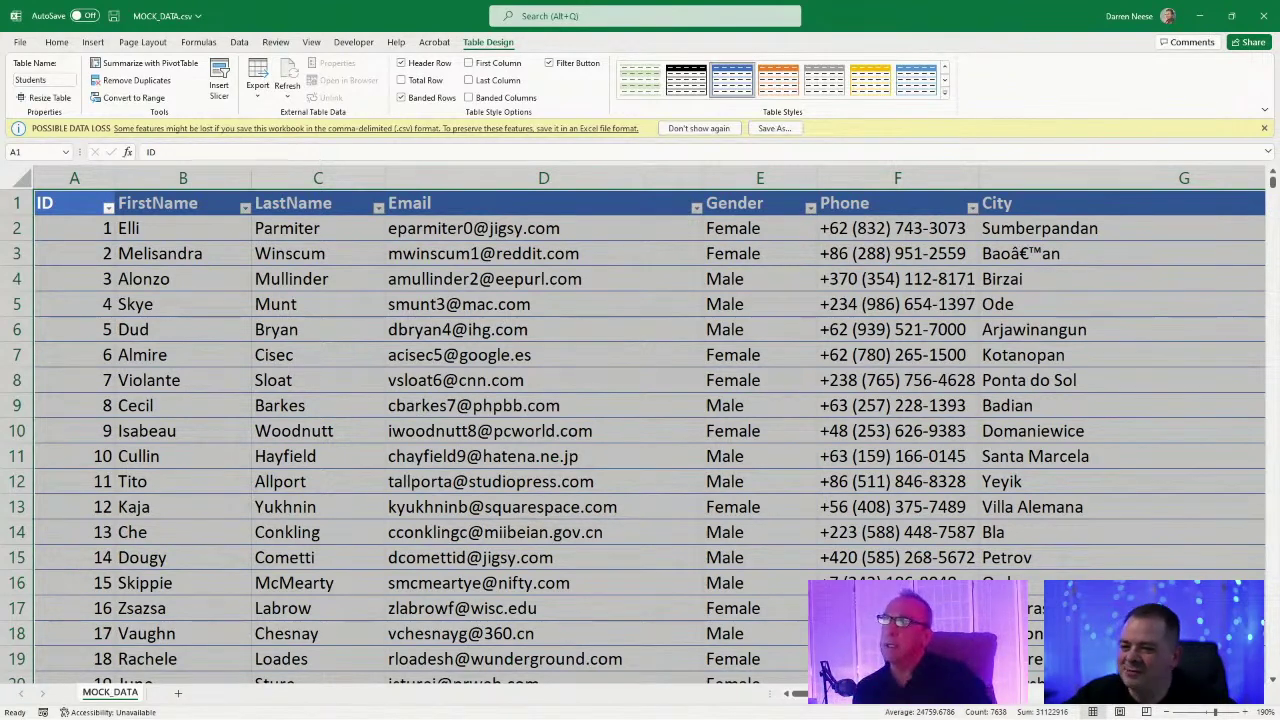
pyautogui.click(775, 128)
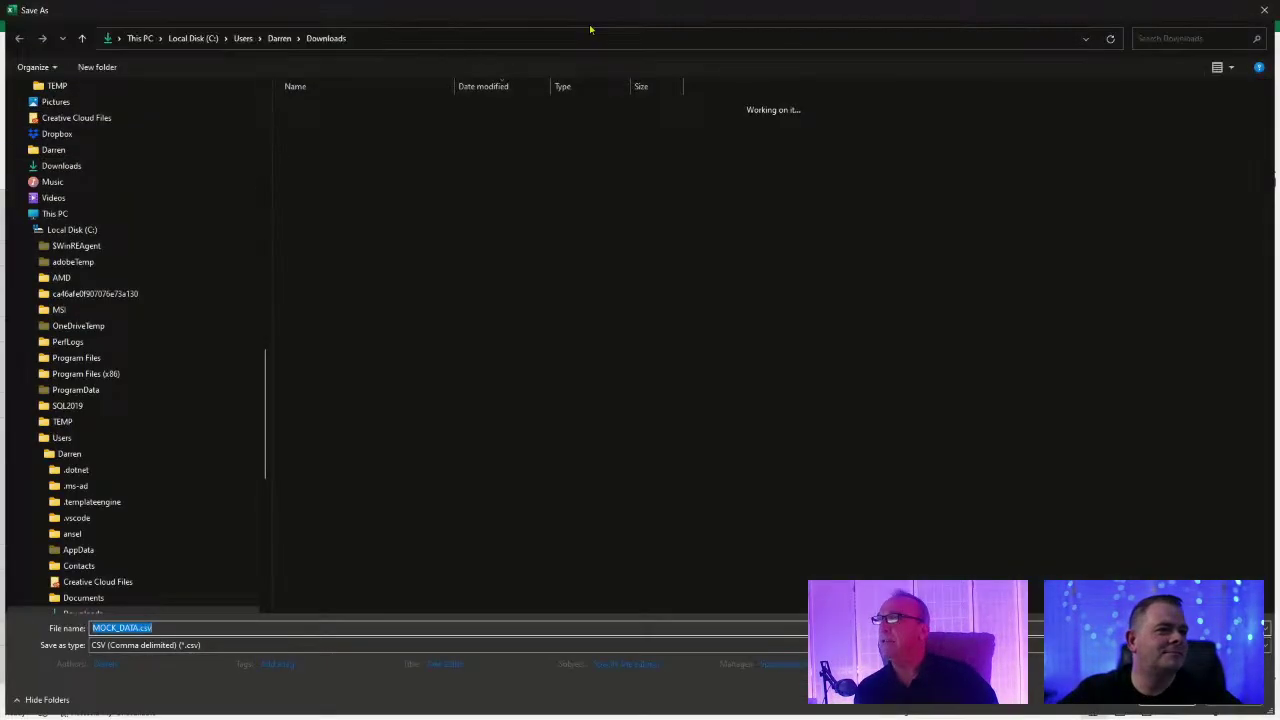
pyautogui.moveTo(598, 18); pyautogui.dragTo(0, 18)
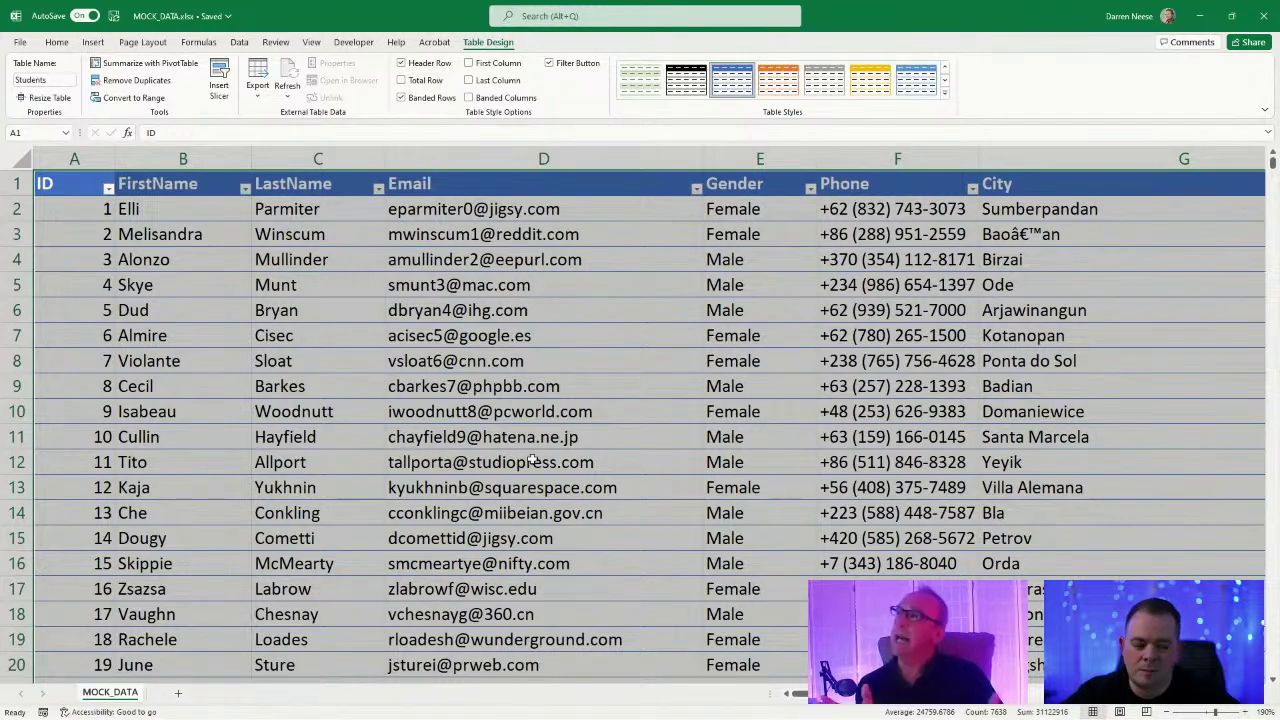
# Narrow the City column of the Students table and deselect the table range.
pyautogui.keyDown('ctrl'); pyautogui.scroll(-2, 577, 440); pyautogui.keyUp('ctrl')
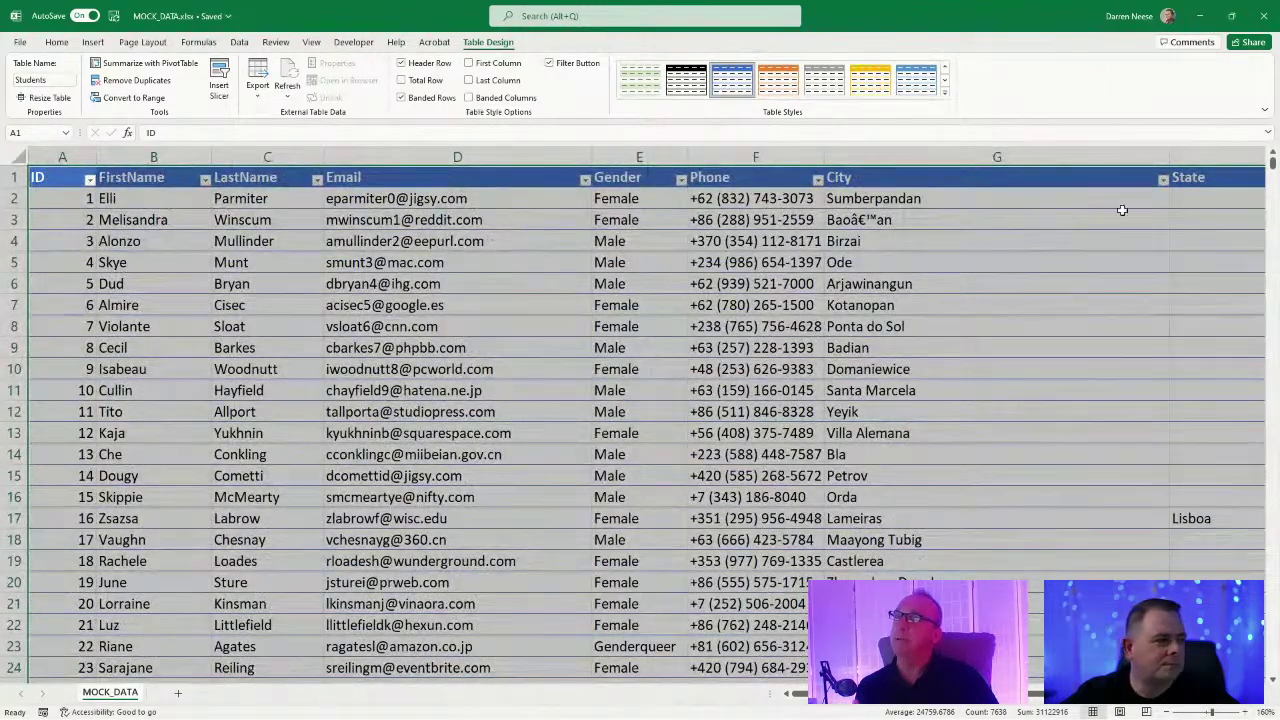
pyautogui.moveTo(1166, 155); pyautogui.dragTo(977, 167)
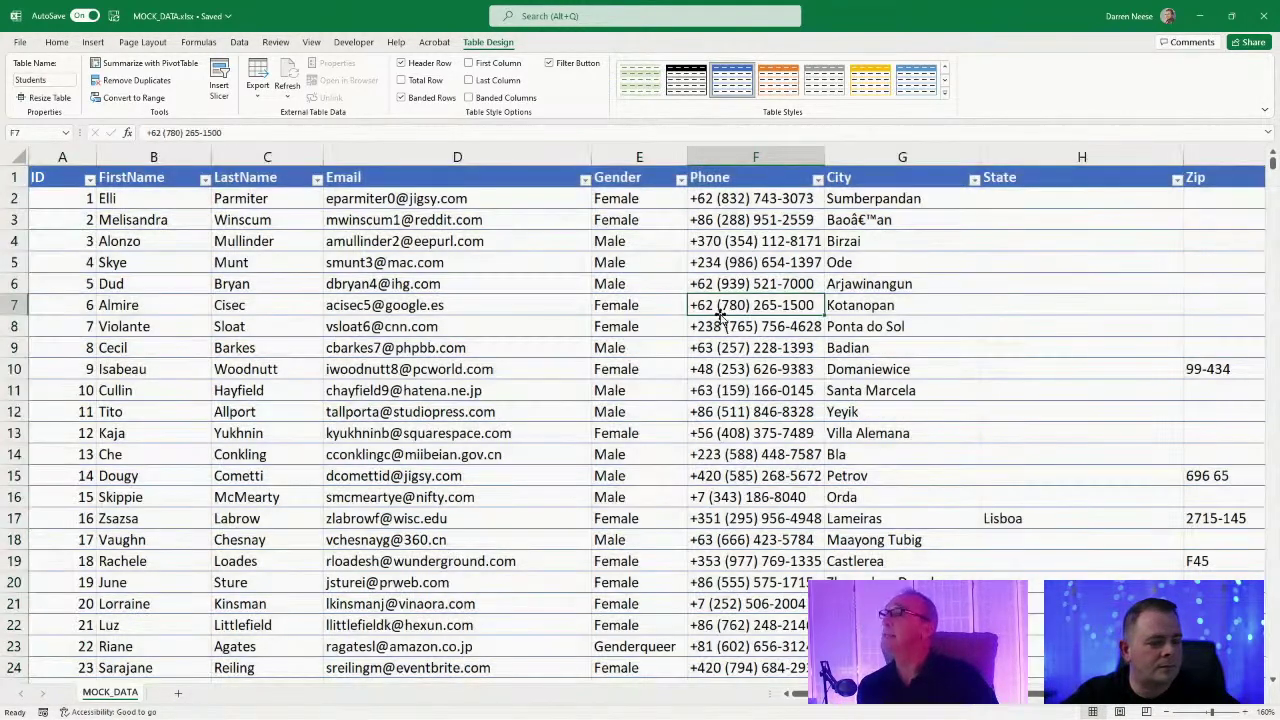
pyautogui.click(720, 312)
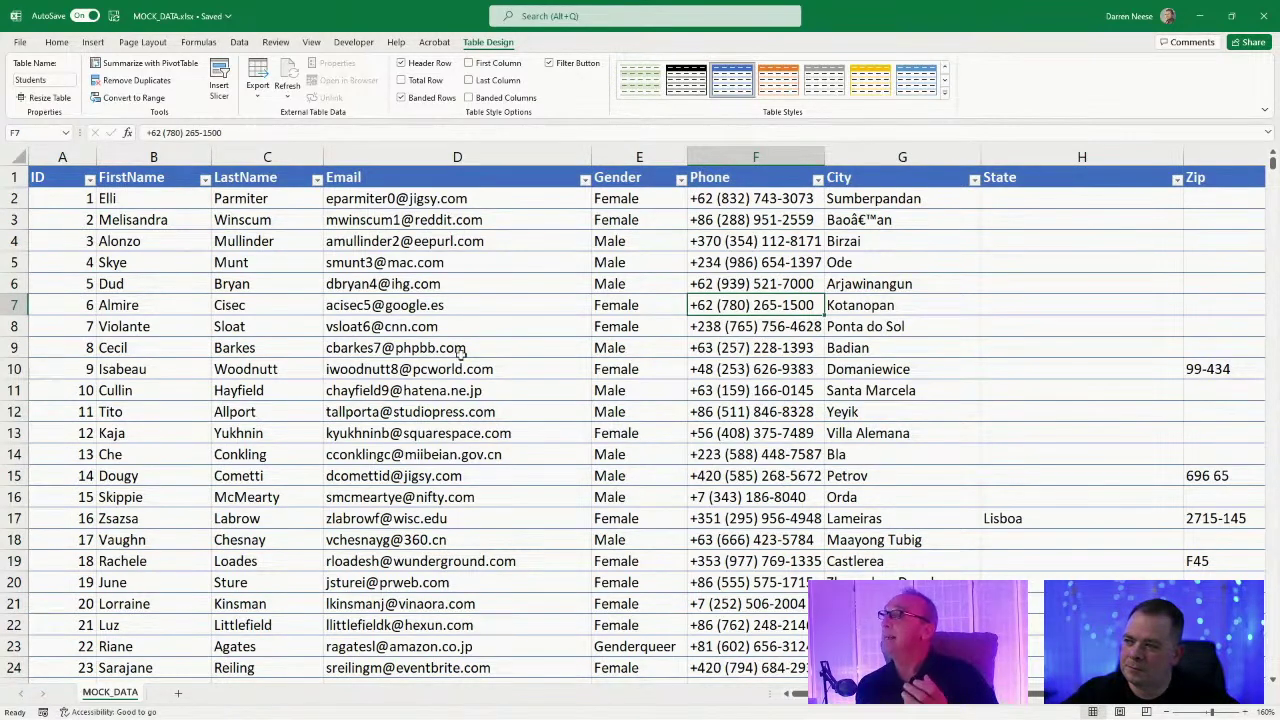
pyautogui.scroll(-1, 466, 362)
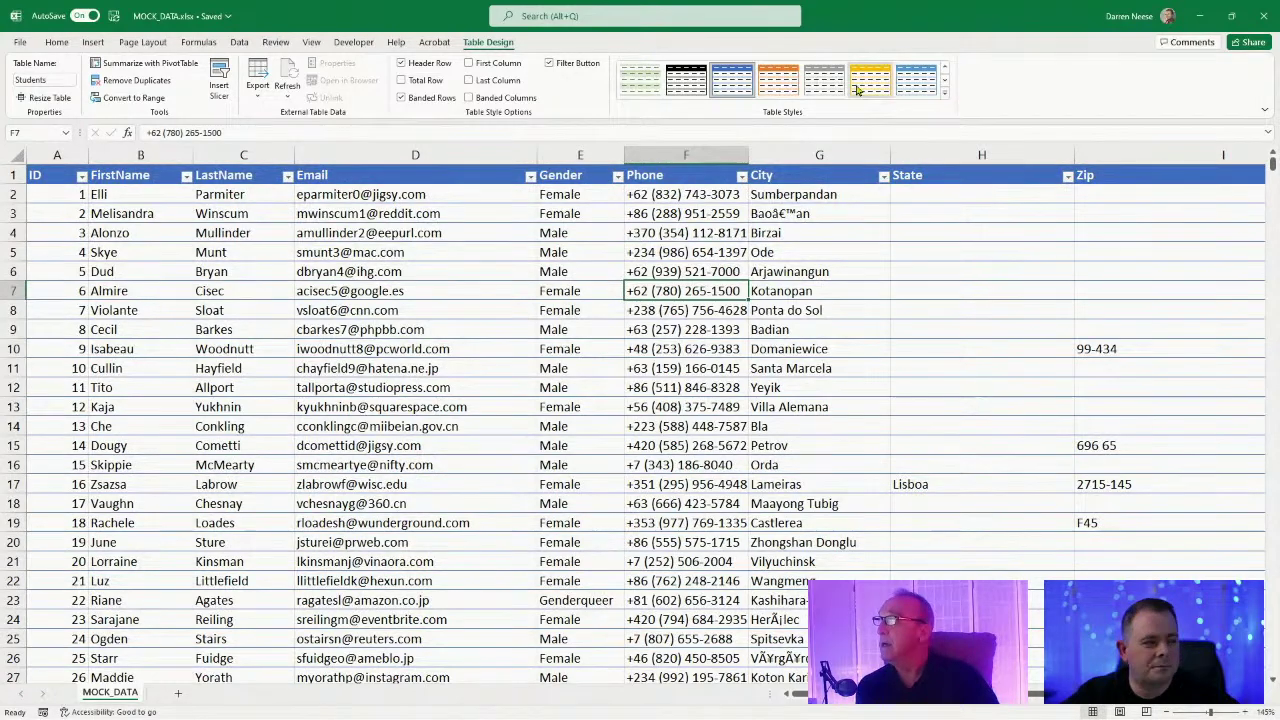
pyautogui.click(424, 329)
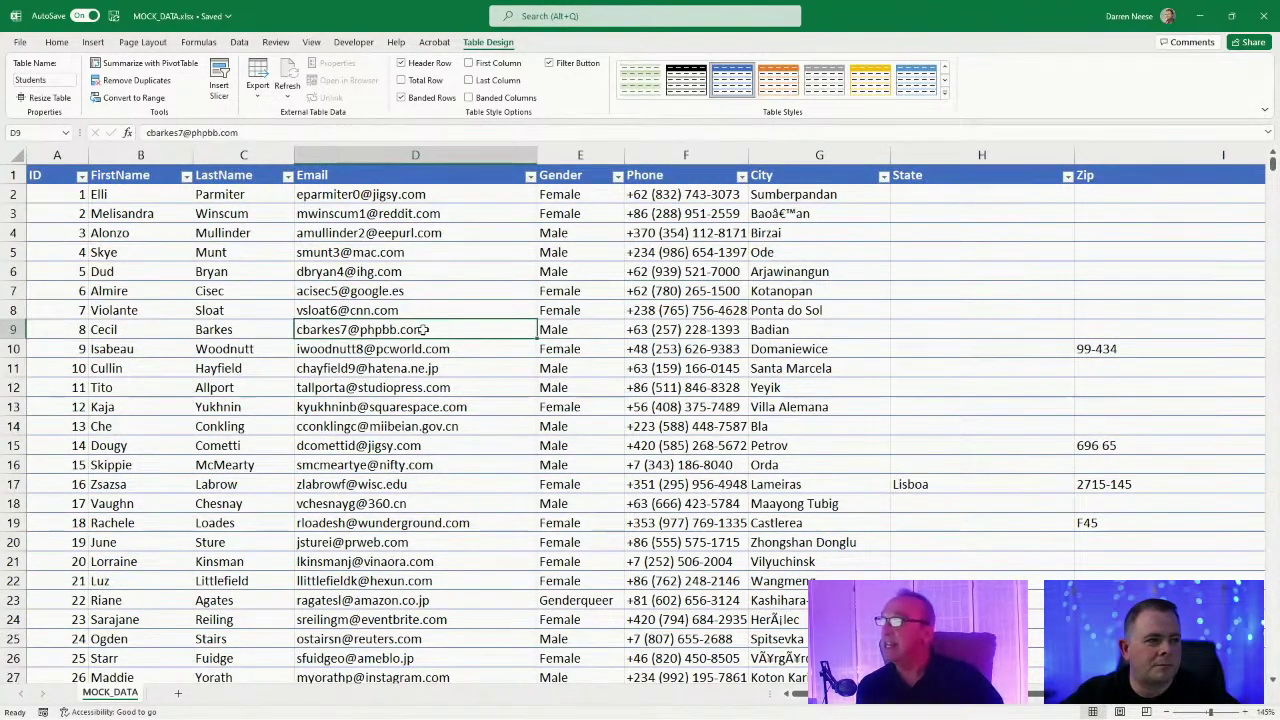
pyautogui.click(702, 488)
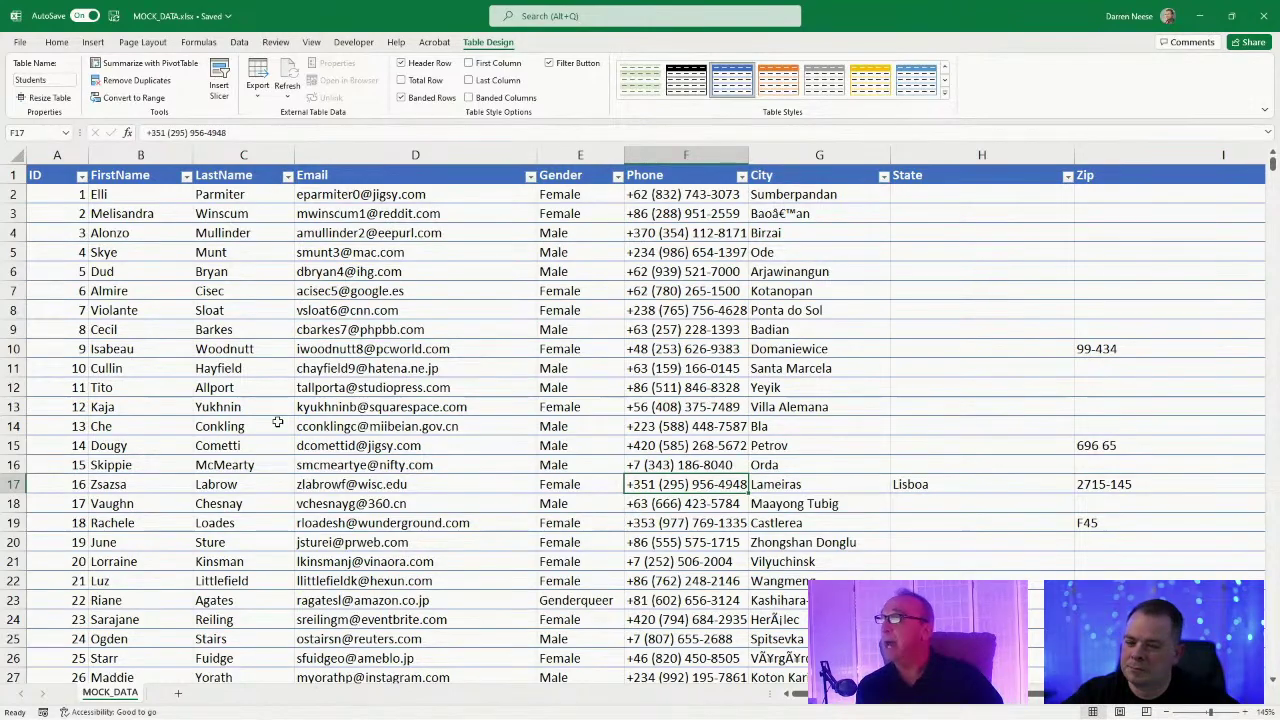
# Move the desktop Excel window away and switch to Book.xlsx in the browser to examine its contact list and sheet.
pyautogui.moveTo(1001, 23); pyautogui.dragTo(5, 5)
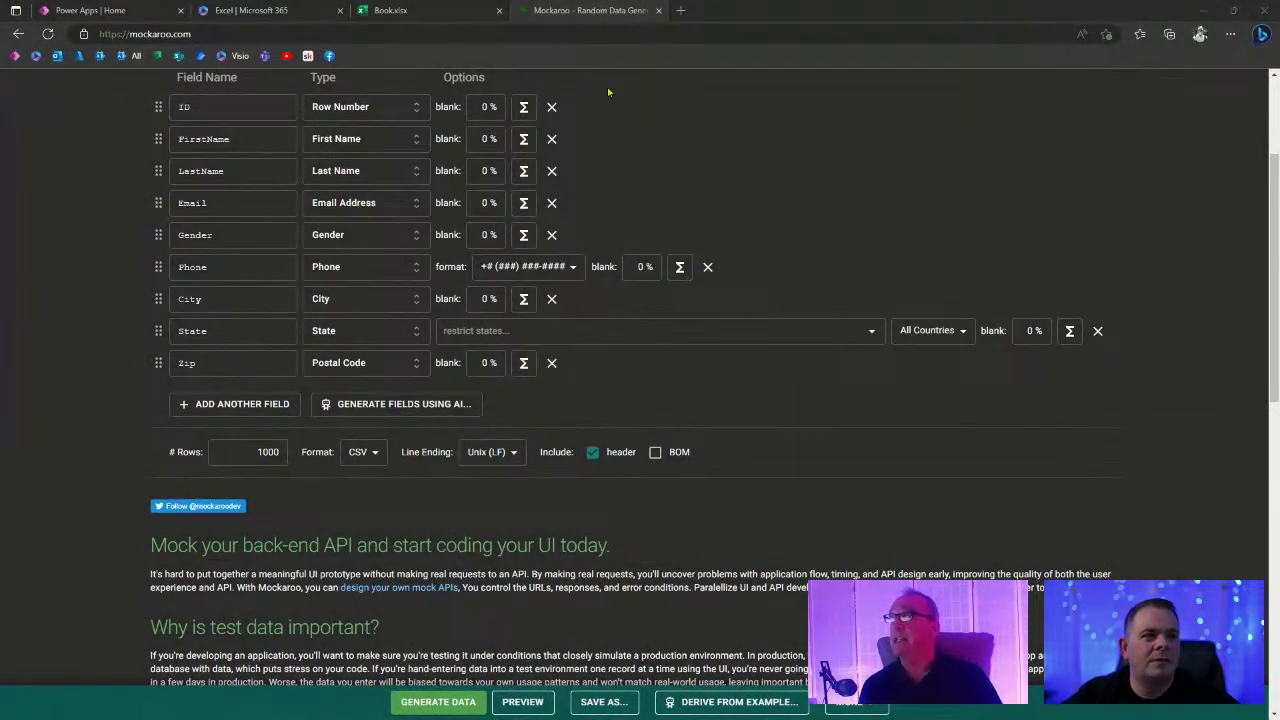
pyautogui.click(418, 14)
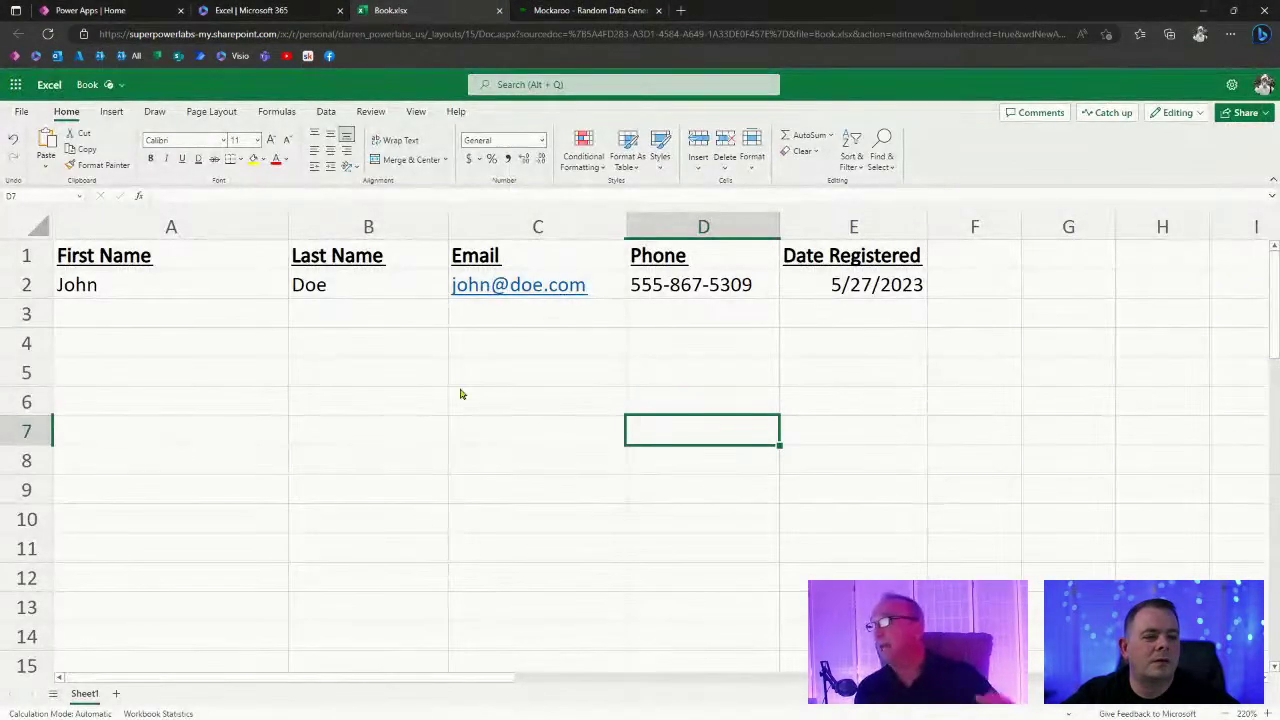
pyautogui.click(150, 429)
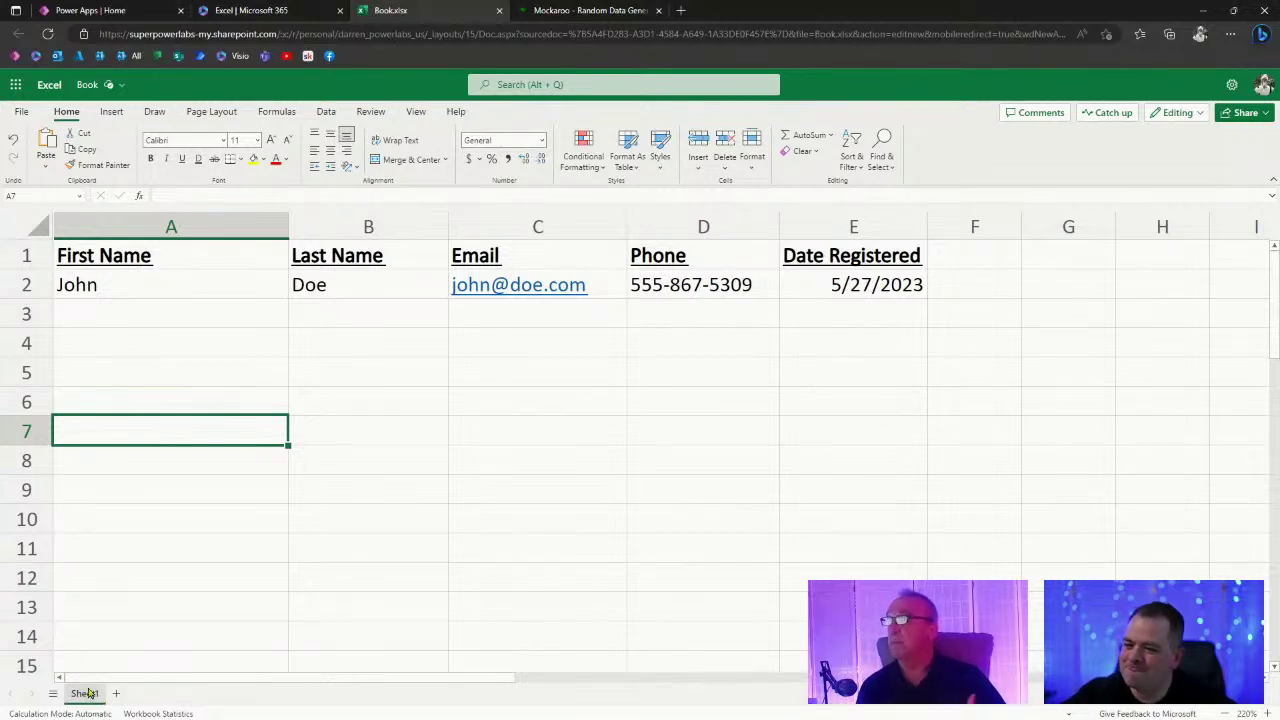
pyautogui.click(309, 540)
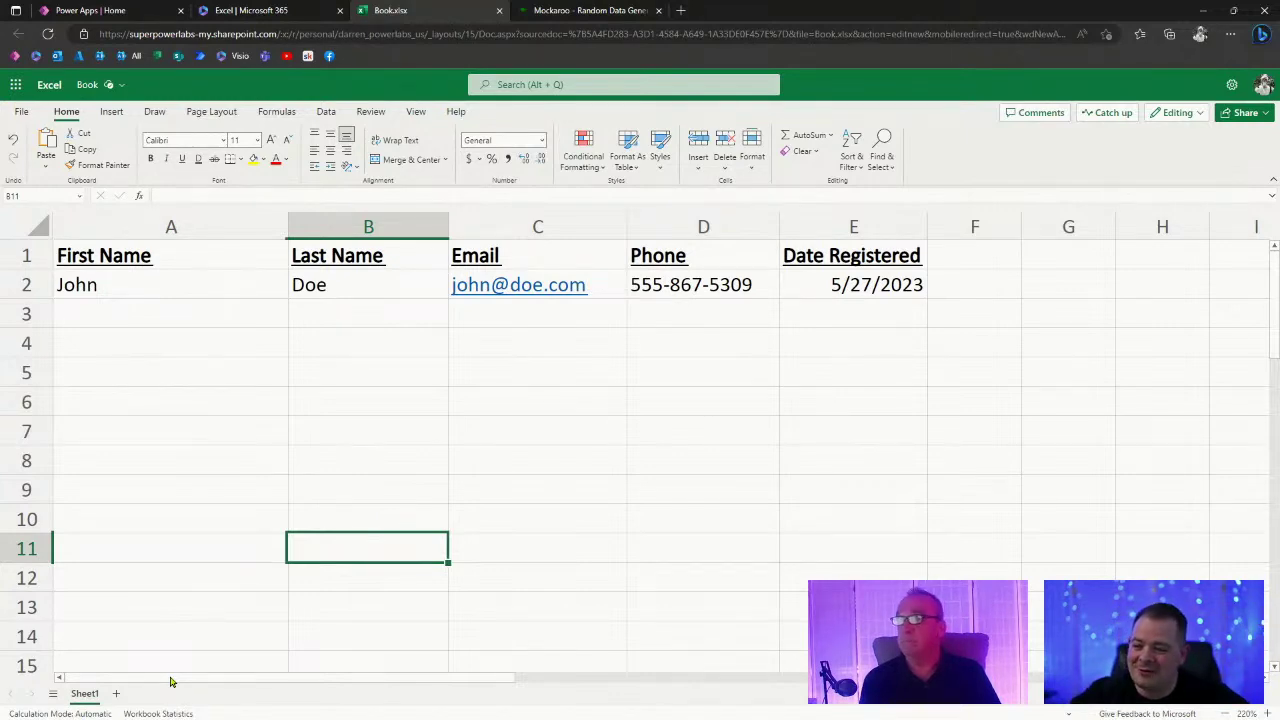
pyautogui.click(532, 400)
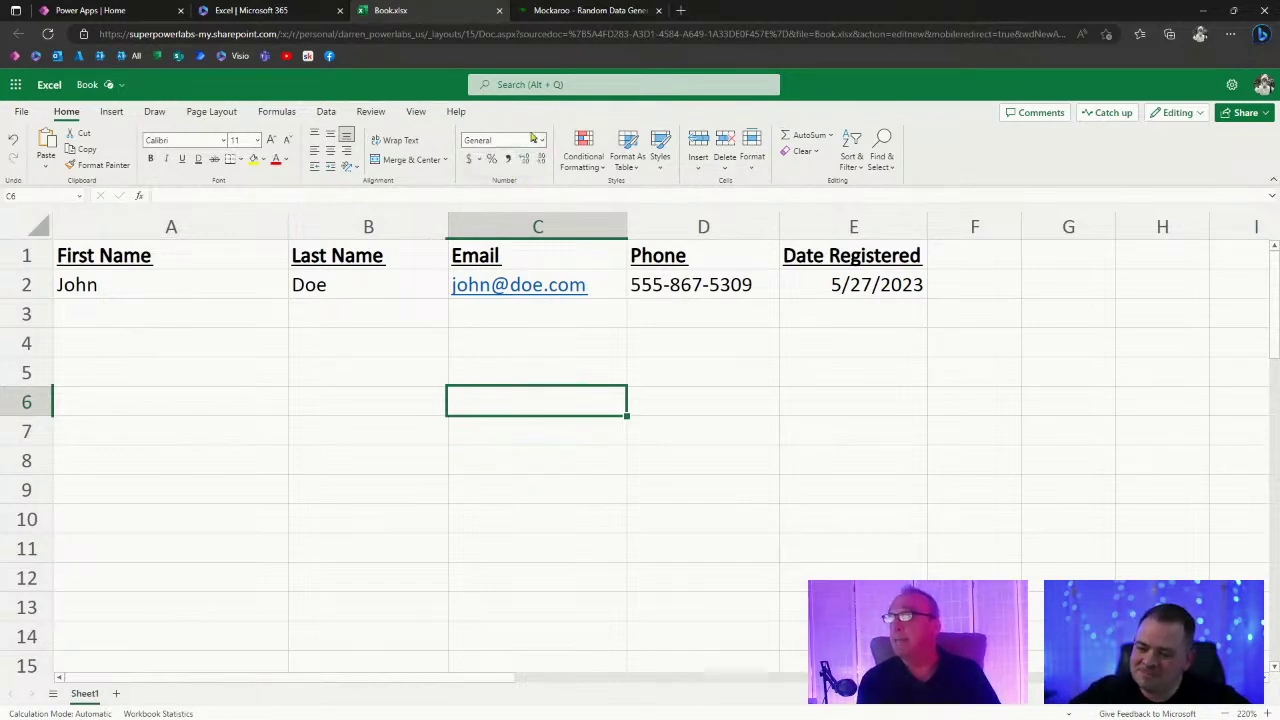
pyautogui.click(765, 441)
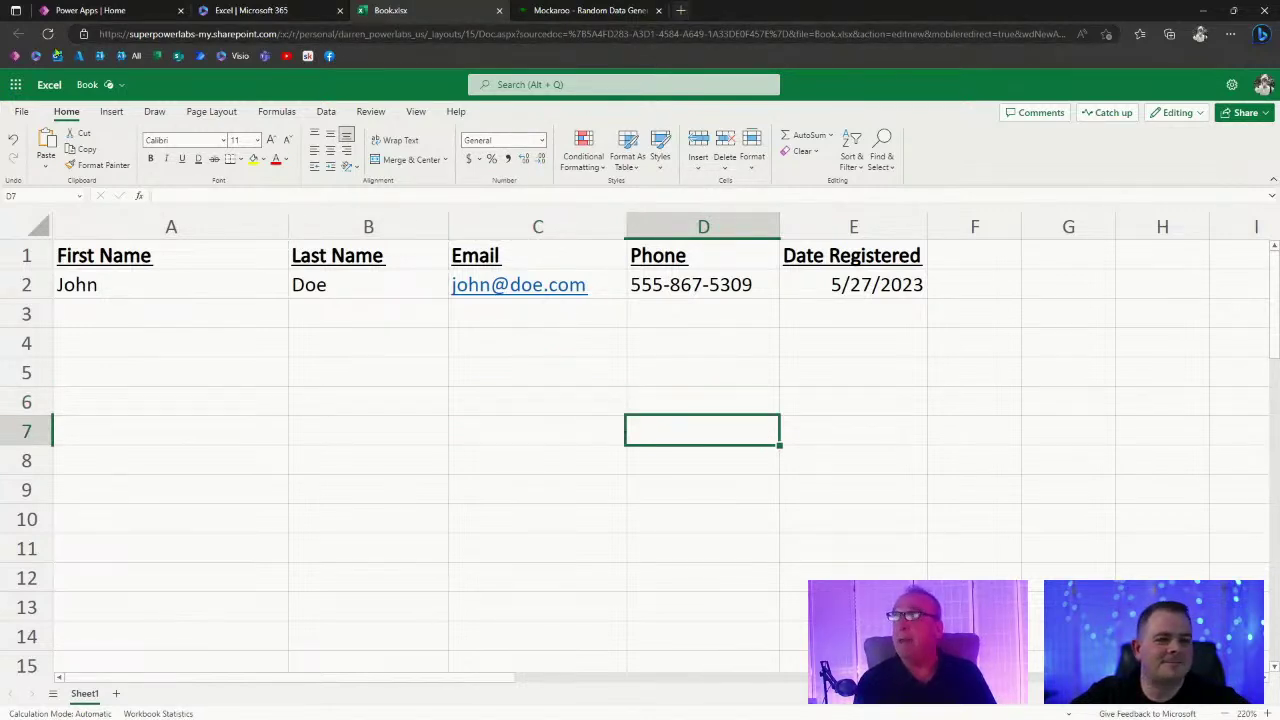
# Switch to the Power Apps home page and look over the blank app types without creating one.
pyautogui.click(73, 12)
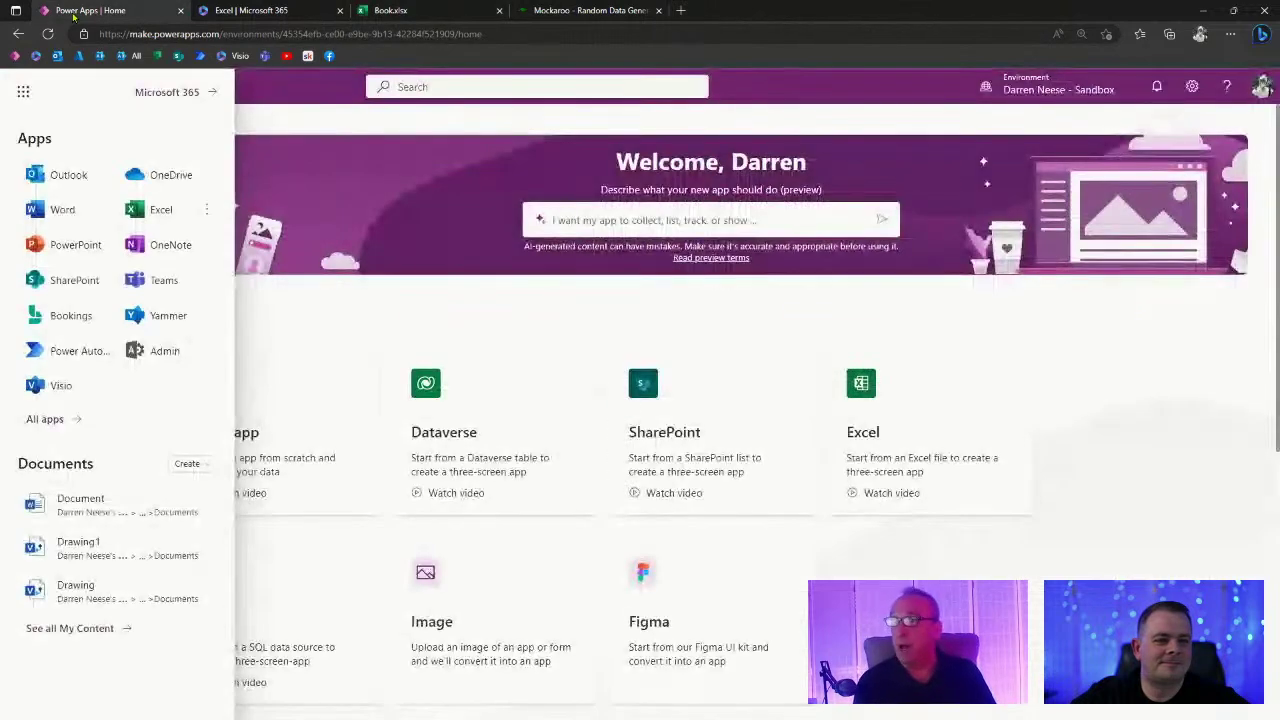
pyautogui.click(23, 91)
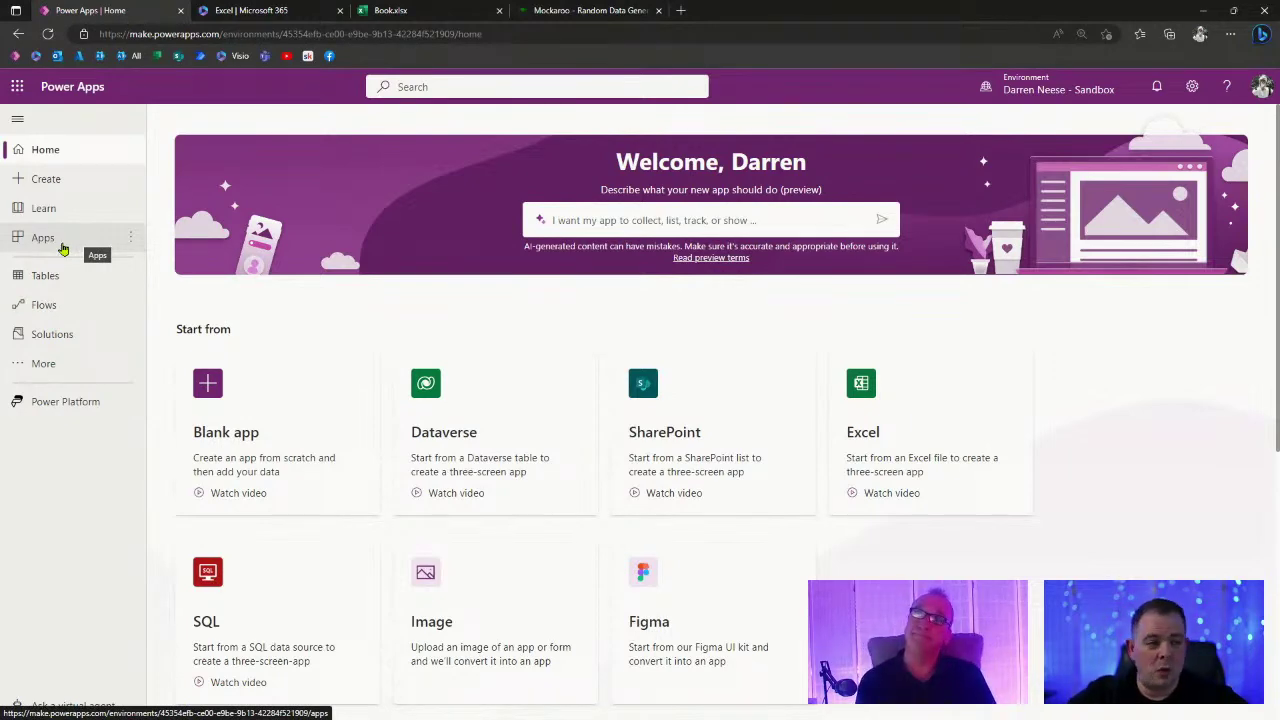
pyautogui.click(322, 383)
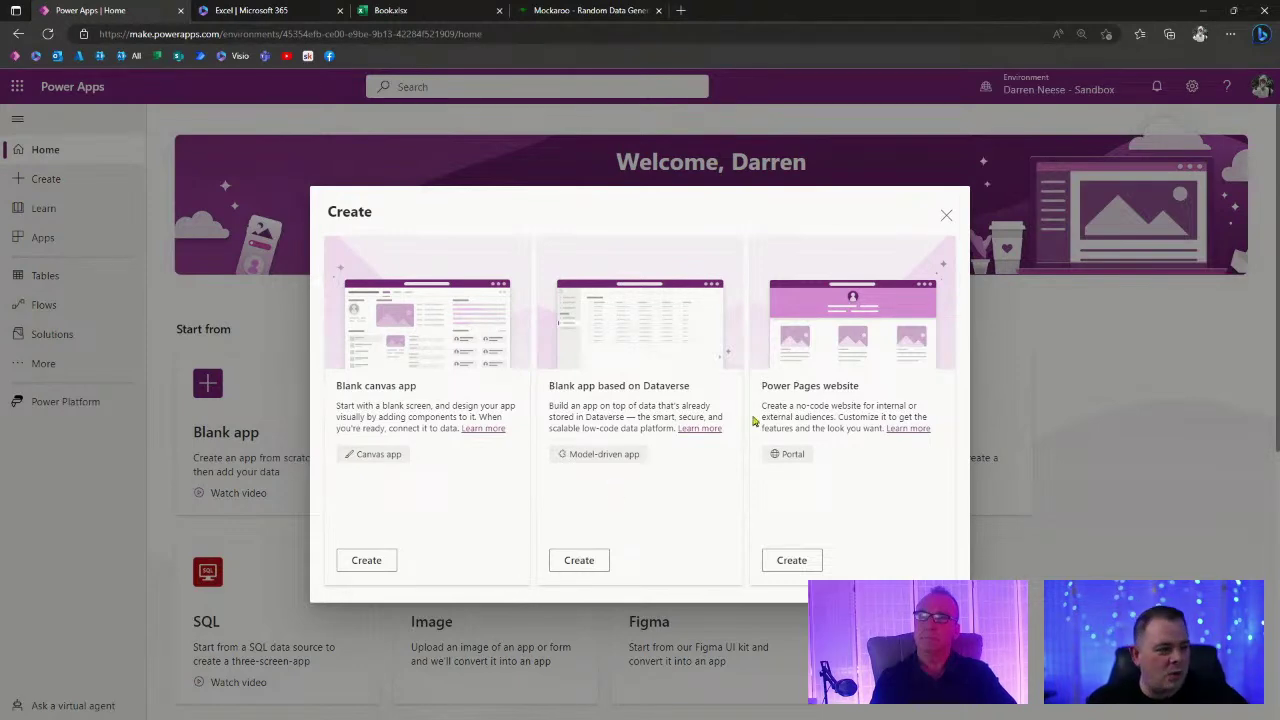
pyautogui.click(945, 217)
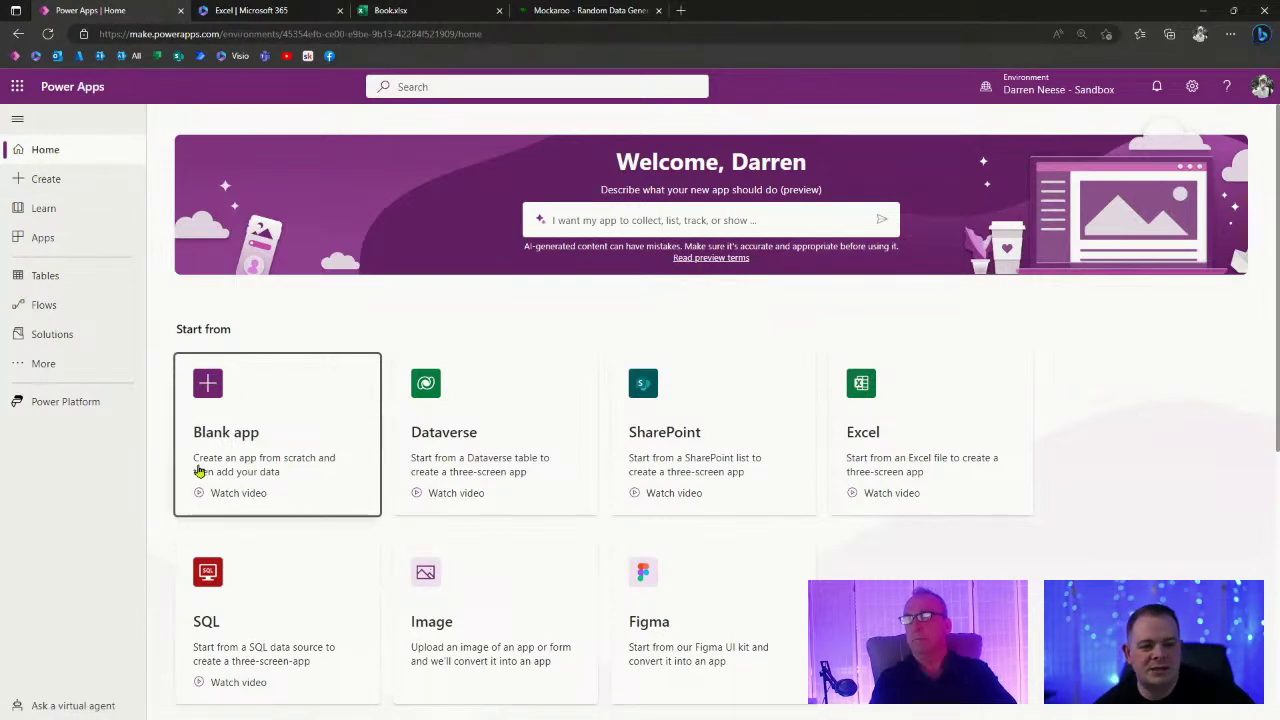
# Create a blank canvas app named Test Student Data in Tablet format.
pyautogui.click(264, 413)
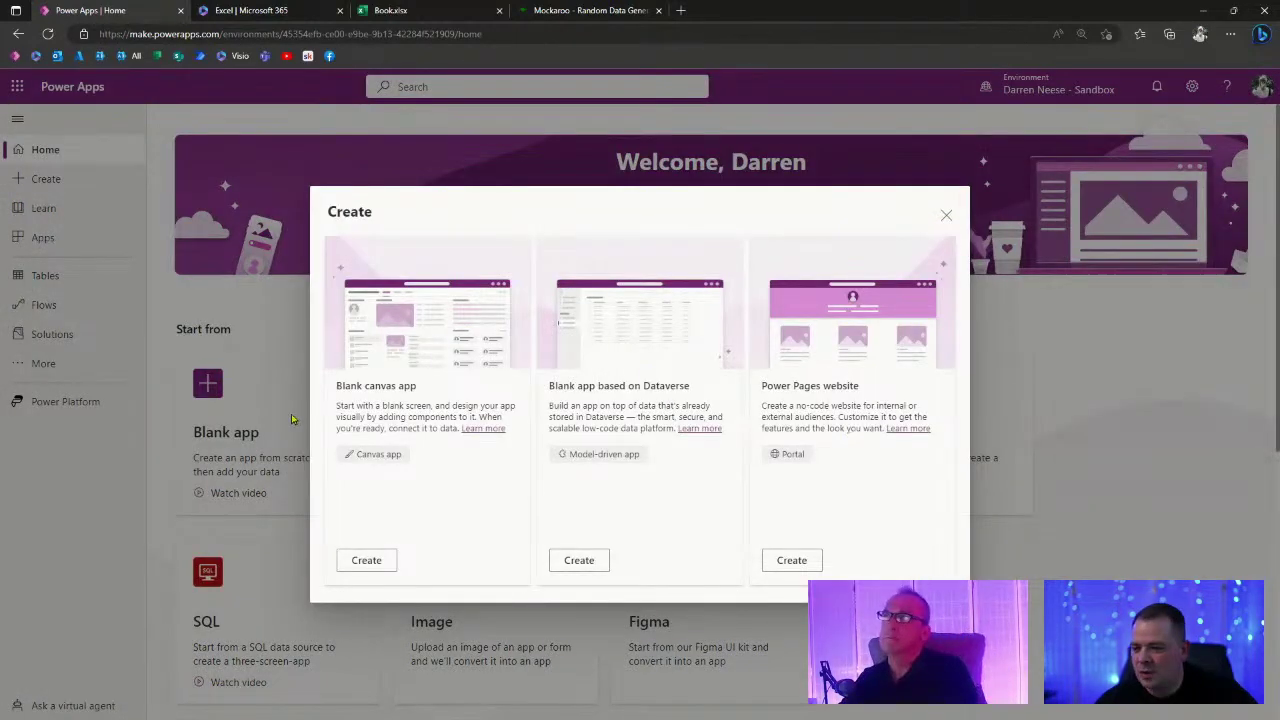
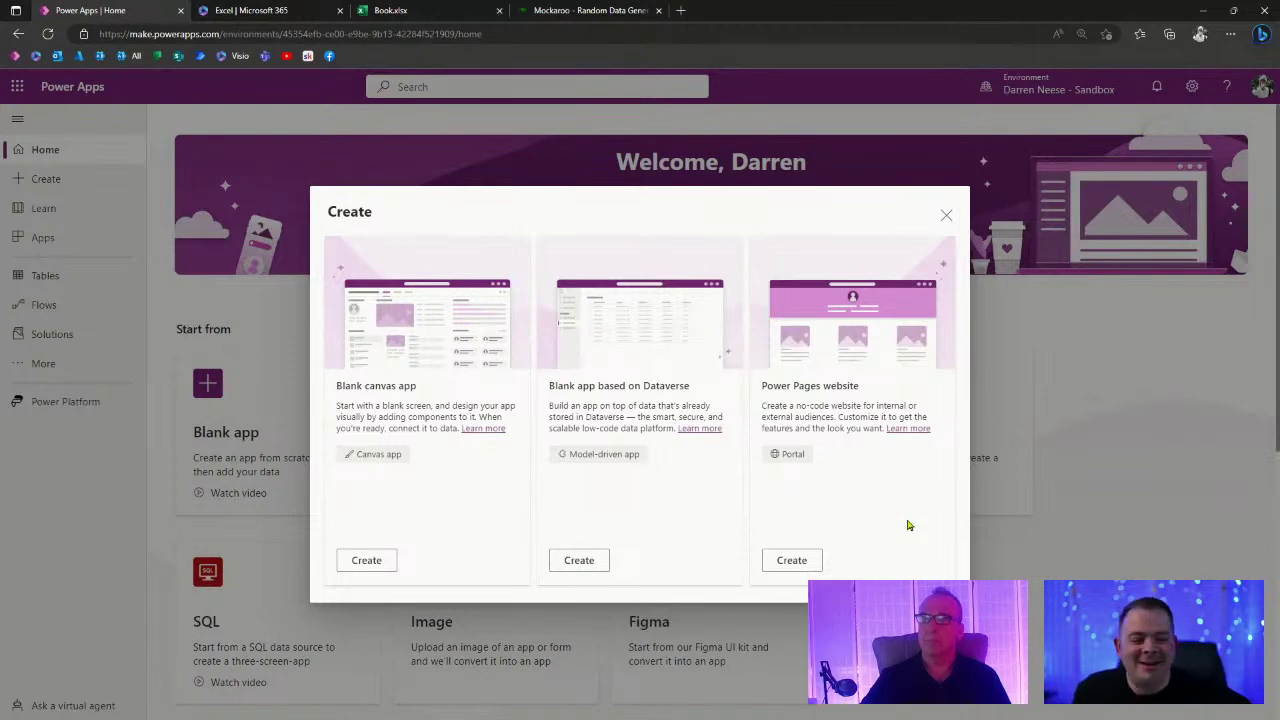
pyautogui.click(373, 561)
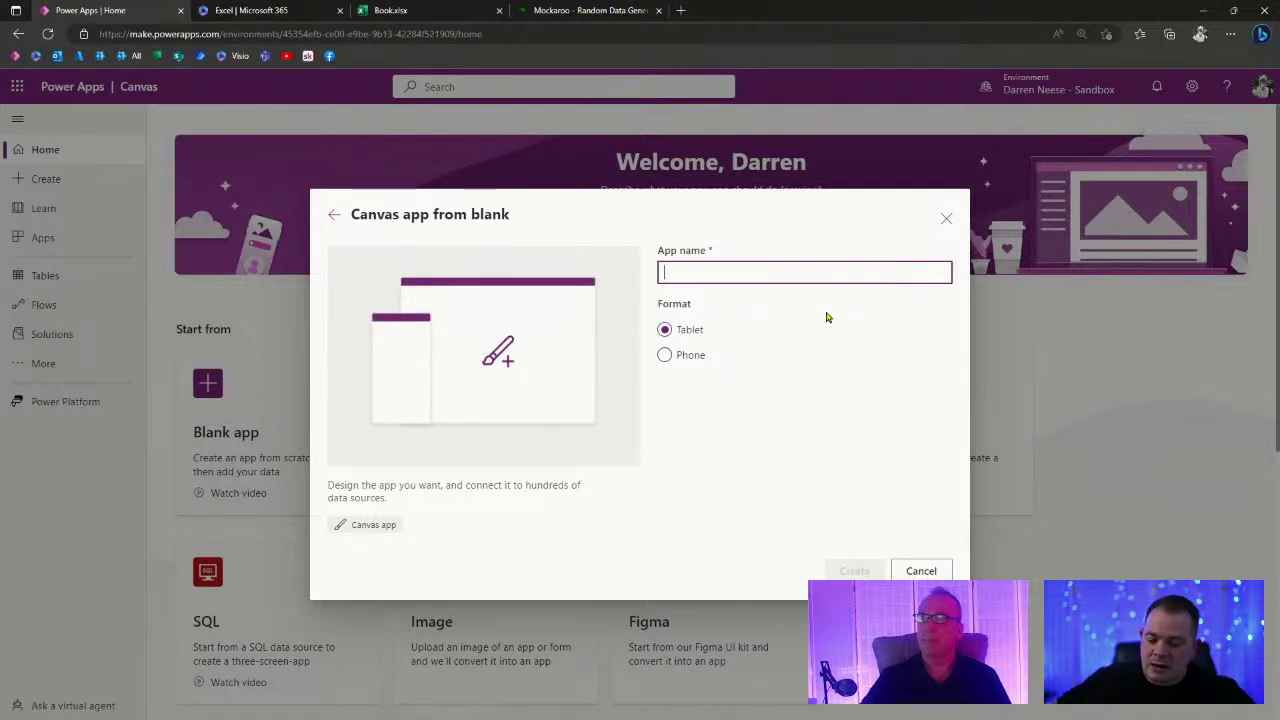
pyautogui.write('Test')
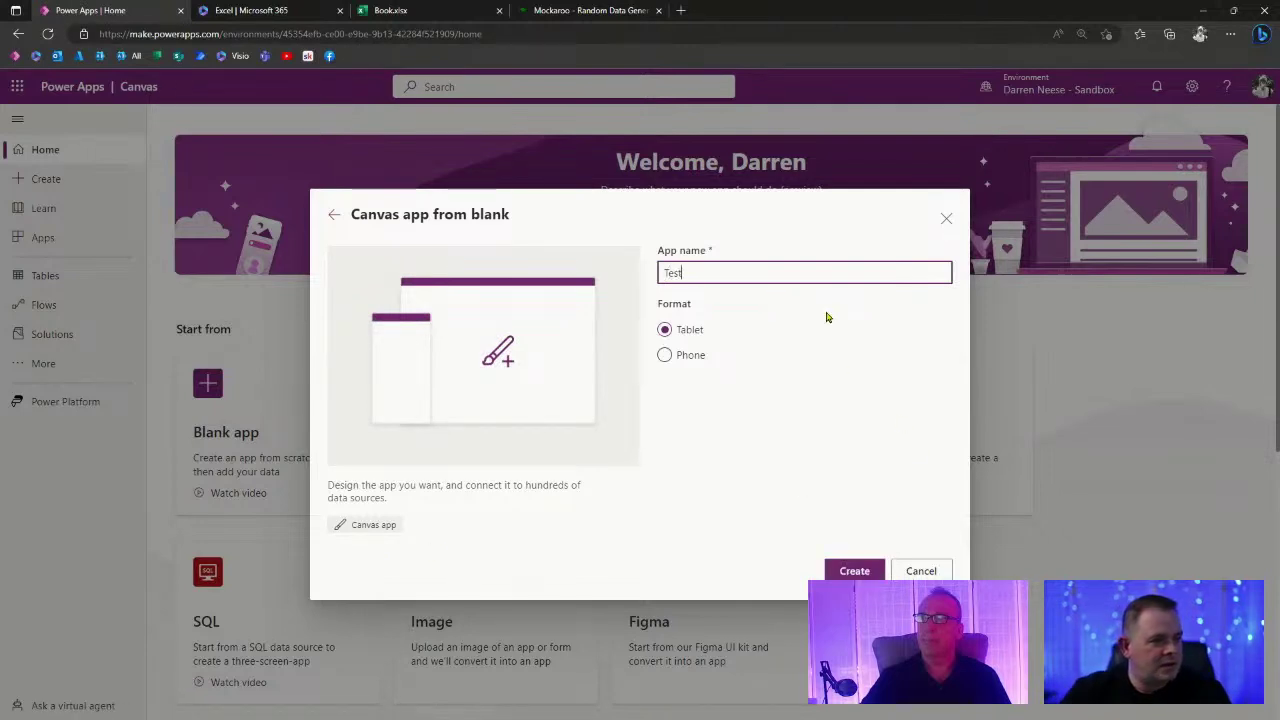
pyautogui.write(' Student Data')
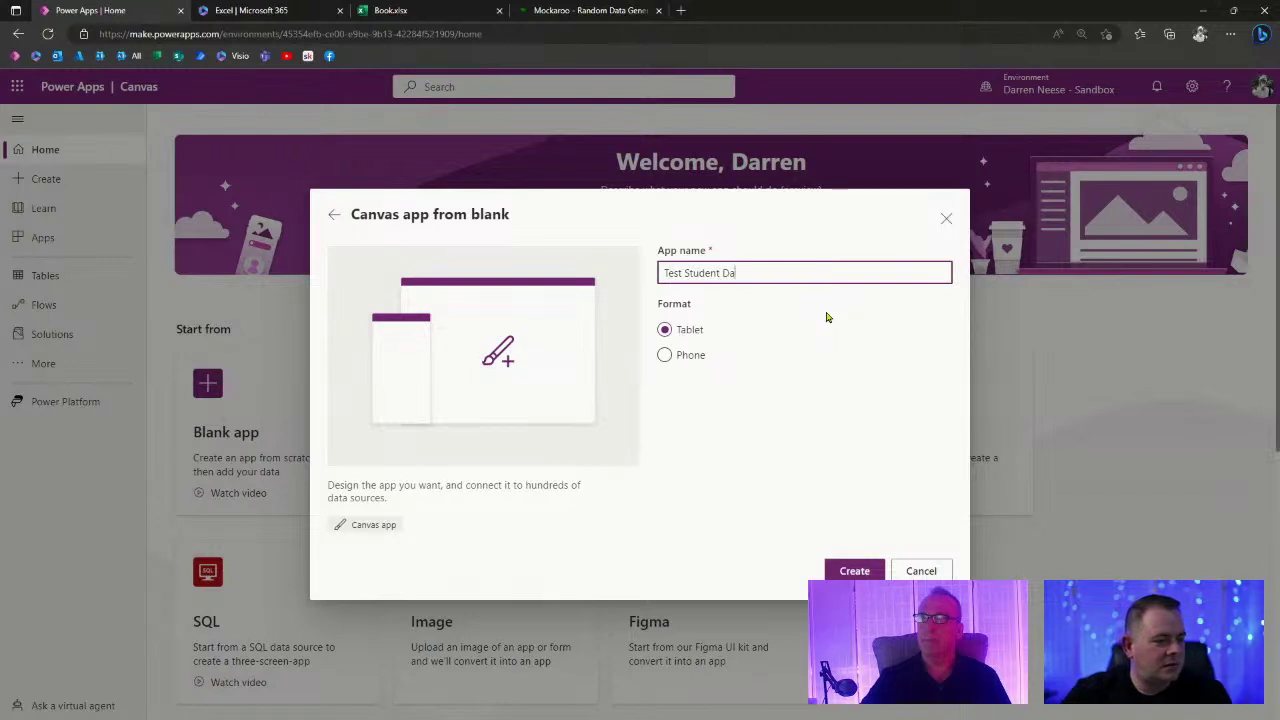
pyautogui.click(696, 358)
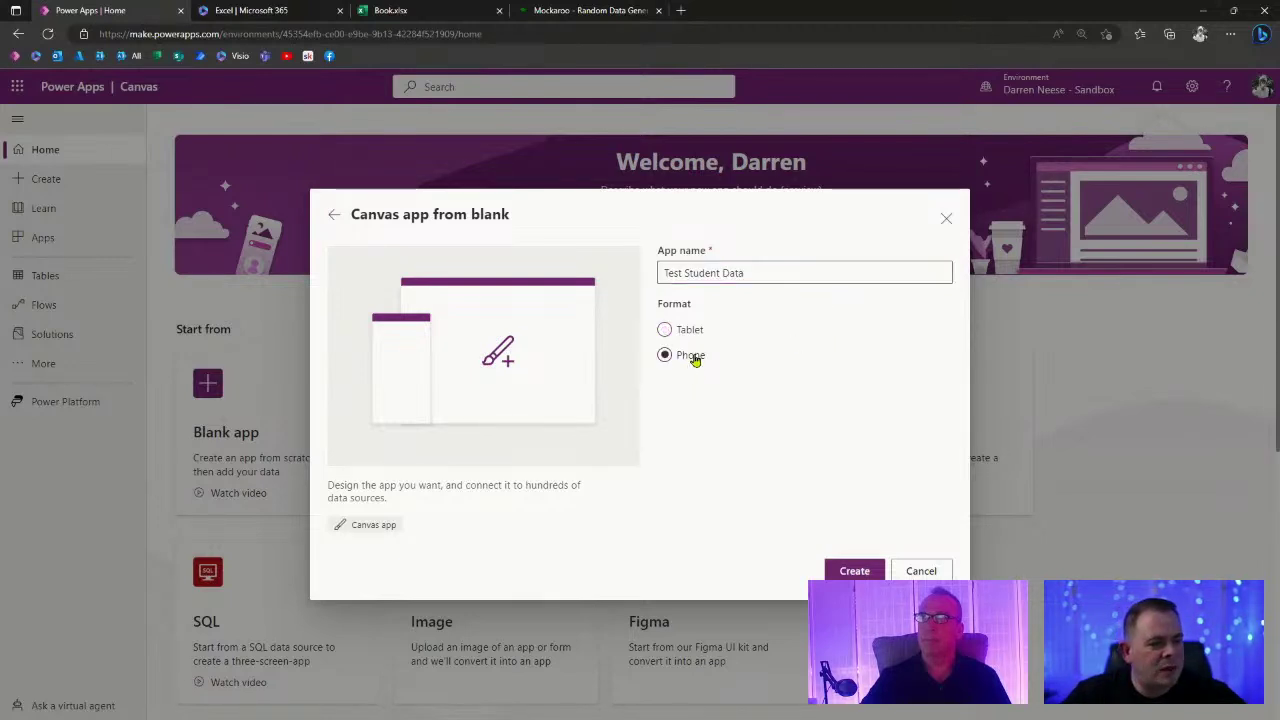
pyautogui.click(689, 331)
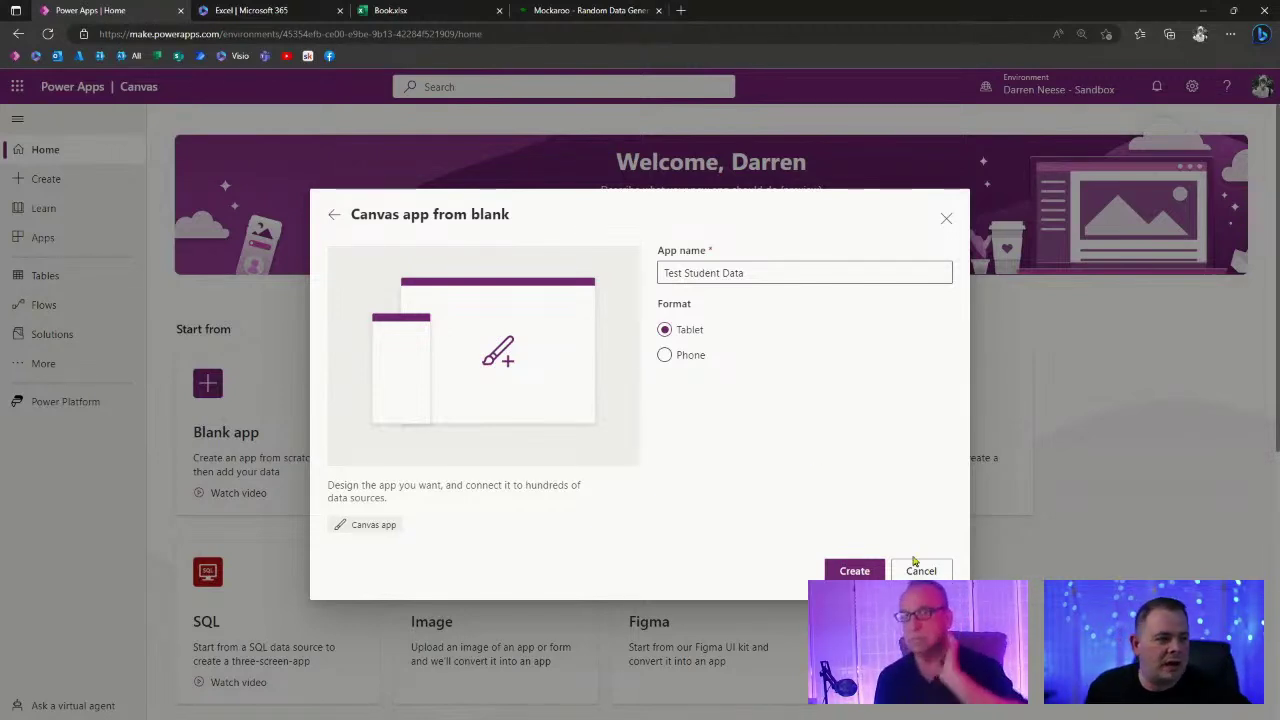
pyautogui.click(845, 572)
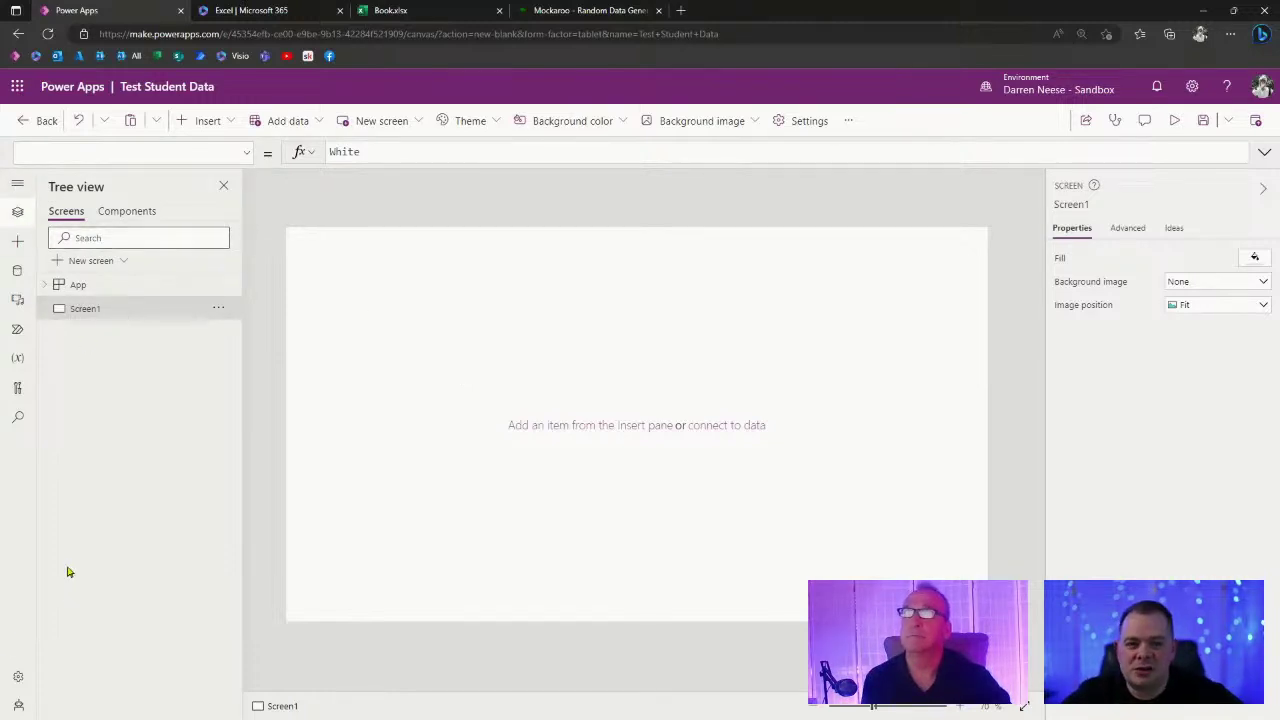
# Look over the app launcher and the labelled entries of the editor's navigation, leaving the navigation expanded.
pyautogui.click(17, 187)
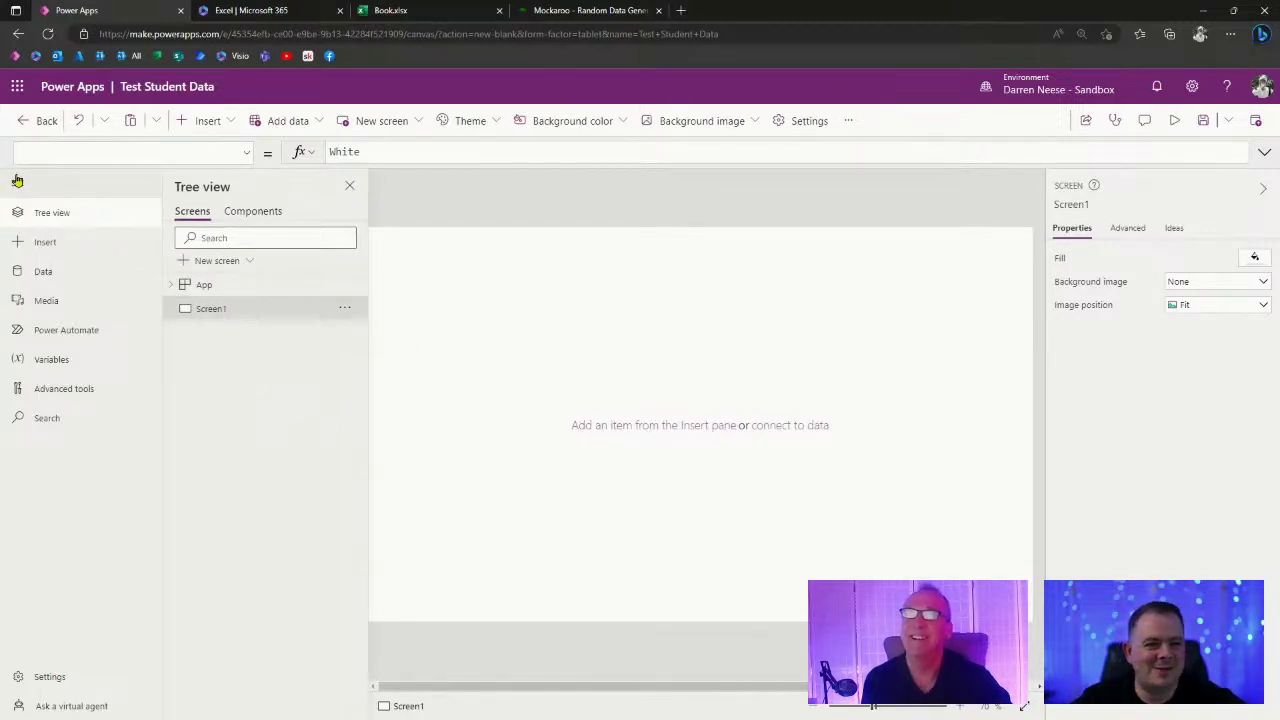
pyautogui.click(17, 87)
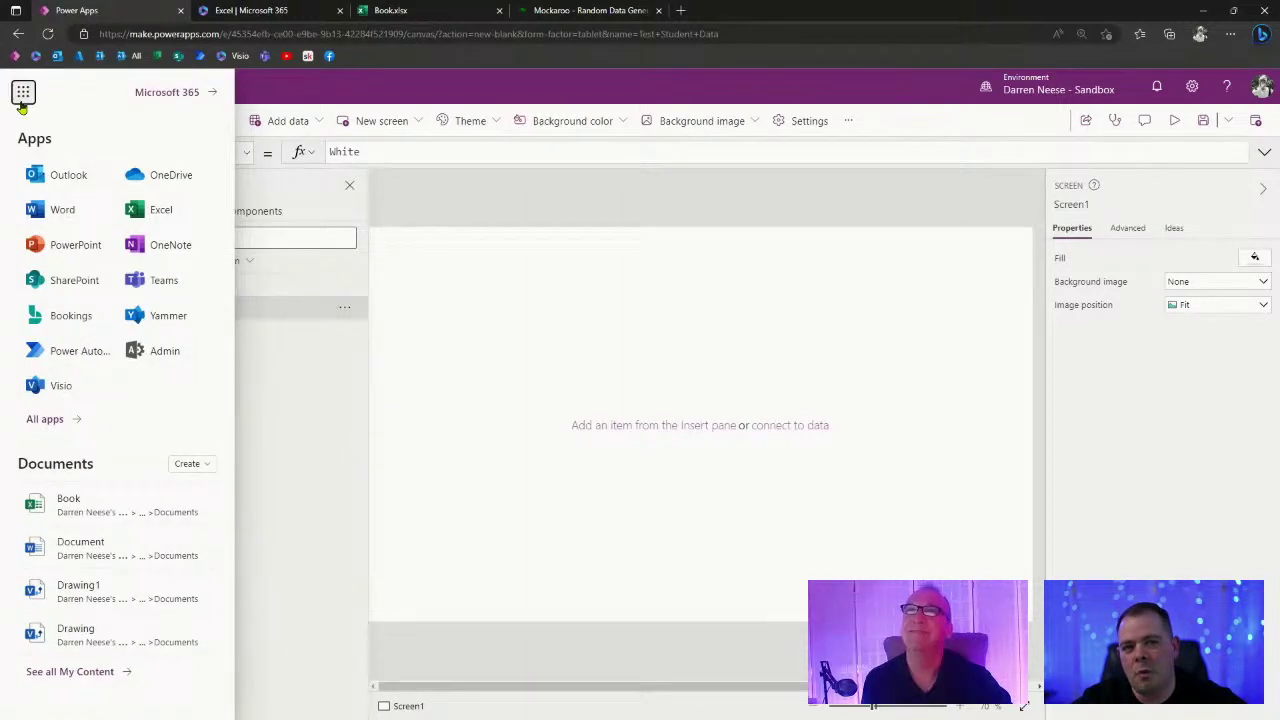
pyautogui.click(18, 88)
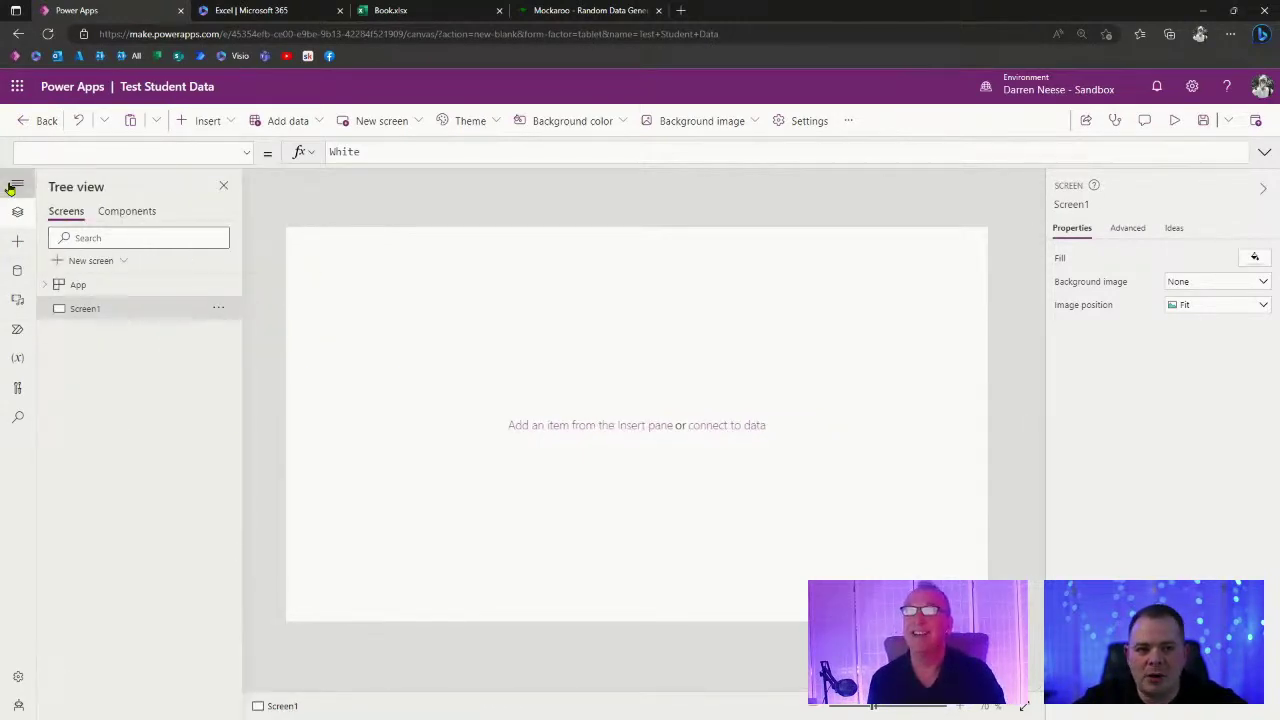
pyautogui.click(15, 186)
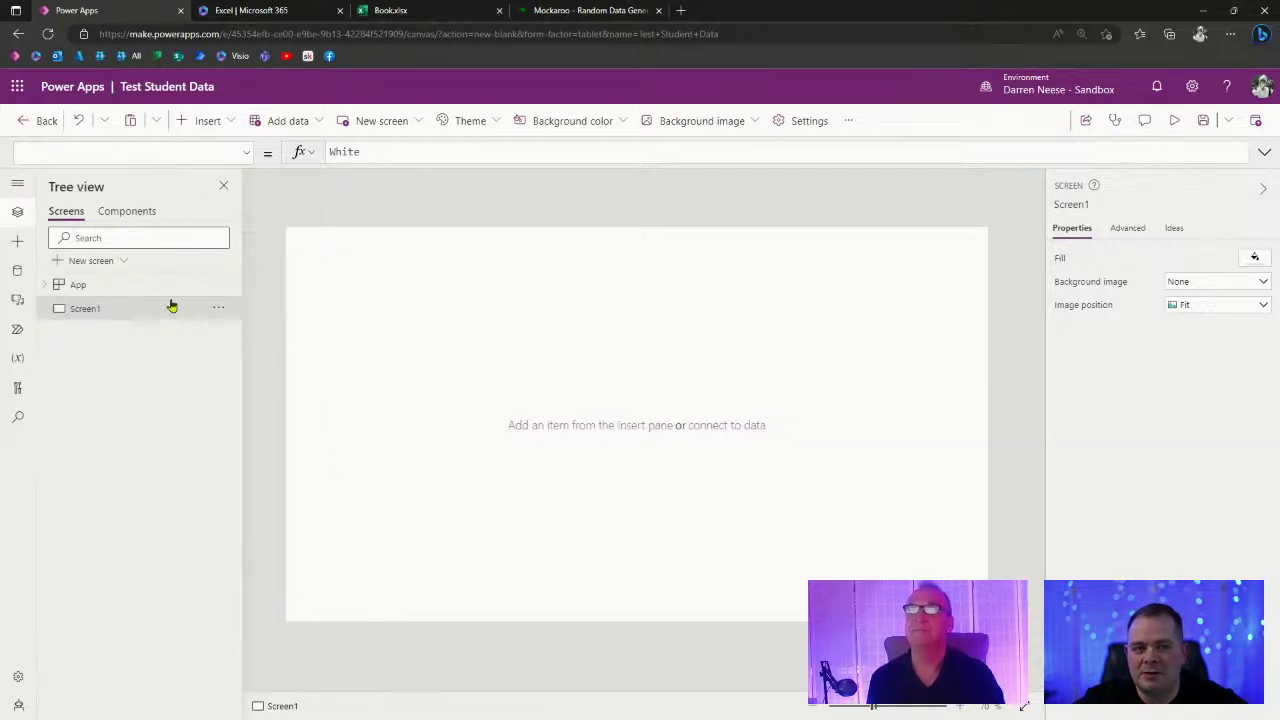
pyautogui.click(16, 185)
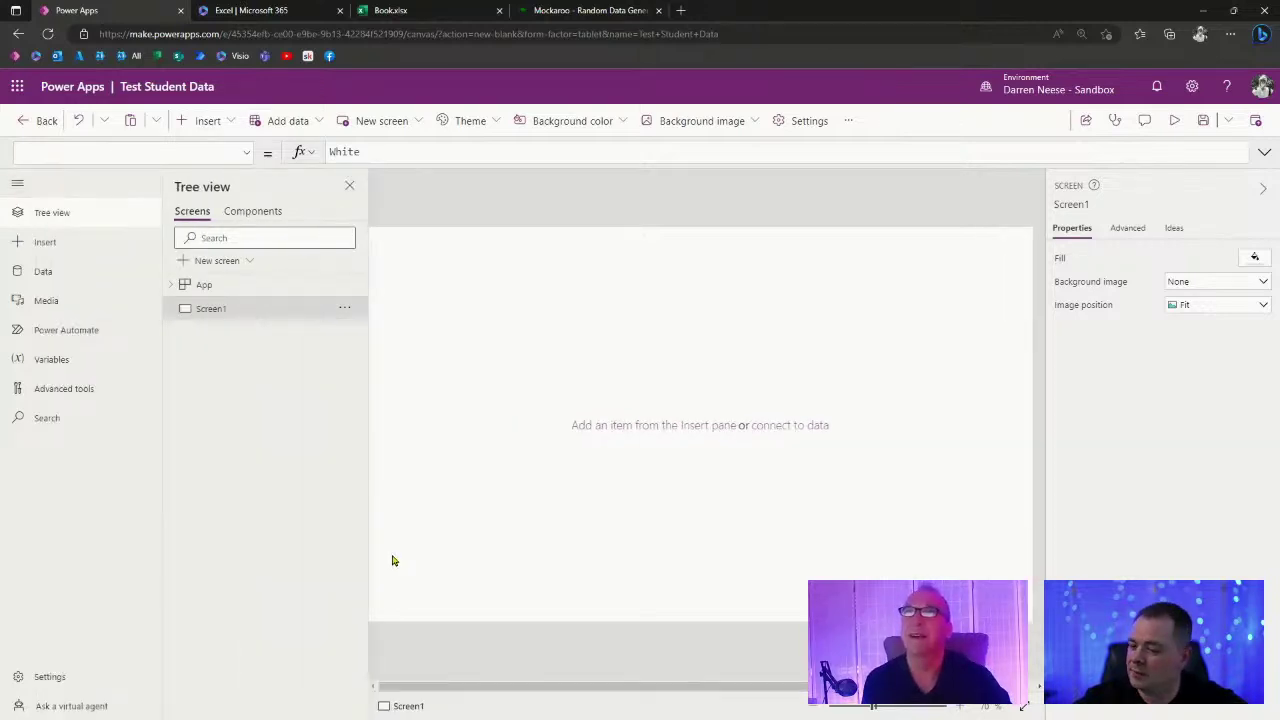
pyautogui.click(18, 187)
pyautogui.click(18, 186)
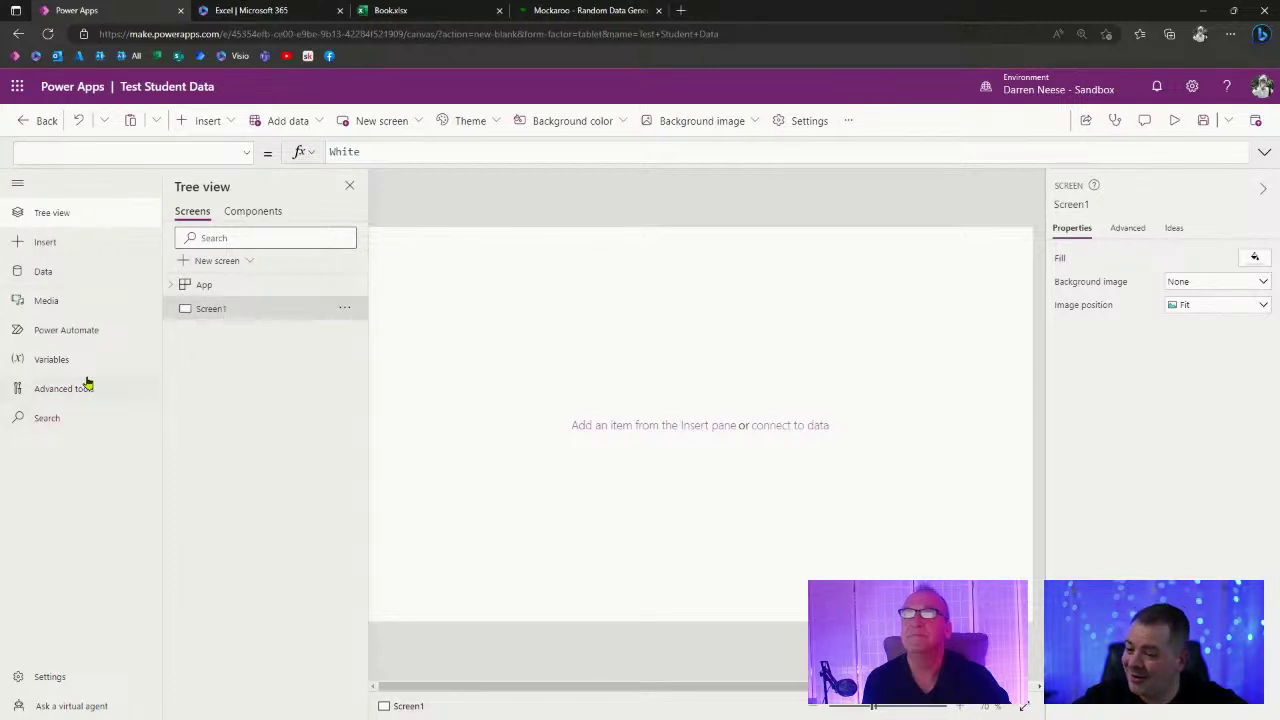
pyautogui.click(18, 185)
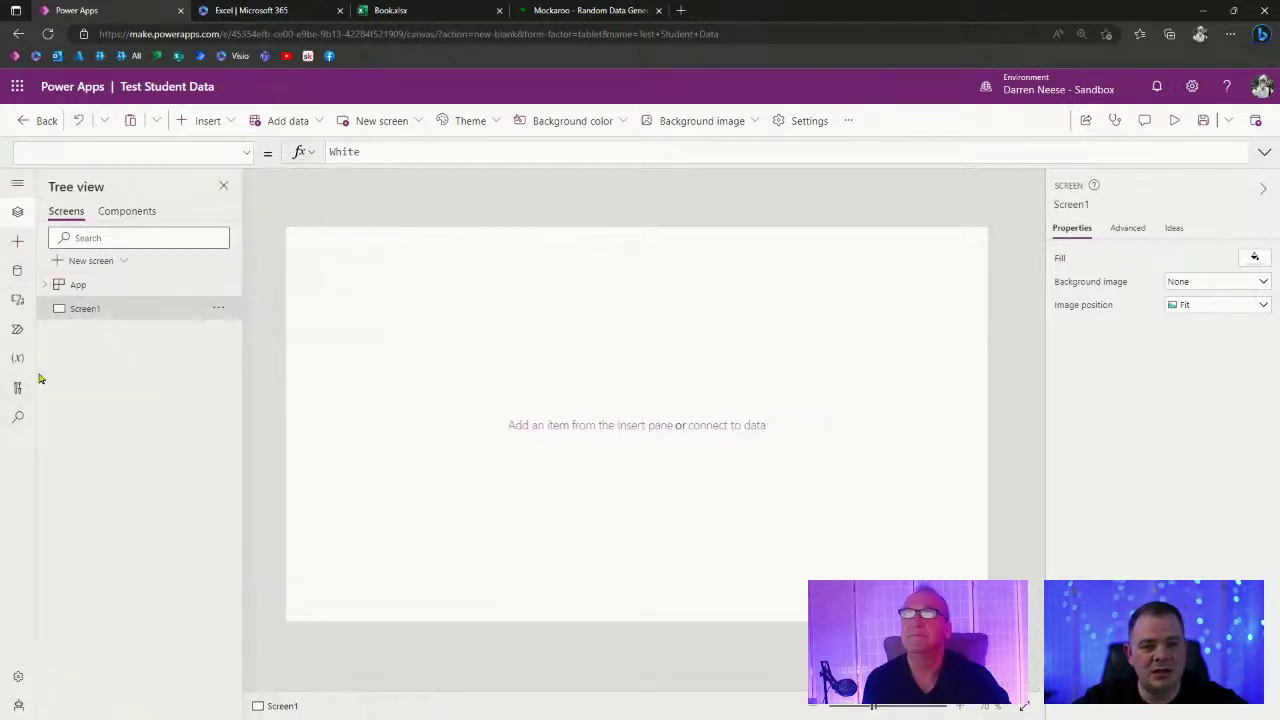
pyautogui.click(18, 187)
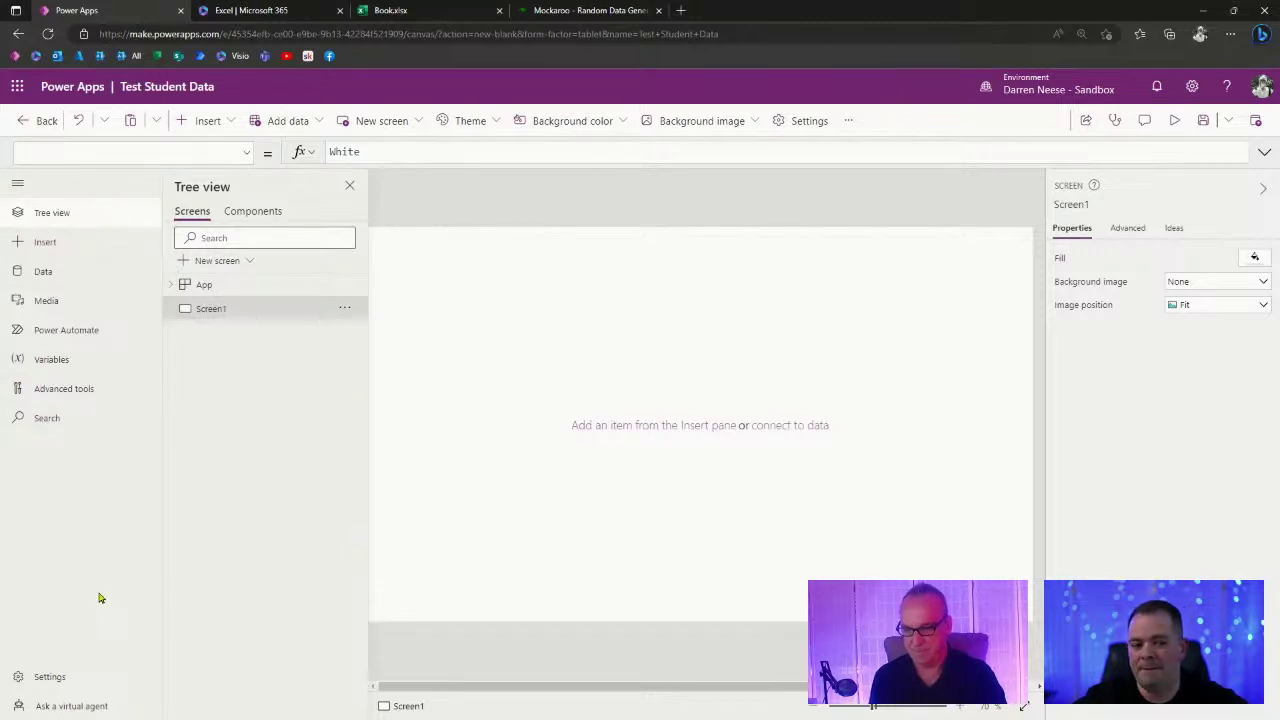
# Look through the editor's Insert, Data and Media views, and return to the Tree view.
pyautogui.click(80, 253)
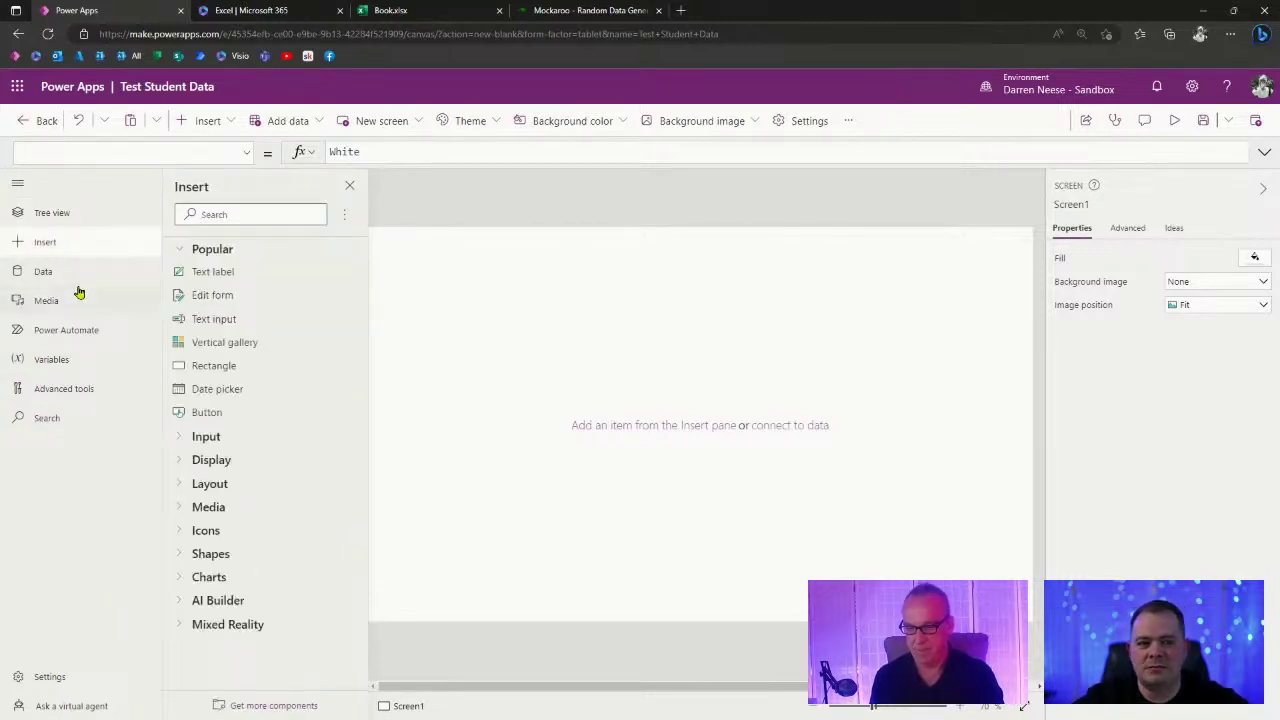
pyautogui.click(80, 280)
pyautogui.click(84, 242)
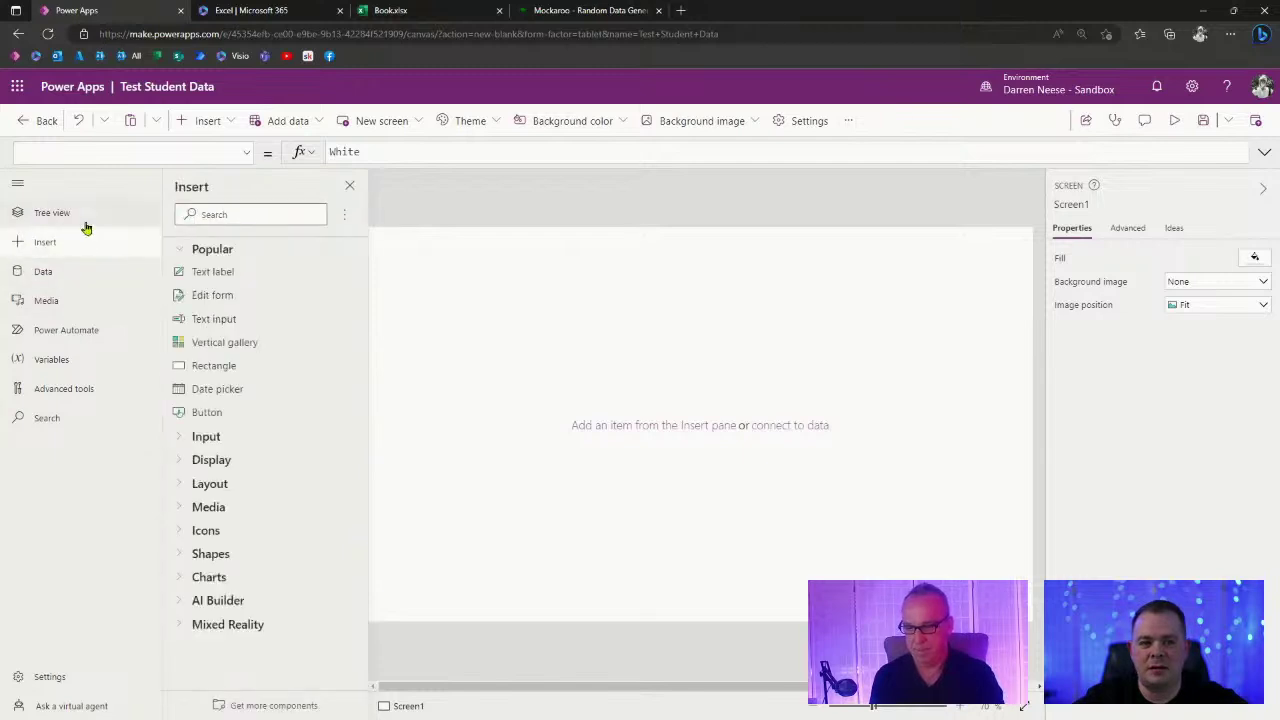
pyautogui.click(84, 214)
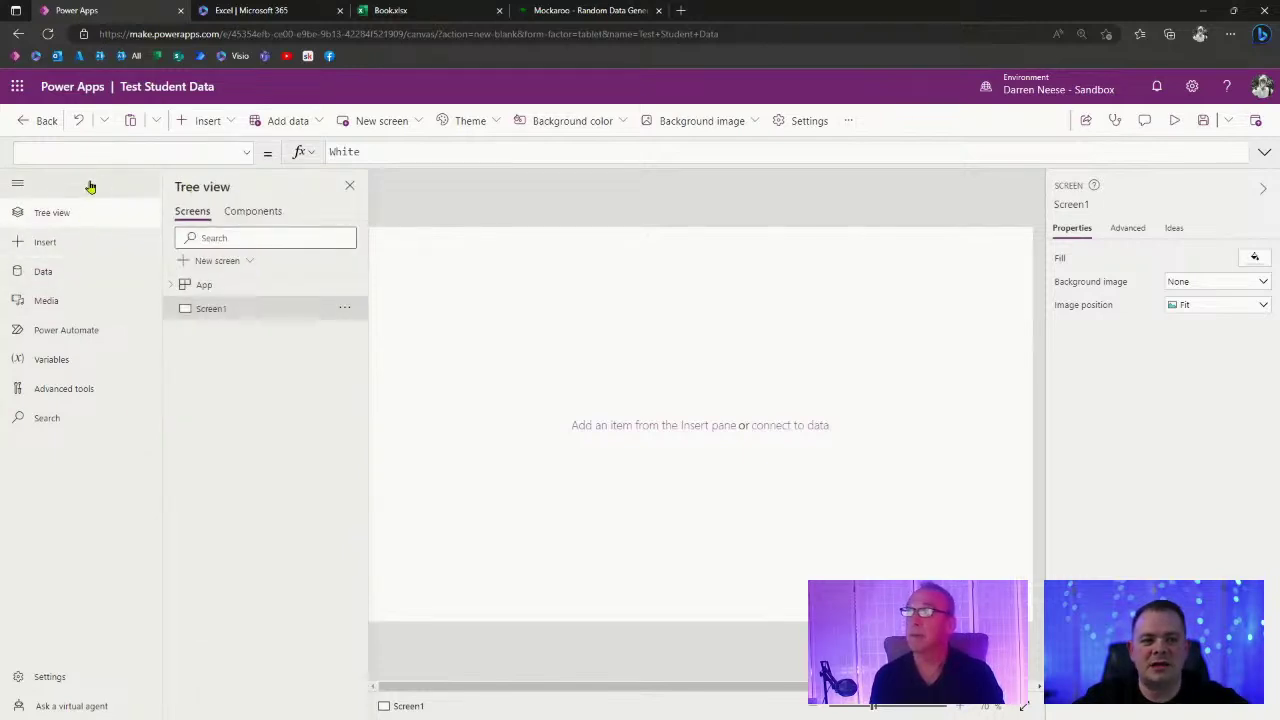
pyautogui.click(17, 183)
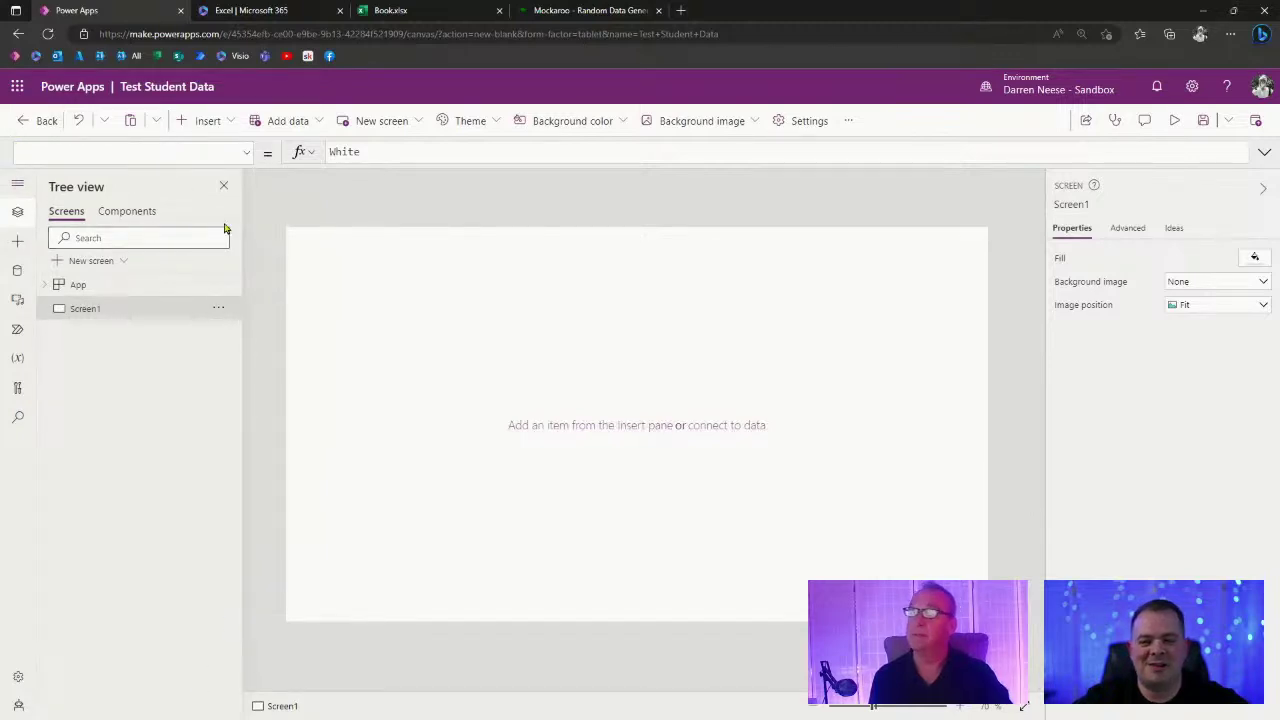
pyautogui.click(21, 187)
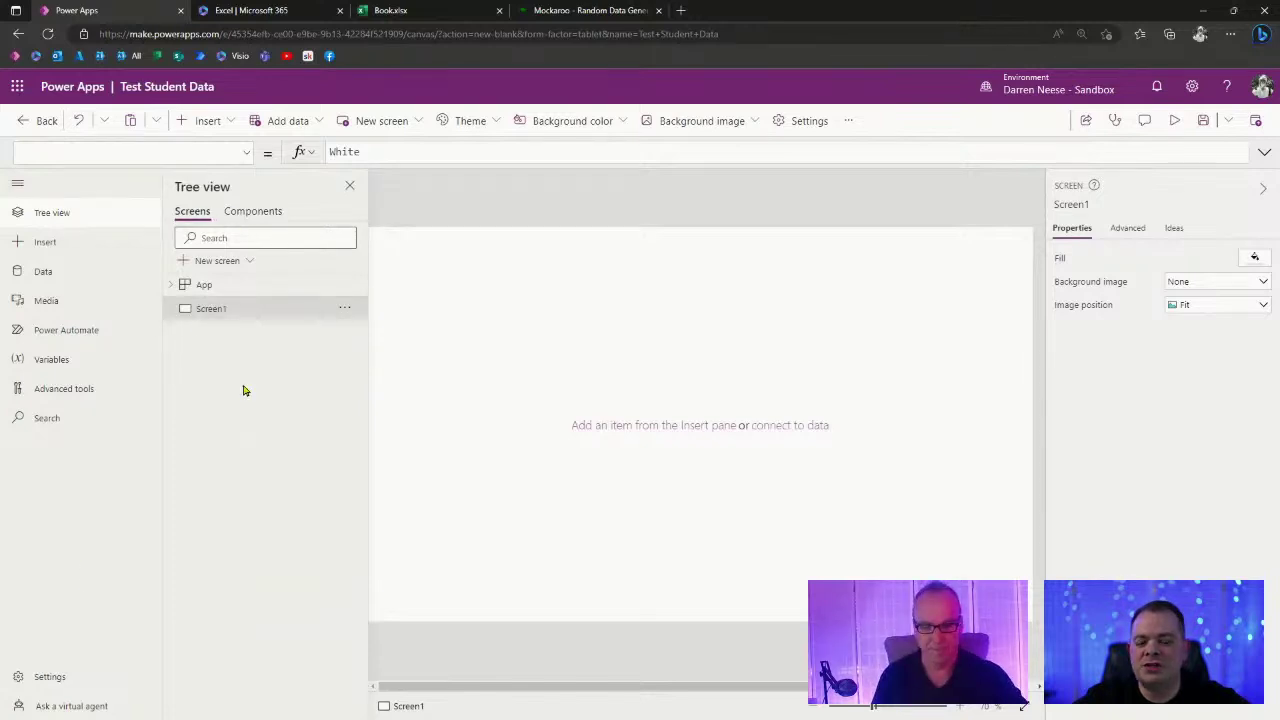
pyautogui.click(70, 245)
pyautogui.click(94, 278)
pyautogui.click(95, 302)
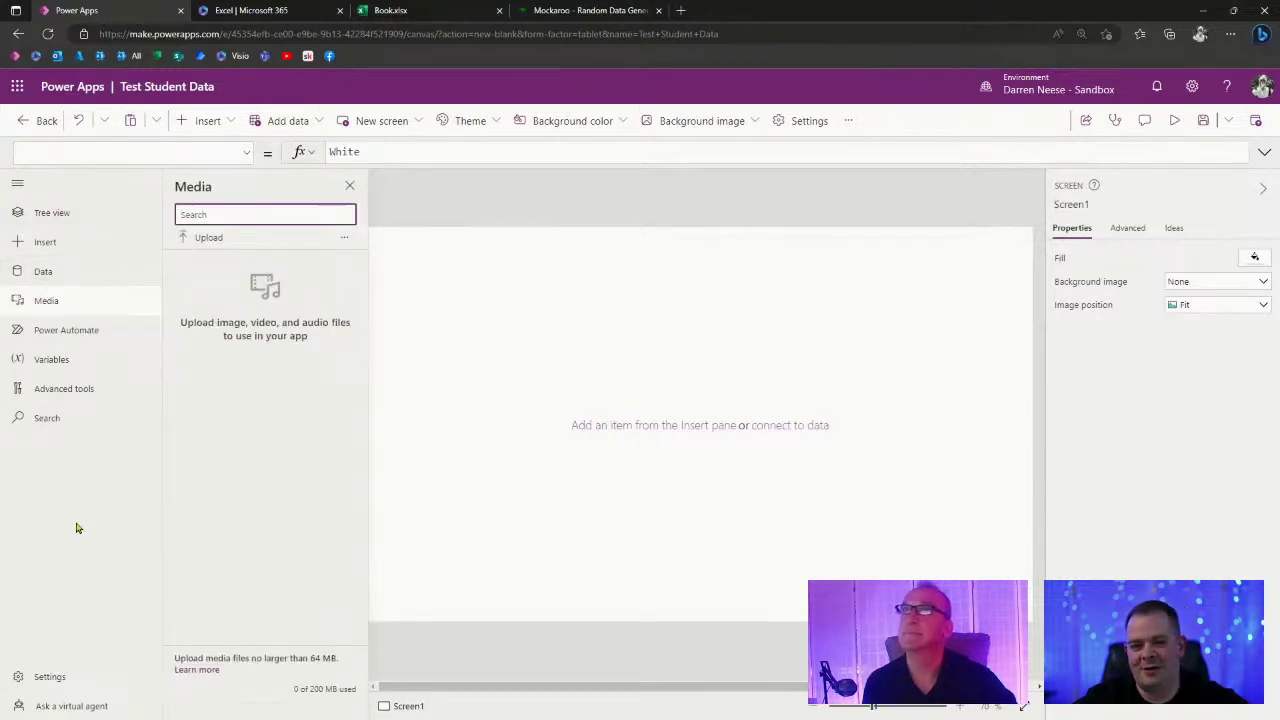
pyautogui.click(67, 216)
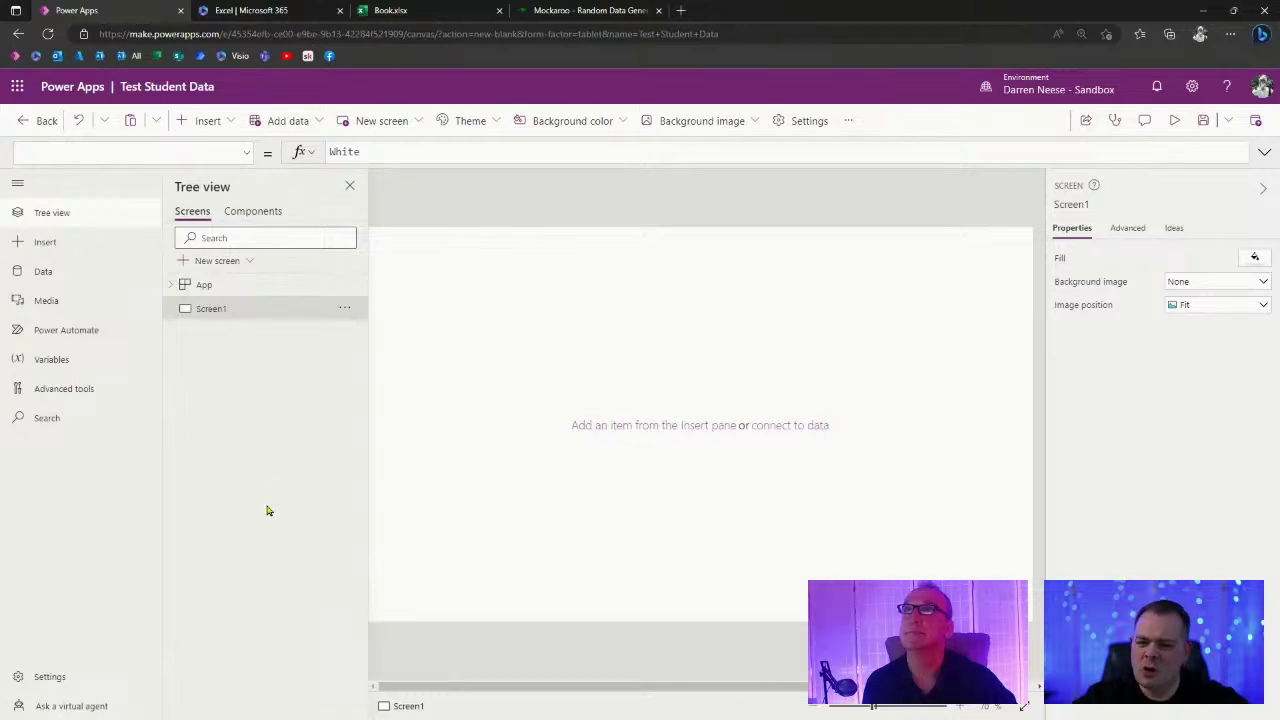
# Add a text label at about X 639, Y 121 and a button at about X 384, Y 280 on Screen1.
pyautogui.click(89, 246)
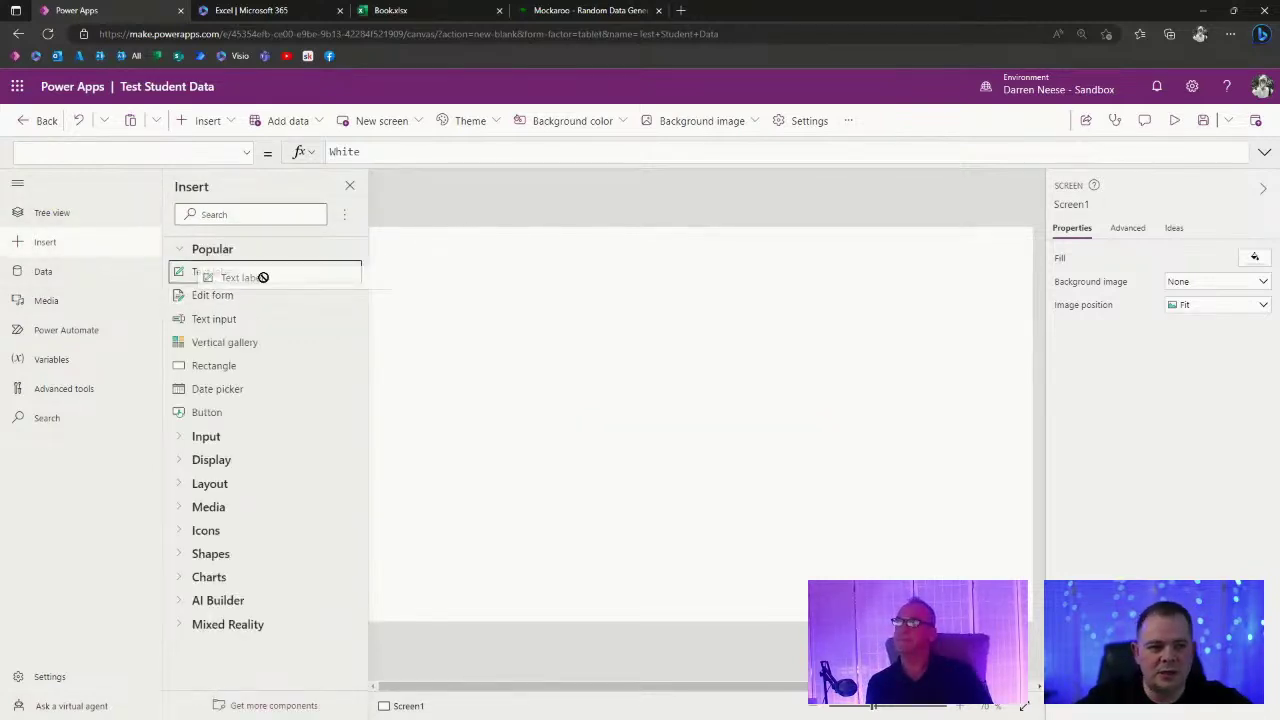
pyautogui.moveTo(266, 283); pyautogui.dragTo(547, 519)
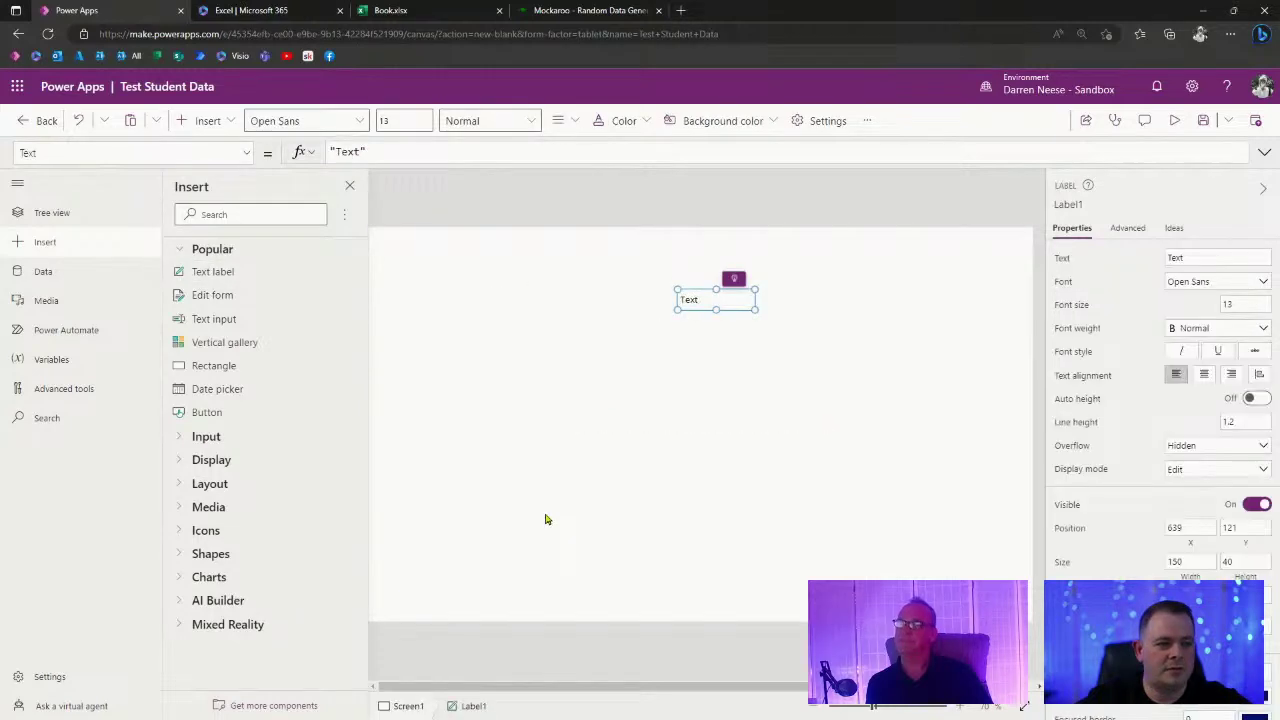
pyautogui.click(249, 413)
pyautogui.moveTo(440, 264); pyautogui.dragTo(616, 387)
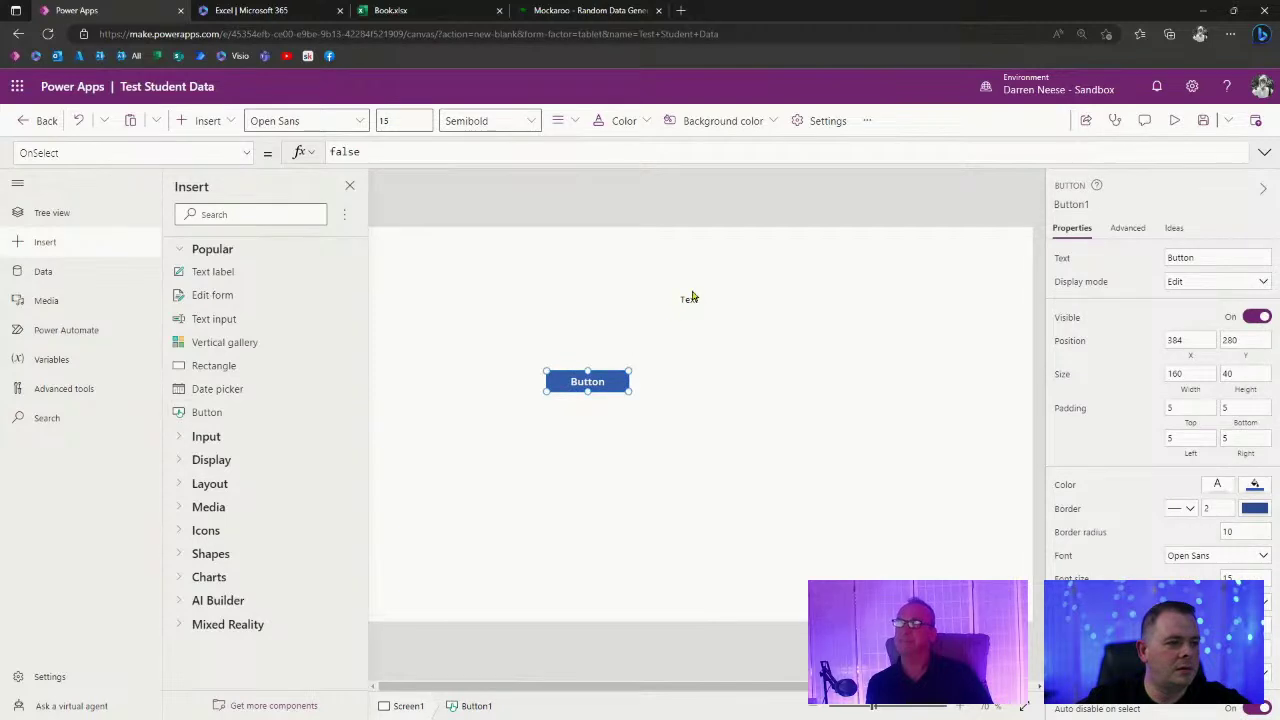
# Move the text label directly above the button, aligned with its left edge, to about X 384, Y 215.
pyautogui.click(704, 301)
pyautogui.moveTo(706, 303); pyautogui.dragTo(570, 314)
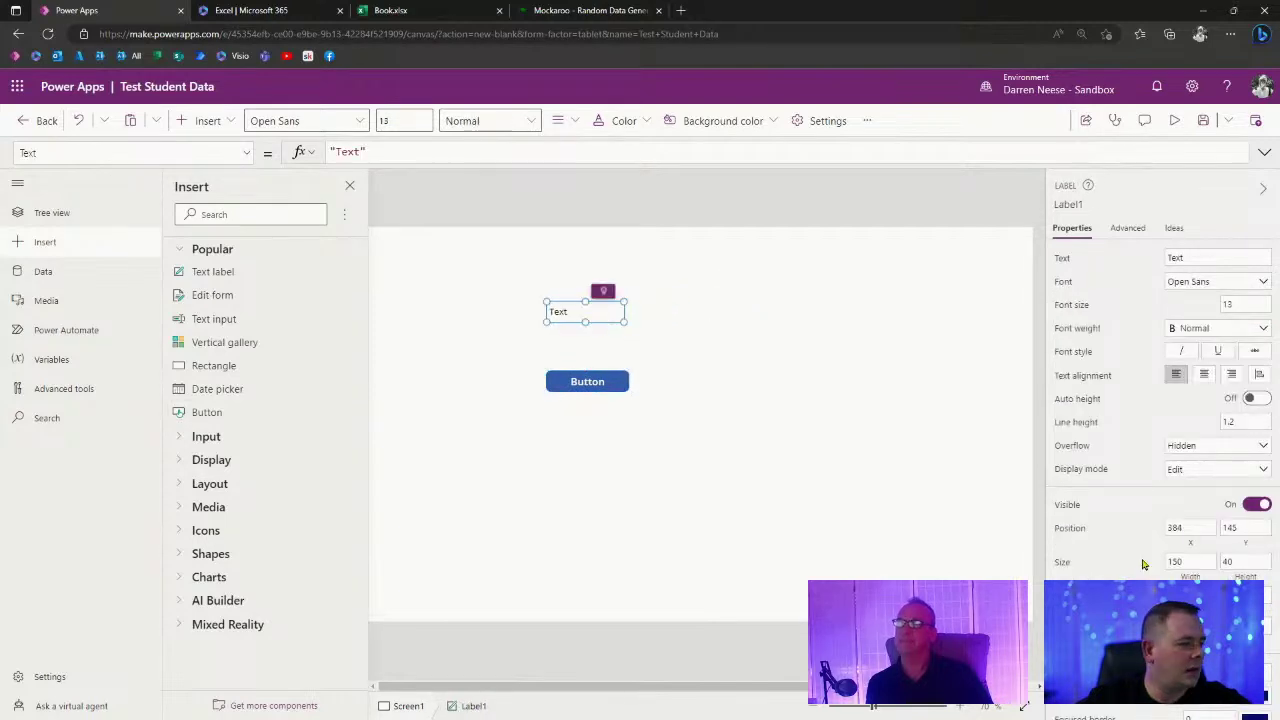
pyautogui.scroll(-1, 1160, 400)
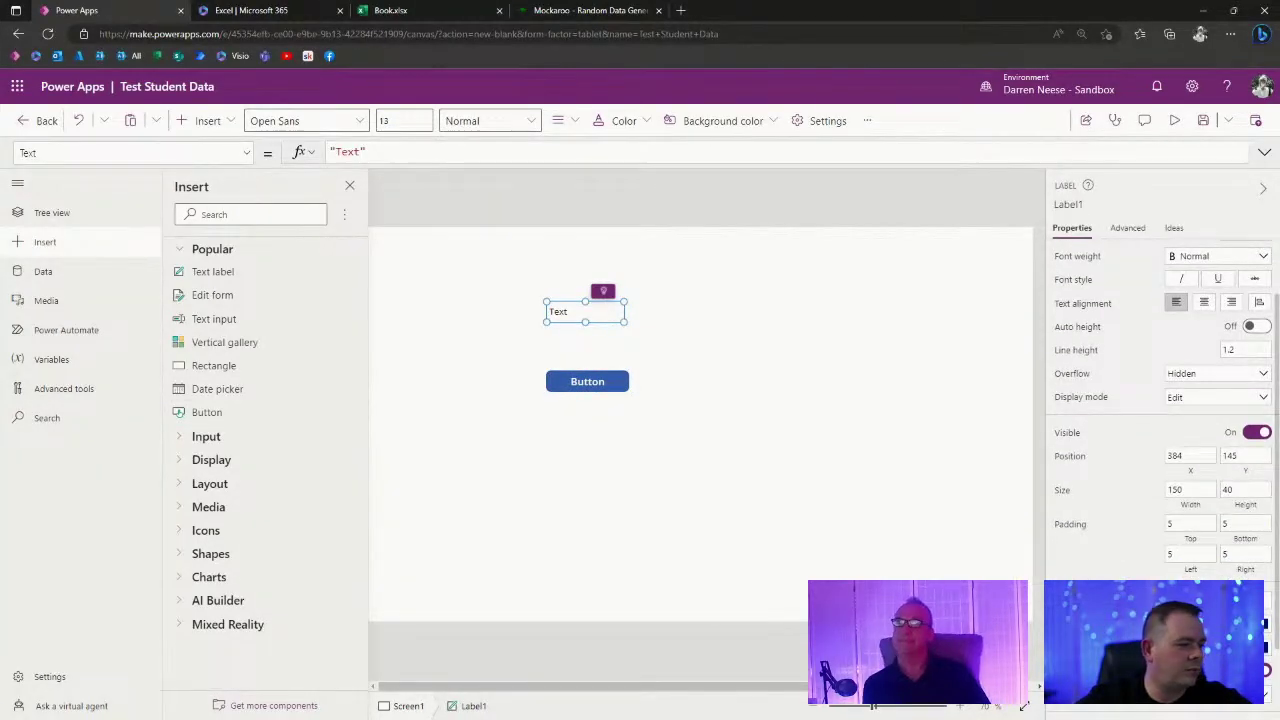
pyautogui.click(834, 480)
pyautogui.moveTo(612, 323); pyautogui.dragTo(600, 346)
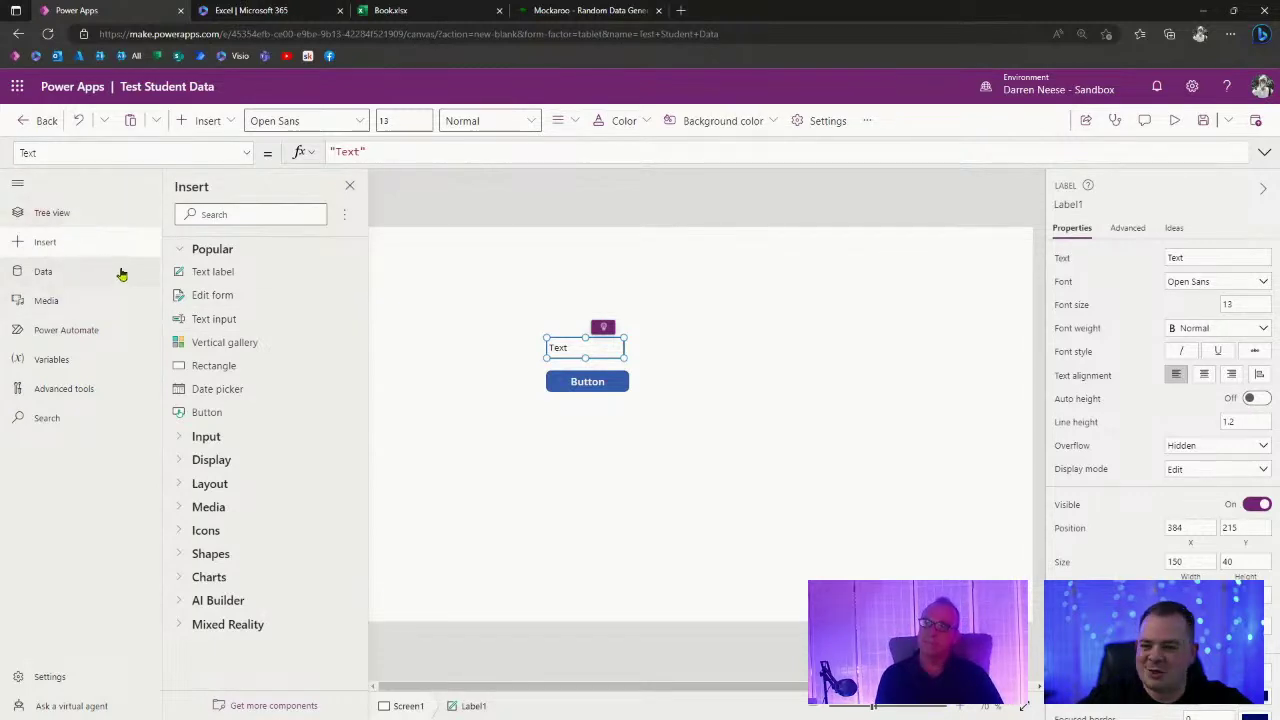
# Look over the Dataverse tables and the connectors offered as data sources for the app.
pyautogui.click(50, 272)
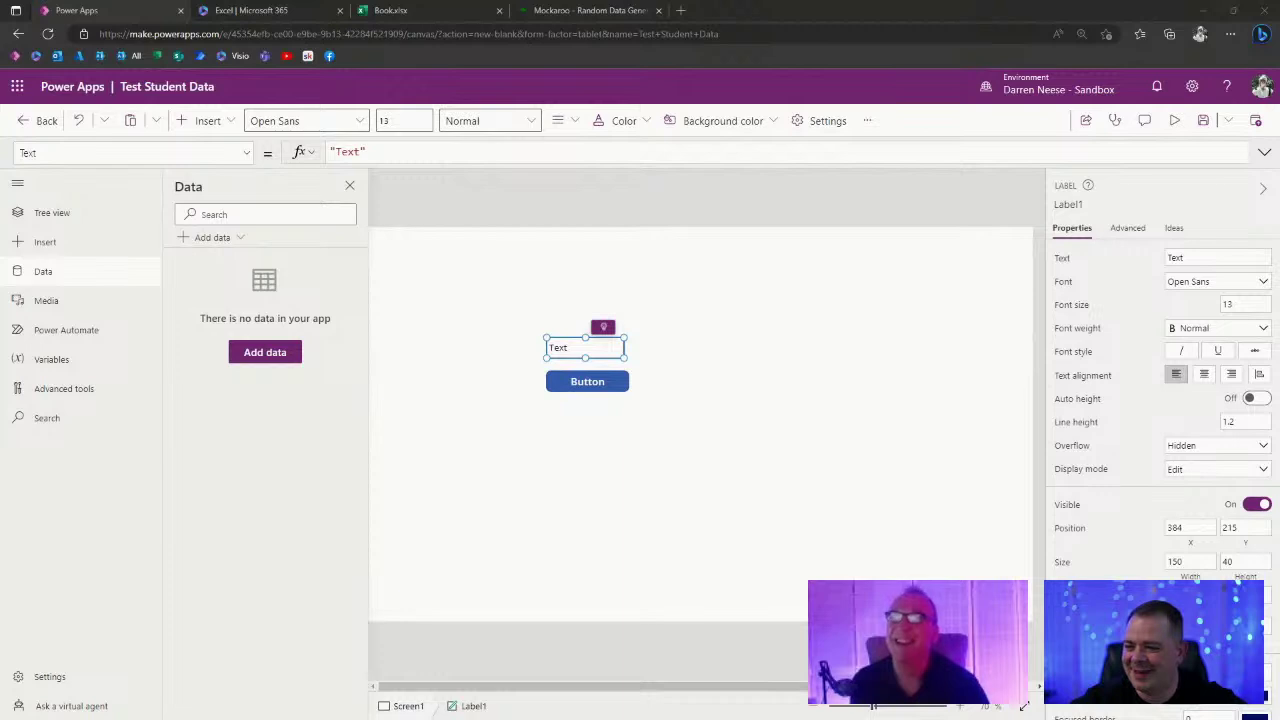
pyautogui.click(243, 360)
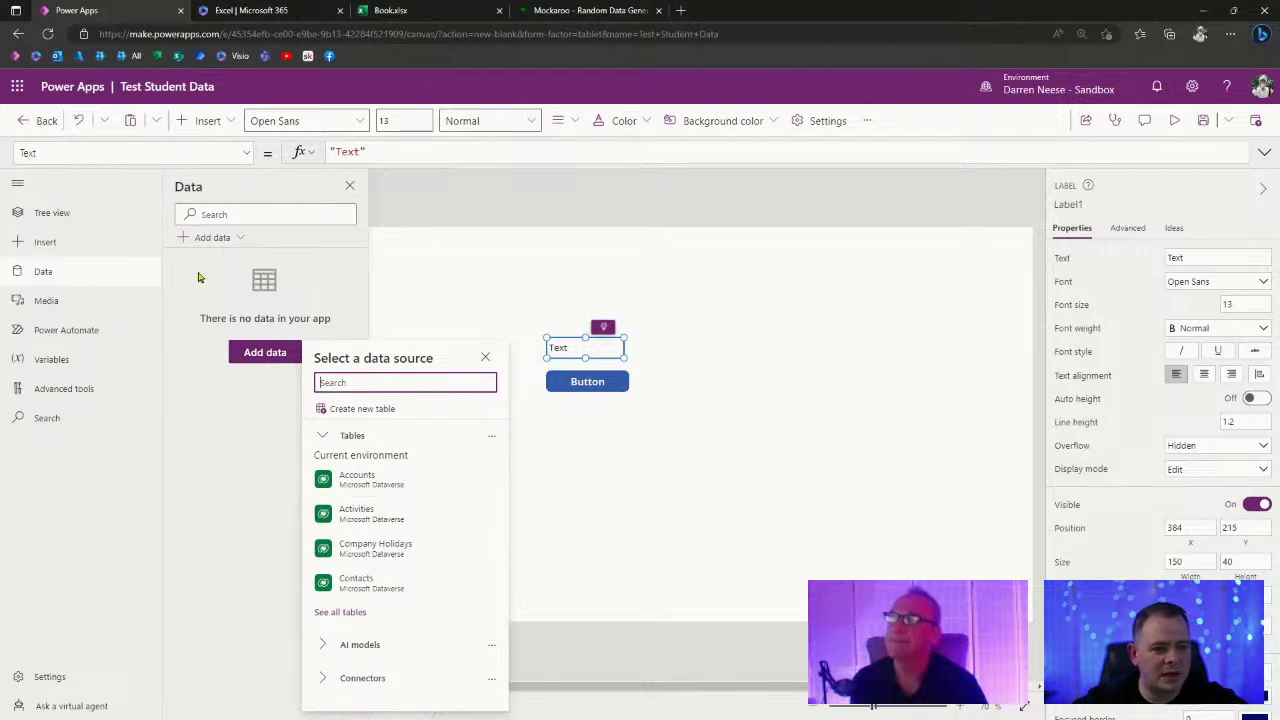
pyautogui.click(196, 237)
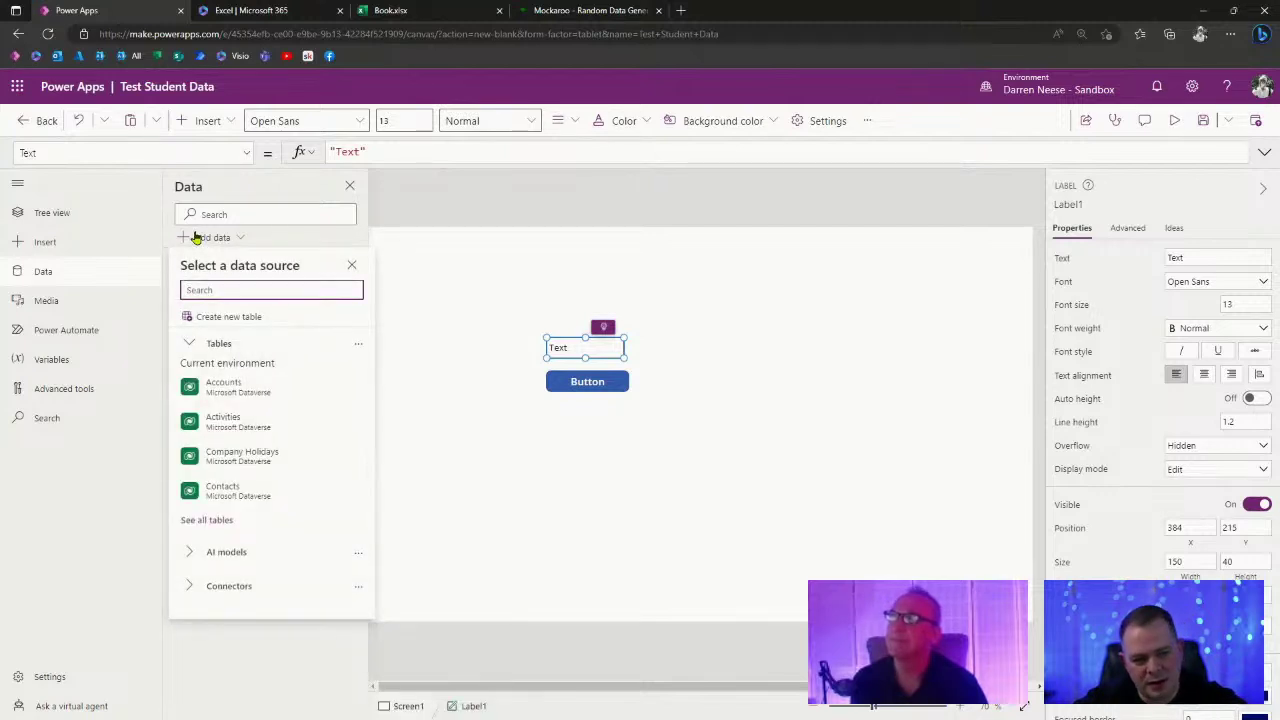
pyautogui.moveTo(187, 398)
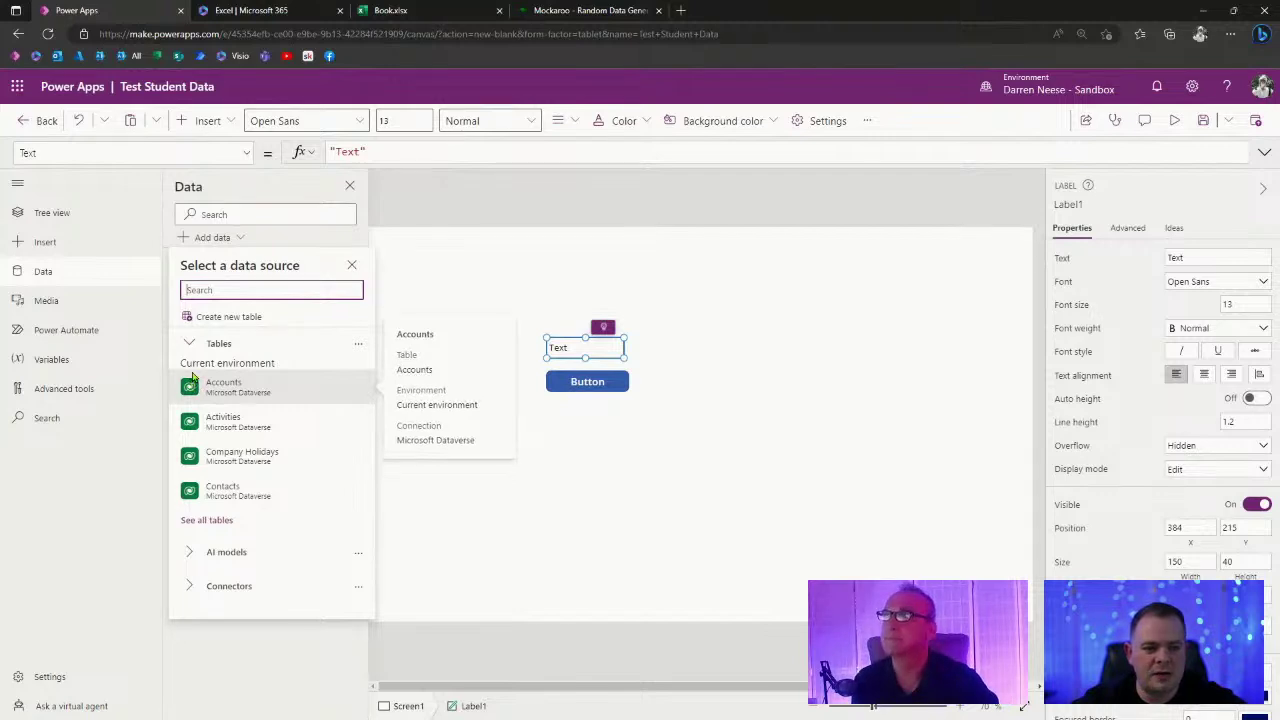
pyautogui.click(189, 588)
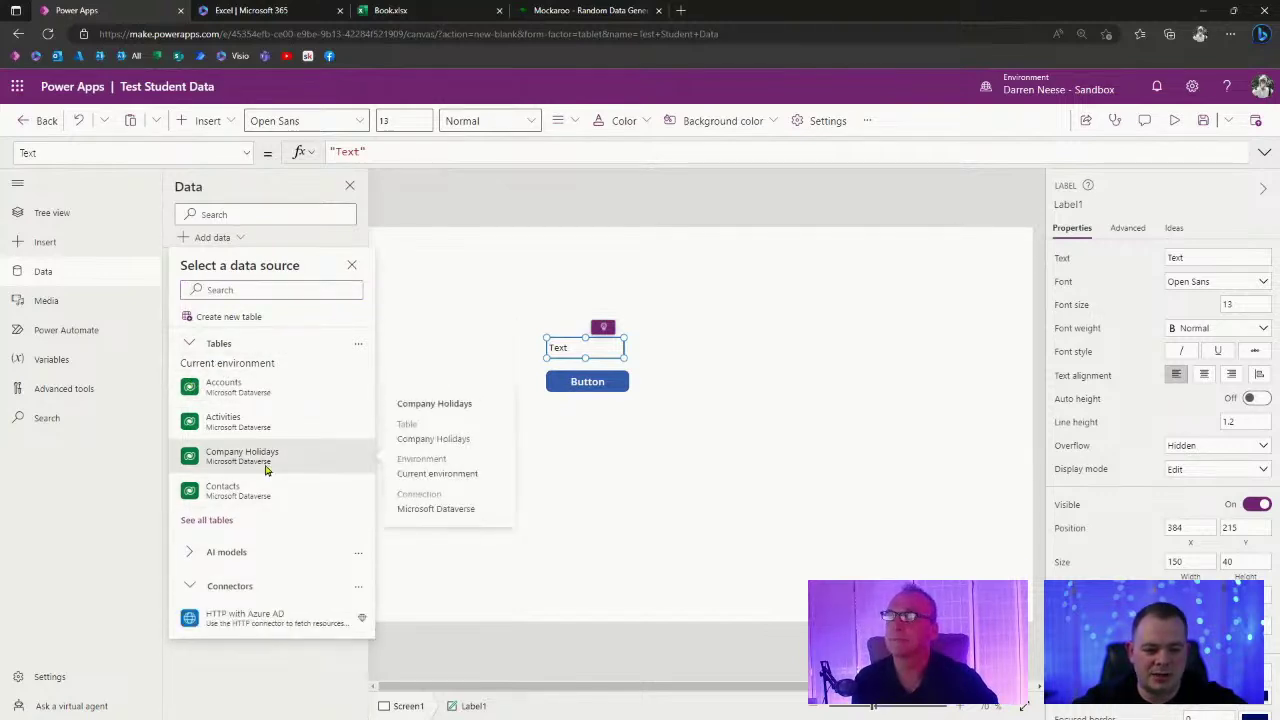
pyautogui.scroll(-1, 270, 580)
pyautogui.scroll(-1, 266, 579)
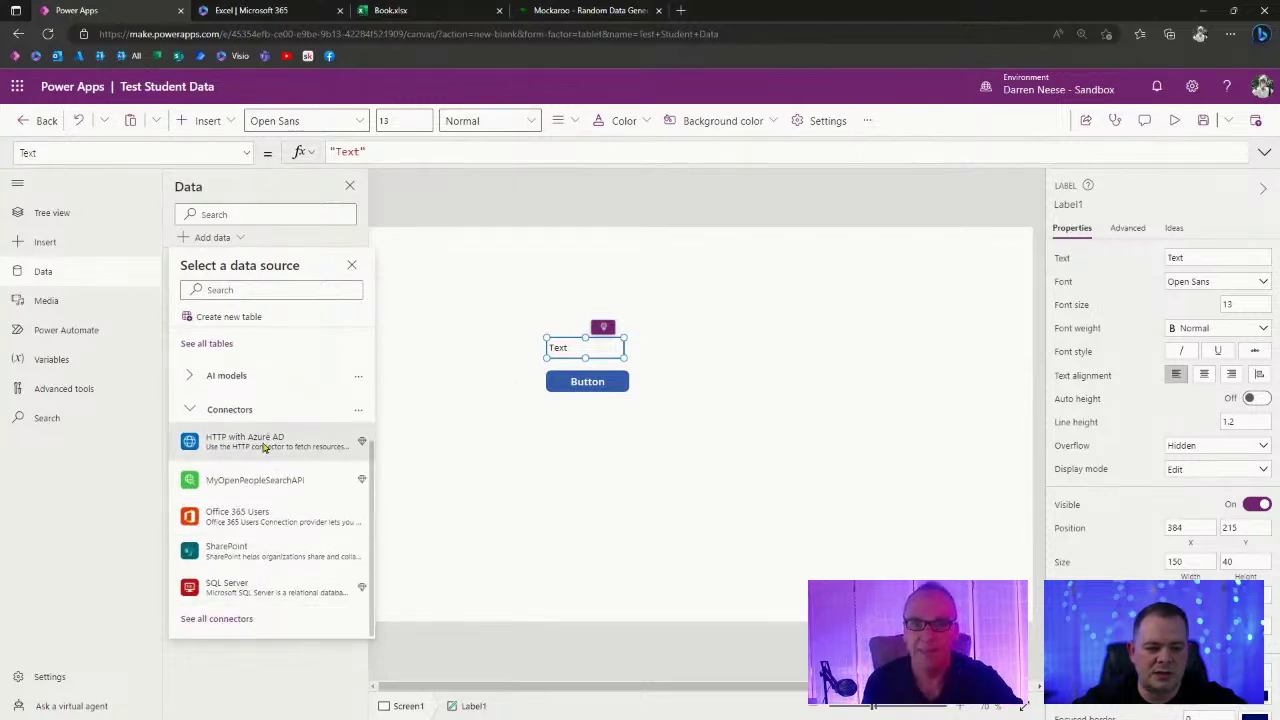
# Show all connectors and look through the full list, including which entries carry premium or preview marks.
pyautogui.click(222, 619)
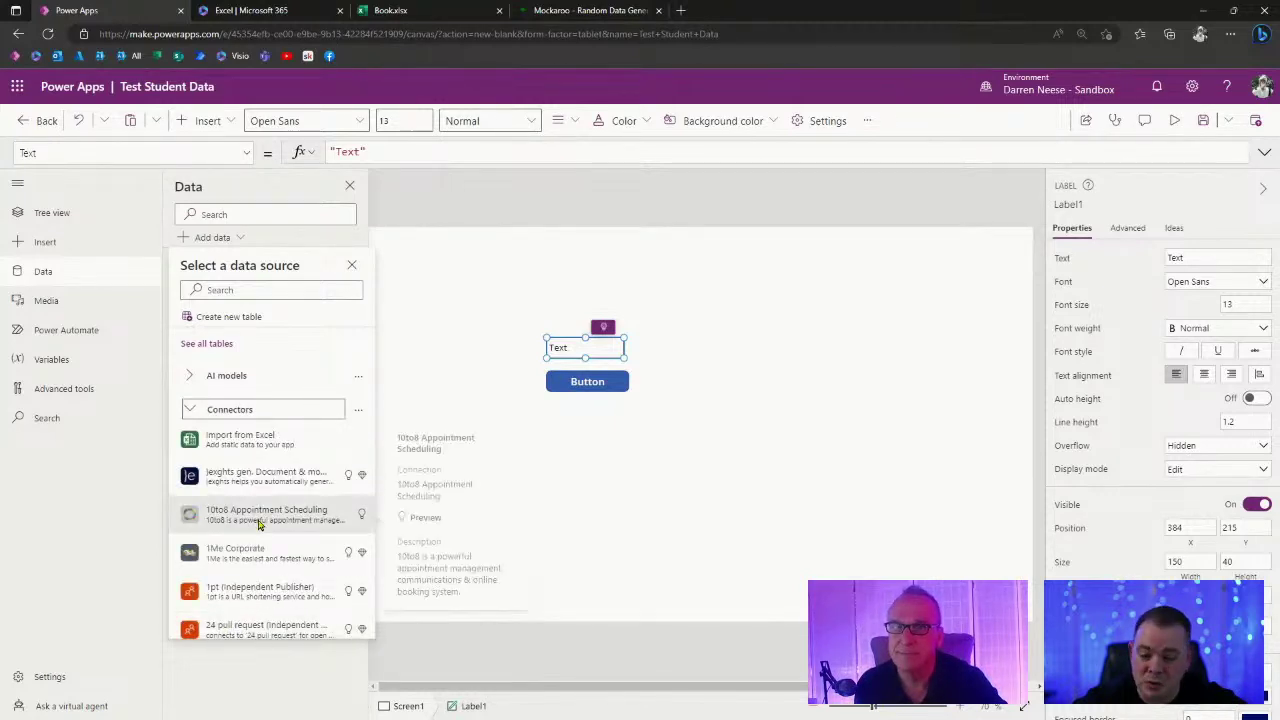
pyautogui.scroll(-15, 258, 527)
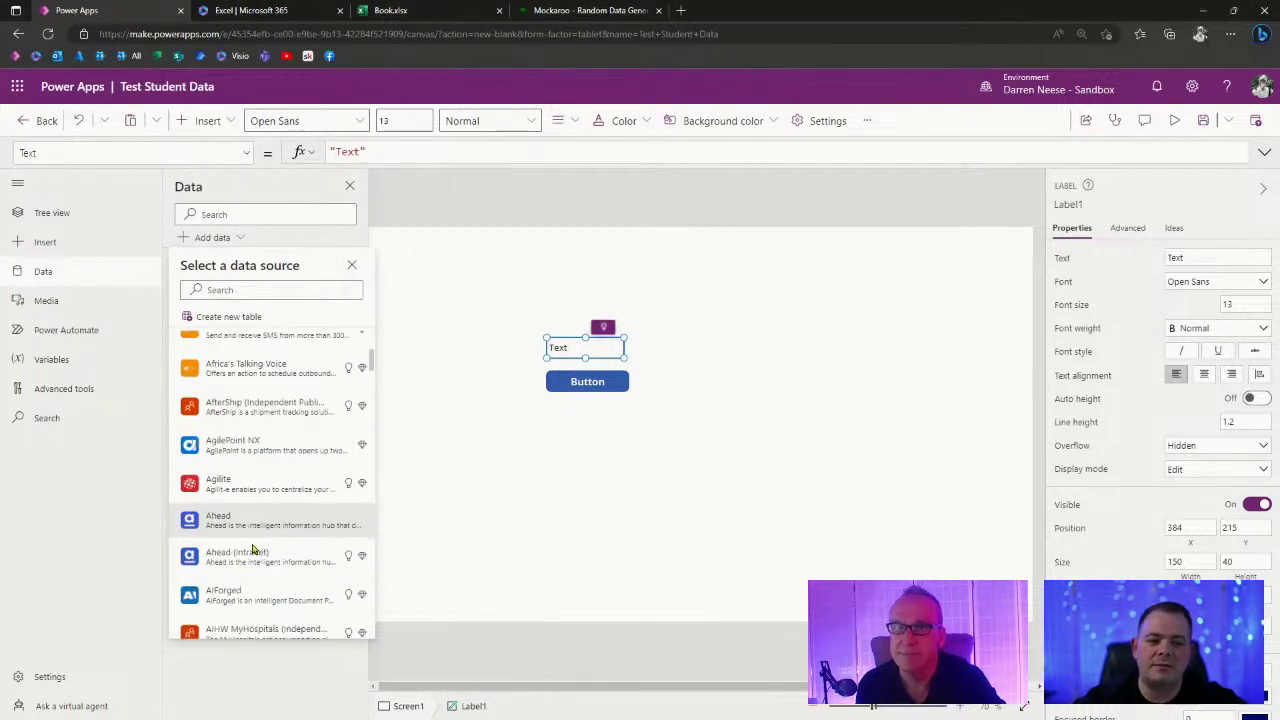
pyautogui.scroll(3, 258, 565)
pyautogui.scroll(-4, 260, 523)
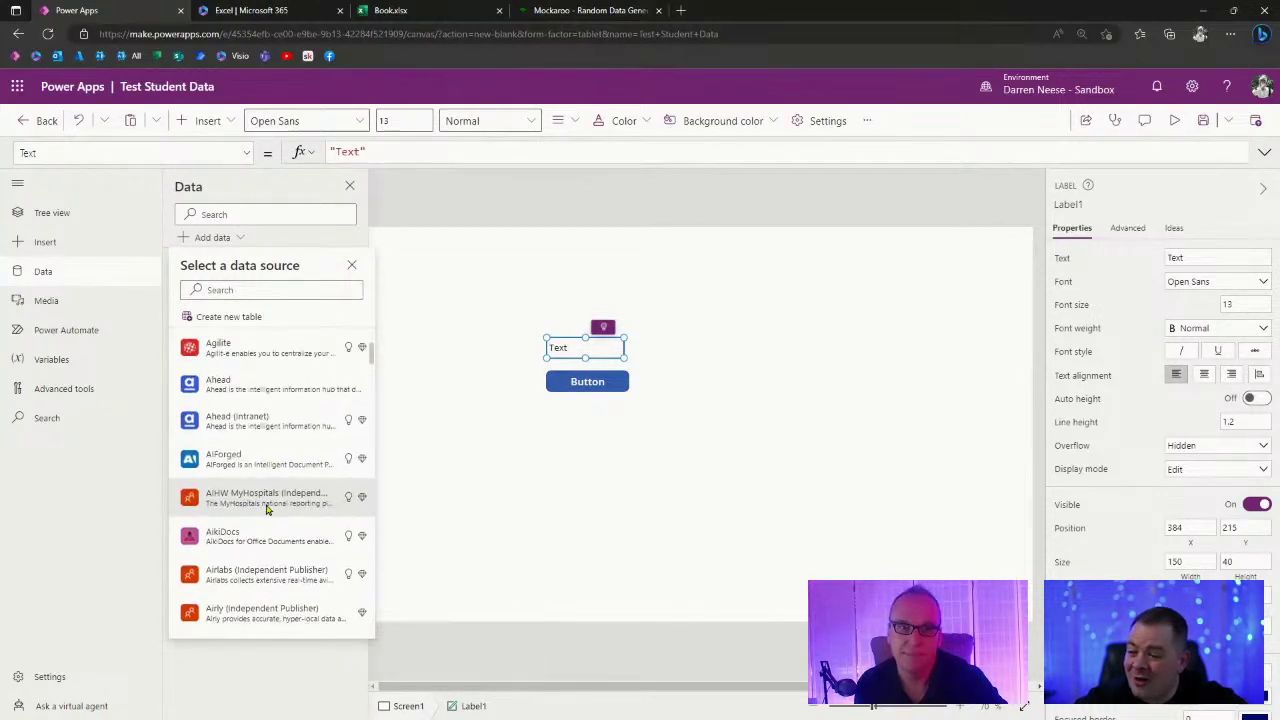
pyautogui.moveTo(264, 346)
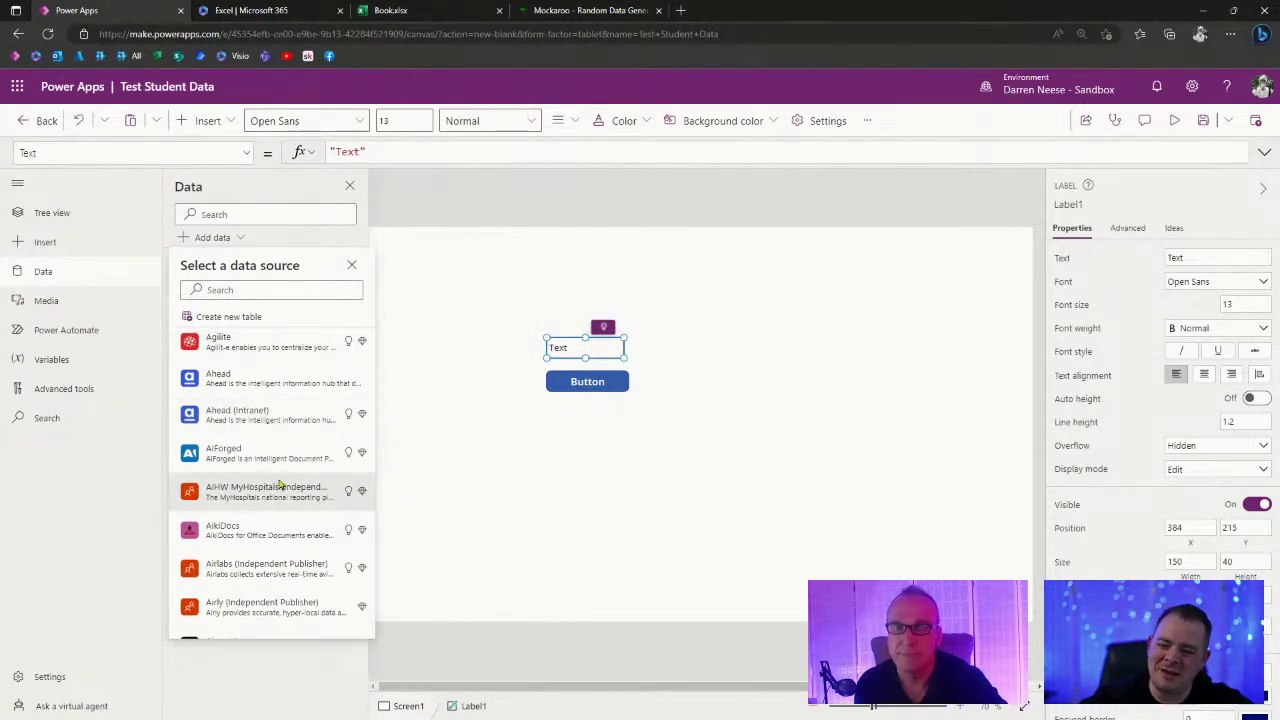
pyautogui.scroll(15, 275, 495)
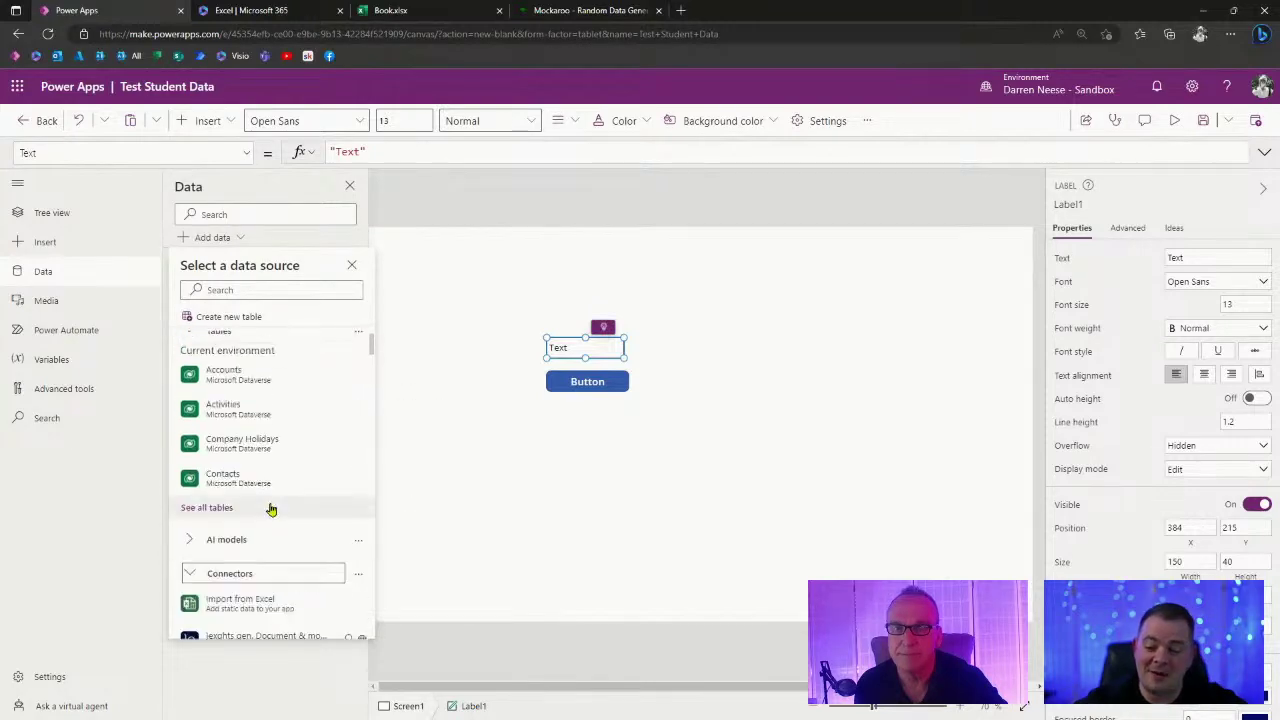
pyautogui.scroll(-5, 313, 503)
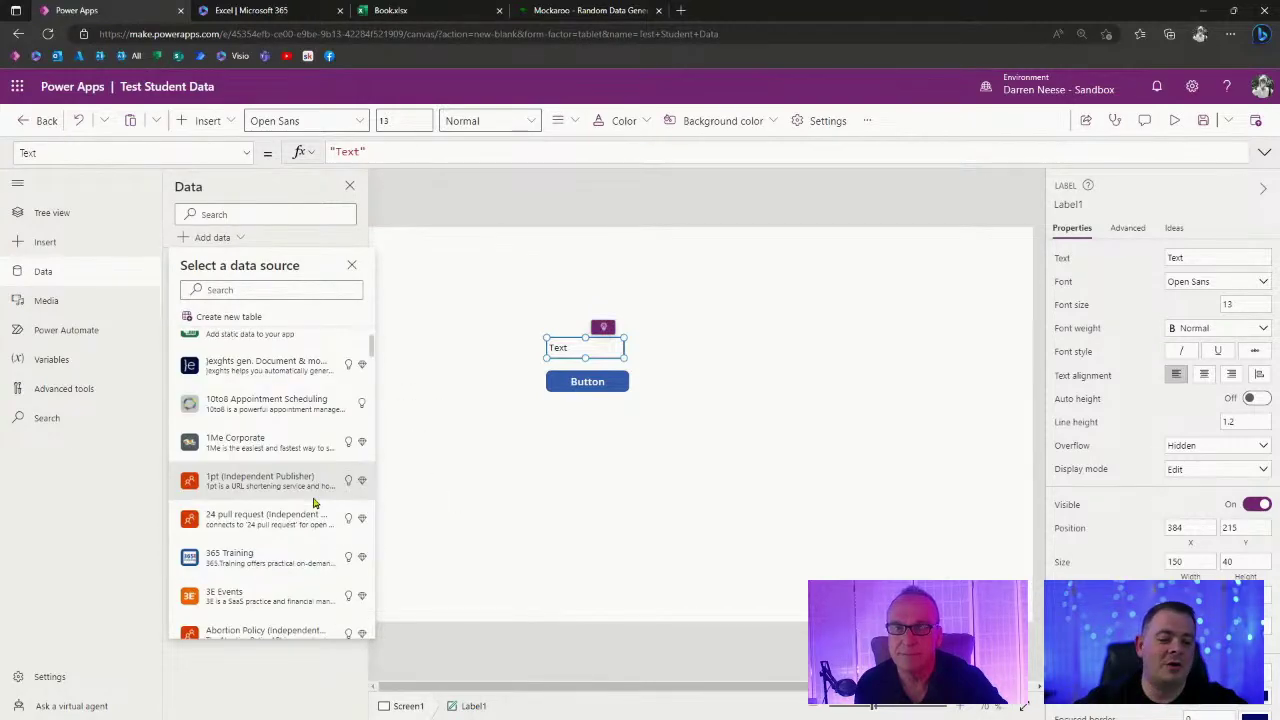
pyautogui.scroll(-2, 313, 503)
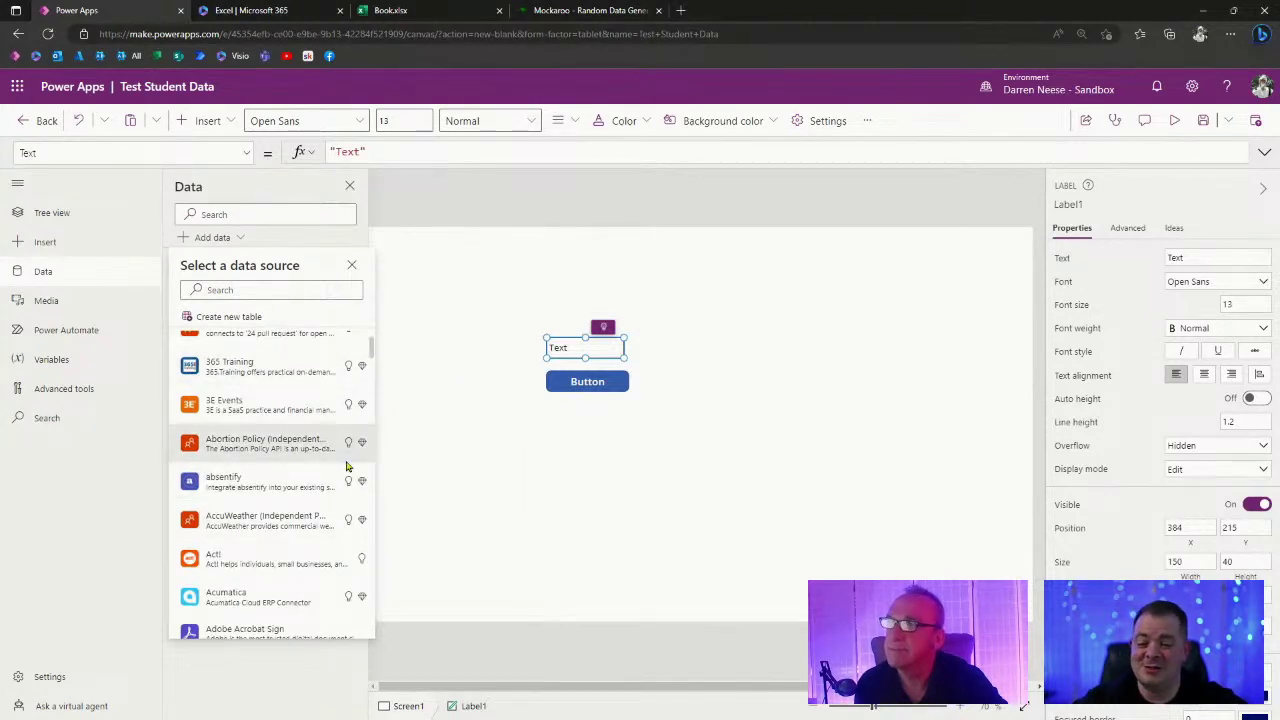
# Search the data sources for "excel" and connect to Excel Online (Business).
pyautogui.click(292, 290)
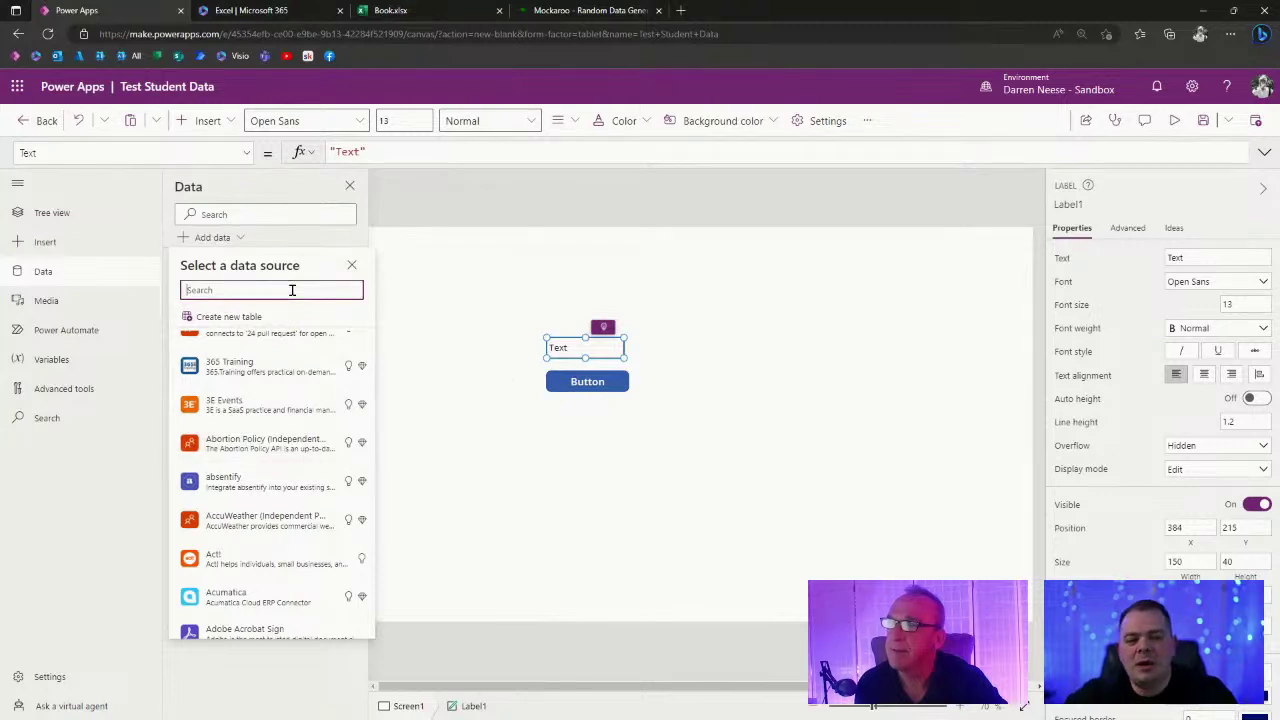
pyautogui.write('excel')
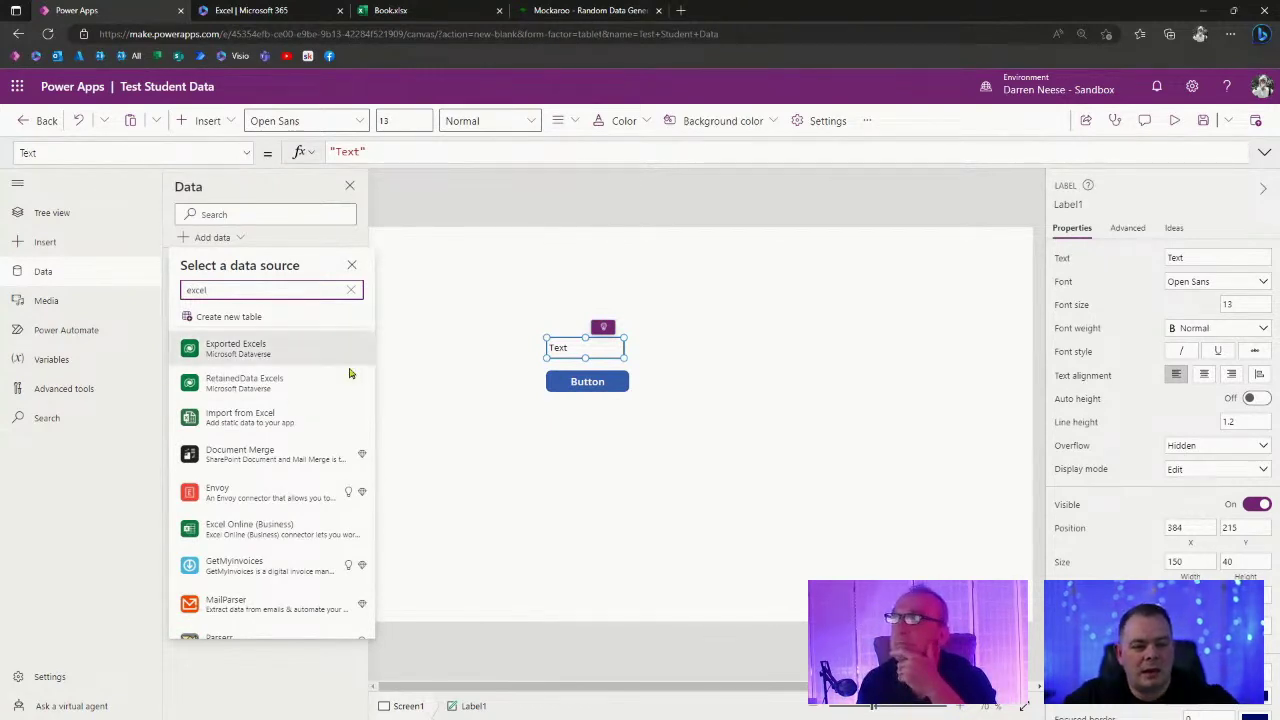
pyautogui.moveTo(289, 418)
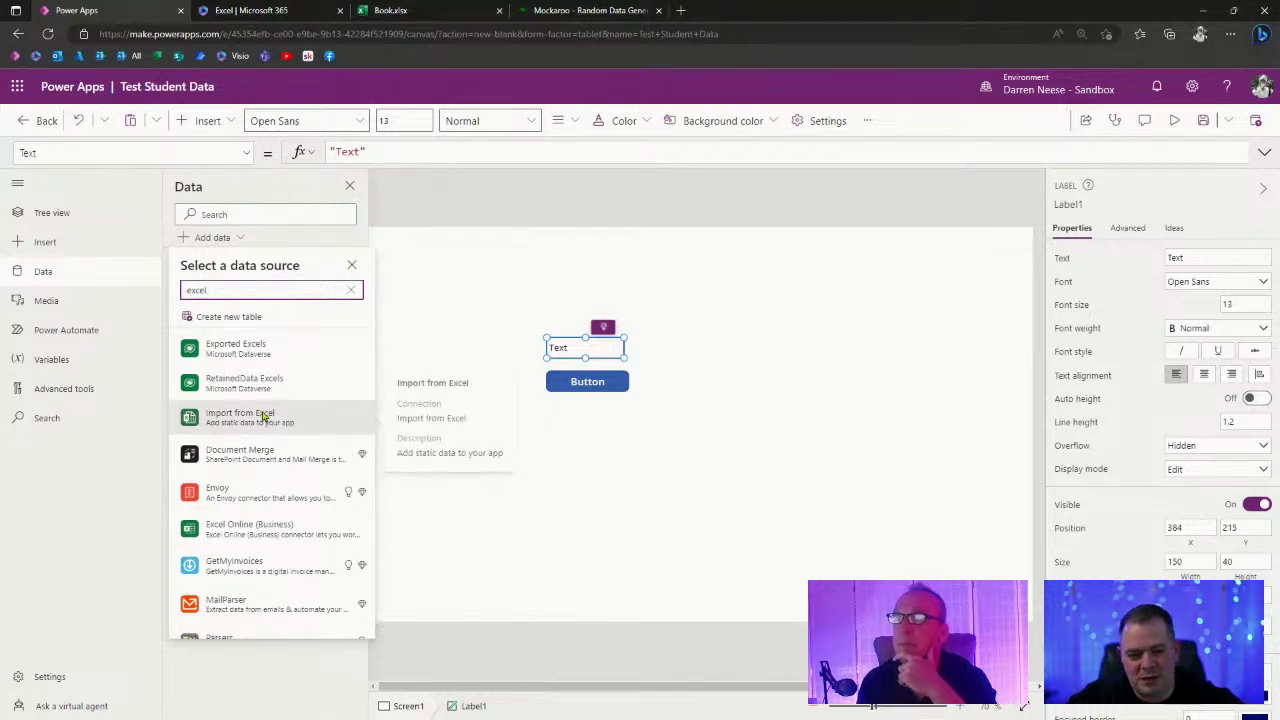
pyautogui.moveTo(268, 548)
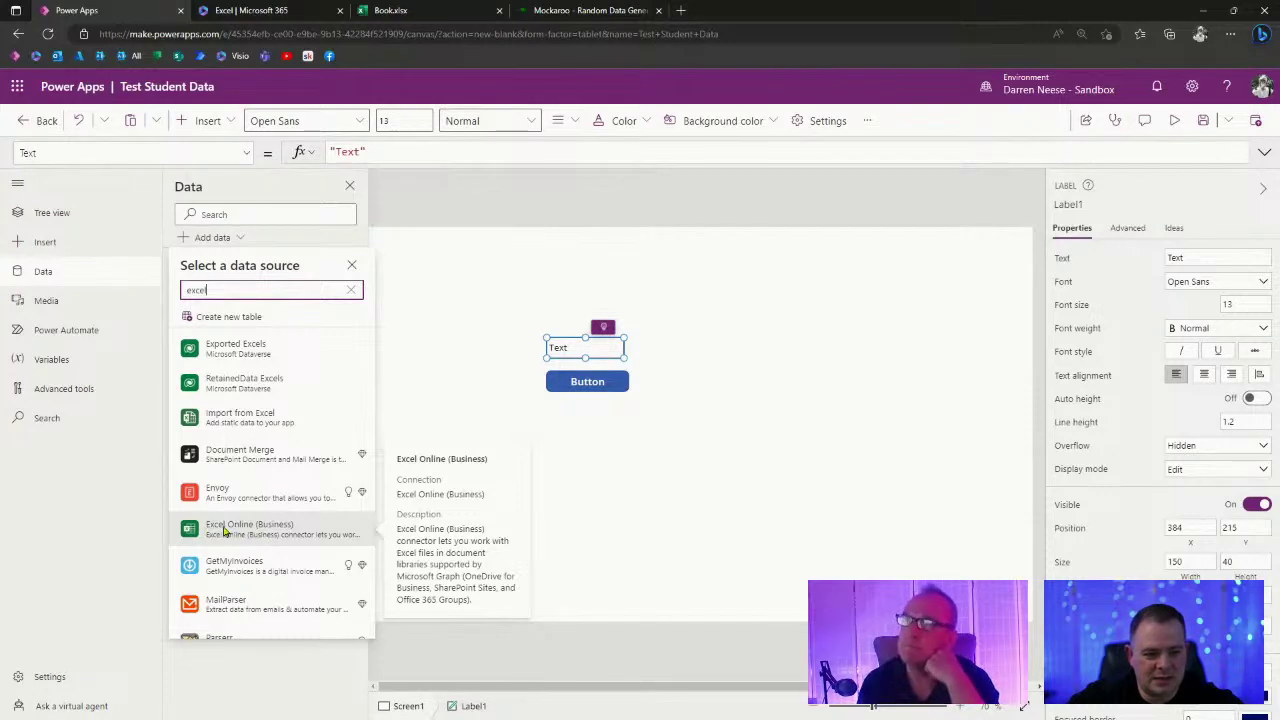
pyautogui.click(300, 528)
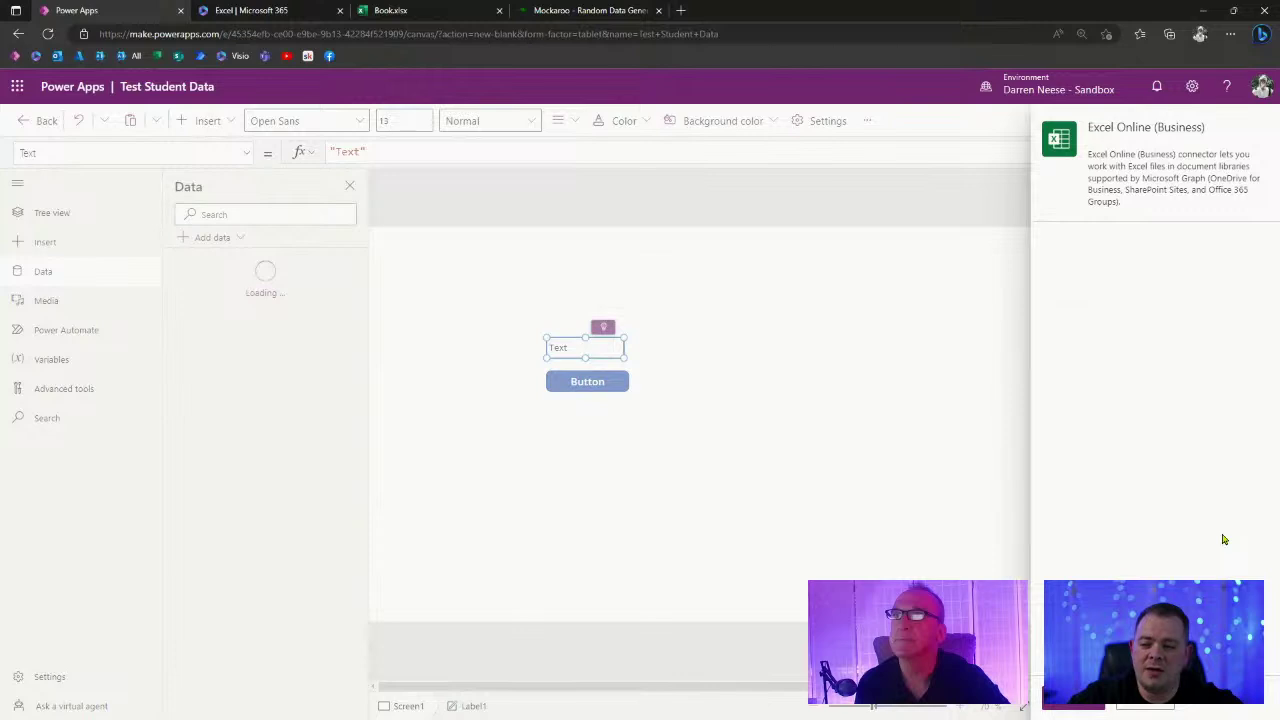
pyautogui.click(1064, 705)
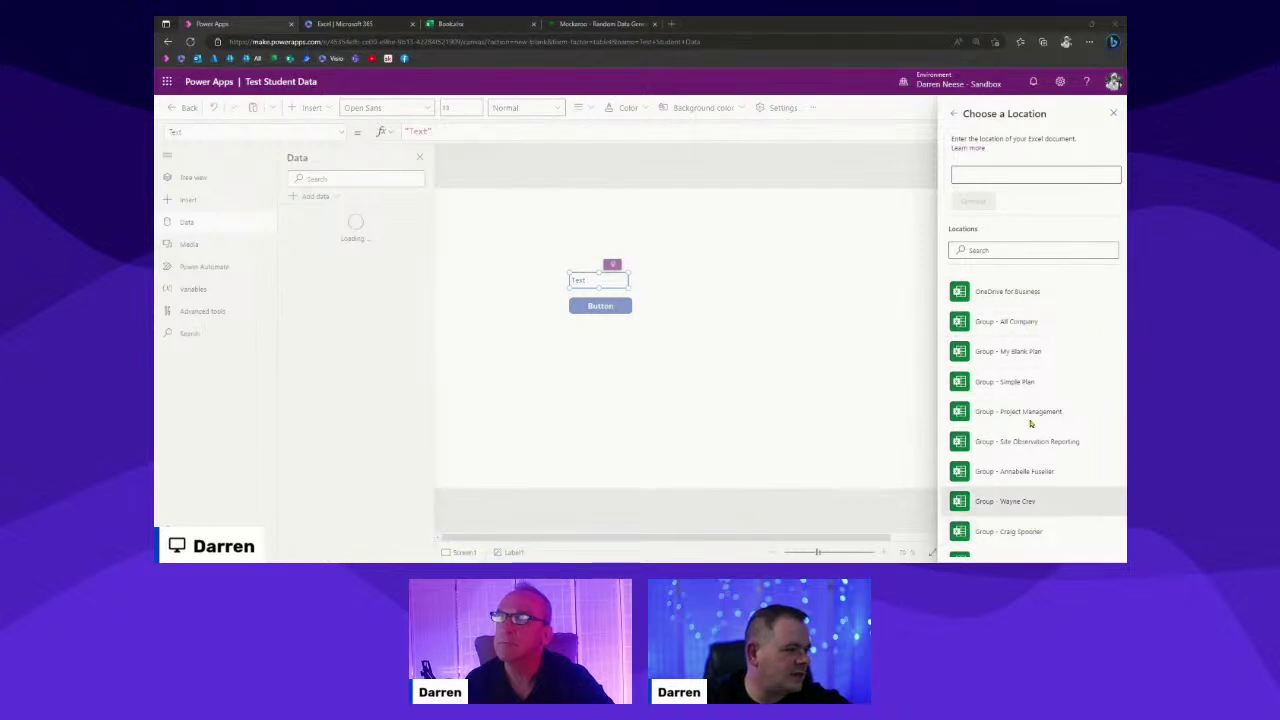
# Try to load the tables of MOCK_DATA.xlsx from the OneDrive library in OneDrive for Business.
pyautogui.click(1027, 290)
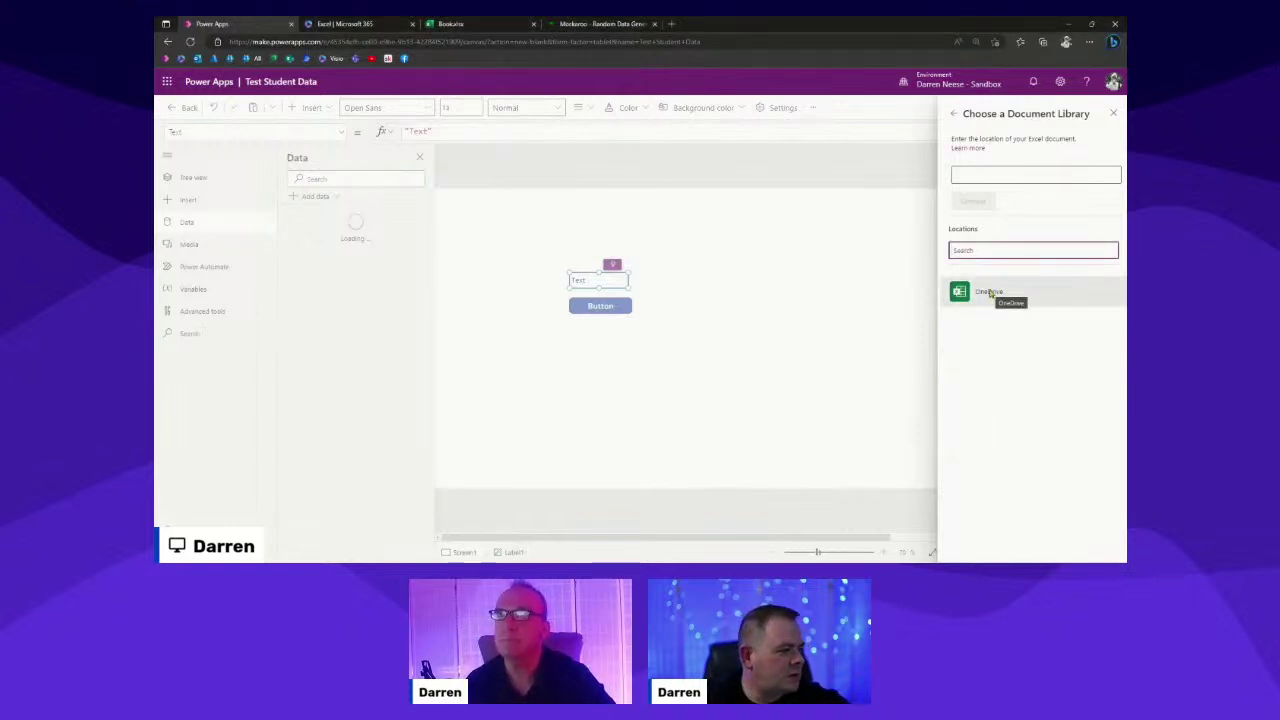
pyautogui.click(989, 292)
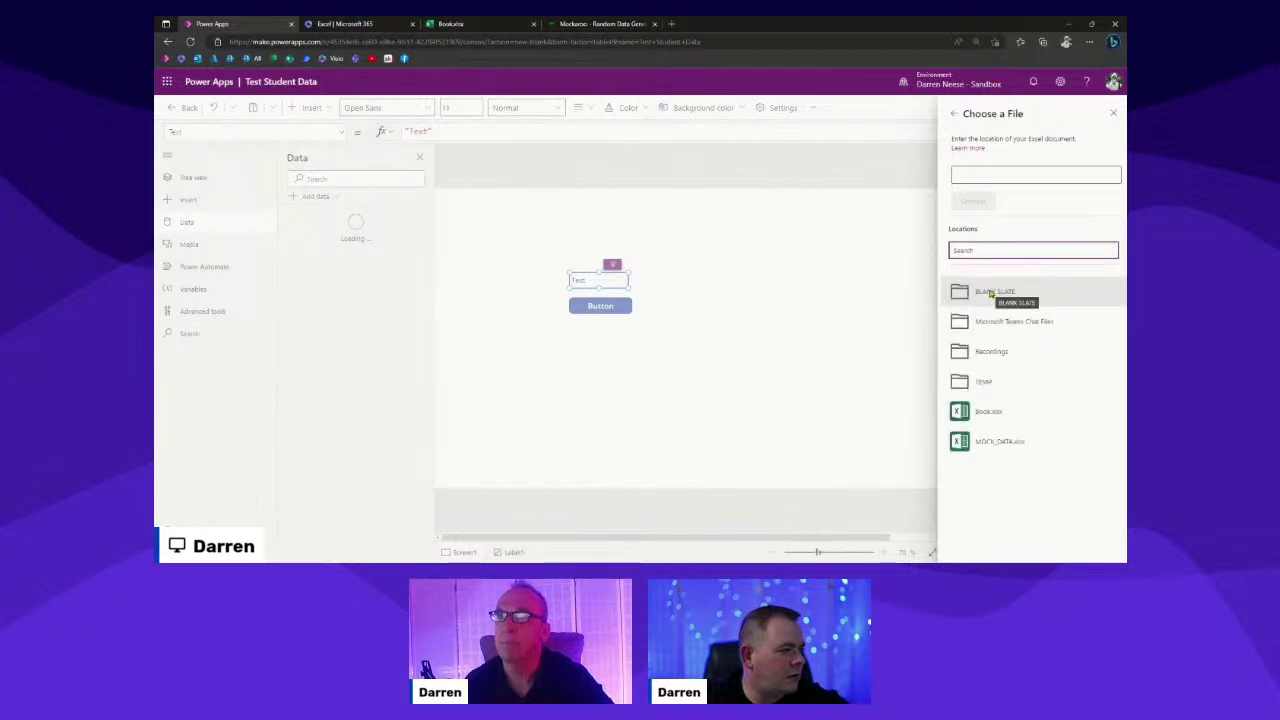
pyautogui.click(1001, 447)
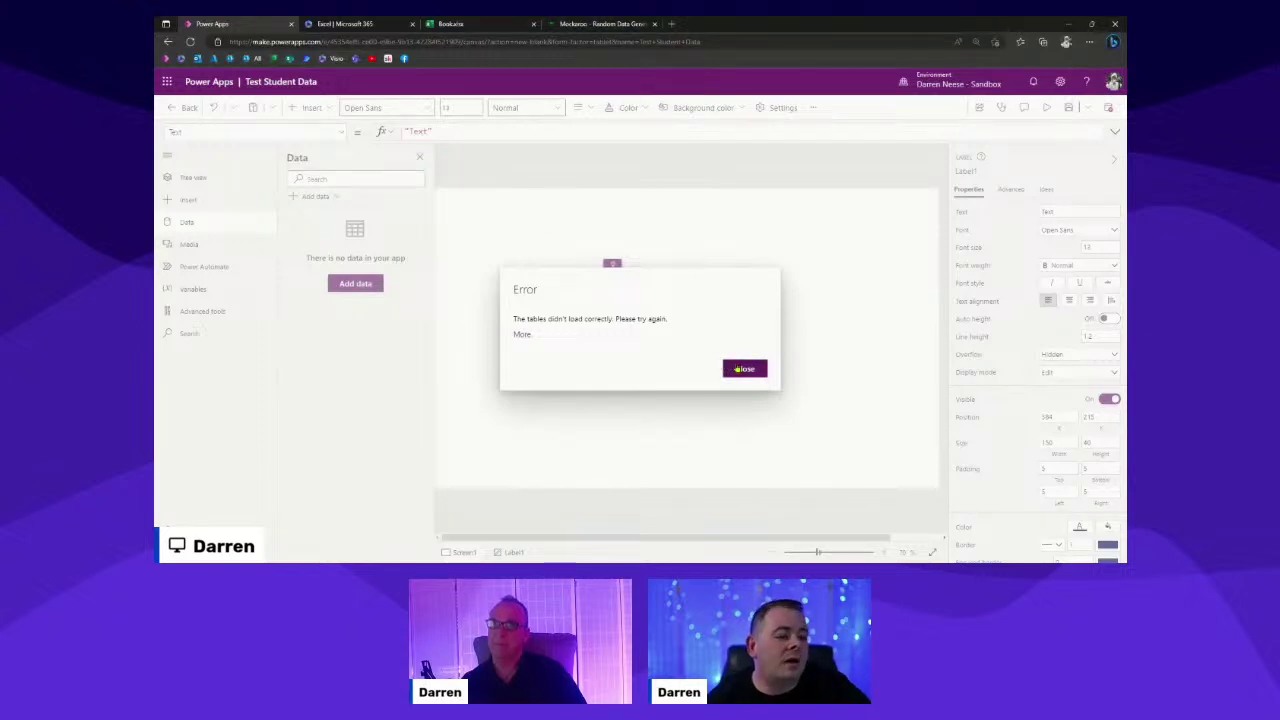
# Expand the error's details and enlarge the message area to read the full text.
pyautogui.click(522, 335)
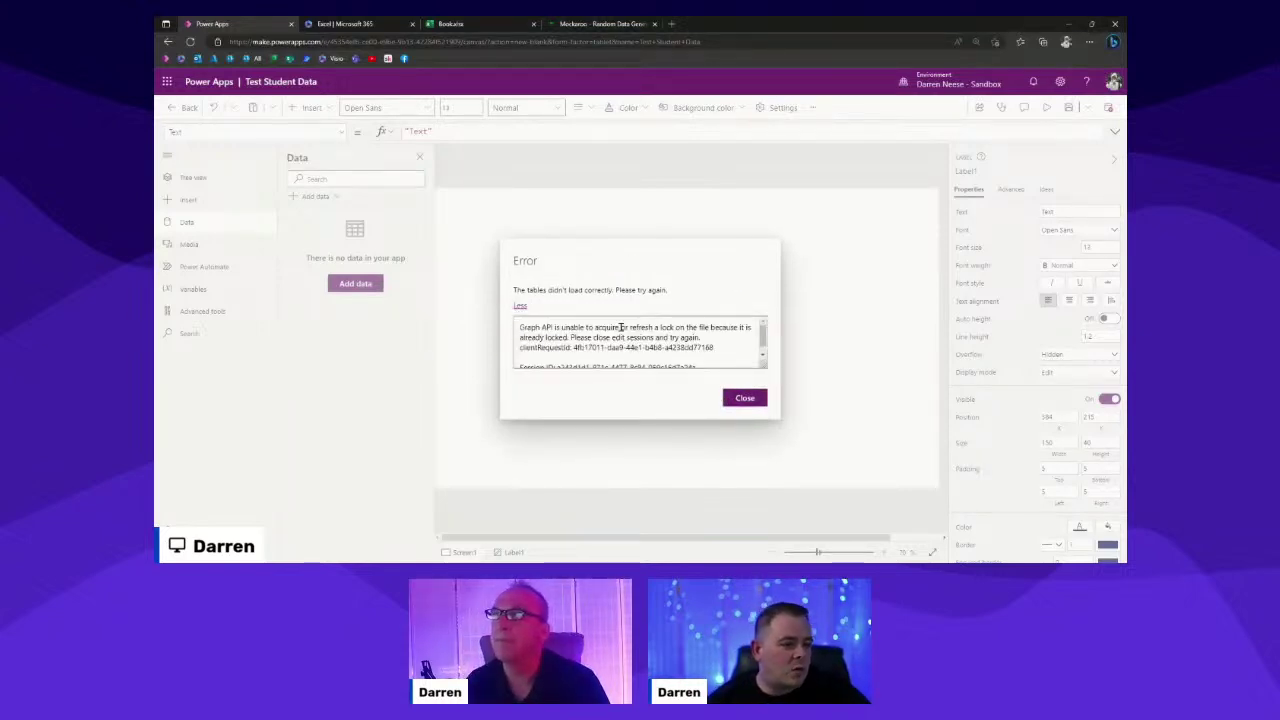
pyautogui.moveTo(540, 327); pyautogui.dragTo(742, 348)
pyautogui.rightClick(752, 332)
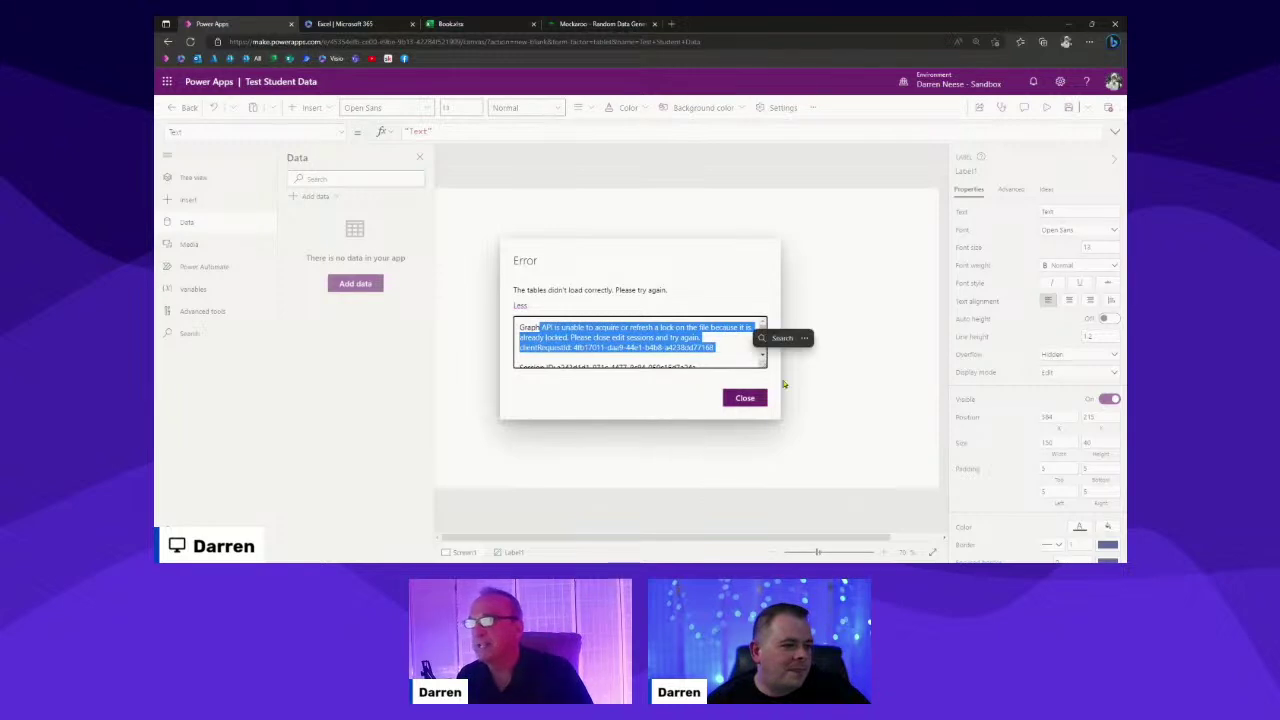
pyautogui.click(783, 338)
pyautogui.click(735, 350)
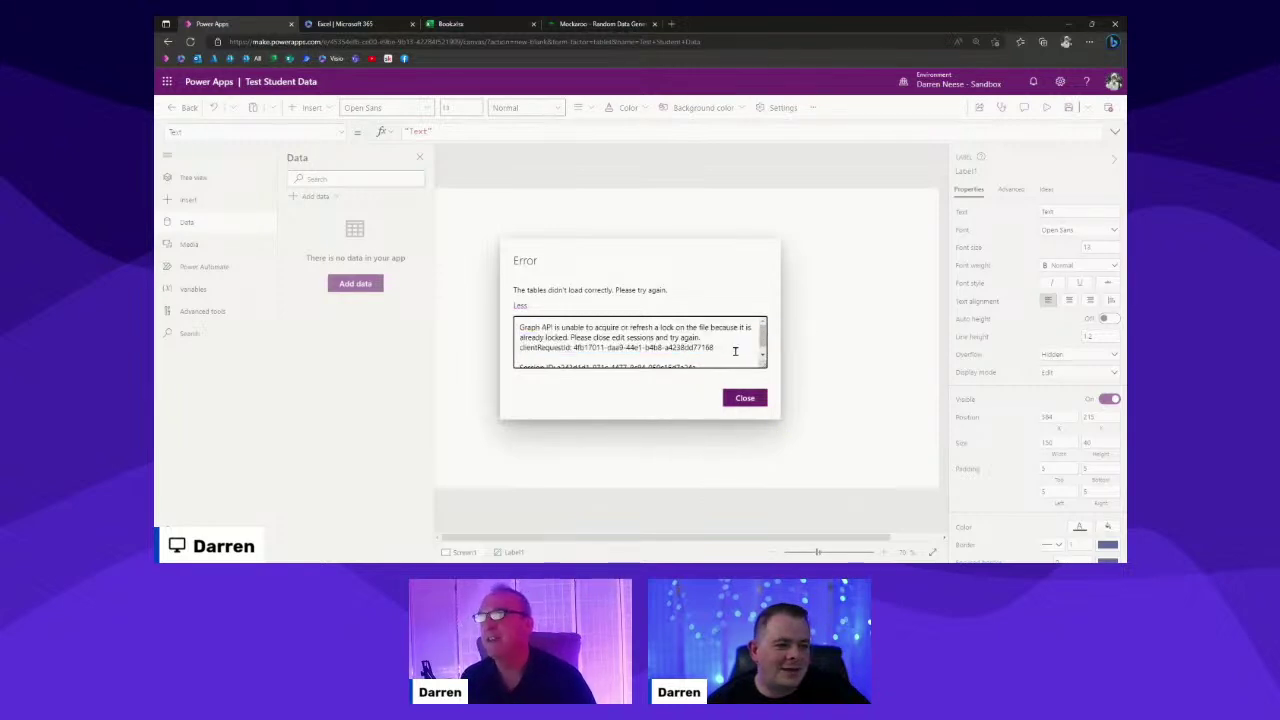
pyautogui.moveTo(760, 363); pyautogui.dragTo(759, 404)
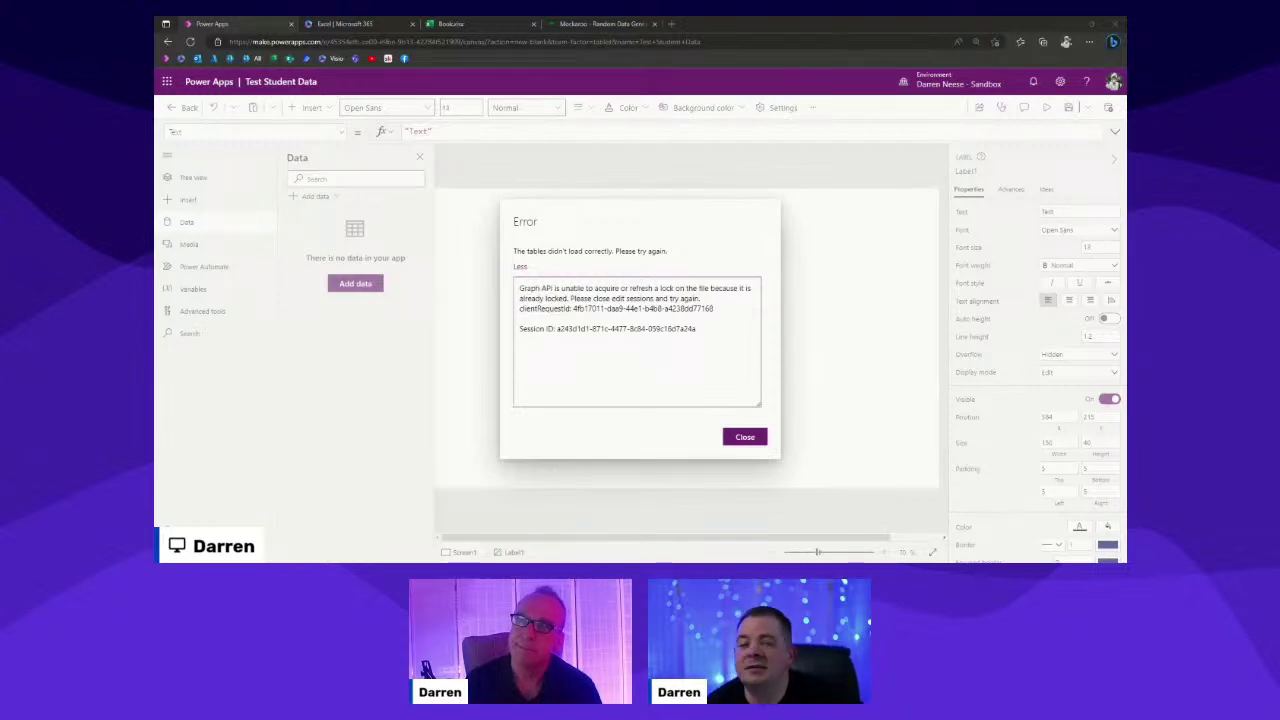
# Switch to the MOCK_DATA.xlsx workbook in Excel, maximize its window and close the workbook.
pyautogui.moveTo(828, 17); pyautogui.dragTo(786, 118)
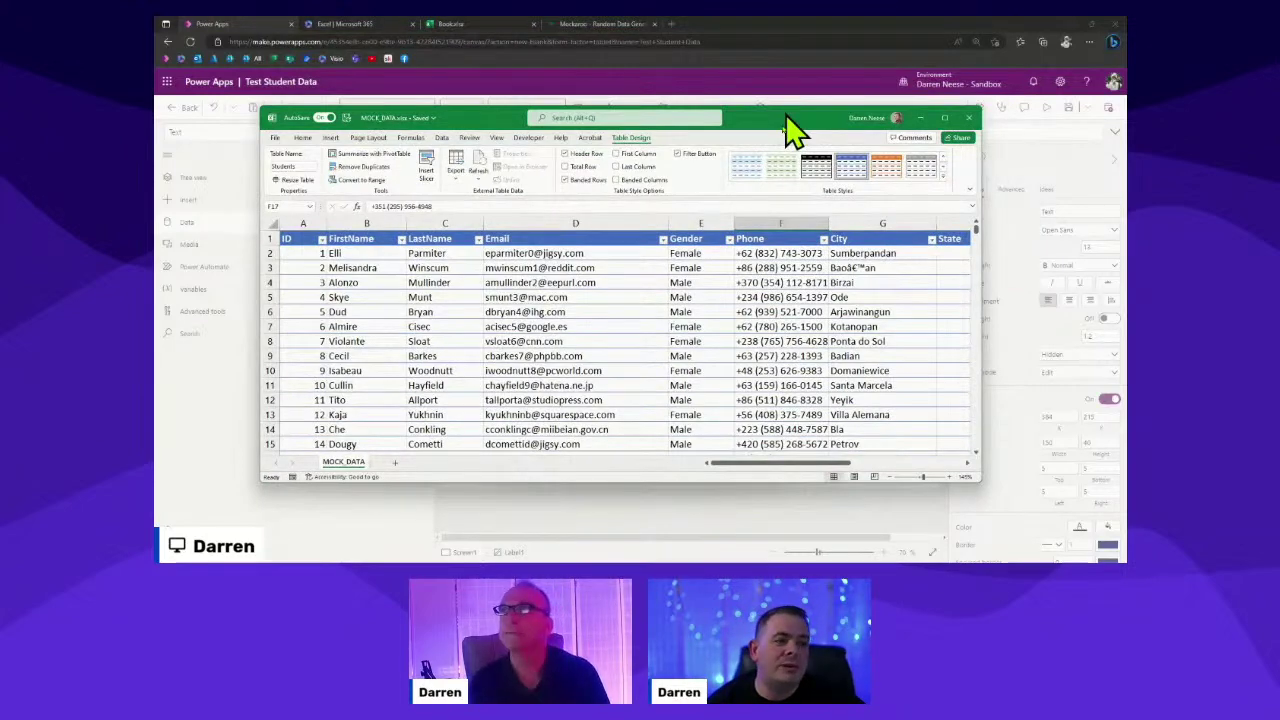
pyautogui.doubleClick(800, 122)
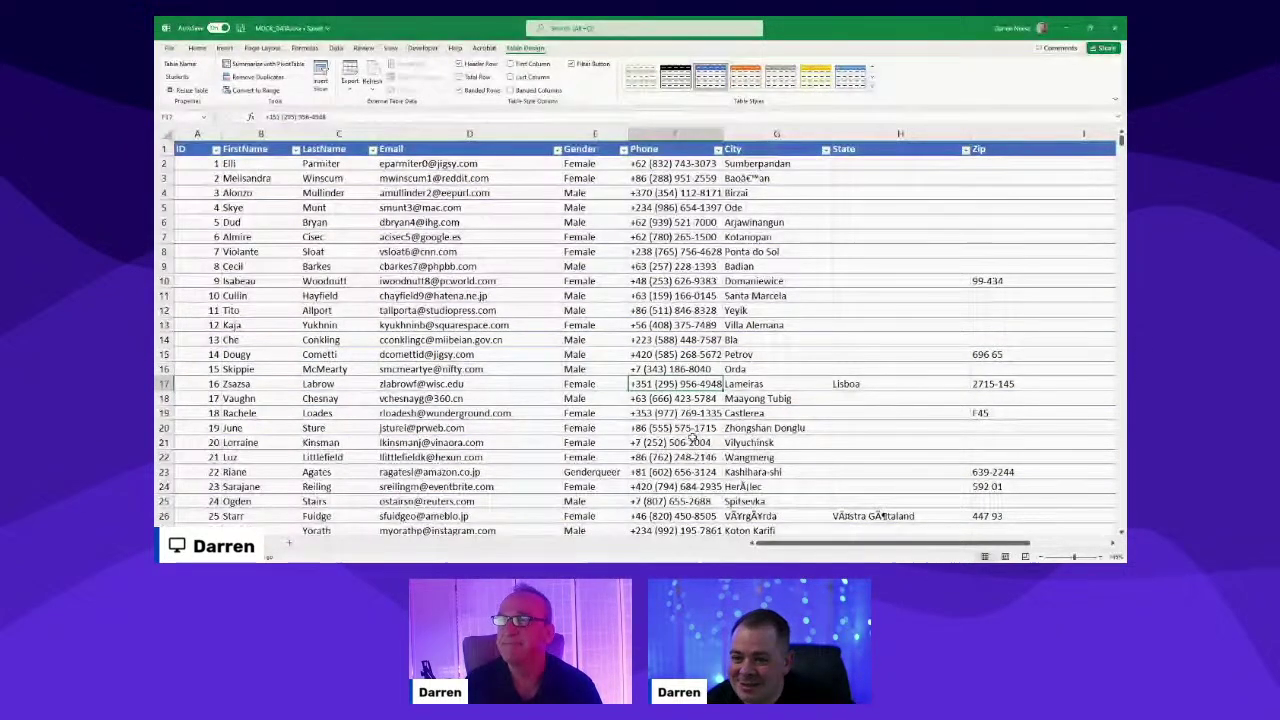
pyautogui.hotkey('alt', 'Tab')
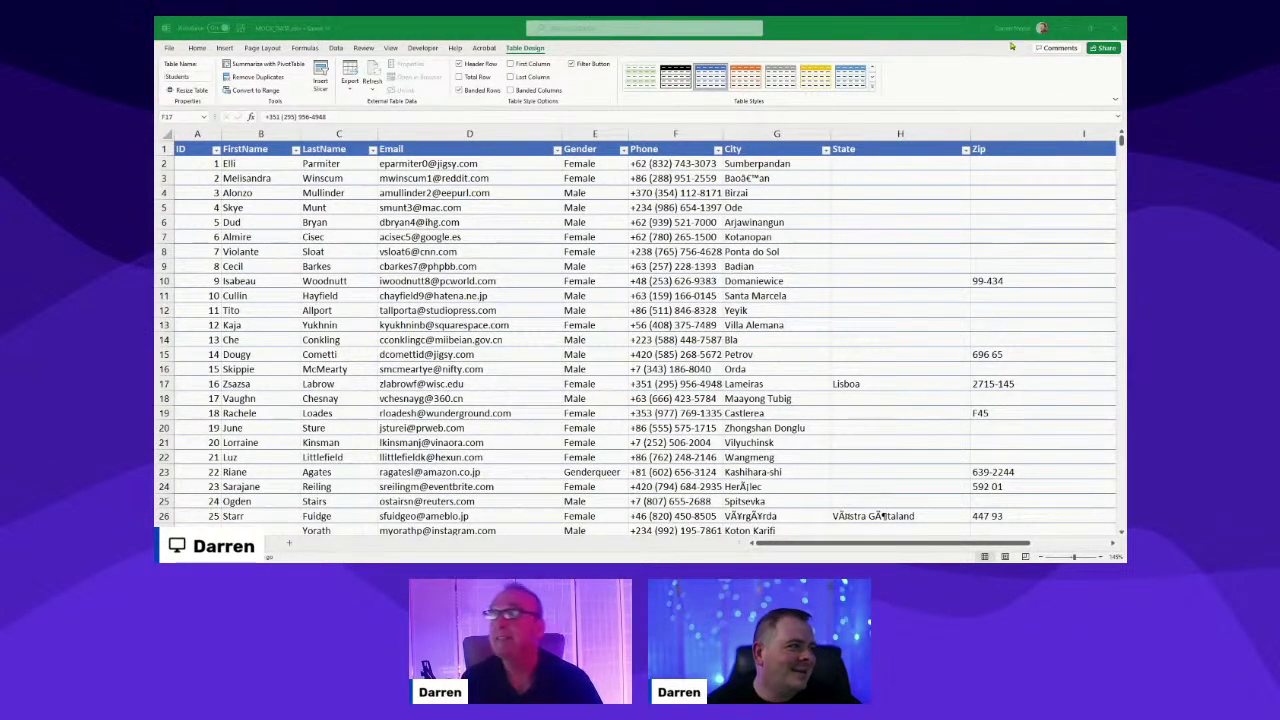
pyautogui.click(1118, 30)
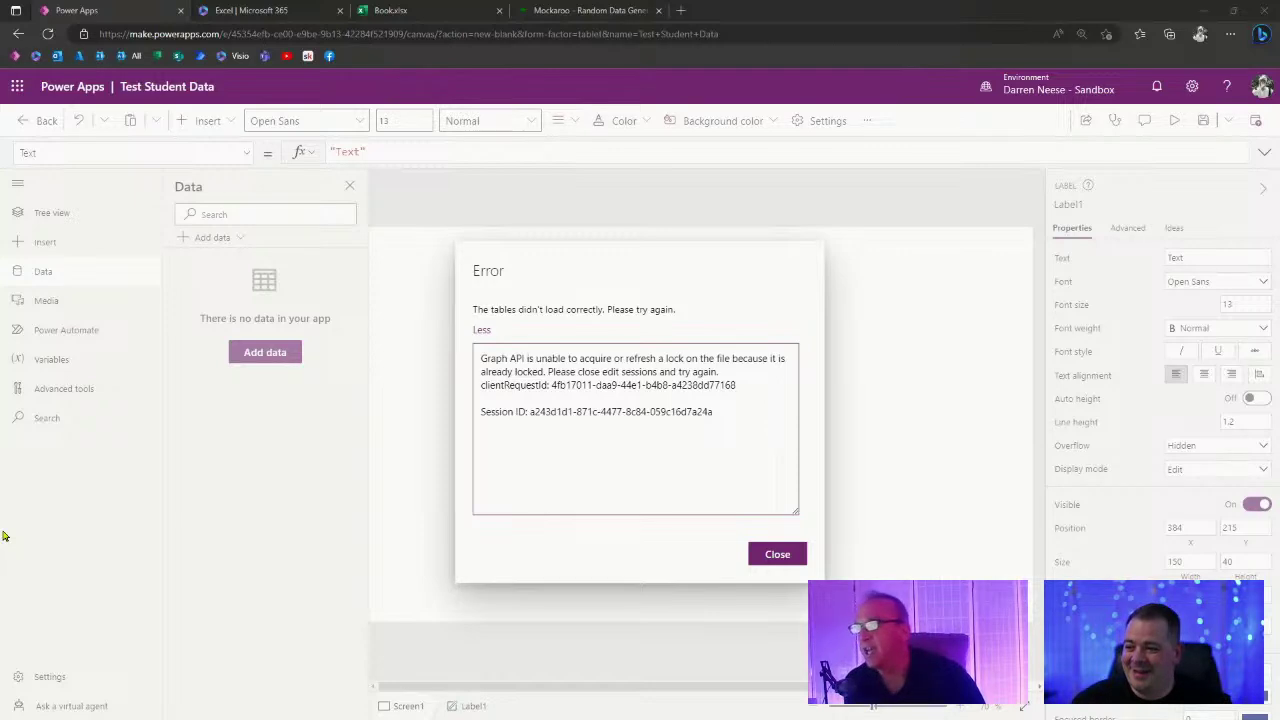
# Dismiss the error, search the data sources for "excel" again and choose Excel Online (Business) to list its file locations.
pyautogui.click(770, 555)
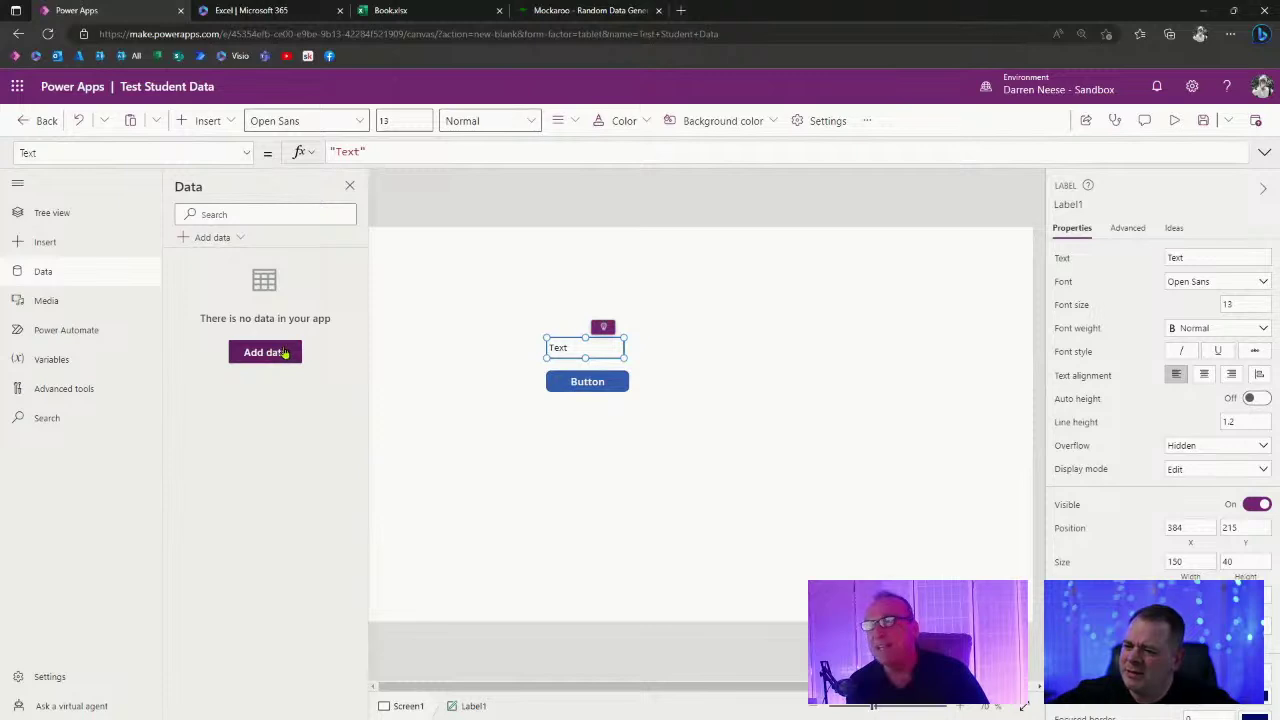
pyautogui.click(224, 239)
pyautogui.click(224, 586)
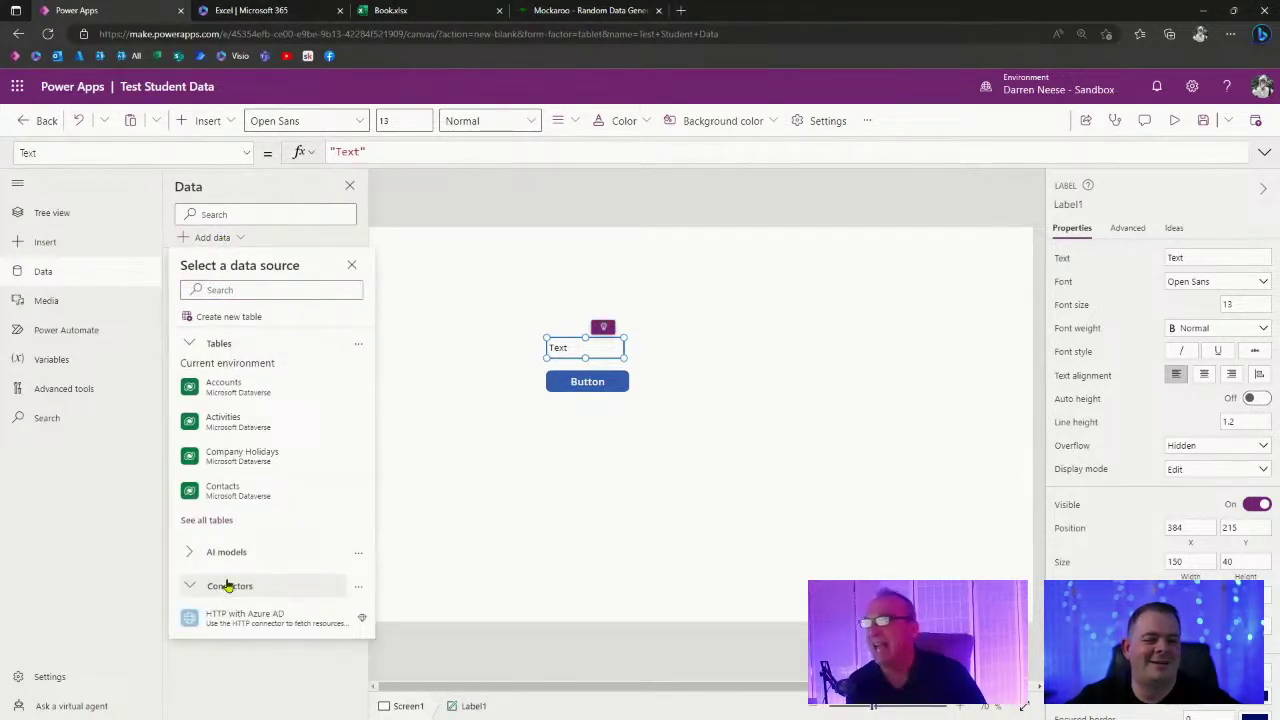
pyautogui.scroll(-2, 302, 480)
pyautogui.click(314, 284)
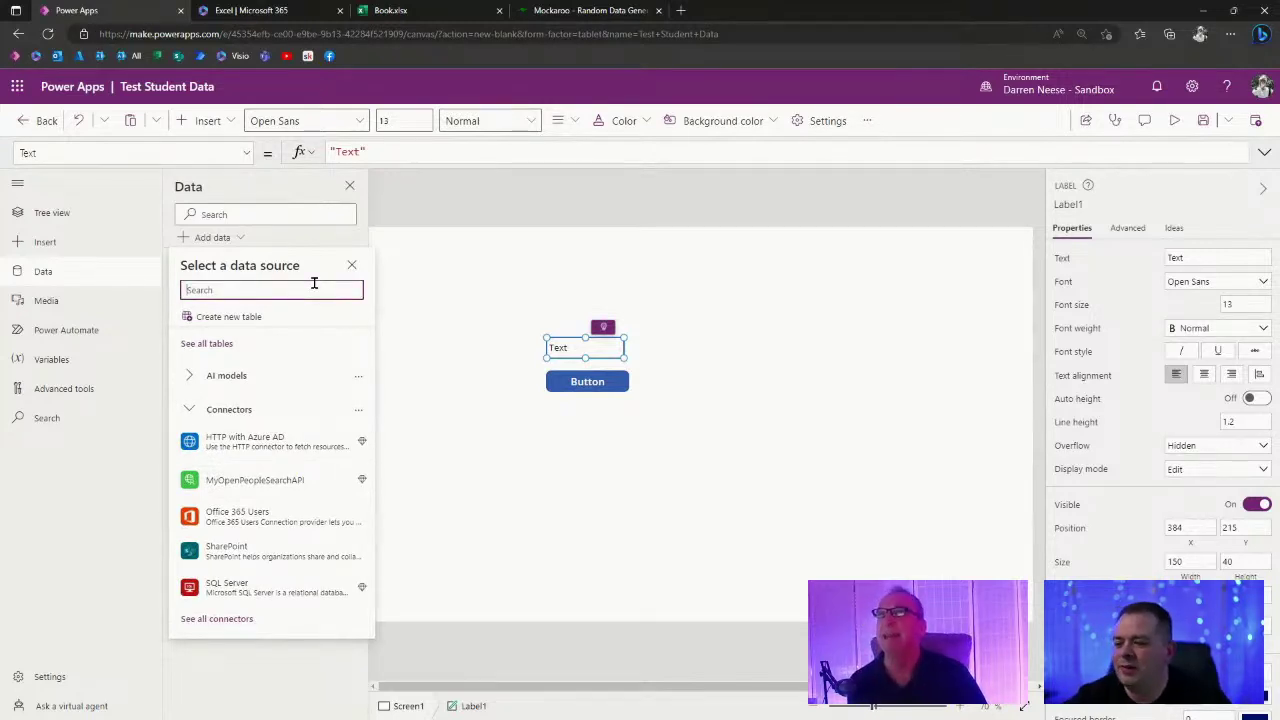
pyautogui.write('excel')
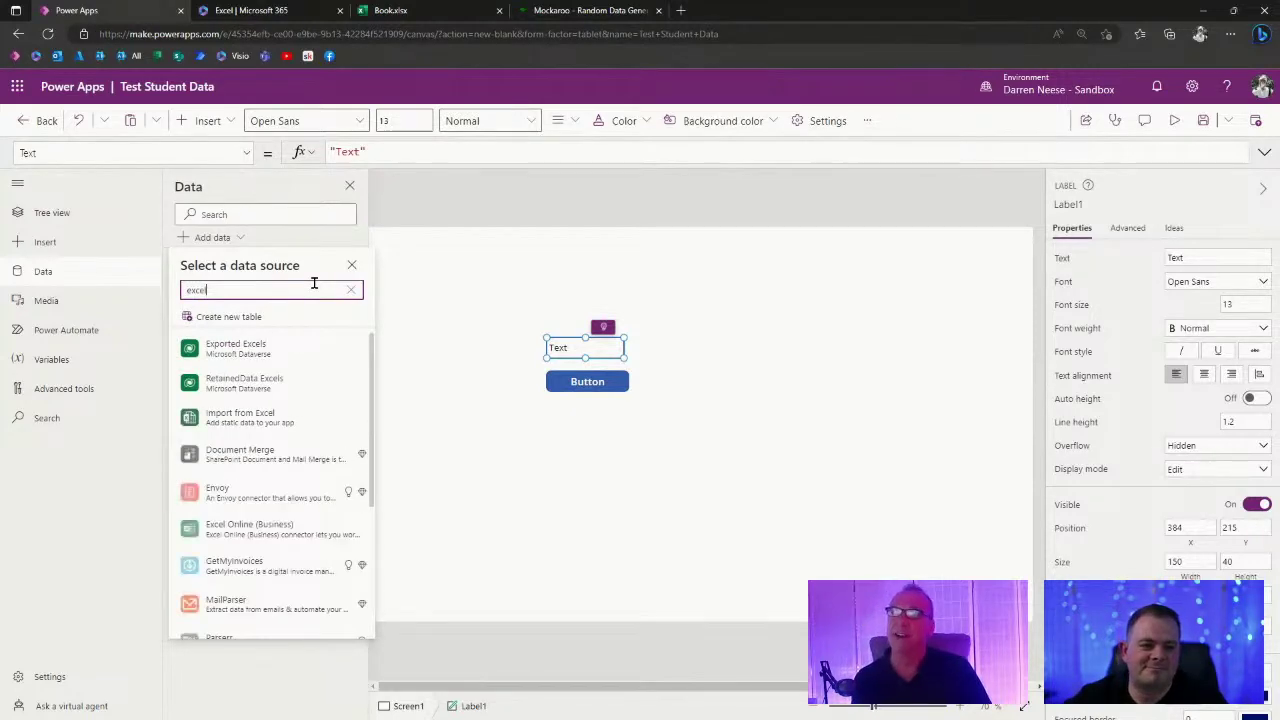
pyautogui.click(286, 527)
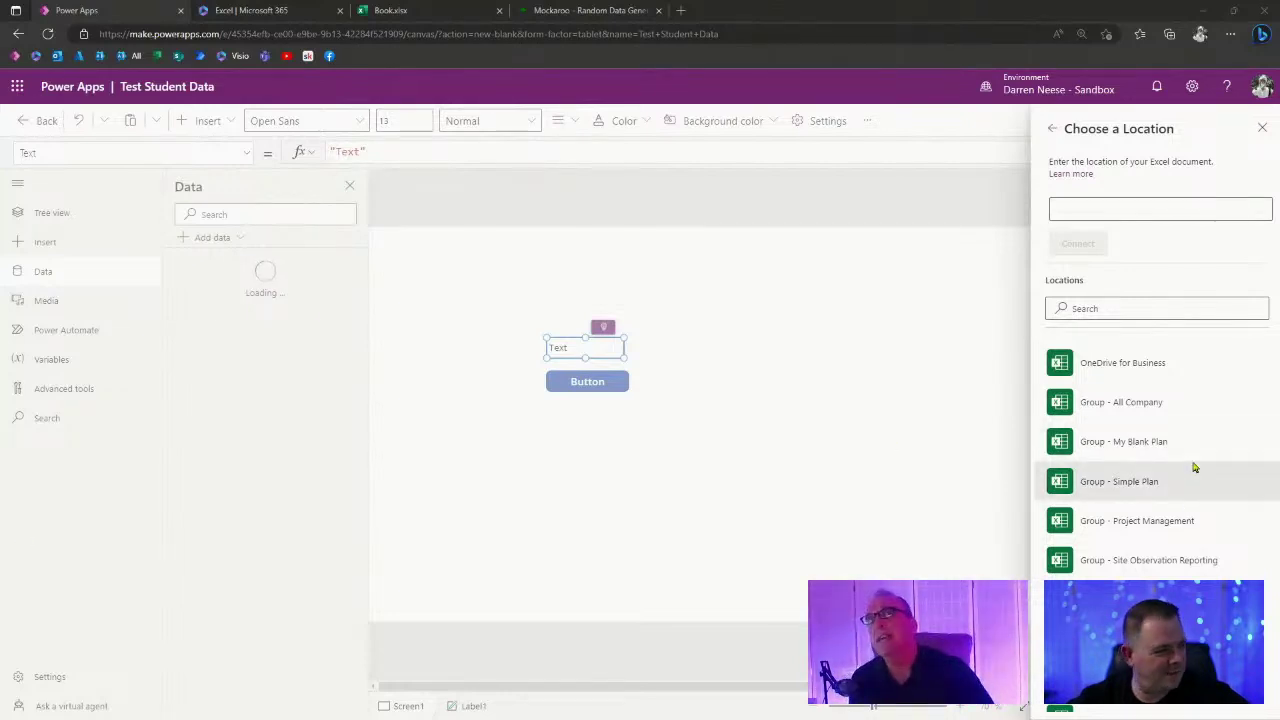
# Open MOCK_DATA.xlsx from the OneDrive library in OneDrive for Business and select its Students table.
pyautogui.click(1183, 372)
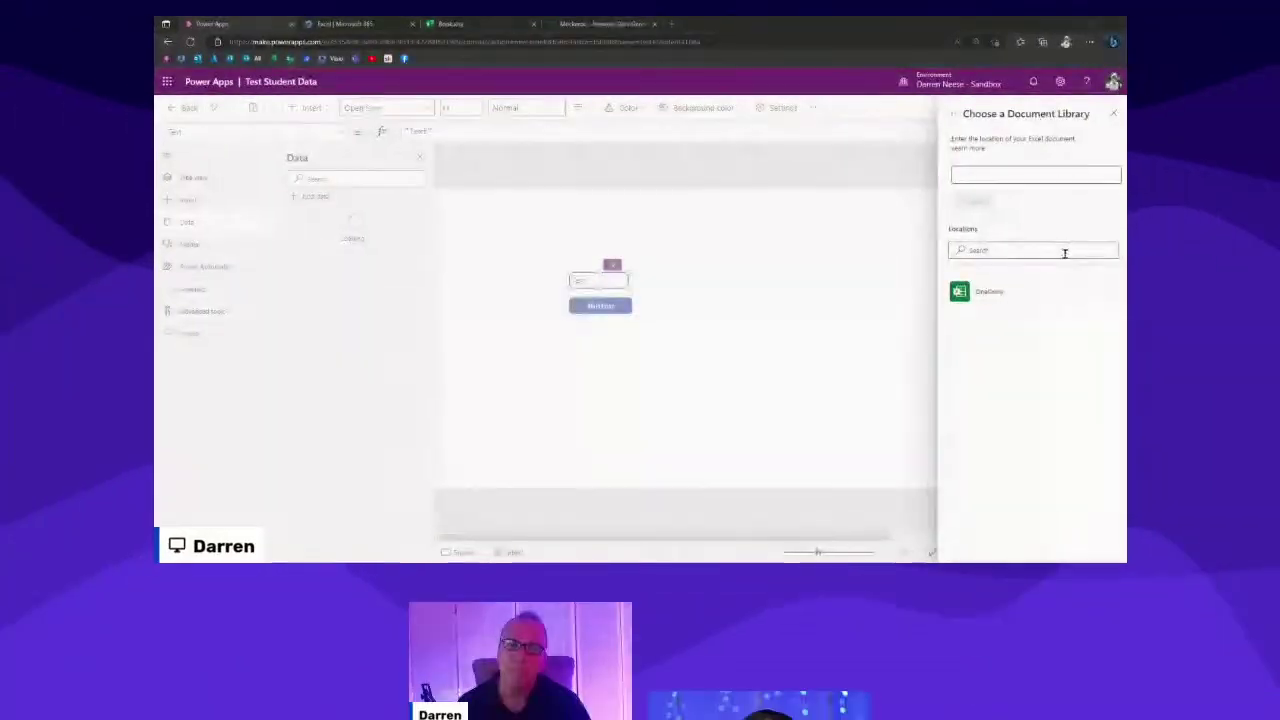
pyautogui.click(987, 293)
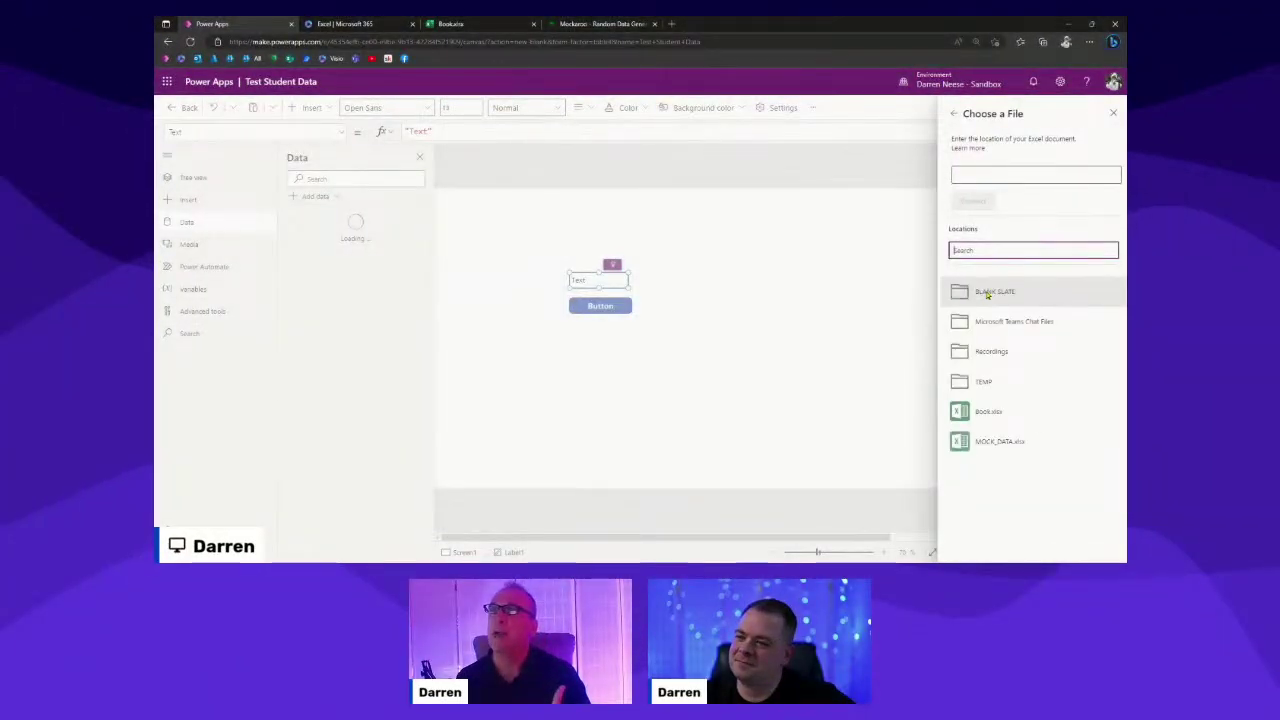
pyautogui.click(1015, 449)
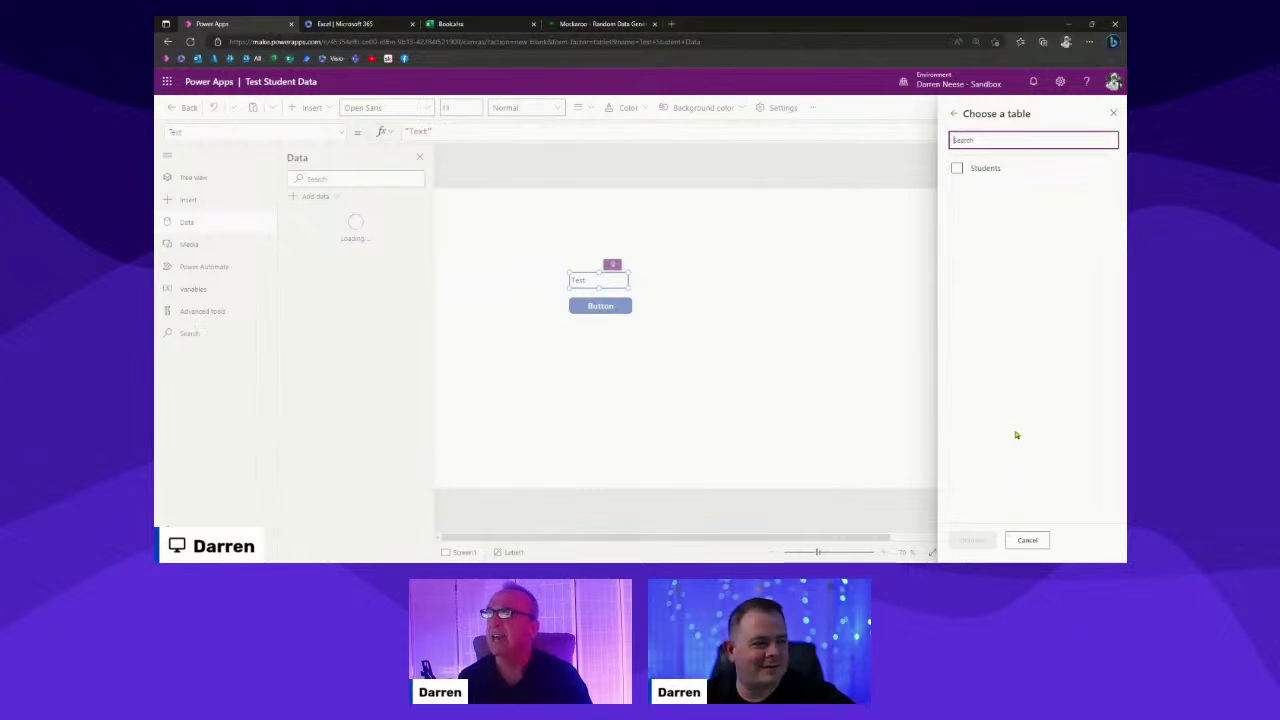
pyautogui.click(956, 170)
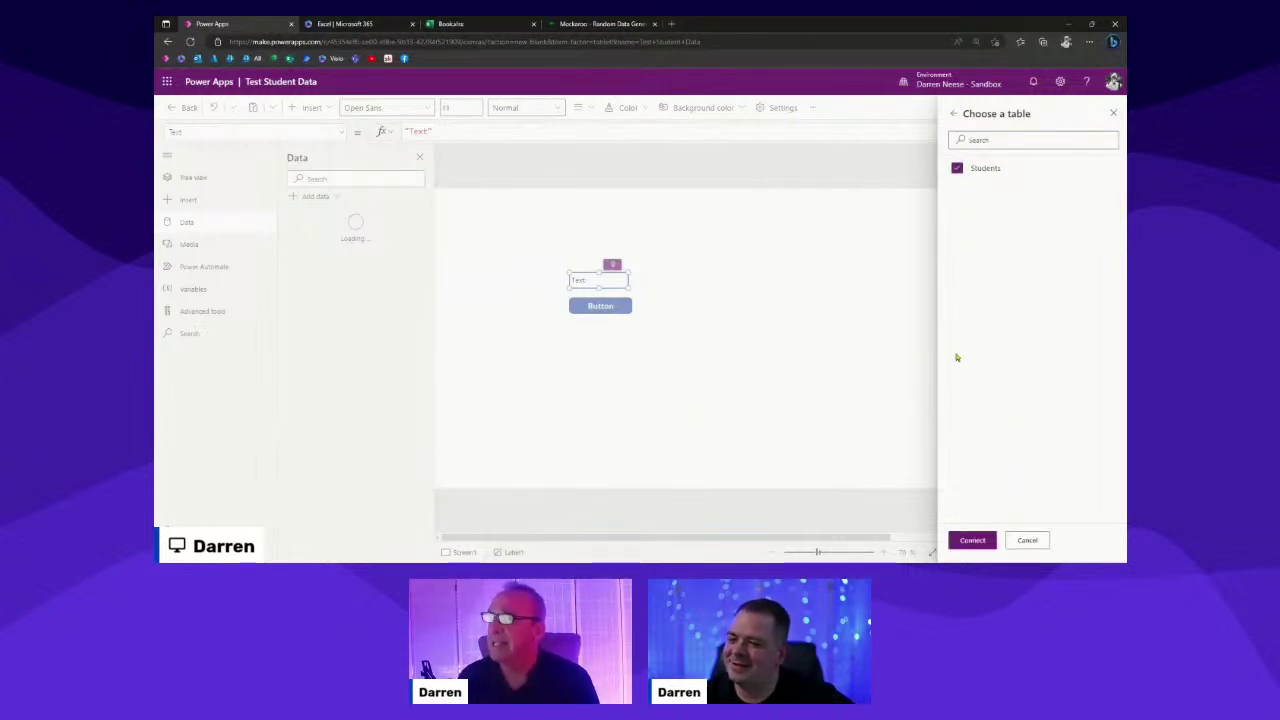
# Connect the Students table to the app, using an auto-generated ID inserted into the Excel table as identifier.
pyautogui.hotkey('ctrl', '+')
pyautogui.hotkey('ctrl', '+')
pyautogui.hotkey('ctrl', '+')
pyautogui.hotkey('ctrl', '+')
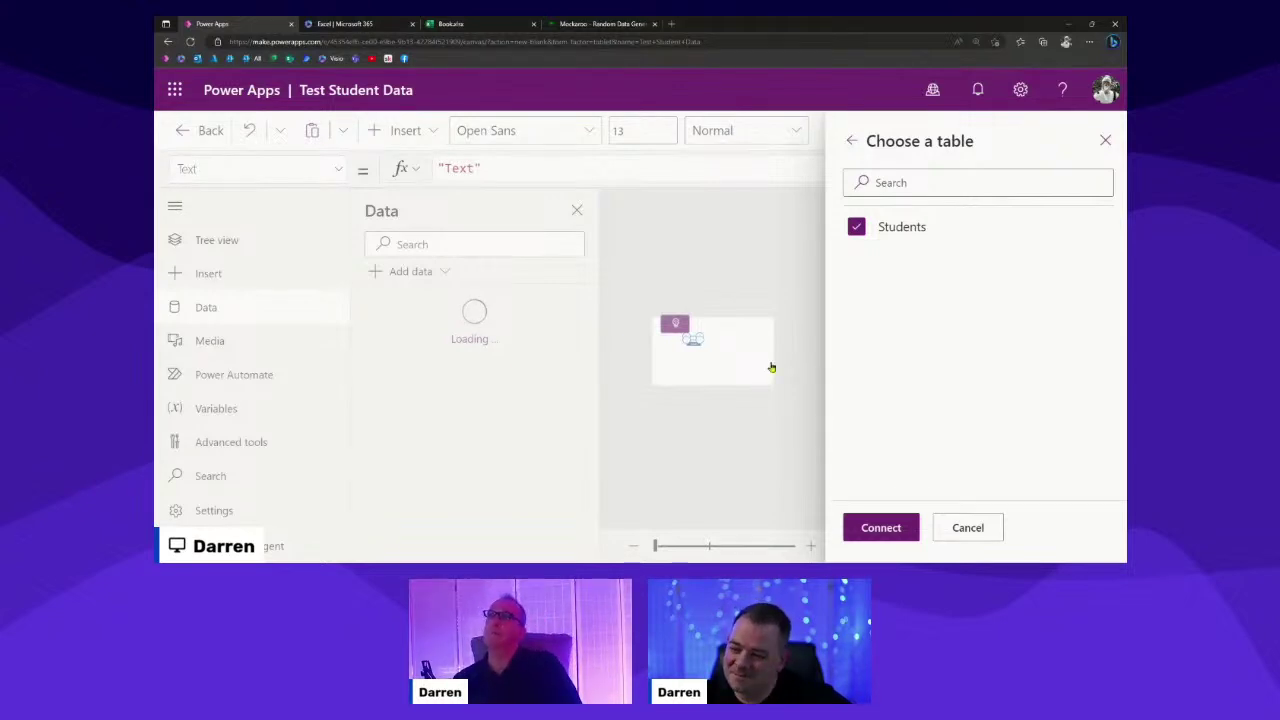
pyautogui.hotkey('ctrl', '-')
pyautogui.hotkey('ctrl', '-')
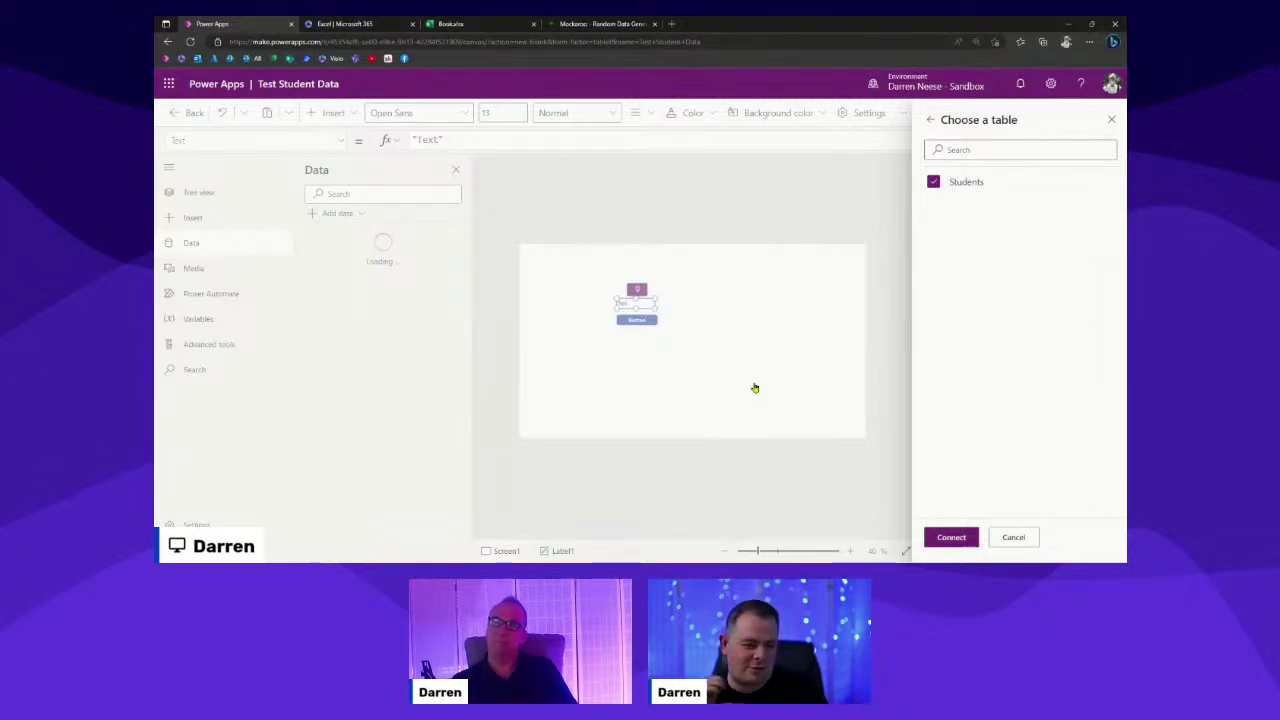
pyautogui.click(963, 547)
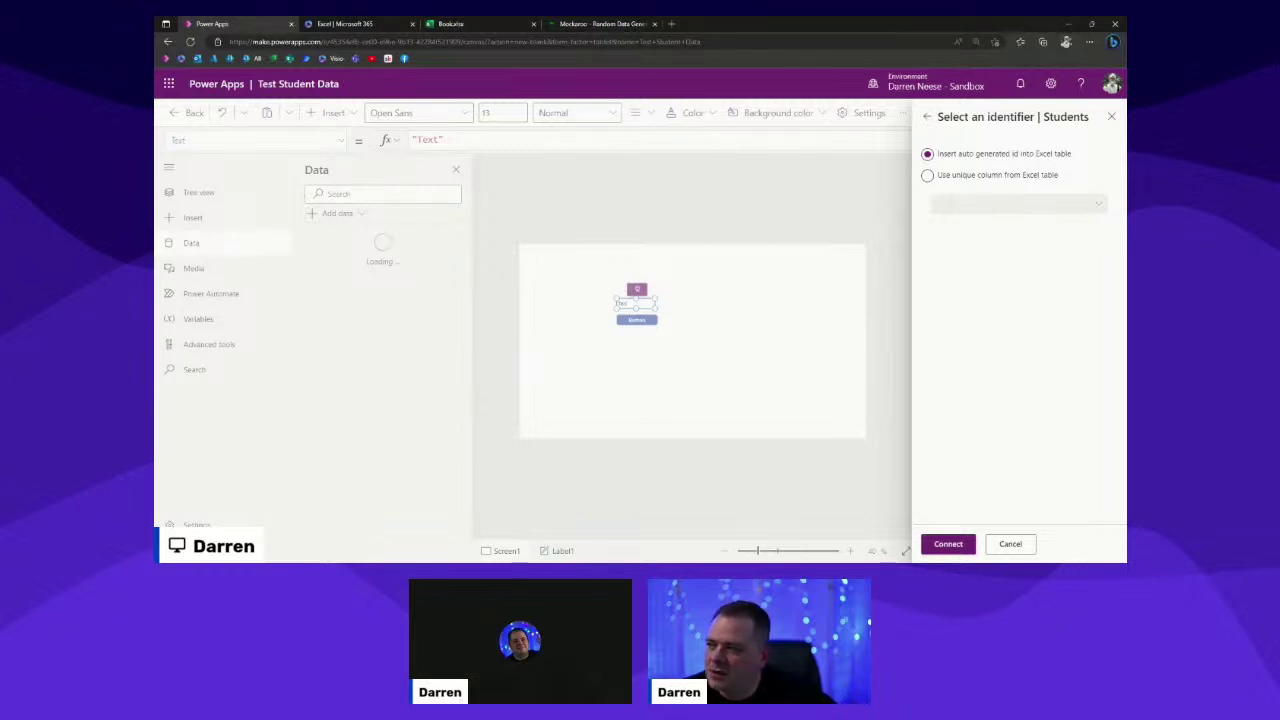
pyautogui.click(948, 544)
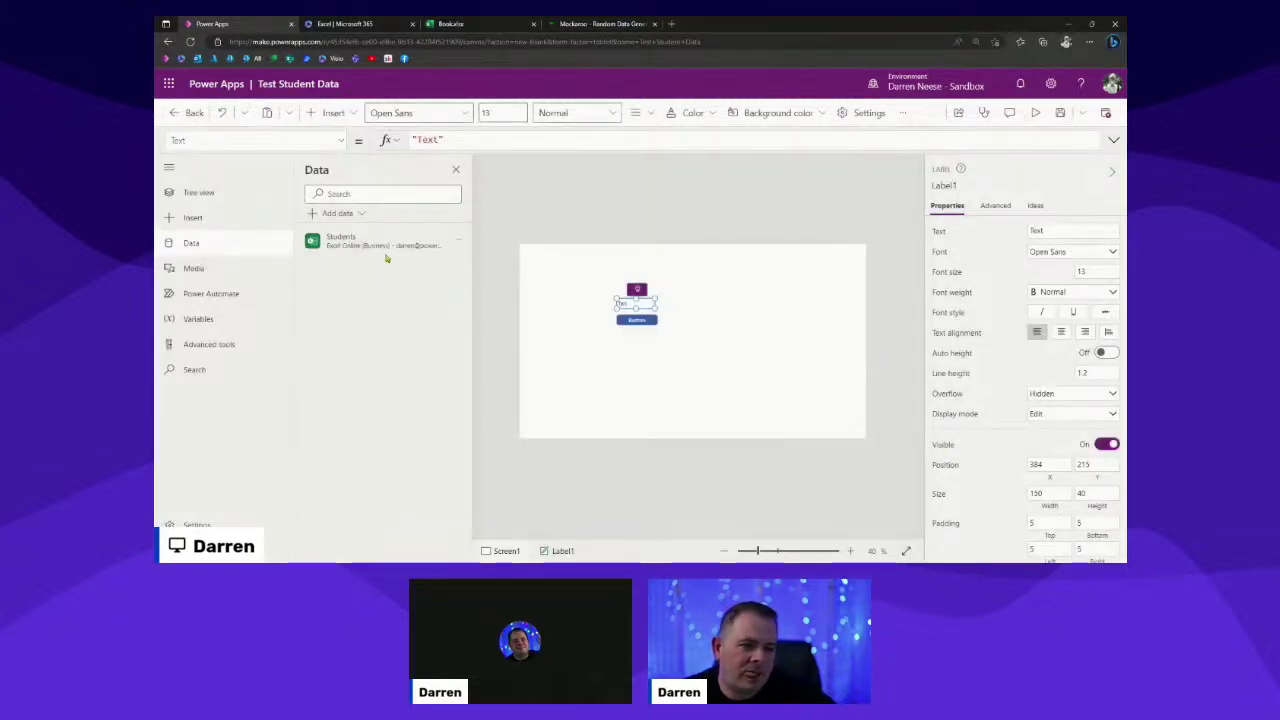
# Collapse the navigation labels, show the screen's control tree and delete both the button and the text label from Screen1.
pyautogui.moveTo(356, 245)
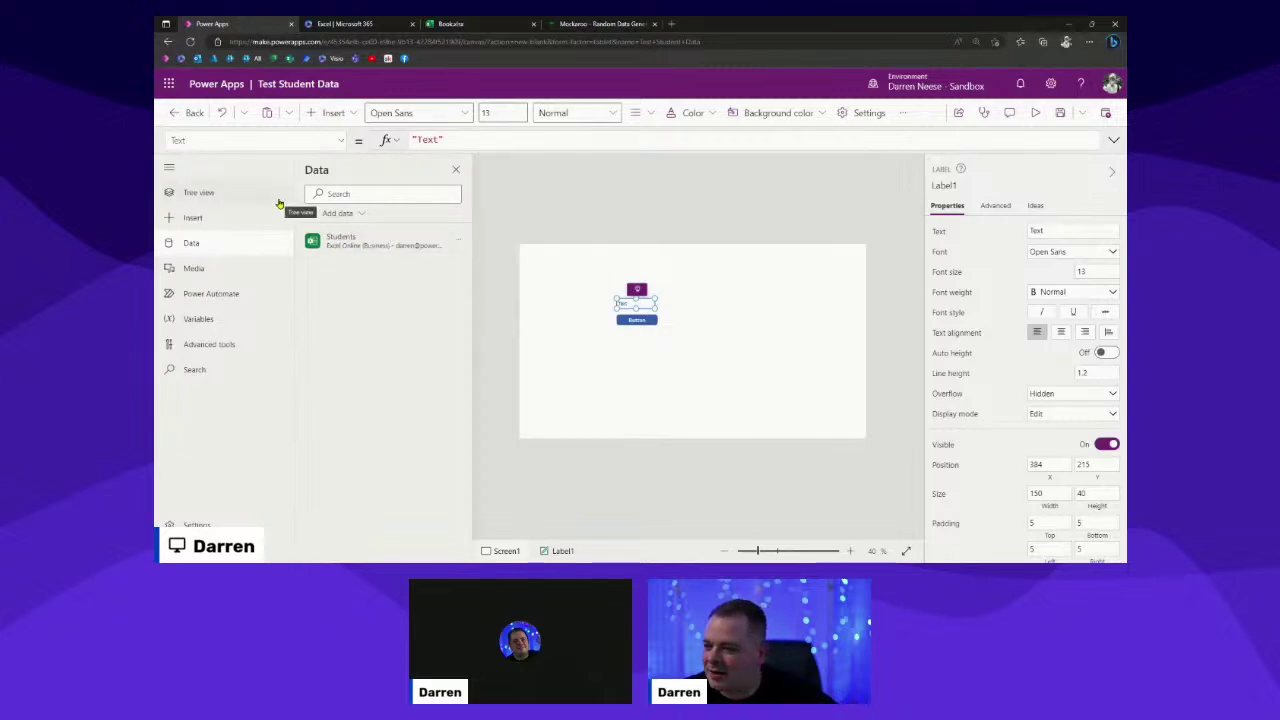
pyautogui.click(169, 170)
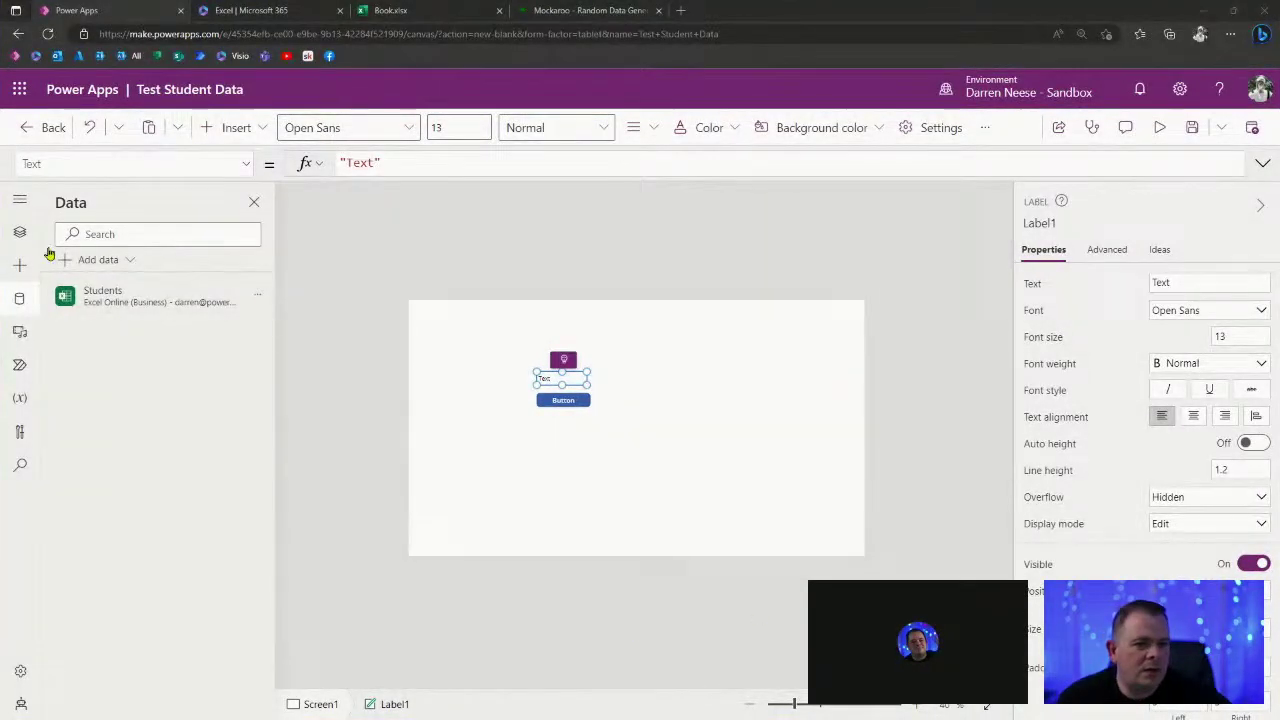
pyautogui.click(21, 234)
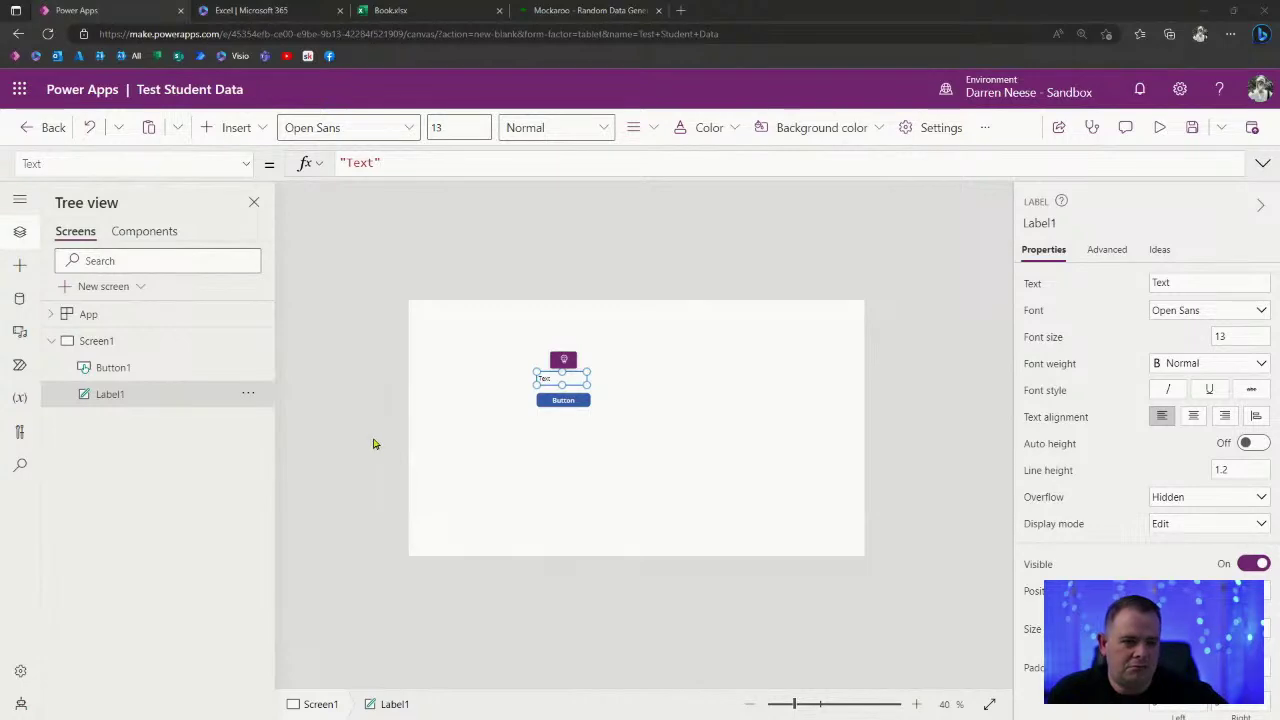
pyautogui.click(376, 406)
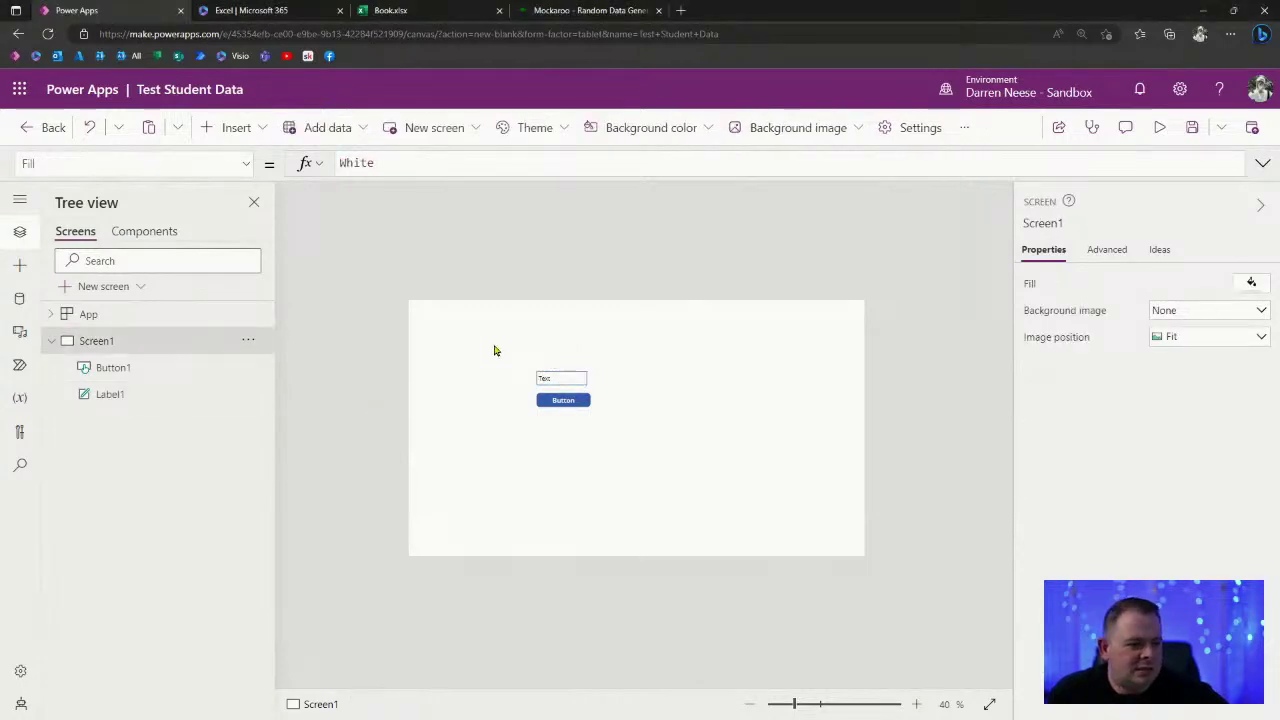
pyautogui.moveTo(494, 345); pyautogui.dragTo(441, 334)
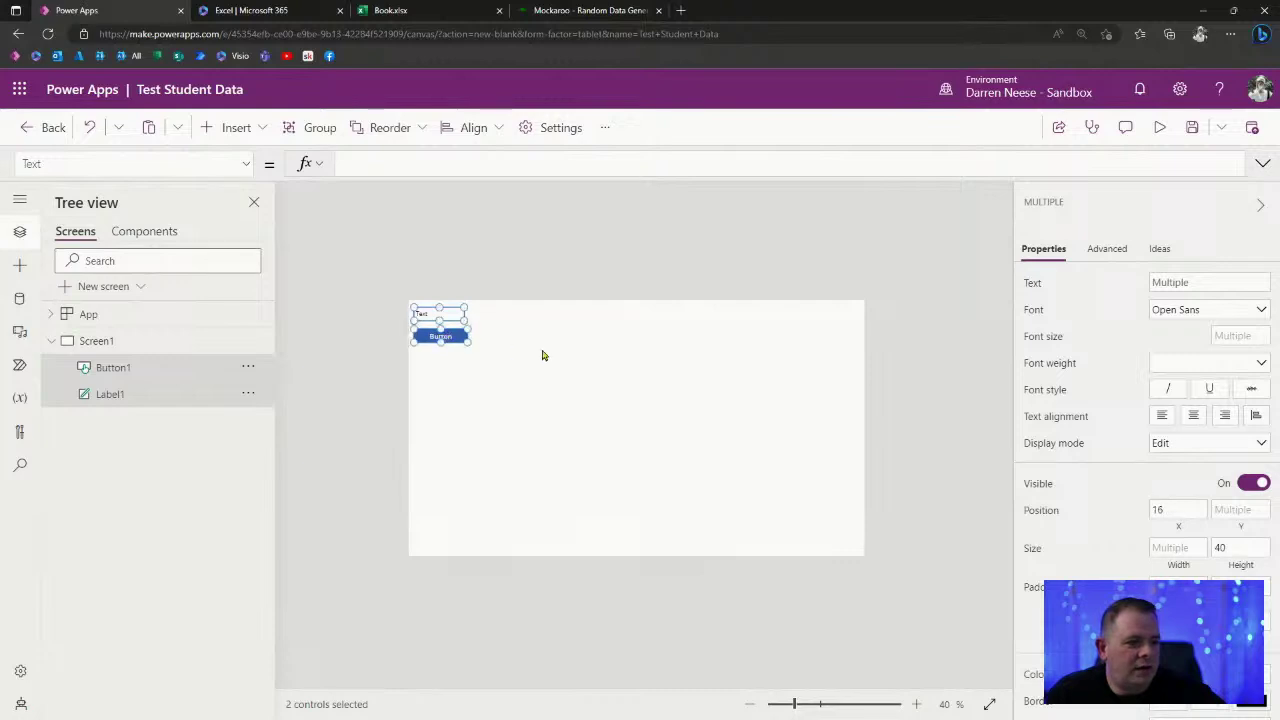
pyautogui.press('Delete')
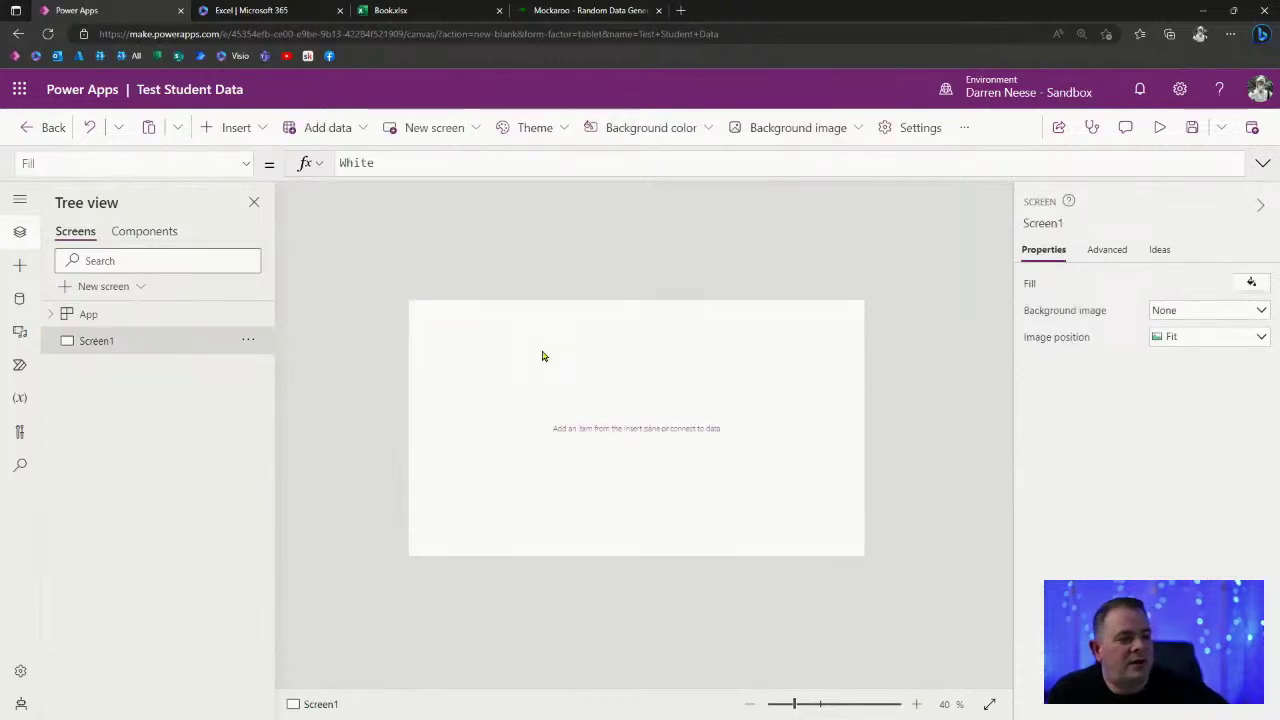
pyautogui.click(266, 131)
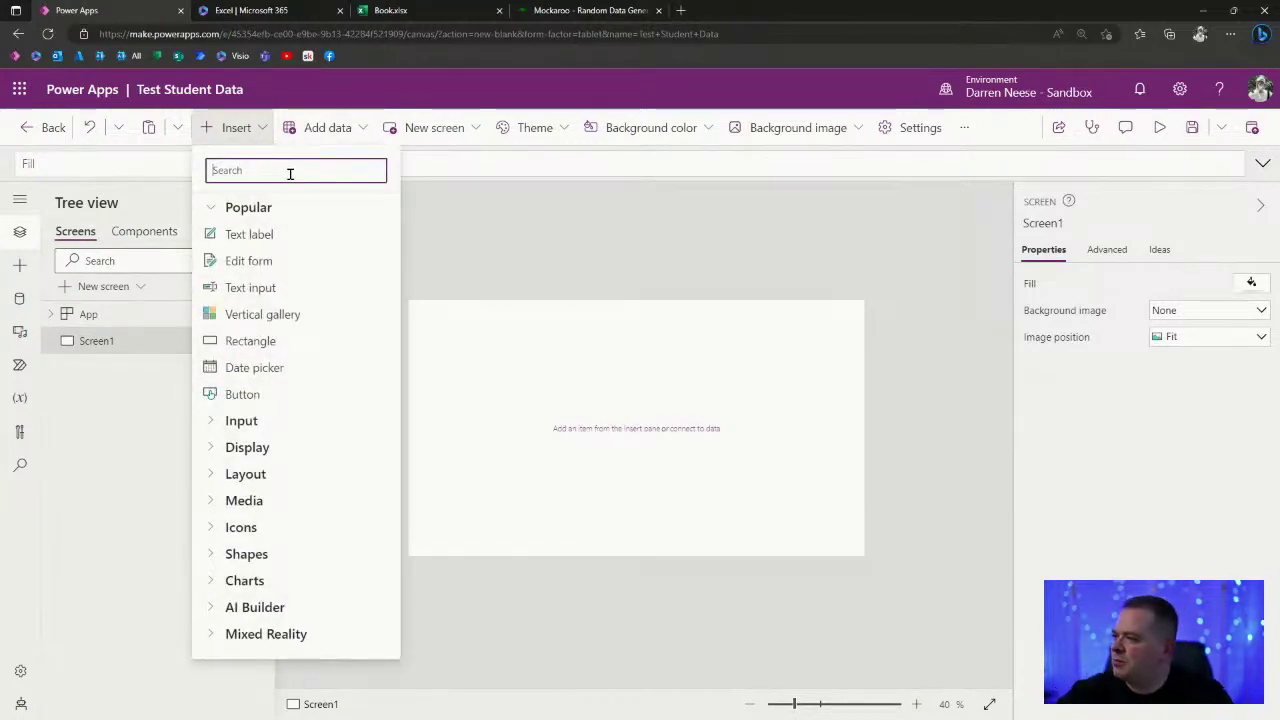
pyautogui.write('table')
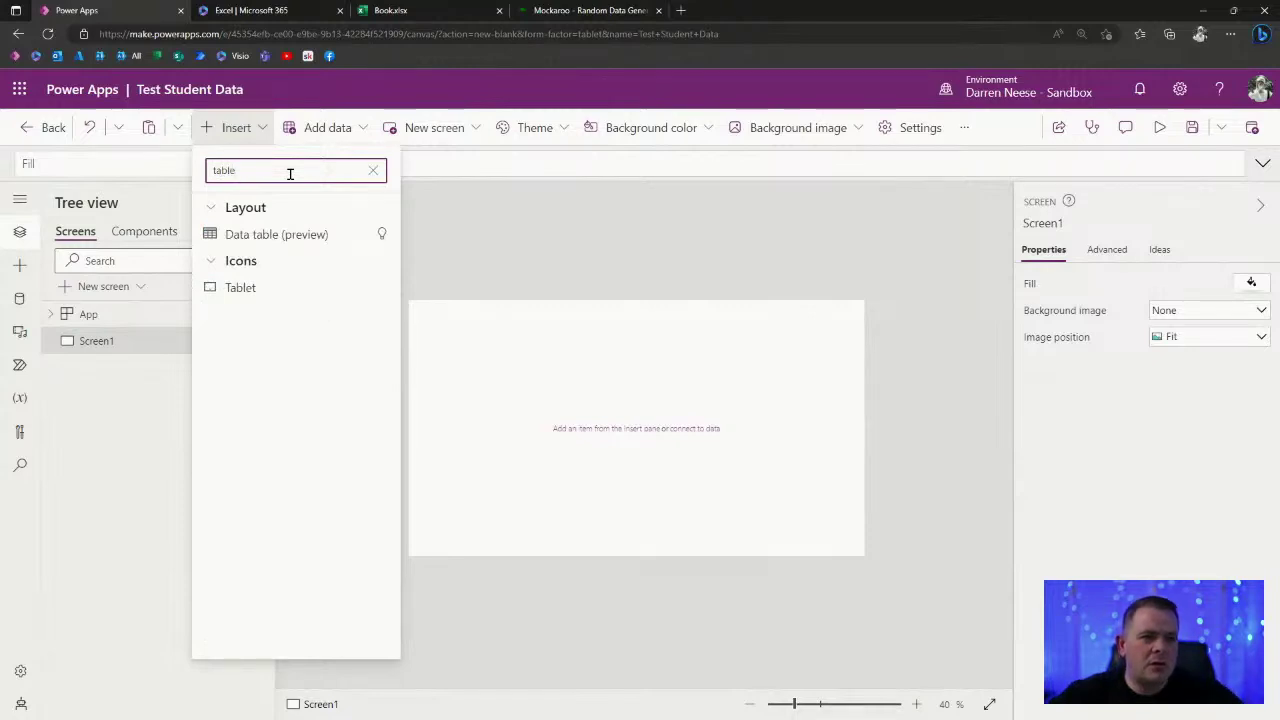
pyautogui.click(265, 138)
# Search the insertable controls for "table", add a Data table (preview) to Screen1 and use Students as its data source.
pyautogui.click(265, 139)
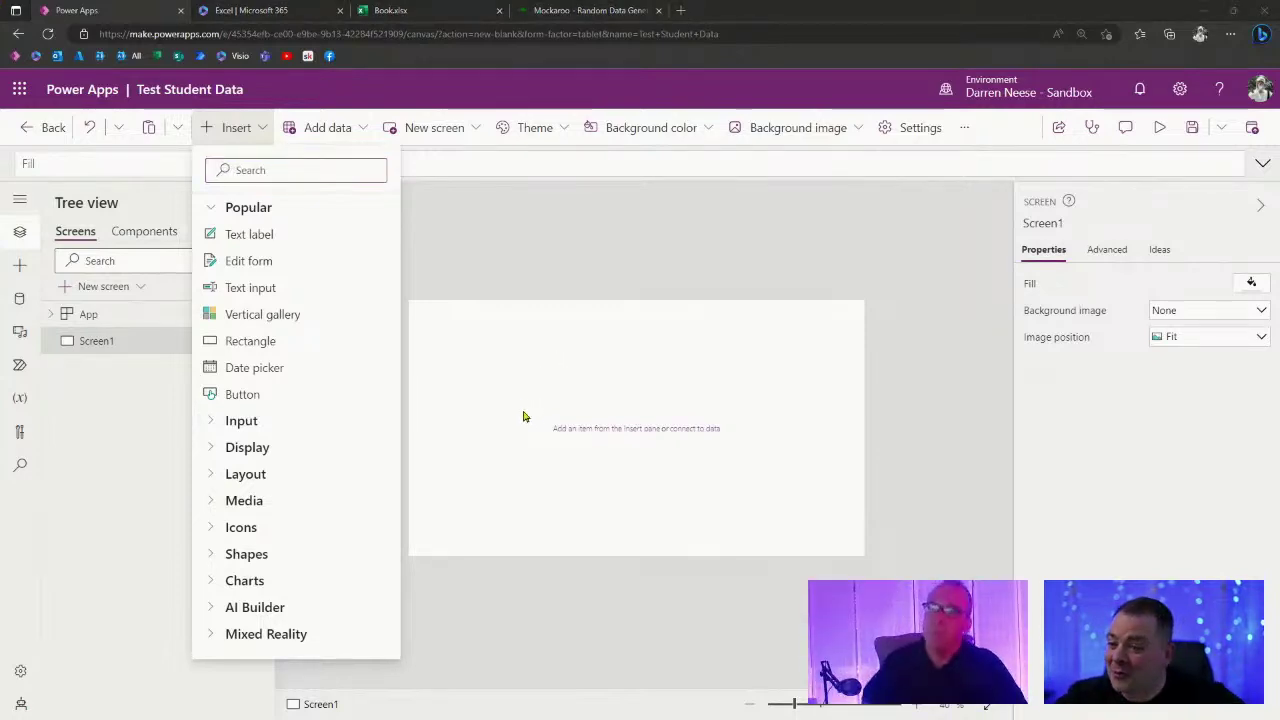
pyautogui.click(309, 170)
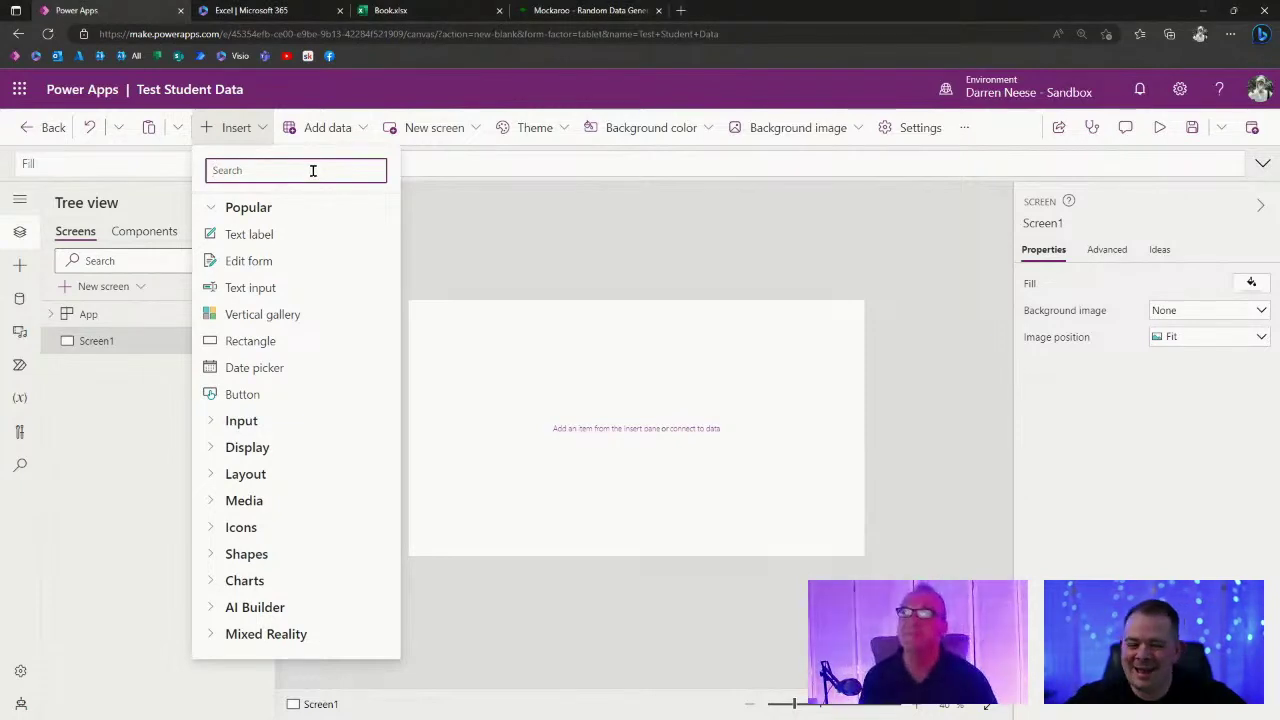
pyautogui.write('table')
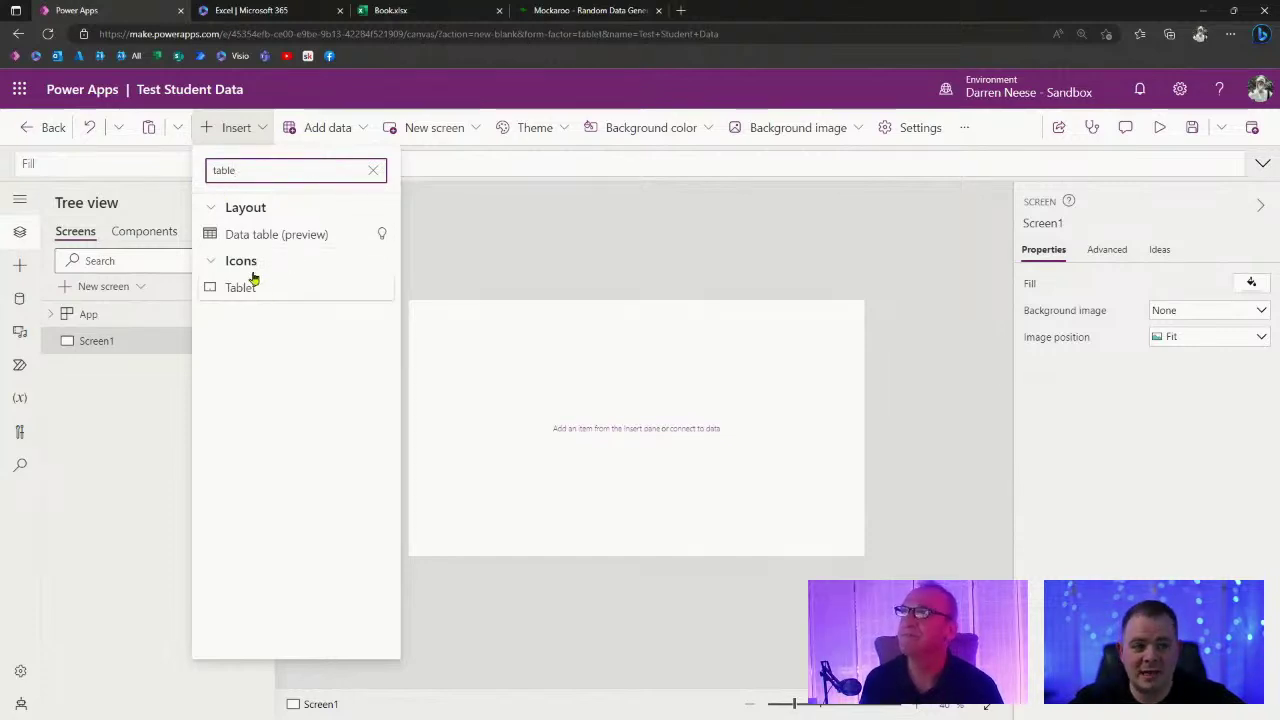
pyautogui.click(281, 240)
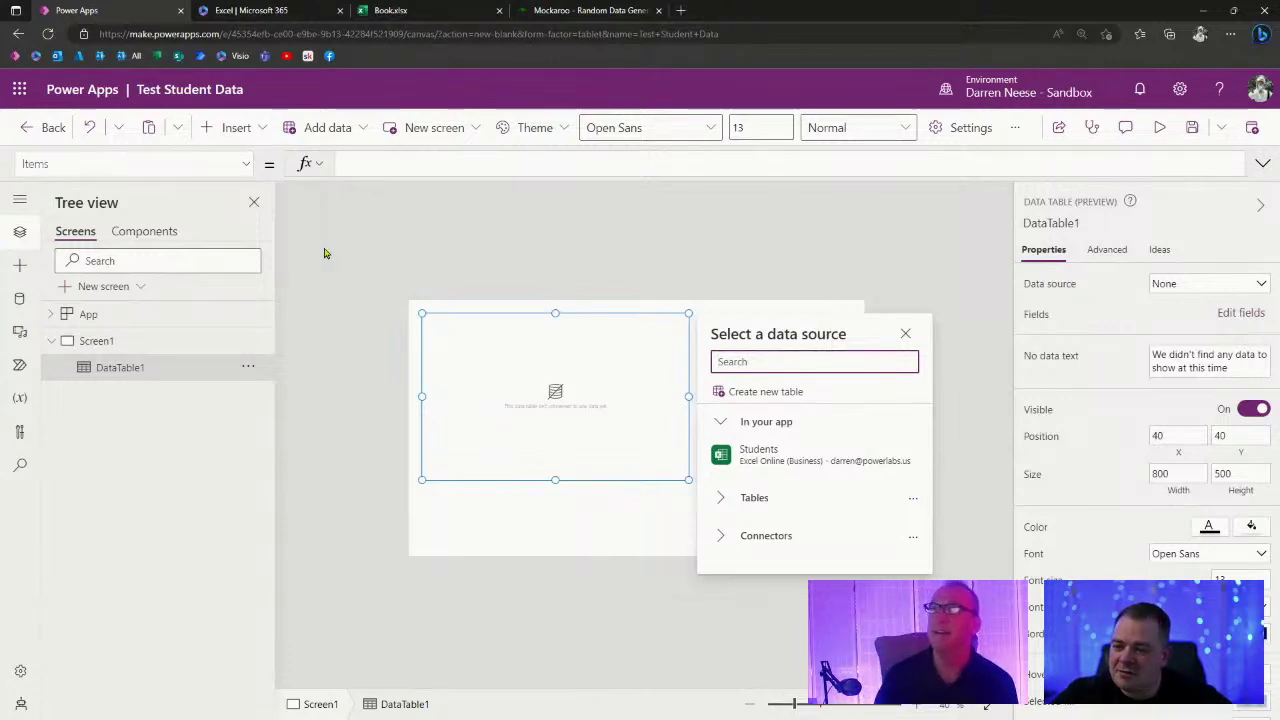
pyautogui.click(730, 457)
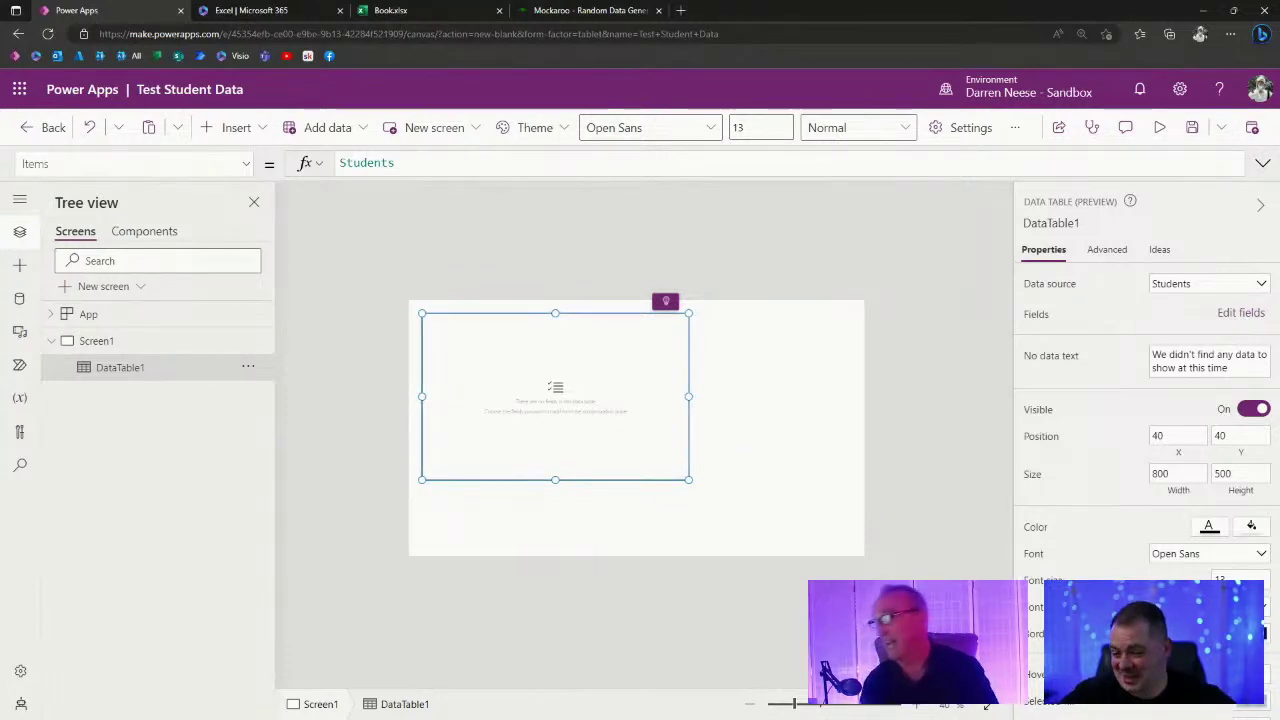
pyautogui.click(978, 436)
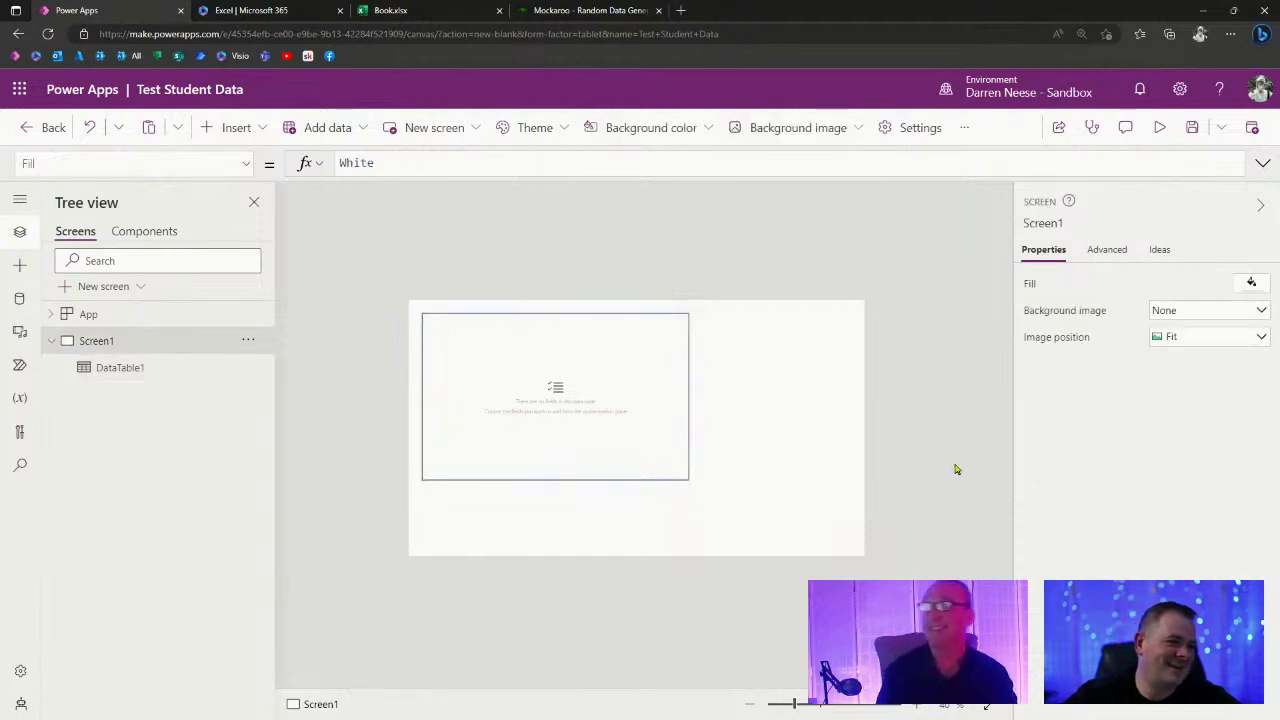
pyautogui.click(621, 425)
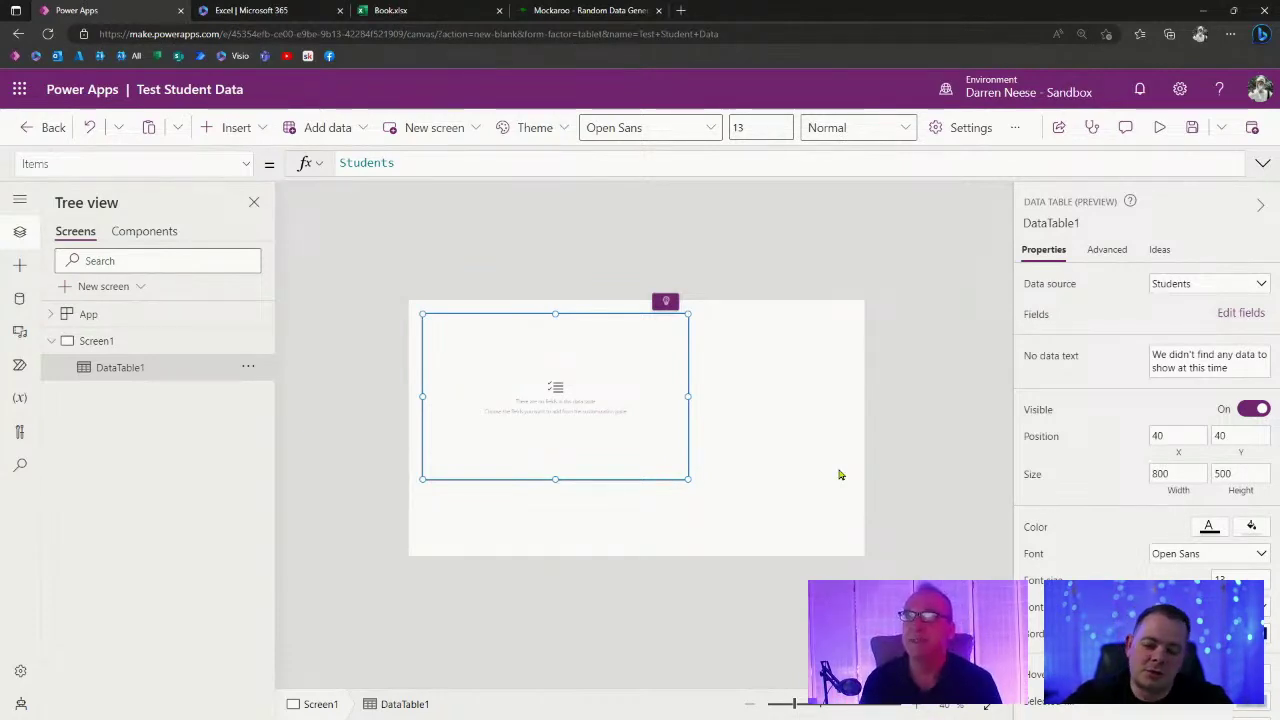
pyautogui.scroll(1, 840, 475)
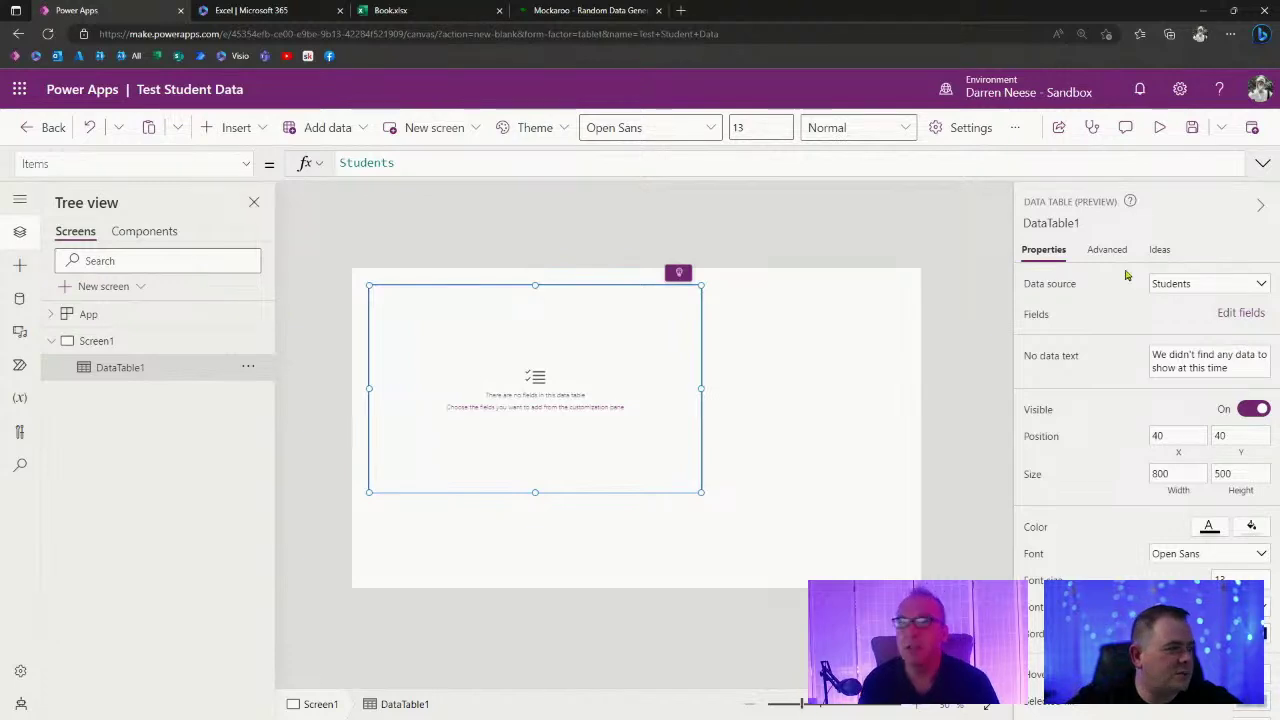
pyautogui.click(1230, 34)
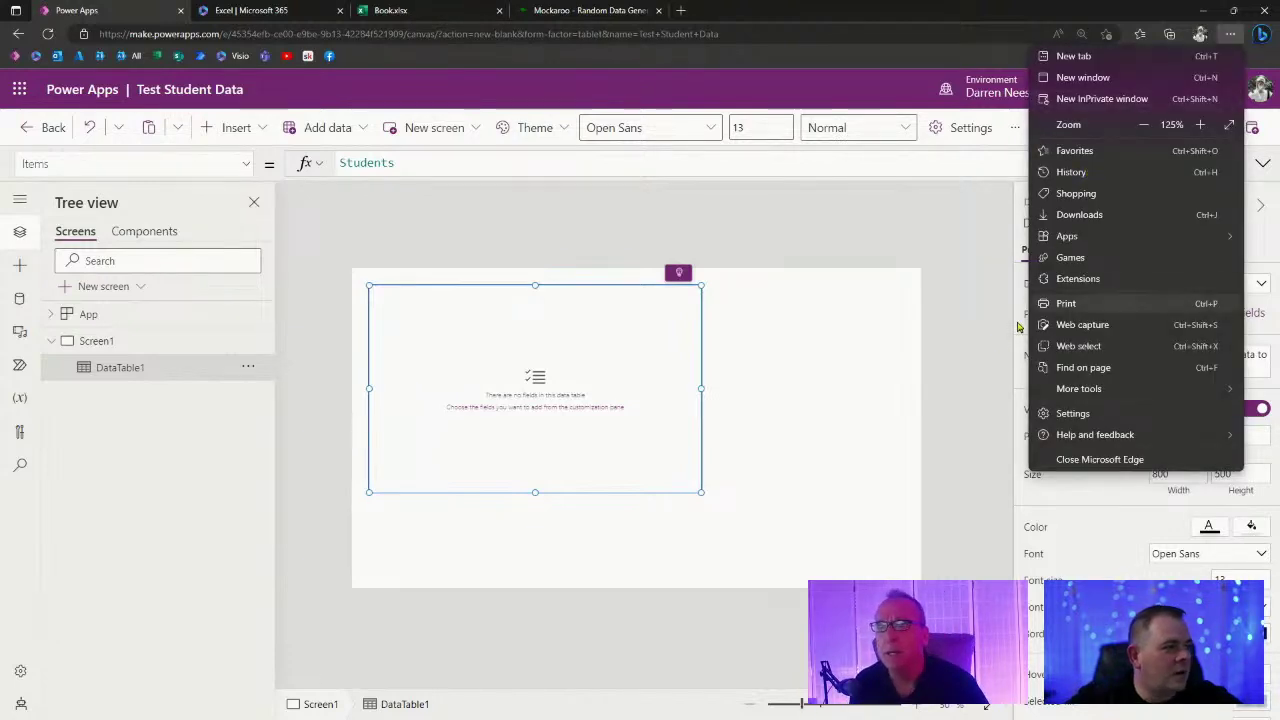
pyautogui.click(955, 440)
pyautogui.moveTo(800, 705); pyautogui.dragTo(752, 716)
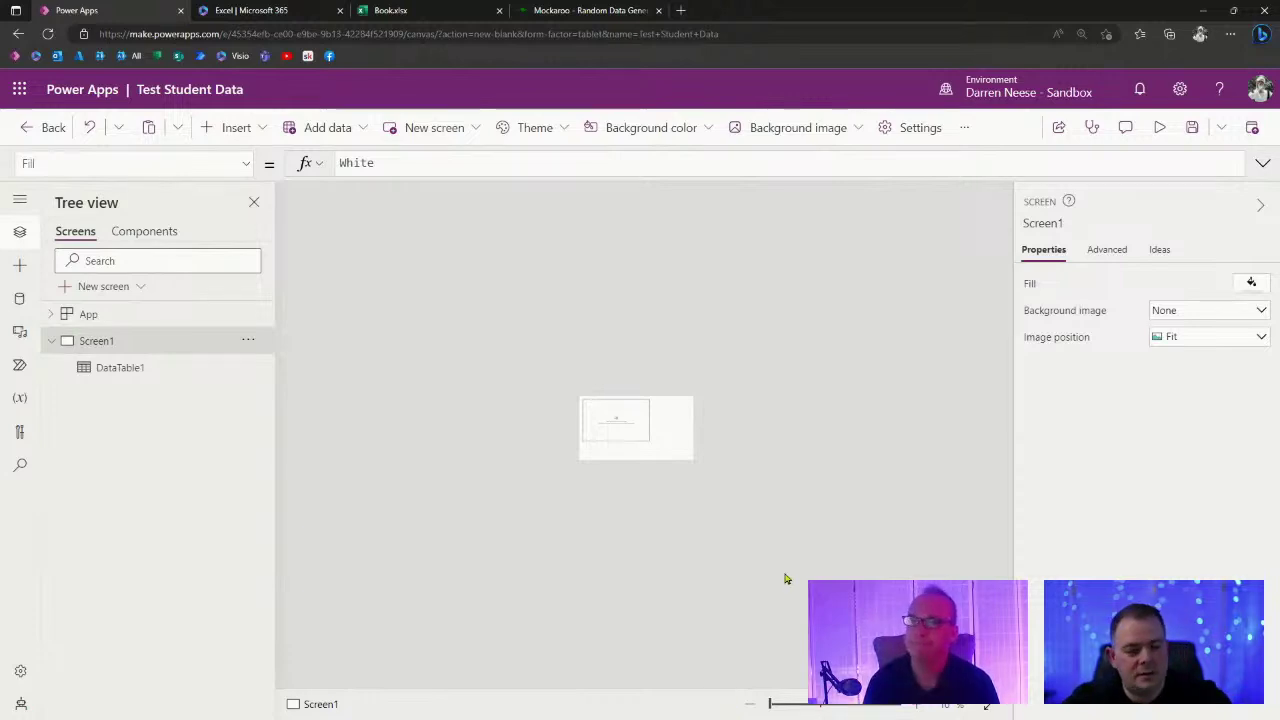
pyautogui.hotkey('ctrl', '+')
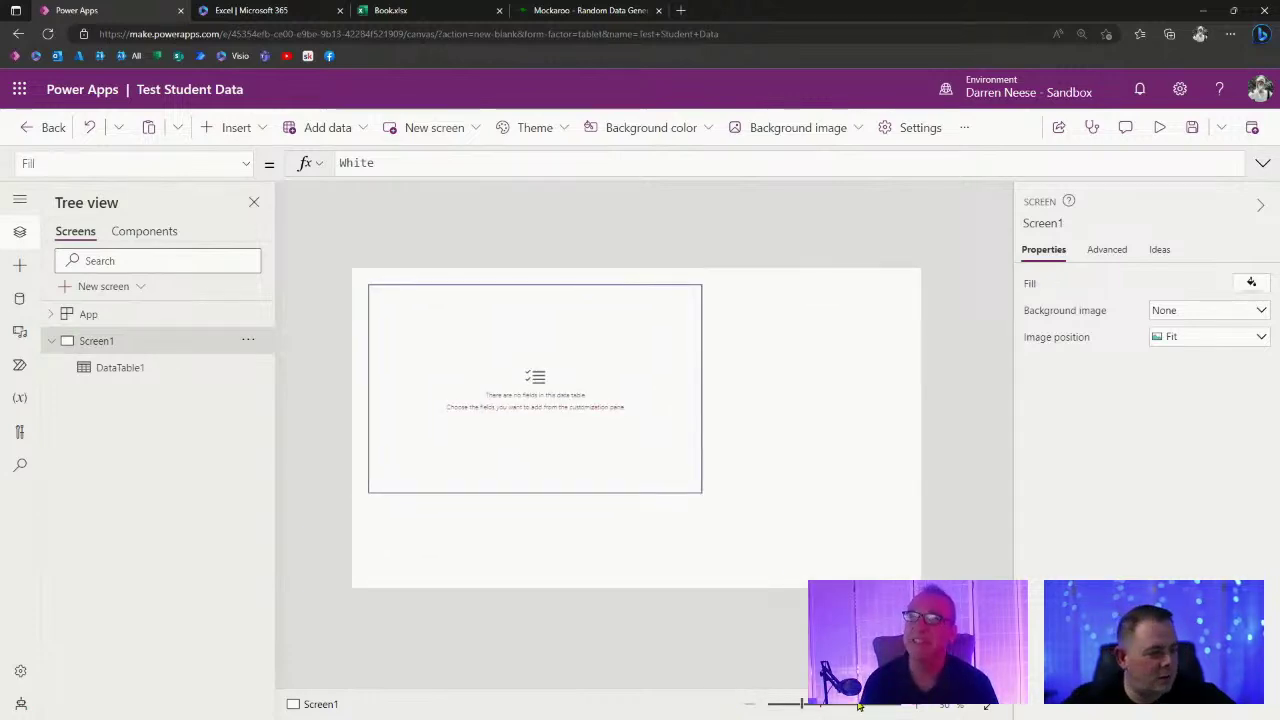
pyautogui.moveTo(858, 706); pyautogui.dragTo(940, 708)
pyautogui.moveTo(663, 690); pyautogui.dragTo(375, 681)
pyautogui.hotkey('ctrl', '0')
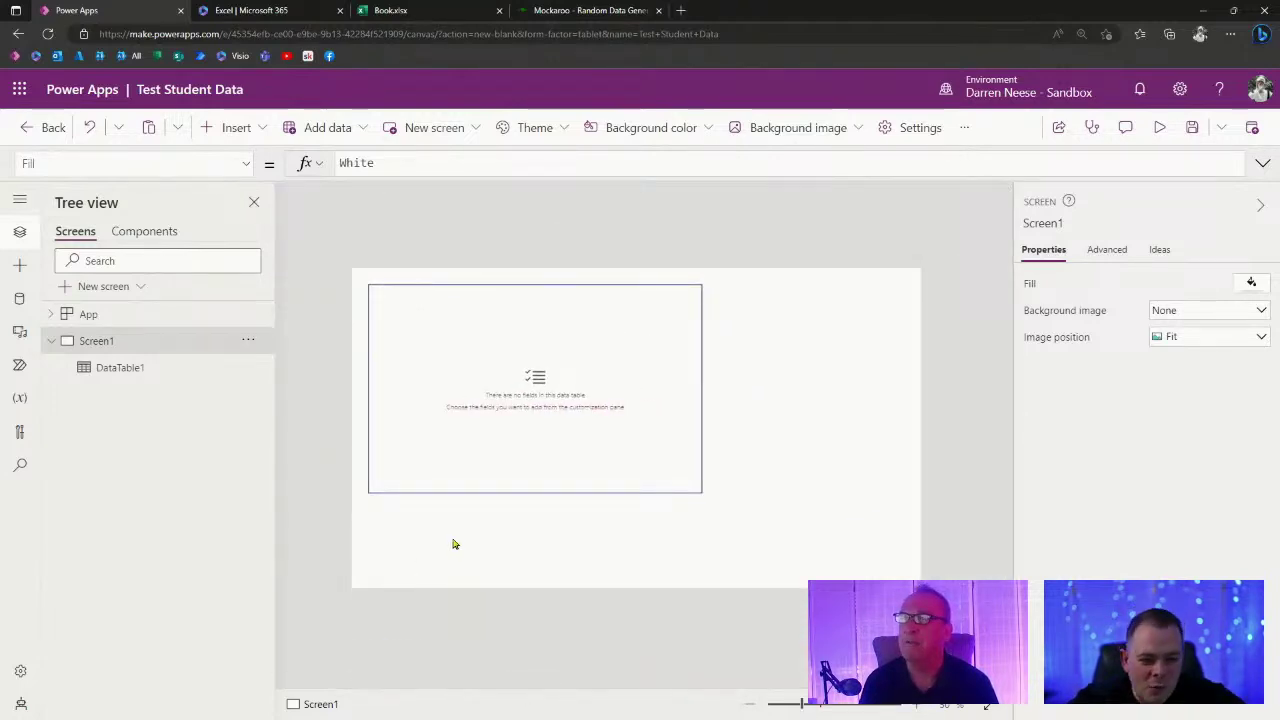
# Reduce the browser's page zoom to 100%.
pyautogui.click(1231, 35)
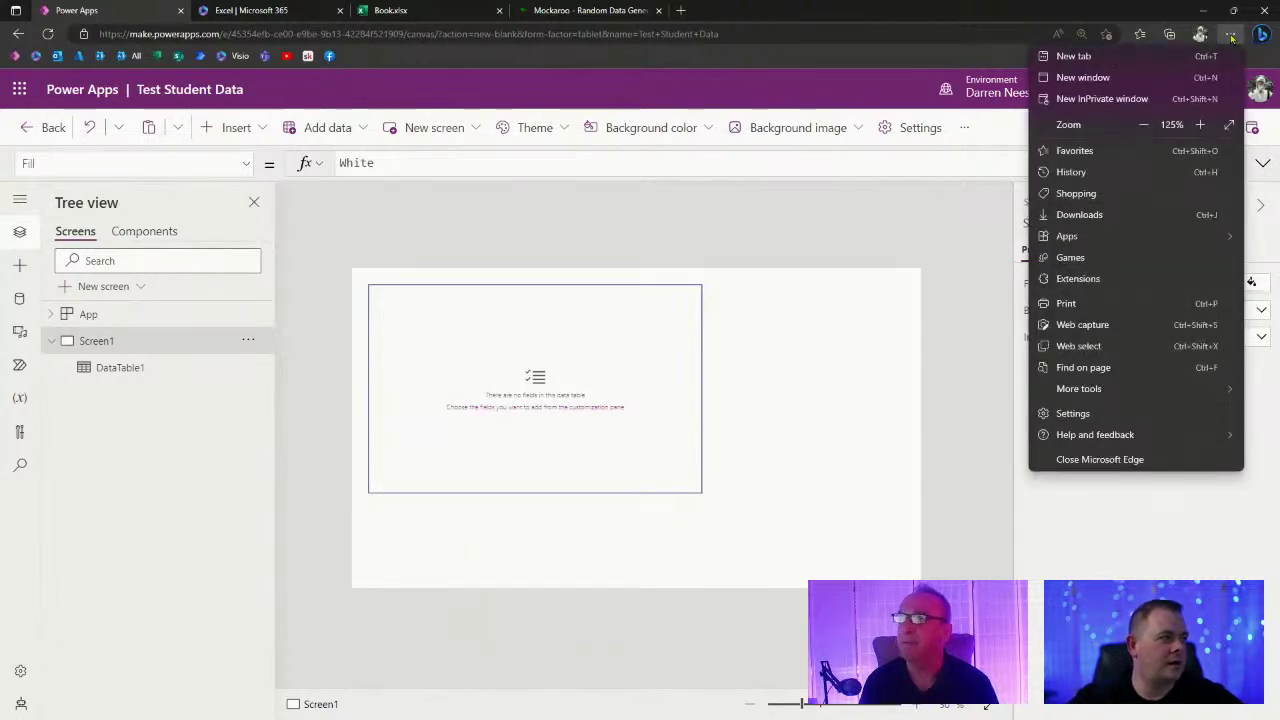
pyautogui.click(1143, 124)
pyautogui.click(1143, 124)
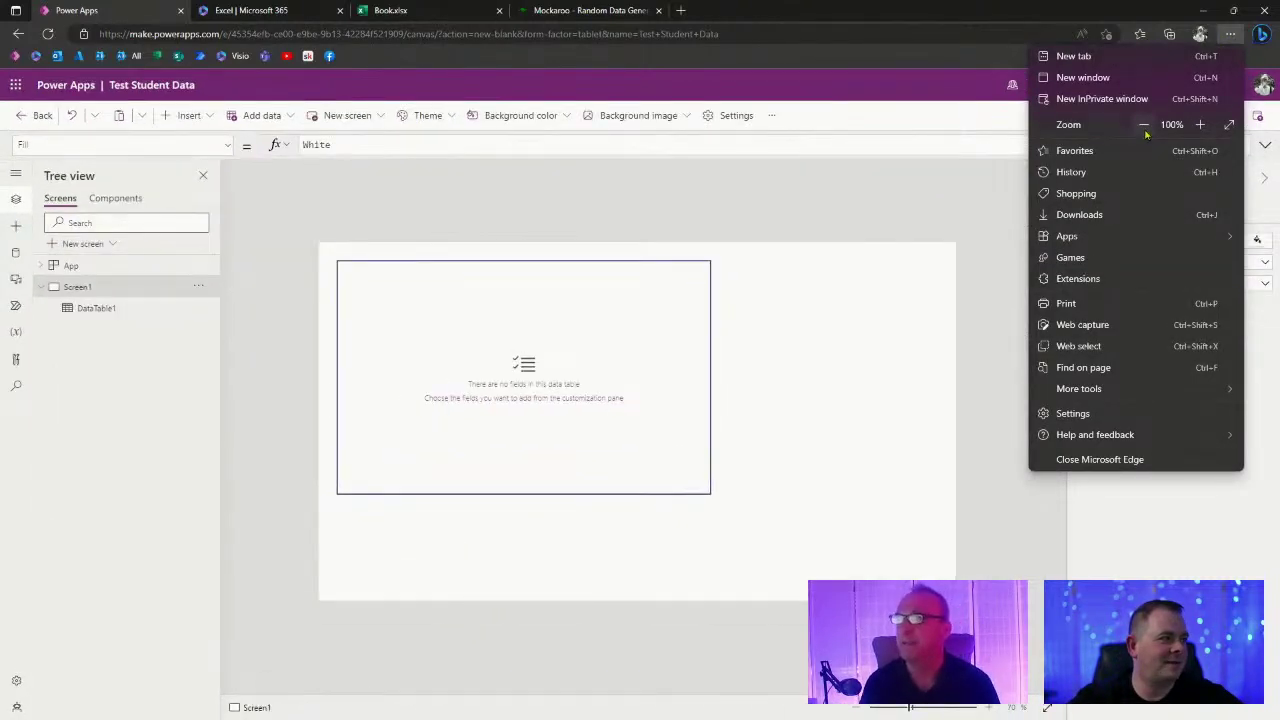
pyautogui.click(836, 195)
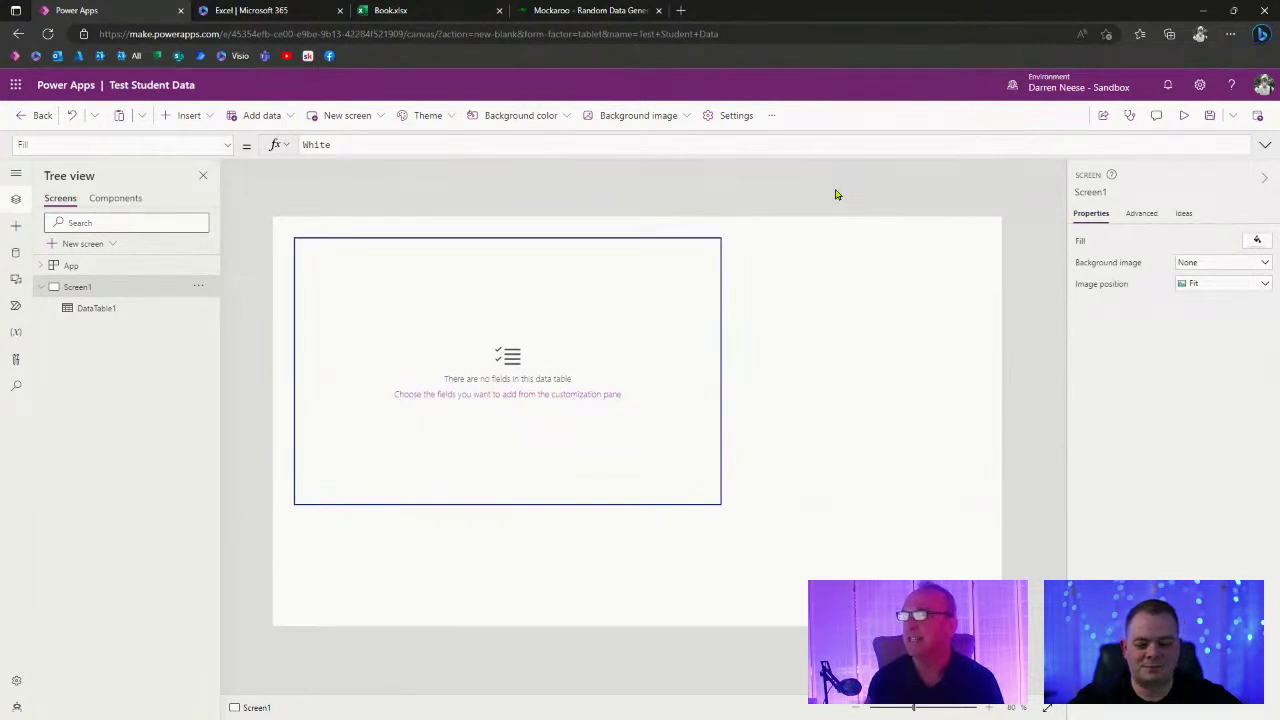
pyautogui.moveTo(913, 707)
pyautogui.mouseDown()
pyautogui.moveTo(877, 707)
pyautogui.moveTo(913, 707)
pyautogui.mouseUp()
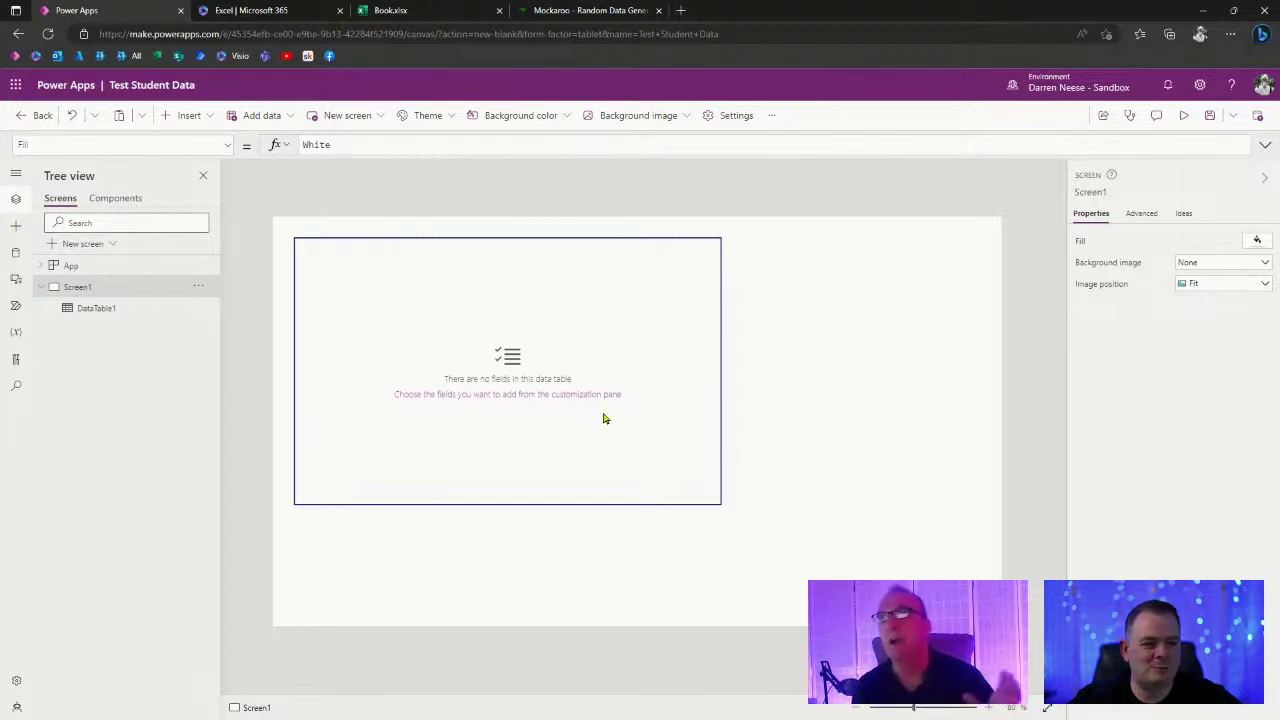
# Insert a text input control on Screen1 alongside the data table.
pyautogui.click(323, 296)
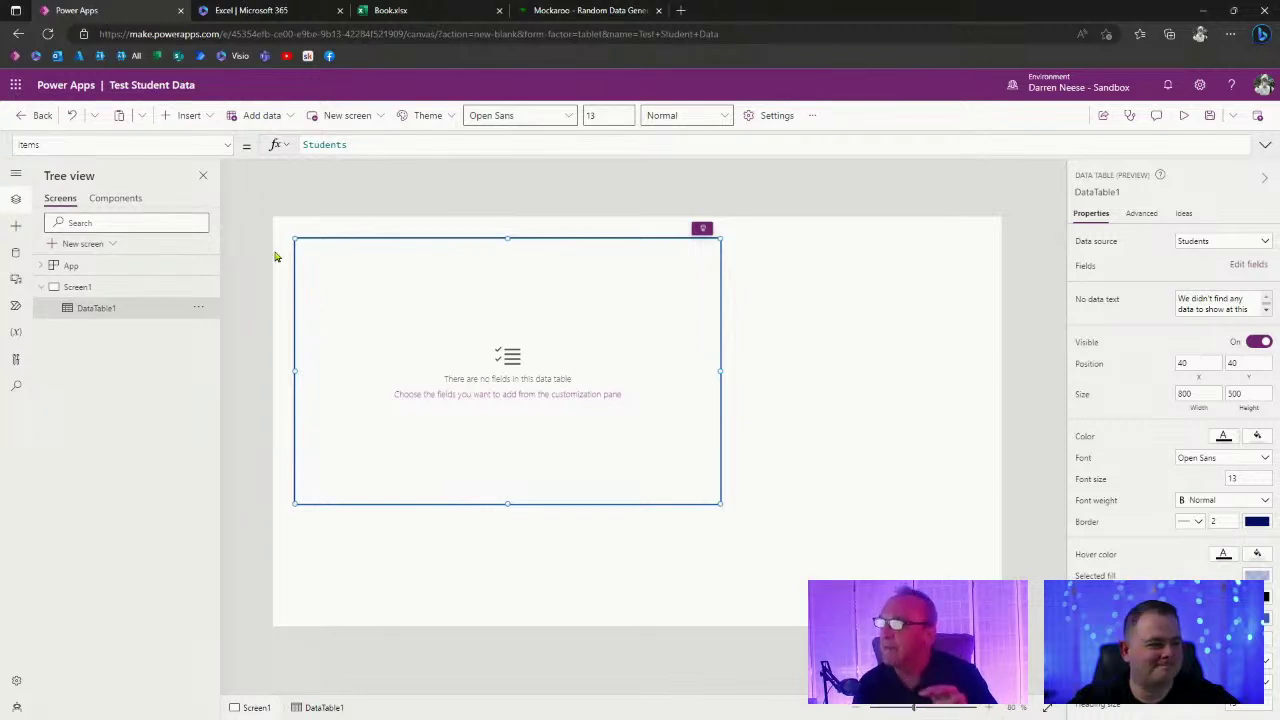
pyautogui.click(190, 117)
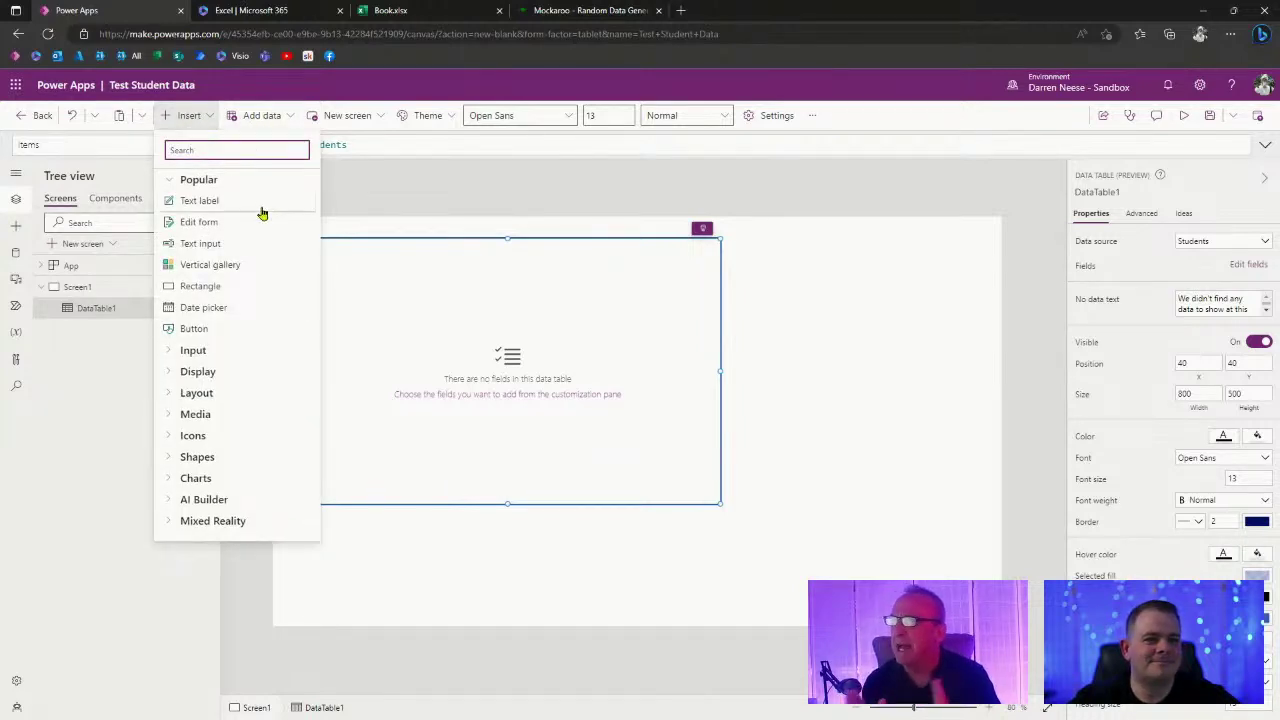
pyautogui.click(256, 248)
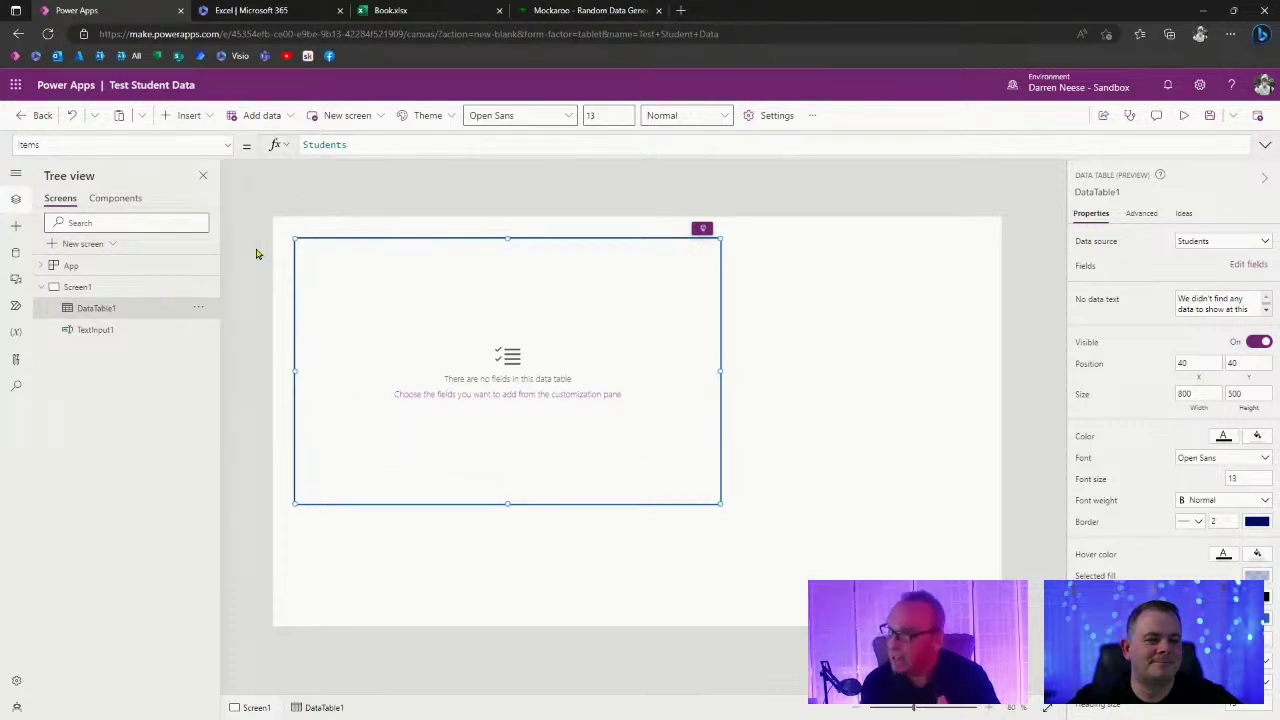
# Move the text input beside the data table at about X 901, Y 40, and test it in preview by entering "adfsadsfasdfadsf".
pyautogui.moveTo(396, 258); pyautogui.dragTo(818, 256)
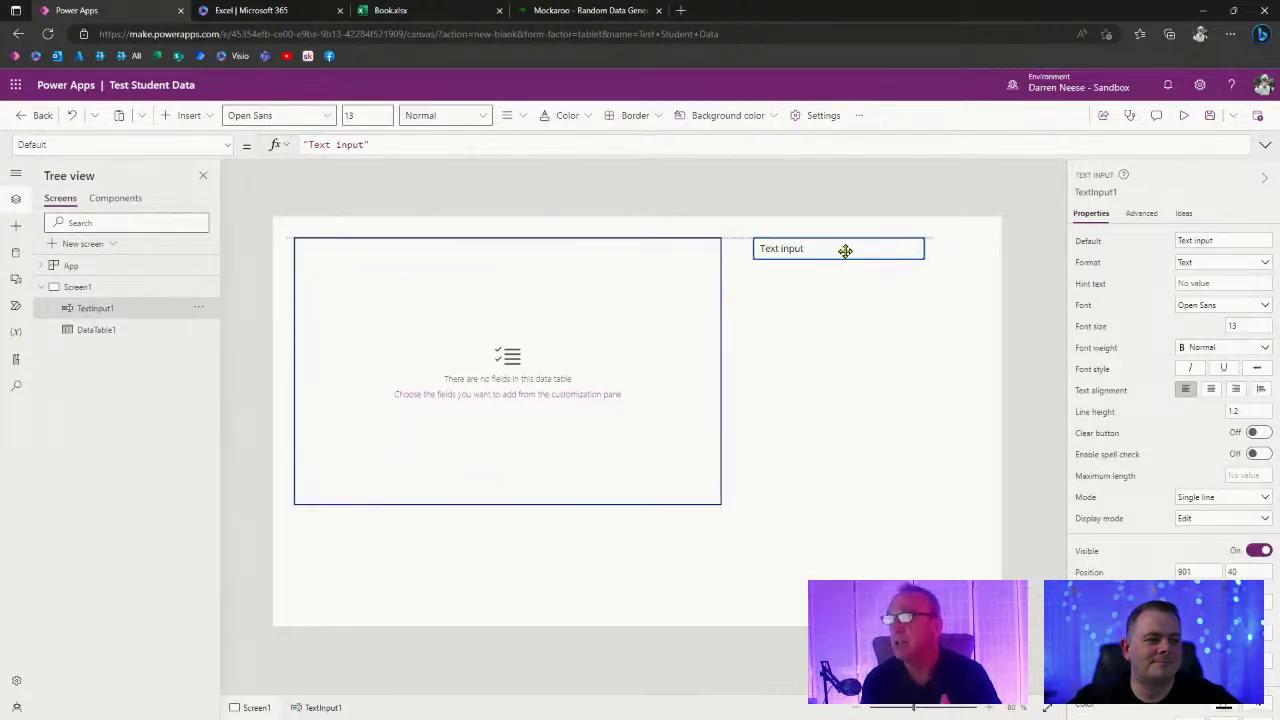
pyautogui.click(1184, 115)
pyautogui.click(923, 152)
pyautogui.write('asdfasdf')
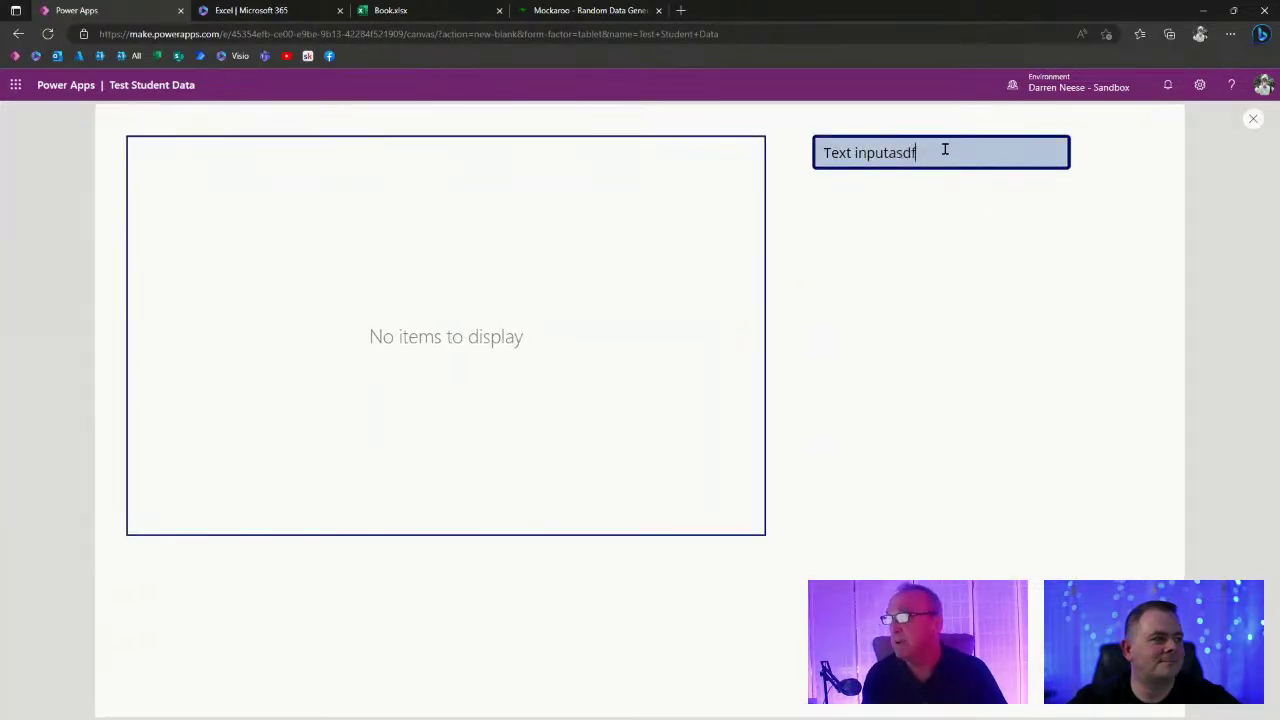
pyautogui.hotkey('ctrl', 'a')
pyautogui.write('adfsadsfasdfadsf')
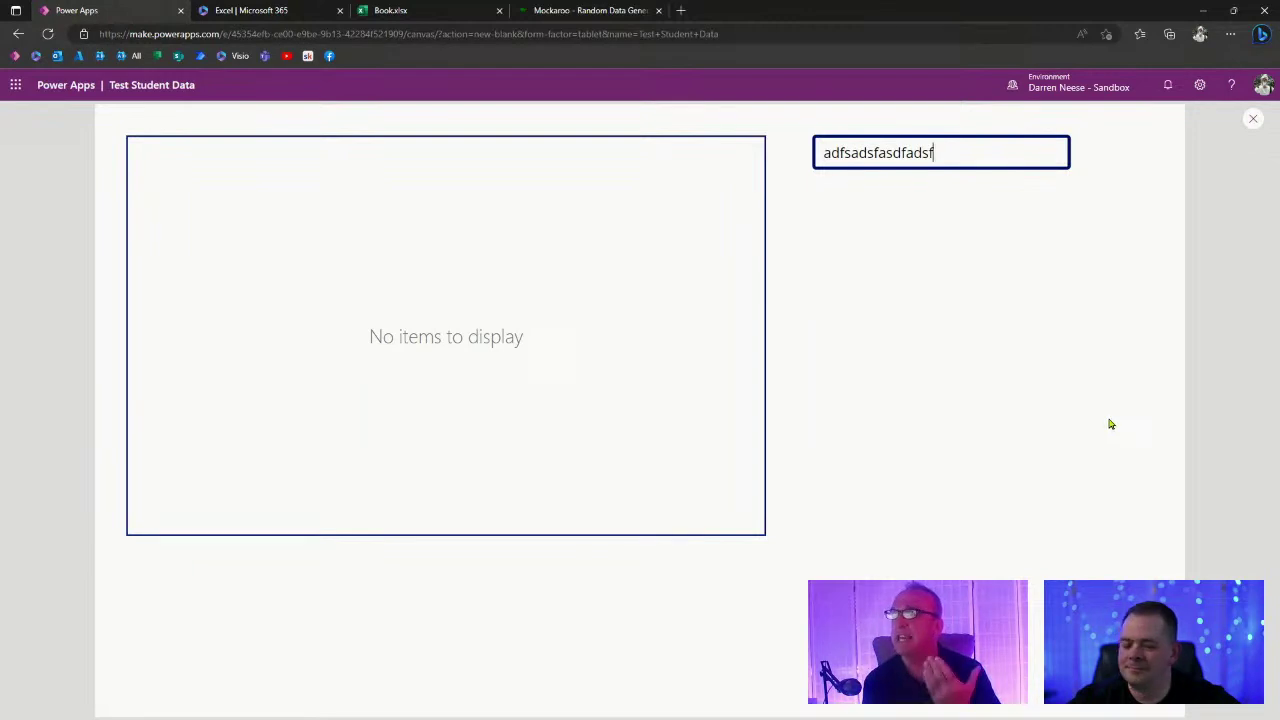
pyautogui.click(1252, 121)
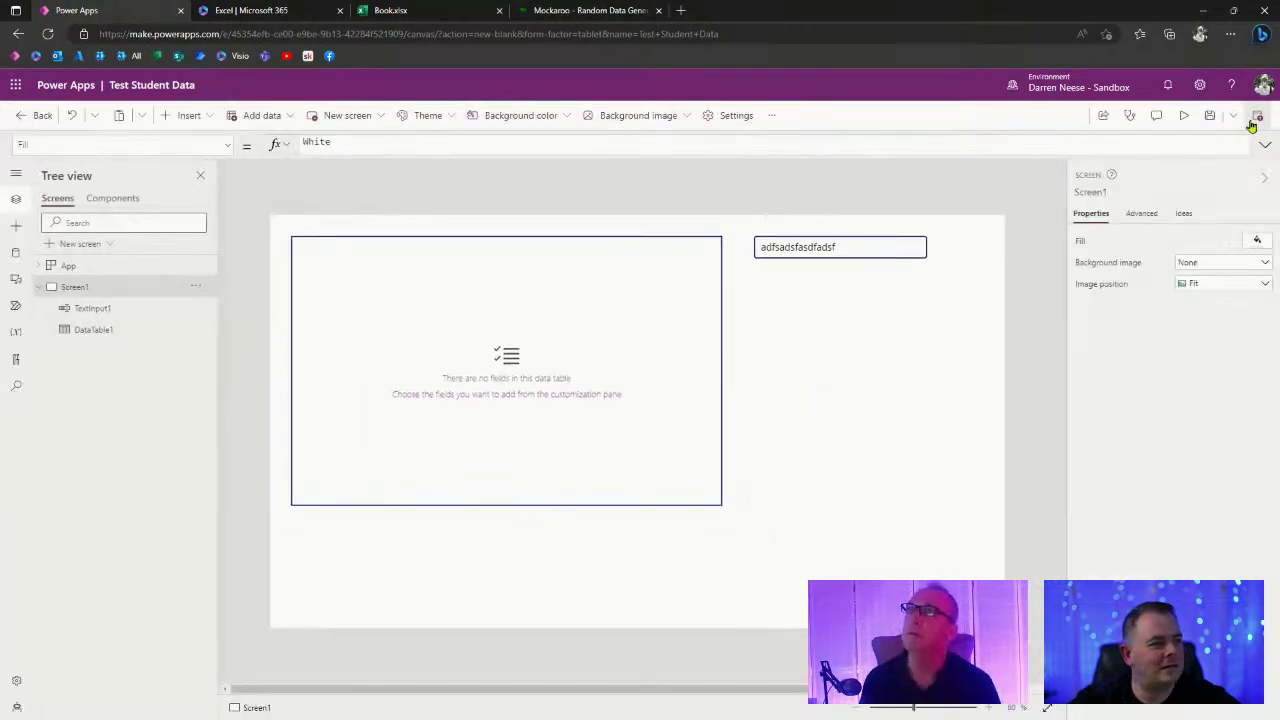
# Preview the app again to check the data table and text input, and return to editing Screen1.
pyautogui.click(868, 258)
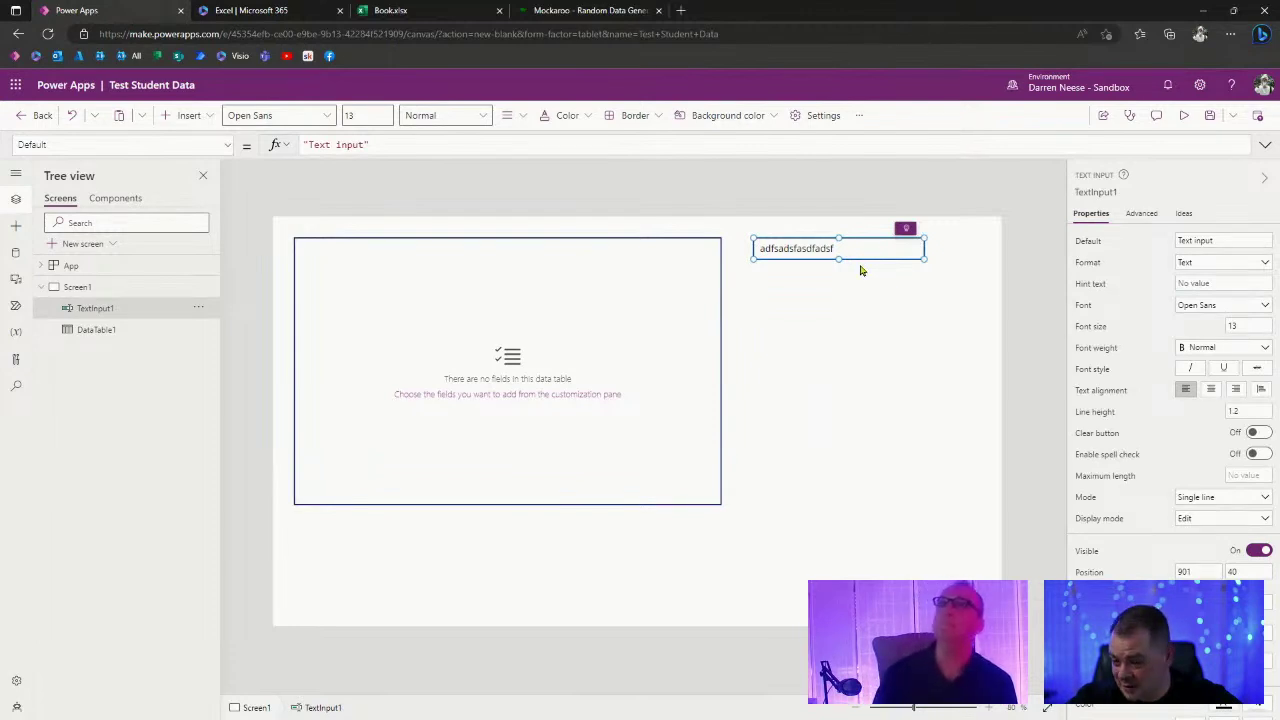
pyautogui.click(914, 313)
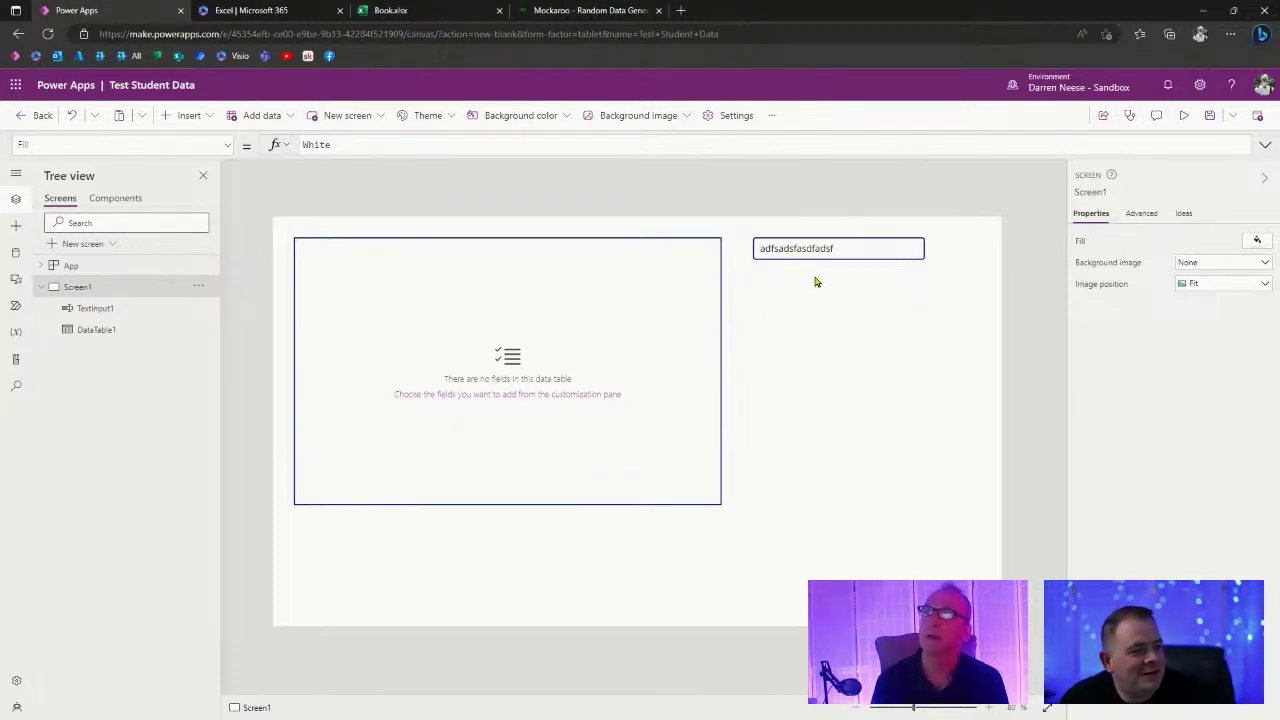
pyautogui.click(1182, 119)
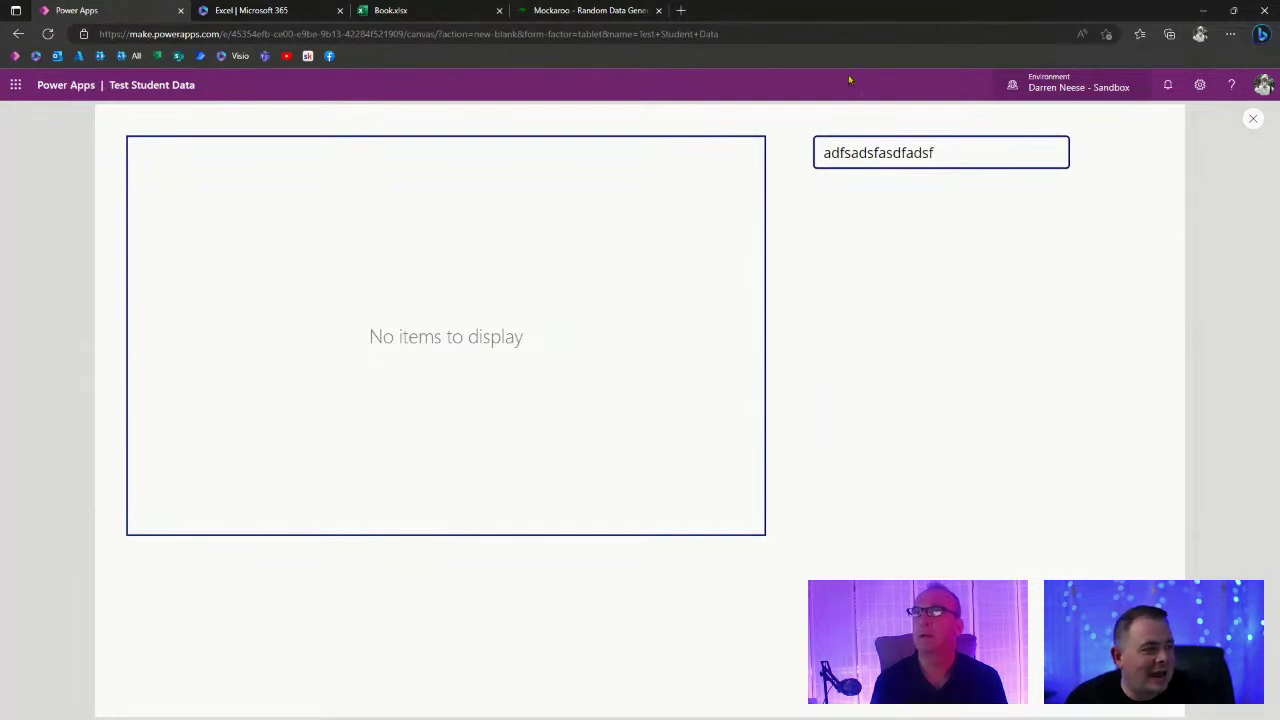
pyautogui.click(1253, 121)
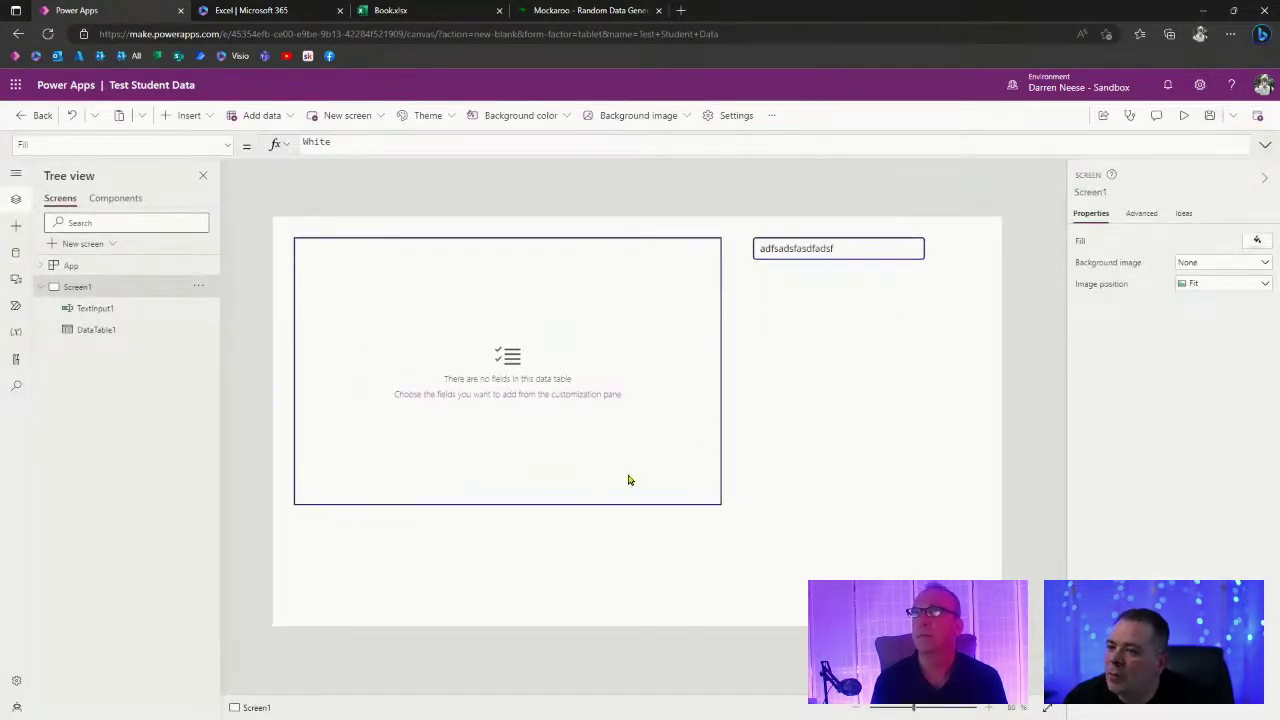
pyautogui.click(541, 407)
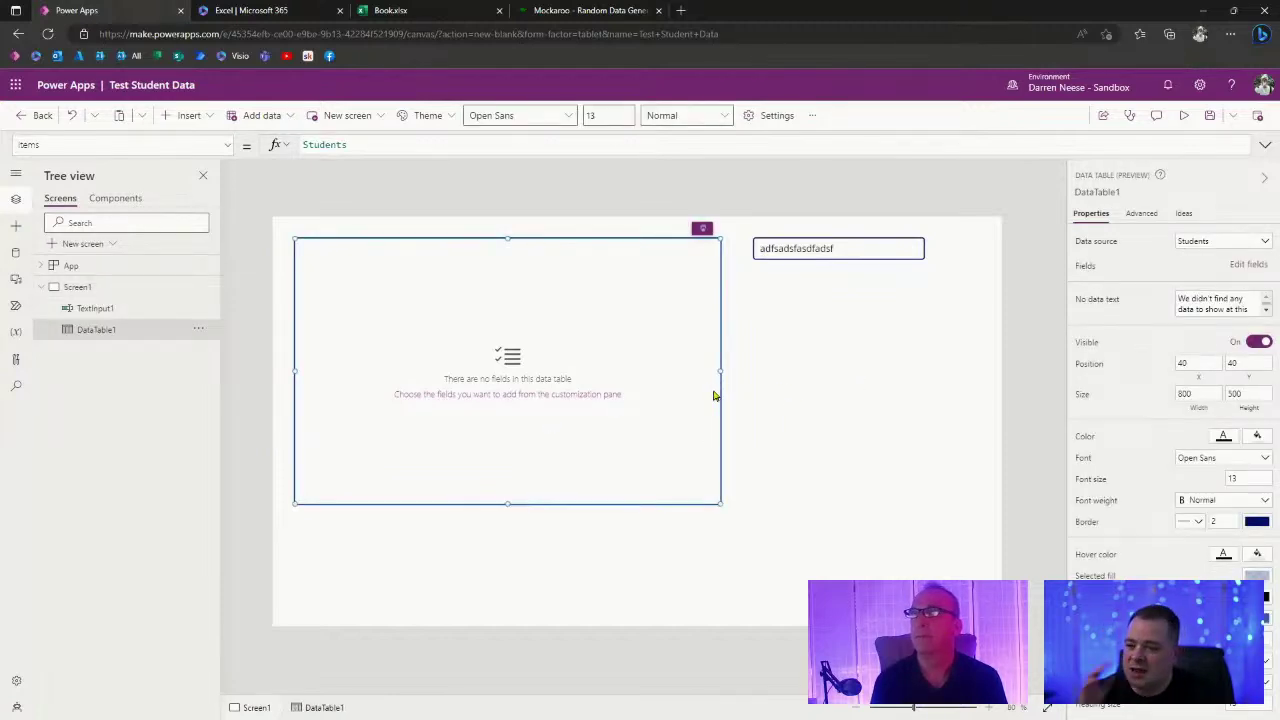
pyautogui.click(1183, 115)
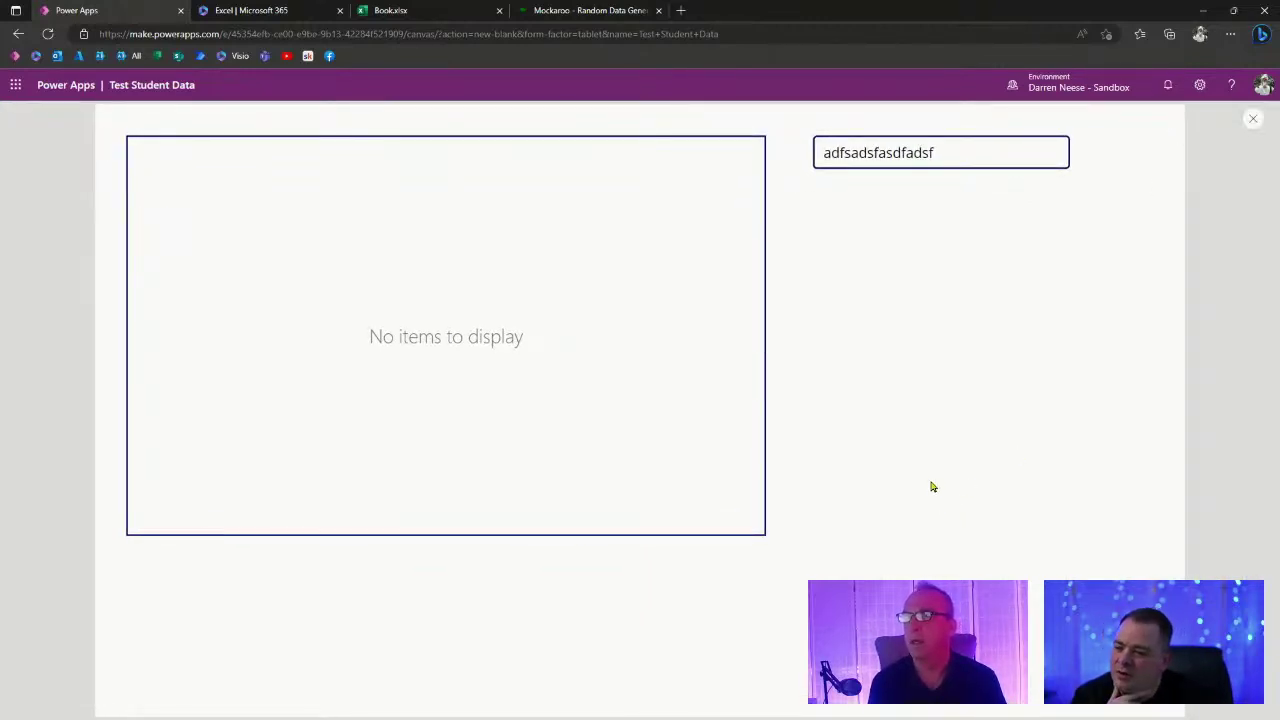
pyautogui.click(1253, 119)
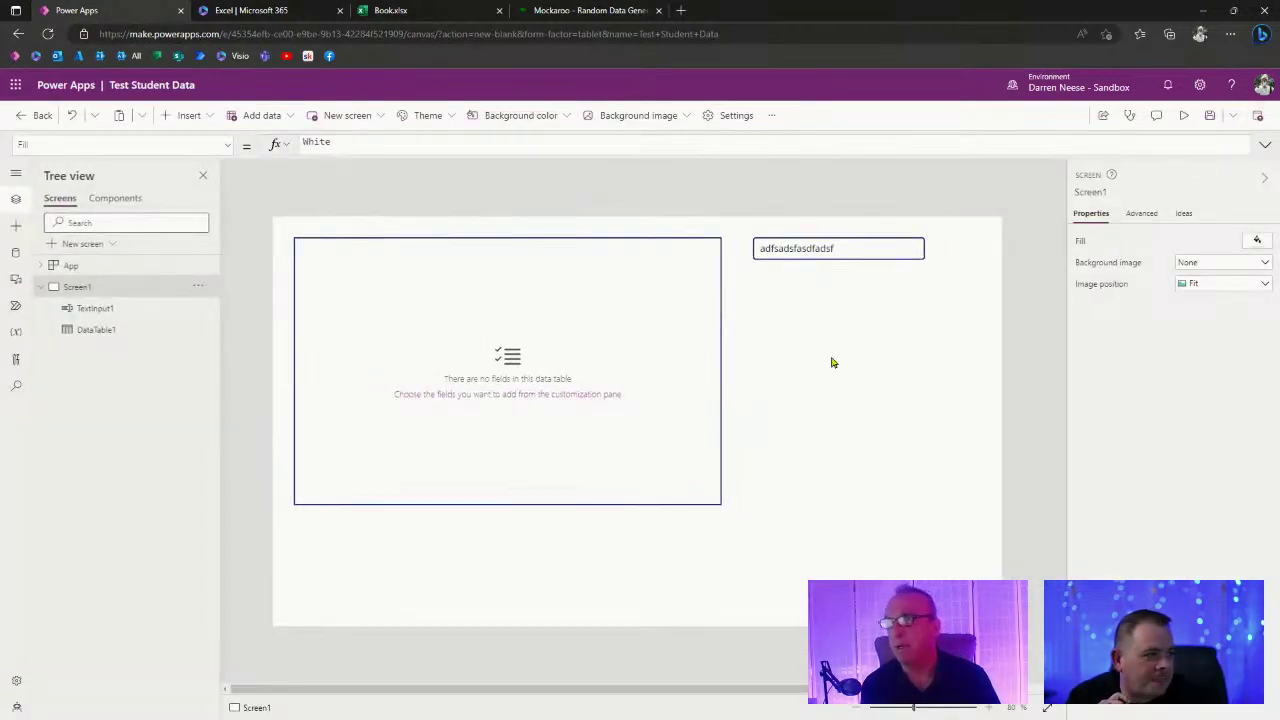
# Delete the text input from Screen1 and enlarge the data table to about 1300 wide by 702 high, starting at about X 26.
pyautogui.click(850, 248)
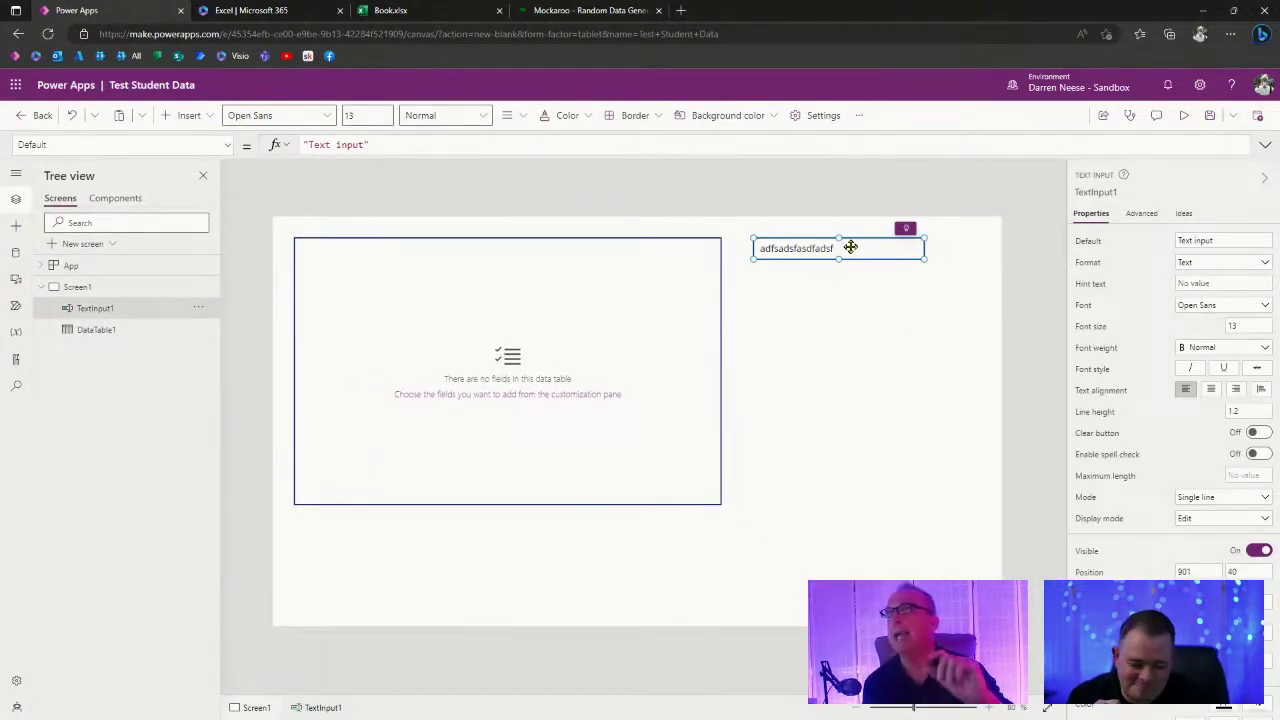
pyautogui.press('Delete')
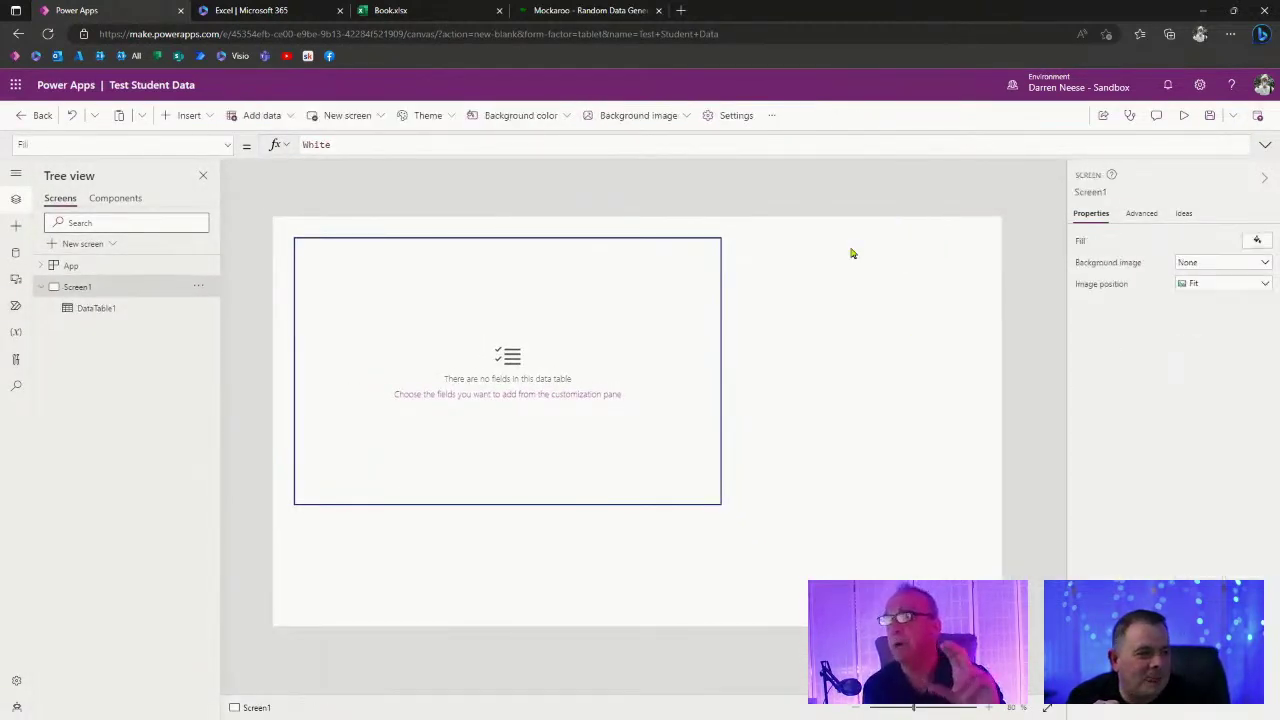
pyautogui.click(582, 472)
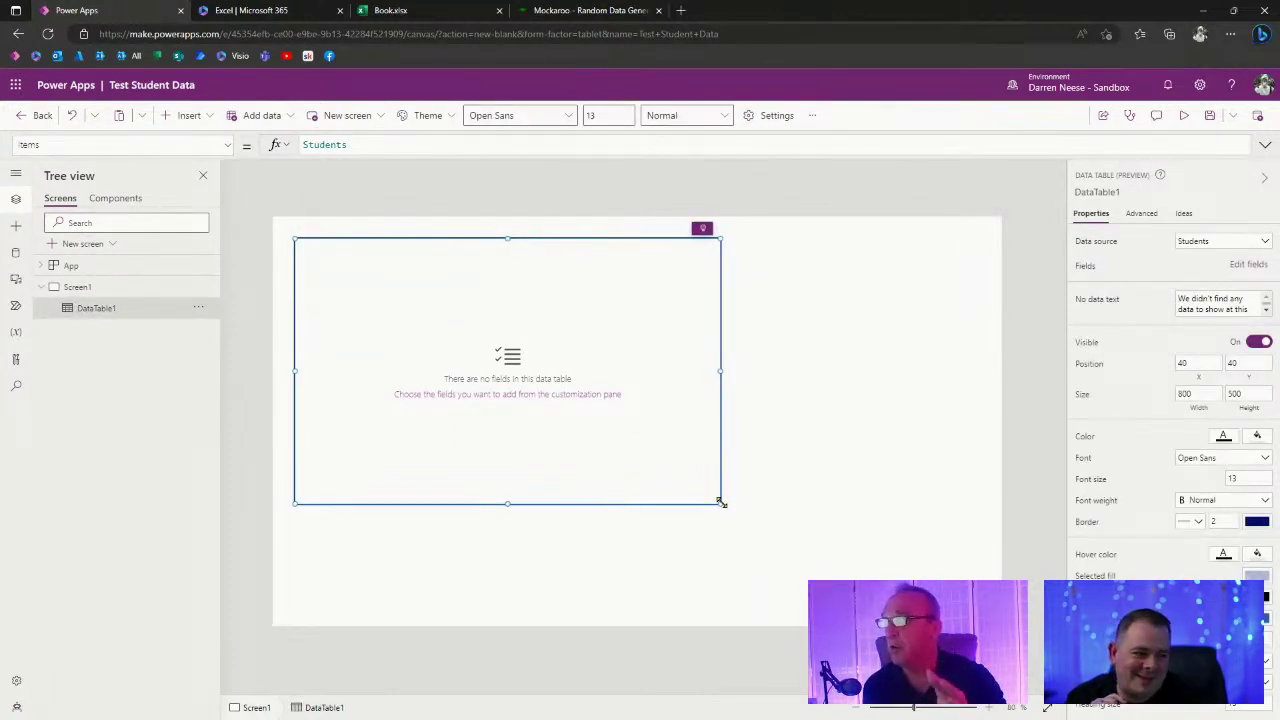
pyautogui.moveTo(720, 504); pyautogui.dragTo(980, 612)
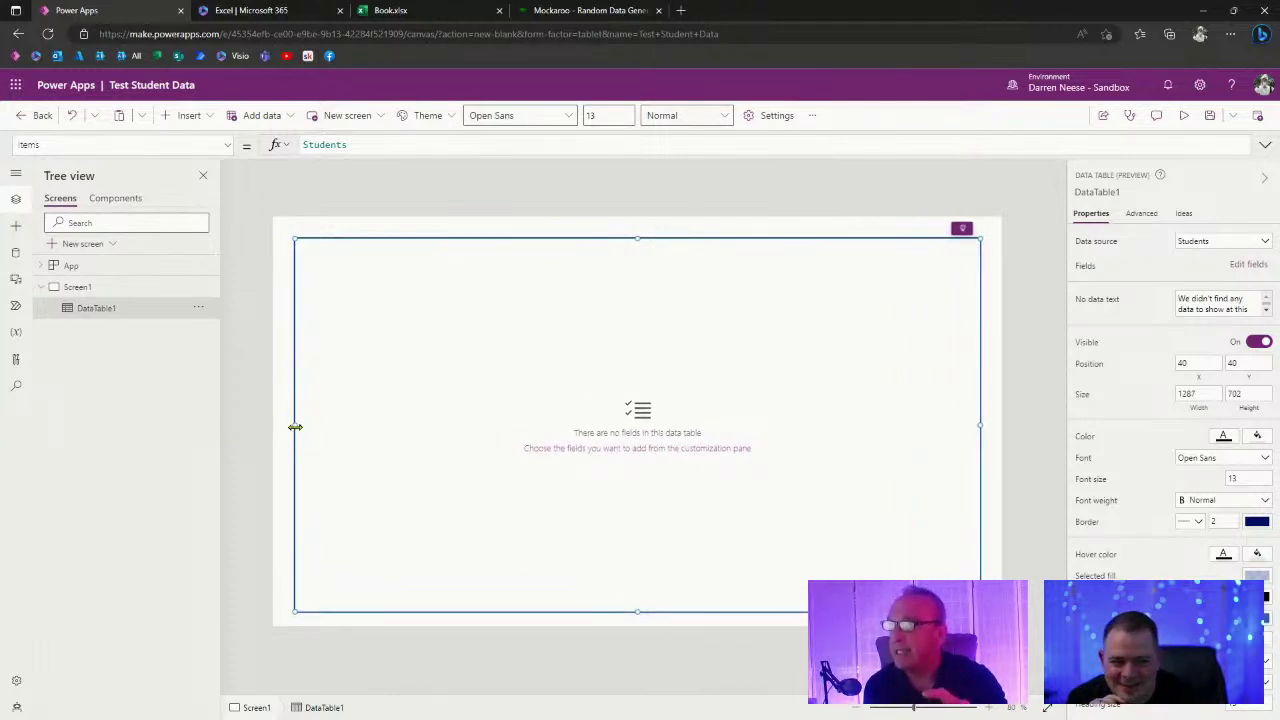
pyautogui.moveTo(293, 429); pyautogui.dragTo(287, 434)
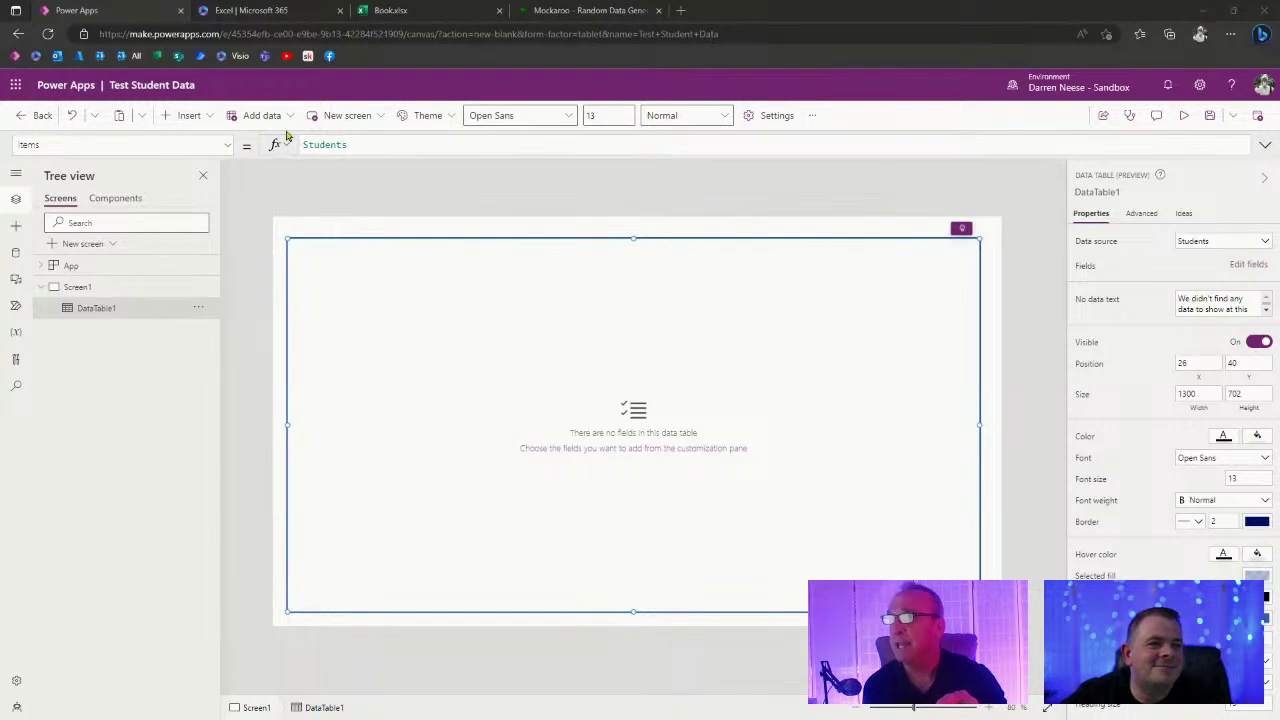
# Insert two text input controls on Screen1 and place the second one beside the first, level with it.
pyautogui.click(188, 117)
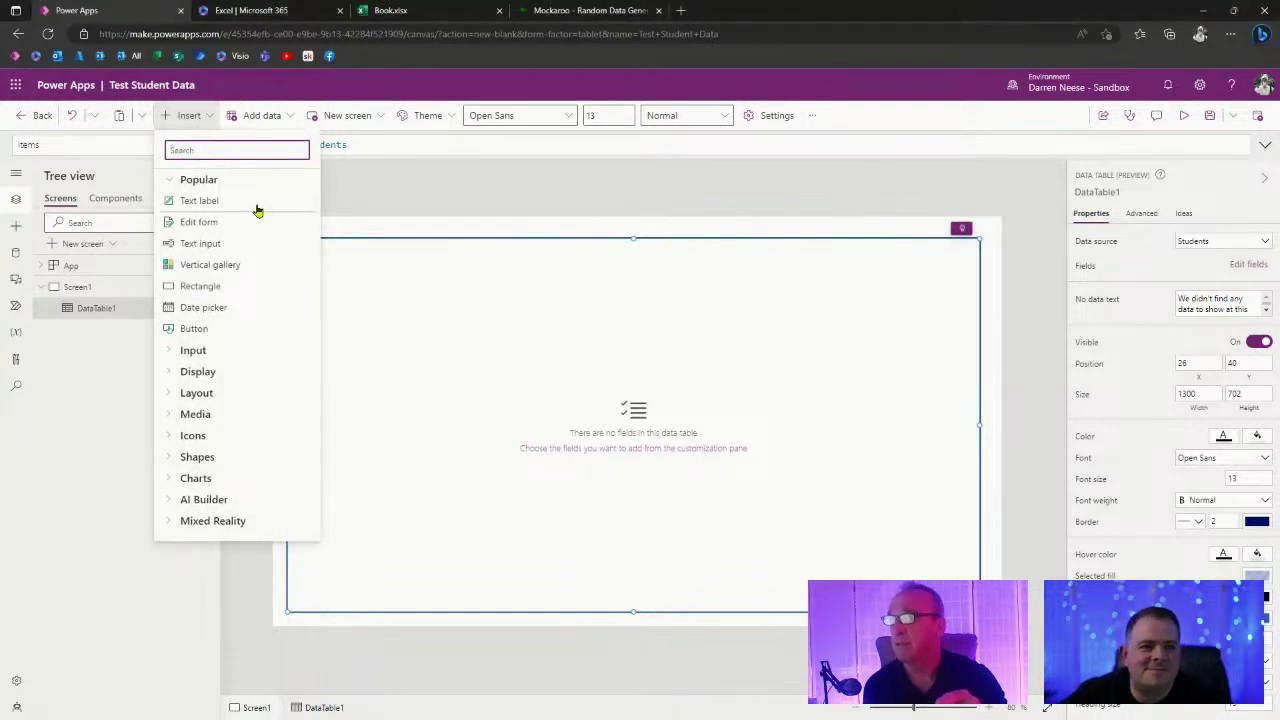
pyautogui.click(229, 245)
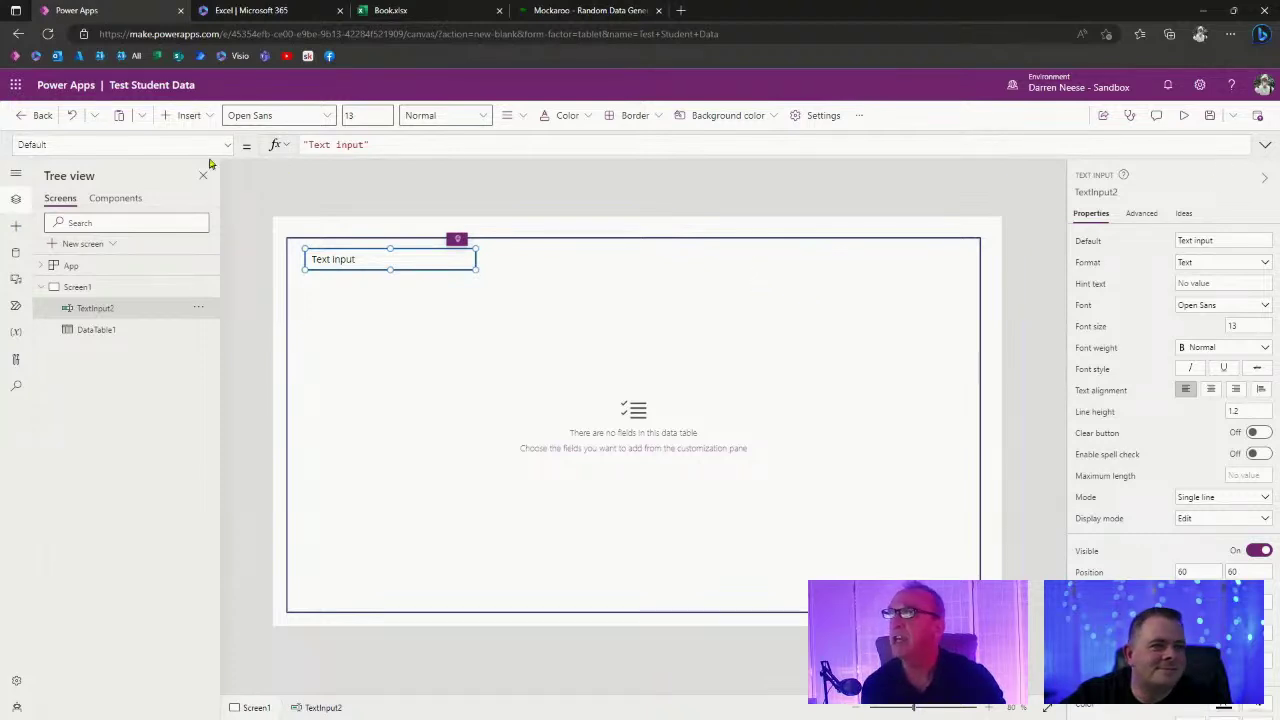
pyautogui.click(189, 117)
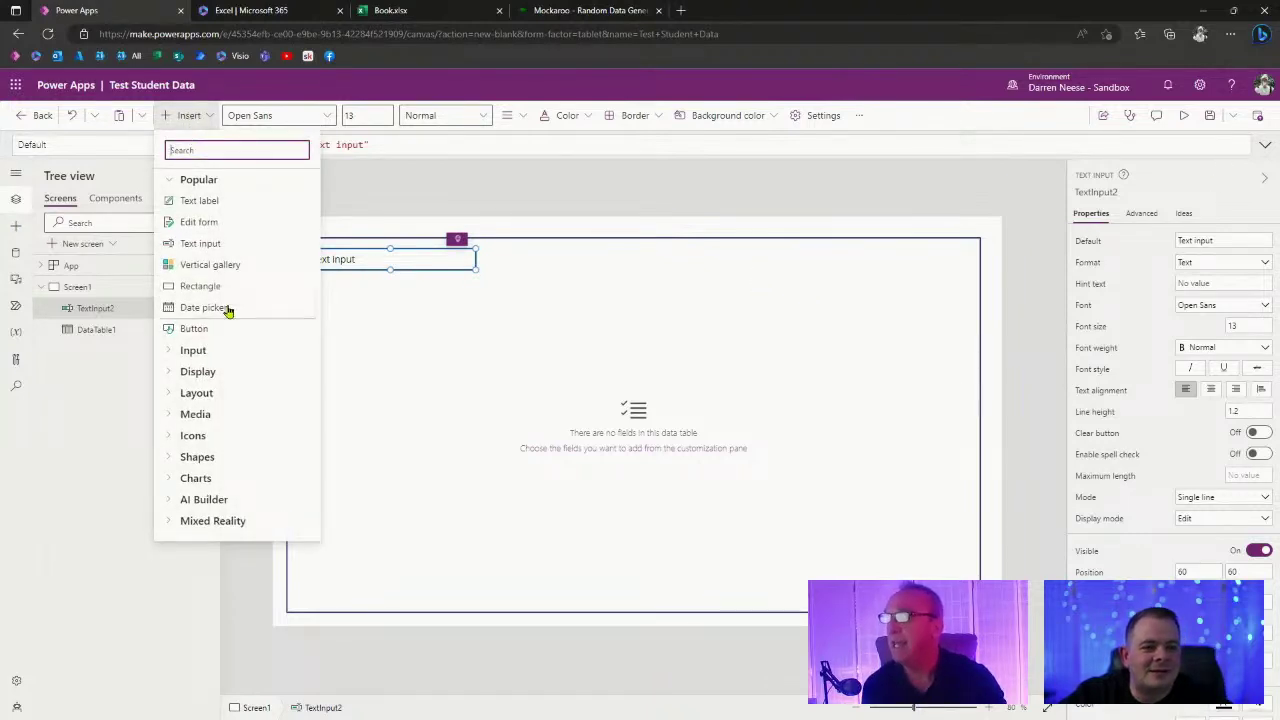
pyautogui.click(200, 244)
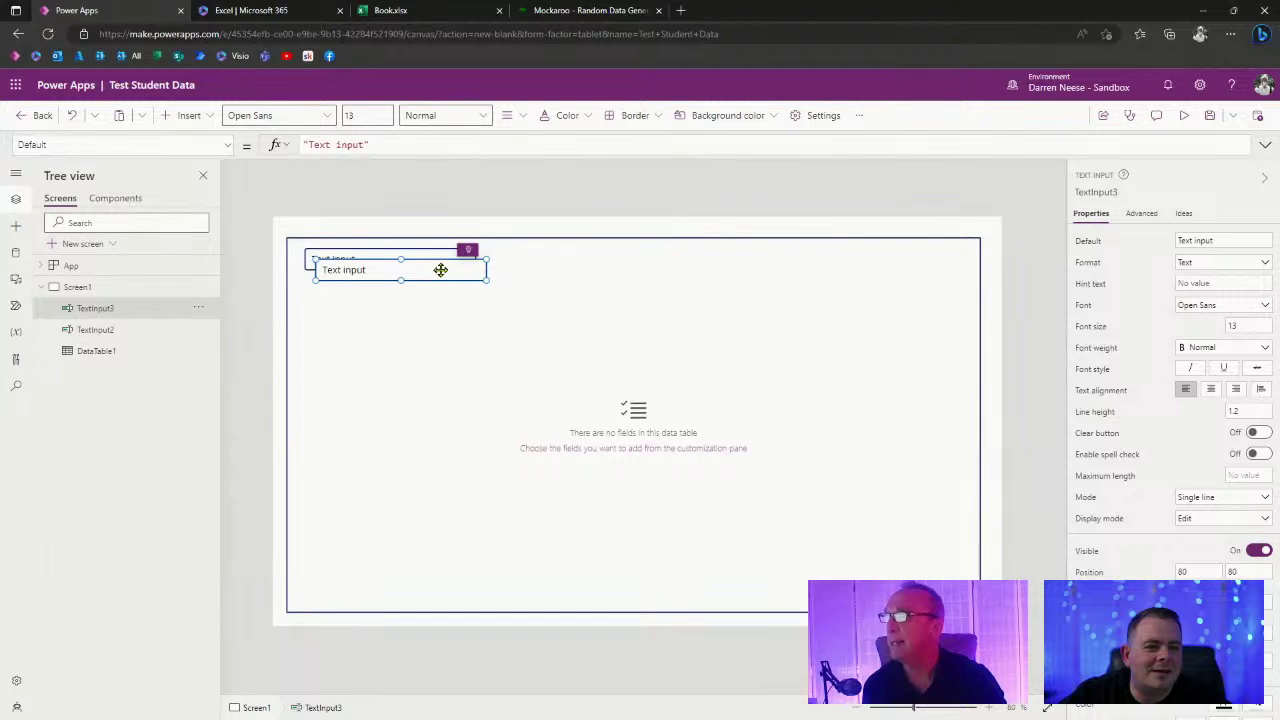
pyautogui.moveTo(440, 271); pyautogui.dragTo(649, 258)
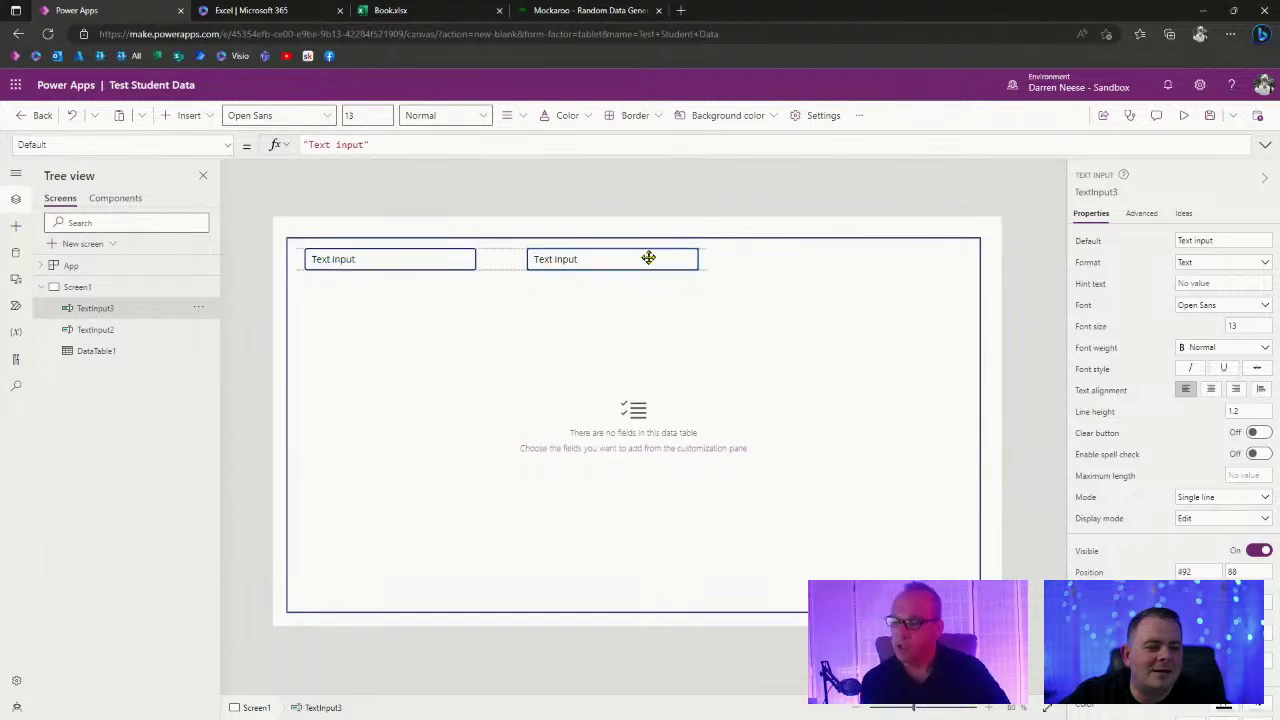
# In preview, append "adsfasdfasdfasdf" to the first text input, copy its full text and paste it twice into the second one.
pyautogui.click(1184, 116)
pyautogui.click(246, 161)
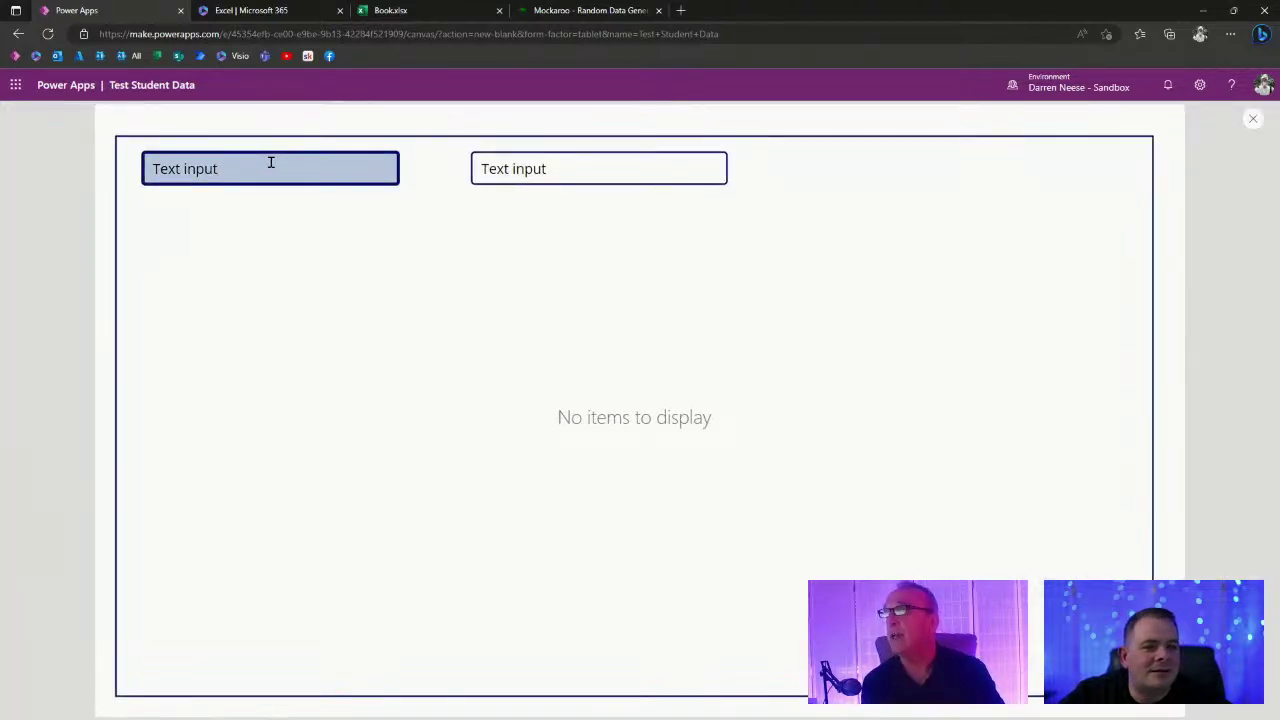
pyautogui.write('adsfasdfasdfasdf')
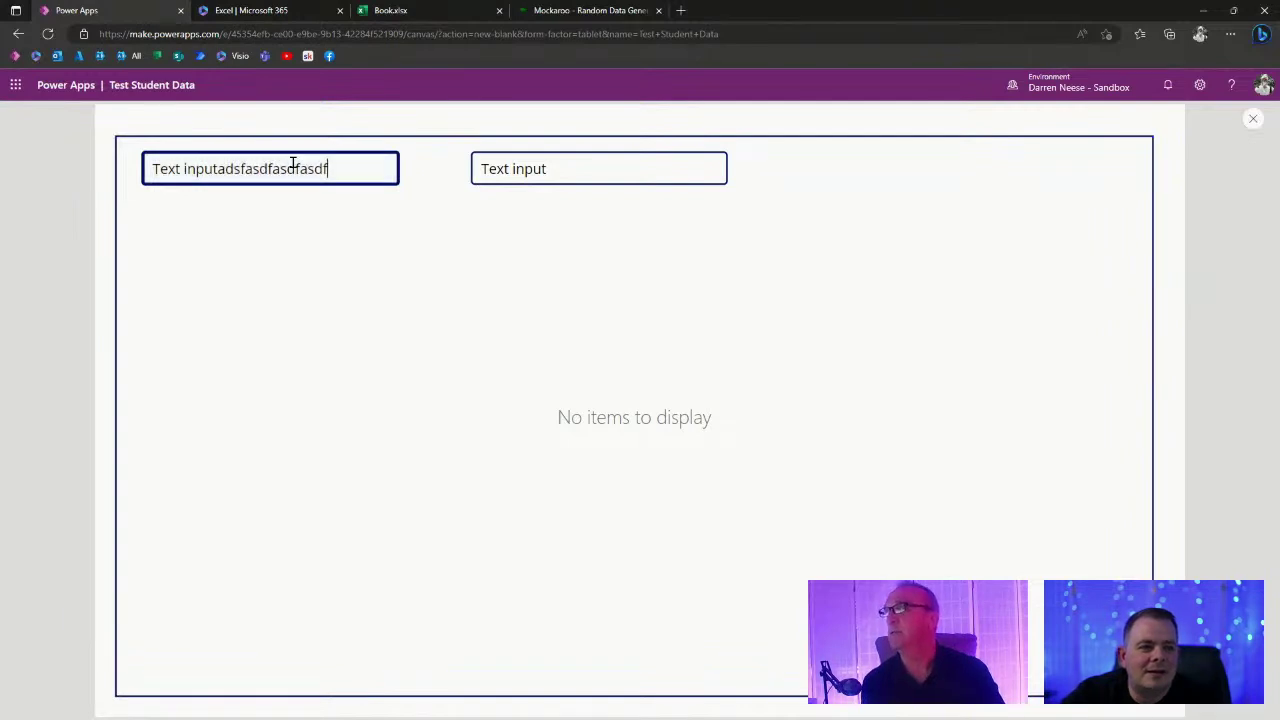
pyautogui.hotkey('ctrl', 'a')
pyautogui.hotkey('ctrl', 'c')
pyautogui.click(579, 168)
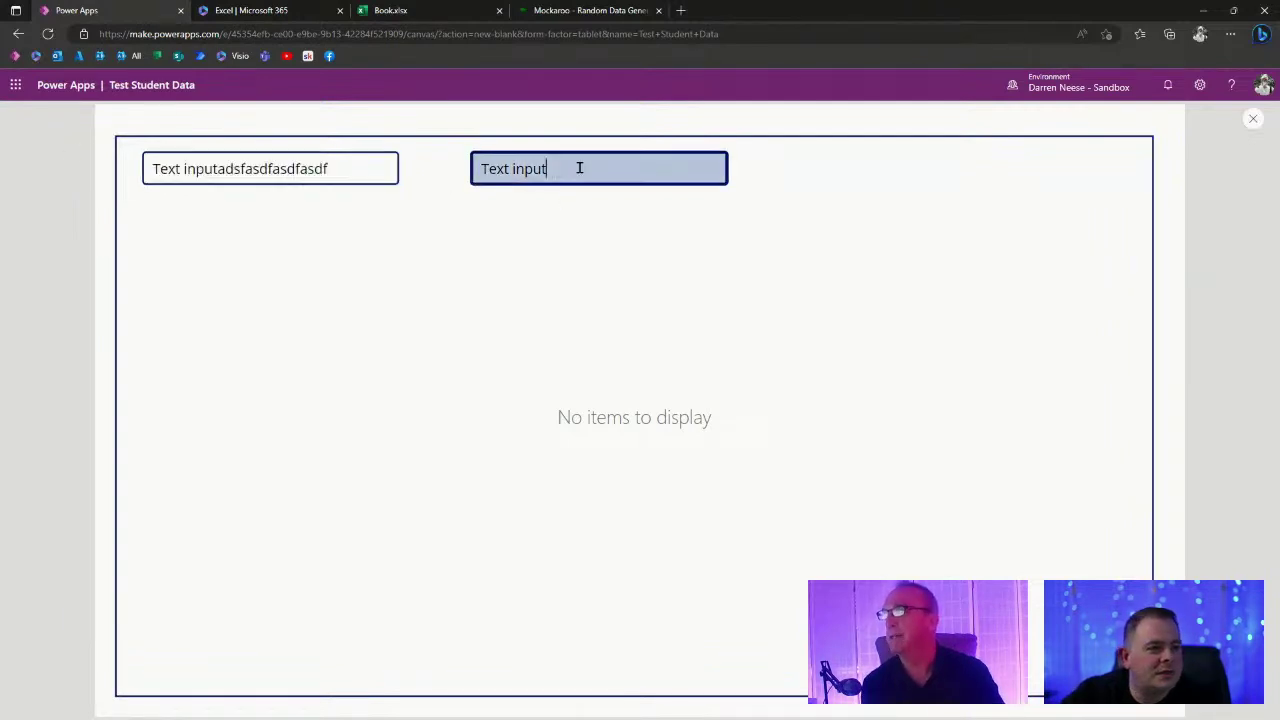
pyautogui.hotkey('ctrl', 'v')
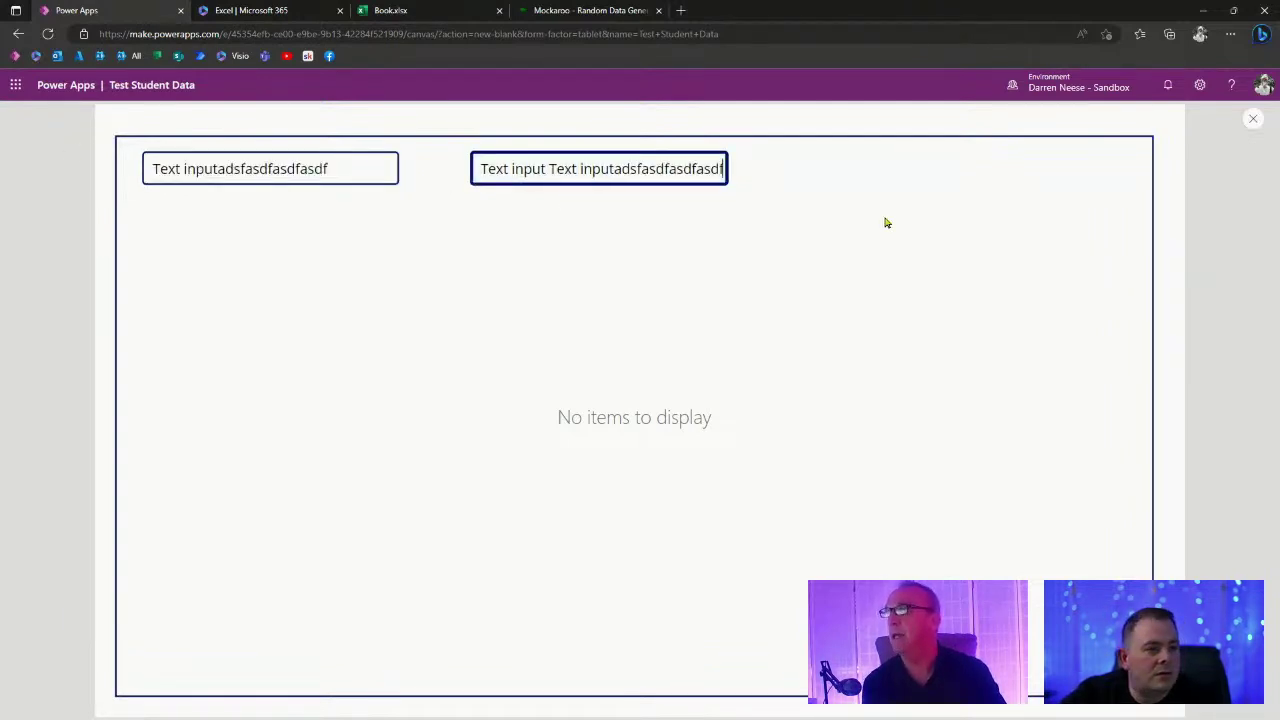
pyautogui.hotkey('ctrl', 'v')
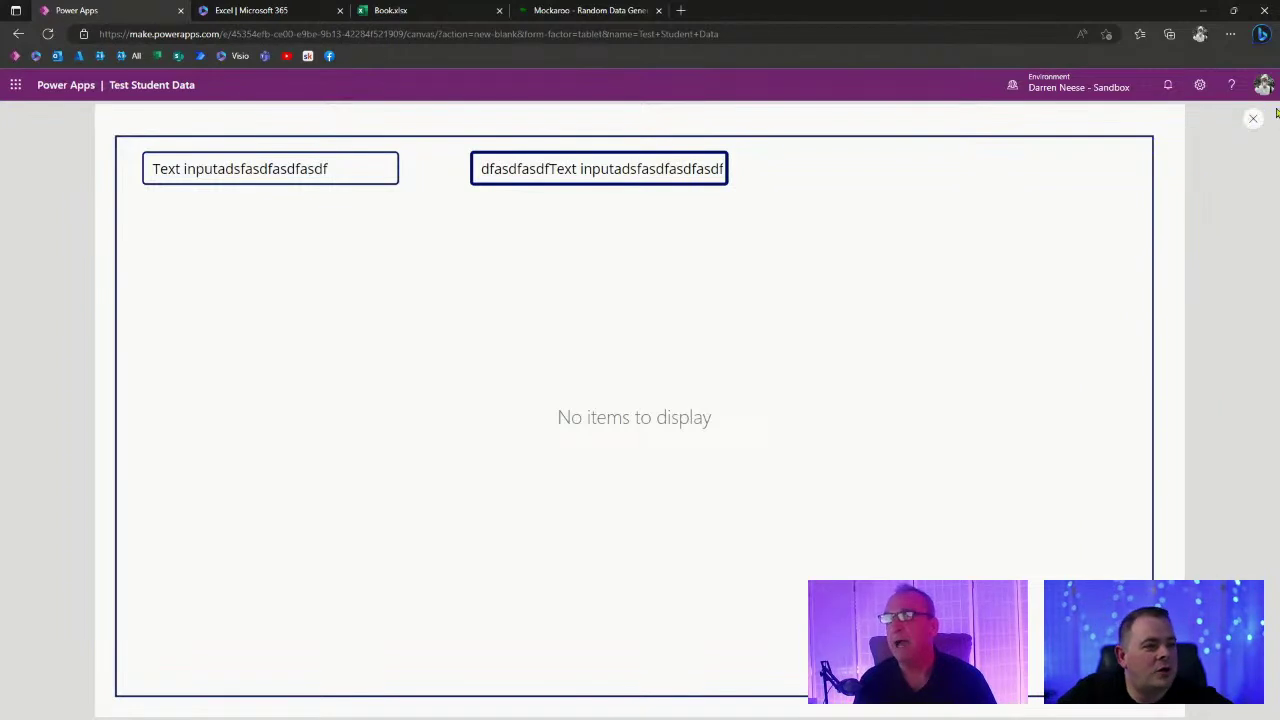
pyautogui.click(1252, 120)
# Delete both text input controls from Screen1, leaving only the data table.
pyautogui.click(645, 258)
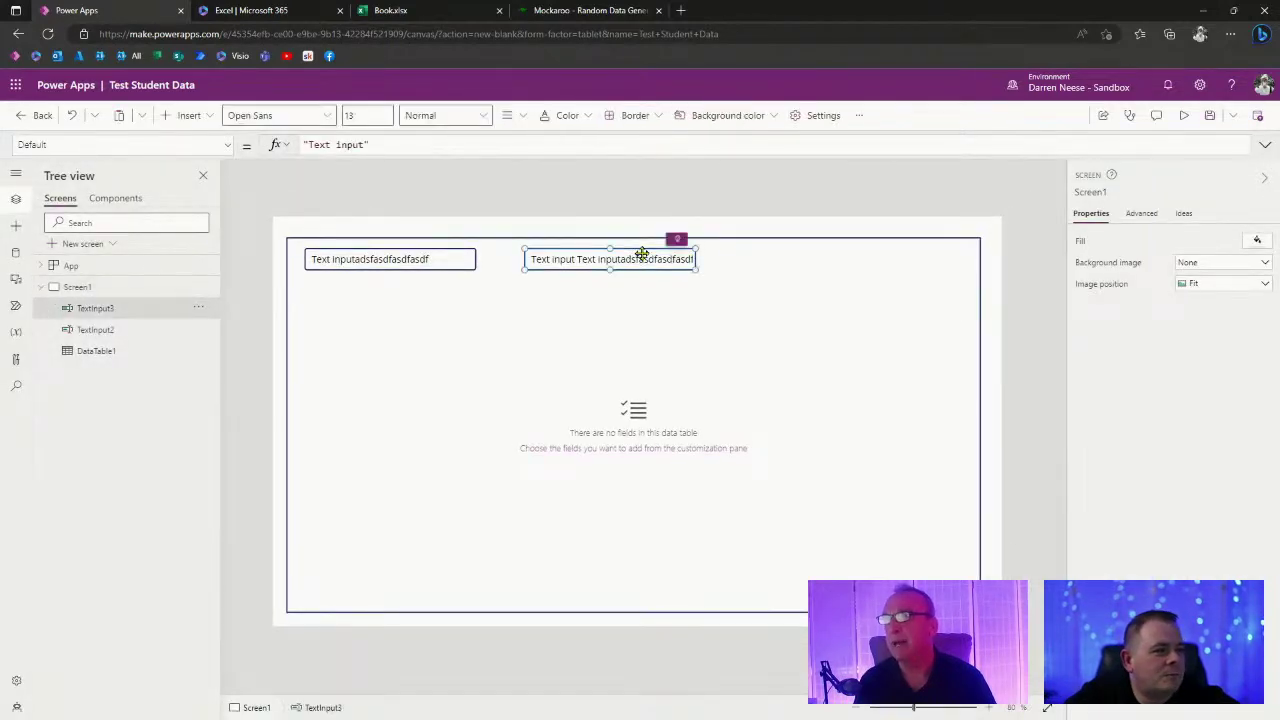
pyautogui.press('Delete')
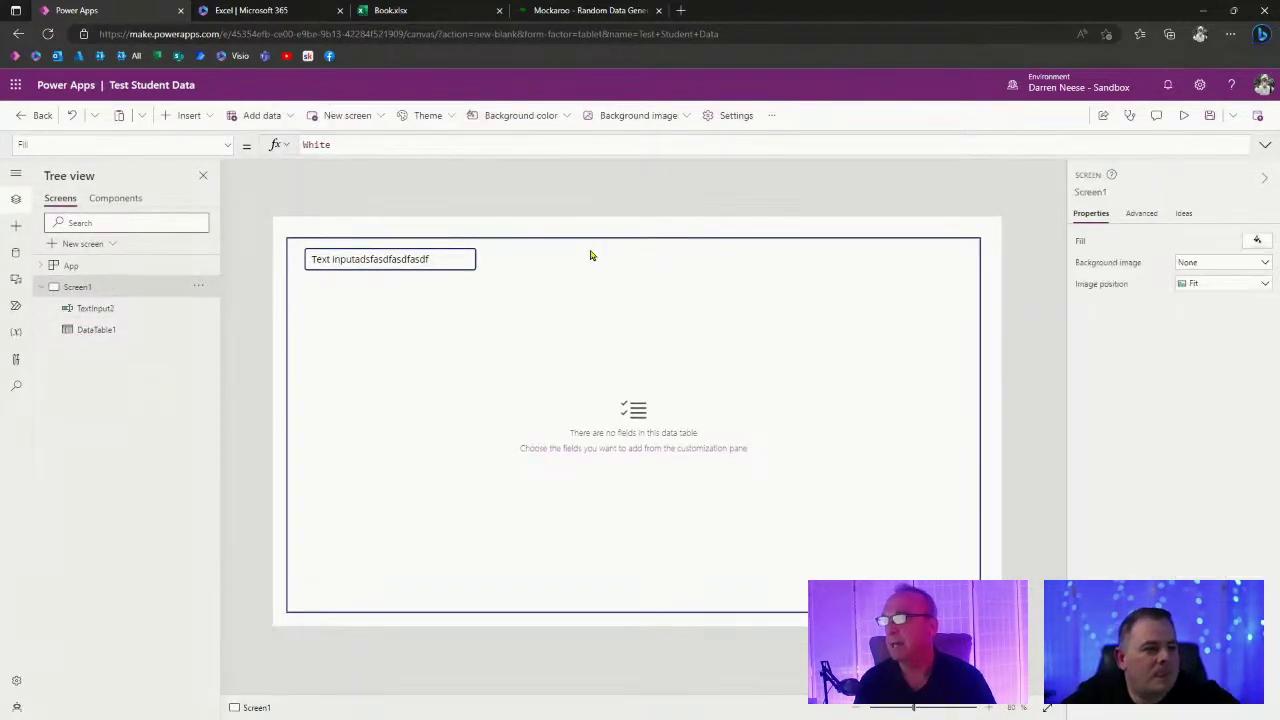
pyautogui.click(438, 260)
pyautogui.press('Delete')
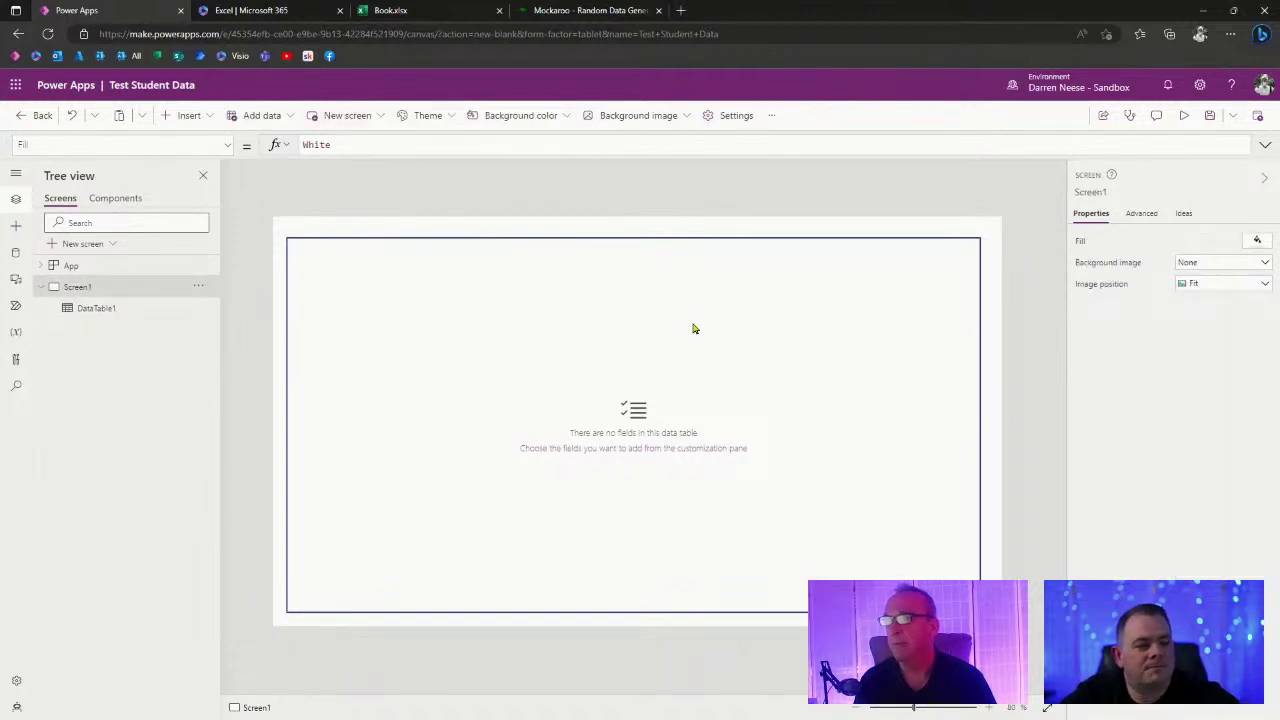
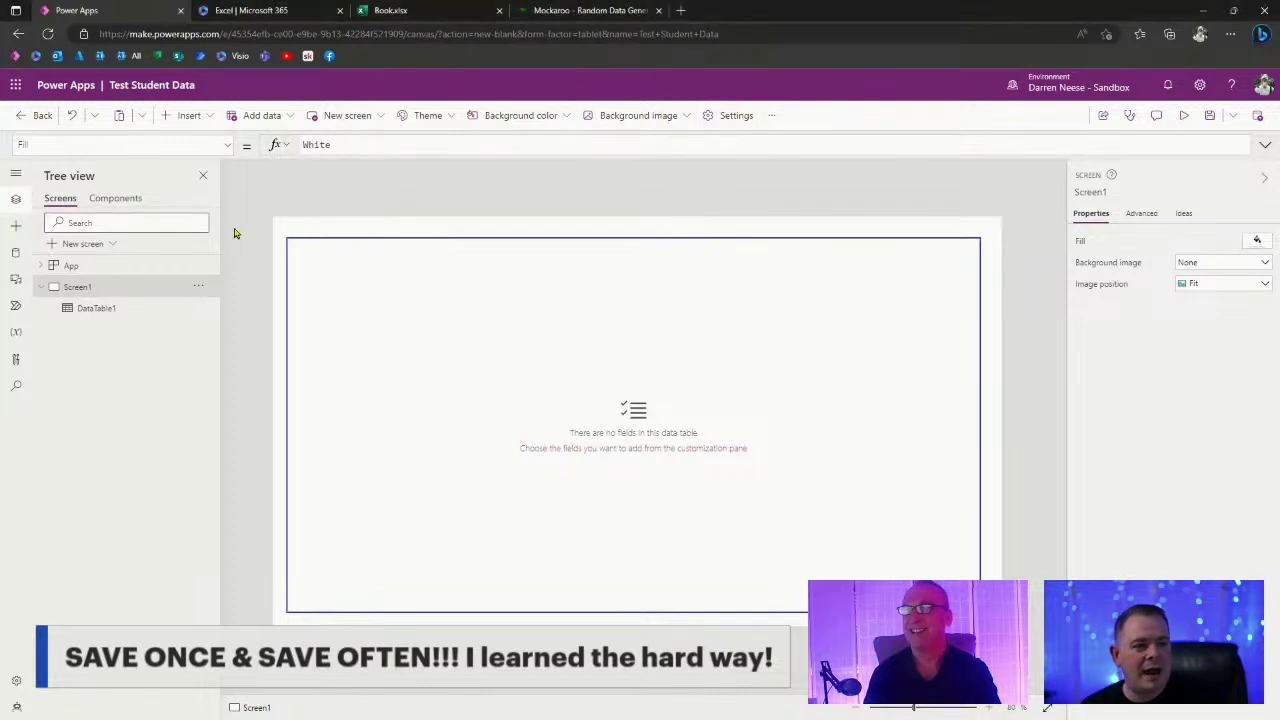
# Open the app's general settings and review the Auto save, Data row limit and Debug published app options.
pyautogui.click(407, 421)
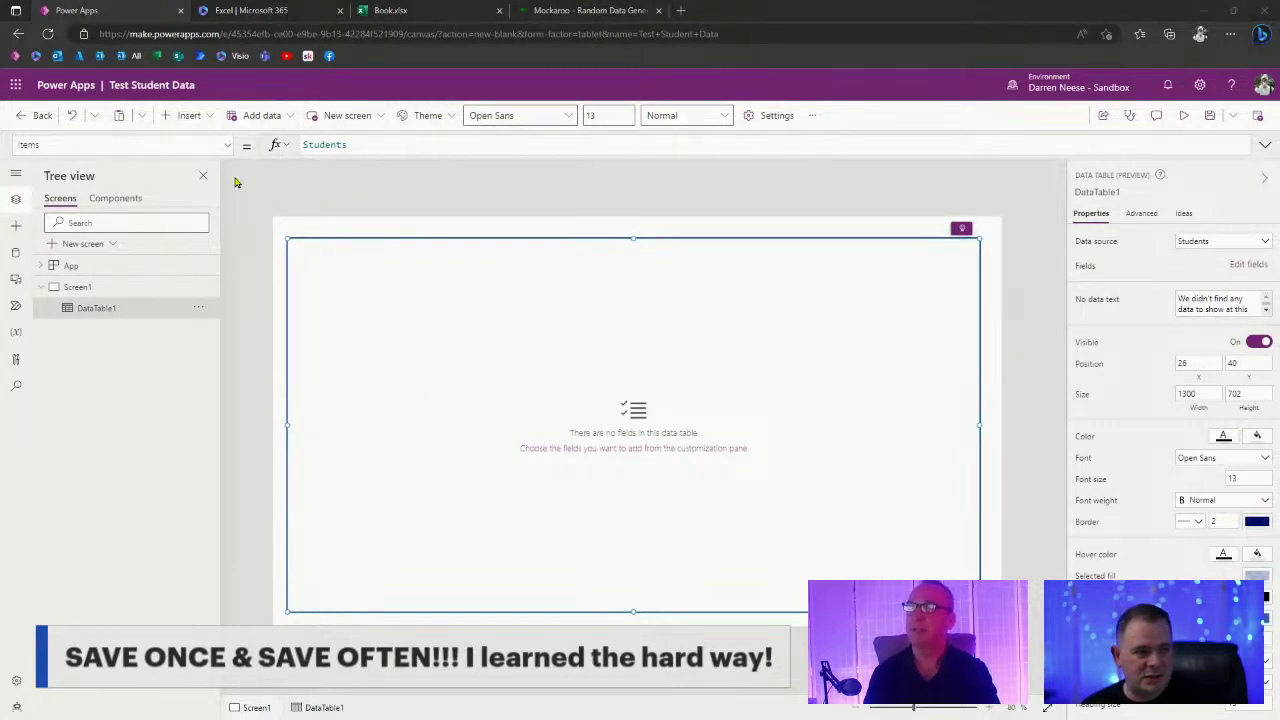
pyautogui.click(289, 189)
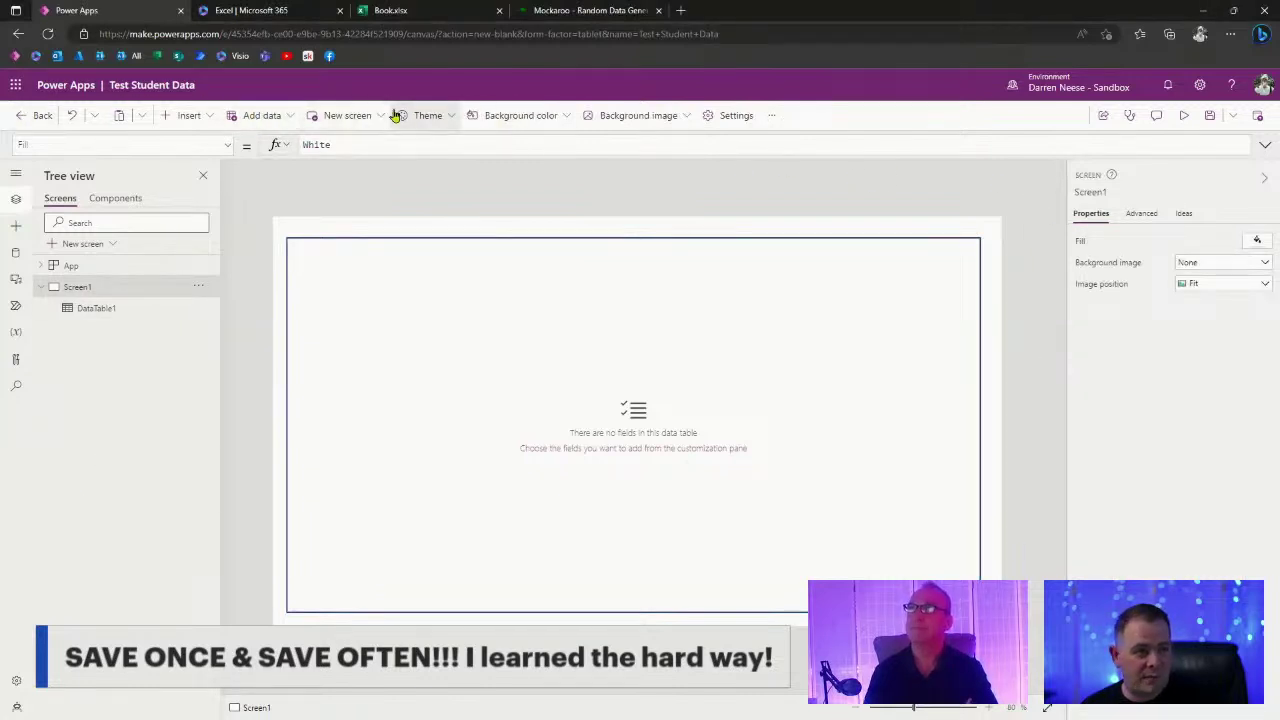
pyautogui.click(730, 117)
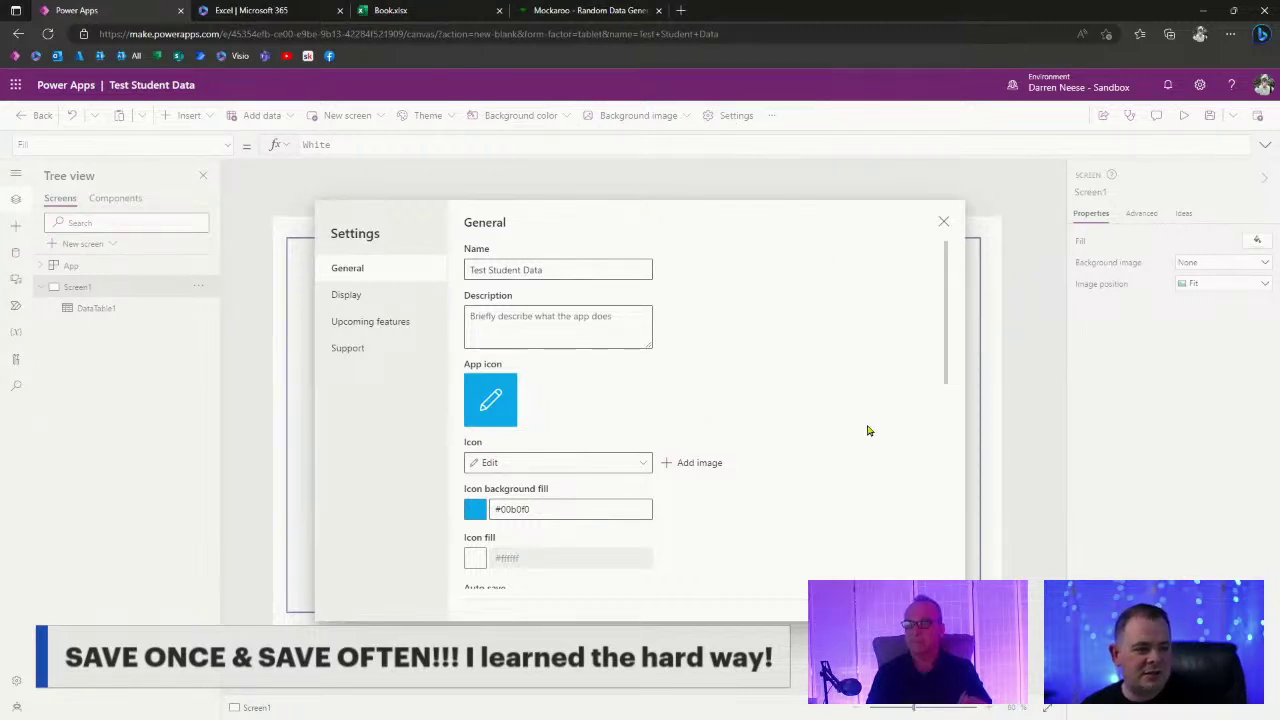
pyautogui.scroll(-2, 866, 425)
pyautogui.scroll(-1, 866, 420)
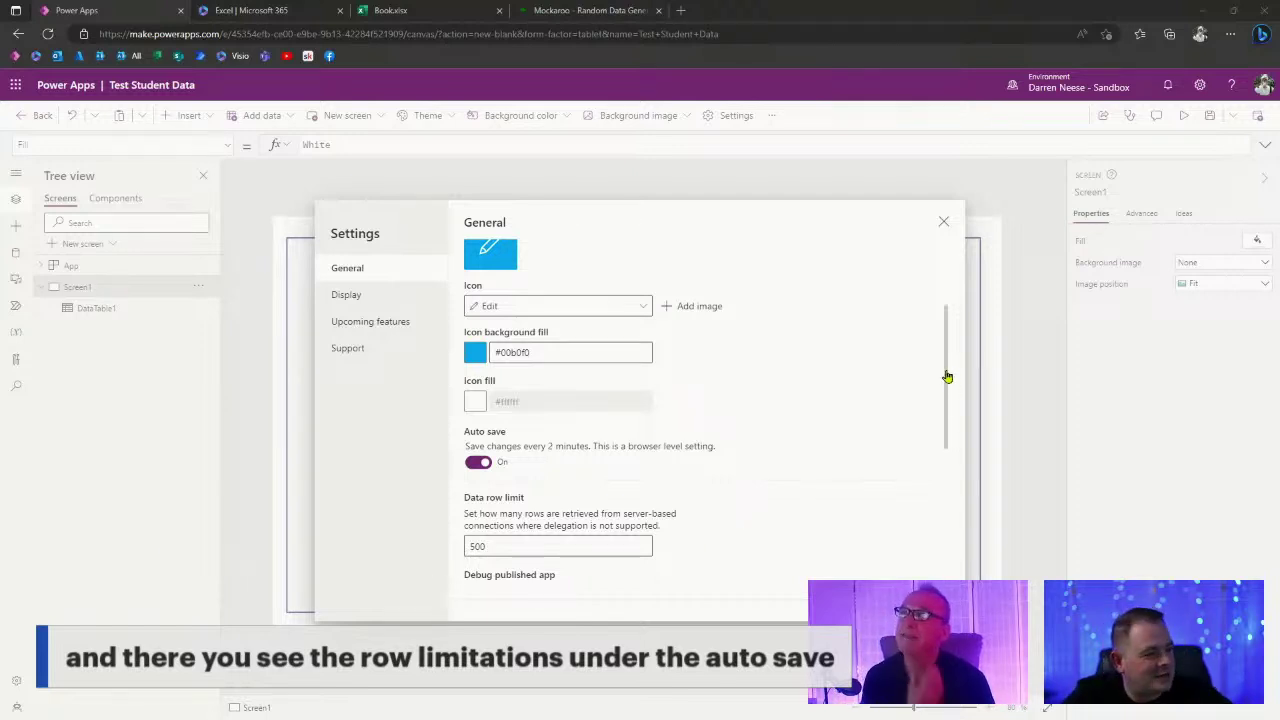
pyautogui.moveTo(946, 376); pyautogui.dragTo(951, 431)
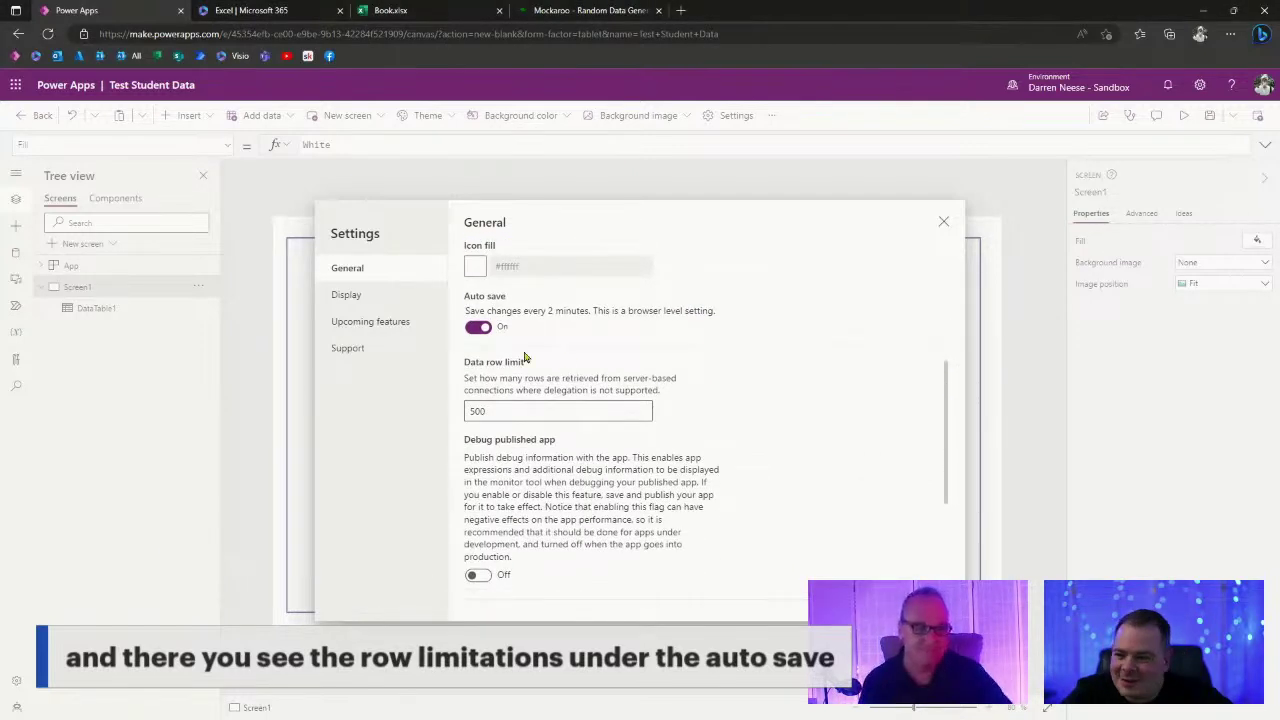
# Try a Data row limit of 3000, replace it with 2000, and close the app settings.
pyautogui.moveTo(500, 411); pyautogui.dragTo(394, 417)
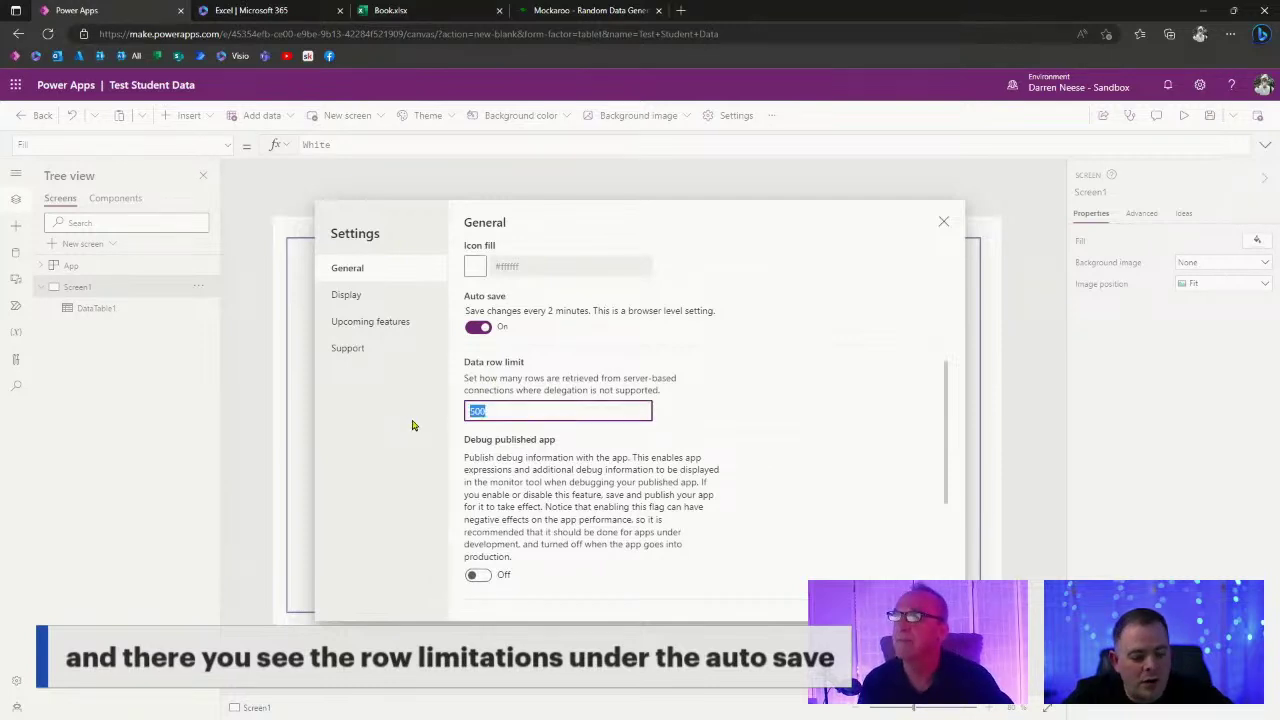
pyautogui.write('3000')
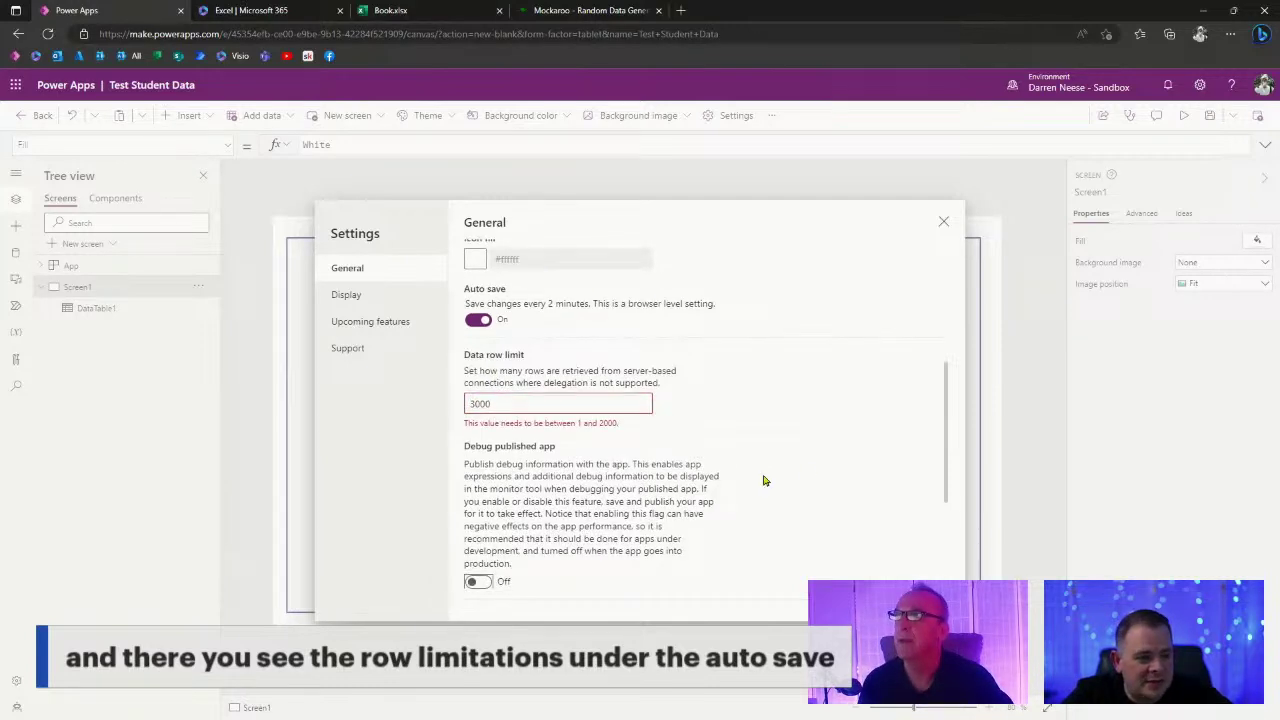
pyautogui.doubleClick(493, 407)
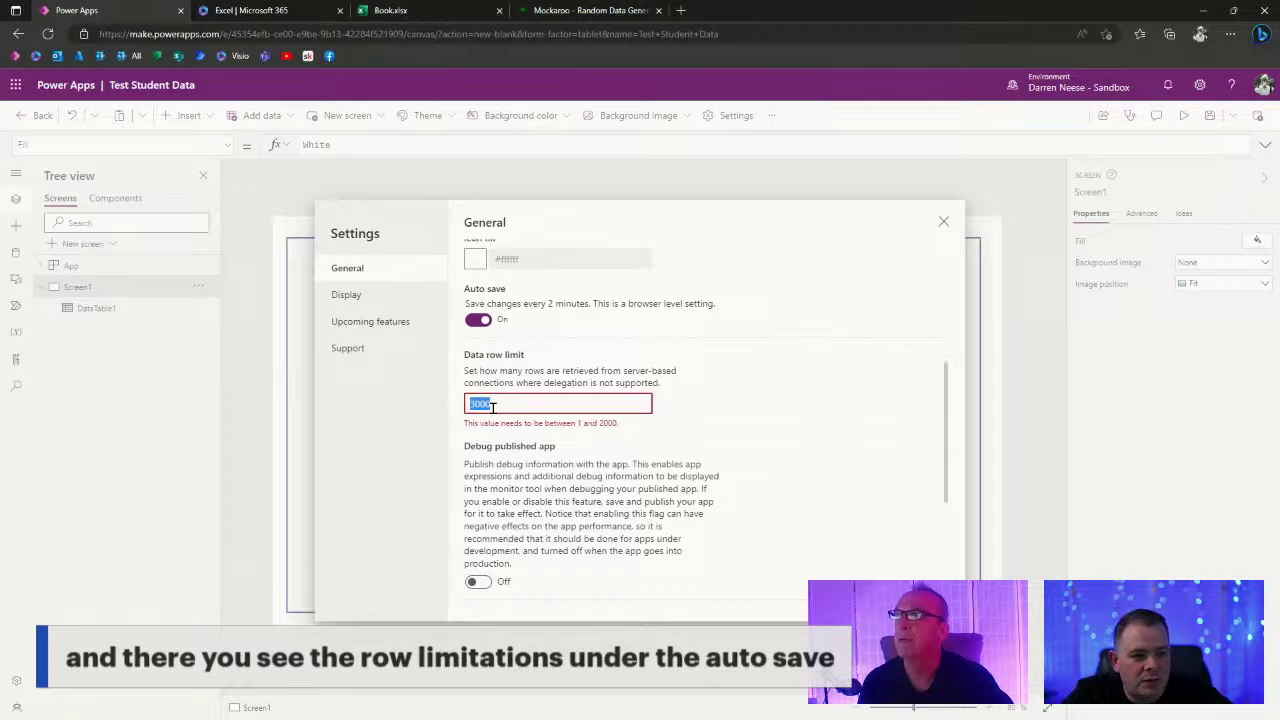
pyautogui.write('2000')
pyautogui.click(884, 435)
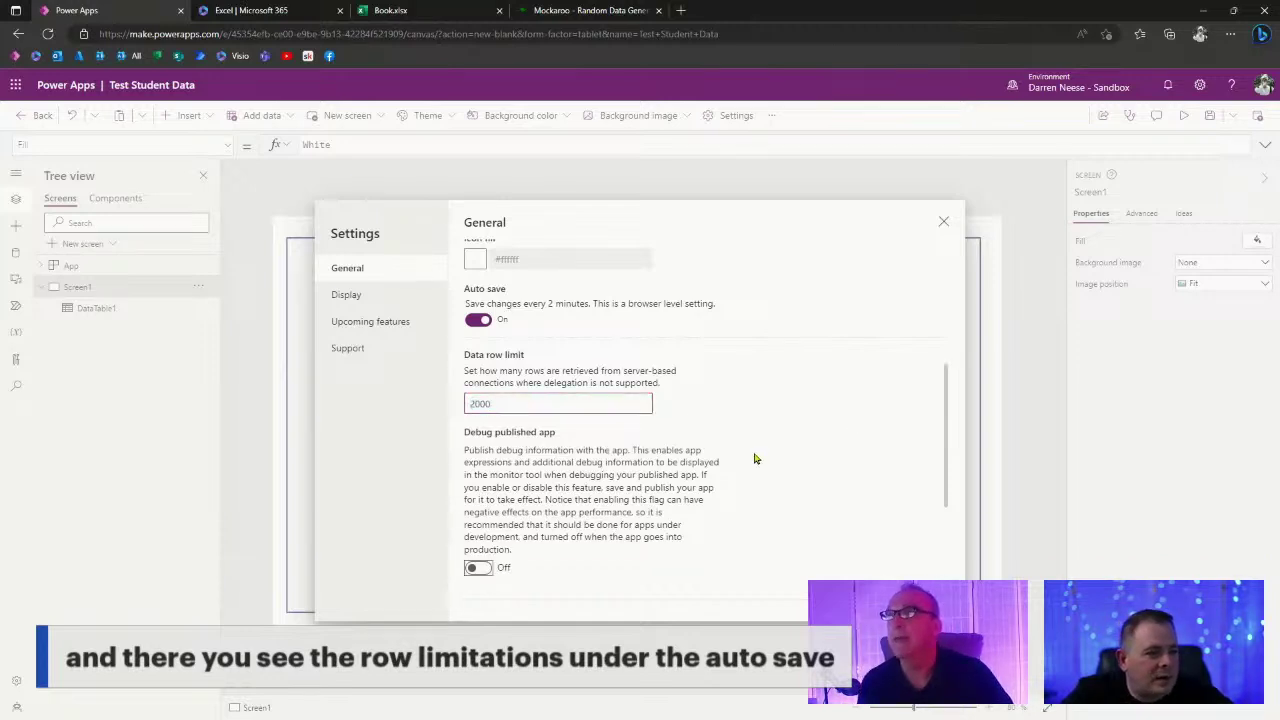
pyautogui.scroll(1, 754, 457)
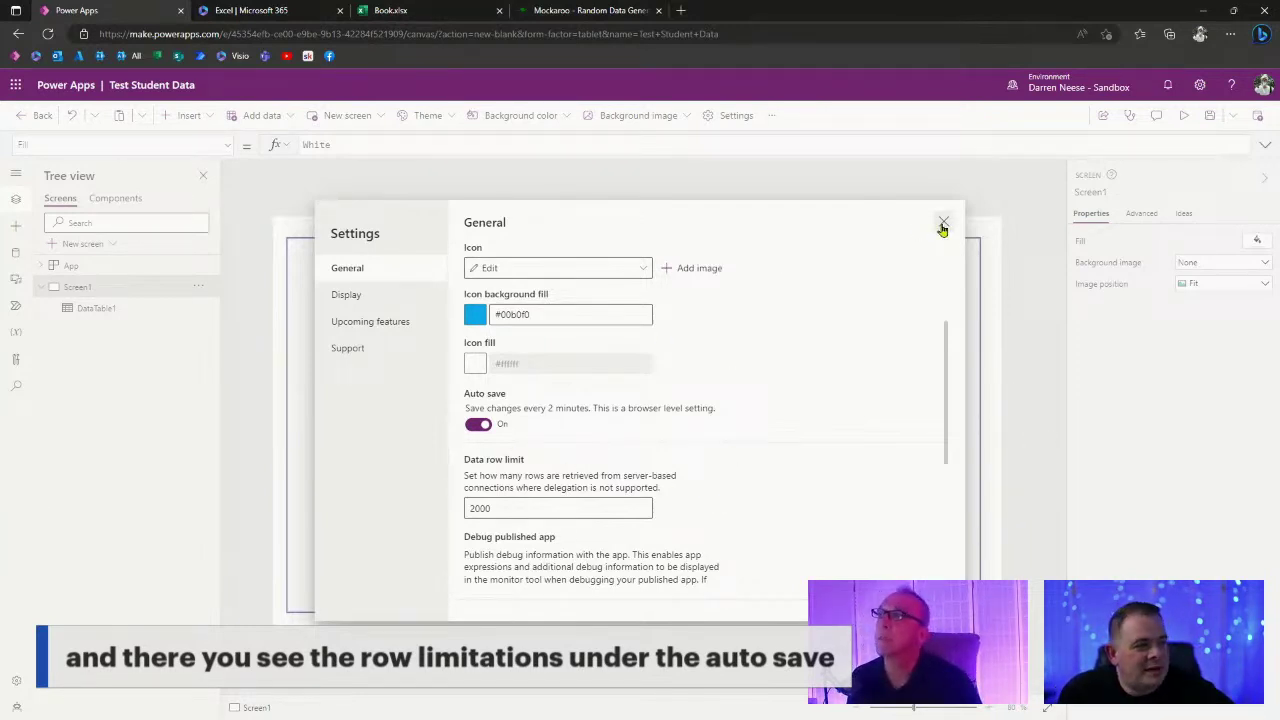
pyautogui.scroll(-2, 850, 436)
pyautogui.scroll(-2, 850, 436)
pyautogui.scroll(6, 871, 517)
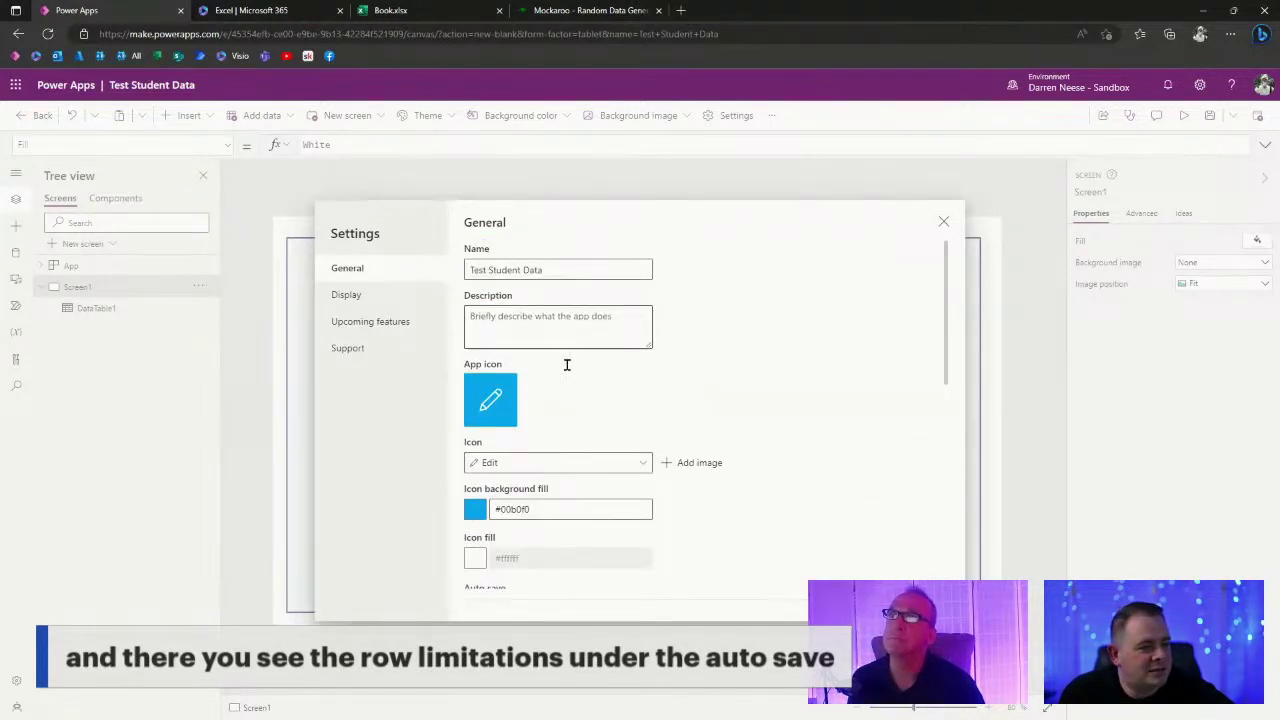
pyautogui.click(943, 224)
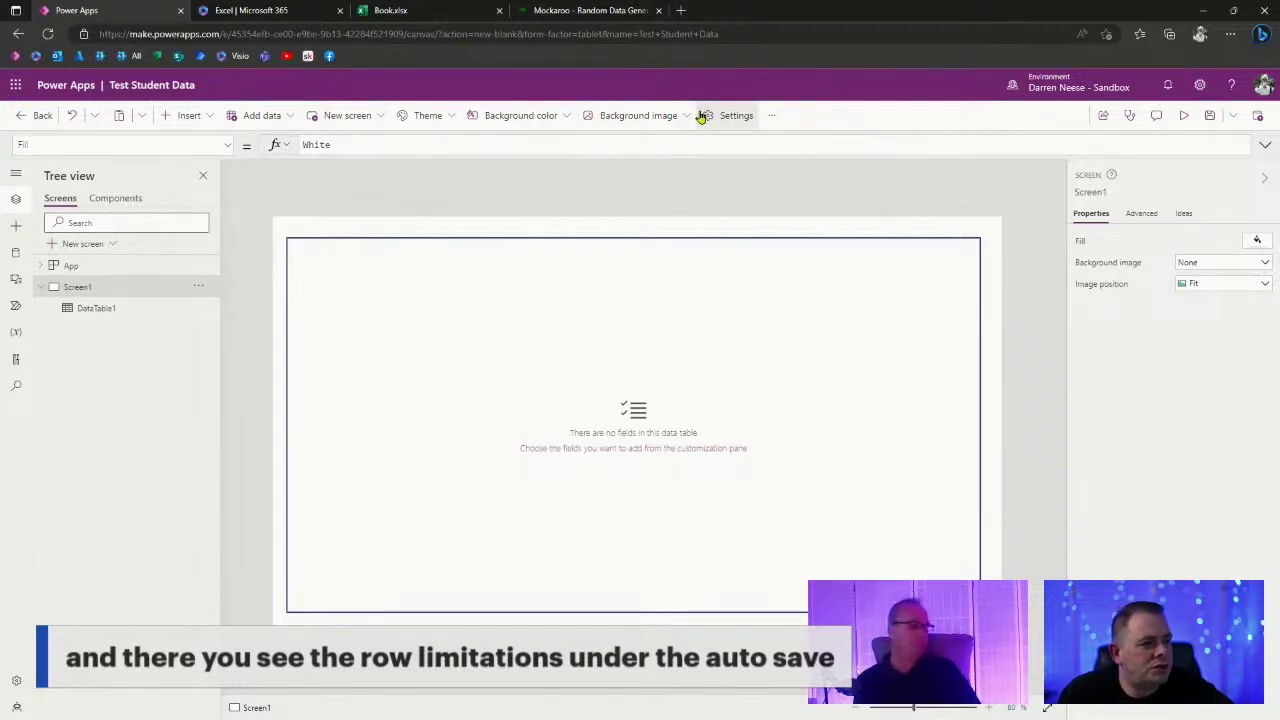
# Save the Test Student Data app and publish this version.
pyautogui.click(1213, 127)
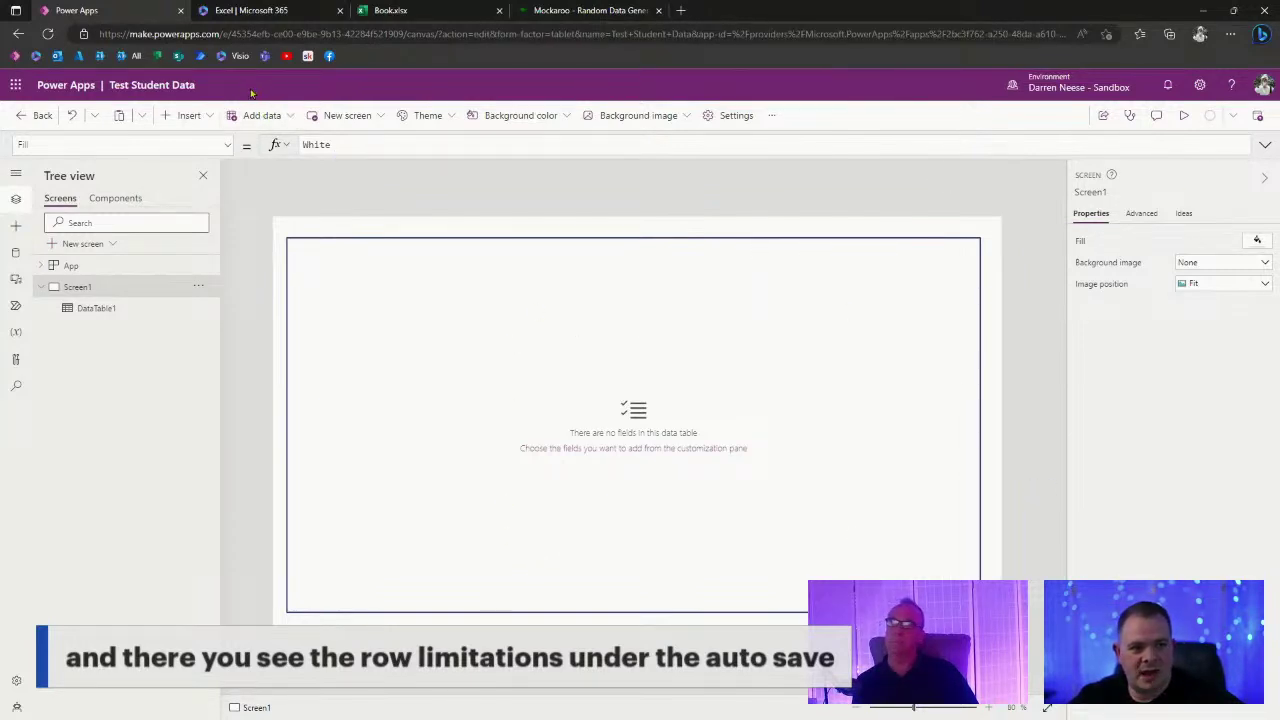
pyautogui.moveTo(196, 86); pyautogui.dragTo(108, 86)
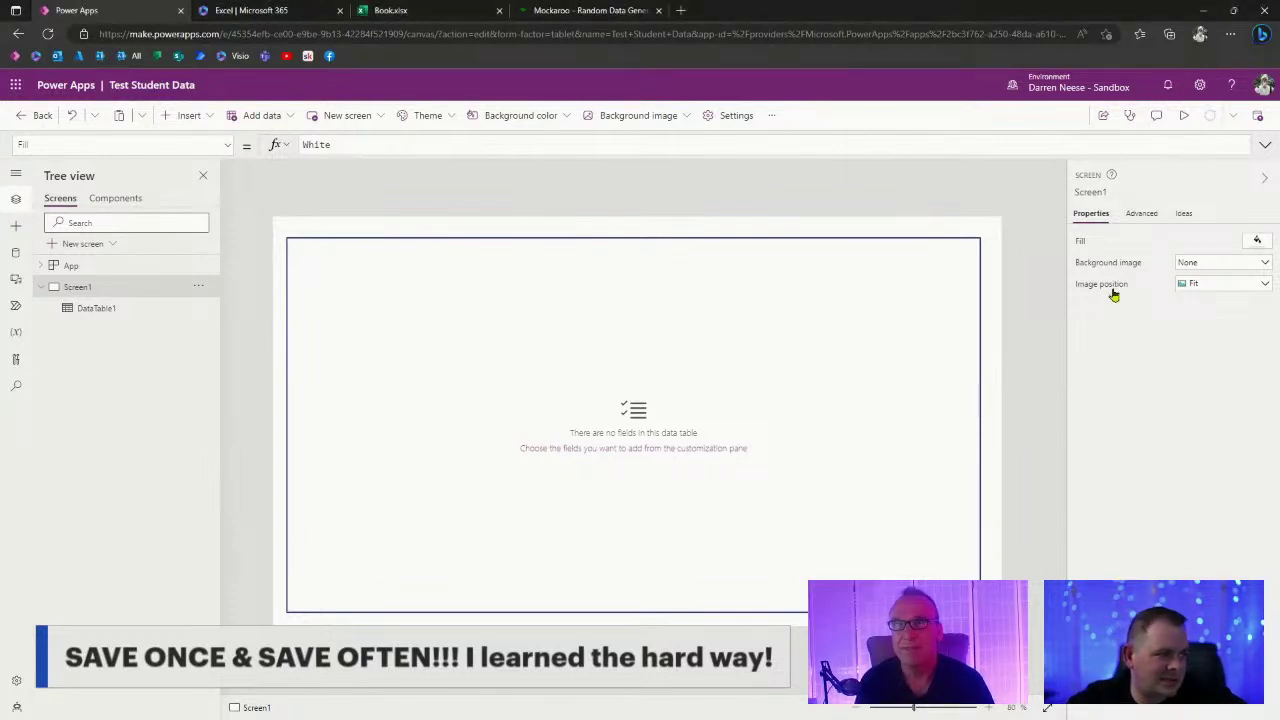
pyautogui.click(1259, 118)
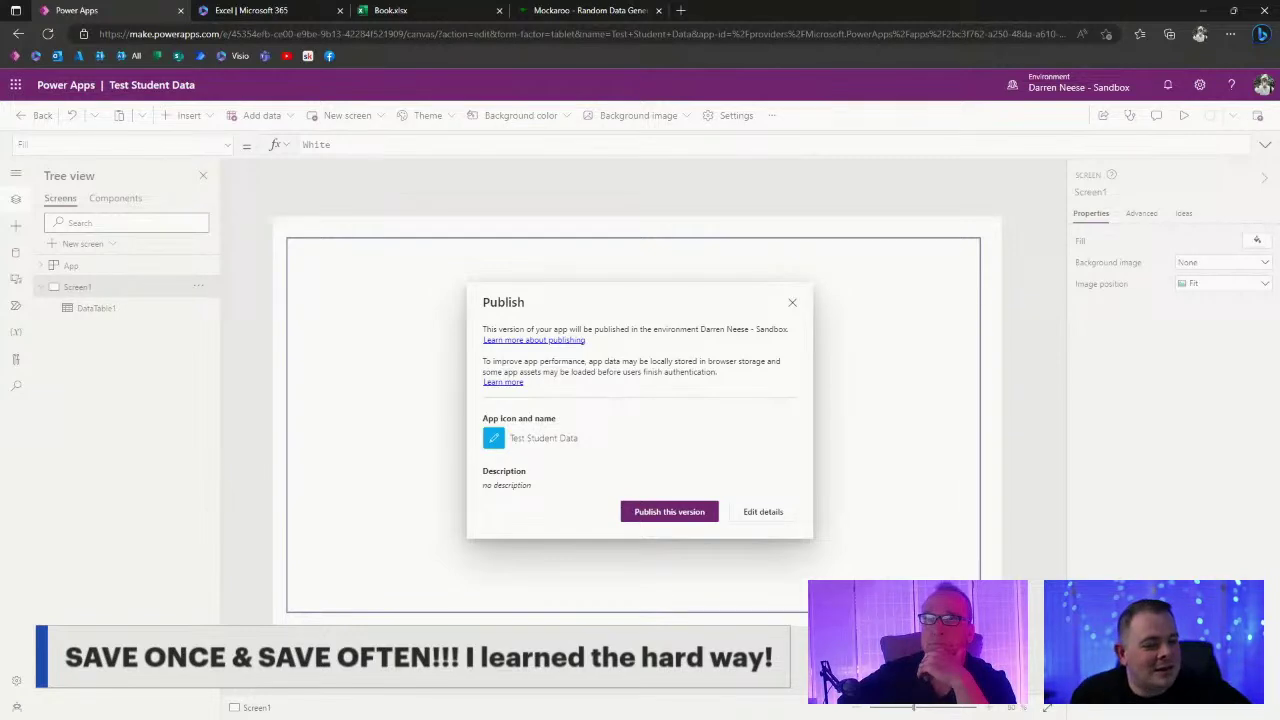
pyautogui.click(687, 517)
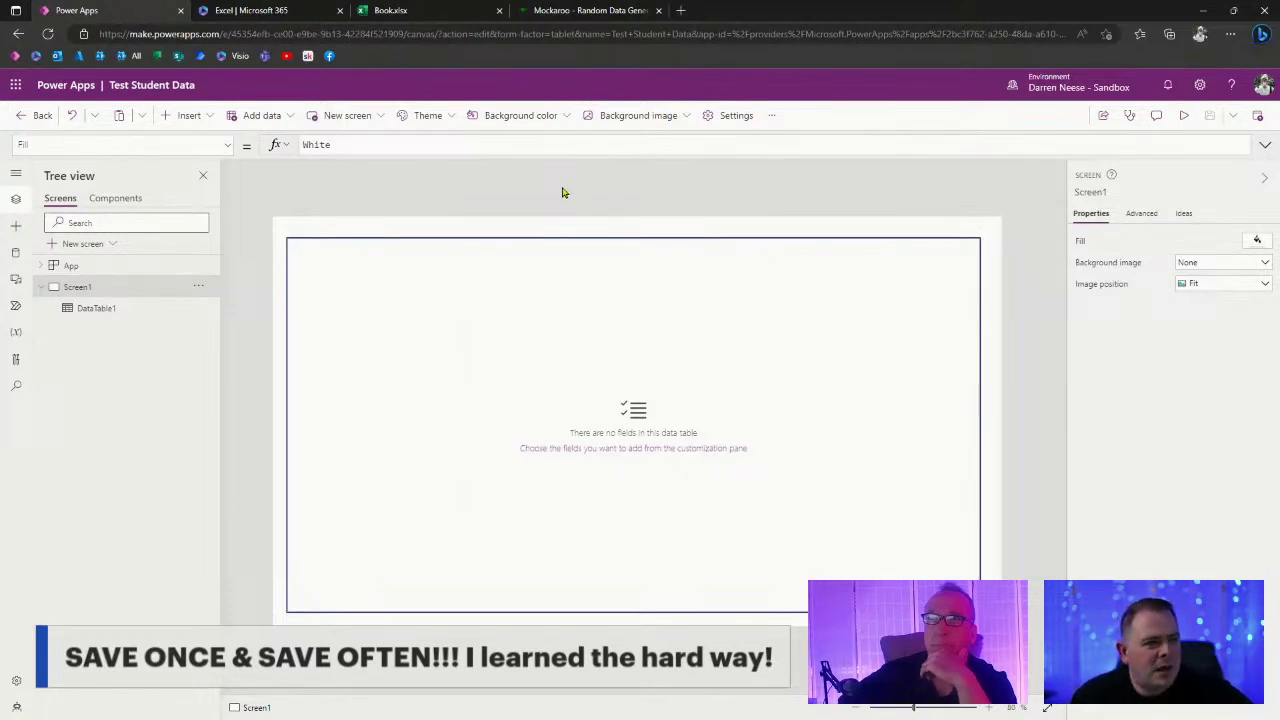
# Open Power Apps in a new browser tab and go to the Test Student Data app's details and version history.
pyautogui.click(680, 10)
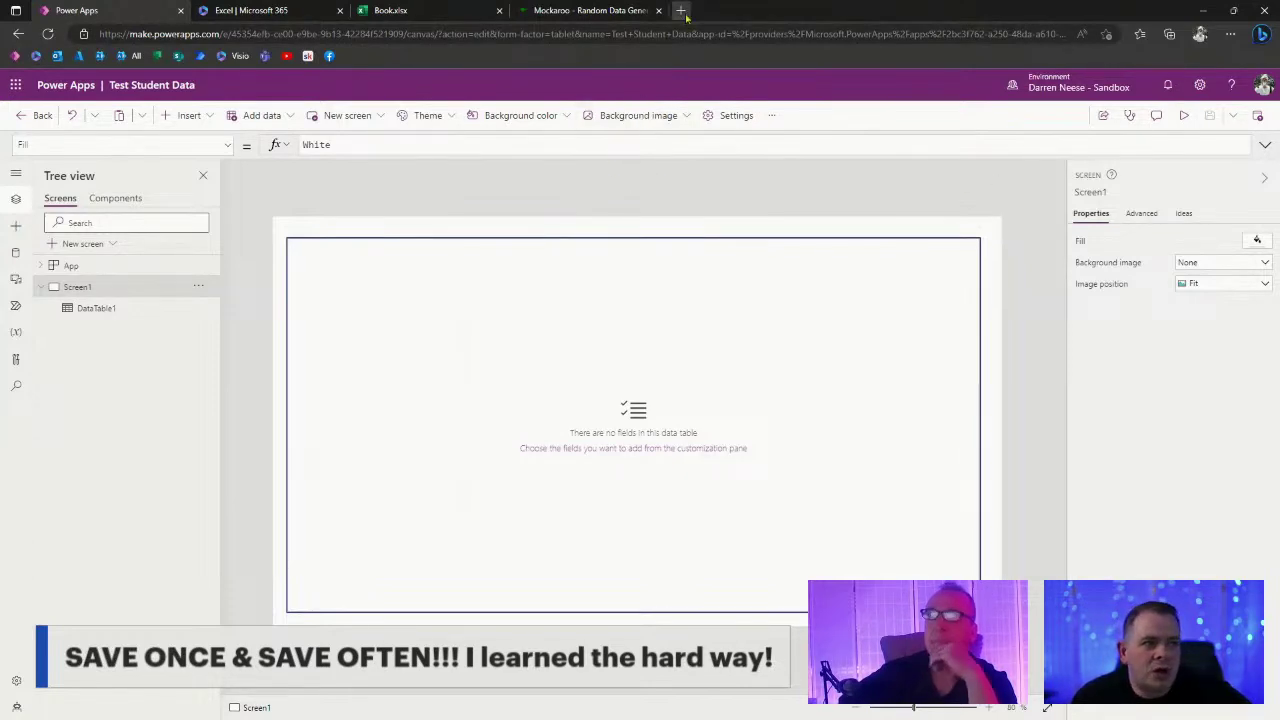
pyautogui.click(36, 57)
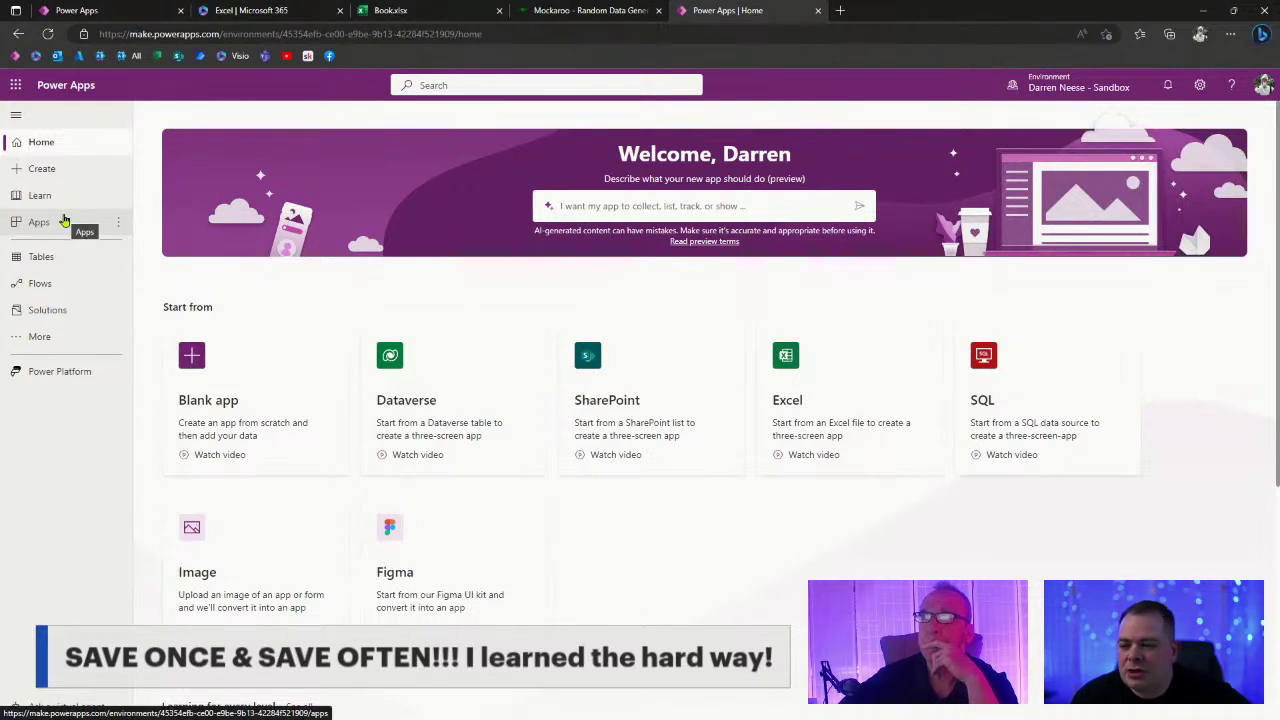
pyautogui.click(31, 229)
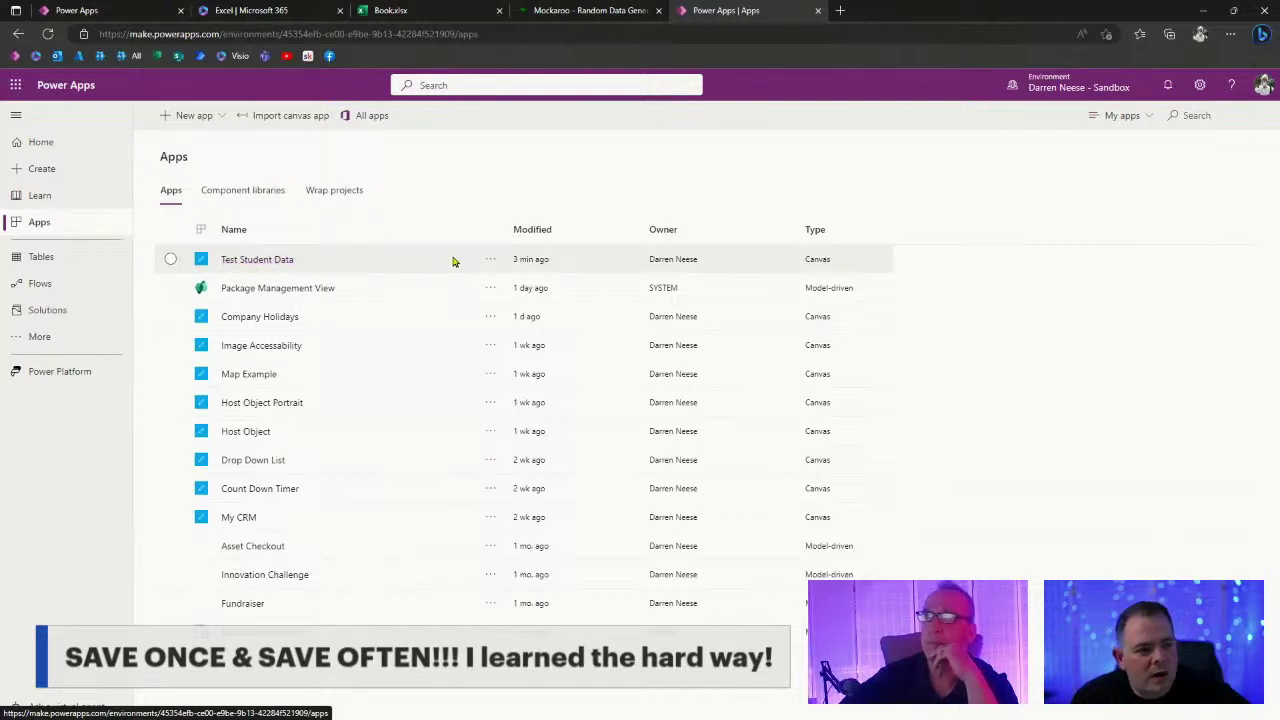
pyautogui.click(490, 259)
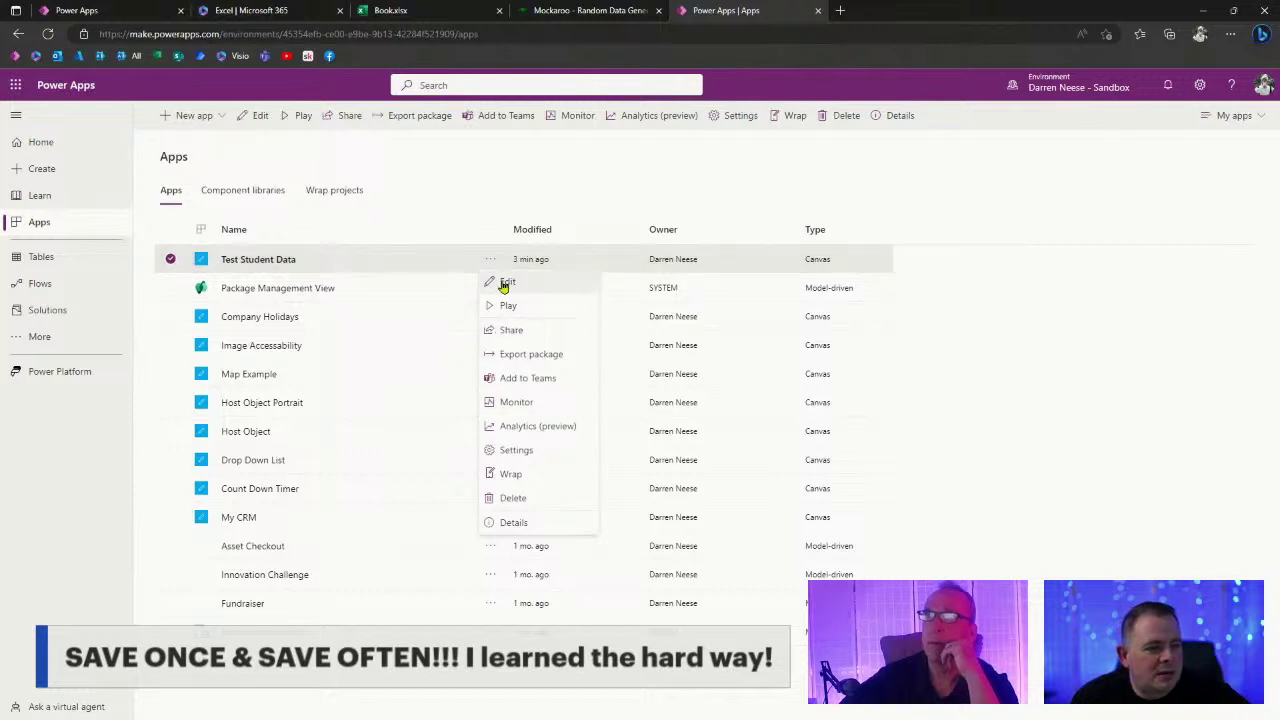
pyautogui.click(514, 524)
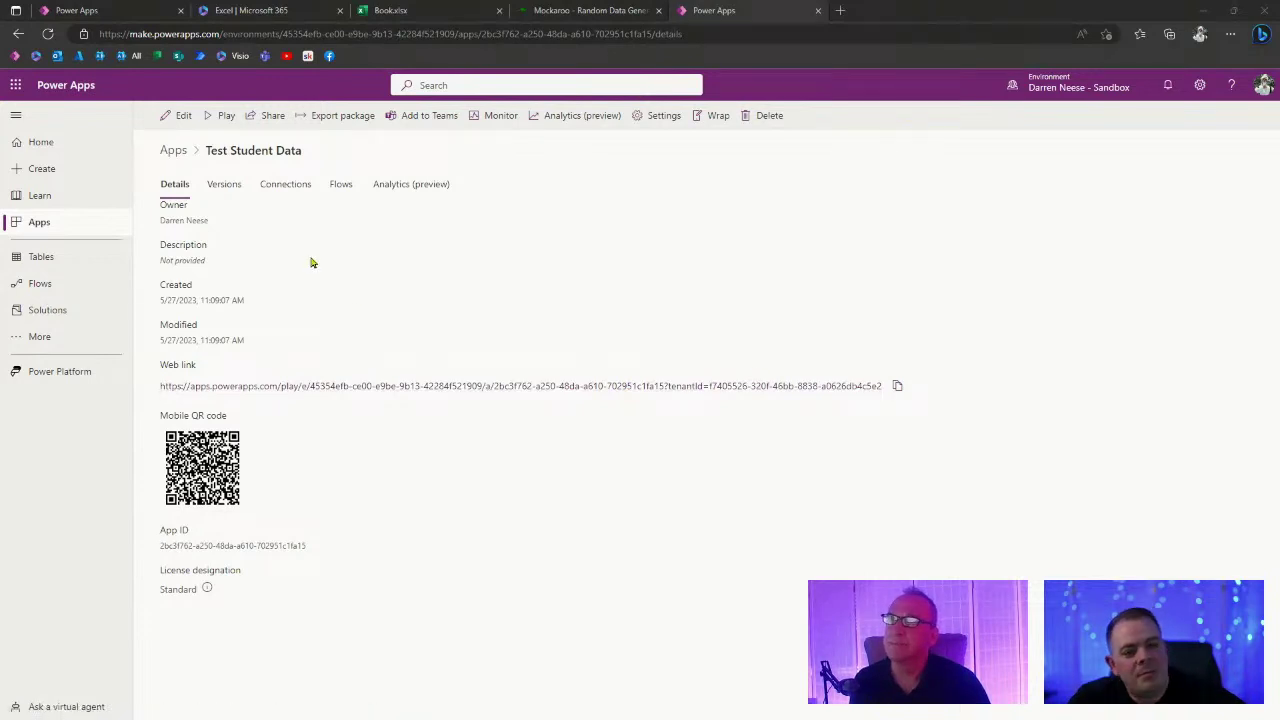
pyautogui.click(229, 184)
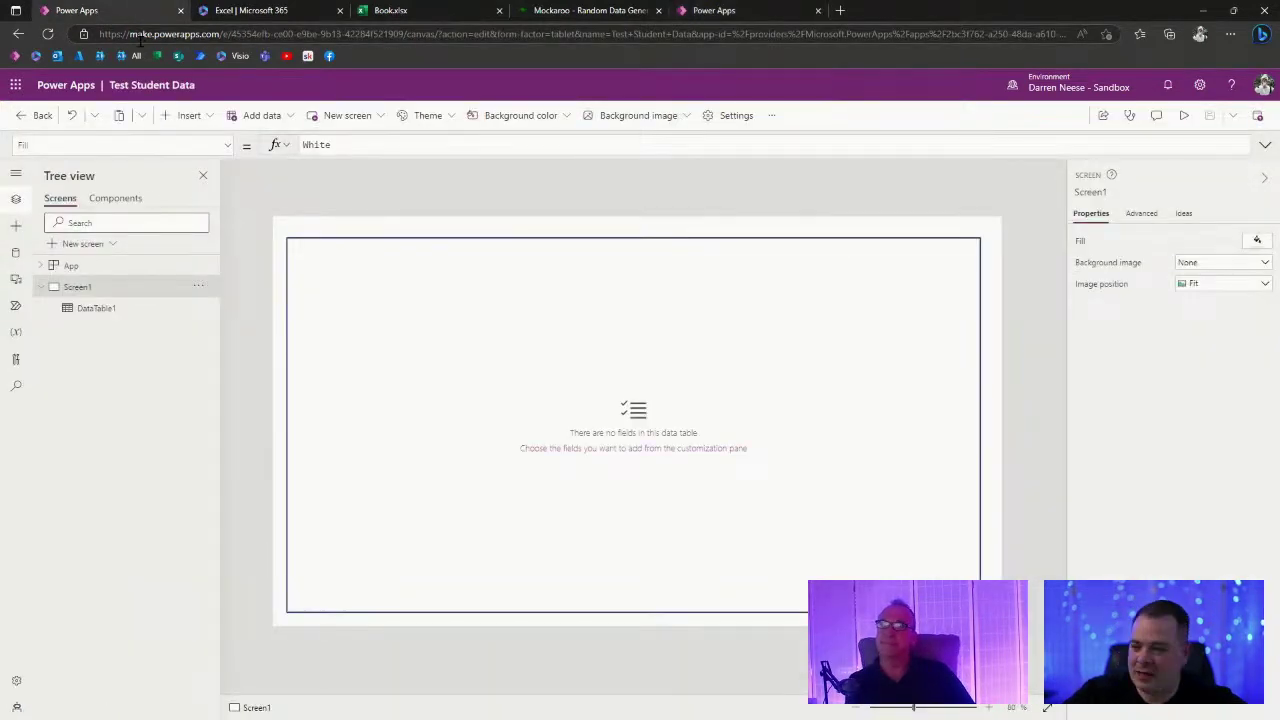
# Return to the app editor, insert a button on Screen1 and save the app.
pyautogui.click(212, 116)
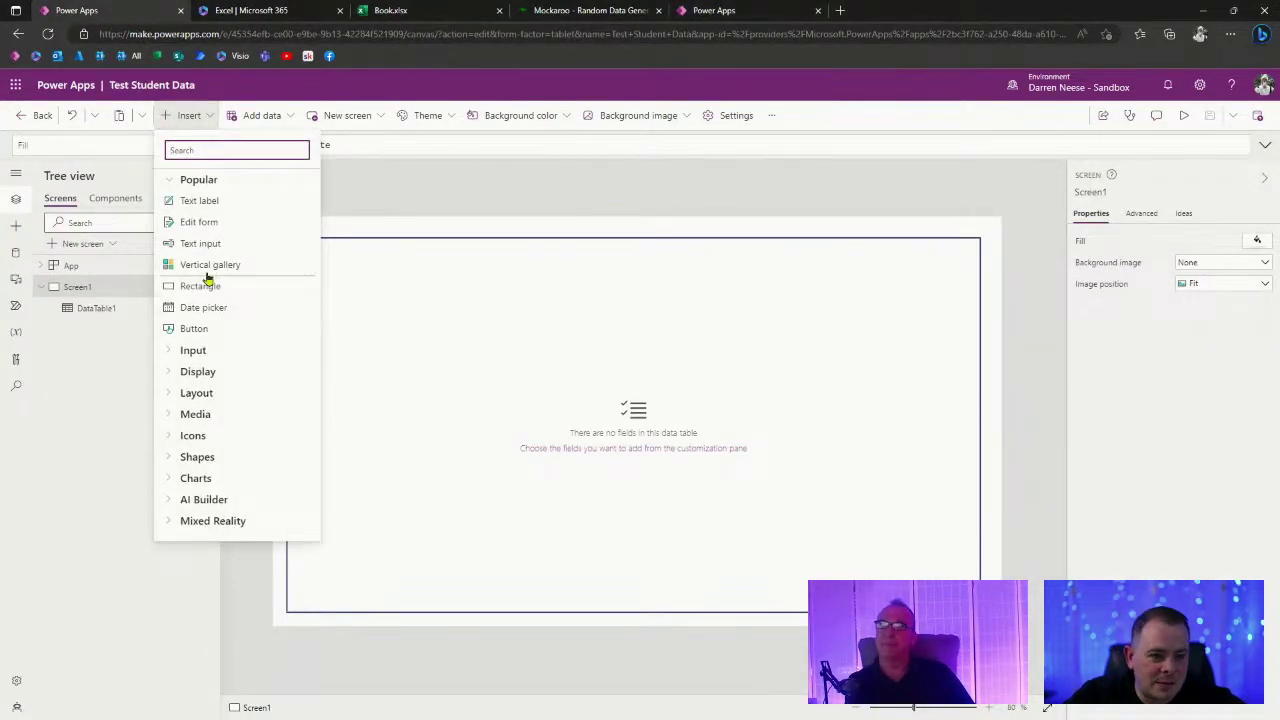
pyautogui.click(200, 331)
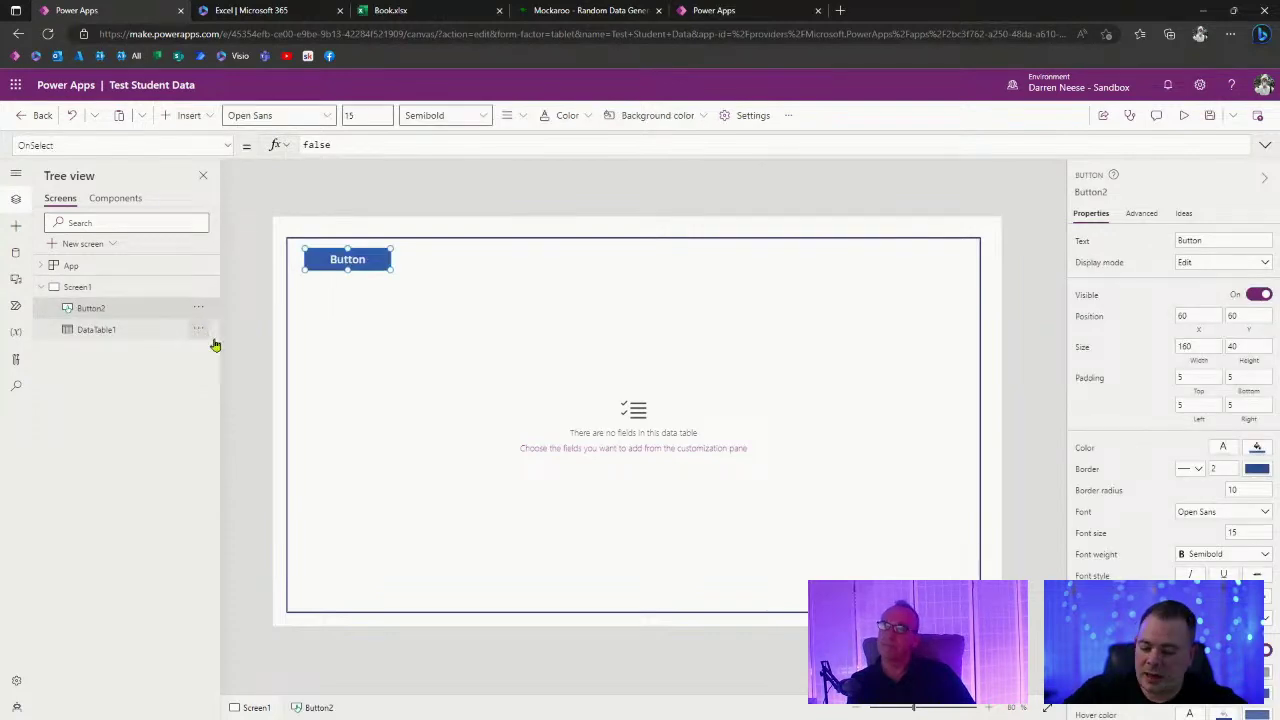
pyautogui.hotkey('ctrl', 's')
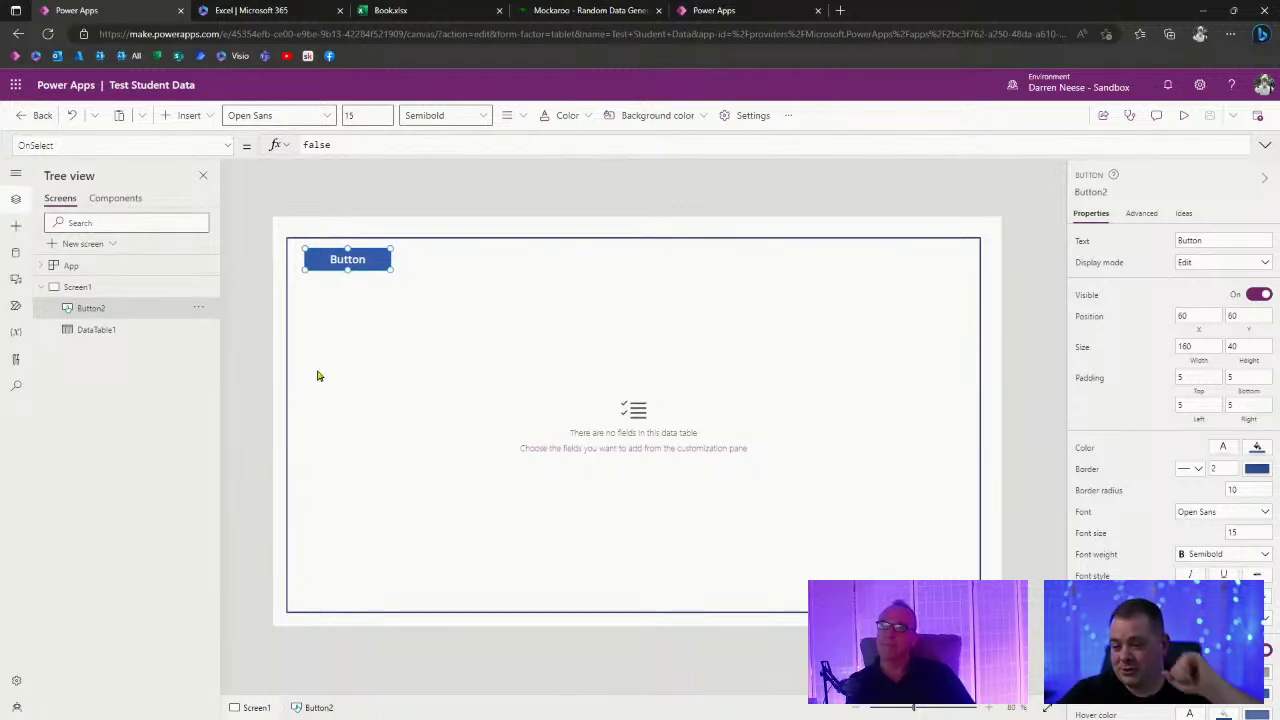
# Insert a rectangle, place it in the data table's upper-right corner at about X 1136, Y 60, and save the app.
pyautogui.click(211, 118)
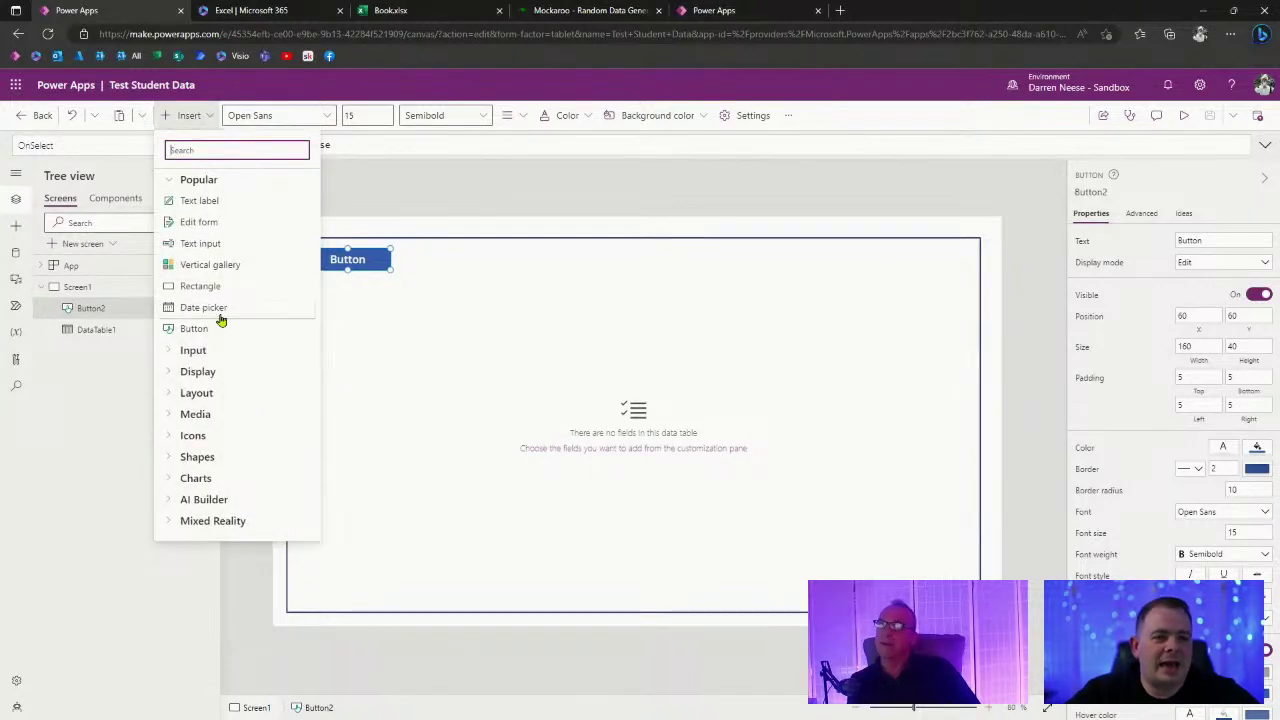
pyautogui.click(224, 283)
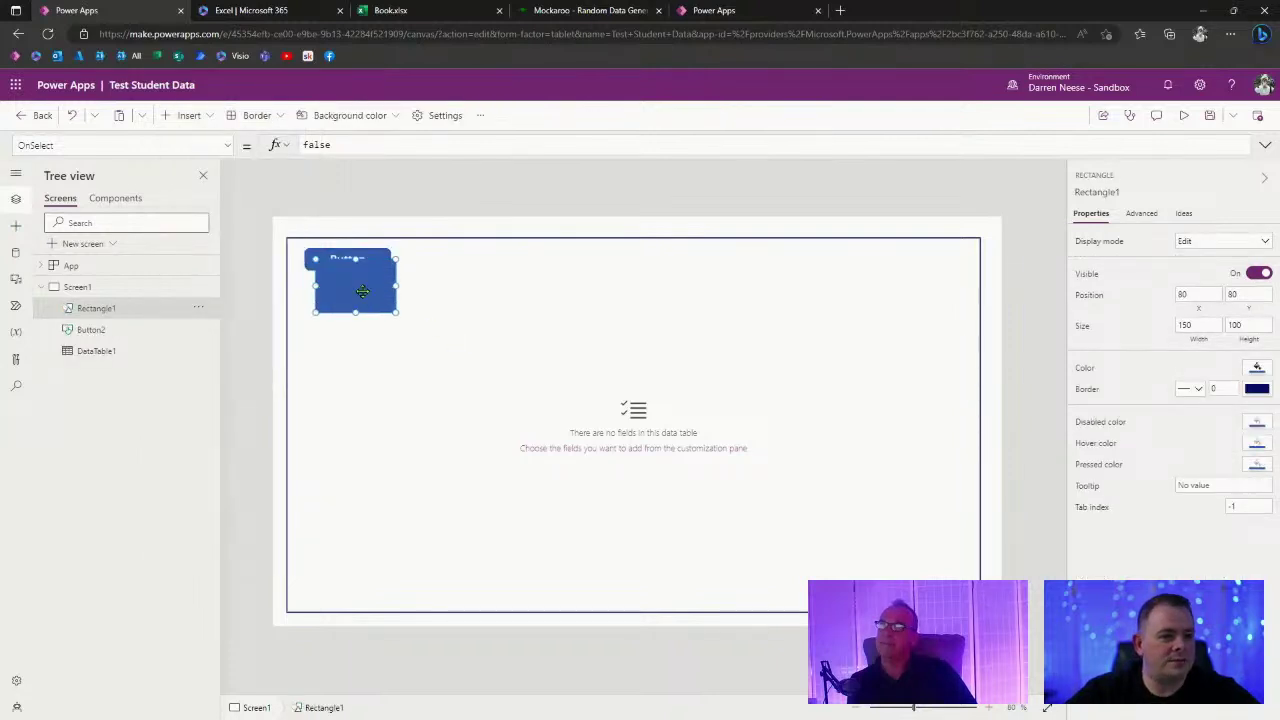
pyautogui.moveTo(357, 286); pyautogui.dragTo(920, 274)
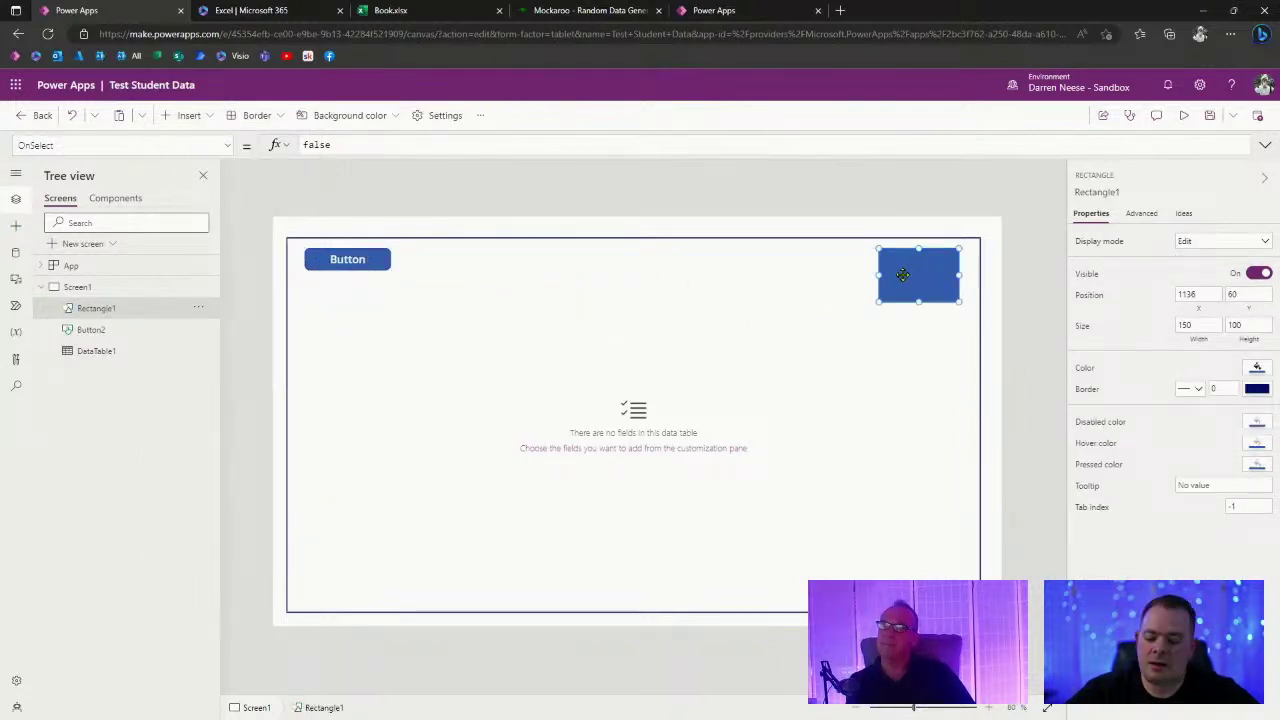
pyautogui.hotkey('ctrl', 's')
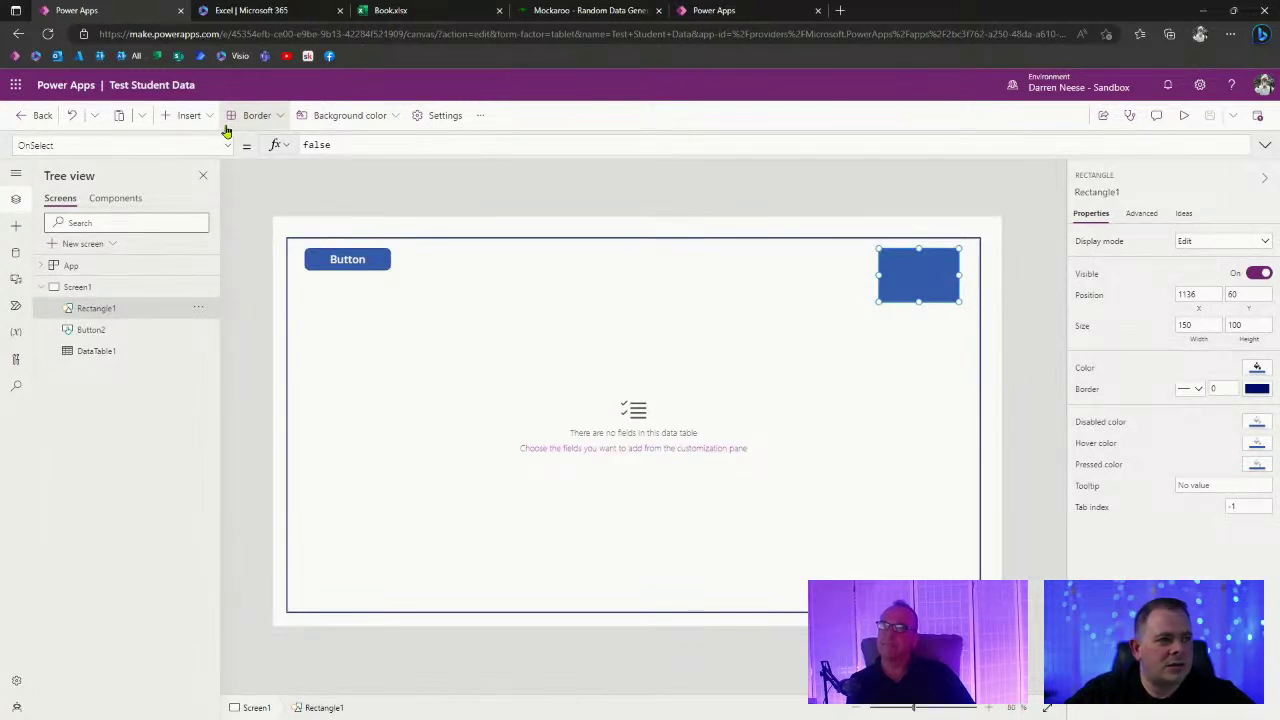
# Refresh the Test Student Data version history, examine Version 3's modified date and show the commands available for Version 2.
pyautogui.click(741, 14)
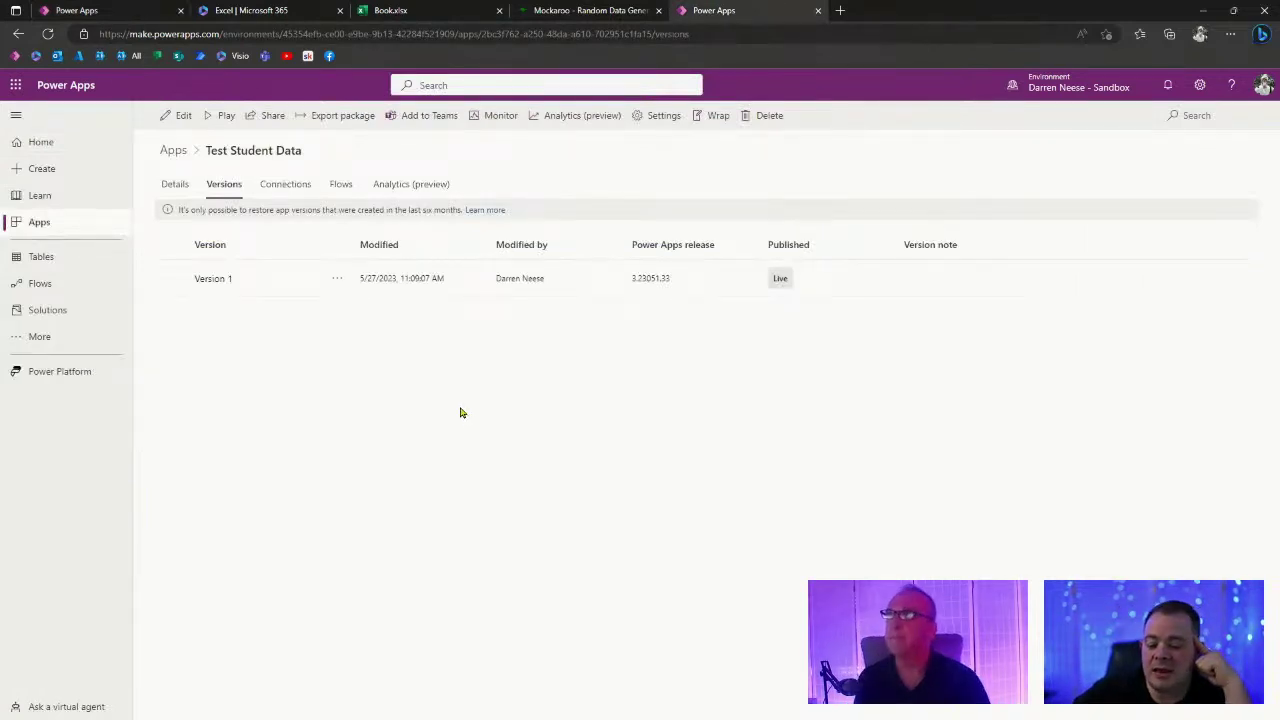
pyautogui.press('F5')
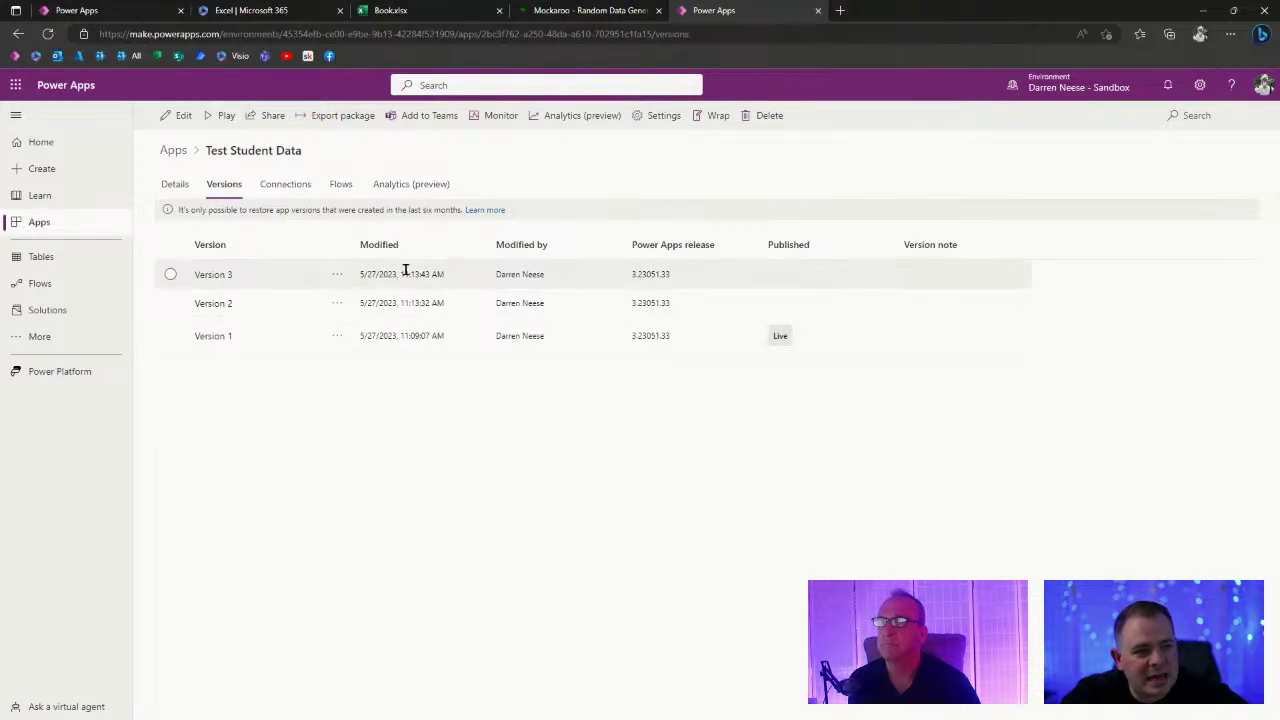
pyautogui.moveTo(466, 280); pyautogui.dragTo(331, 286)
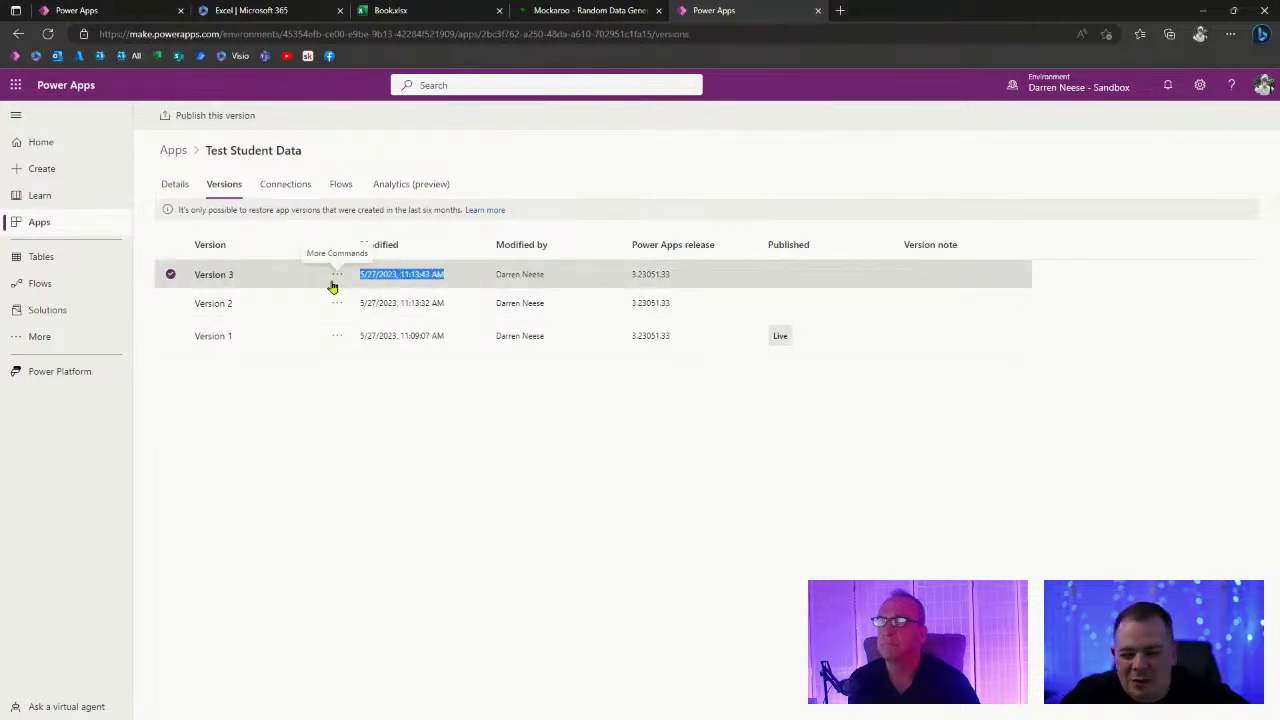
pyautogui.click(337, 280)
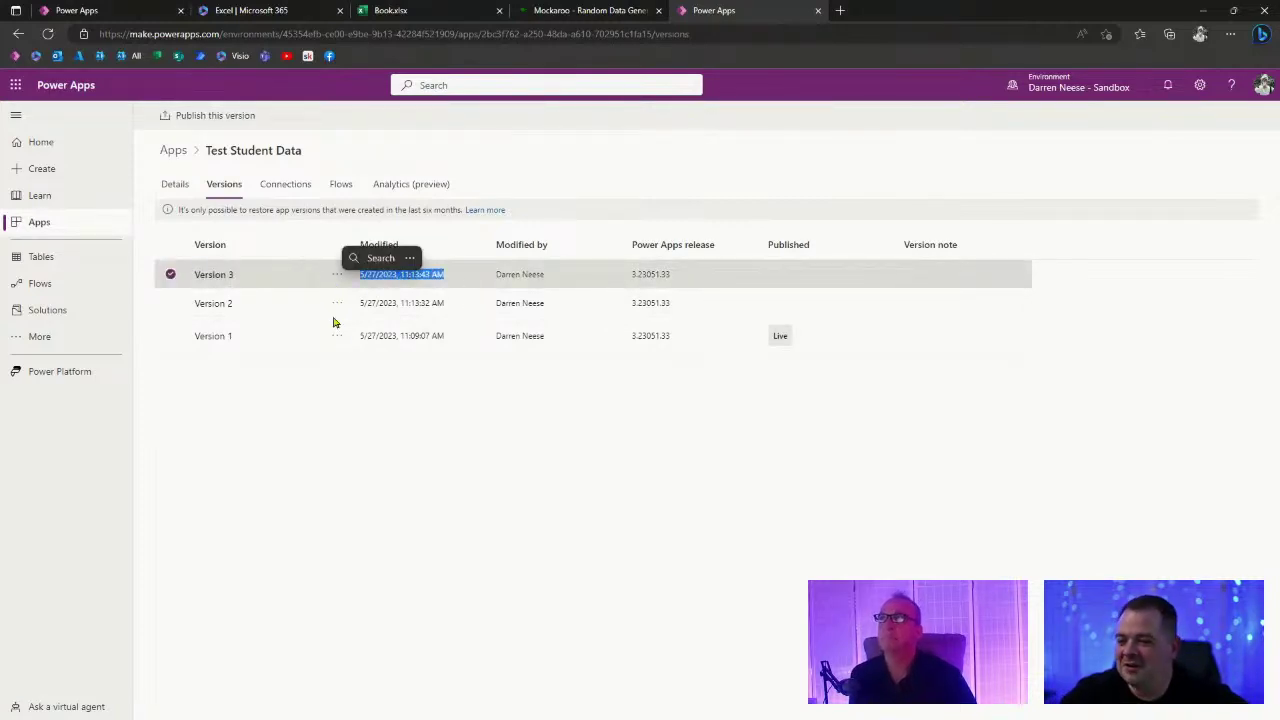
pyautogui.click(418, 489)
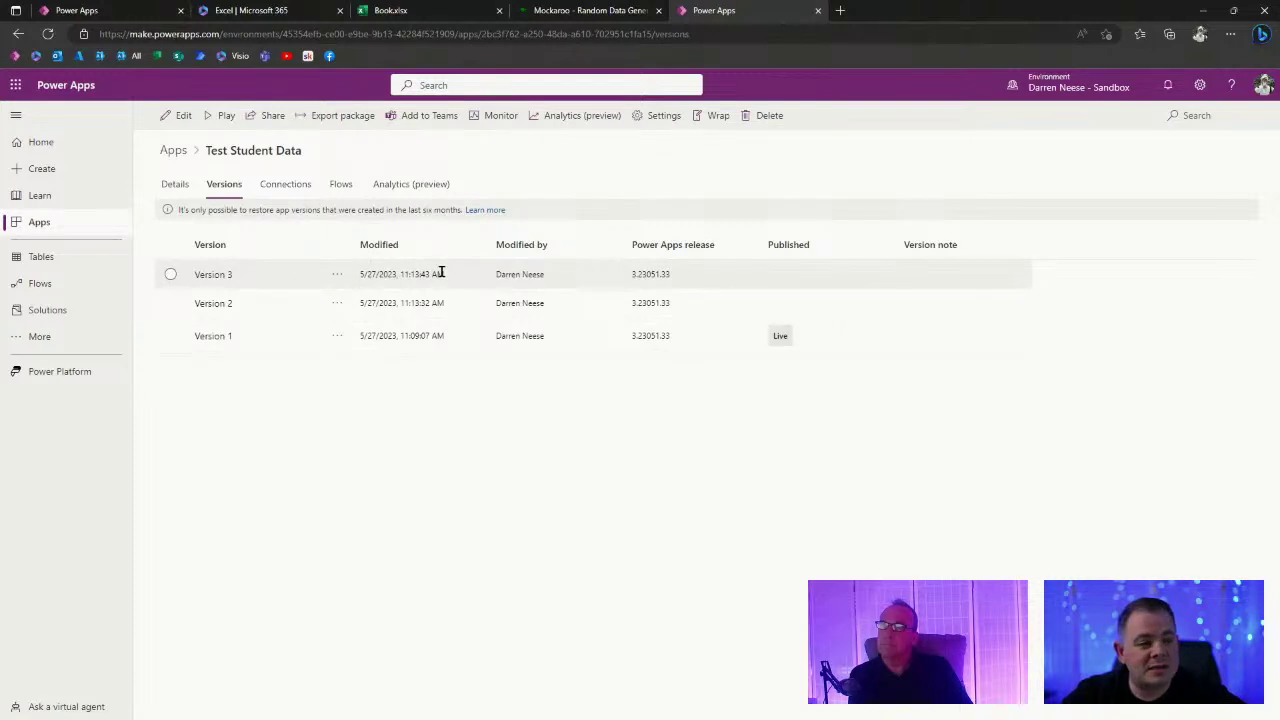
pyautogui.click(336, 304)
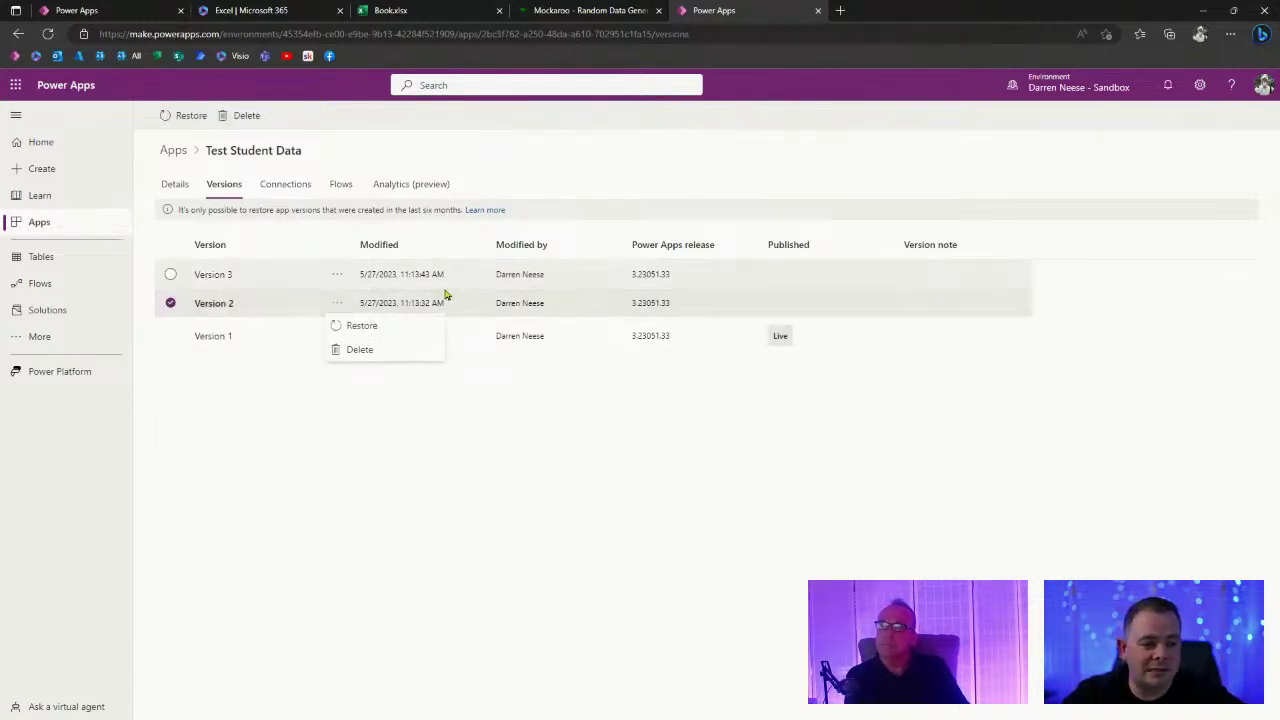
# Try to restore version 2 of the Test Student Data app and check the app open in the editor.
pyautogui.click(386, 329)
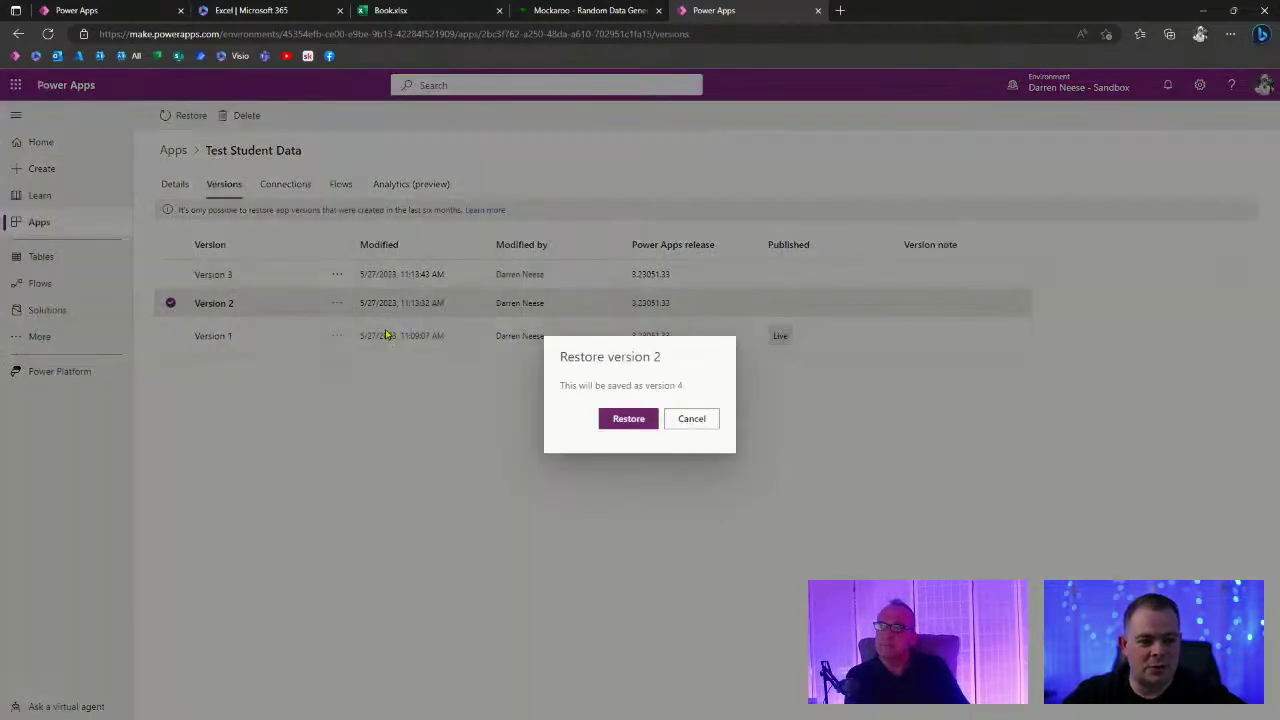
pyautogui.click(630, 421)
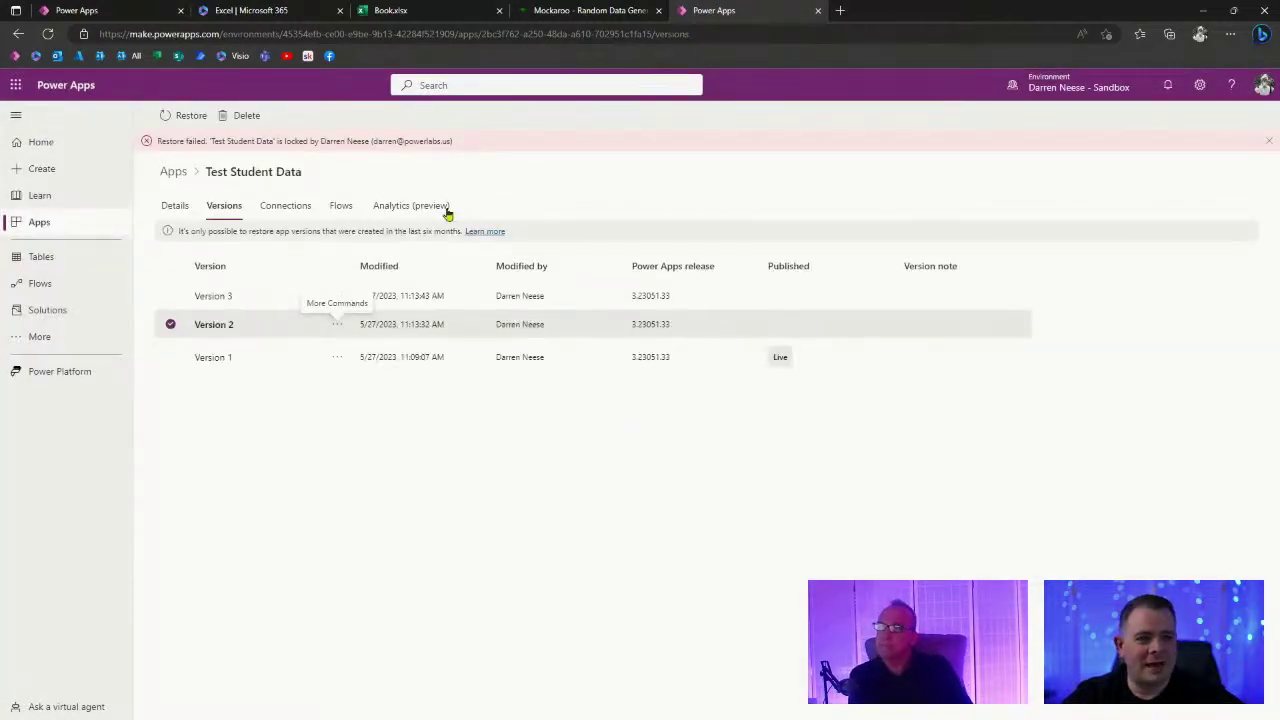
pyautogui.click(105, 18)
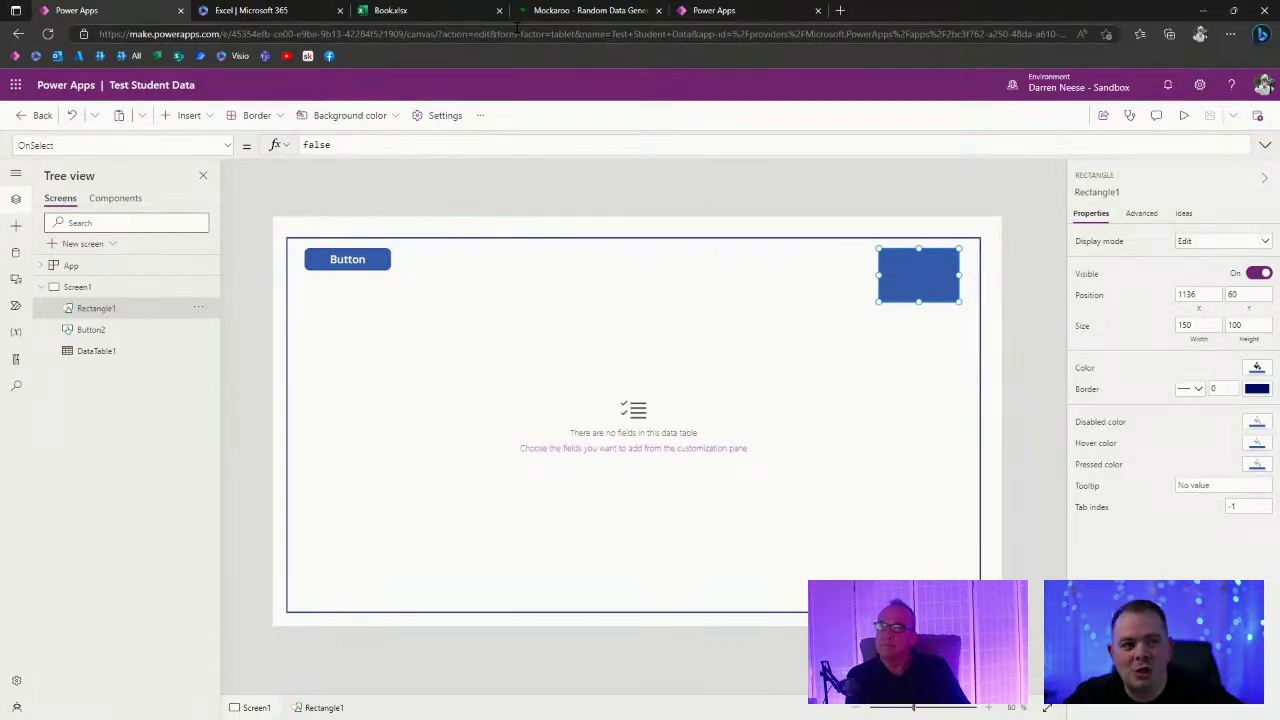
pyautogui.click(705, 12)
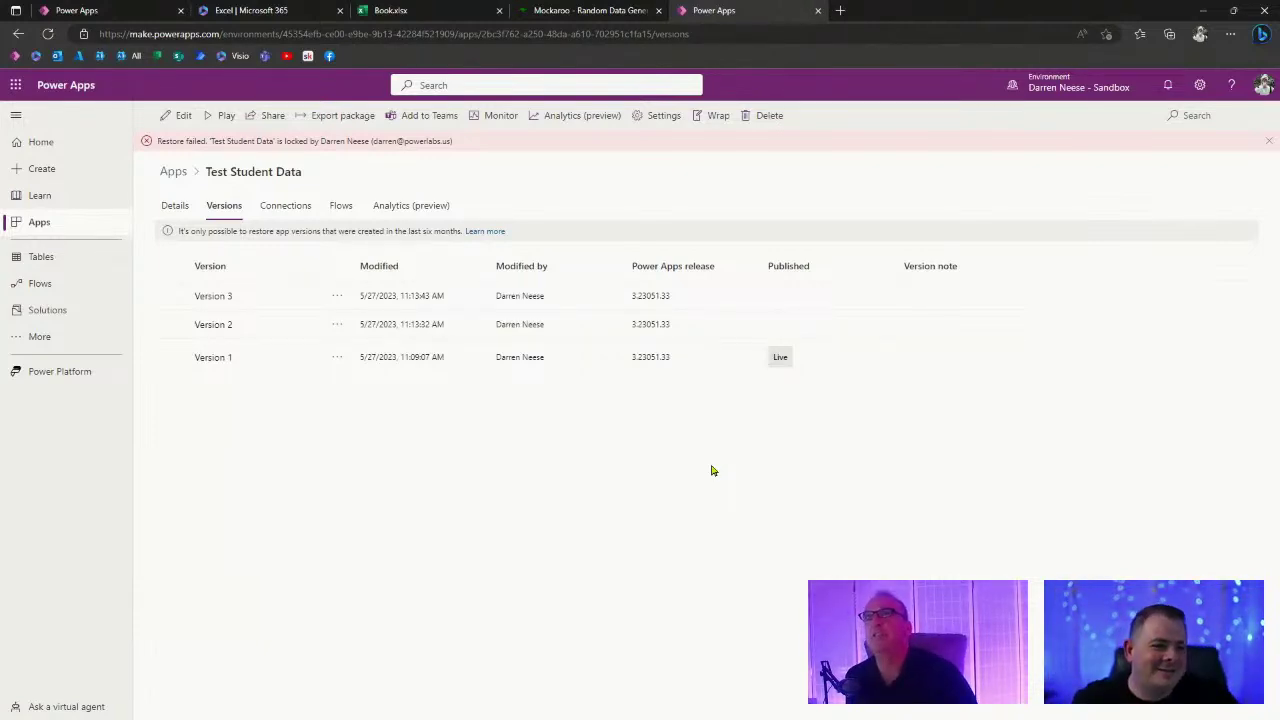
# Delete the blue rectangle and the button from Screen1 in the app editor.
pyautogui.click(112, 12)
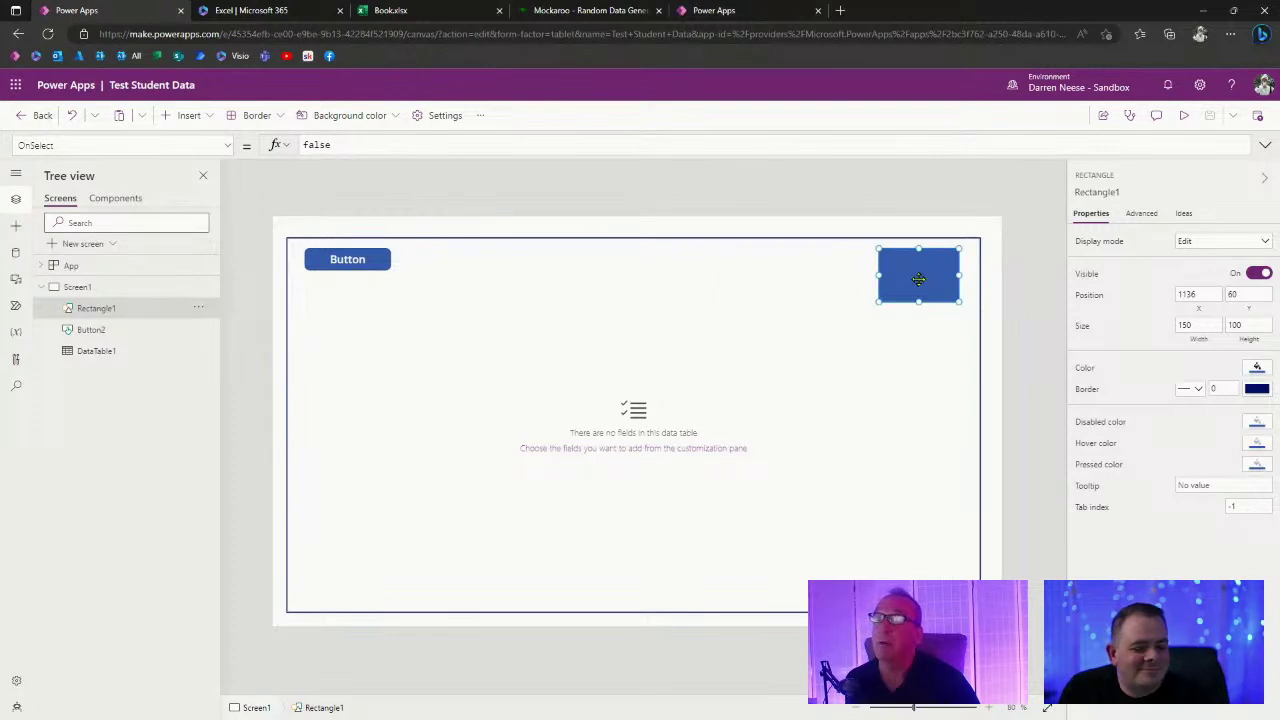
pyautogui.press('Delete')
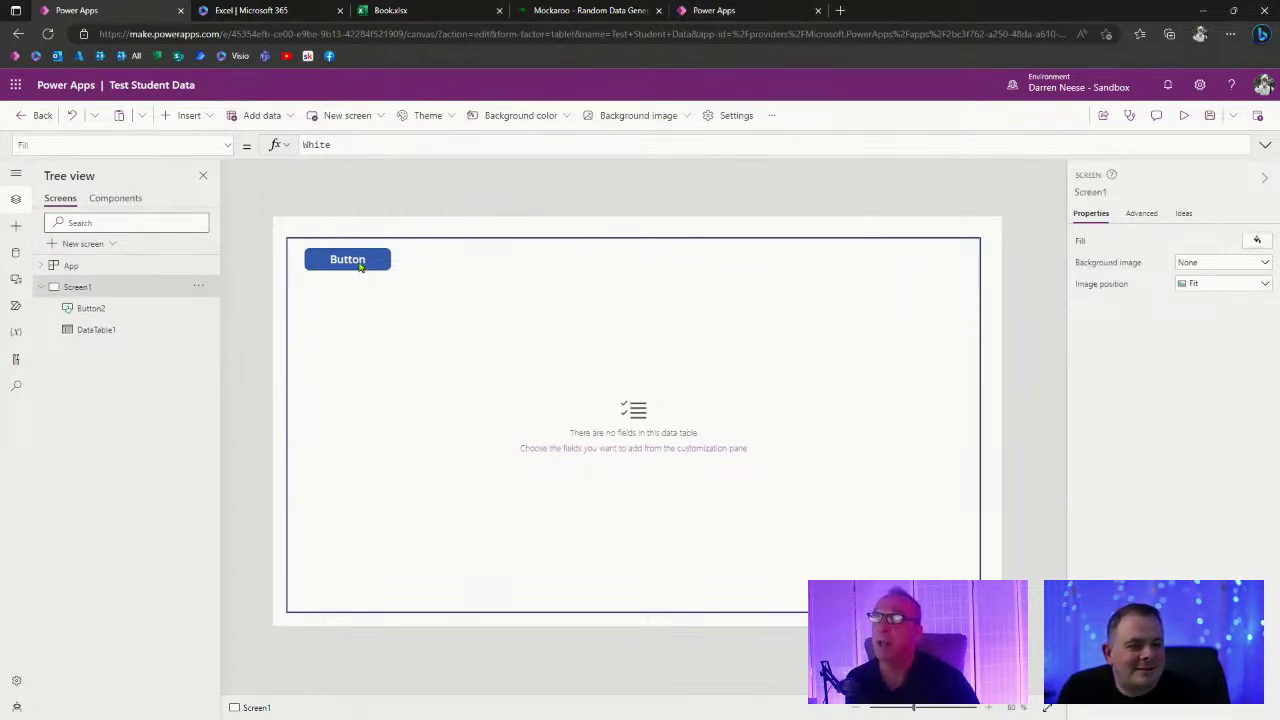
pyautogui.click(360, 266)
pyautogui.press('Delete')
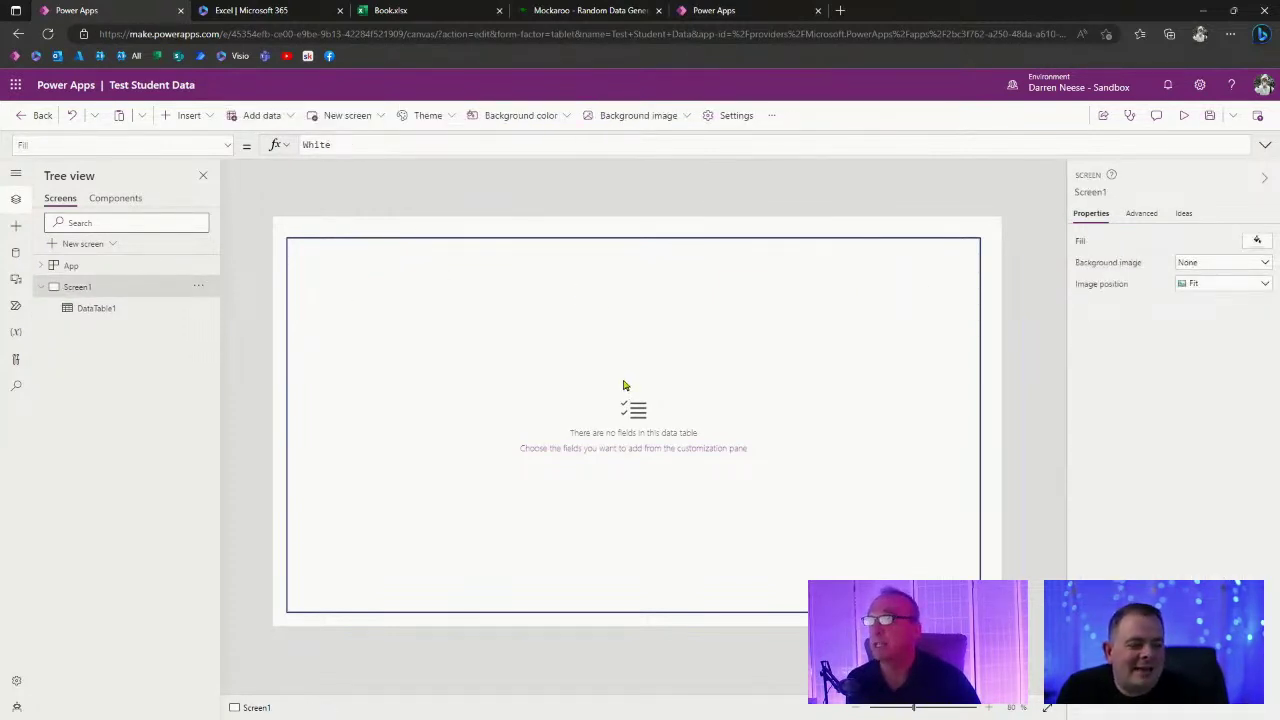
pyautogui.click(769, 291)
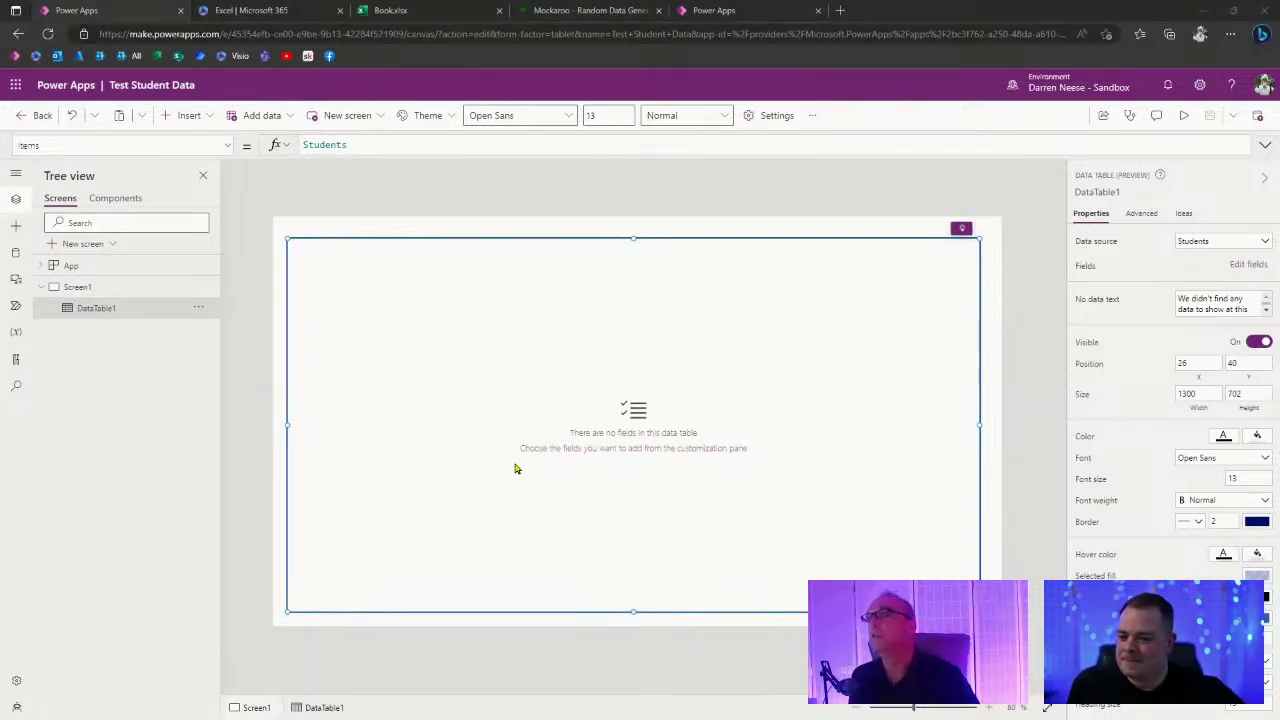
pyautogui.click(1248, 264)
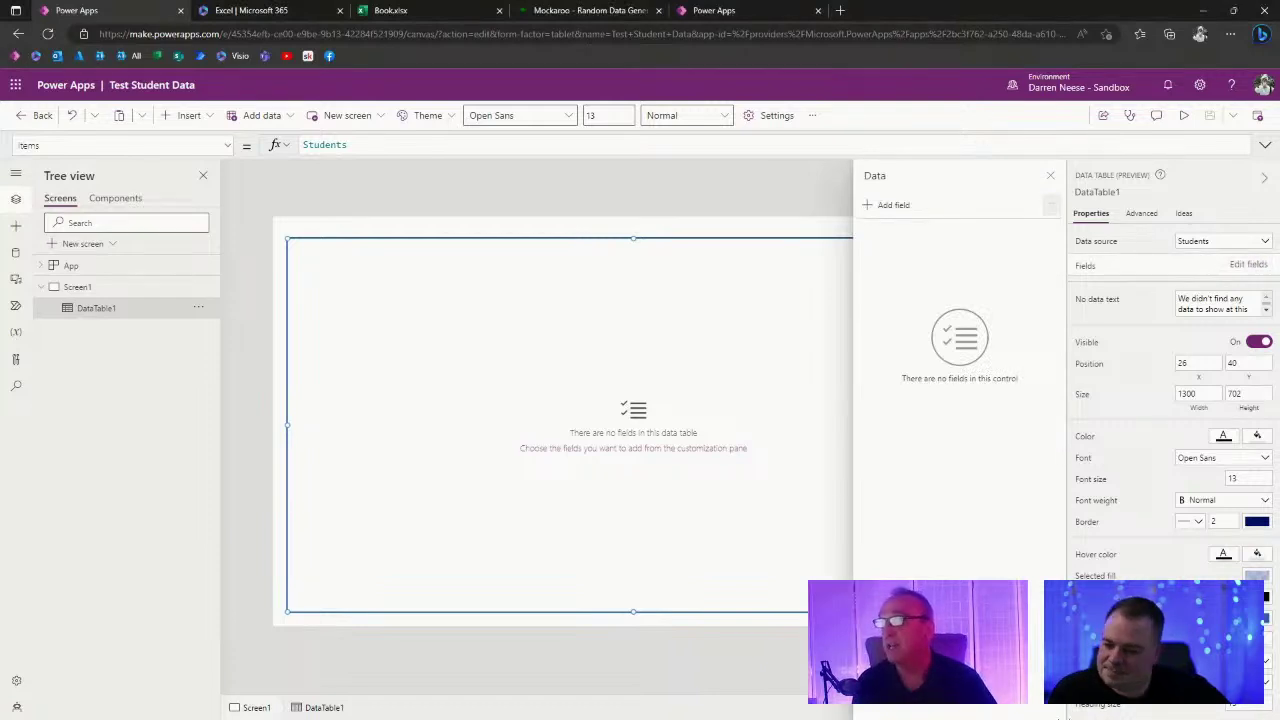
pyautogui.click(1051, 178)
# Insert a button, a date picker and a text input on Screen1.
pyautogui.click(16, 227)
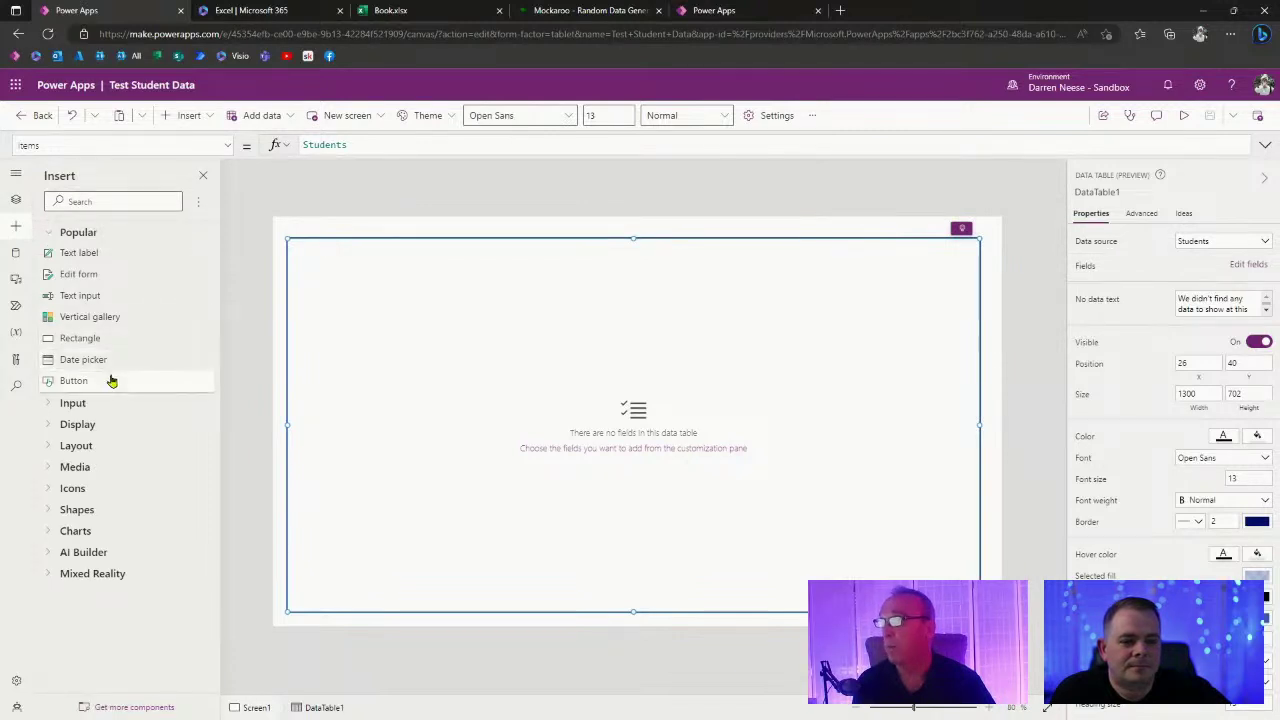
pyautogui.moveTo(111, 381); pyautogui.dragTo(616, 322)
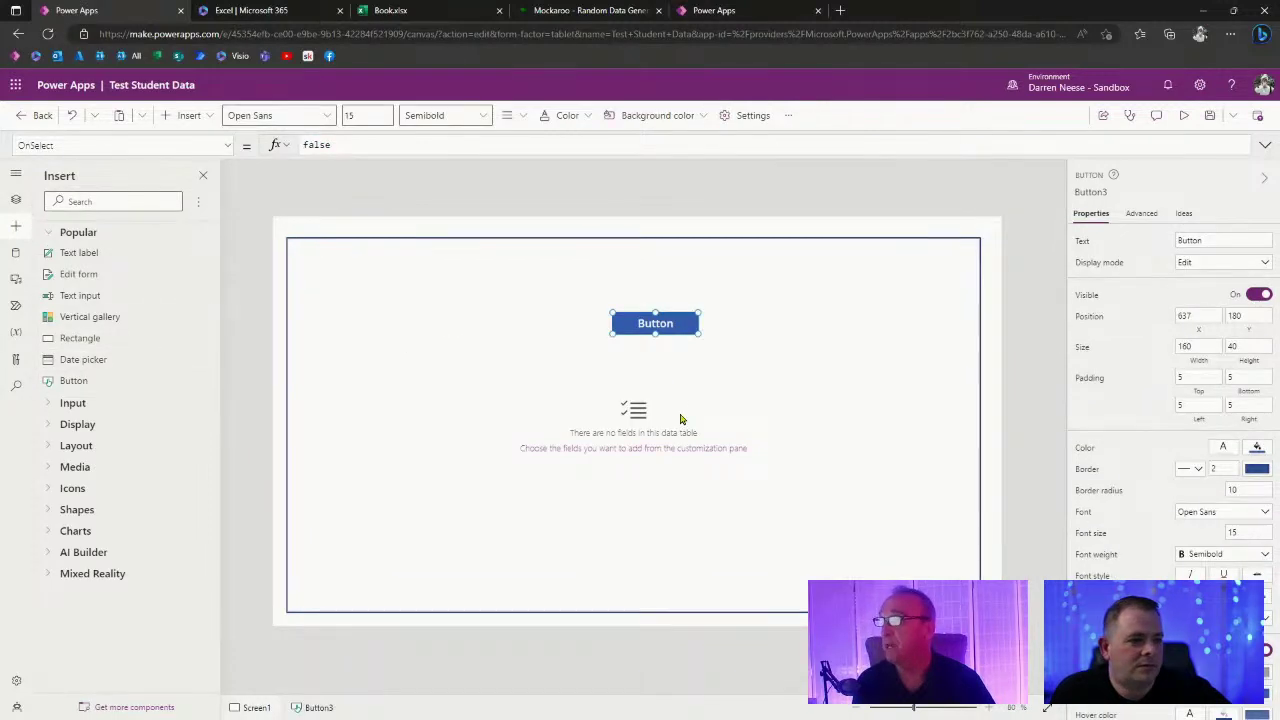
pyautogui.moveTo(111, 369); pyautogui.dragTo(430, 544)
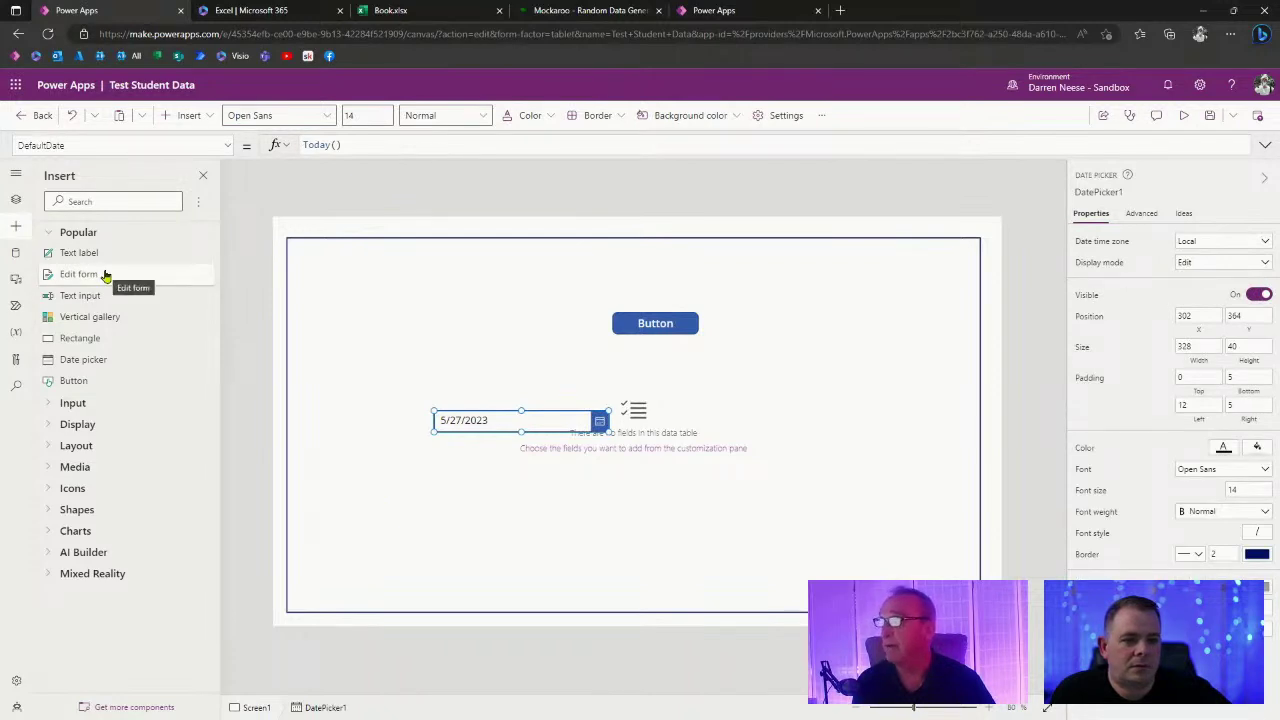
pyautogui.moveTo(120, 298); pyautogui.dragTo(877, 274)
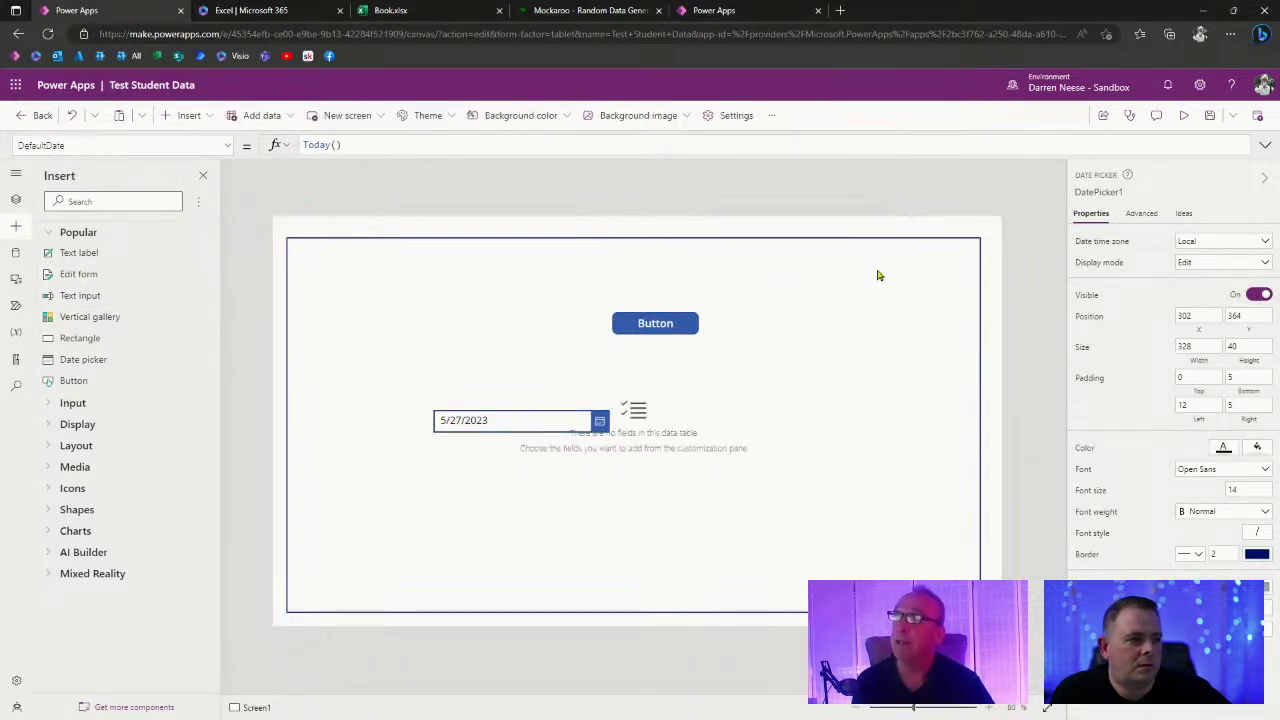
# Shrink the data table from its upper edge to a height of about 253 and align the date picker, button and text input in a row above it.
pyautogui.click(578, 249)
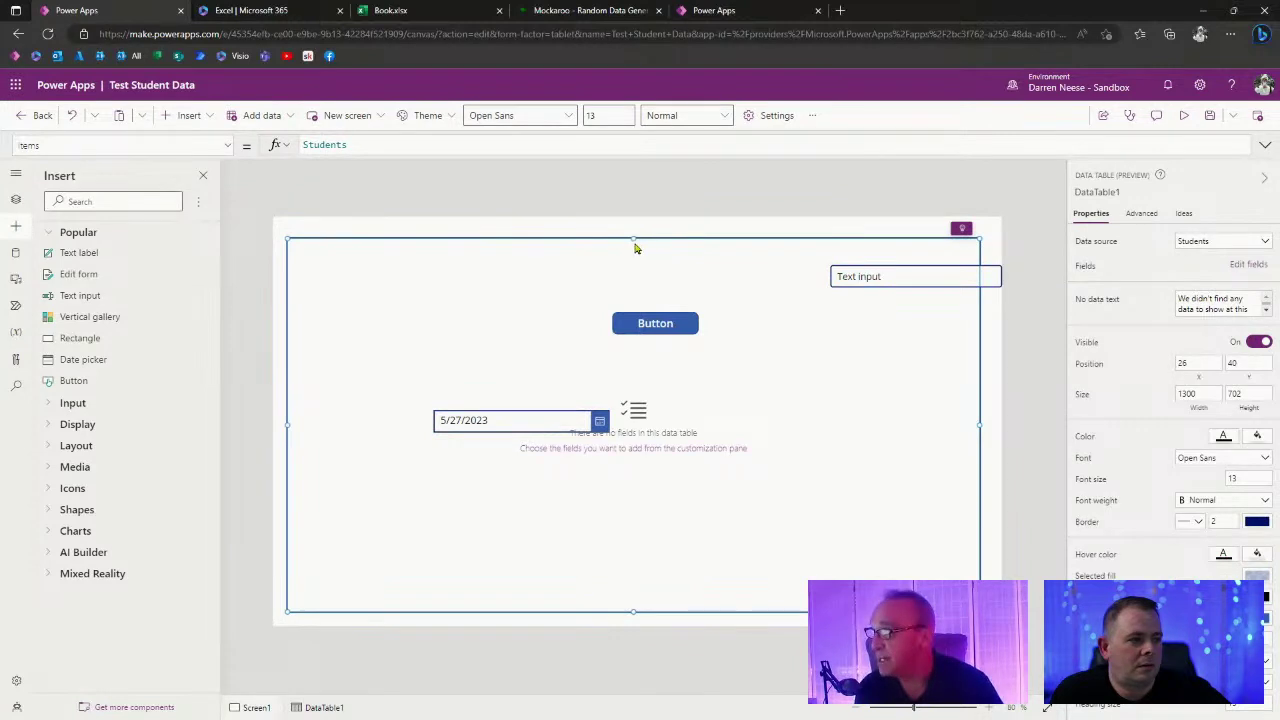
pyautogui.moveTo(634, 240); pyautogui.dragTo(640, 478)
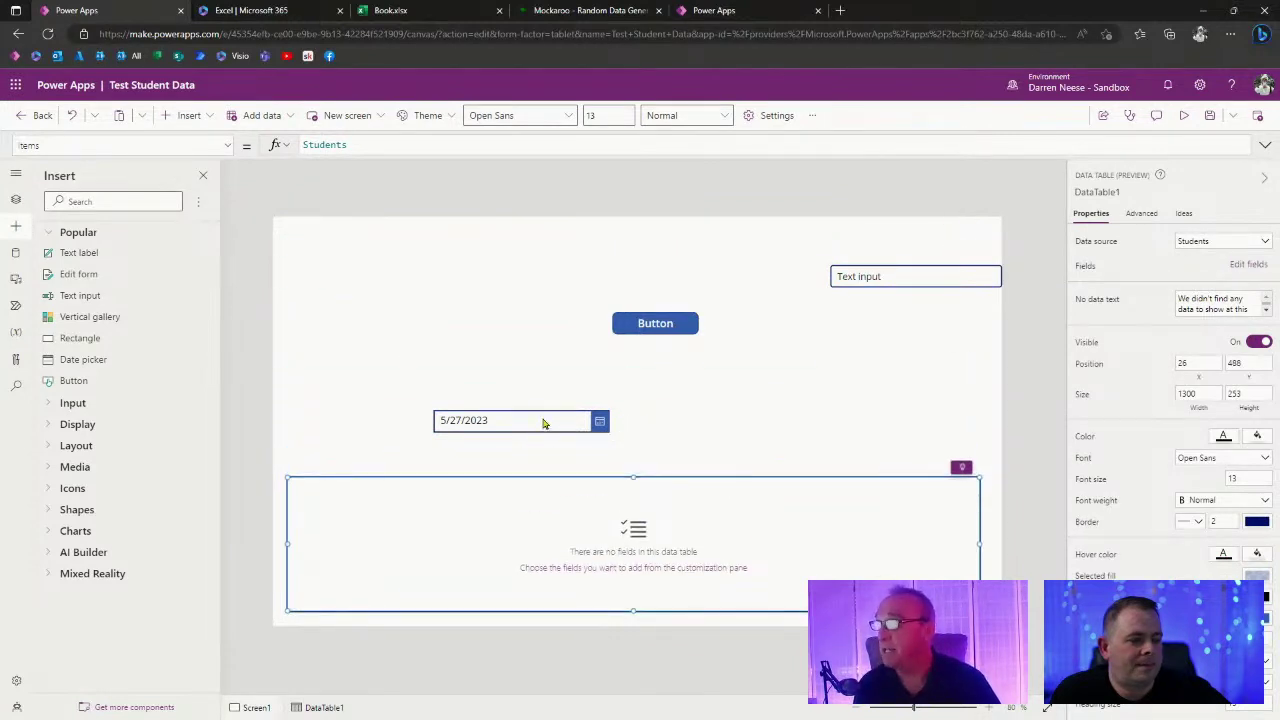
pyautogui.moveTo(574, 424); pyautogui.dragTo(449, 254)
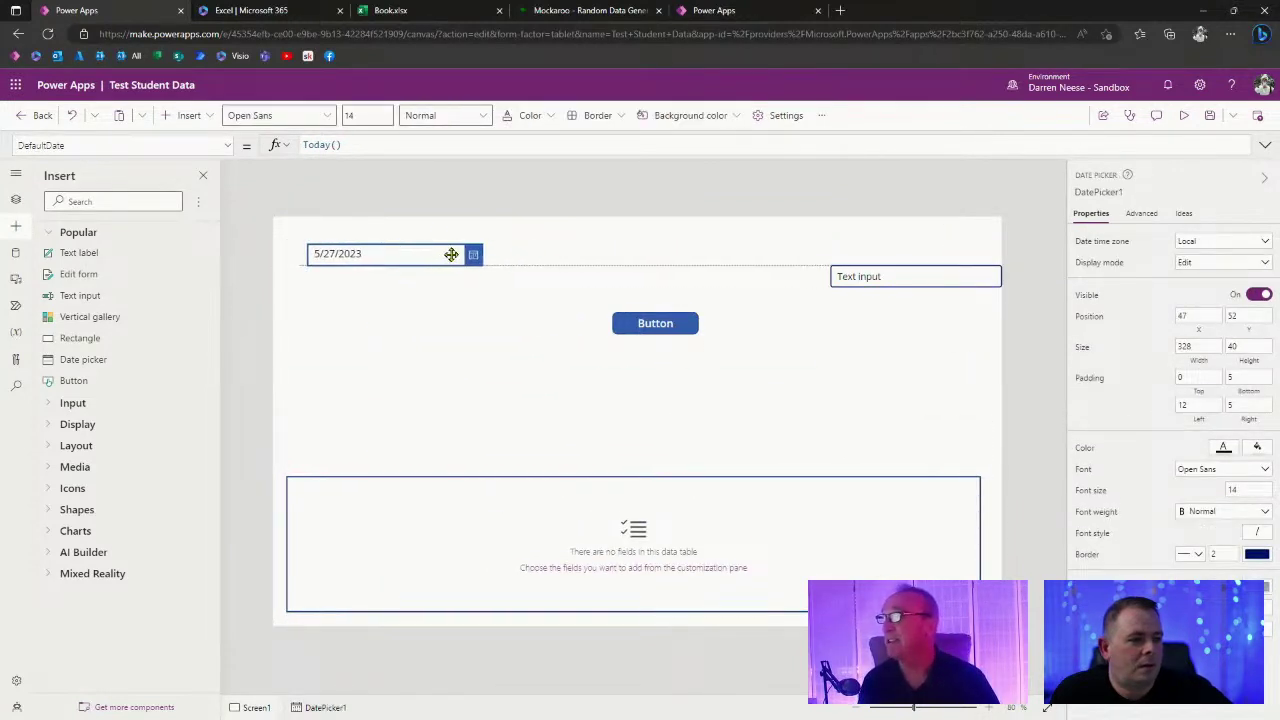
pyautogui.moveTo(662, 331); pyautogui.dragTo(585, 263)
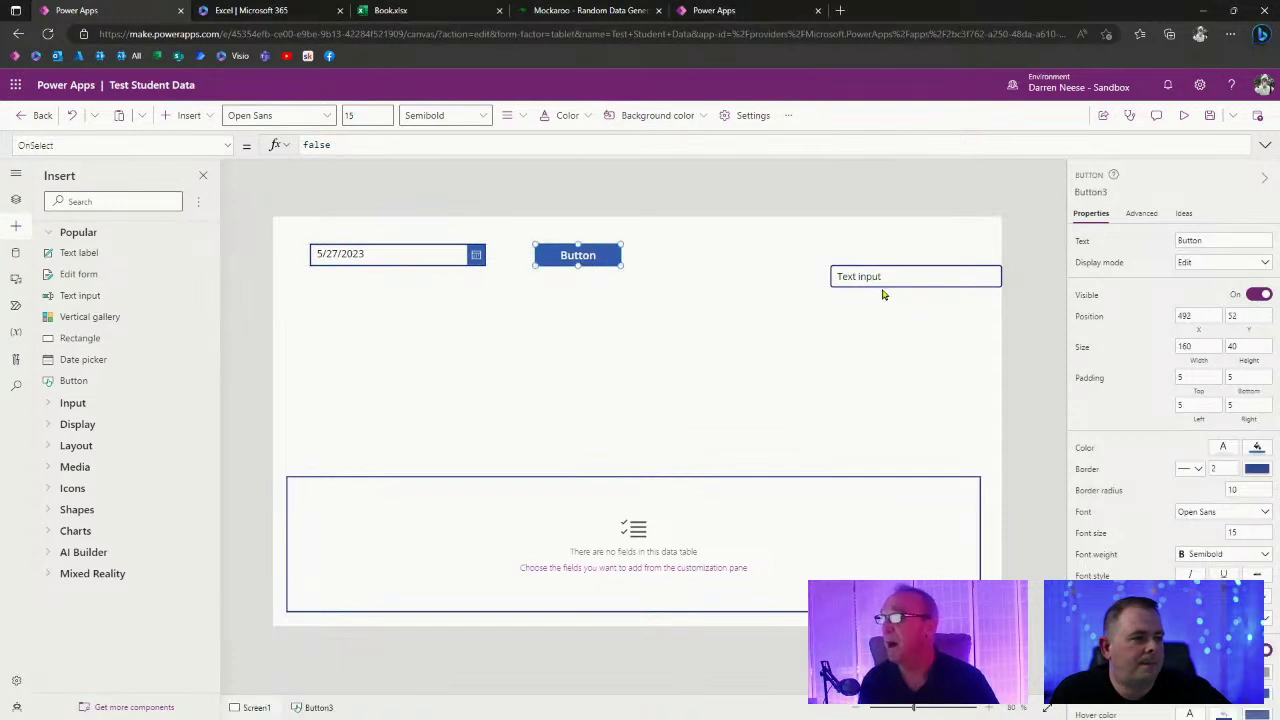
pyautogui.moveTo(884, 283); pyautogui.dragTo(726, 250)
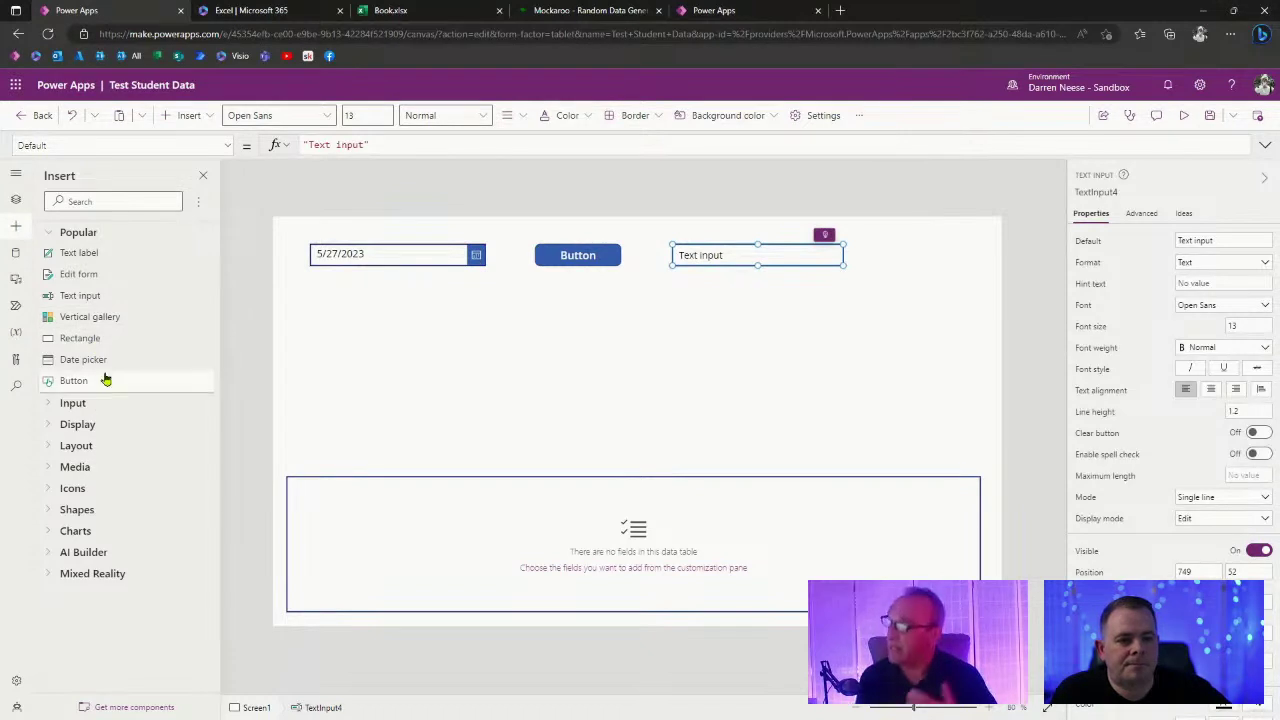
# Insert a rectangle, place it below the button and fill it with red.
pyautogui.click(114, 340)
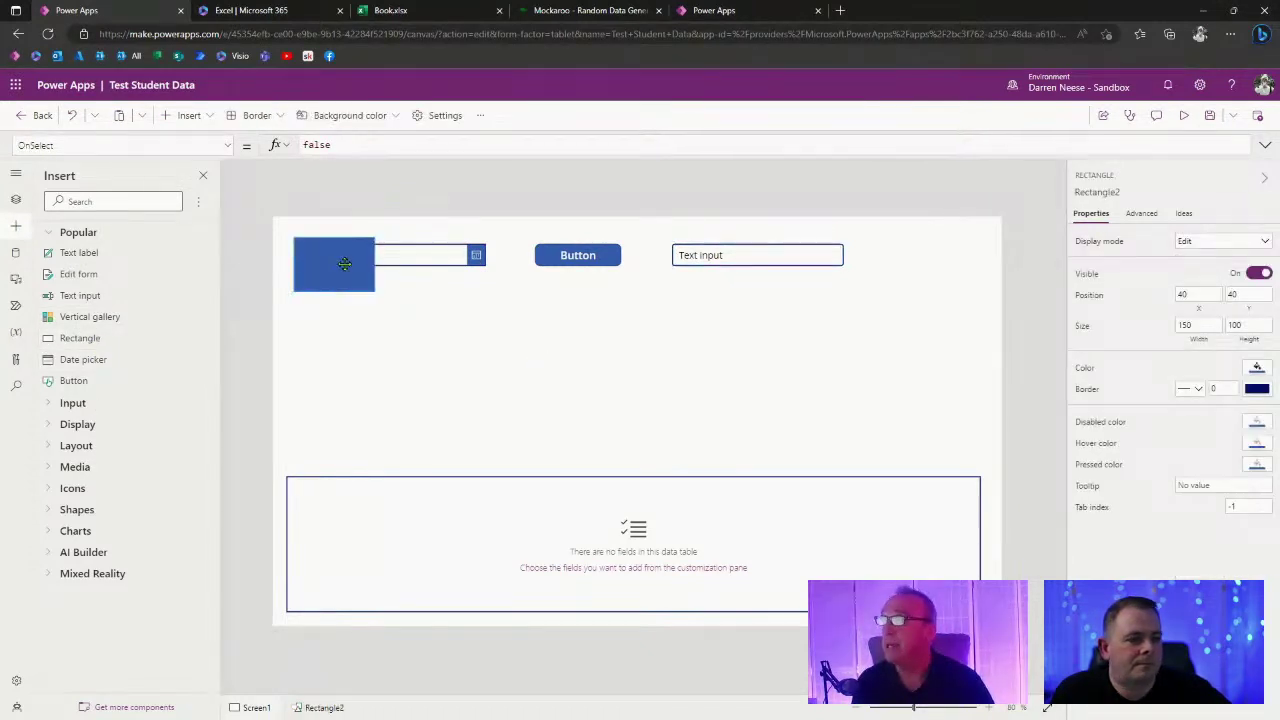
pyautogui.moveTo(343, 263); pyautogui.dragTo(613, 334)
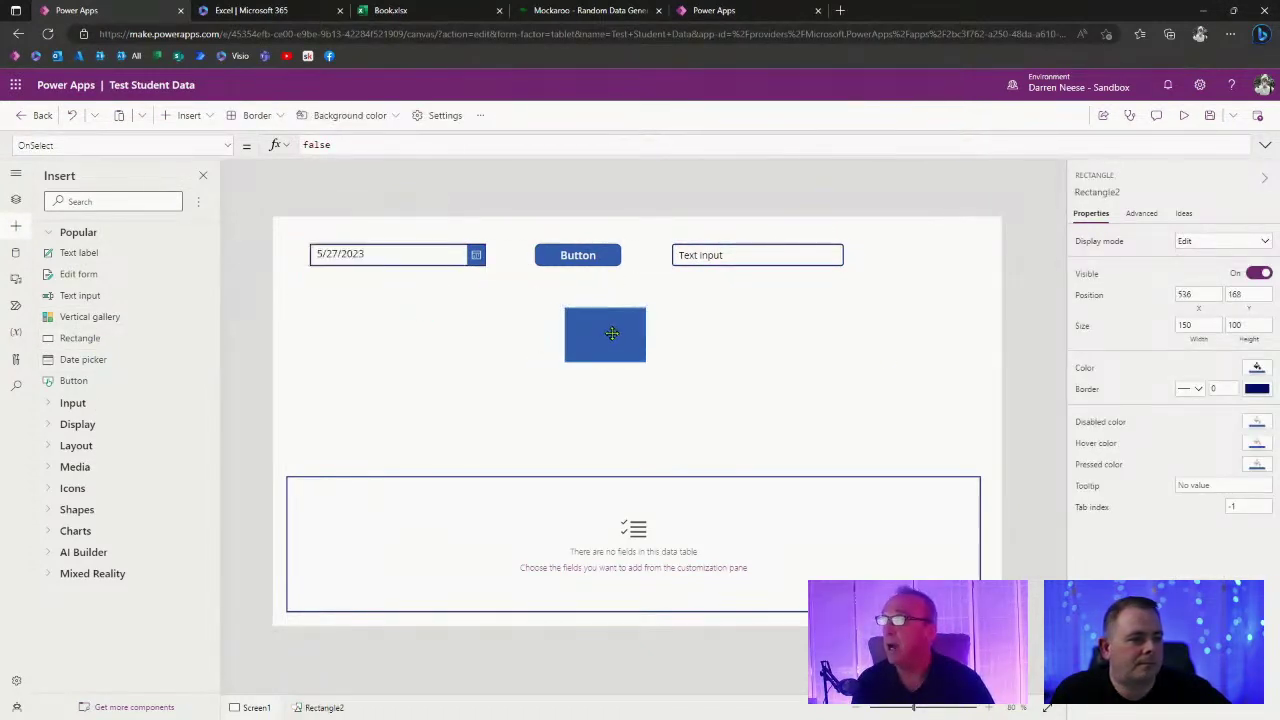
pyautogui.click(1257, 367)
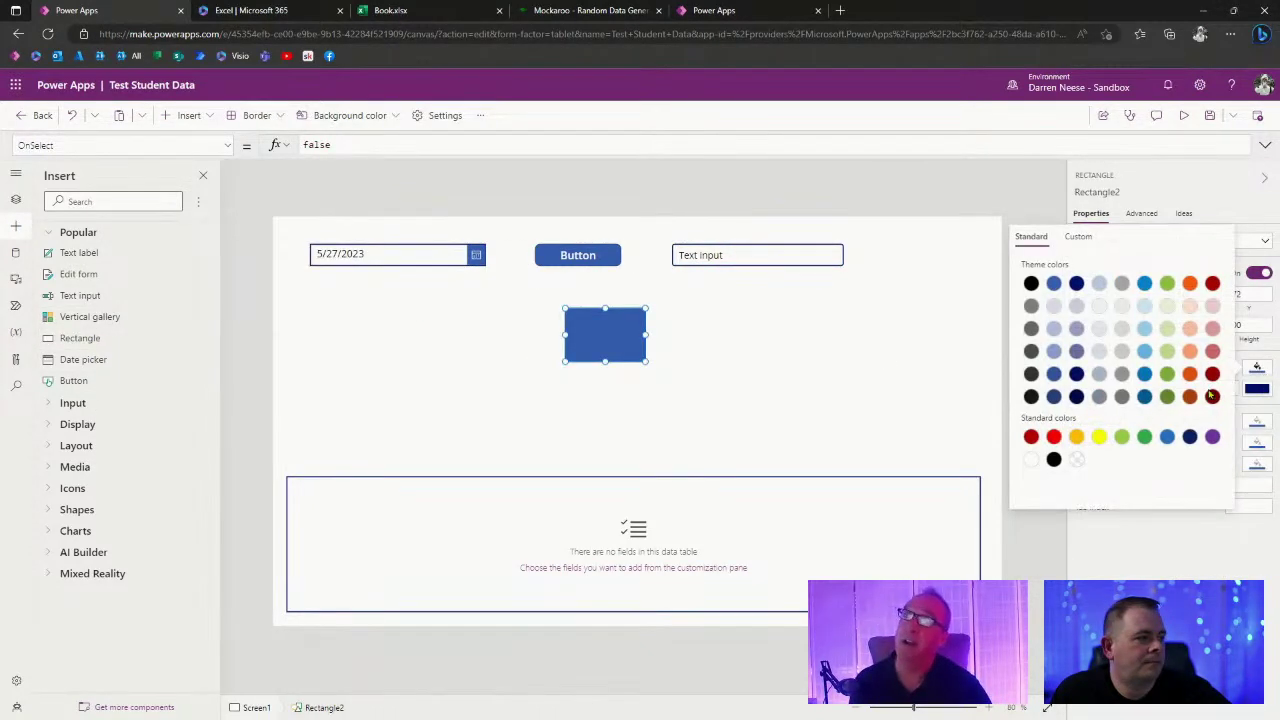
pyautogui.click(774, 380)
# Place the red rectangle under the date picker, aligned to its left edge, and resize it to about 328 by 65.
pyautogui.moveTo(618, 339); pyautogui.dragTo(366, 323)
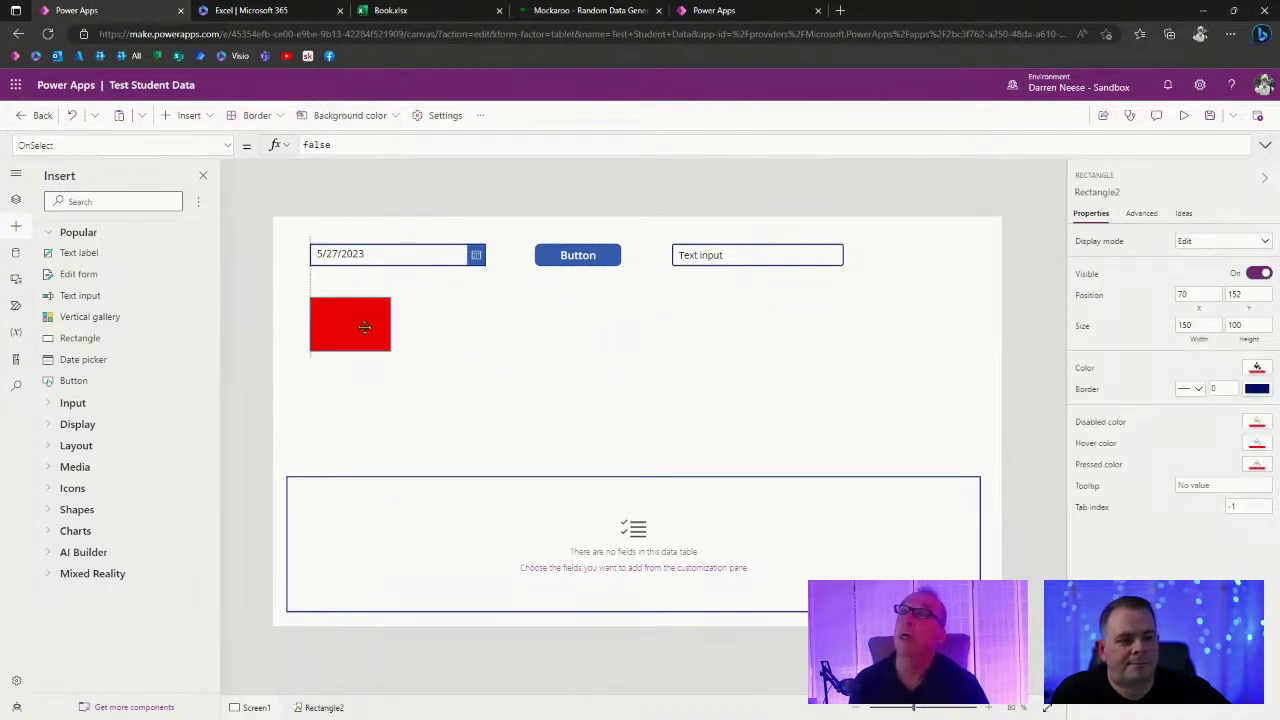
pyautogui.click(523, 334)
pyautogui.click(395, 348)
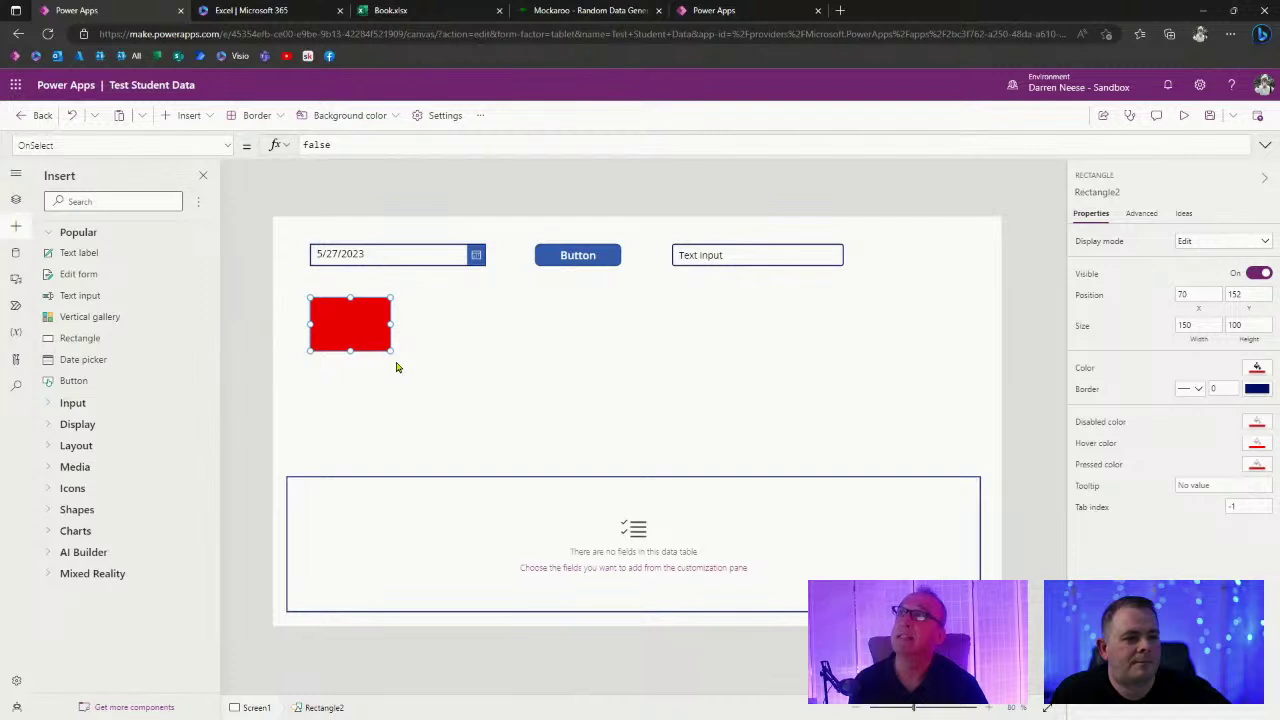
pyautogui.moveTo(391, 349); pyautogui.dragTo(487, 331)
pyautogui.click(300, 341)
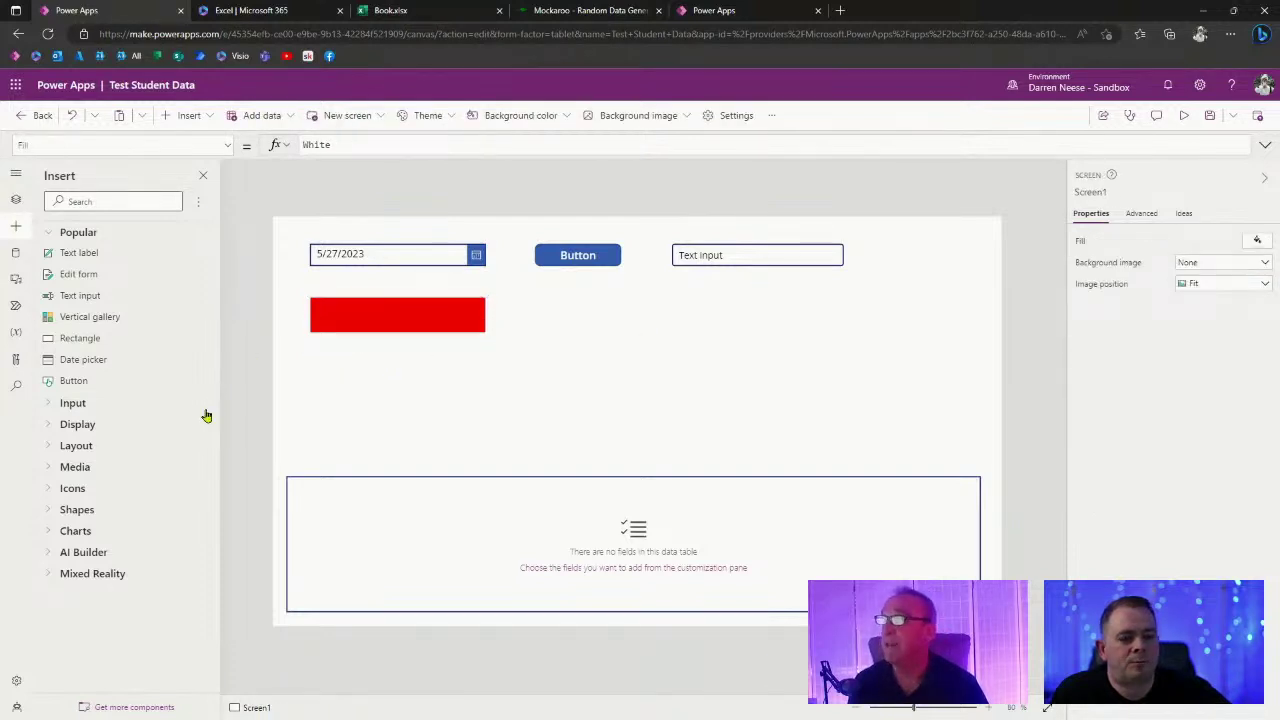
# Examine the App object and its Host child in the app's control hierarchy.
pyautogui.click(16, 199)
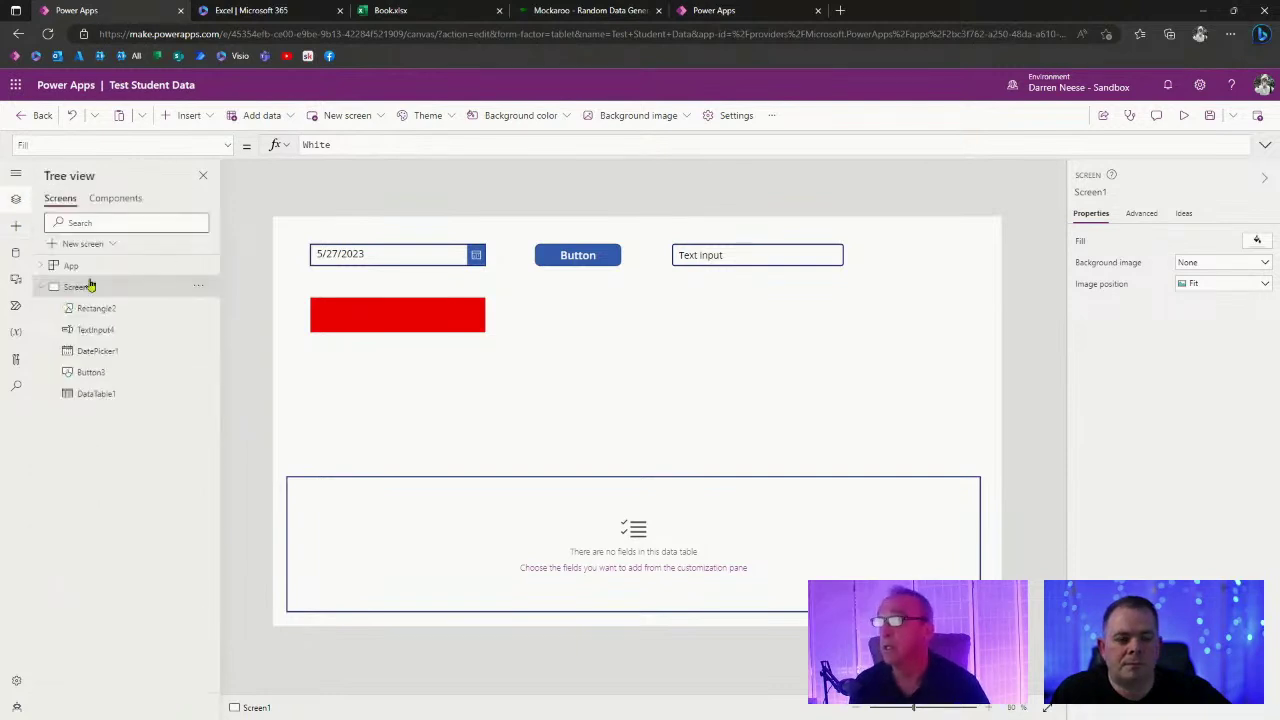
pyautogui.click(41, 266)
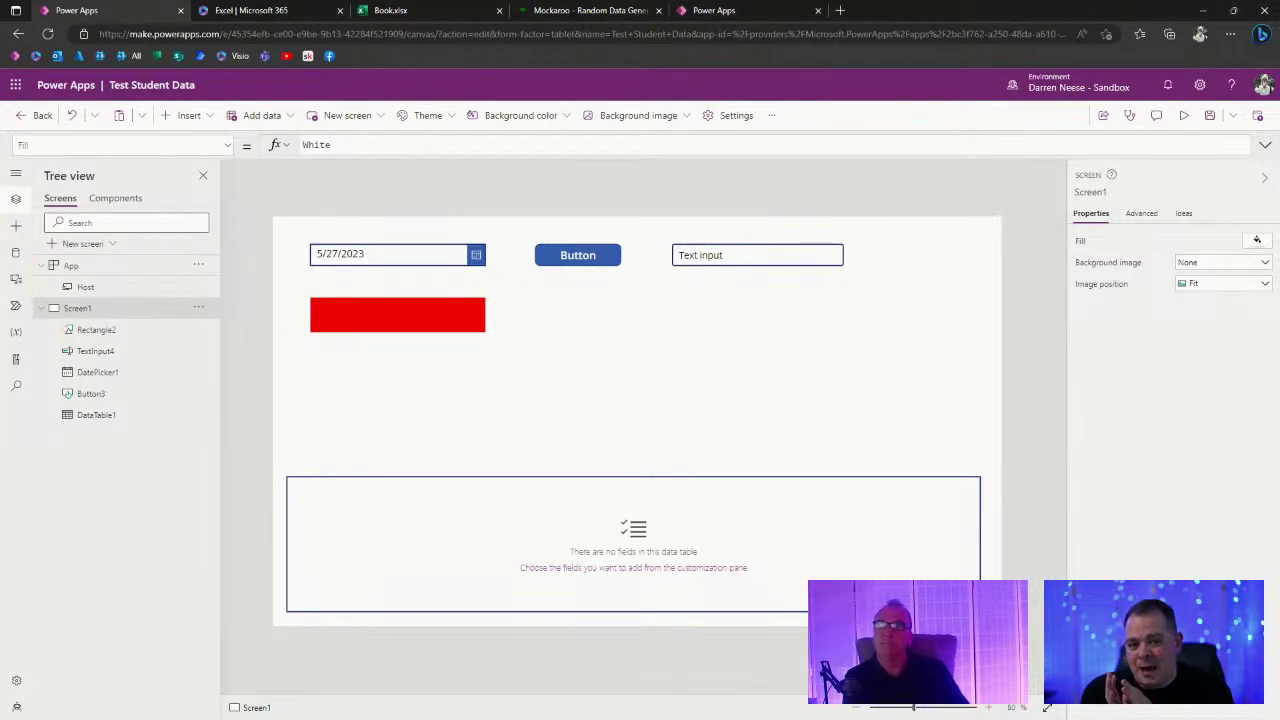
pyautogui.click(92, 264)
pyautogui.click(87, 289)
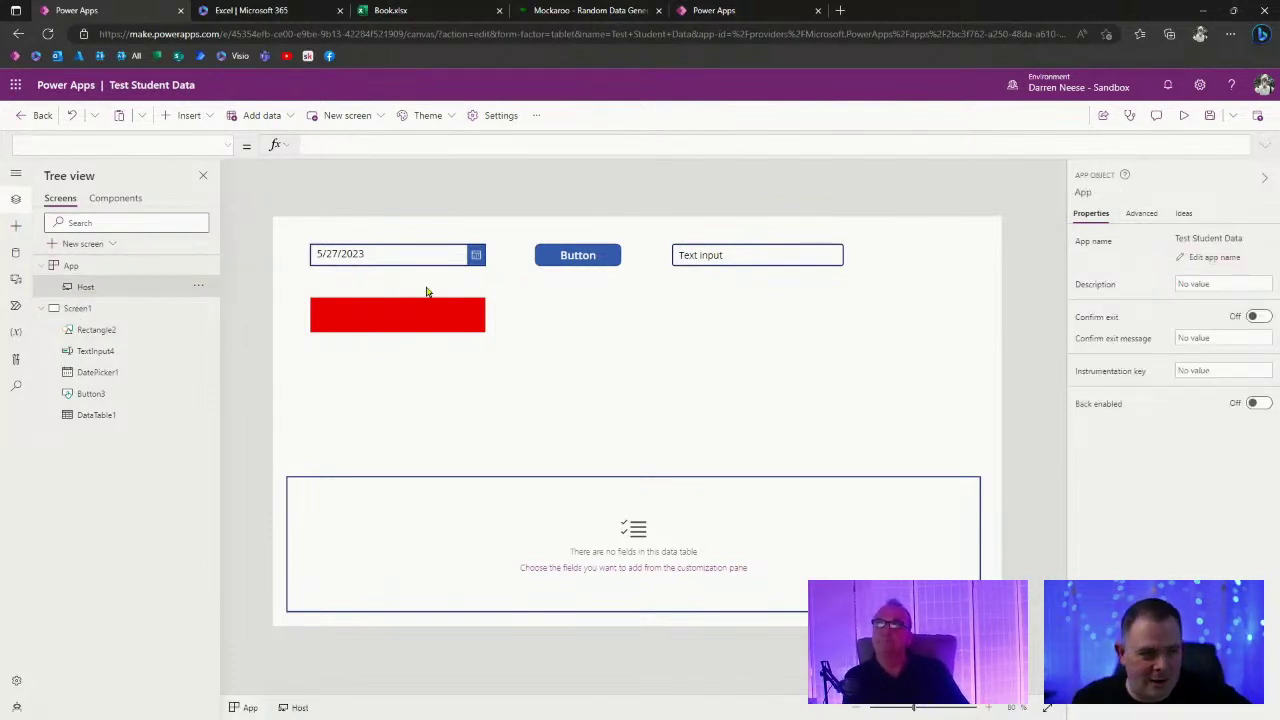
# Insert a text label and place it beside the red rectangle at about X 565, Y 164.
pyautogui.click(16, 226)
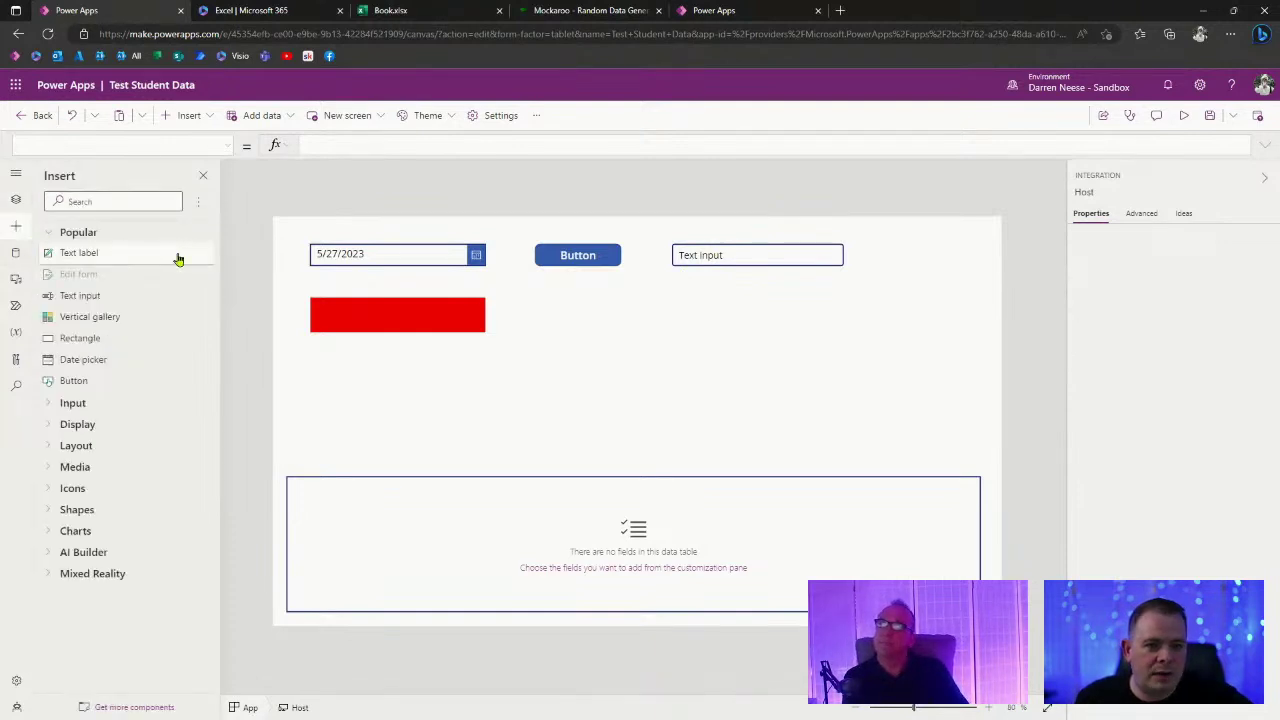
pyautogui.click(120, 259)
pyautogui.moveTo(337, 252); pyautogui.dragTo(624, 320)
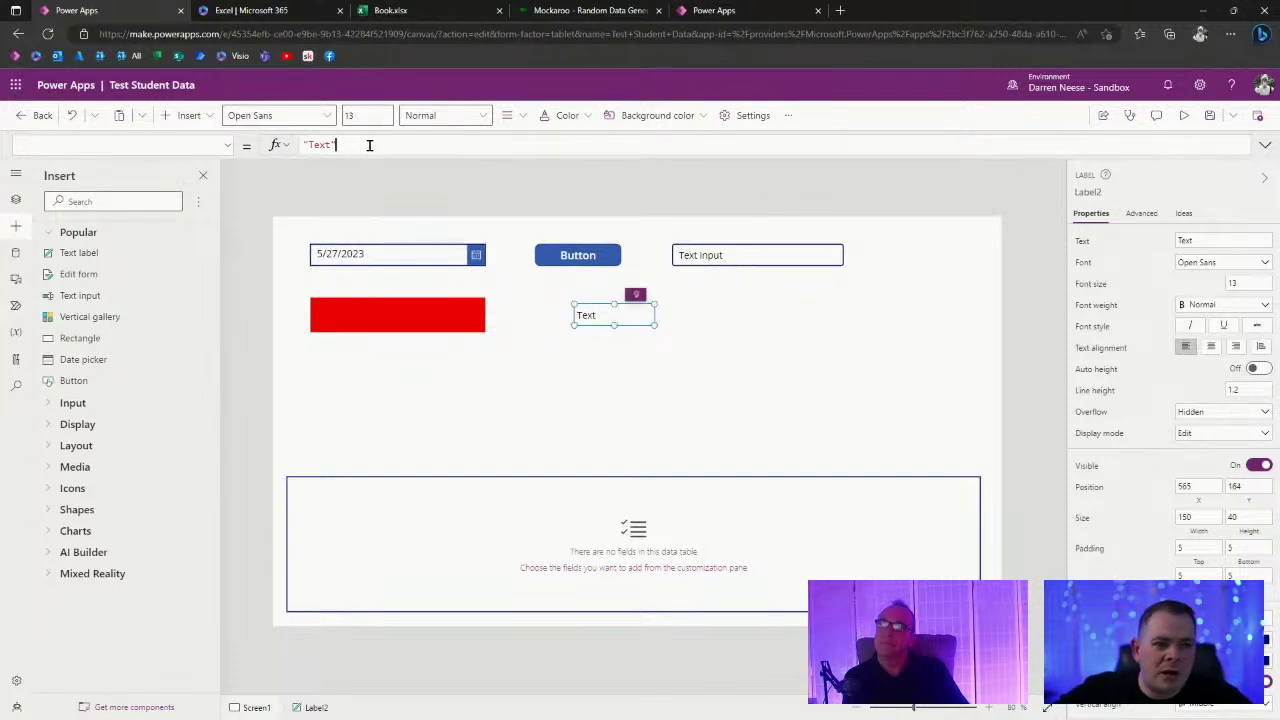
# Set the new label's text formula to Host.OSType.
pyautogui.hotkey('ctrl', 'a')
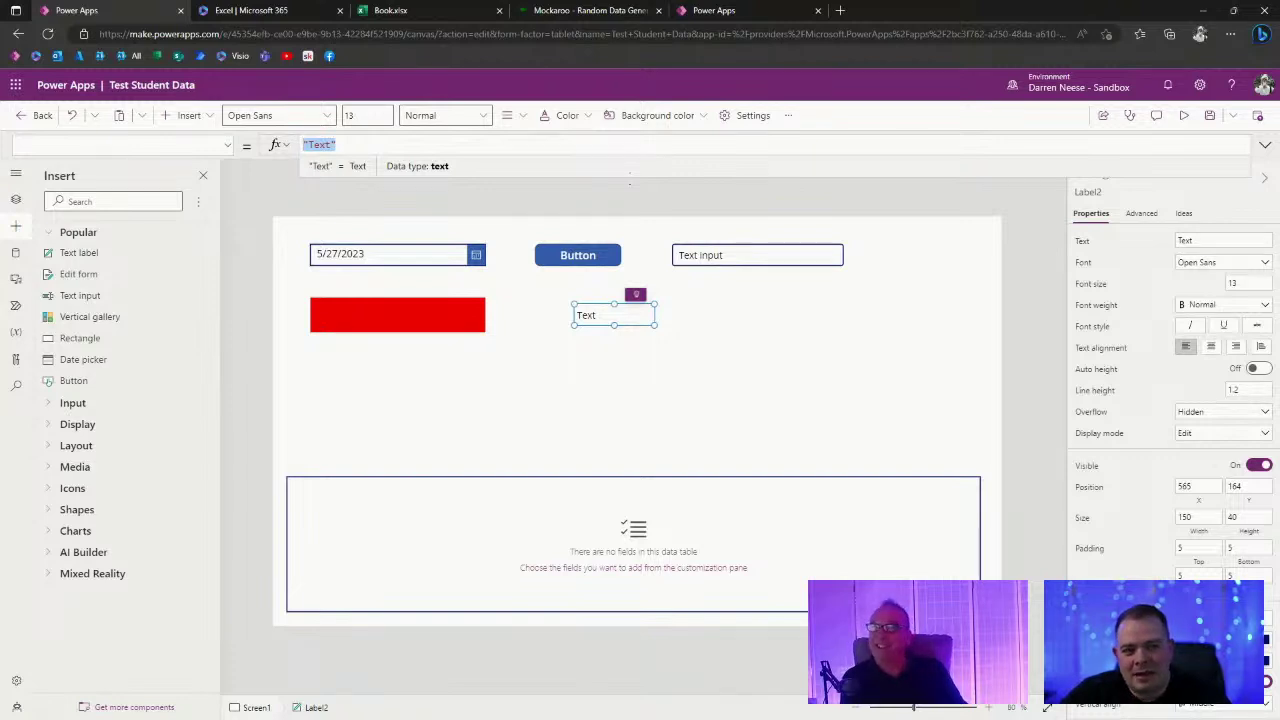
pyautogui.write('Host.')
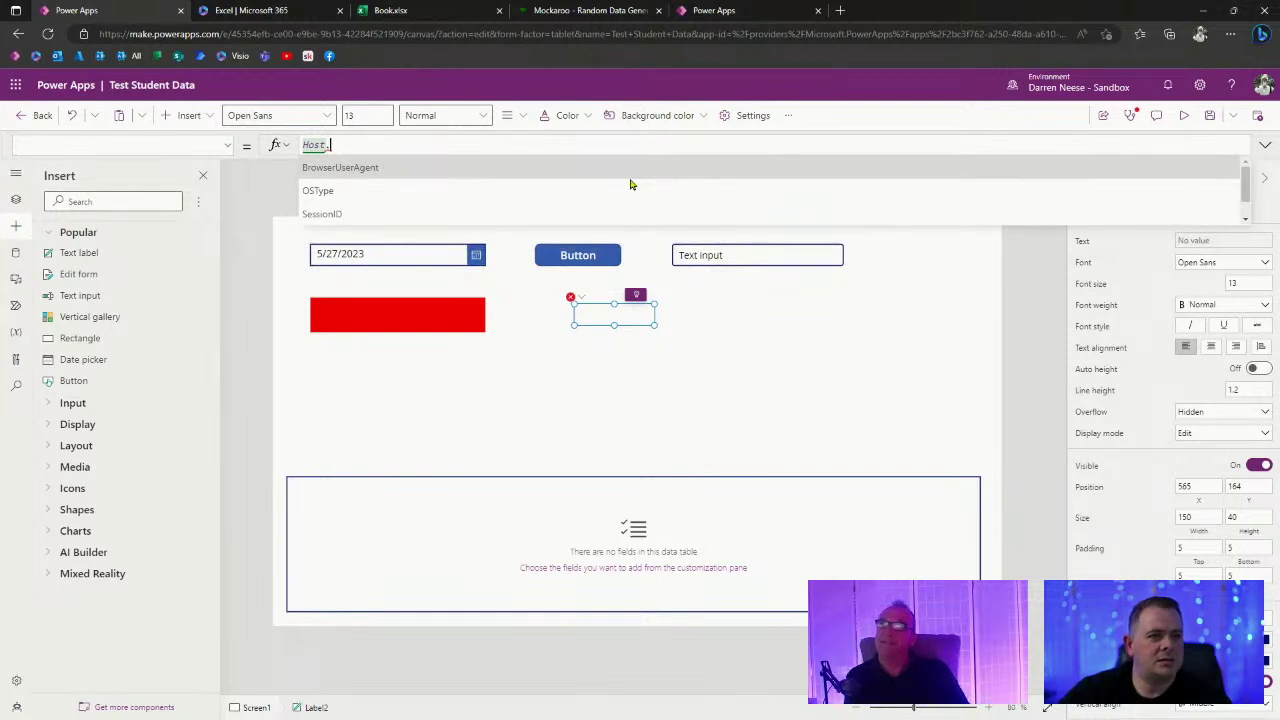
pyautogui.click(421, 196)
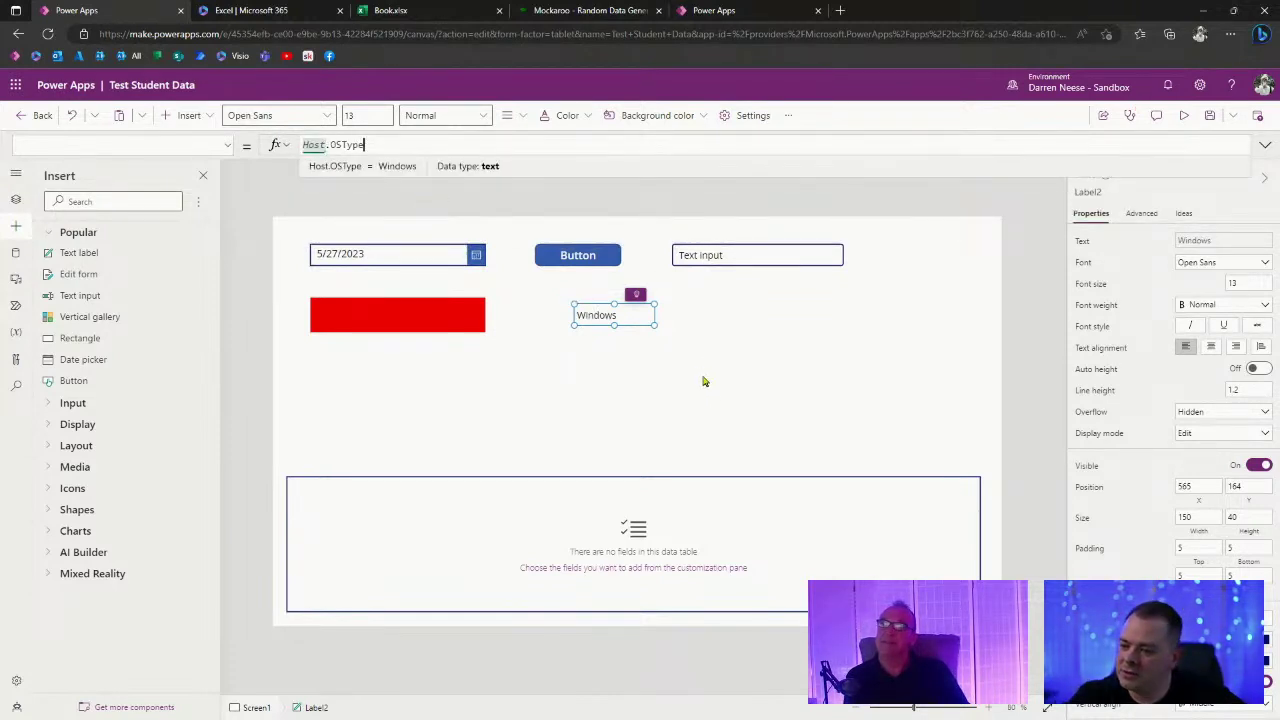
pyautogui.doubleClick(314, 145)
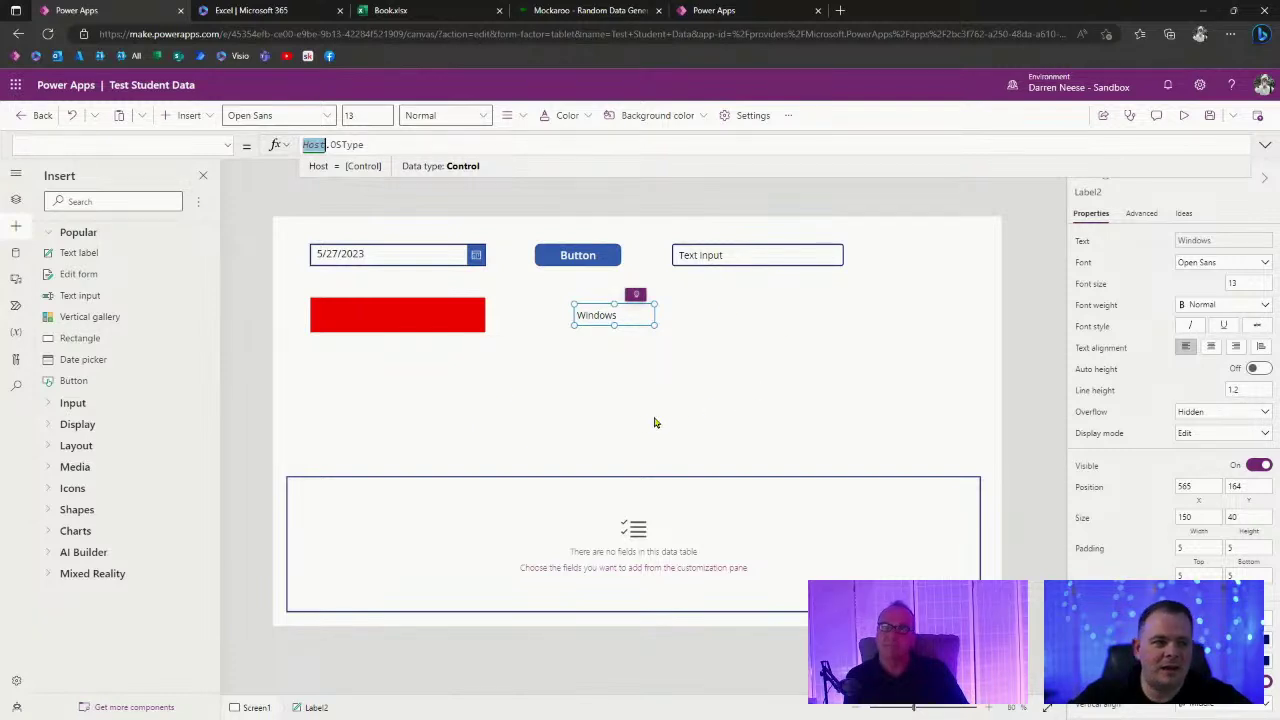
pyautogui.click(455, 323)
pyautogui.click(460, 260)
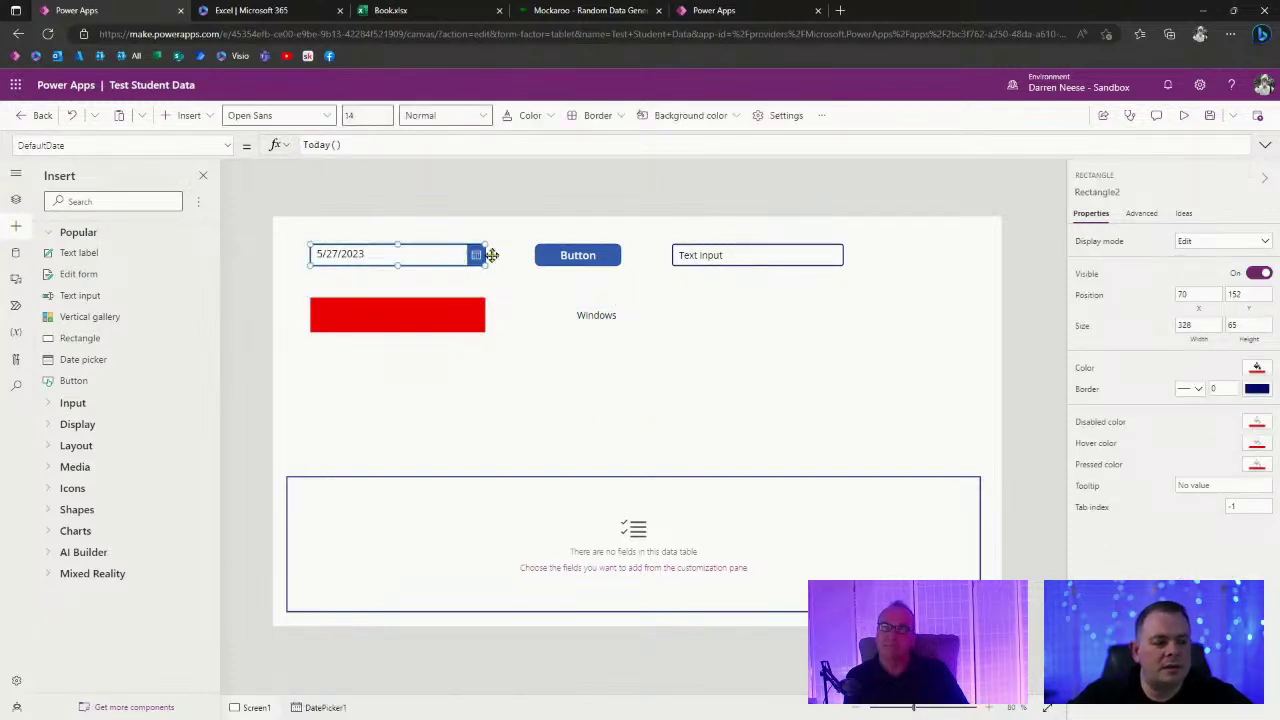
pyautogui.click(586, 264)
pyautogui.click(437, 316)
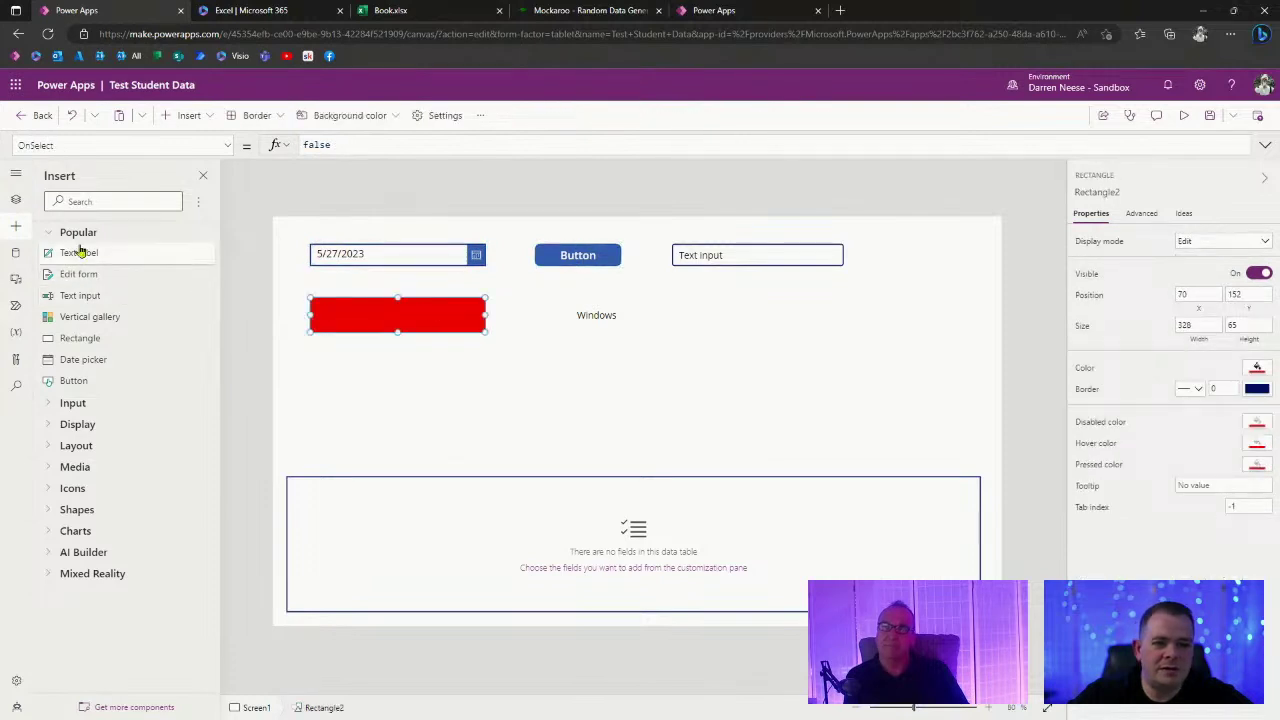
# Examine the Host reference in the text label's formula.
pyautogui.click(626, 318)
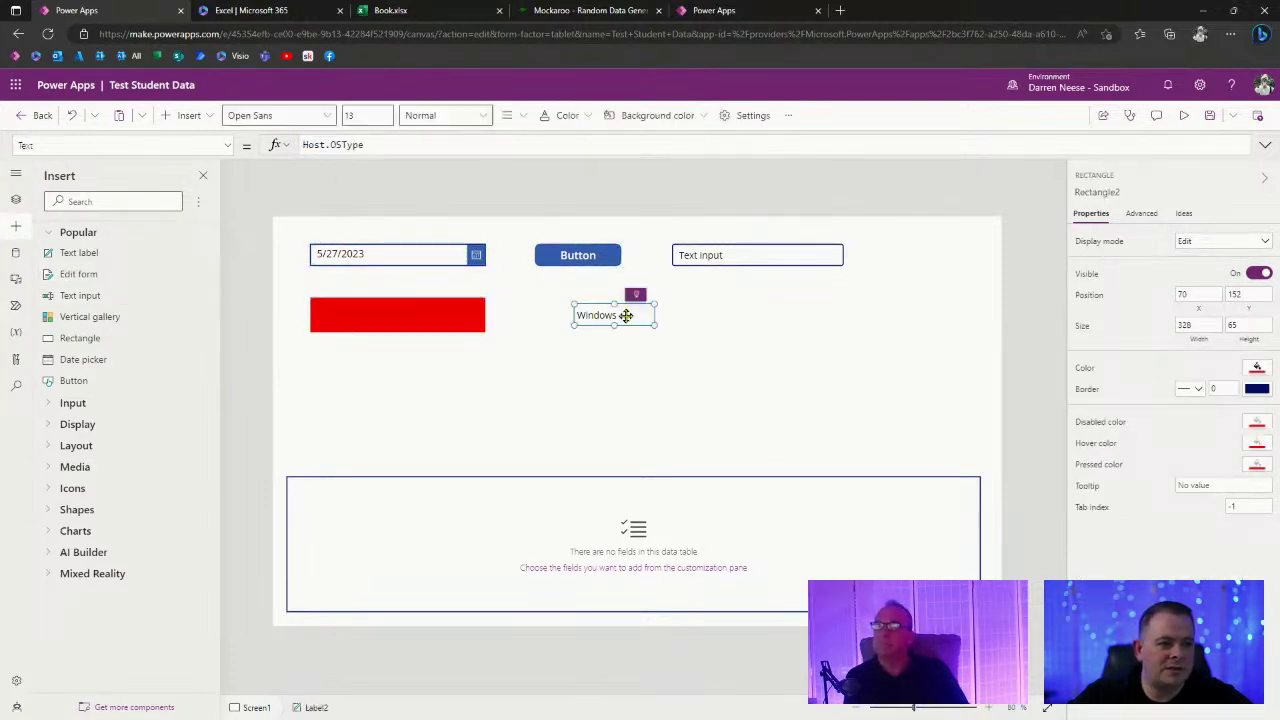
pyautogui.doubleClick(314, 146)
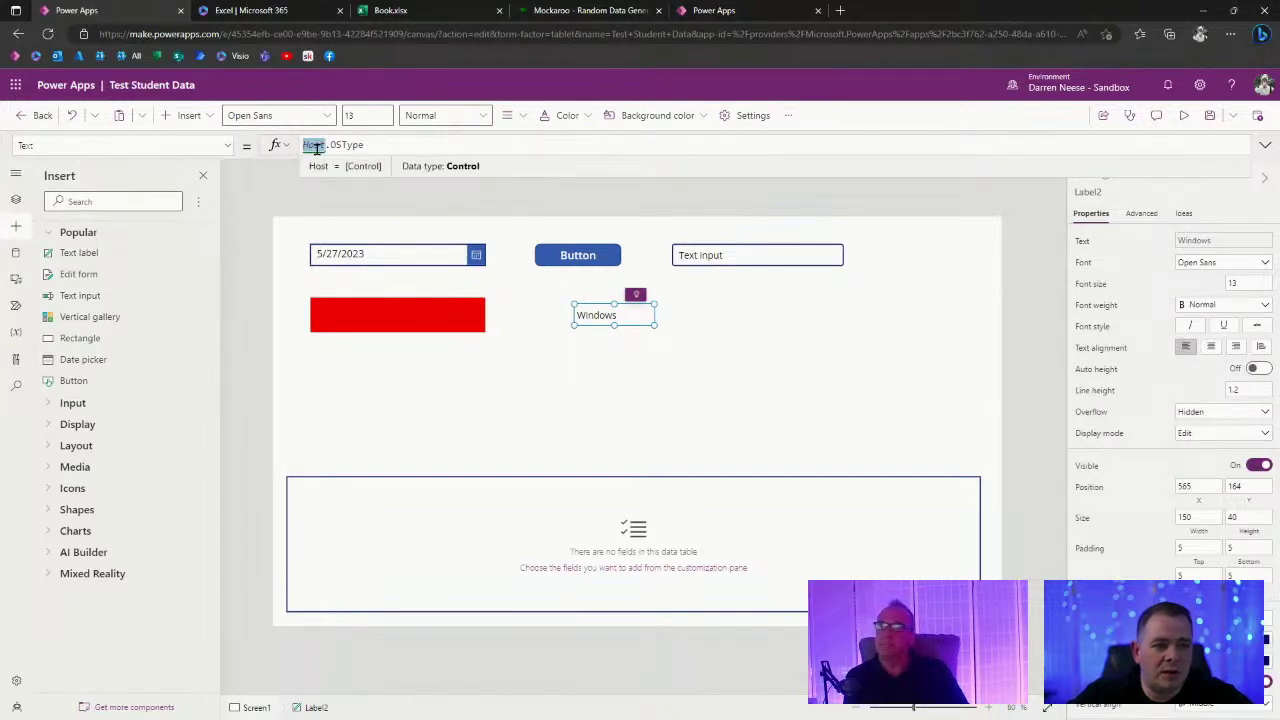
pyautogui.click(1263, 144)
pyautogui.doubleClick(312, 145)
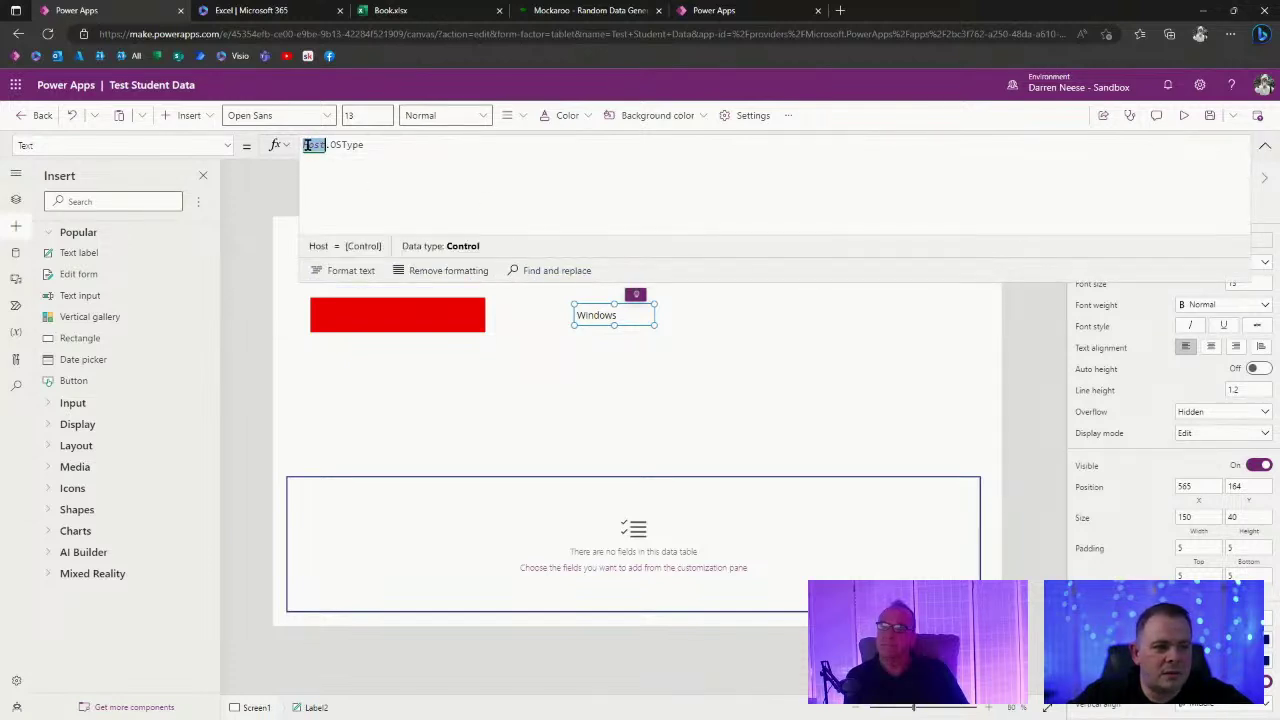
pyautogui.click(1263, 144)
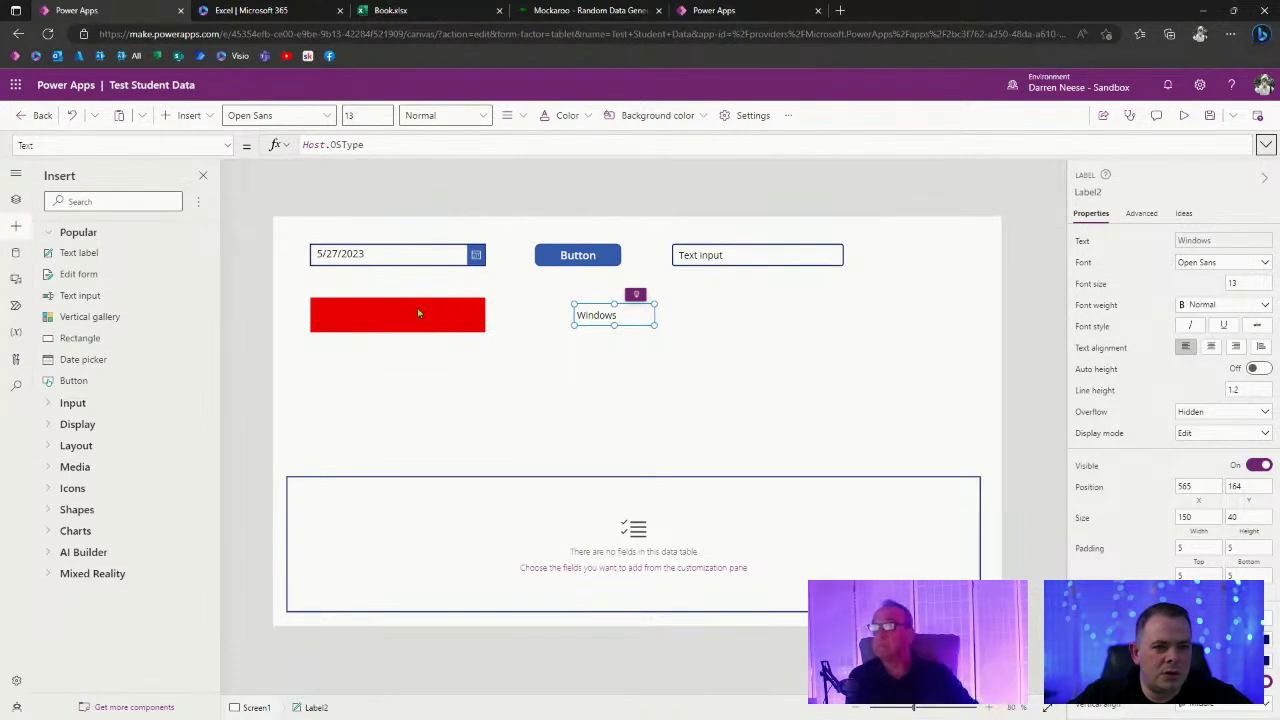
# Browse the properties available for the text label showing the operating system.
pyautogui.moveTo(611, 310)
pyautogui.mouseDown()
pyautogui.moveTo(571, 317)
pyautogui.moveTo(622, 310)
pyautogui.moveTo(606, 289)
pyautogui.moveTo(604, 320)
pyautogui.mouseUp()
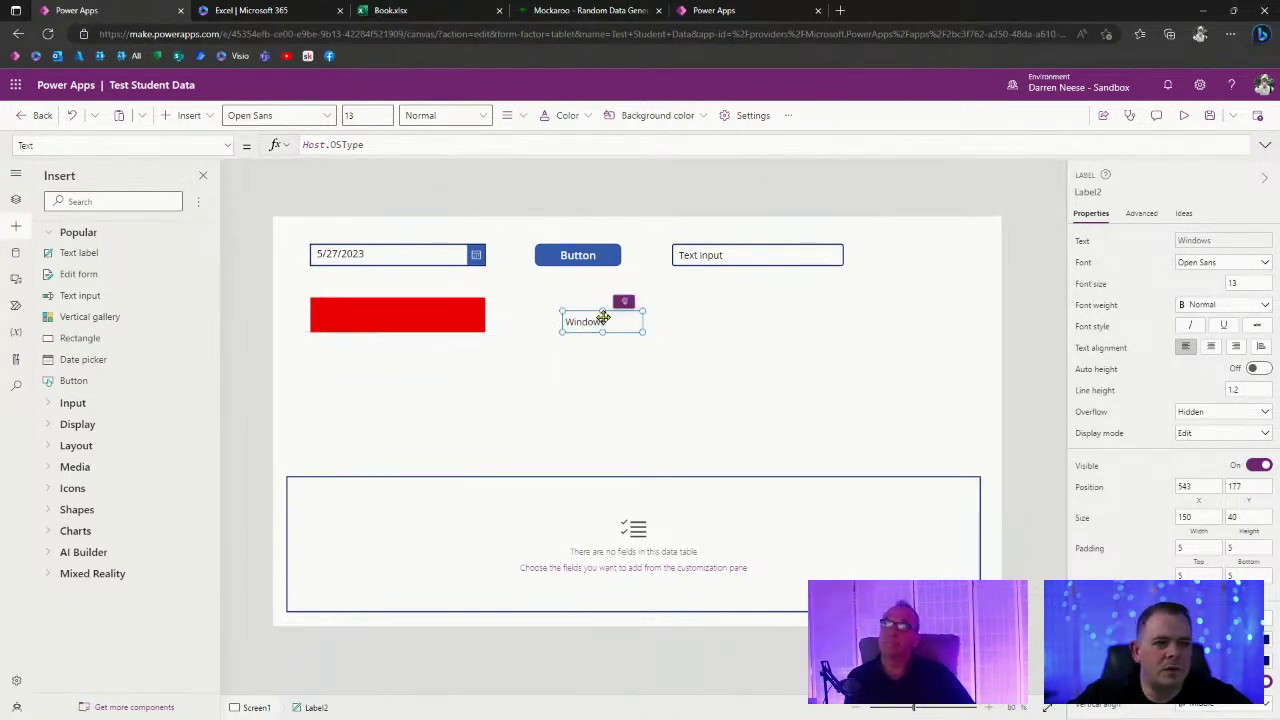
pyautogui.click(228, 145)
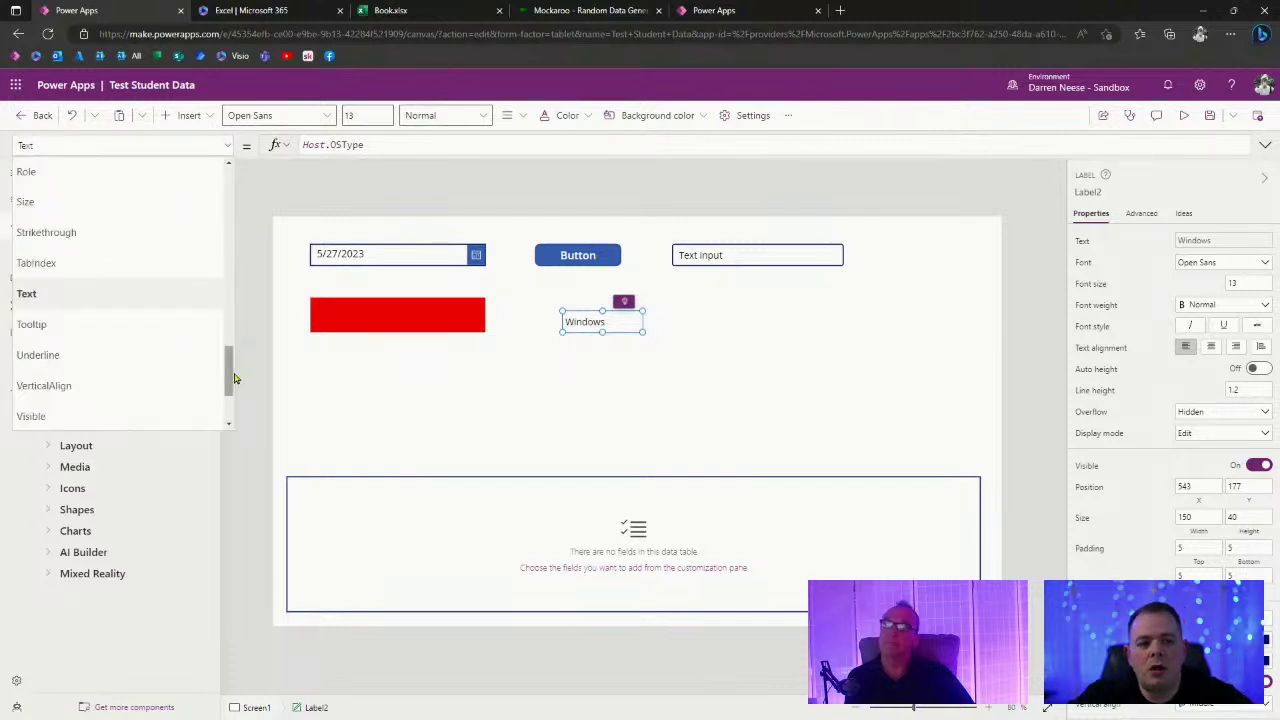
pyautogui.moveTo(235, 378)
pyautogui.mouseDown()
pyautogui.moveTo(229, 390)
pyautogui.moveTo(249, 306)
pyautogui.moveTo(253, 178)
pyautogui.moveTo(233, 373)
pyautogui.mouseUp()
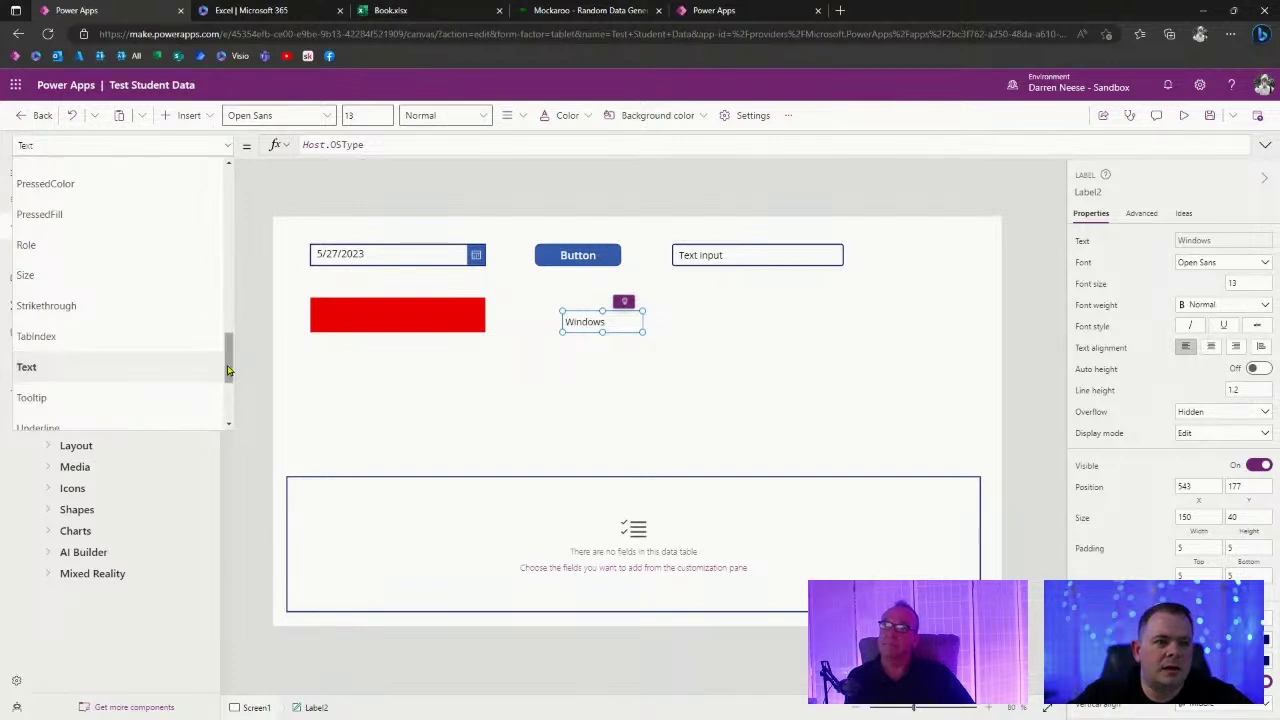
pyautogui.scroll(1, 228, 371)
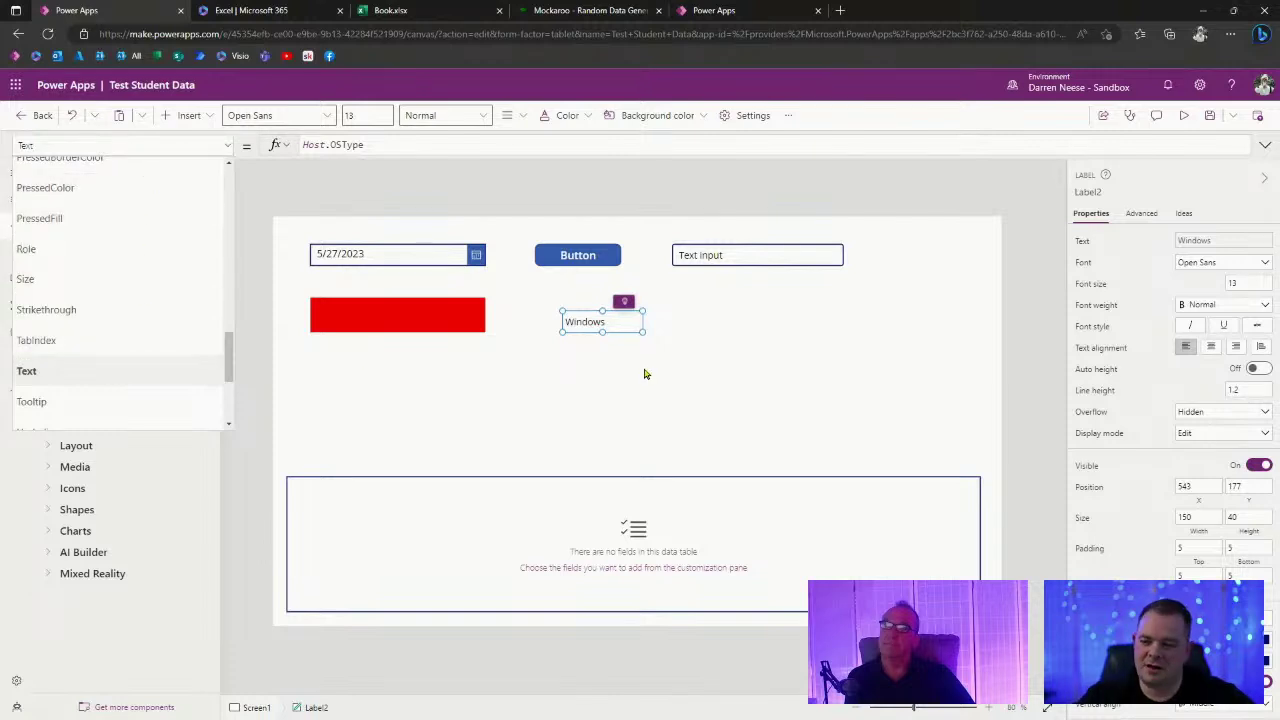
# Delete the five controls above the data table and stretch the table upward to about Y 31, making it about 709 high.
pyautogui.click(714, 410)
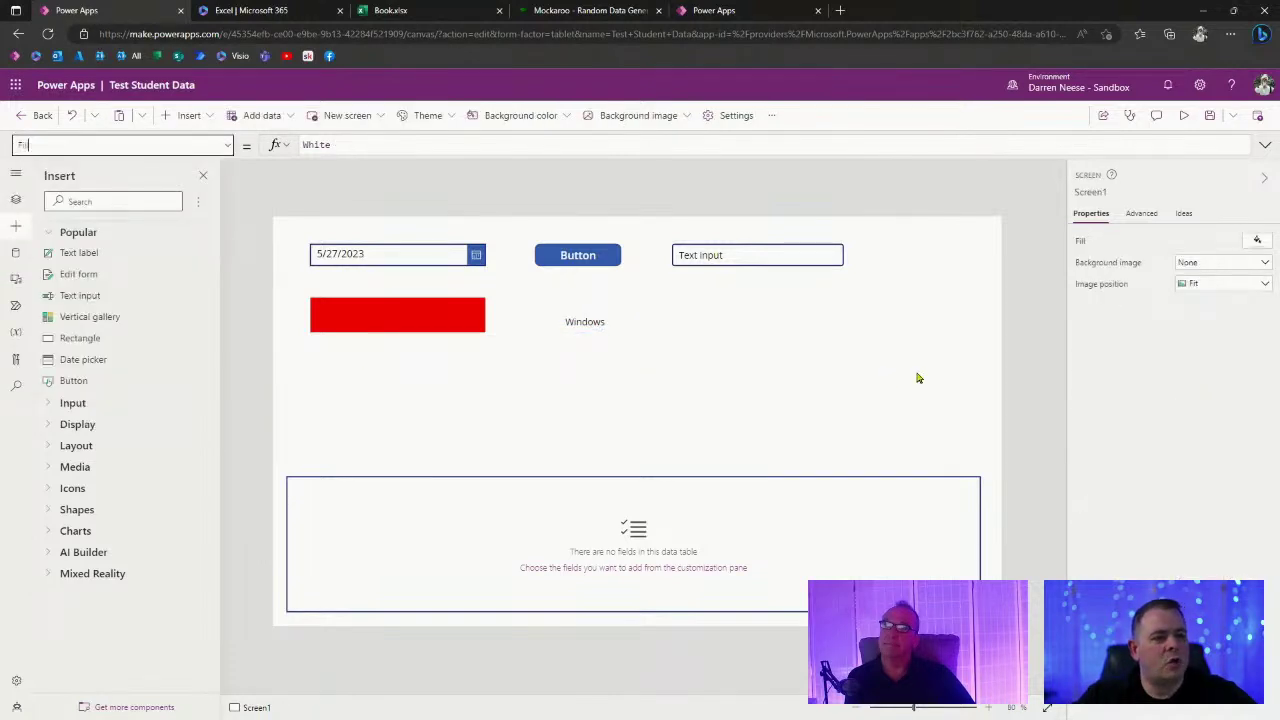
pyautogui.moveTo(917, 374); pyautogui.dragTo(295, 236)
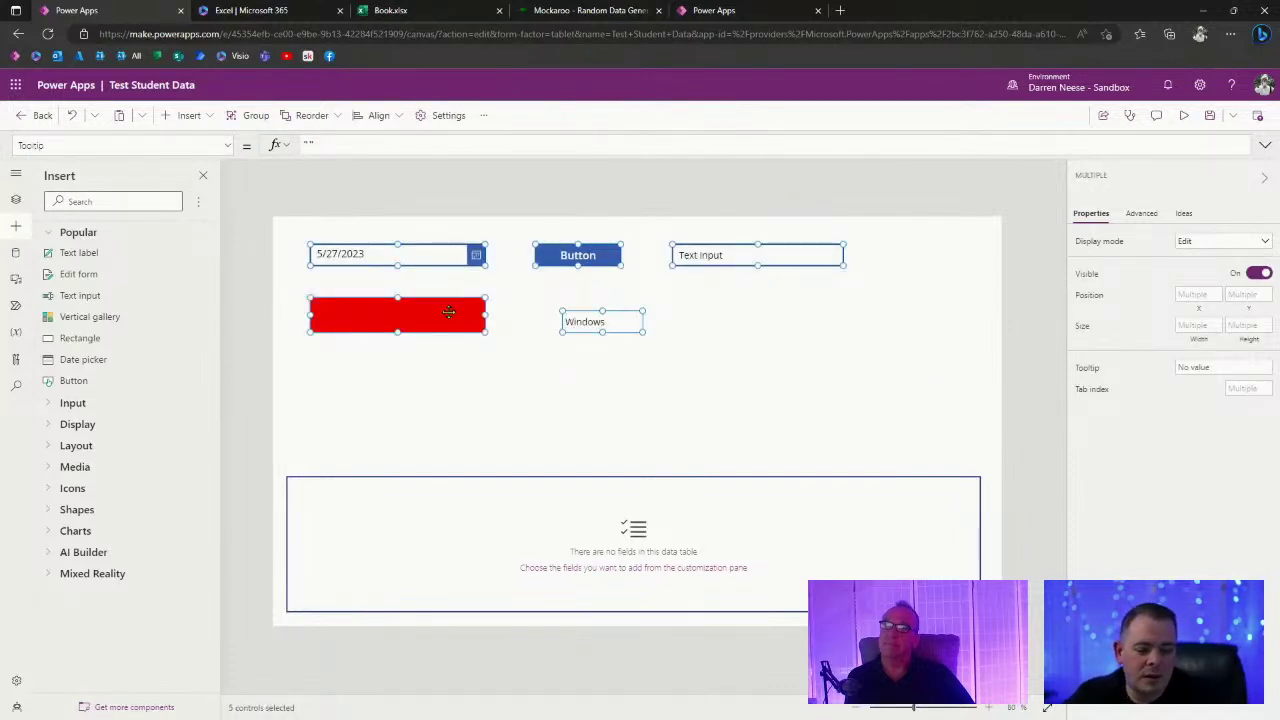
pyautogui.press('Delete')
pyautogui.click(721, 512)
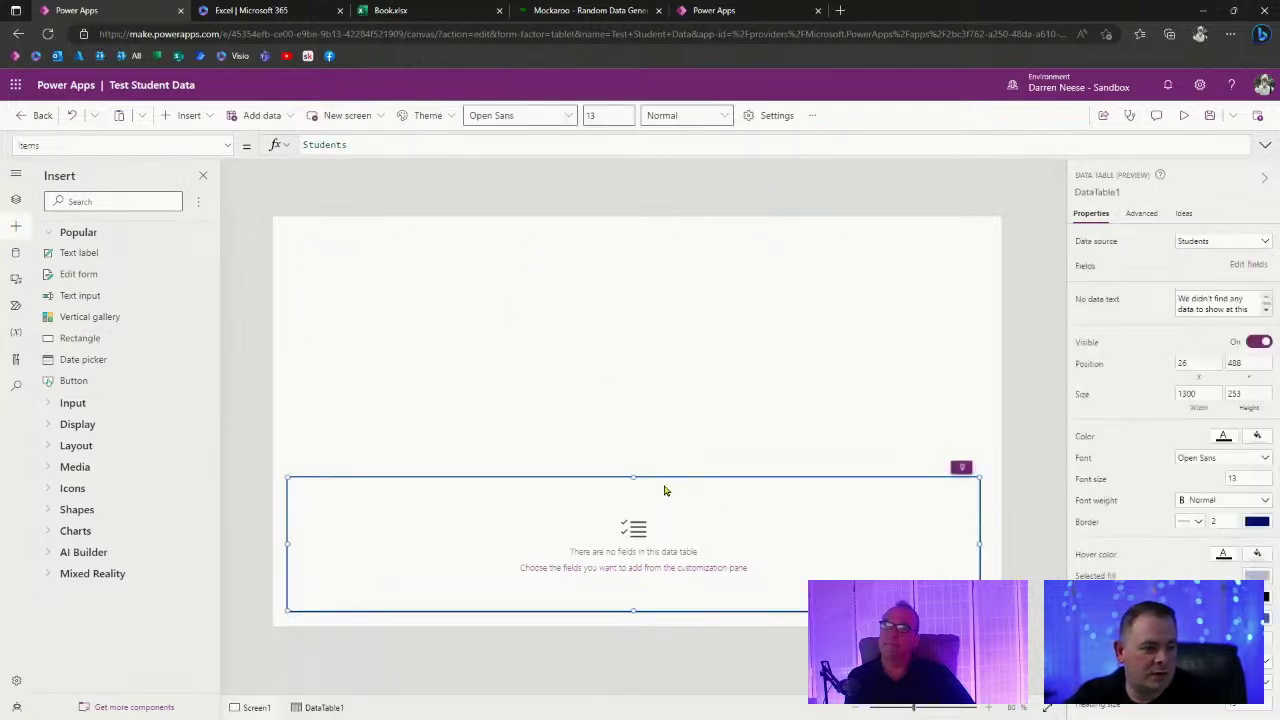
pyautogui.moveTo(635, 472); pyautogui.dragTo(638, 233)
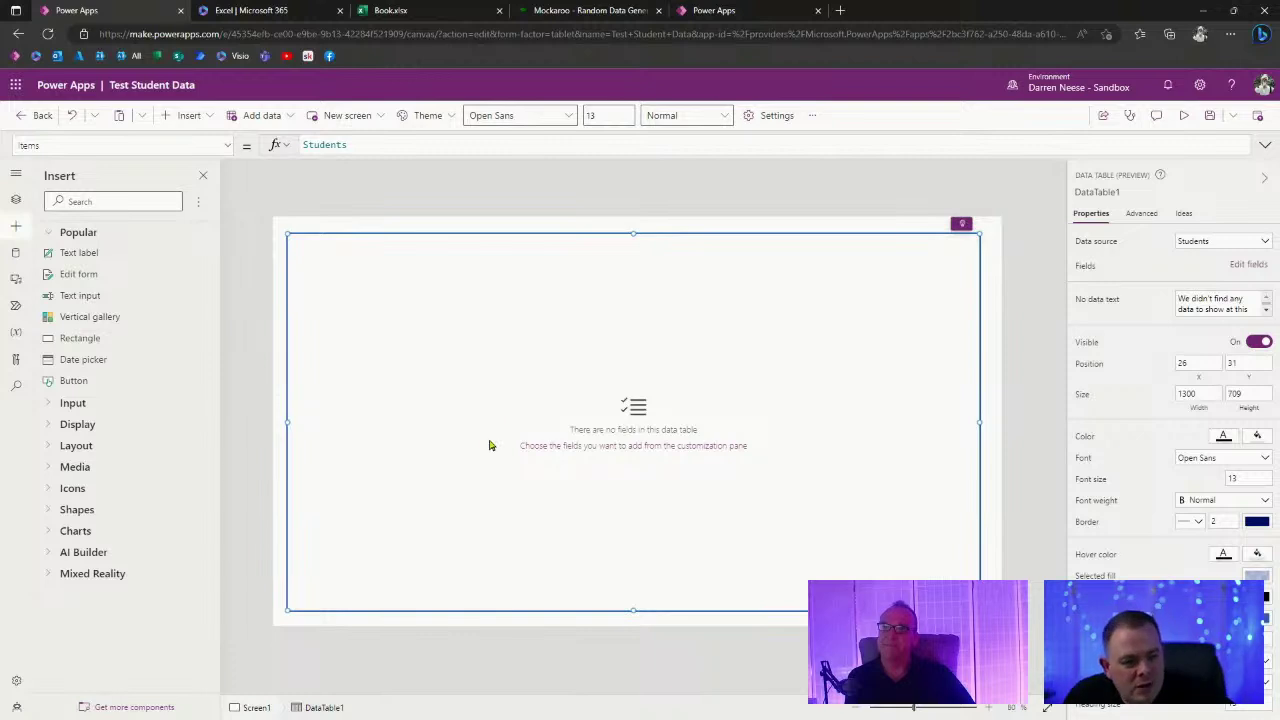
# Insert a button and place it over the data table at about X 76, Y 148.
pyautogui.click(117, 380)
pyautogui.moveTo(351, 259); pyautogui.dragTo(370, 316)
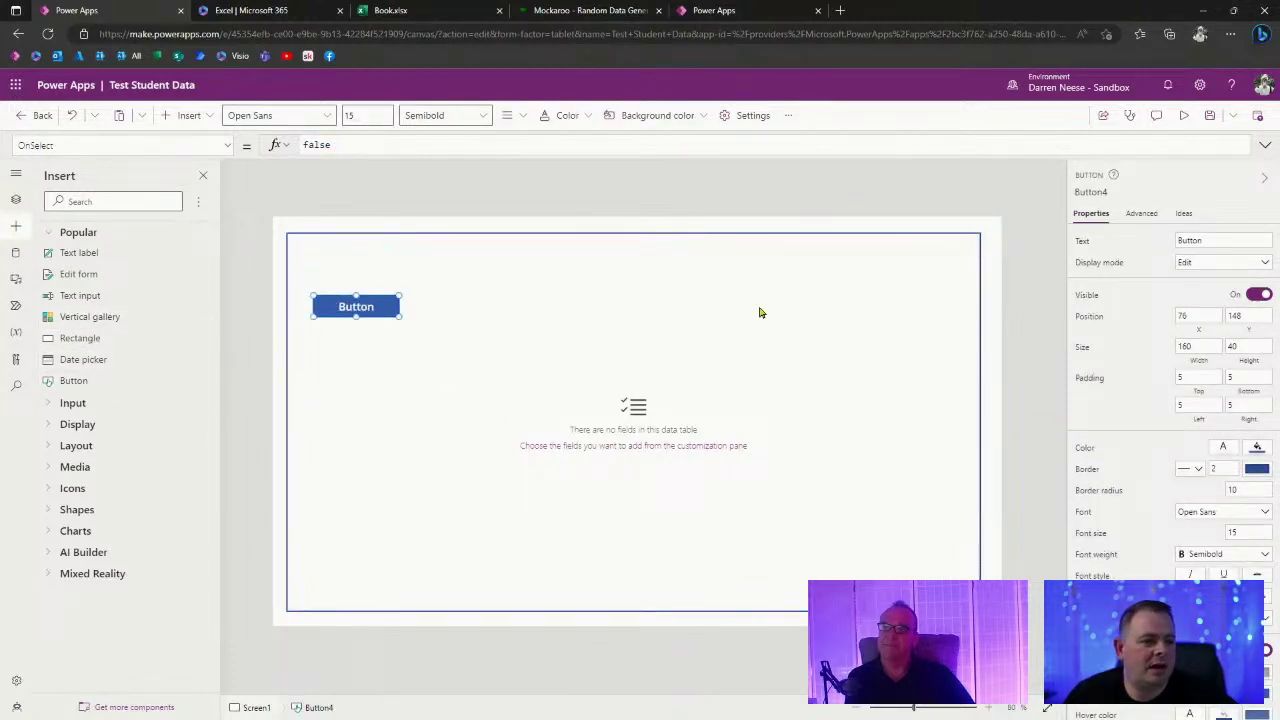
# Add the City, Email, FirstName, Gender, ID, LastName, Phone, State and Zip fields to the data table.
pyautogui.click(760, 312)
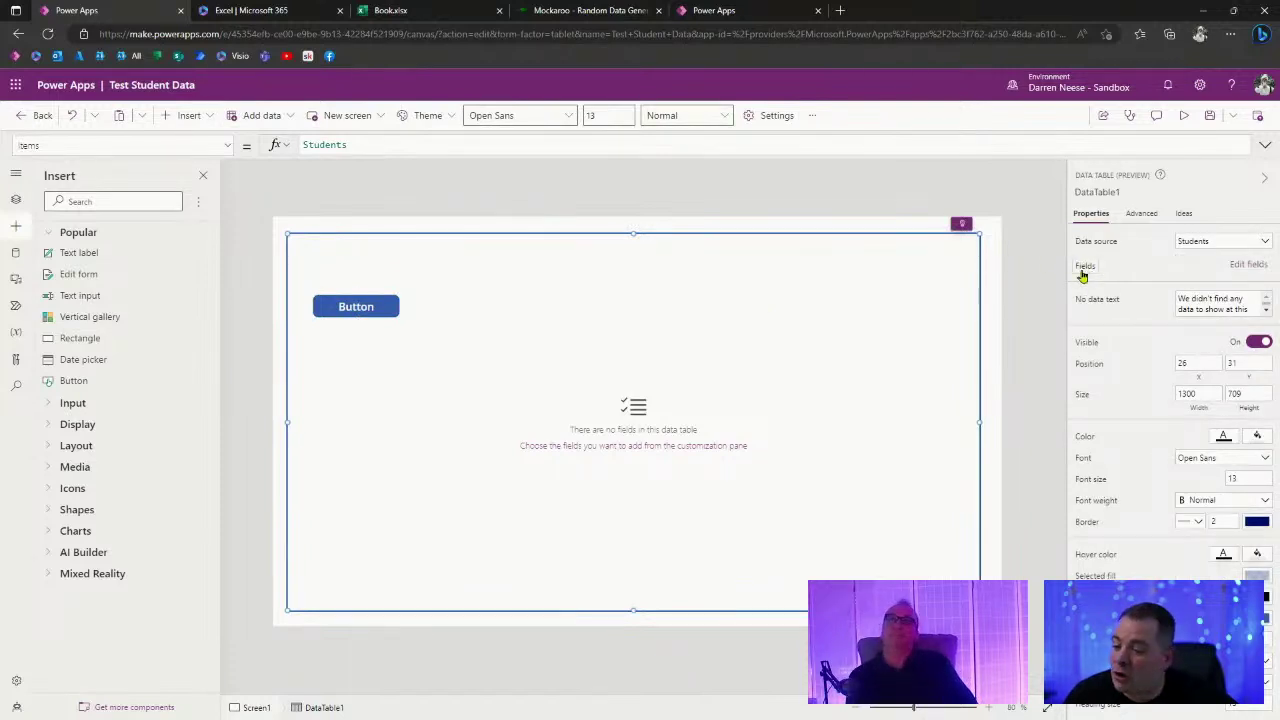
pyautogui.click(1240, 265)
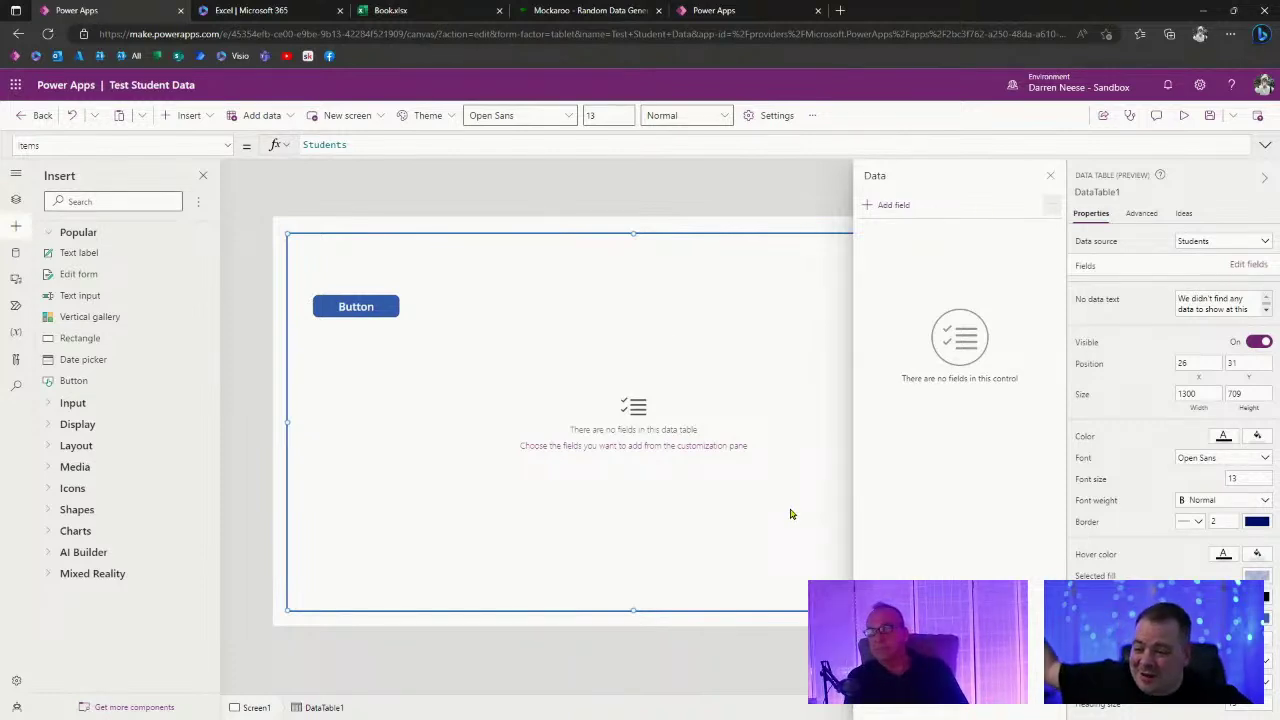
pyautogui.click(884, 206)
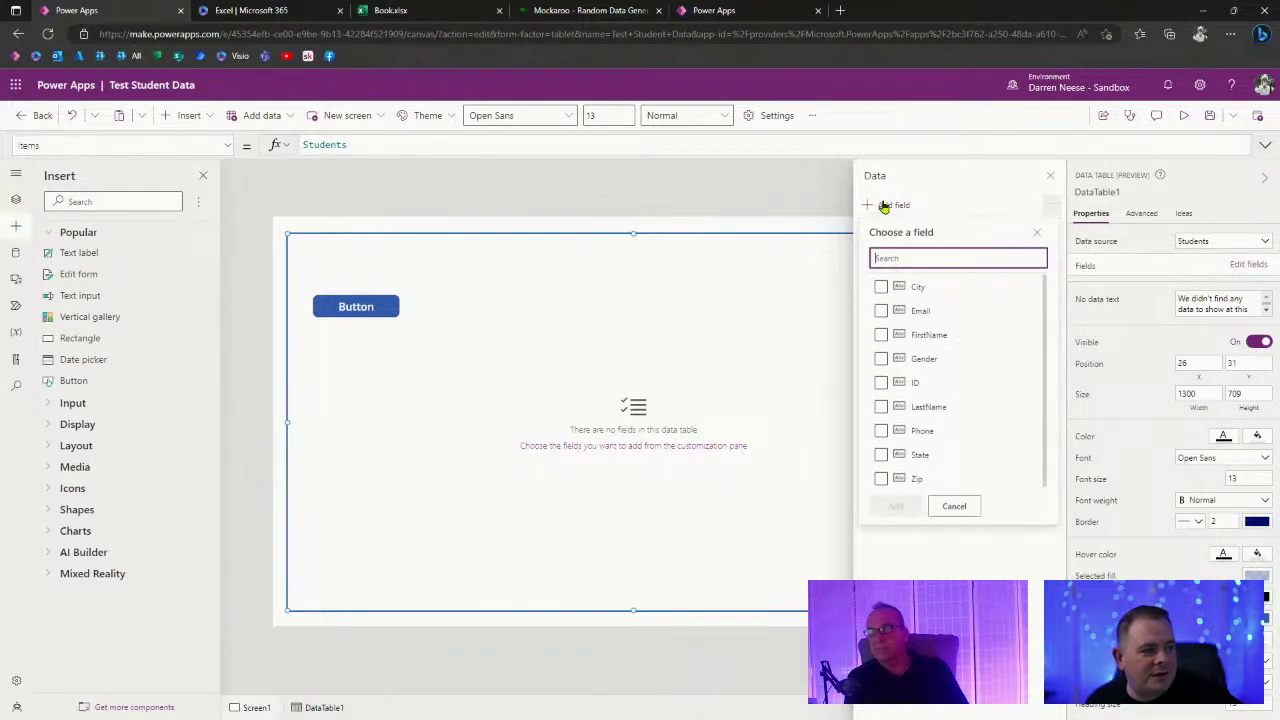
pyautogui.click(880, 286)
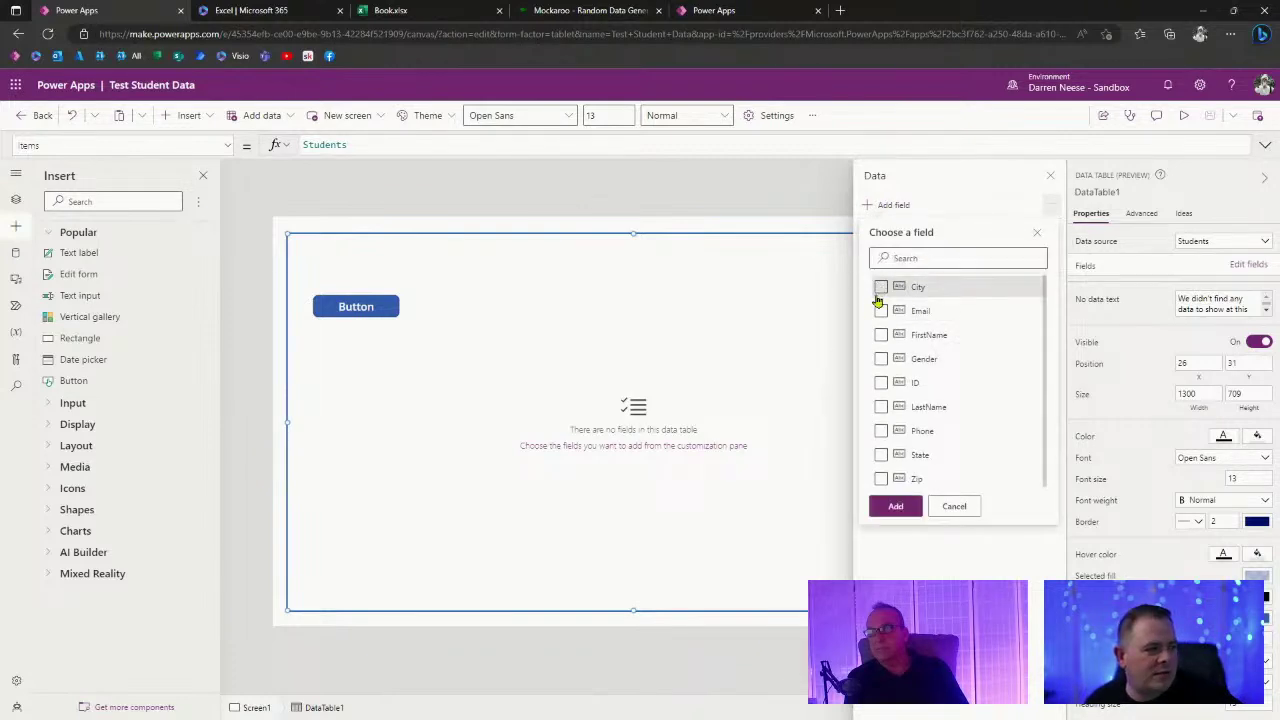
pyautogui.click(880, 311)
pyautogui.click(880, 335)
pyautogui.click(880, 359)
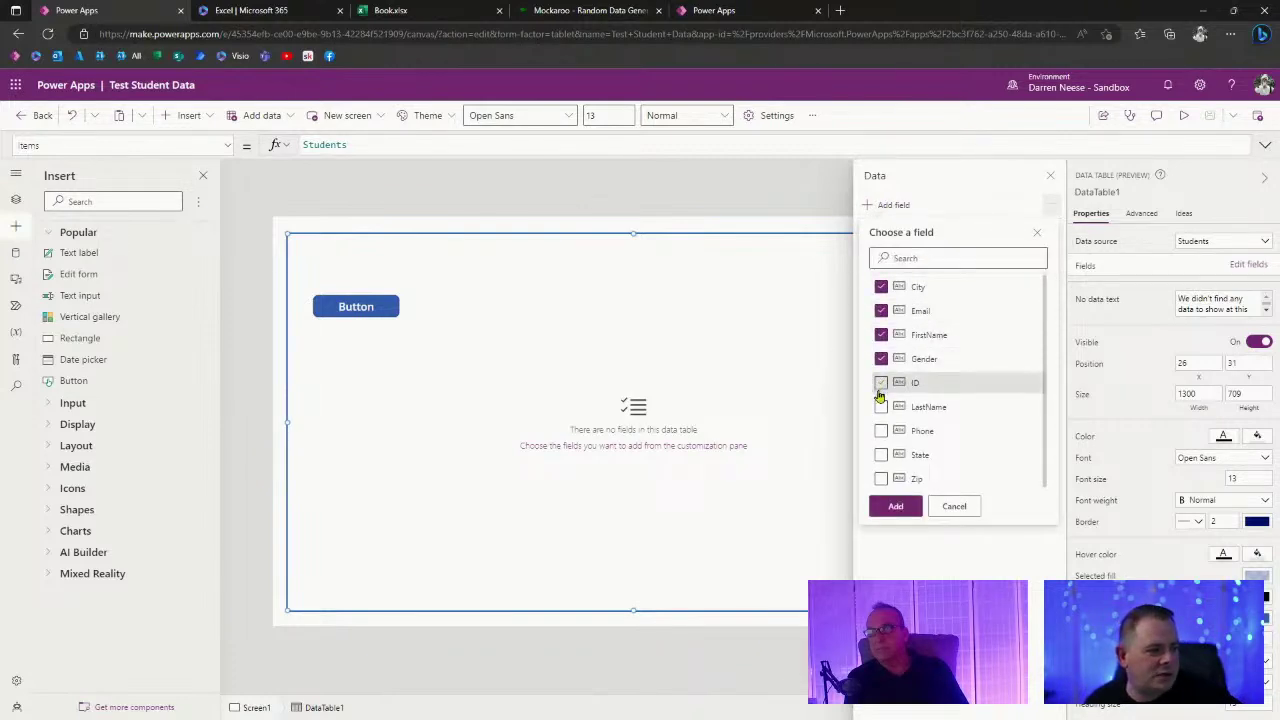
pyautogui.click(880, 383)
pyautogui.click(880, 407)
pyautogui.click(880, 431)
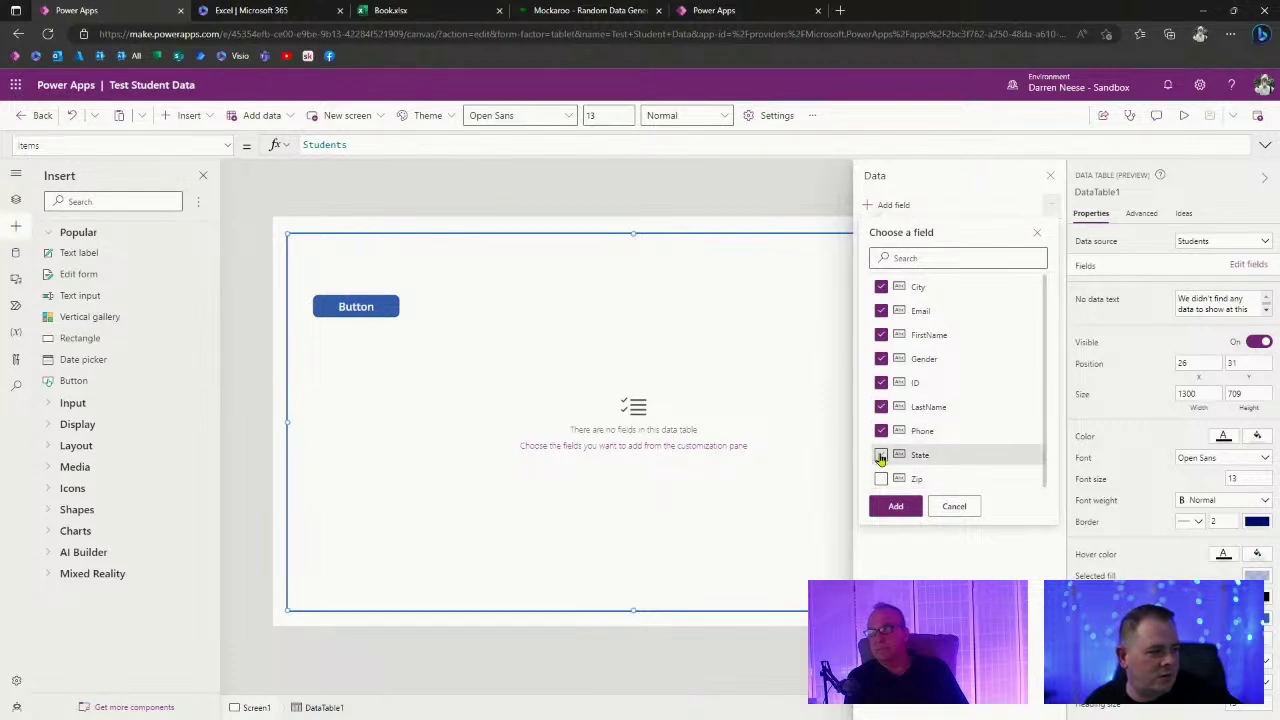
pyautogui.click(880, 455)
pyautogui.click(880, 479)
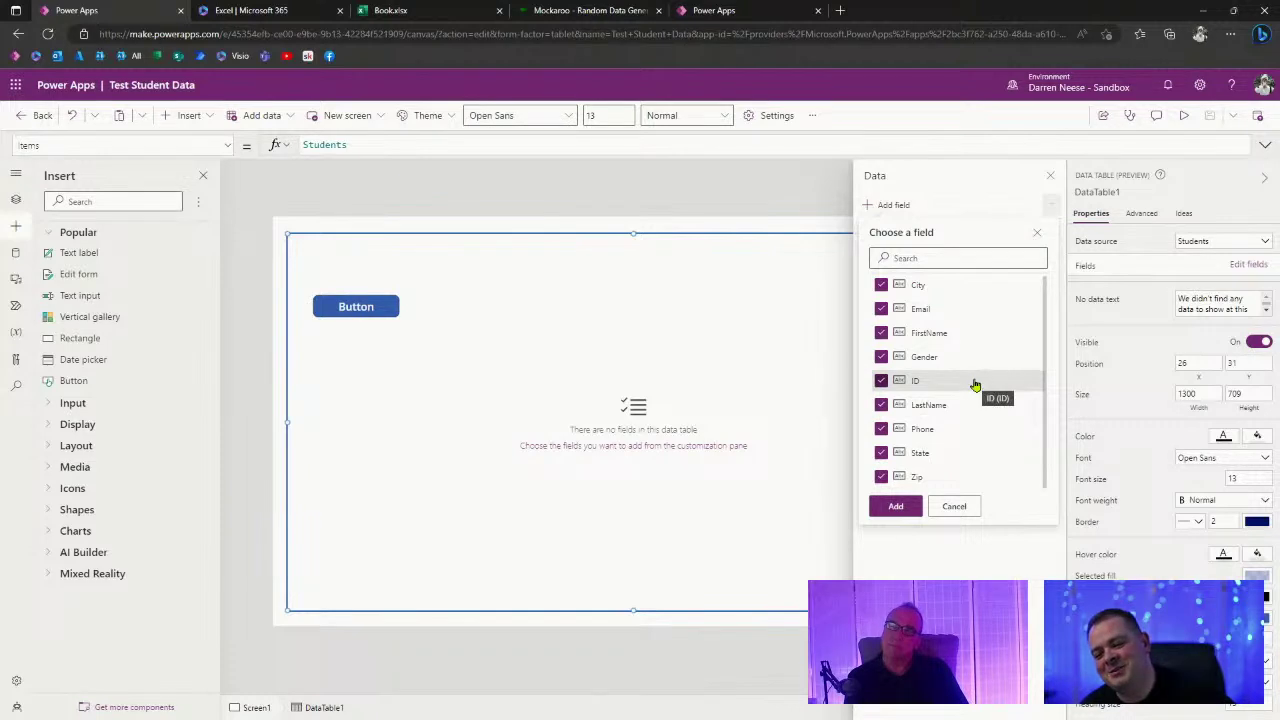
pyautogui.click(895, 506)
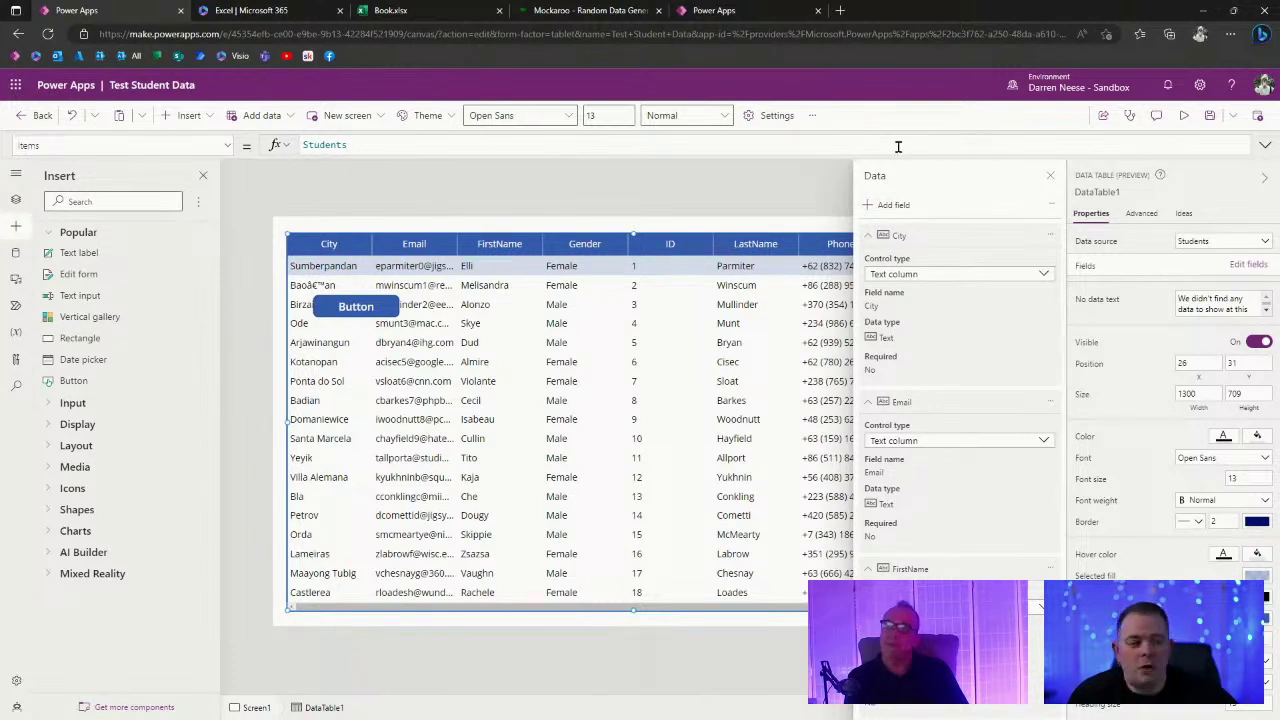
pyautogui.click(1050, 180)
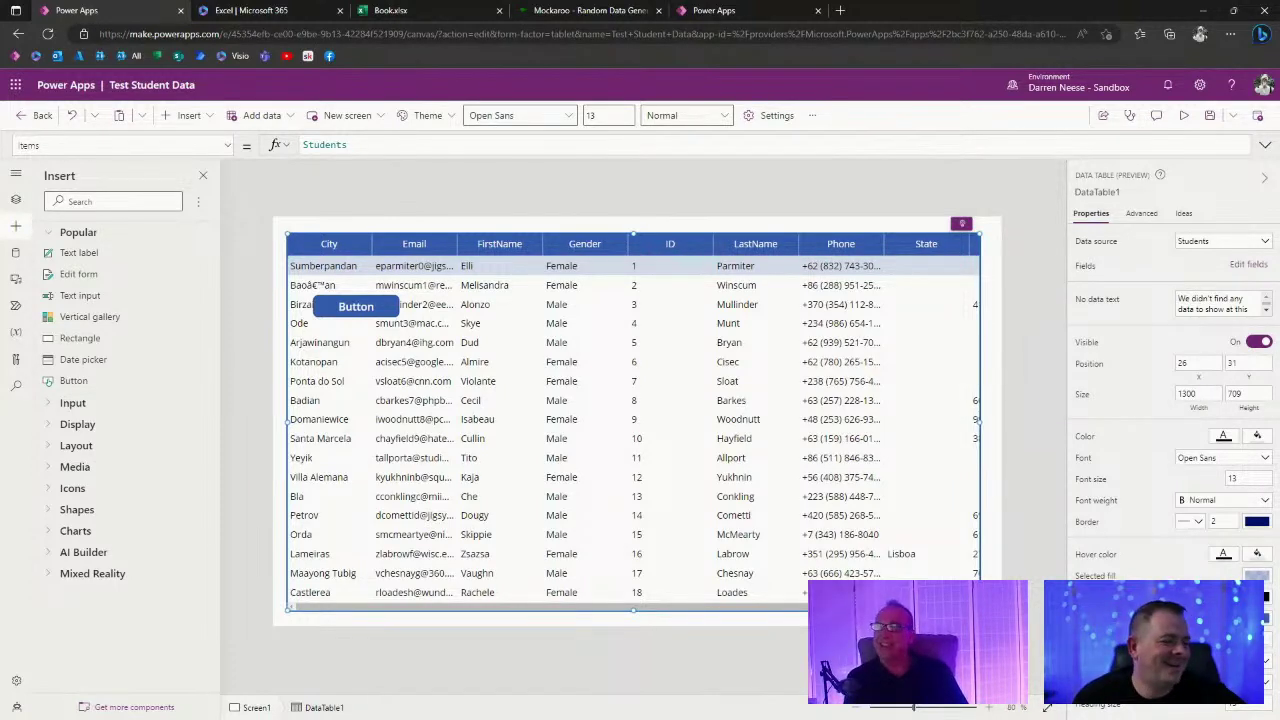
# Shrink the data table to about 1295 by 616, leaving space beneath it.
pyautogui.moveTo(980, 610); pyautogui.dragTo(970, 575)
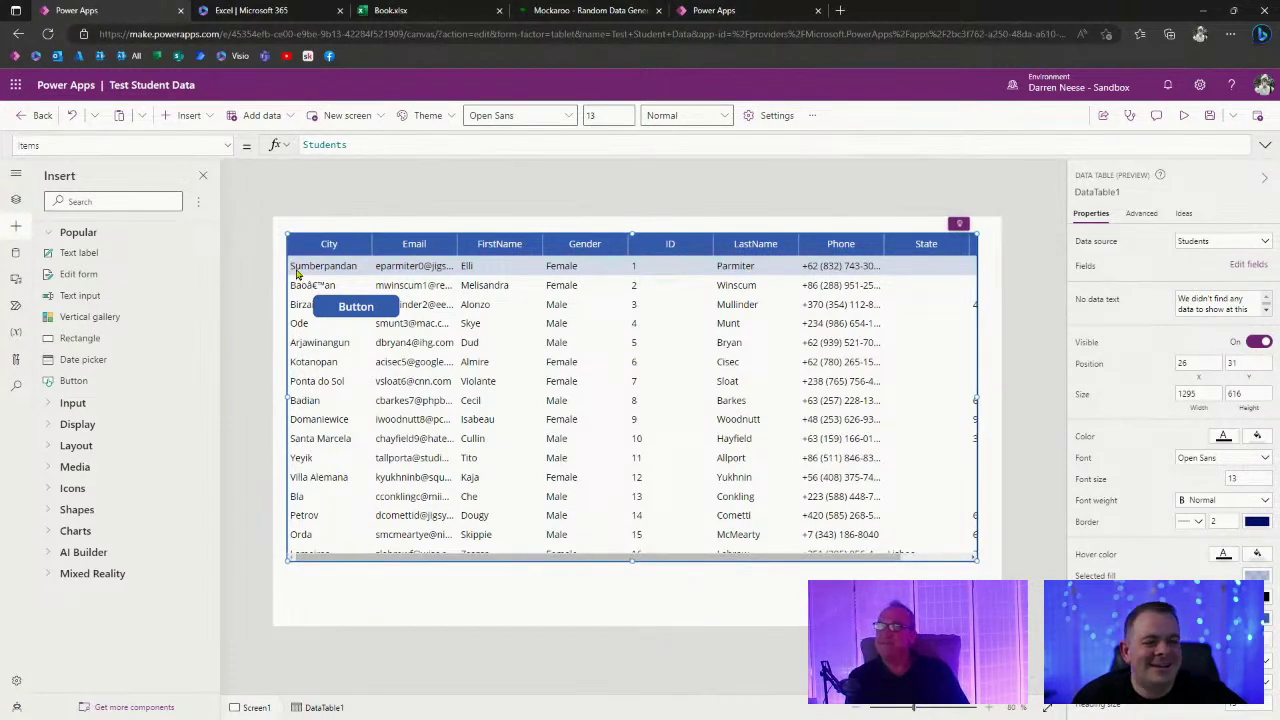
# Move the button below the data table to about X 26, Y 706, and delete it.
pyautogui.click(368, 306)
pyautogui.moveTo(372, 306); pyautogui.dragTo(346, 604)
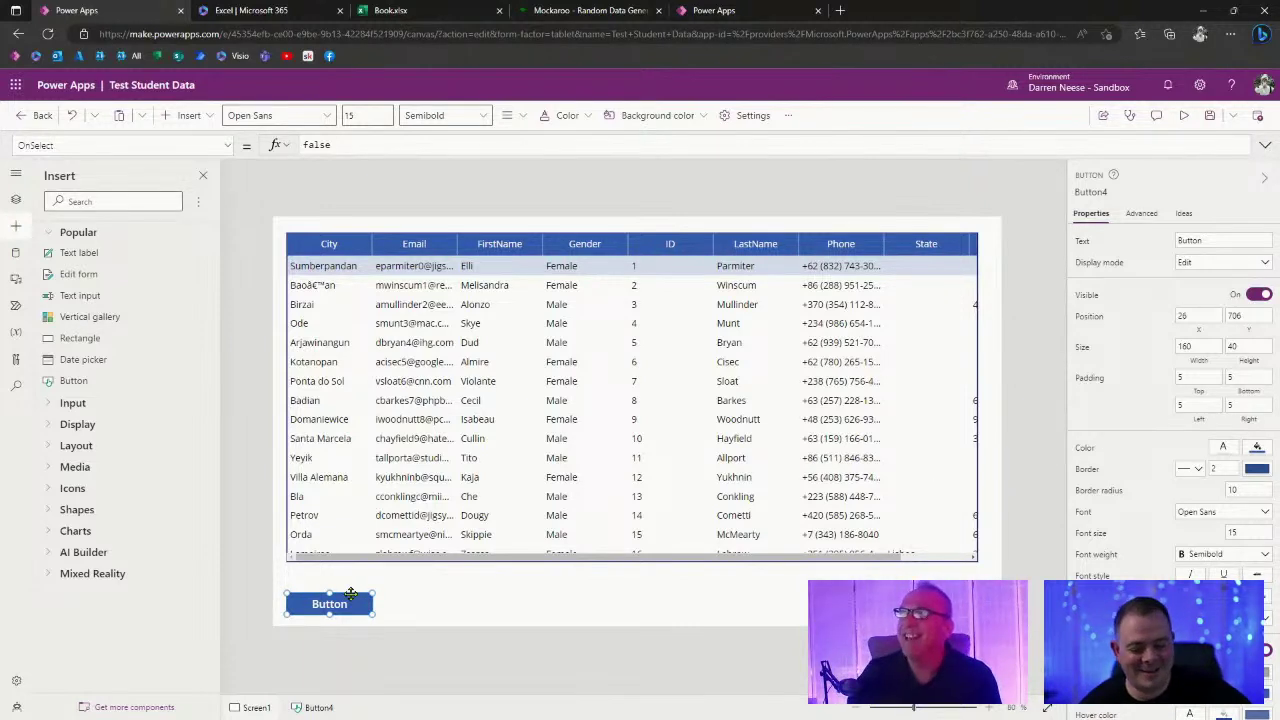
pyautogui.press('Delete')
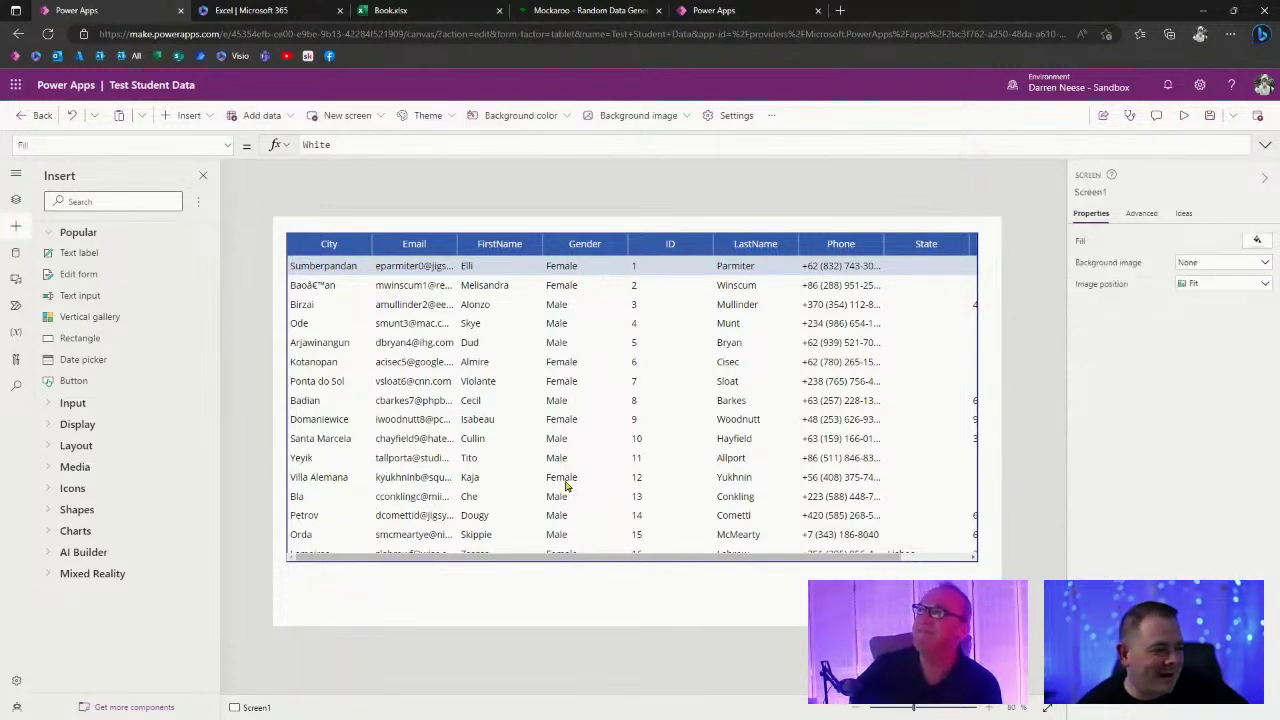
# Preview the app and test selecting various rows in the data table.
pyautogui.click(694, 560)
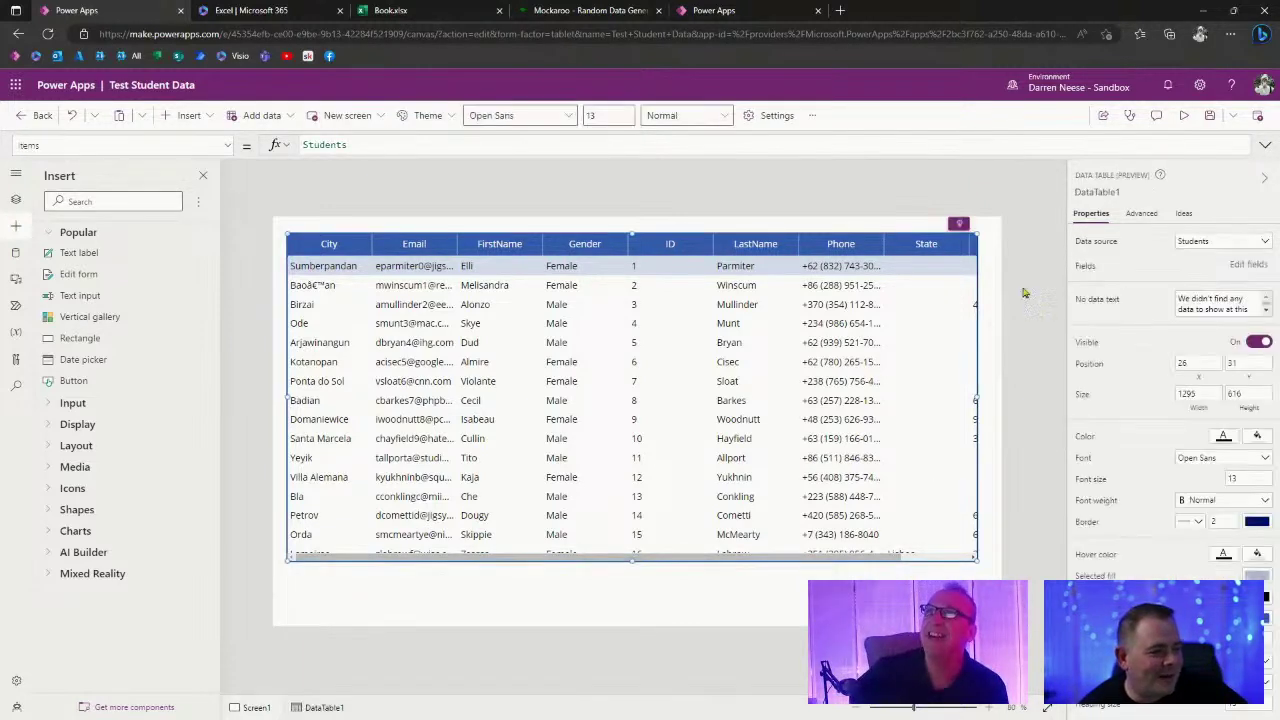
pyautogui.click(1183, 115)
pyautogui.click(466, 462)
pyautogui.click(432, 335)
pyautogui.click(420, 207)
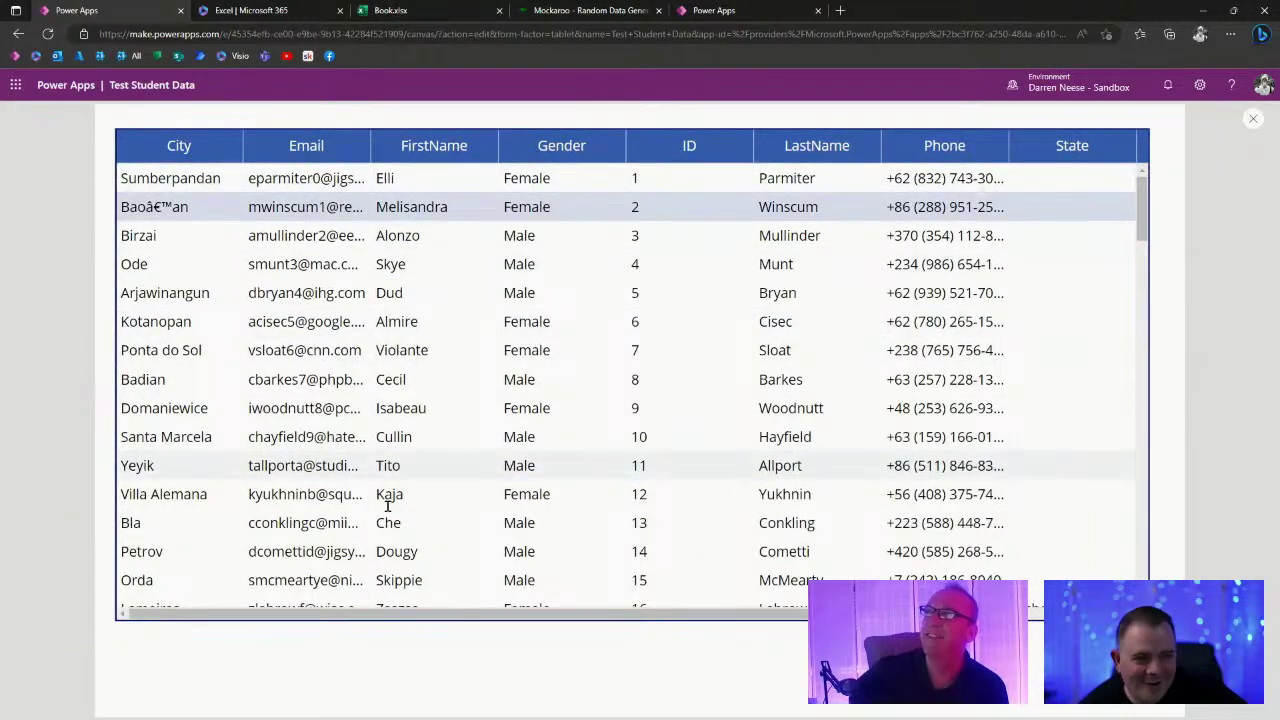
pyautogui.click(375, 520)
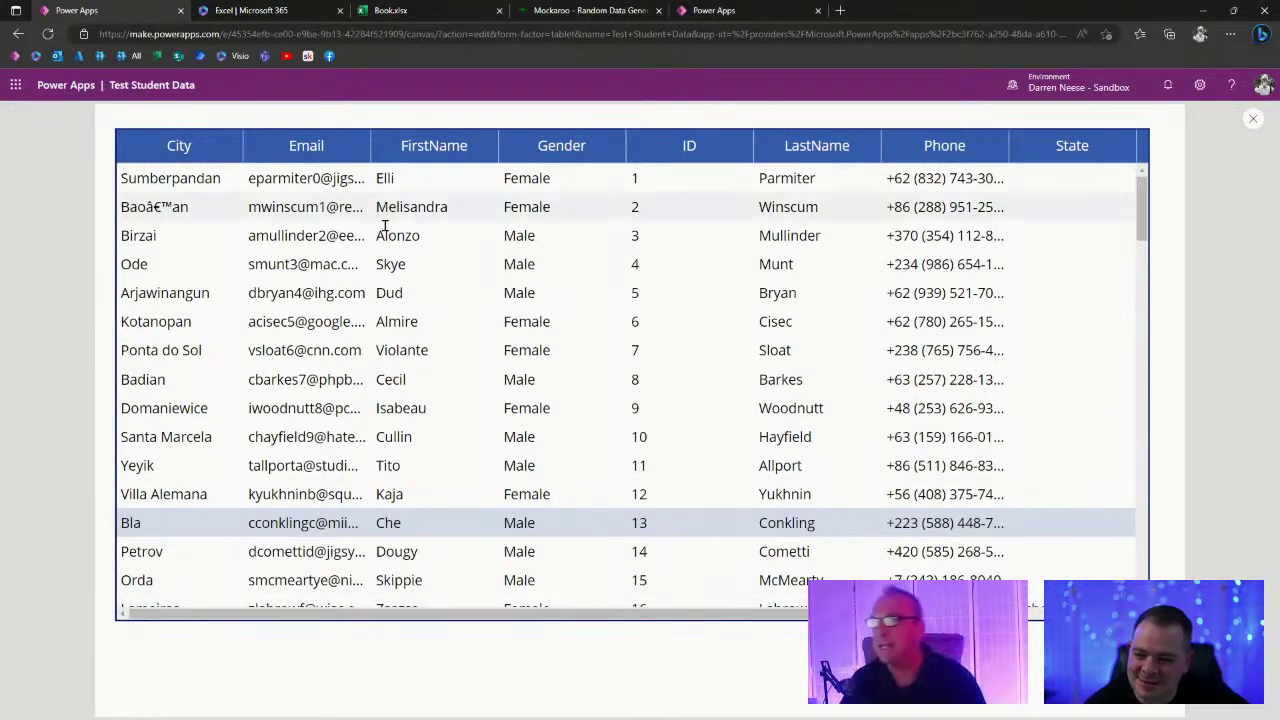
pyautogui.click(650, 237)
pyautogui.click(614, 466)
pyautogui.click(451, 579)
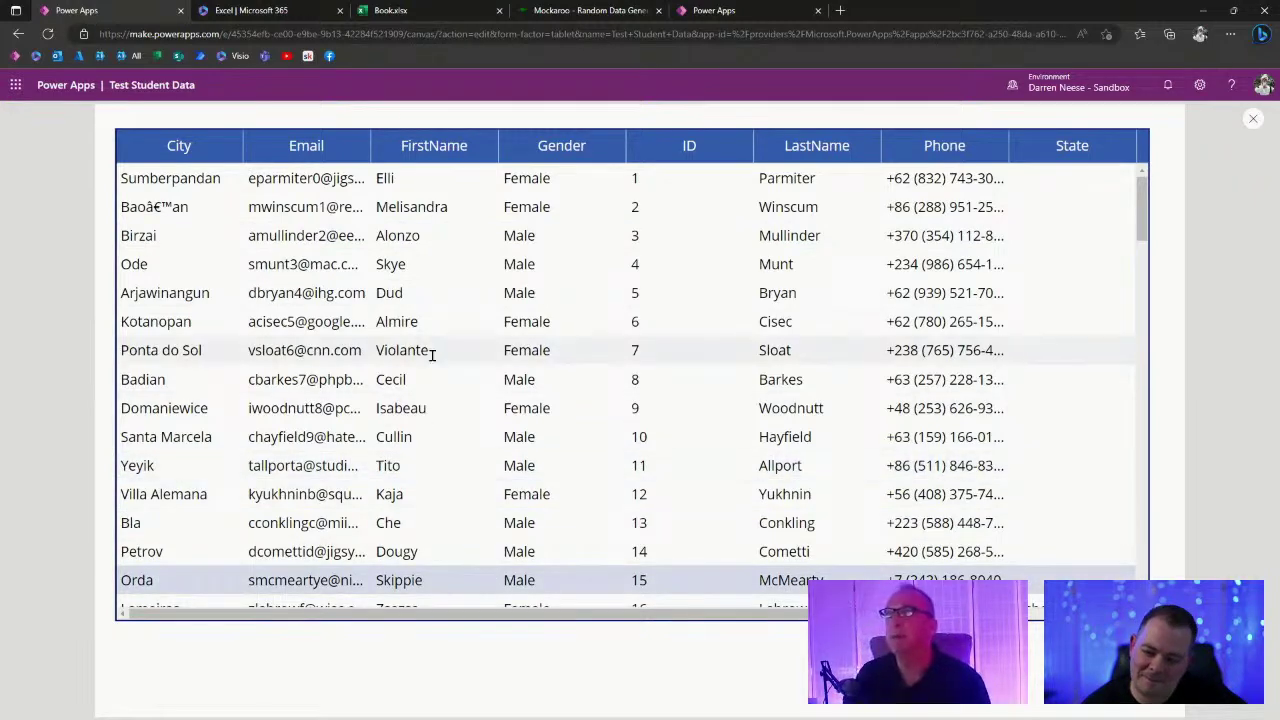
pyautogui.click(429, 351)
pyautogui.click(426, 266)
pyautogui.click(409, 467)
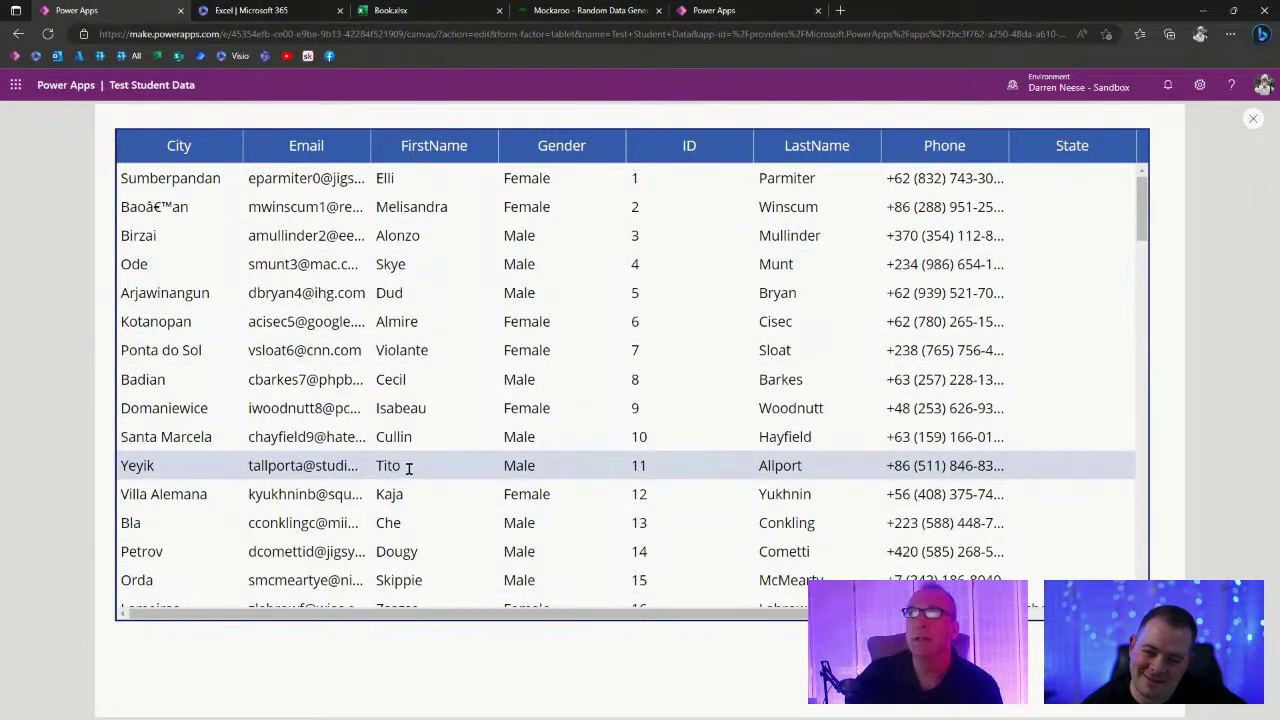
pyautogui.click(1252, 119)
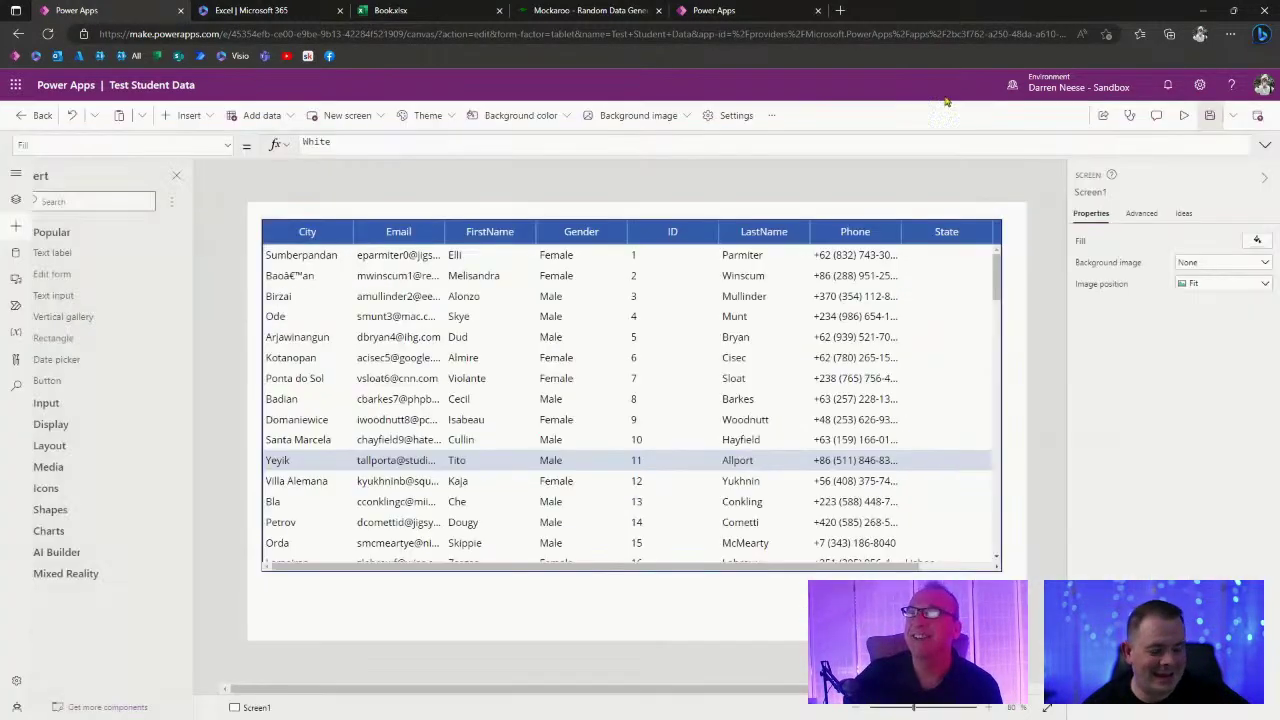
# Examine the data table's remaining columns and their entries in the control hierarchy, including the Gender column.
pyautogui.click(906, 560)
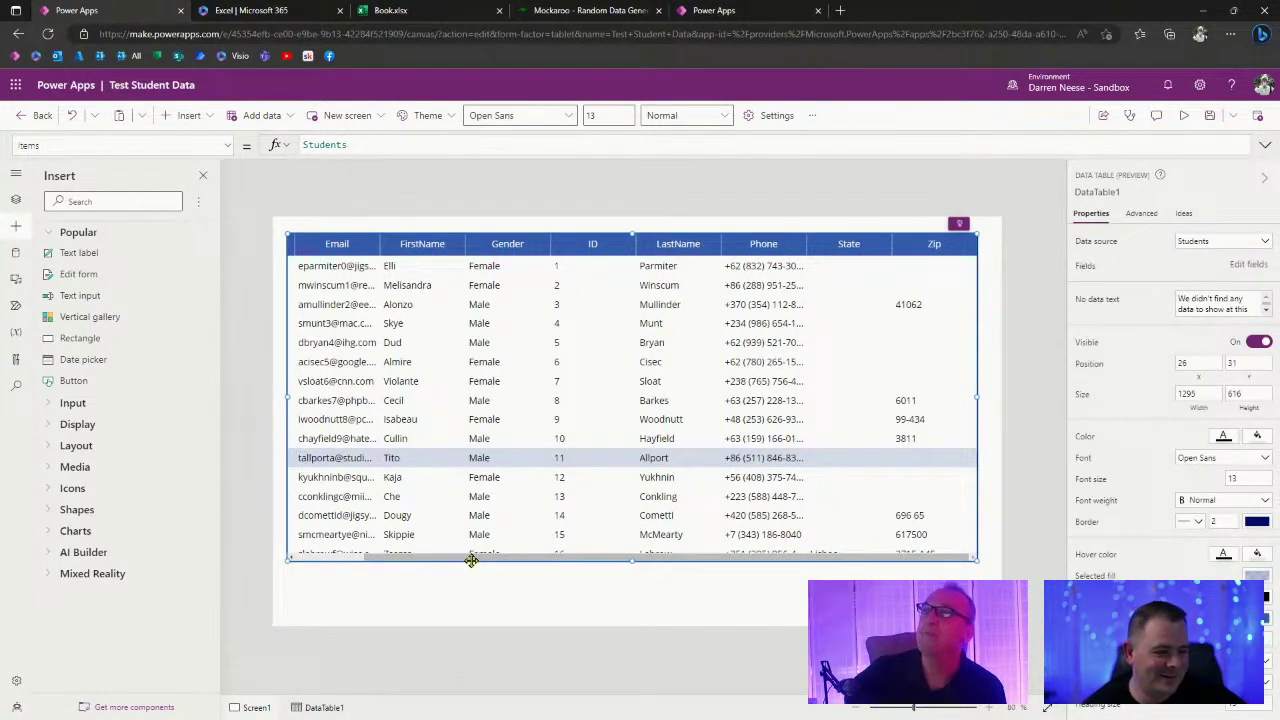
pyautogui.click(16, 199)
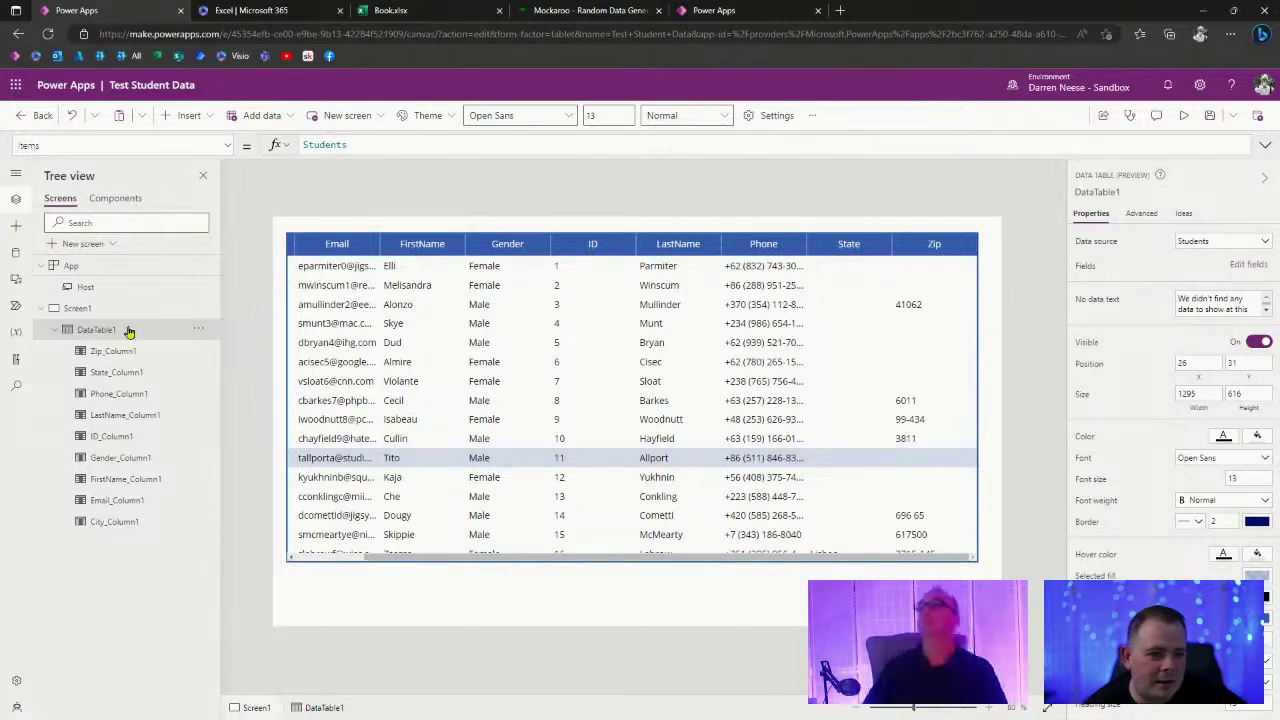
pyautogui.click(500, 432)
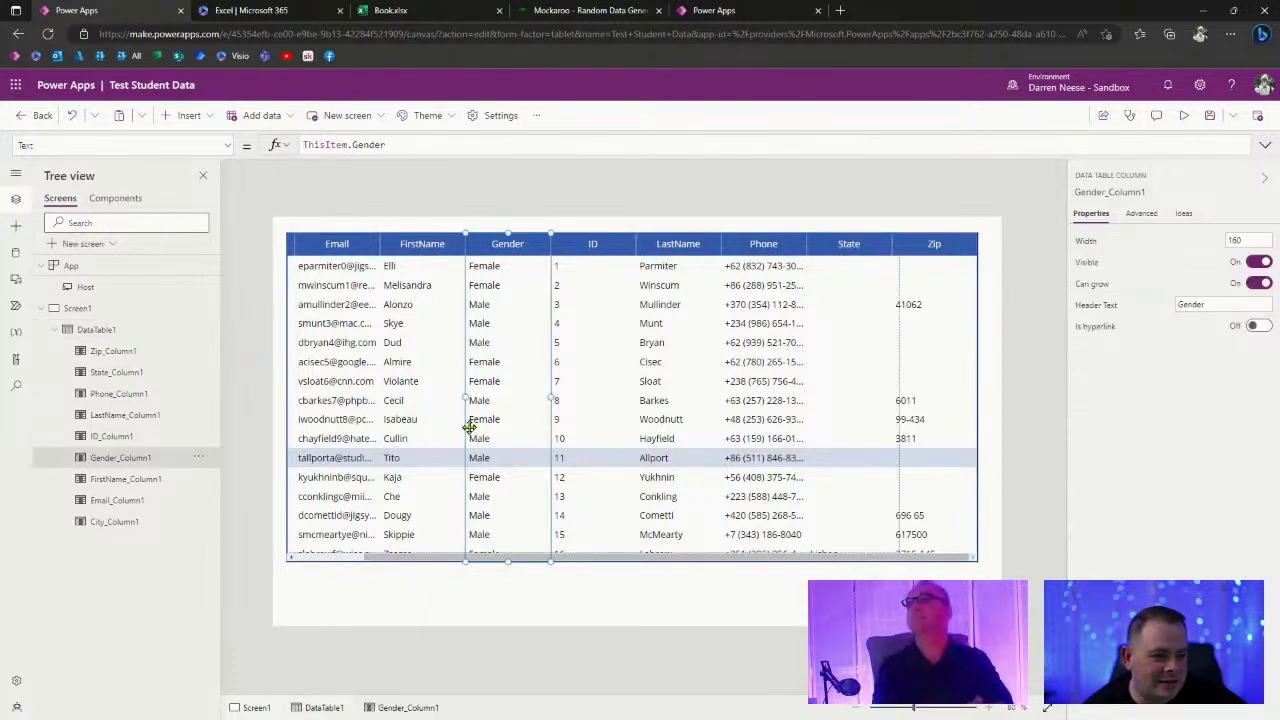
pyautogui.click(106, 334)
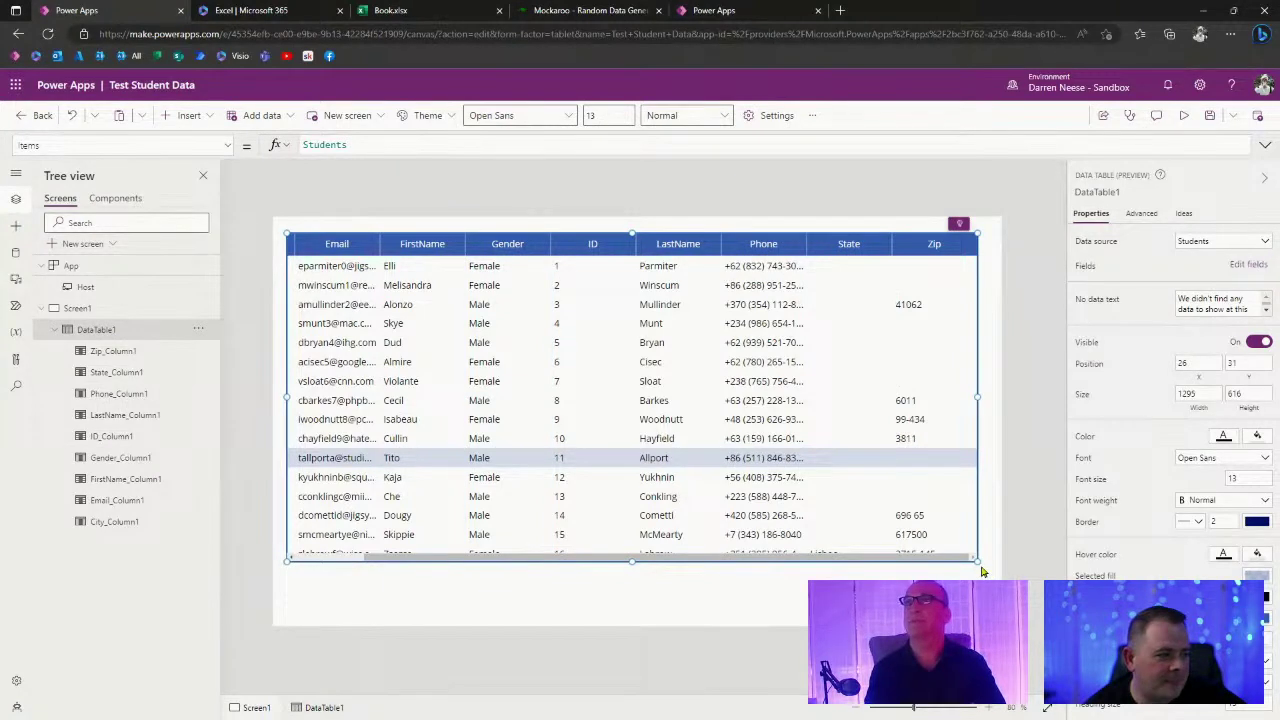
# Resize the data table to about 882 by 702 and insert an edit form on the screen.
pyautogui.moveTo(978, 562); pyautogui.dragTo(757, 607)
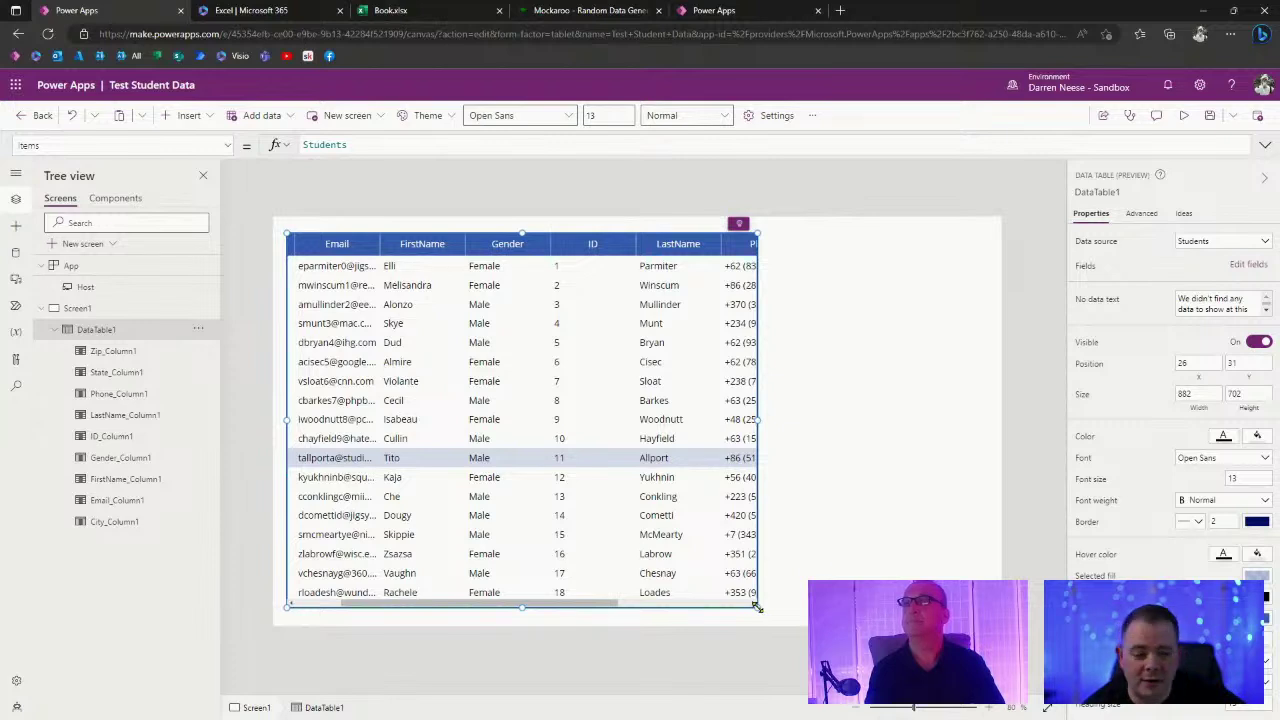
pyautogui.click(185, 115)
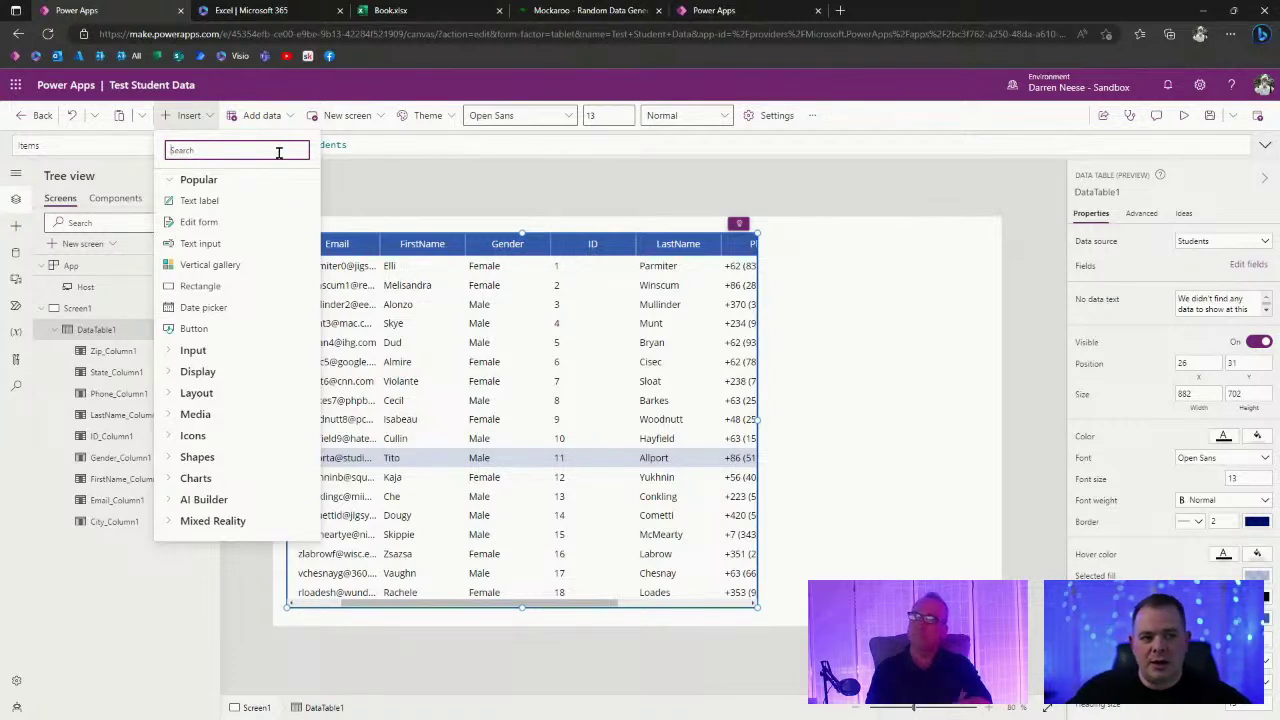
pyautogui.write('form')
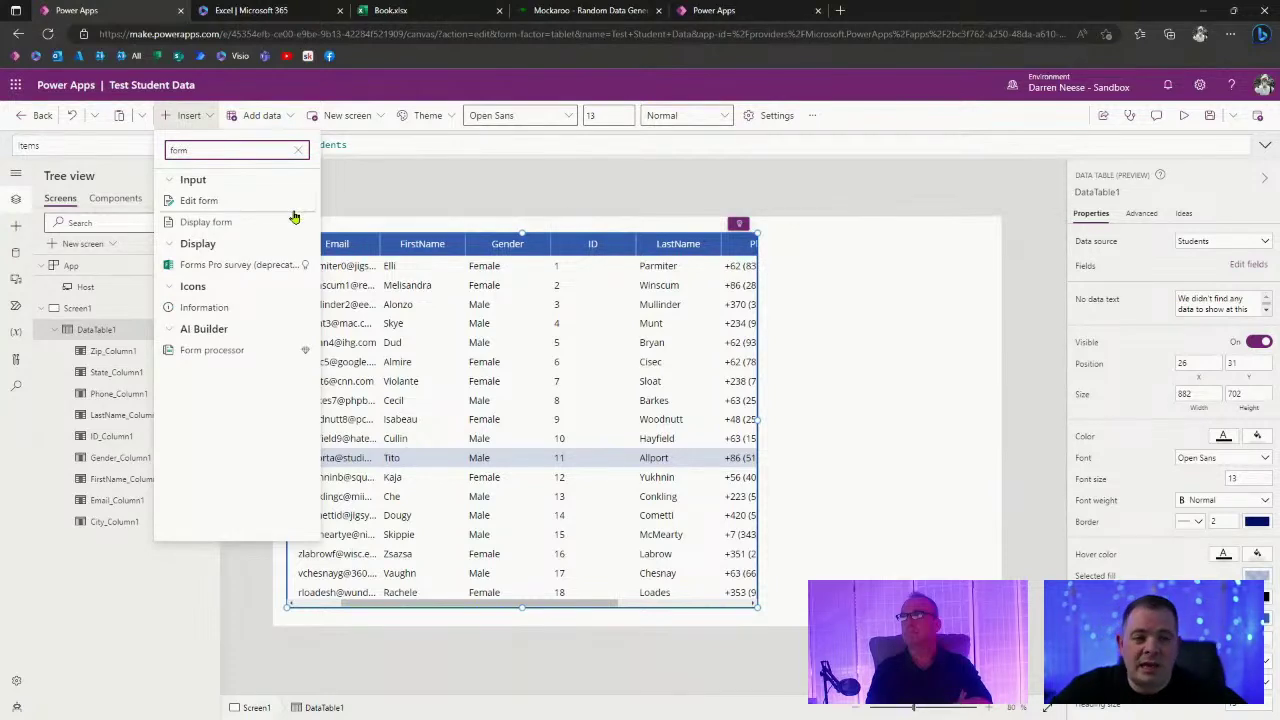
pyautogui.click(223, 206)
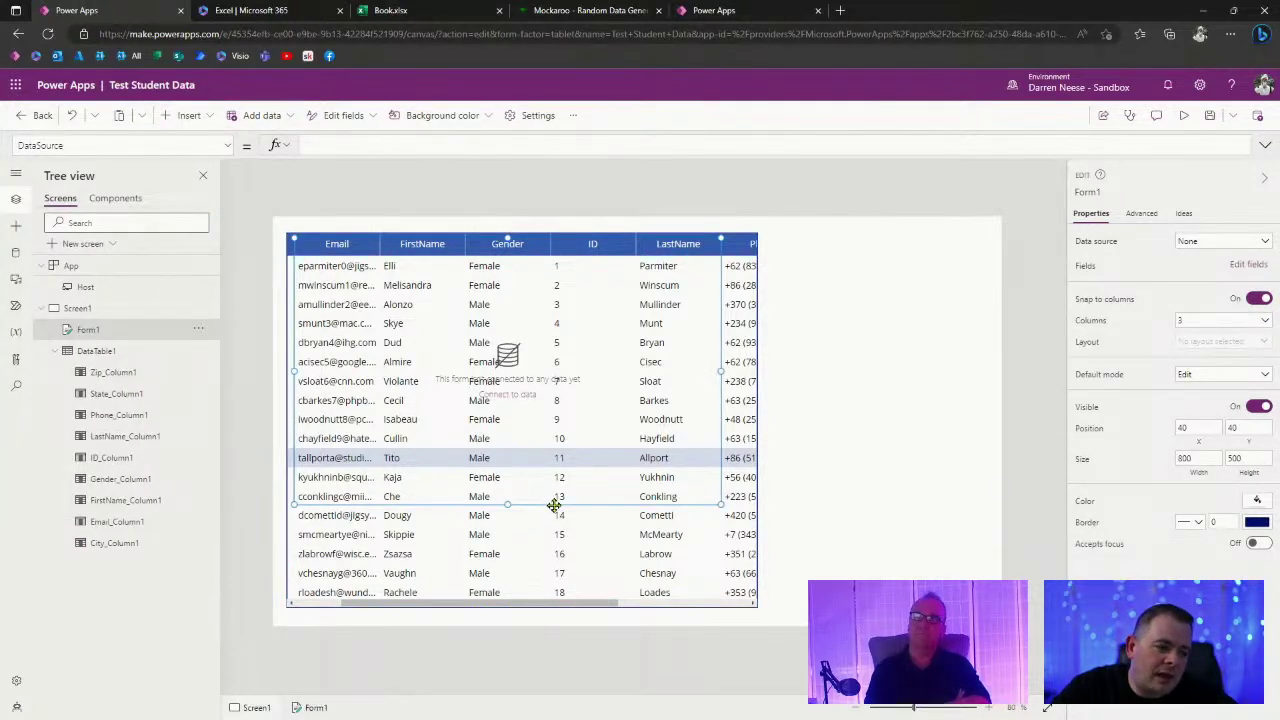
# Place the edit form beside the data table at X 944, Y 31, about 392 by 702, with a border thickness of 2.
pyautogui.moveTo(553, 504); pyautogui.dragTo(820, 503)
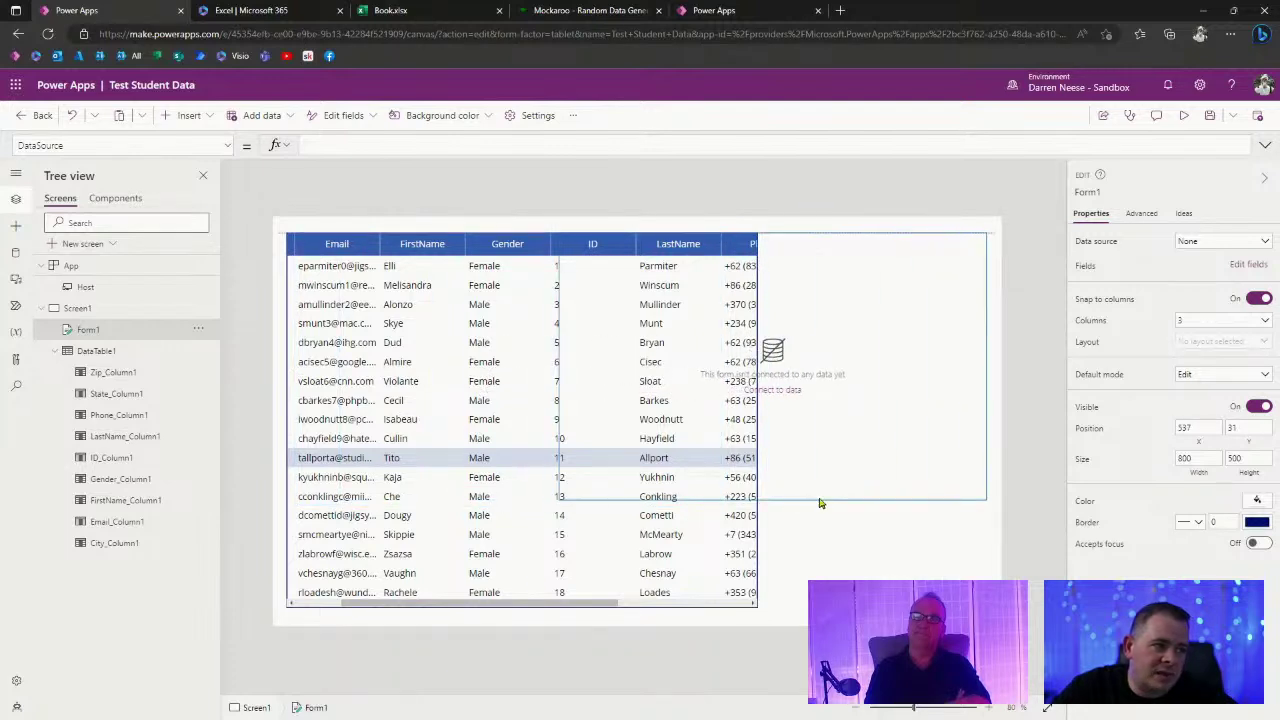
pyautogui.moveTo(557, 499); pyautogui.dragTo(774, 605)
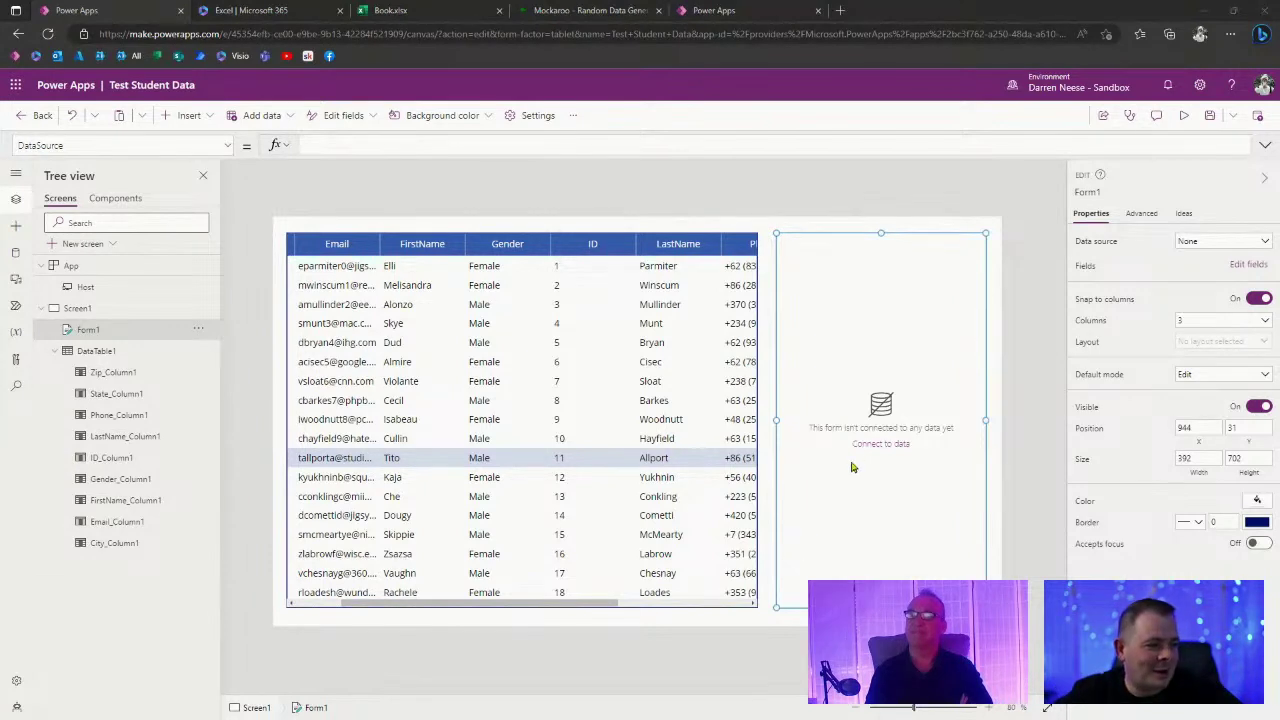
pyautogui.click(213, 116)
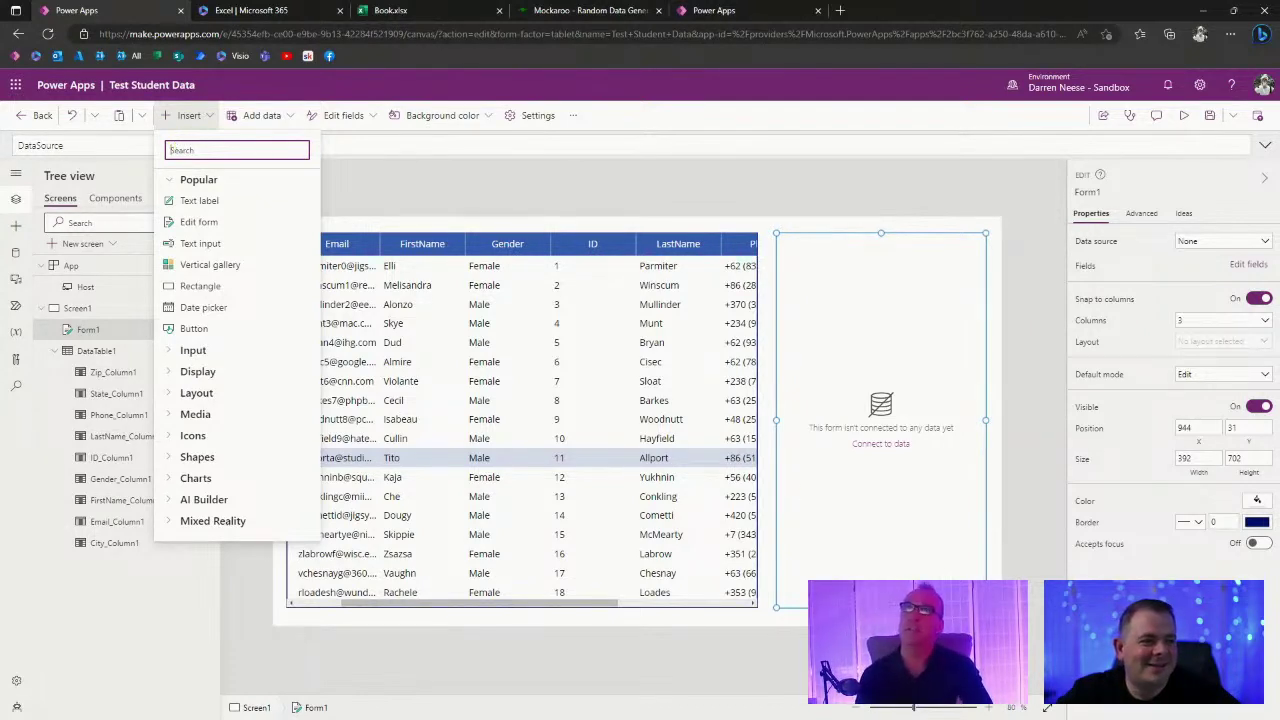
pyautogui.click(1222, 521)
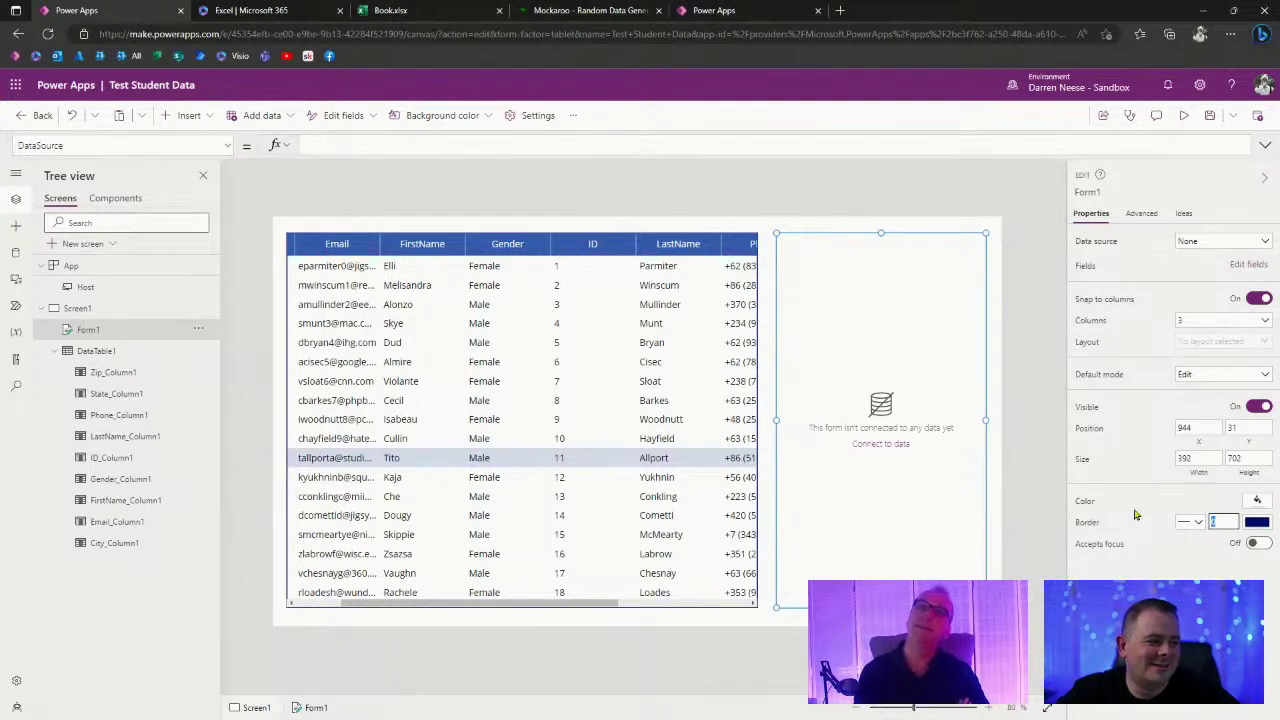
pyautogui.write('2')
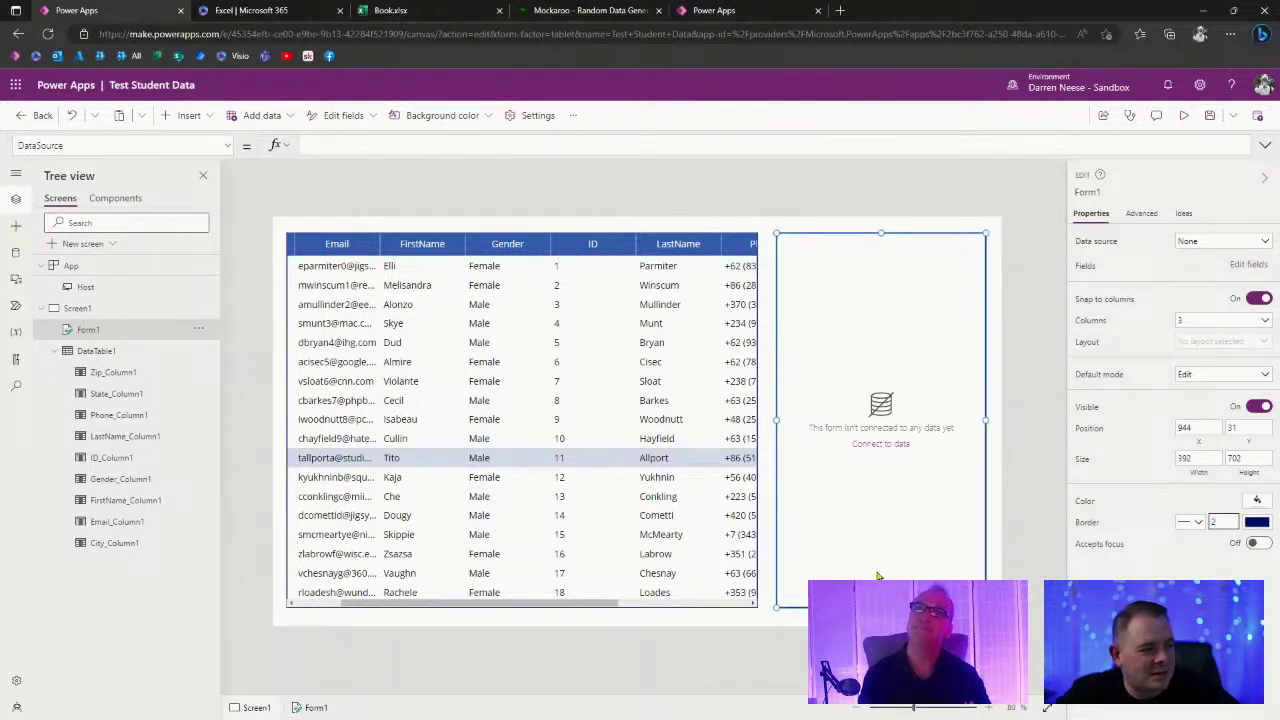
pyautogui.click(1026, 521)
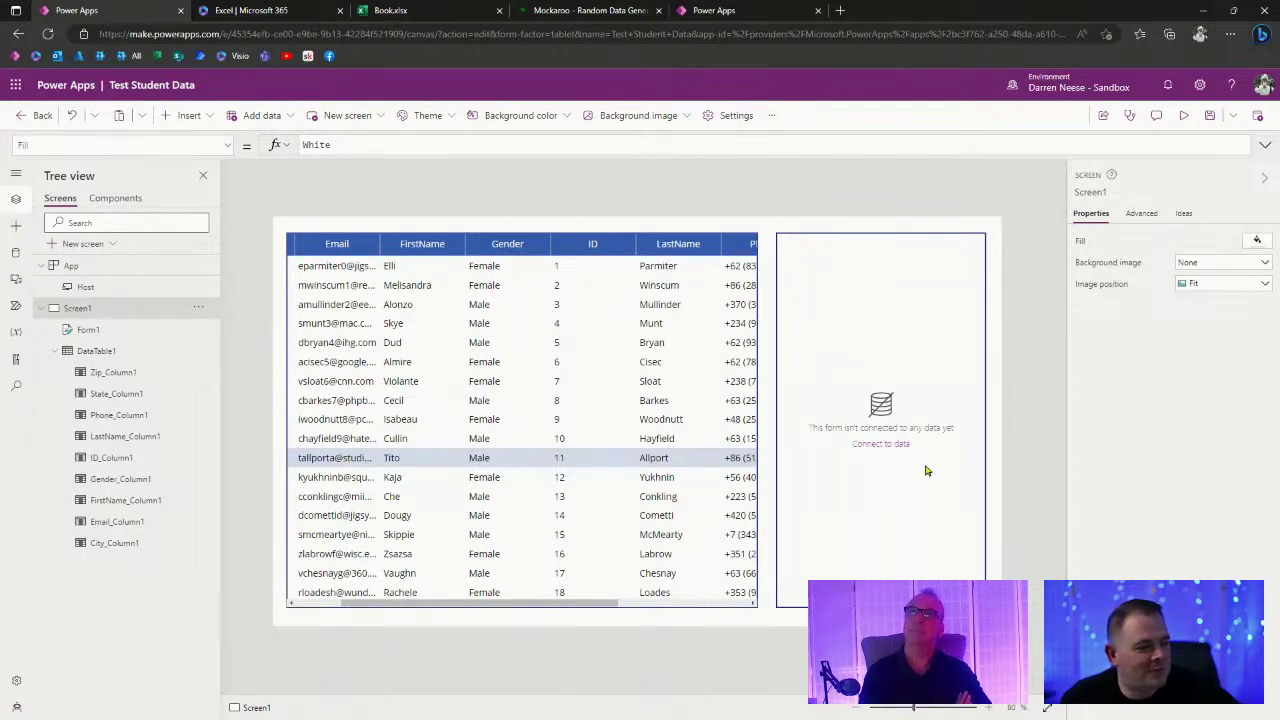
# Connect the edit form to the Students data source.
pyautogui.click(873, 447)
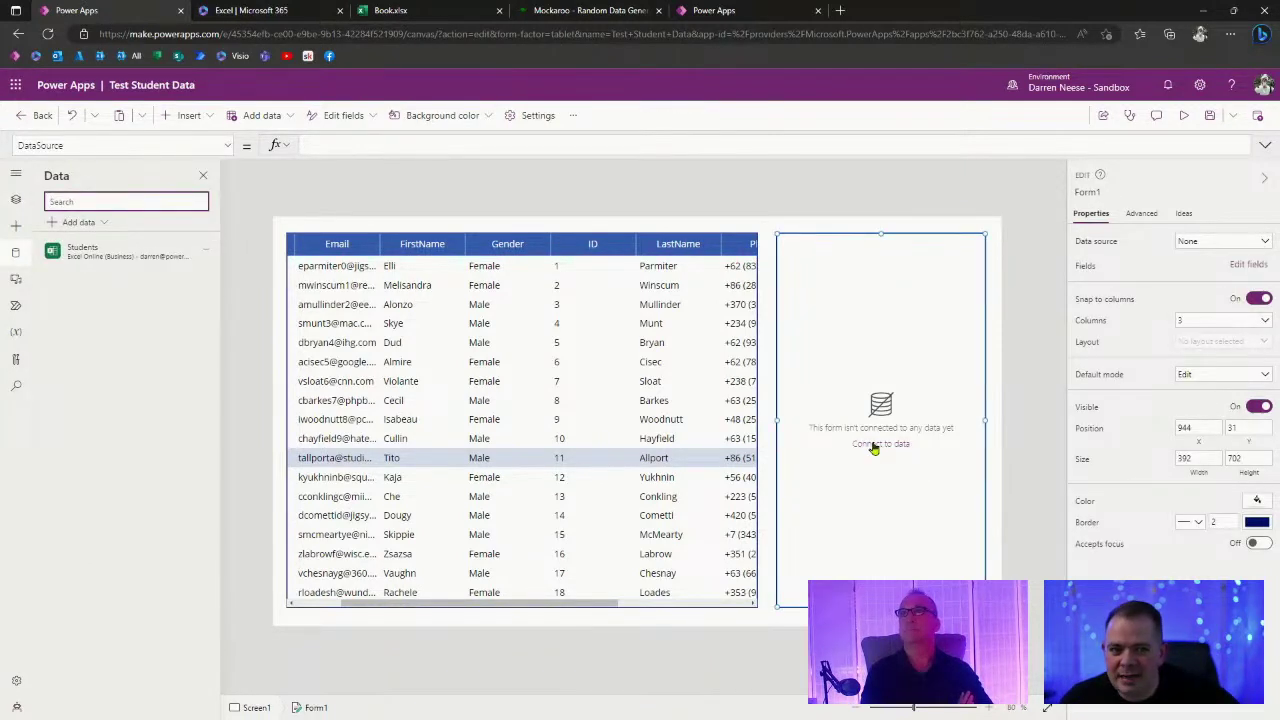
pyautogui.click(229, 146)
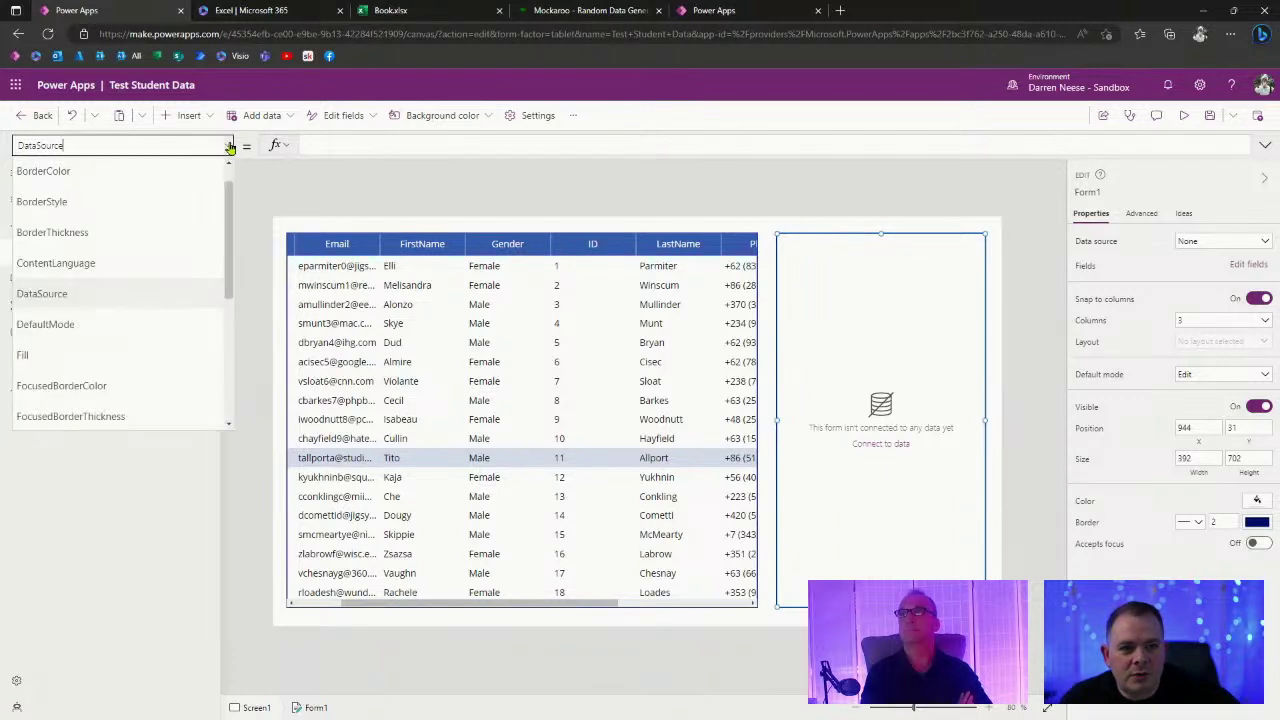
pyautogui.click(229, 146)
pyautogui.click(229, 146)
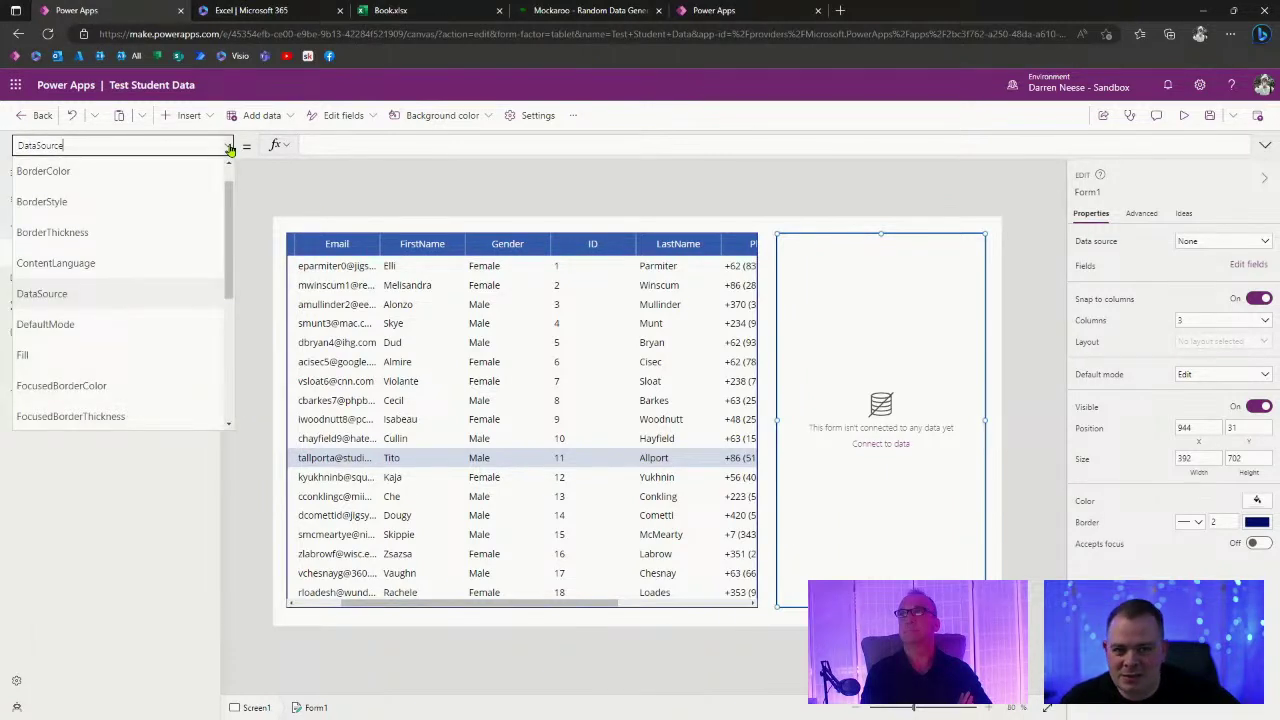
pyautogui.click(229, 146)
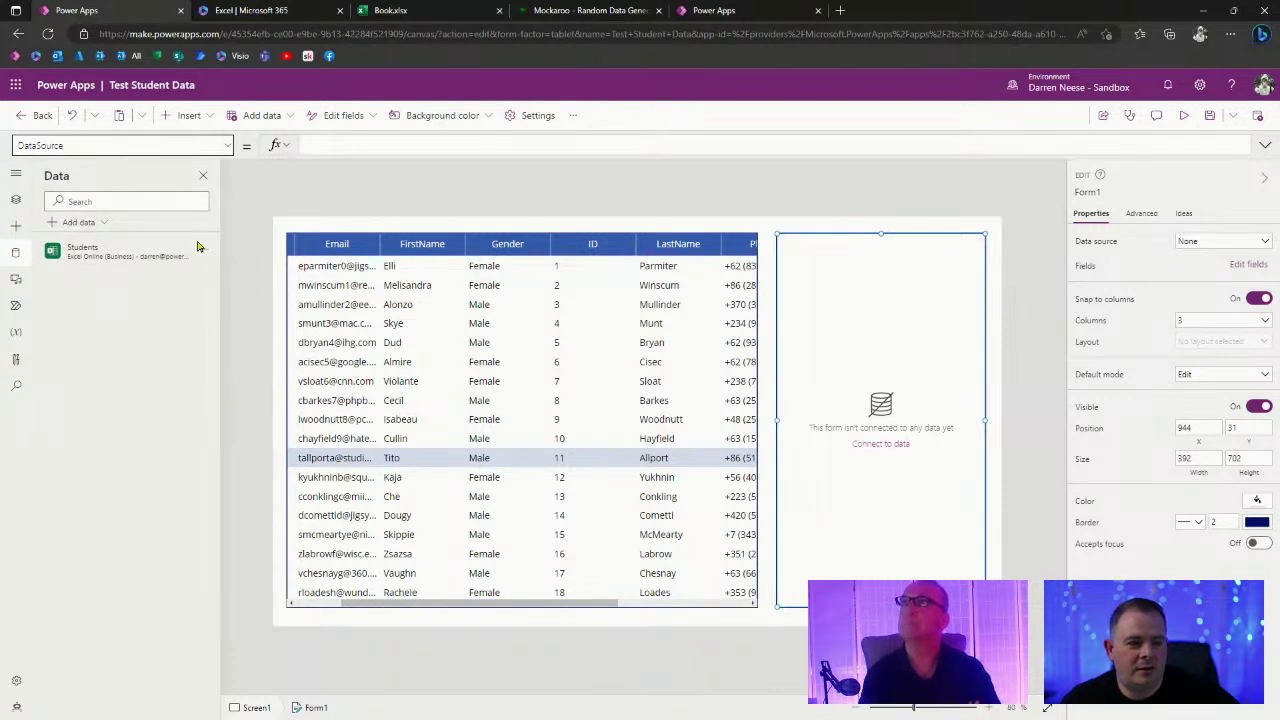
pyautogui.moveTo(53, 256)
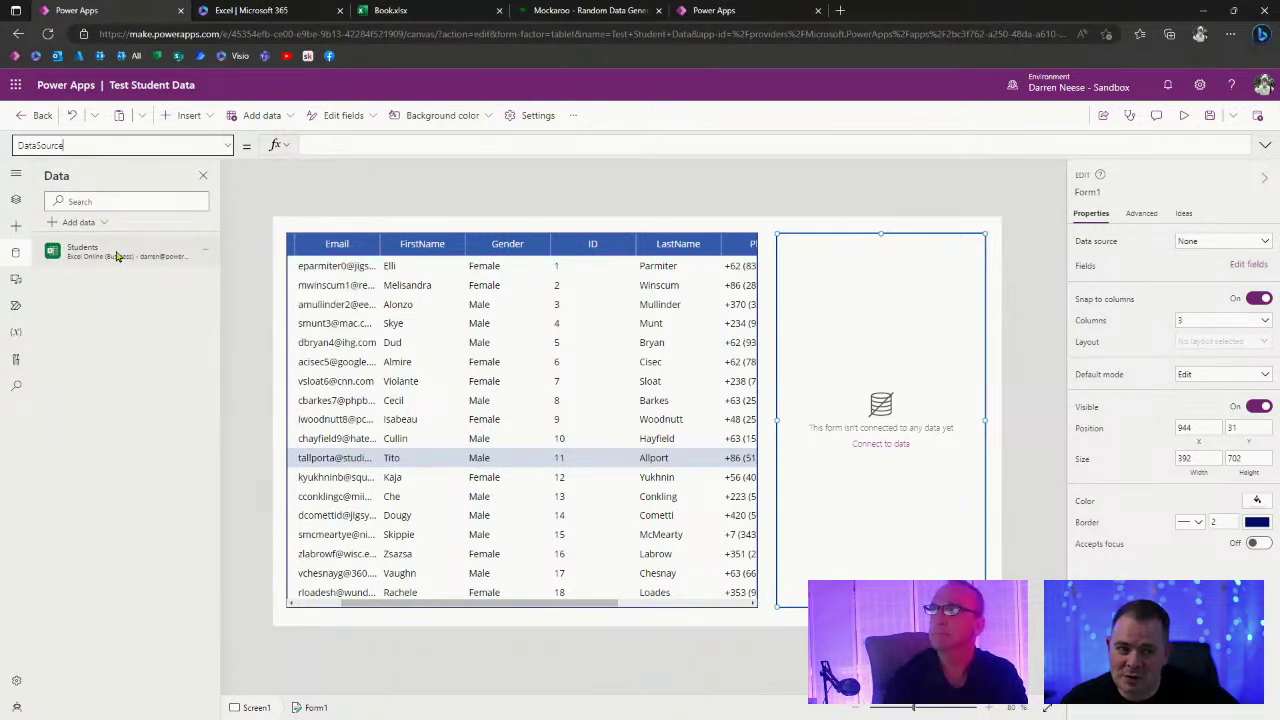
pyautogui.moveTo(101, 255)
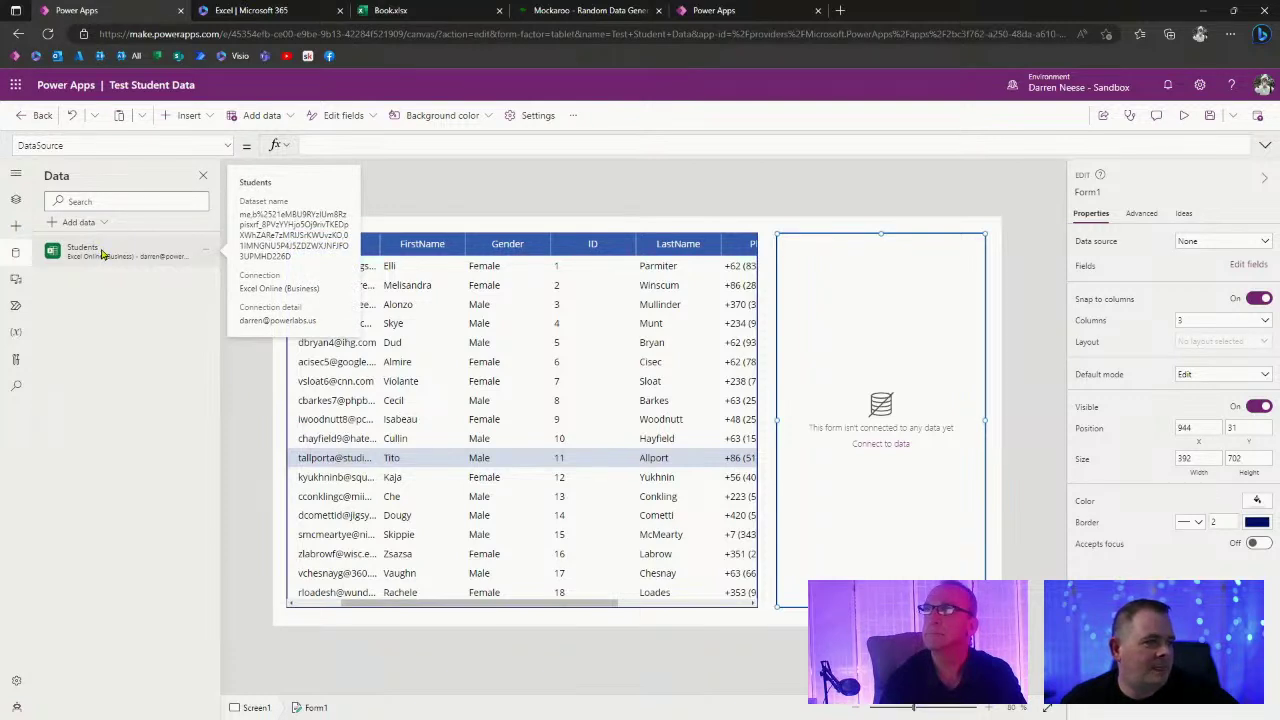
pyautogui.click(358, 141)
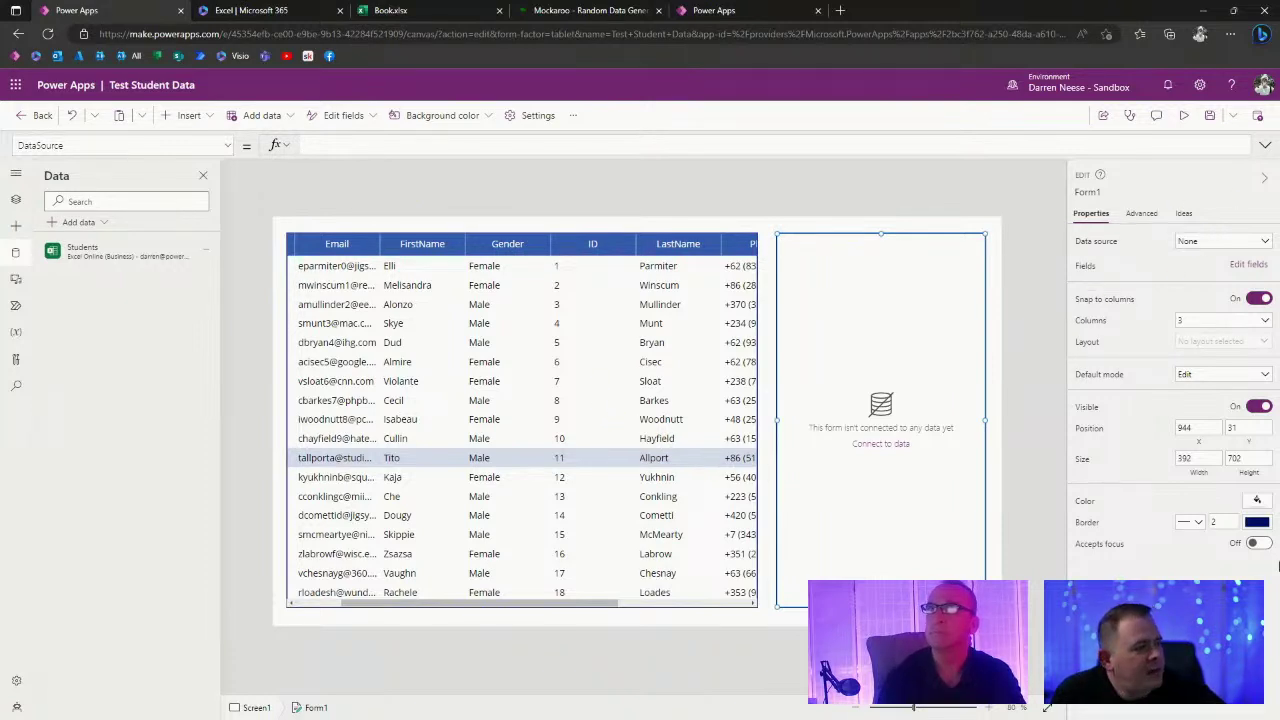
pyautogui.click(1265, 242)
pyautogui.click(1220, 344)
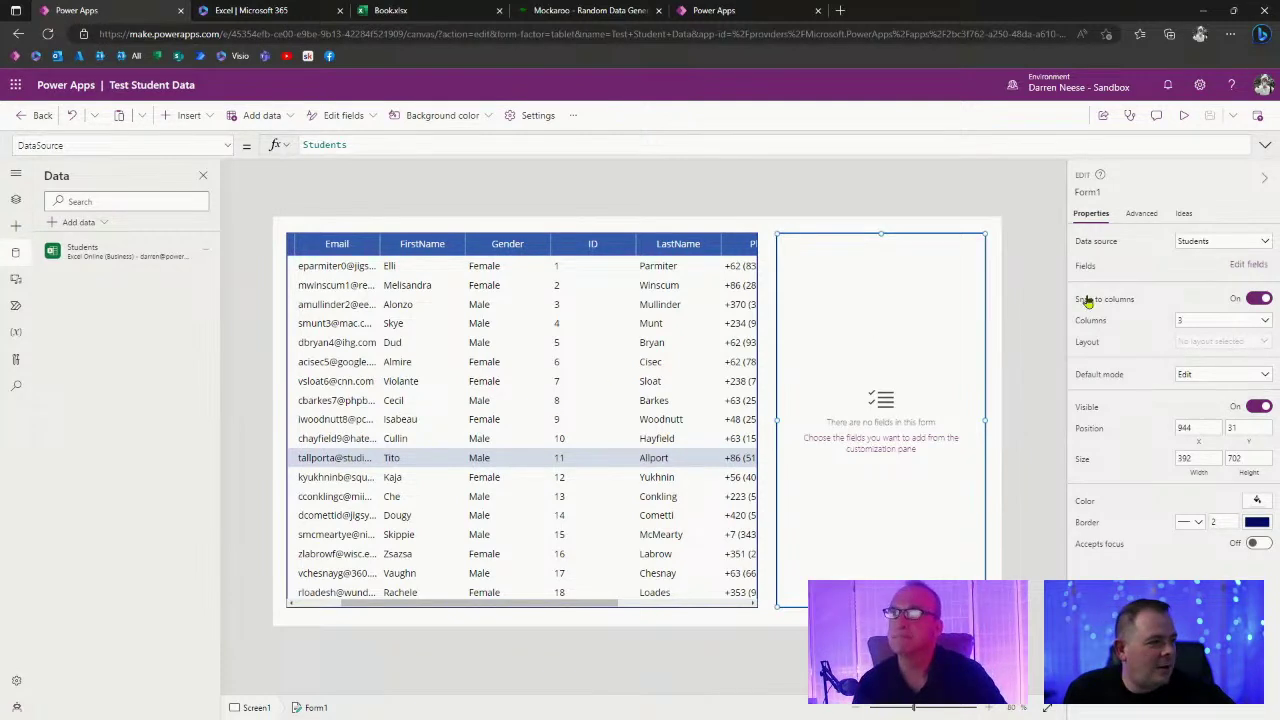
# Add the City, Email, FirstName, Gender, LastName, Phone, State, Zip and ID fields to the edit form.
pyautogui.click(1243, 266)
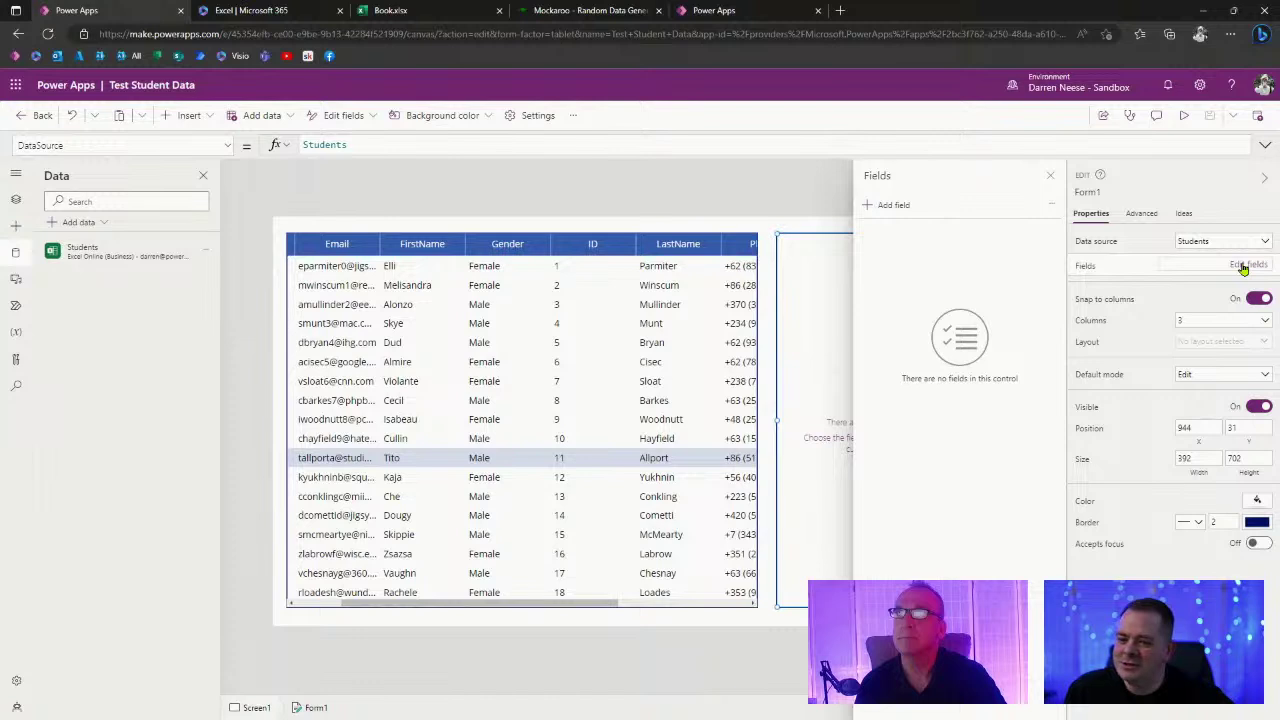
pyautogui.click(895, 205)
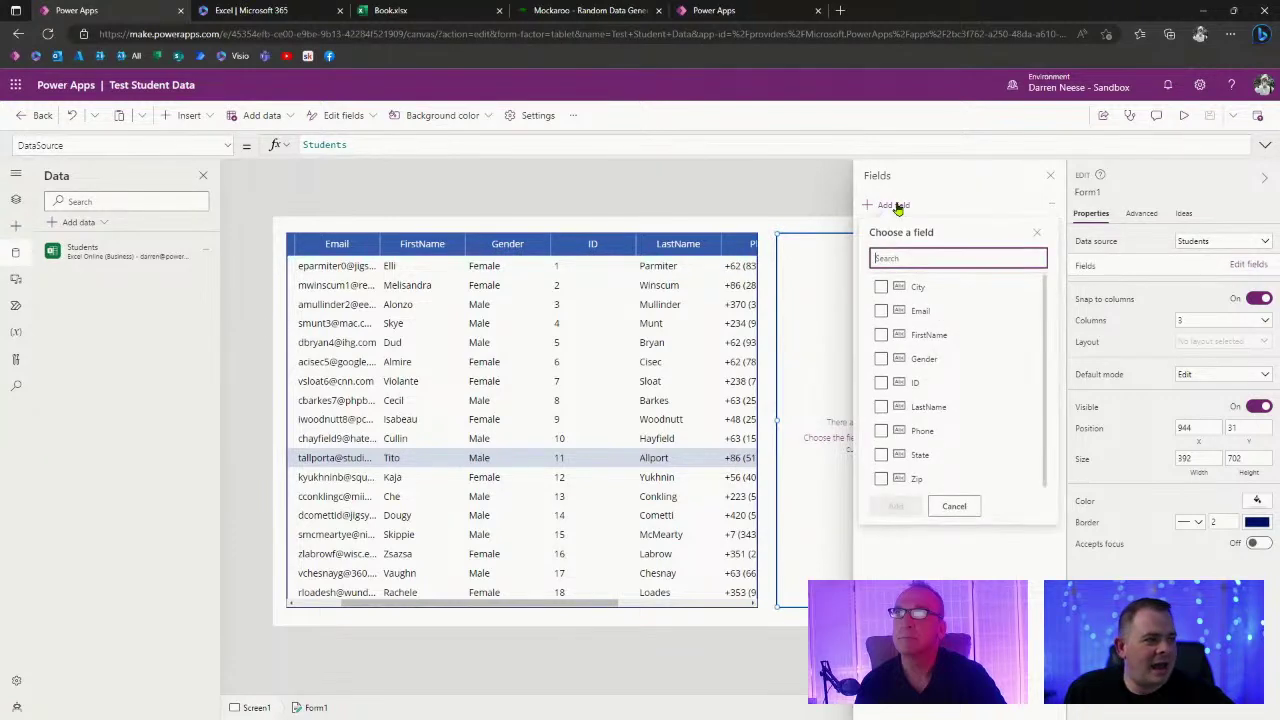
pyautogui.click(880, 287)
pyautogui.click(880, 311)
pyautogui.click(880, 335)
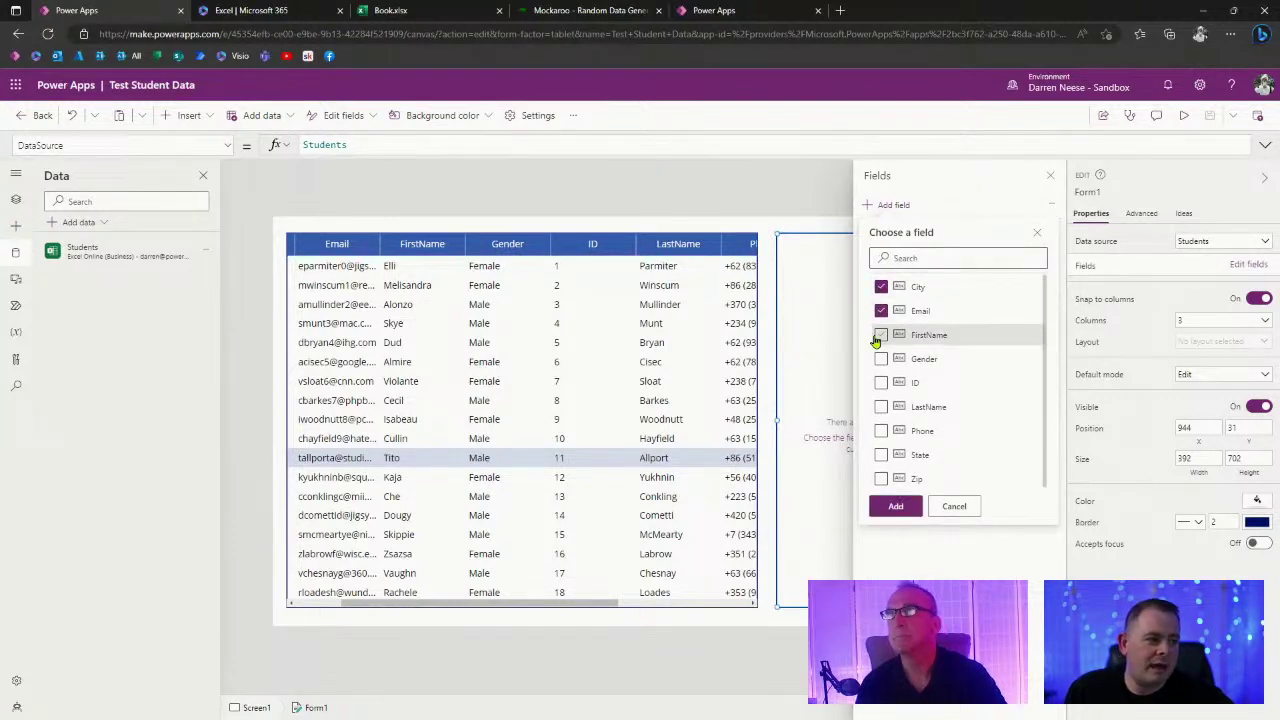
pyautogui.click(880, 360)
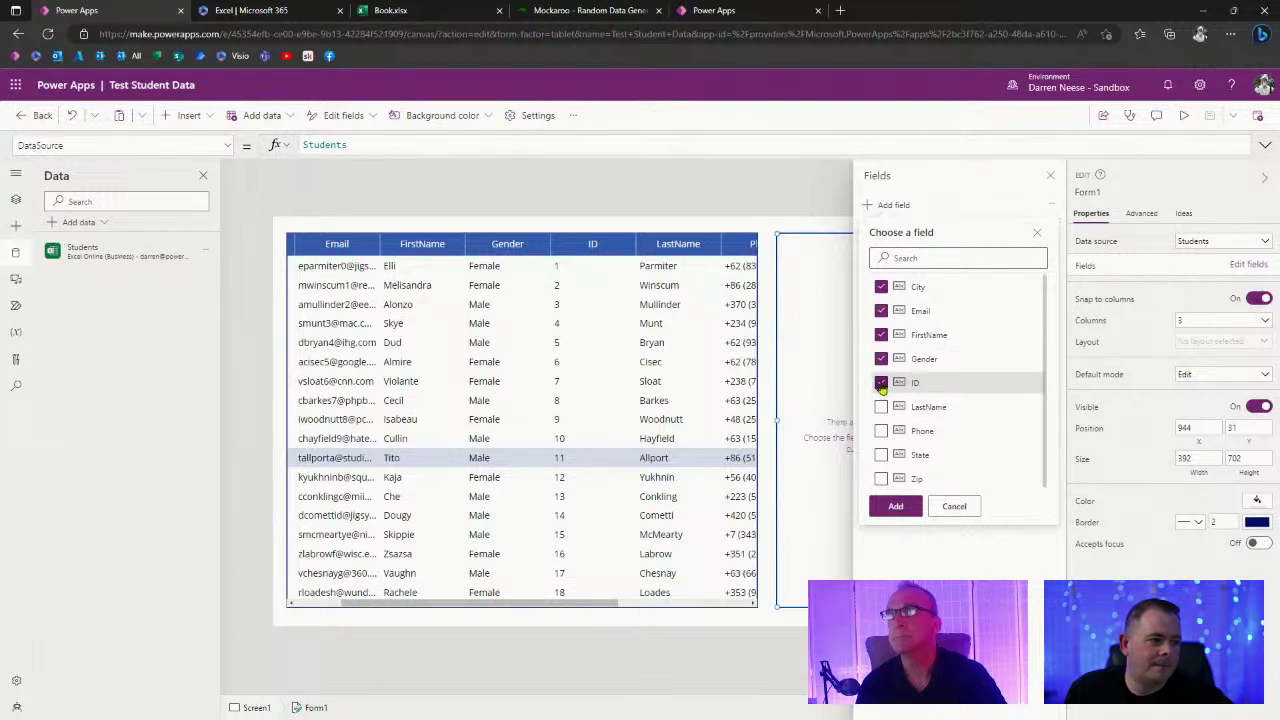
pyautogui.click(880, 407)
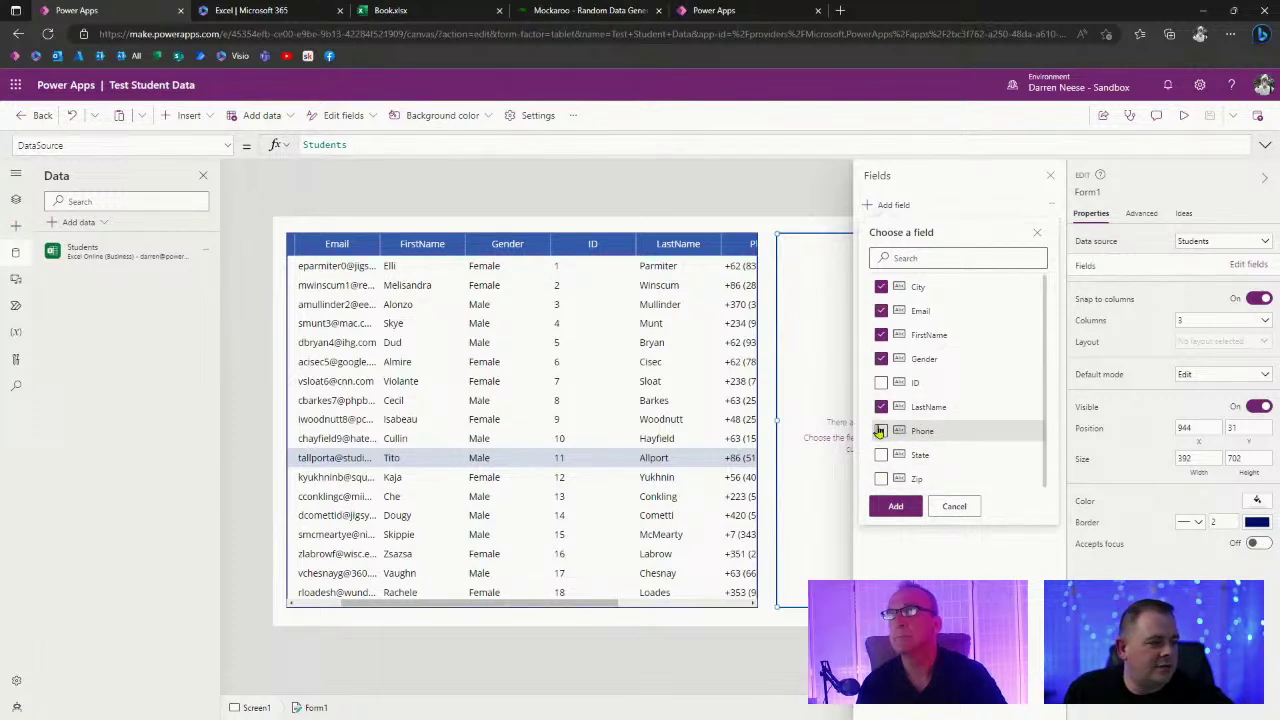
pyautogui.click(880, 431)
pyautogui.click(880, 455)
pyautogui.click(897, 480)
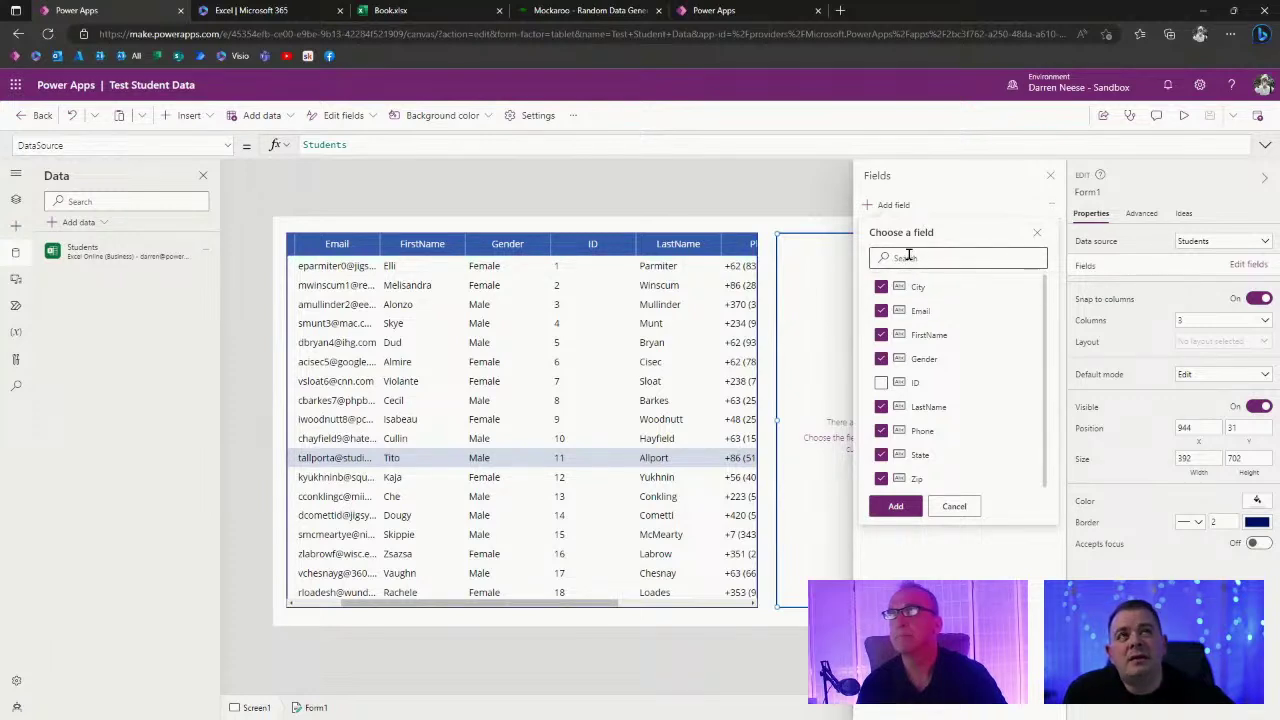
pyautogui.click(904, 388)
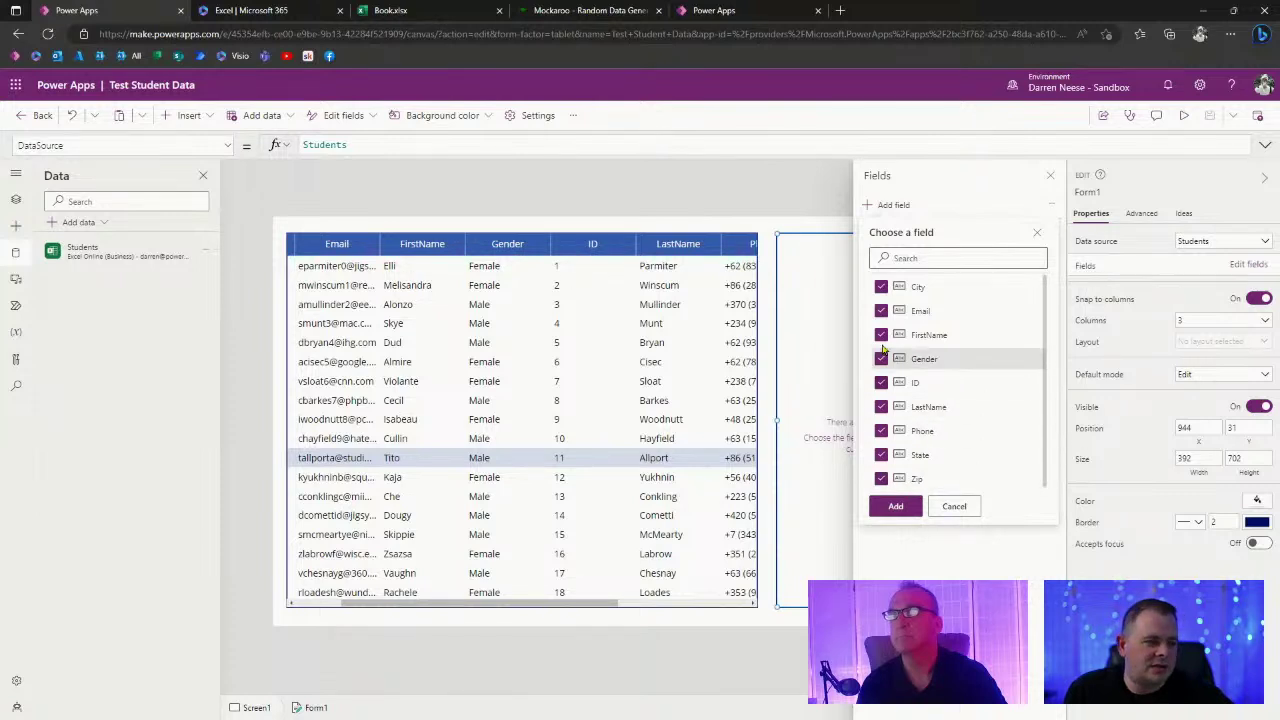
pyautogui.click(895, 507)
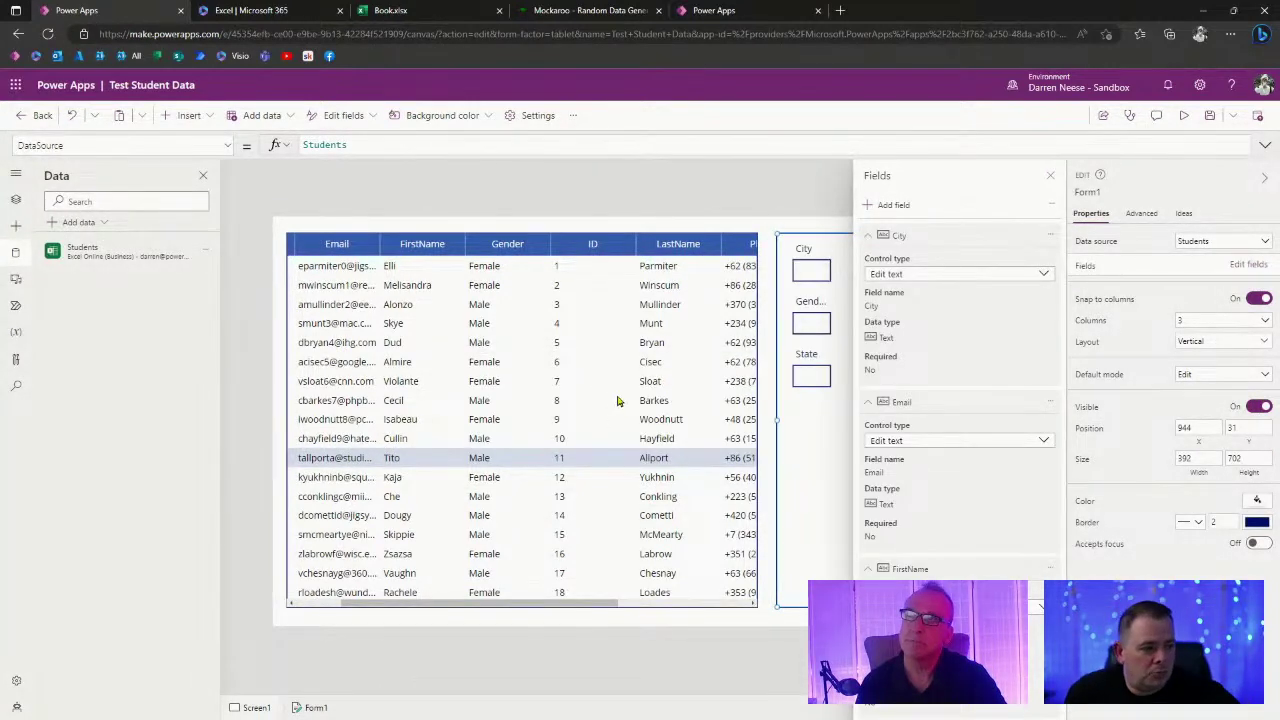
pyautogui.click(1050, 175)
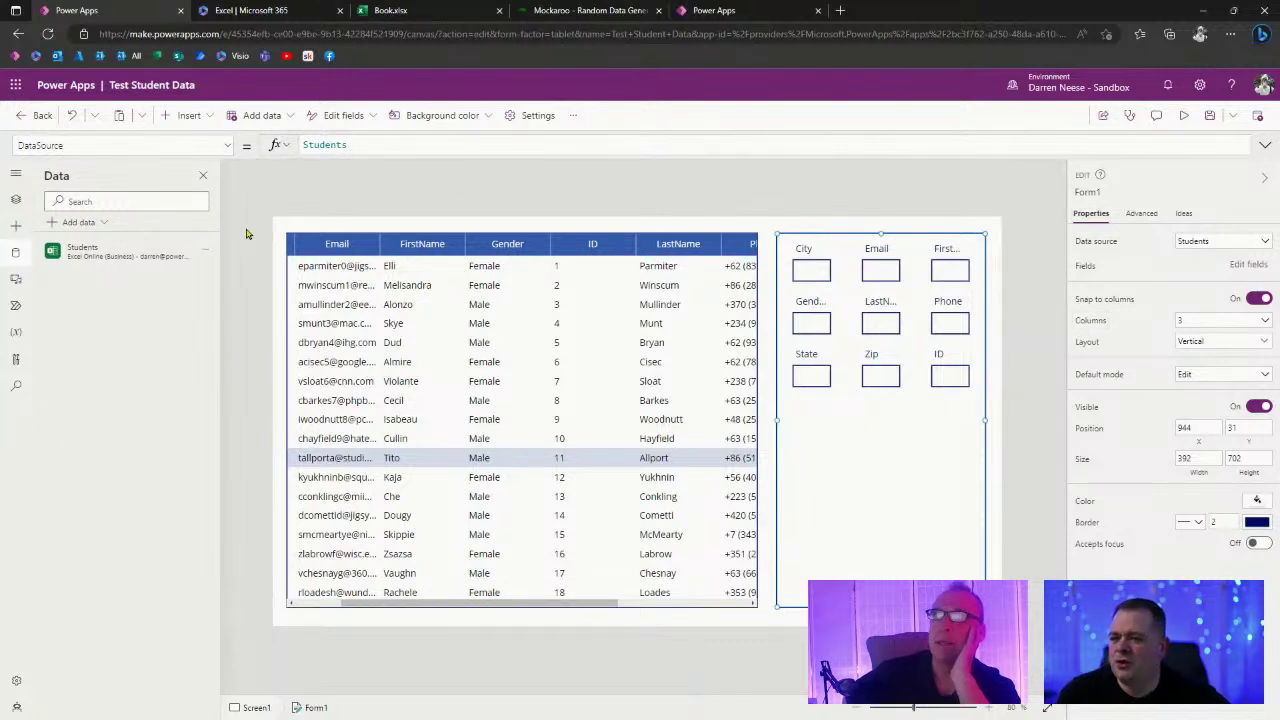
# Set the edit form to 1 column and reduce its height to about 612, leaving space beneath it.
pyautogui.click(228, 146)
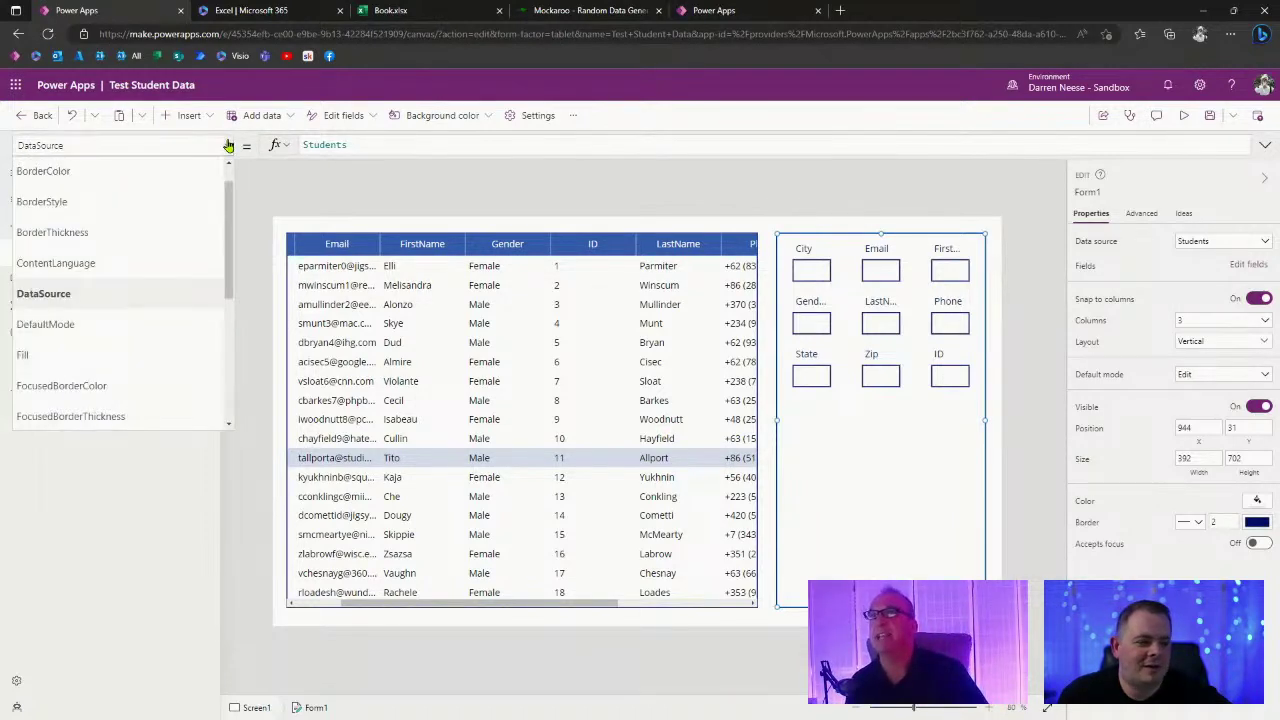
pyautogui.click(228, 146)
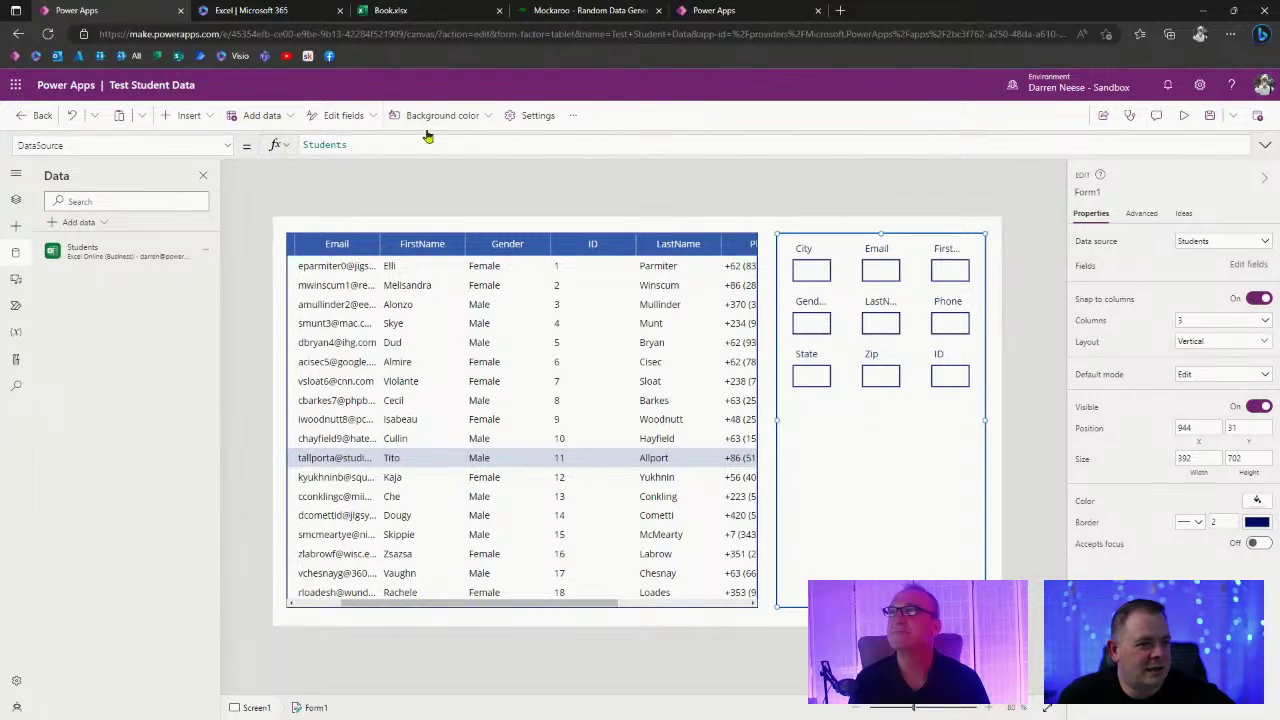
pyautogui.click(1232, 322)
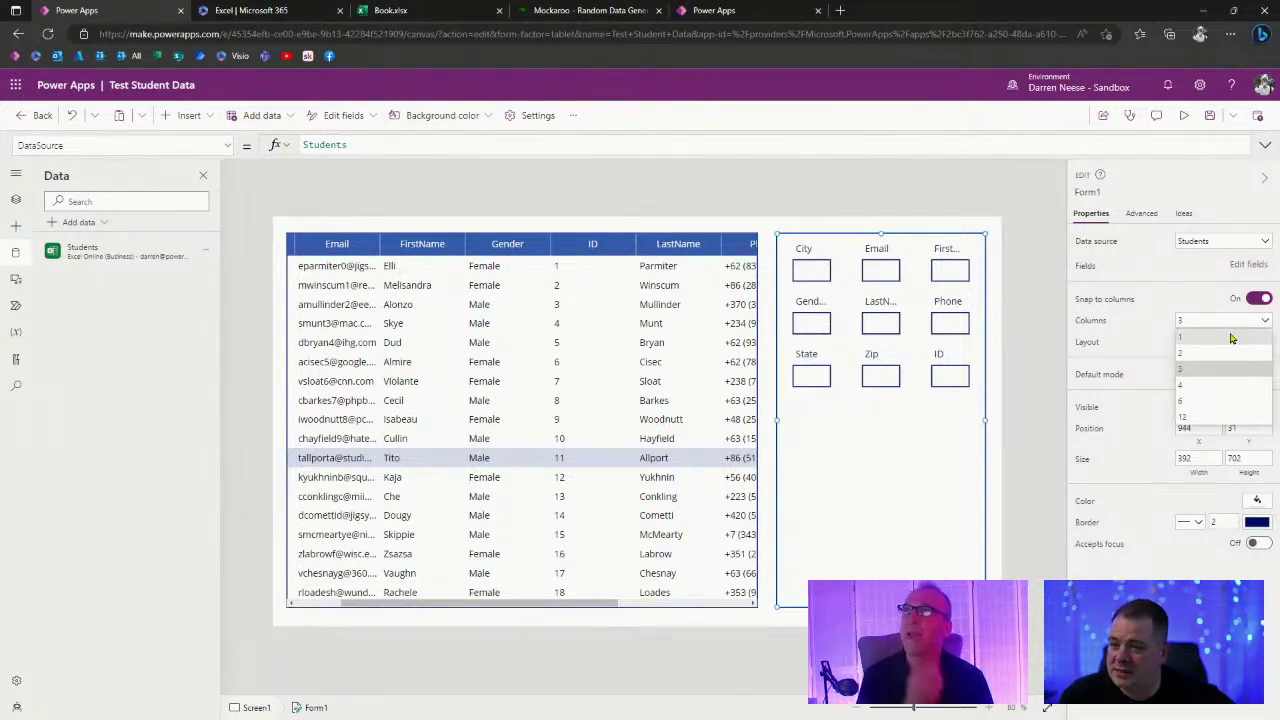
pyautogui.click(1230, 337)
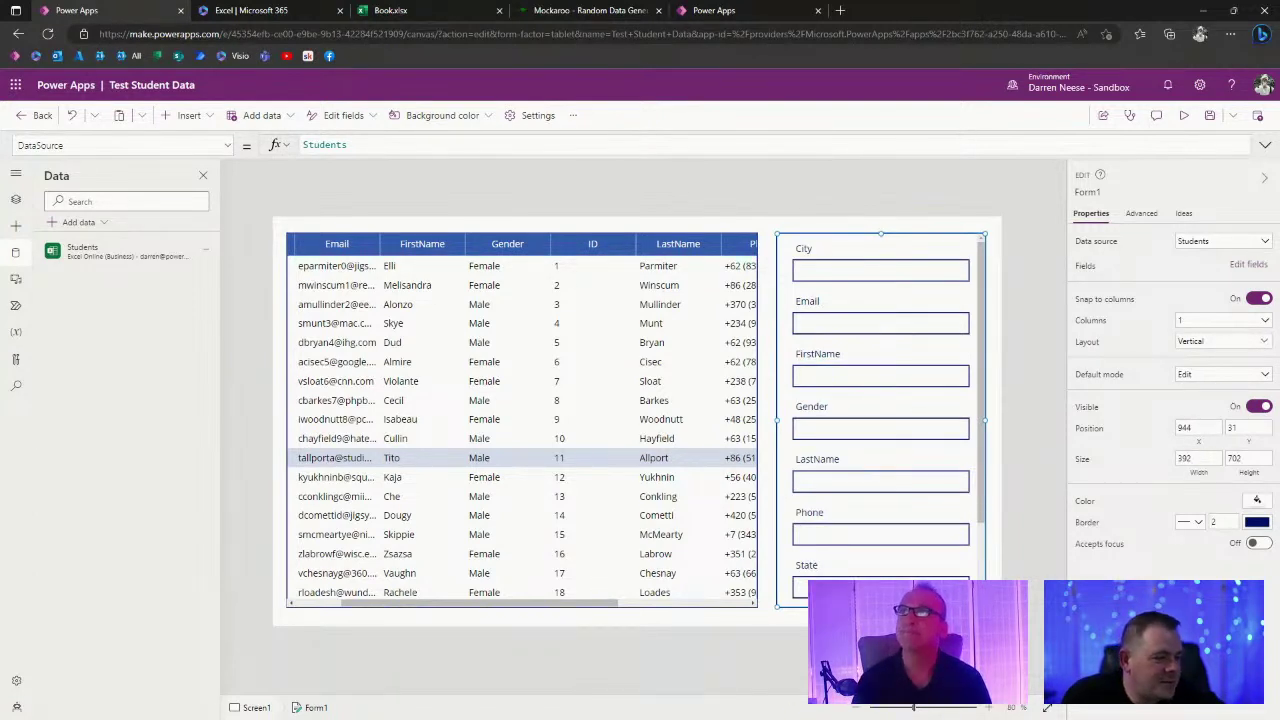
pyautogui.moveTo(880, 606); pyautogui.dragTo(880, 558)
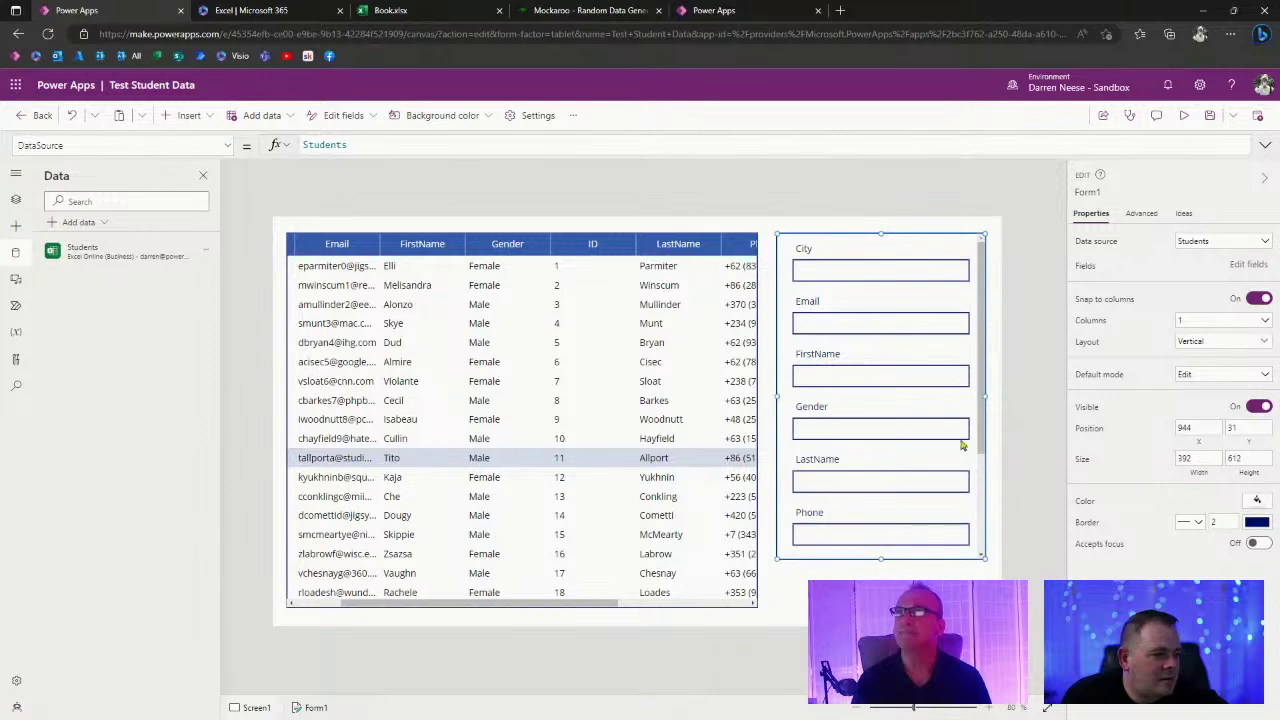
# Preview the app and test whether selecting the row with ID 4 fills the edit form.
pyautogui.click(1041, 290)
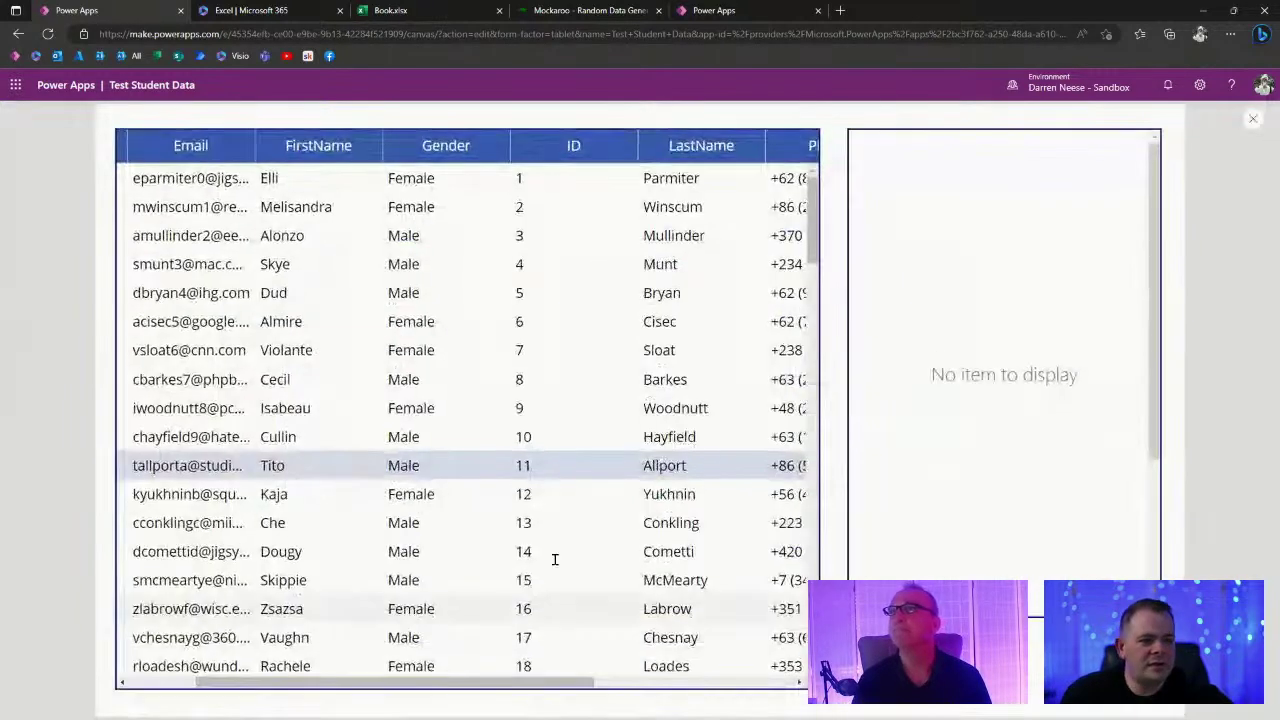
pyautogui.click(1183, 115)
pyautogui.click(379, 266)
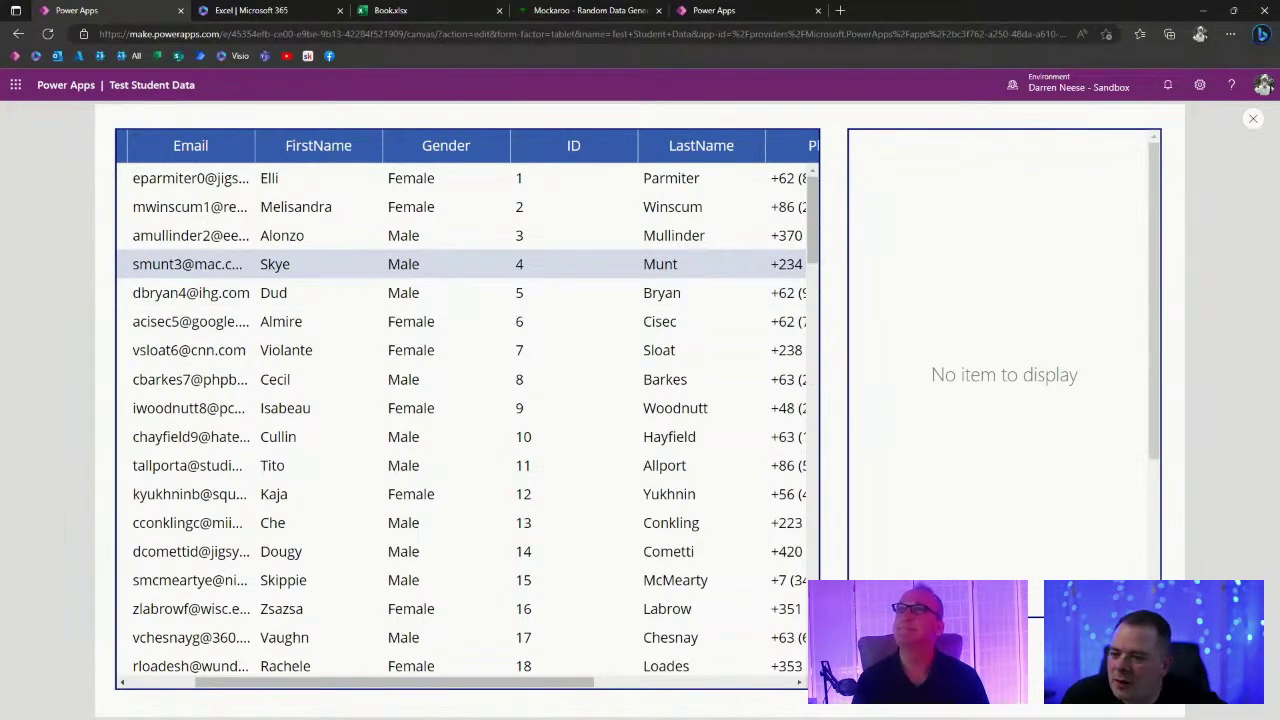
pyautogui.click(1251, 119)
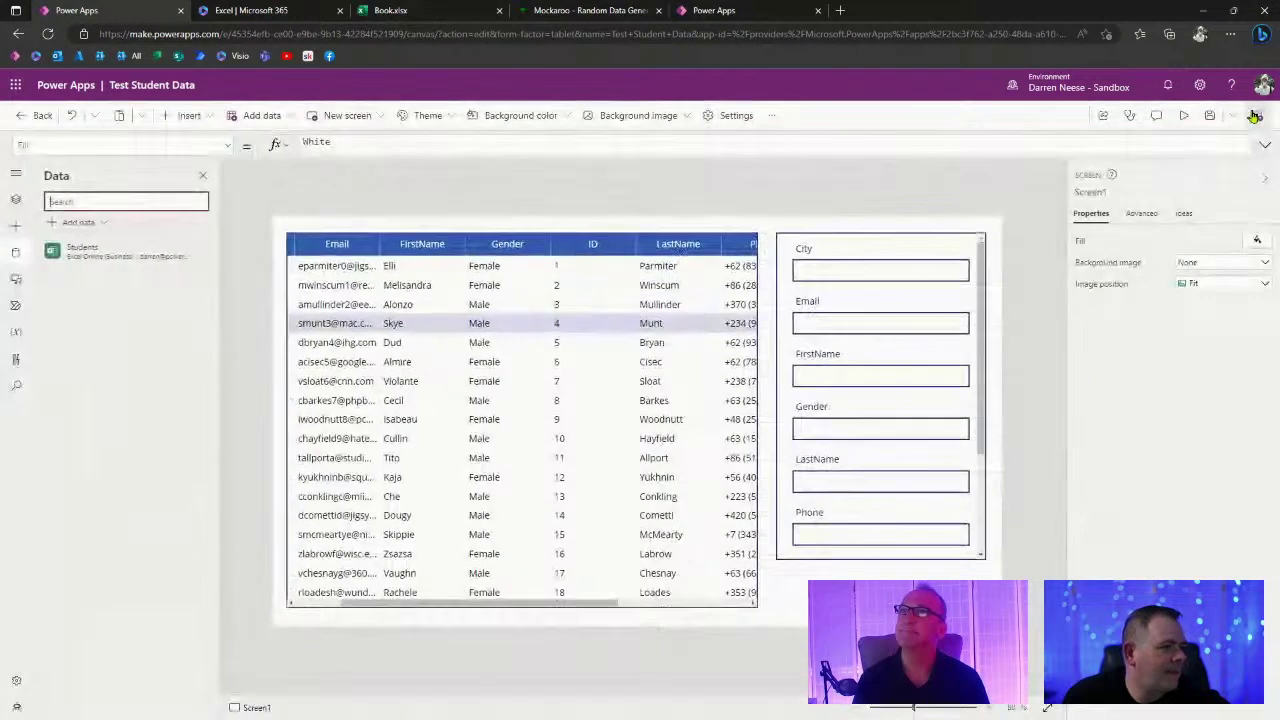
# Check the default mode options available for the edit form.
pyautogui.click(980, 318)
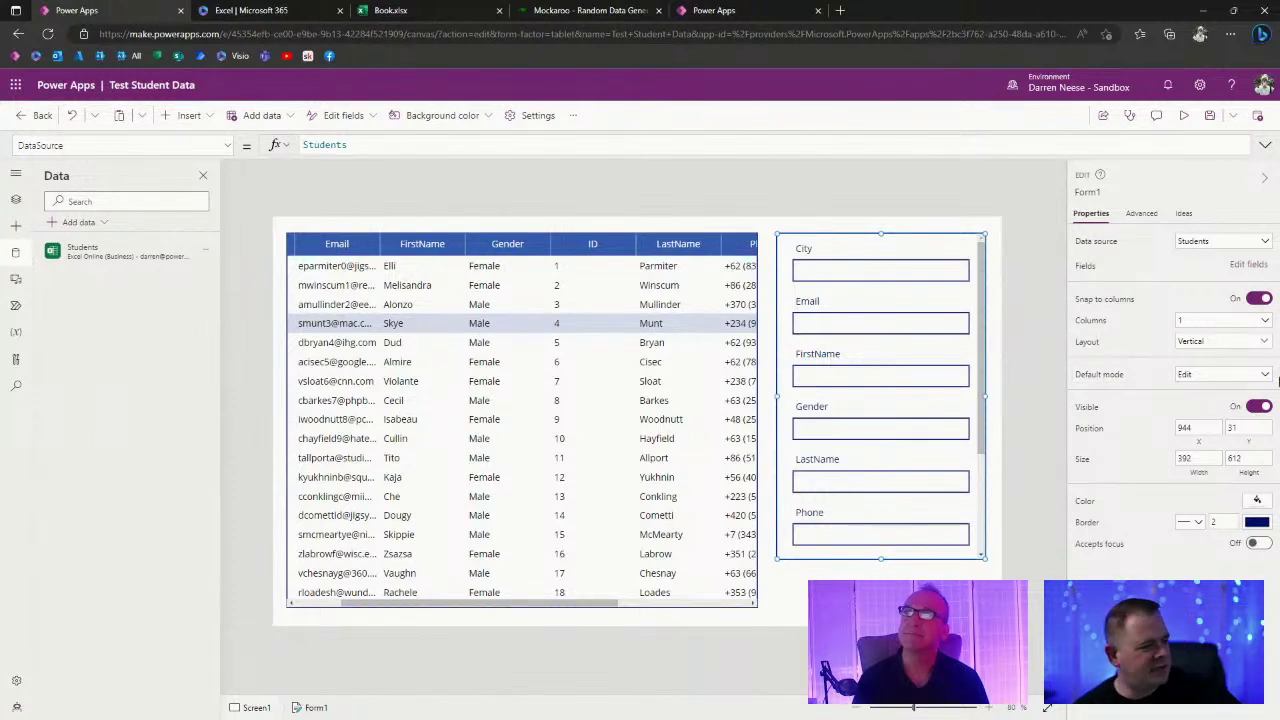
pyautogui.click(1264, 376)
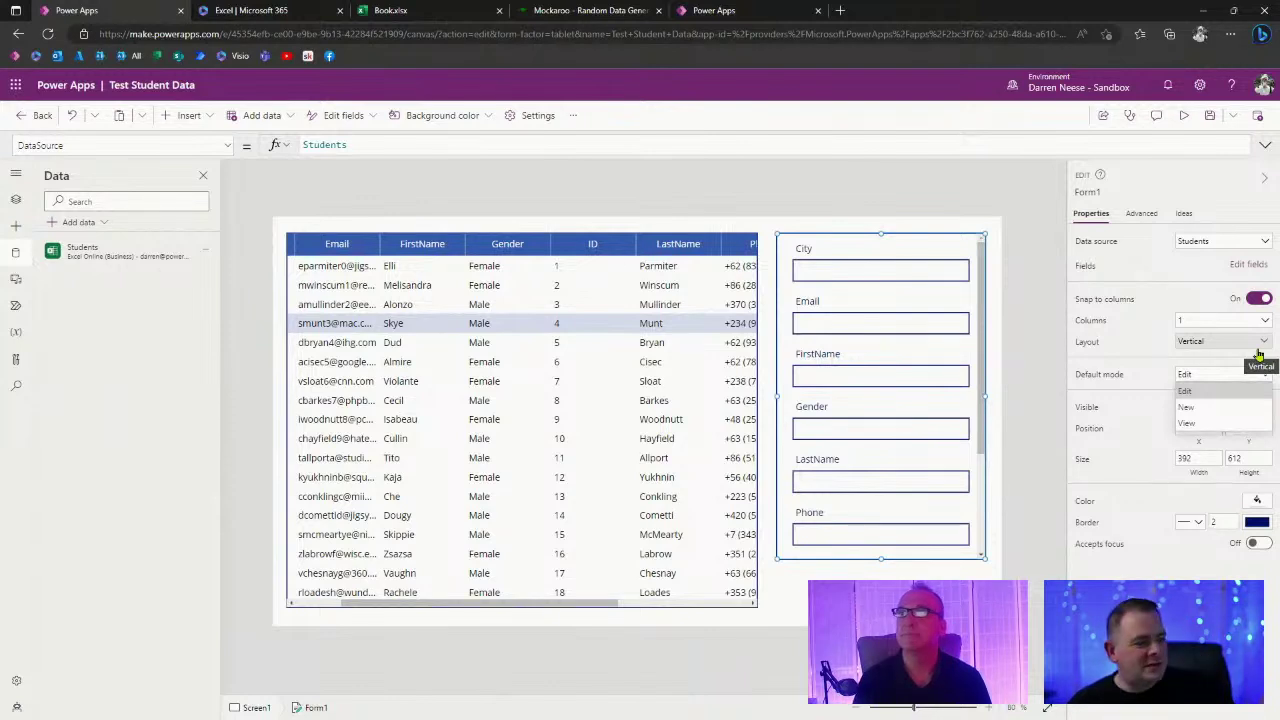
pyautogui.click(1094, 364)
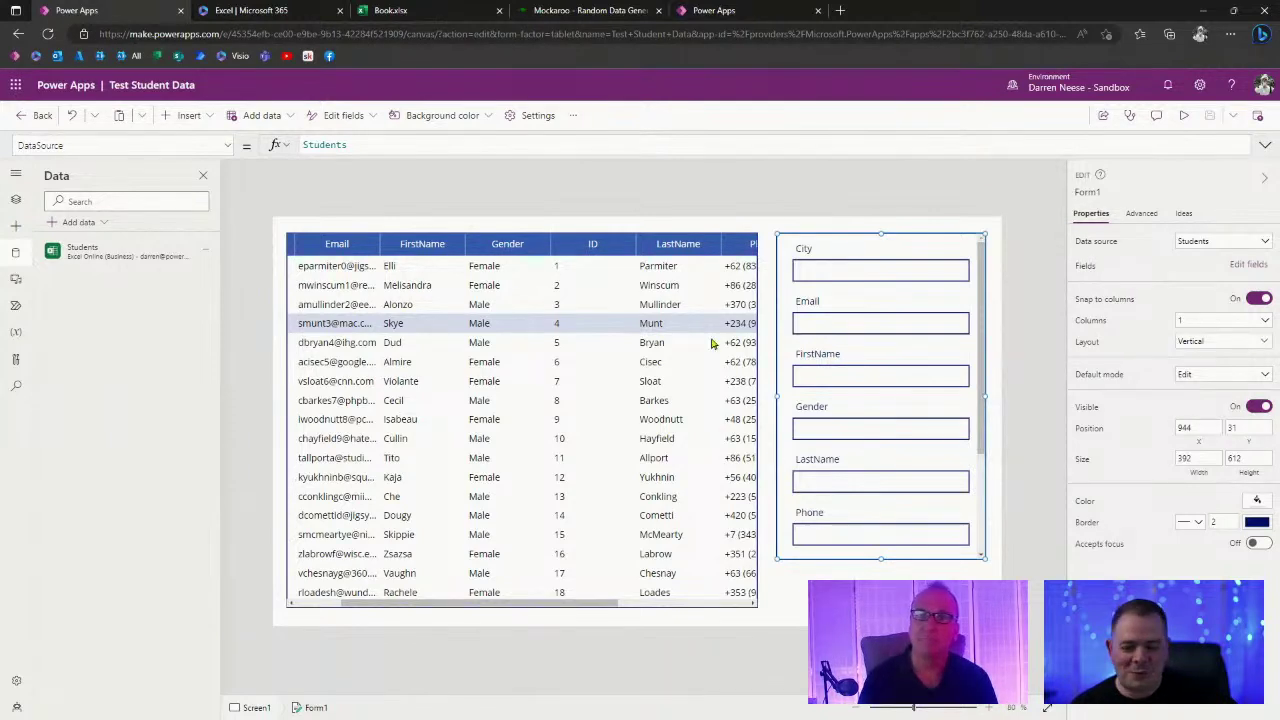
# Set the edit form's Item property to DataTable1.Selected.
pyautogui.click(1142, 214)
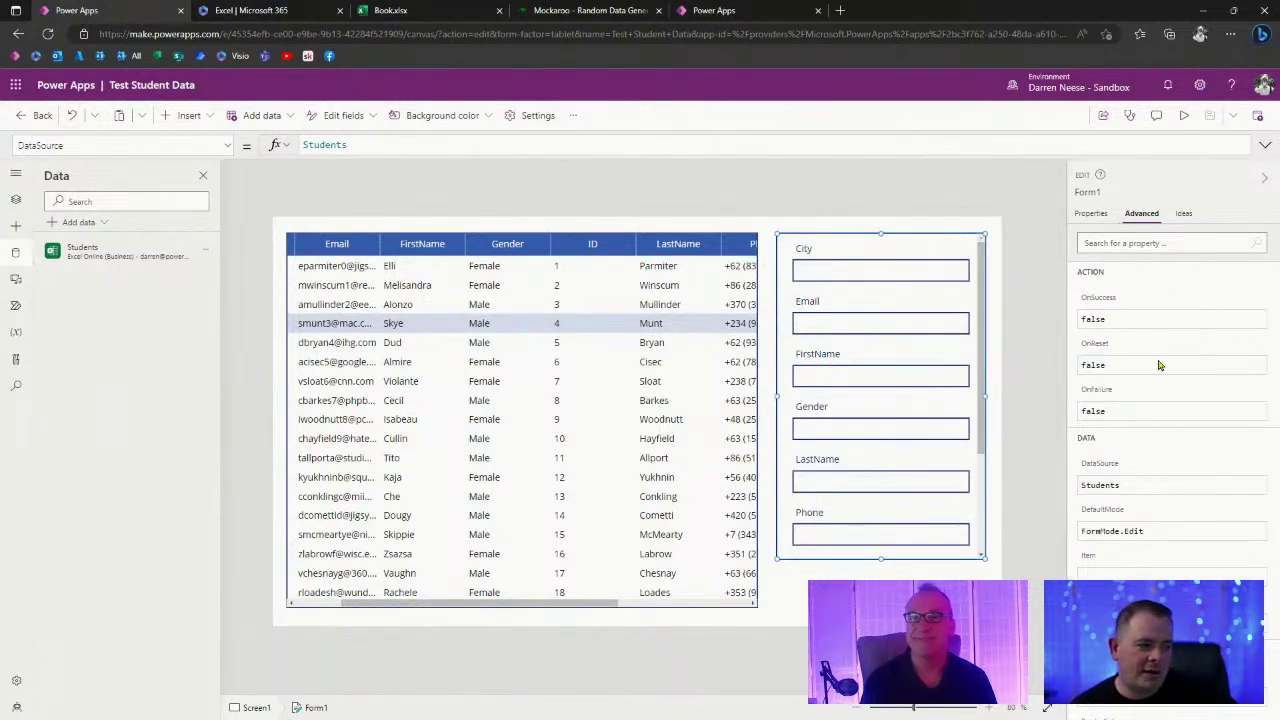
pyautogui.click(1089, 557)
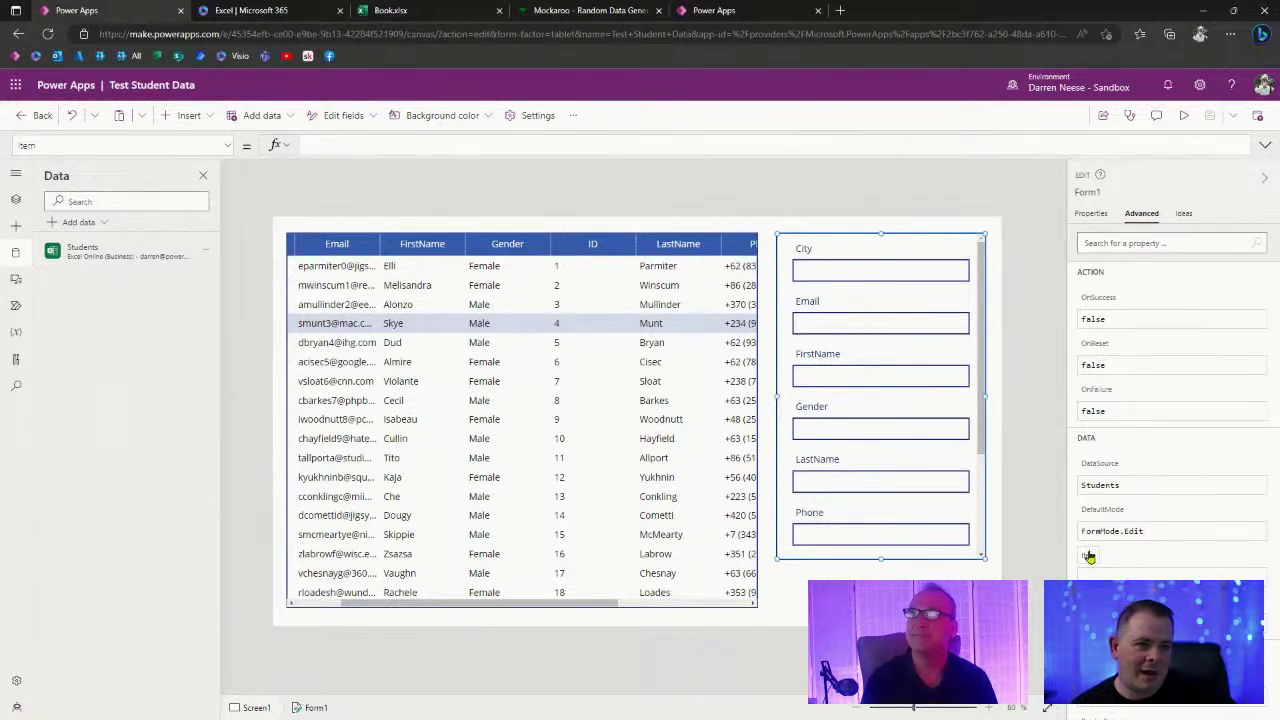
pyautogui.click(231, 145)
pyautogui.click(231, 145)
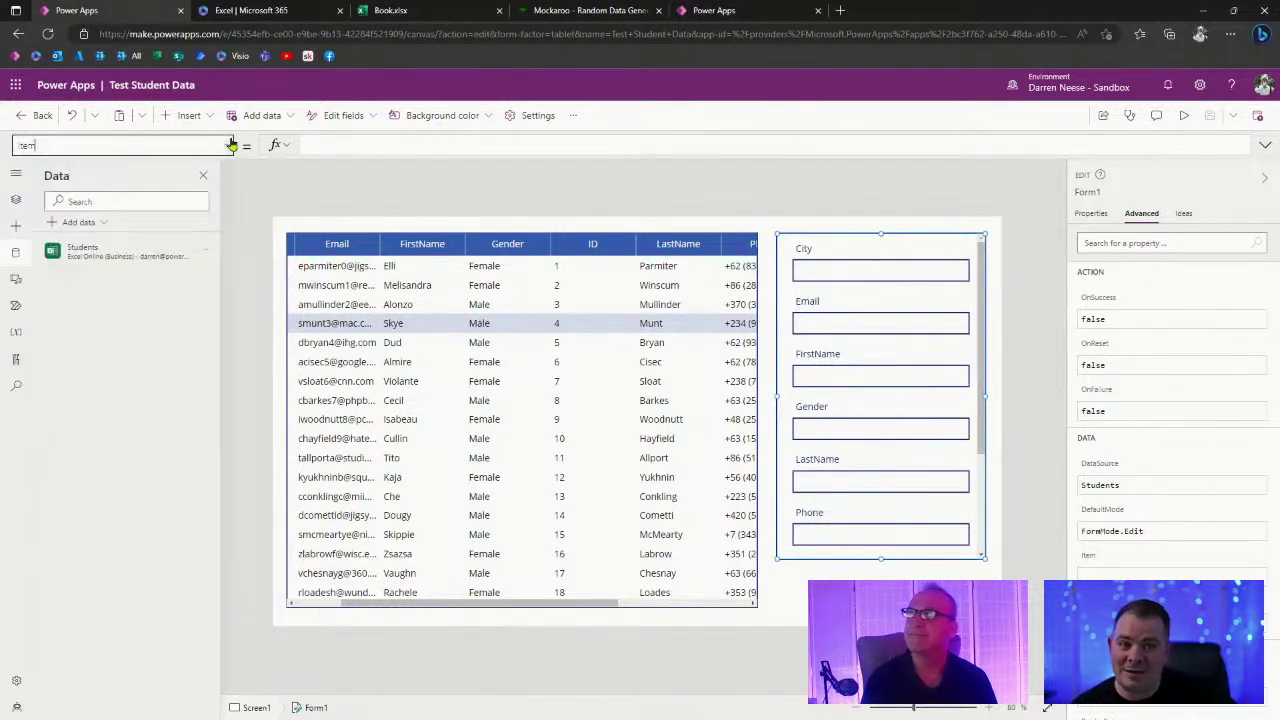
pyautogui.click(382, 145)
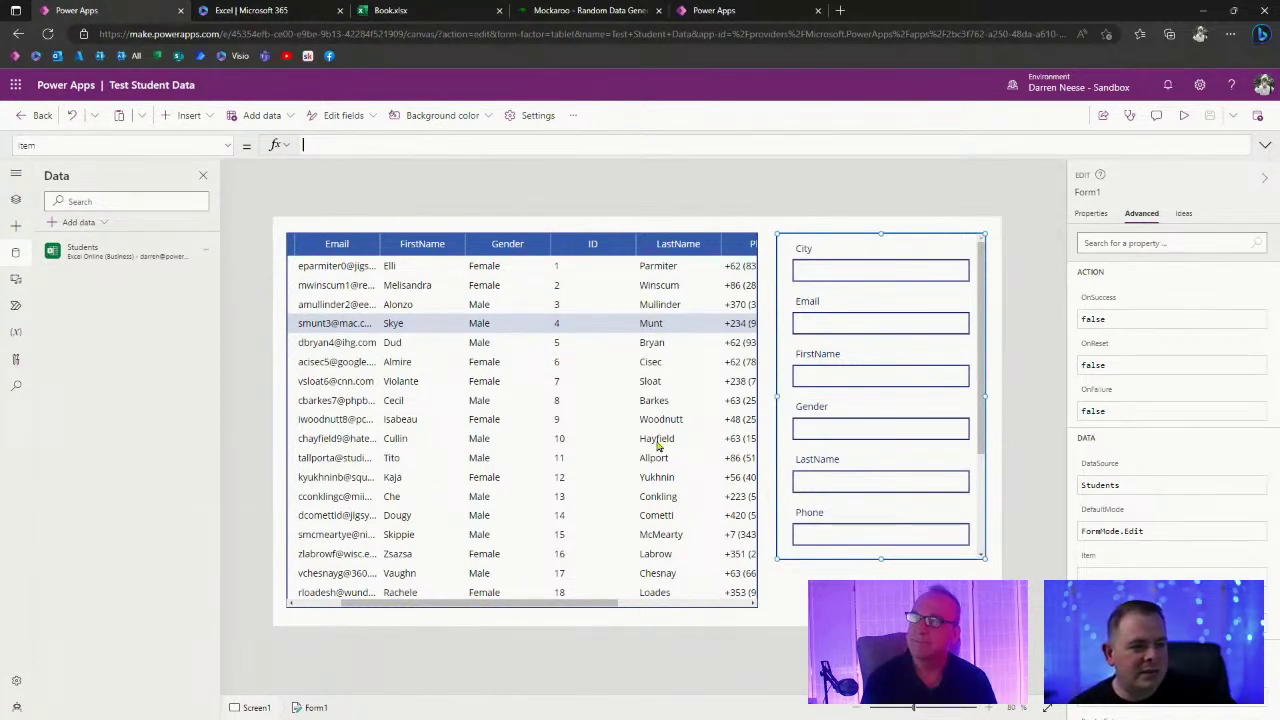
pyautogui.click(17, 203)
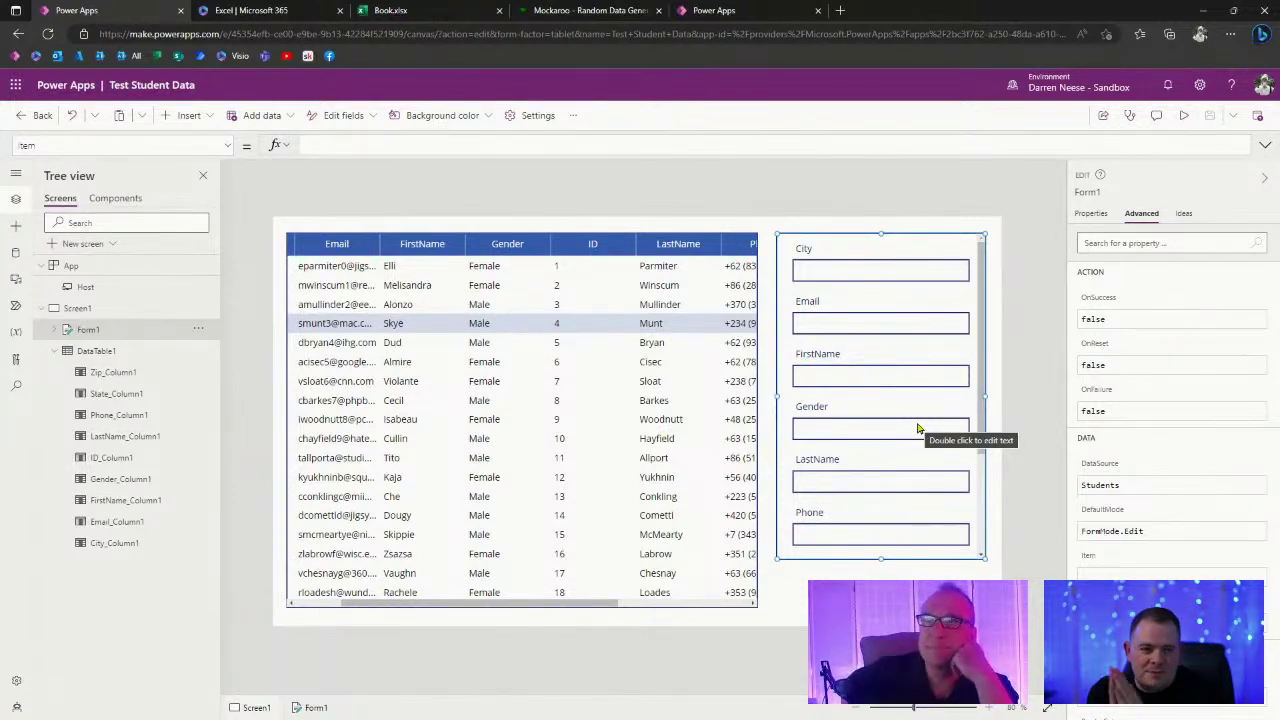
pyautogui.click(400, 145)
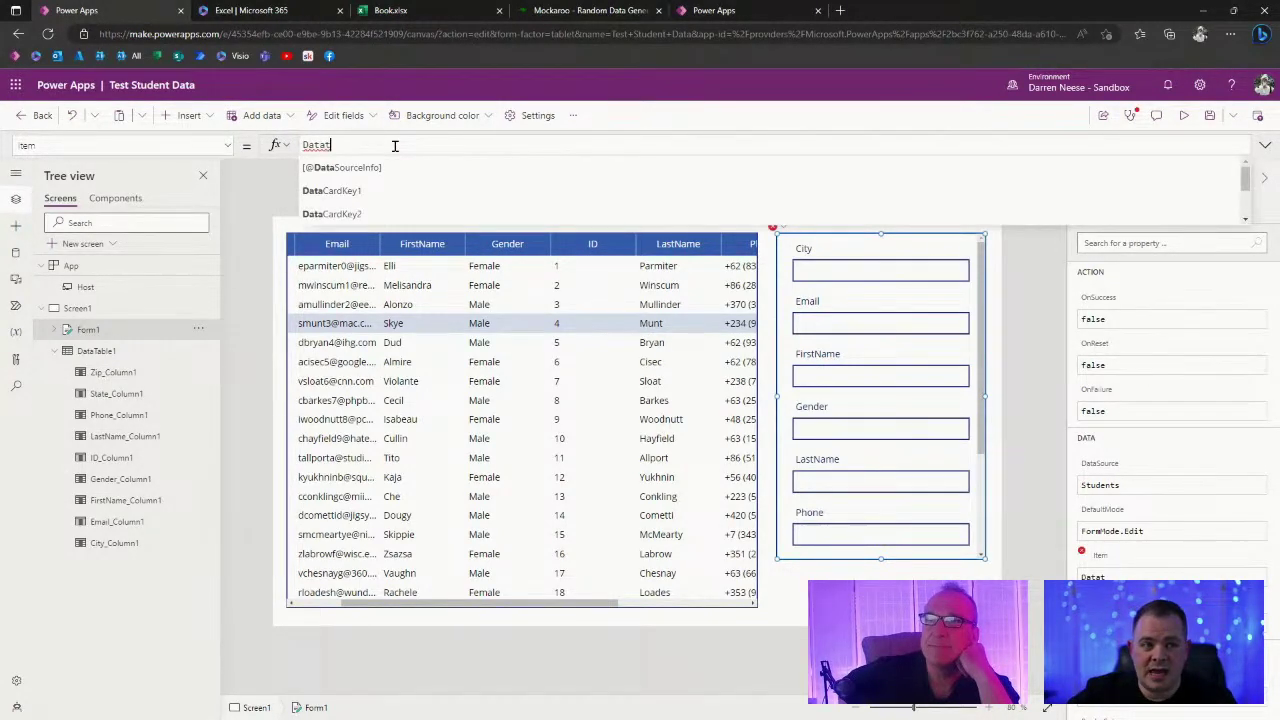
pyautogui.write('able')
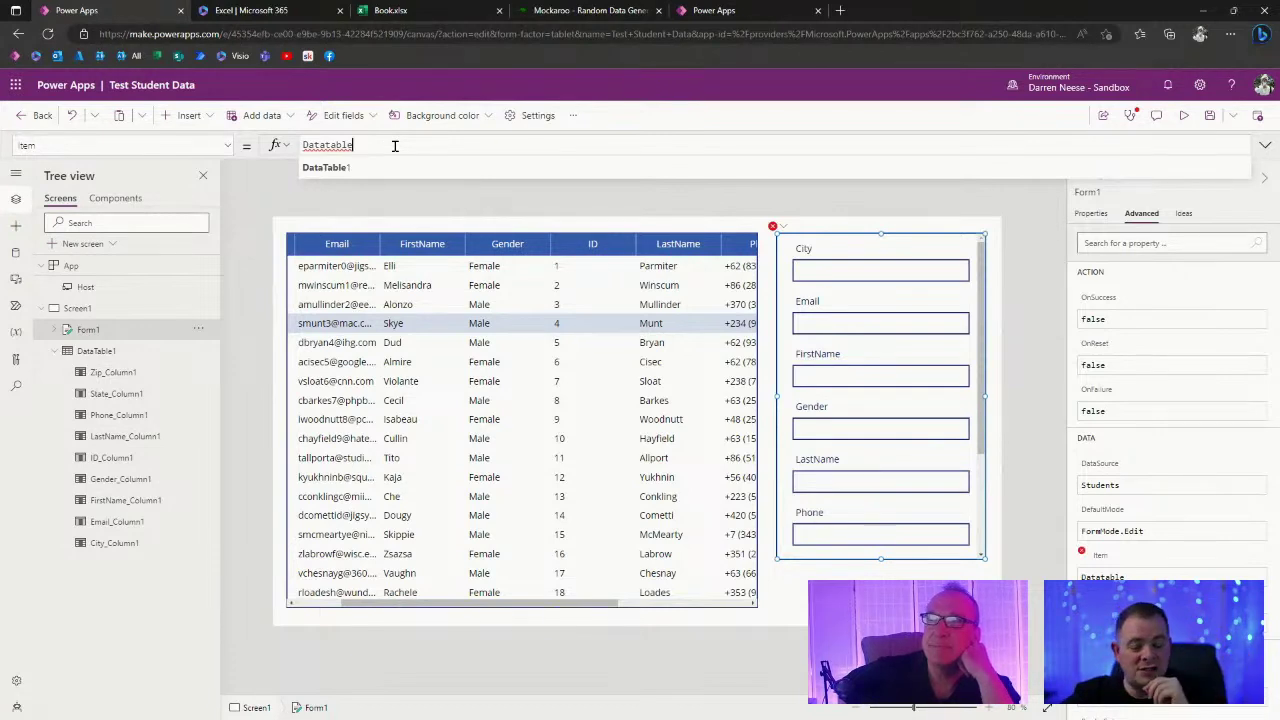
pyautogui.press('Tab')
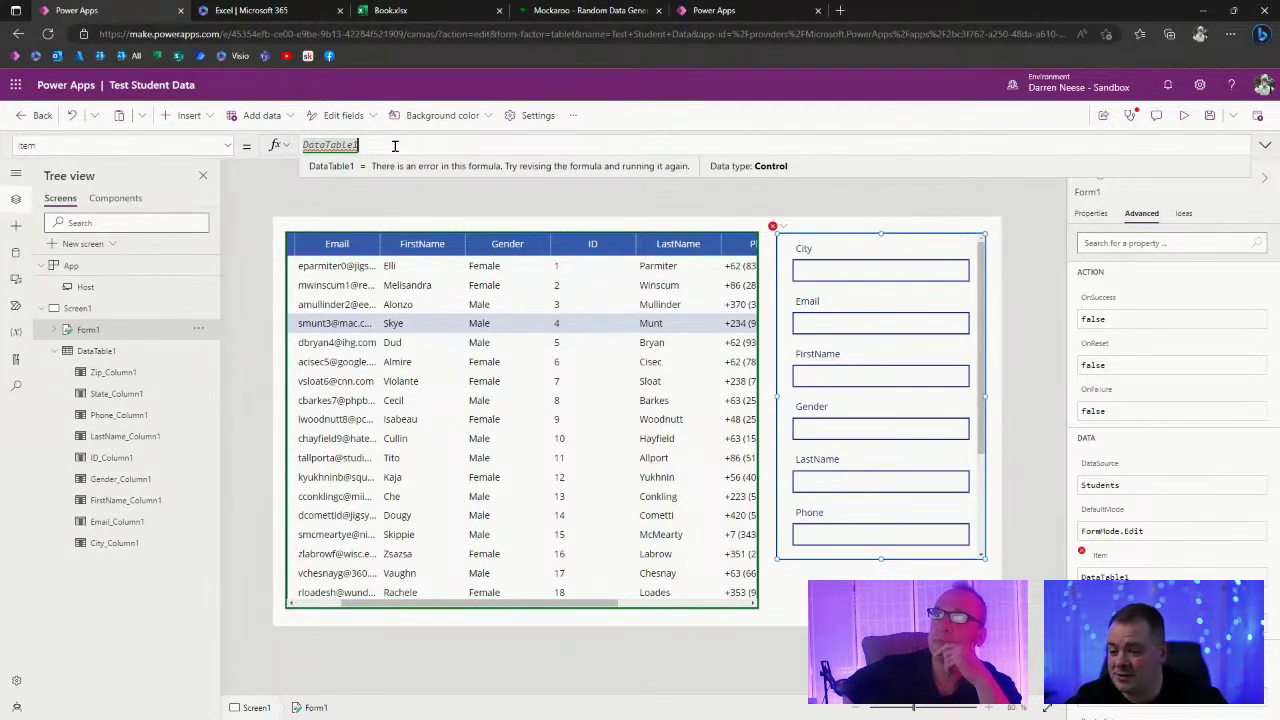
pyautogui.write('.s')
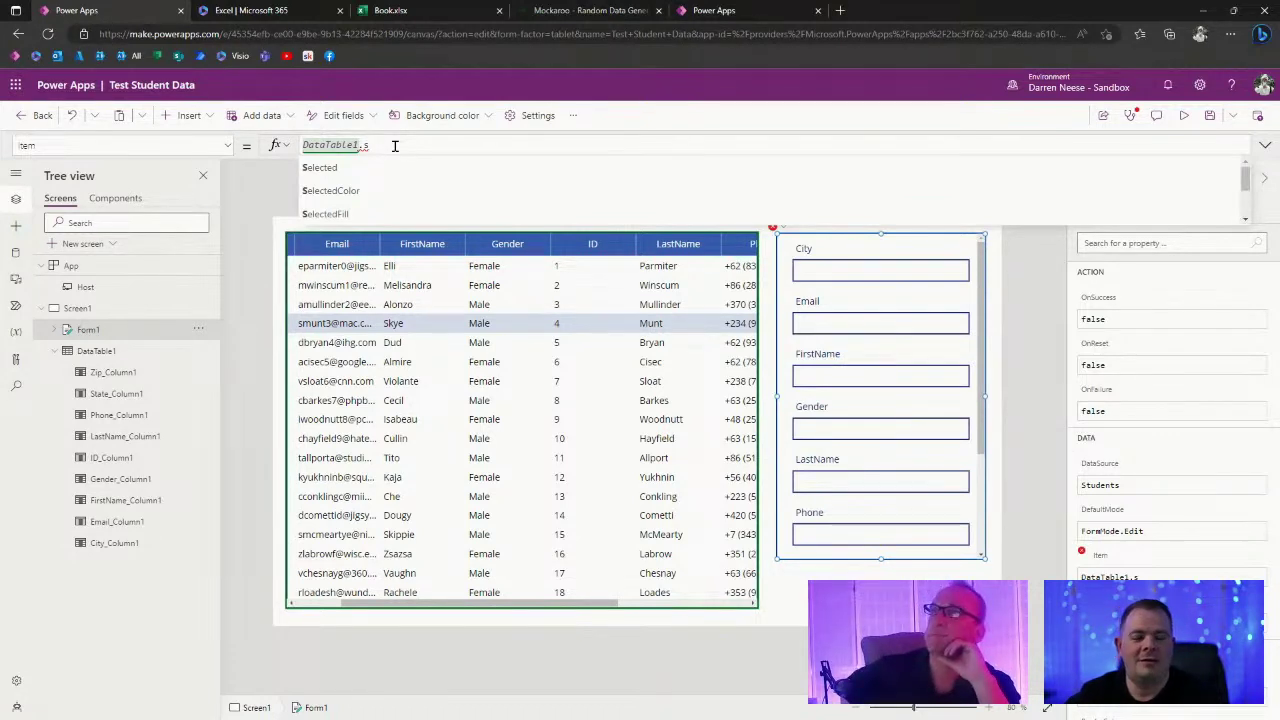
pyautogui.press('Tab')
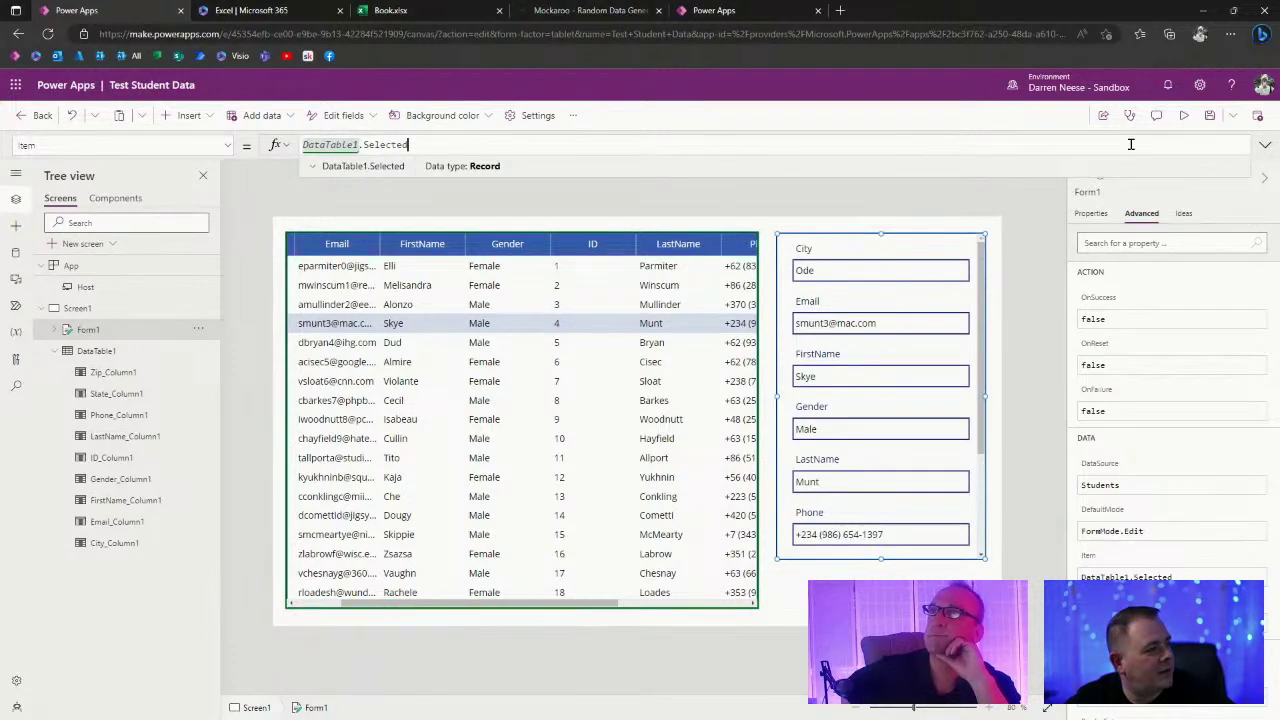
# Preview the app and select several student rows to test whether the edit form follows the table selection, ending on ID 2.
pyautogui.click(1183, 116)
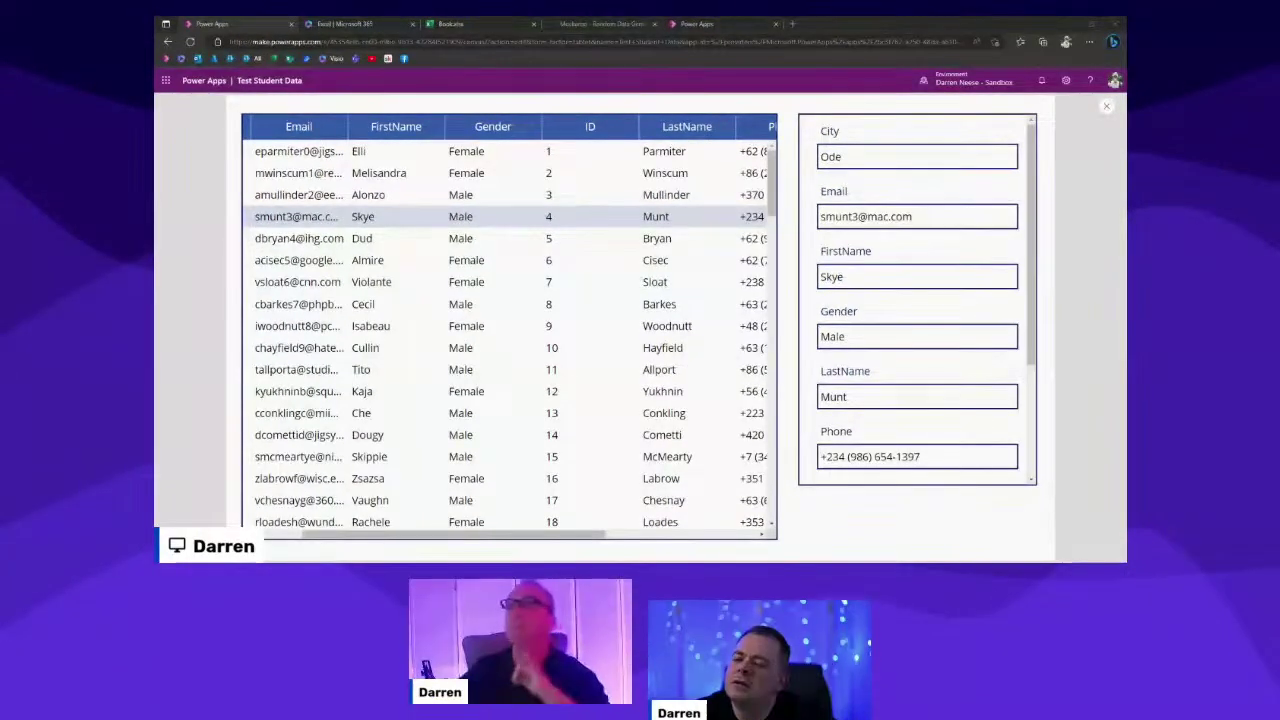
pyautogui.click(432, 326)
pyautogui.click(417, 460)
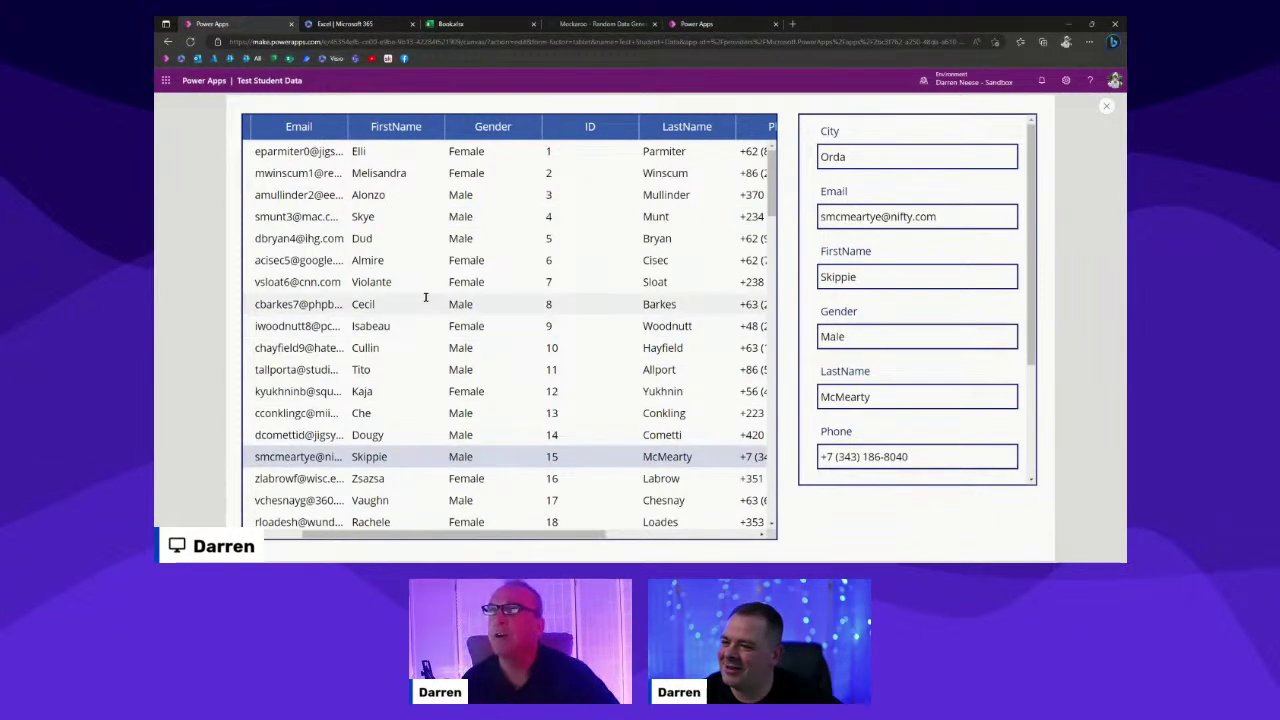
pyautogui.click(425, 302)
pyautogui.click(414, 195)
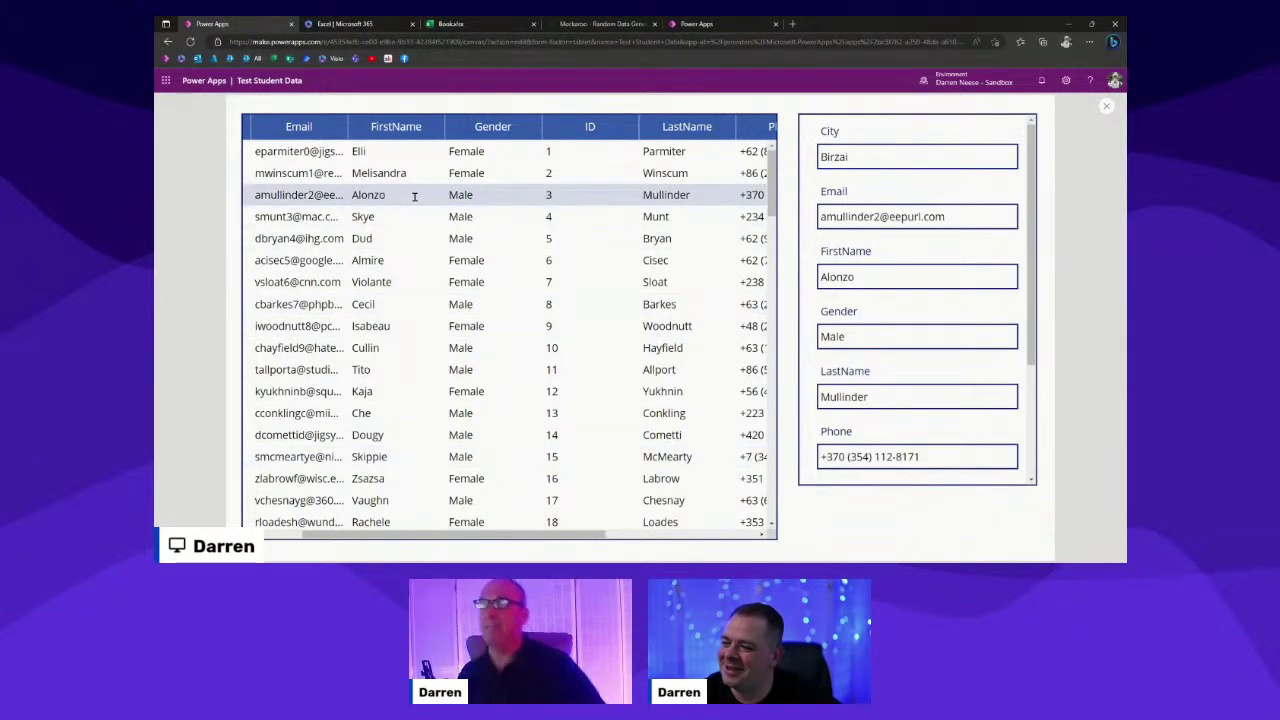
pyautogui.click(426, 304)
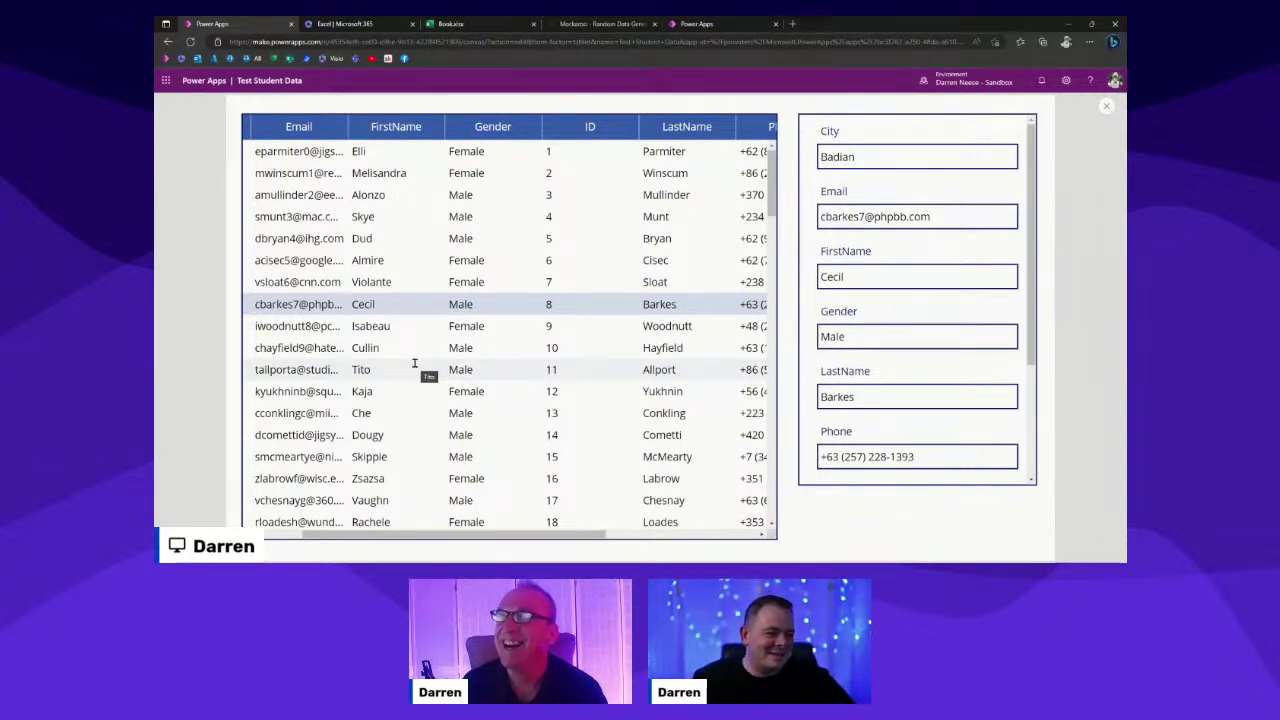
pyautogui.click(488, 391)
pyautogui.click(429, 478)
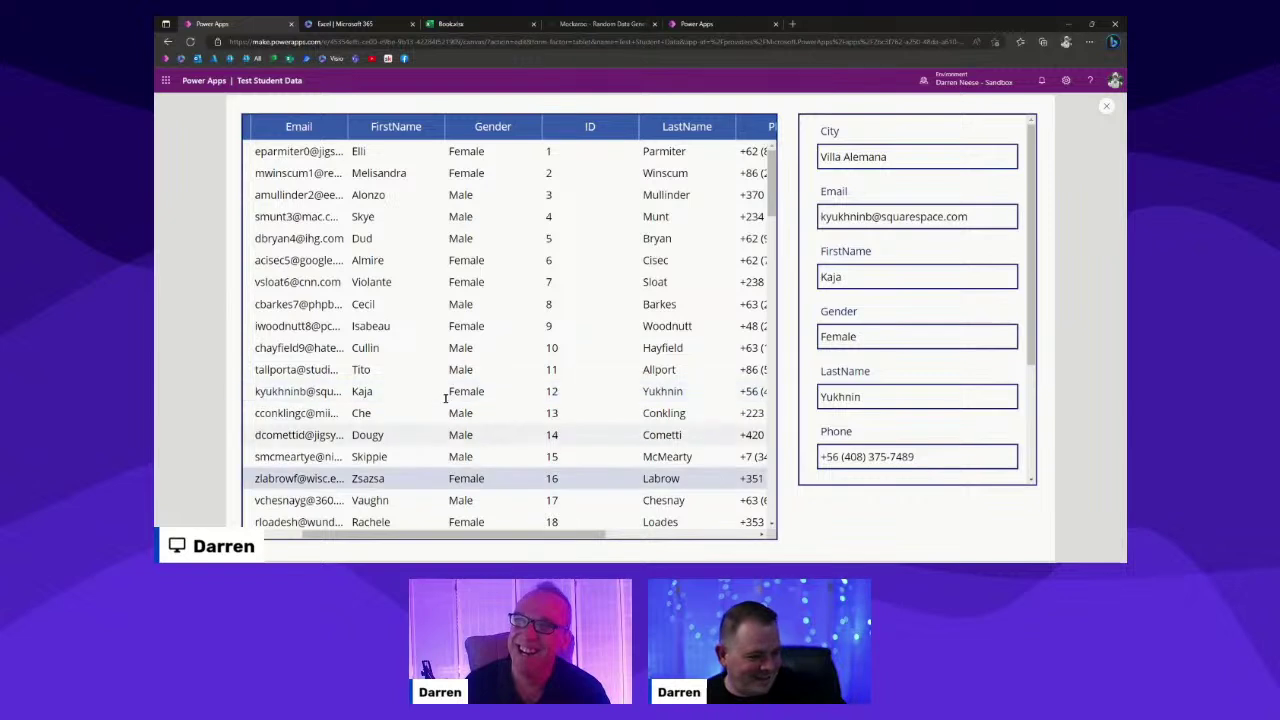
pyautogui.click(420, 304)
pyautogui.click(440, 194)
pyautogui.click(438, 169)
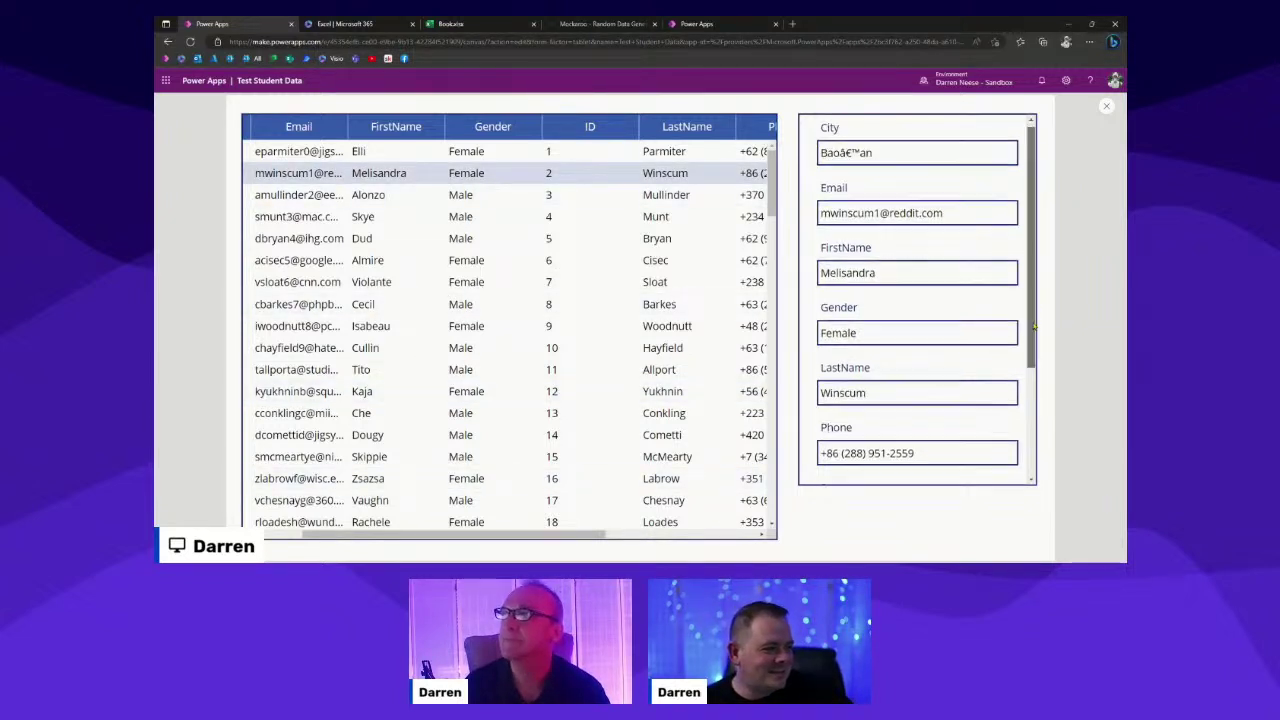
pyautogui.scroll(-3, 1036, 440)
pyautogui.scroll(3, 1038, 450)
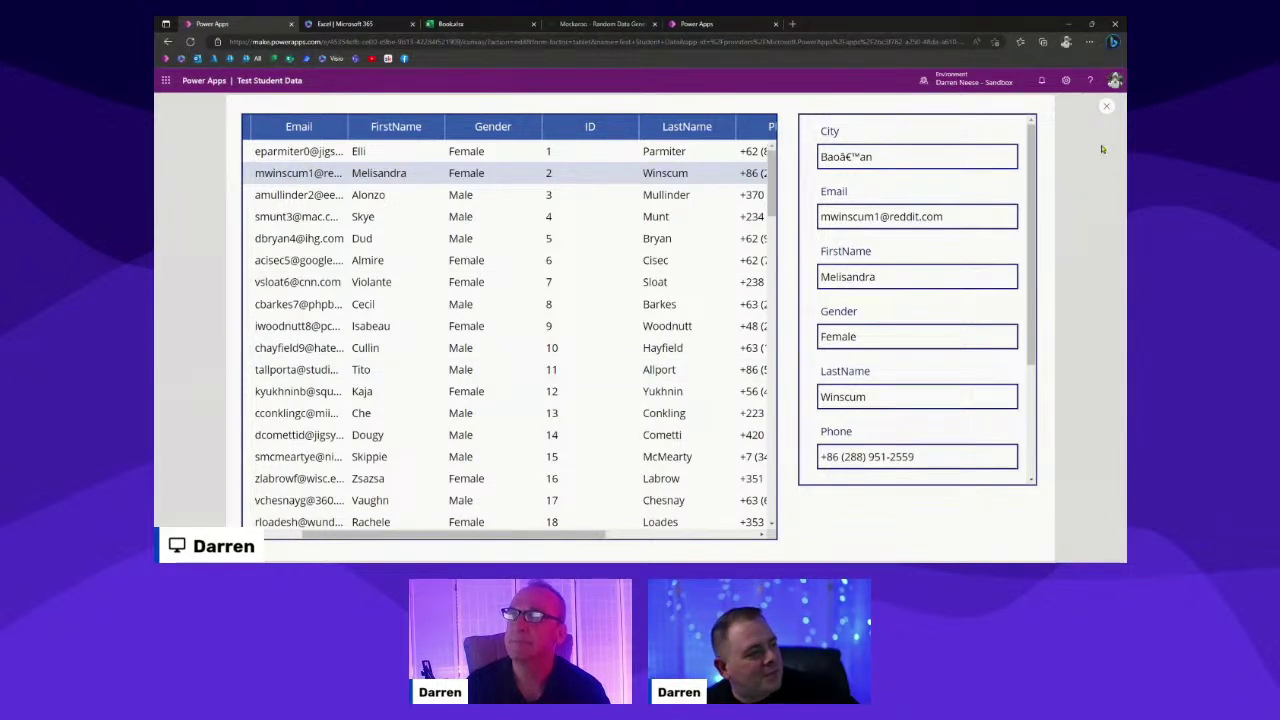
# Try changing the ID 2 record's City to Orlando, switch to ID 3 and back to test whether it persists, and close the preview.
pyautogui.tripleClick(886, 157)
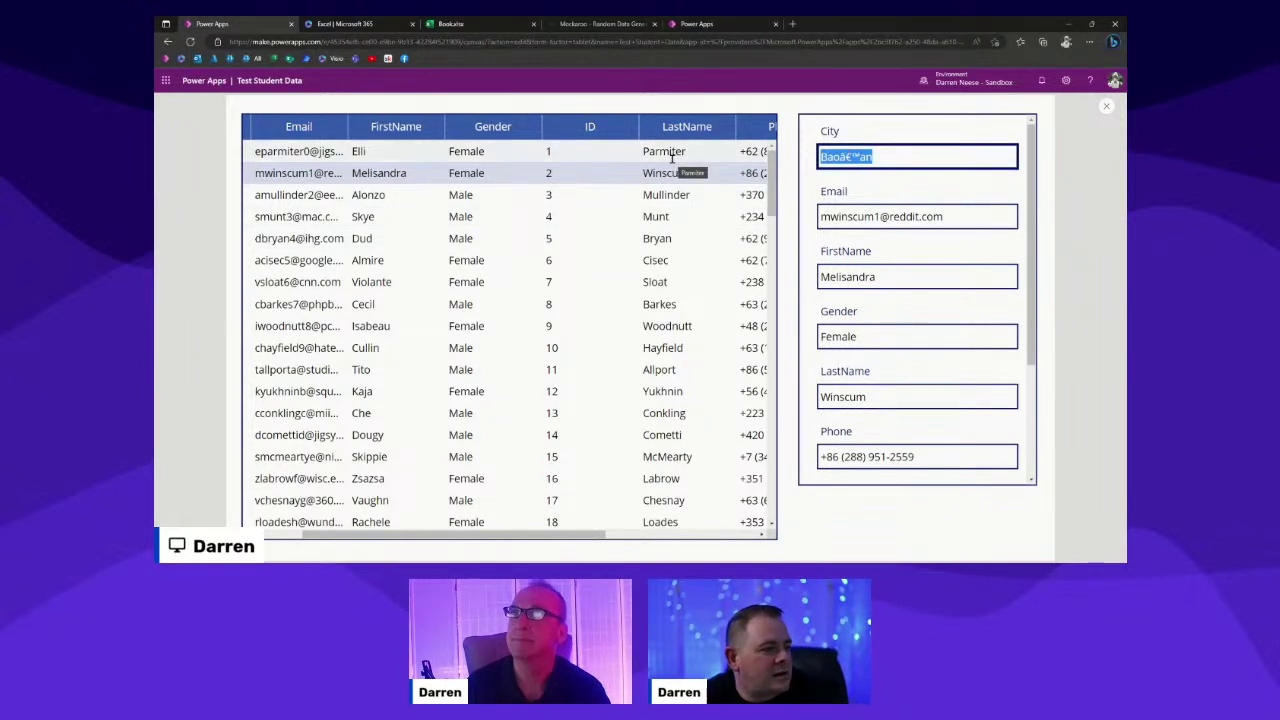
pyautogui.write('Orlando')
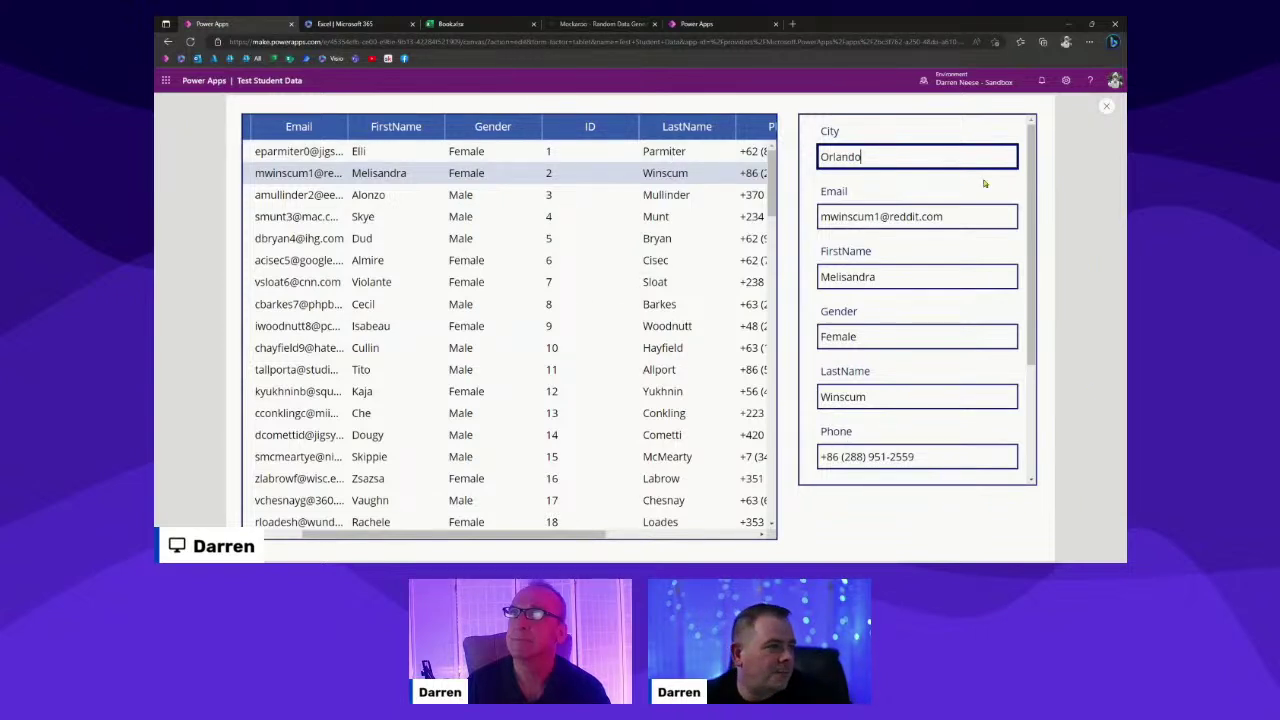
pyautogui.click(415, 196)
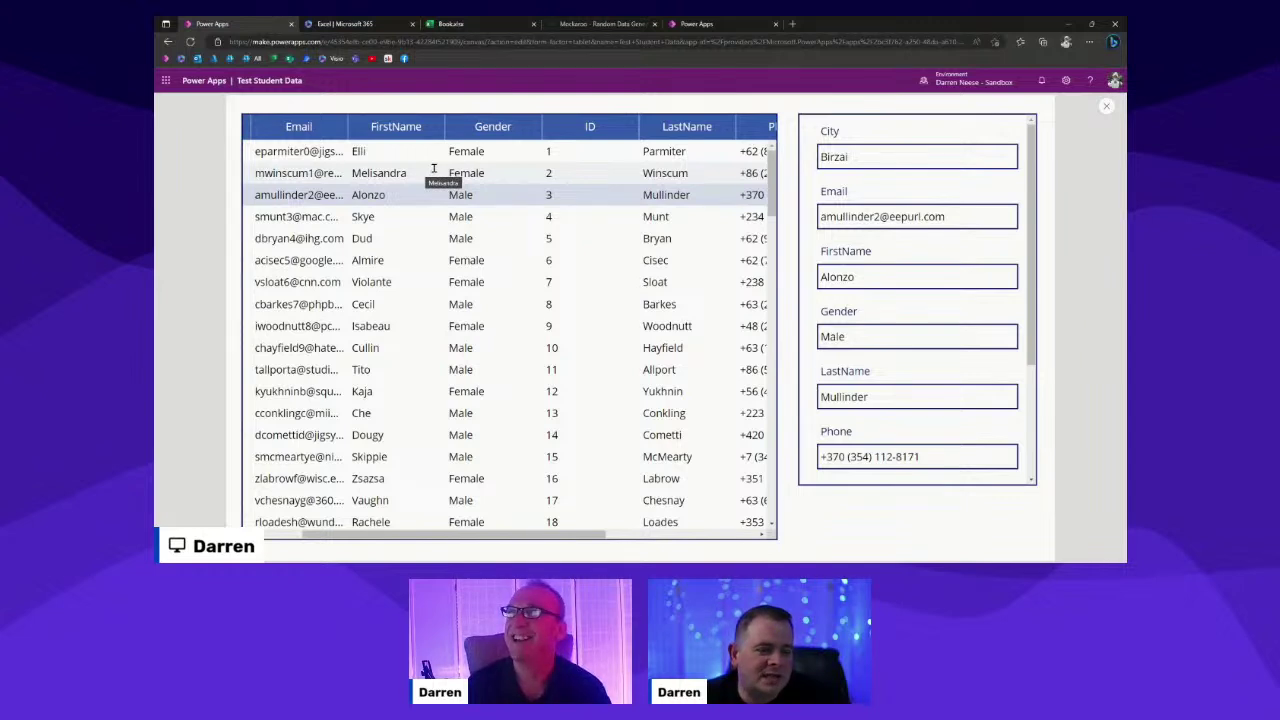
pyautogui.click(434, 172)
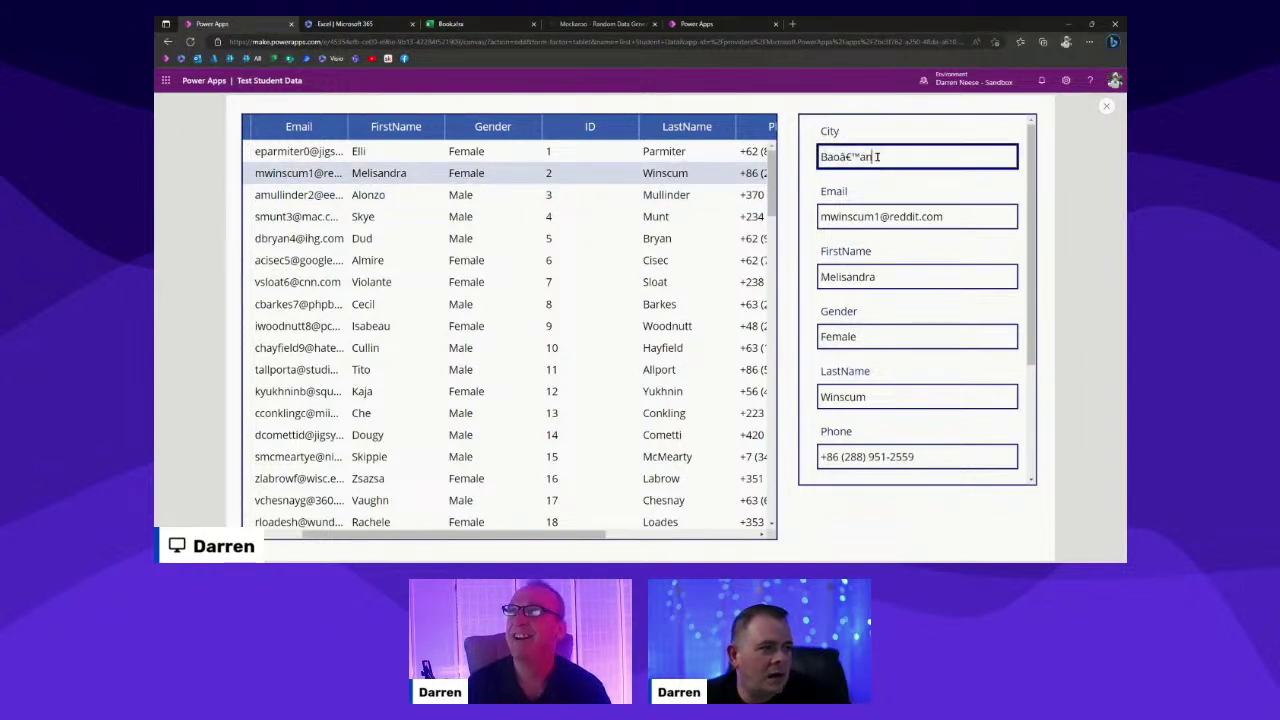
pyautogui.moveTo(870, 157); pyautogui.dragTo(819, 157)
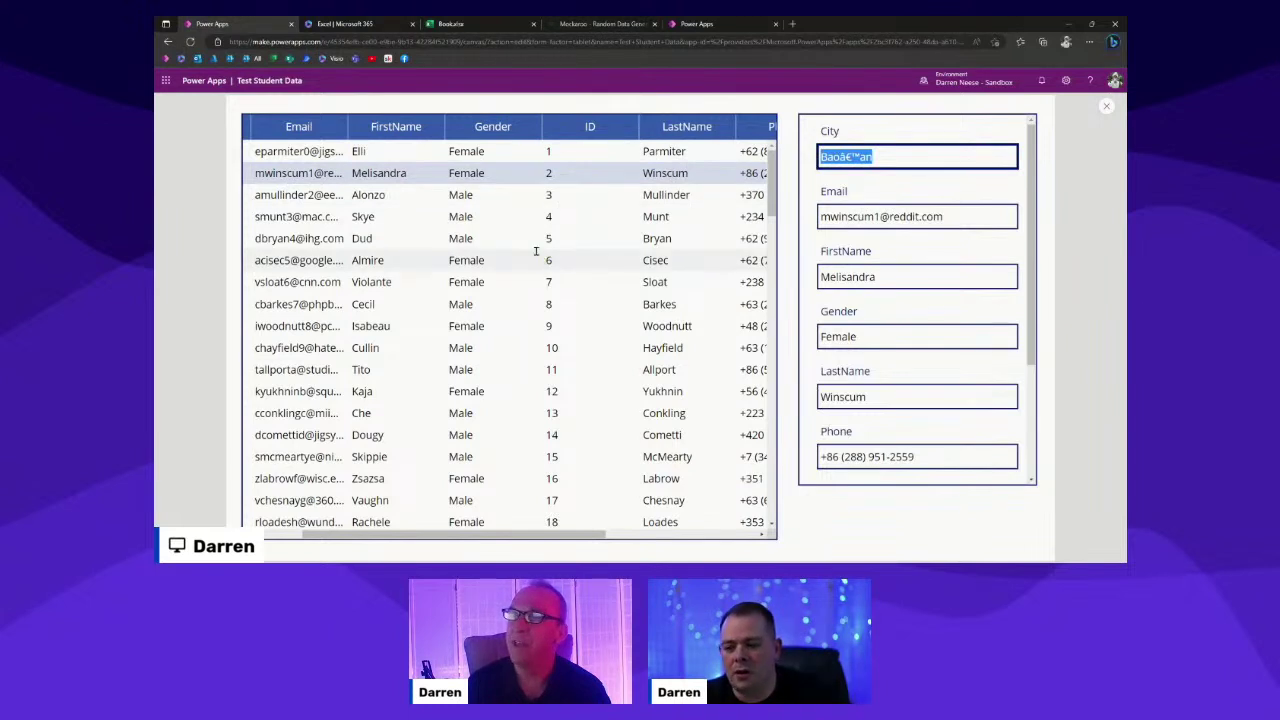
pyautogui.click(1109, 108)
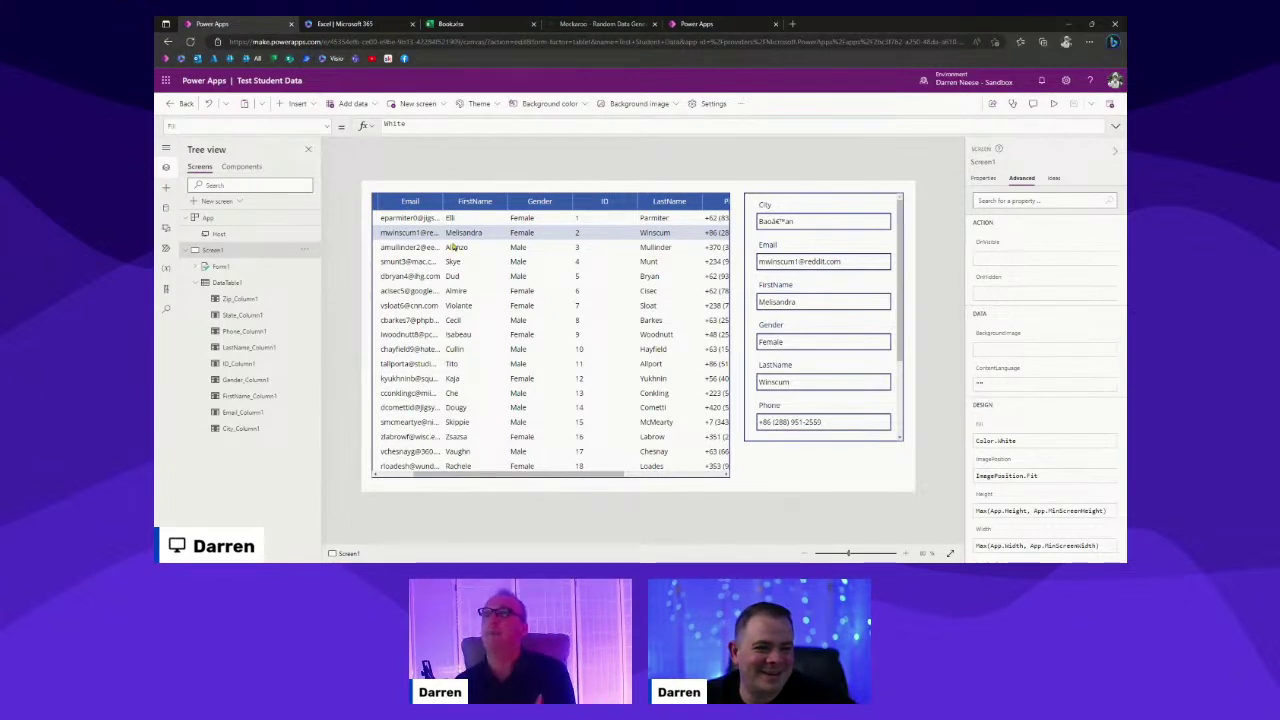
# Insert a button labelled Submit beneath the edit form, near its right edge, and show the button's properties.
pyautogui.click(305, 104)
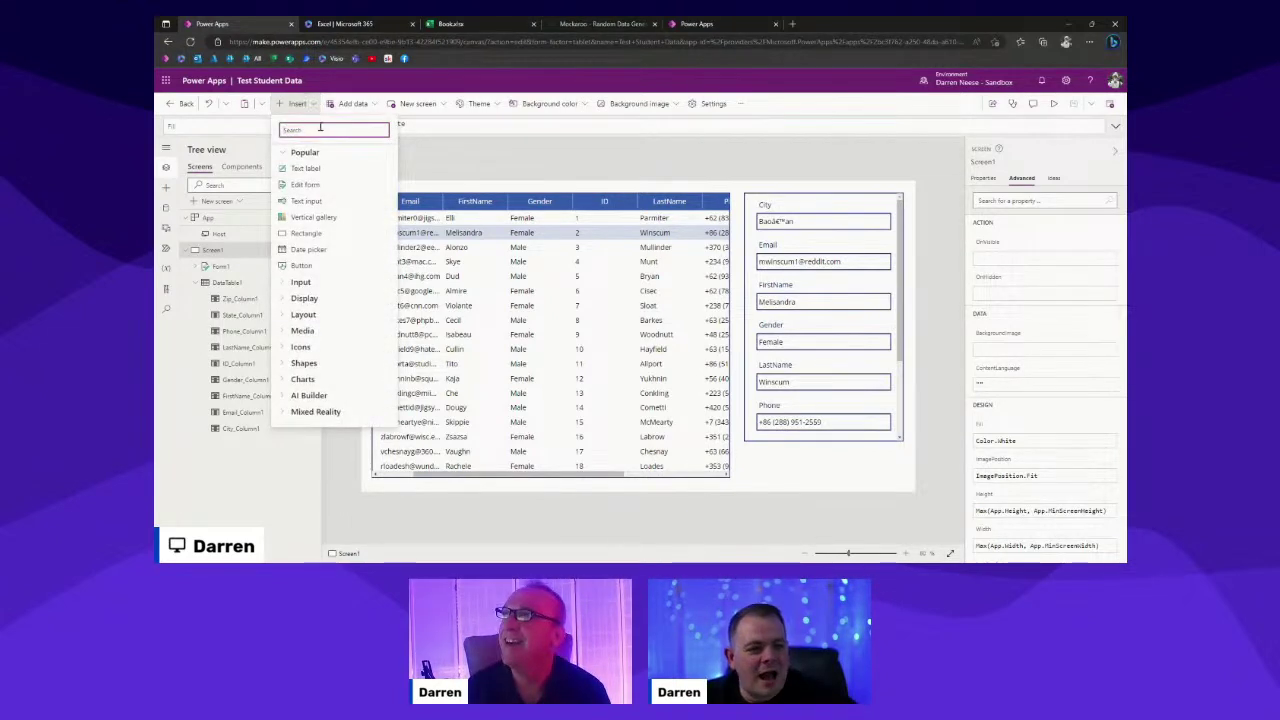
pyautogui.click(309, 266)
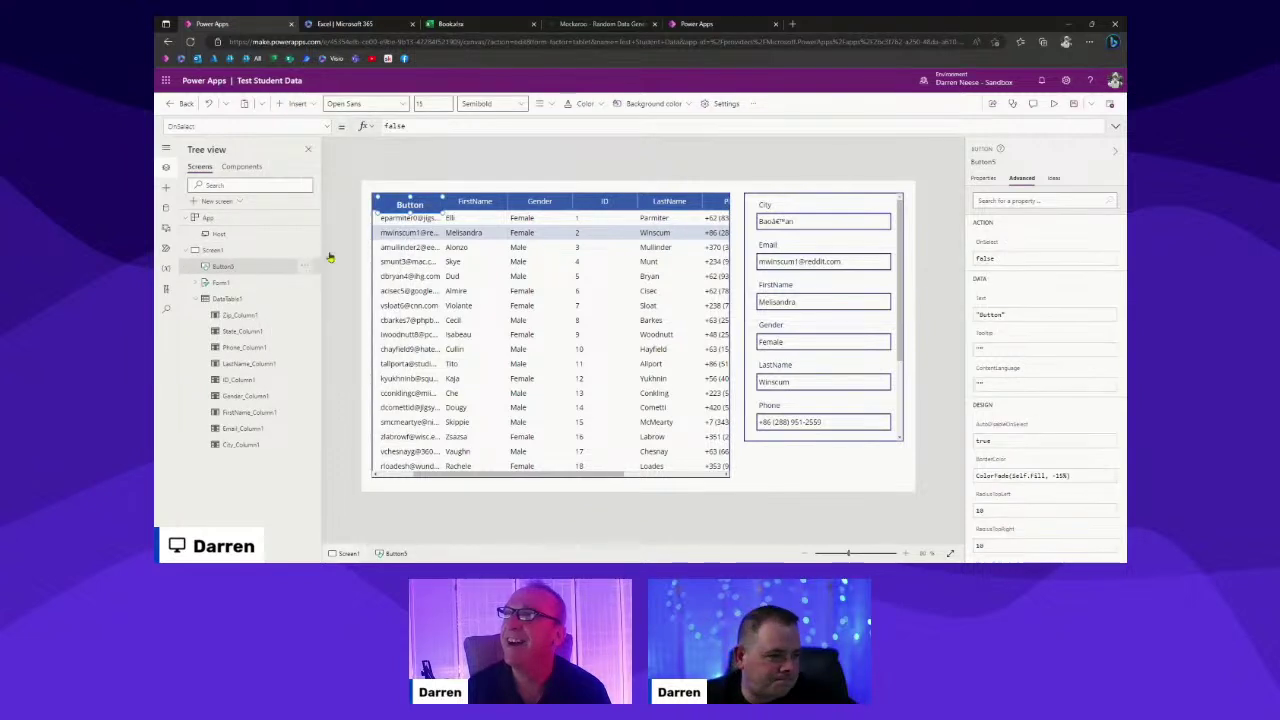
pyautogui.moveTo(410, 204); pyautogui.dragTo(885, 471)
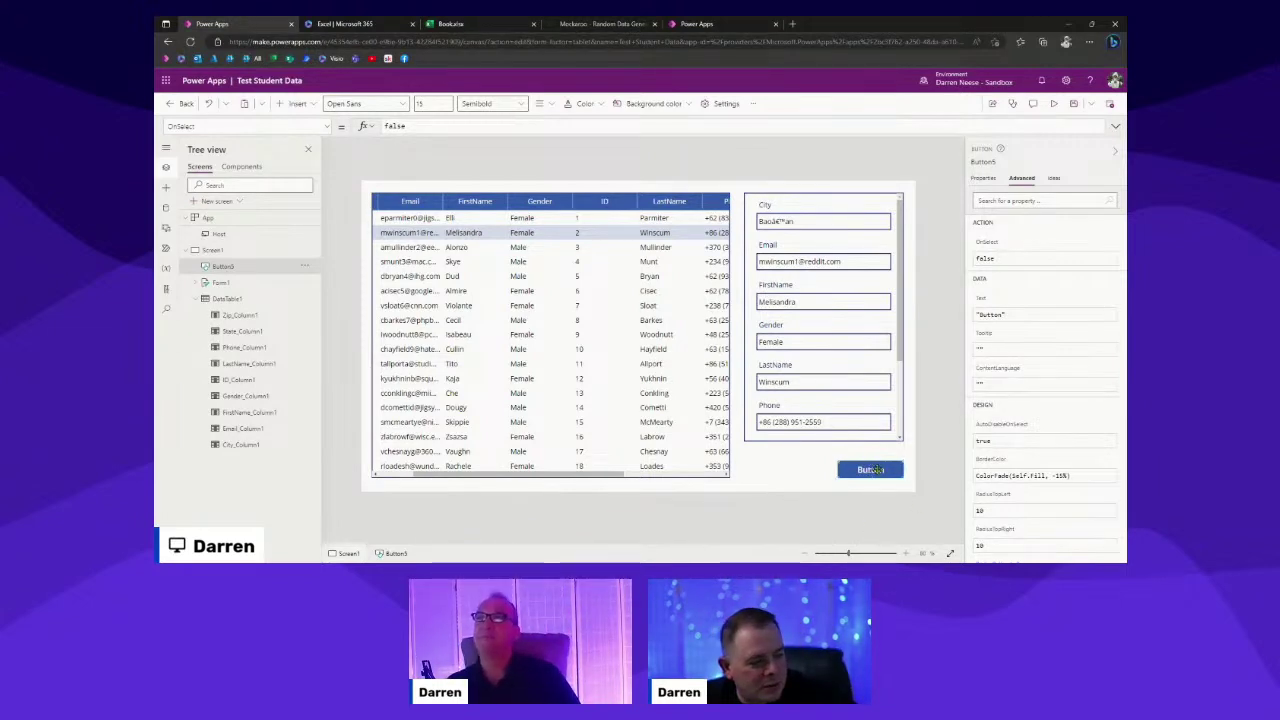
pyautogui.write('Su')
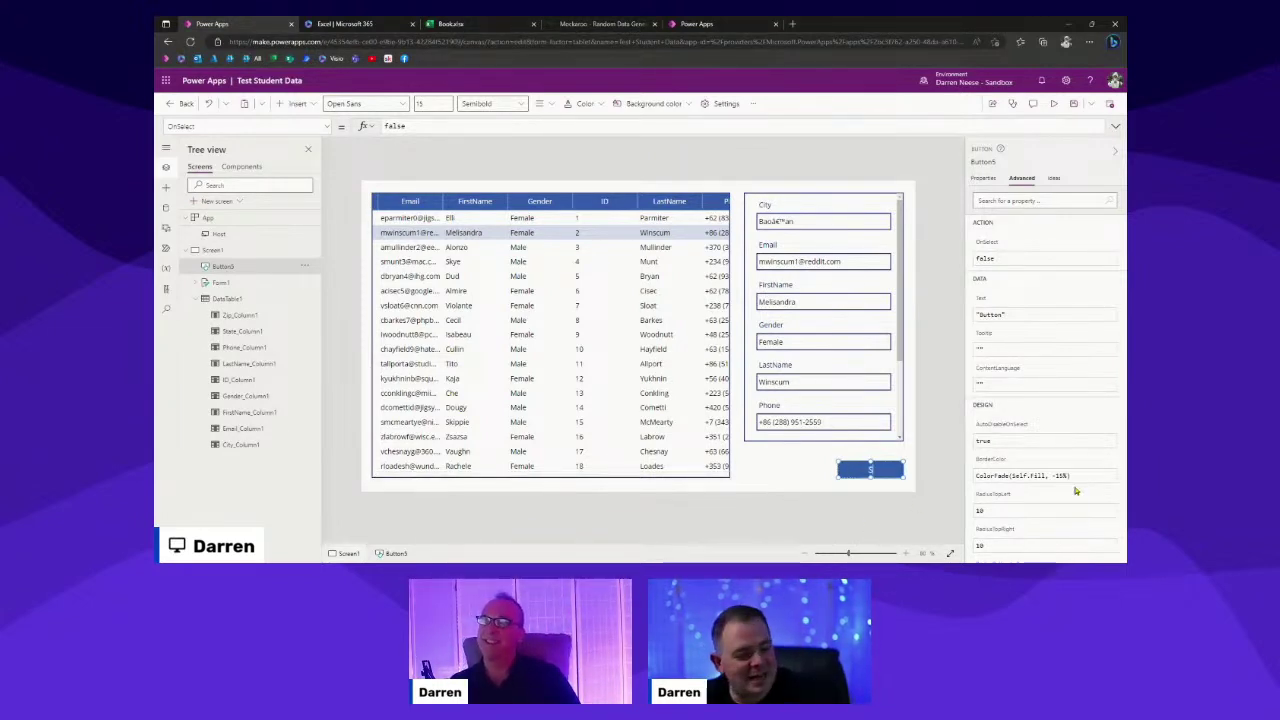
pyautogui.write('bmit')
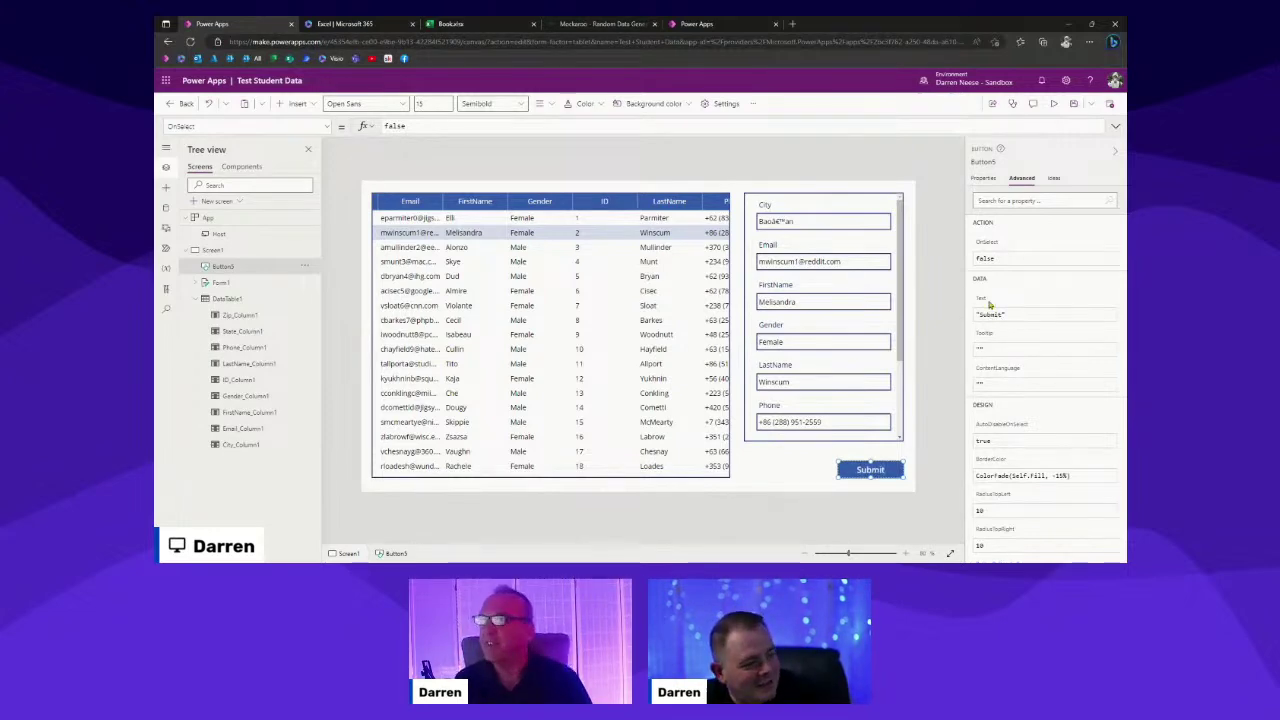
pyautogui.click(983, 178)
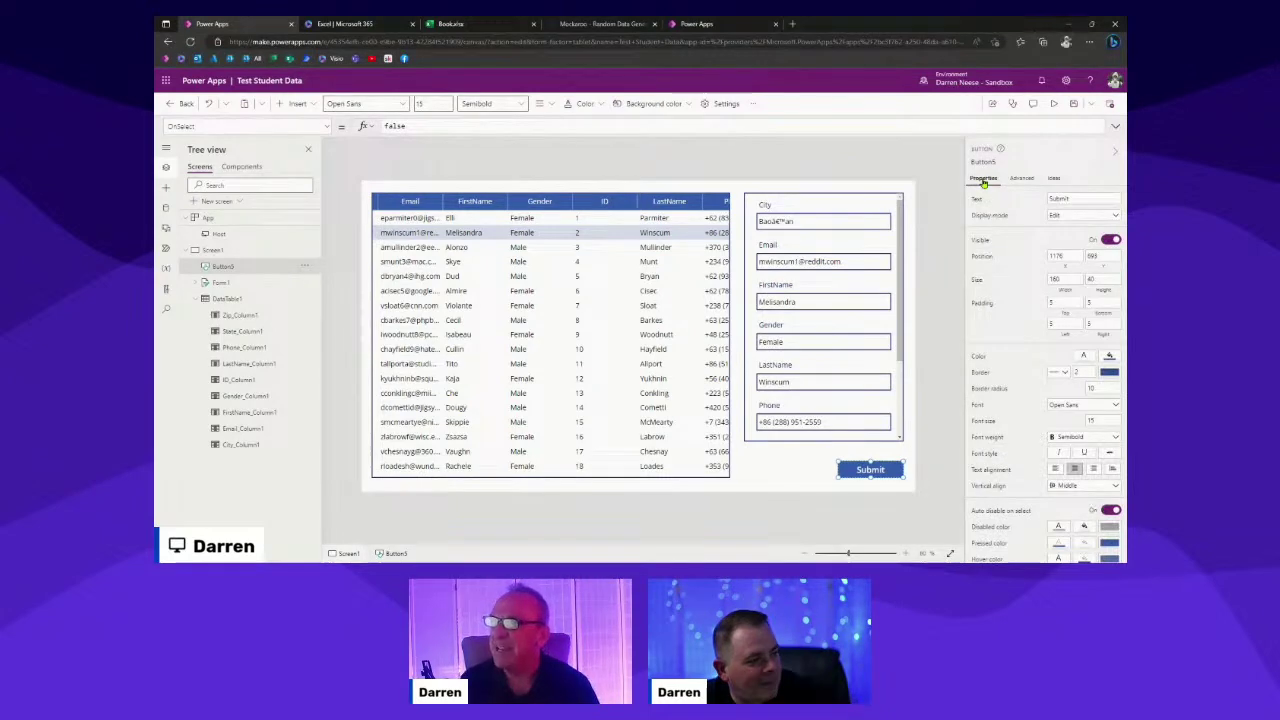
pyautogui.click(926, 379)
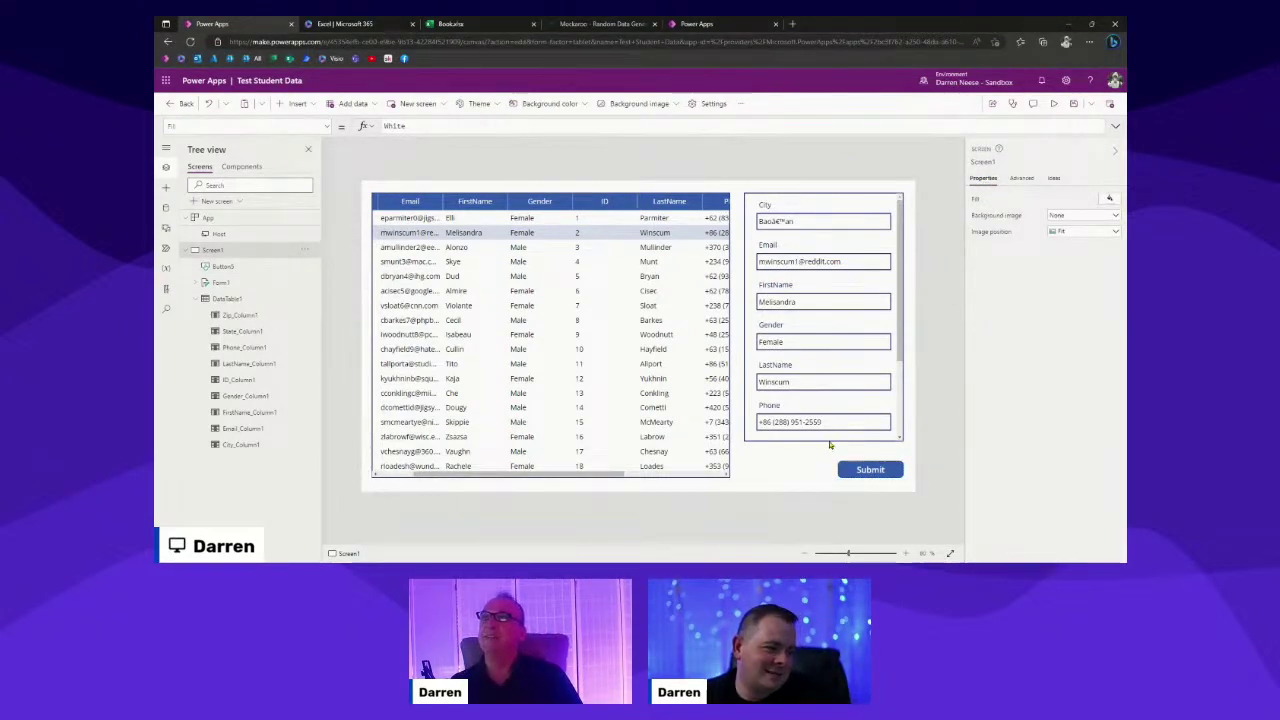
pyautogui.click(830, 444)
pyautogui.click(901, 354)
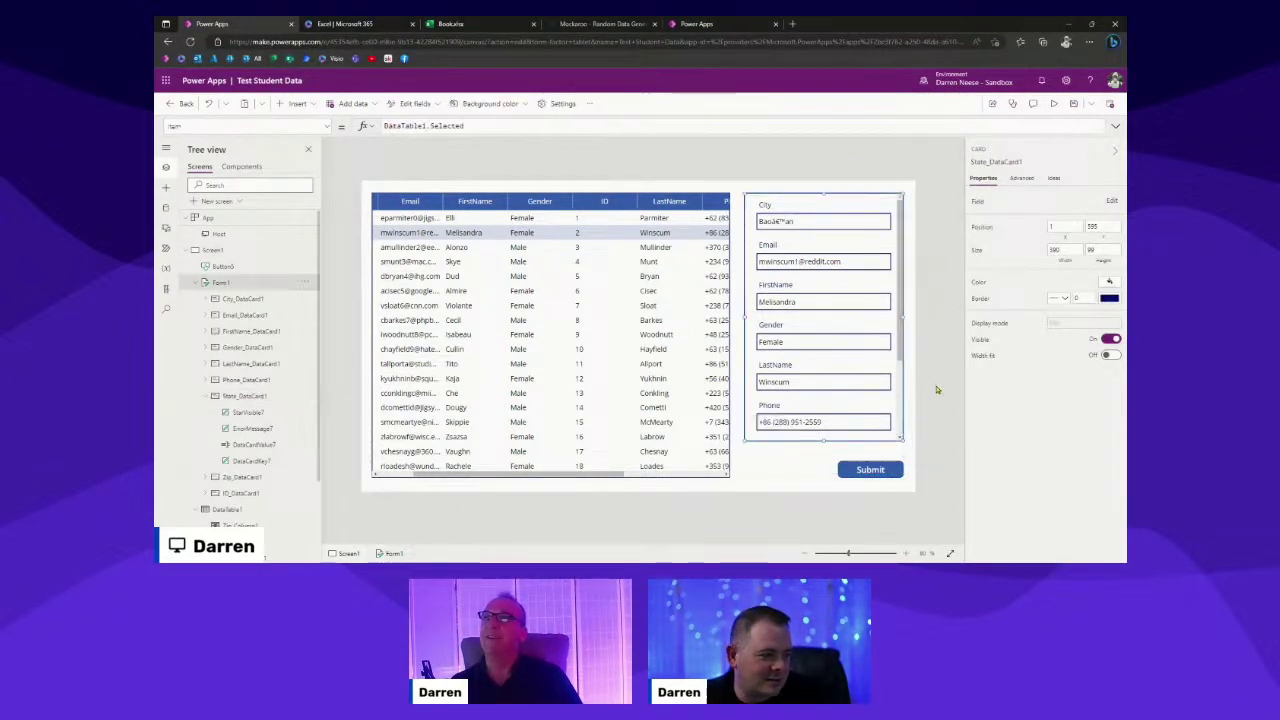
pyautogui.click(932, 418)
# Replace the Submit button's OnSelect formula with SubmitForm() and place the cursor between its parentheses.
pyautogui.click(868, 469)
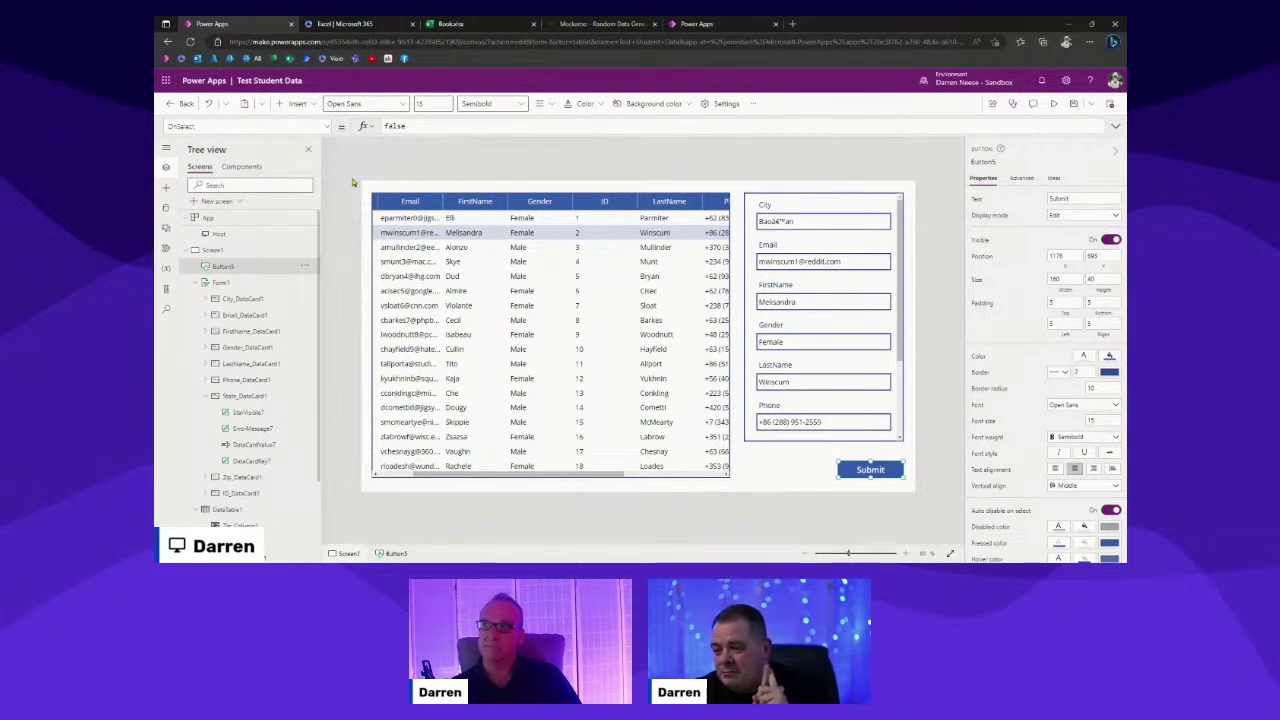
pyautogui.doubleClick(381, 128)
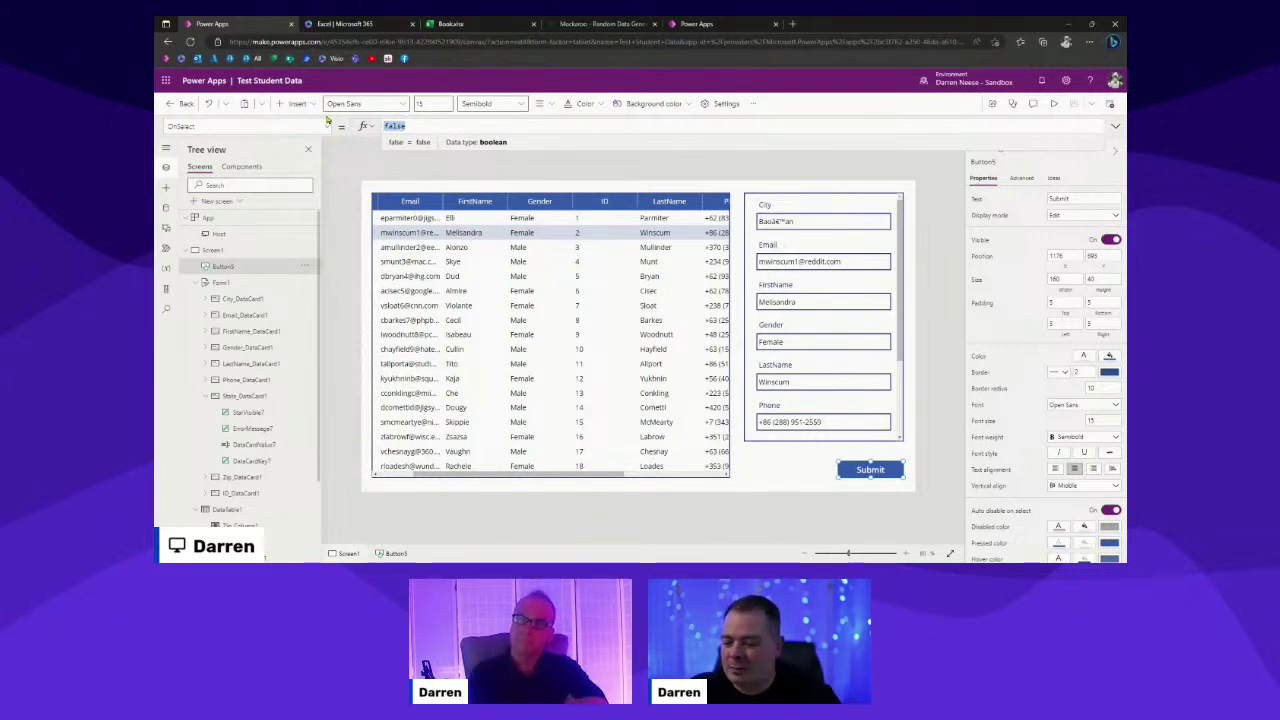
pyautogui.write('Submit')
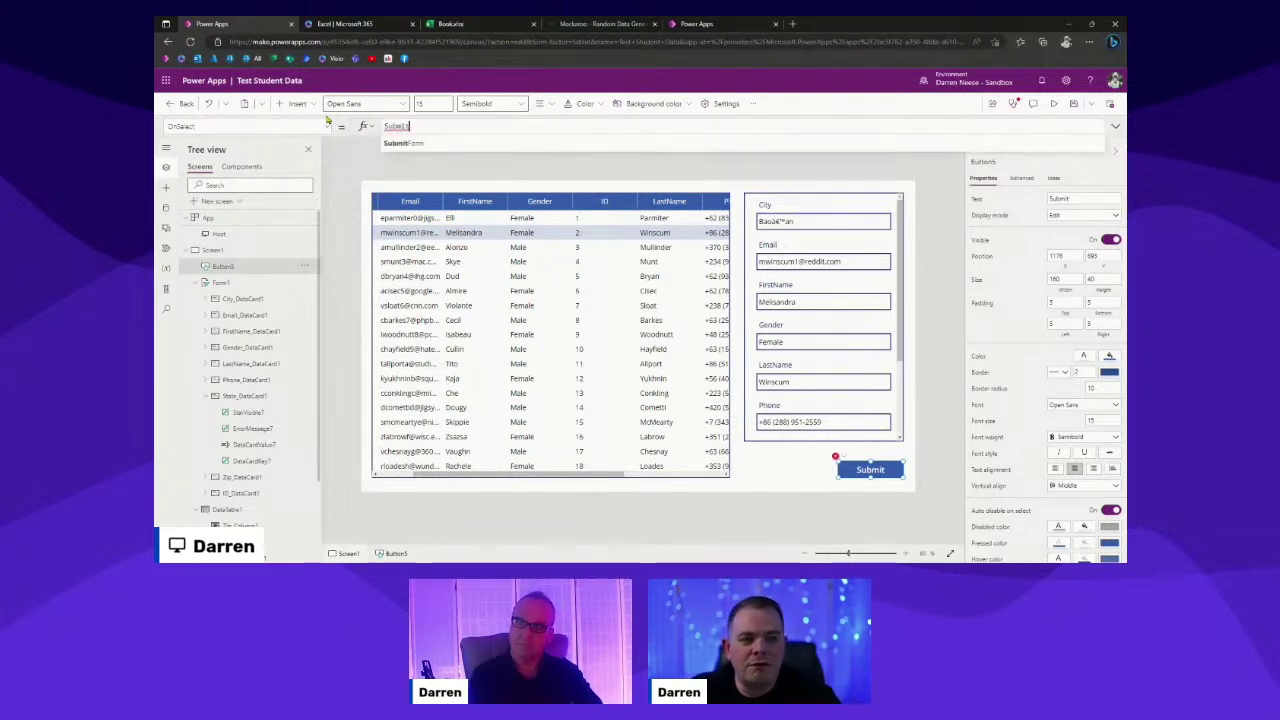
pyautogui.write('Form(')
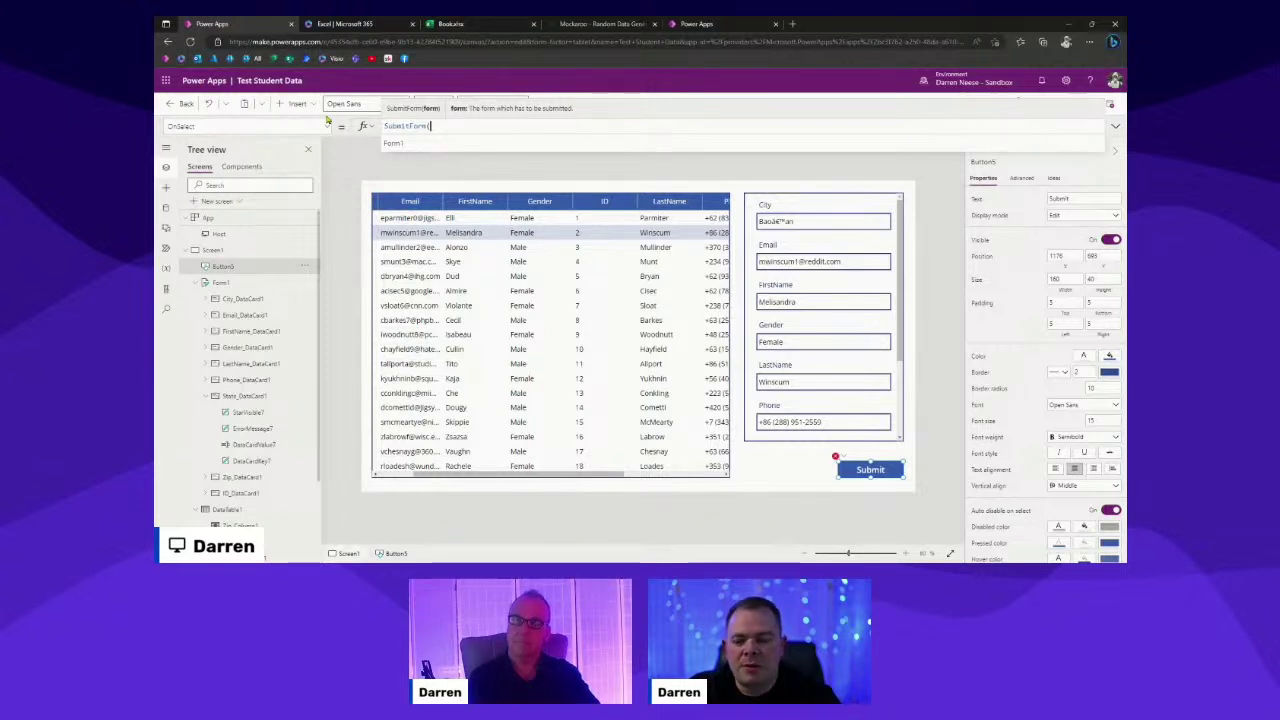
pyautogui.write(')')
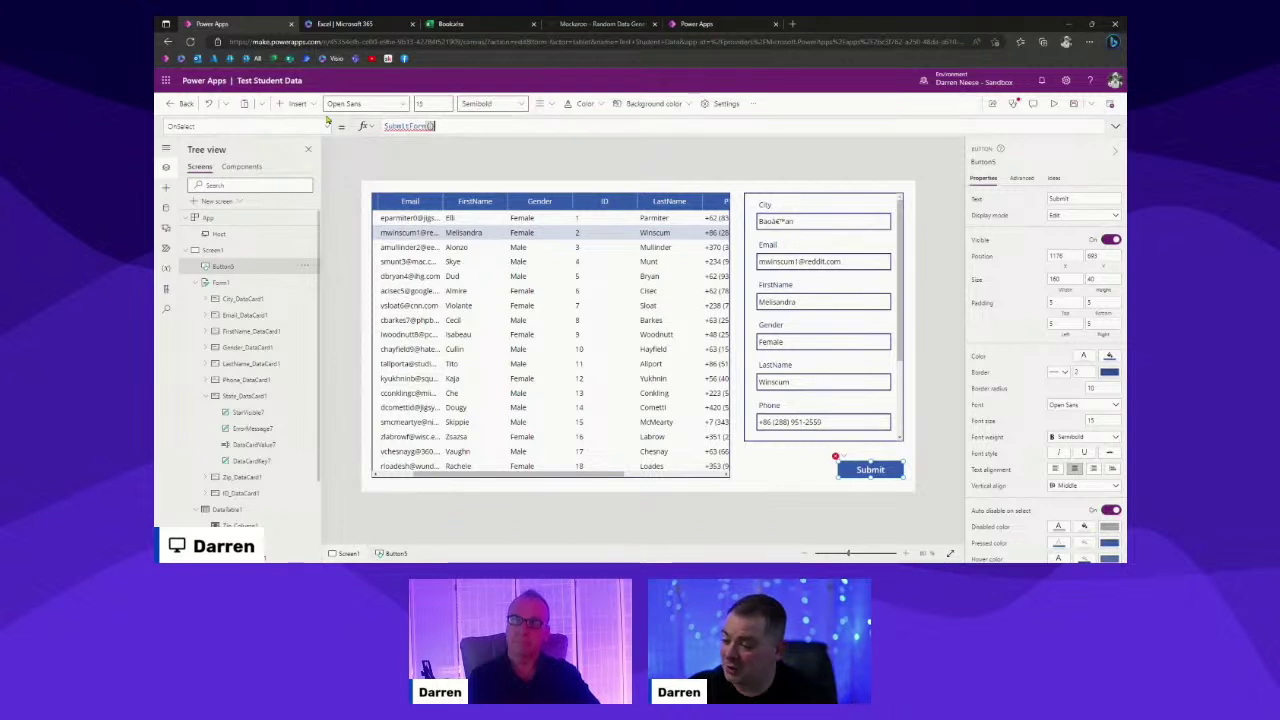
pyautogui.press('Left')
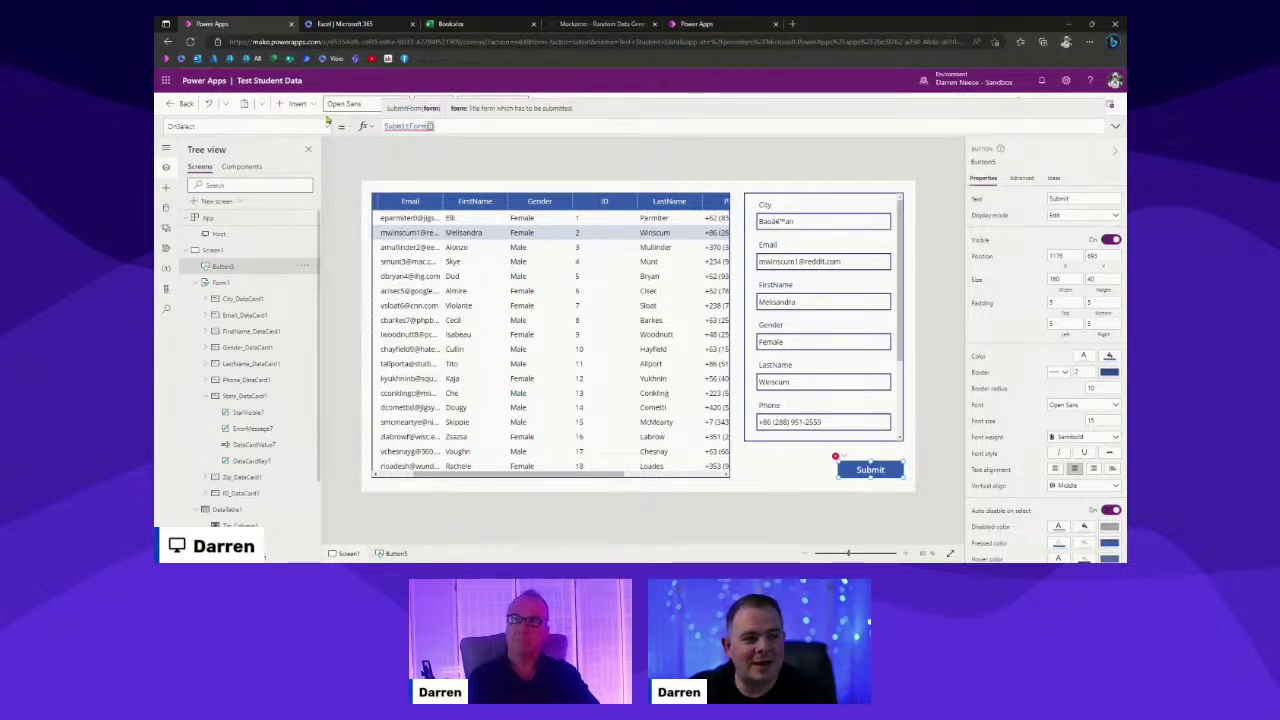
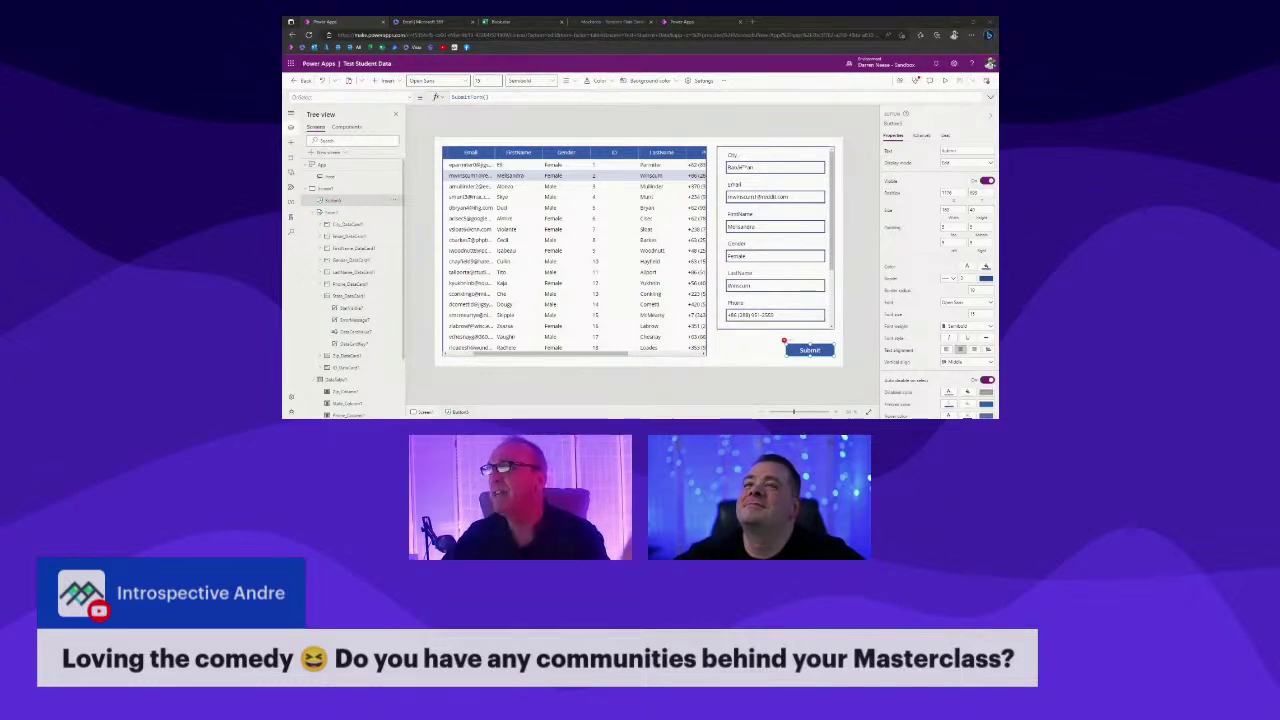
# Switch to the Learn Power Apps community on Skool and look through its Classroom courses and community posts.
pyautogui.moveTo(284, 92); pyautogui.dragTo(602, 111)
pyautogui.doubleClick(602, 111)
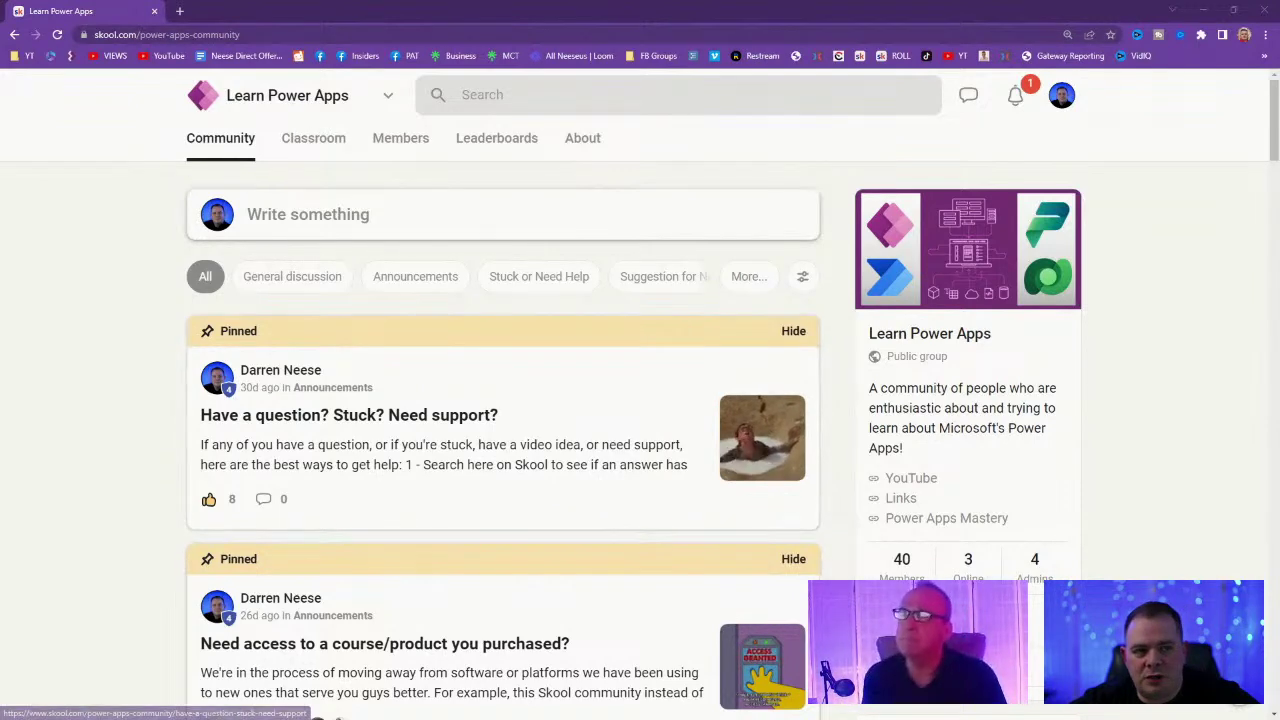
pyautogui.click(325, 150)
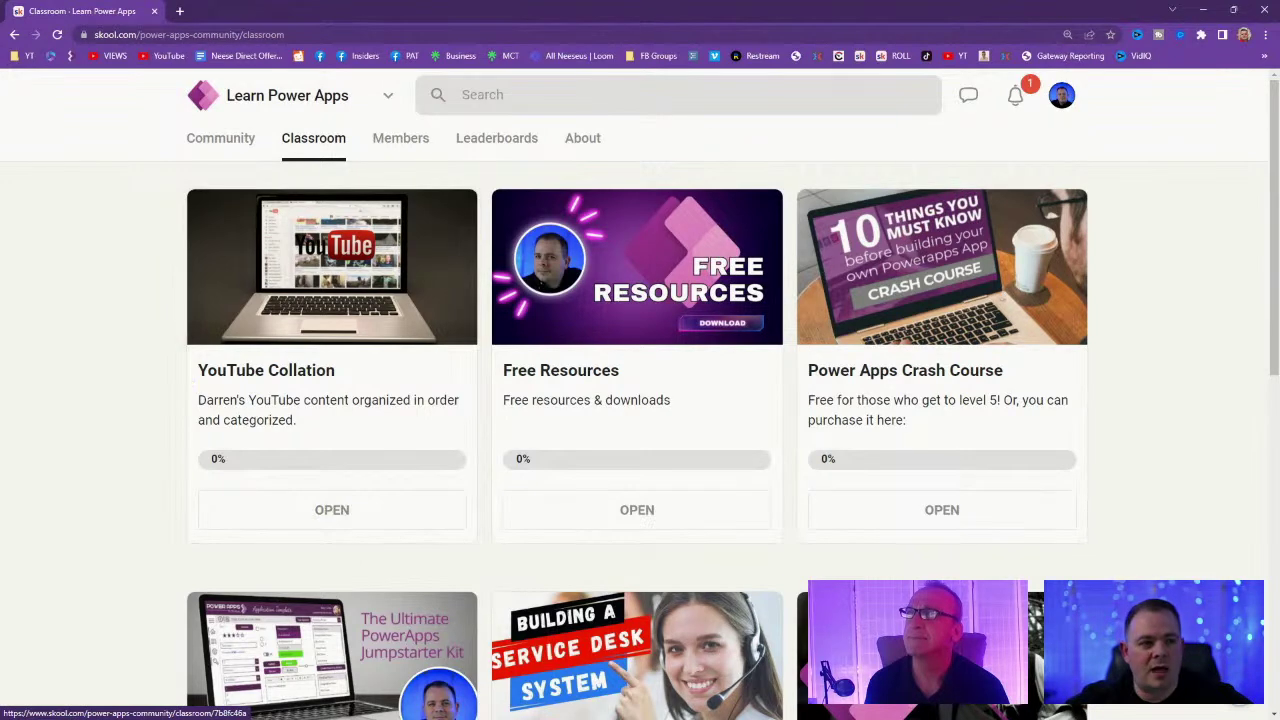
pyautogui.click(198, 143)
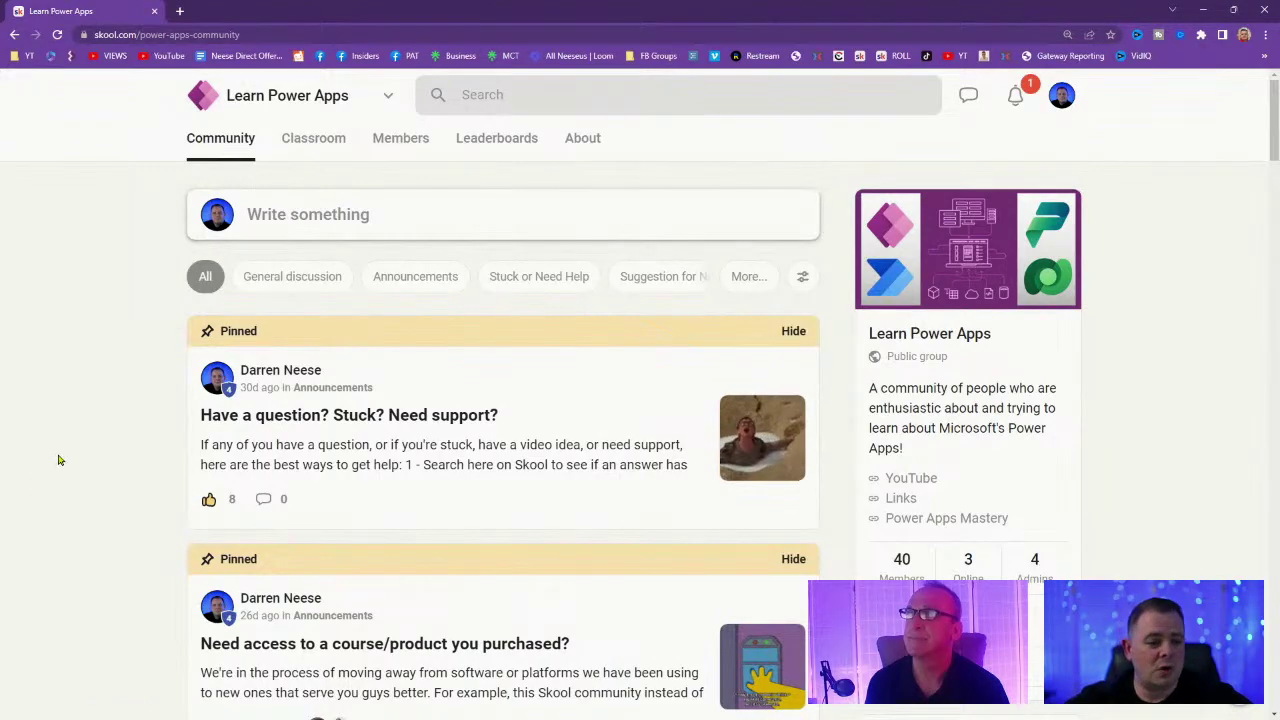
pyautogui.scroll(-7, 57, 456)
pyautogui.scroll(1, 250, 420)
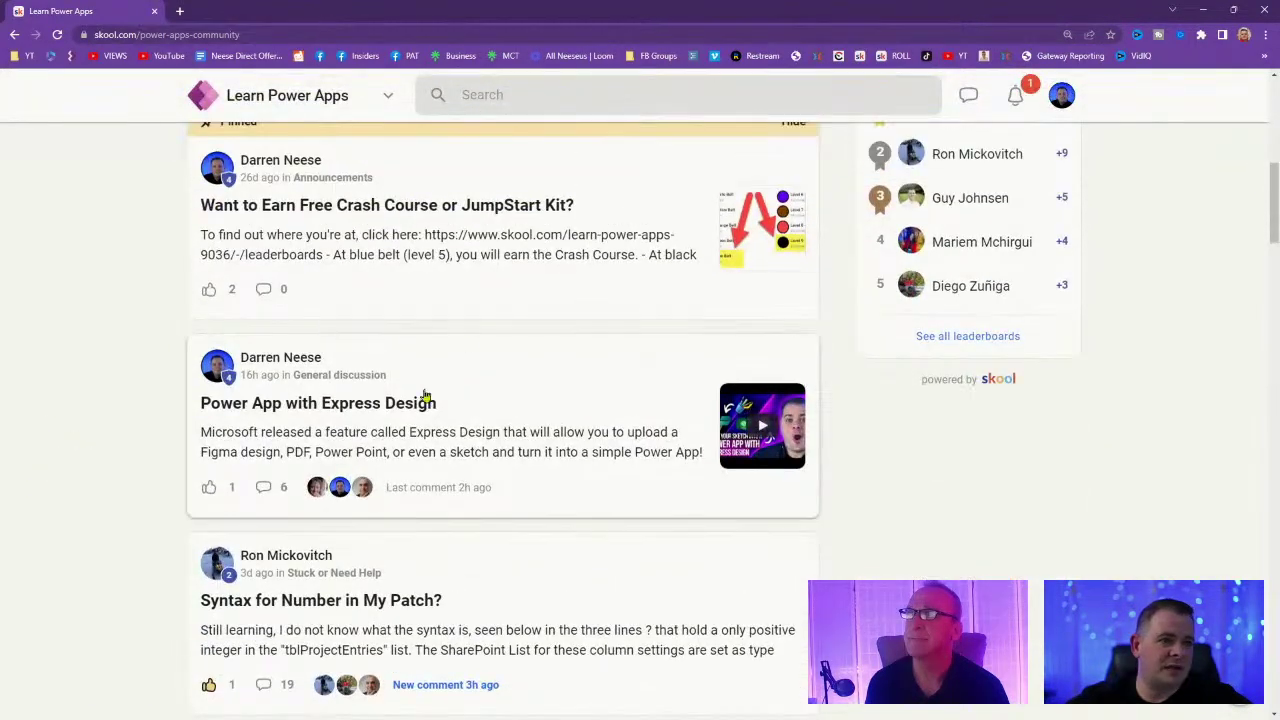
# Open the "Want to Earn Free Crash Course or JumpStart Kit?" post and examine its reward rules and belt levels image.
pyautogui.click(376, 240)
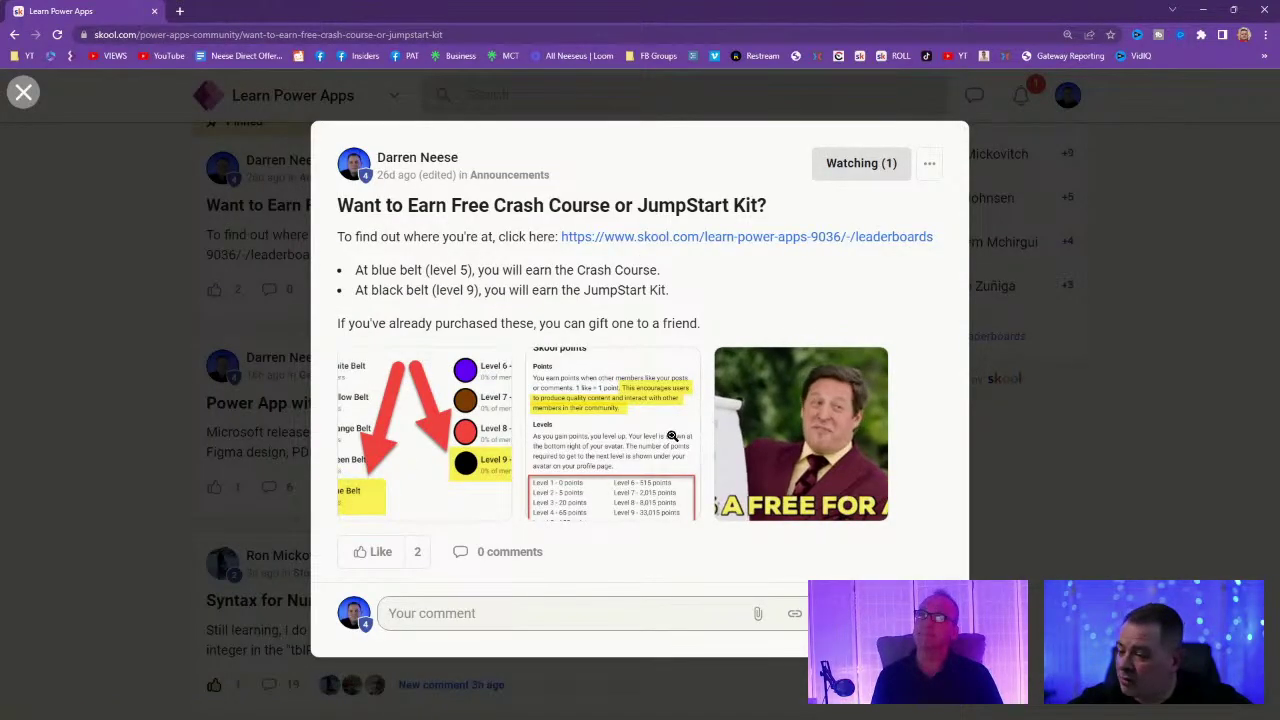
pyautogui.moveTo(390, 271); pyautogui.dragTo(616, 272)
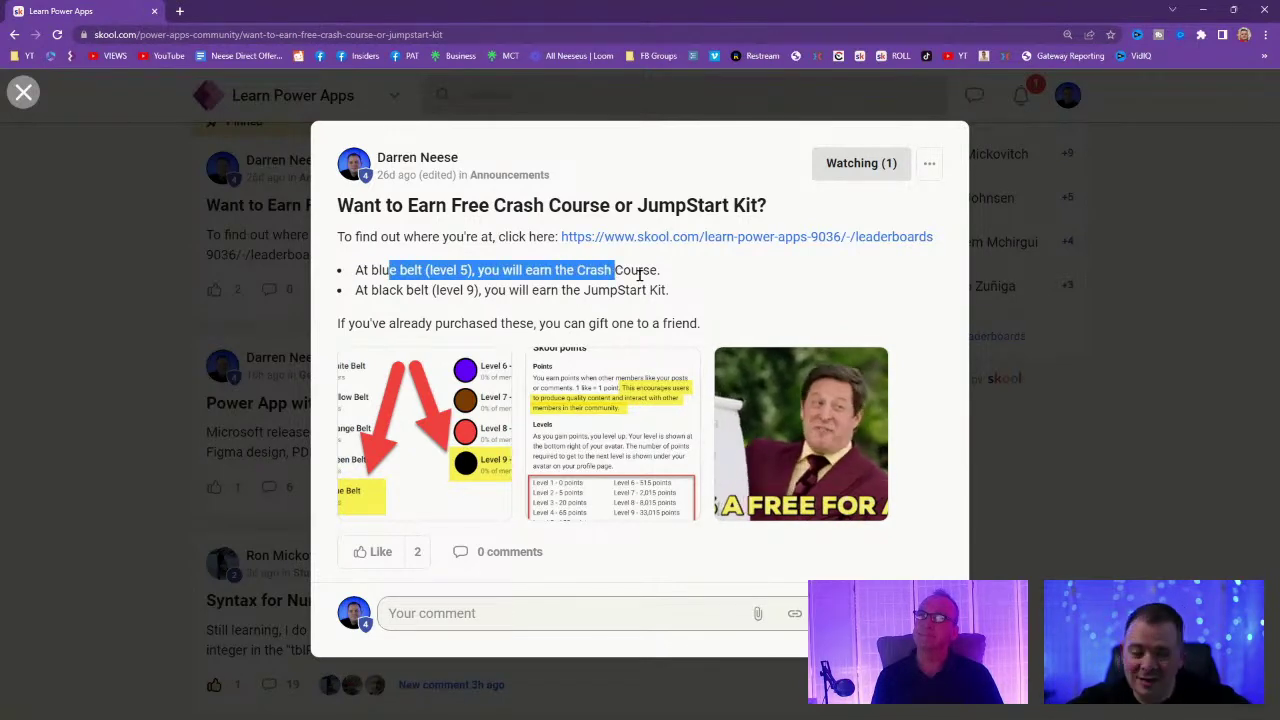
pyautogui.click(690, 284)
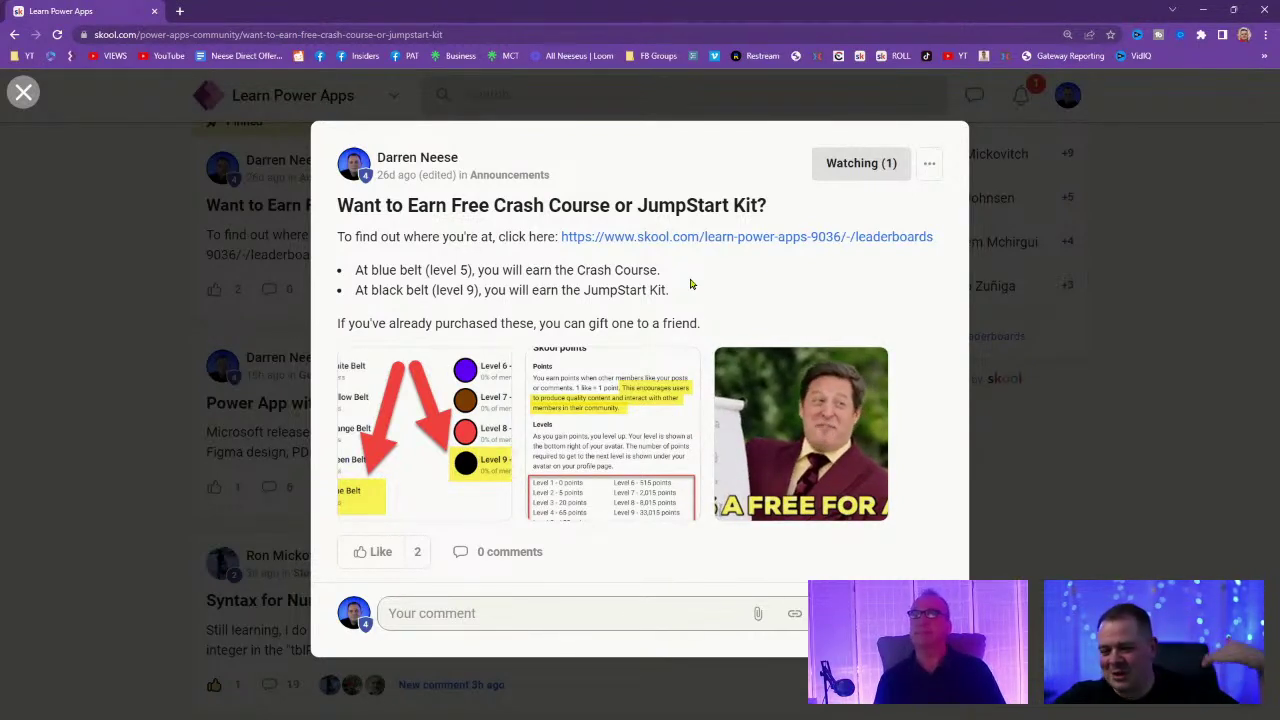
pyautogui.click(434, 514)
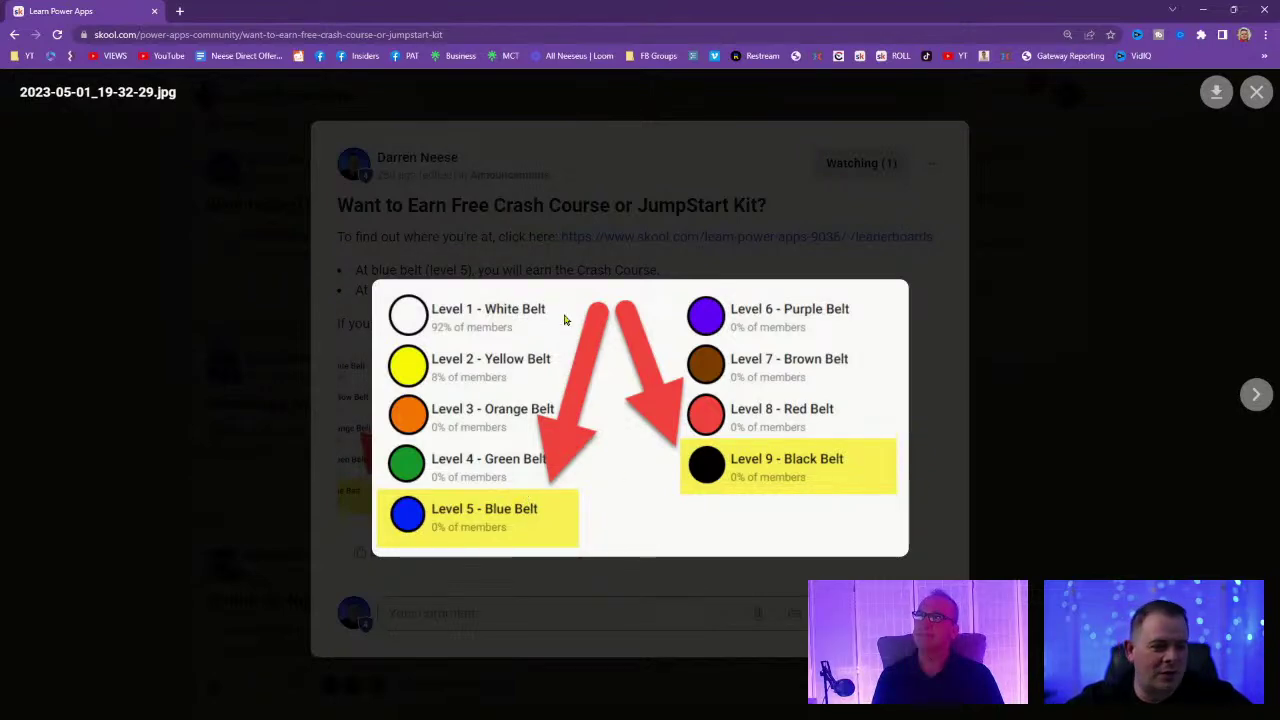
pyautogui.click(466, 586)
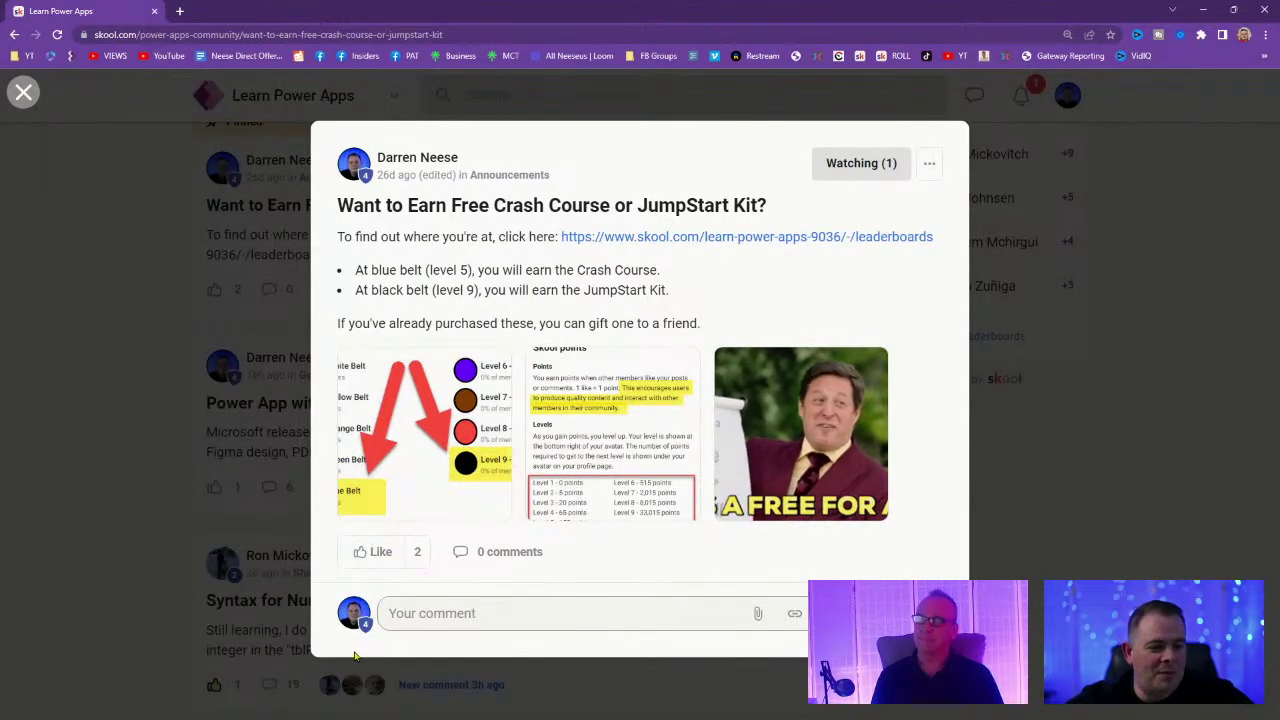
pyautogui.click(418, 410)
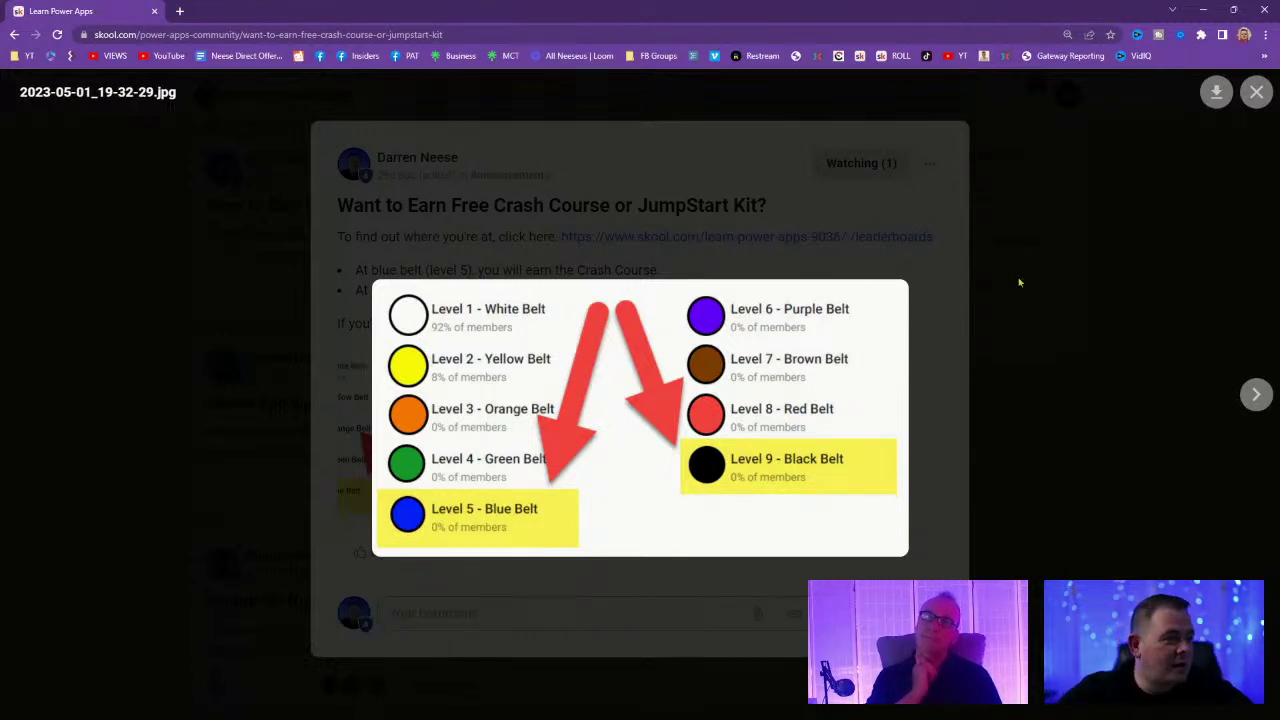
pyautogui.click(1045, 311)
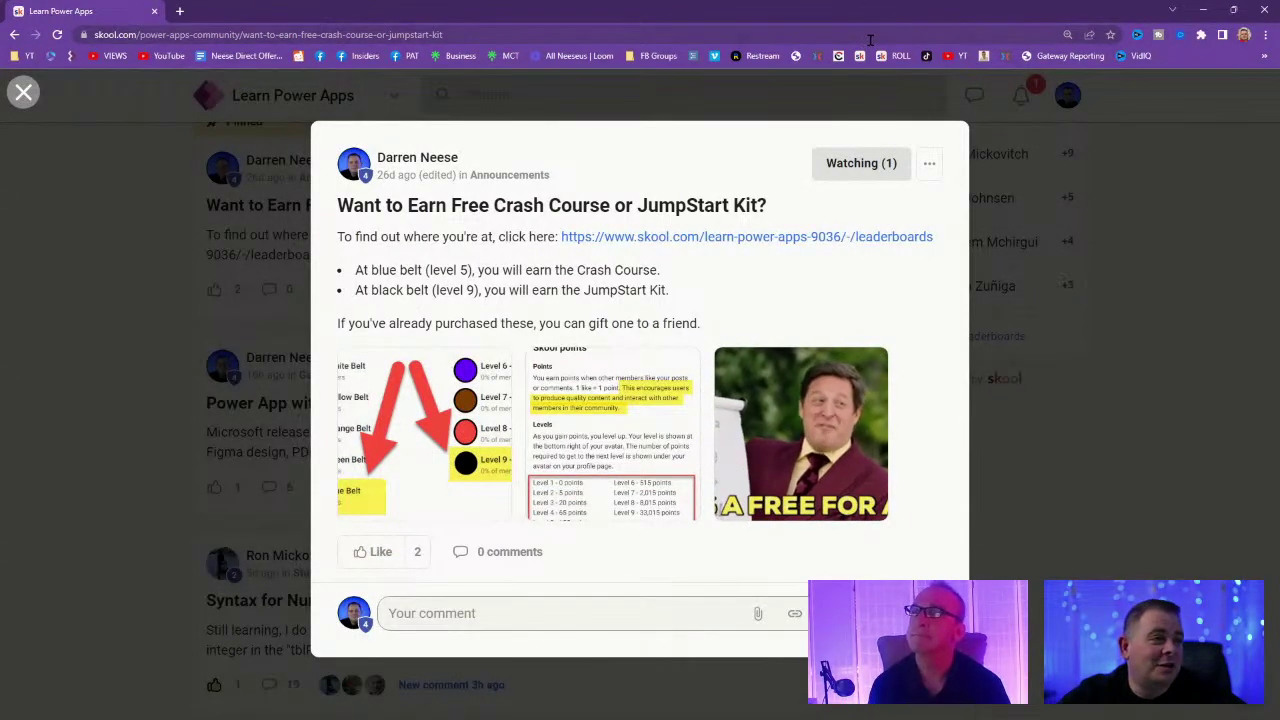
# Switch back to Power Apps and complete the Submit button's OnSelect formula as SubmitForm(Form1).
pyautogui.moveTo(706, 10); pyautogui.dragTo(890, 212)
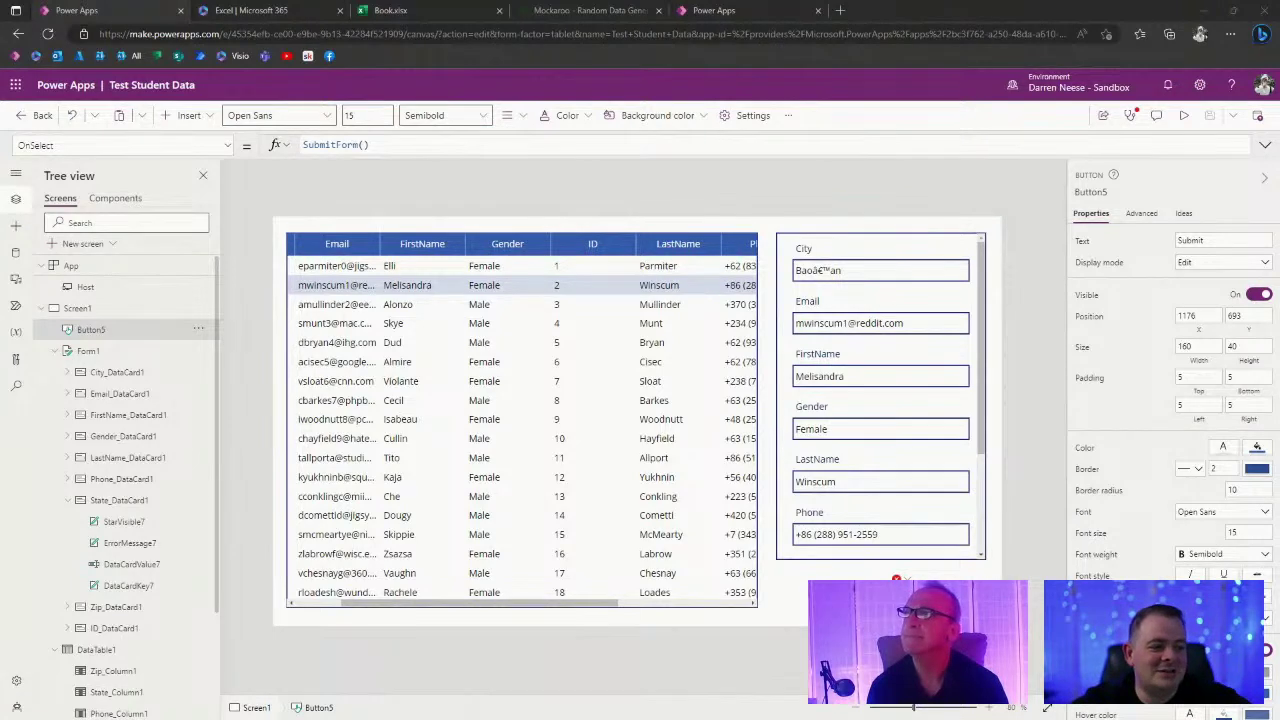
pyautogui.press('Left')
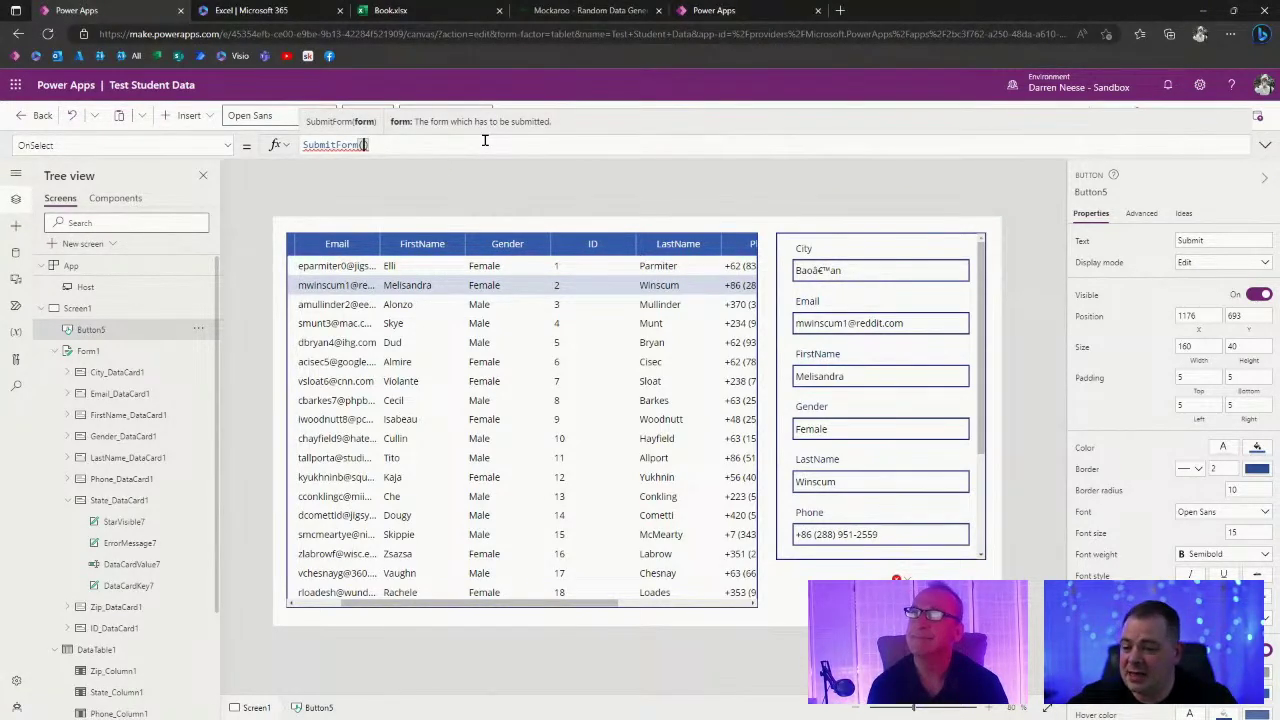
pyautogui.write('Form1')
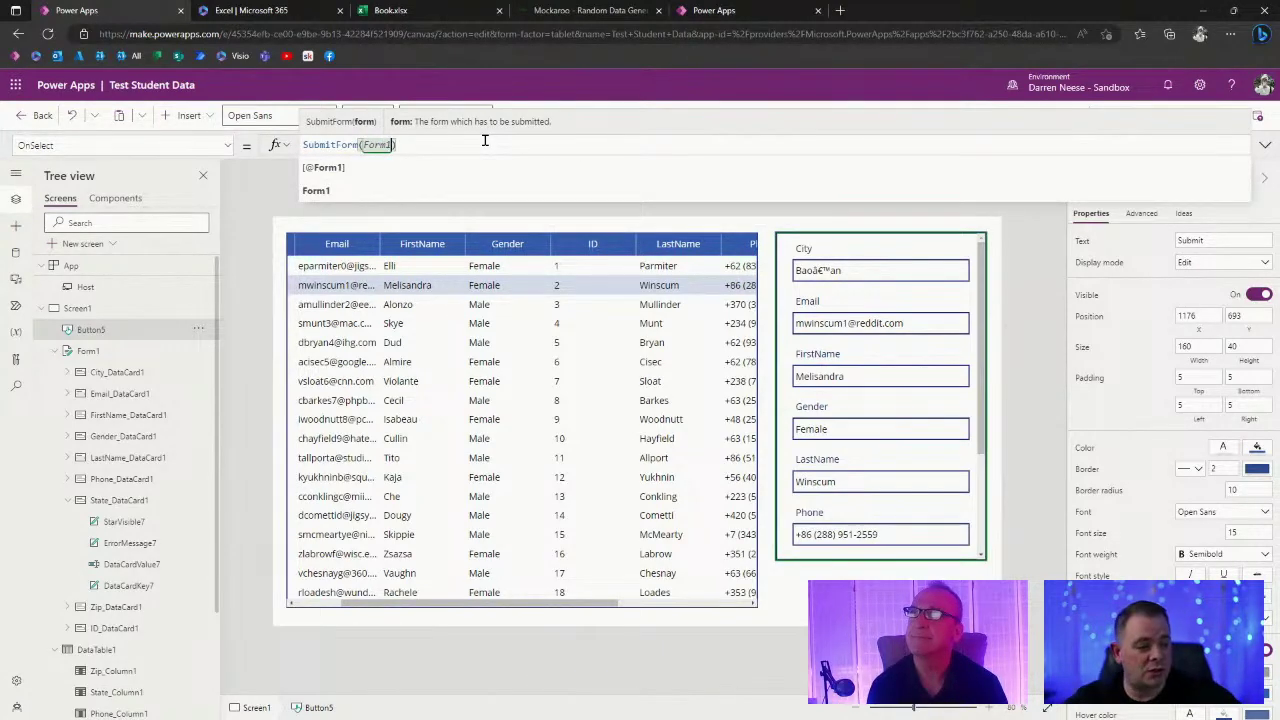
pyautogui.click(1040, 390)
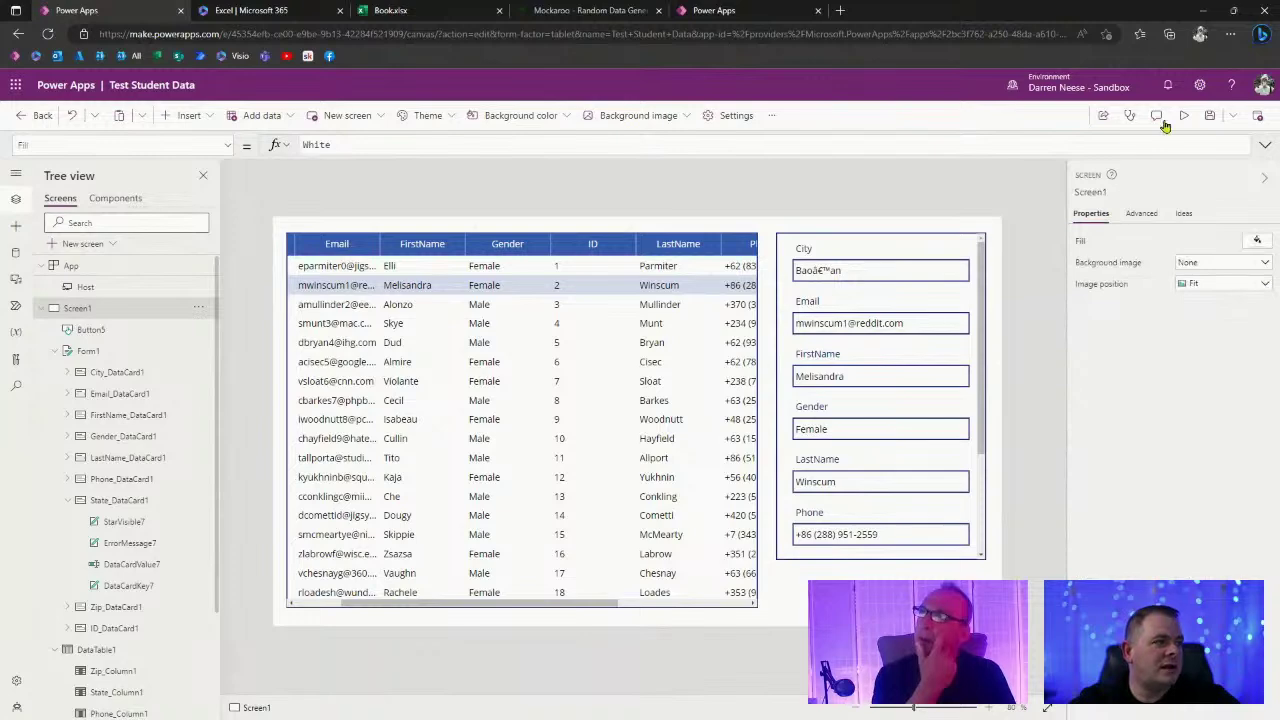
# Preview the app, change the ID 2 record's City to Orlando, and submit the edit form.
pyautogui.click(1183, 115)
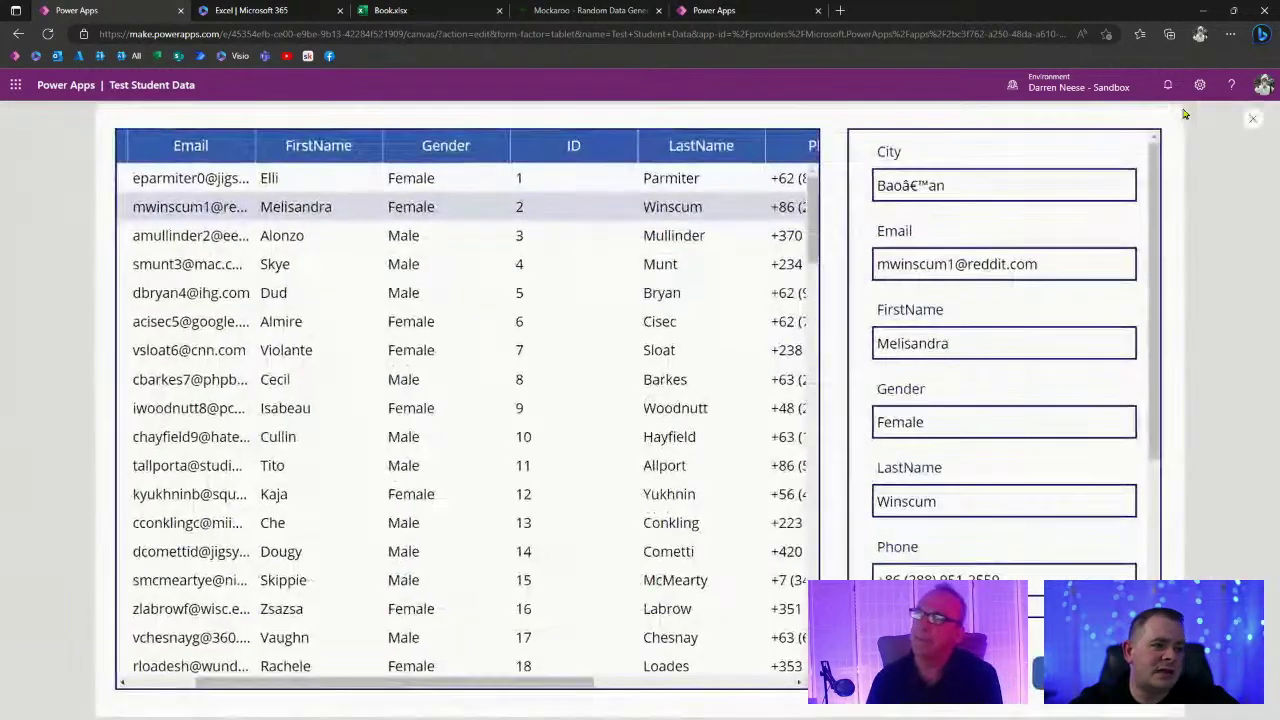
pyautogui.click(977, 188)
pyautogui.write('Orlando')
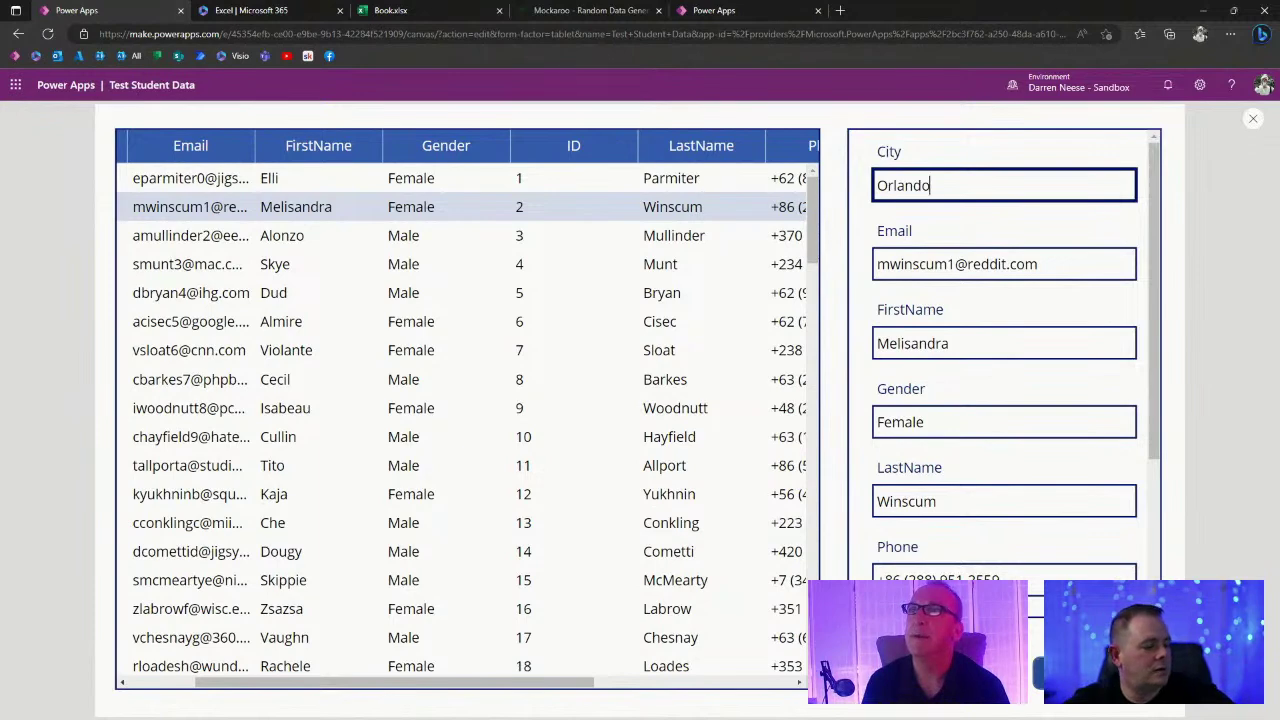
pyautogui.click(1096, 673)
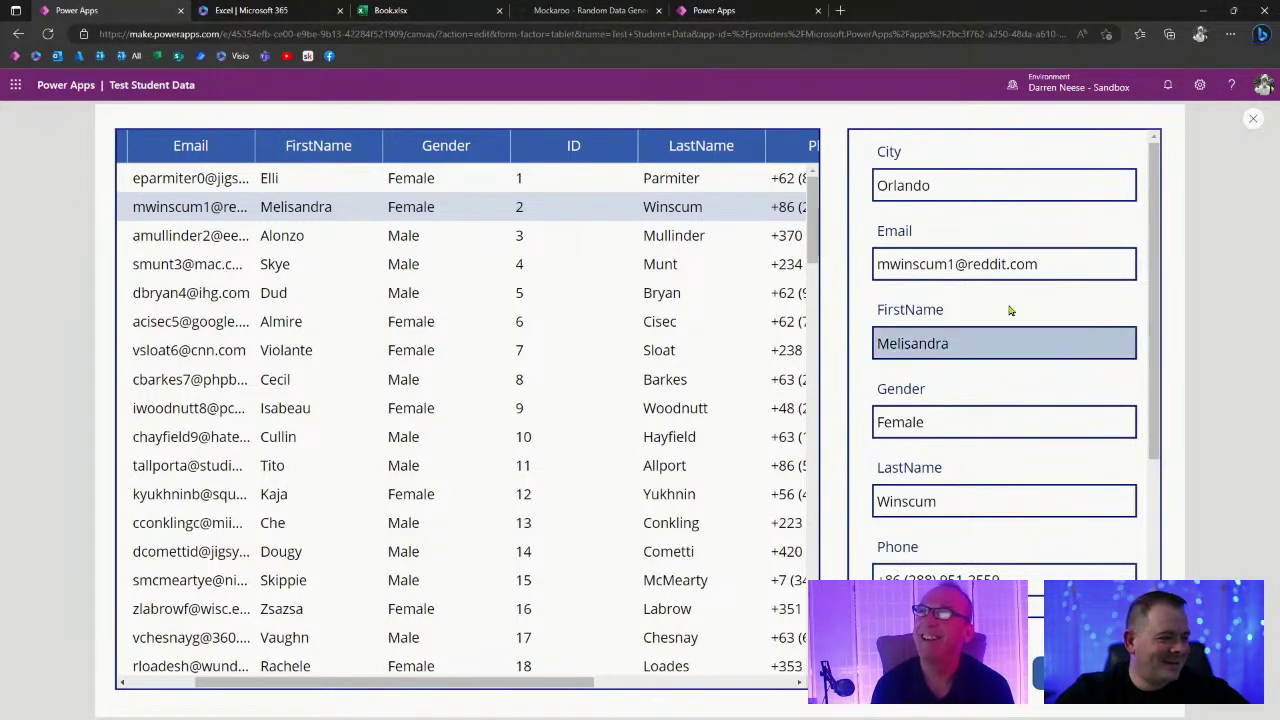
# Select the ID 3 record and return to ID 2 to check whether the City edit persists, and close the preview.
pyautogui.click(298, 235)
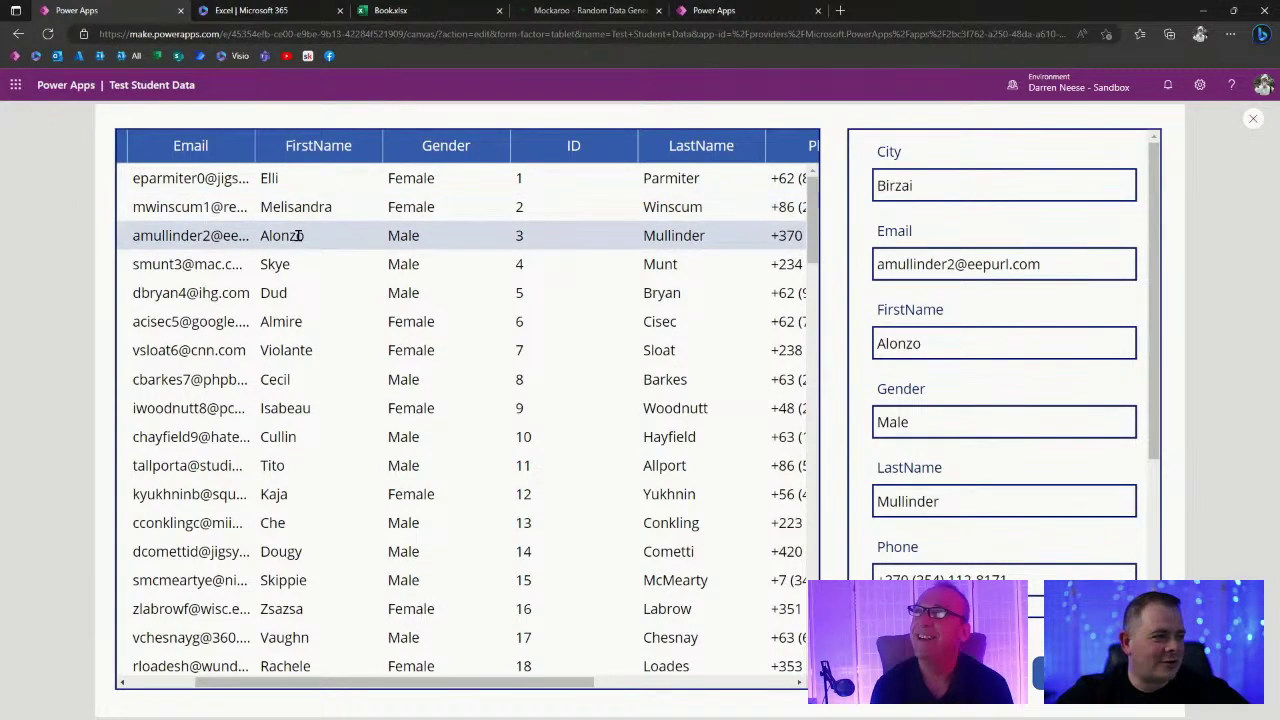
pyautogui.click(302, 207)
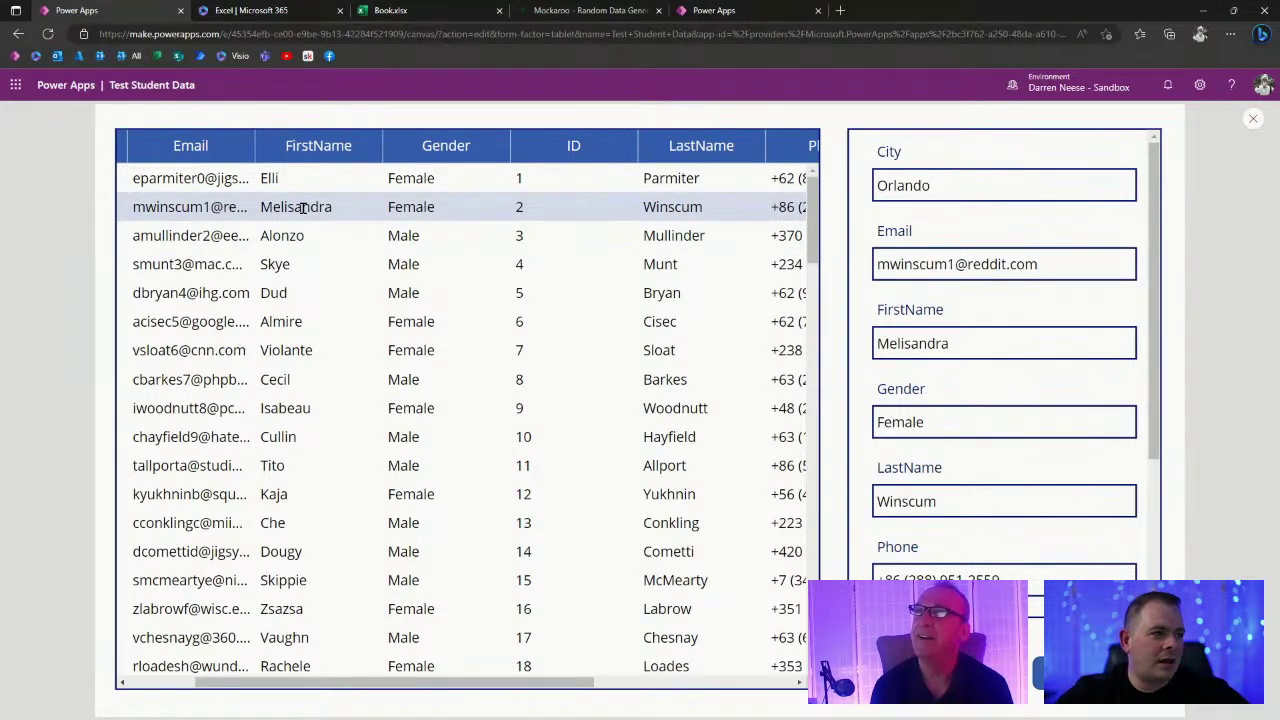
pyautogui.press('Tab')
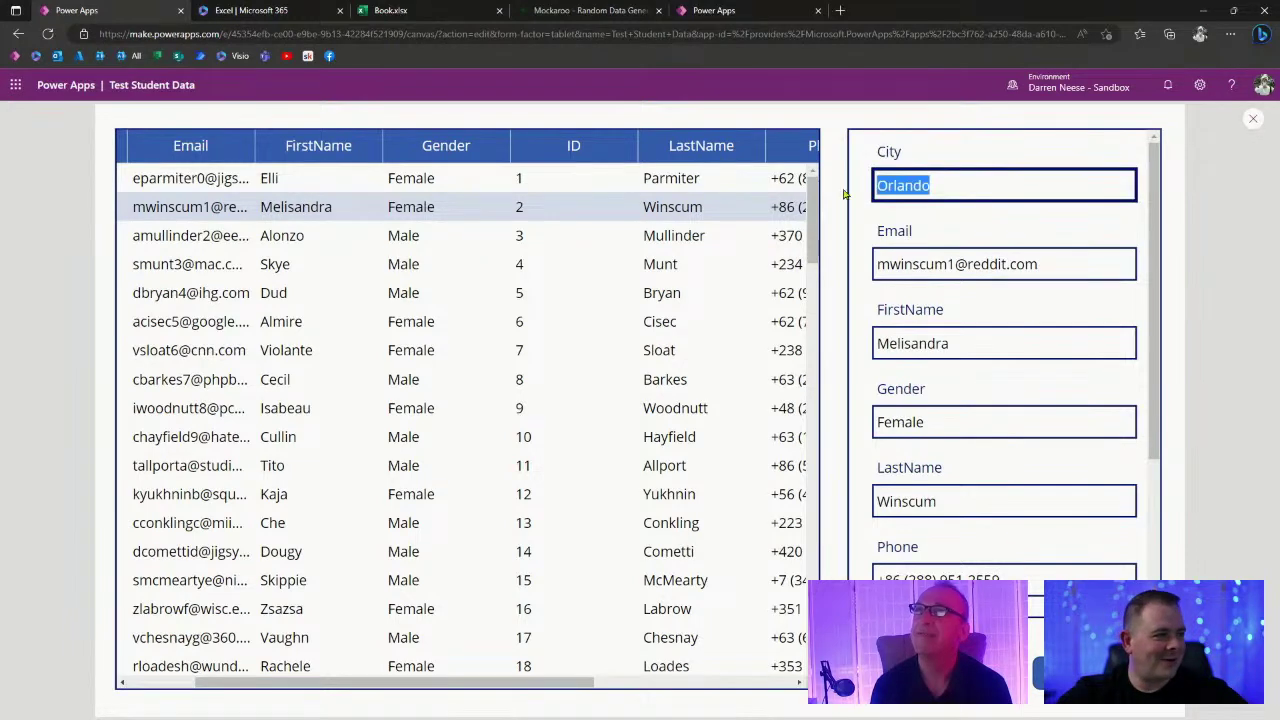
pyautogui.click(1122, 237)
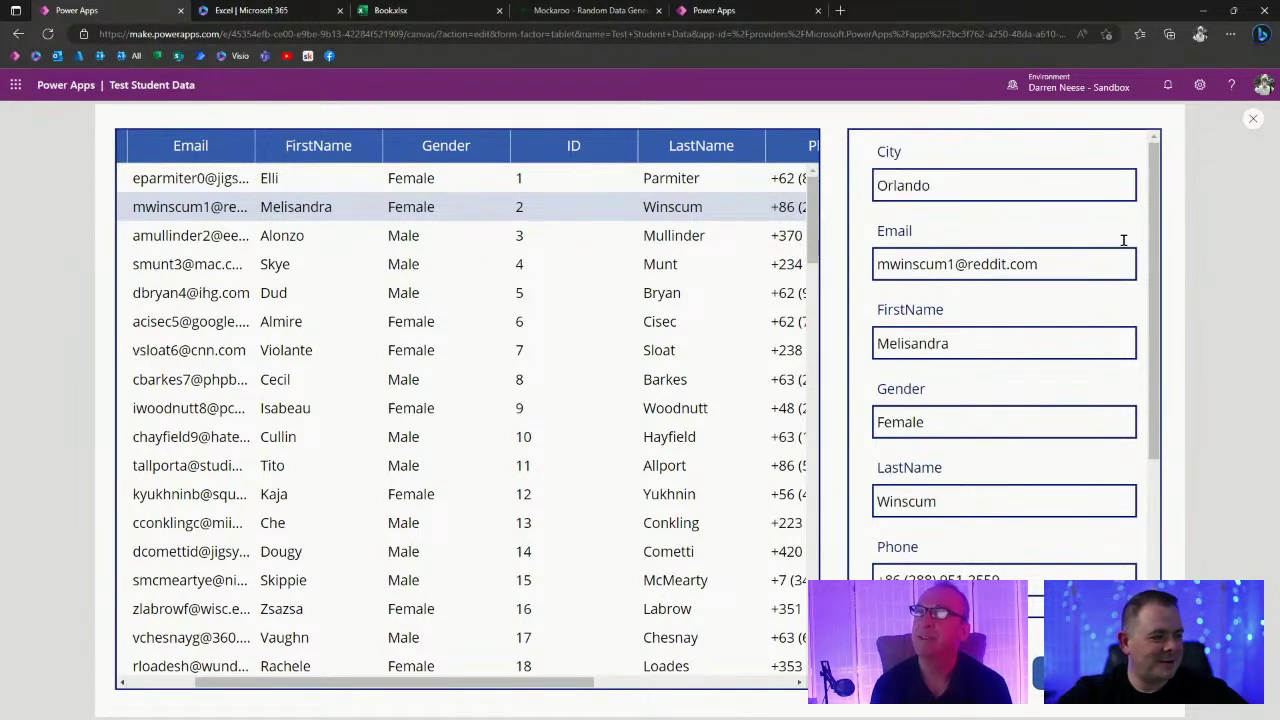
pyautogui.click(1248, 118)
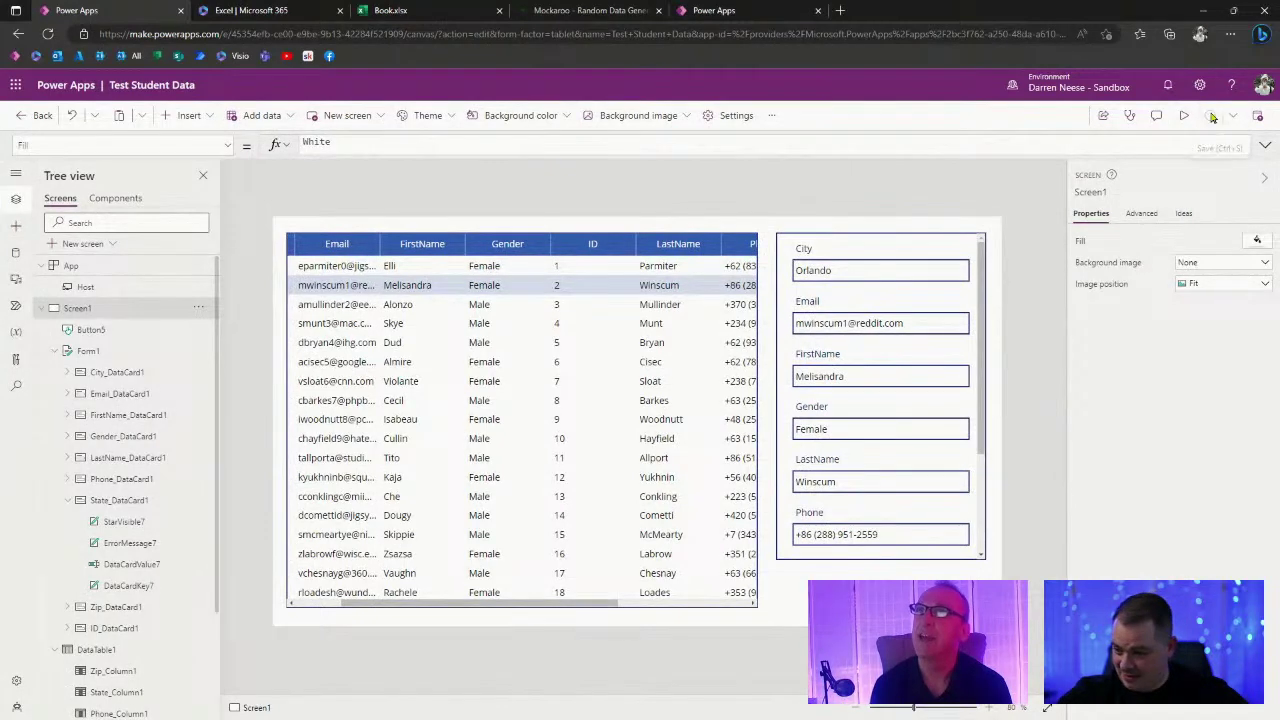
# Save the app and highlight the Submit button's whole OnSelect formula.
pyautogui.click(1212, 118)
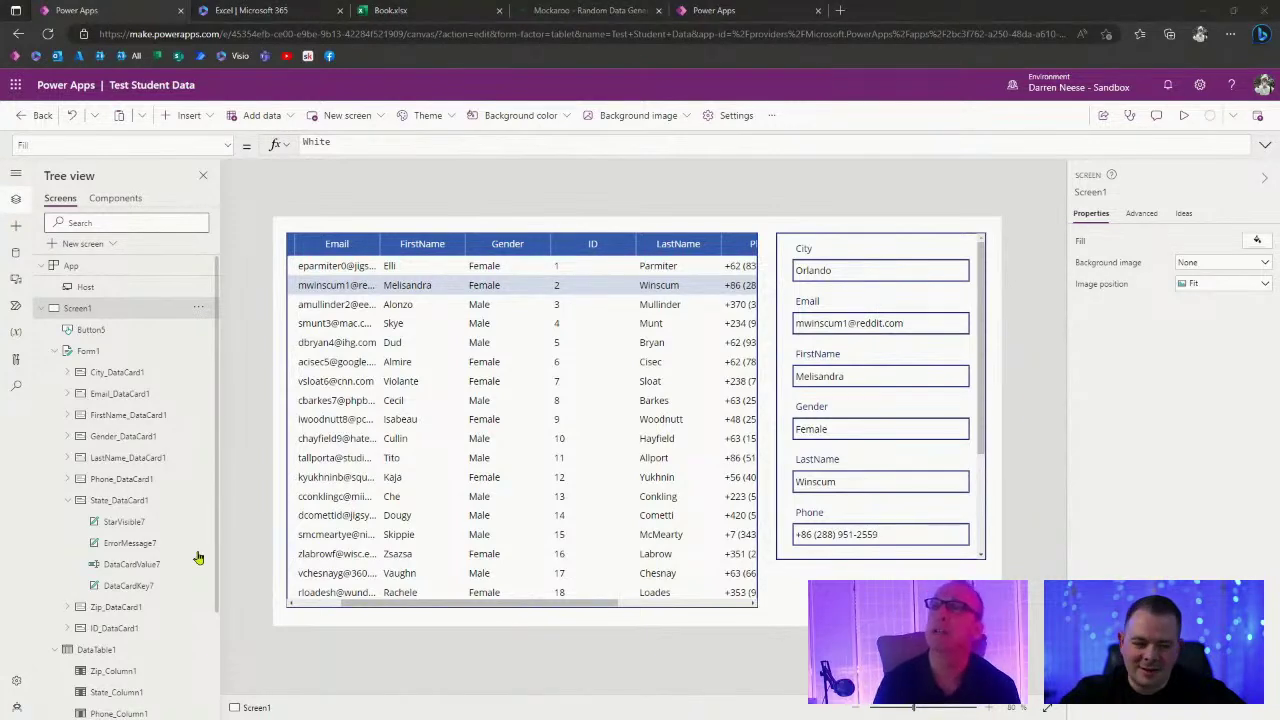
pyautogui.click(943, 597)
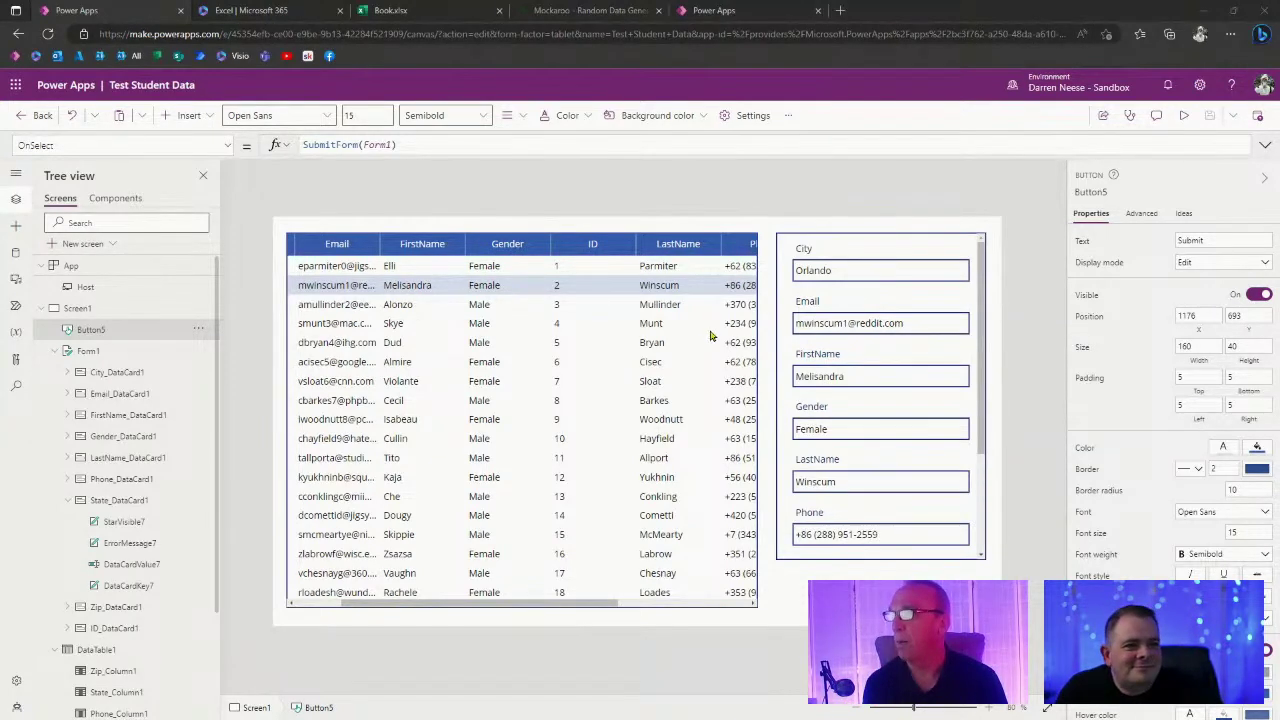
pyautogui.moveTo(452, 144); pyautogui.dragTo(240, 140)
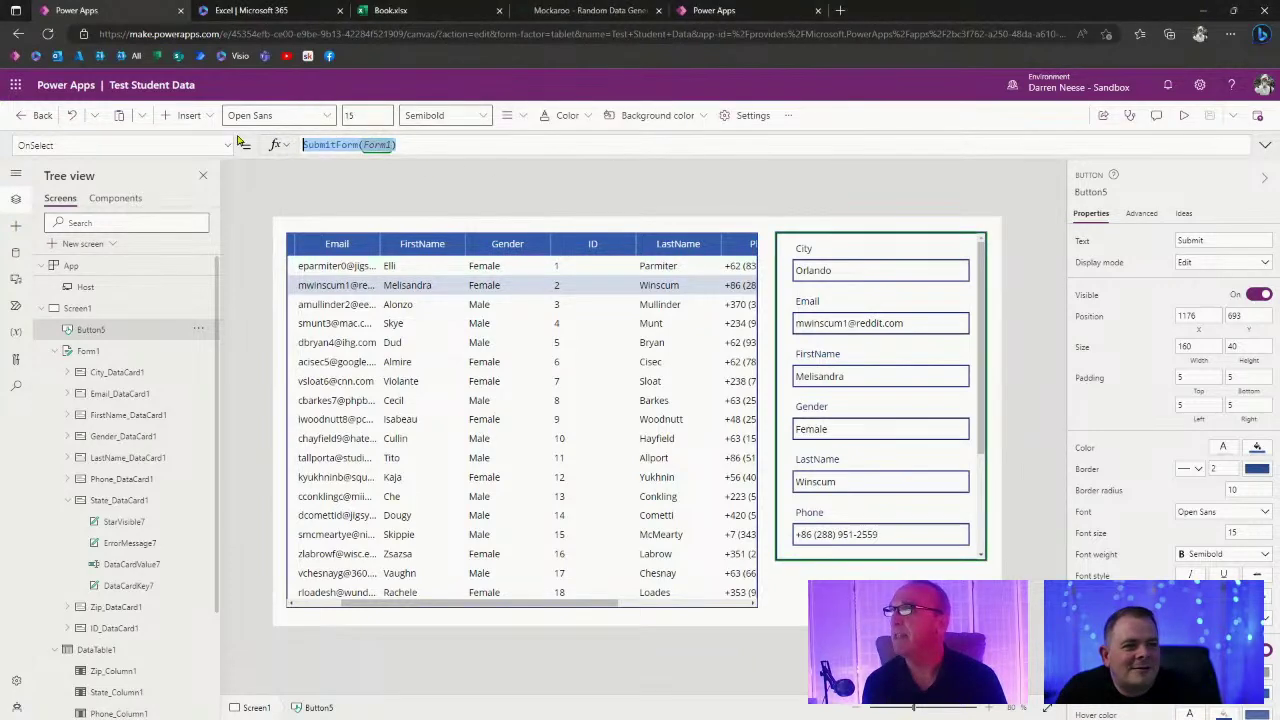
pyautogui.click(370, 145)
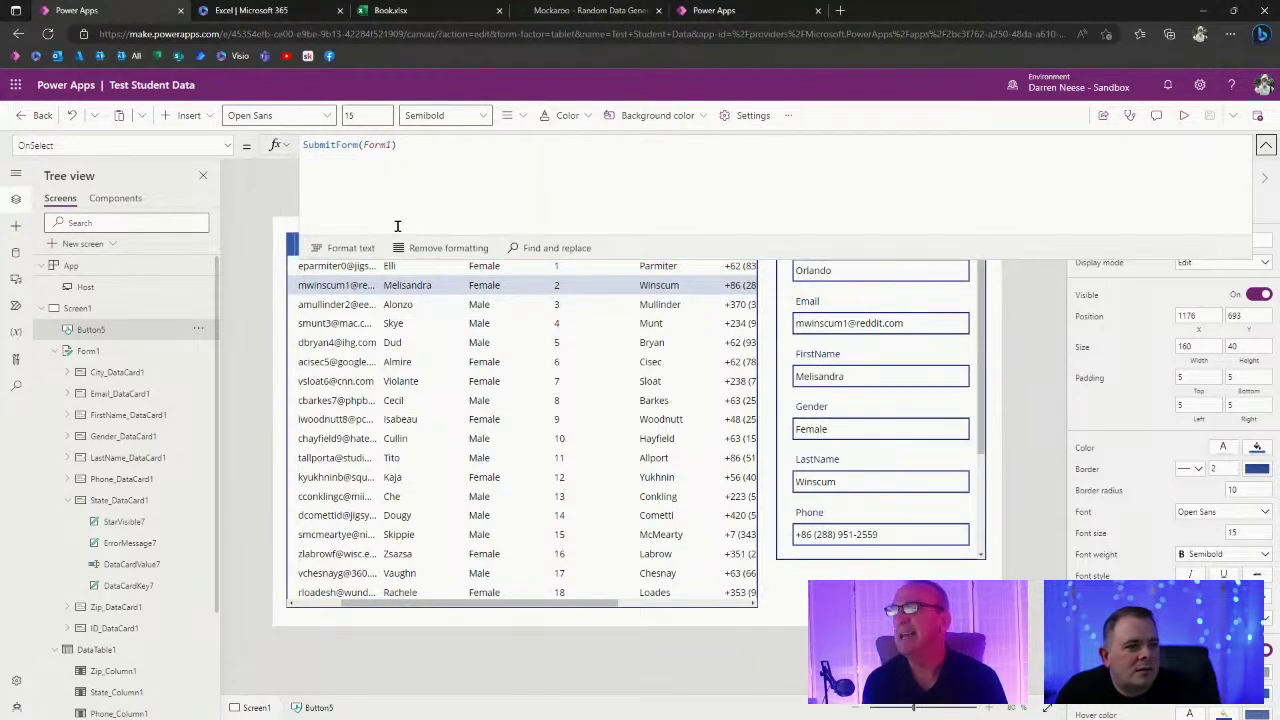
pyautogui.click(1233, 36)
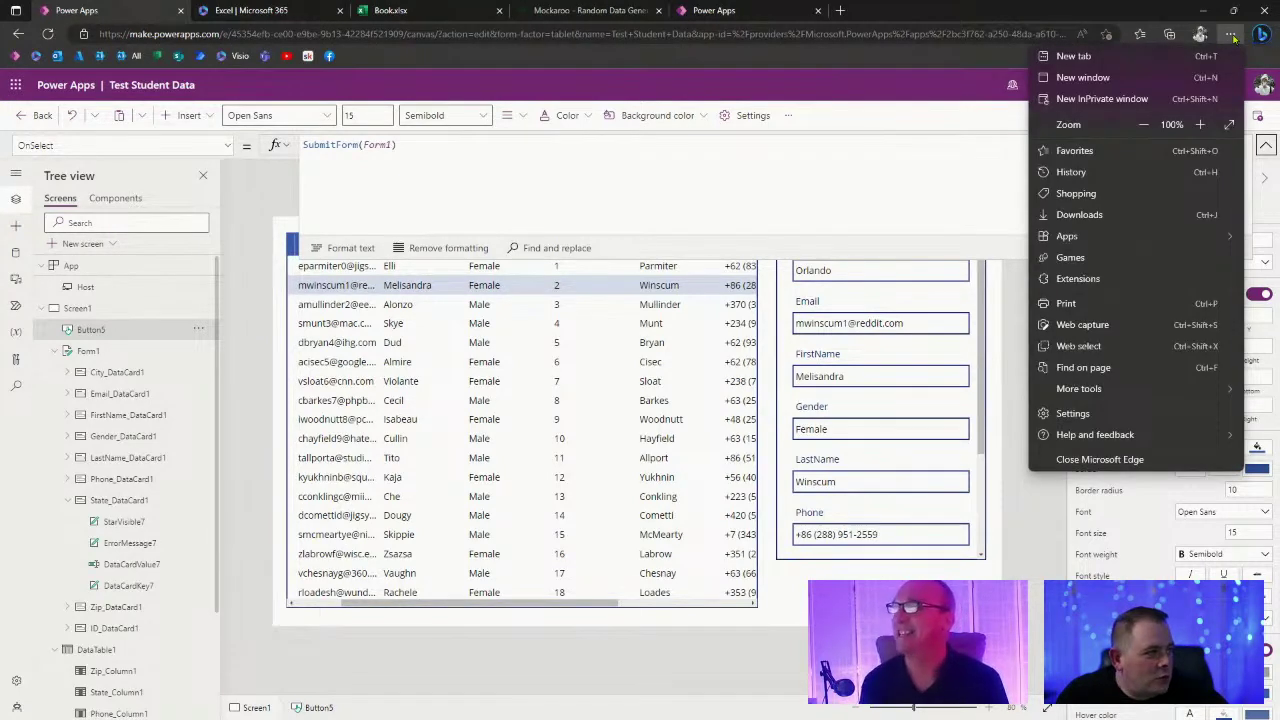
pyautogui.click(1233, 36)
pyautogui.click(1012, 344)
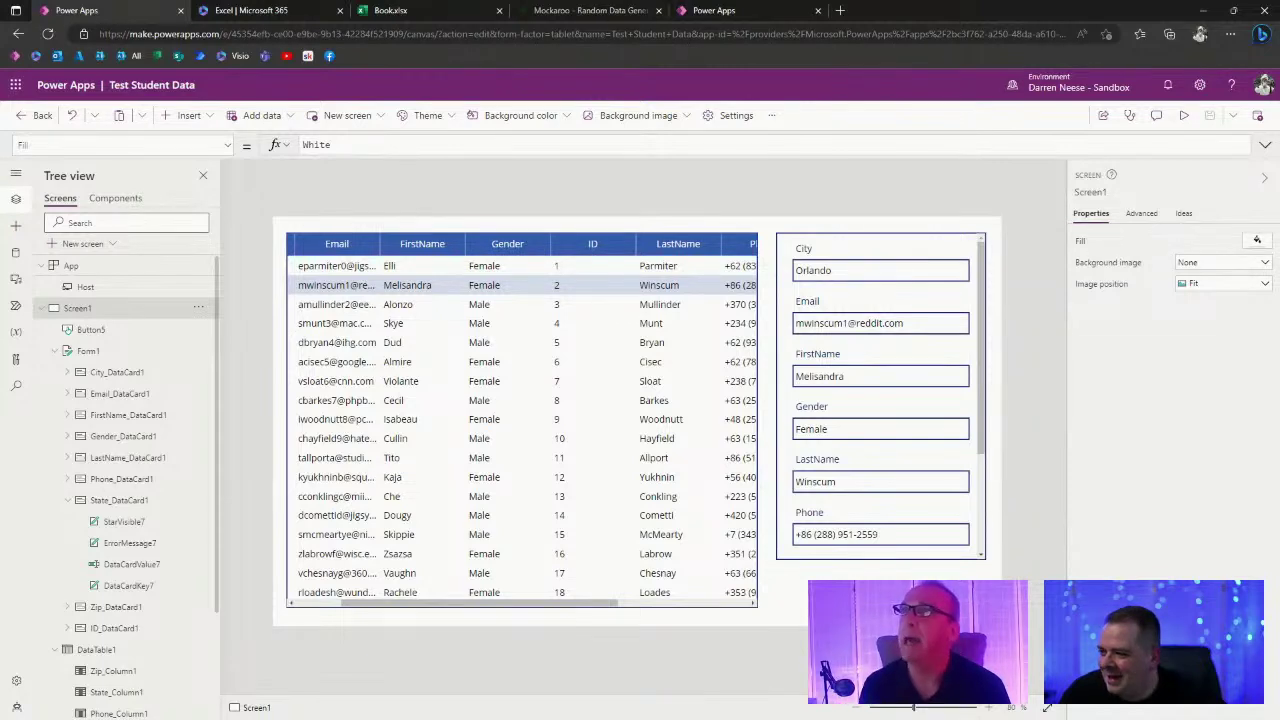
# Clear the Form1 argument from the Submit button's OnSelect formula and fill it in again from the suggestion.
pyautogui.click(91, 329)
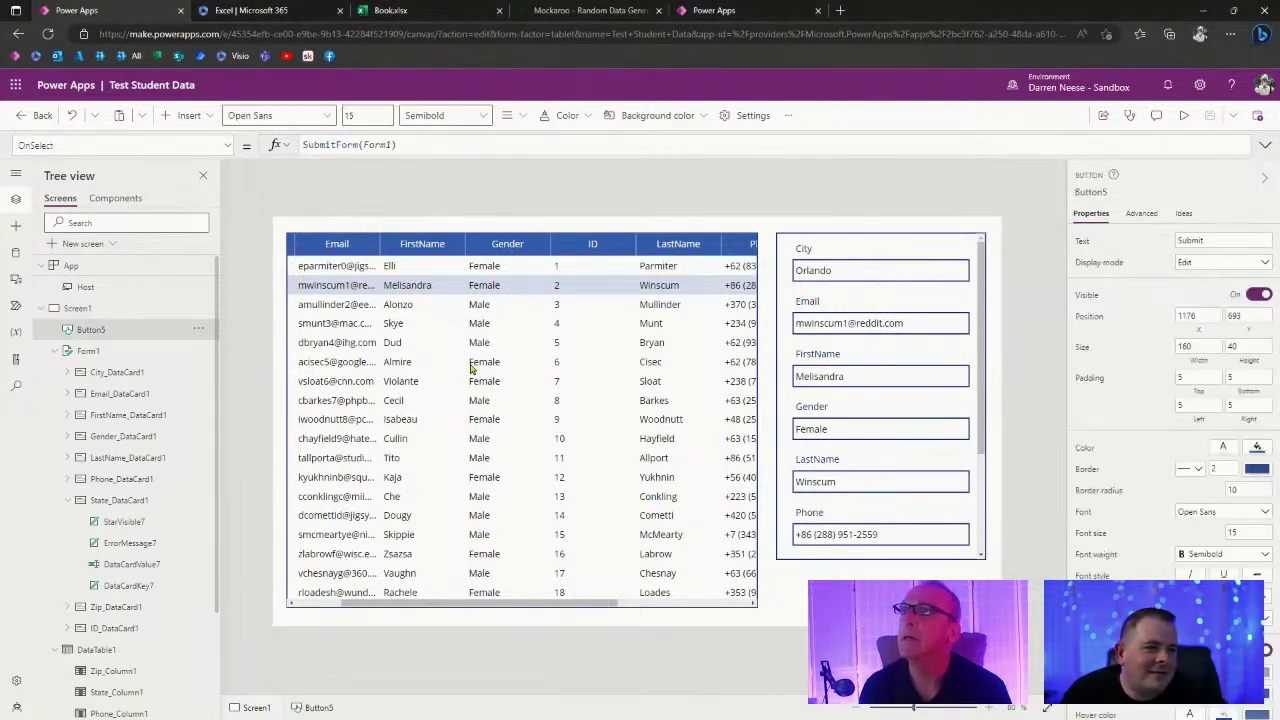
pyautogui.tripleClick(426, 144)
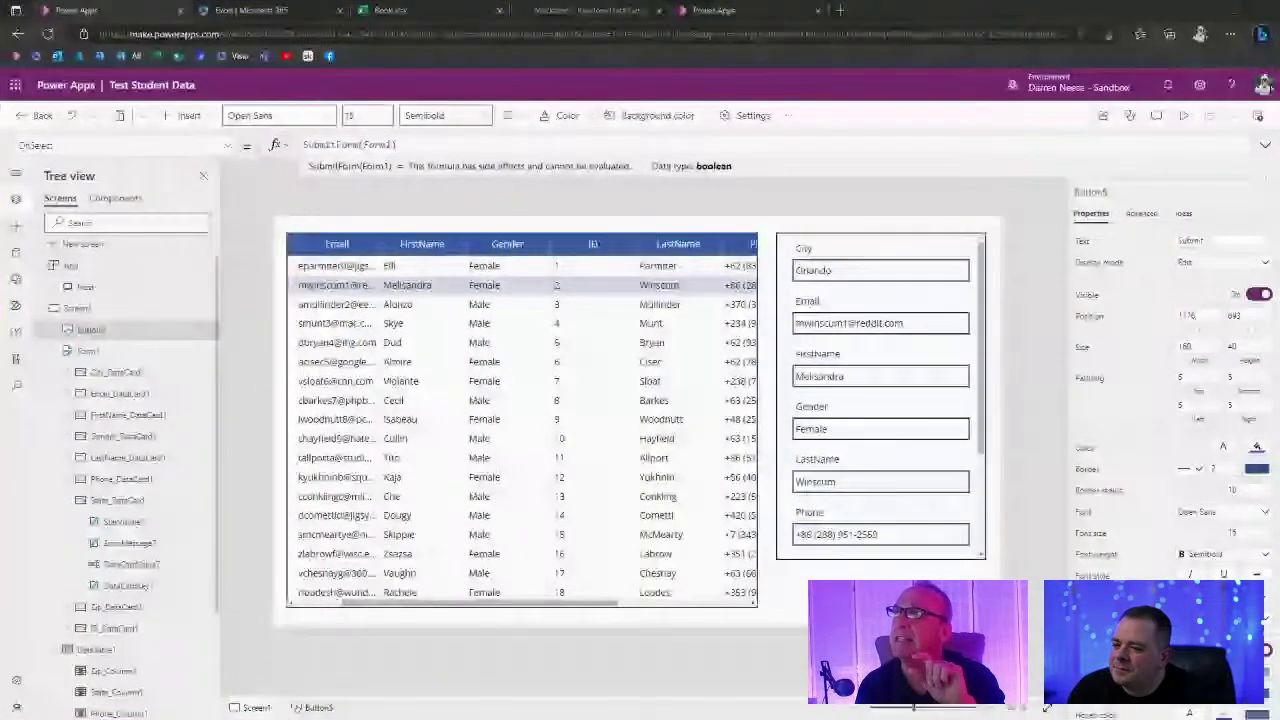
pyautogui.tripleClick(421, 145)
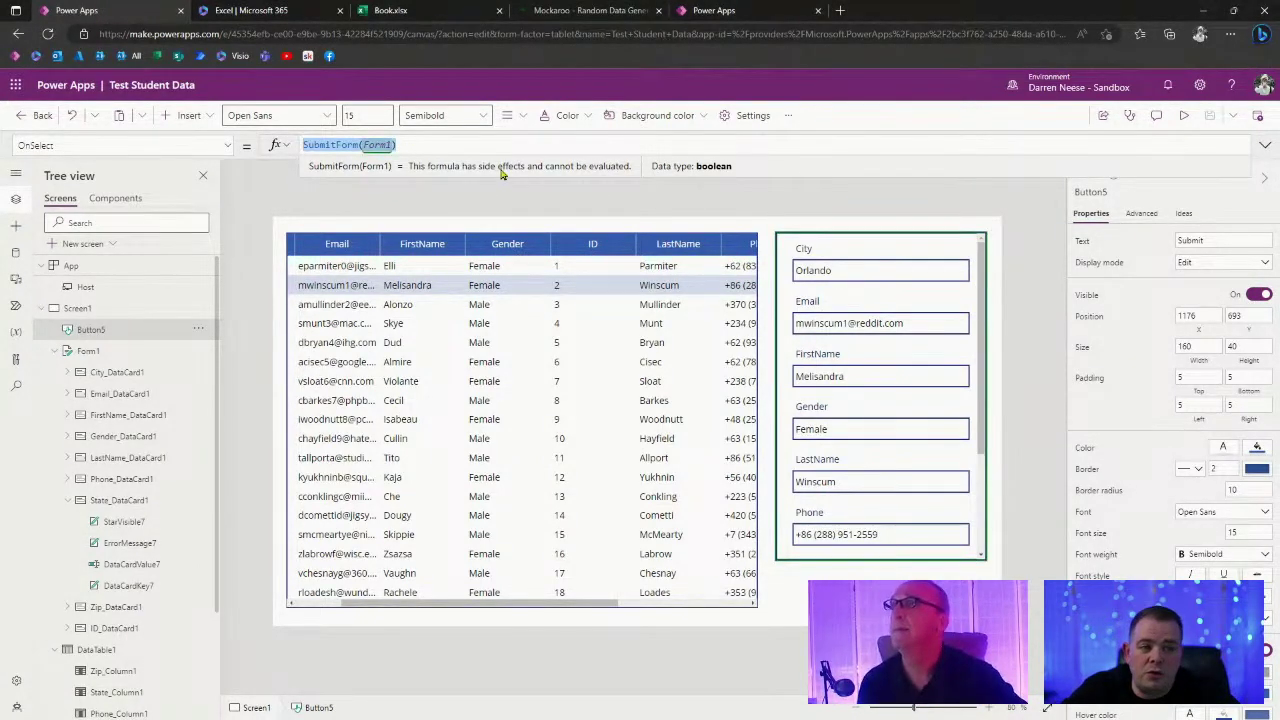
pyautogui.press('Right')
pyautogui.press('Left')
pyautogui.hotkey('ctrl', 'shift', 'Left')
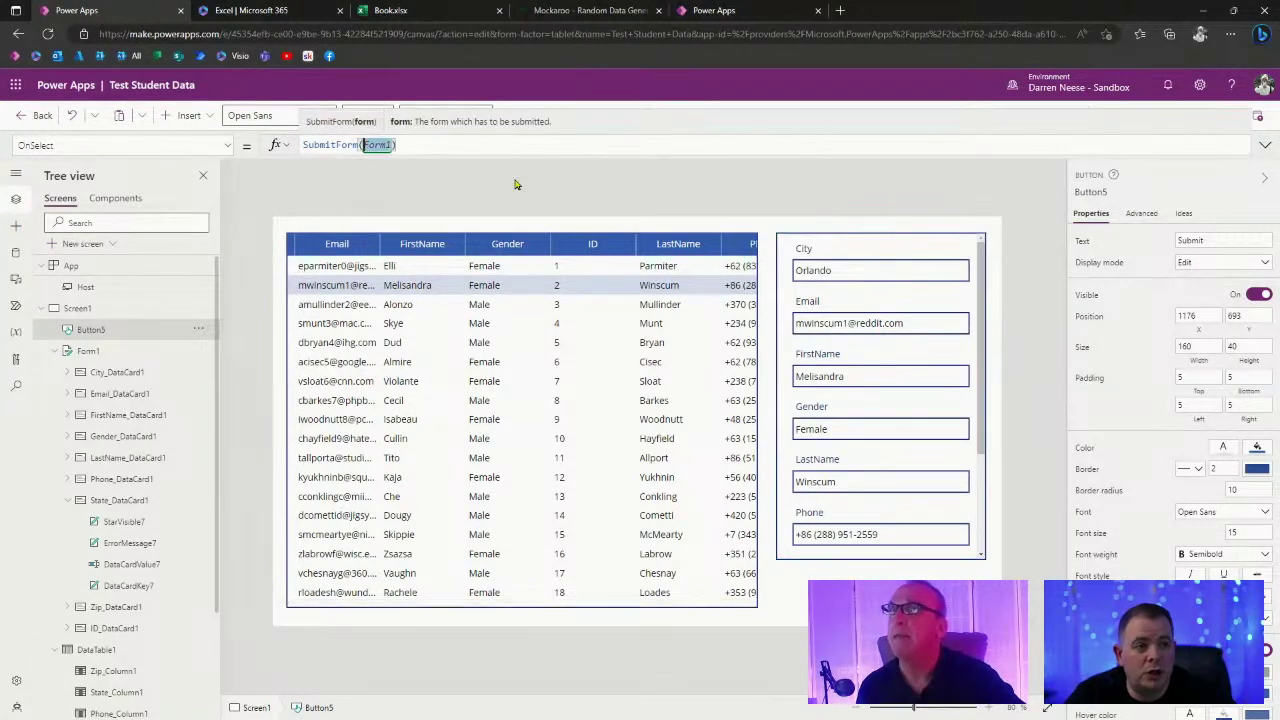
pyautogui.press('BackSpace')
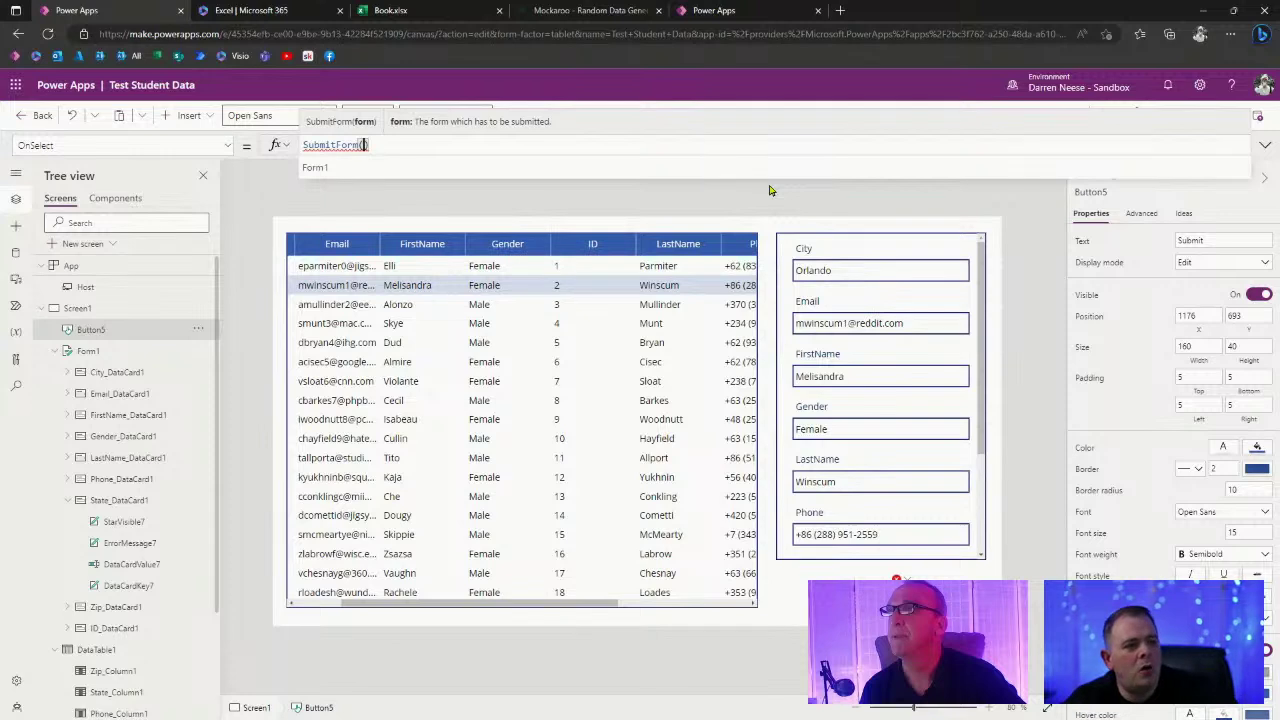
pyautogui.click(370, 175)
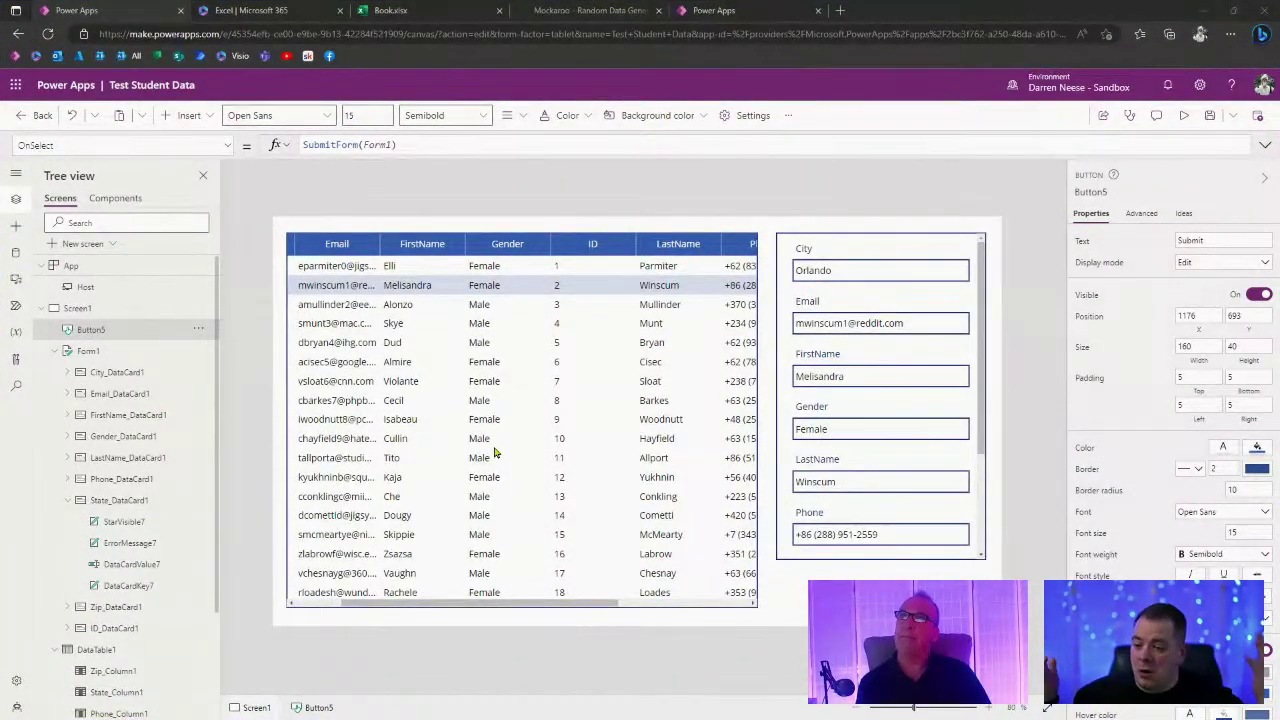
# Check the app briefly in preview and insert a button labelled Add below the edit form, level with the Submit button.
pyautogui.click(1183, 115)
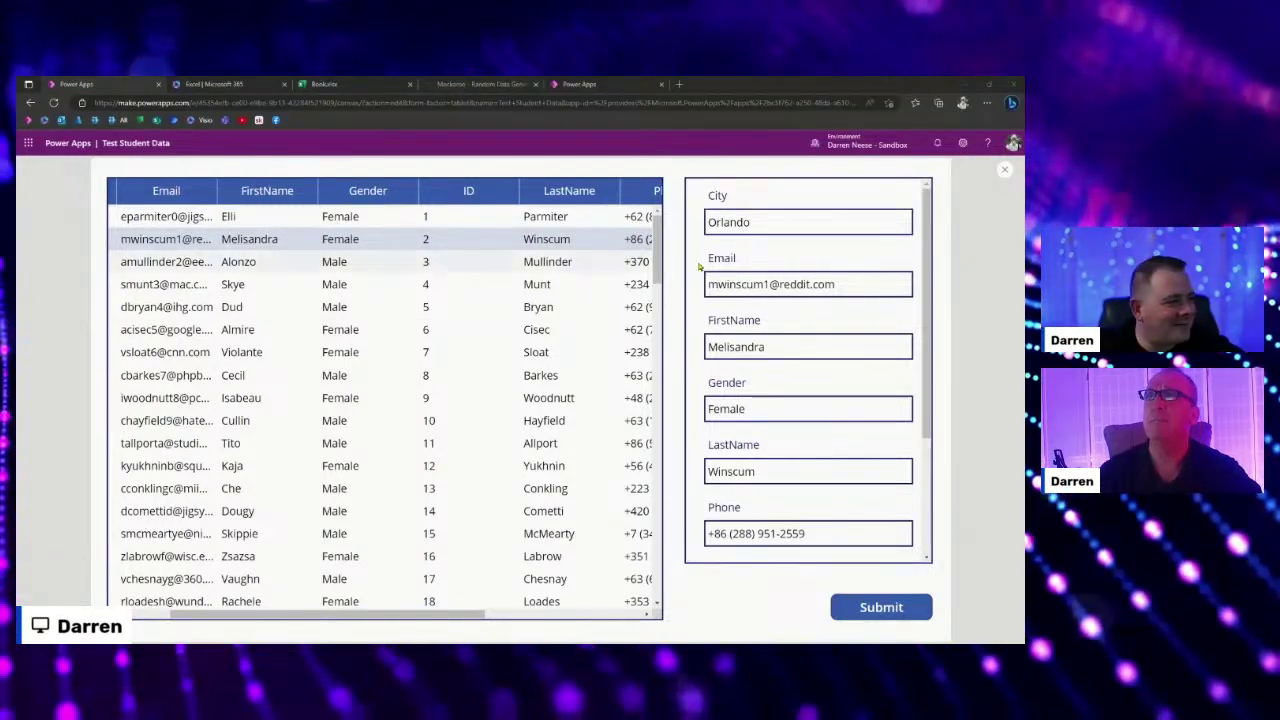
pyautogui.press('Escape')
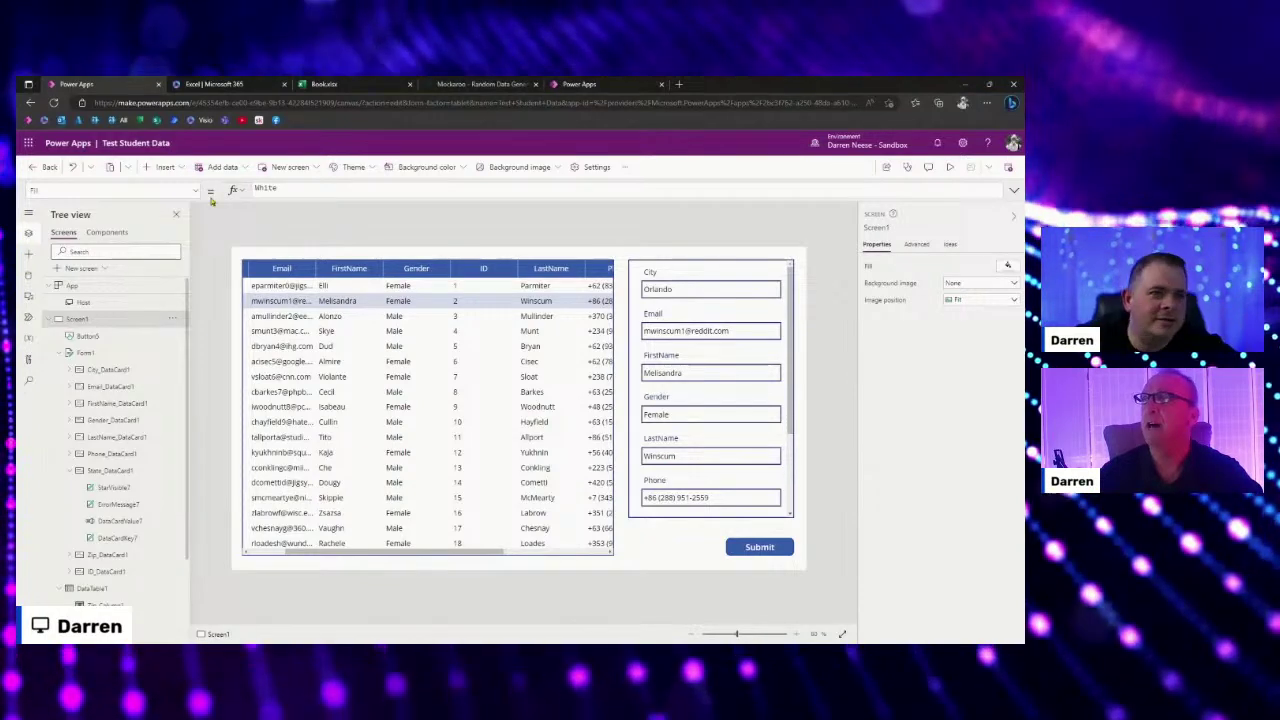
pyautogui.click(165, 167)
pyautogui.click(209, 338)
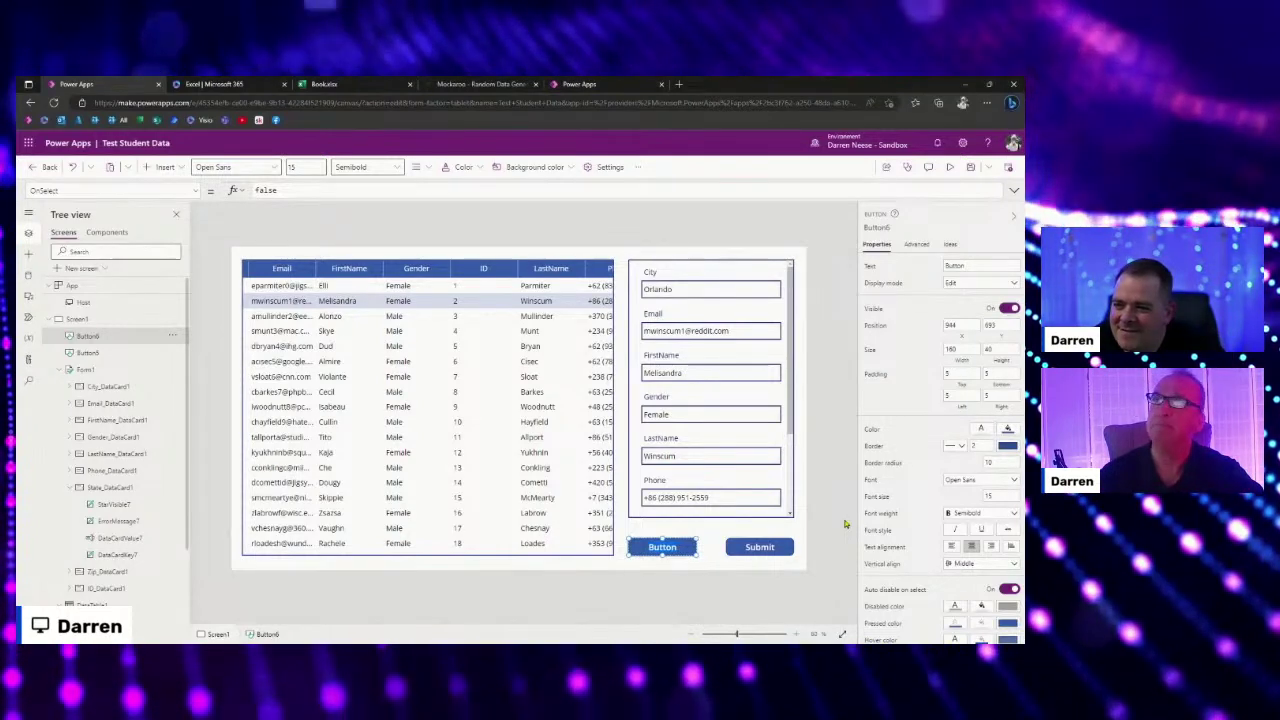
pyautogui.write('Add')
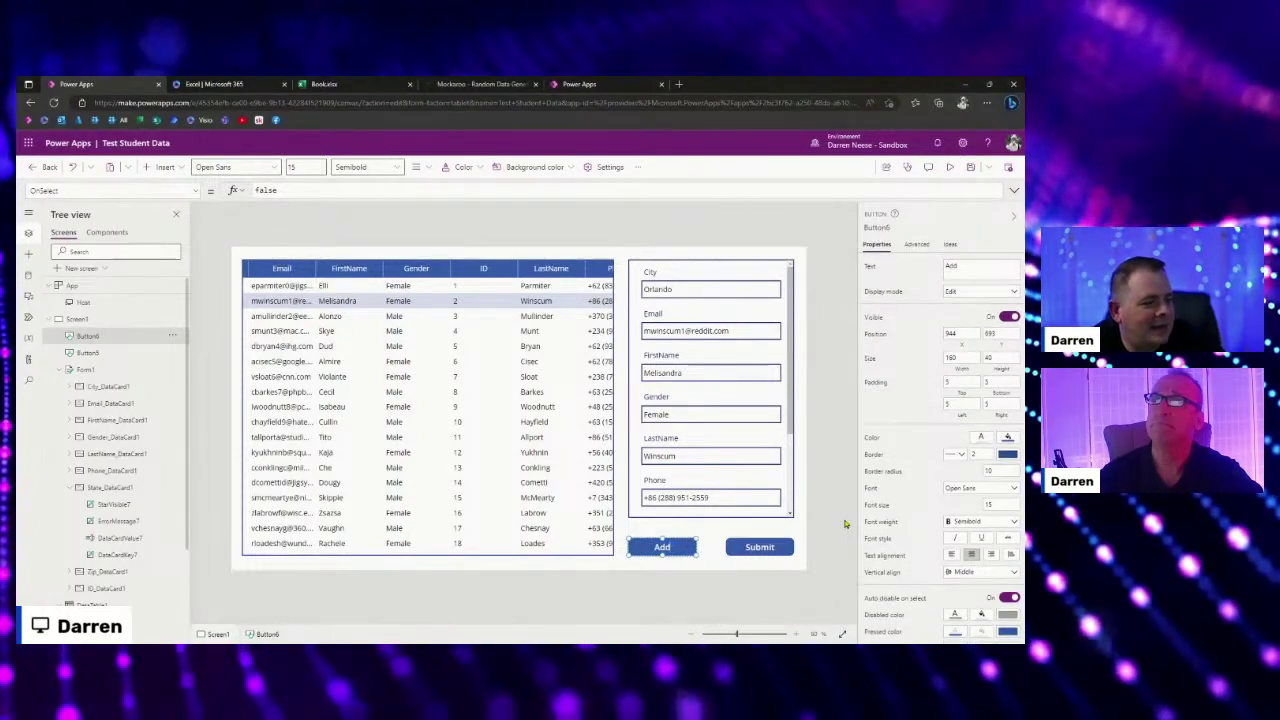
pyautogui.click(638, 577)
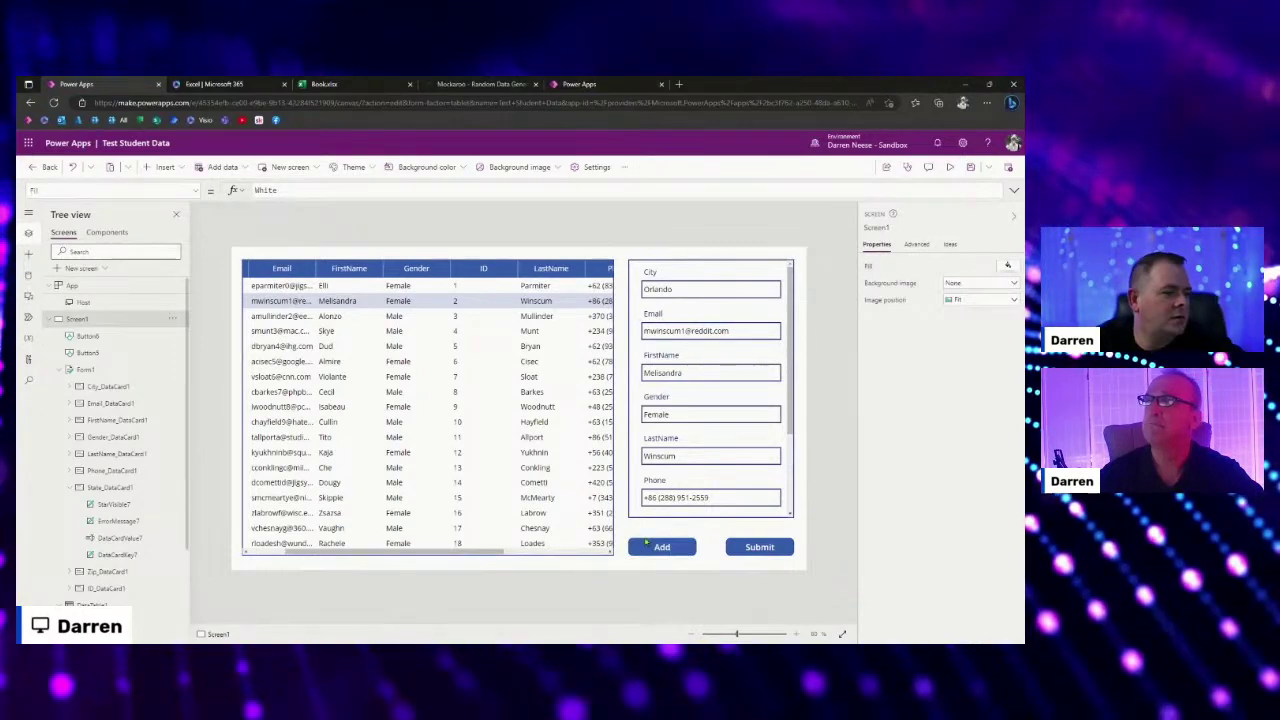
# Set the Add button's OnSelect formula to NewForm(Form1).
pyautogui.click(650, 546)
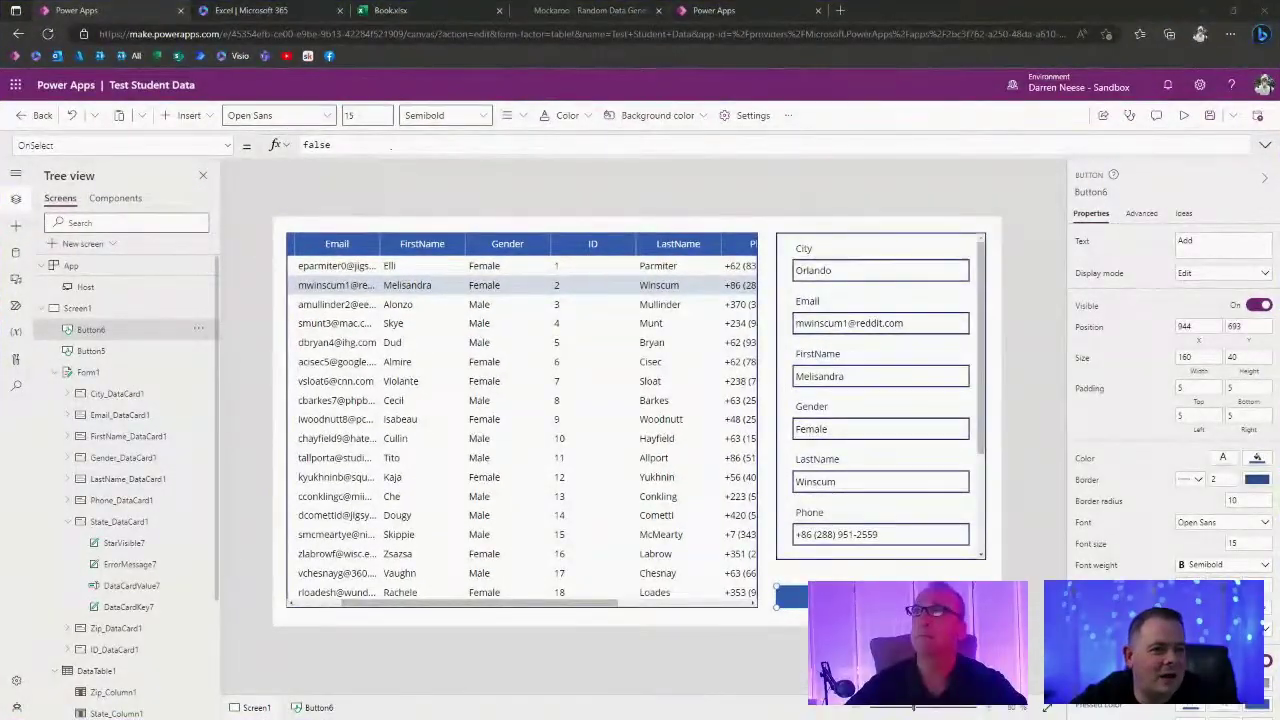
pyautogui.click(315, 145)
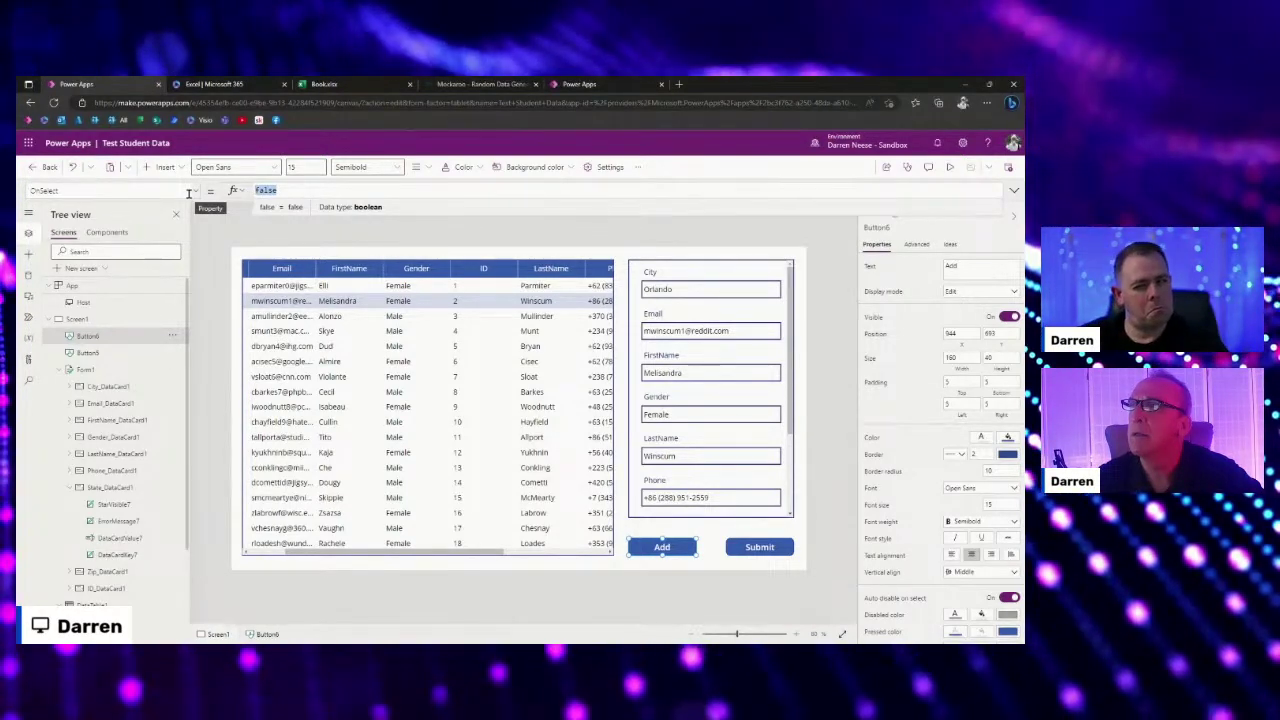
pyautogui.write('New')
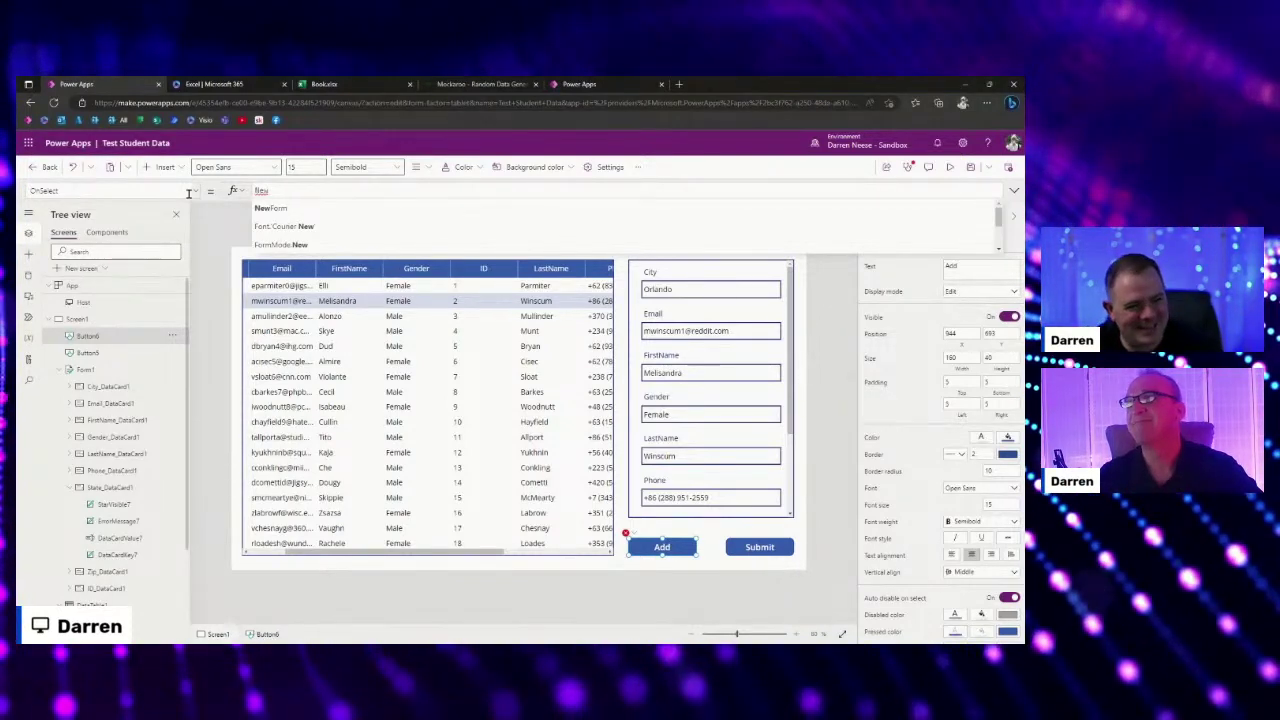
pyautogui.press('Tab')
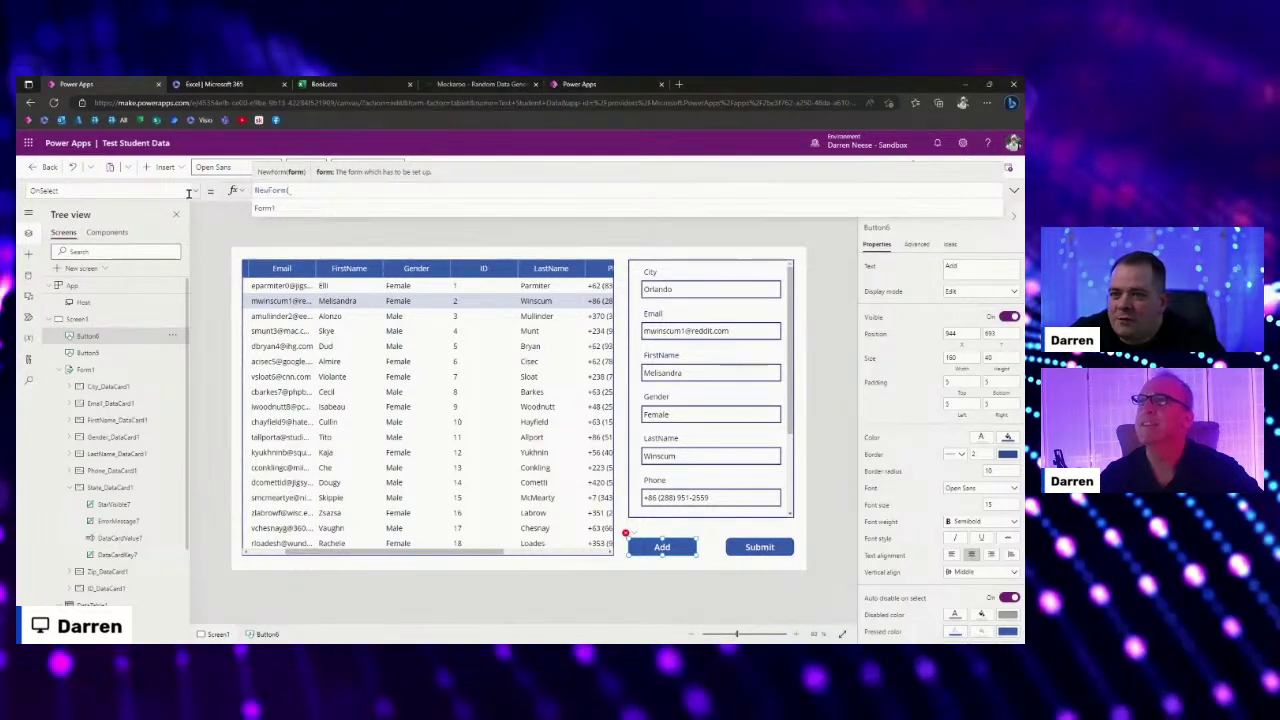
pyautogui.press('Tab')
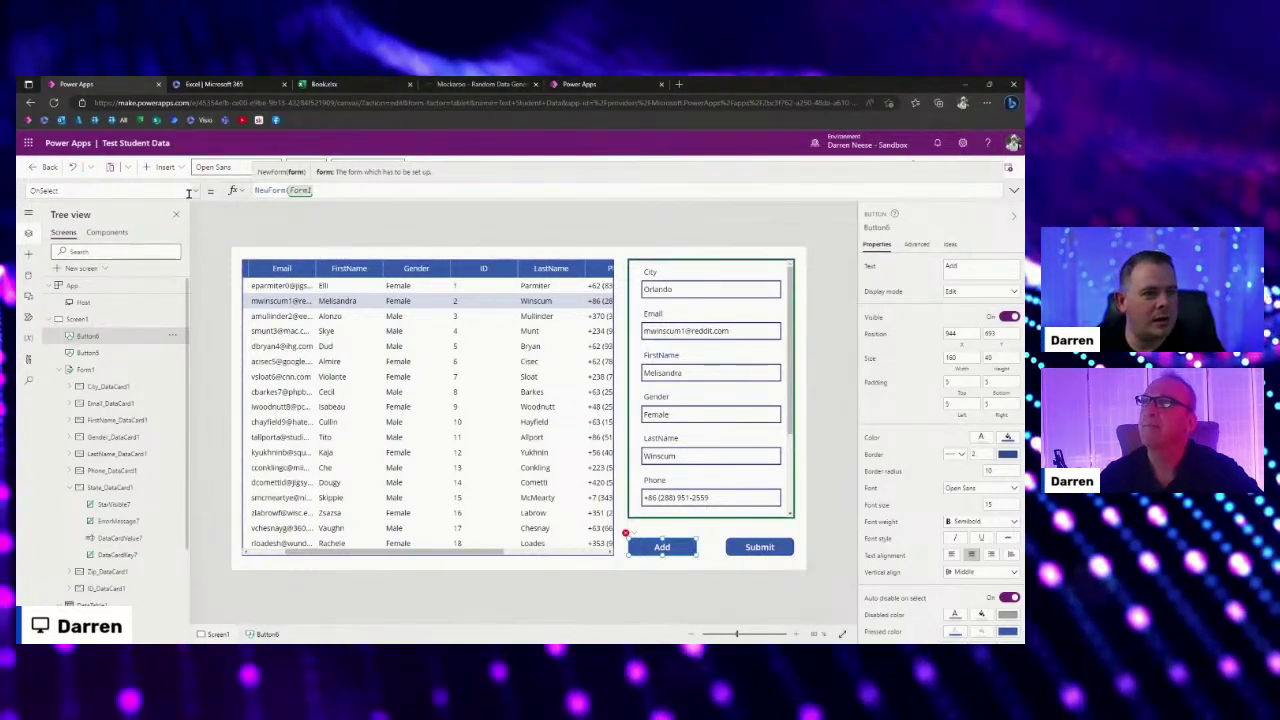
pyautogui.write(')')
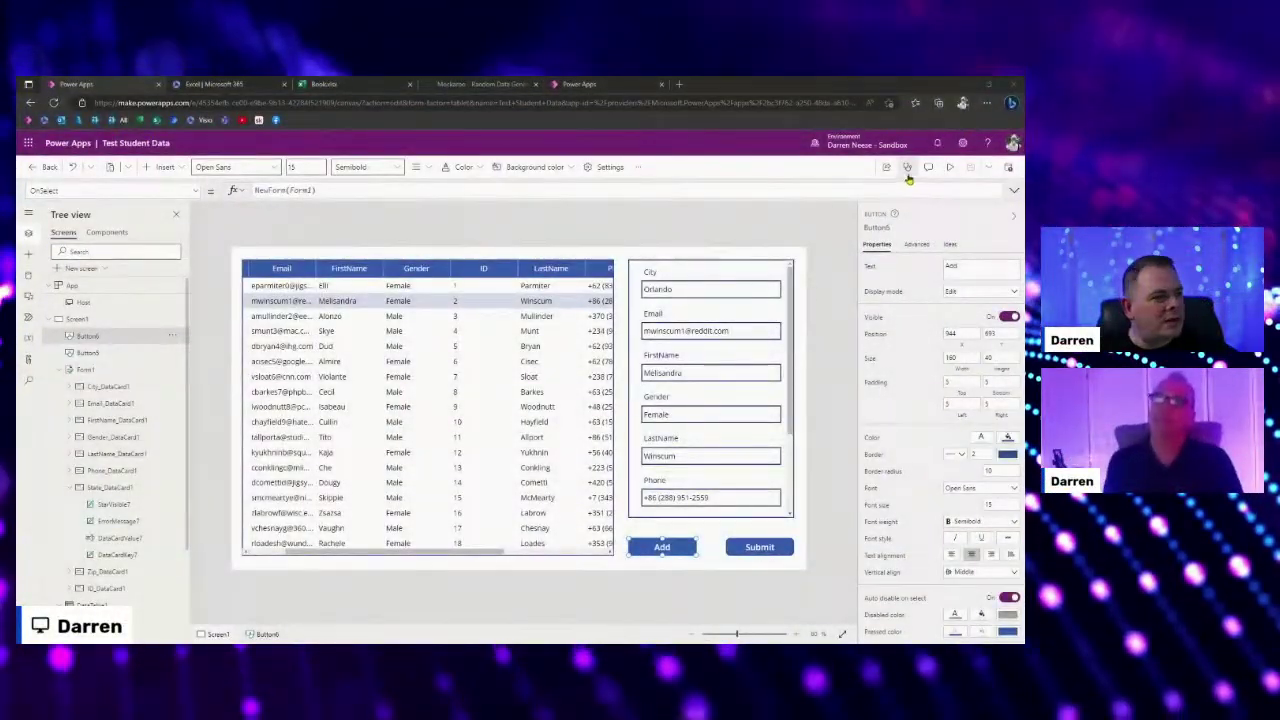
# Preview the app, submit a new record containing only a first name, look for it in the table, and close the preview.
pyautogui.press('F5')
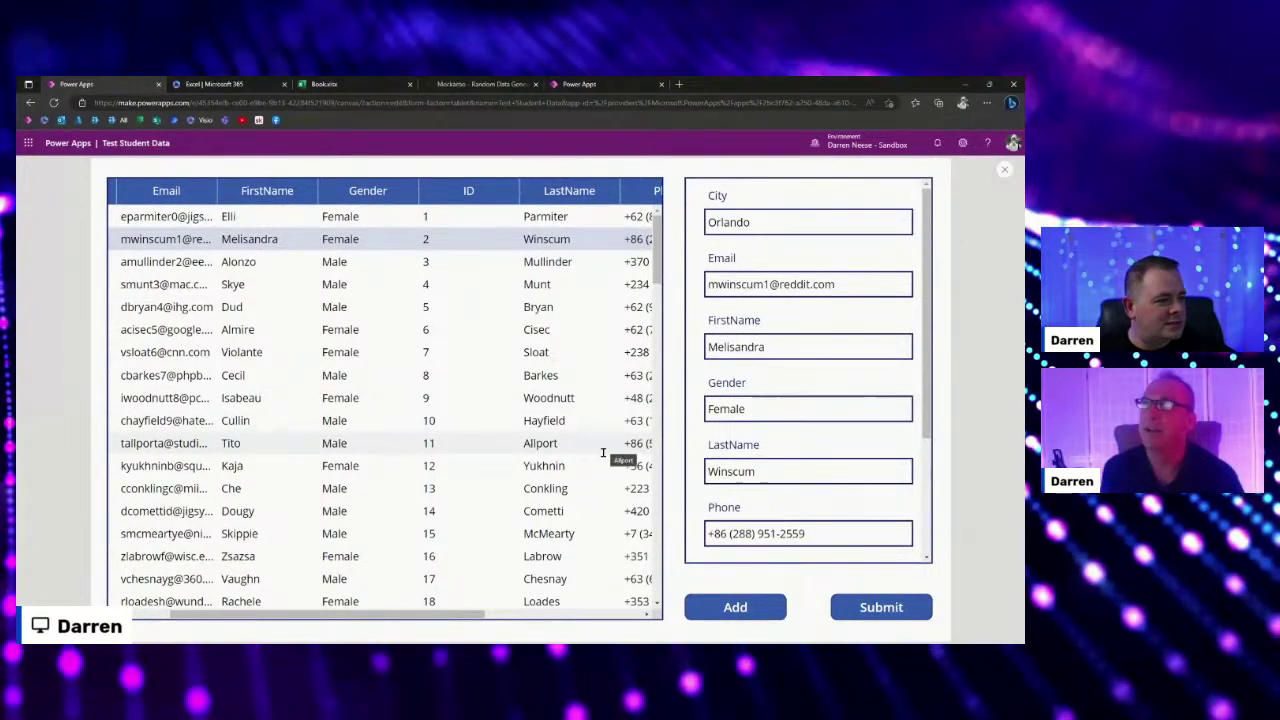
pyautogui.click(735, 607)
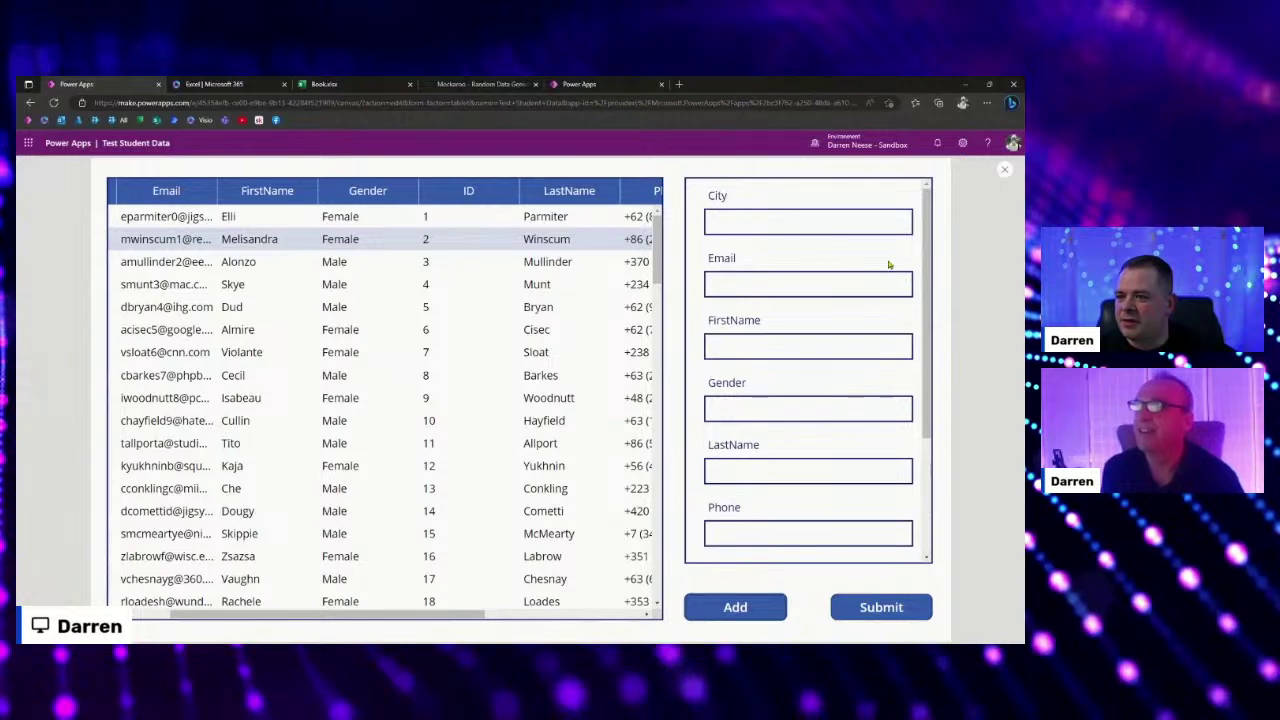
pyautogui.click(758, 342)
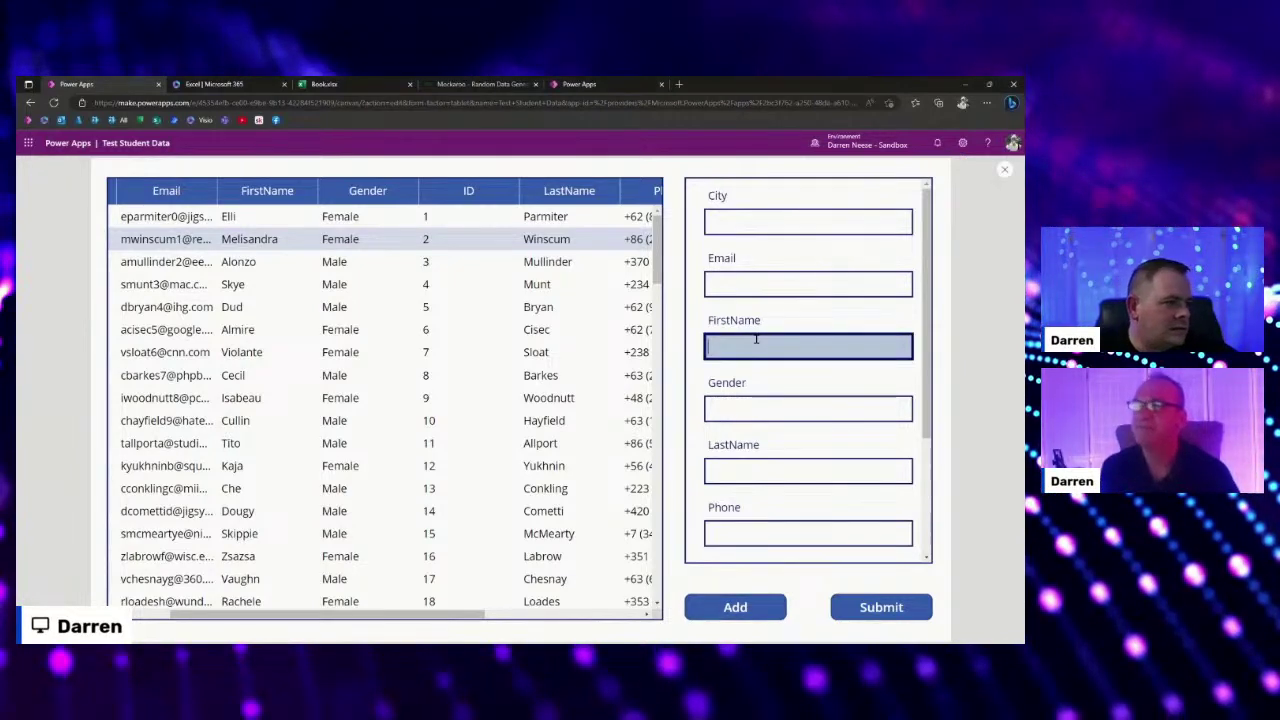
pyautogui.write('Darren')
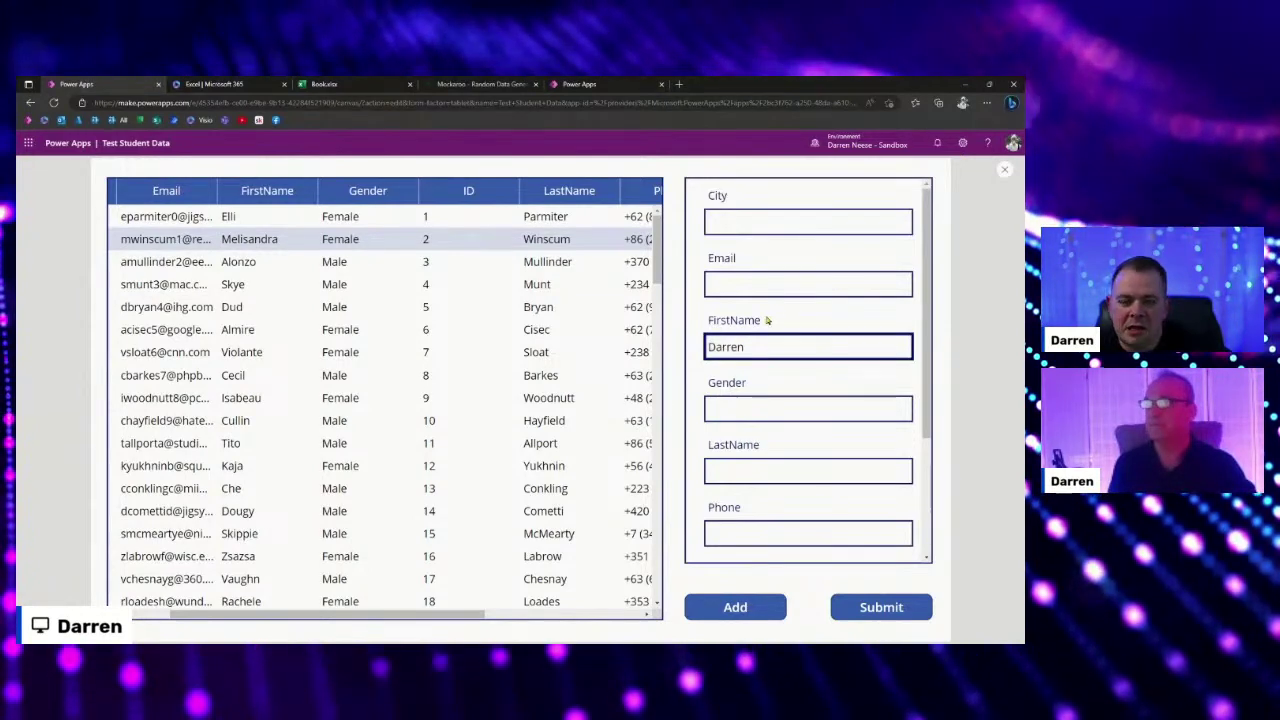
pyautogui.click(860, 614)
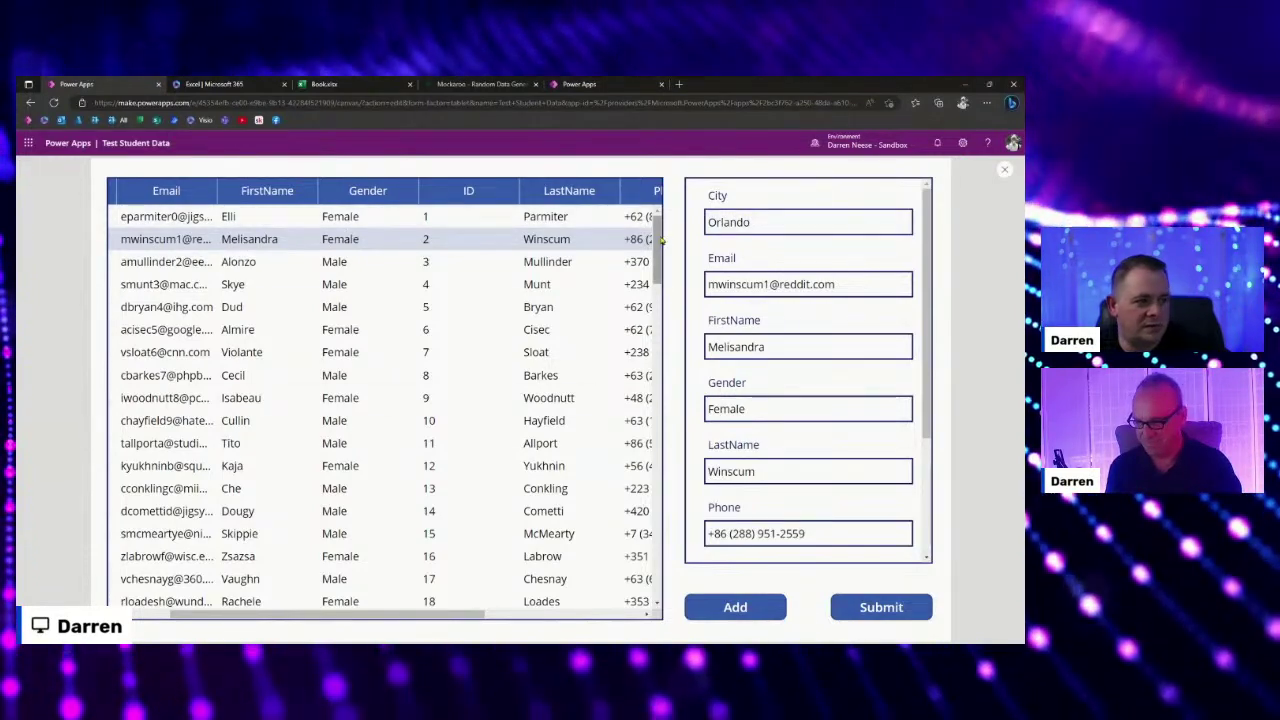
pyautogui.moveTo(657, 245)
pyautogui.mouseDown()
pyautogui.moveTo(658, 570)
pyautogui.moveTo(663, 251)
pyautogui.mouseUp()
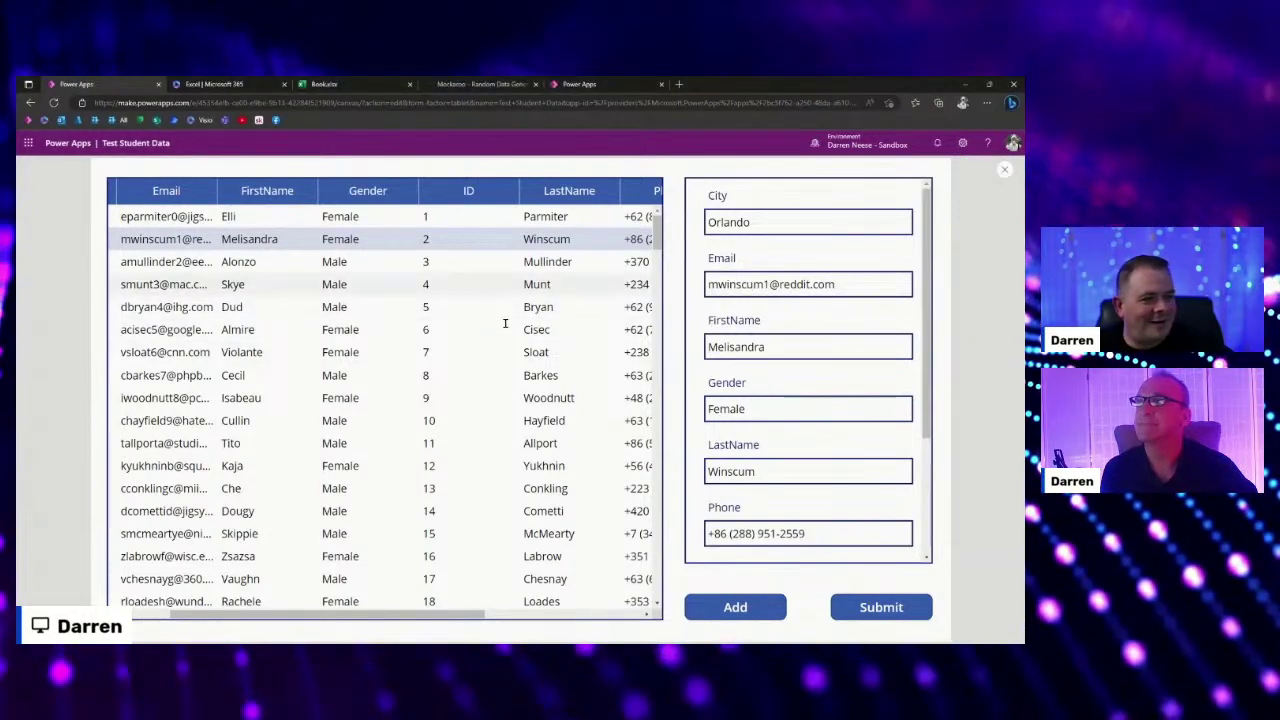
pyautogui.press('Escape')
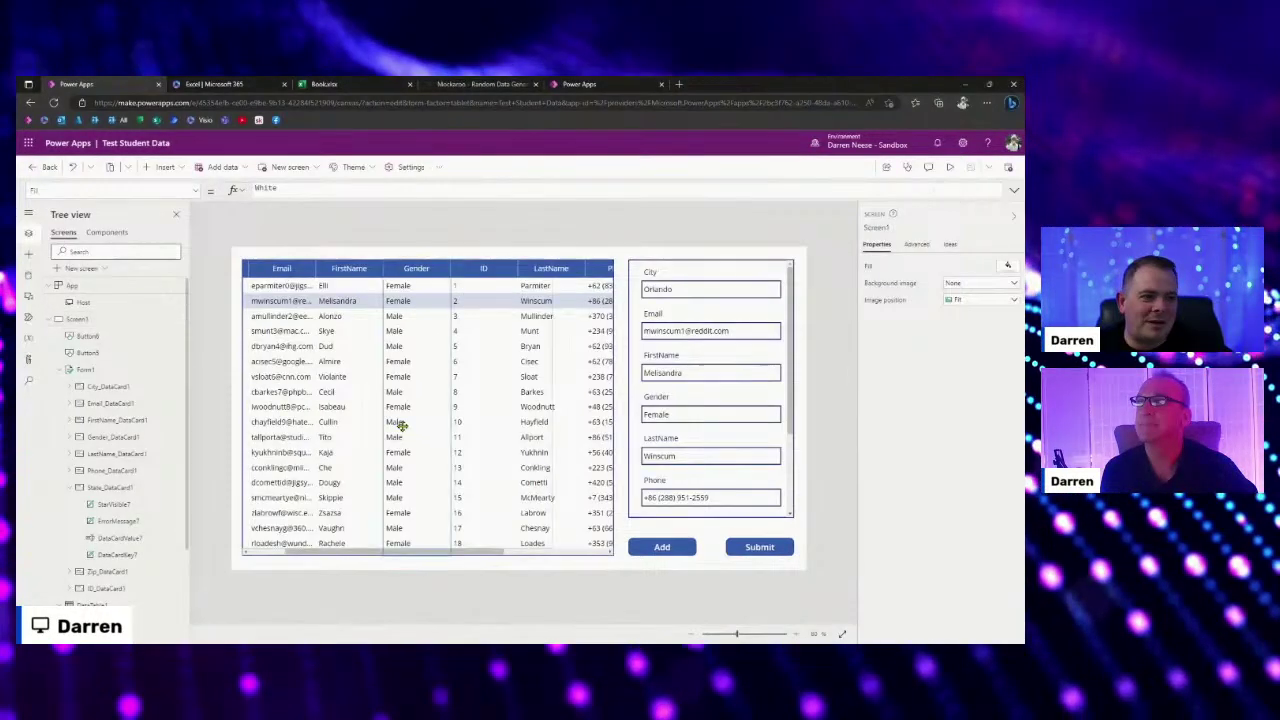
# Collapse Form1's data cards and lower the top edge of DataTable1 to leave a gap above the table.
pyautogui.click(400, 423)
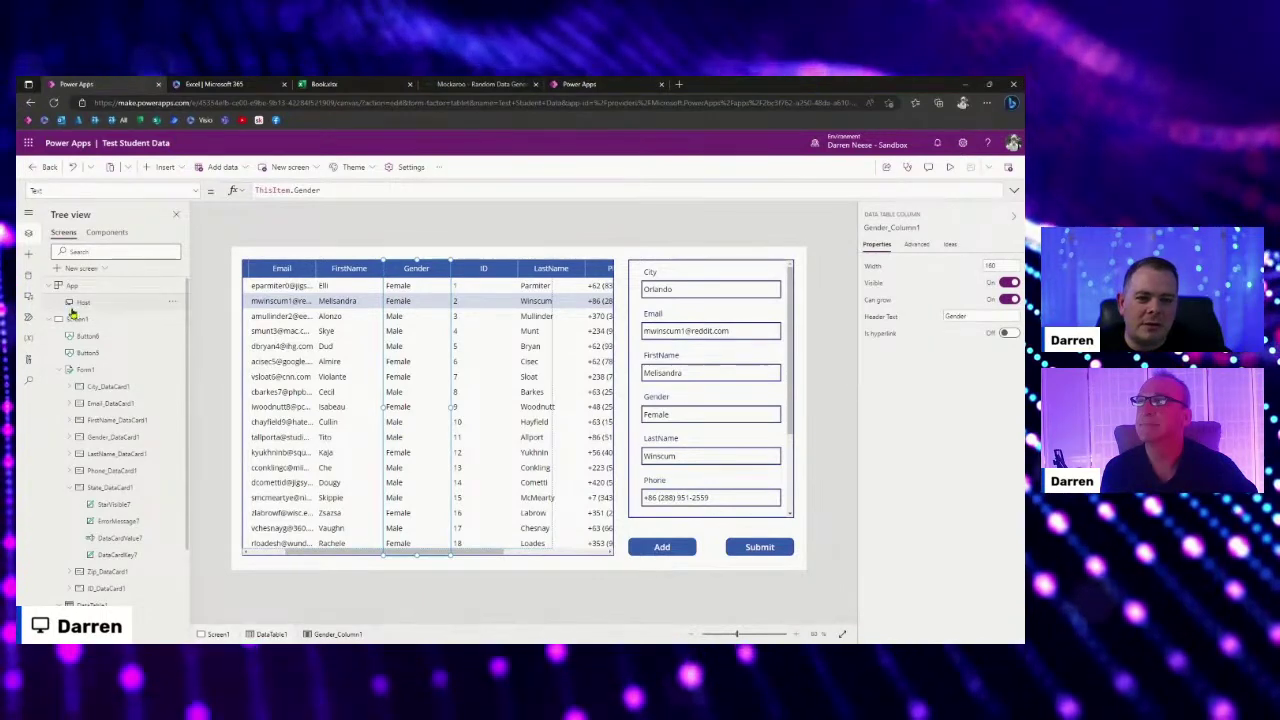
pyautogui.click(72, 370)
pyautogui.click(69, 370)
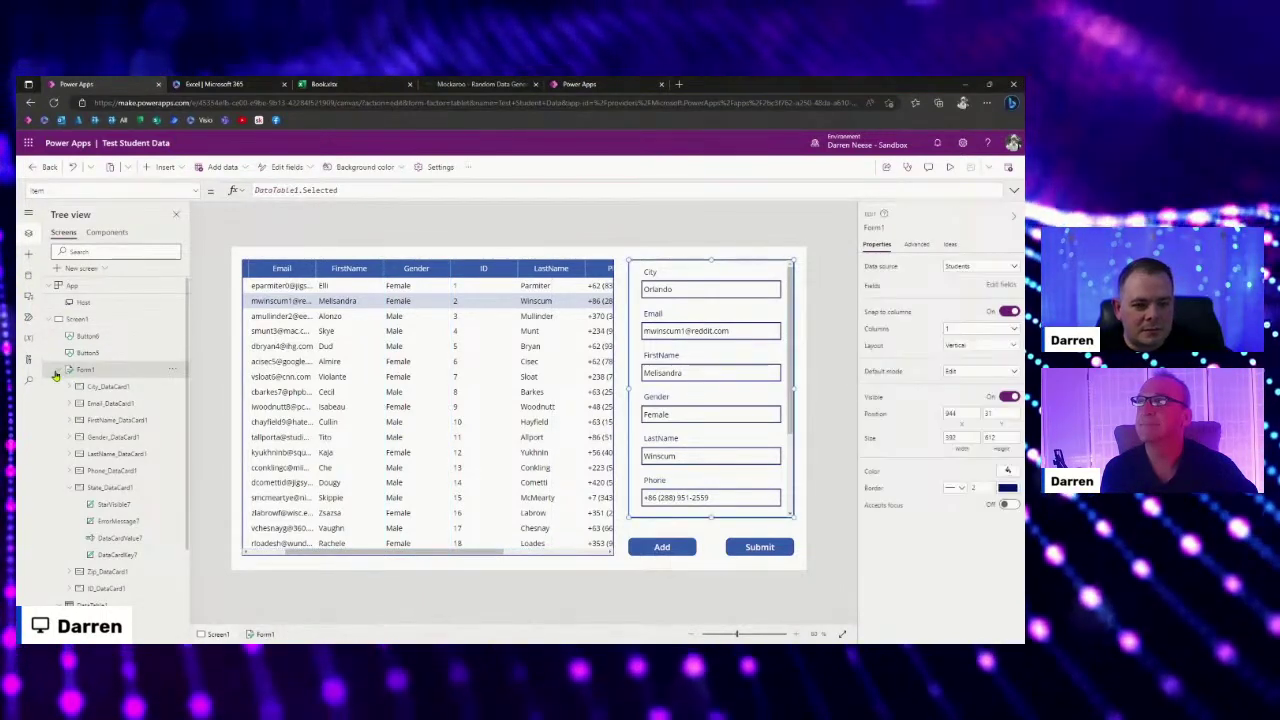
pyautogui.click(88, 386)
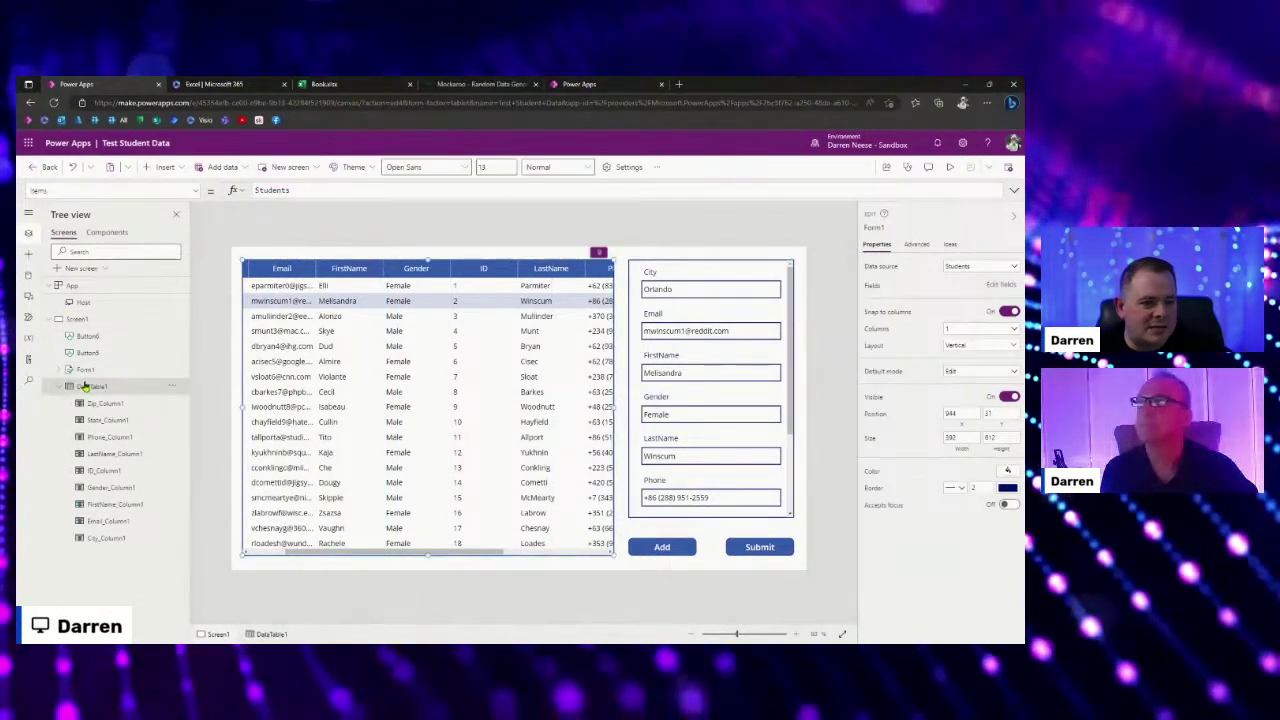
pyautogui.moveTo(428, 256); pyautogui.dragTo(428, 292)
pyautogui.click(435, 276)
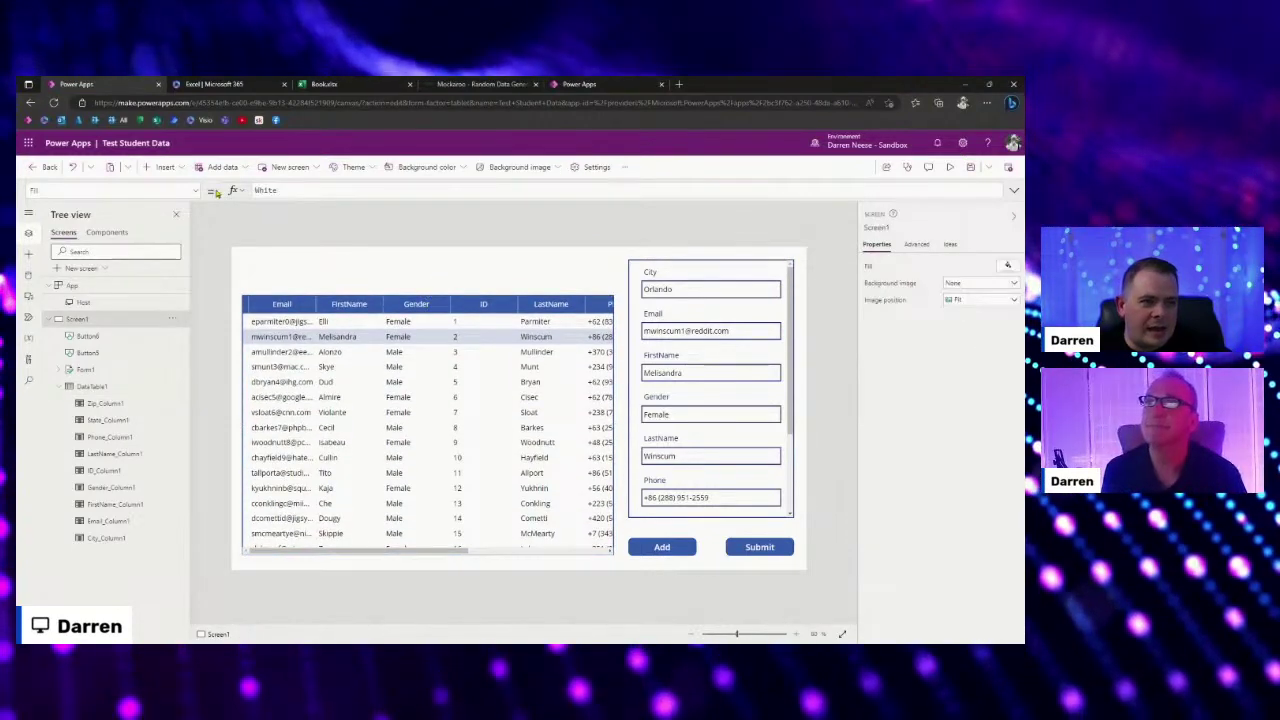
# Insert a text input above DataTable1 and align it with the table's left edge, at about X 26, Y 31.
pyautogui.click(165, 167)
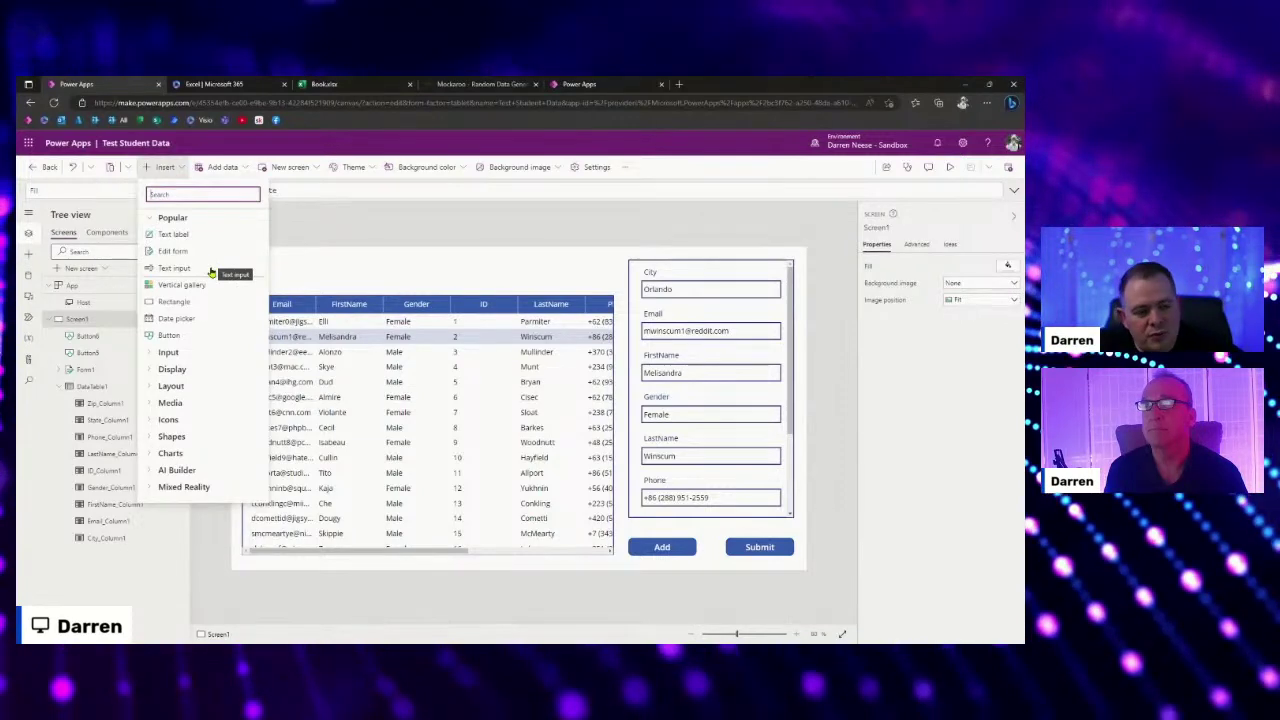
pyautogui.click(174, 268)
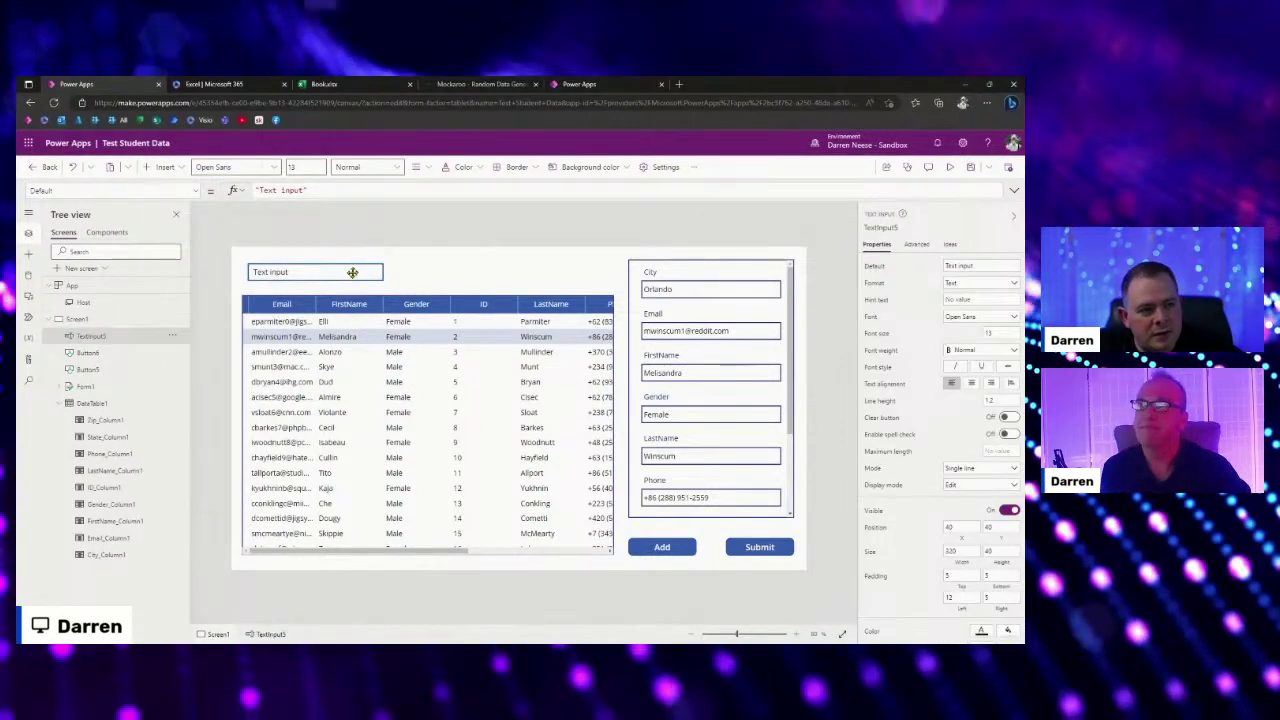
pyautogui.moveTo(347, 272); pyautogui.dragTo(348, 272)
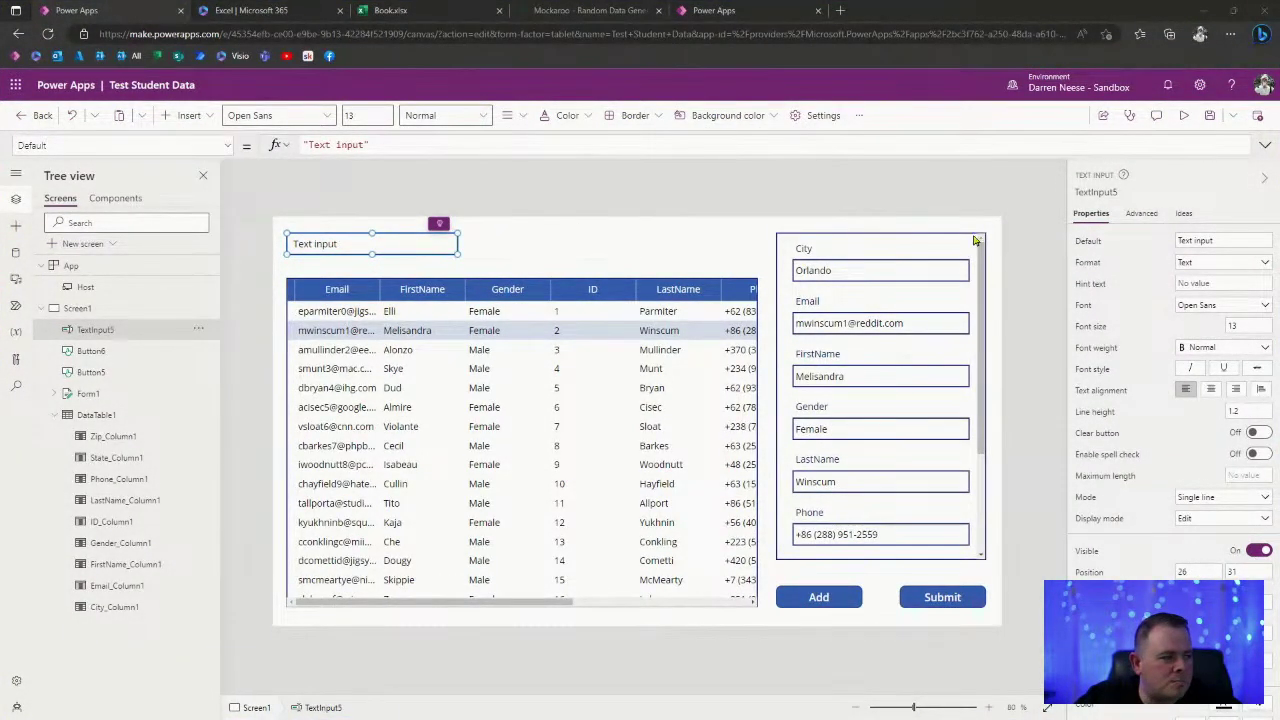
# Clear the text input's default value, set its hint text to Search Name, and save the app.
pyautogui.click(1236, 241)
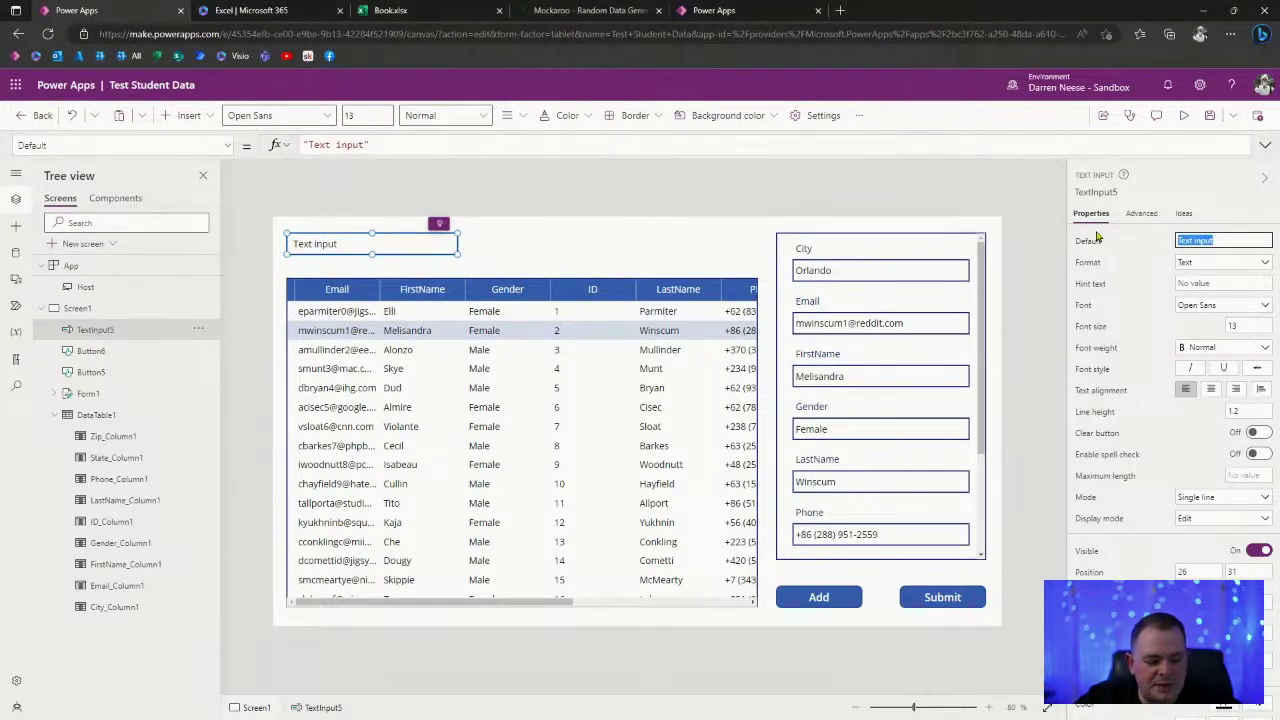
pyautogui.click(1222, 281)
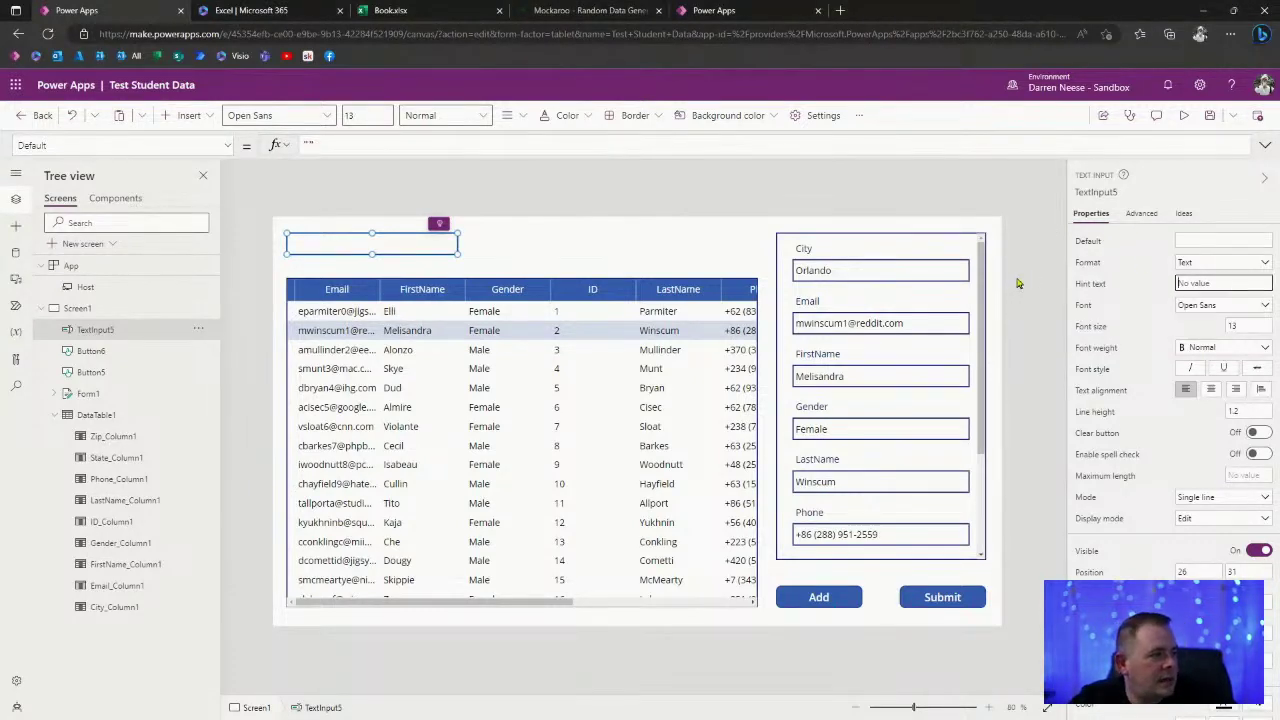
pyautogui.click(1221, 287)
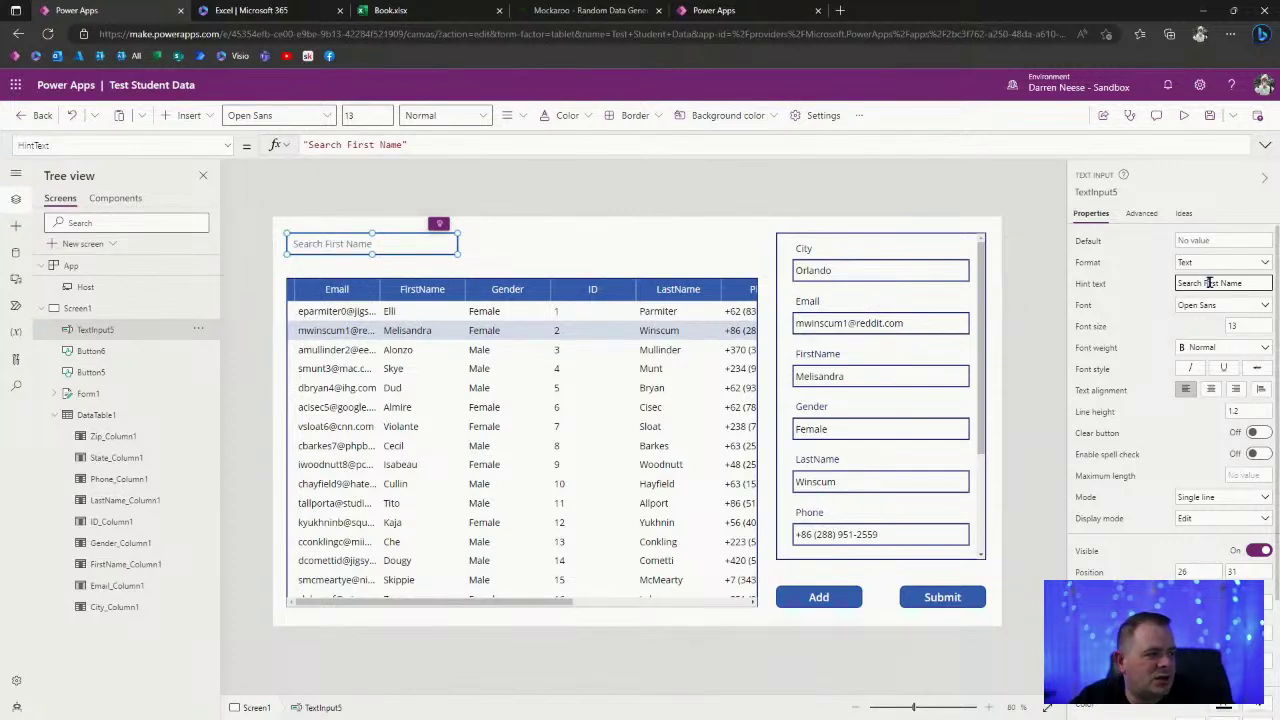
pyautogui.press('BackSpace')
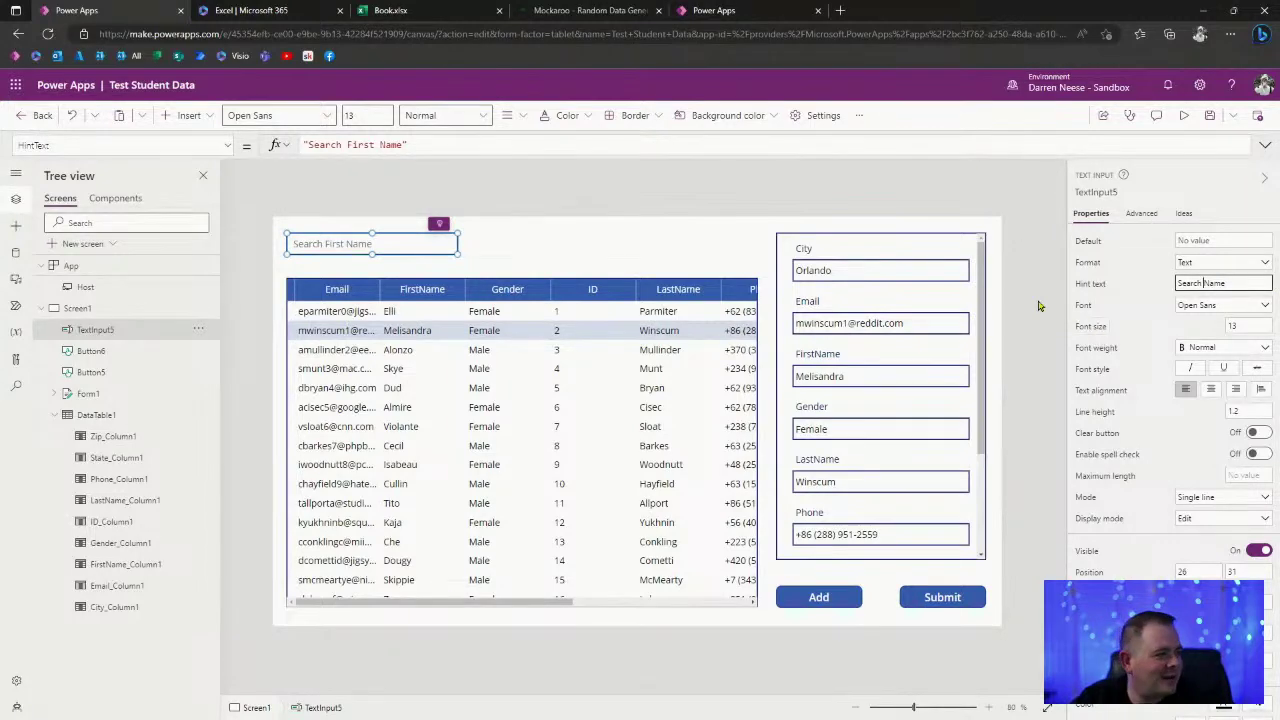
pyautogui.hotkey('ctrl', 's')
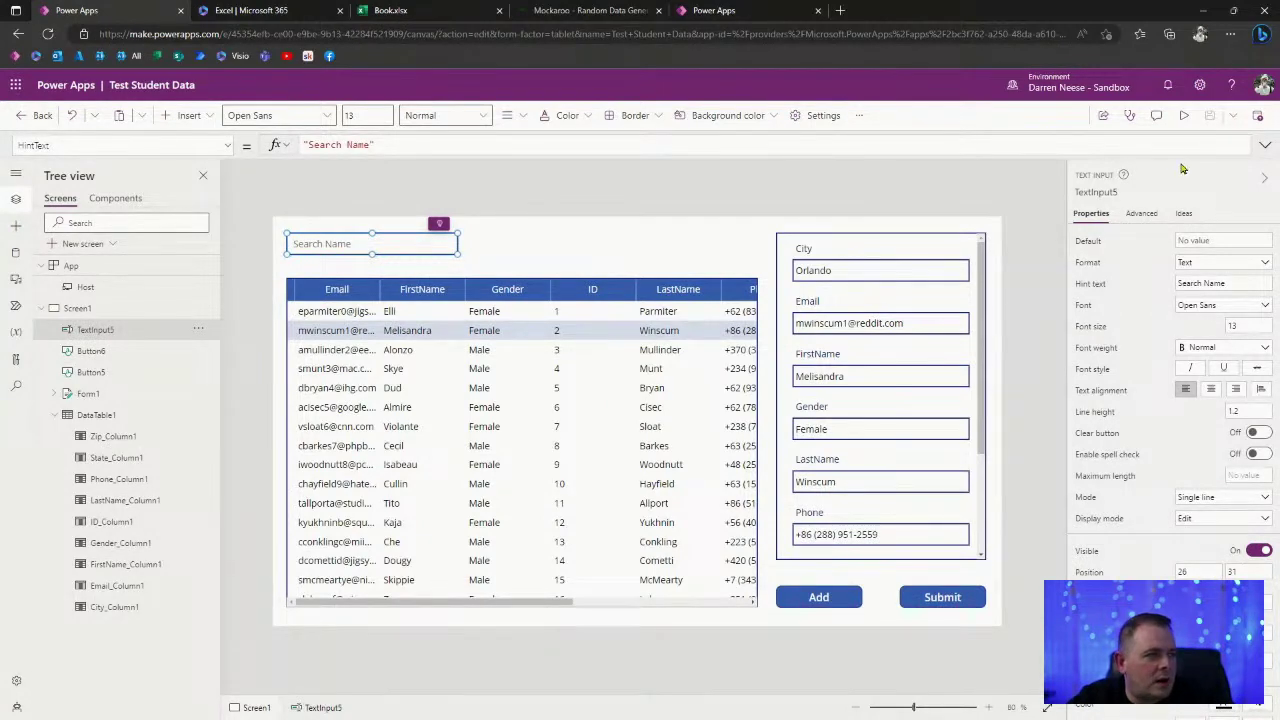
# Preview the app, enter a first name in the search box to test it, and close the preview.
pyautogui.press('F5')
pyautogui.click(310, 133)
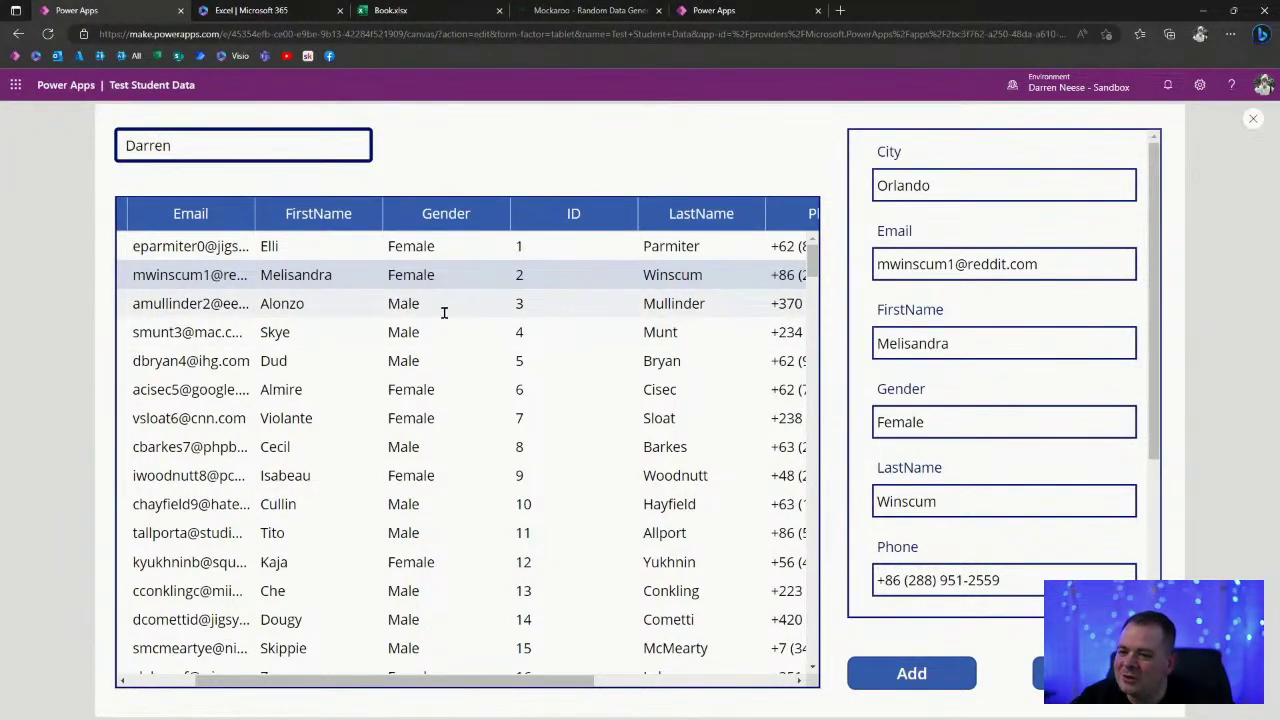
pyautogui.click(1255, 118)
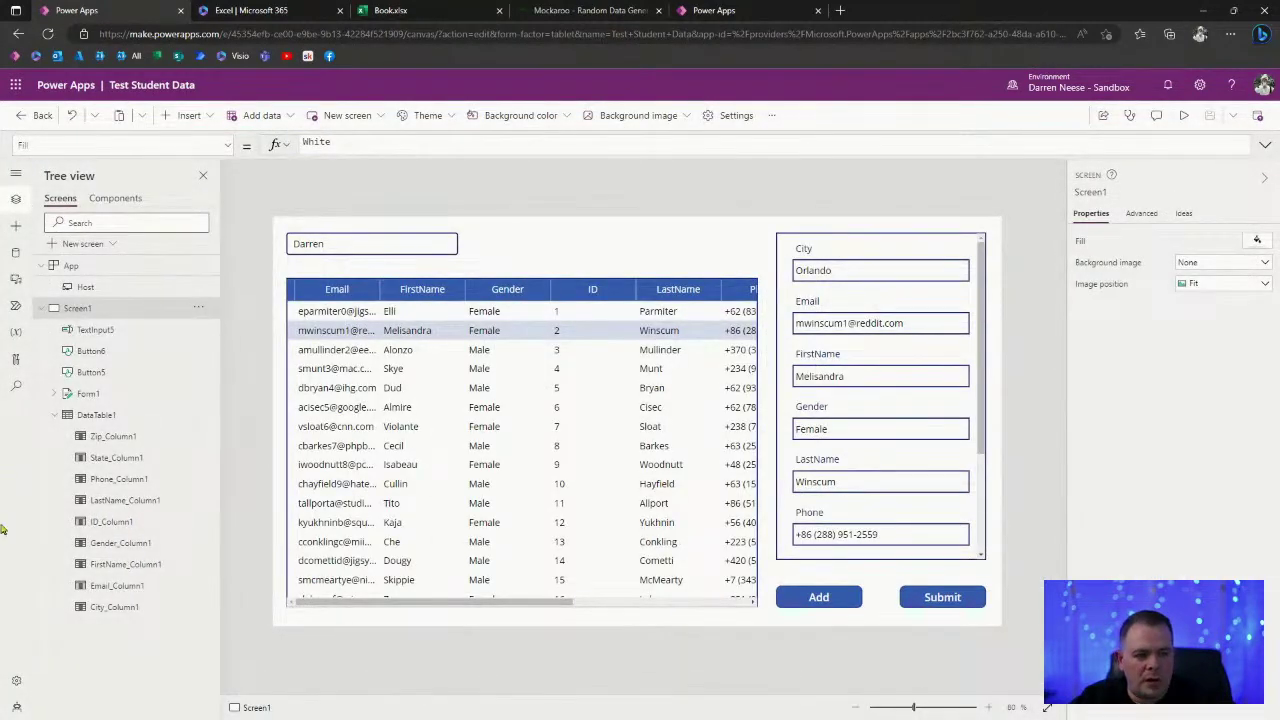
# Wrap the Students source in a Search function in DataTable1's Items formula.
pyautogui.click(100, 418)
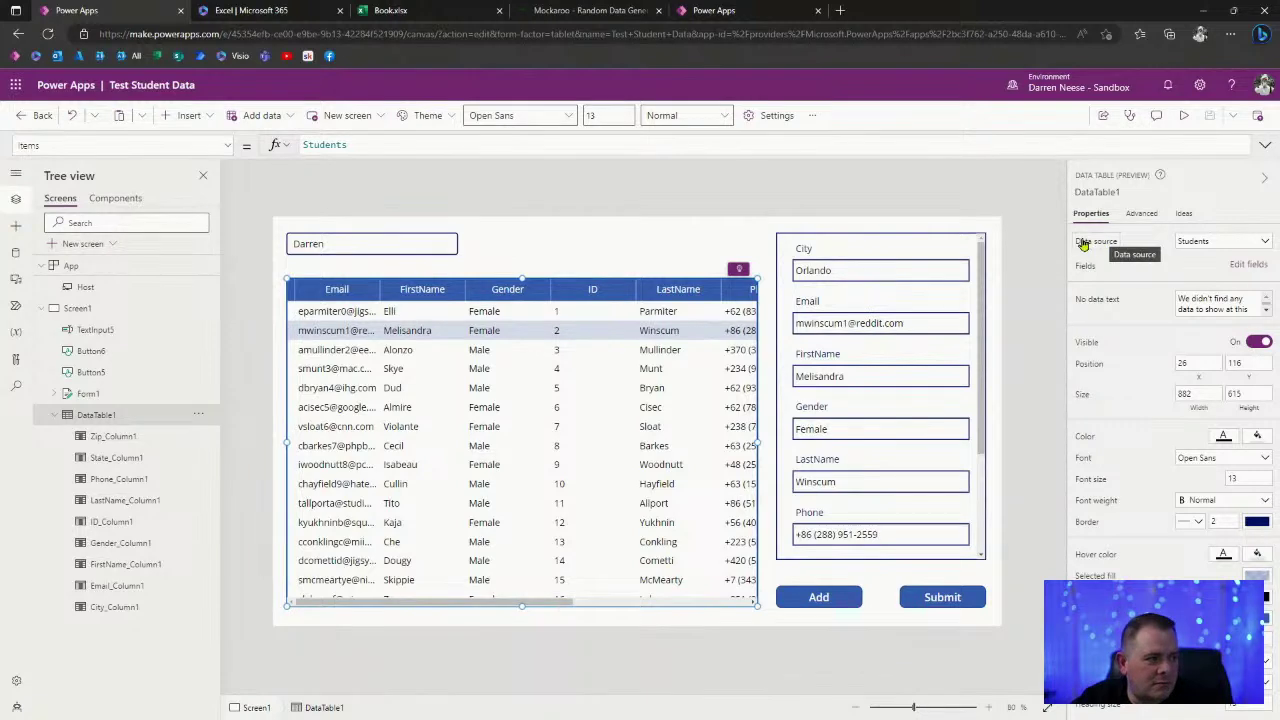
pyautogui.moveTo(370, 146); pyautogui.dragTo(258, 153)
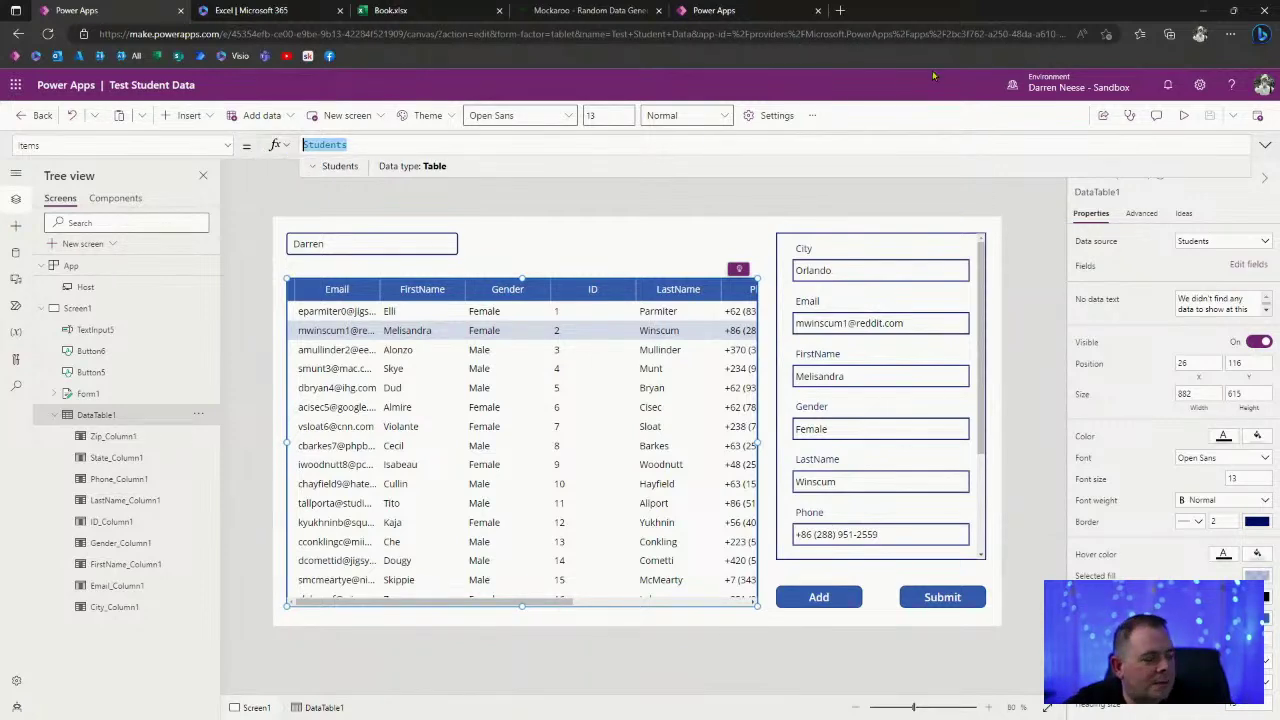
pyautogui.click(1265, 148)
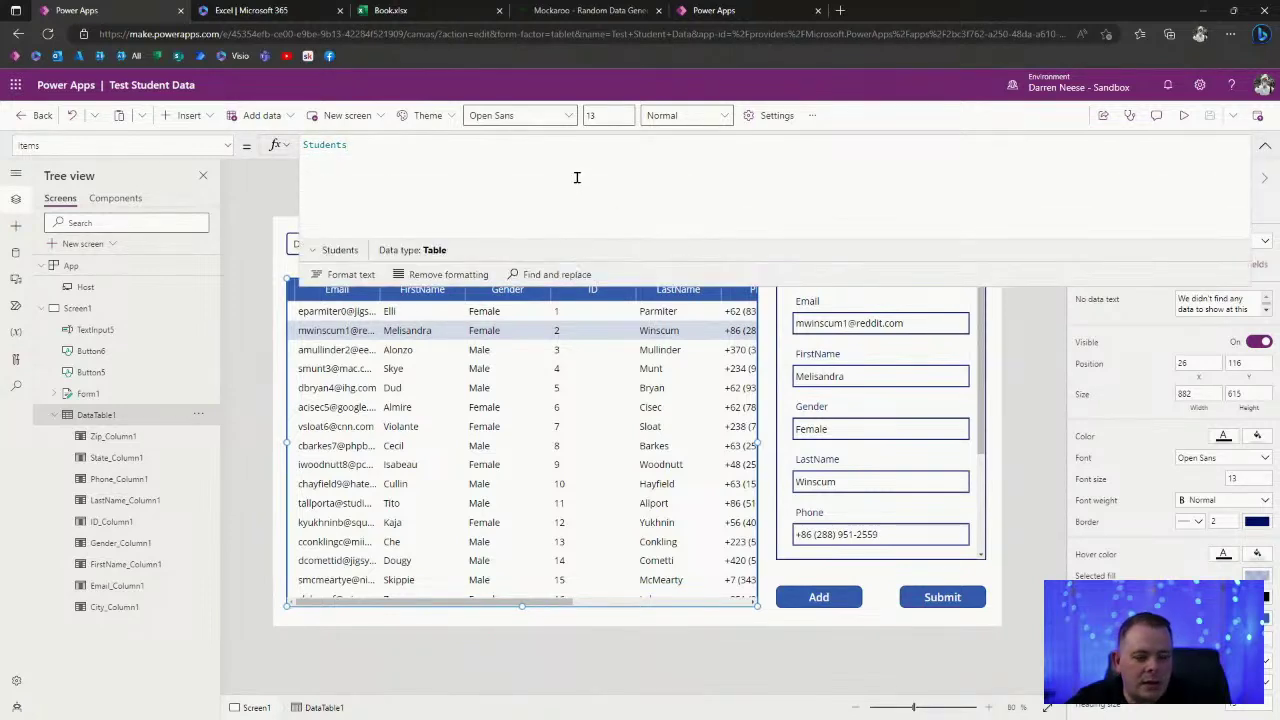
pyautogui.write('S ')
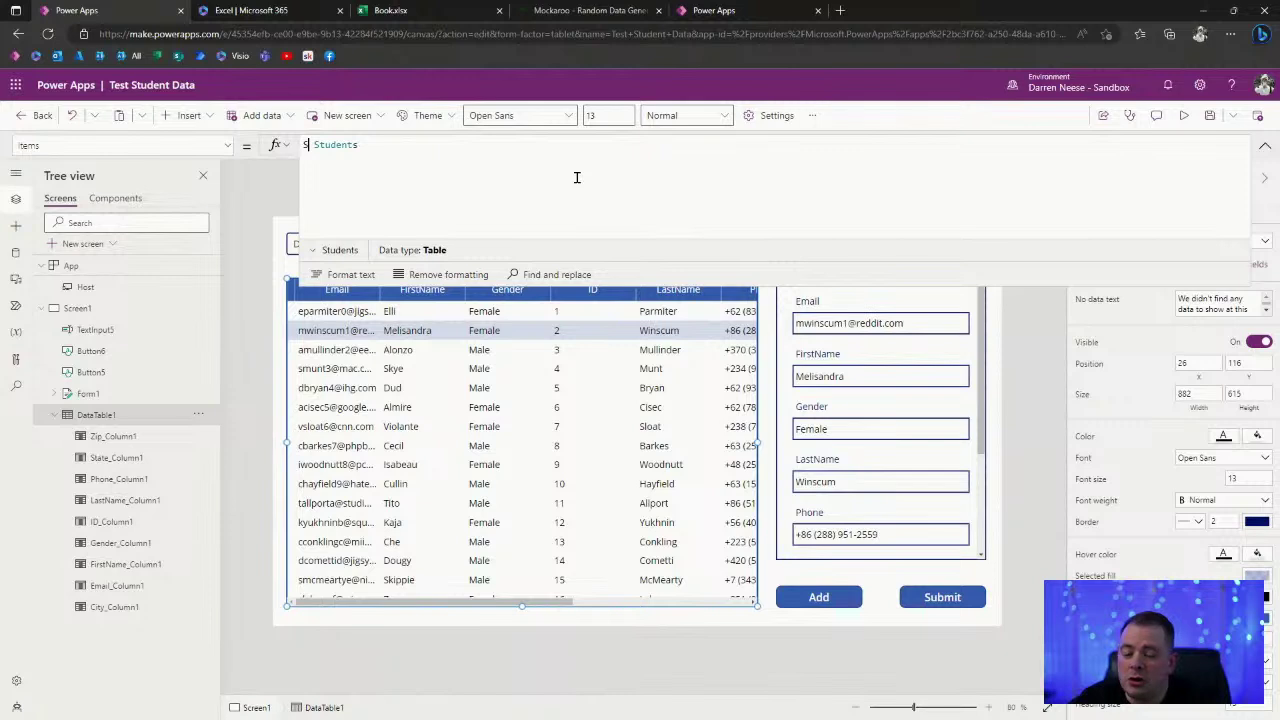
pyautogui.write('earch')
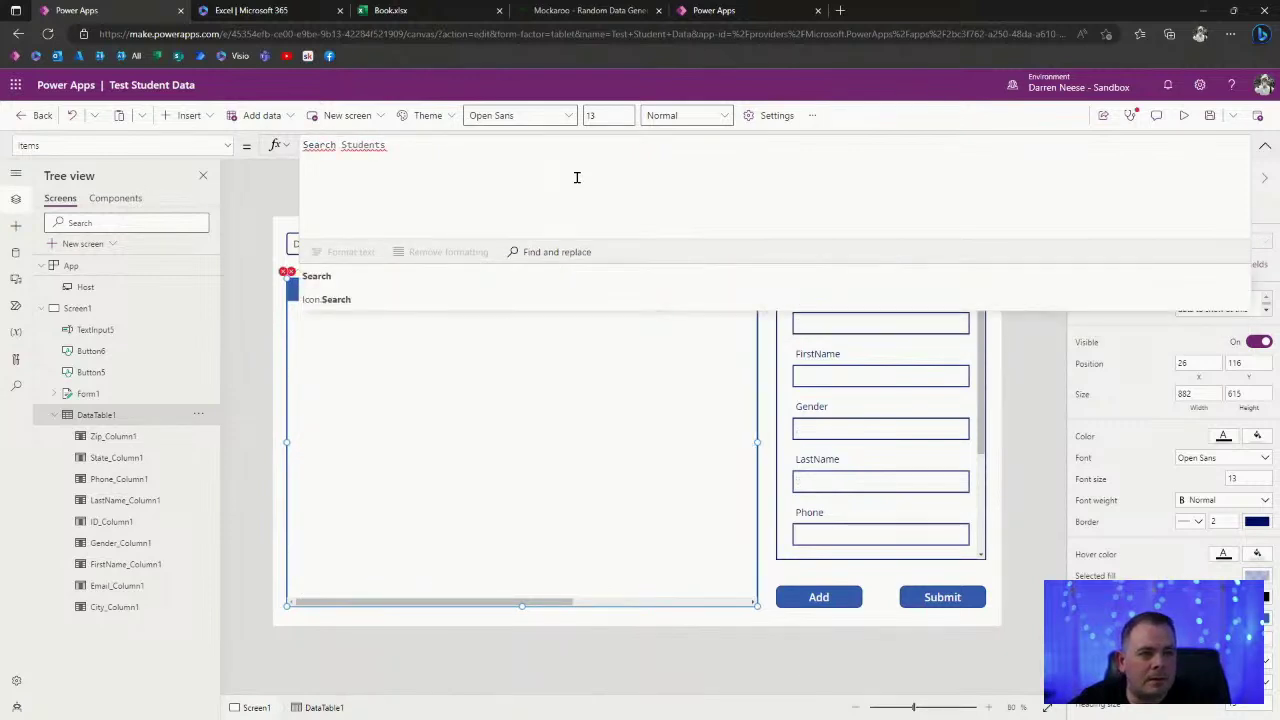
pyautogui.write('(')
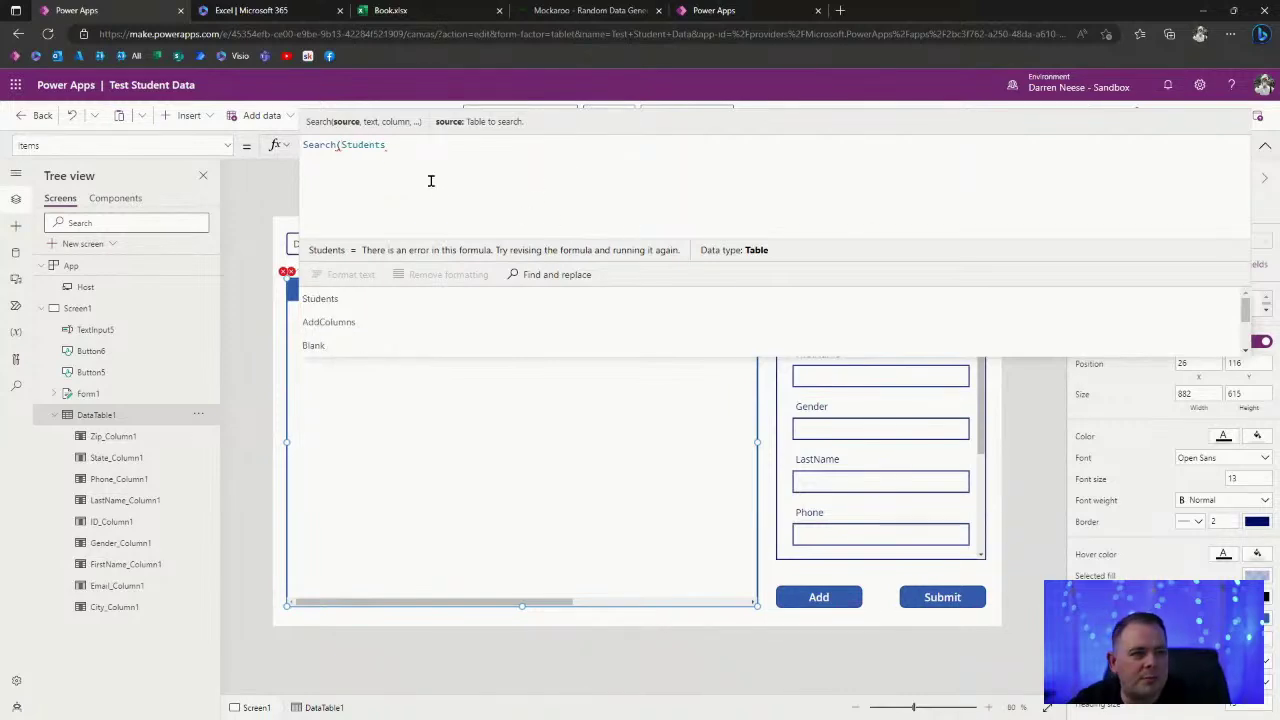
pyautogui.doubleClick(372, 147)
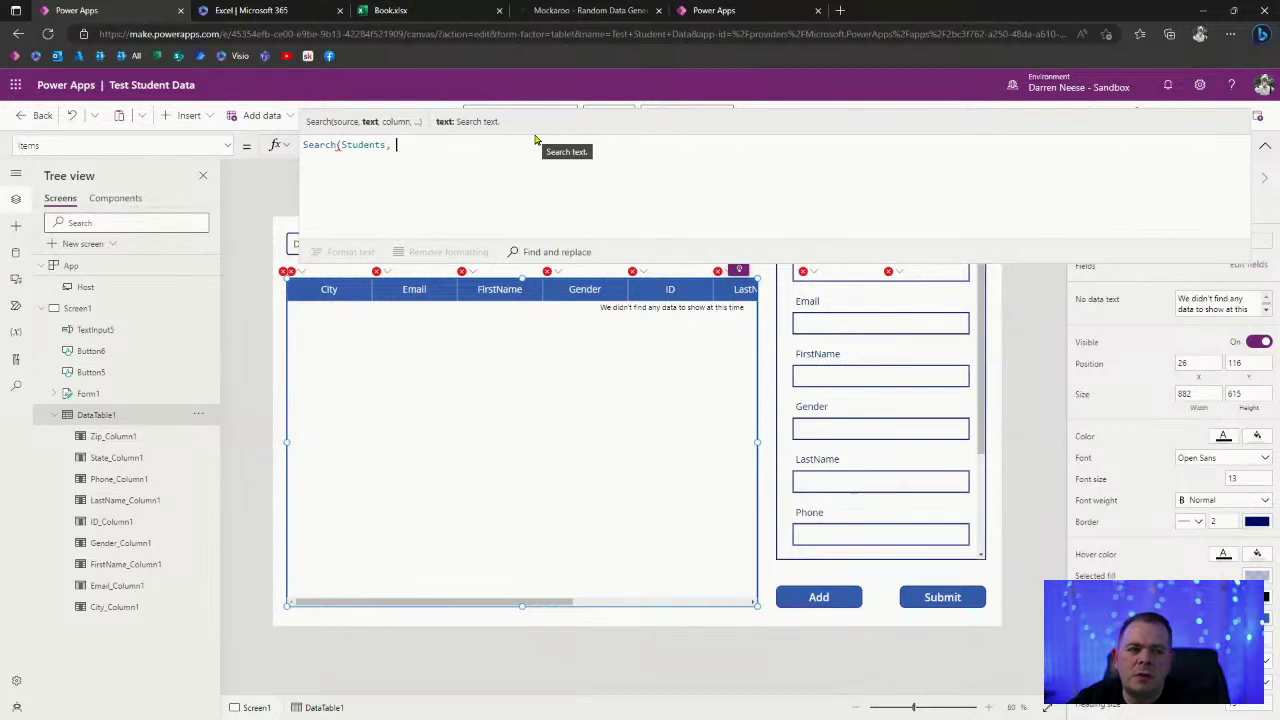
# Add TextInput5.Text as the search text argument of the Search formula.
pyautogui.write(', TextIn')
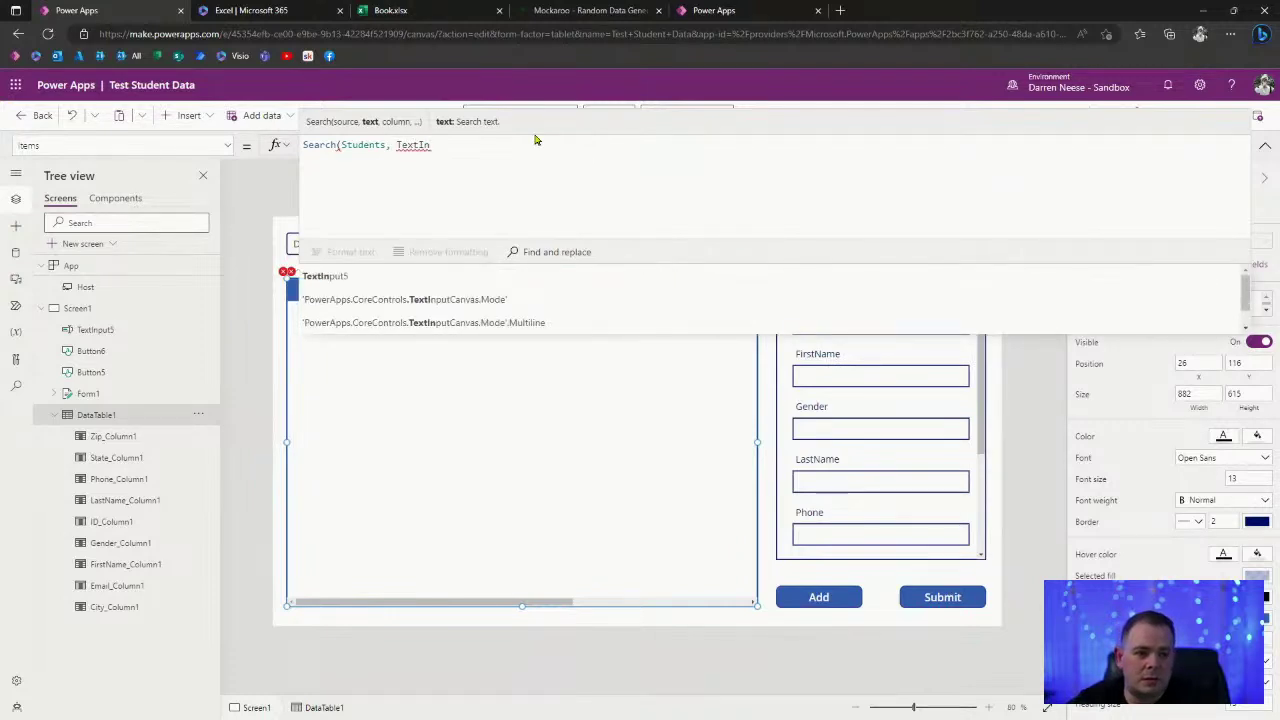
pyautogui.click(363, 285)
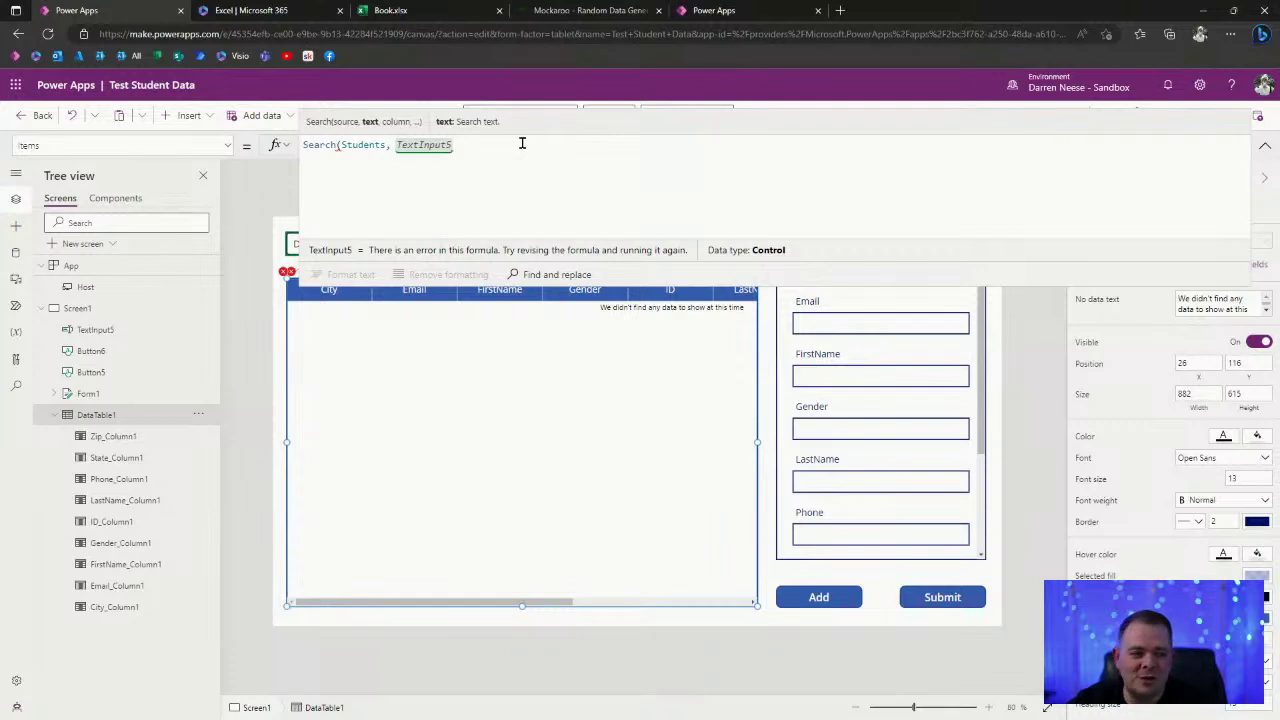
pyautogui.write(', Text')
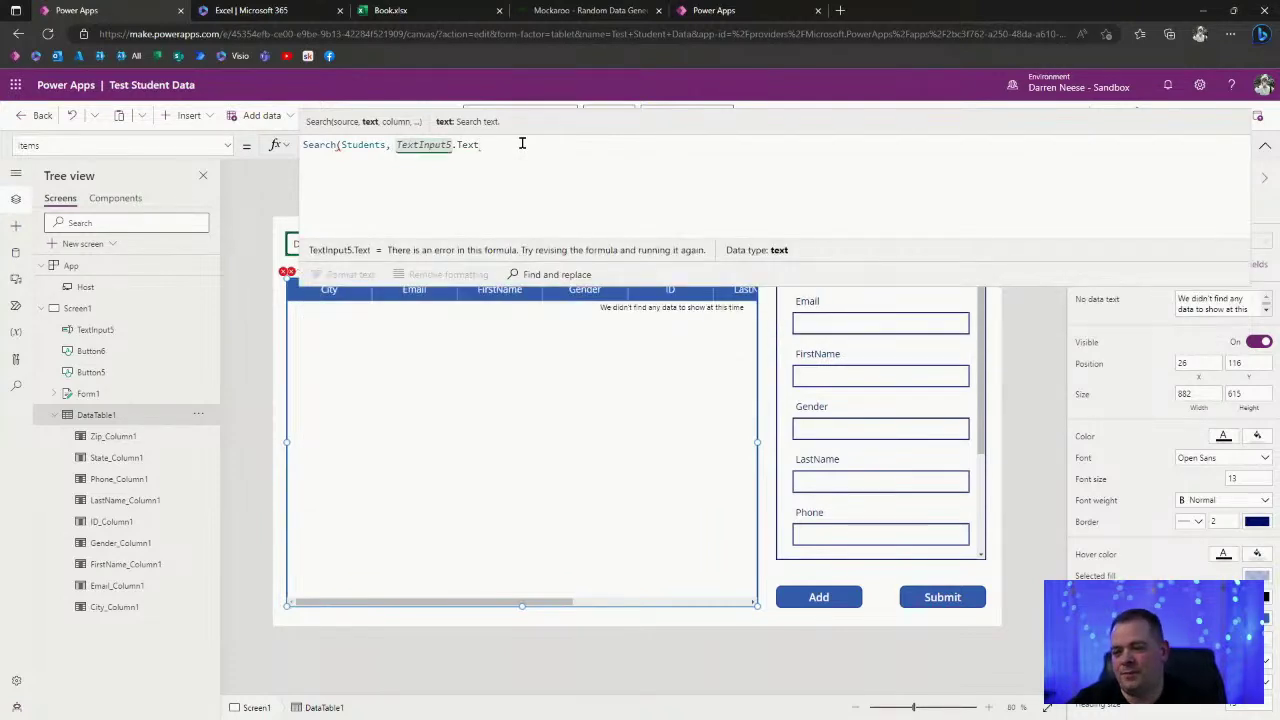
pyautogui.write(',')
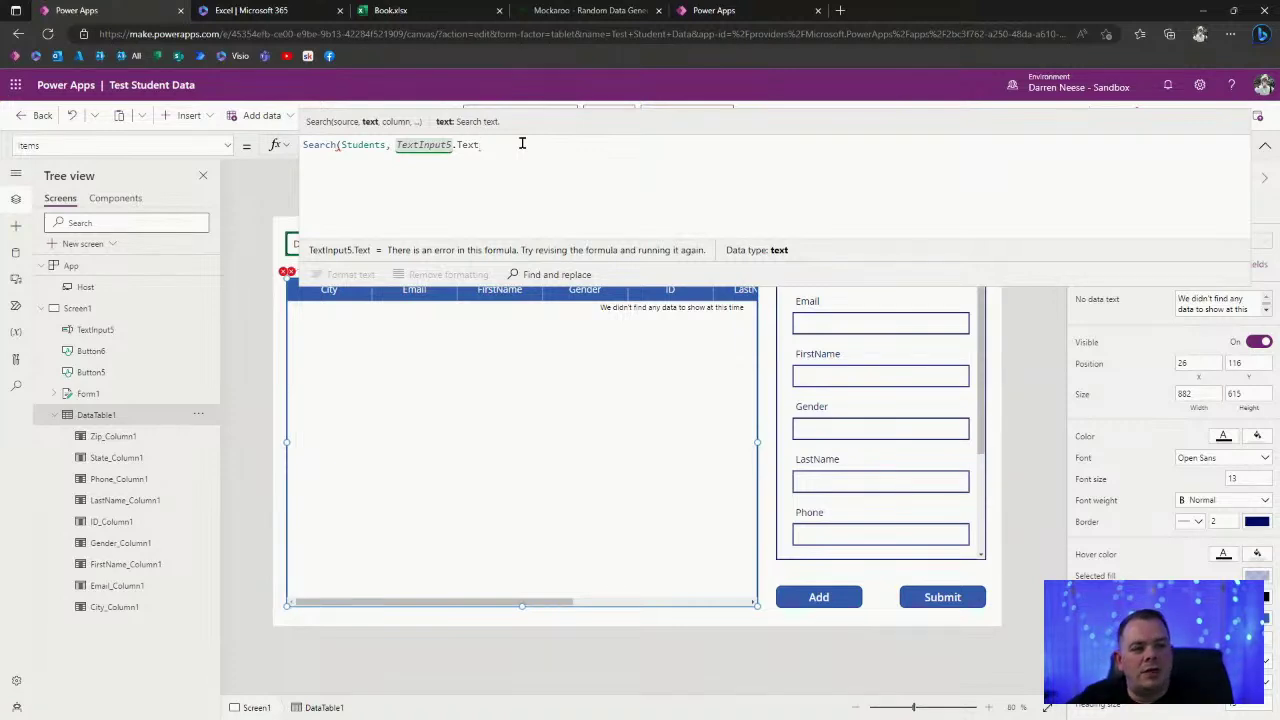
pyautogui.press('BackSpace')
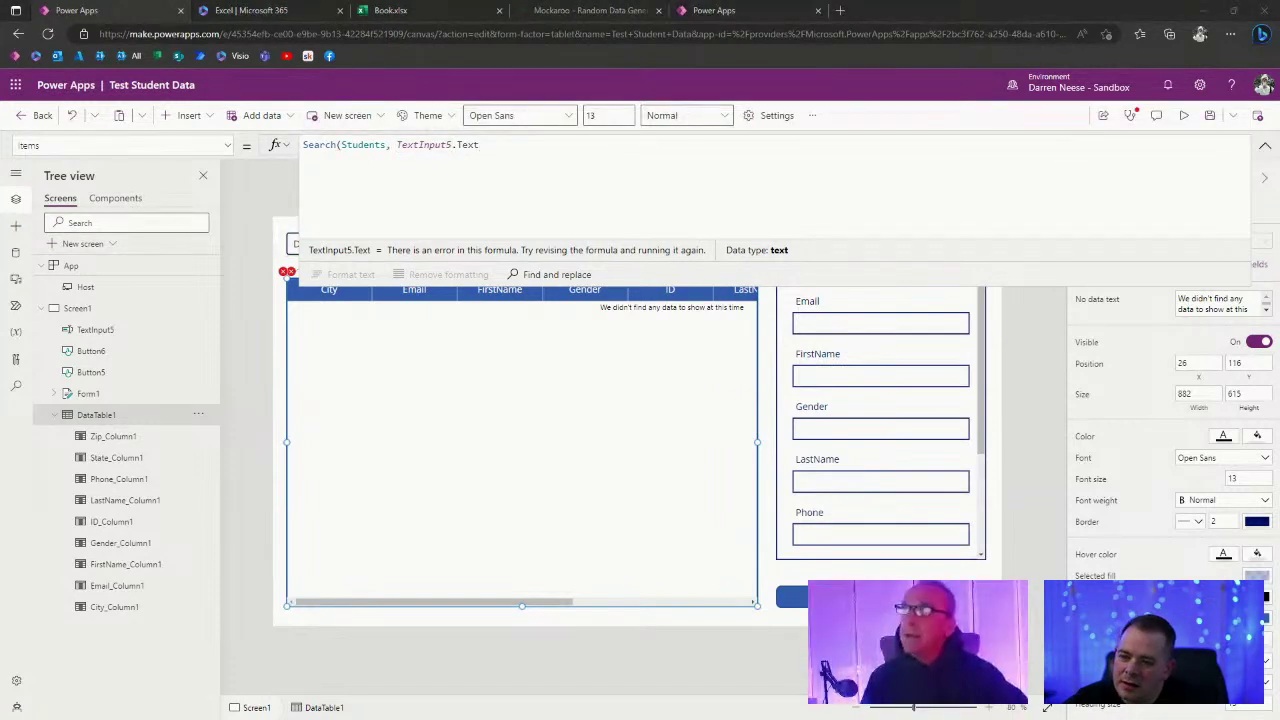
pyautogui.click(546, 153)
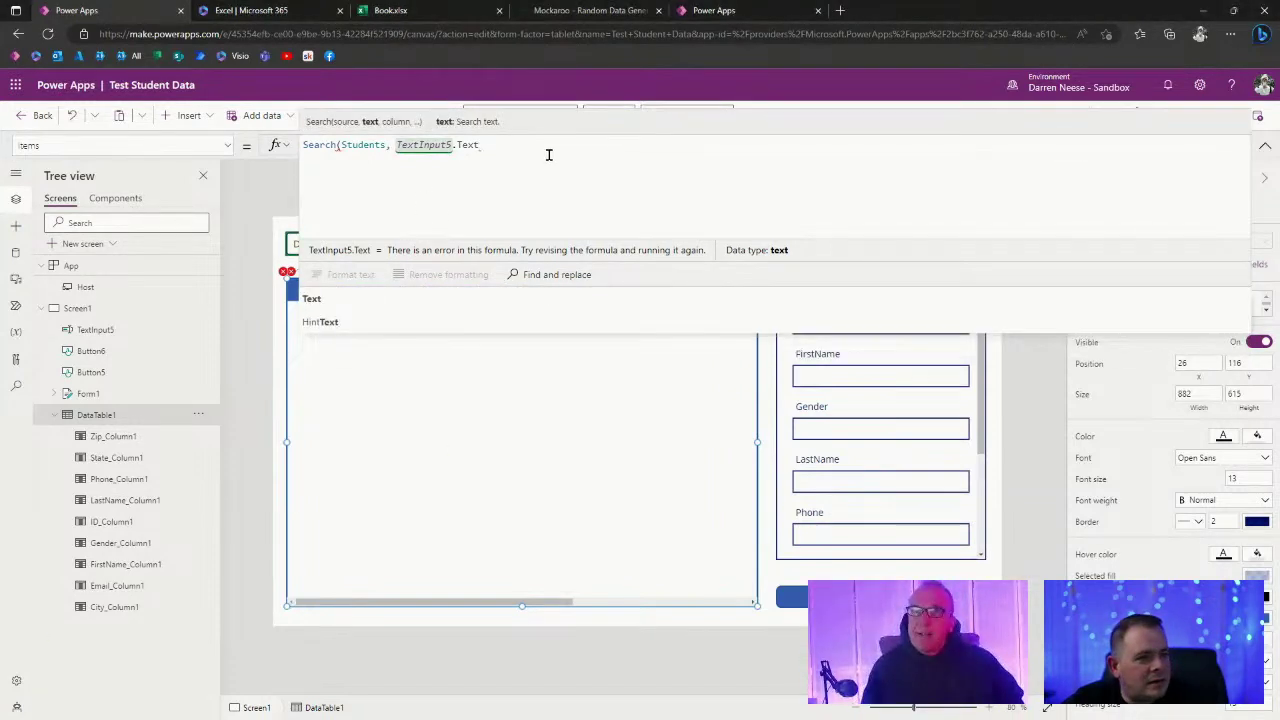
pyautogui.write(', ')
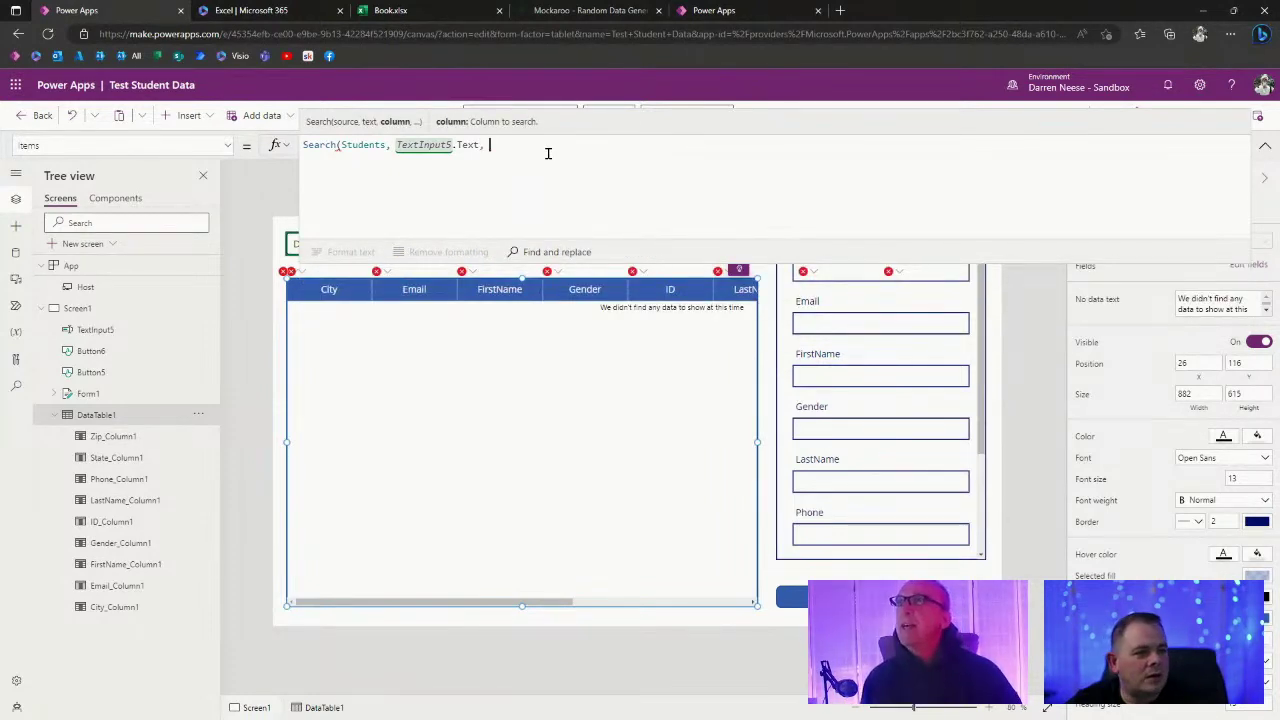
# Complete the Search formula with "FirstName" and "LastName" as the columns to search, and collapse the formula editor.
pyautogui.write('Fir')
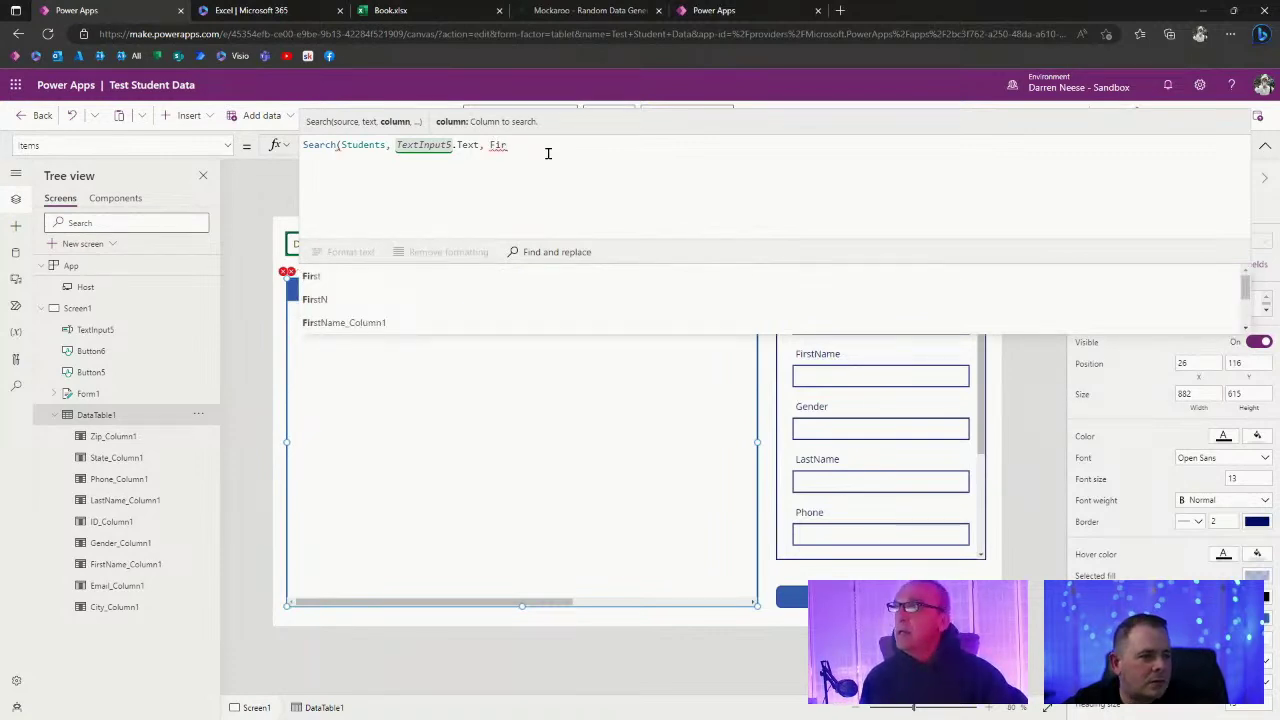
pyautogui.scroll(-2, 440, 302)
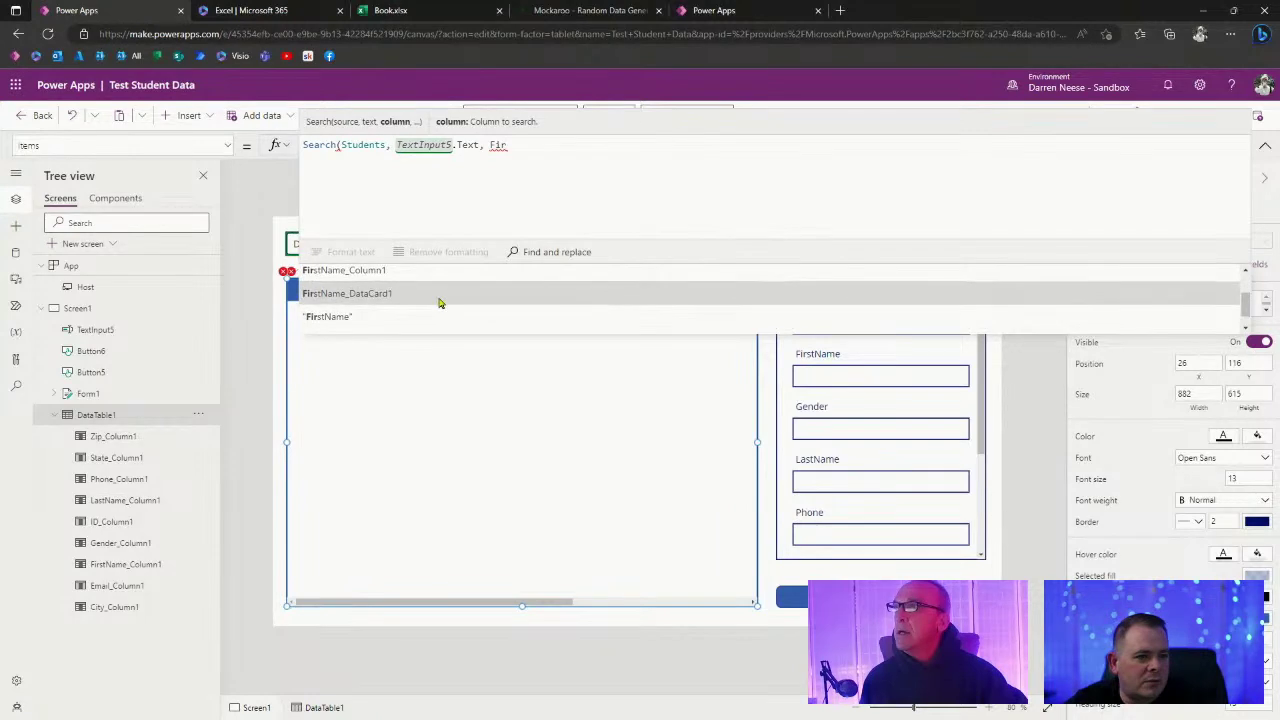
pyautogui.scroll(-1, 440, 302)
pyautogui.click(378, 302)
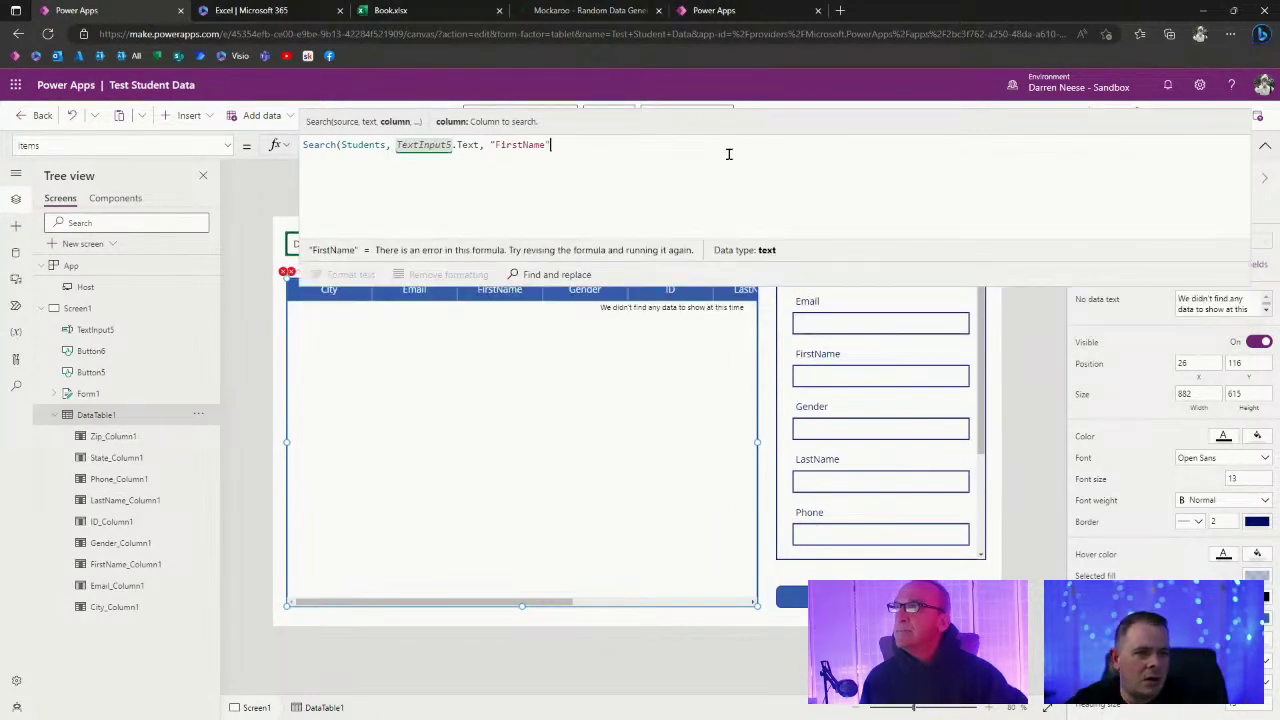
pyautogui.write(', ')
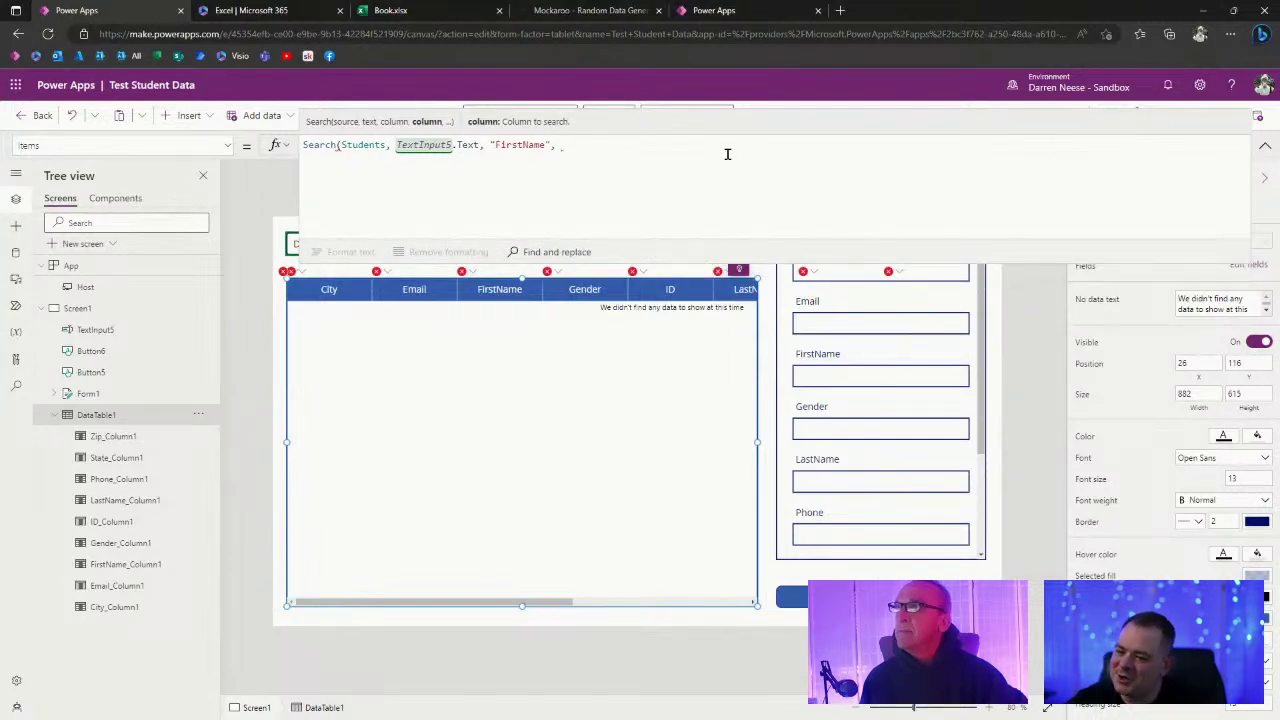
pyautogui.write('"LastName"')
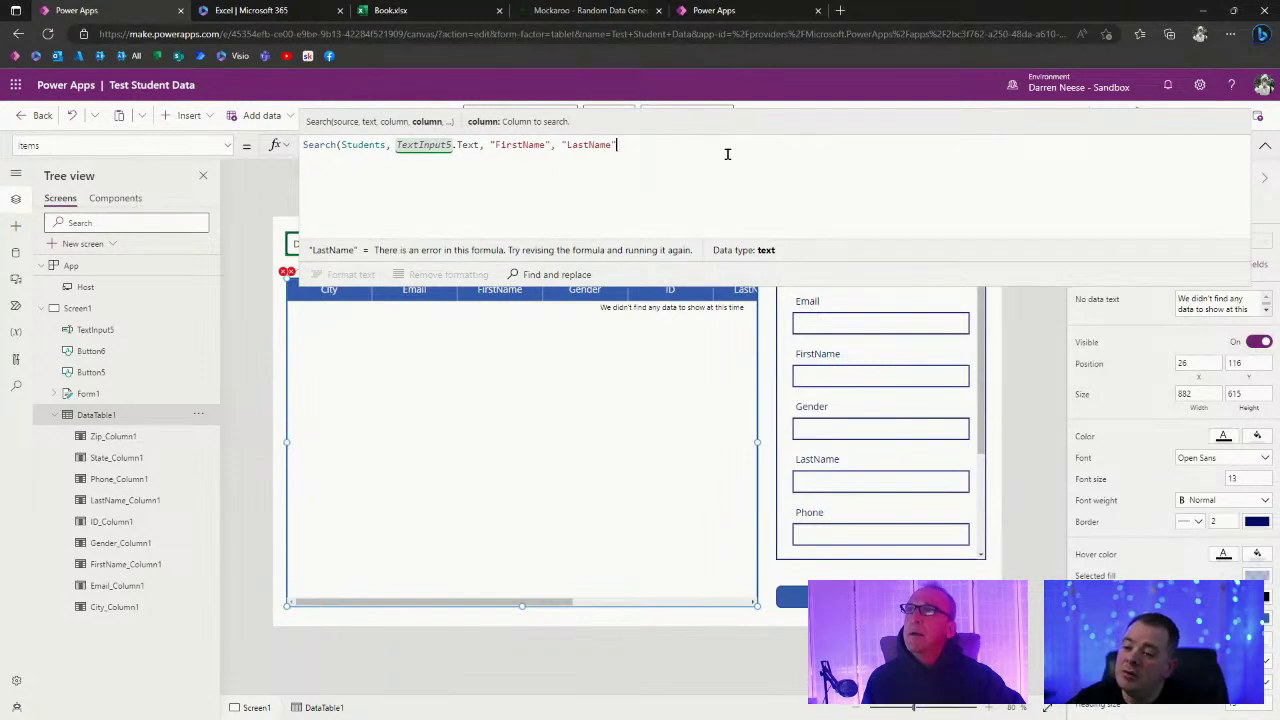
pyautogui.write(')')
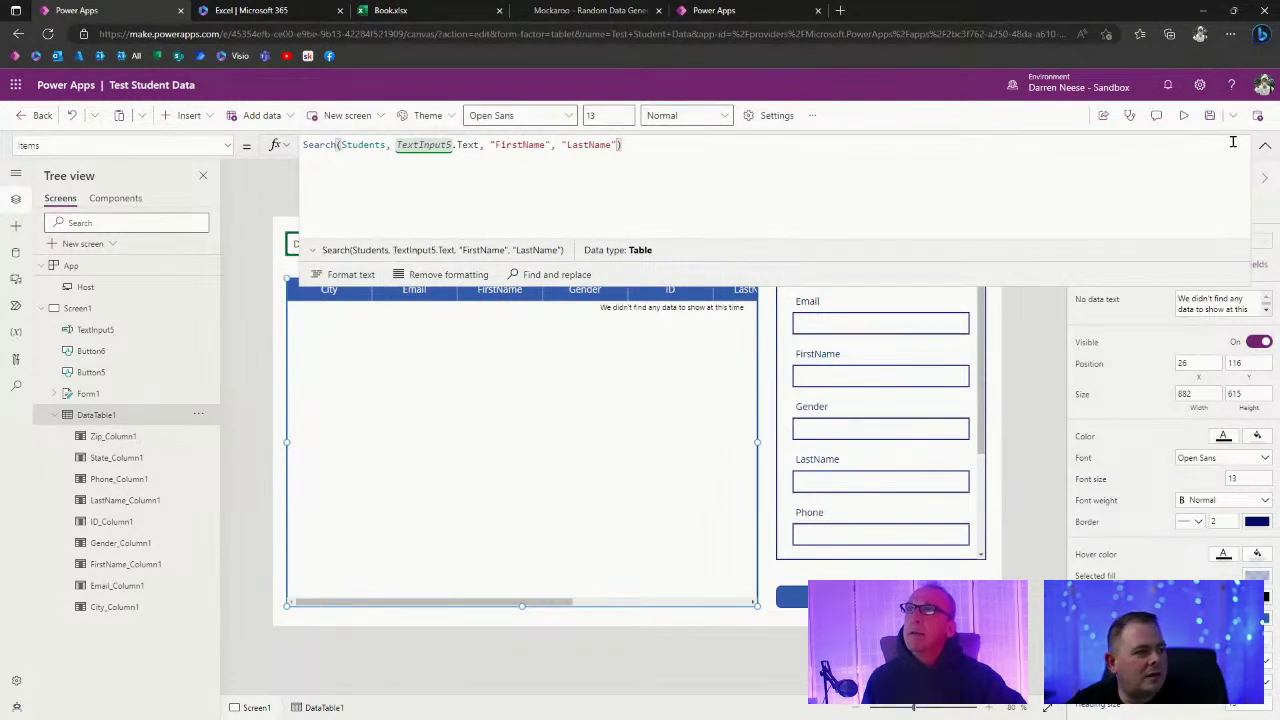
pyautogui.click(1265, 145)
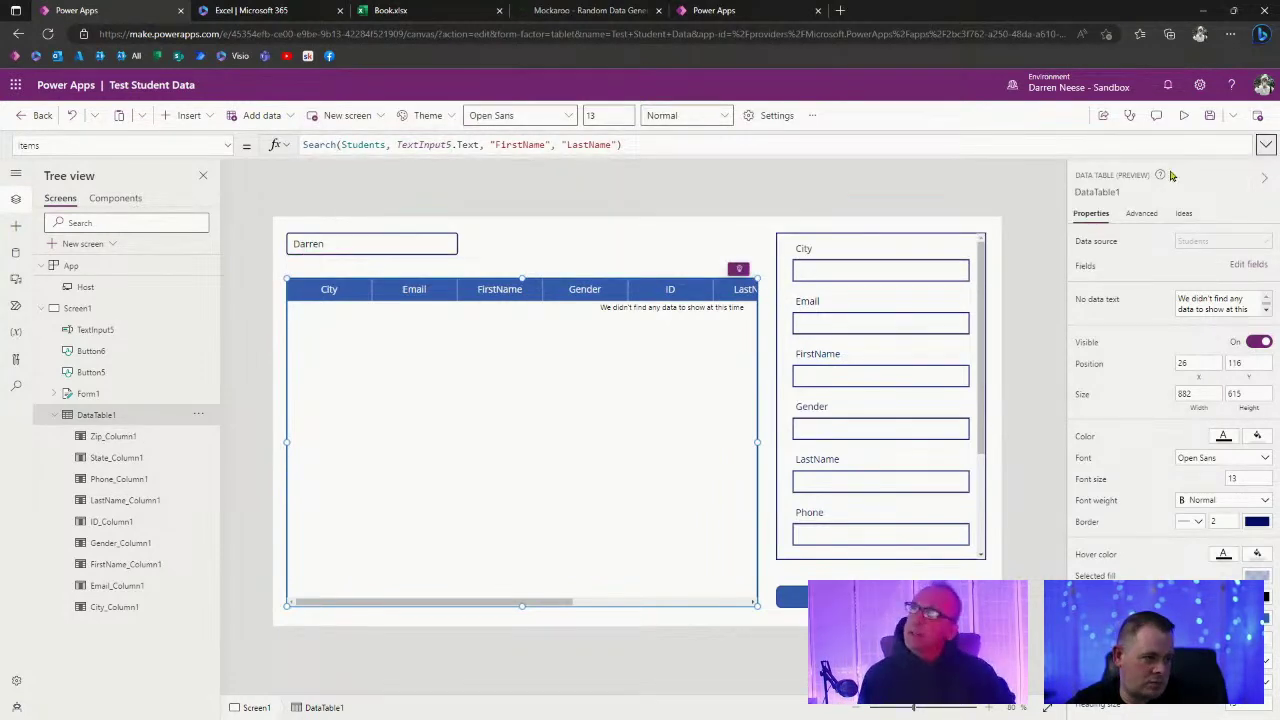
# Preview the app to check the table with the search formula applied, and close the preview.
pyautogui.click(1183, 115)
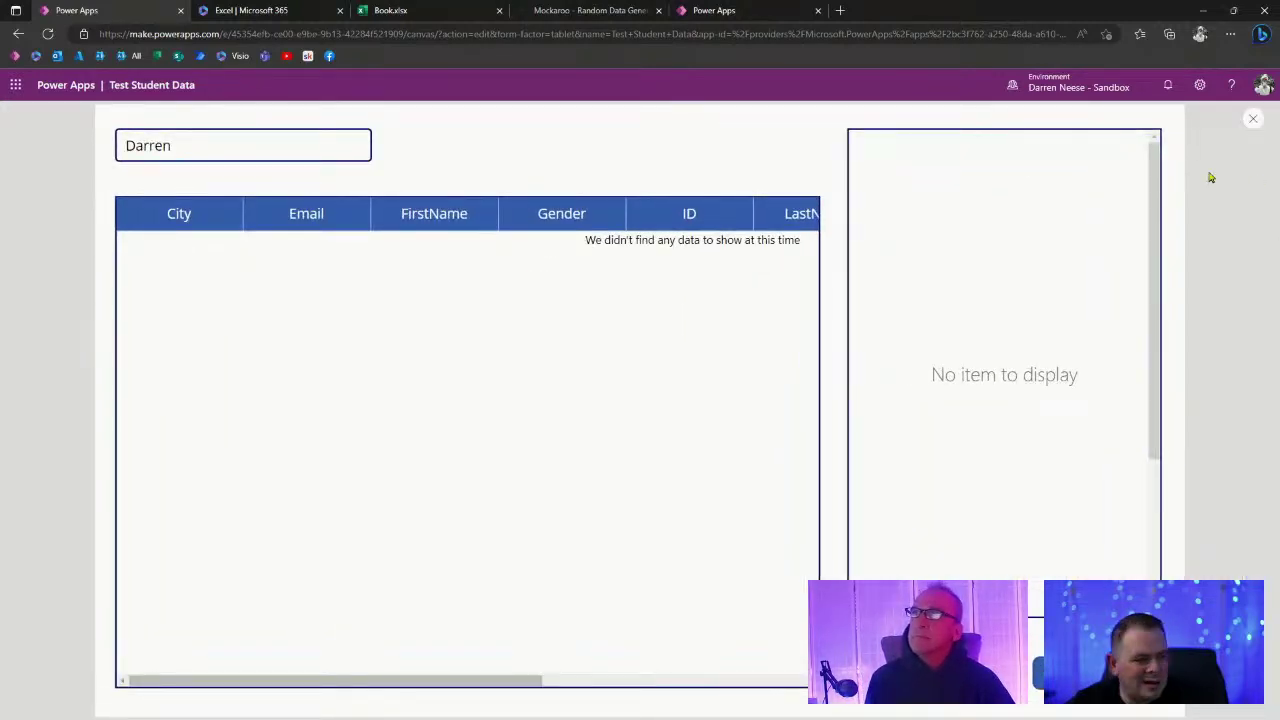
pyautogui.click(1253, 119)
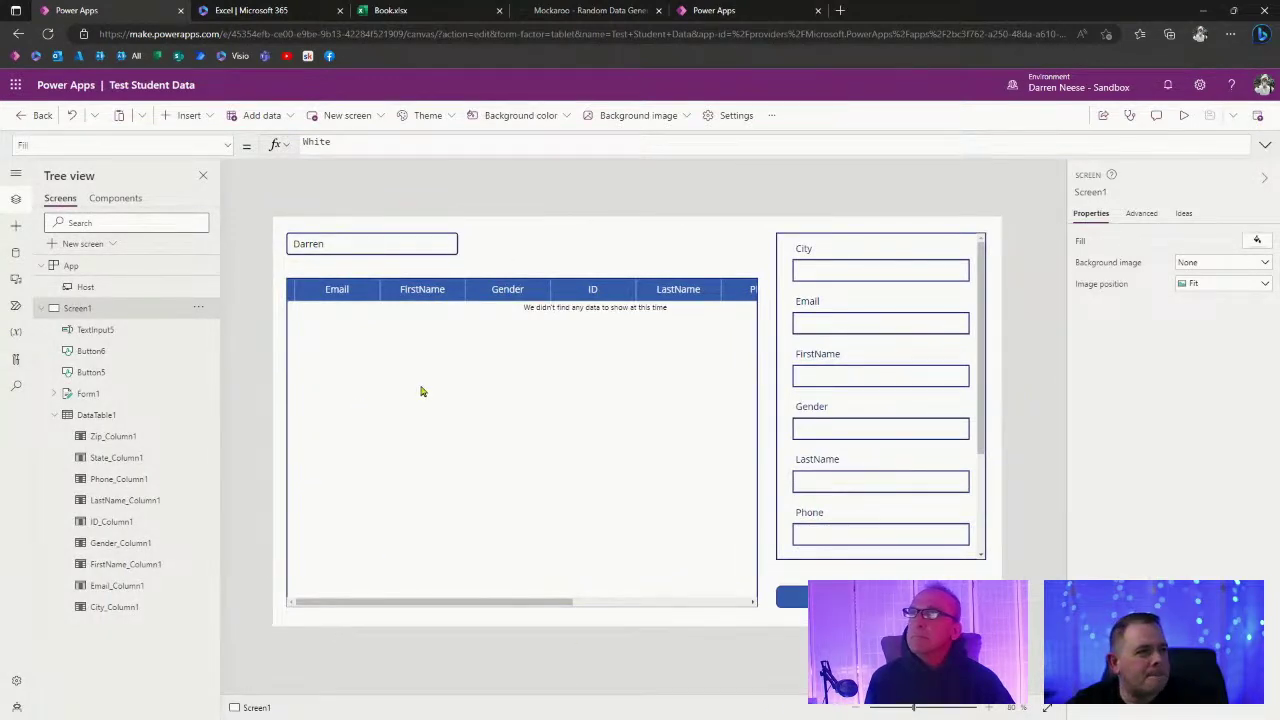
# Check the data row limit in the app's general settings, and close the settings.
pyautogui.click(737, 115)
pyautogui.scroll(-3, 744, 453)
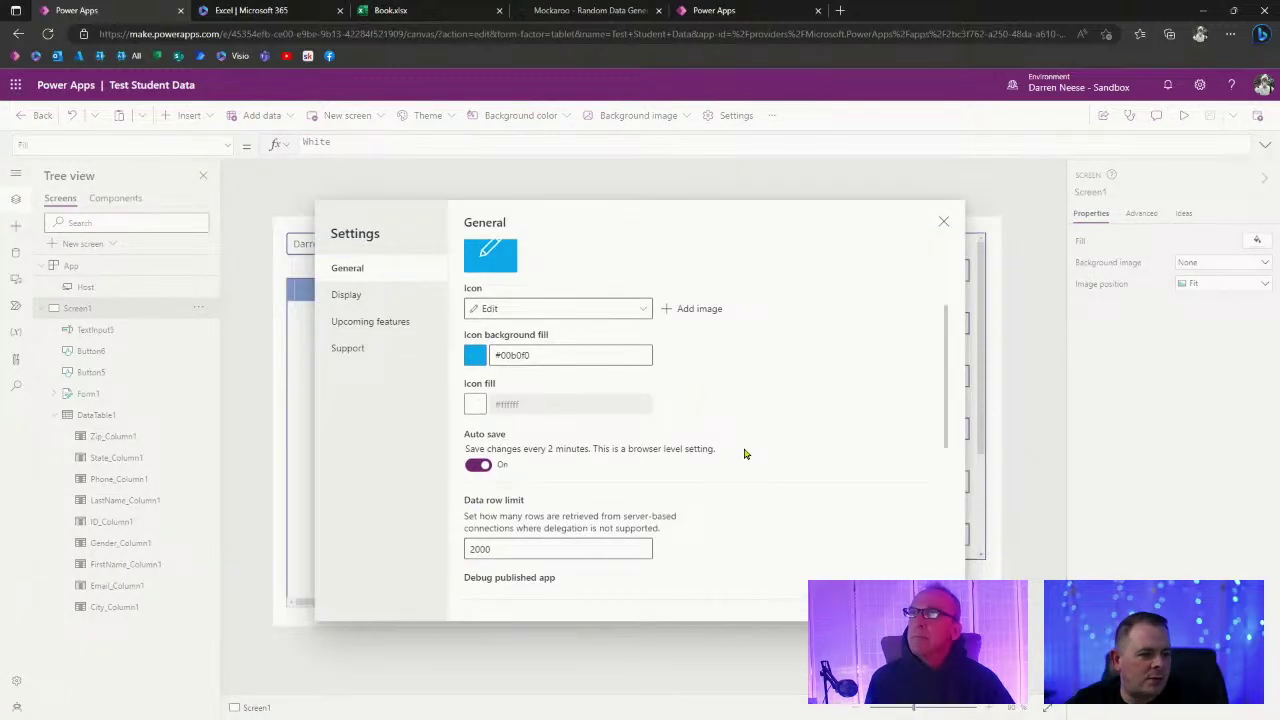
pyautogui.click(555, 390)
pyautogui.doubleClick(555, 390)
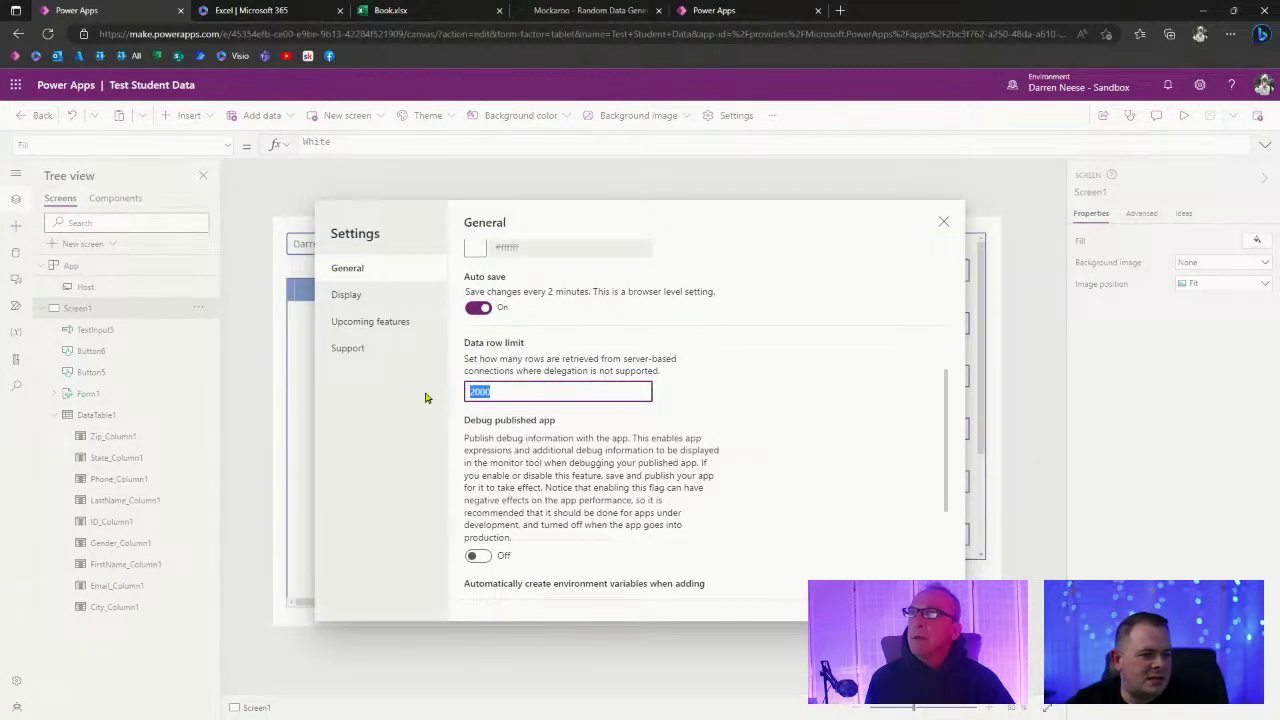
pyautogui.click(941, 224)
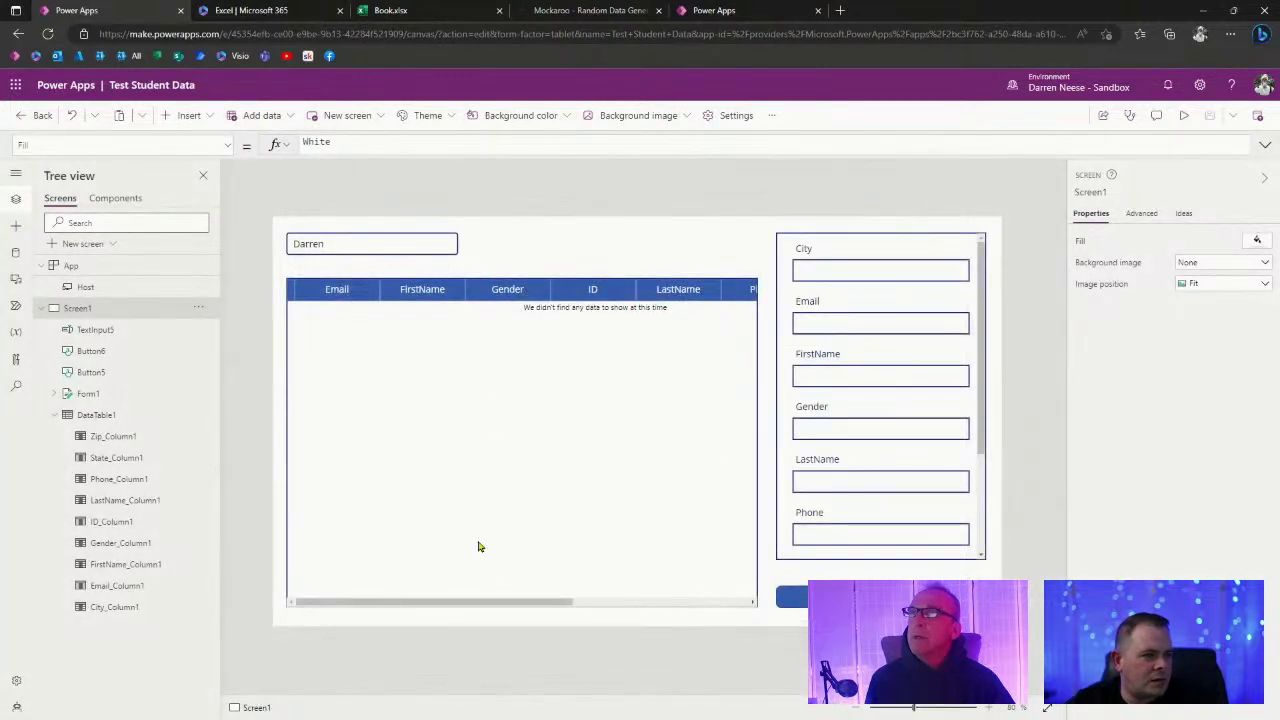
# Remove the "LastName" column from DataTable1's Search formula, keeping only "FirstName" as the column to search.
pyautogui.click(517, 606)
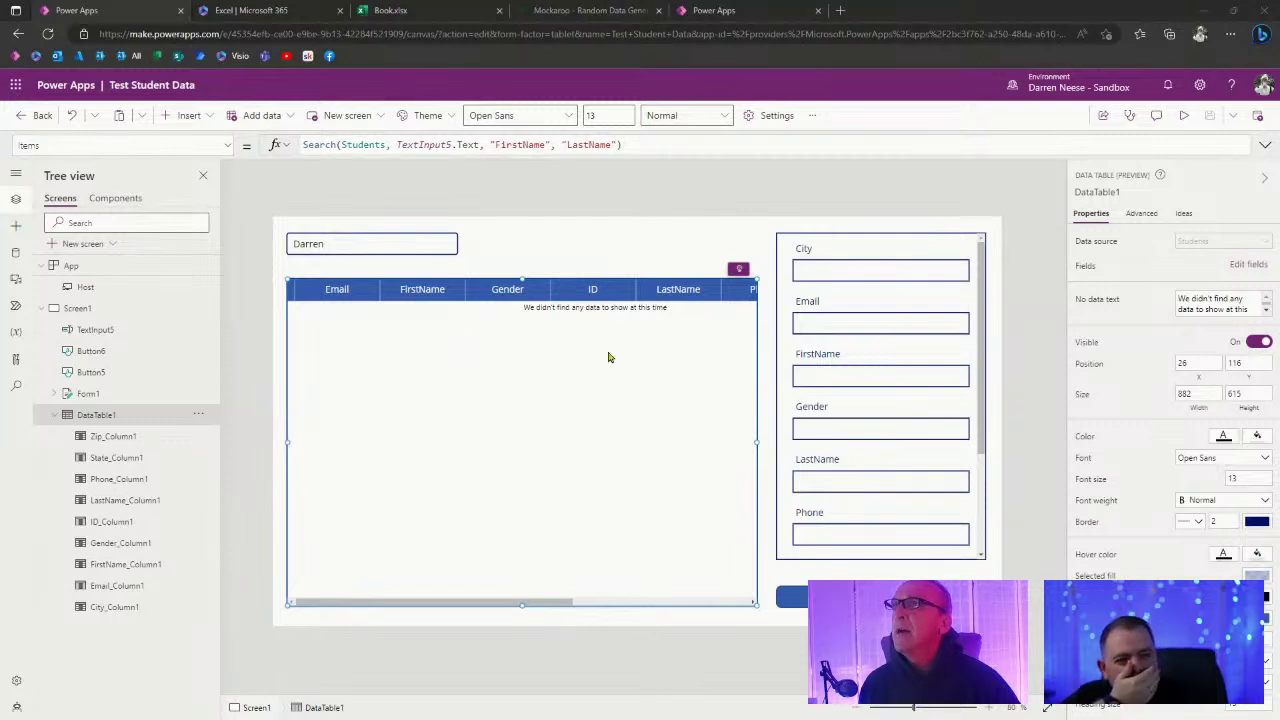
pyautogui.click(646, 145)
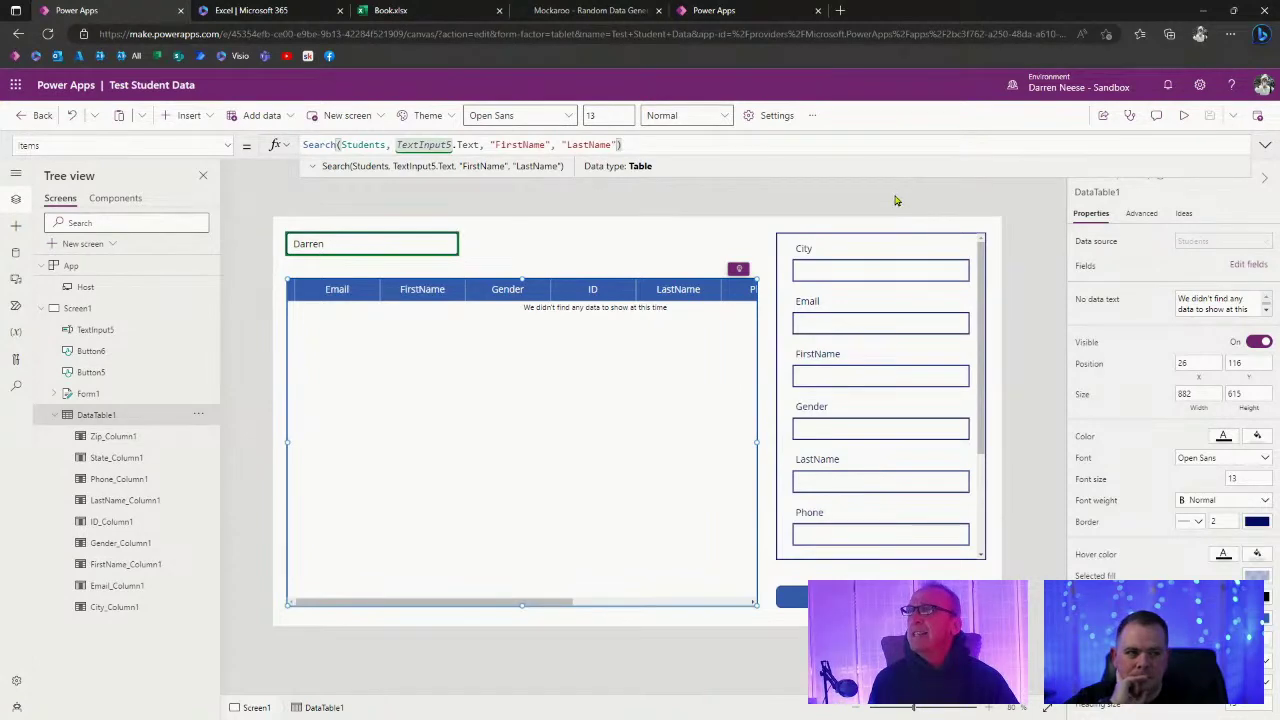
pyautogui.click(557, 145)
pyautogui.press('Left')
pyautogui.hotkey('shift', 'End')
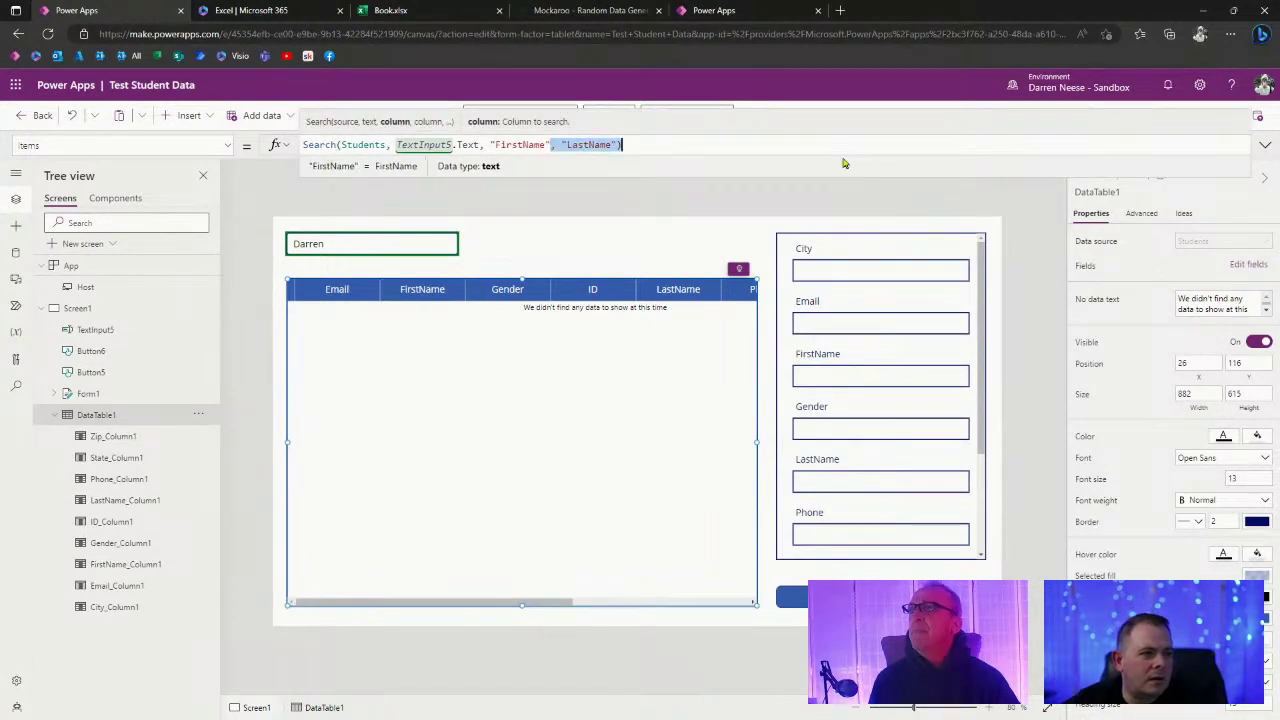
pyautogui.hotkey('shift', 'Left')
pyautogui.press('BackSpace')
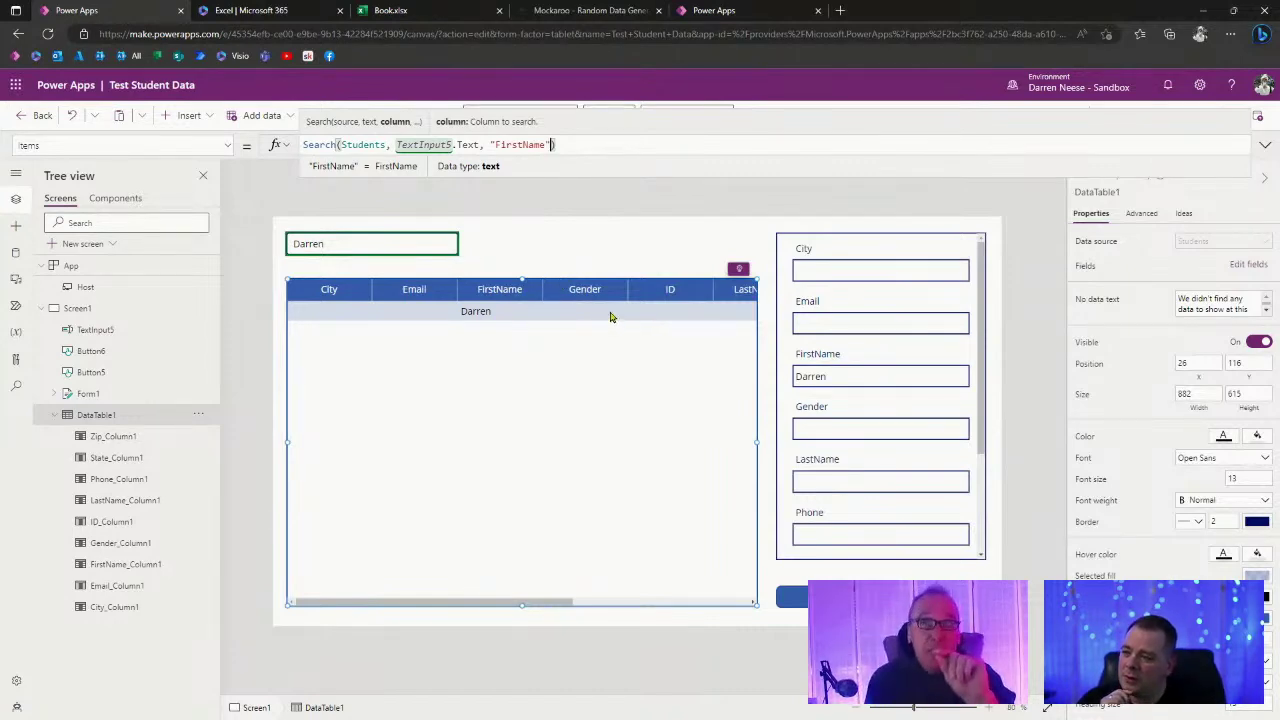
# Widen the search box above the table to about three quarters of the table's width.
pyautogui.click(424, 251)
pyautogui.moveTo(455, 255); pyautogui.dragTo(643, 260)
pyautogui.click(695, 256)
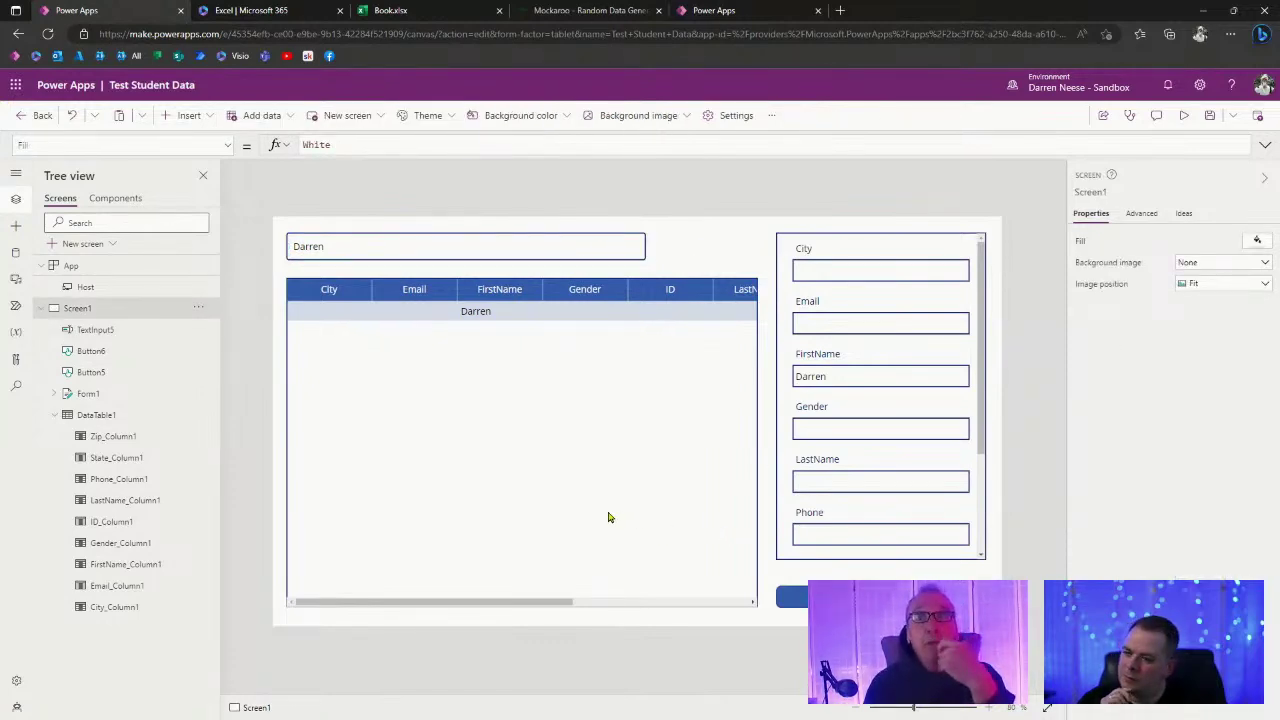
# Try adding an & operator after "FirstName" in DataTable1's Search formula, and delete it again.
pyautogui.click(551, 246)
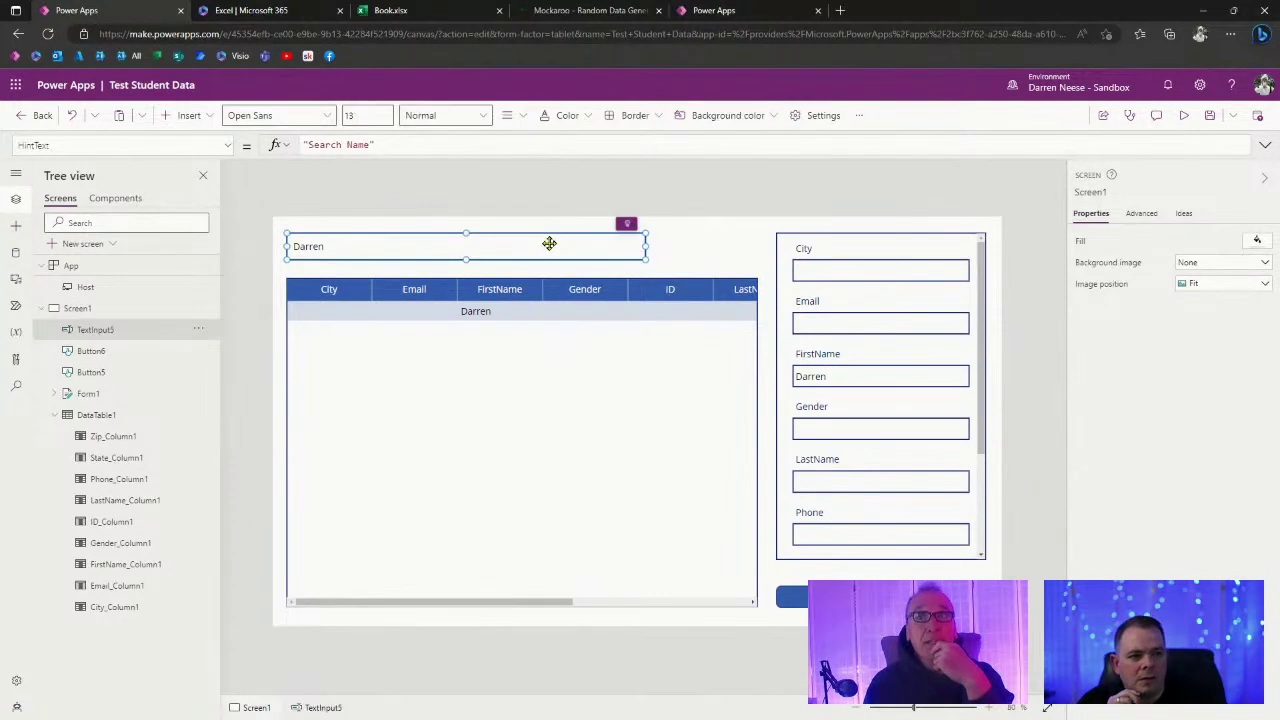
pyautogui.click(546, 460)
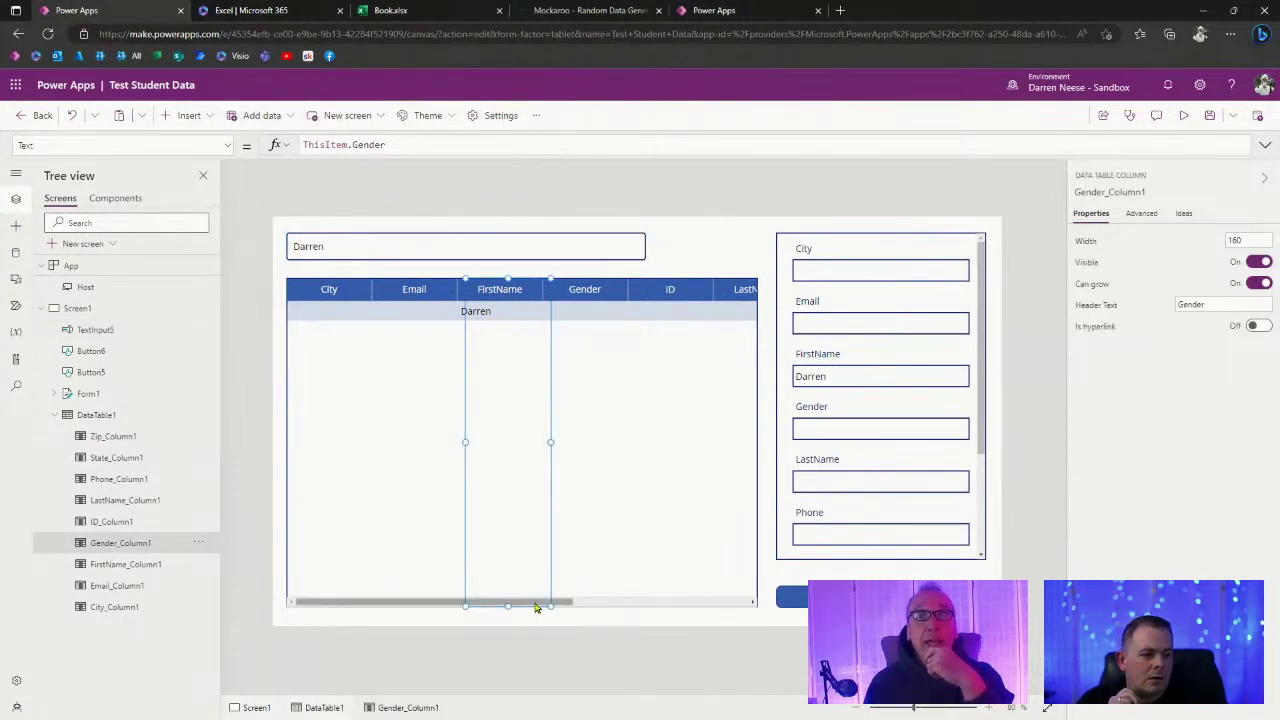
pyautogui.click(565, 607)
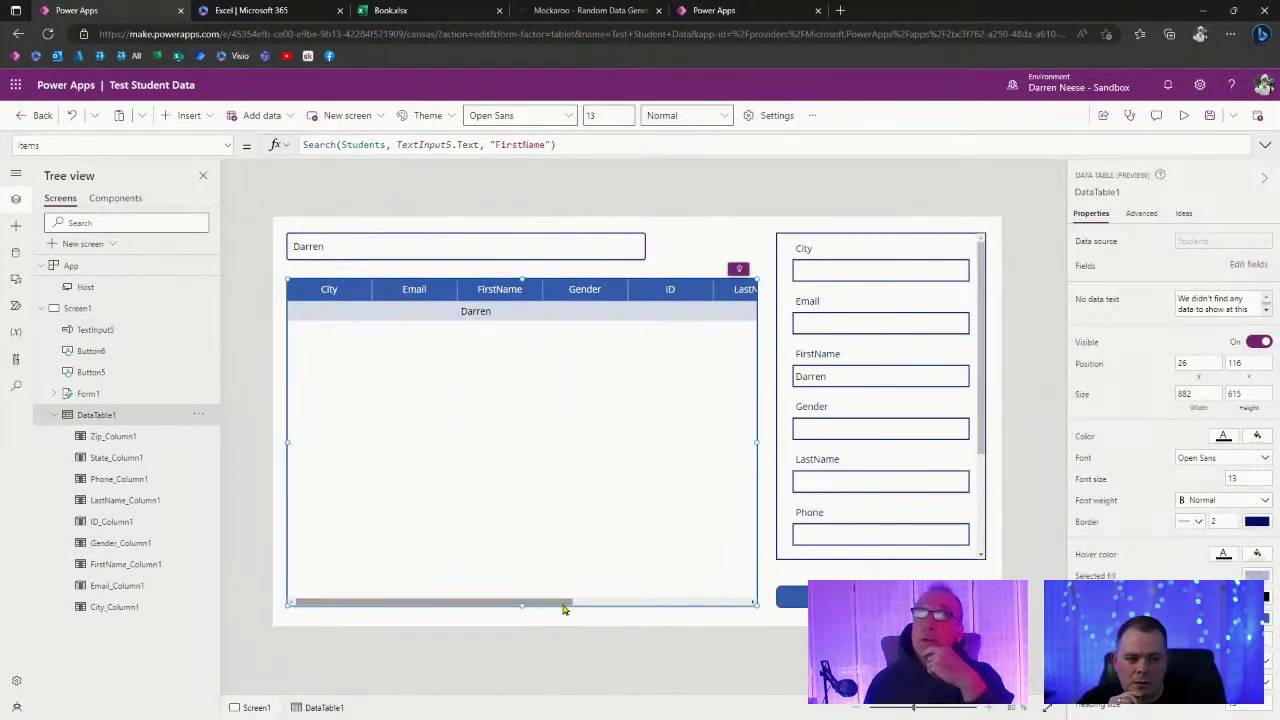
pyautogui.click(521, 142)
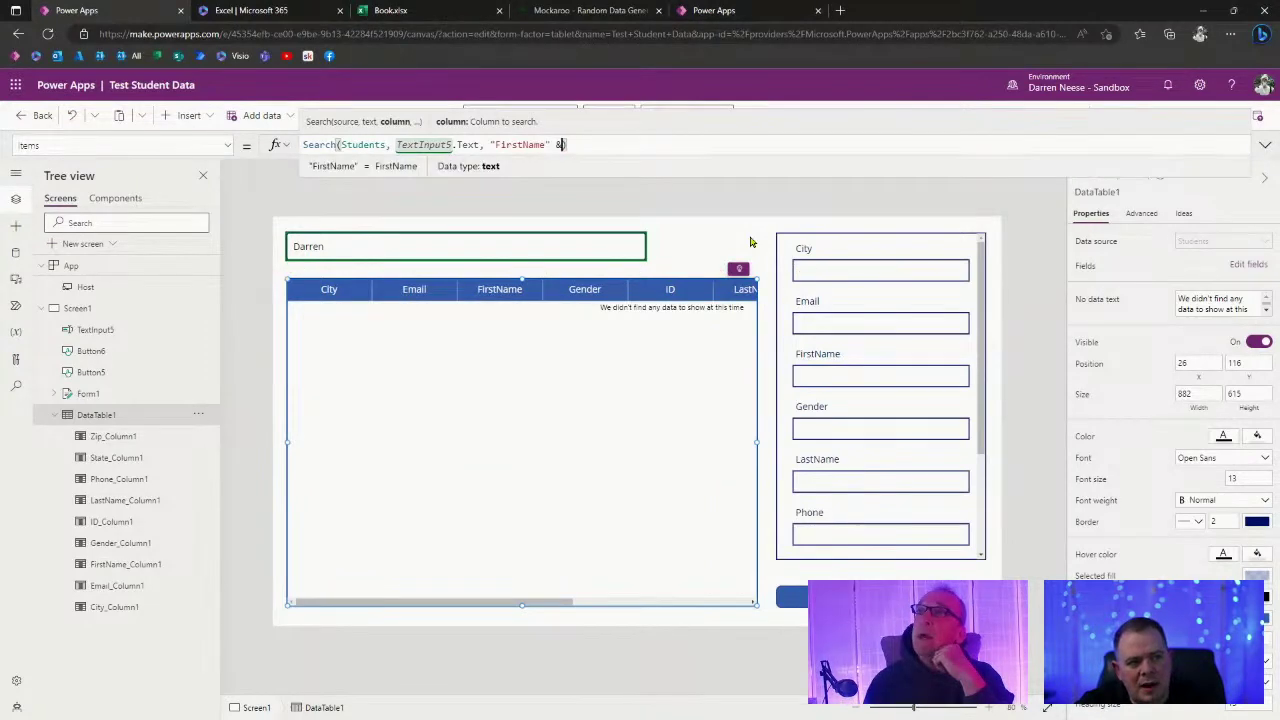
pyautogui.write('&')
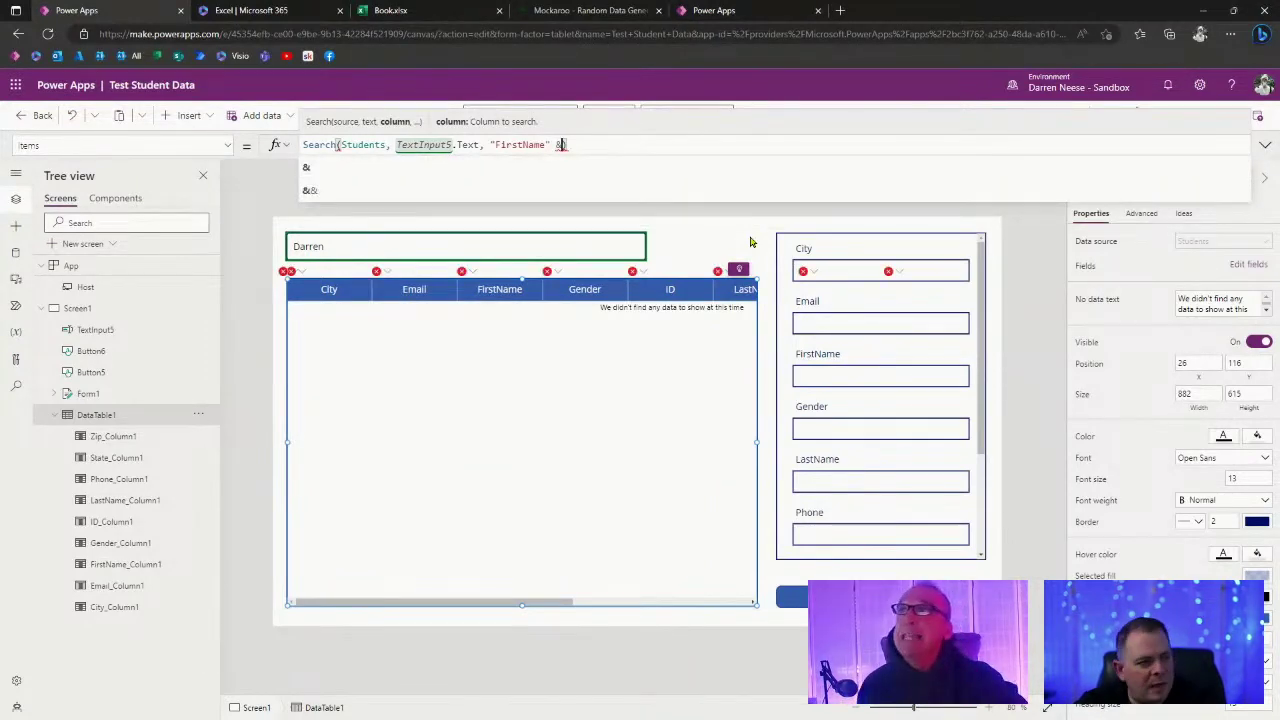
pyautogui.press('BackSpace')
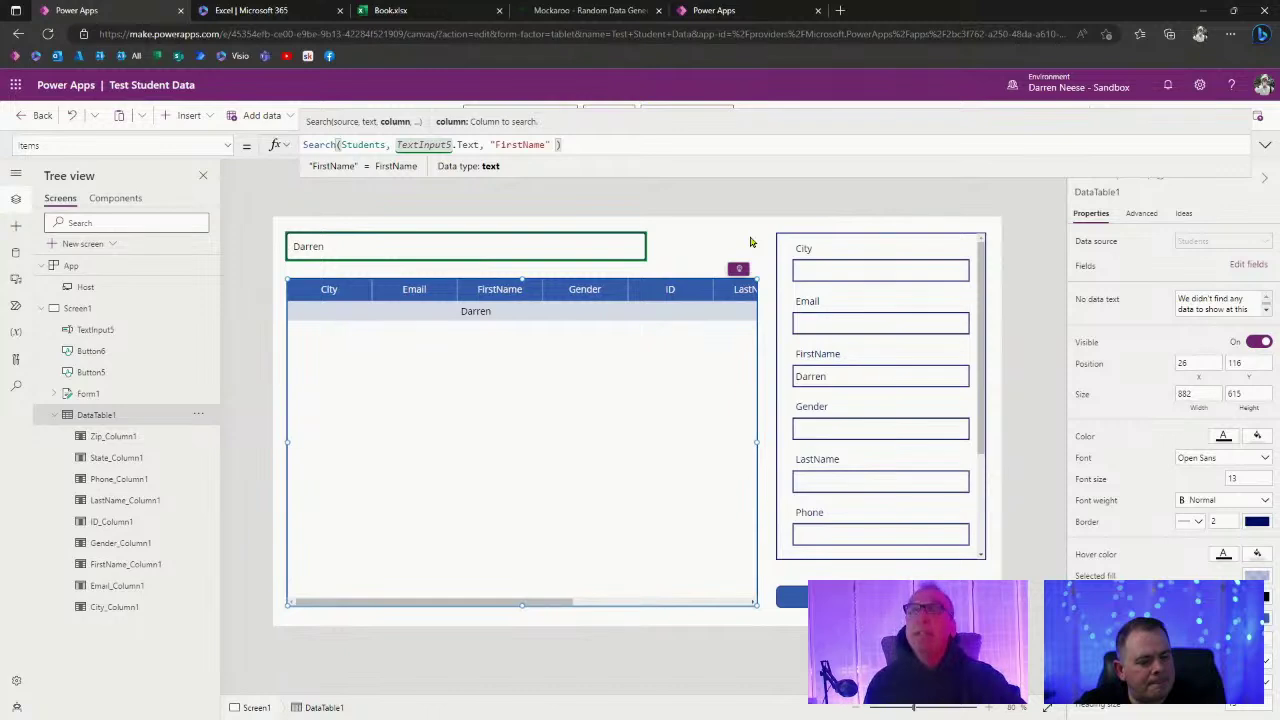
# Replace "FirstName" with "LastName" as the column to search in DataTable1's Search formula.
pyautogui.hotkey('ctrl', 'shift', 'Left')
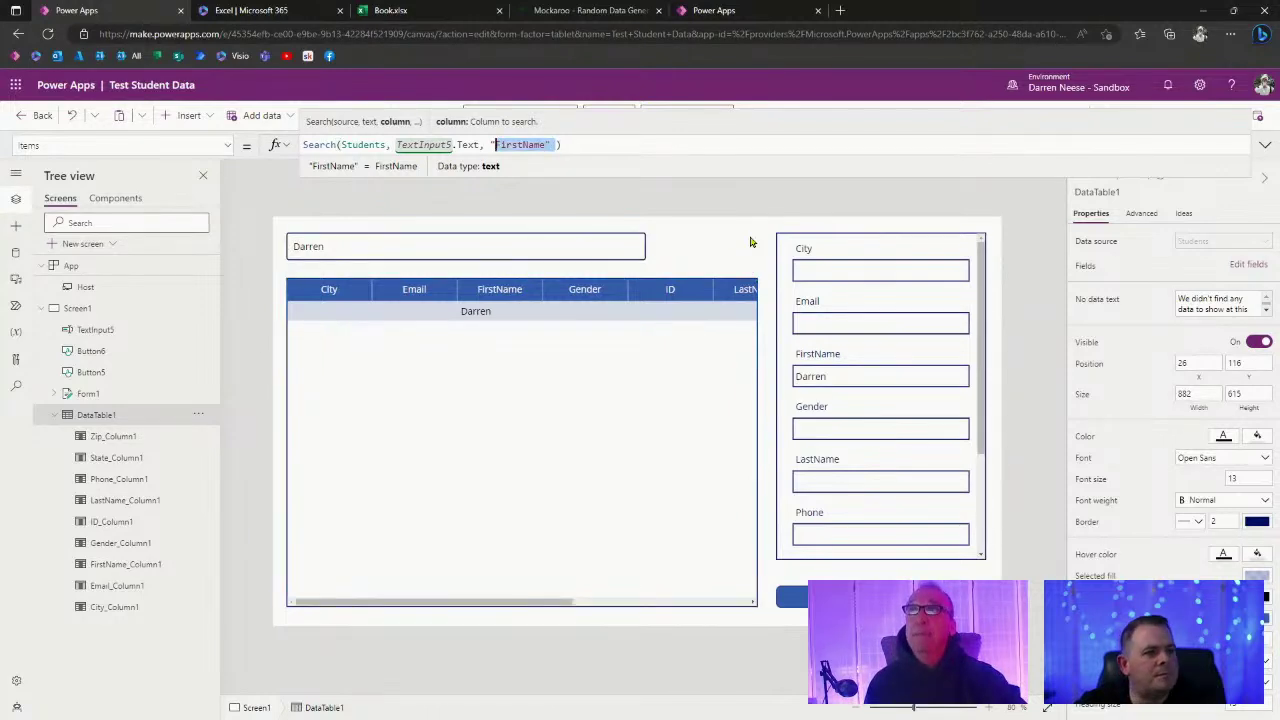
pyautogui.press('BackSpace')
pyautogui.write('lastname')
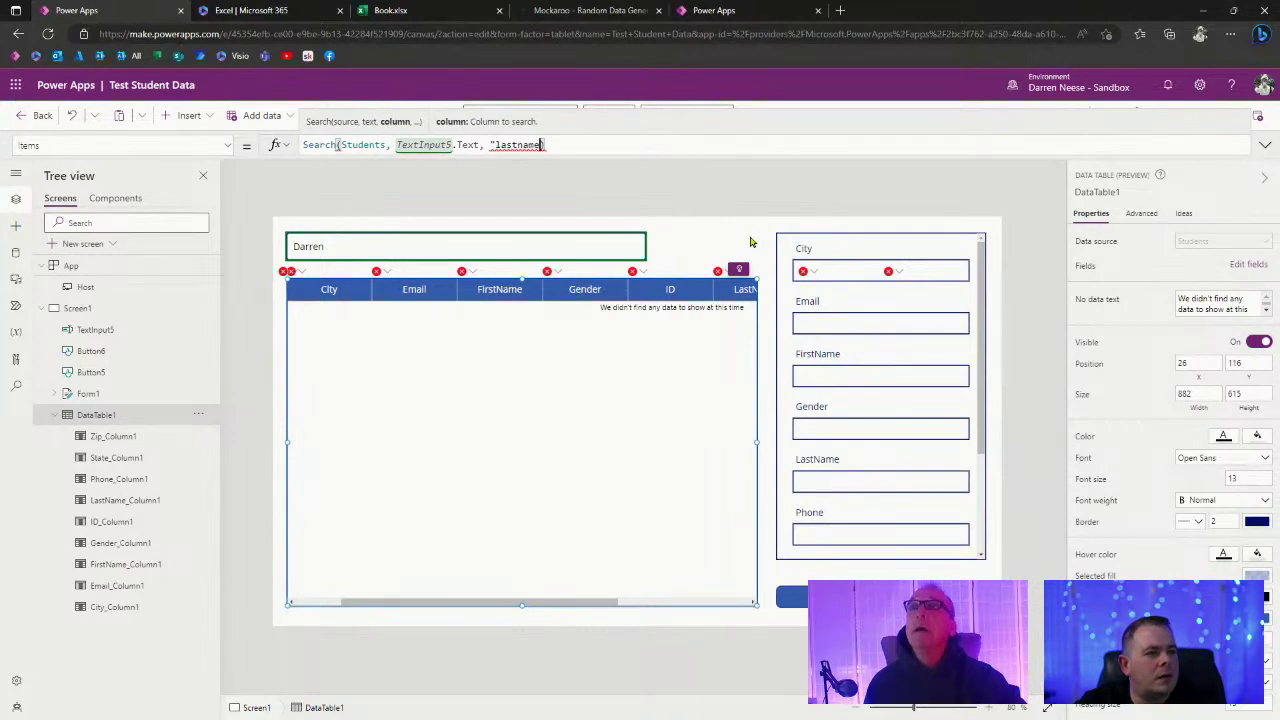
pyautogui.hotkey('ctrl', 'BackSpace')
pyautogui.write('LastName')
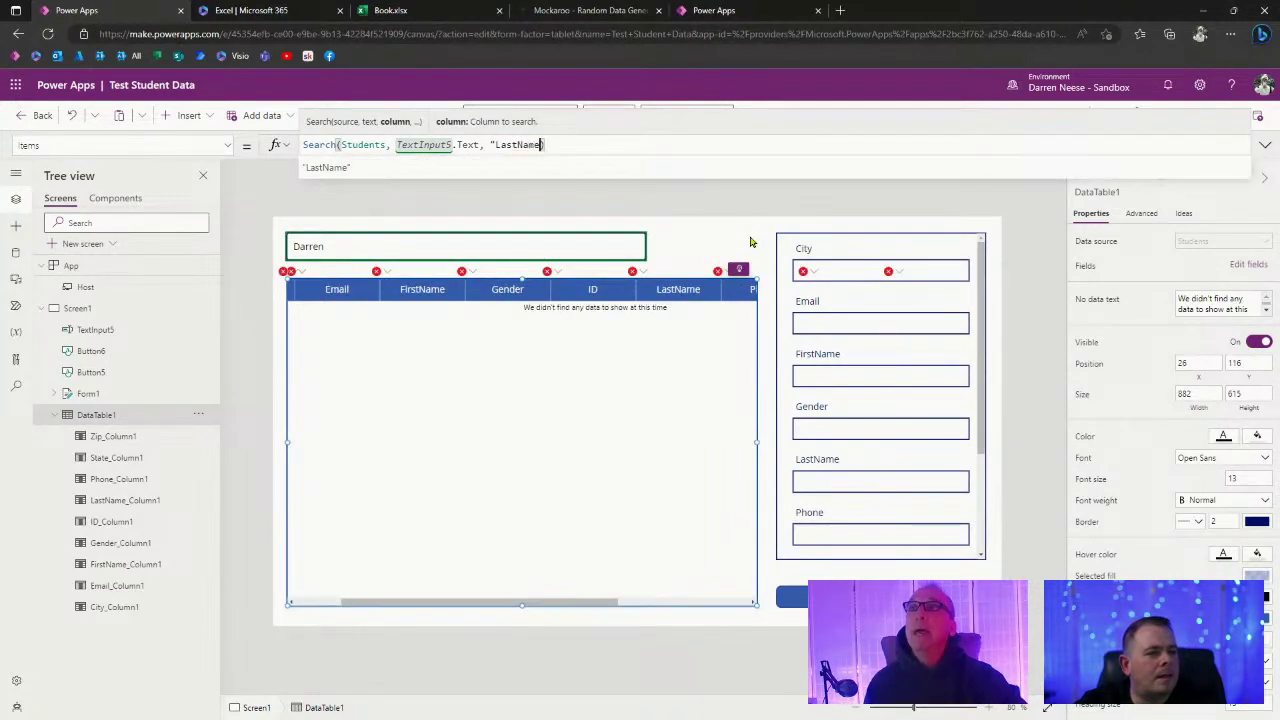
pyautogui.write('"')
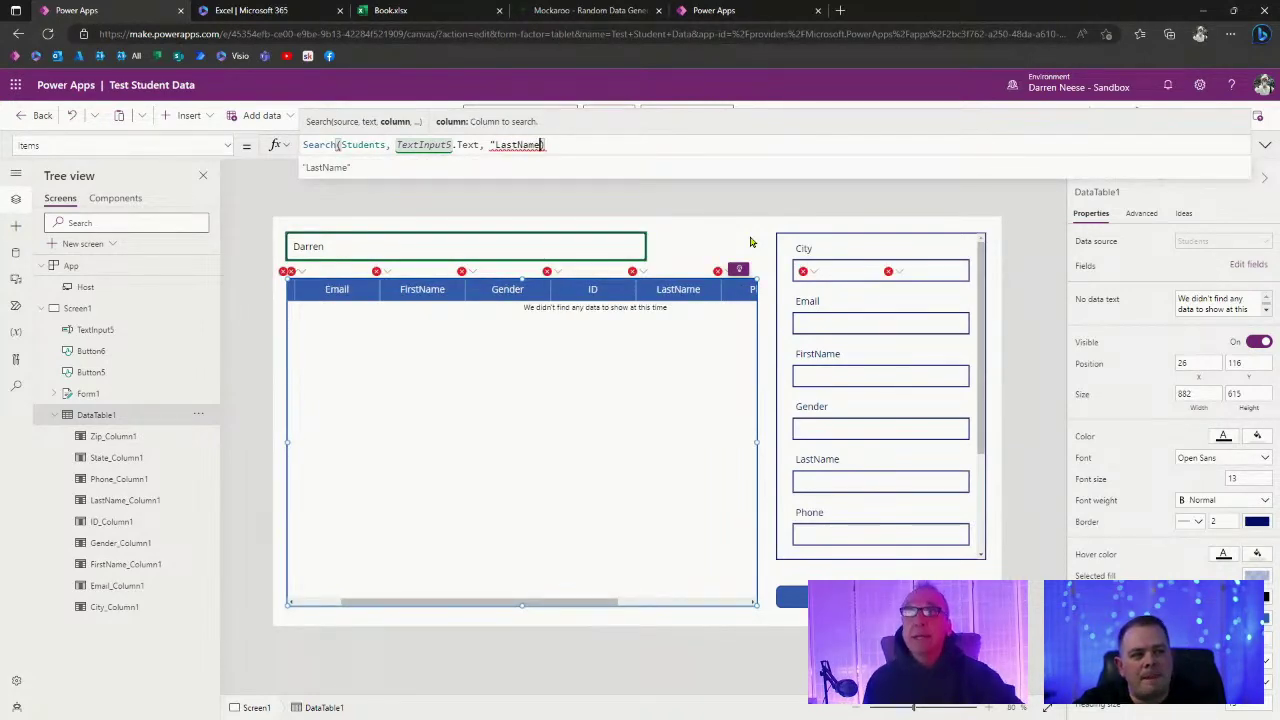
pyautogui.write('"')
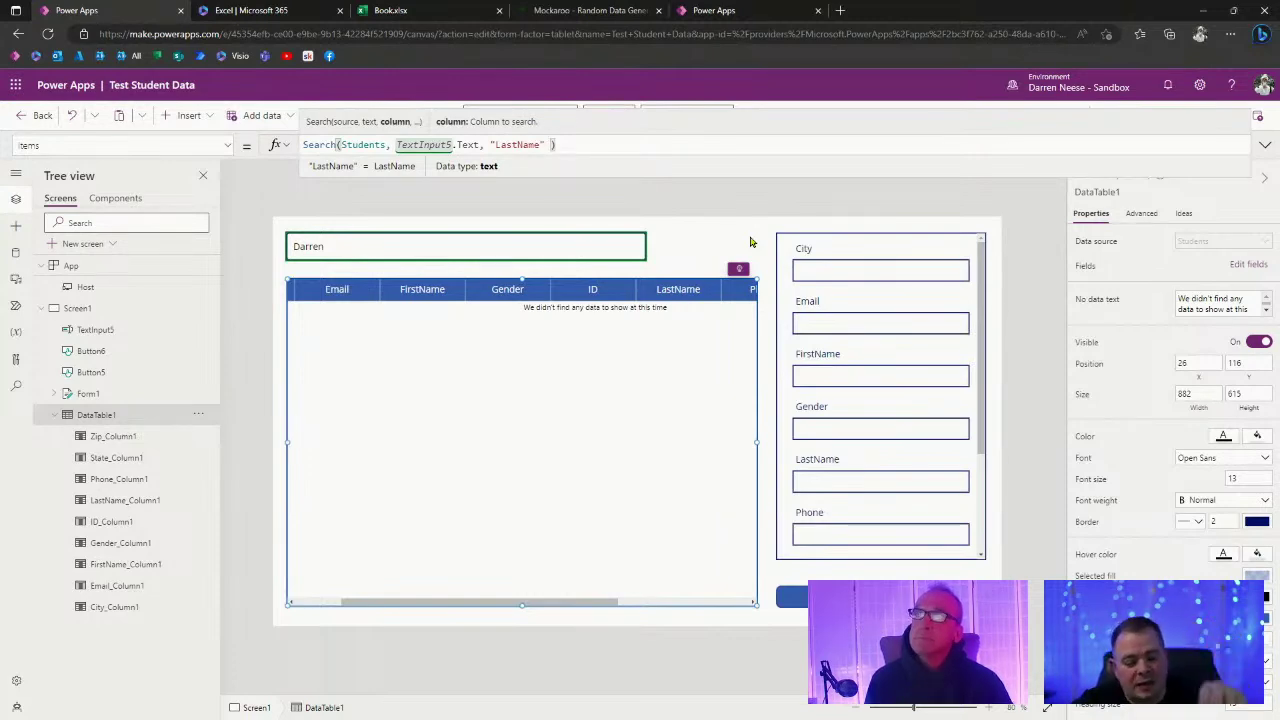
# Try joining the search columns as "LastName" & "FirstName" in the Search formula.
pyautogui.press('Home')
pyautogui.hotkey('shift', 'Right')
pyautogui.write('s')
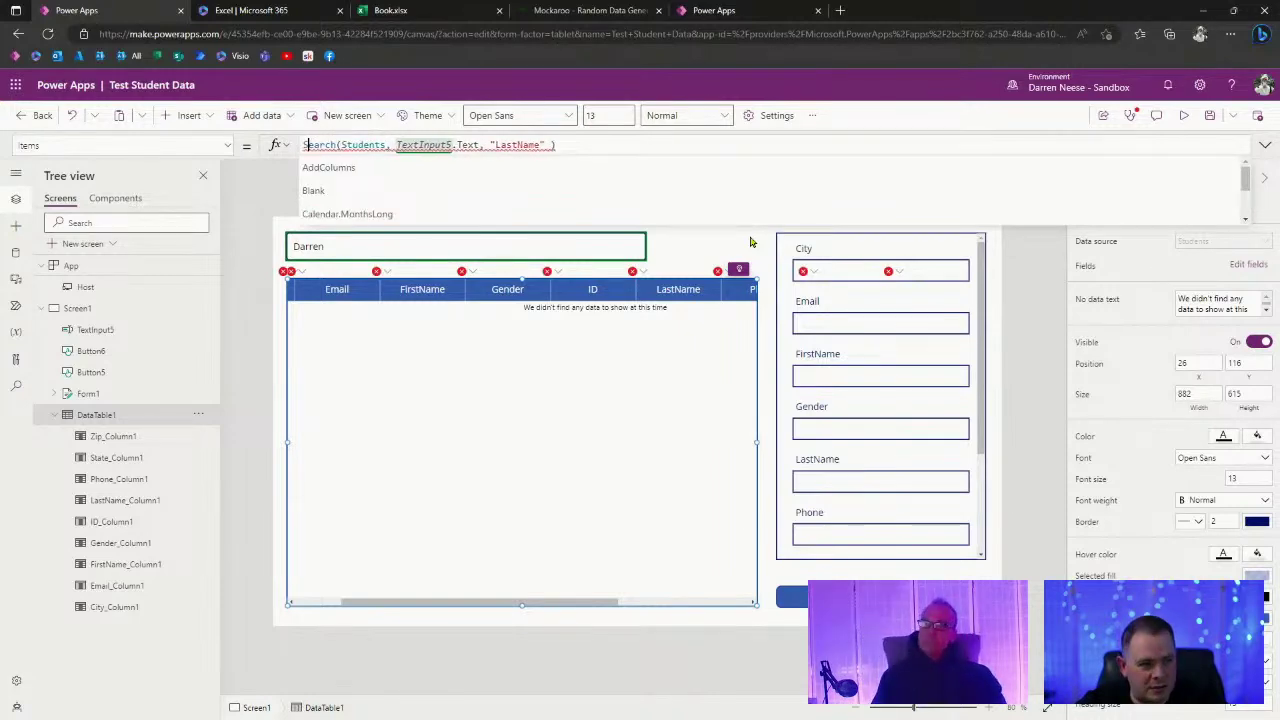
pyautogui.press('Tab')
pyautogui.press('End')
pyautogui.press('Right')
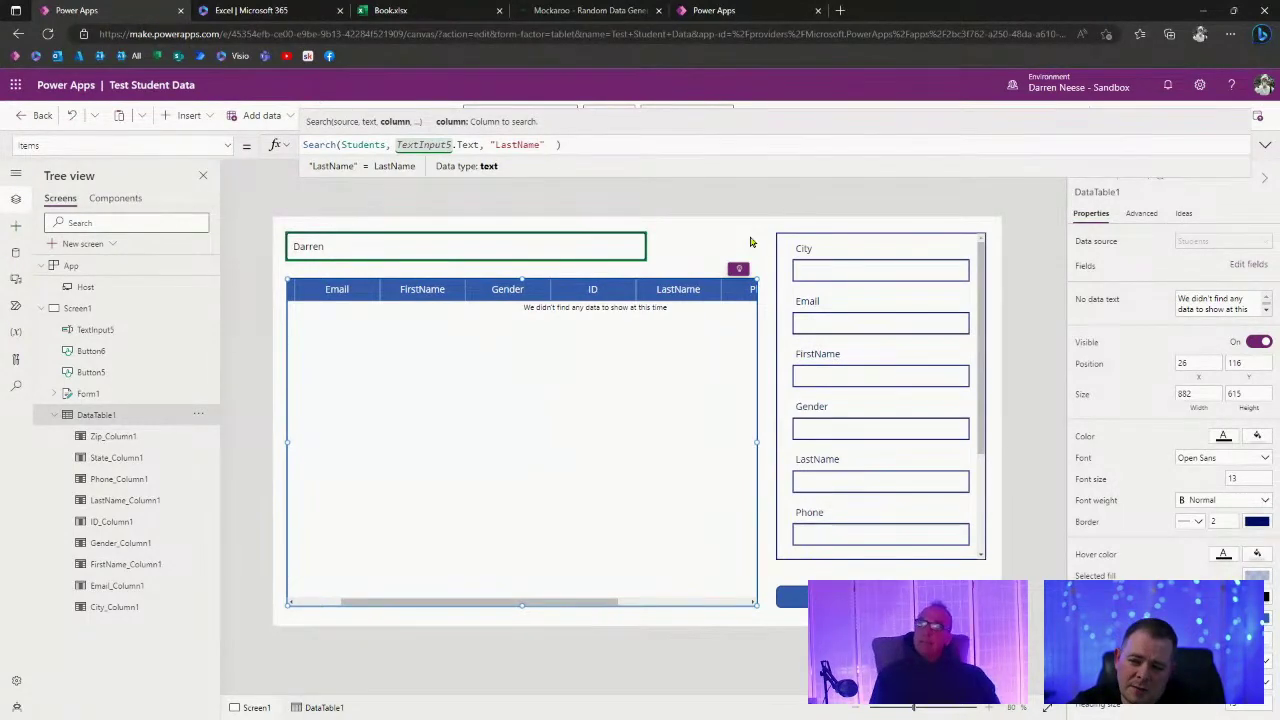
pyautogui.write('& "')
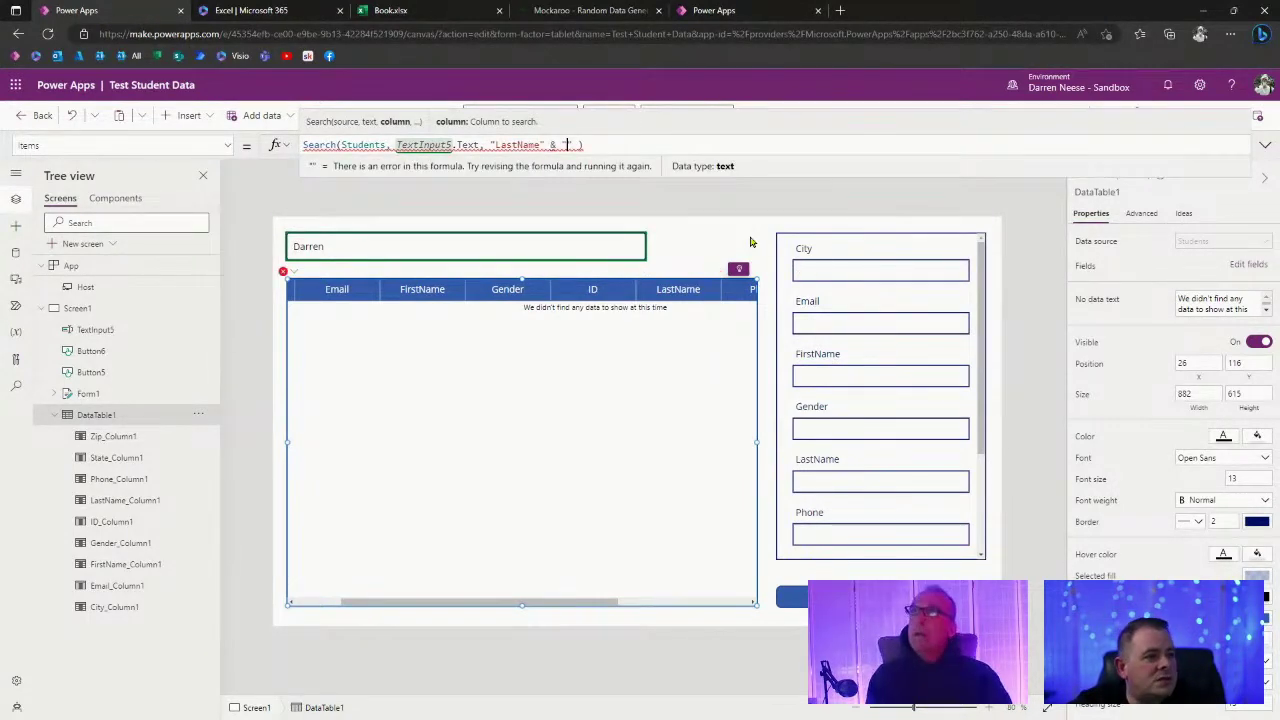
pyautogui.write('FirstNam')
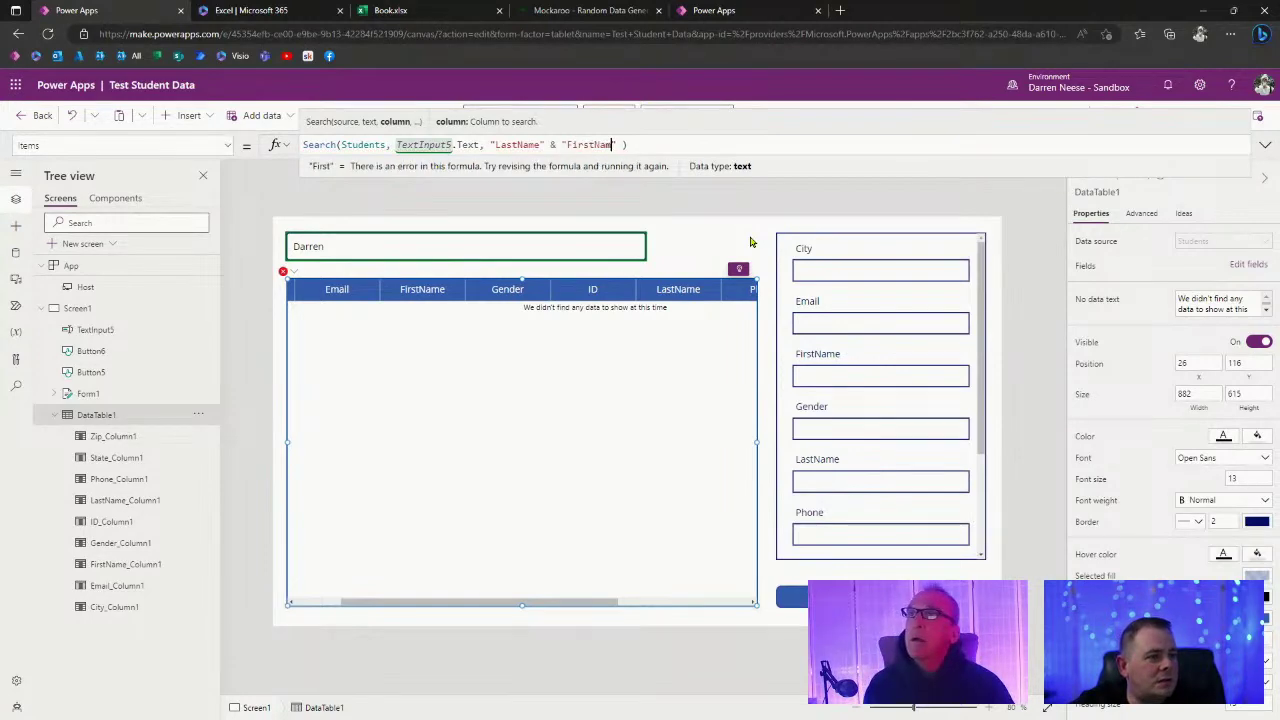
pyautogui.write('e"')
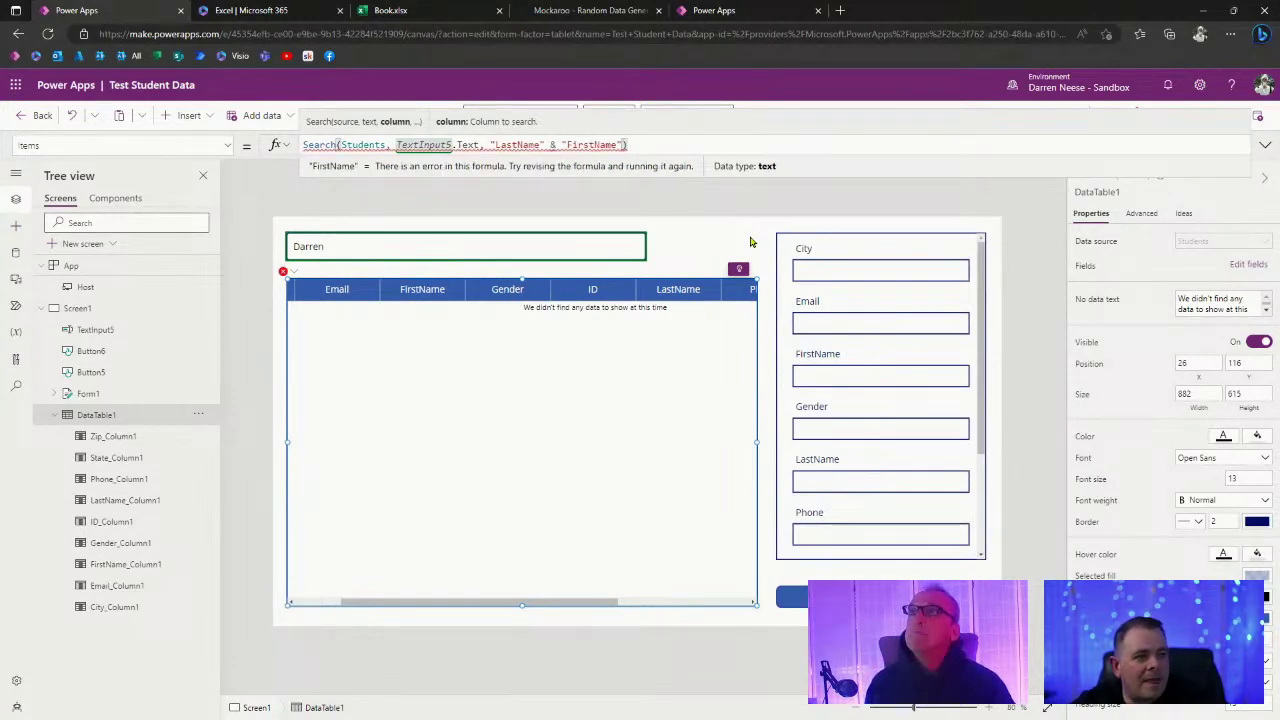
pyautogui.click(655, 145)
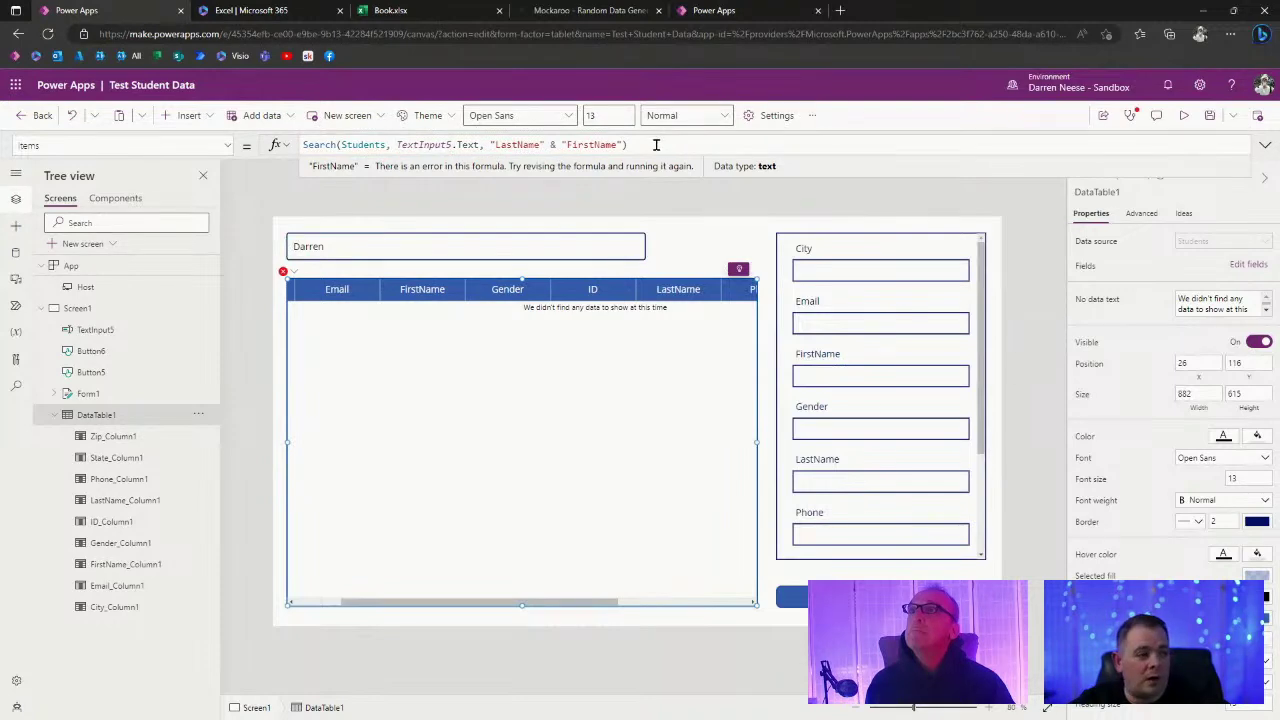
pyautogui.click(655, 145)
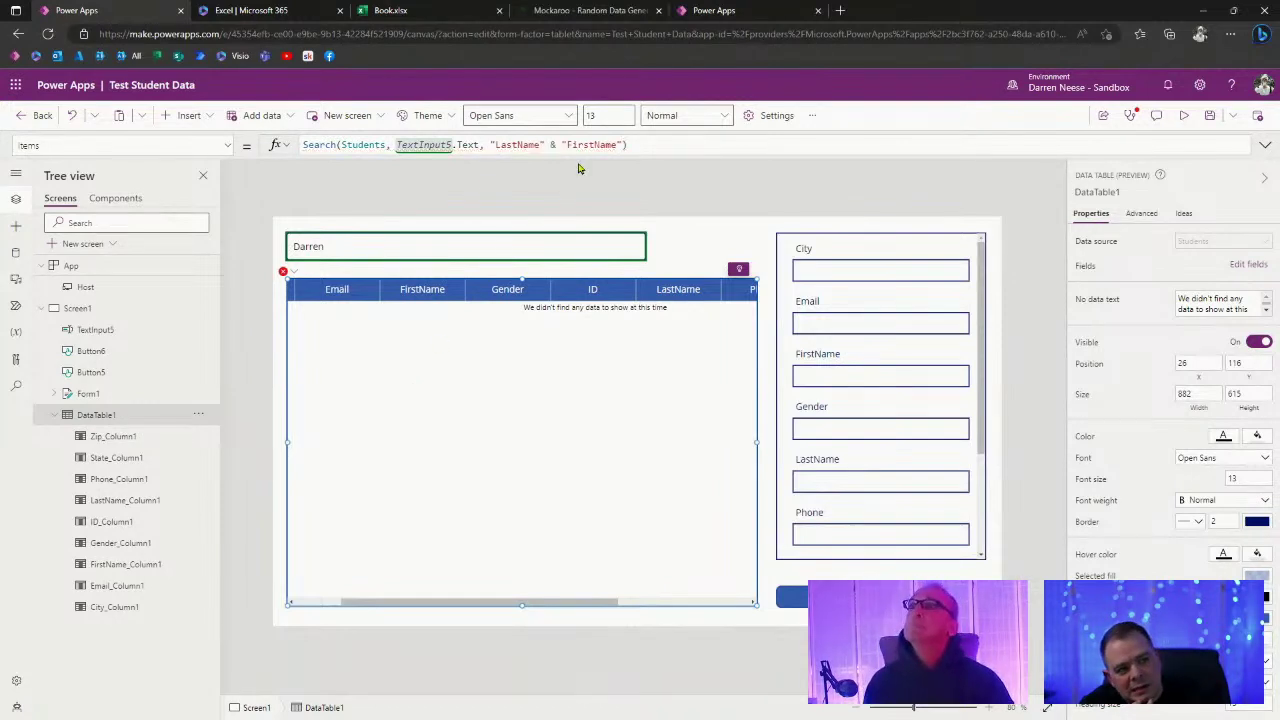
# Replace the & between "LastName" and "FirstName" in the Search formula with a comma.
pyautogui.click(549, 145)
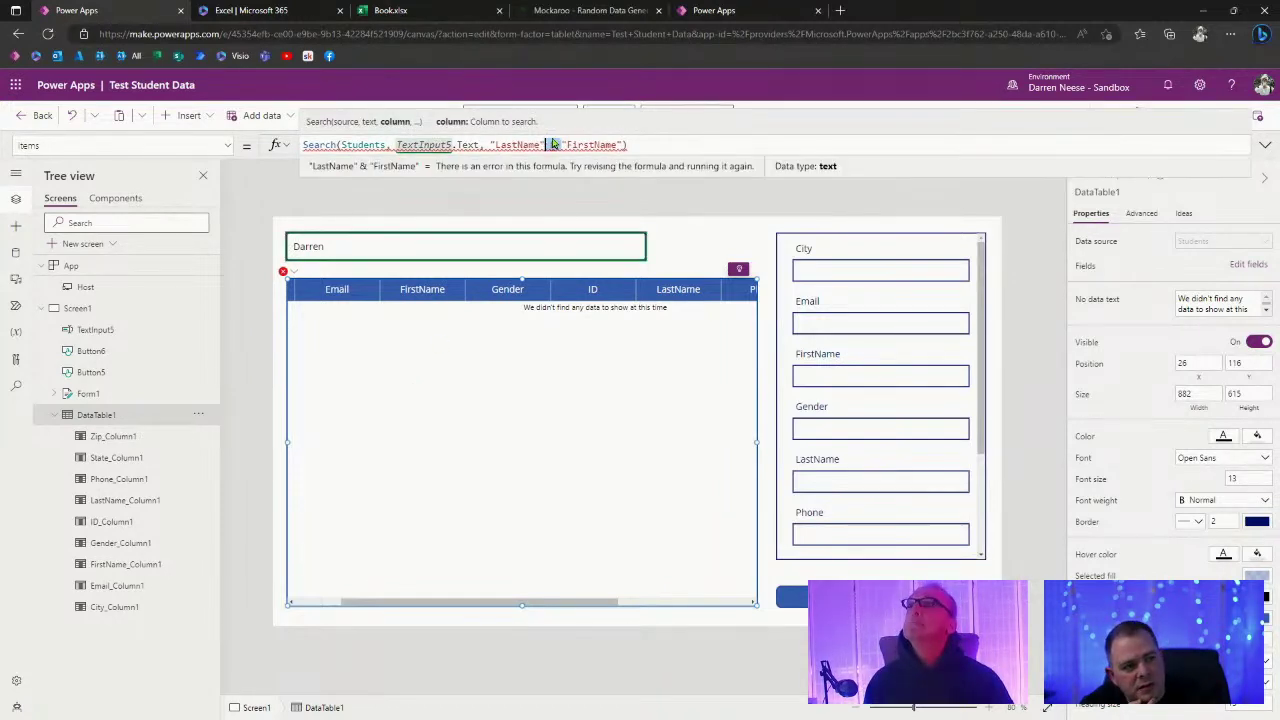
pyautogui.press('Delete')
pyautogui.press('Delete')
pyautogui.write(',')
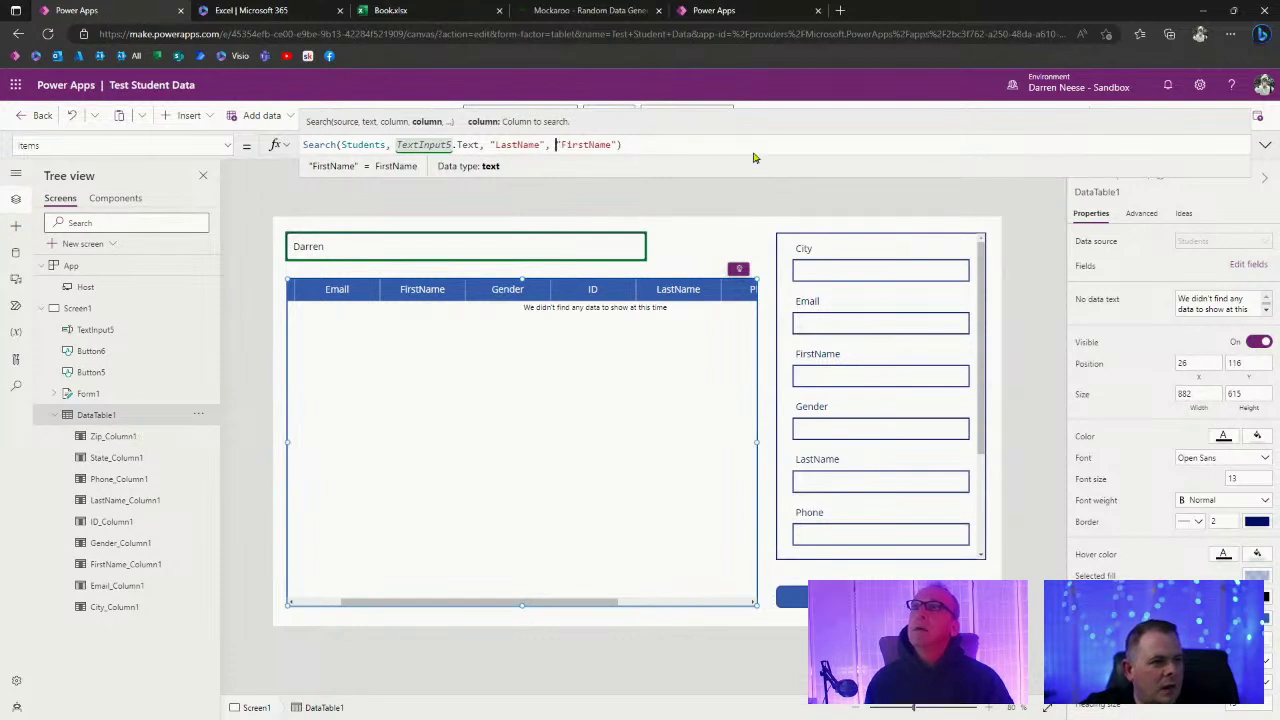
# Delete "LastName" and its comma from the Search formula so only "FirstName" is searched, and leave the formula editor.
pyautogui.hotkey('ctrl', 'shift', 'Left')
pyautogui.hotkey('ctrl', 'shift', 'Left')
pyautogui.press('BackSpace')
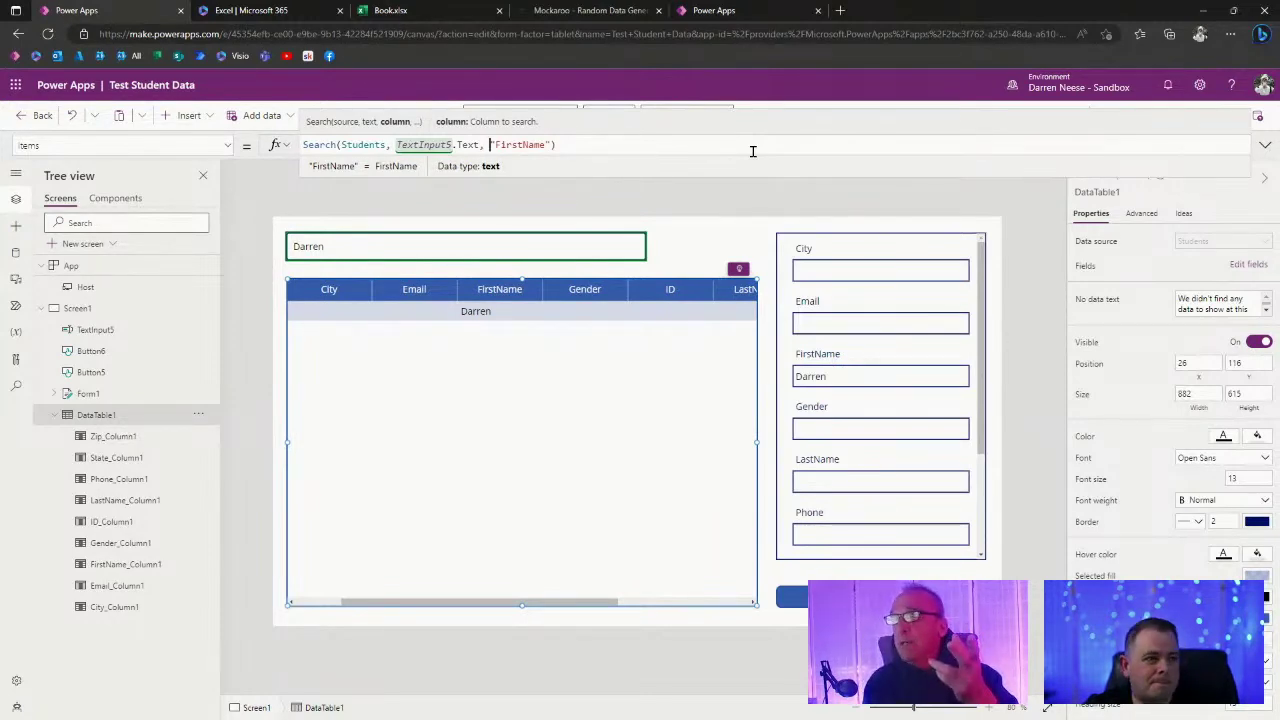
pyautogui.click(1048, 257)
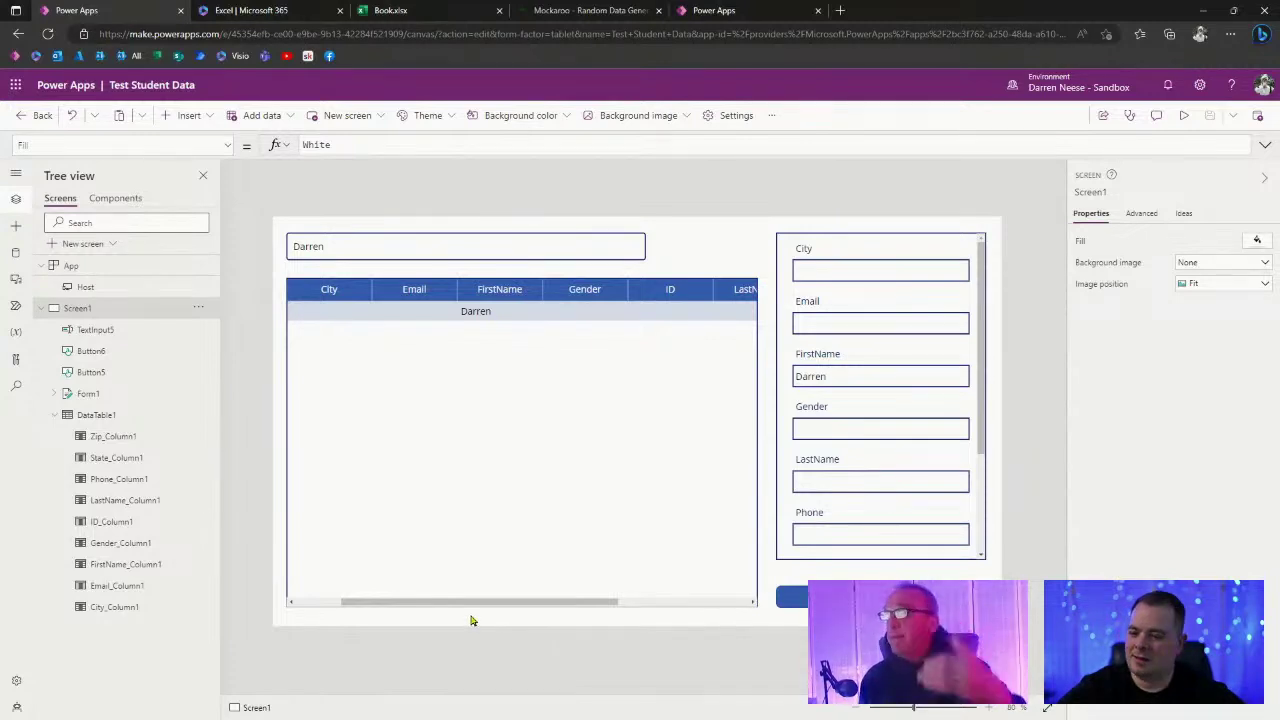
# Narrow the search box above the table to a little over a third of the table's width.
pyautogui.click(535, 247)
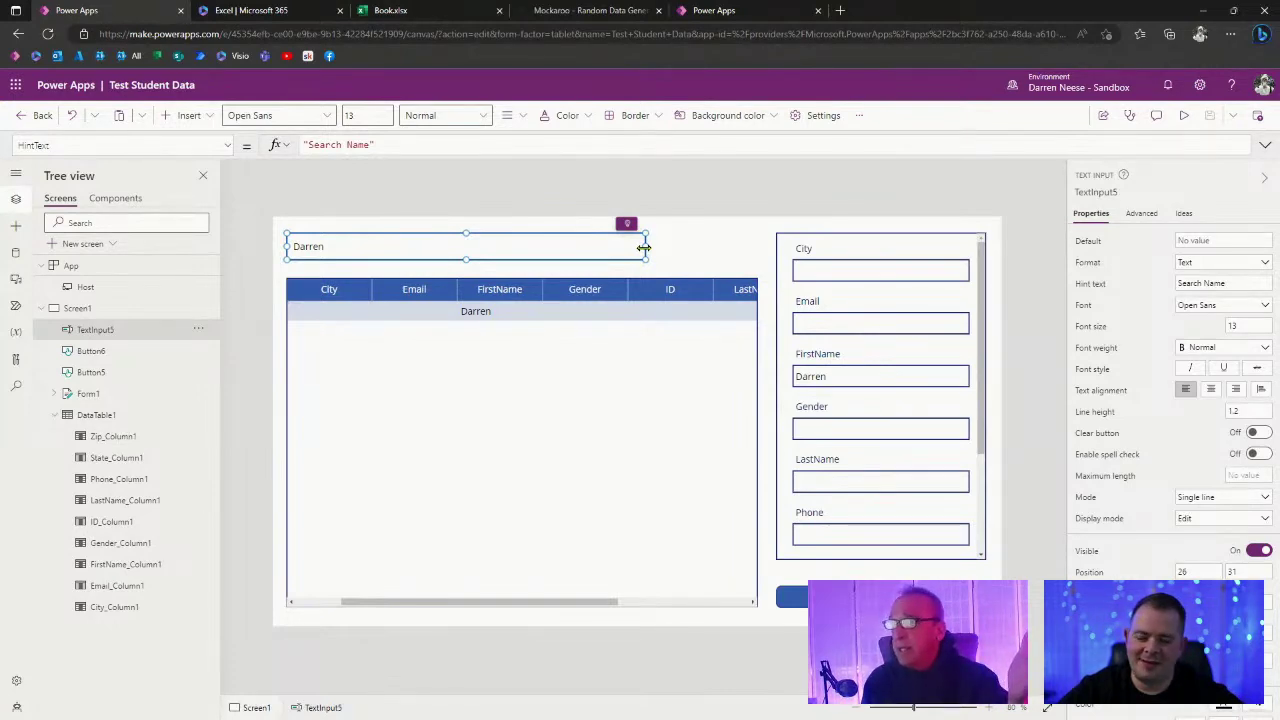
pyautogui.moveTo(643, 247); pyautogui.dragTo(461, 247)
pyautogui.click(541, 250)
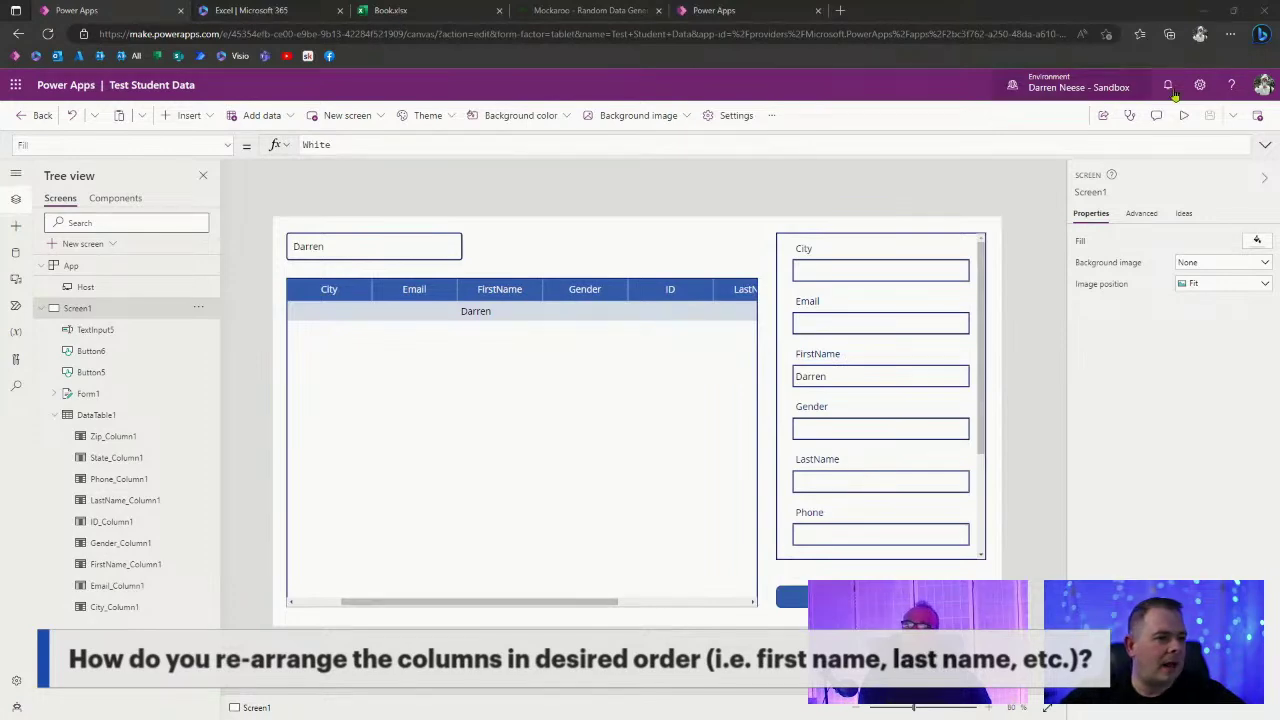
# Preview the app and clear the search box to list all students in the table.
pyautogui.click(1188, 120)
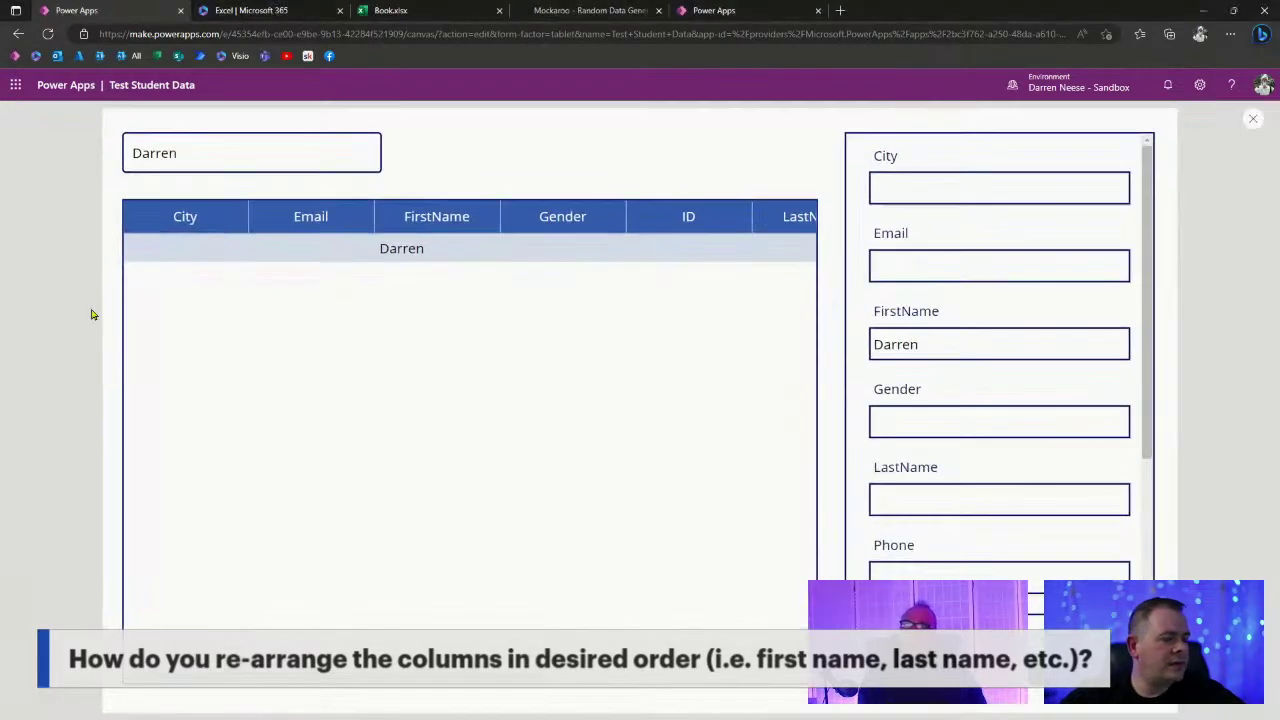
pyautogui.doubleClick(150, 149)
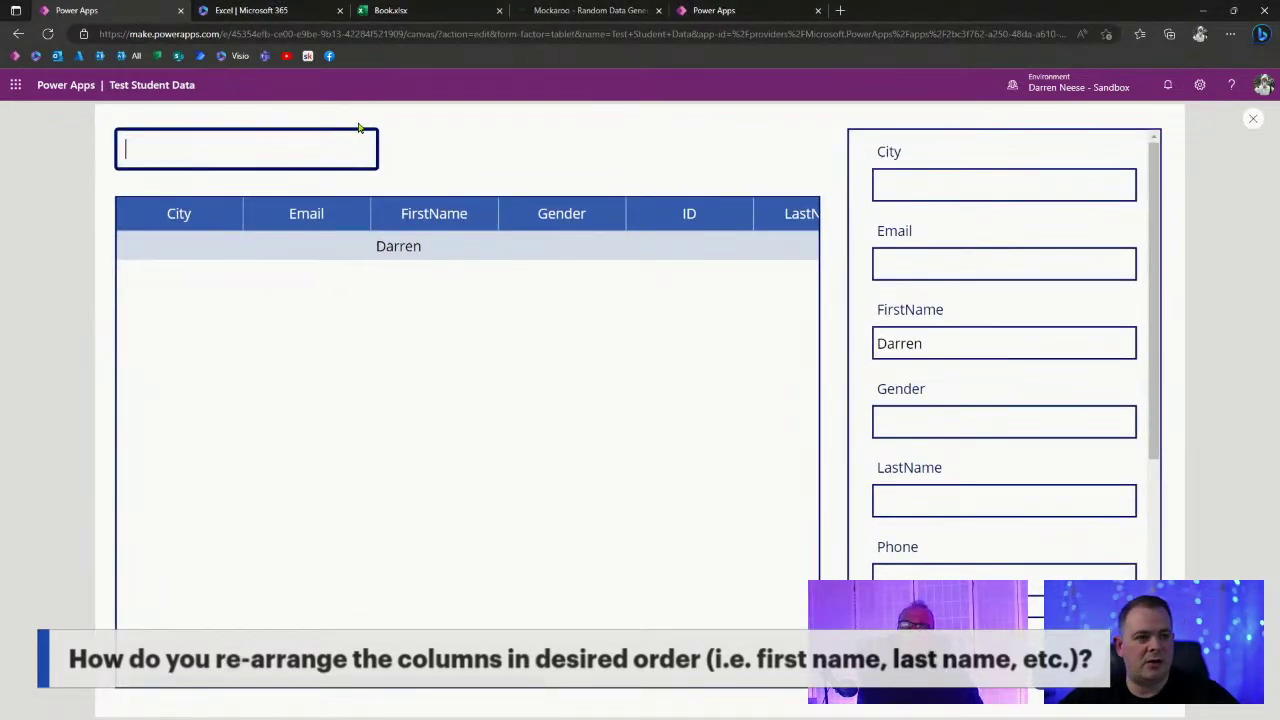
pyautogui.click(591, 128)
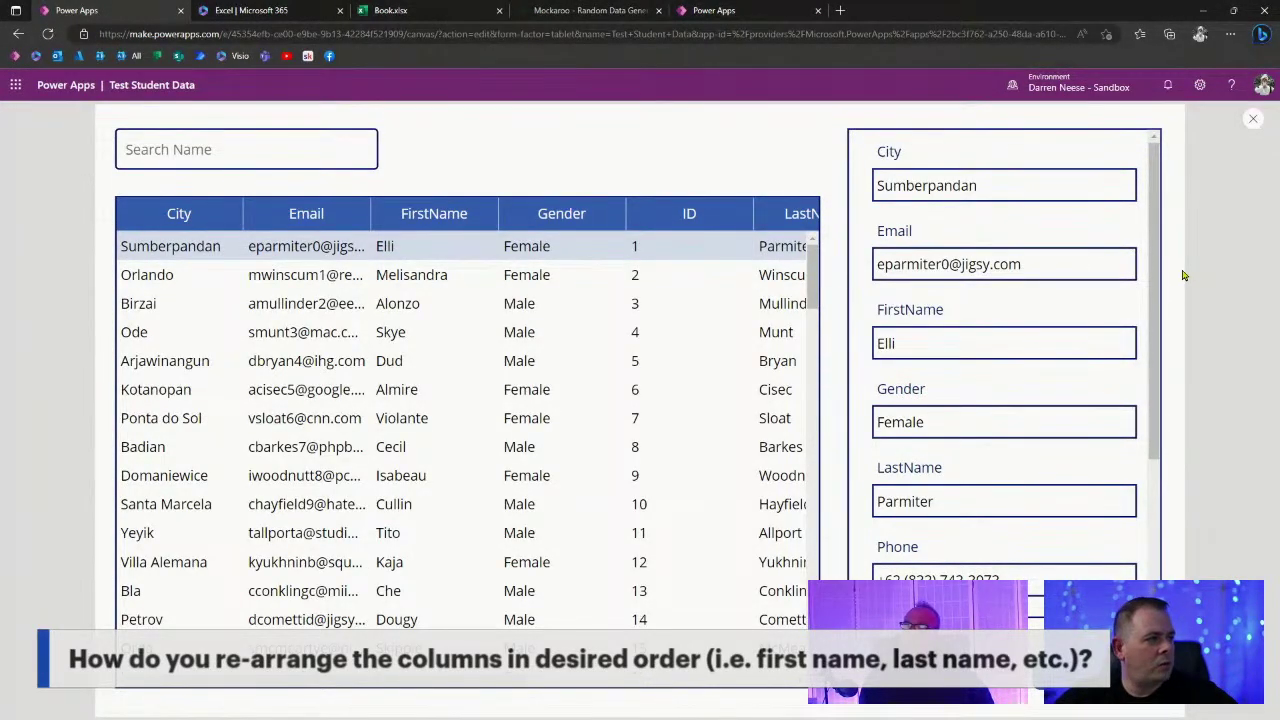
# Leave the preview, open the student table's field list, and collapse the details of every field from City to Zip.
pyautogui.click(1253, 119)
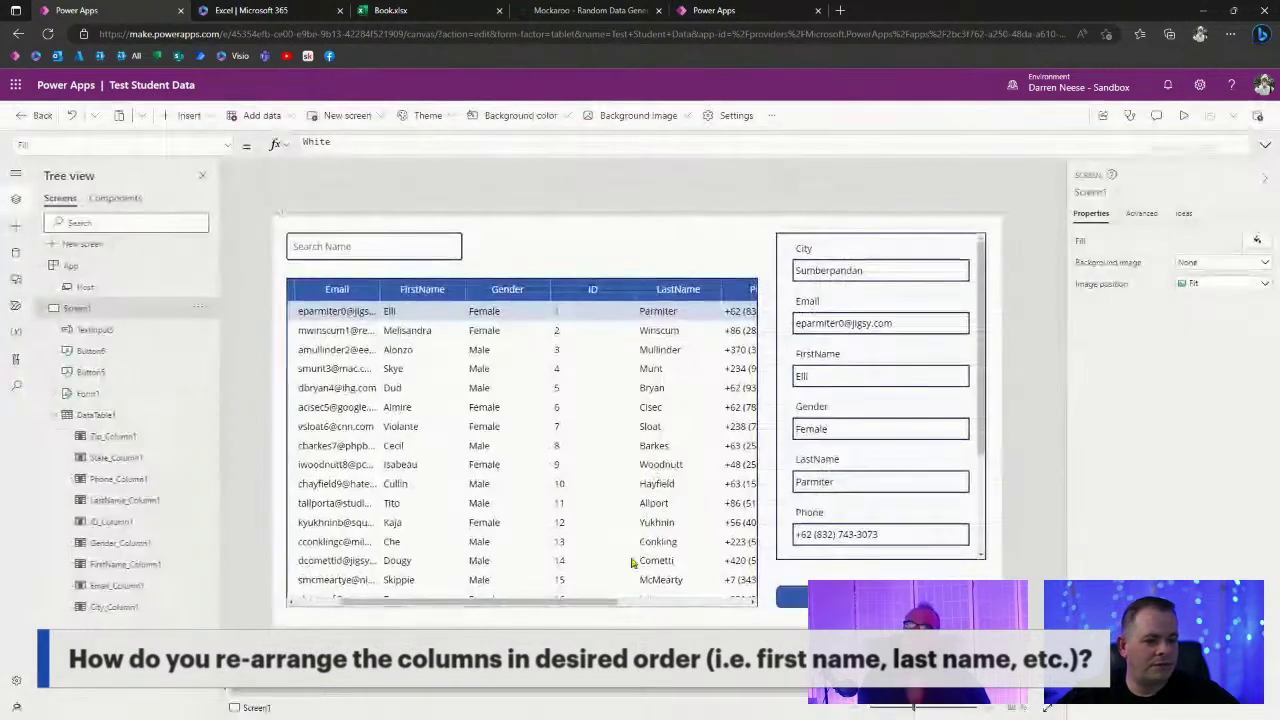
pyautogui.click(581, 608)
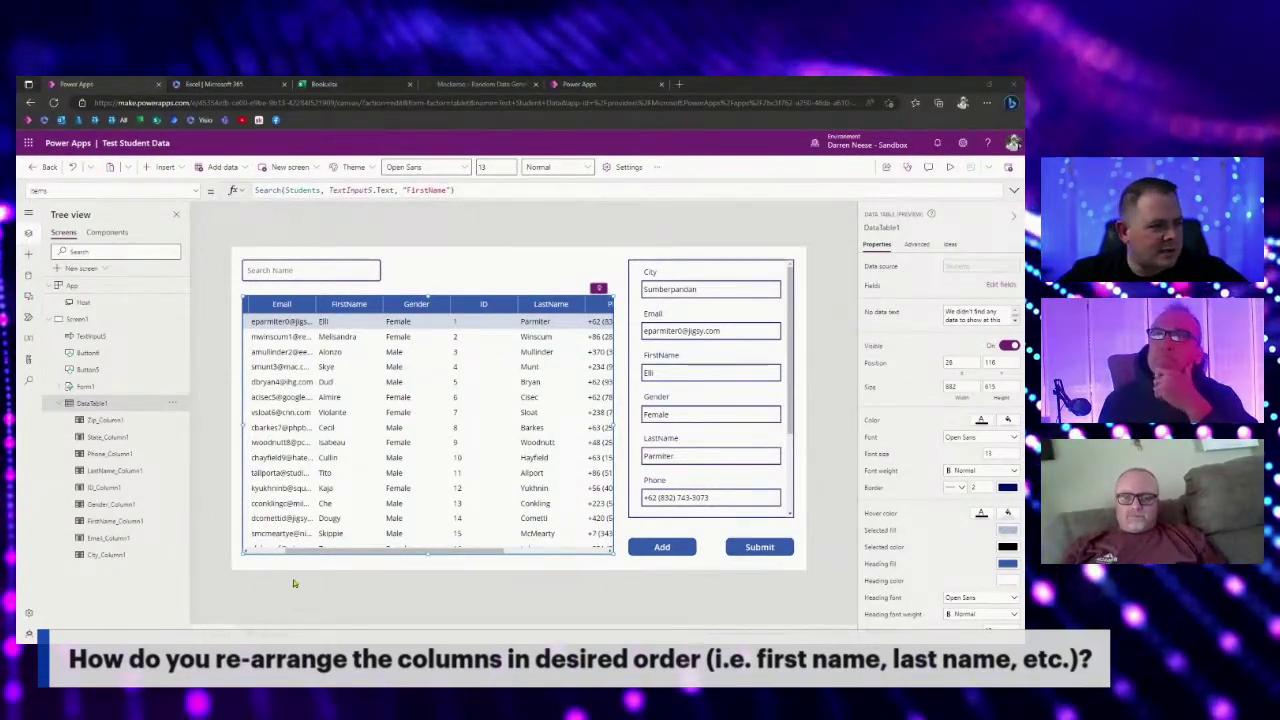
pyautogui.click(1001, 285)
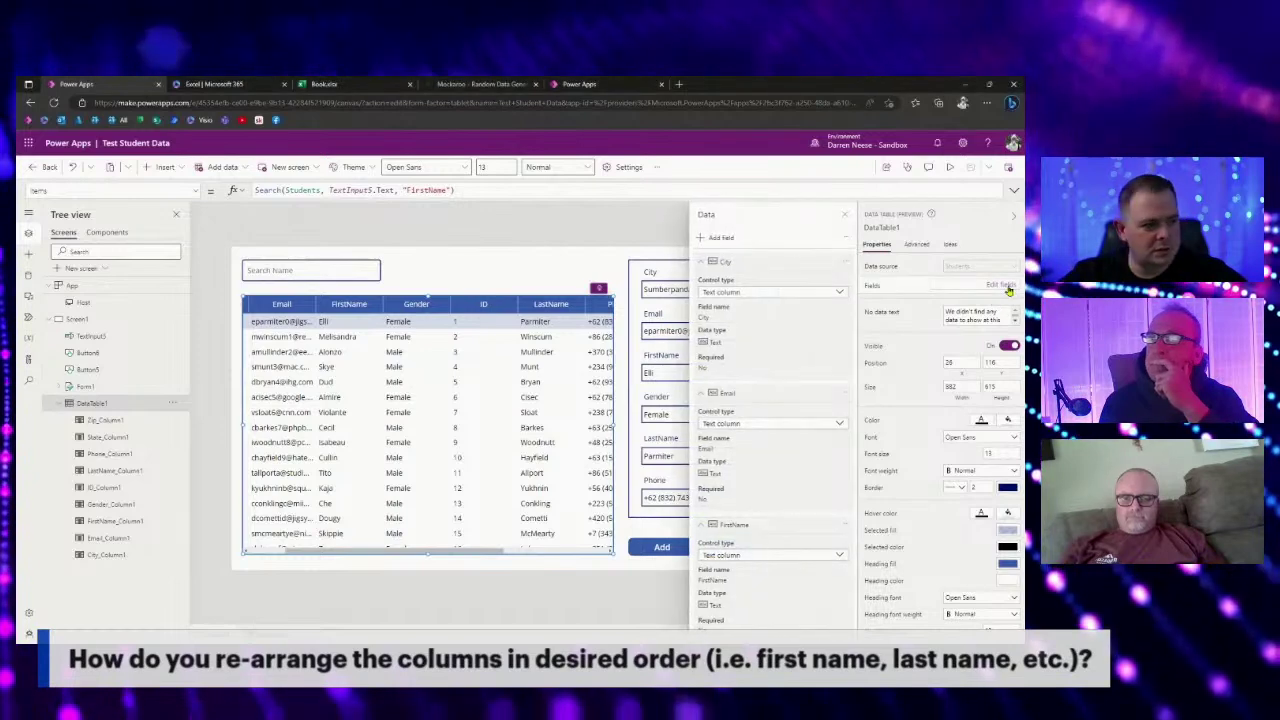
pyautogui.click(702, 263)
pyautogui.click(701, 285)
pyautogui.click(703, 306)
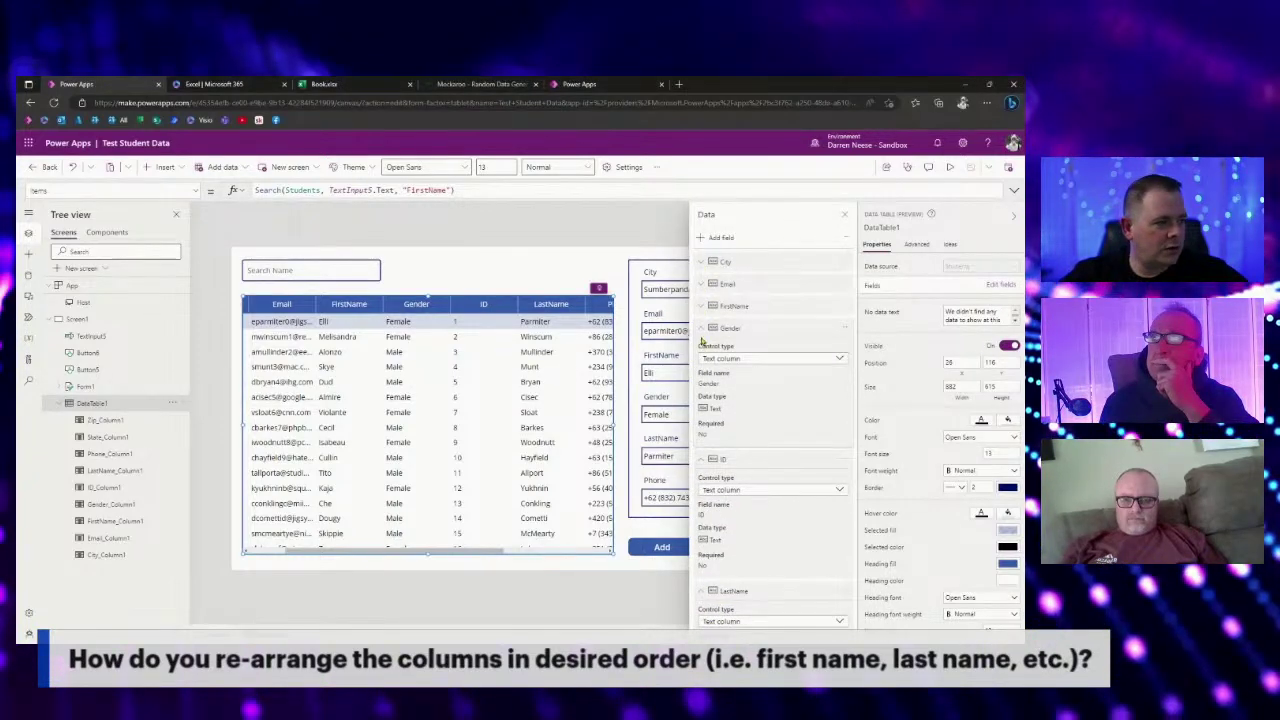
pyautogui.click(702, 328)
pyautogui.click(702, 350)
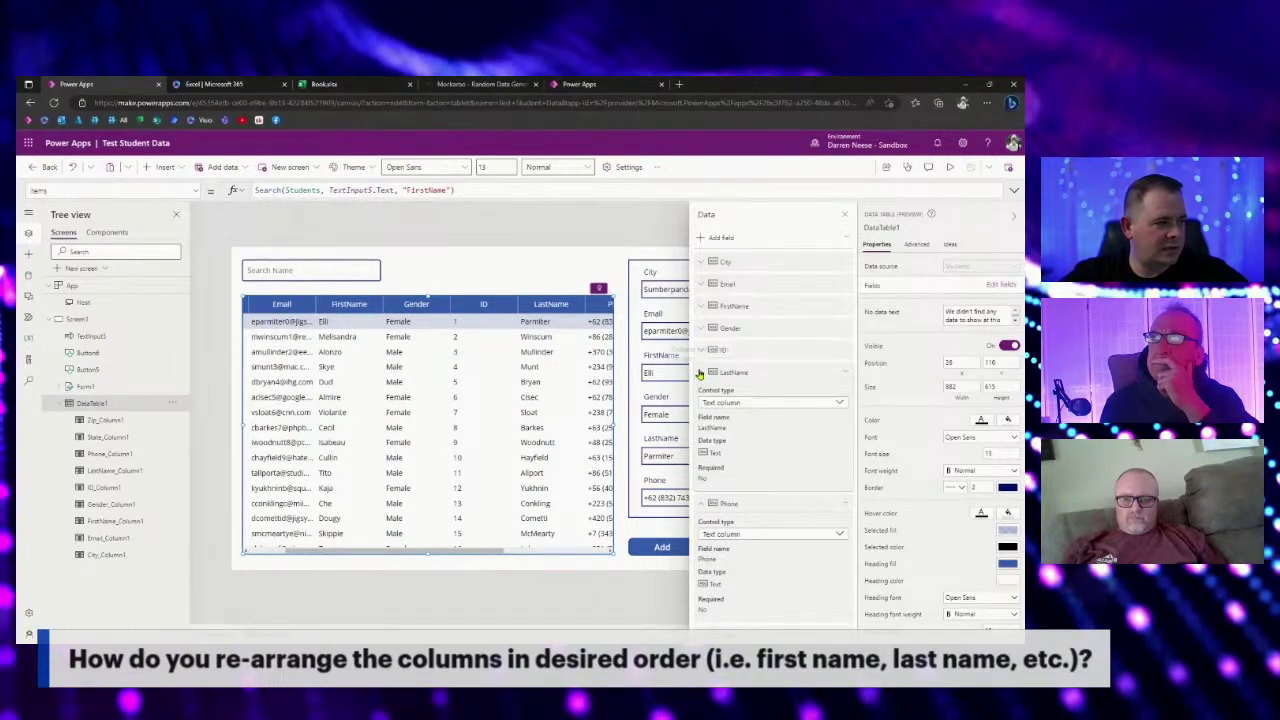
pyautogui.click(702, 372)
pyautogui.click(702, 394)
pyautogui.click(702, 417)
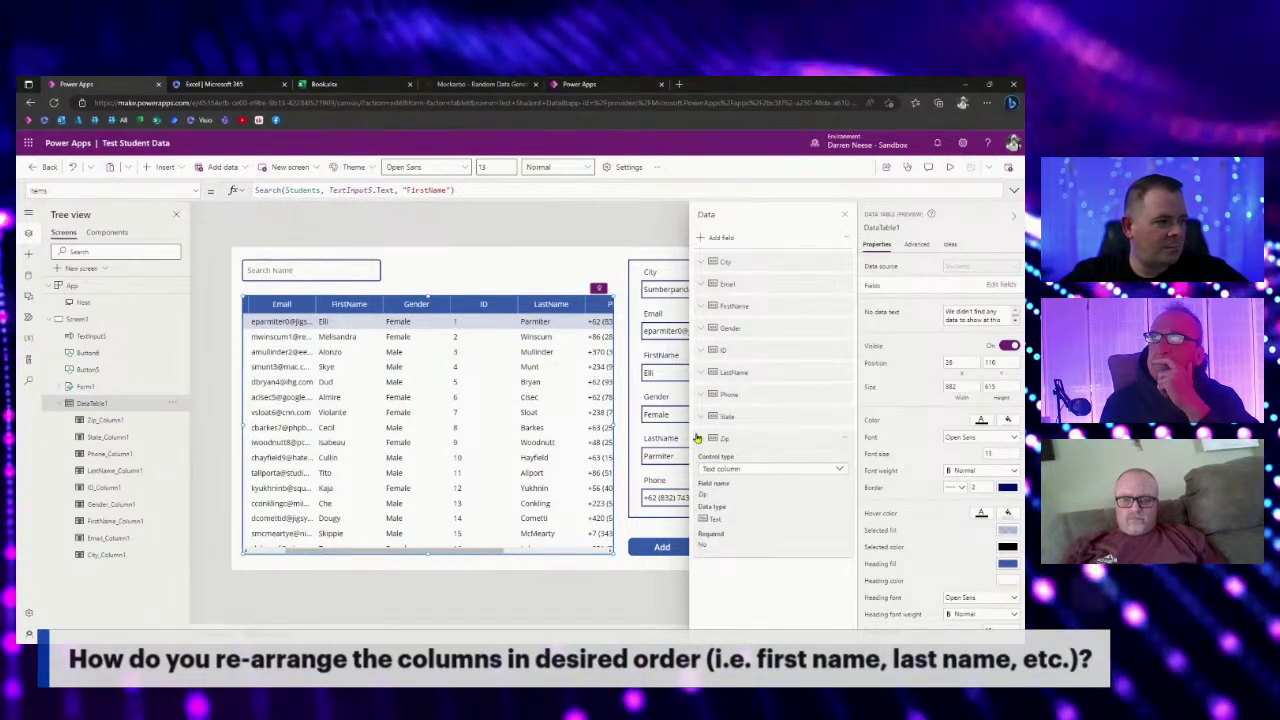
pyautogui.click(702, 438)
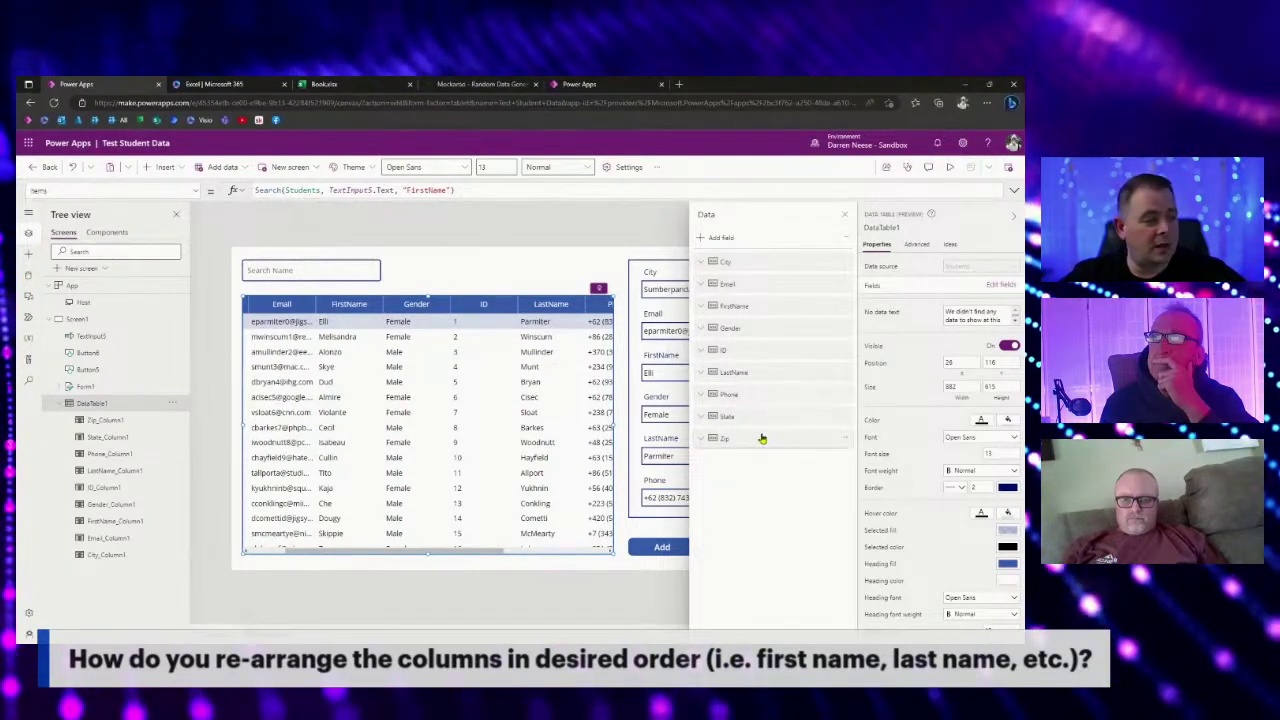
# Reorder the table's fields to ID, FirstName, LastName, Email, Phone, City, Gender, State, Zip, and close the field list.
pyautogui.moveTo(743, 308); pyautogui.dragTo(737, 260)
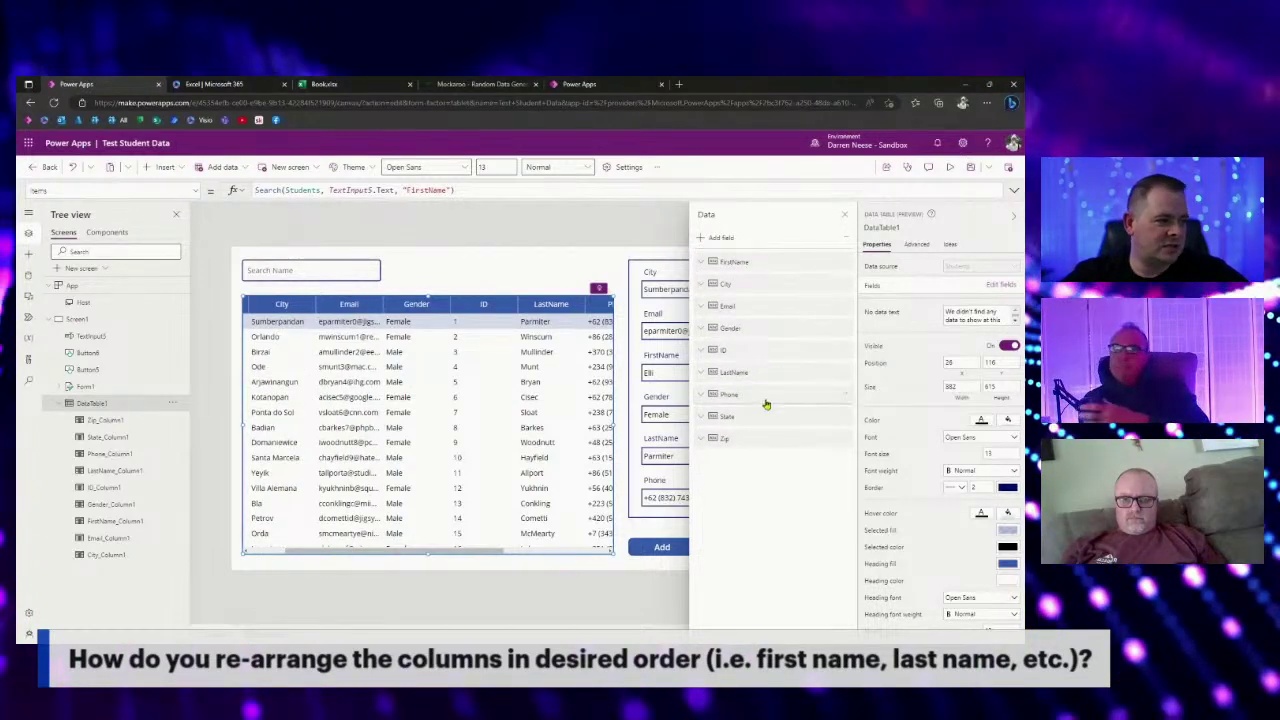
pyautogui.moveTo(738, 372); pyautogui.dragTo(731, 286)
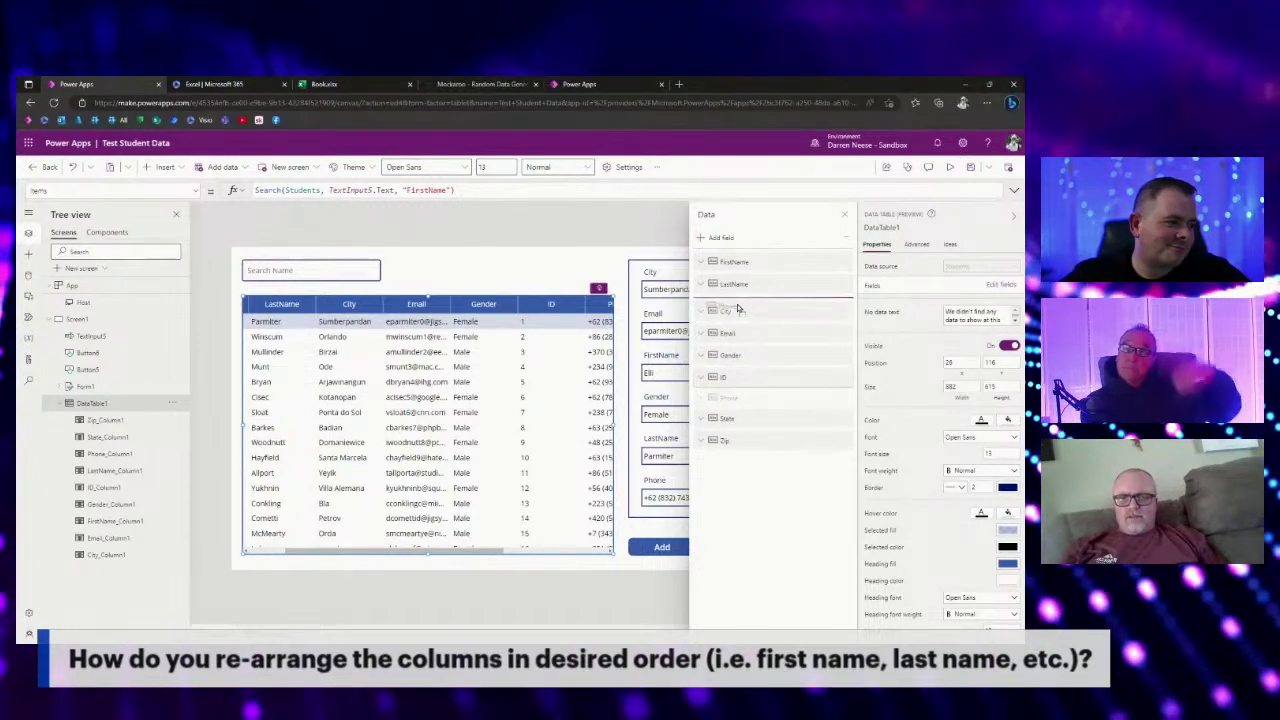
pyautogui.moveTo(737, 308)
pyautogui.mouseDown()
pyautogui.moveTo(728, 345)
pyautogui.moveTo(731, 306)
pyautogui.mouseUp()
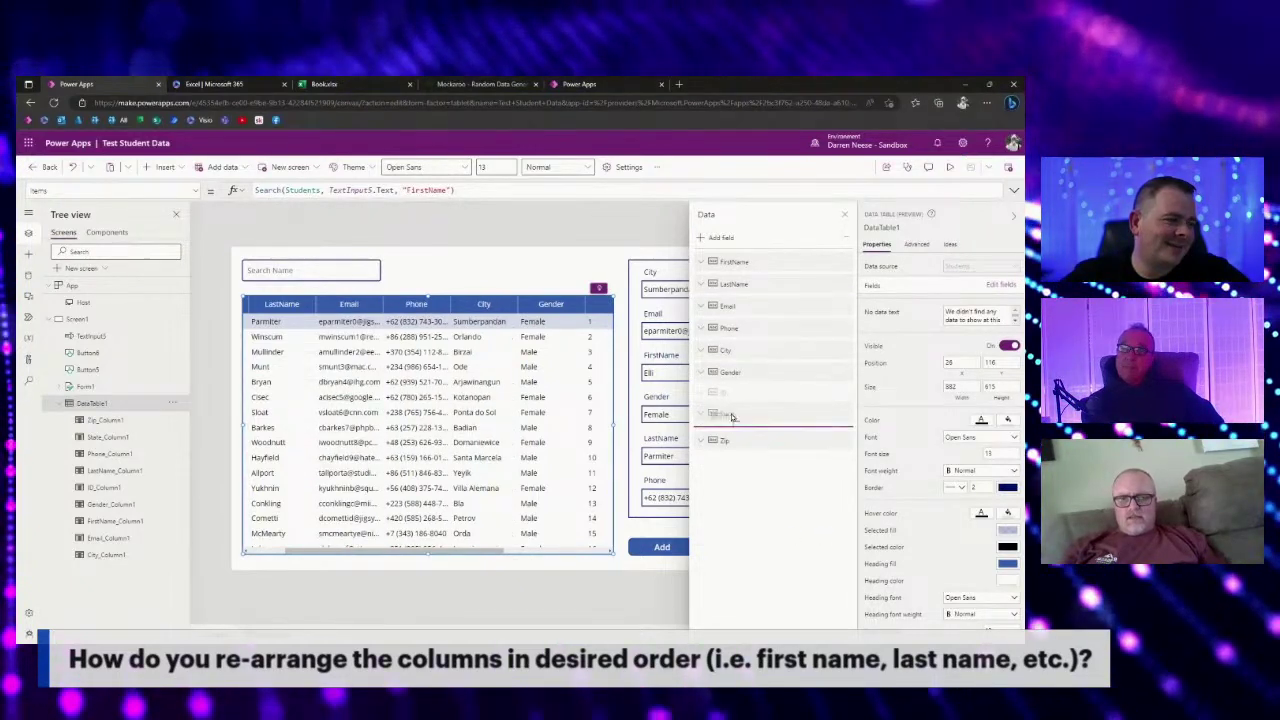
pyautogui.moveTo(727, 394); pyautogui.dragTo(726, 258)
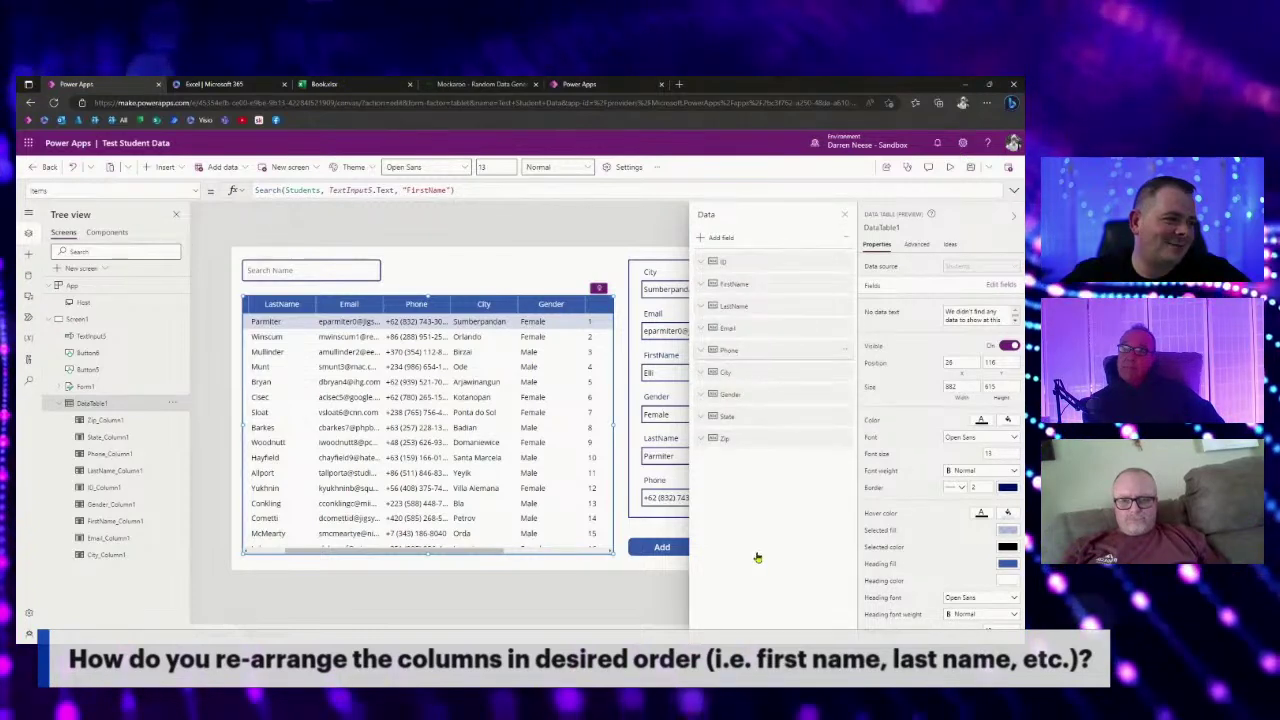
pyautogui.click(846, 217)
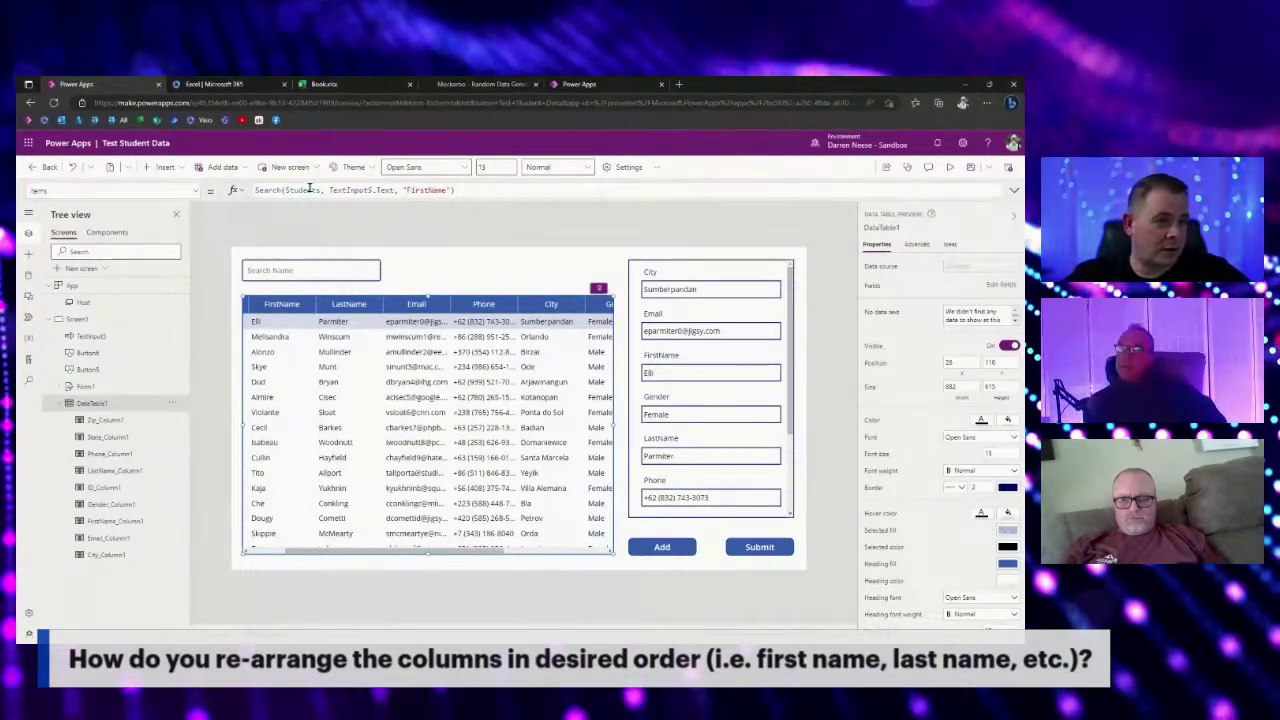
# Wrap the table's Search formula in a Sort function, with Search indented on its own line and the closing parenthesis below.
pyautogui.click(1013, 190)
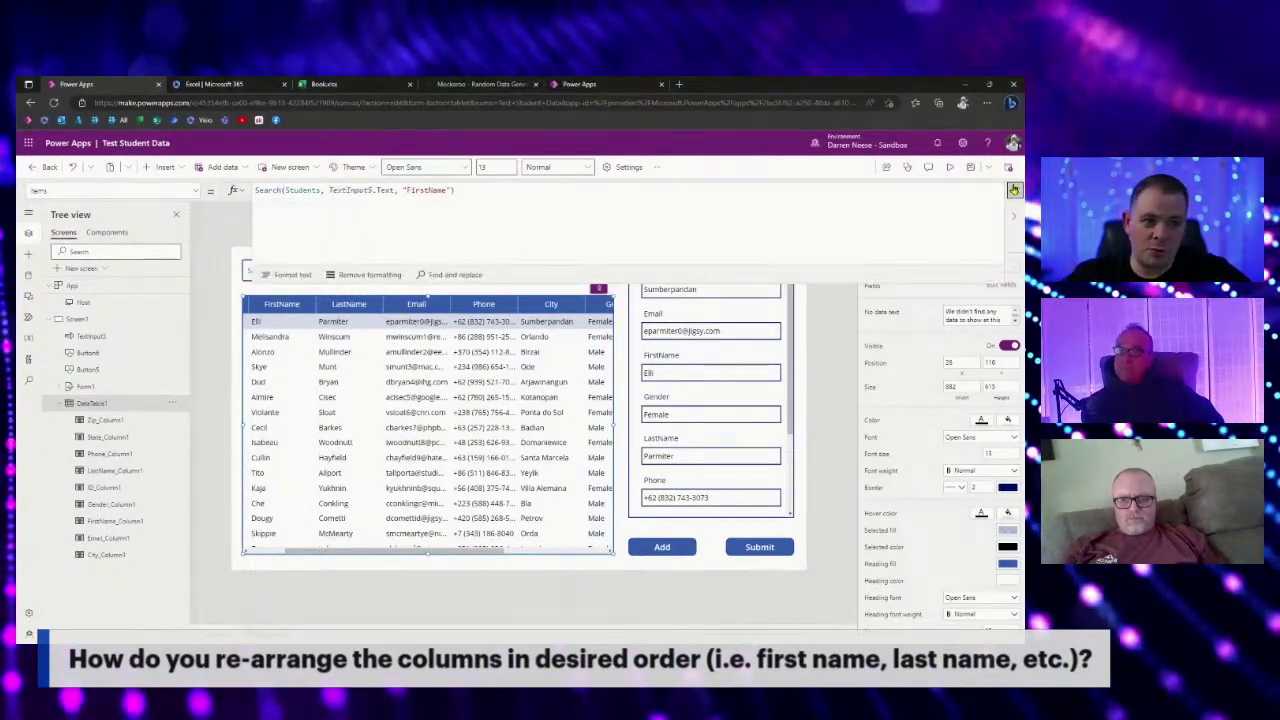
pyautogui.click(598, 237)
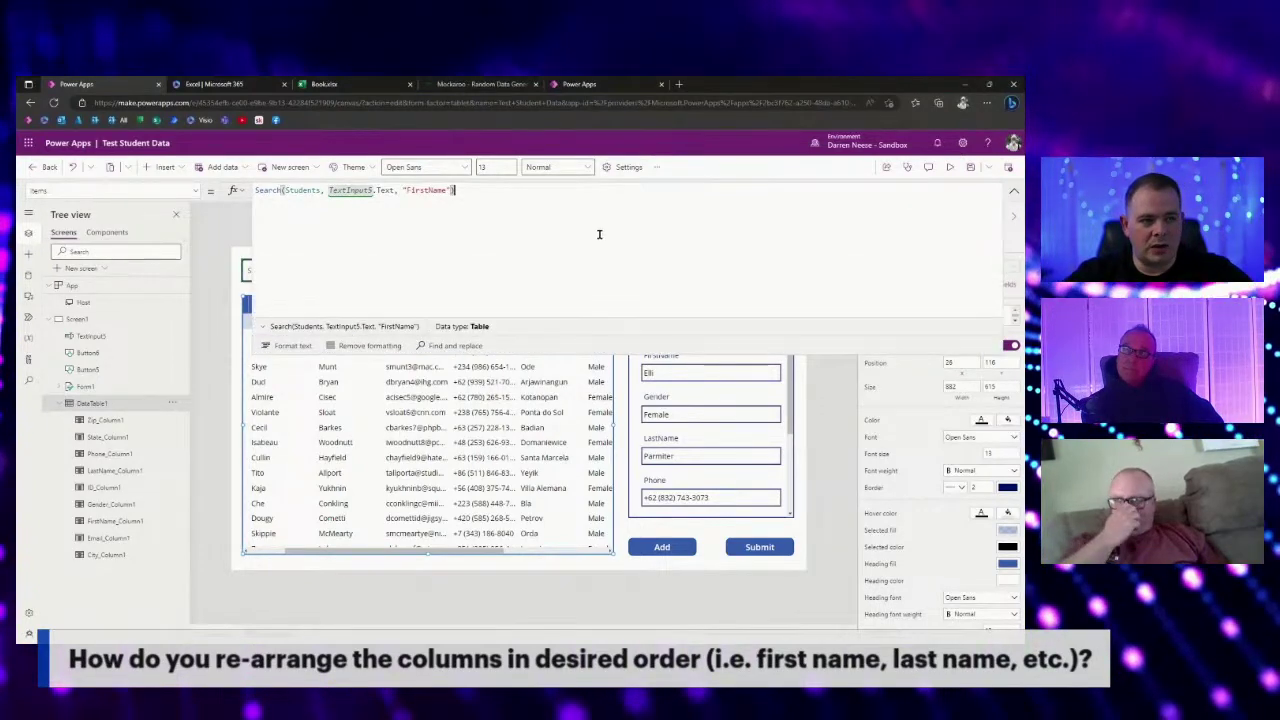
pyautogui.hotkey('ctrl', 'Home')
pyautogui.hotkey('shift', 'Return')
pyautogui.press('Up')
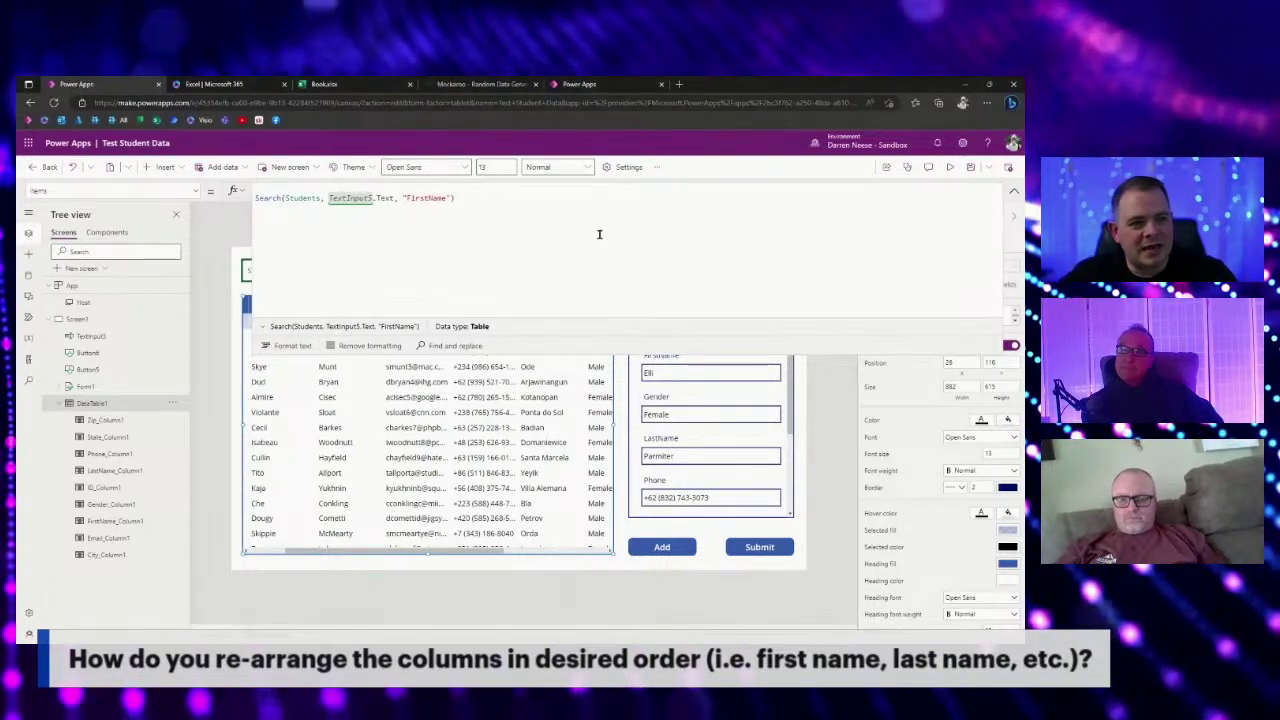
pyautogui.write('Shrt(')
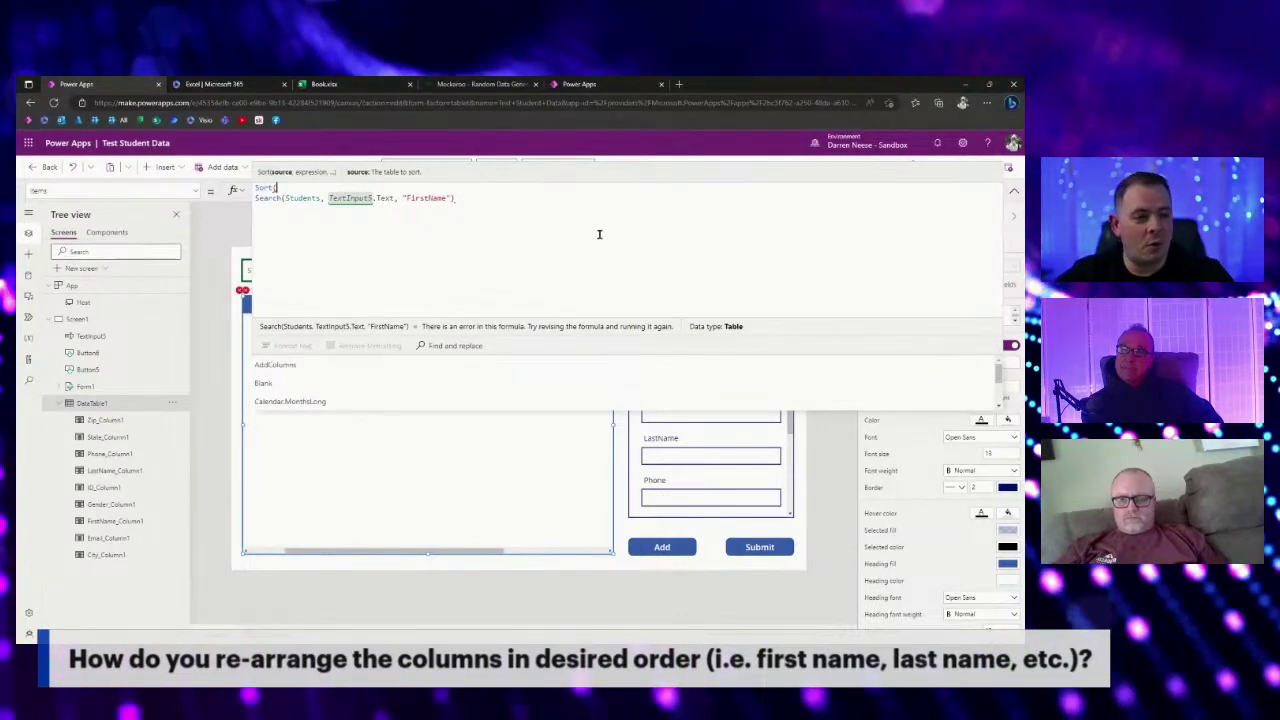
pyautogui.click(600, 234)
pyautogui.press('Return')
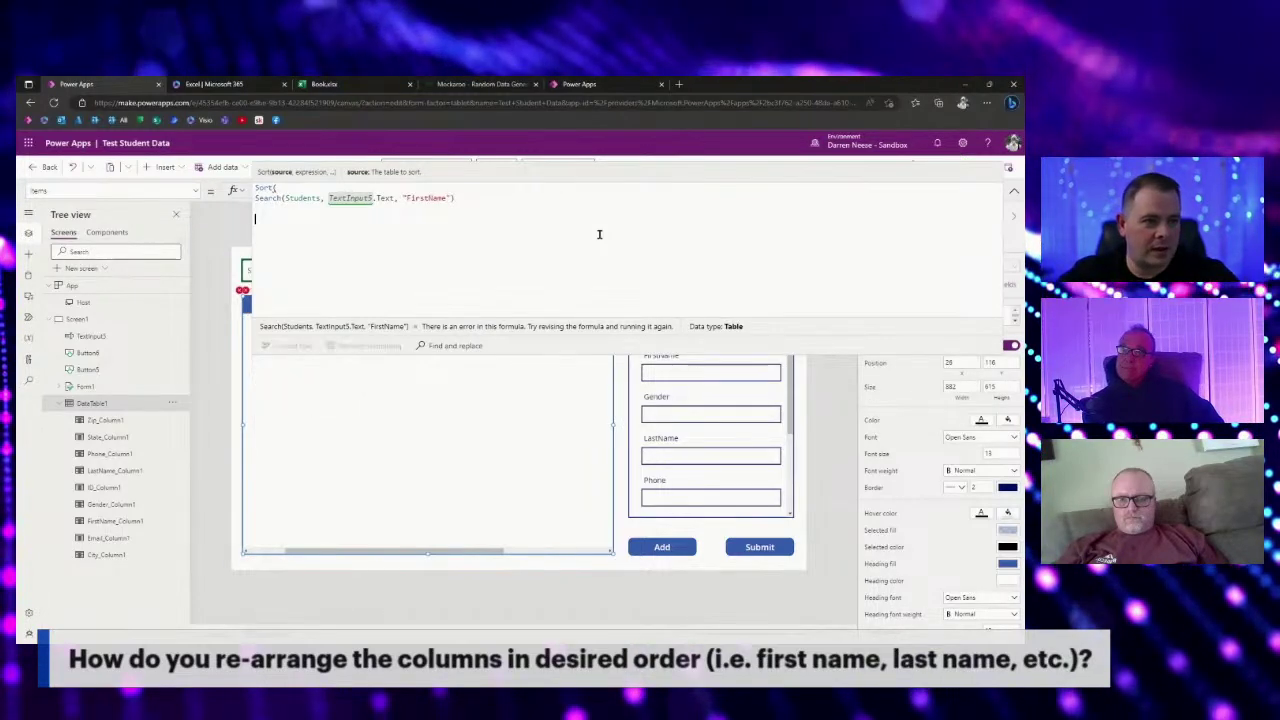
pyautogui.write(')')
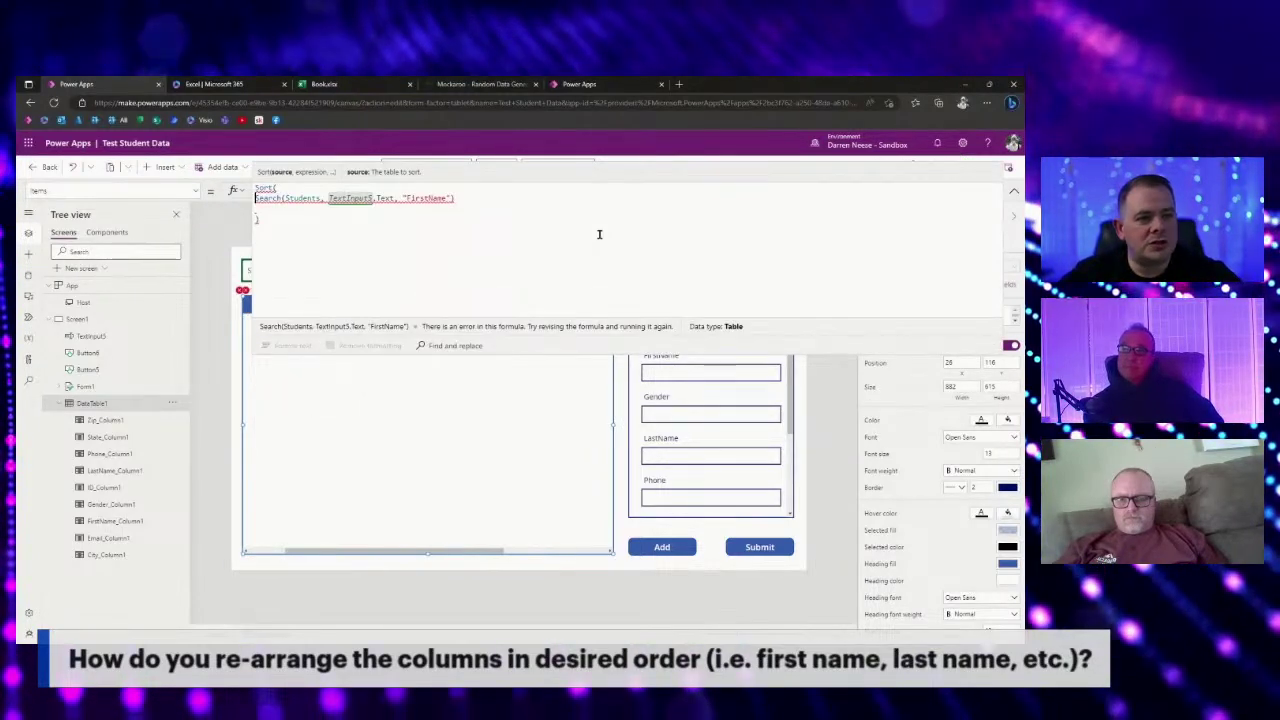
pyautogui.press('Tab')
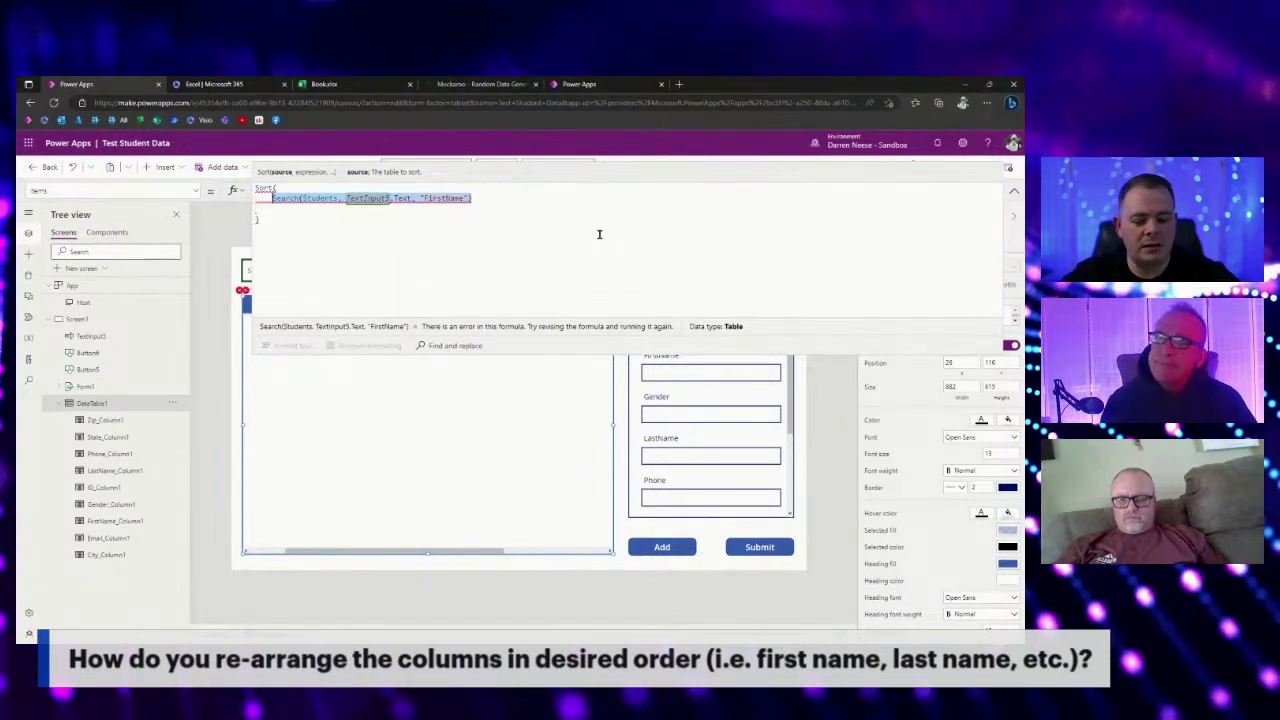
# Add LastName as the Sort function's expression after the Search part, and check the sorted table in the app preview.
pyautogui.write(',')
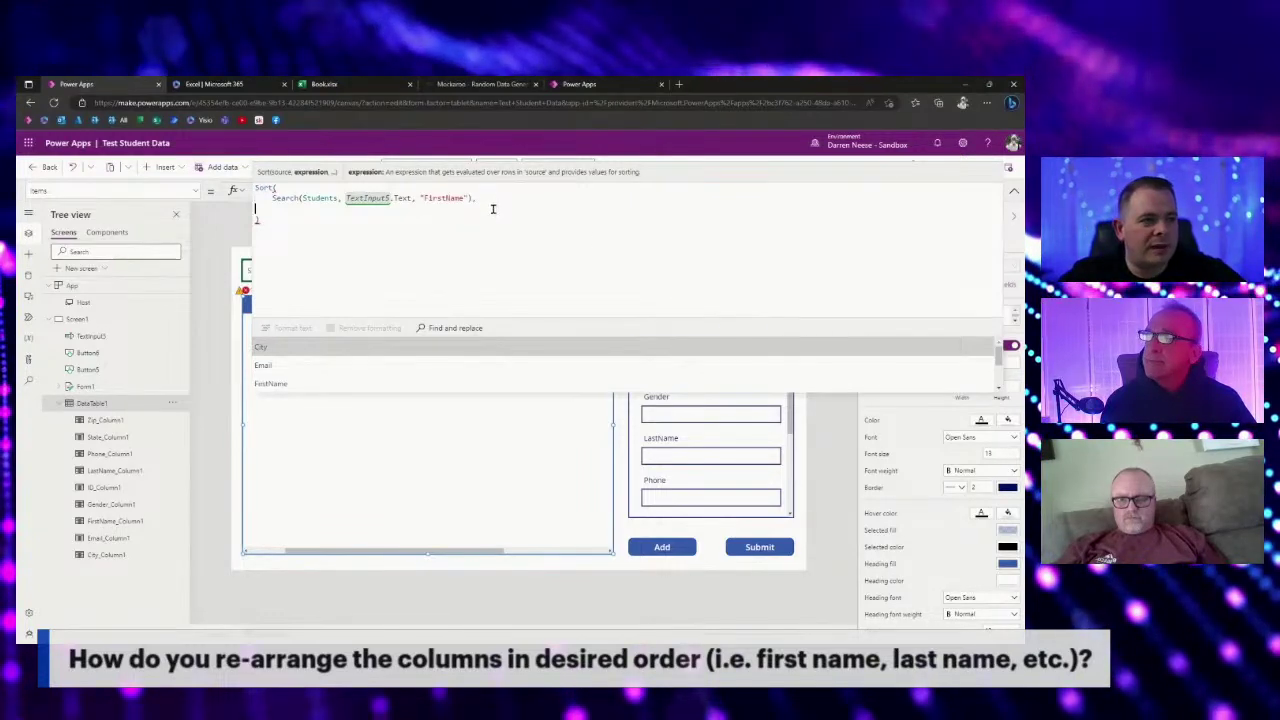
pyautogui.hotkey('shift', 'Return')
pyautogui.write('Last')
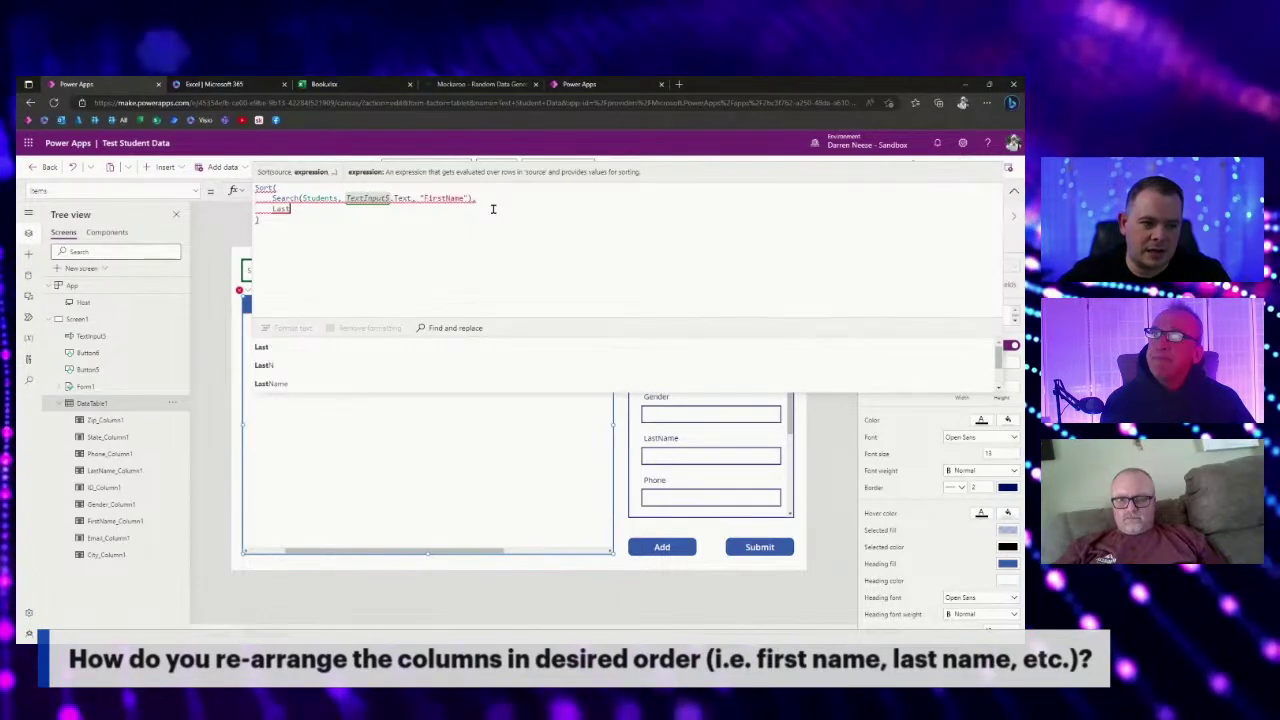
pyautogui.click(356, 381)
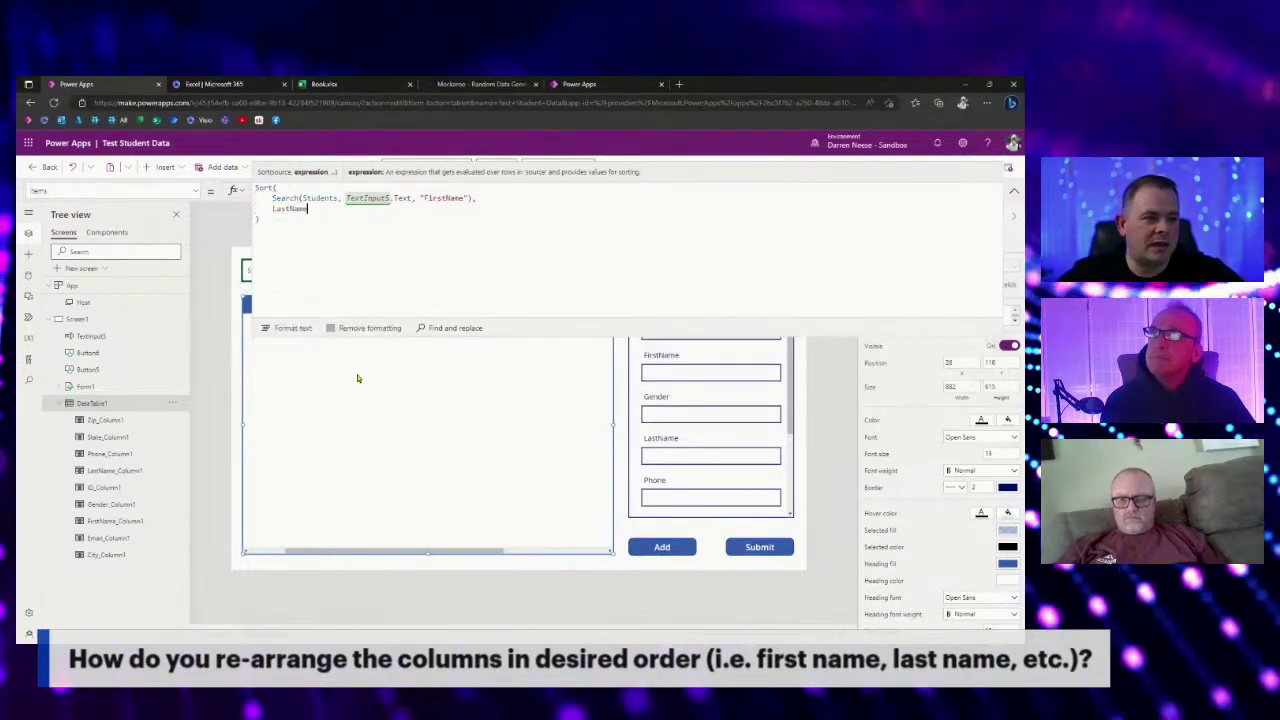
pyautogui.click(1014, 191)
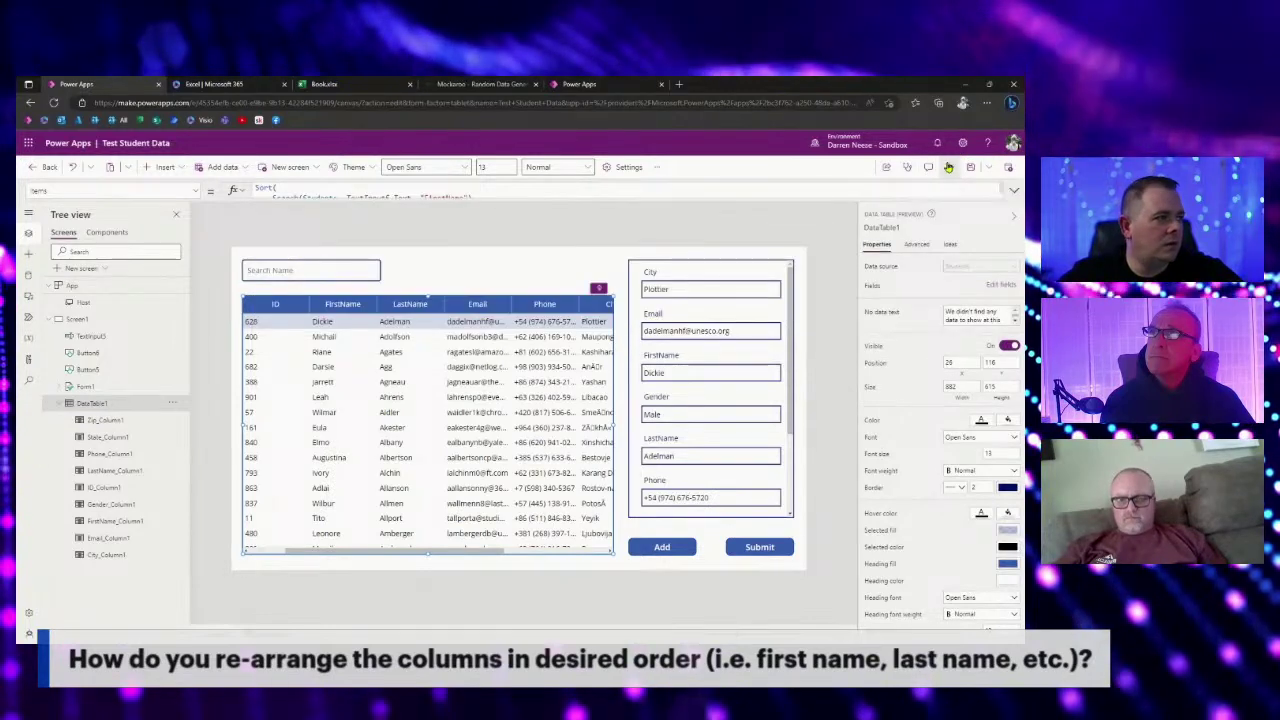
pyautogui.press('F5')
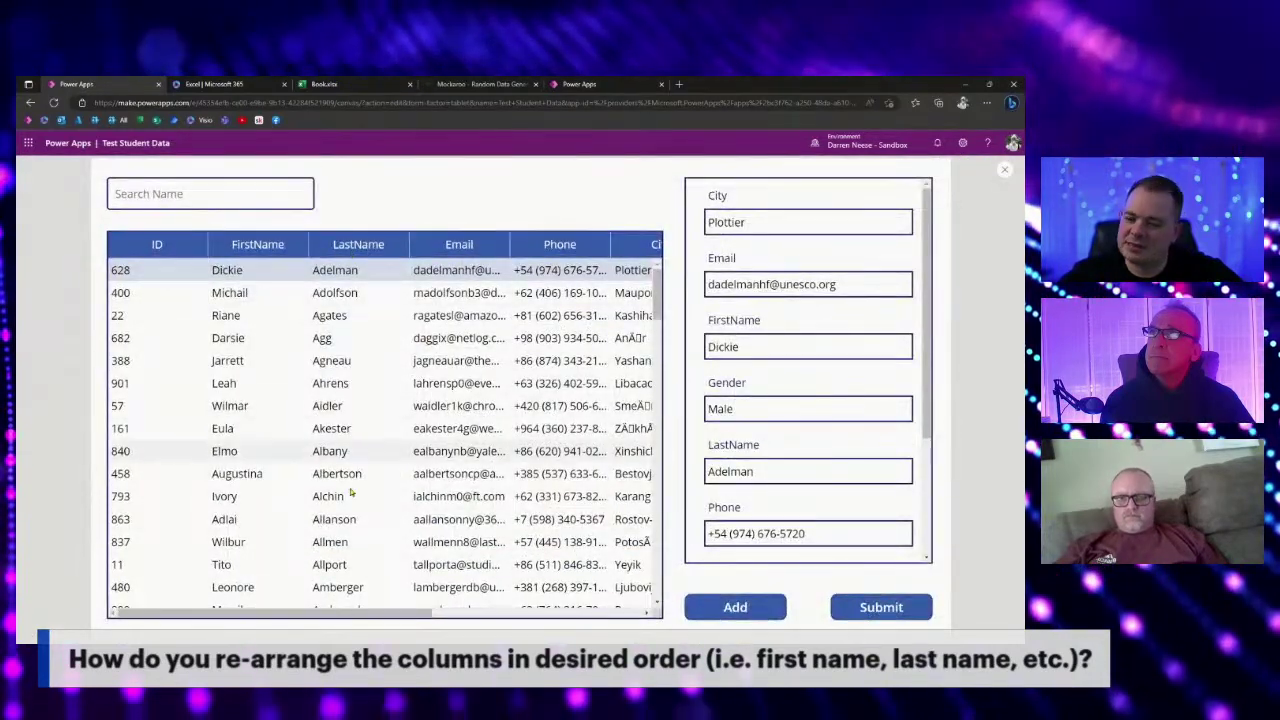
pyautogui.click(1004, 173)
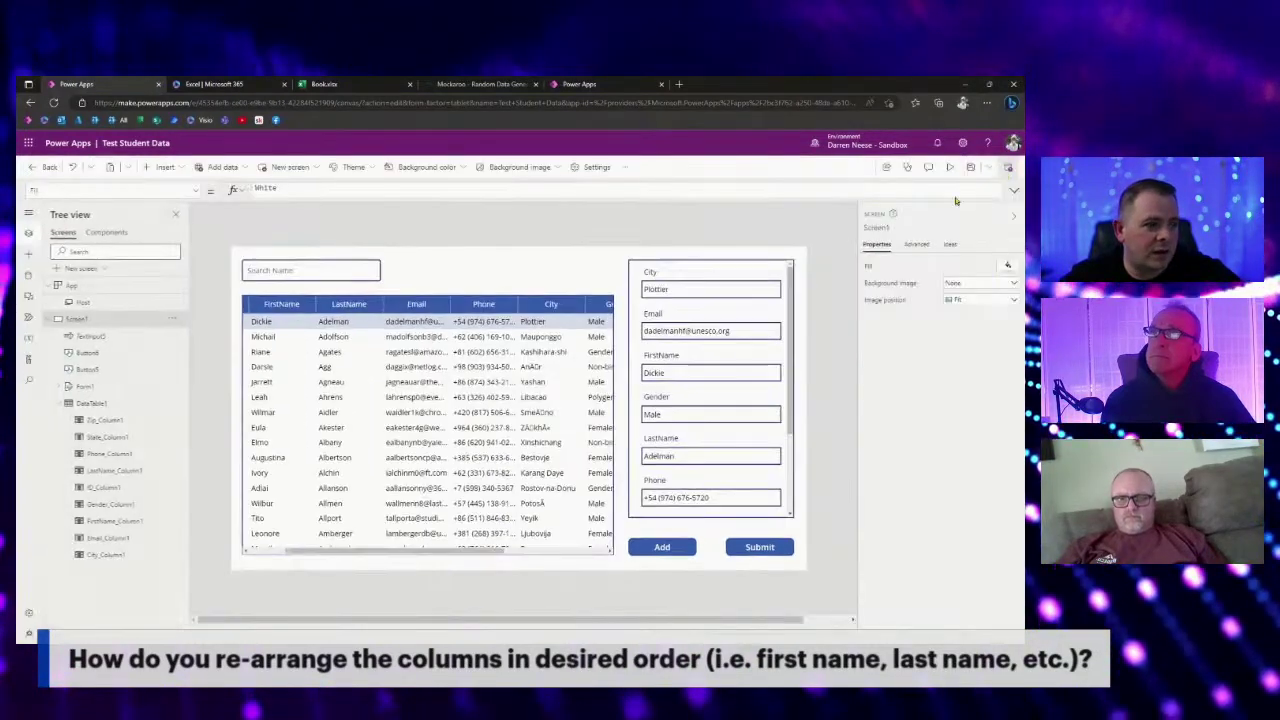
# Add SortOrder.Descending as the order after LastName in the table's Sort formula, and save the app.
pyautogui.click(461, 556)
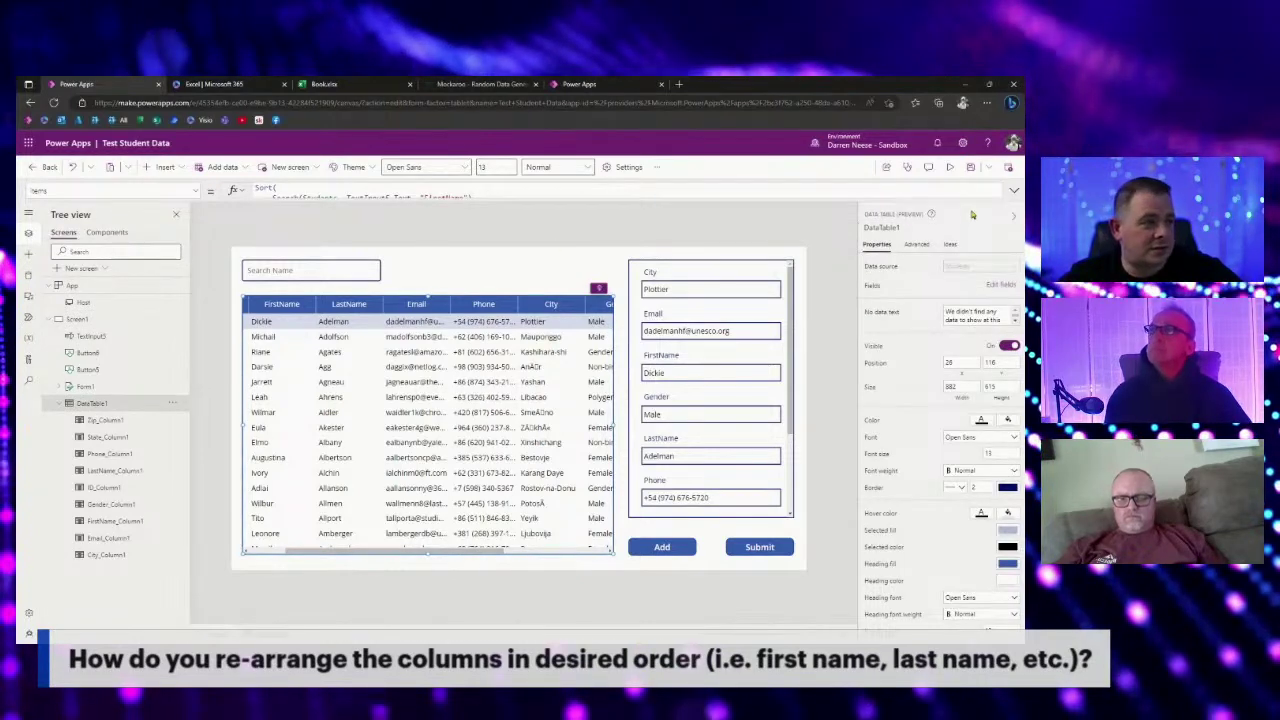
pyautogui.click(1013, 192)
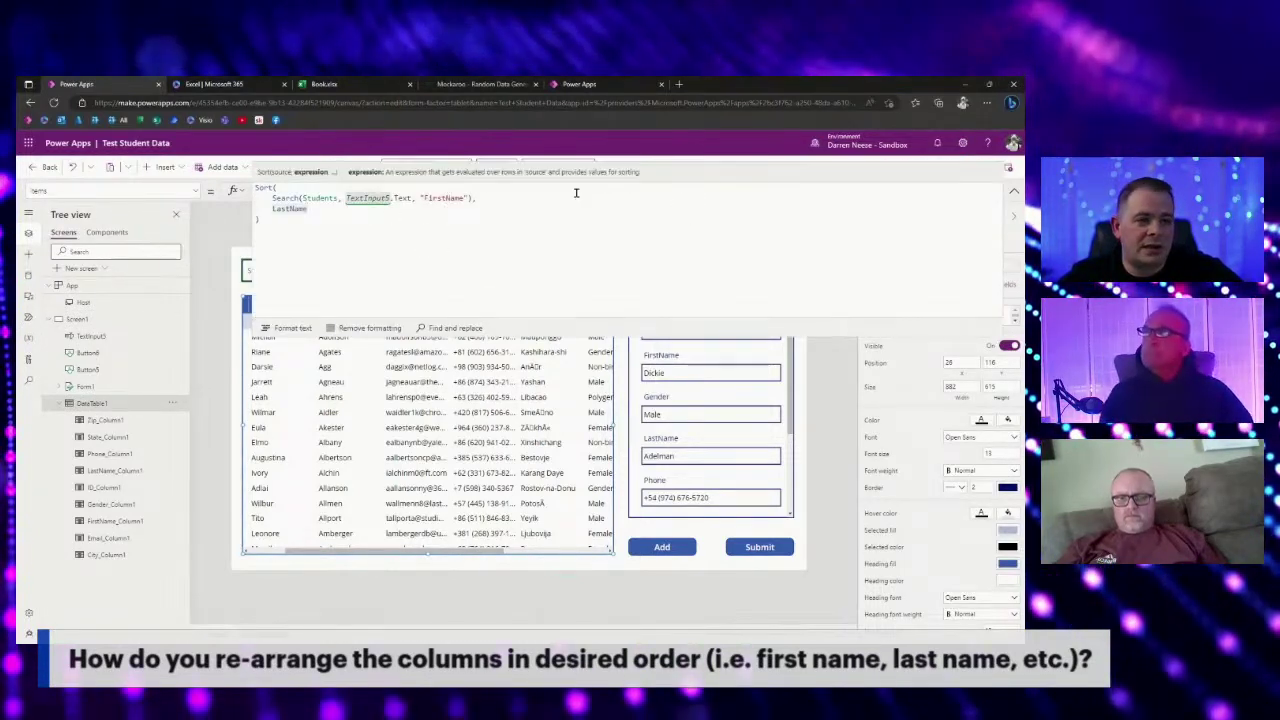
pyautogui.write(',')
pyautogui.hotkey('shift', 'Return')
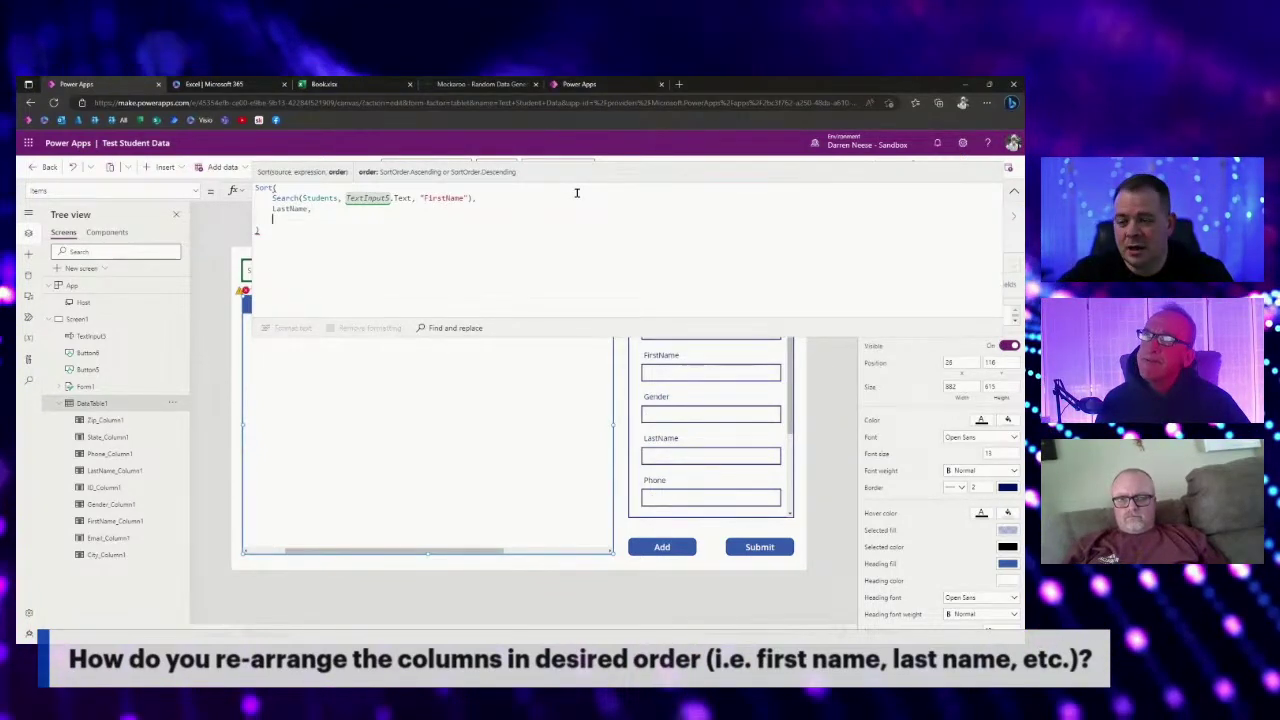
pyautogui.write('Desc')
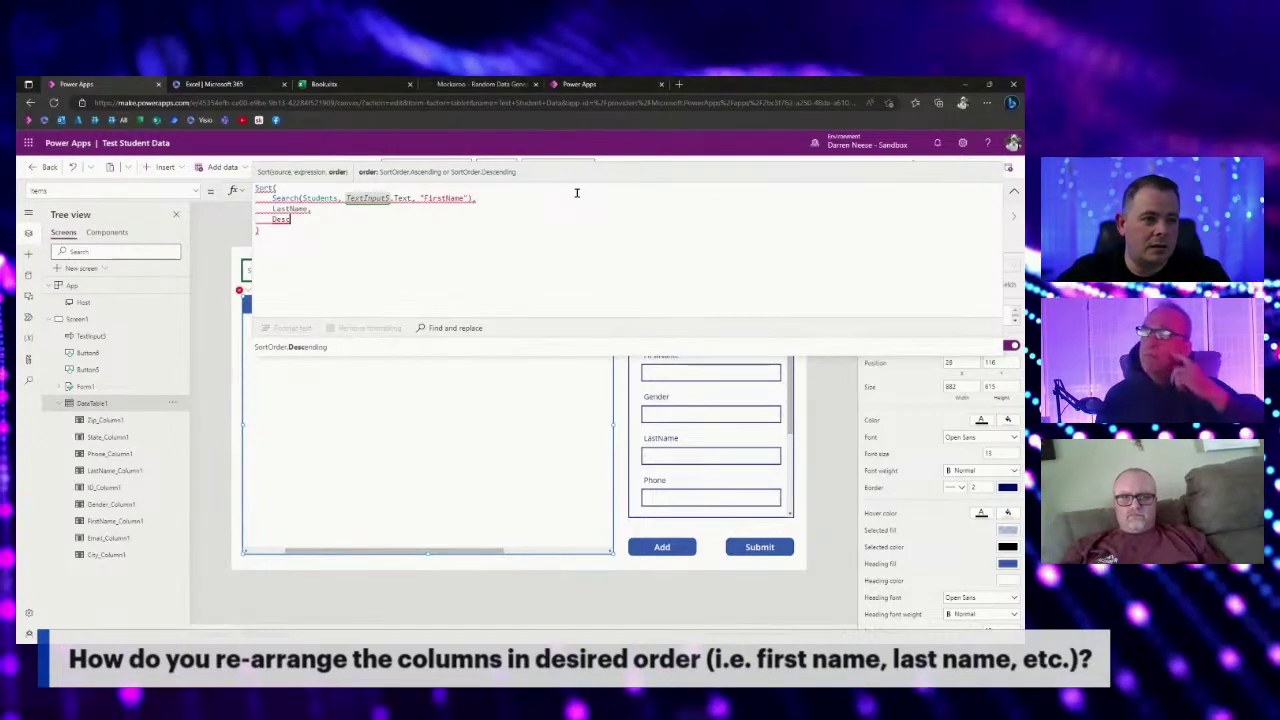
pyautogui.click(291, 348)
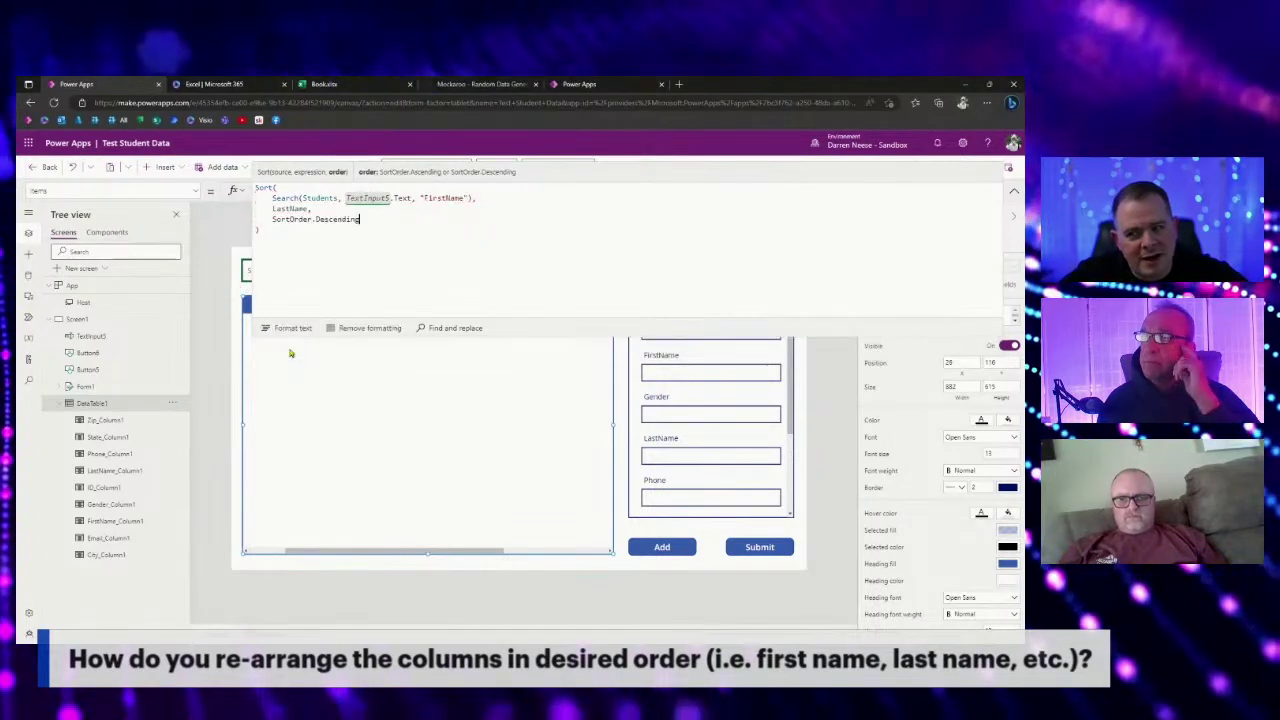
pyautogui.doubleClick(320, 220)
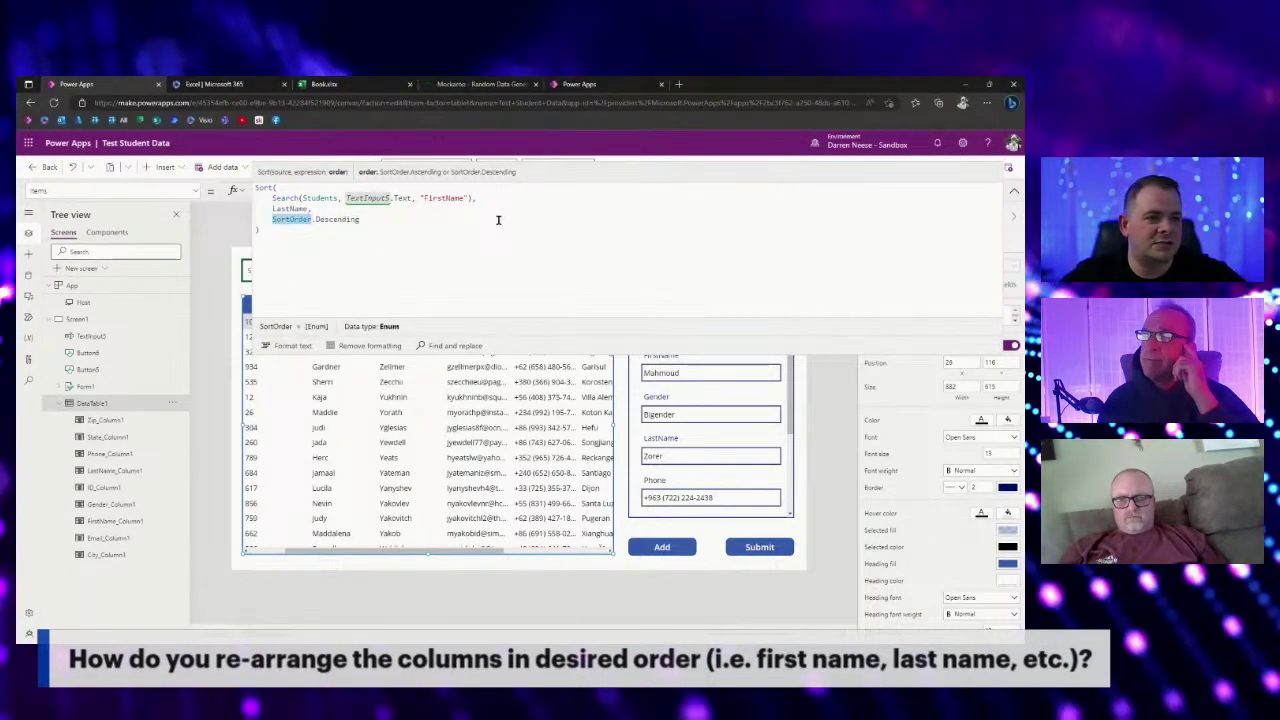
pyautogui.click(425, 215)
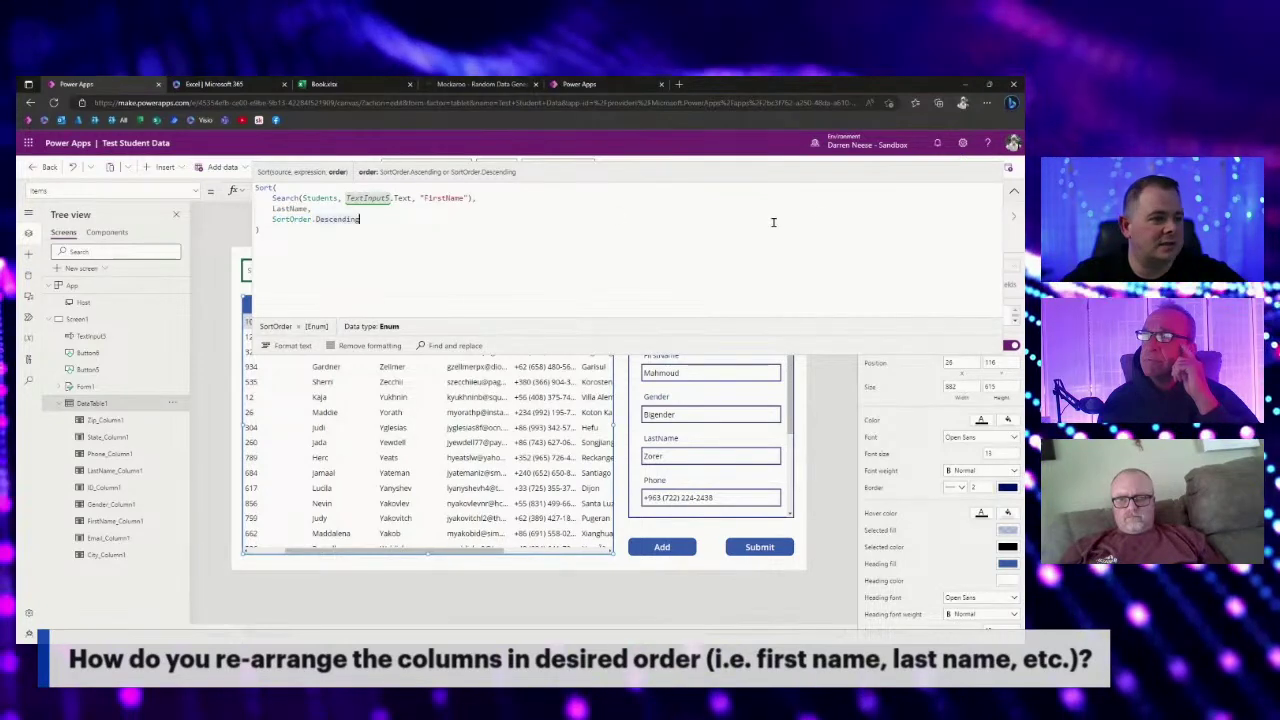
pyautogui.click(1014, 192)
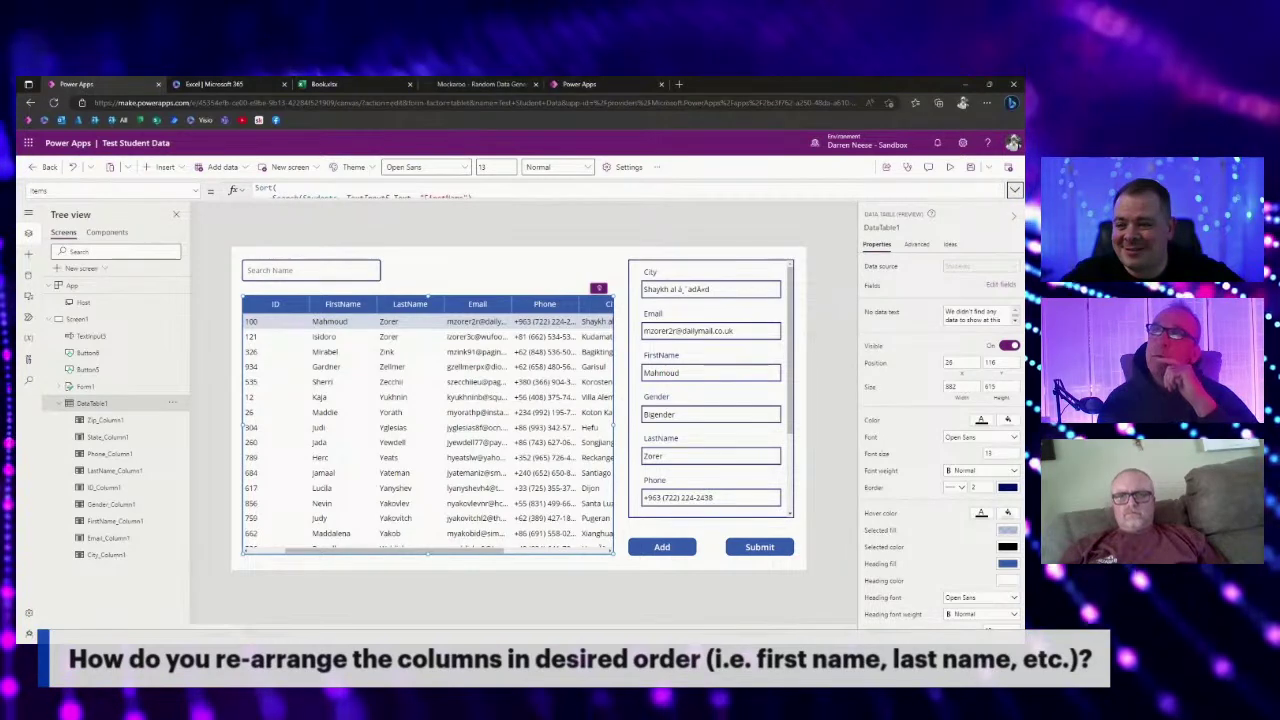
pyautogui.click(831, 339)
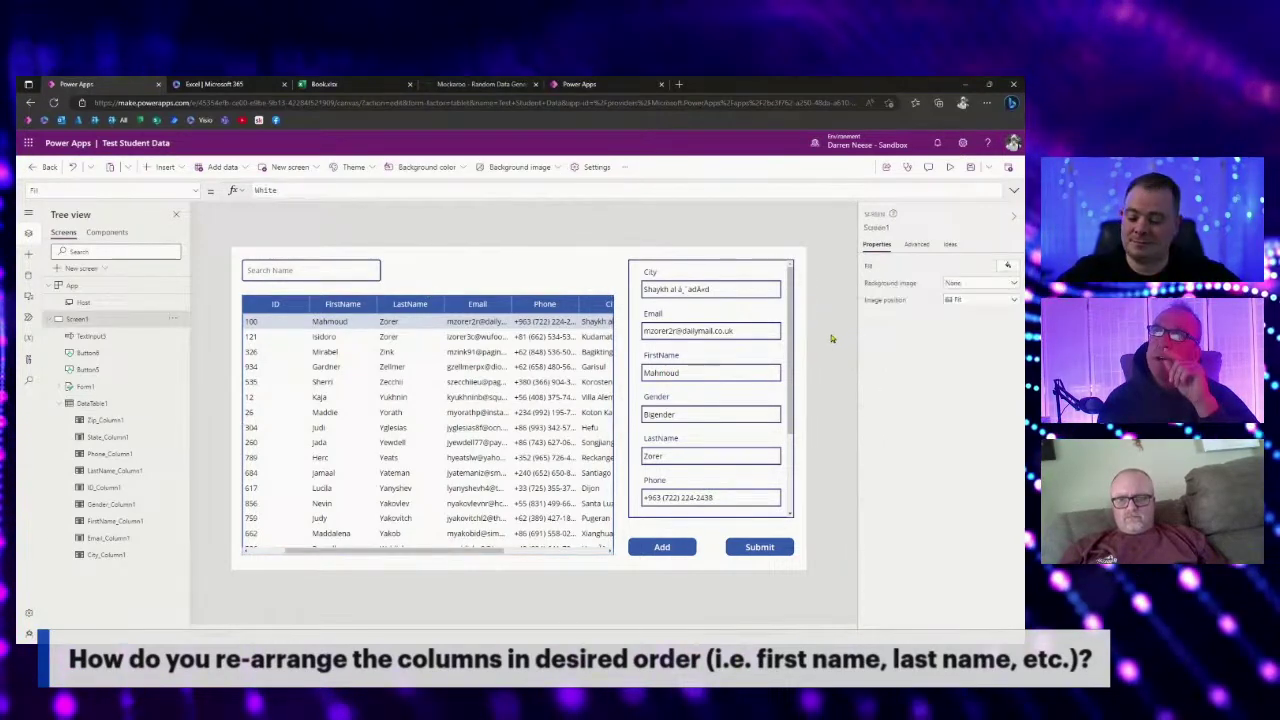
pyautogui.hotkey('ctrl', 's')
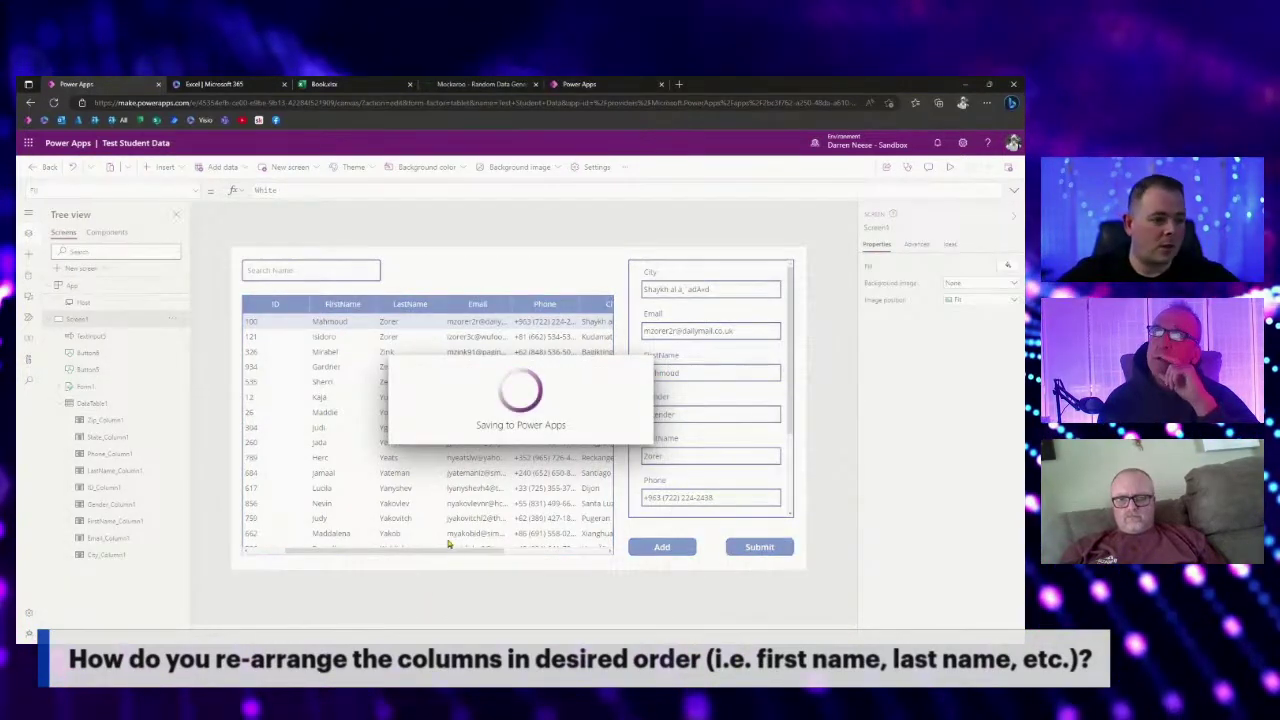
# Format the data table's Items formula onto separate indented lines and enlarge the browser zoom to 150%.
pyautogui.click(88, 403)
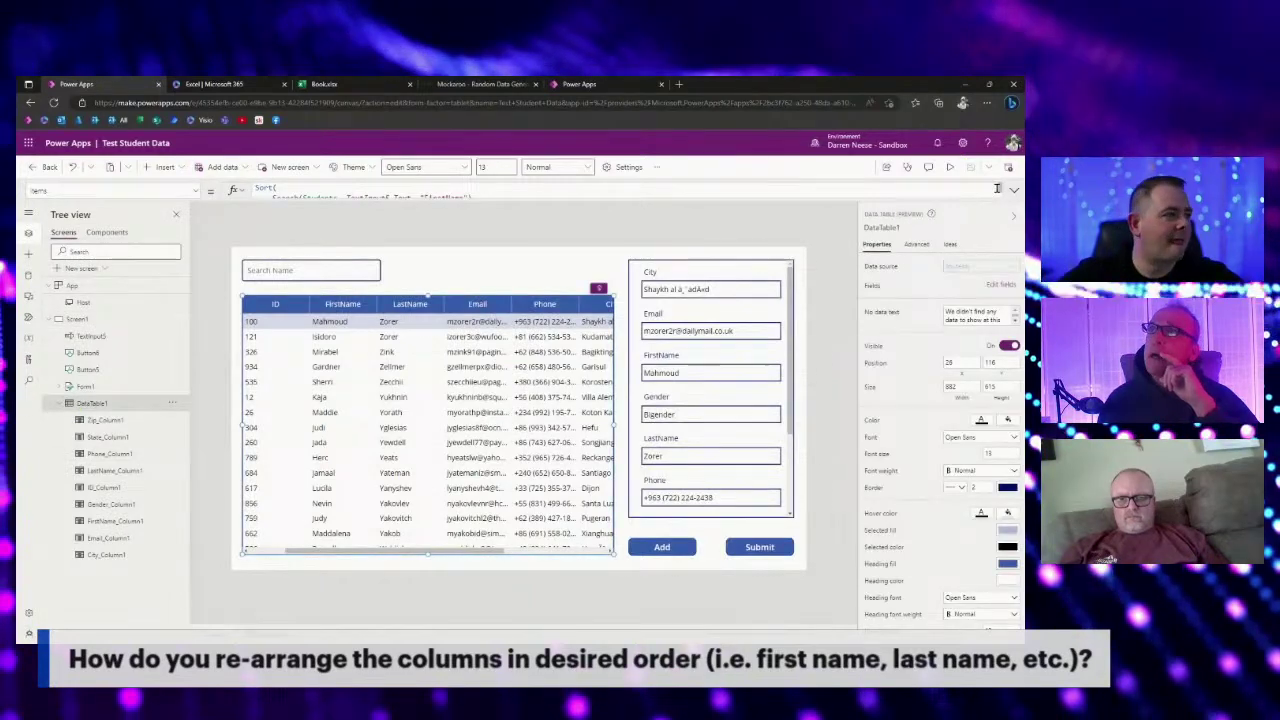
pyautogui.click(290, 193)
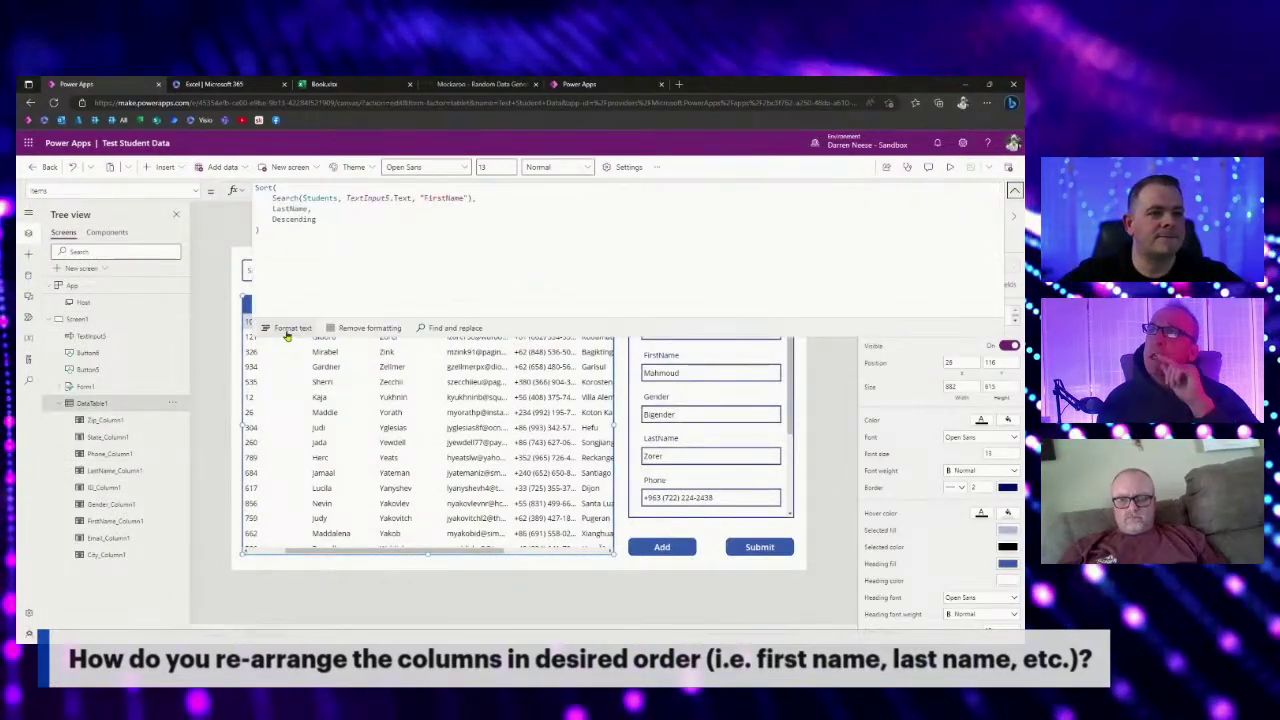
pyautogui.click(287, 328)
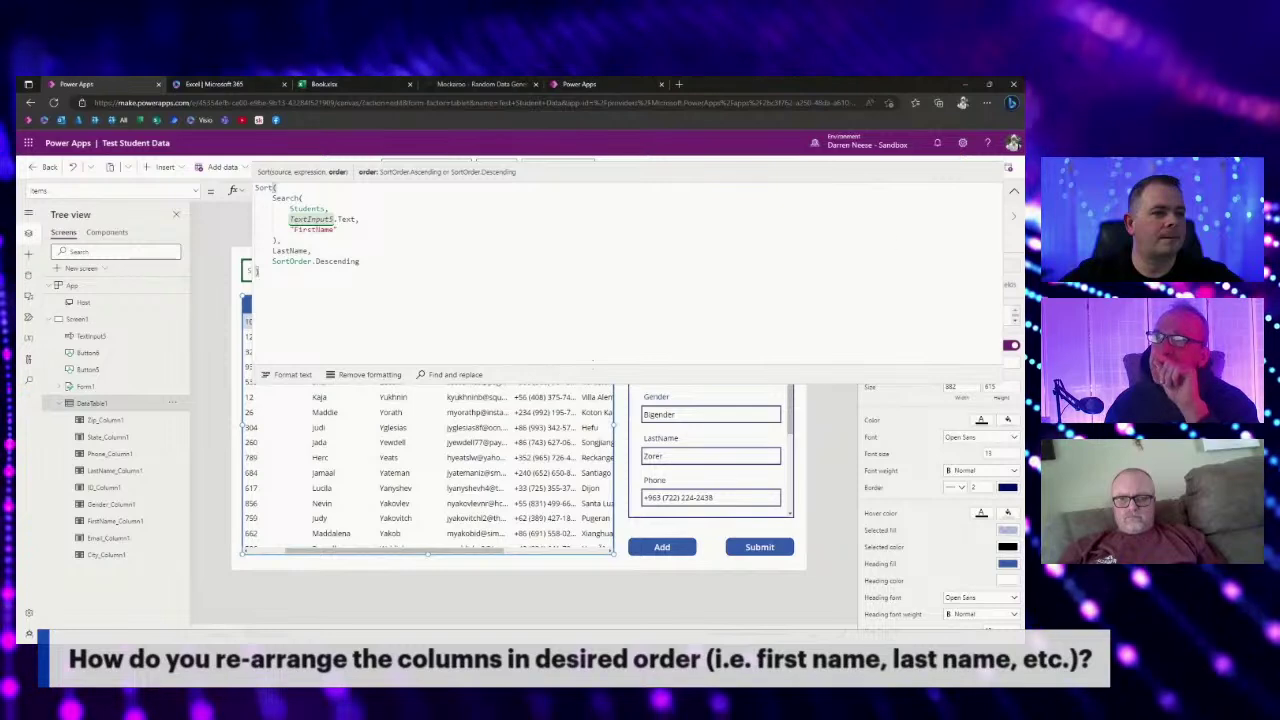
pyautogui.click(986, 103)
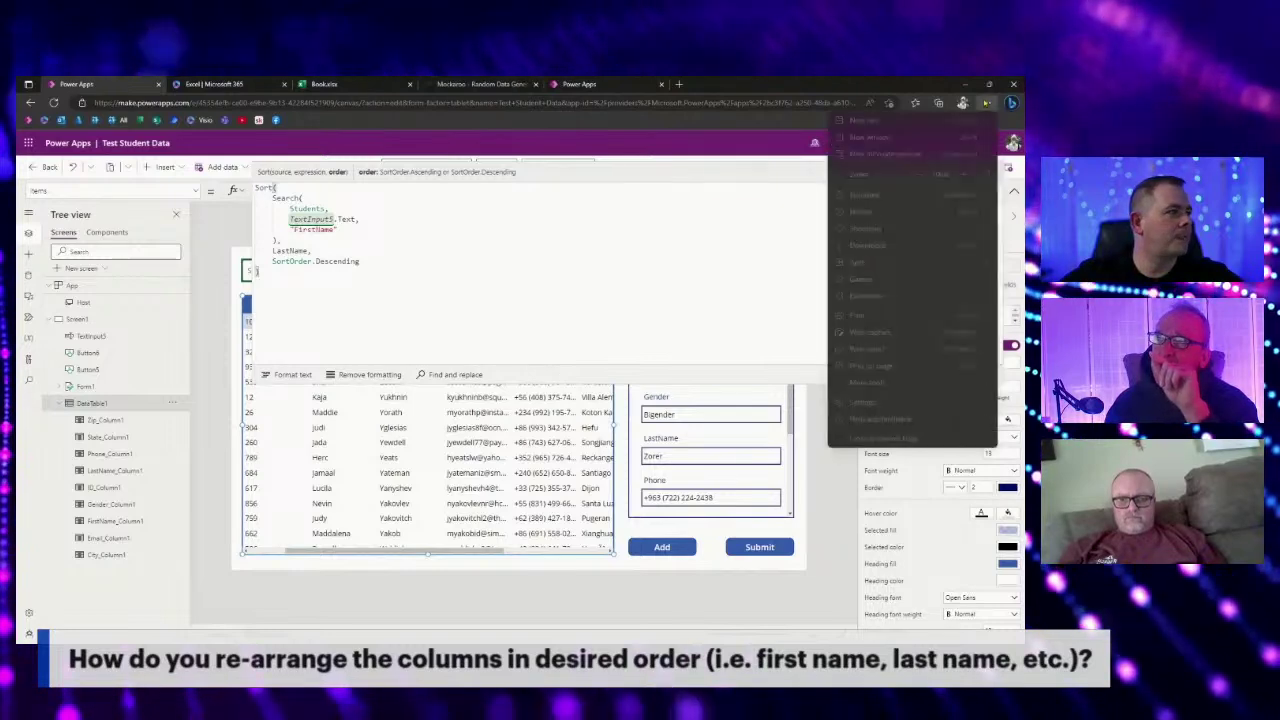
pyautogui.click(964, 174)
pyautogui.click(964, 174)
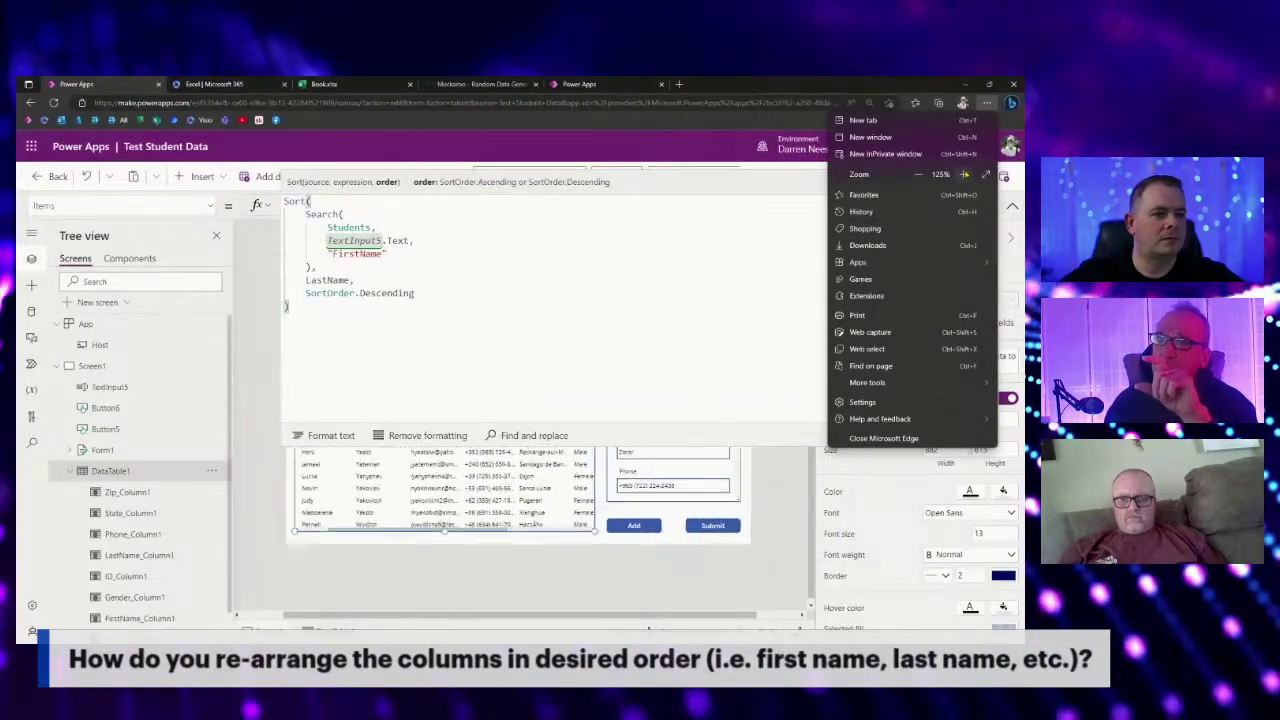
pyautogui.click(964, 174)
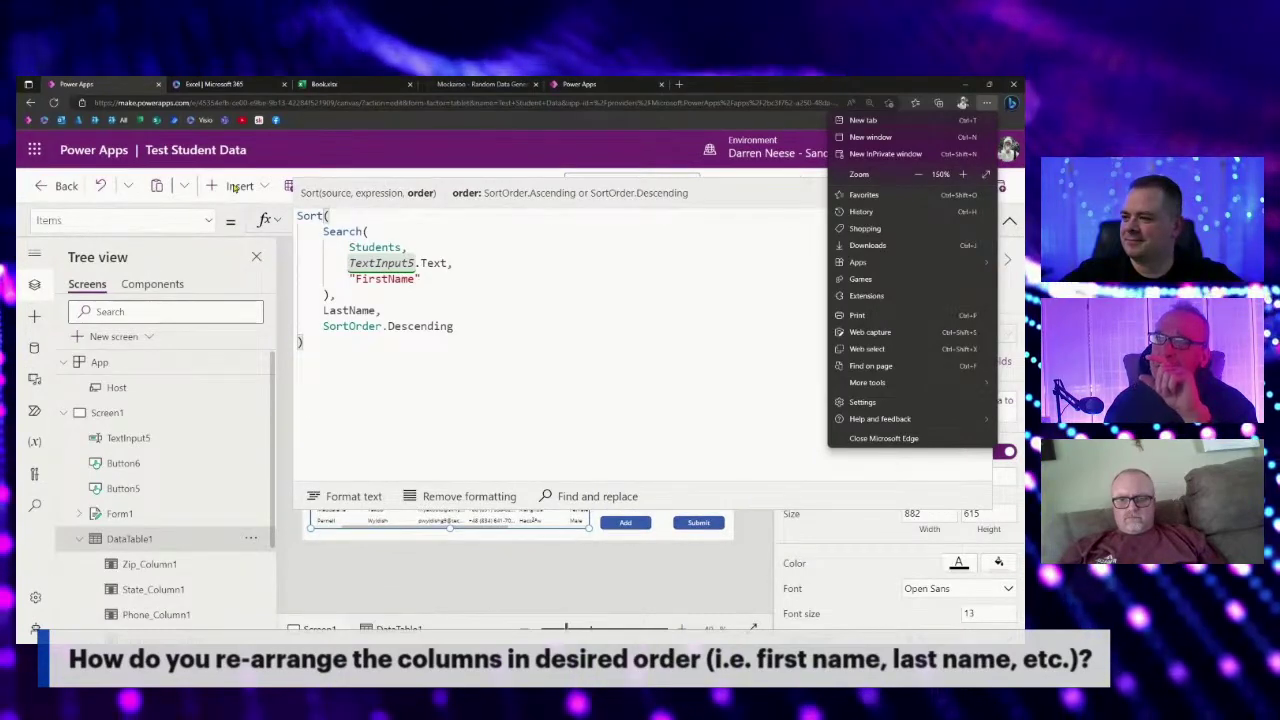
pyautogui.click(235, 188)
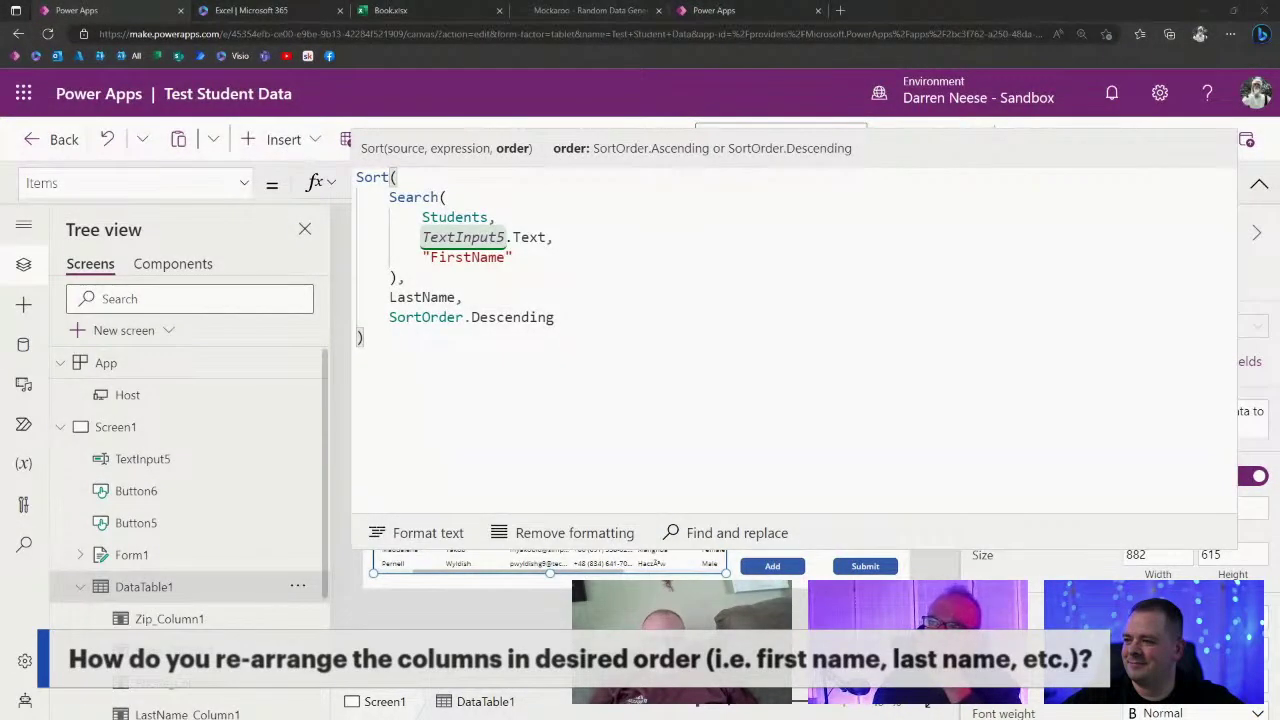
# Examine the Sort function and its descending order argument in the table's Items formula, and collapse the formula editor.
pyautogui.doubleClick(370, 178)
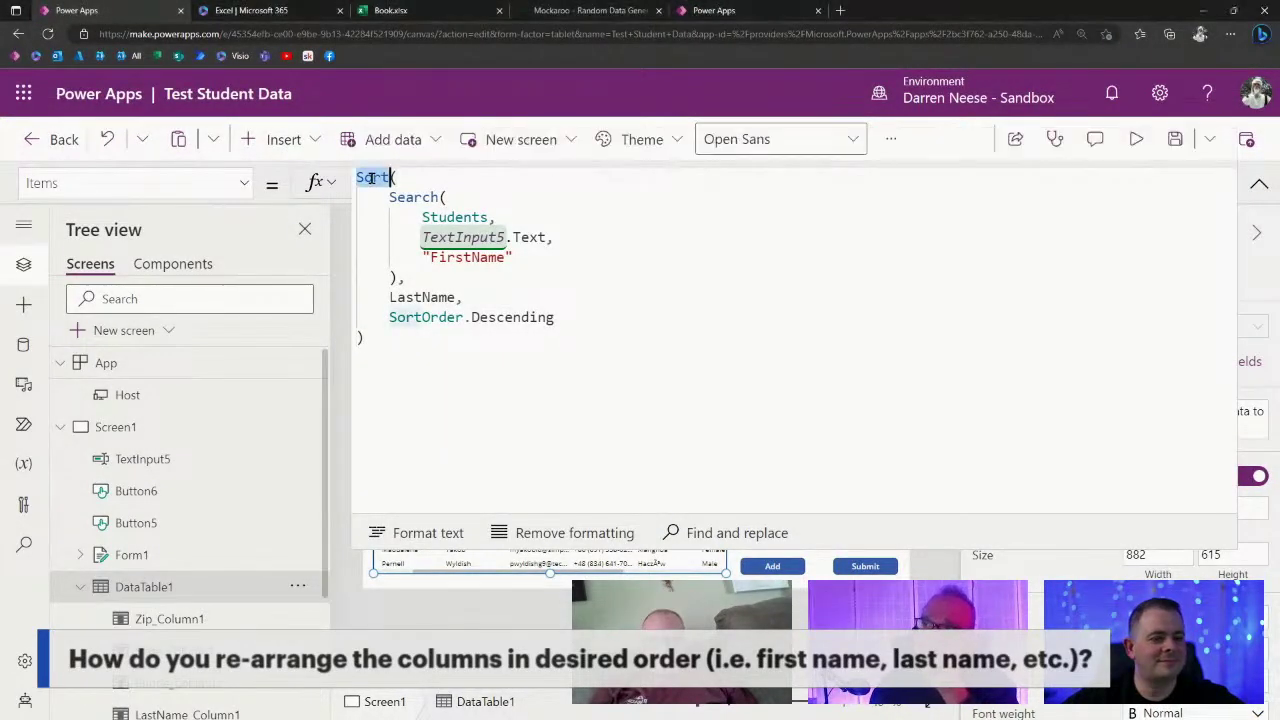
pyautogui.click(542, 176)
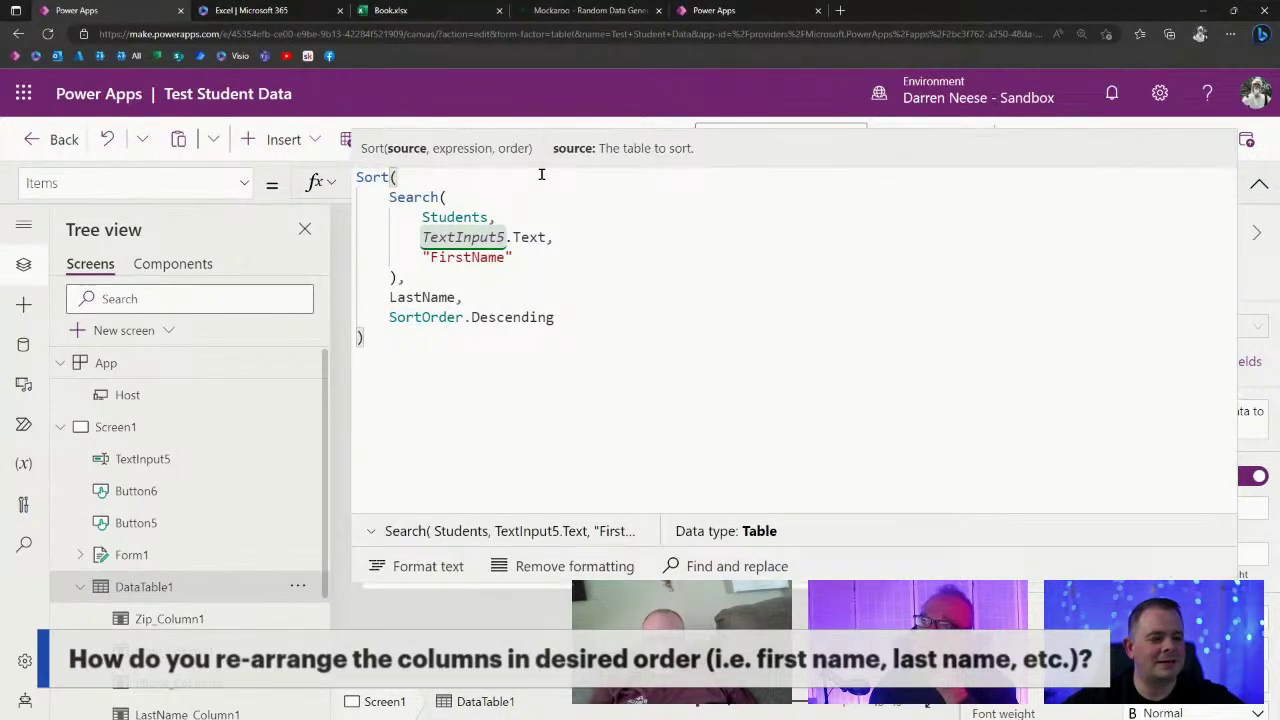
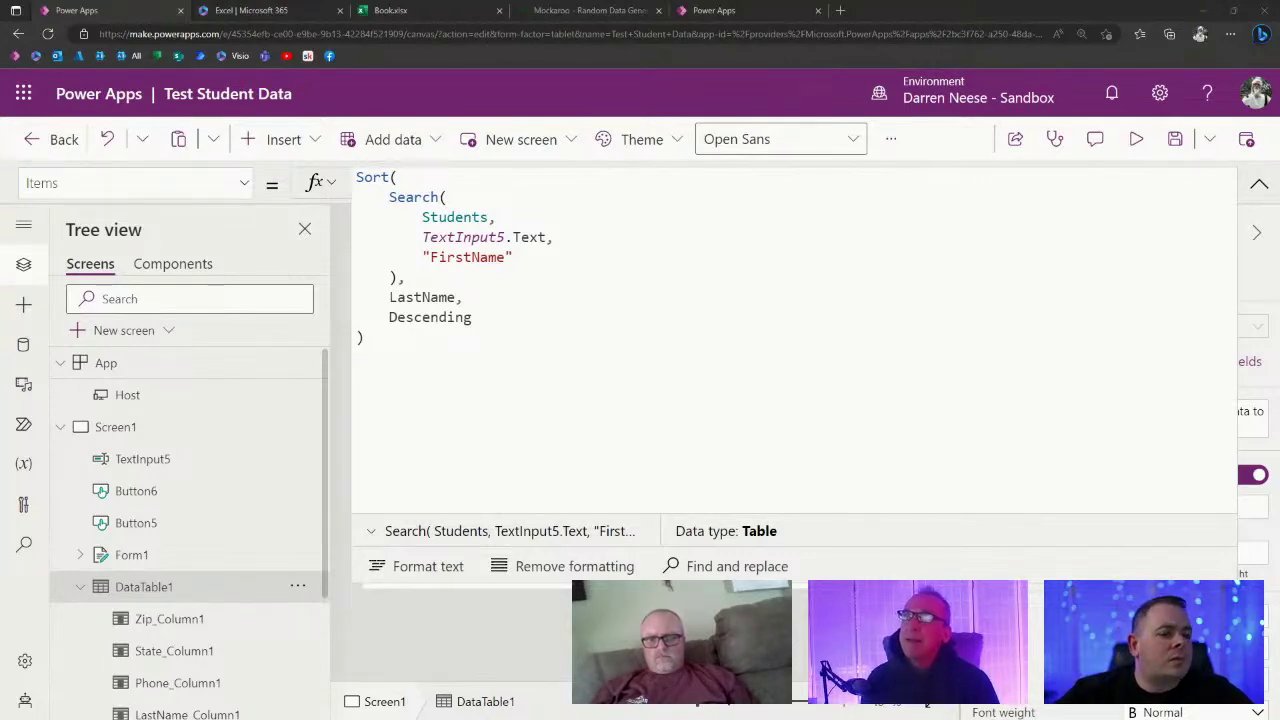
pyautogui.click(513, 318)
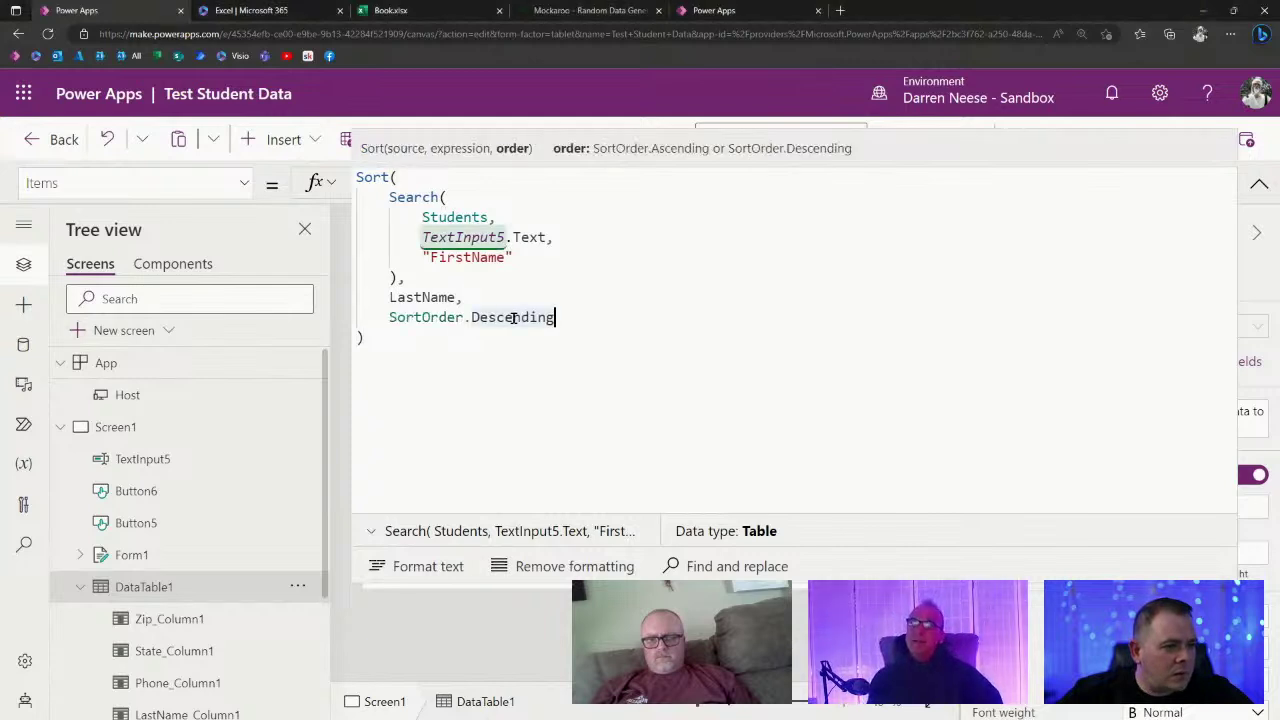
pyautogui.click(605, 363)
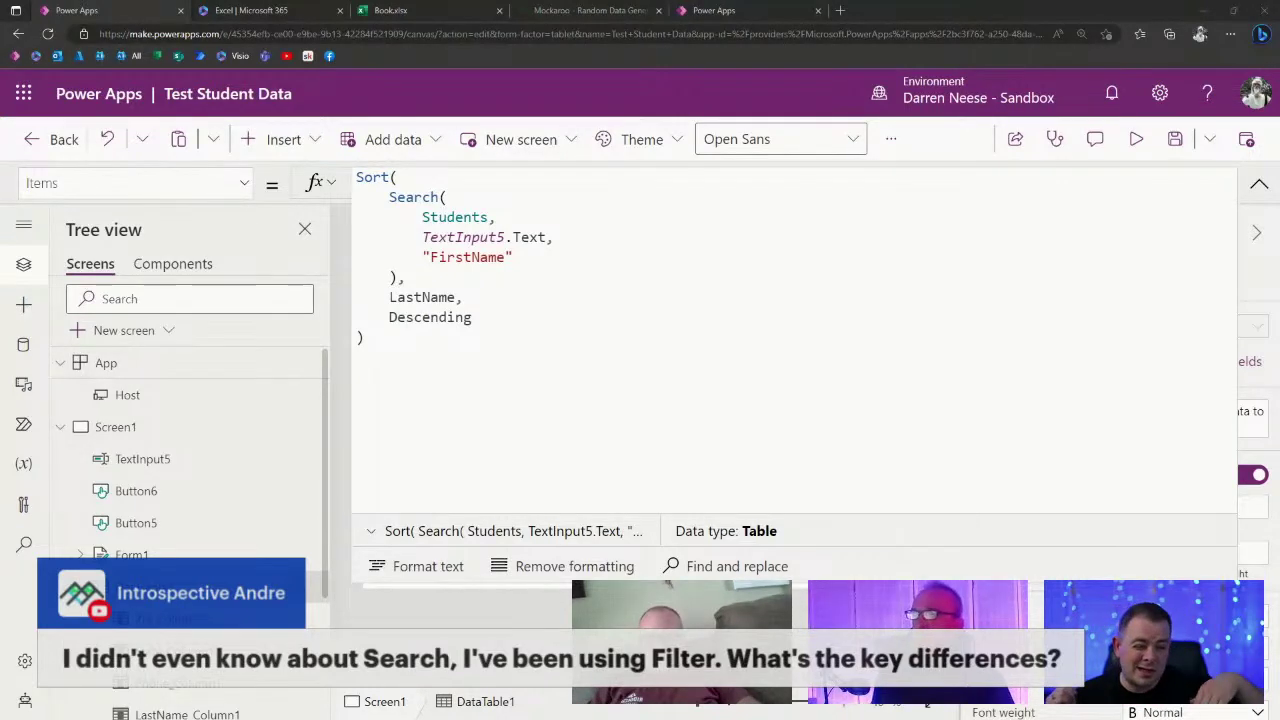
pyautogui.click(1260, 183)
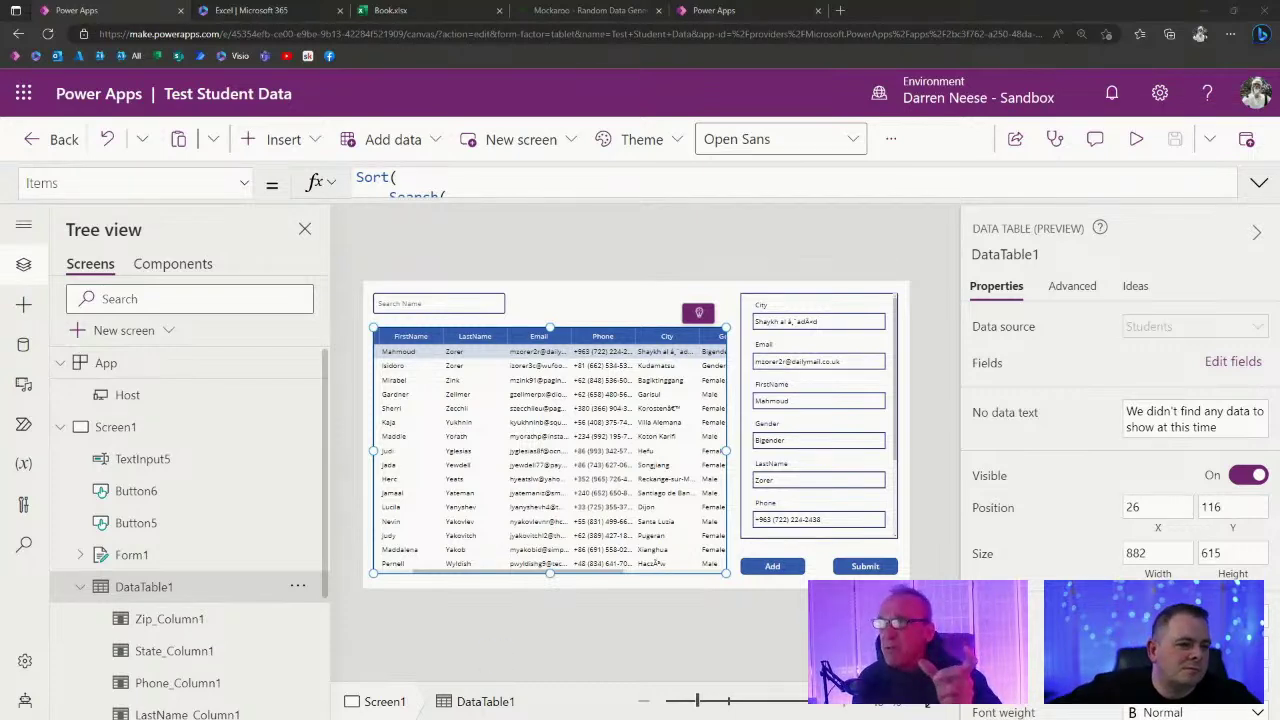
# Check the OnSelect formula of the Add button below the form, and return to the screen selection.
pyautogui.click(572, 306)
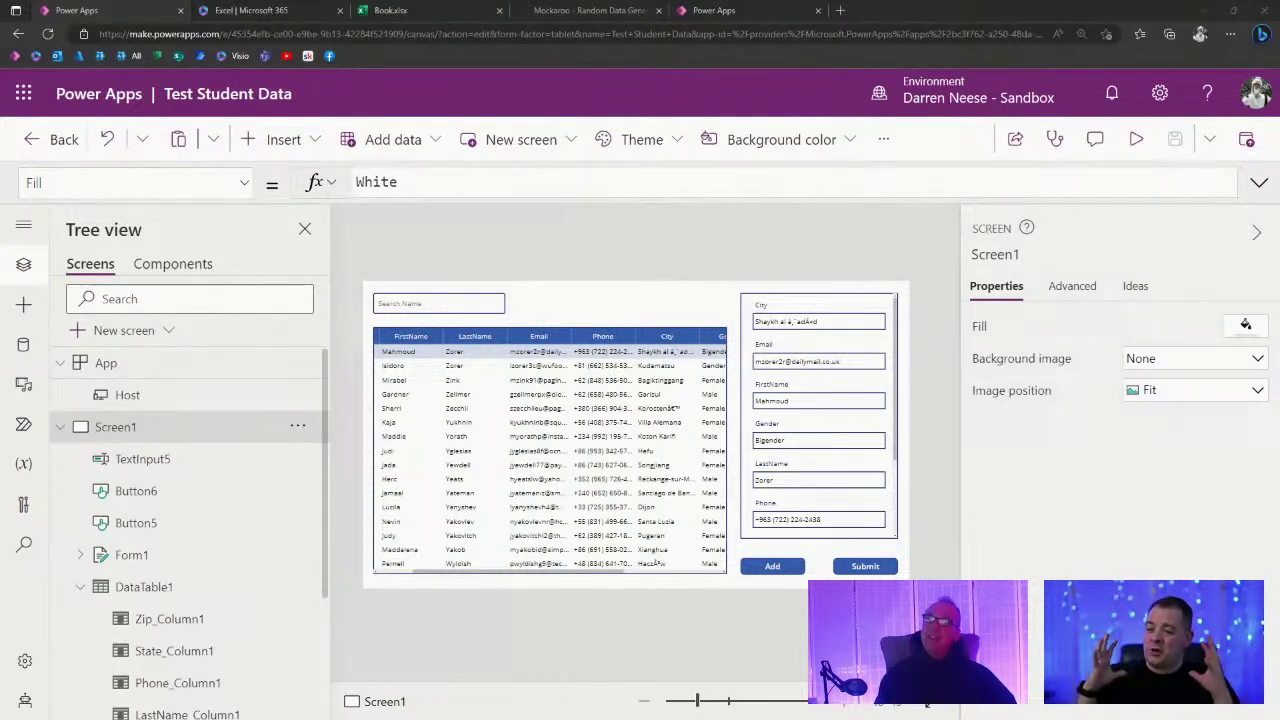
pyautogui.click(786, 573)
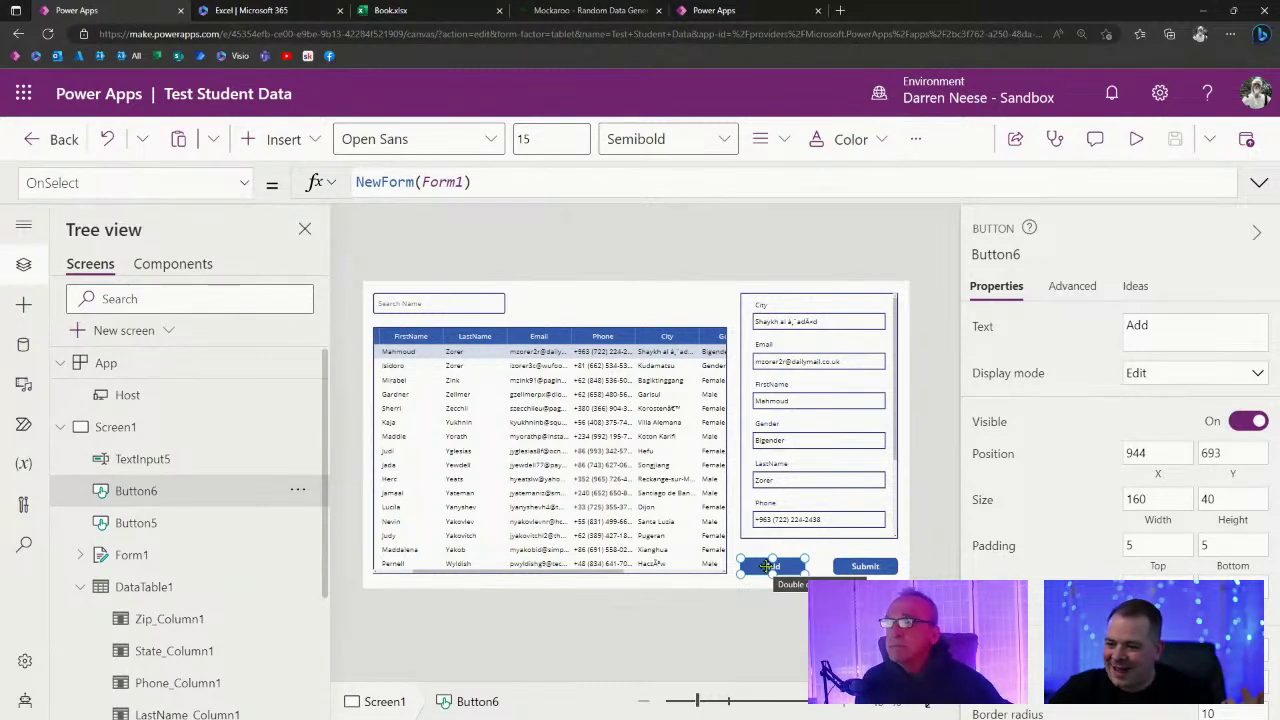
pyautogui.click(868, 612)
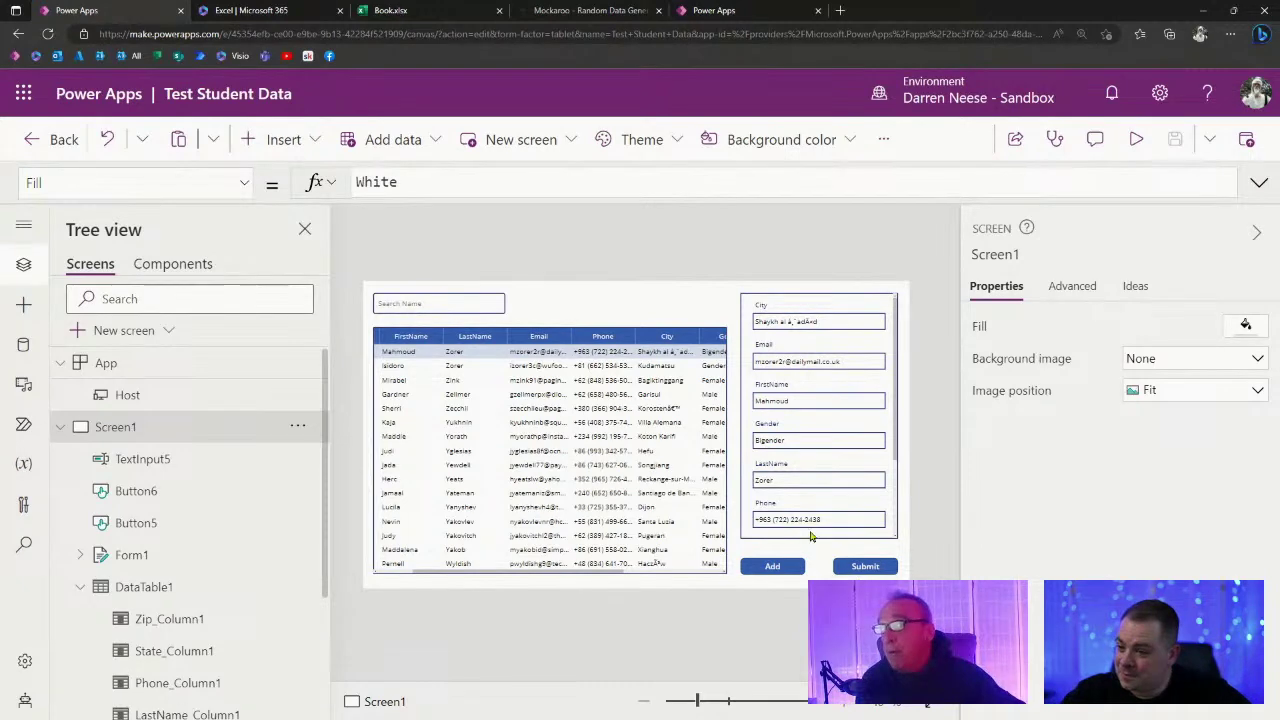
# Browse the insertable icons for one suitable for deleting a record.
pyautogui.click(308, 140)
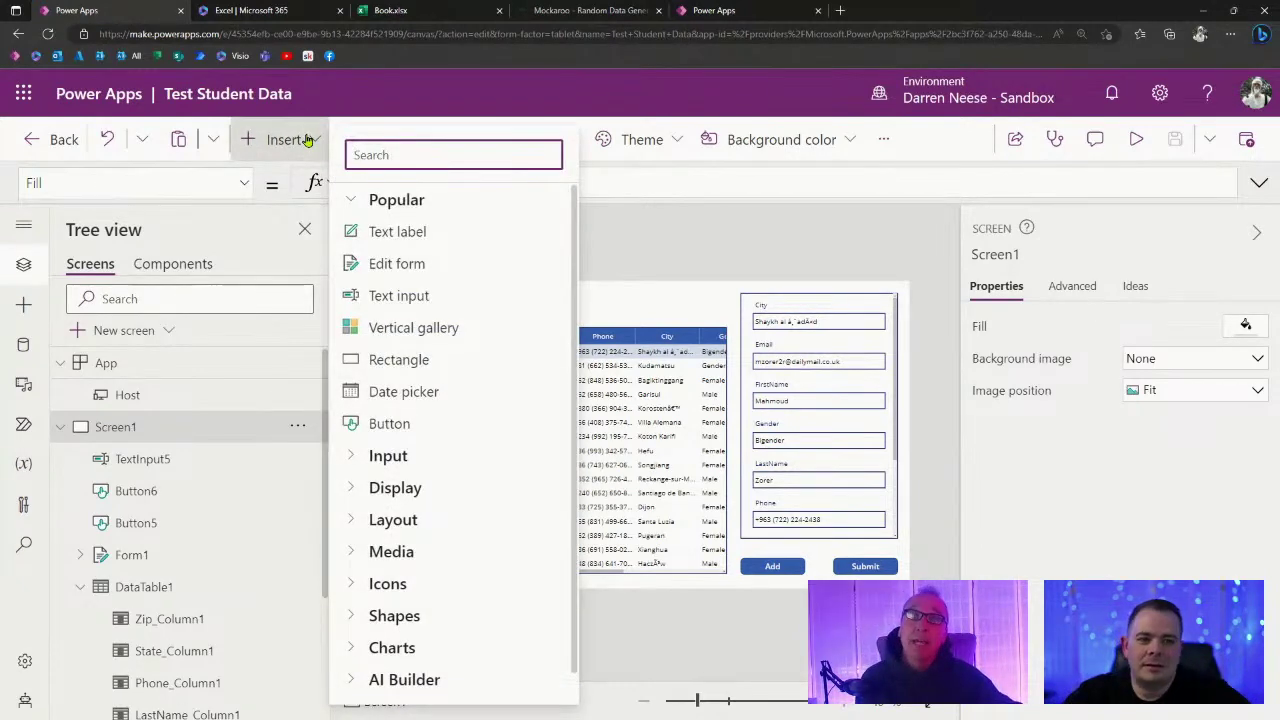
pyautogui.click(308, 140)
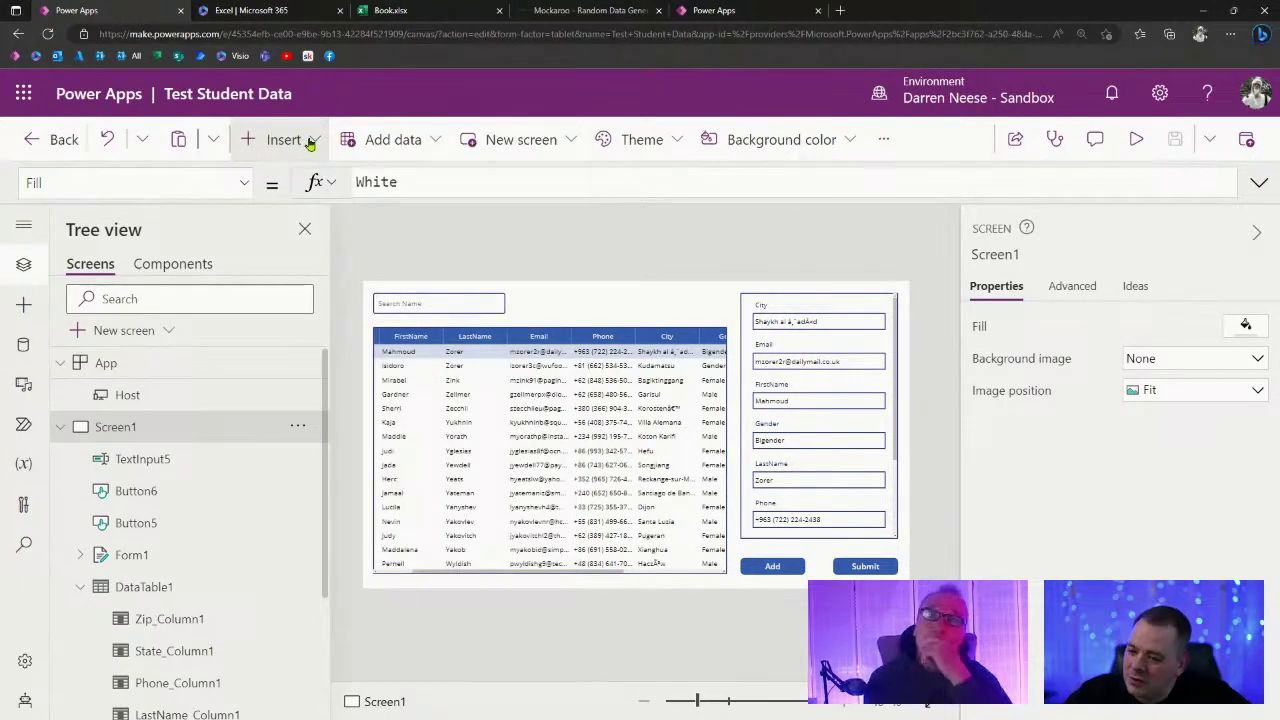
pyautogui.click(310, 146)
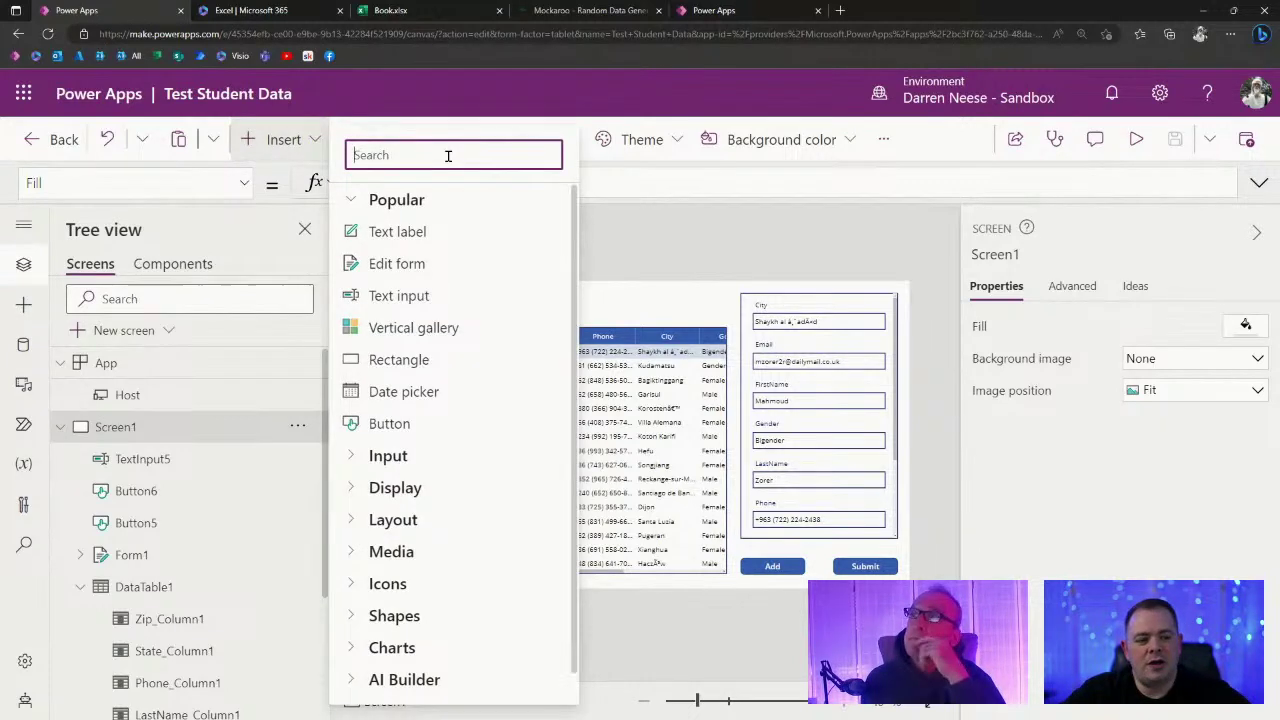
pyautogui.click(352, 584)
pyautogui.scroll(-8, 434, 528)
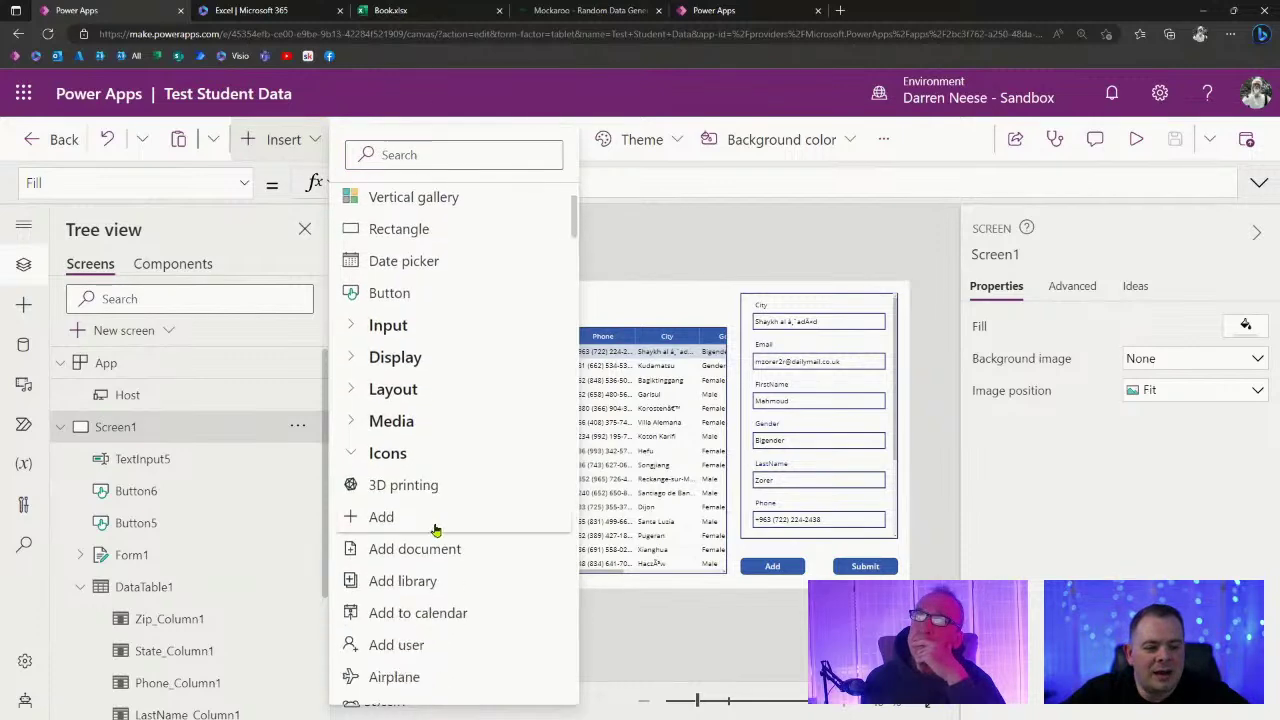
pyautogui.scroll(-5, 437, 526)
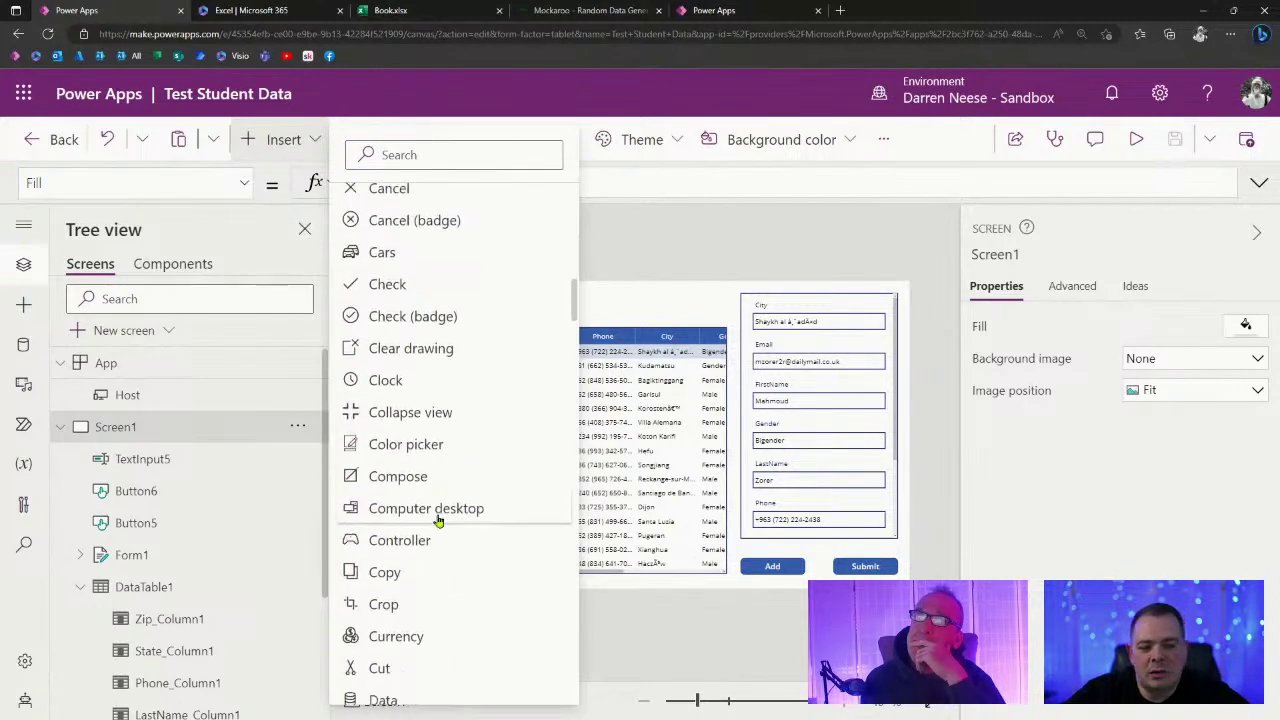
pyautogui.scroll(7, 442, 505)
pyautogui.scroll(6, 444, 502)
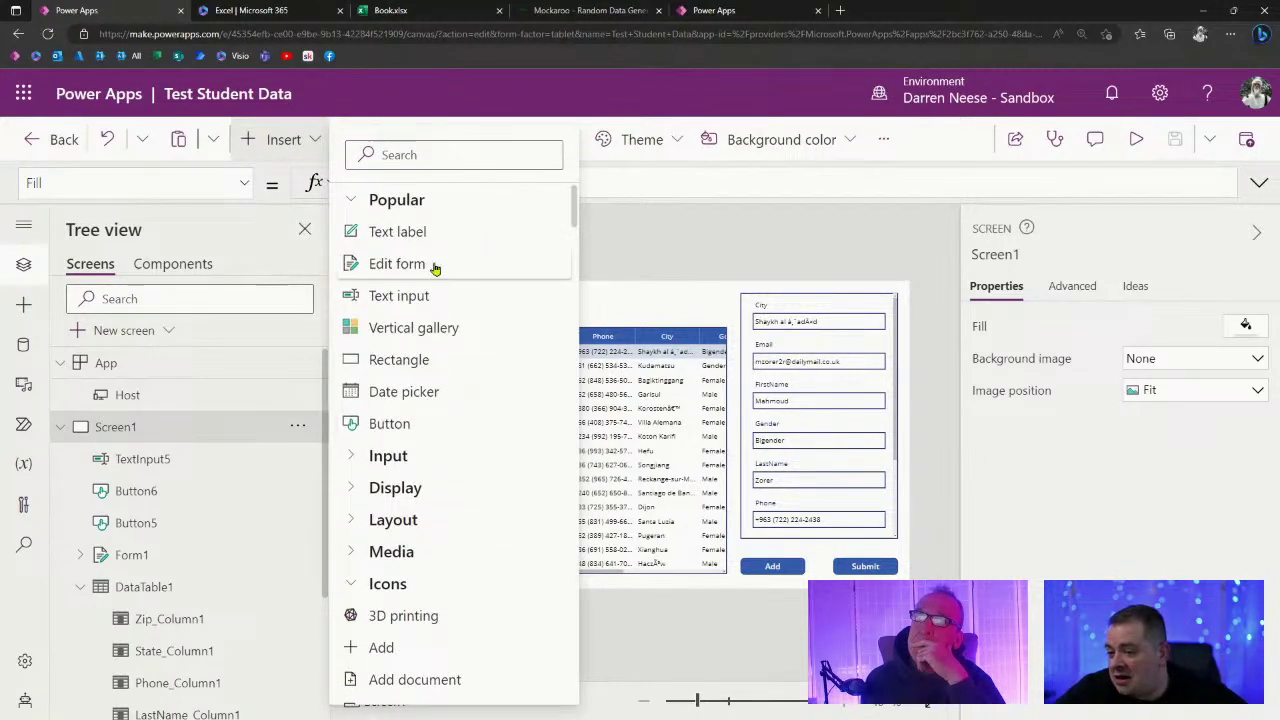
# Search the insertable controls for "del" and clear the search term.
pyautogui.write('del')
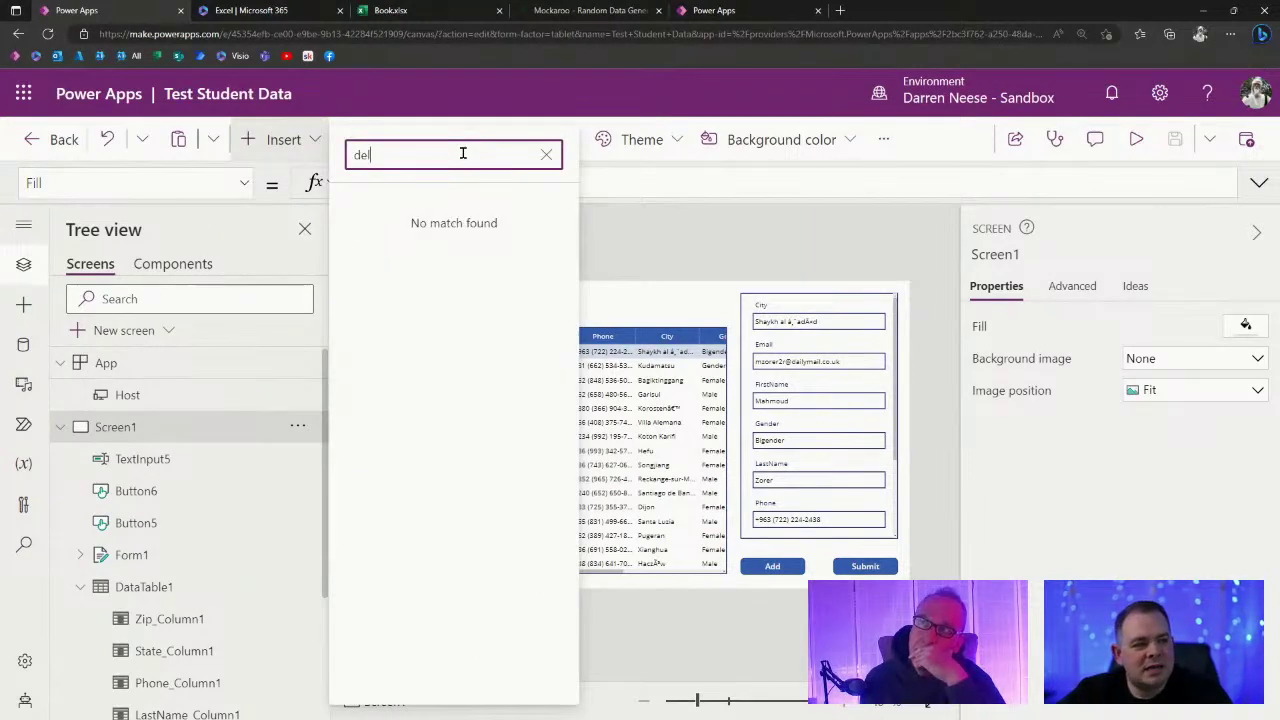
pyautogui.press('BackSpace')
pyautogui.press('BackSpace')
pyautogui.press('BackSpace')
pyautogui.press('BackSpace')
pyautogui.press('BackSpace')
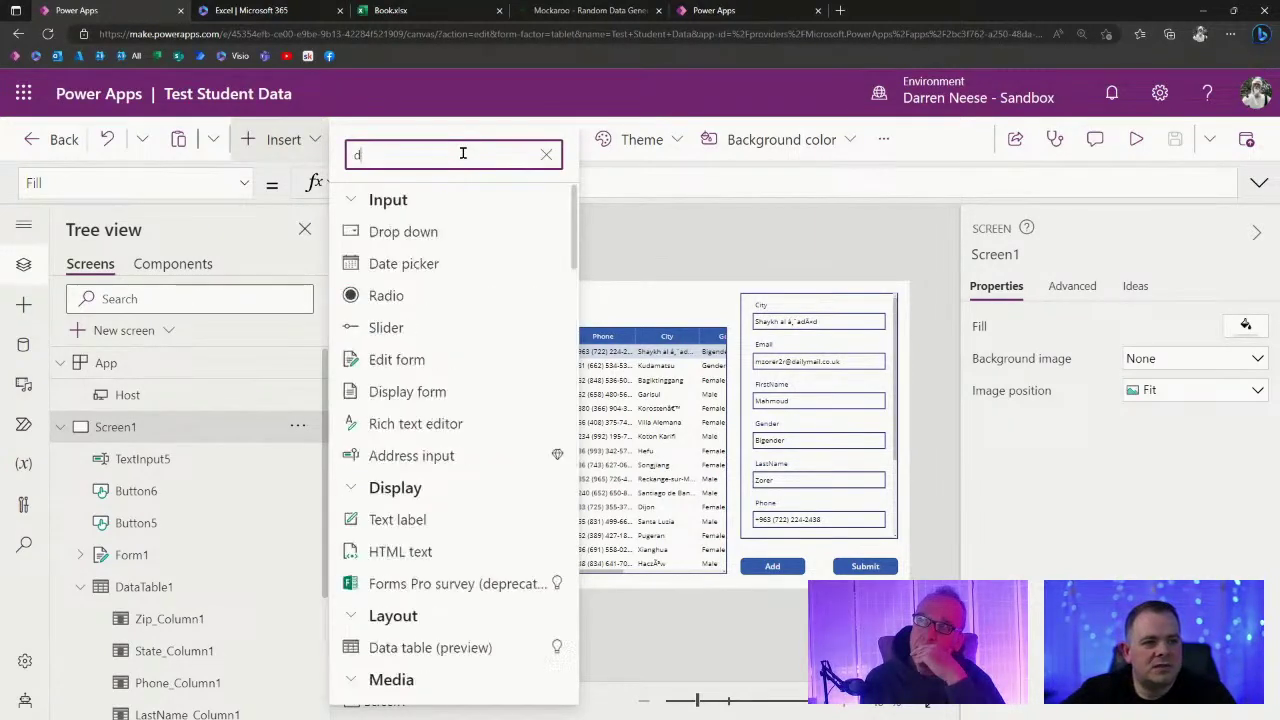
# Insert a Trash icon and place it above the data table at about X 677, Y 17.
pyautogui.write('trash')
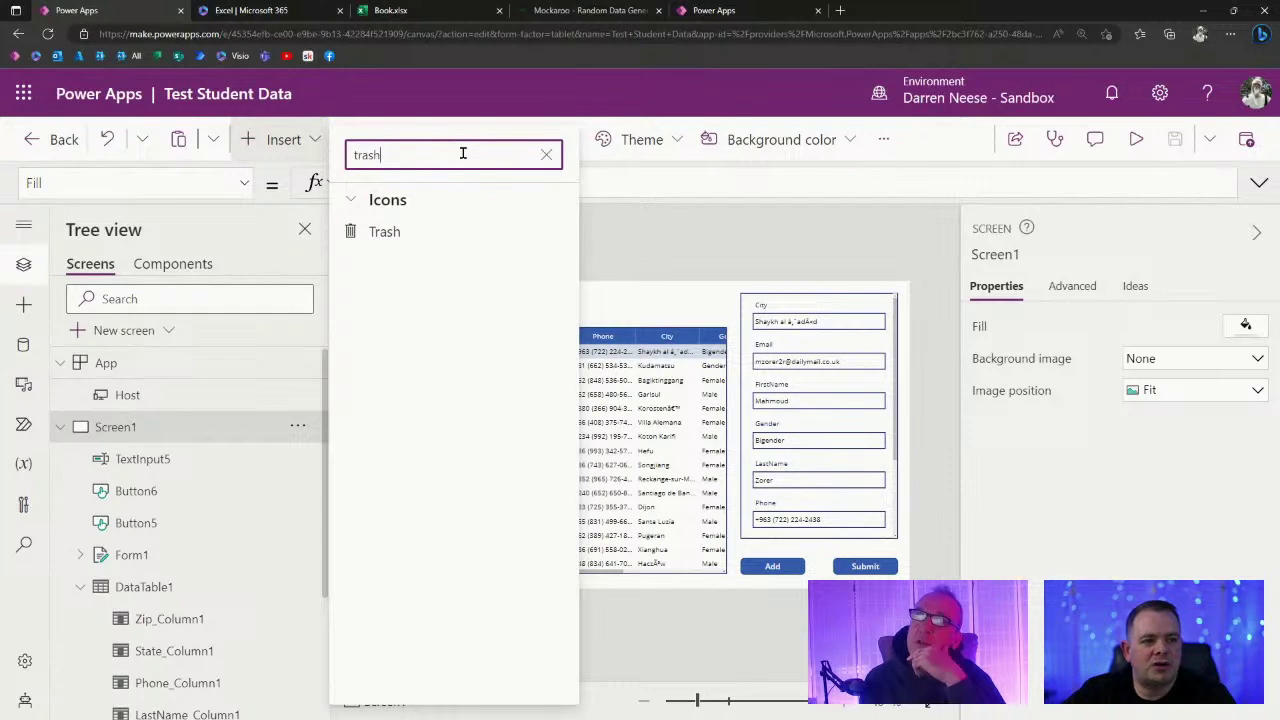
pyautogui.click(370, 238)
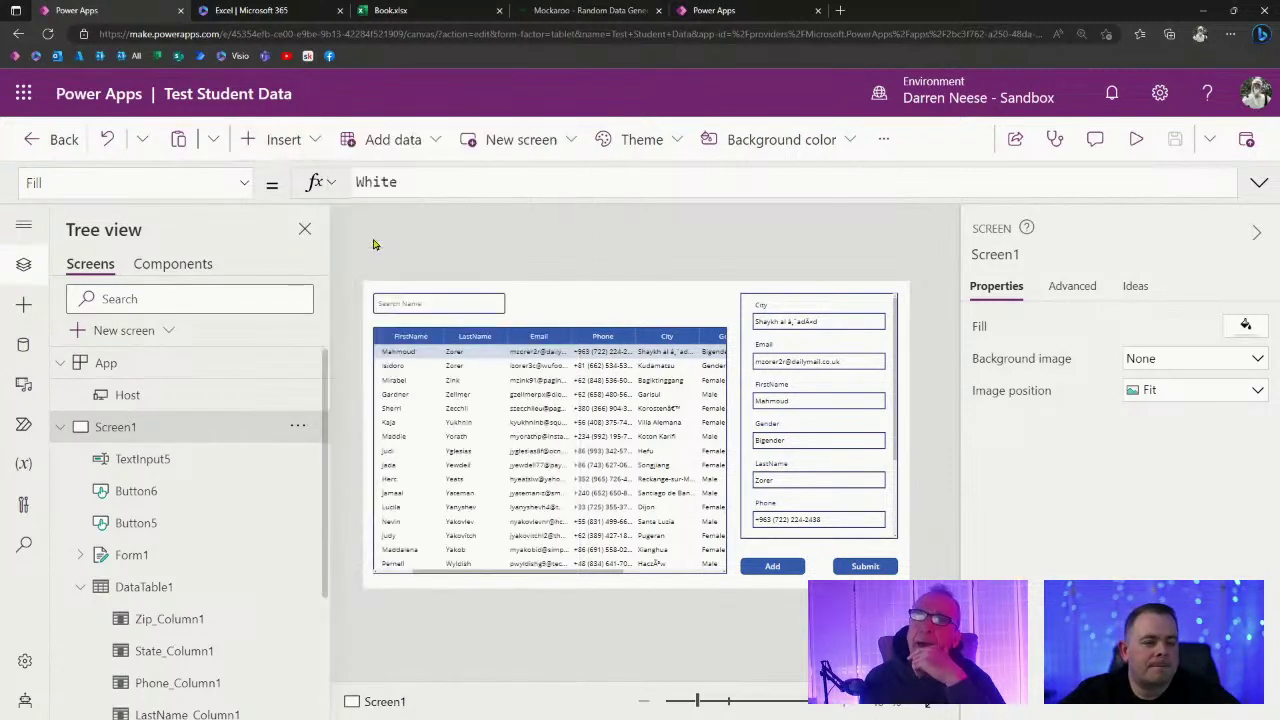
pyautogui.moveTo(391, 310); pyautogui.dragTo(646, 302)
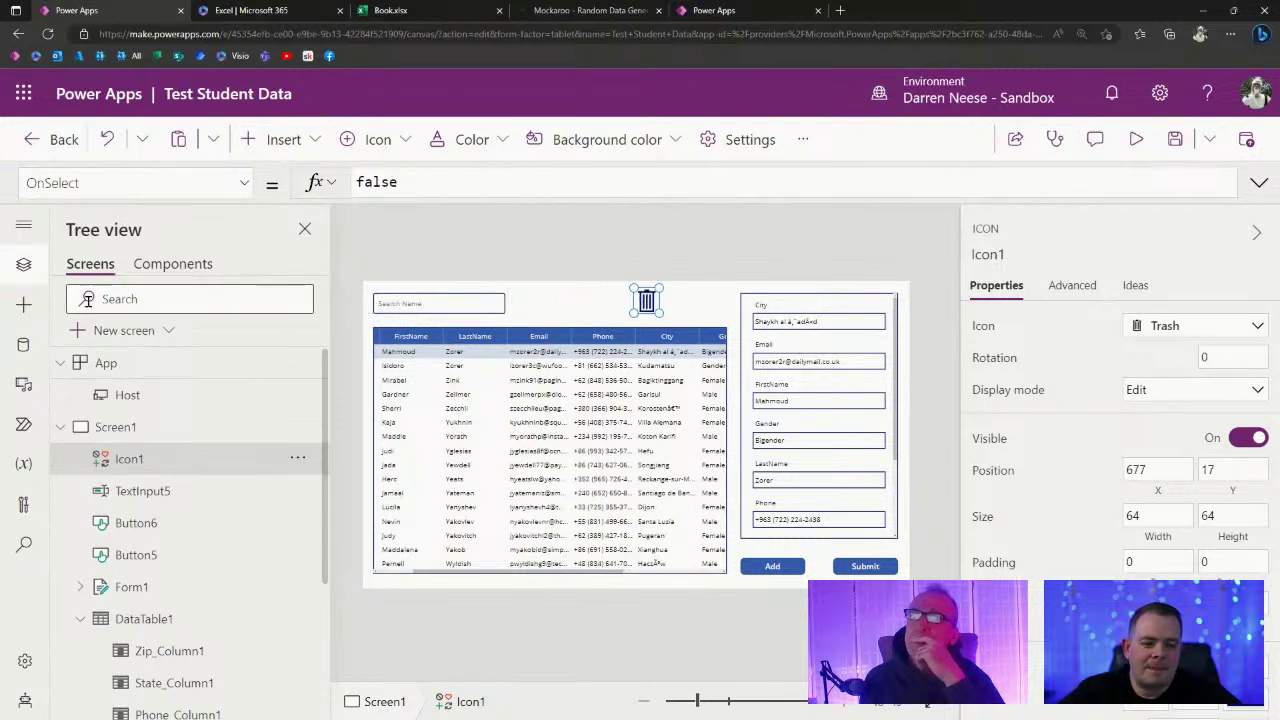
# Insert a 3D printing icon and place it above the data table, just left of the trash icon.
pyautogui.click(24, 304)
pyautogui.scroll(-2, 194, 420)
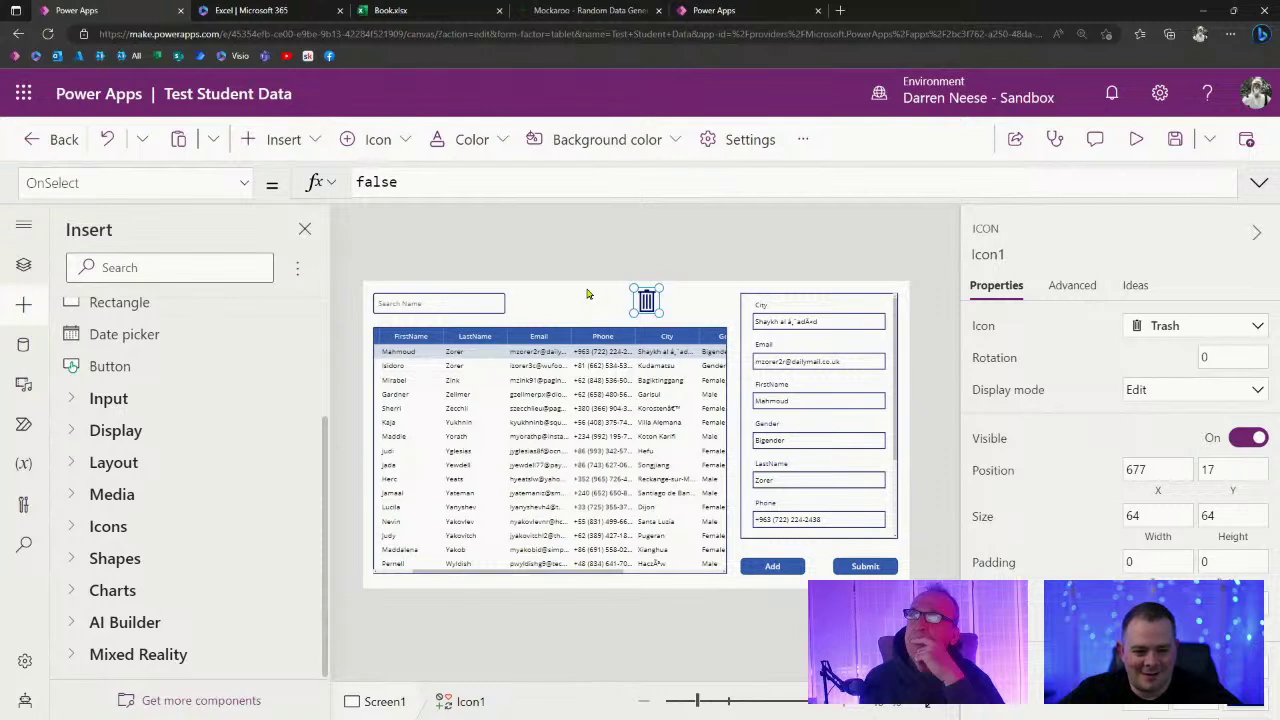
pyautogui.scroll(3, 290, 400)
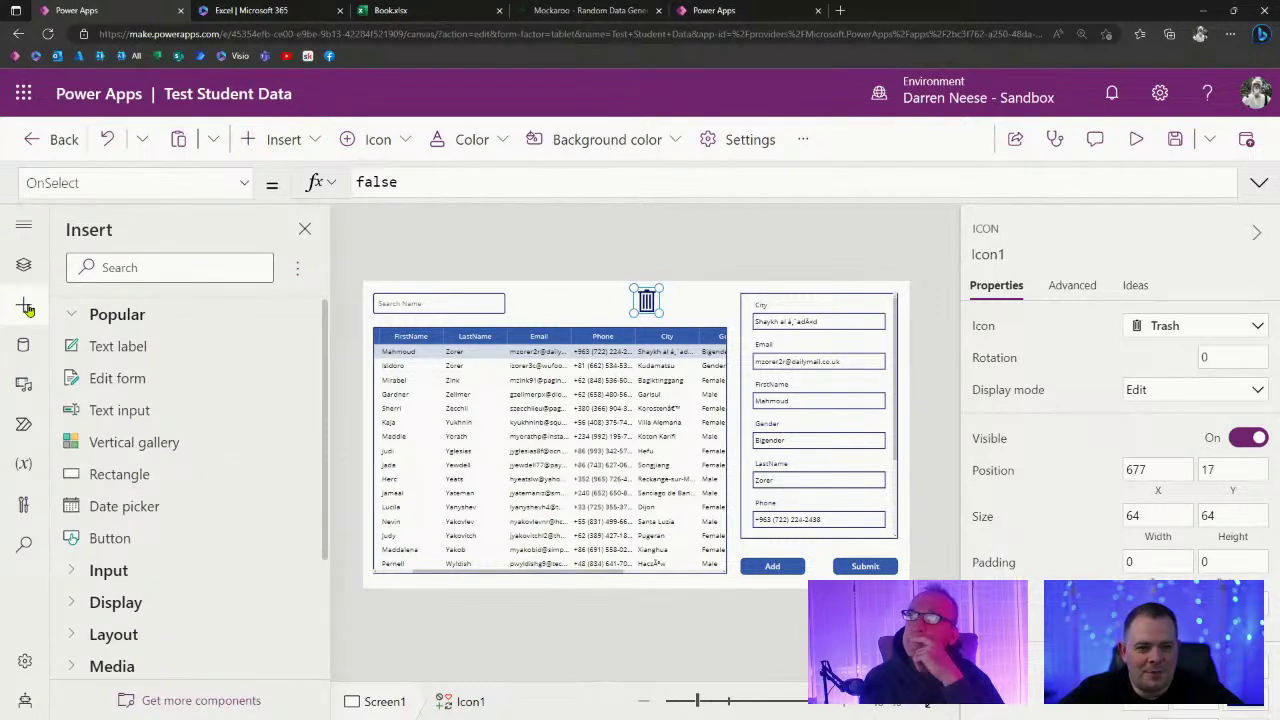
pyautogui.click(300, 146)
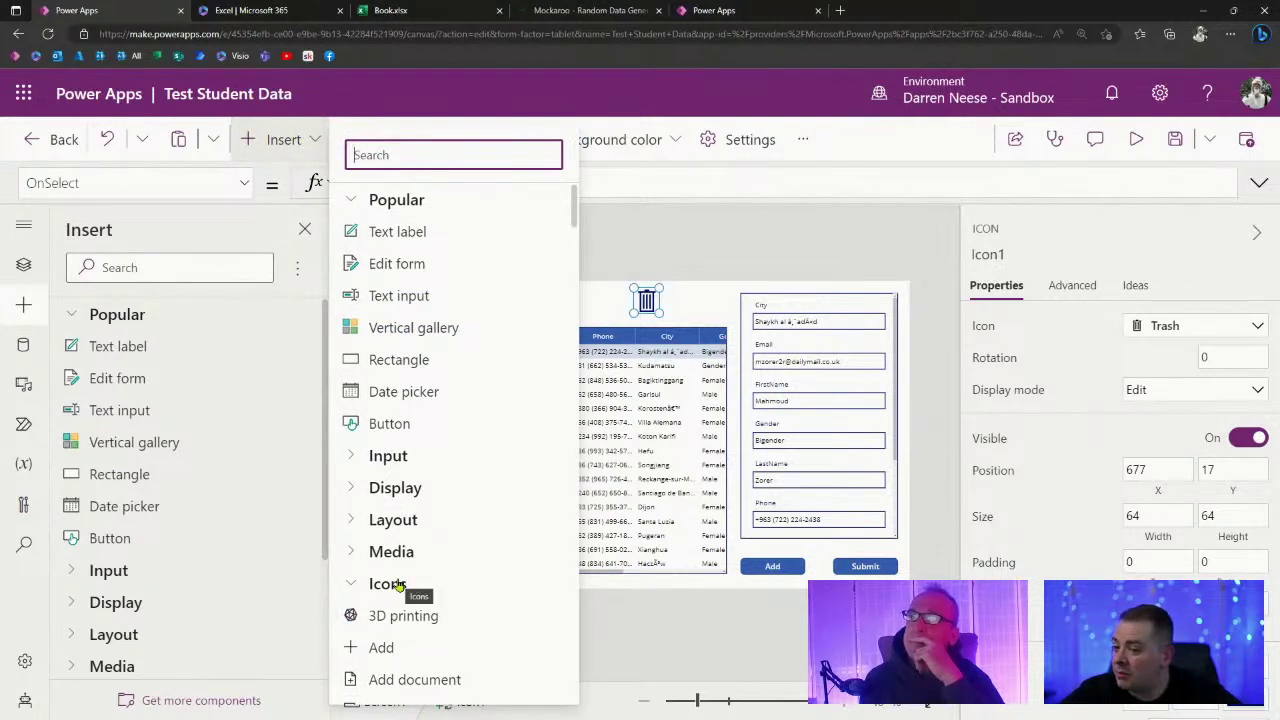
pyautogui.click(446, 620)
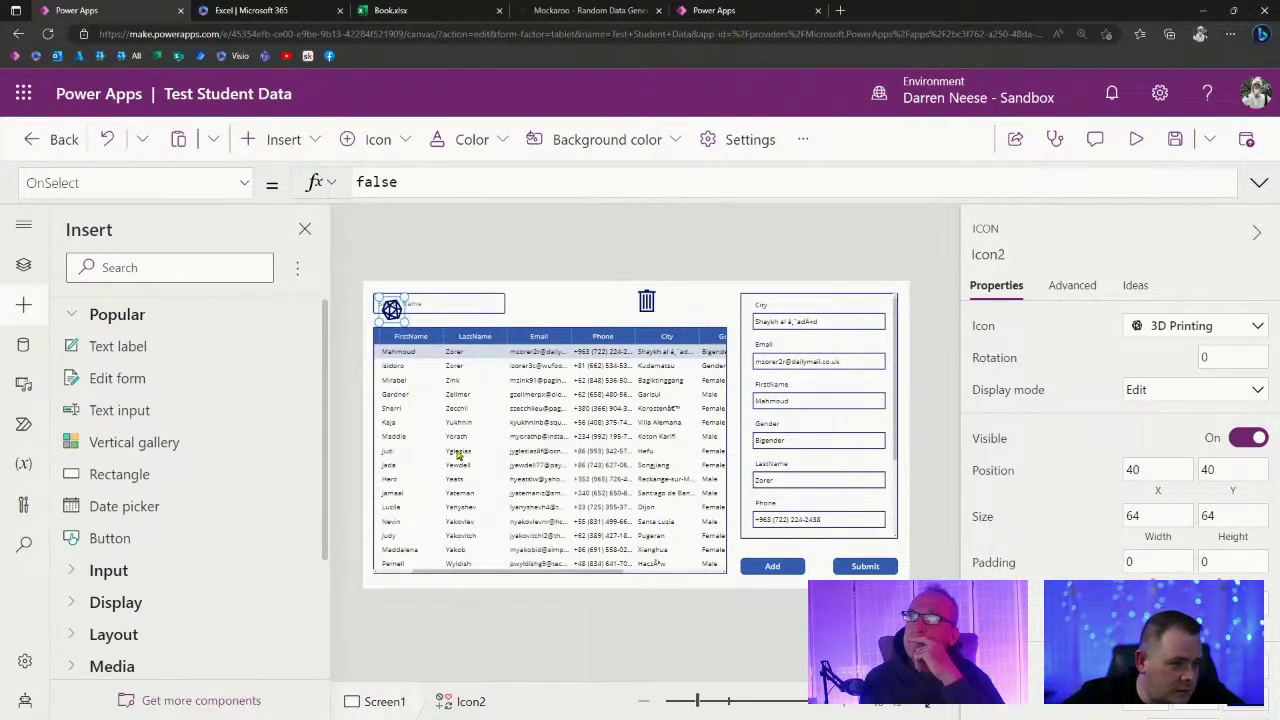
pyautogui.moveTo(391, 309); pyautogui.dragTo(595, 300)
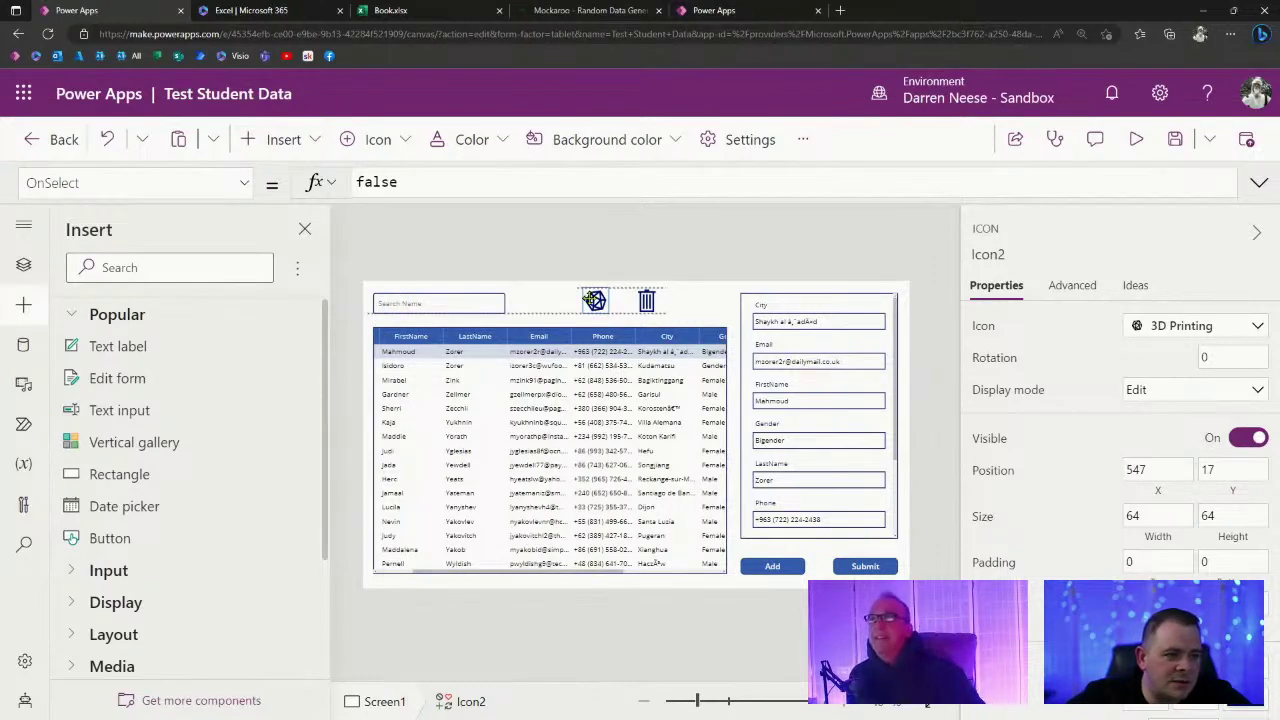
# Browse the icons available as replacements for the 3D printing icon and those offered for insertion.
pyautogui.moveTo(723, 703); pyautogui.dragTo(757, 703)
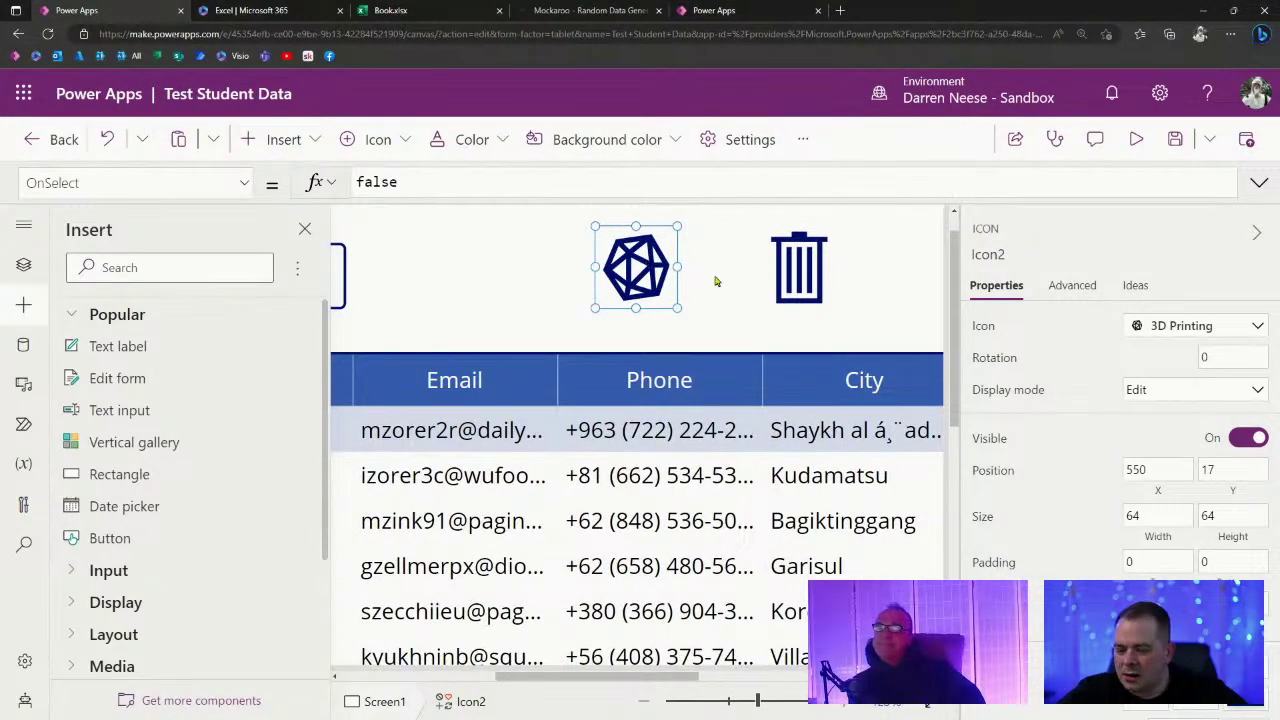
pyautogui.click(1265, 330)
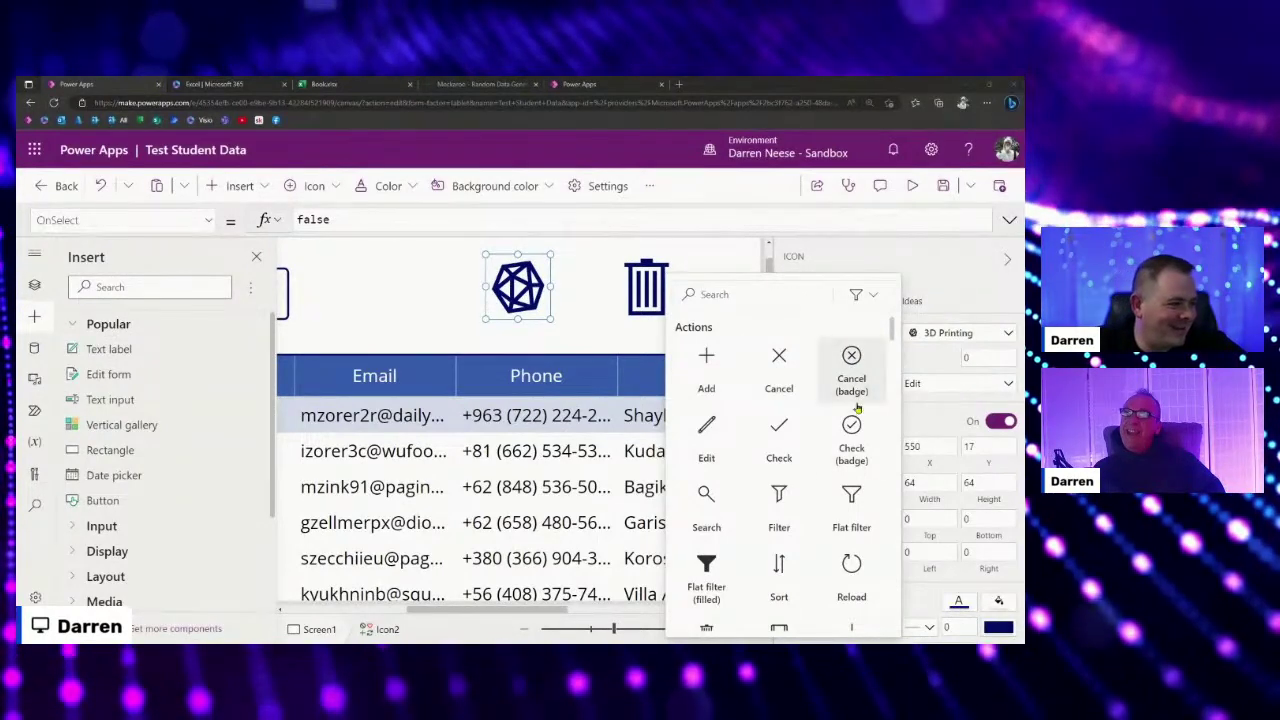
pyautogui.scroll(-10, 884, 447)
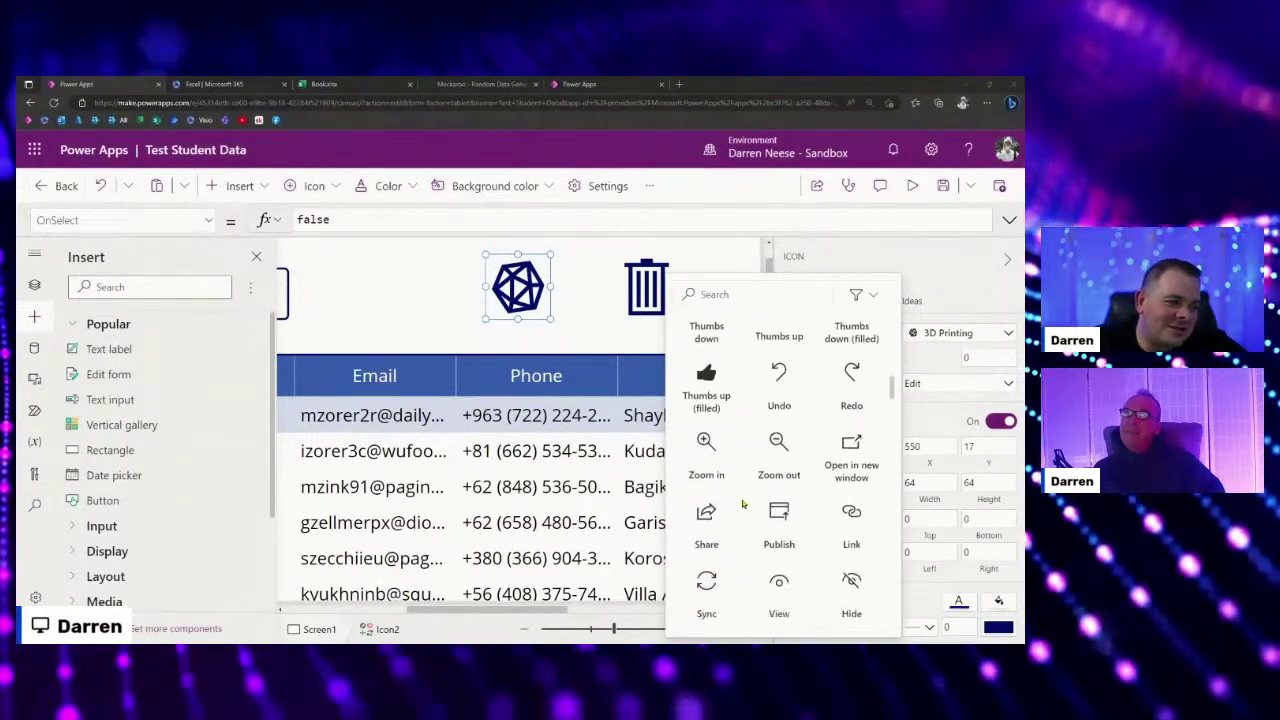
pyautogui.scroll(5, 748, 485)
pyautogui.click(234, 186)
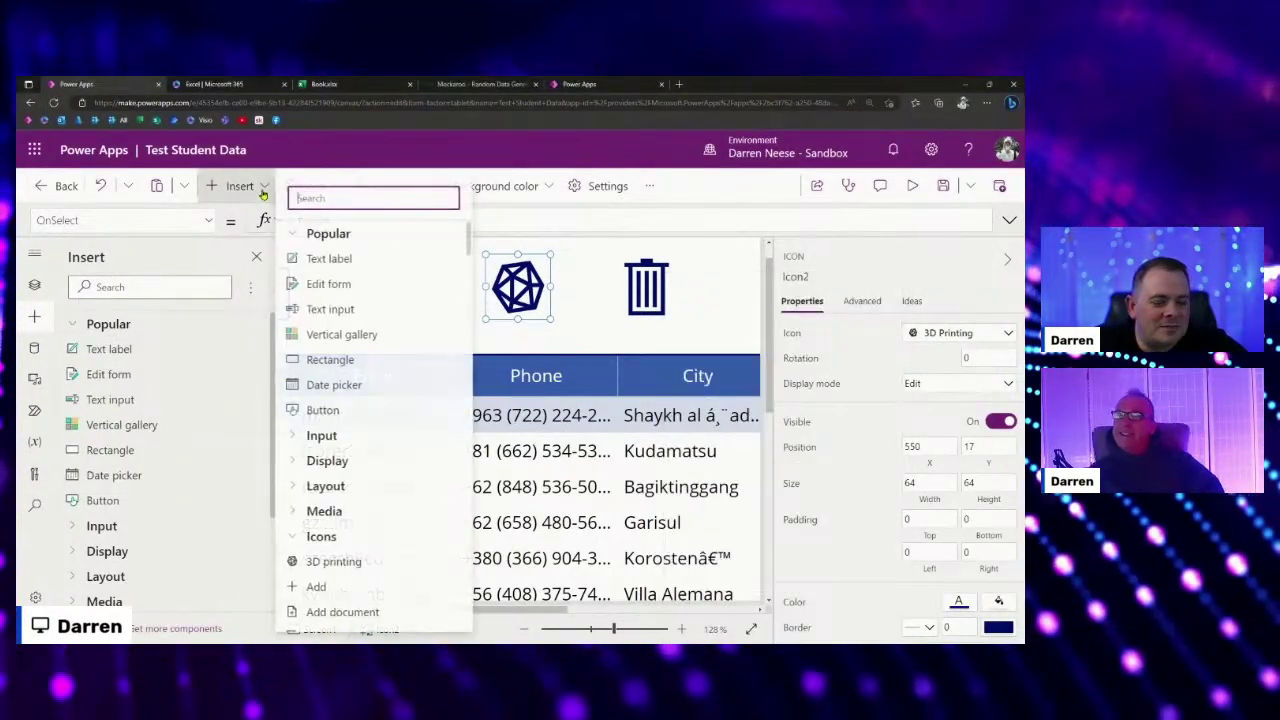
pyautogui.scroll(-5, 430, 555)
pyautogui.scroll(4, 423, 543)
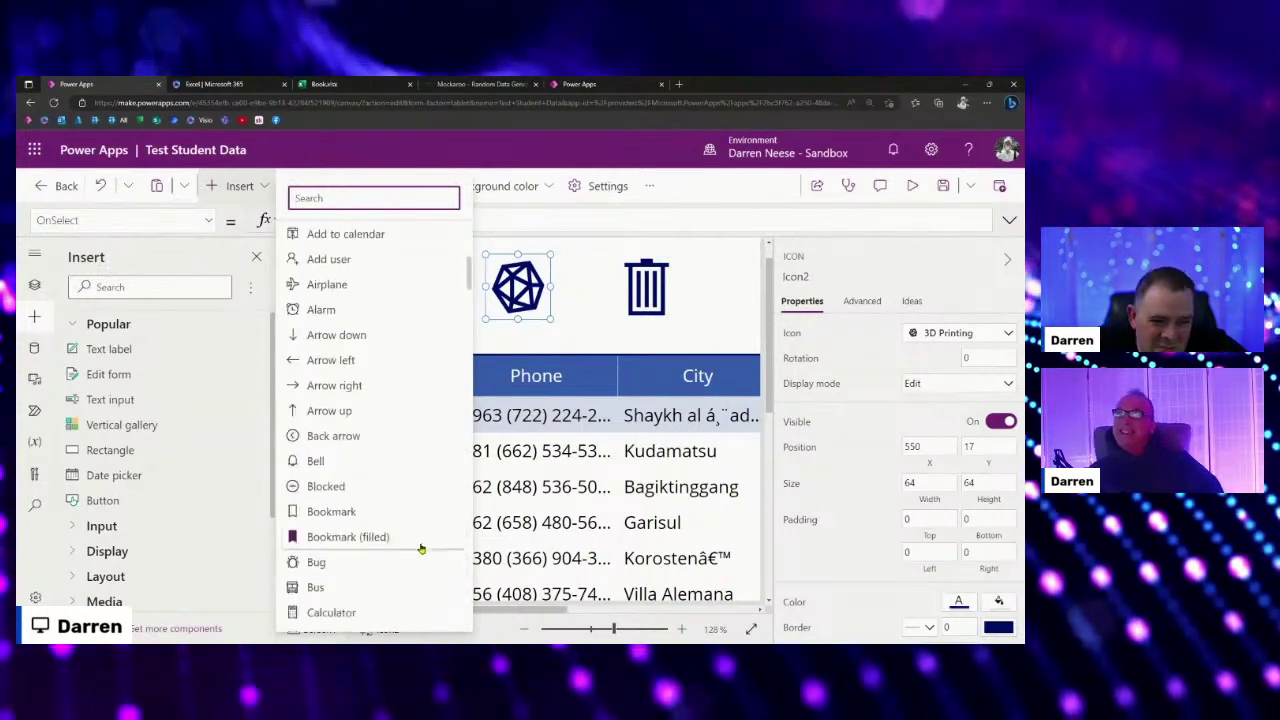
pyautogui.scroll(3, 421, 531)
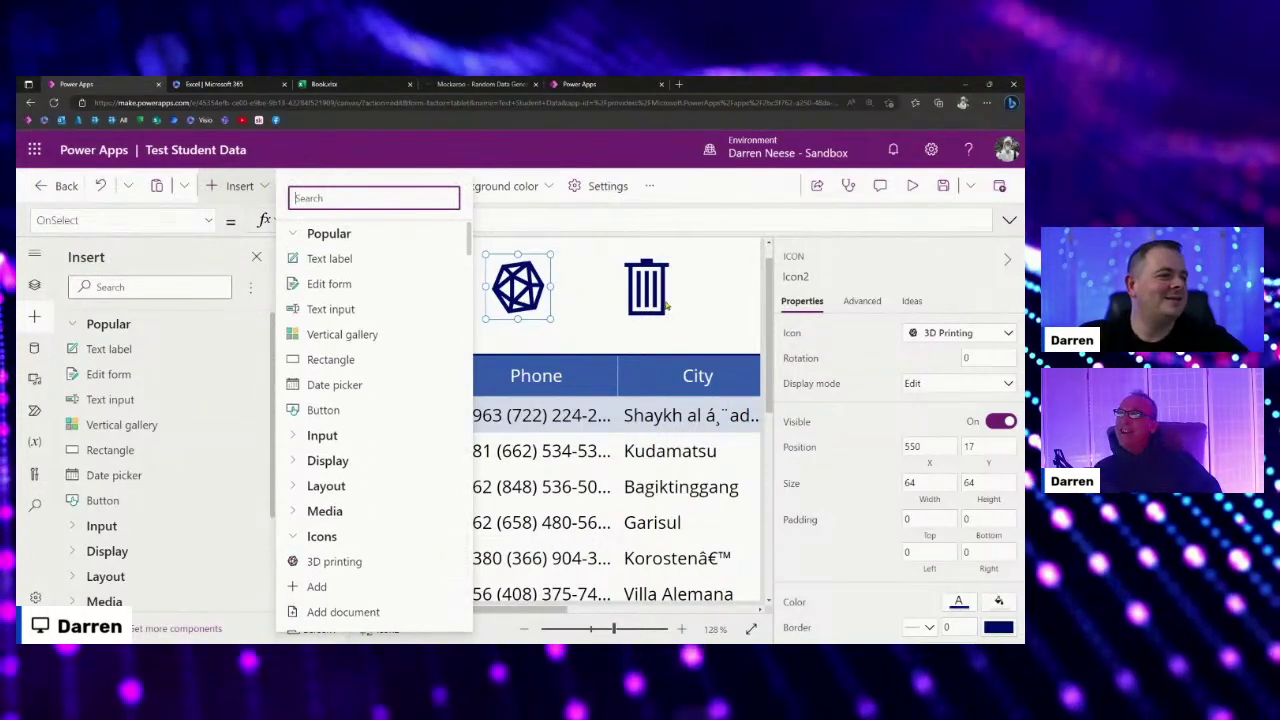
# Delete the 3D printing icon from the screen.
pyautogui.click(513, 277)
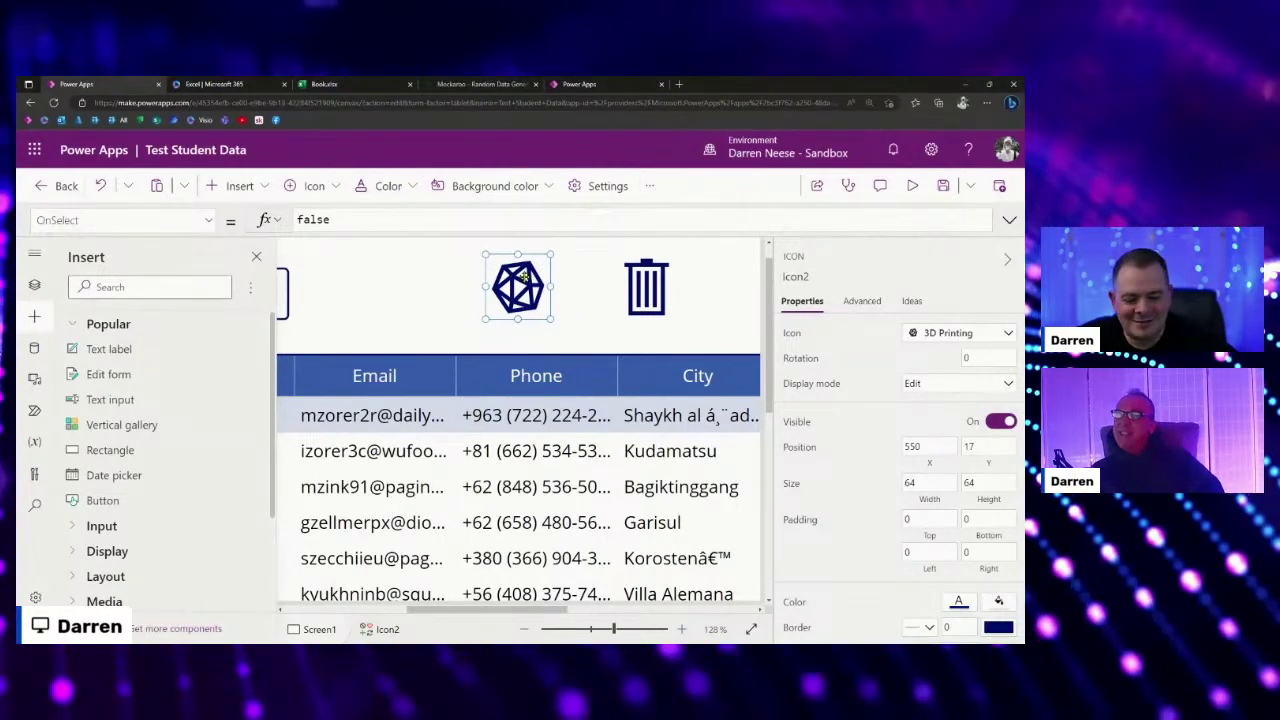
pyautogui.press('Delete')
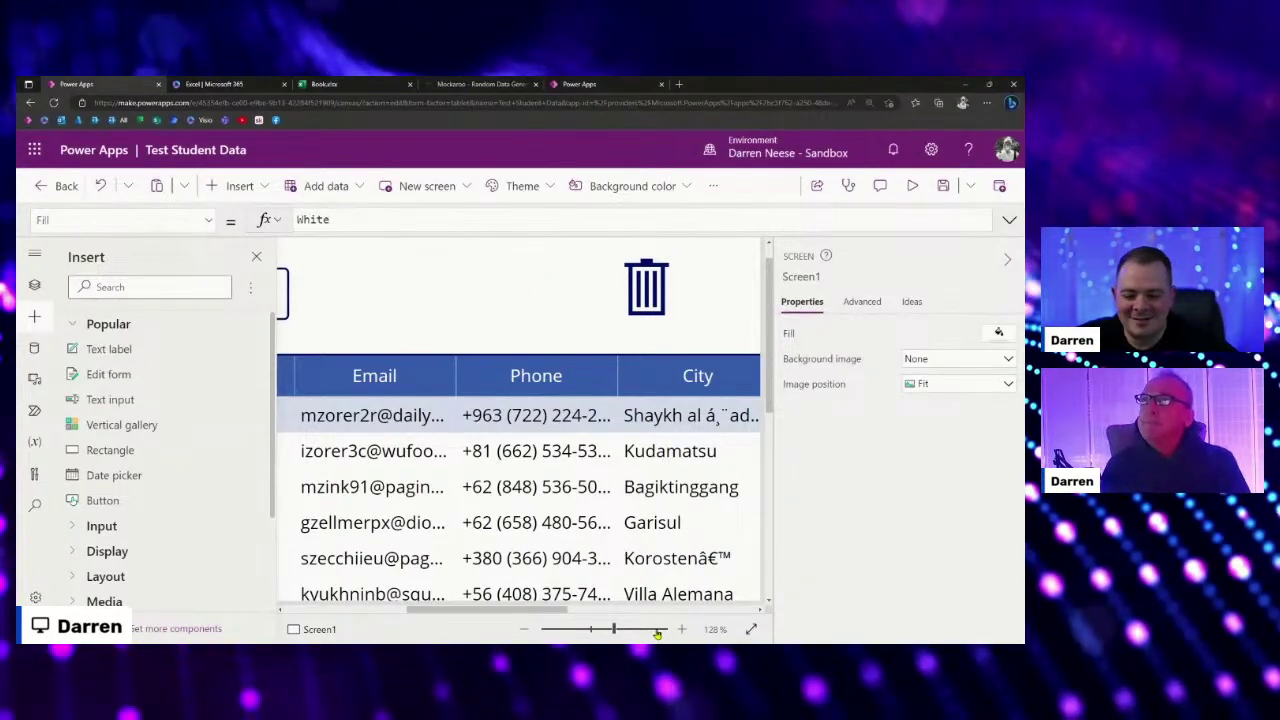
pyautogui.hotkey('ctrl', '0')
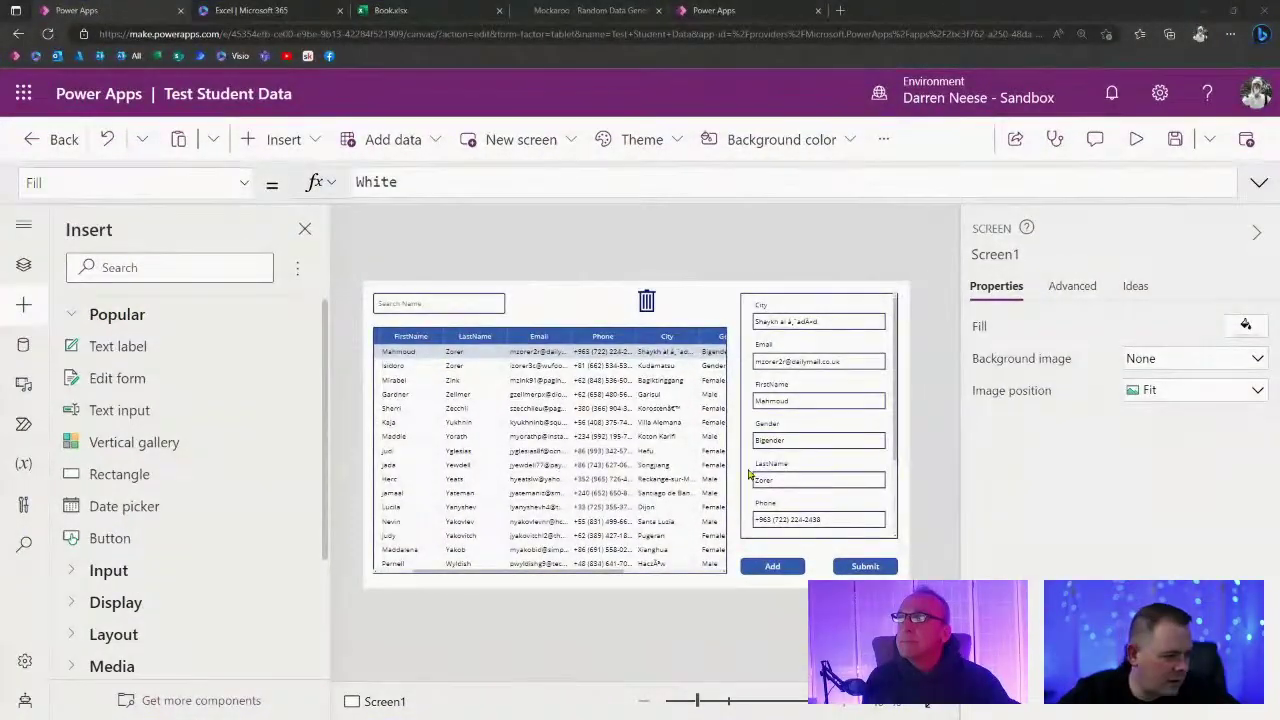
# Move the trash icon beneath the form, between the Add and Submit buttons, at about X 1104, Y 681.
pyautogui.click(647, 300)
pyautogui.moveTo(647, 300); pyautogui.dragTo(817, 567)
pyautogui.click(760, 630)
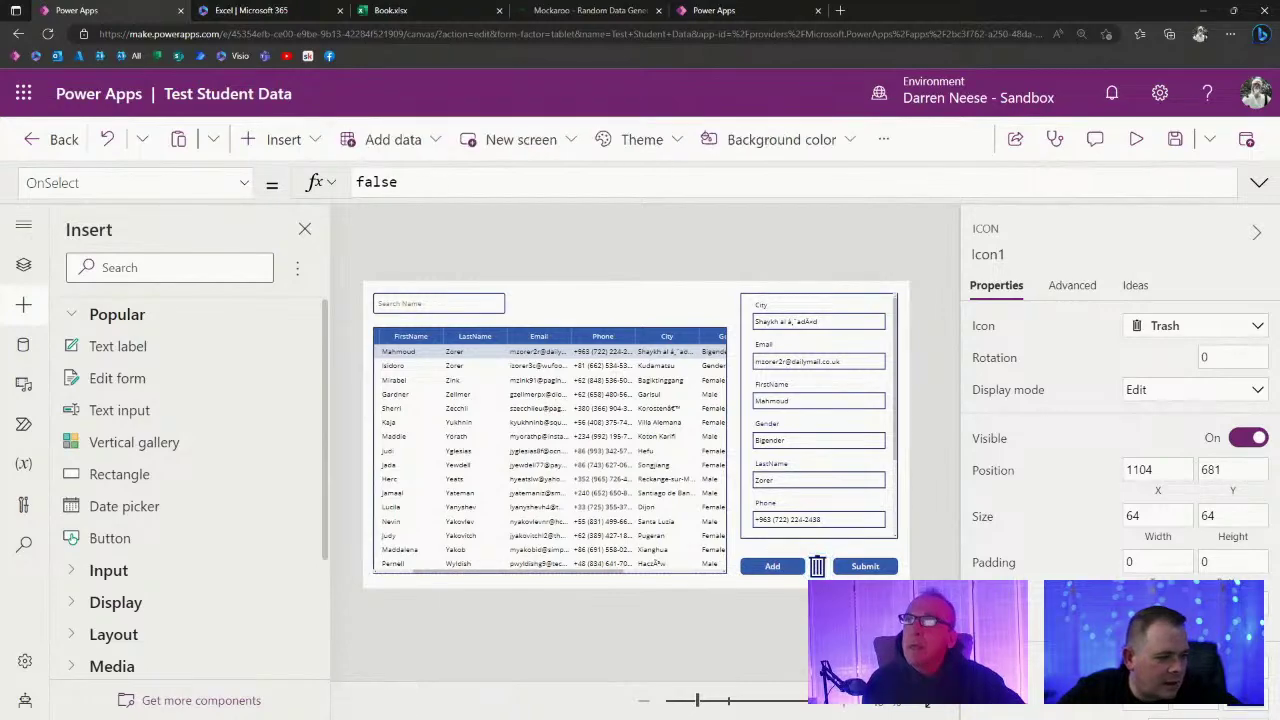
# Narrow the Add and Submit buttons together to a width of about 128.
pyautogui.moveTo(697, 701); pyautogui.dragTo(741, 707)
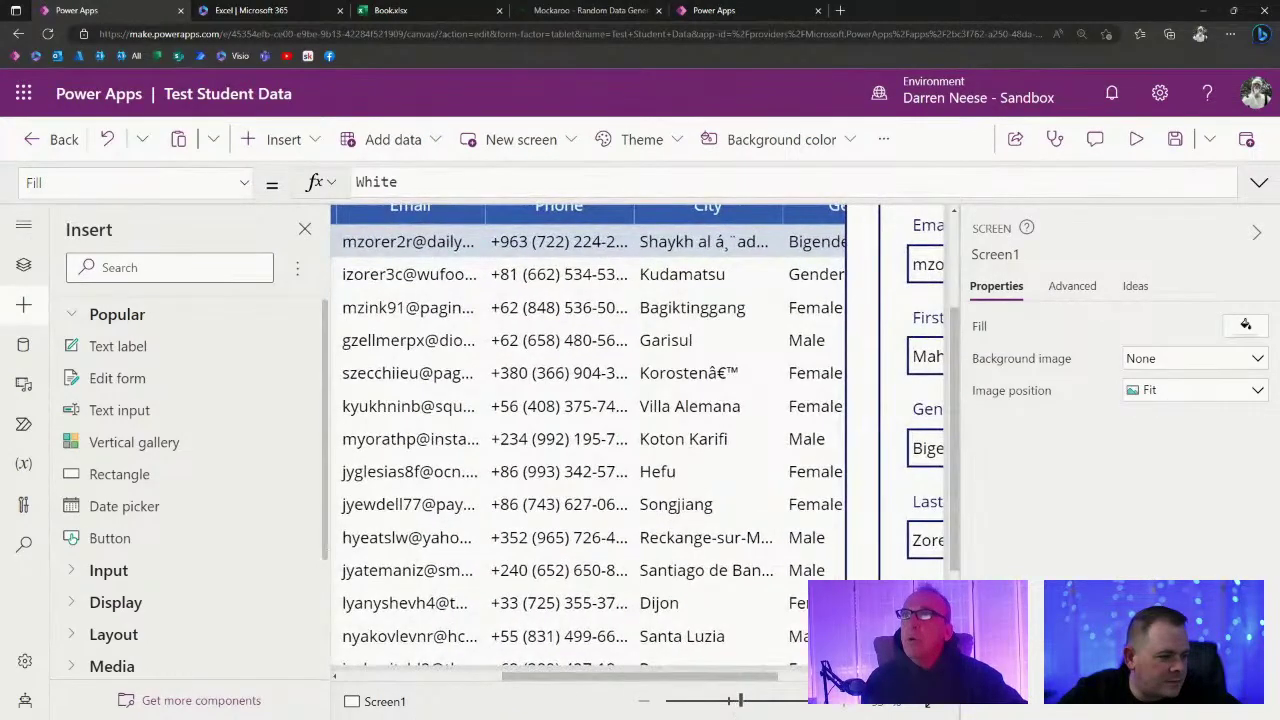
pyautogui.hscroll(5, 773, 634)
pyautogui.scroll(-3, 773, 634)
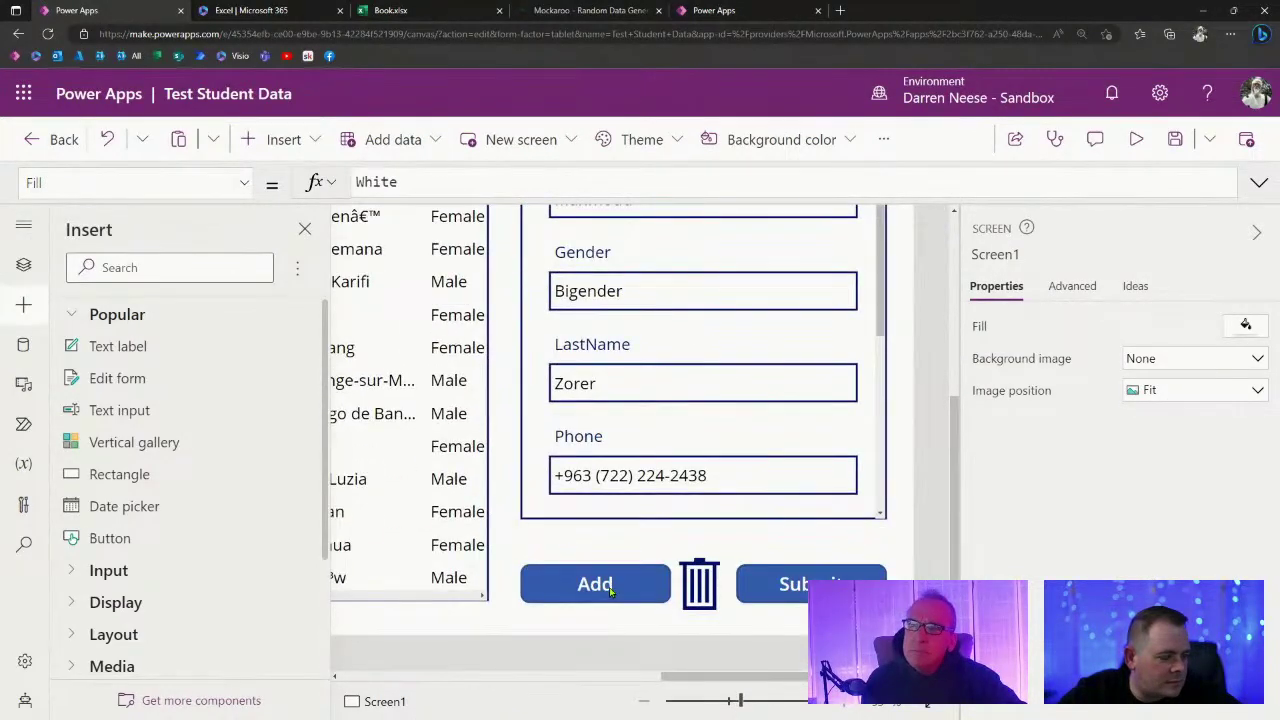
pyautogui.click(611, 591)
pyautogui.click(772, 592)
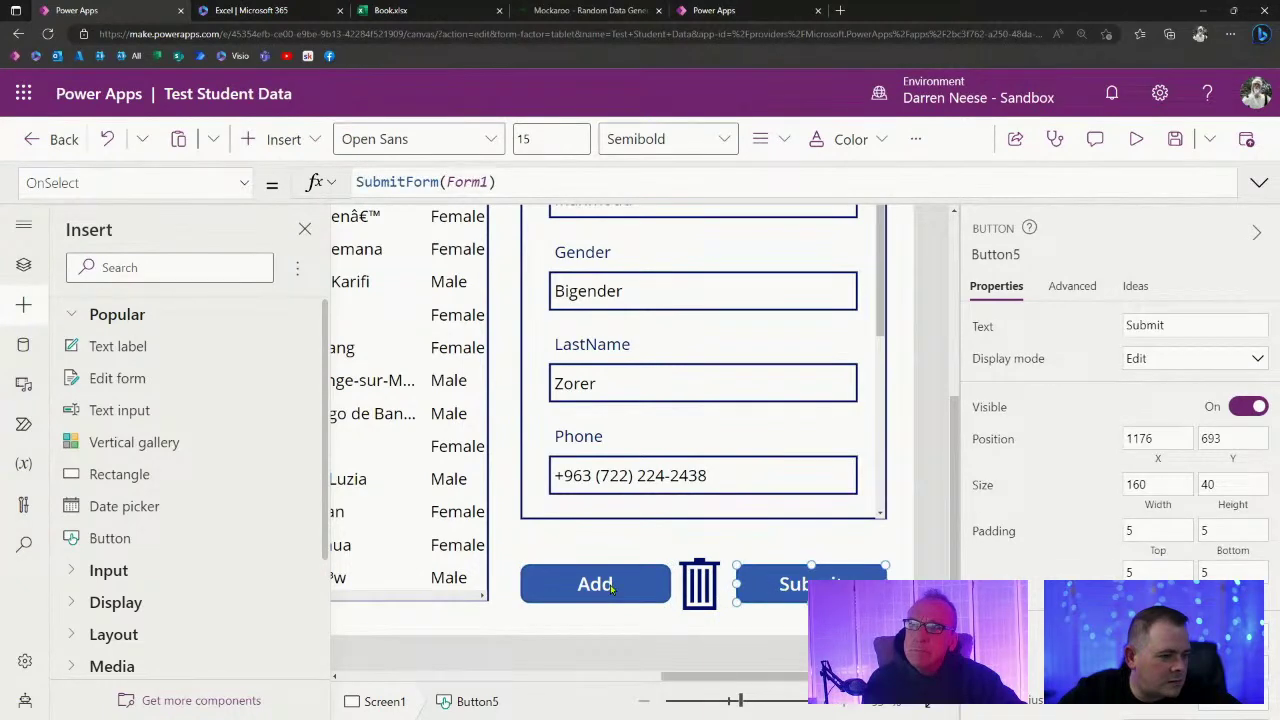
pyautogui.keyDown('shift'); pyautogui.click(611, 590); pyautogui.keyUp('shift')
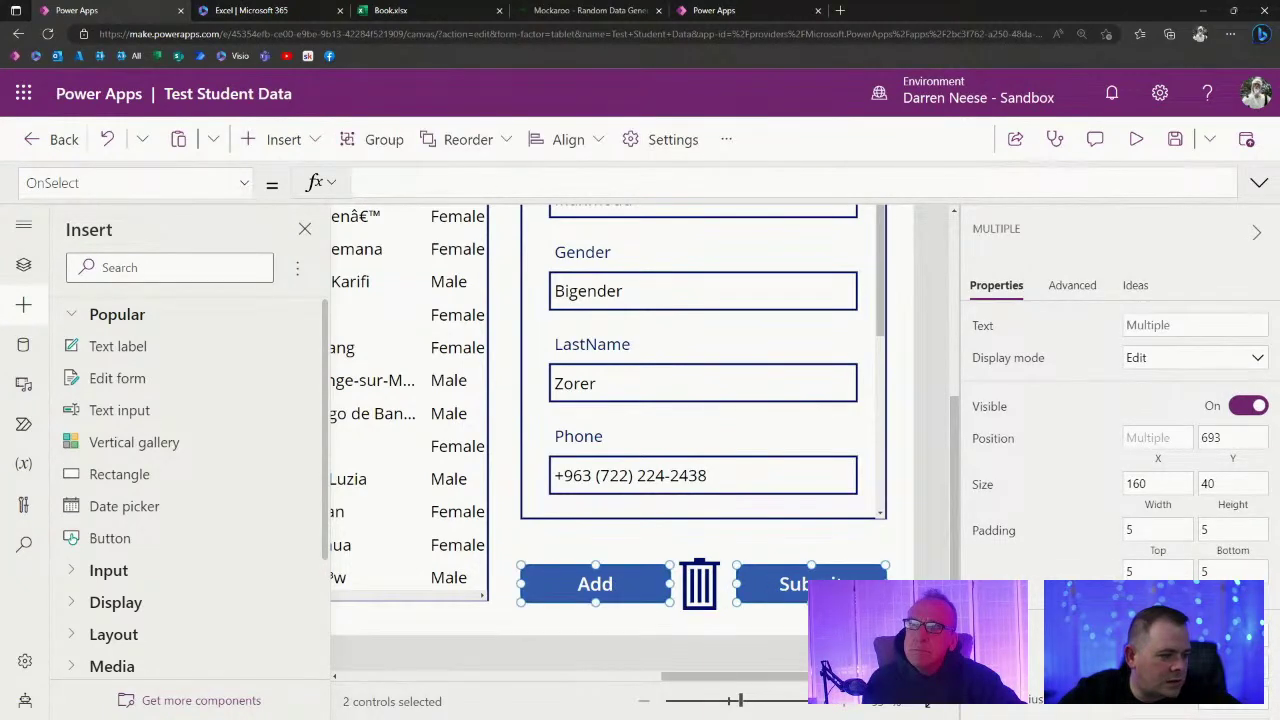
pyautogui.moveTo(672, 584); pyautogui.dragTo(641, 584)
pyautogui.click(885, 572)
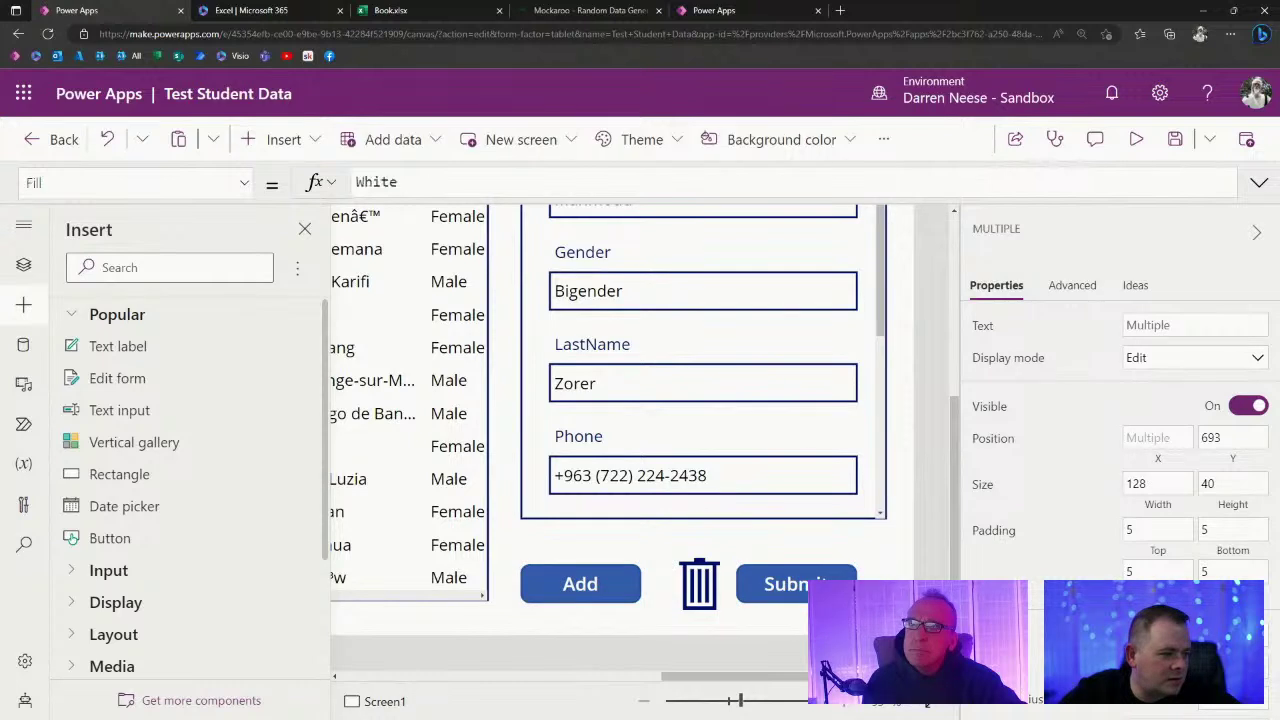
# Space out the row beneath the form: Submit at about X 1208, Add at X 942, trash icon at X 1107, Y 669.
pyautogui.click(790, 584)
pyautogui.moveTo(790, 584); pyautogui.dragTo(820, 584)
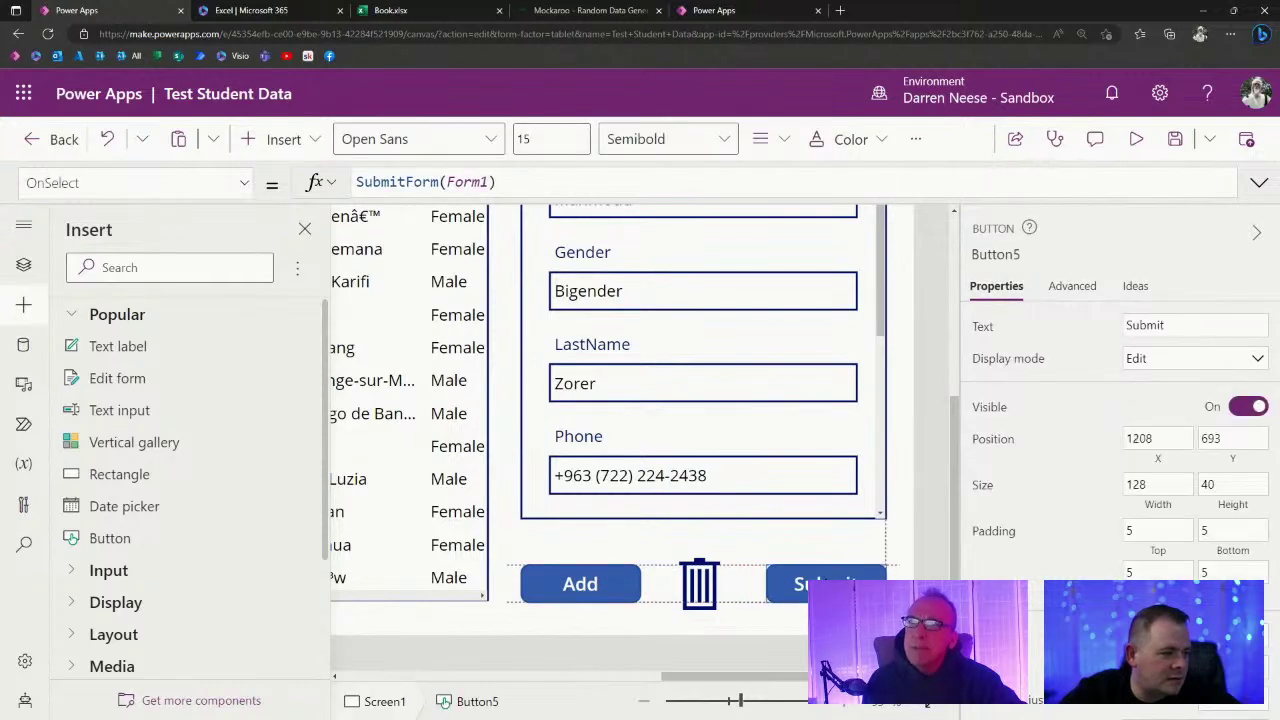
pyautogui.click(606, 586)
pyautogui.moveTo(606, 584); pyautogui.dragTo(604, 584)
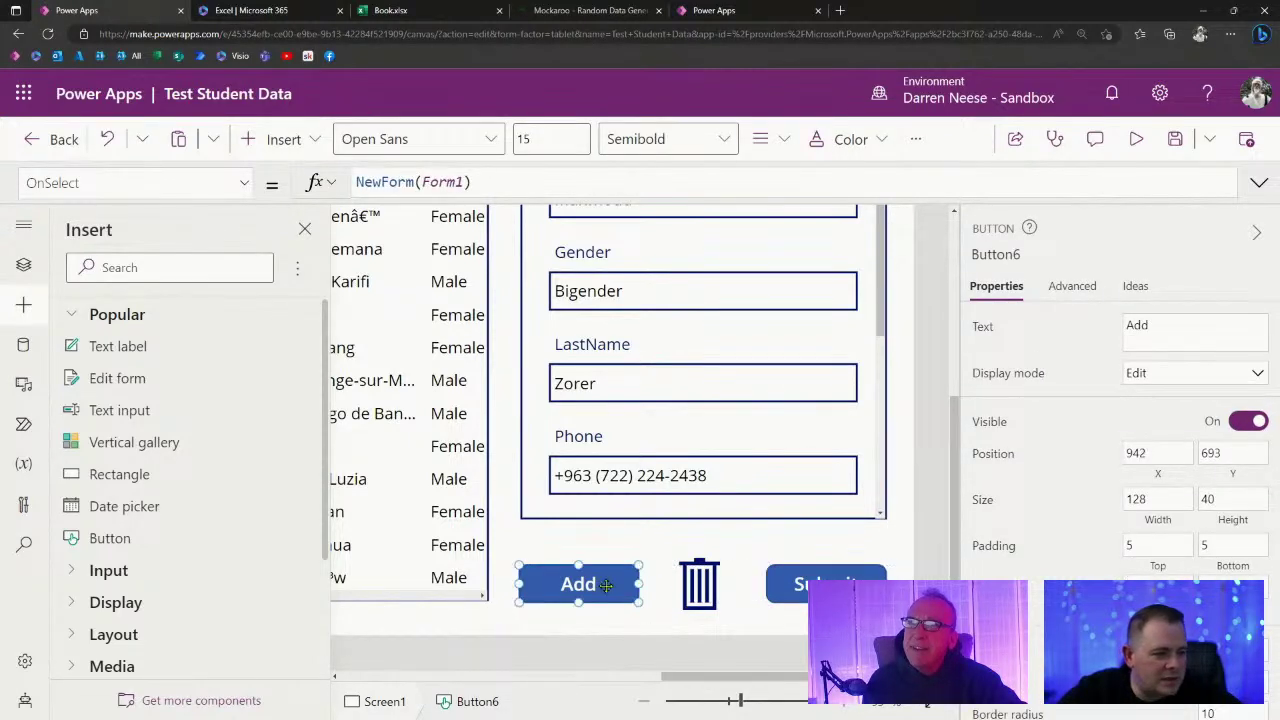
pyautogui.click(700, 585)
pyautogui.moveTo(700, 585); pyautogui.dragTo(703, 573)
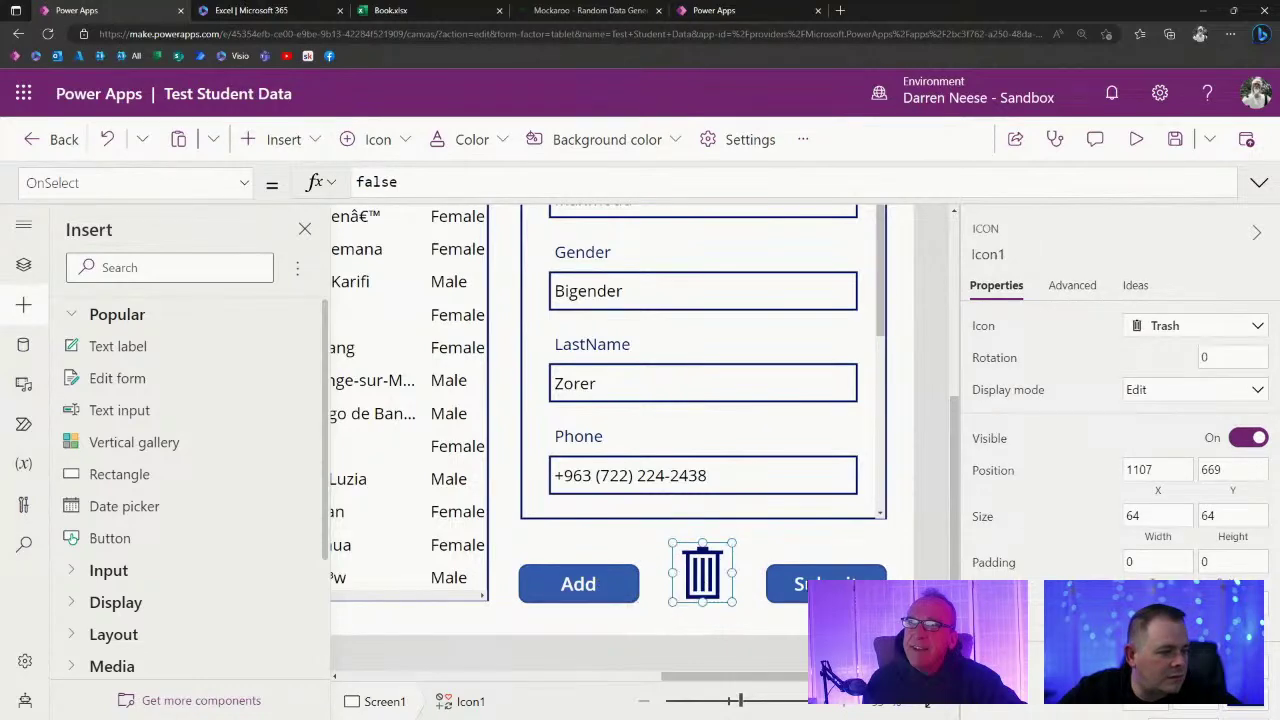
# Color the trash icon red and give it a light gray background fill.
pyautogui.click(1197, 666)
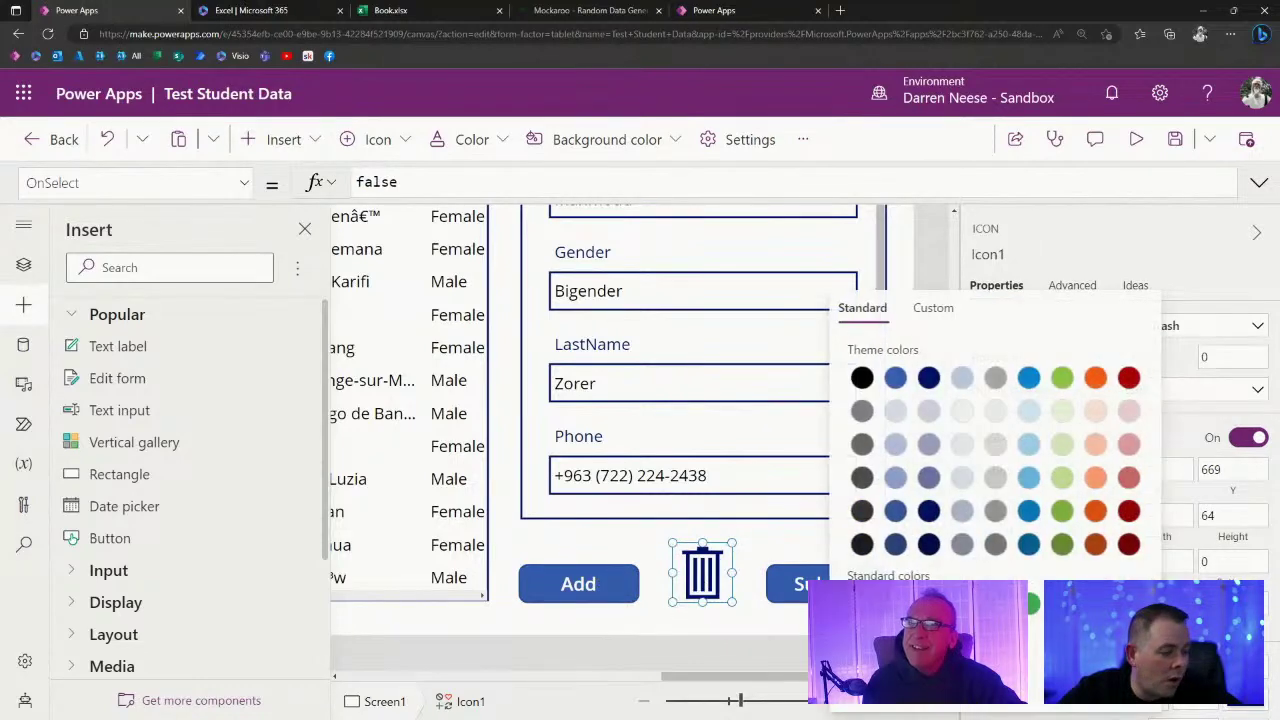
pyautogui.click(895, 603)
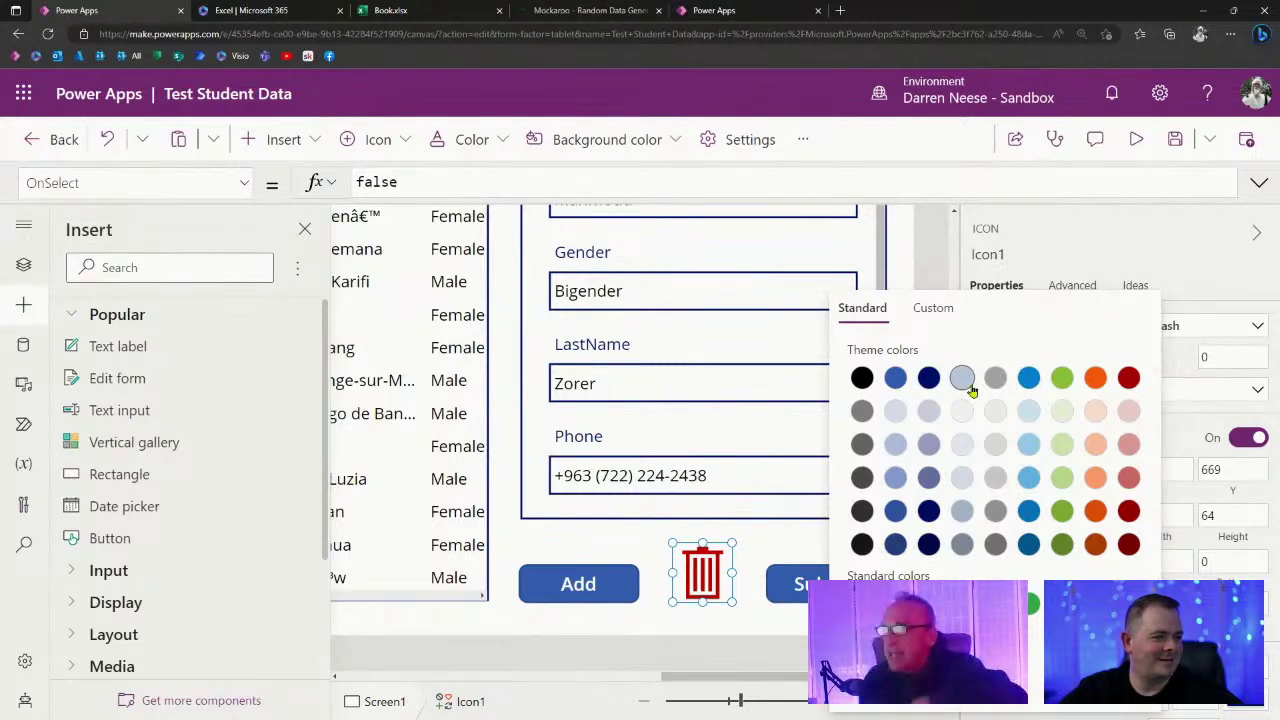
pyautogui.scroll(-2, 1110, 450)
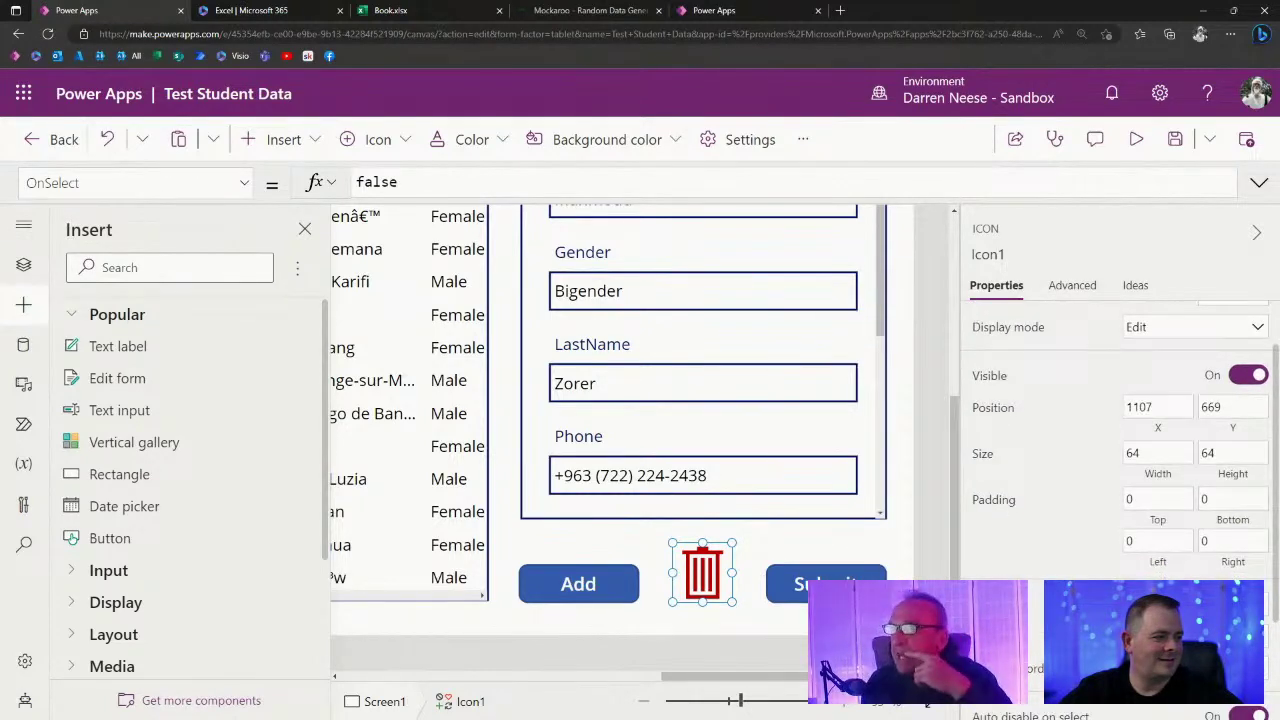
pyautogui.click(1226, 608)
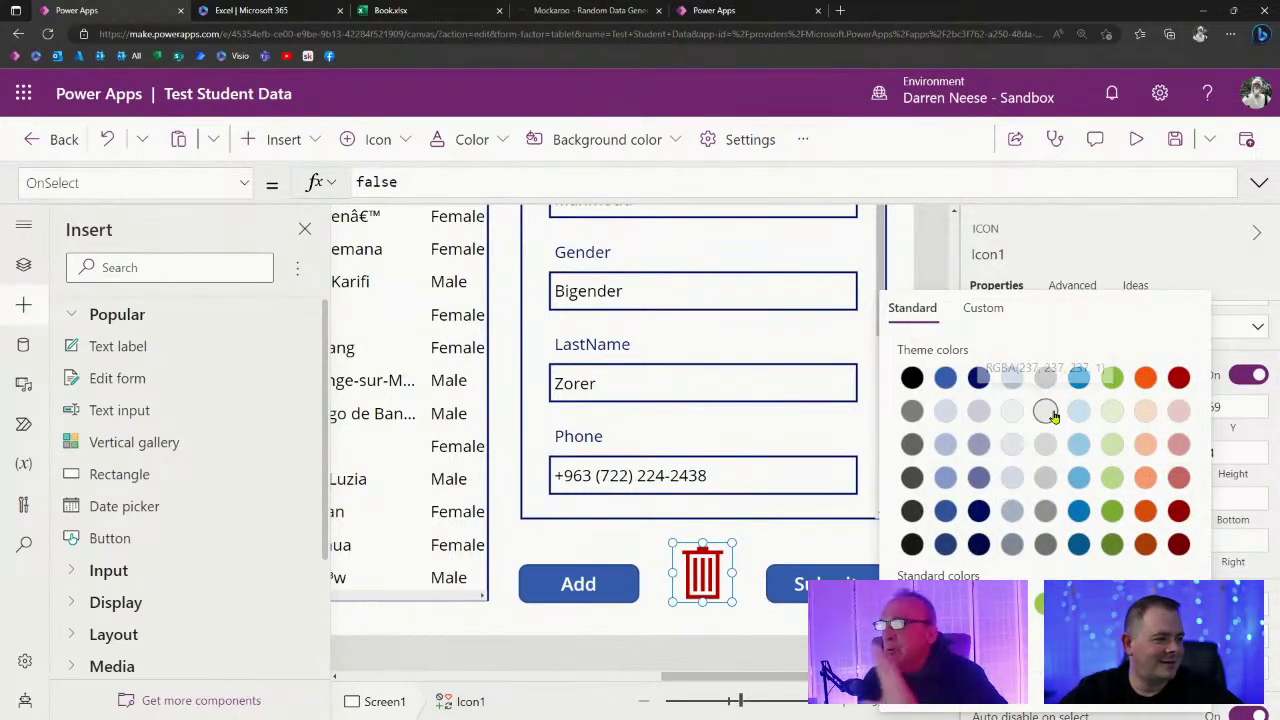
pyautogui.click(708, 623)
pyautogui.click(731, 623)
pyautogui.click(722, 592)
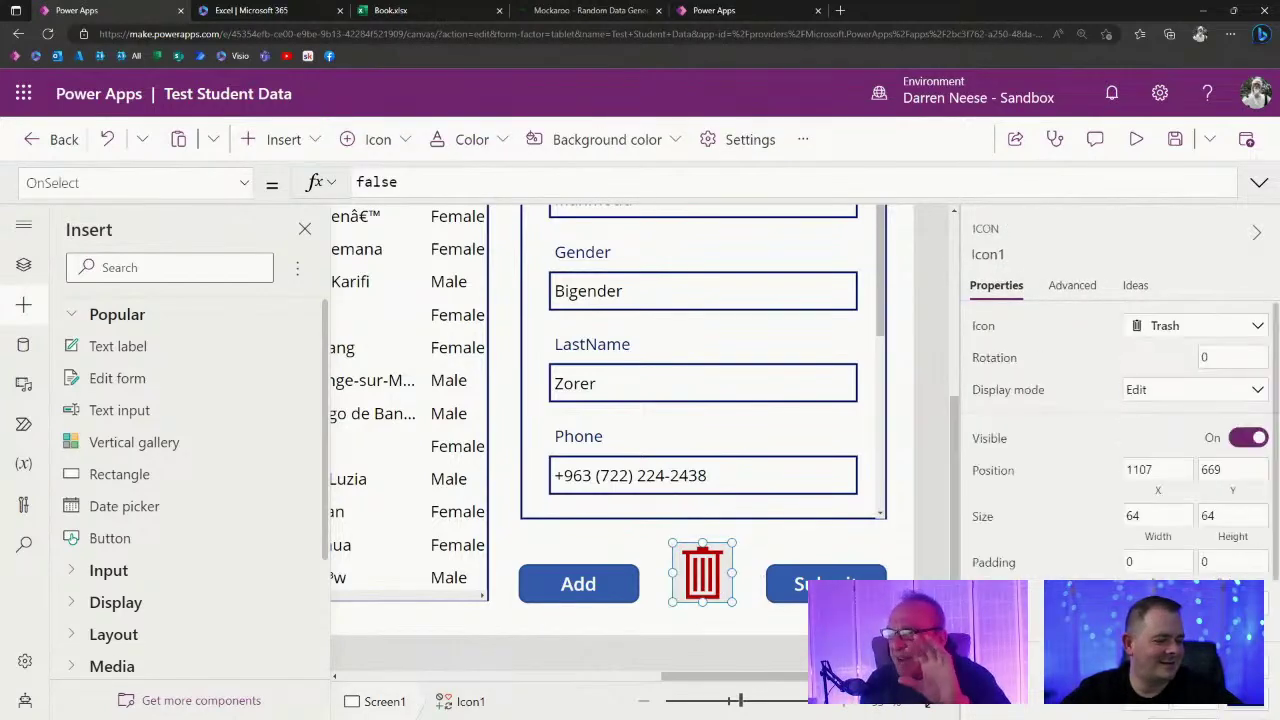
# Set the trash icon's border thickness to 1.
pyautogui.scroll(-3, 1178, 487)
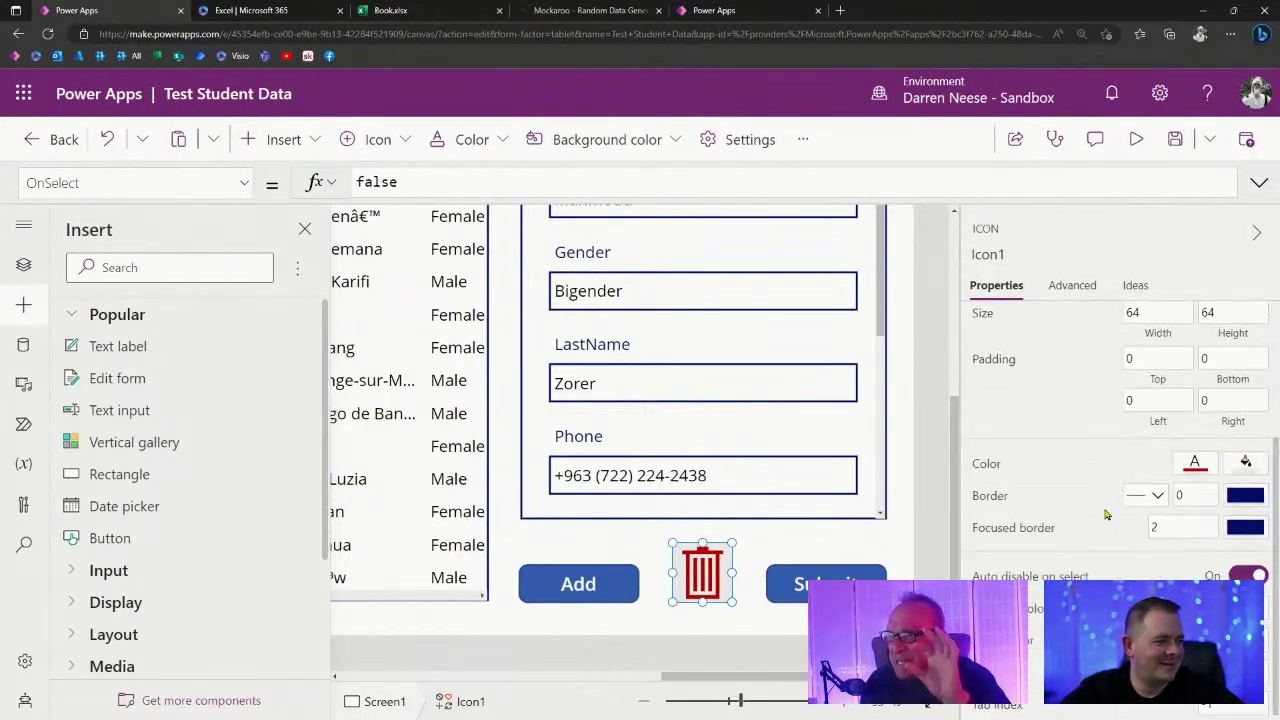
pyautogui.doubleClick(1187, 486)
pyautogui.write('1')
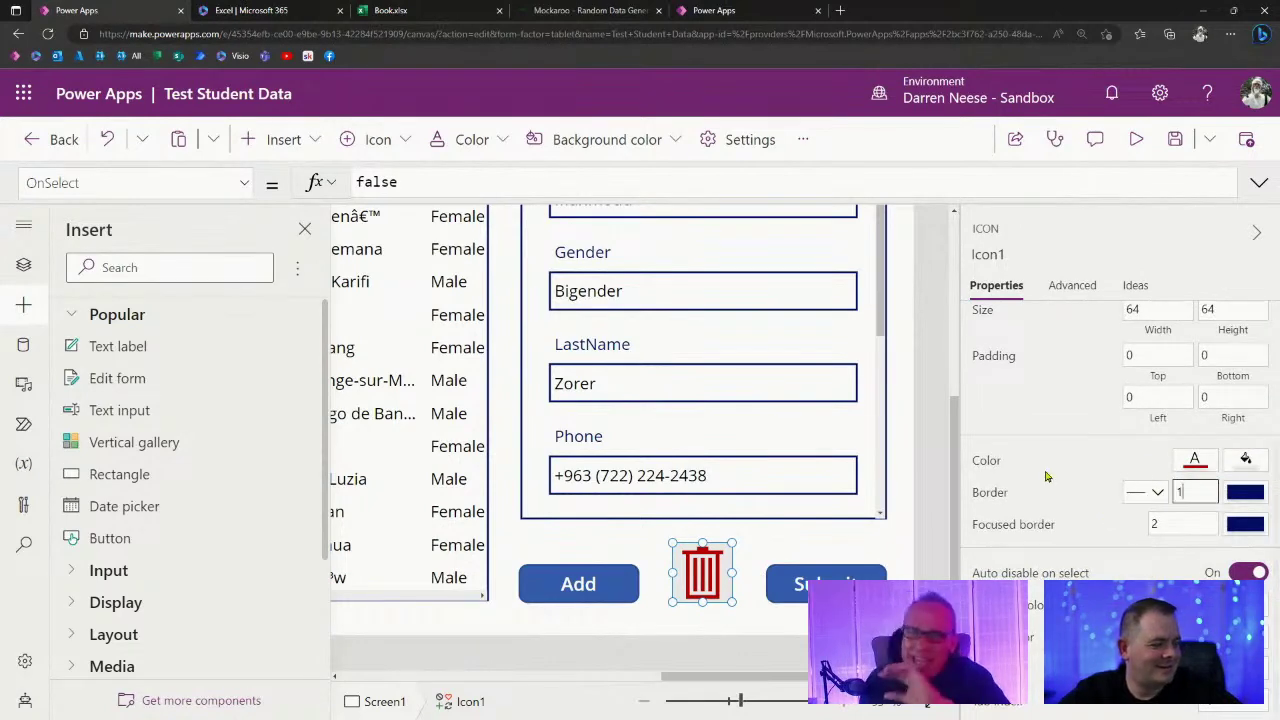
# Set the trash icon's padding to 5 on the top, bottom, left and right.
pyautogui.doubleClick(1157, 352)
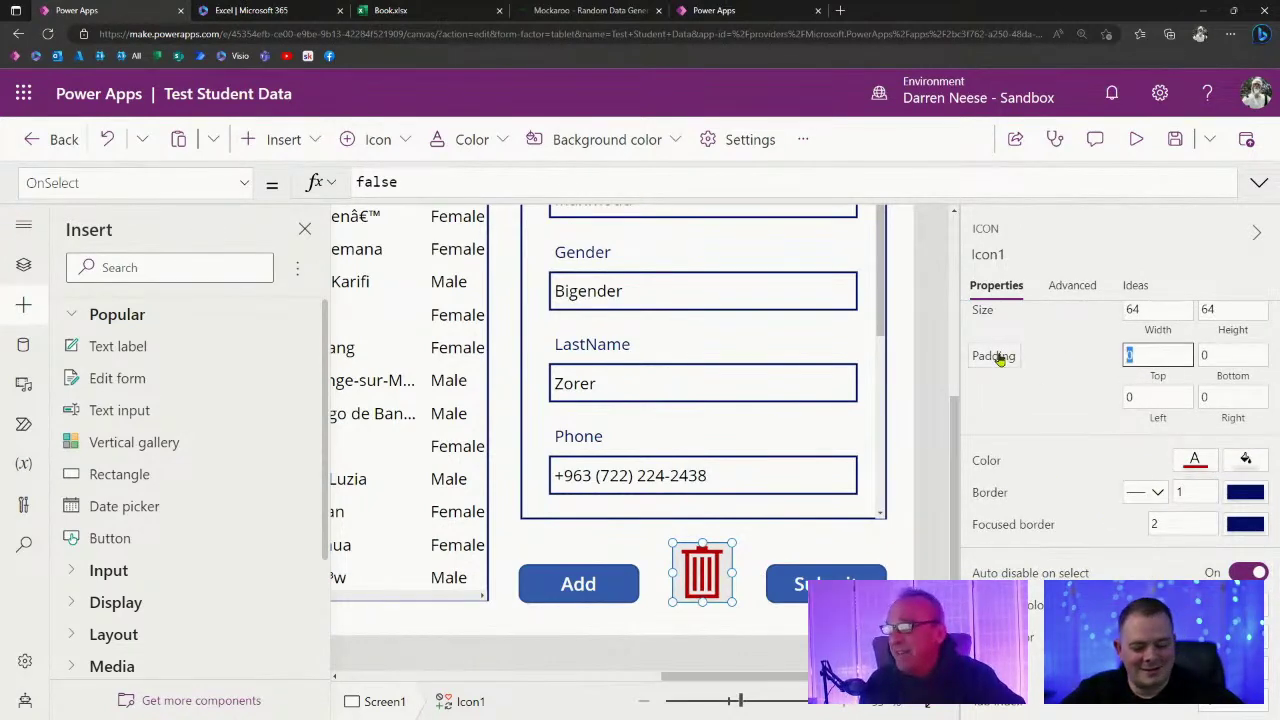
pyautogui.write('5')
pyautogui.press('Tab')
pyautogui.write('5')
pyautogui.press('Tab')
pyautogui.write('5')
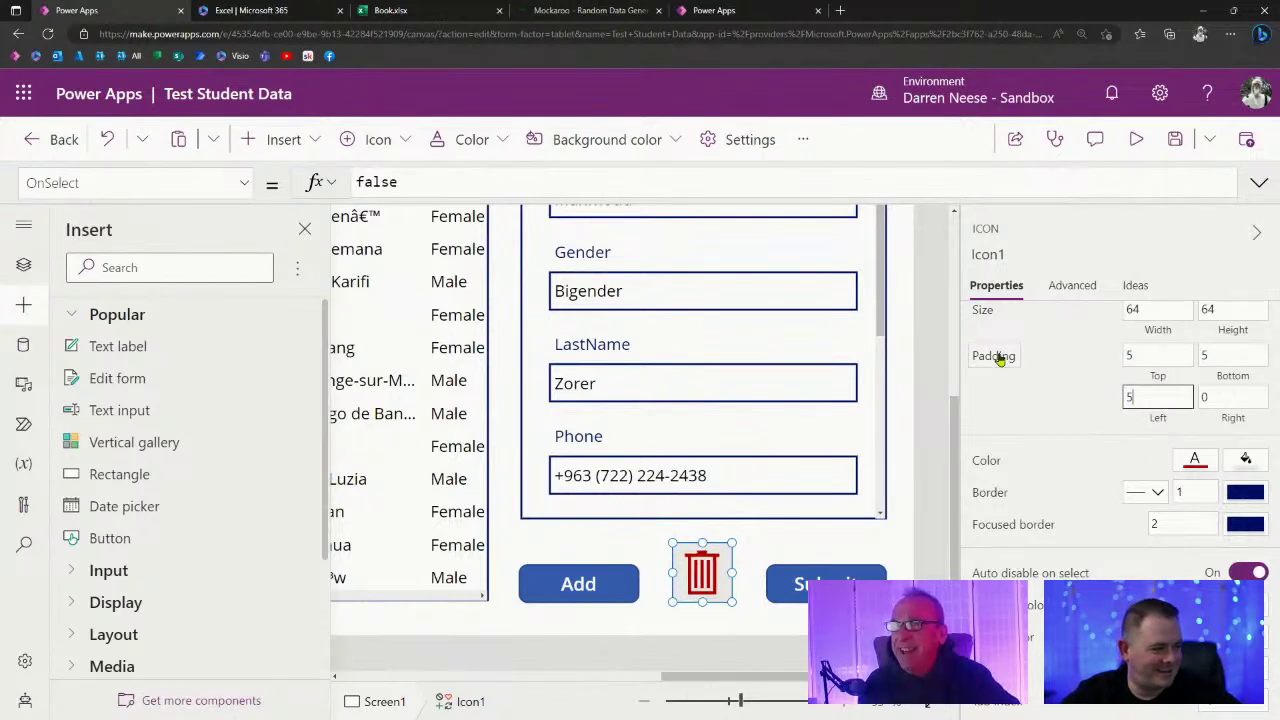
pyautogui.press('Tab')
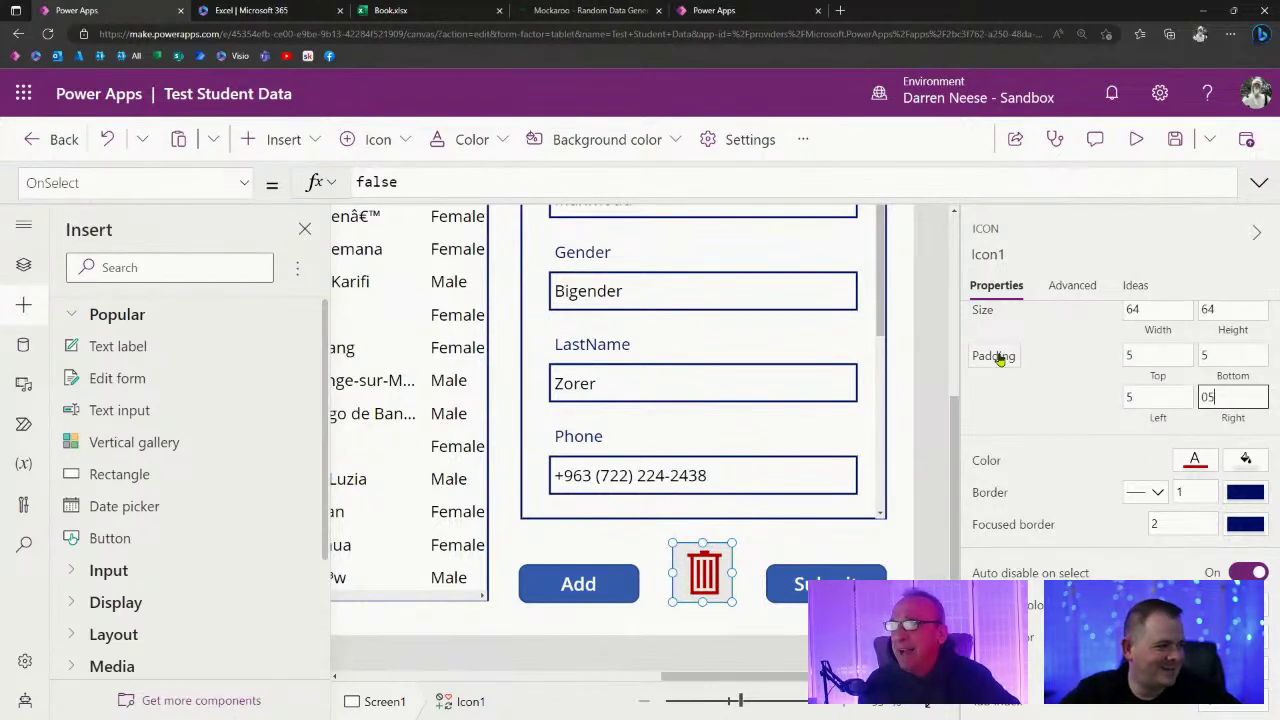
pyautogui.press('Tab')
pyautogui.click(797, 543)
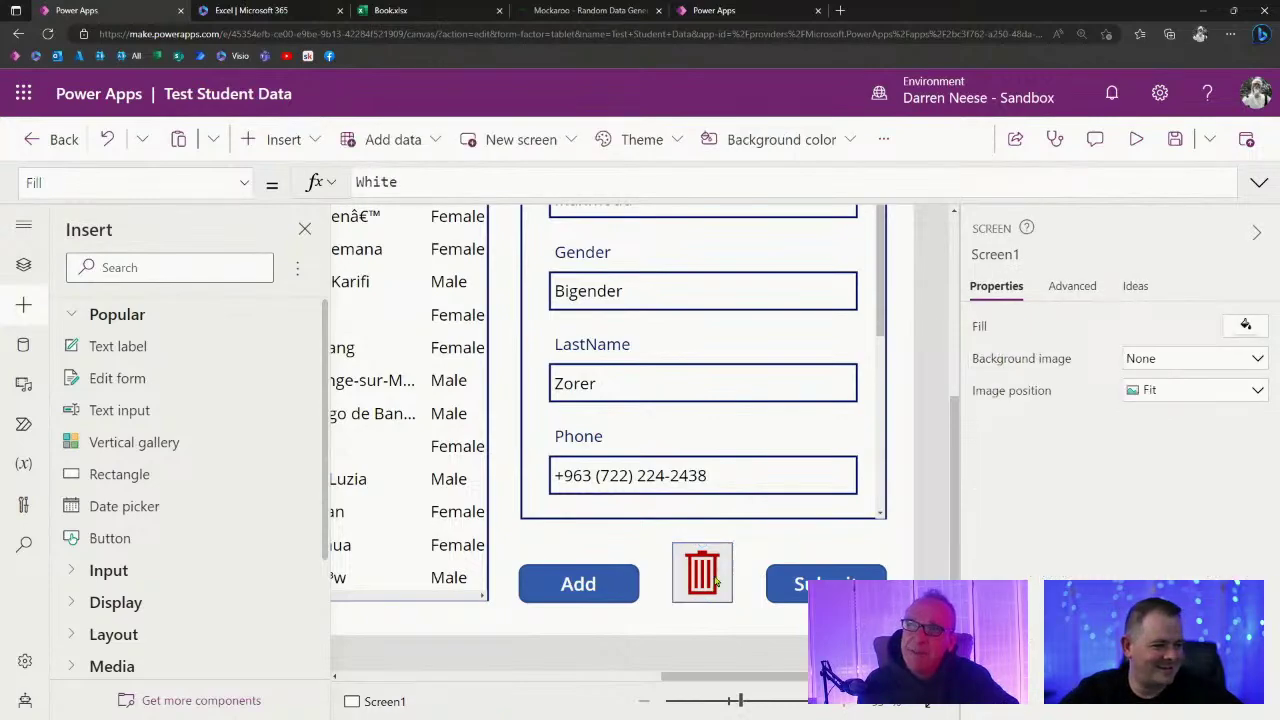
# Replace the trash icon's OnSelect value with the start of a Remove formula targeting the Students data source.
pyautogui.click(702, 572)
pyautogui.moveTo(740, 701); pyautogui.dragTo(709, 701)
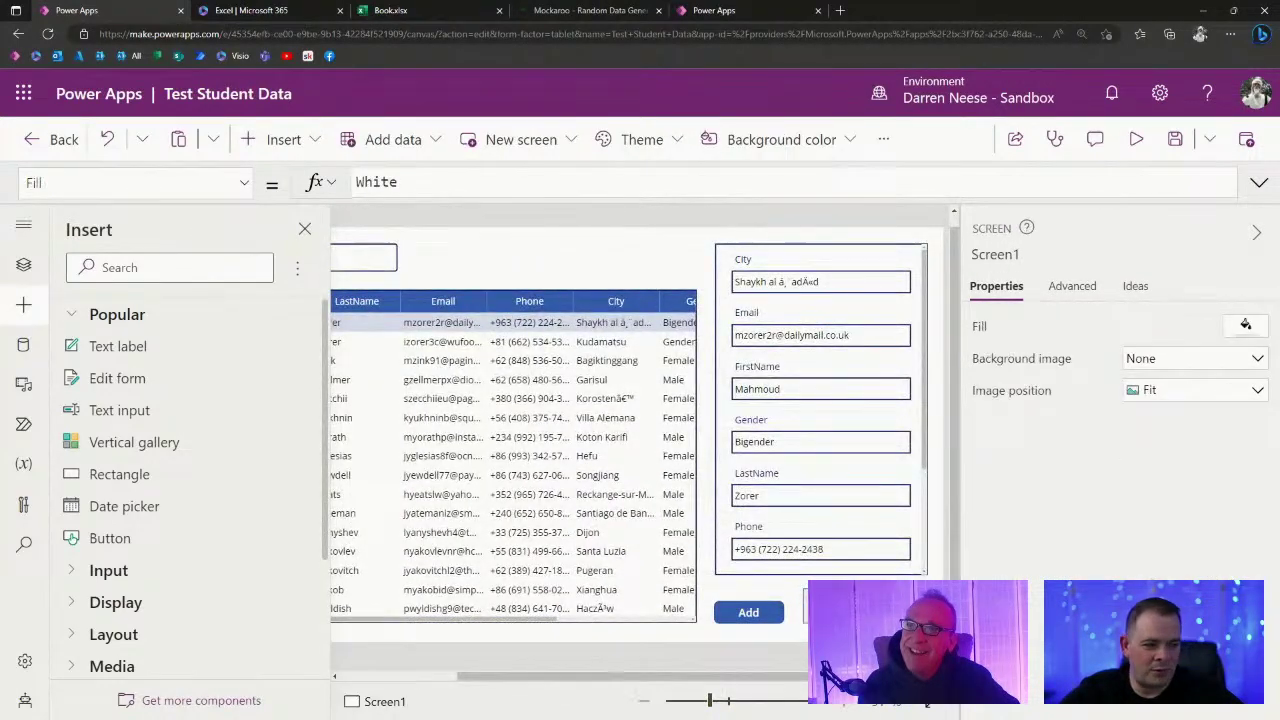
pyautogui.click(826, 614)
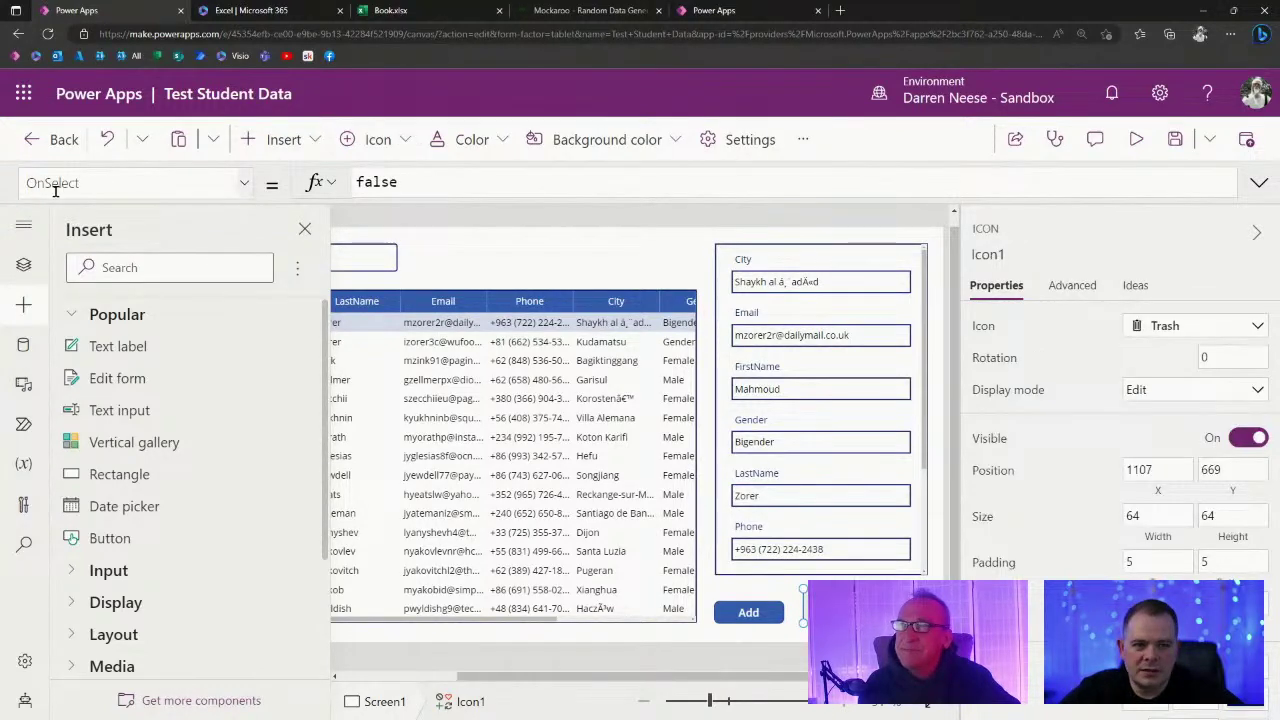
pyautogui.click(243, 184)
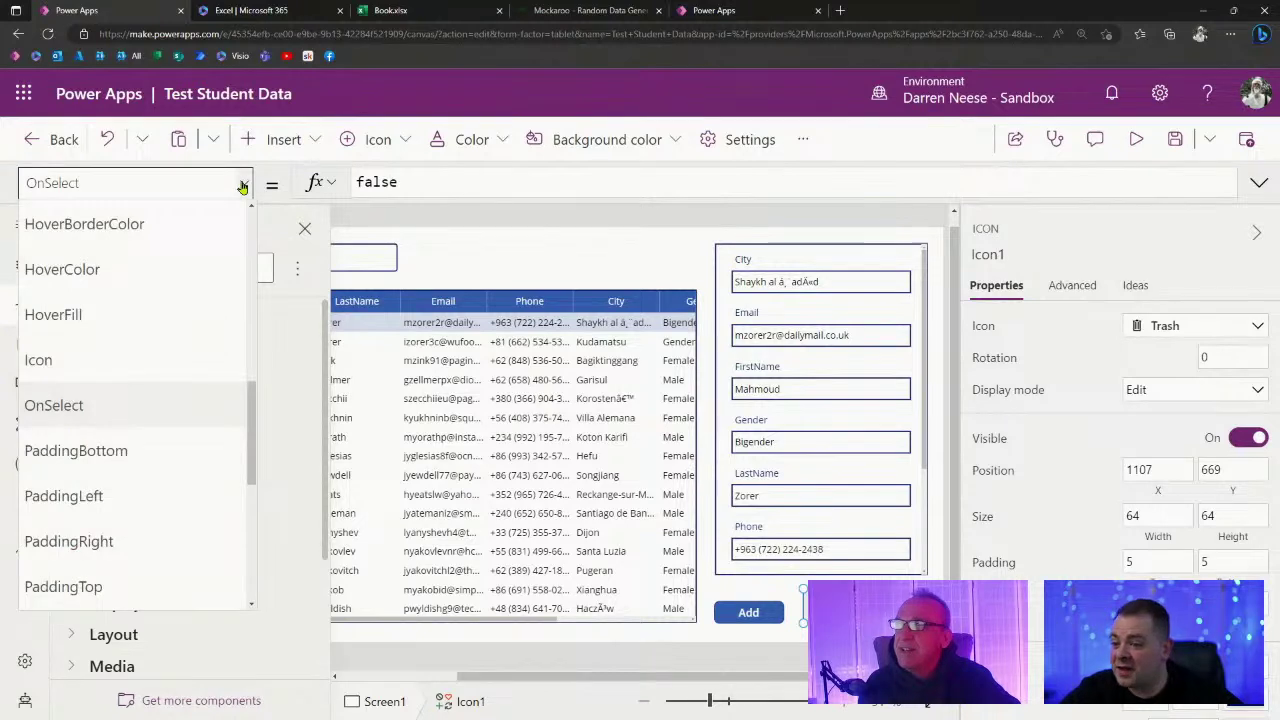
pyautogui.click(243, 184)
pyautogui.doubleClick(385, 182)
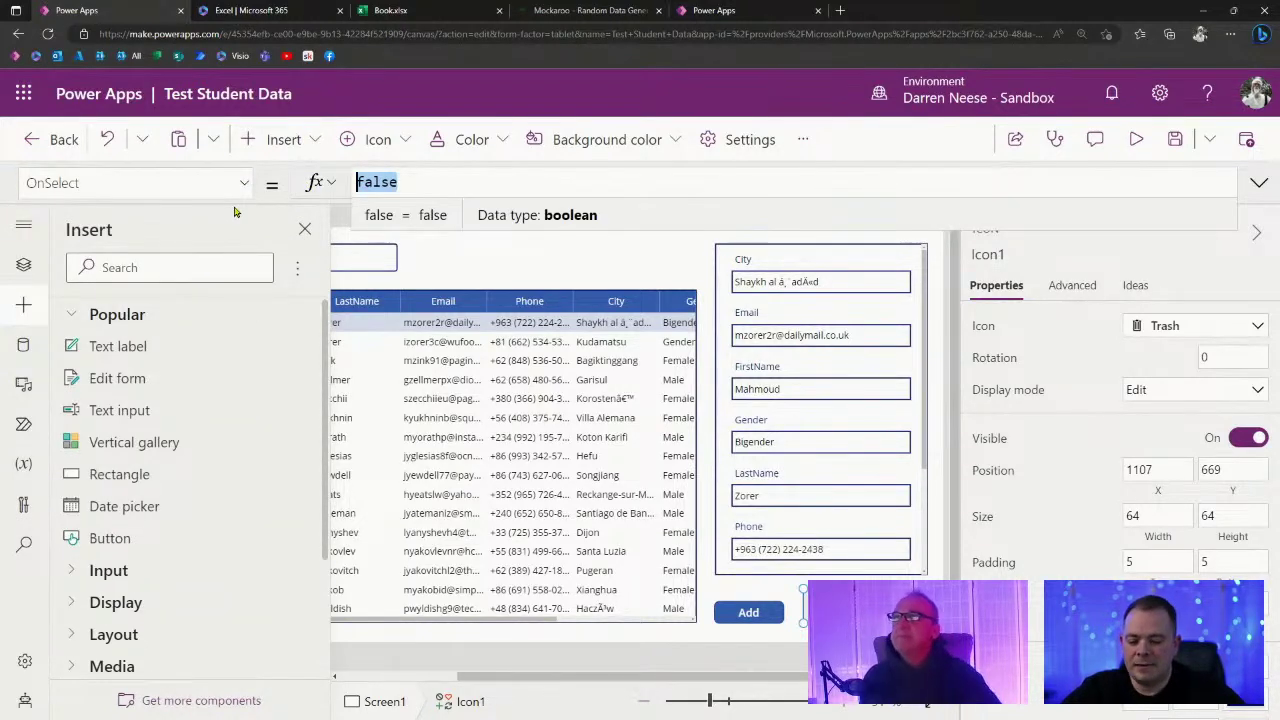
pyautogui.write('Delete')
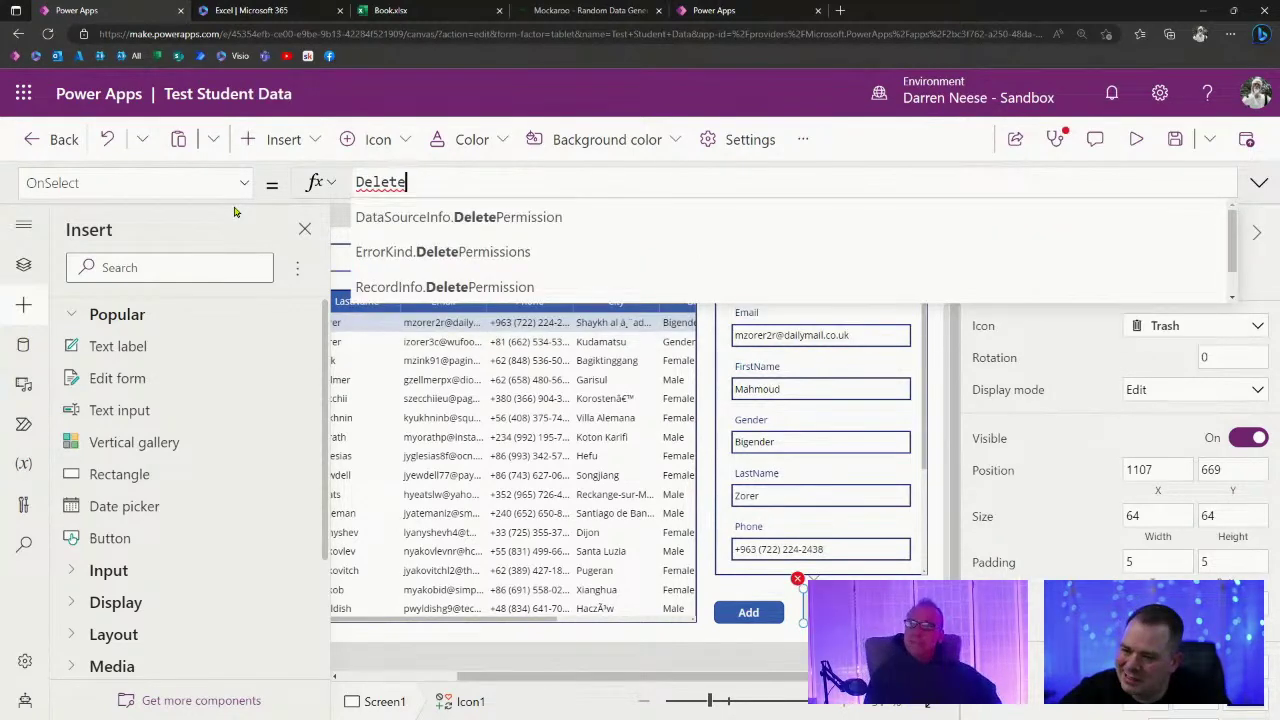
pyautogui.hotkey('ctrl', 'a')
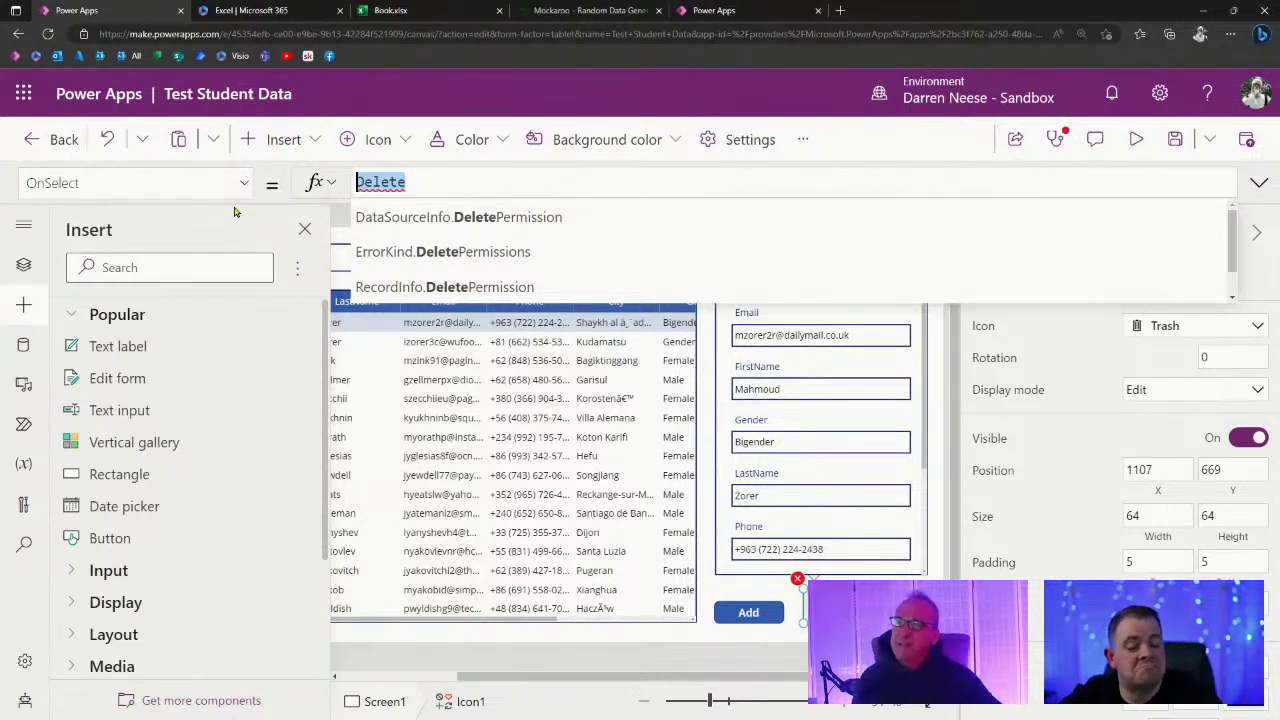
pyautogui.write('Remove')
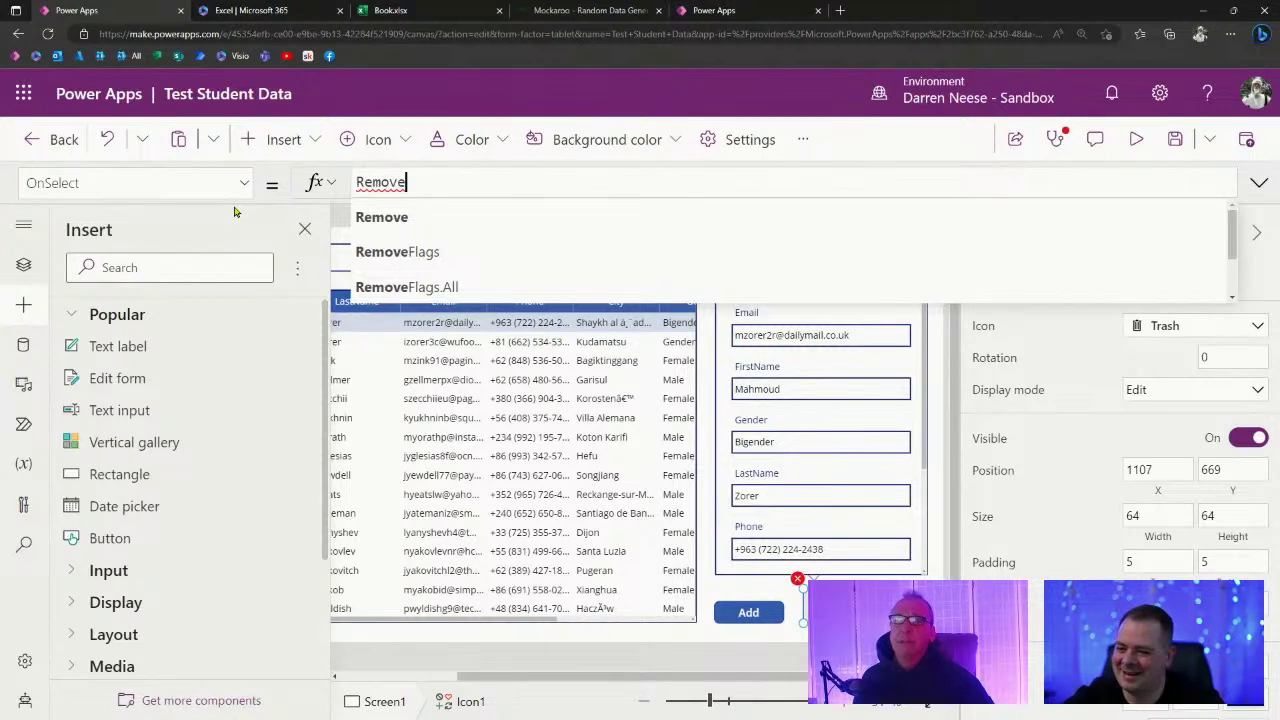
pyautogui.write('(')
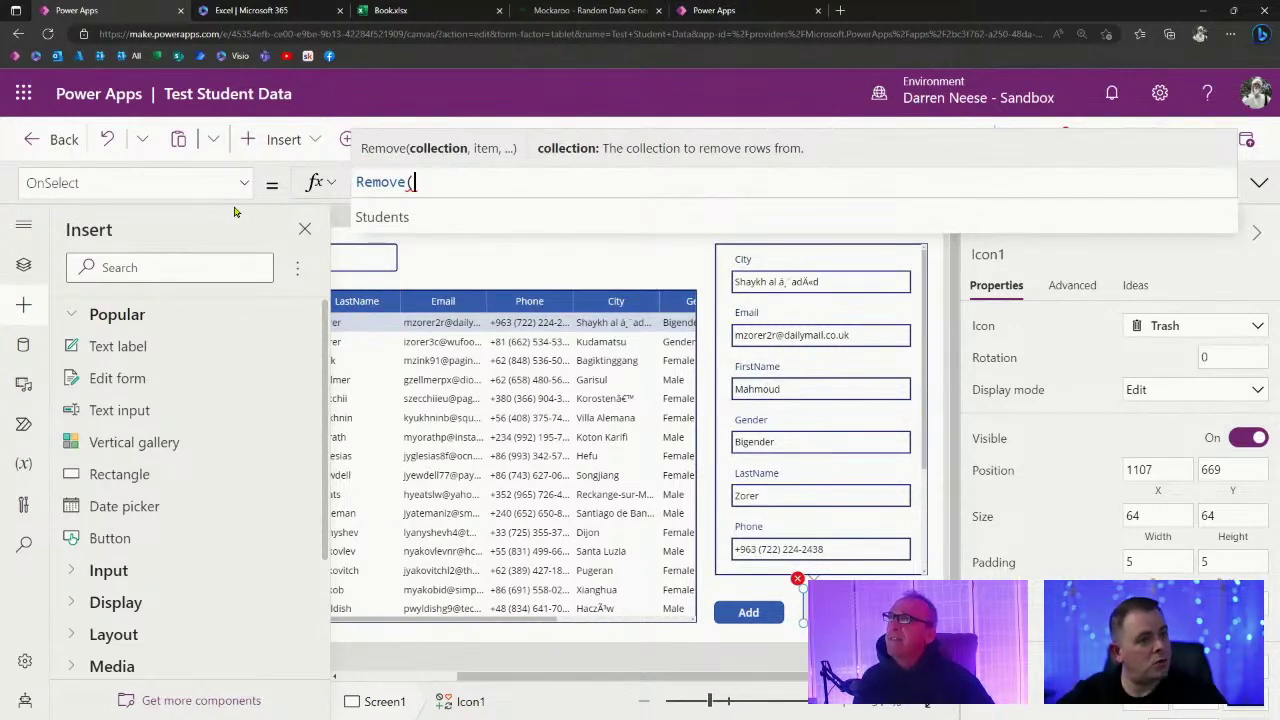
pyautogui.press('Tab')
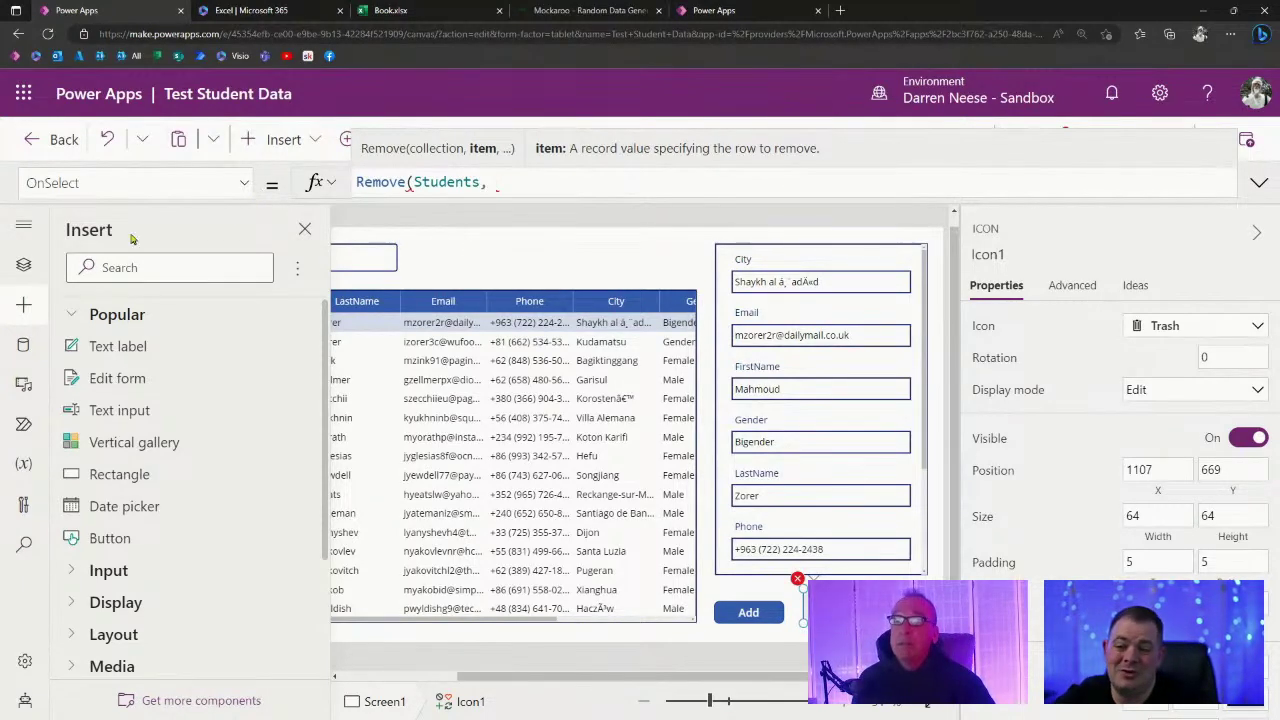
# Complete the trash icon's OnSelect formula as Remove(Students, DataTable1.Selected).
pyautogui.click(23, 264)
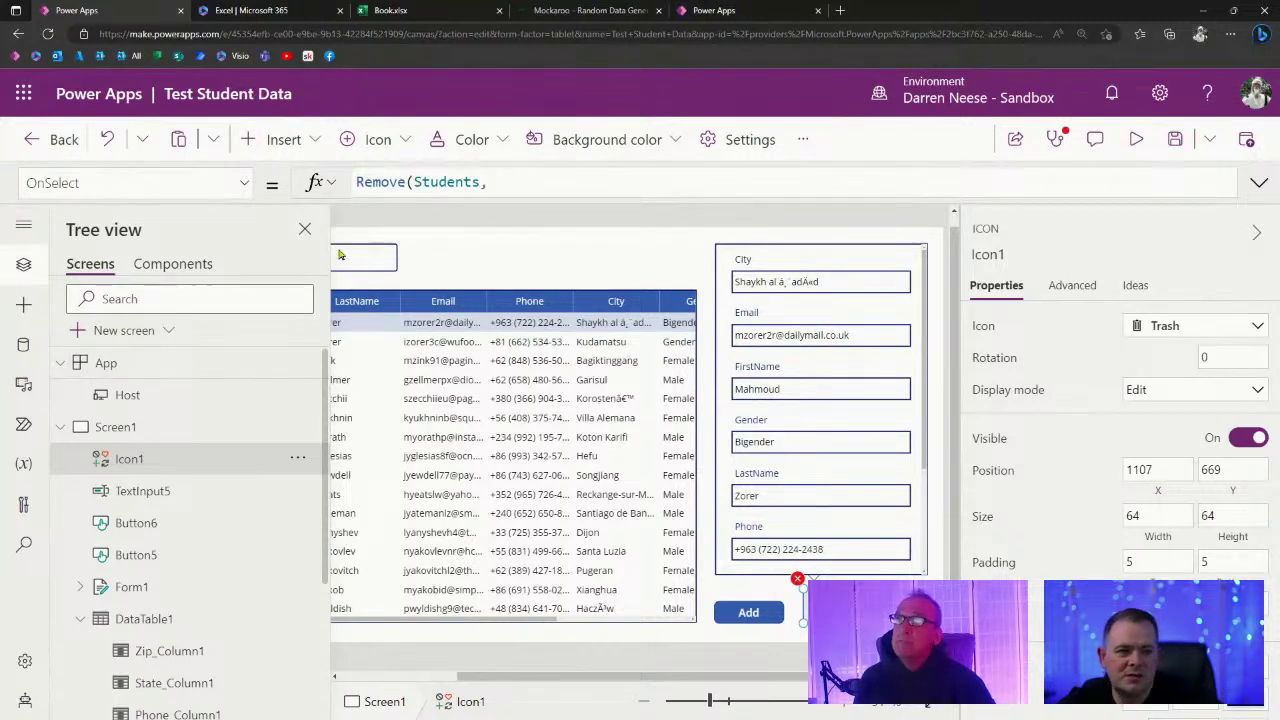
pyautogui.click(305, 229)
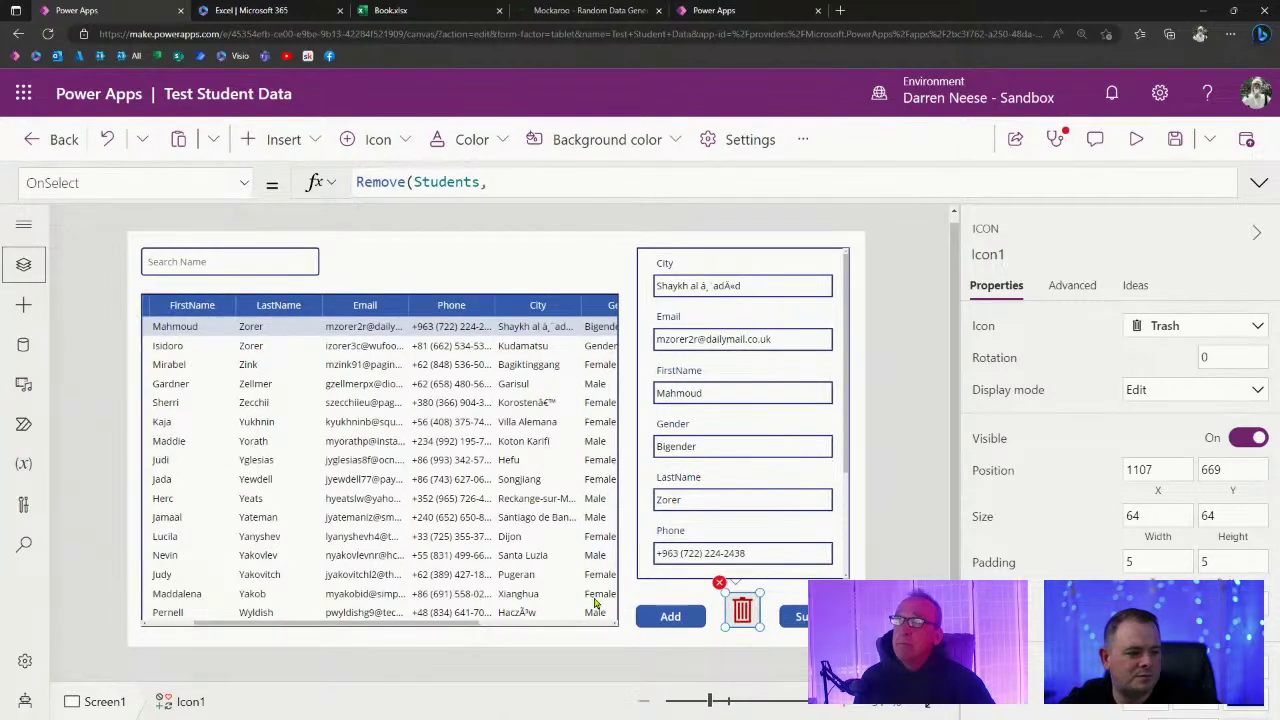
pyautogui.click(518, 182)
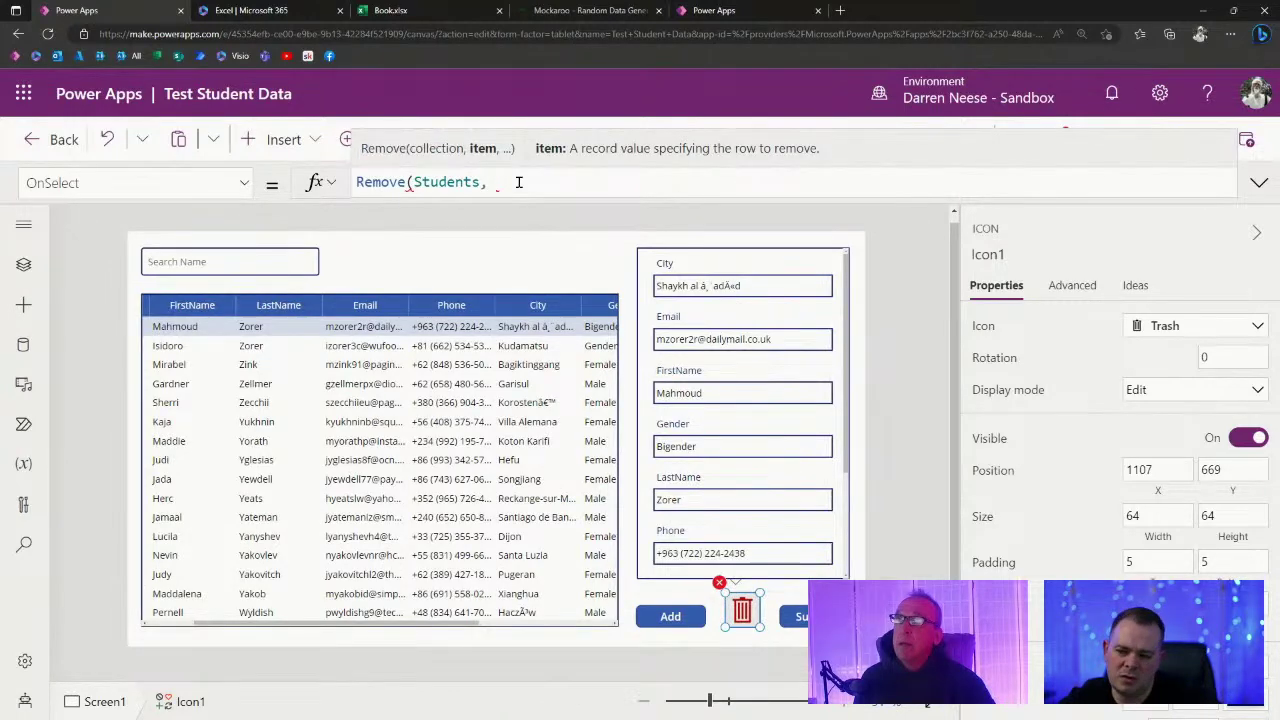
pyautogui.write('Table1')
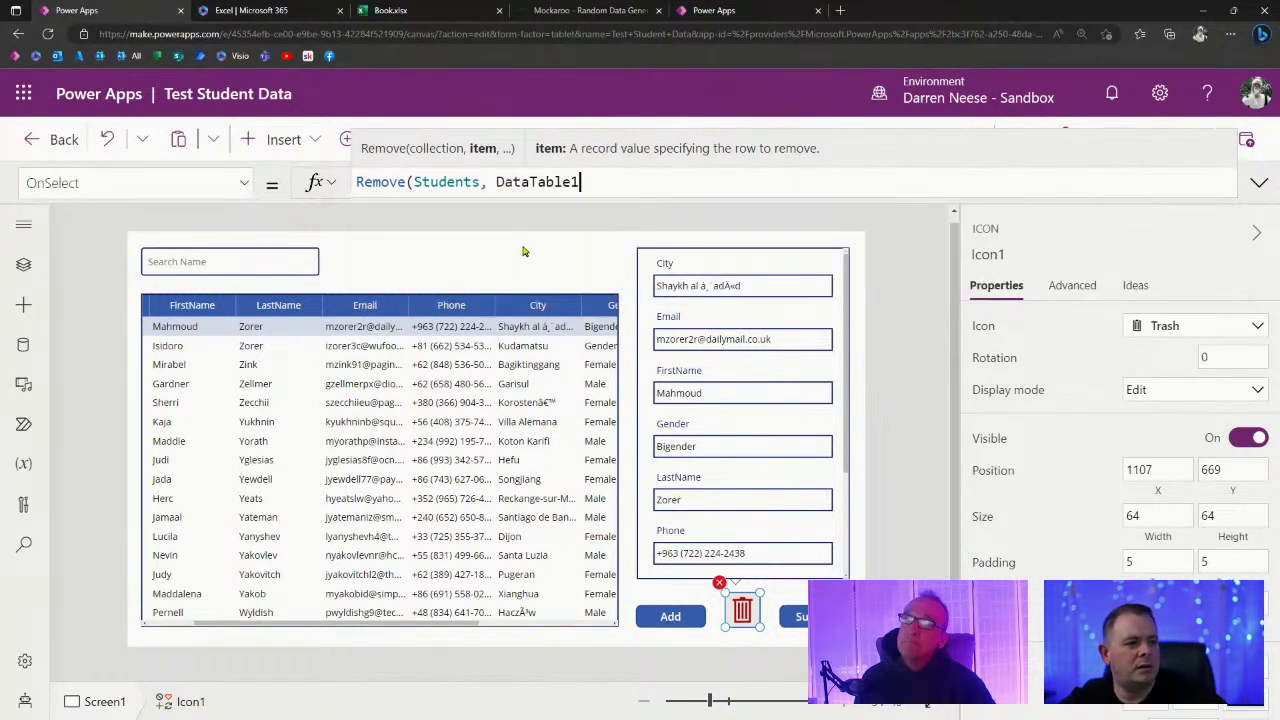
pyautogui.click(523, 252)
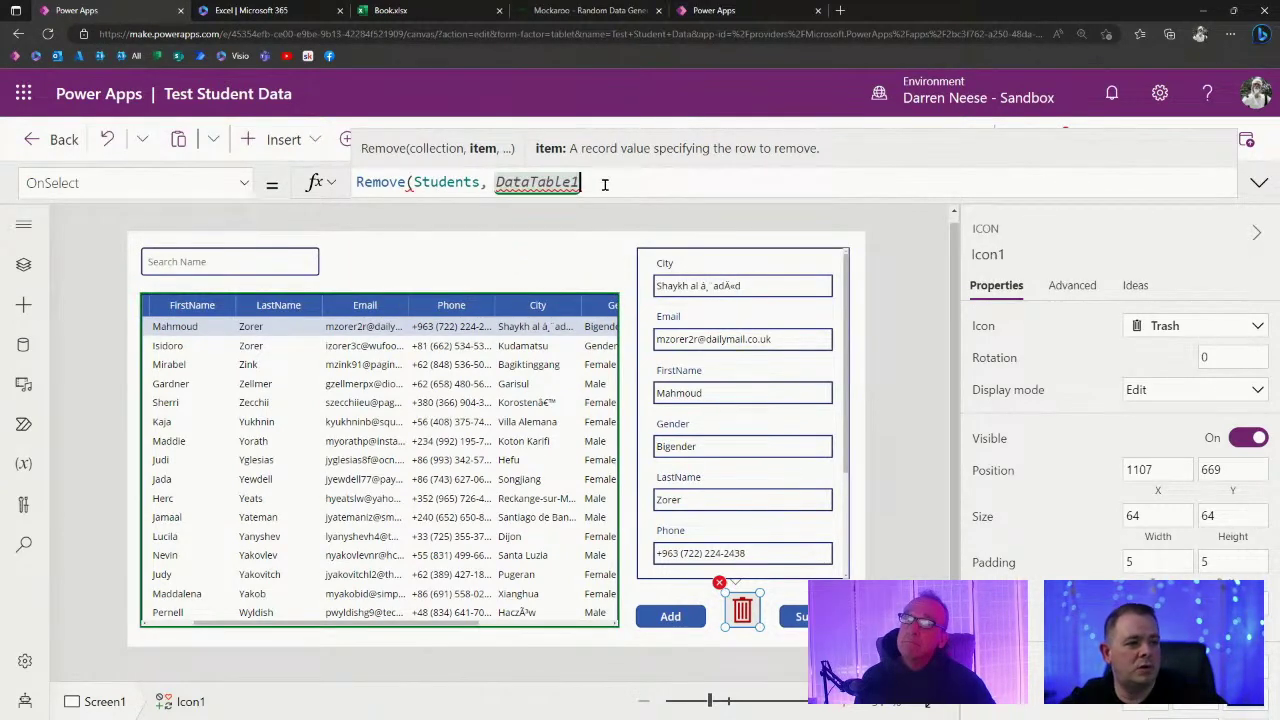
pyautogui.write('.sel')
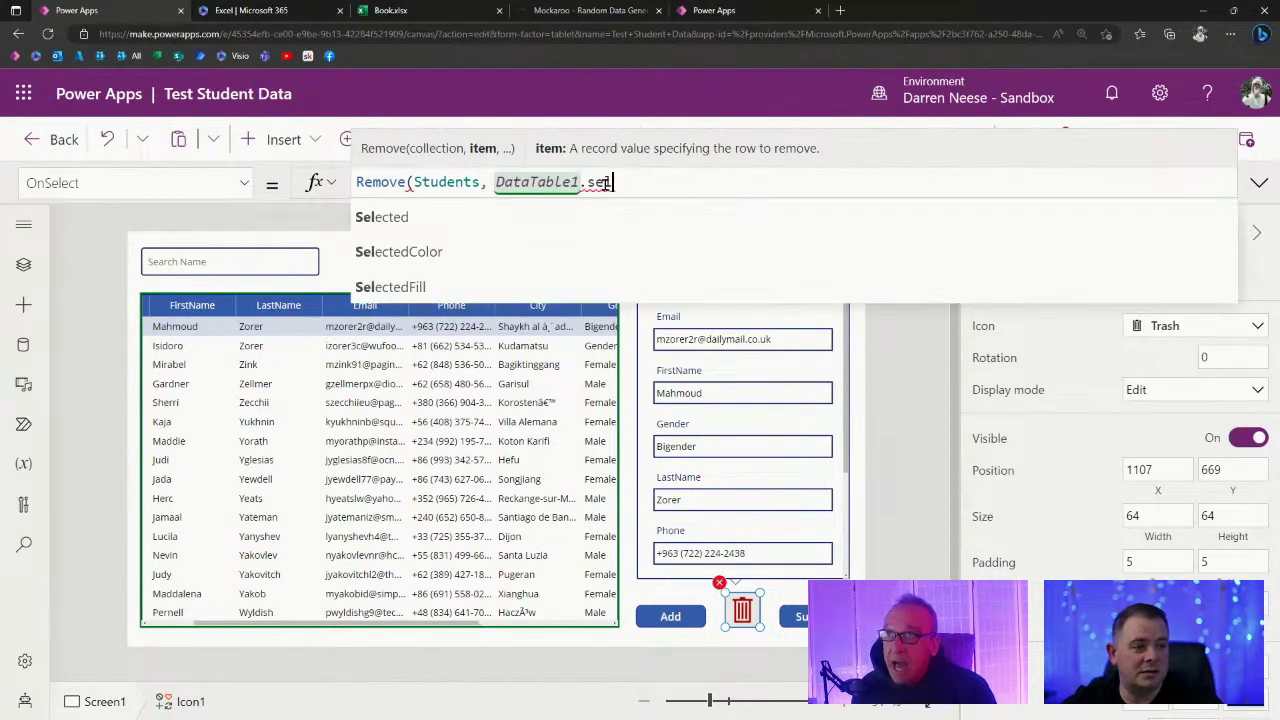
pyautogui.click(745, 217)
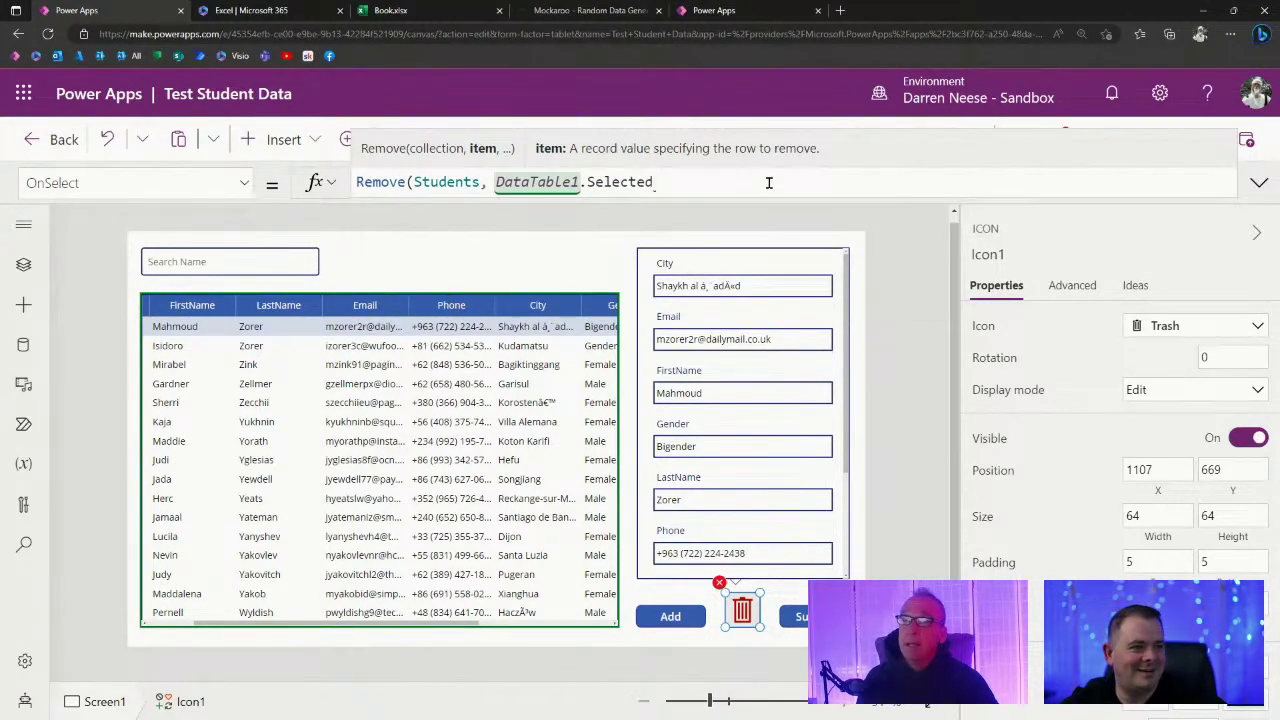
pyautogui.write(')')
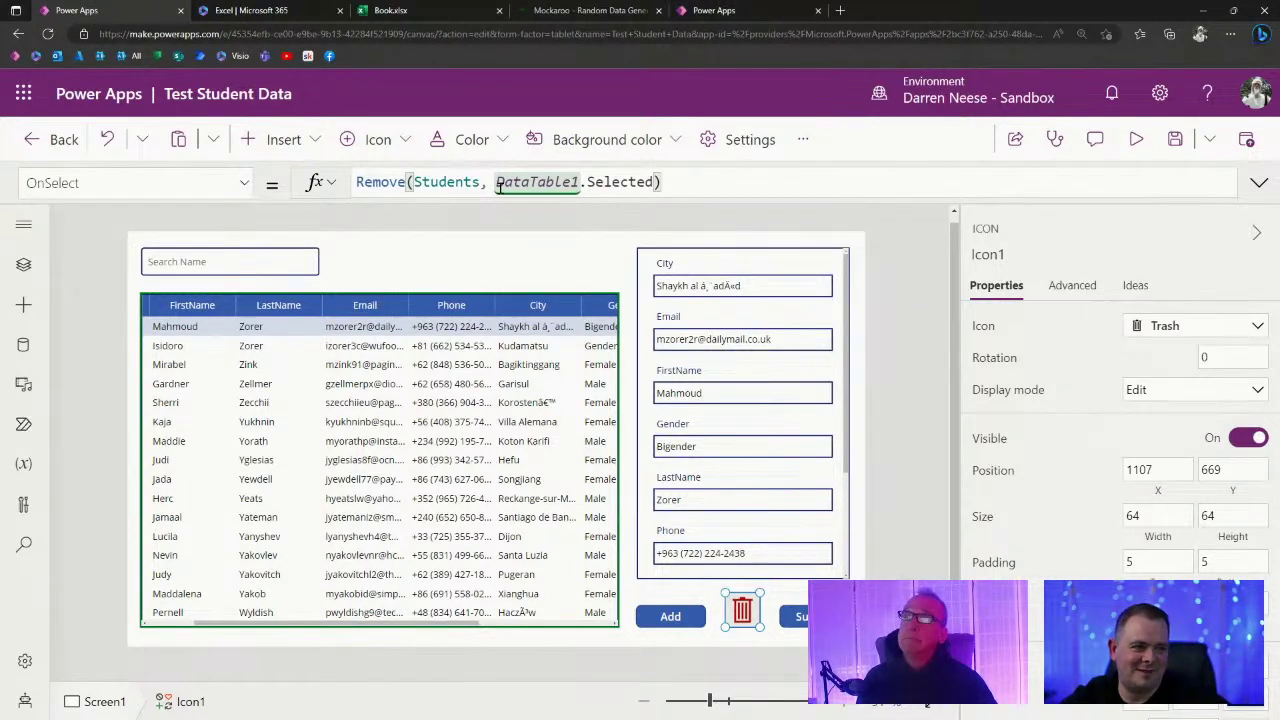
# Expand the formula editor and inspect the record fields that DataTable1.Selected returns.
pyautogui.moveTo(590, 184); pyautogui.dragTo(1225, 183)
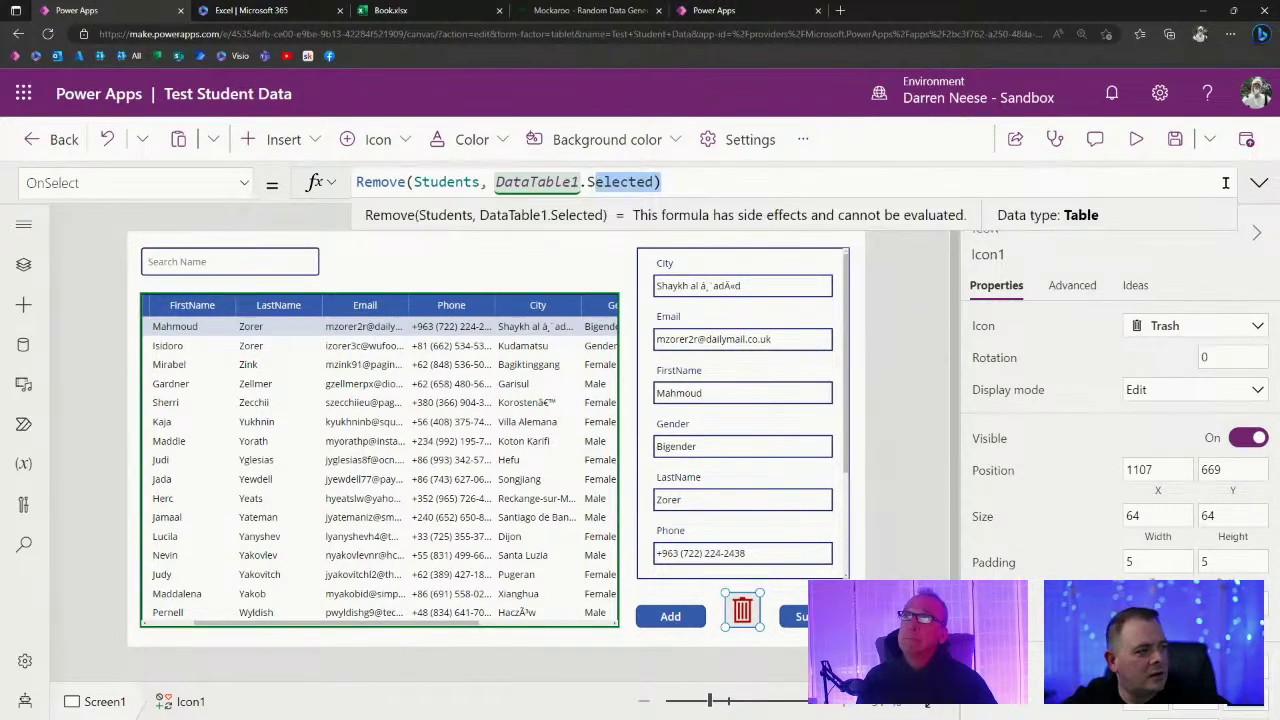
pyautogui.click(1259, 183)
pyautogui.moveTo(661, 184); pyautogui.dragTo(594, 181)
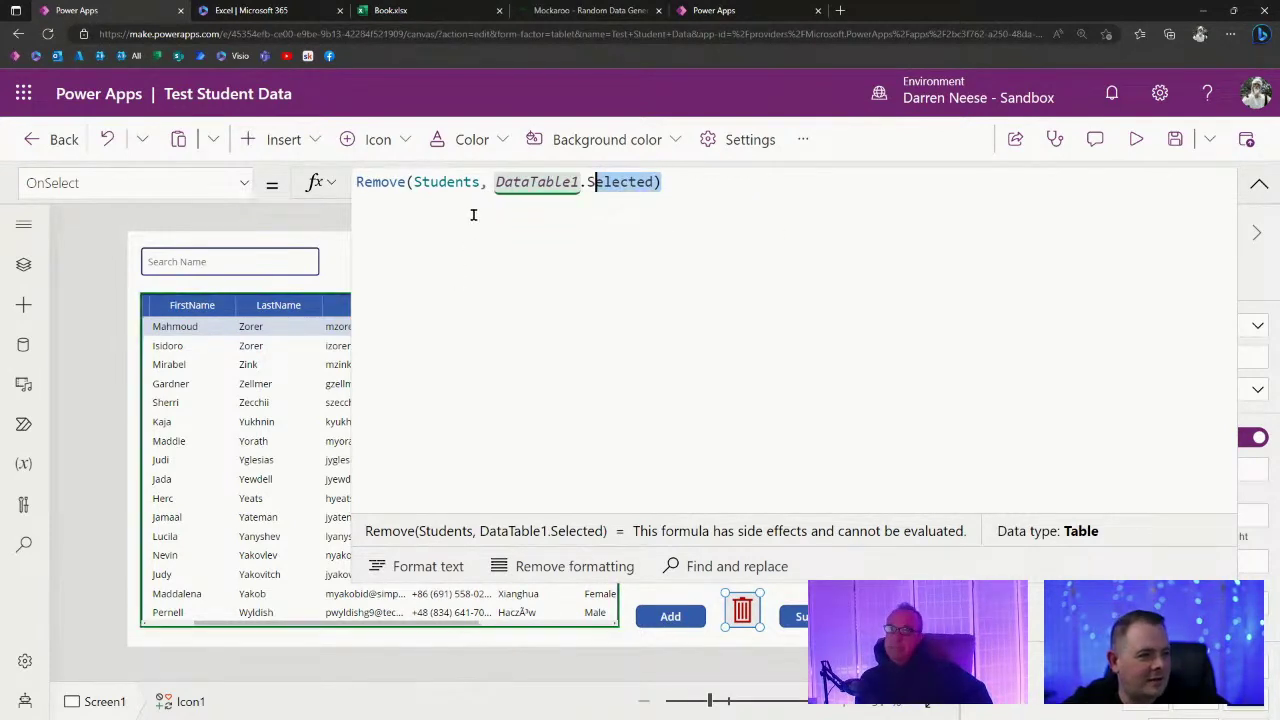
pyautogui.click(487, 182)
pyautogui.moveTo(496, 182); pyautogui.dragTo(655, 182)
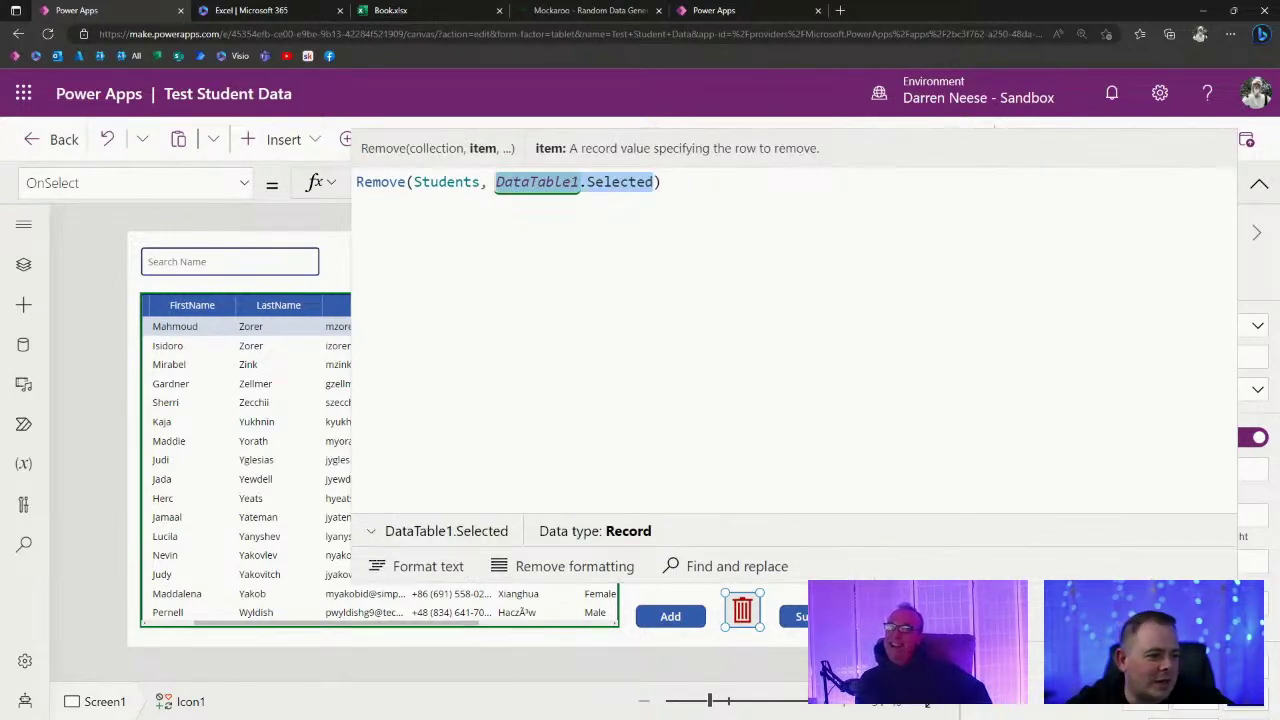
pyautogui.moveTo(886, 522); pyautogui.dragTo(878, 305)
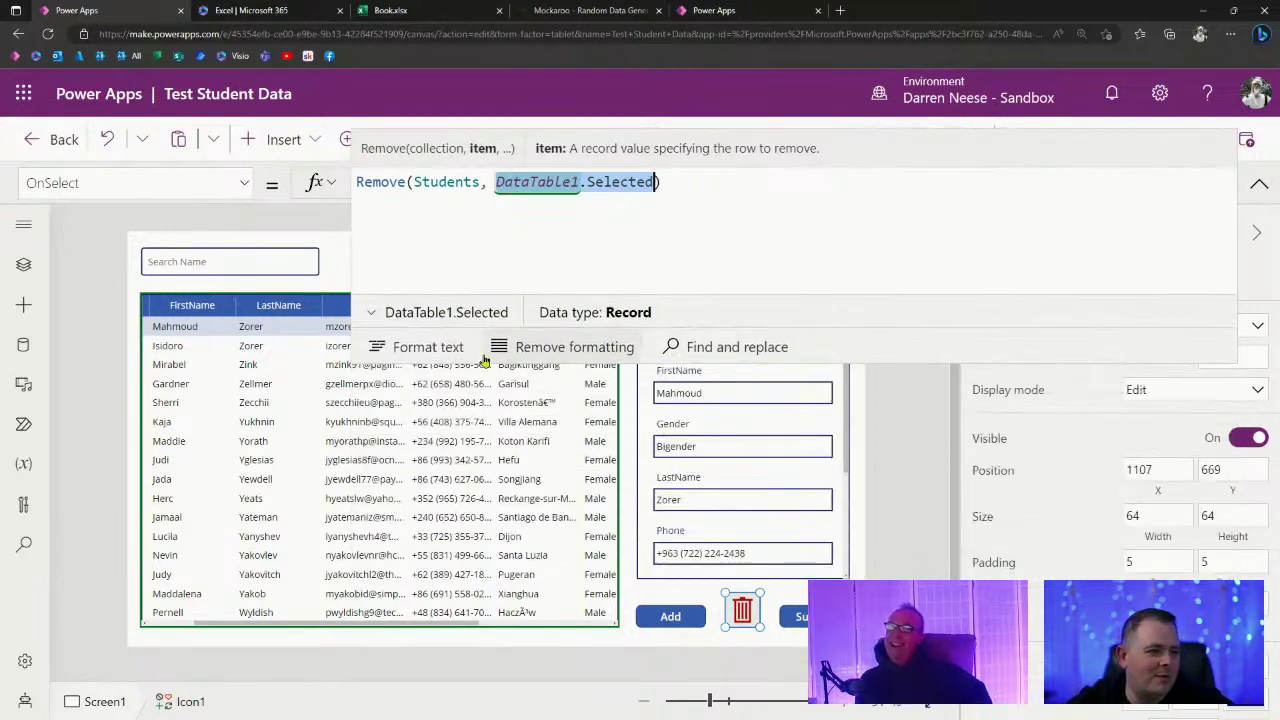
pyautogui.click(370, 312)
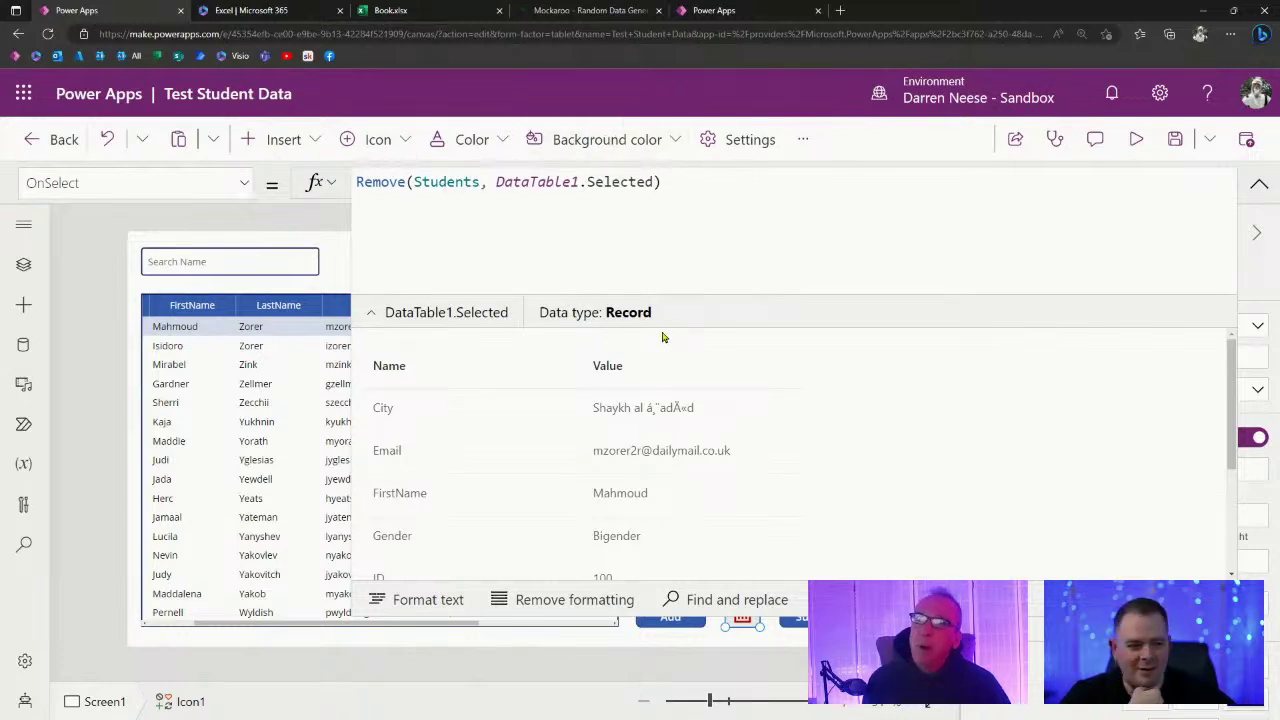
pyautogui.scroll(-3, 600, 455)
pyautogui.scroll(3, 706, 497)
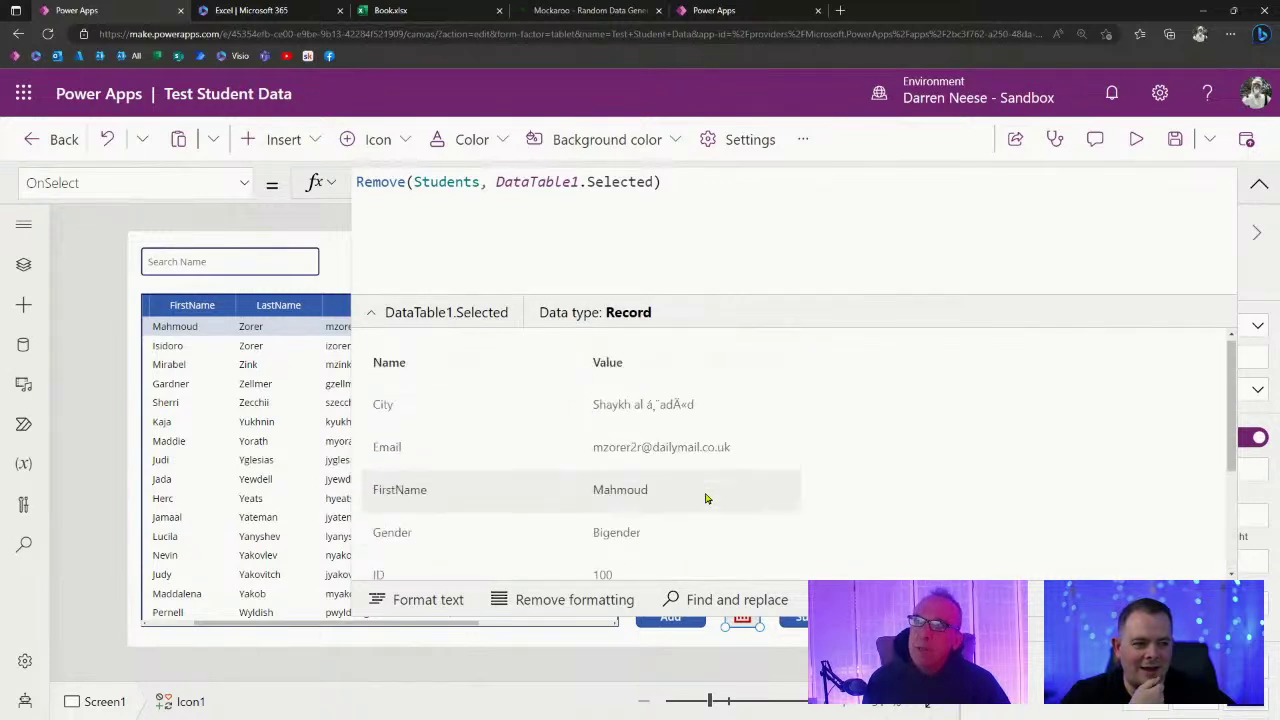
pyautogui.click(640, 238)
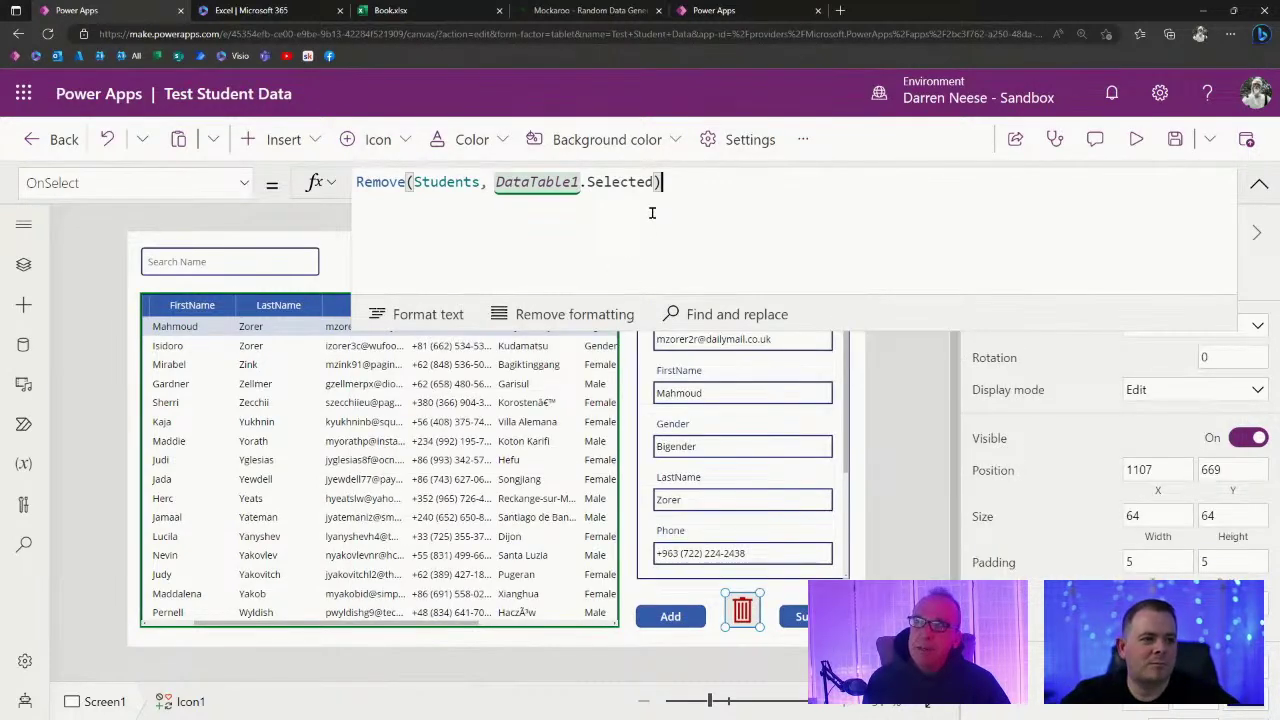
# Compare what DataTable1 alone and DataTable1.Selected evaluate to in the Remove formula, and collapse the formula editor.
pyautogui.click(652, 213)
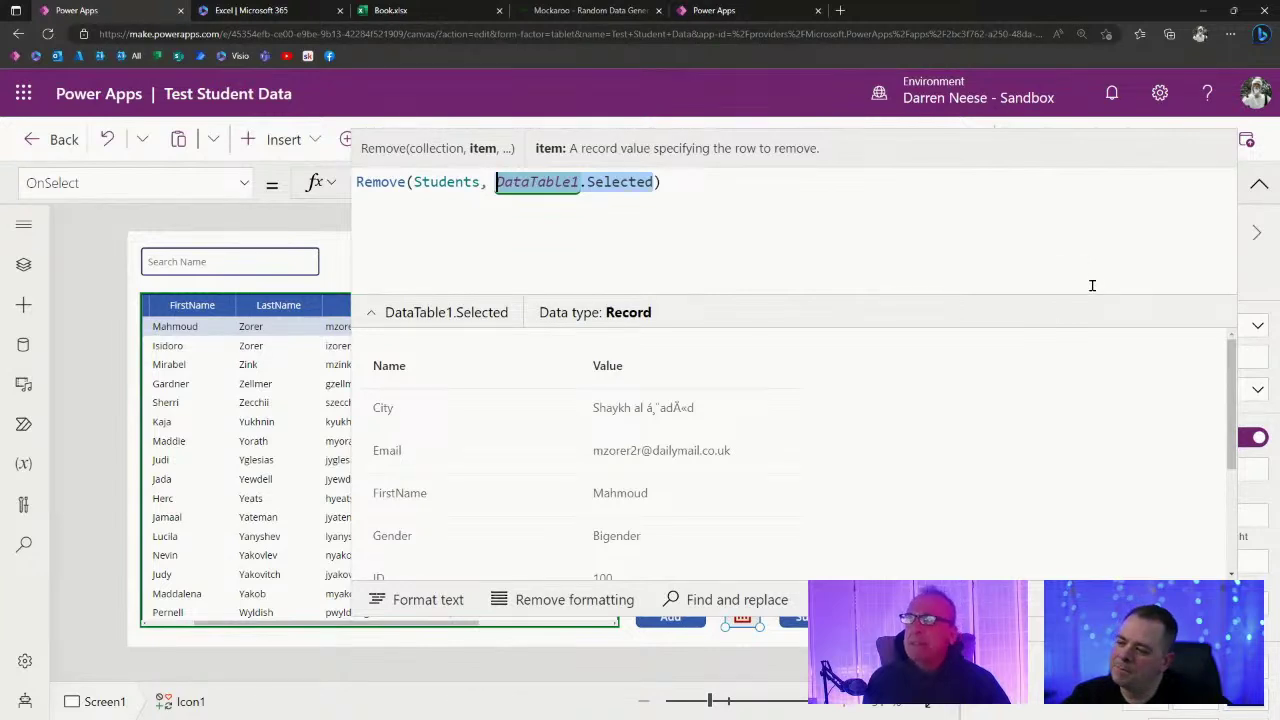
pyautogui.doubleClick(522, 185)
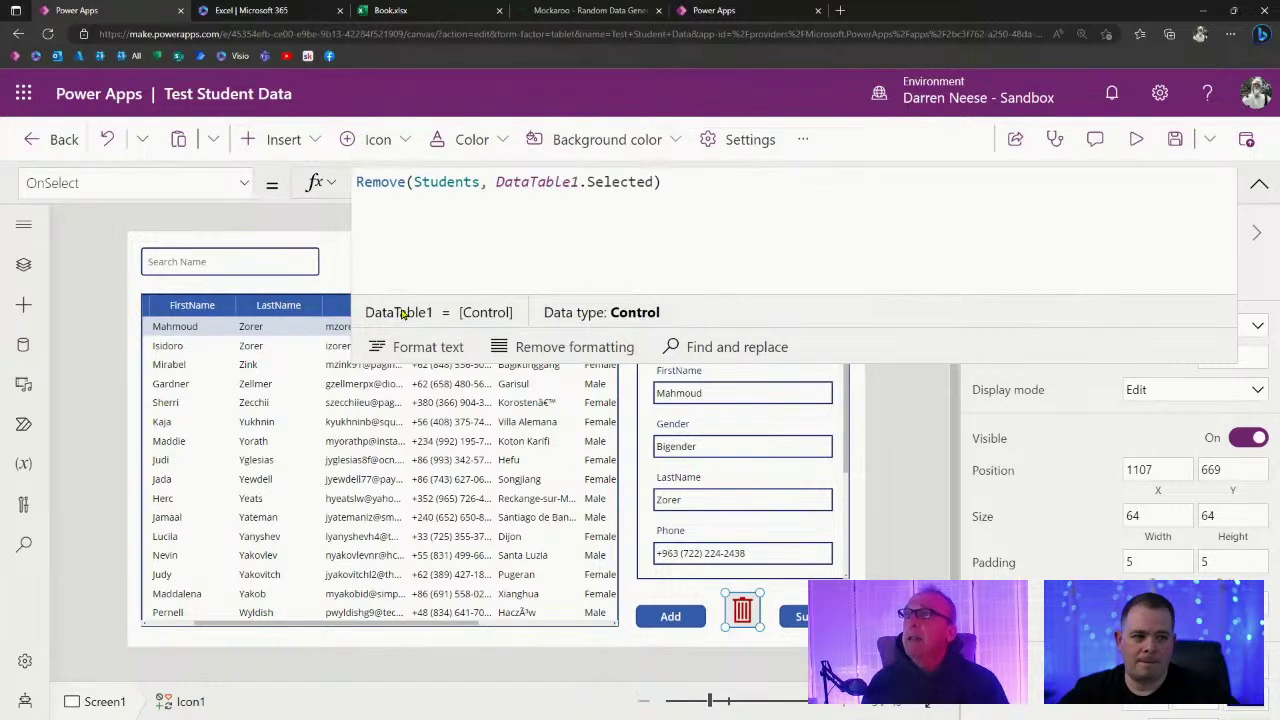
pyautogui.click(495, 182)
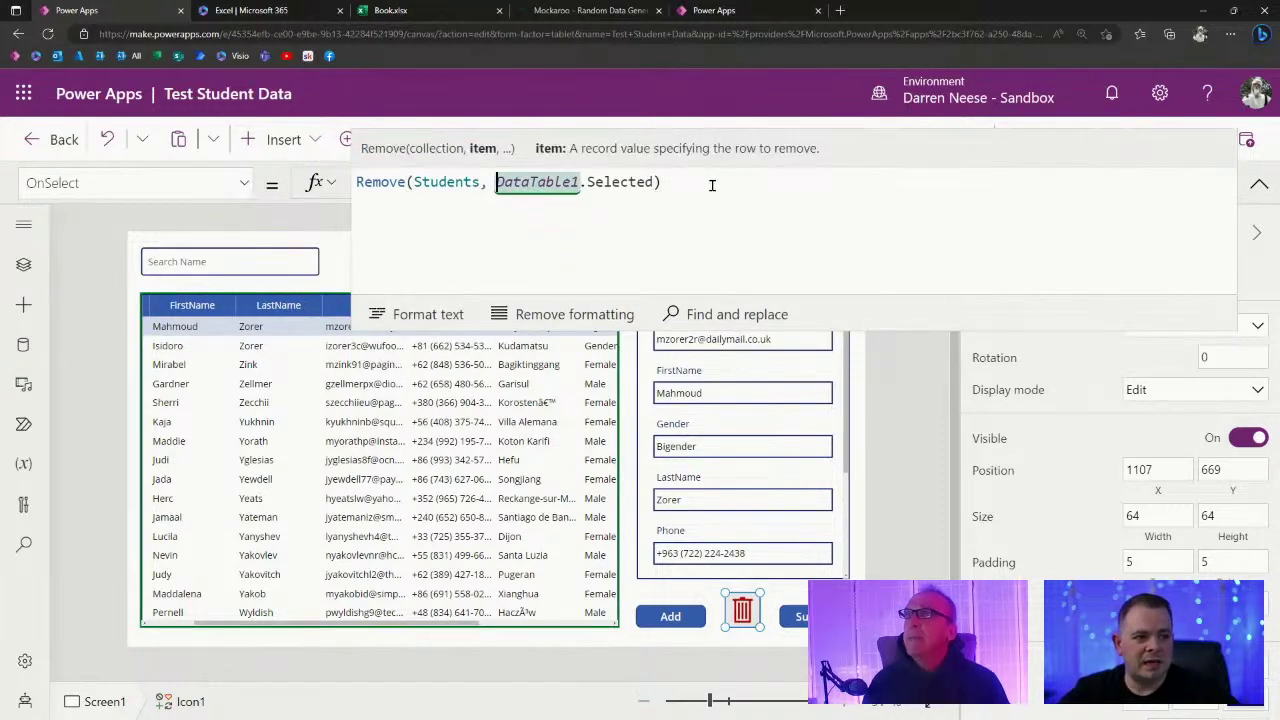
pyautogui.click(622, 210)
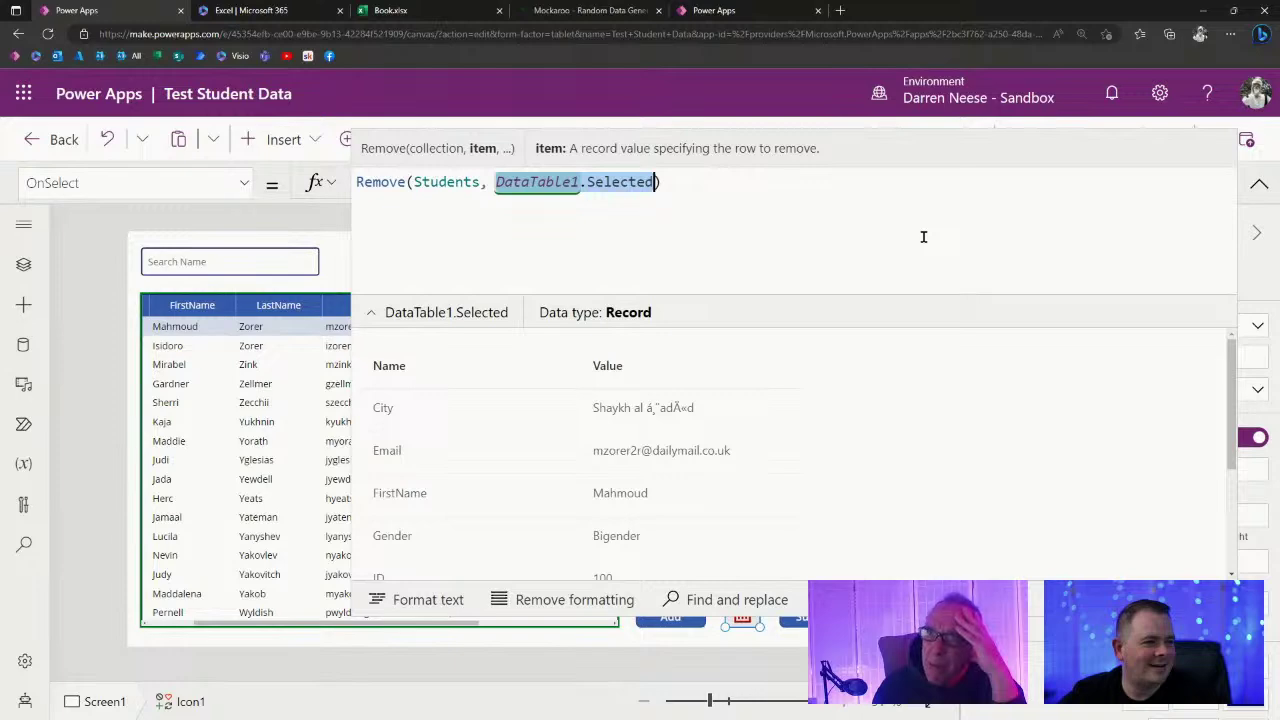
pyautogui.click(1259, 183)
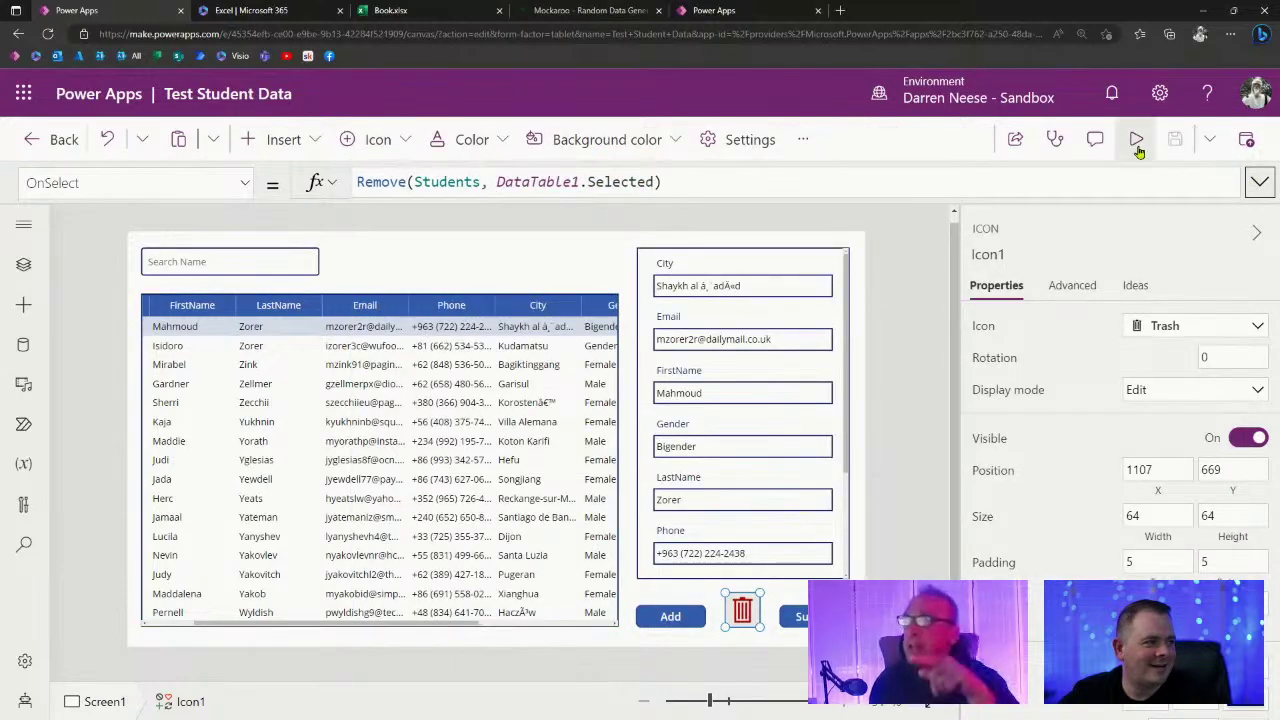
# Preview the app and try to delete the first student in the table with the trash icon.
pyautogui.click(1137, 145)
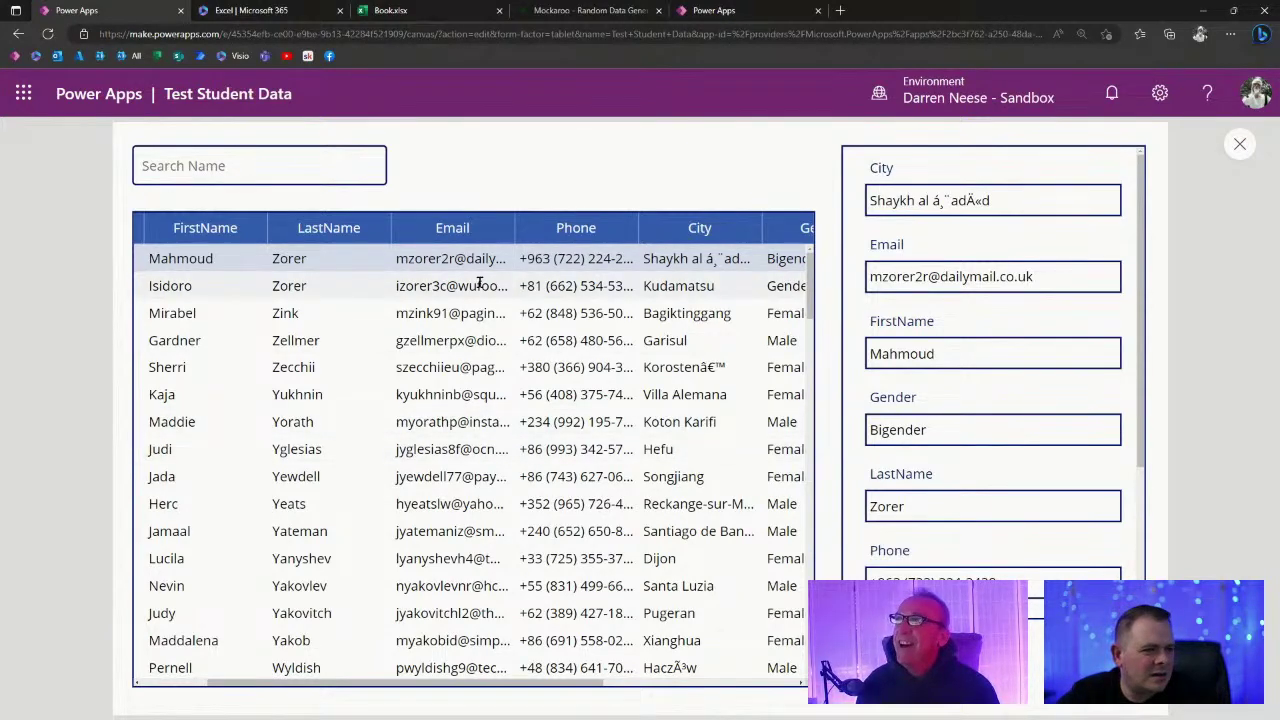
pyautogui.click(325, 284)
pyautogui.click(333, 257)
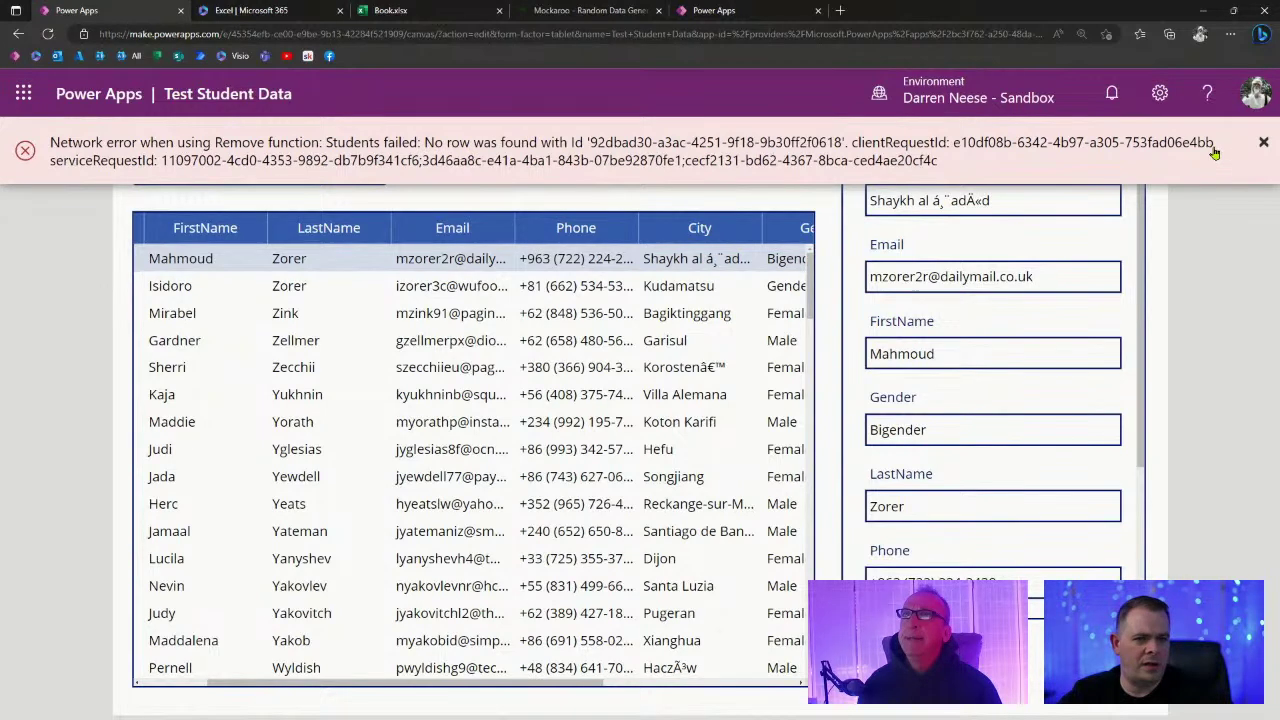
# Dismiss the Remove function error, select the third student in the table, check the refreshed records, and exit the app preview.
pyautogui.click(1263, 143)
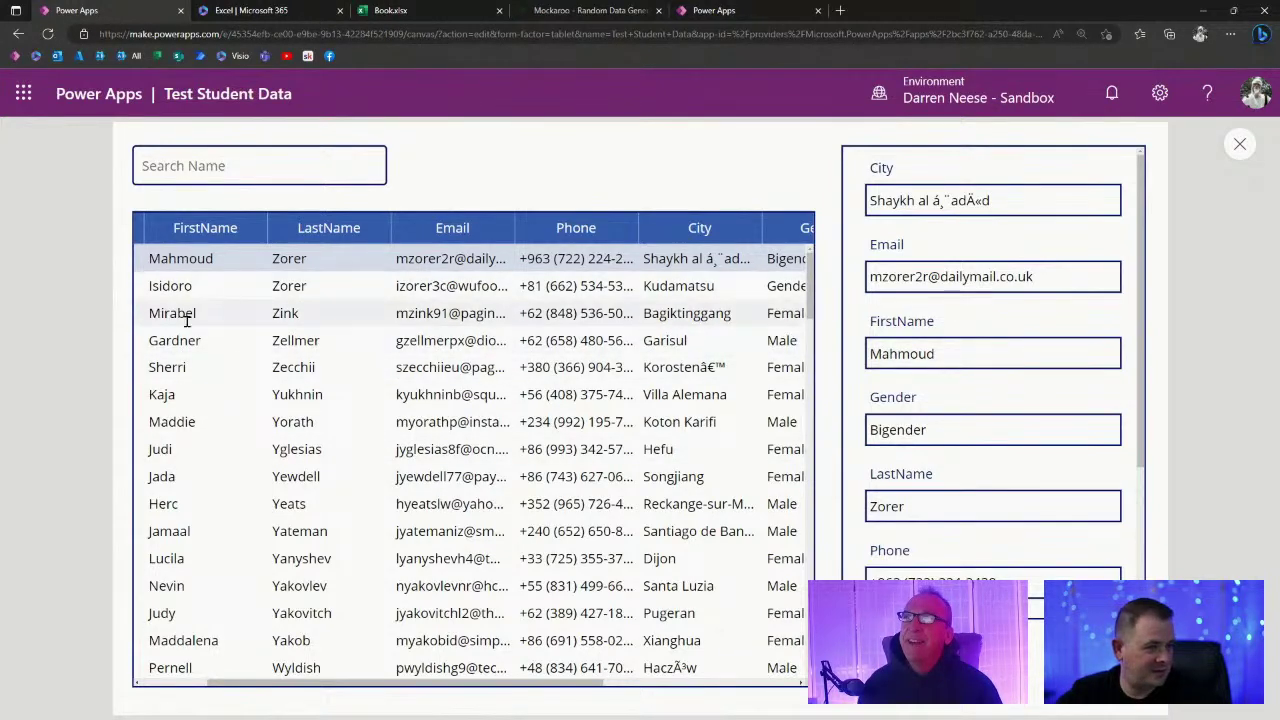
pyautogui.click(310, 308)
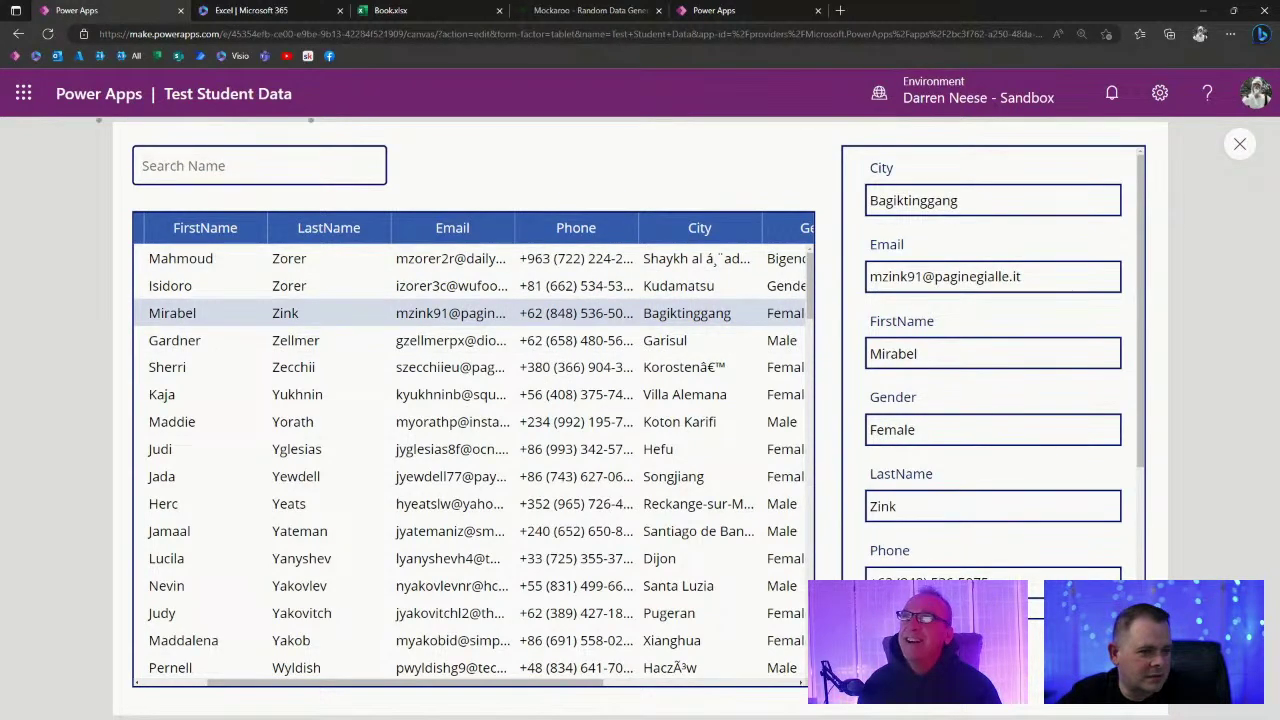
pyautogui.scroll(-1, 471, 464)
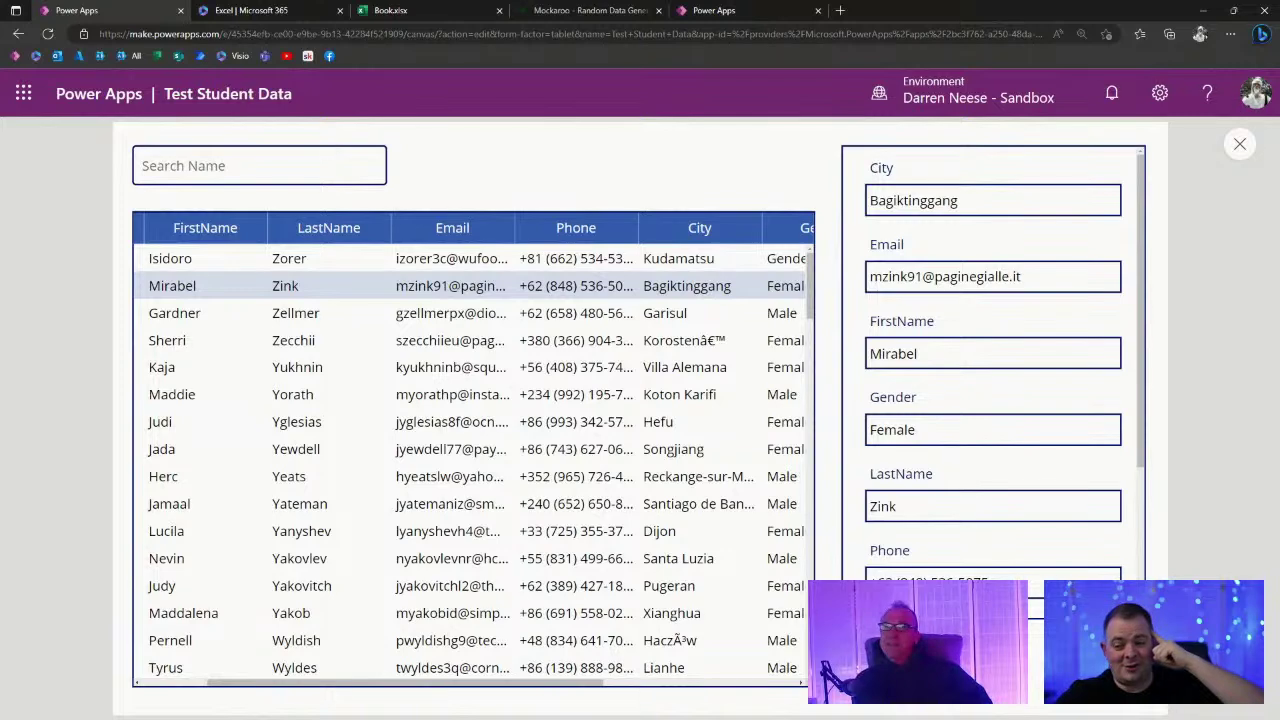
pyautogui.click(1240, 146)
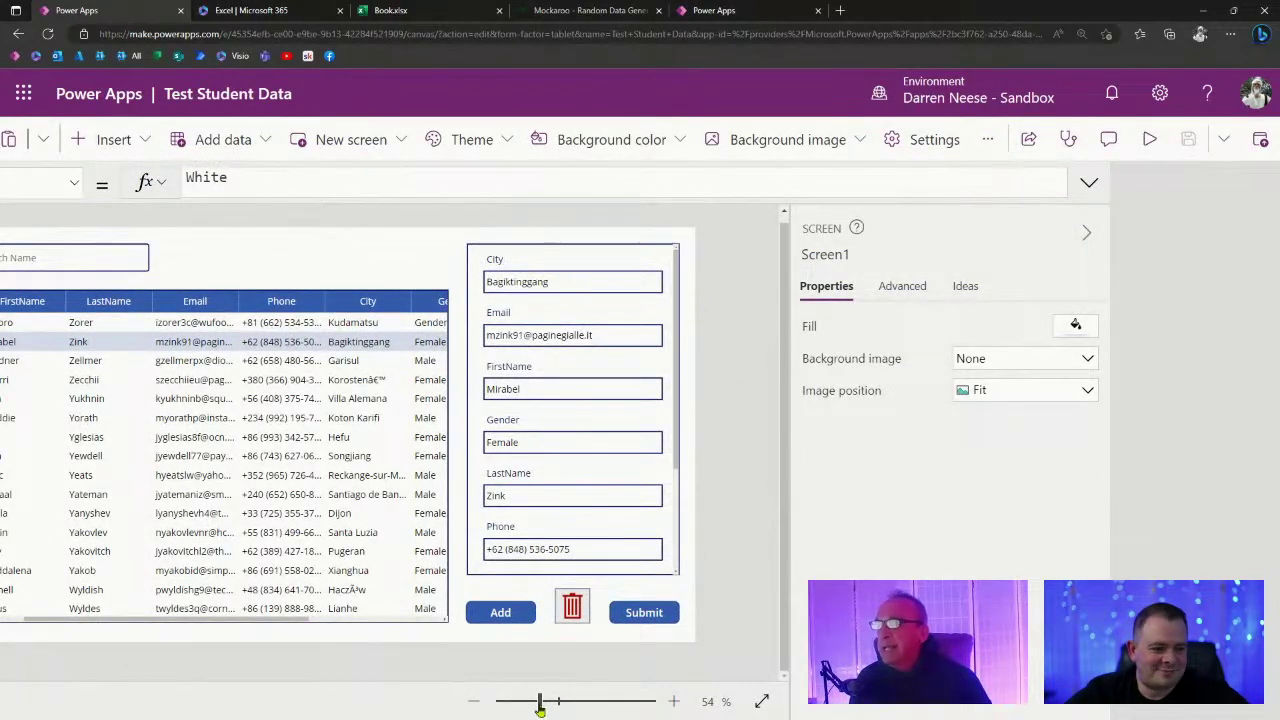
# Reduce the browser zoom to 100%, show the navigation labels, and enlarge the app canvas to about 93%.
pyautogui.moveTo(541, 702); pyautogui.dragTo(528, 700)
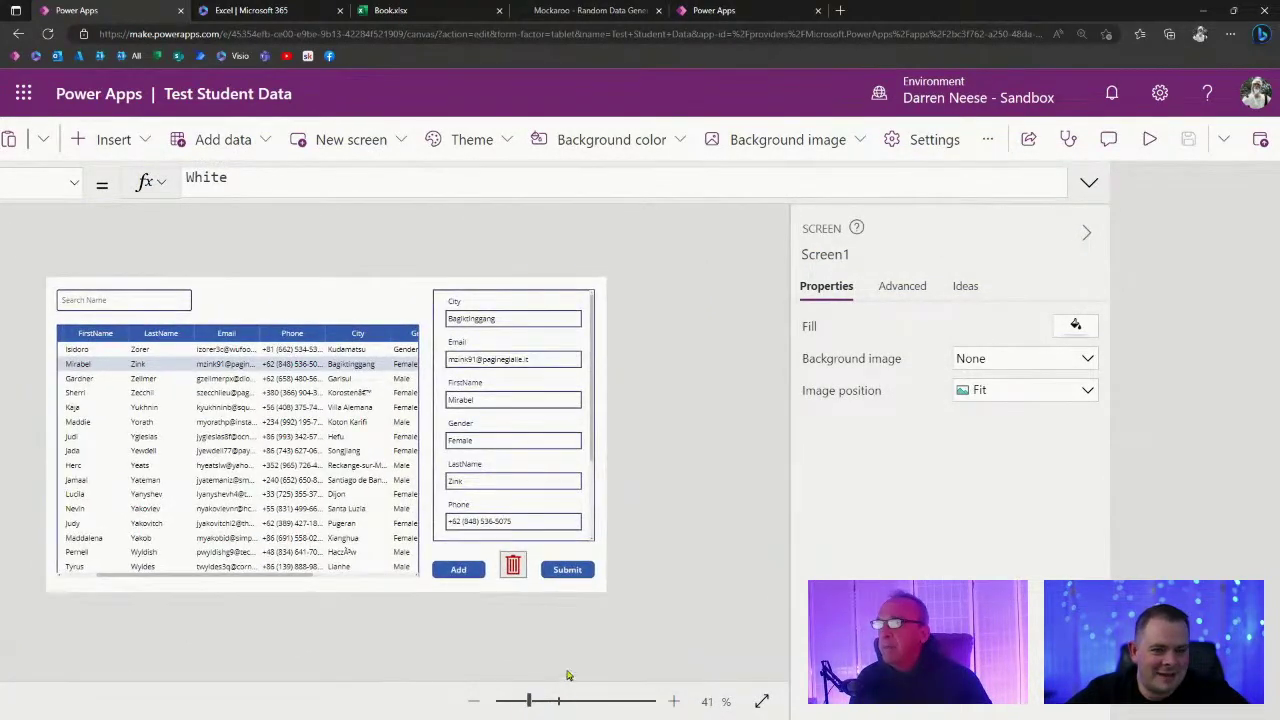
pyautogui.click(1230, 34)
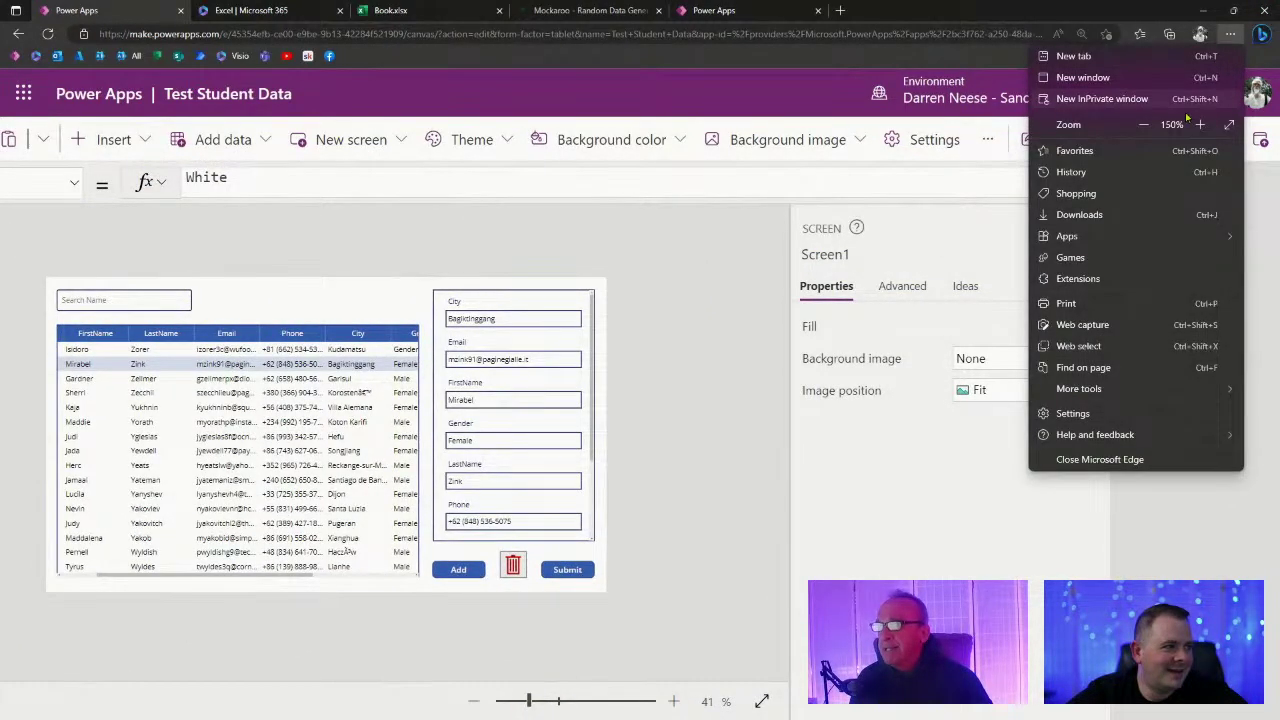
pyautogui.click(1141, 128)
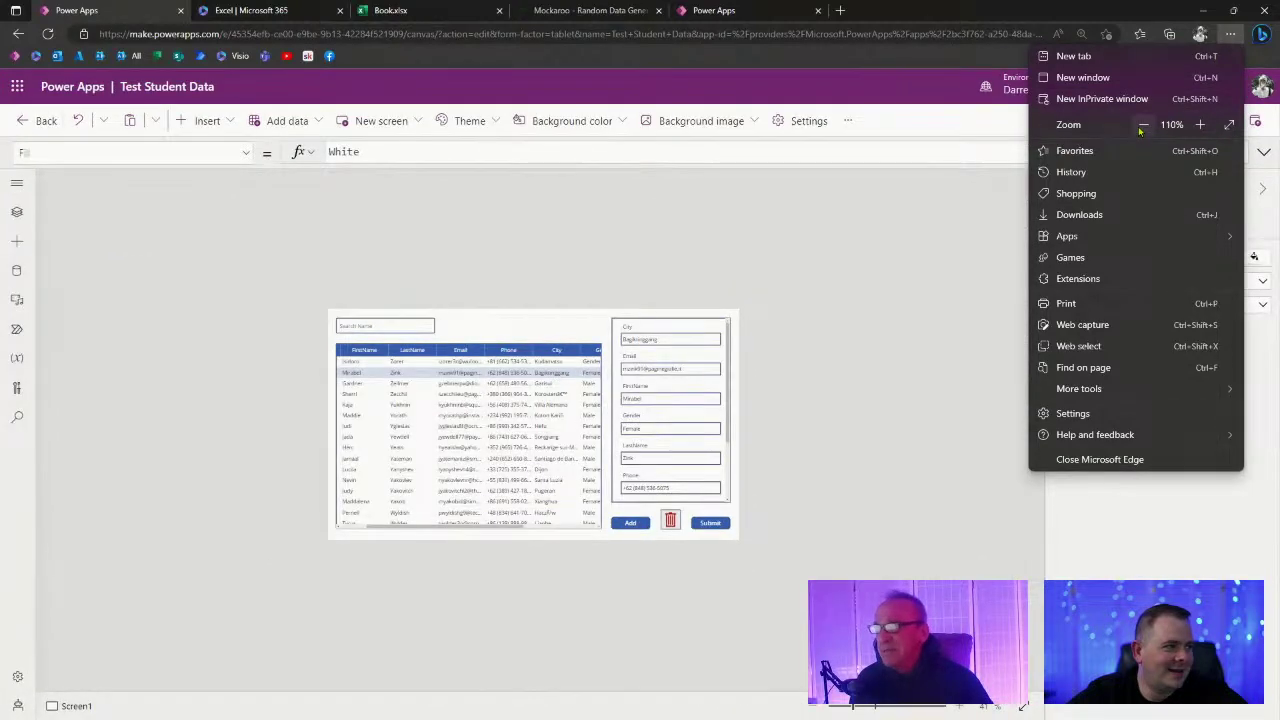
pyautogui.click(1141, 128)
pyautogui.click(14, 172)
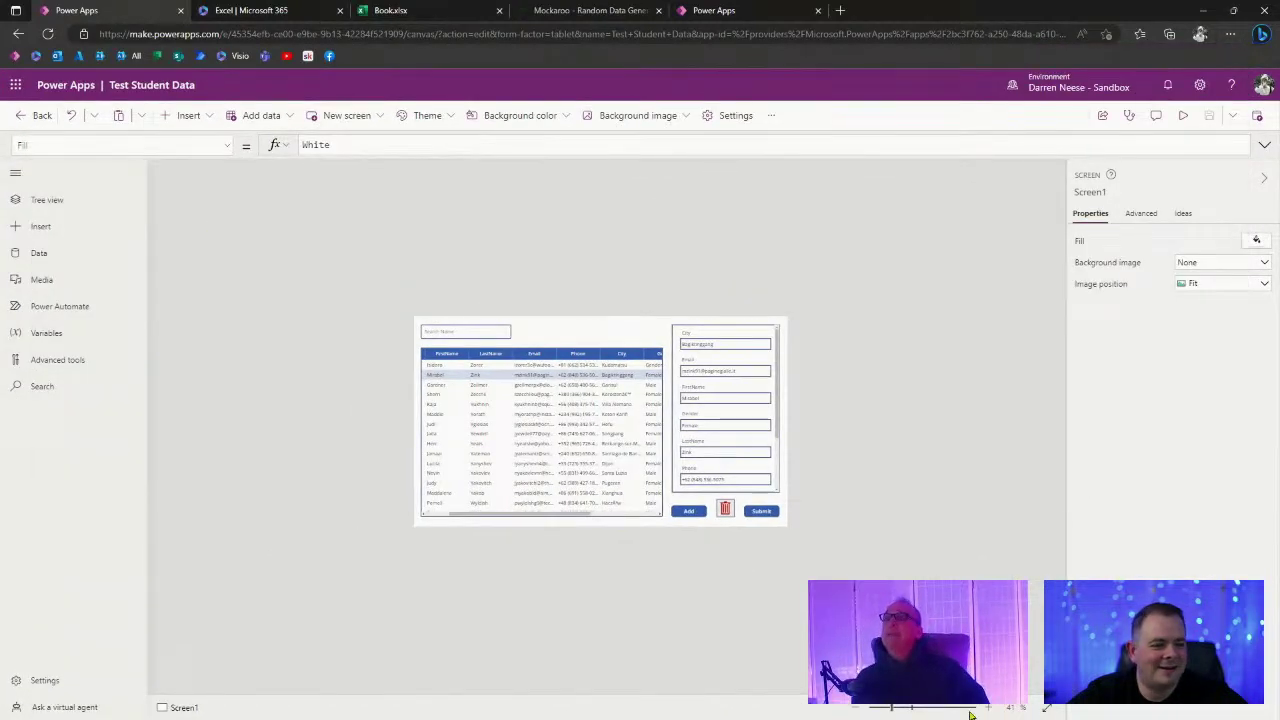
pyautogui.moveTo(970, 712); pyautogui.dragTo(915, 712)
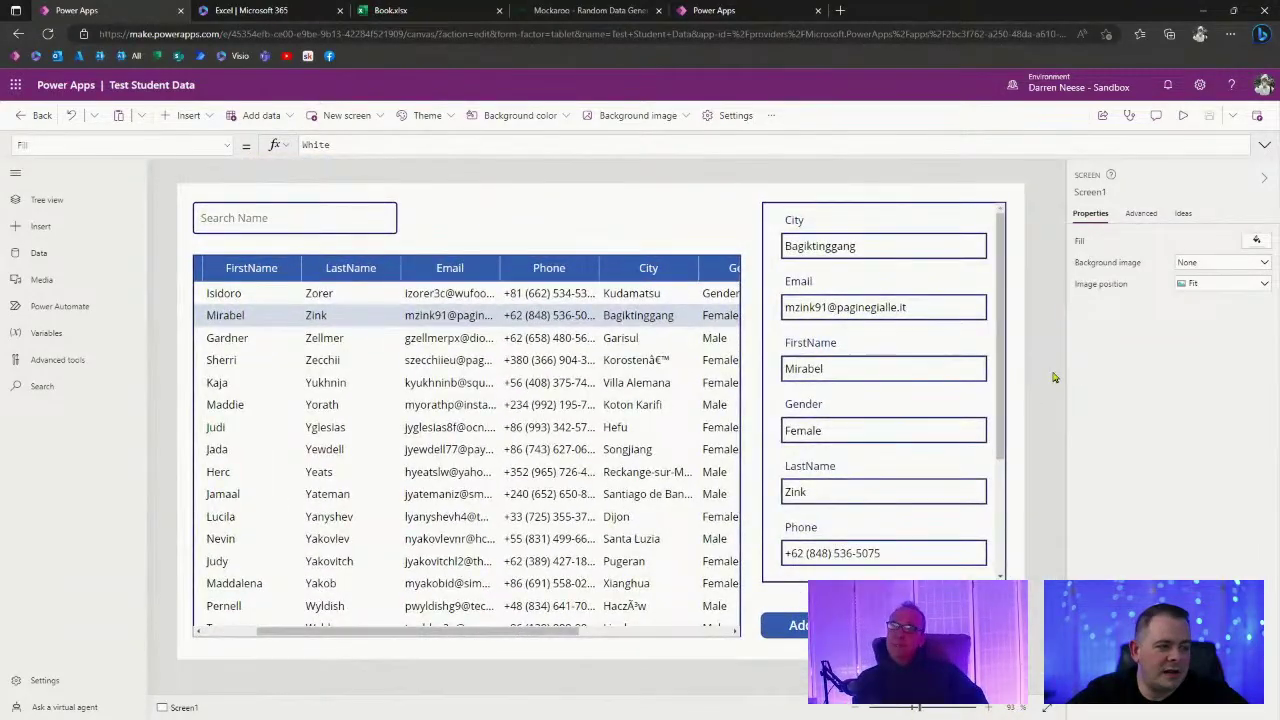
# Insert a drop down control and place it beside the name search box at X 394, Y 31, sized 514 by 50.
pyautogui.click(204, 114)
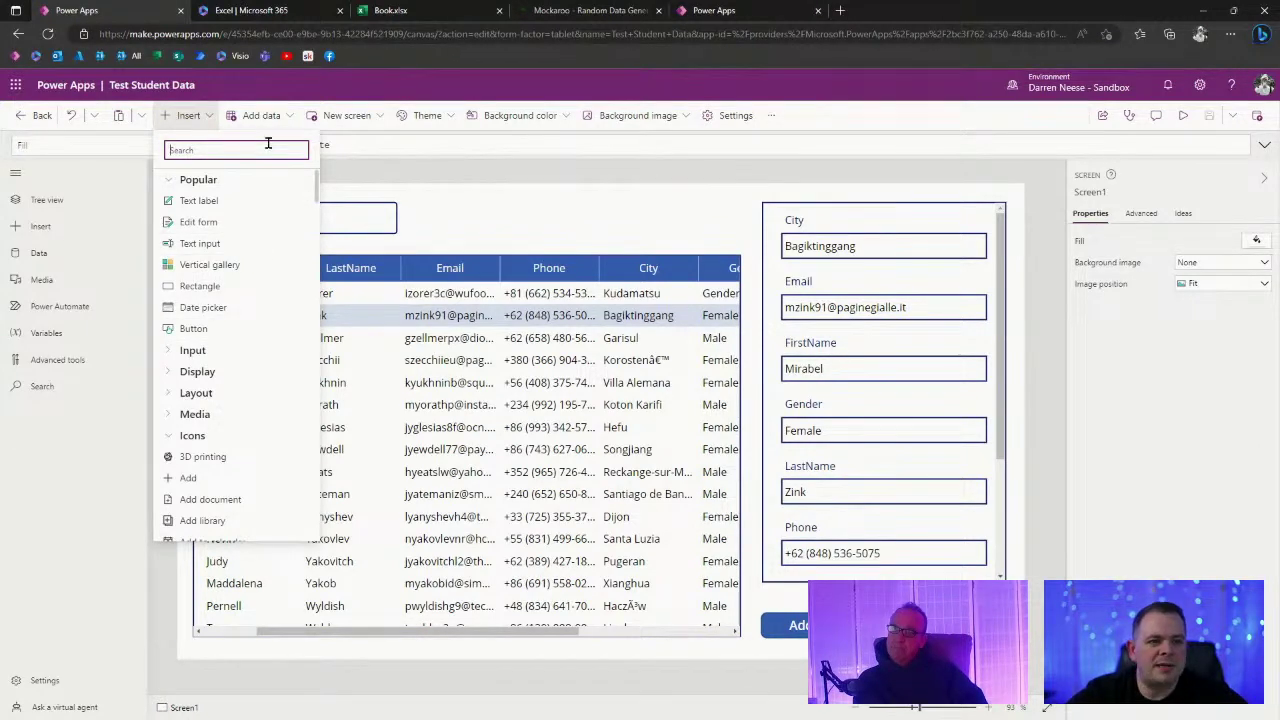
pyautogui.write('drop')
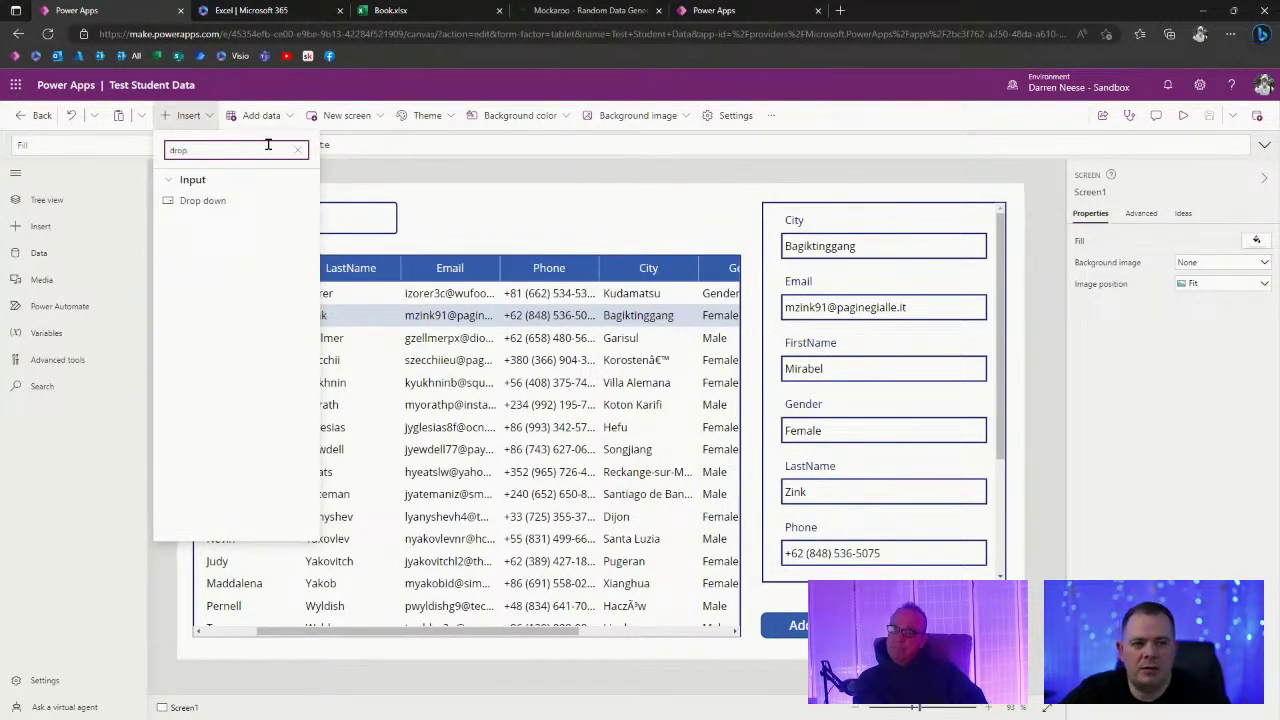
pyautogui.click(246, 203)
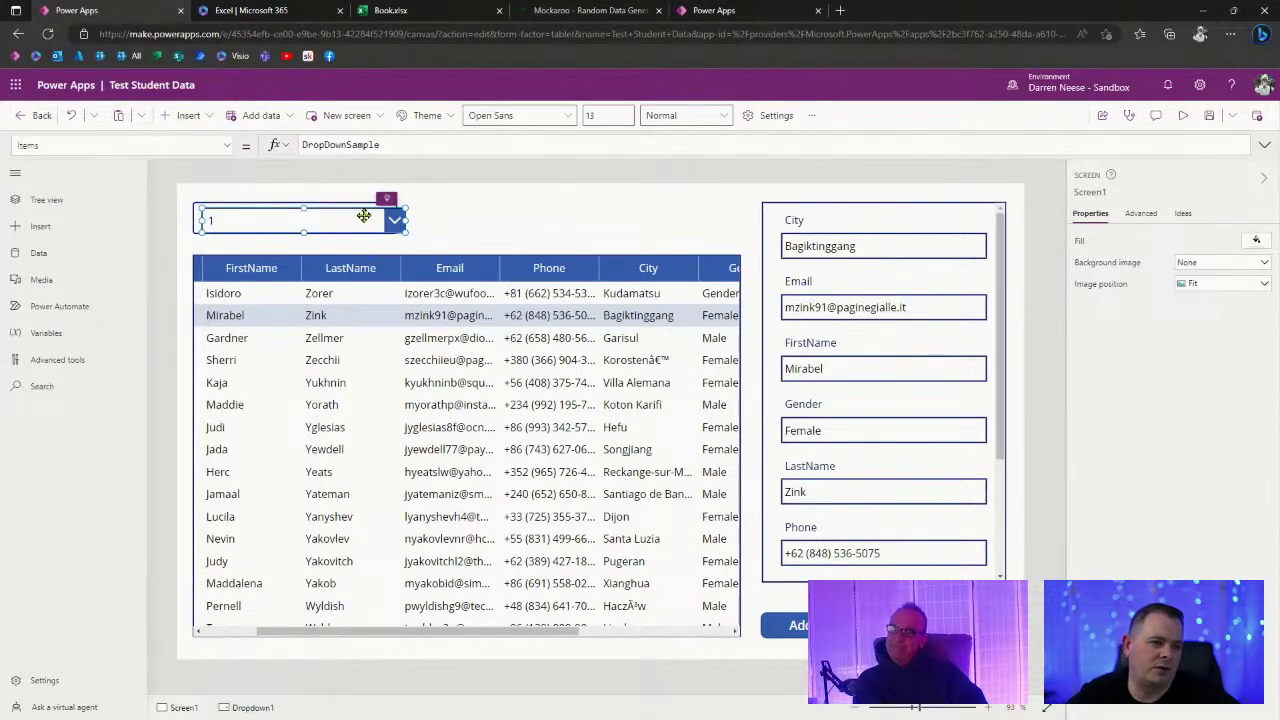
pyautogui.moveTo(363, 216); pyautogui.dragTo(733, 233)
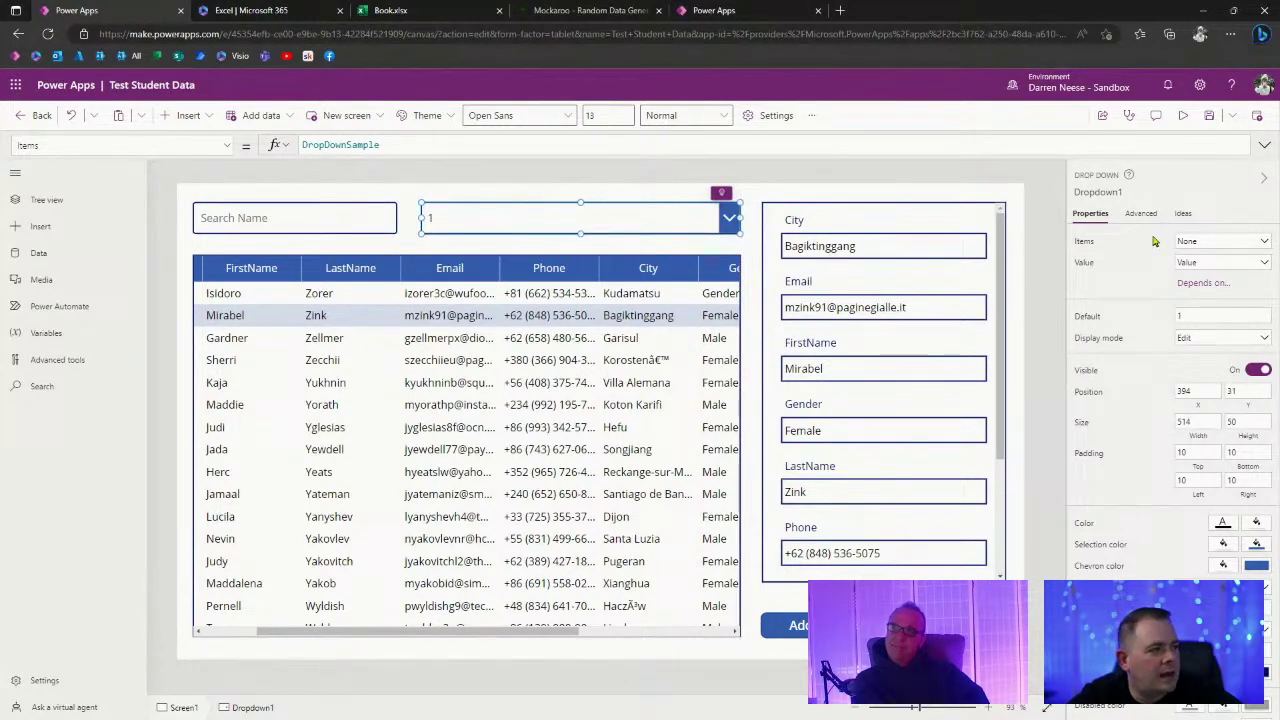
# Preview the app to view the new drop down's sample options, and return to the editor.
pyautogui.click(1183, 116)
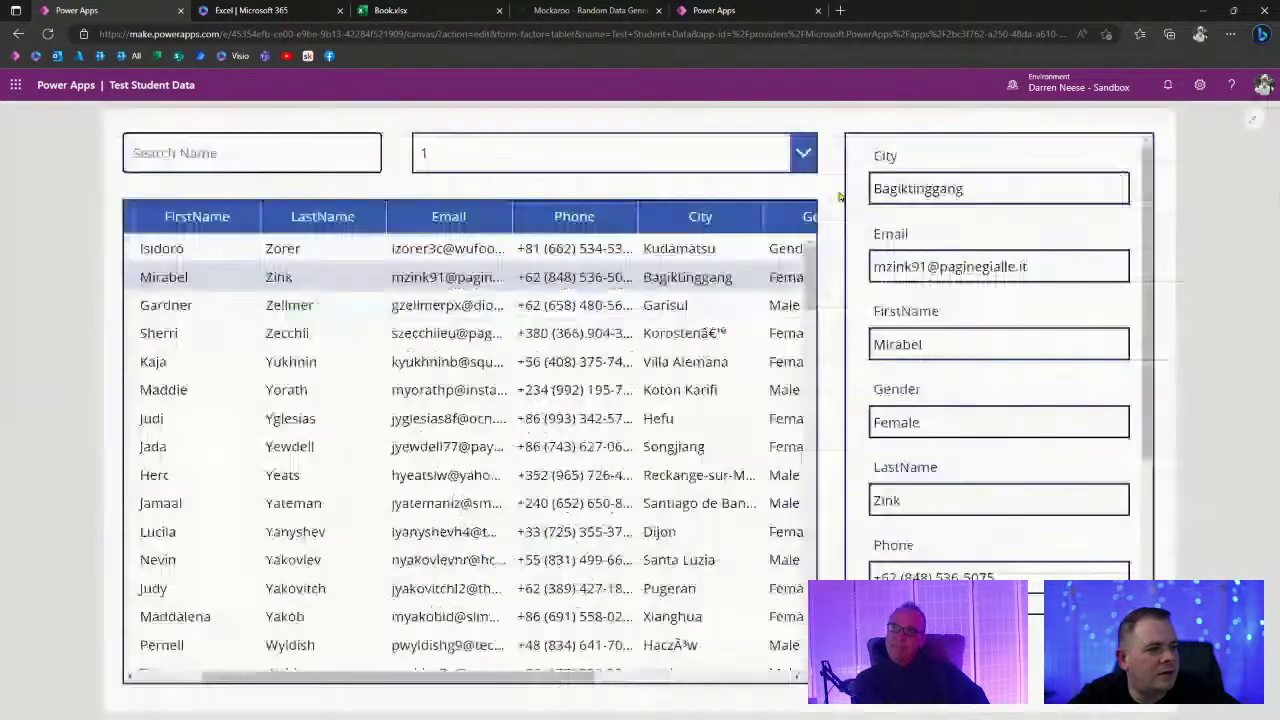
pyautogui.click(743, 140)
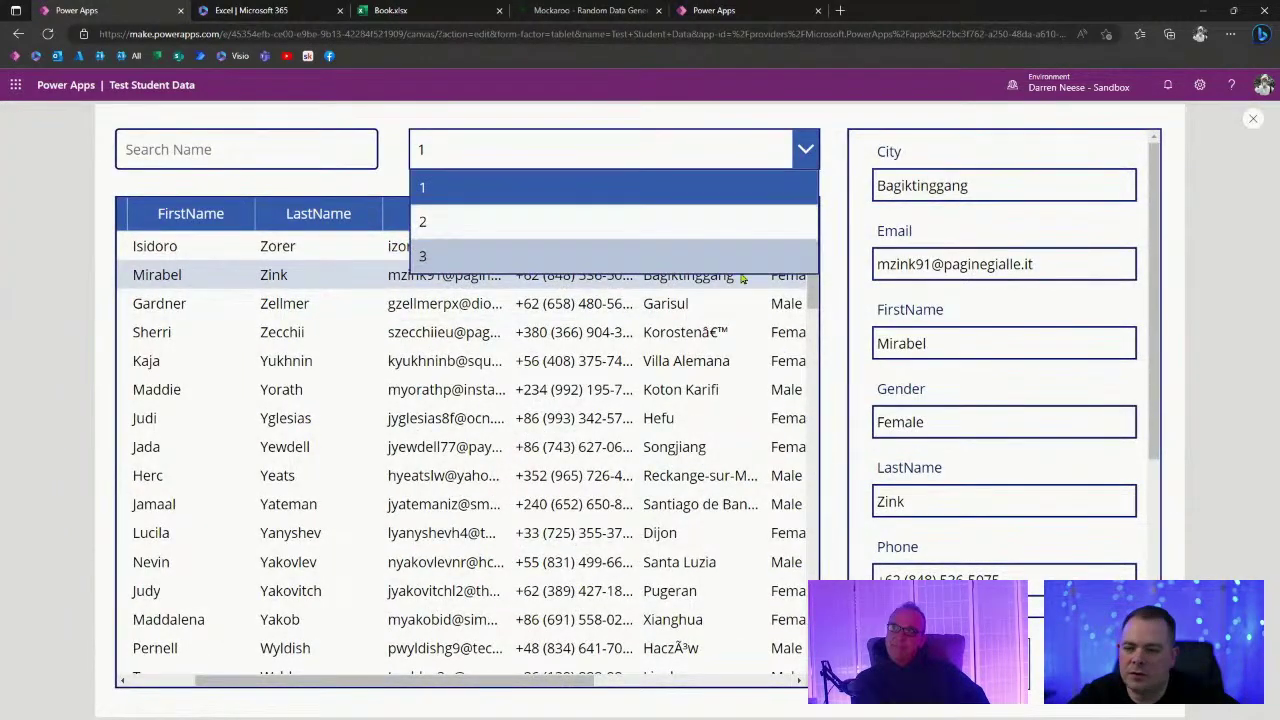
pyautogui.click(805, 152)
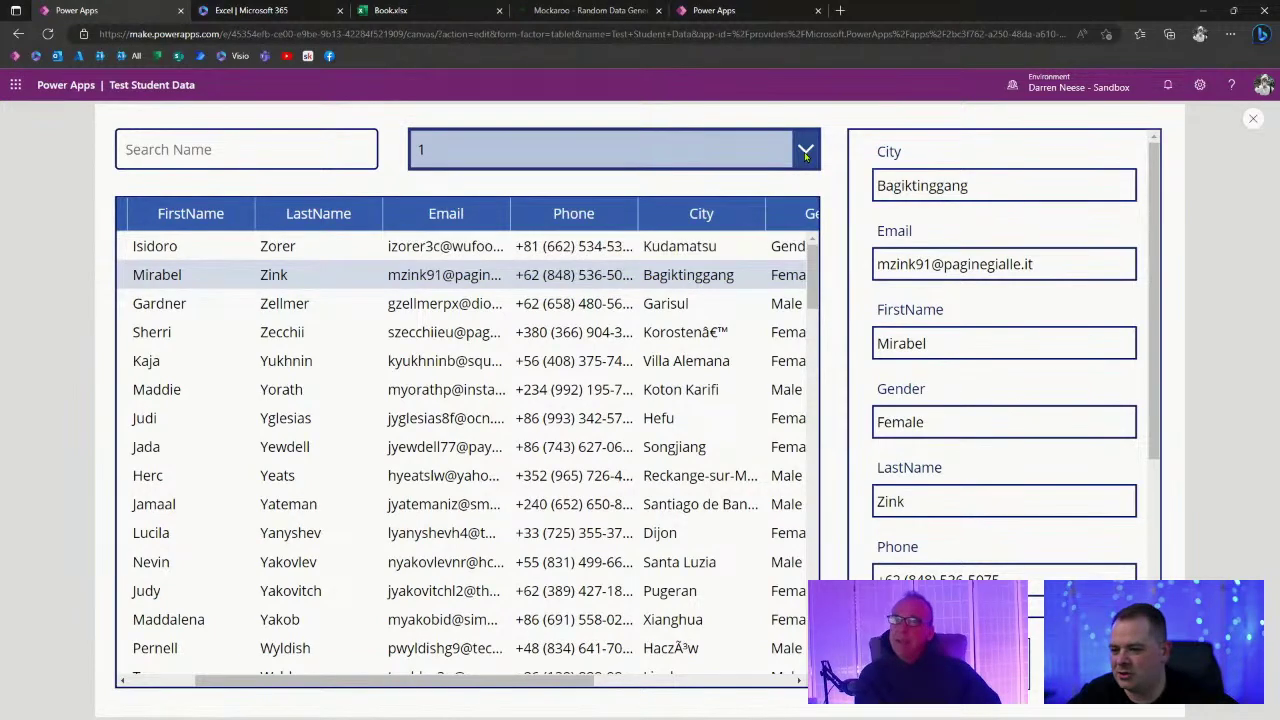
pyautogui.click(1256, 118)
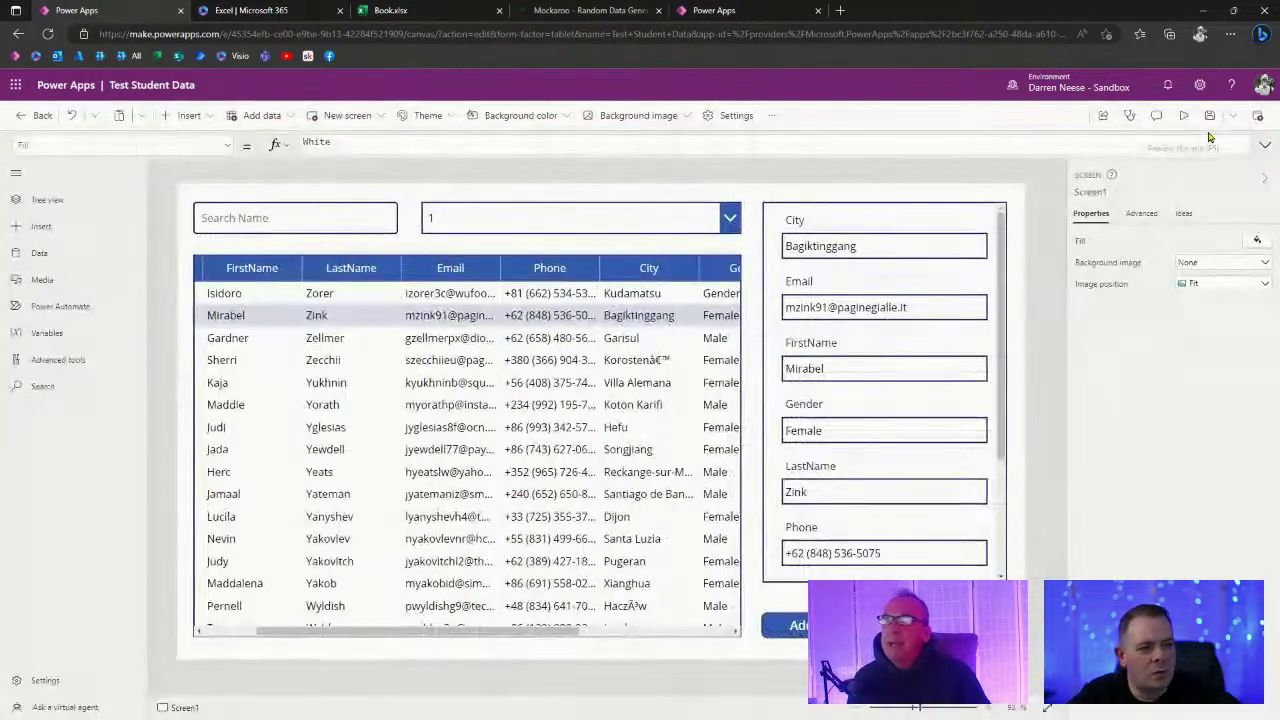
# Replace the drop down's Items formula with Distinct(Students, City).
pyautogui.click(605, 215)
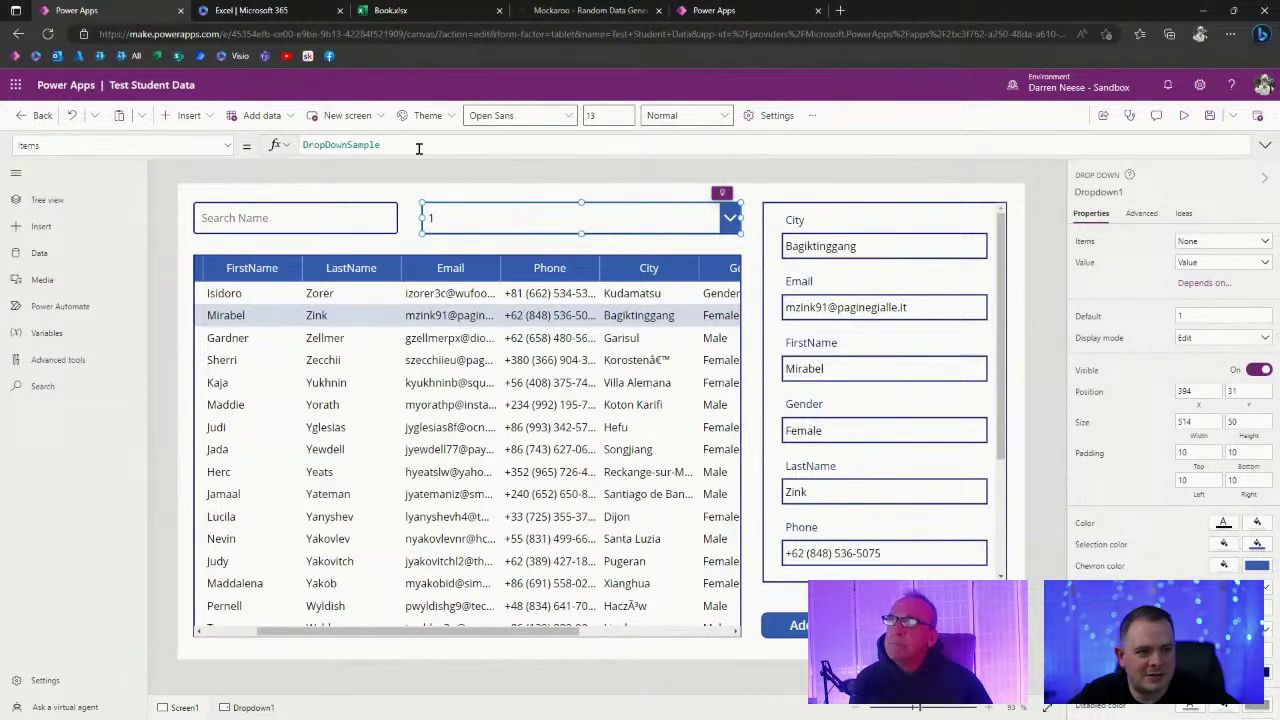
pyautogui.moveTo(419, 148); pyautogui.dragTo(234, 148)
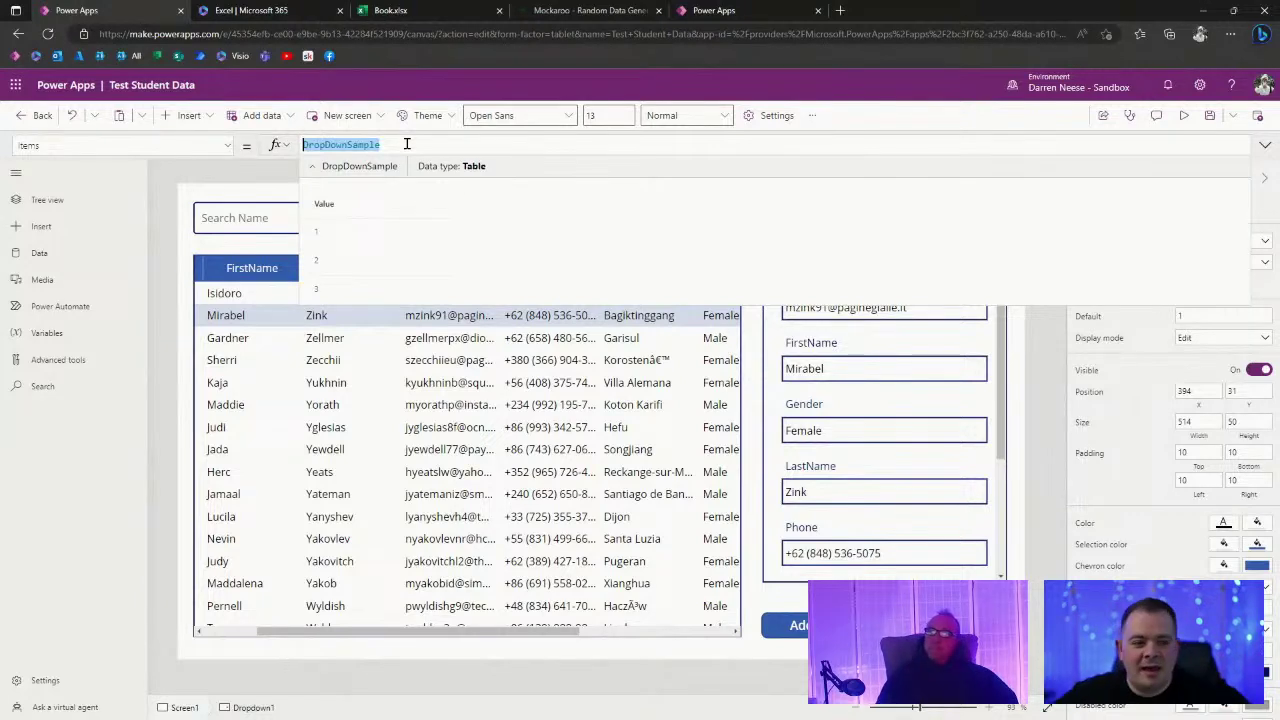
pyautogui.write('Dist')
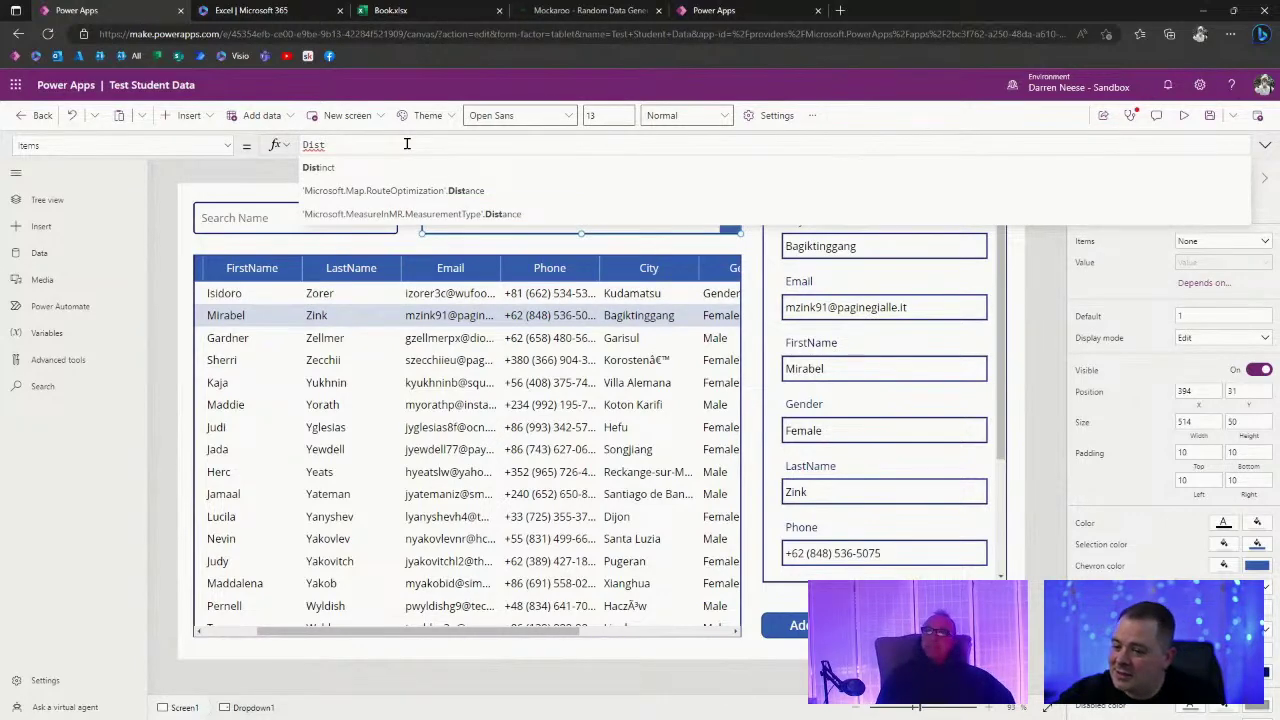
pyautogui.press('Tab')
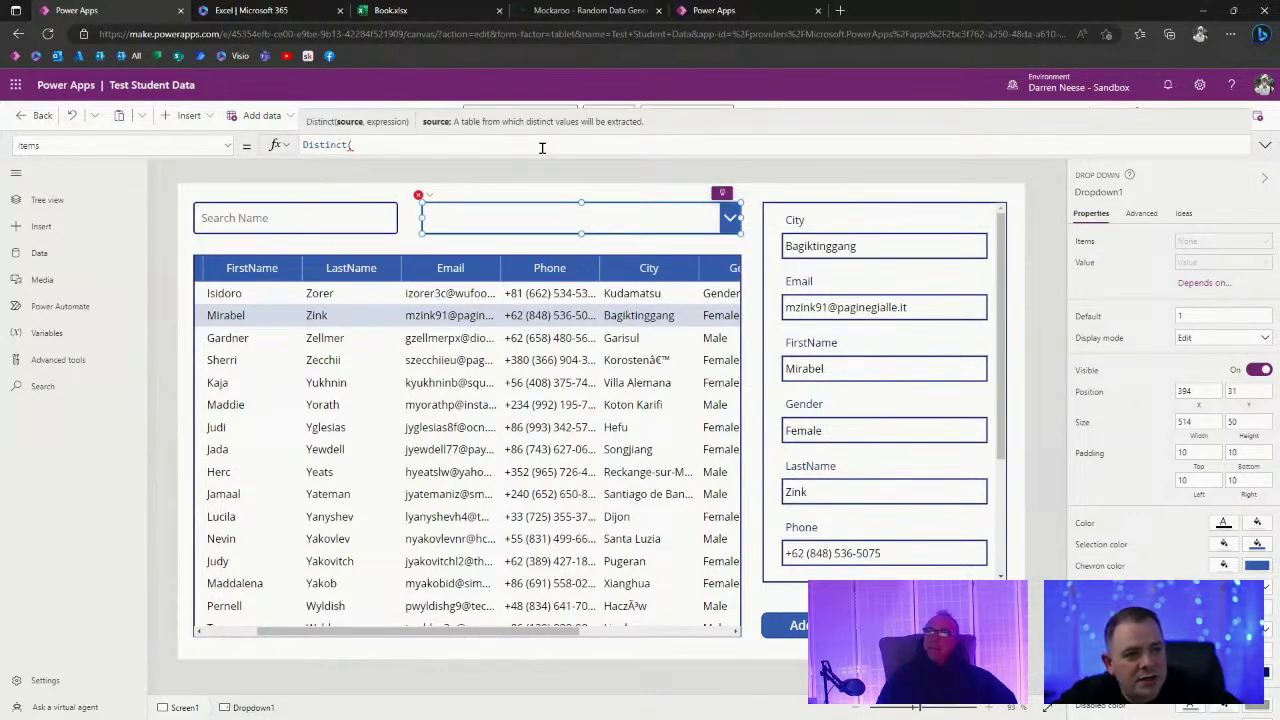
pyautogui.write('Students,')
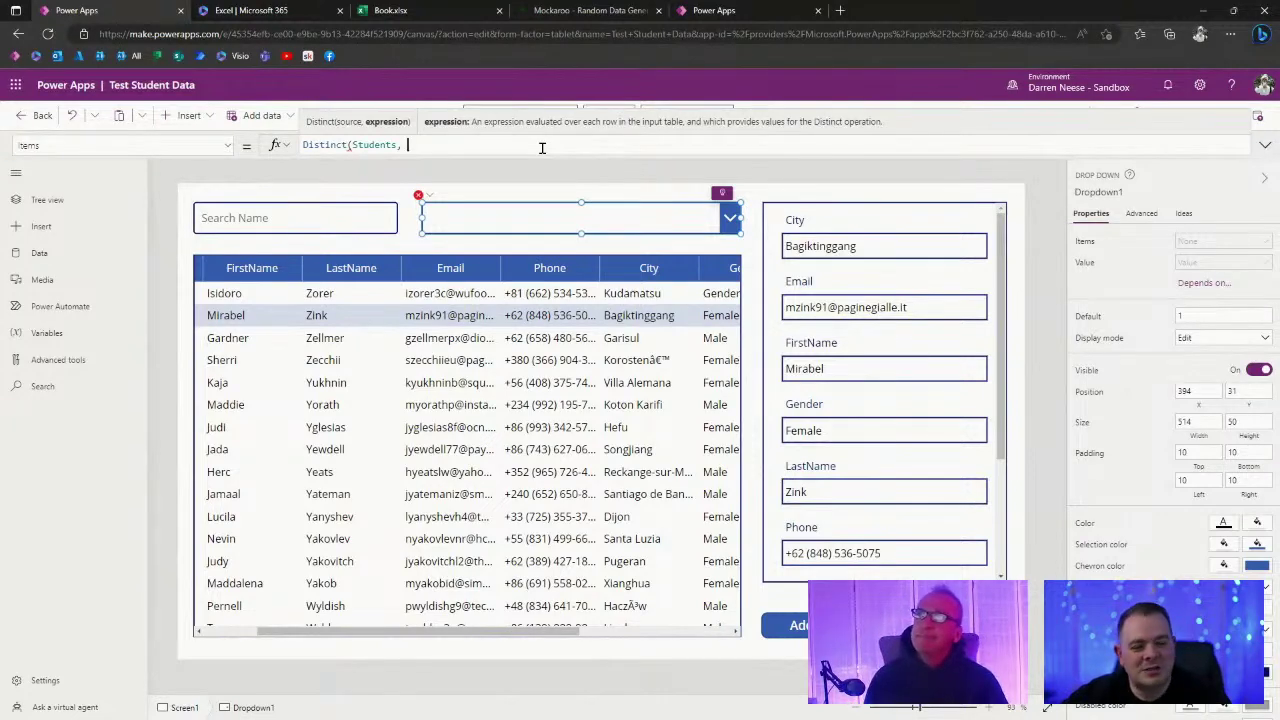
pyautogui.write('y')
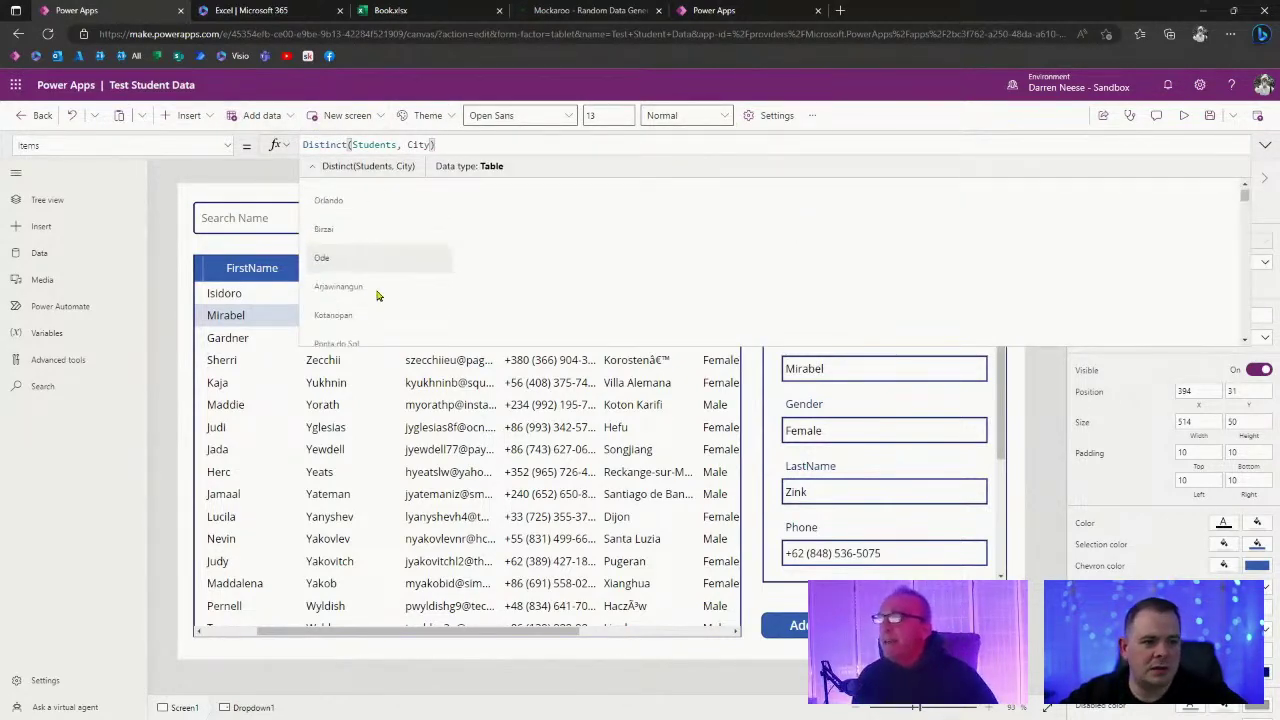
# Look through the city values that the Distinct formula returns and check how they are ordered.
pyautogui.scroll(-3, 370, 275)
pyautogui.scroll(-10, 377, 296)
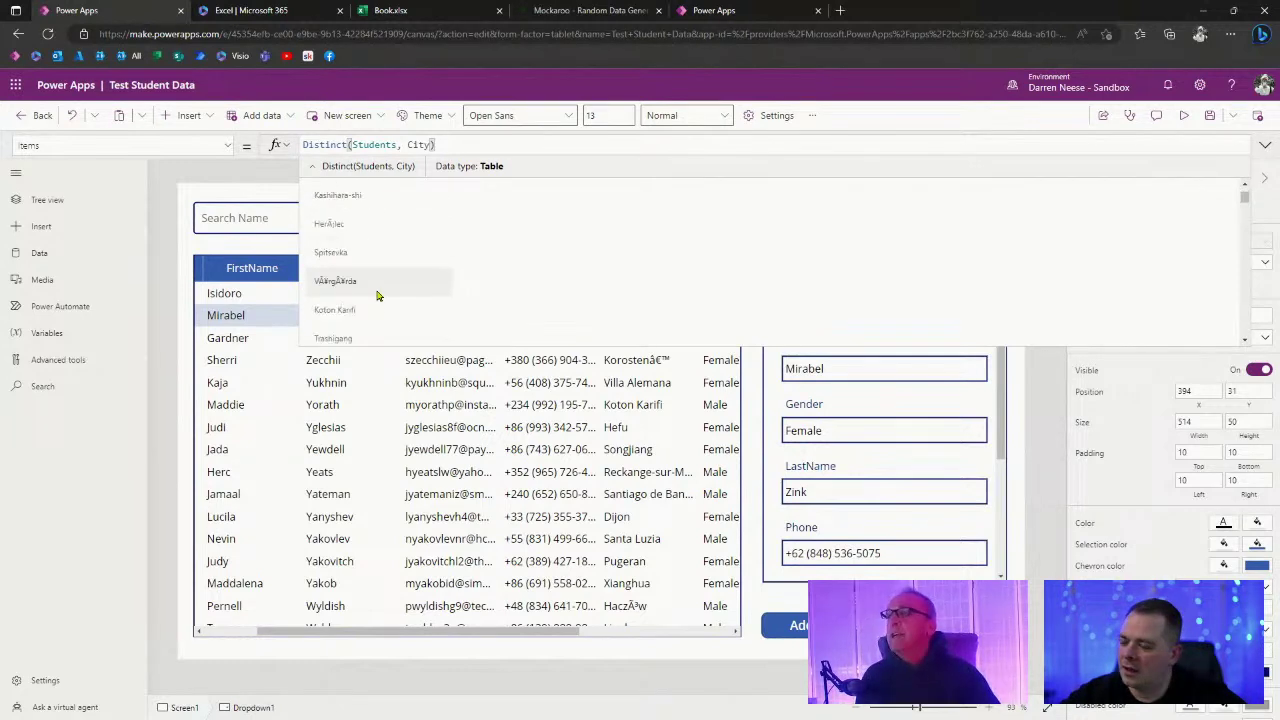
pyautogui.scroll(-10, 377, 296)
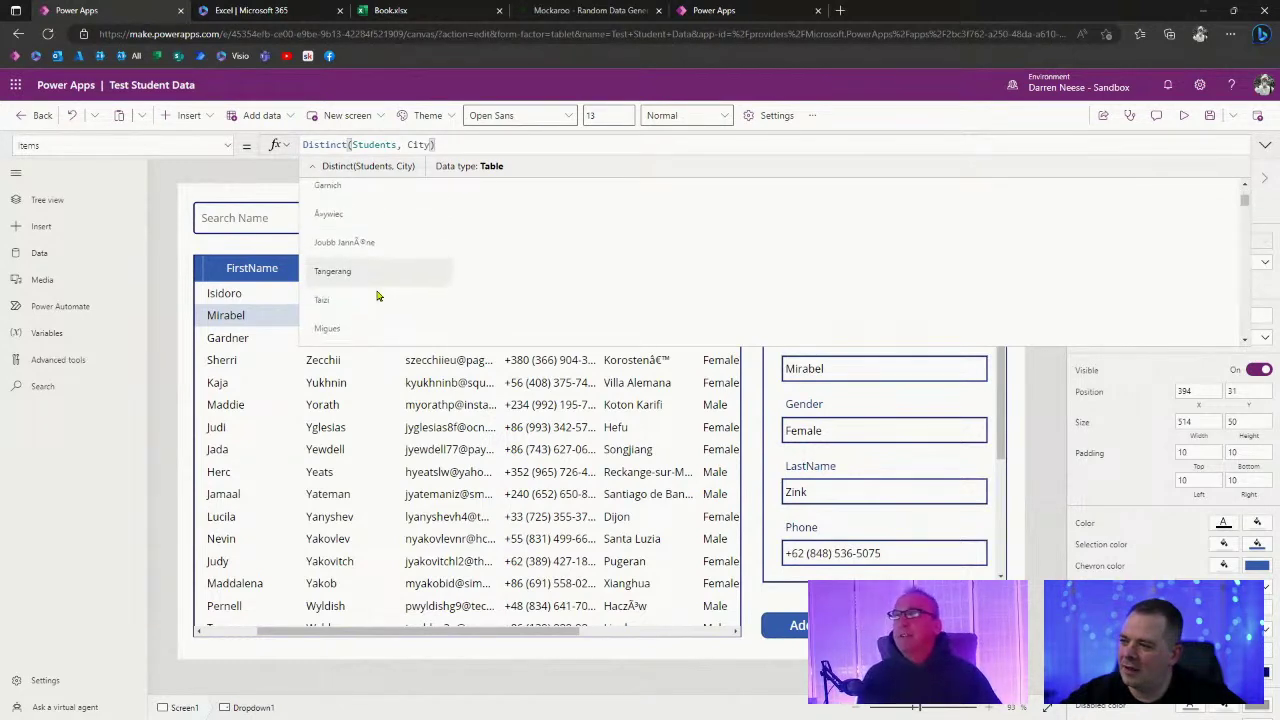
pyautogui.scroll(-10, 377, 296)
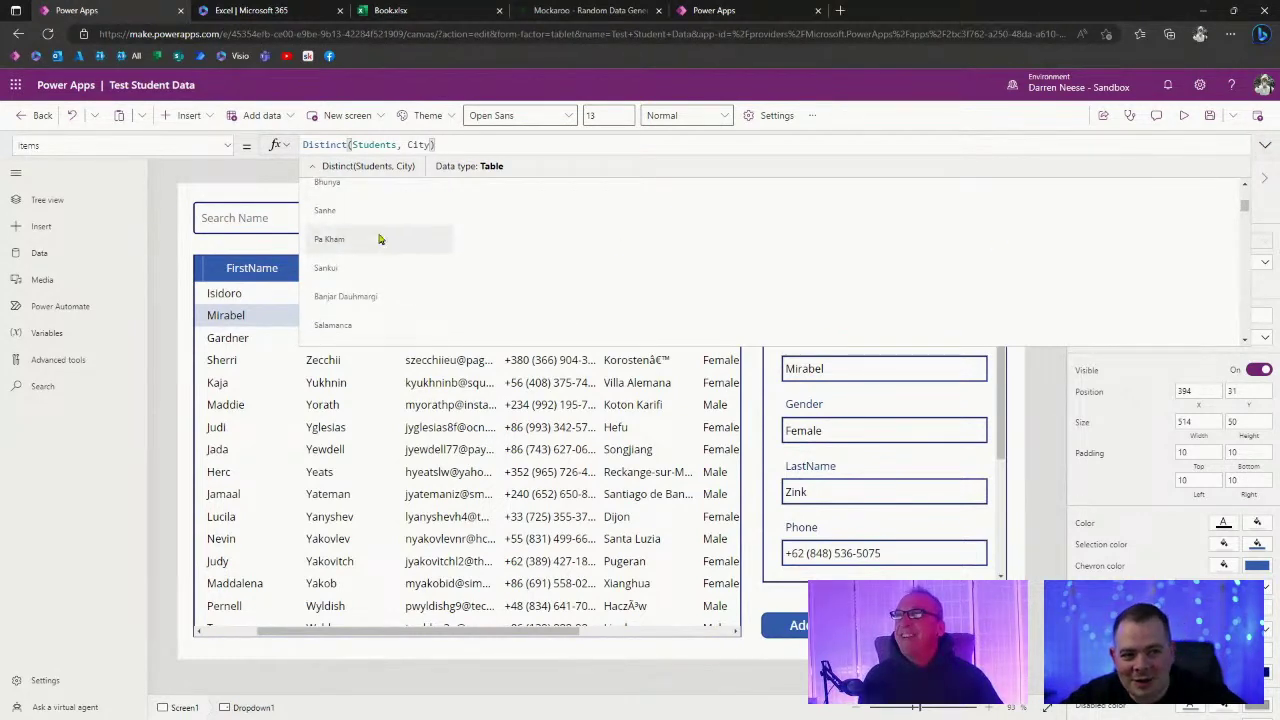
pyautogui.scroll(-5, 380, 237)
pyautogui.moveTo(468, 140); pyautogui.dragTo(300, 145)
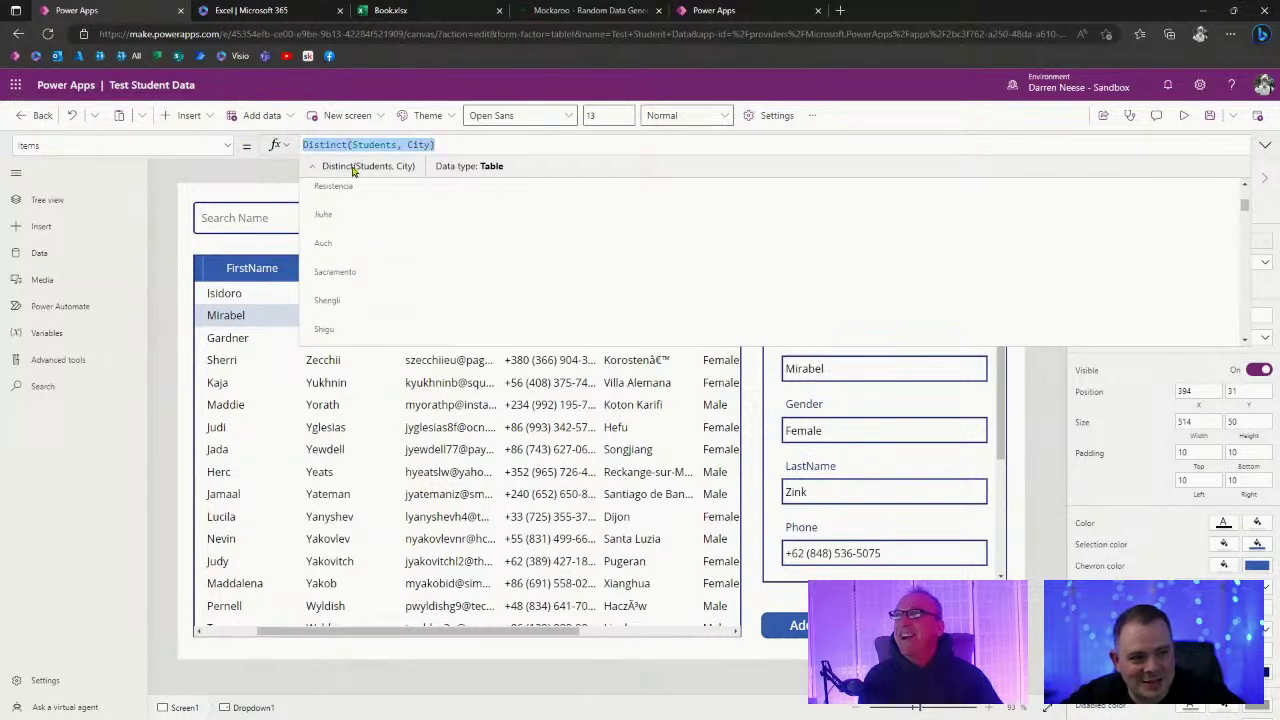
pyautogui.scroll(-3, 528, 283)
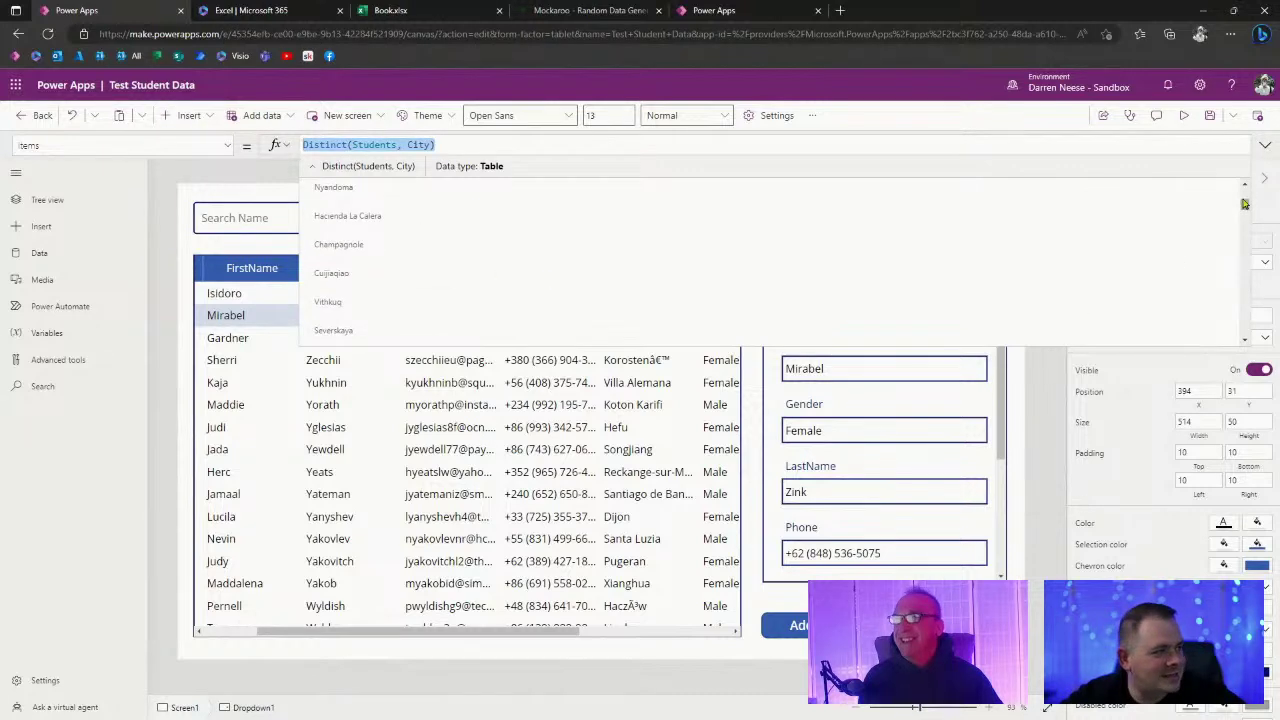
pyautogui.moveTo(1243, 210); pyautogui.dragTo(1244, 186)
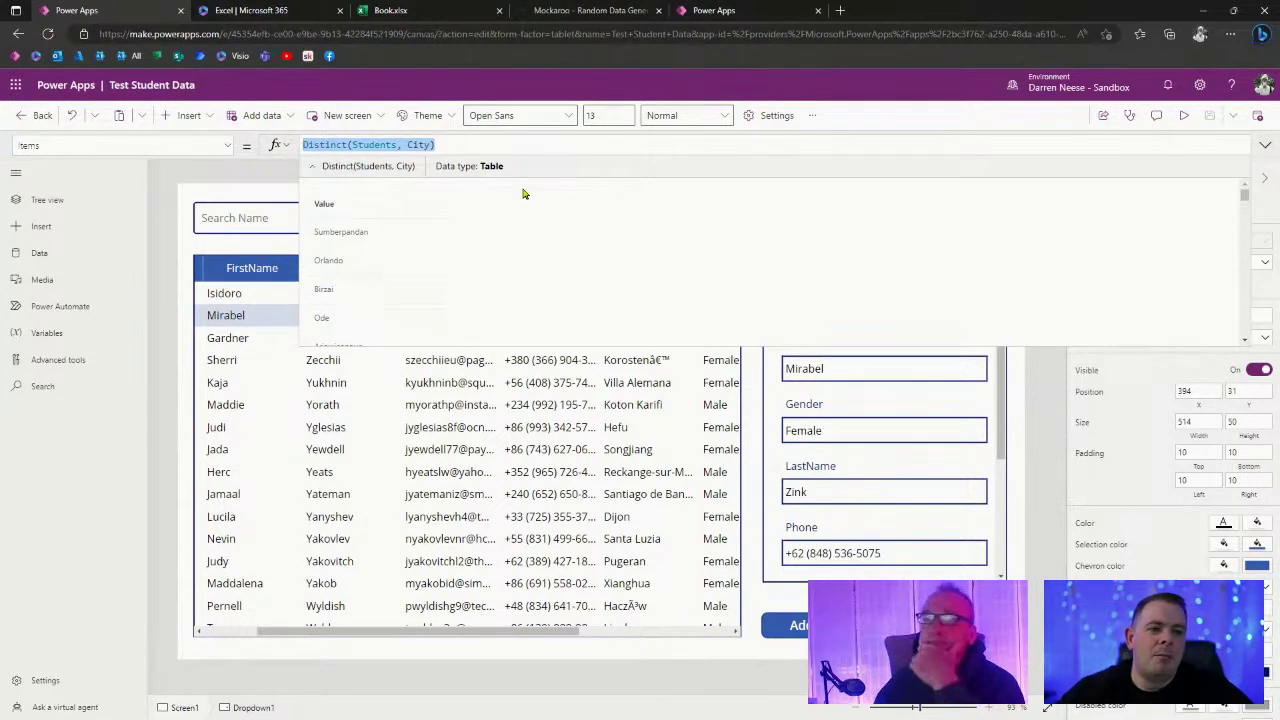
# Wrap the drop down's Items formula as Sort(Distinct(Students, City), Value) and preview the app.
pyautogui.click(486, 145)
pyautogui.press('Home')
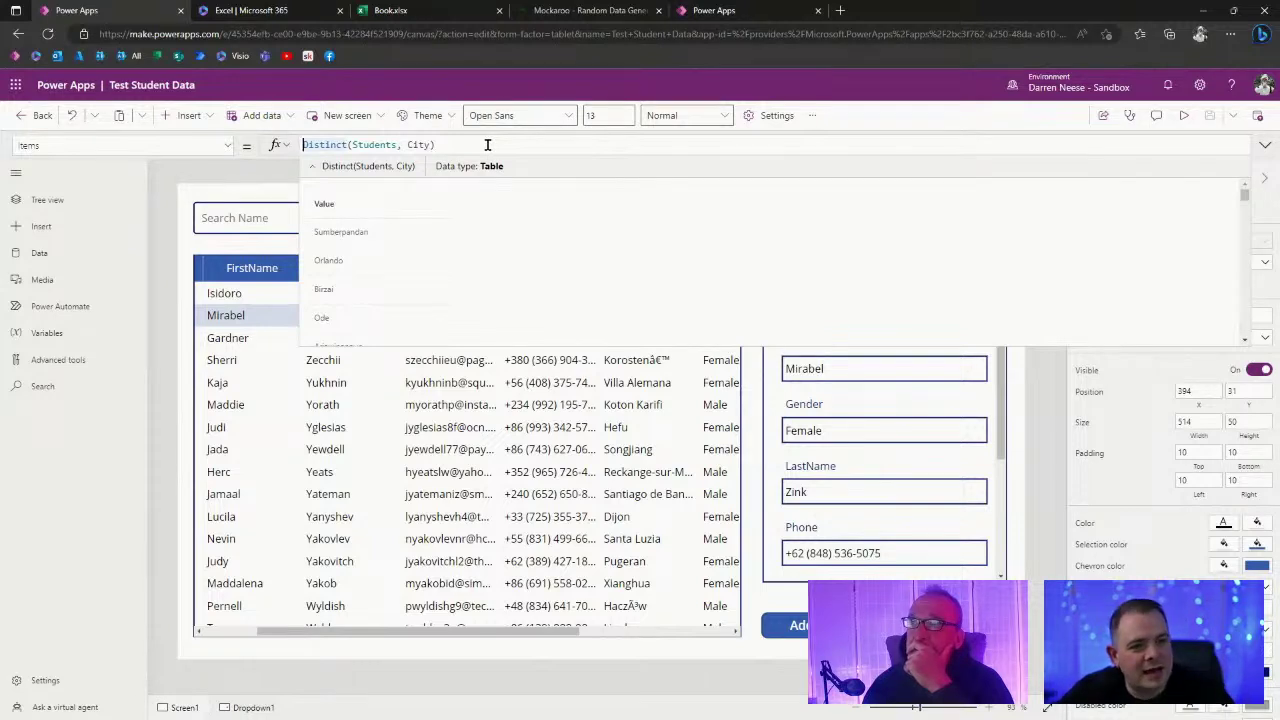
pyautogui.write('Sort(')
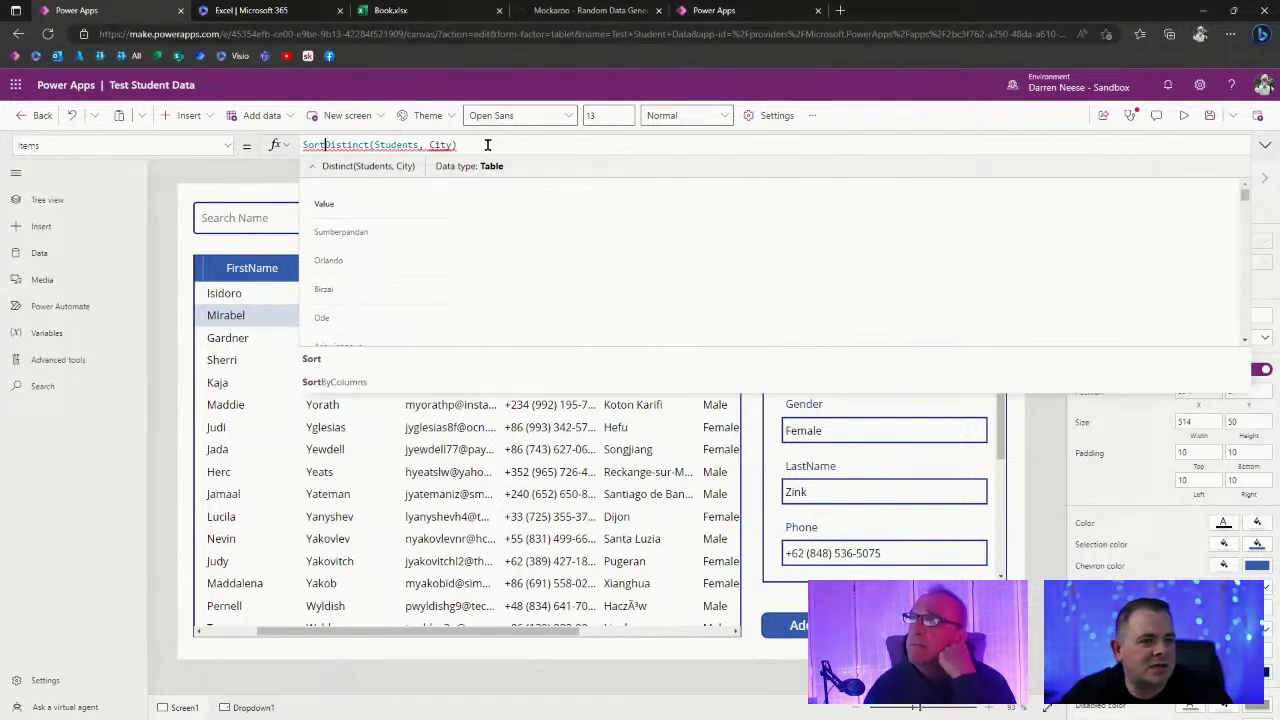
pyautogui.press('End')
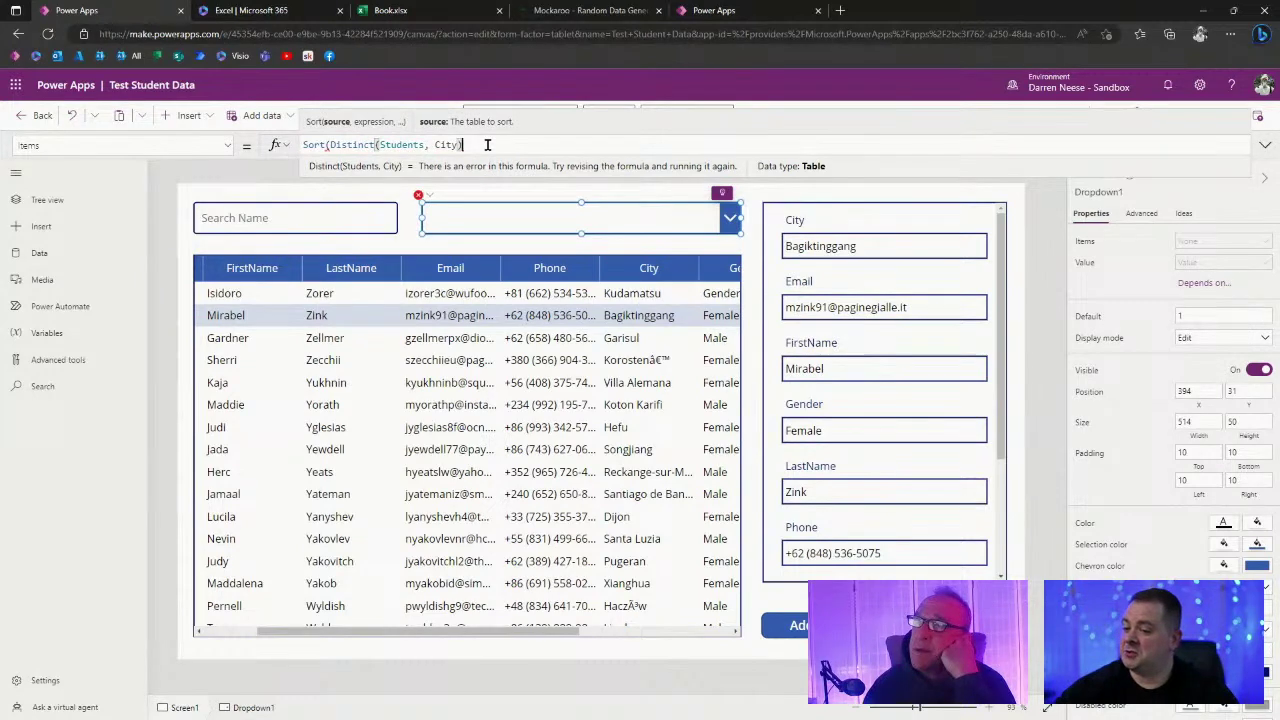
pyautogui.write(',')
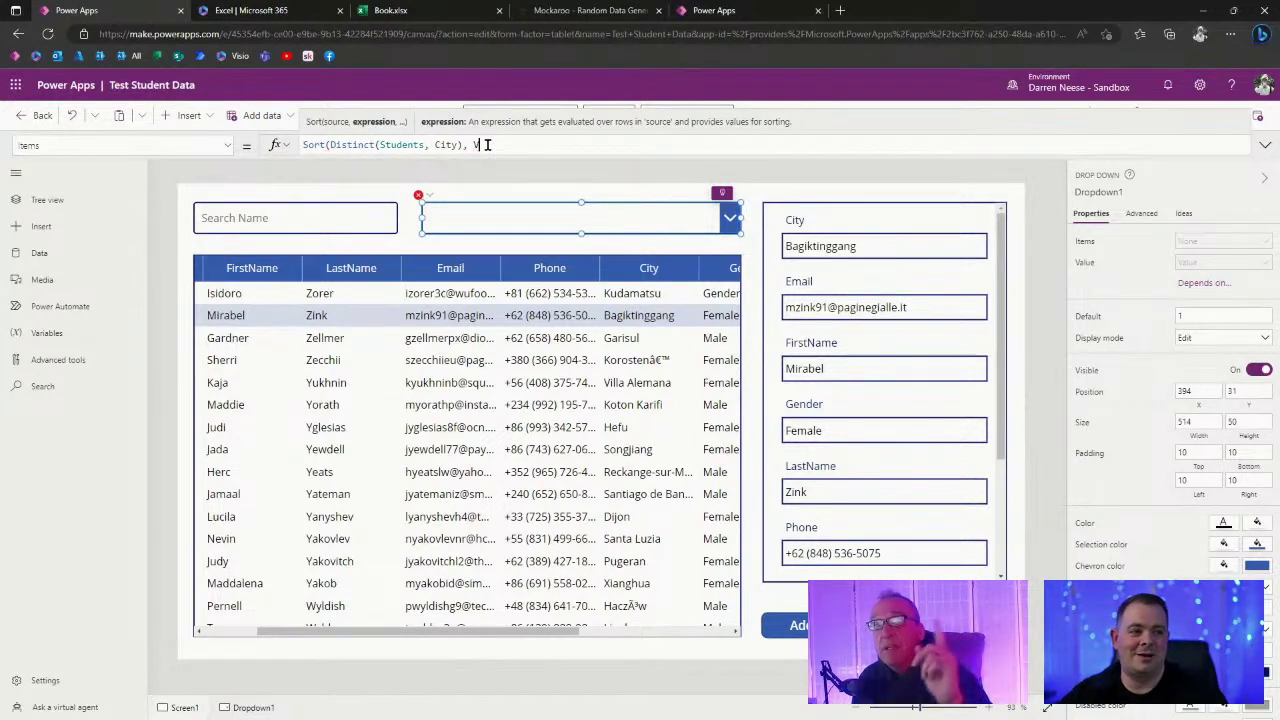
pyautogui.write('Value)')
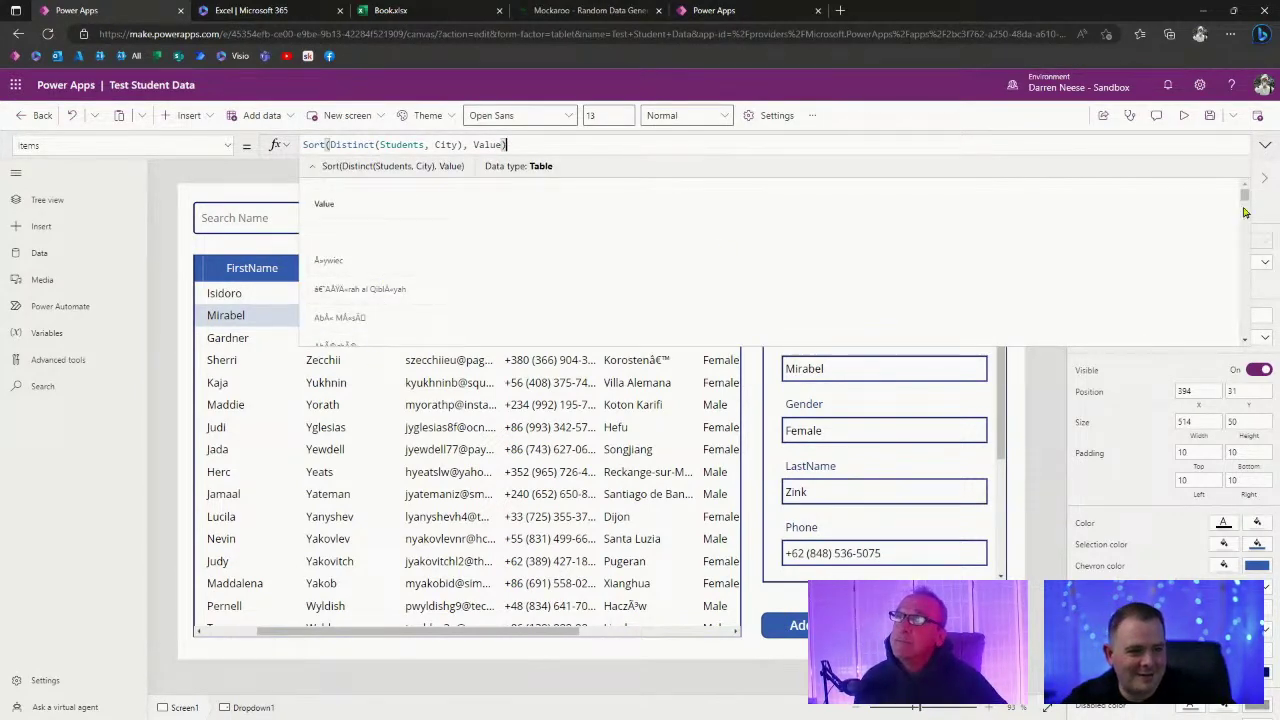
pyautogui.click(1265, 148)
pyautogui.click(1184, 117)
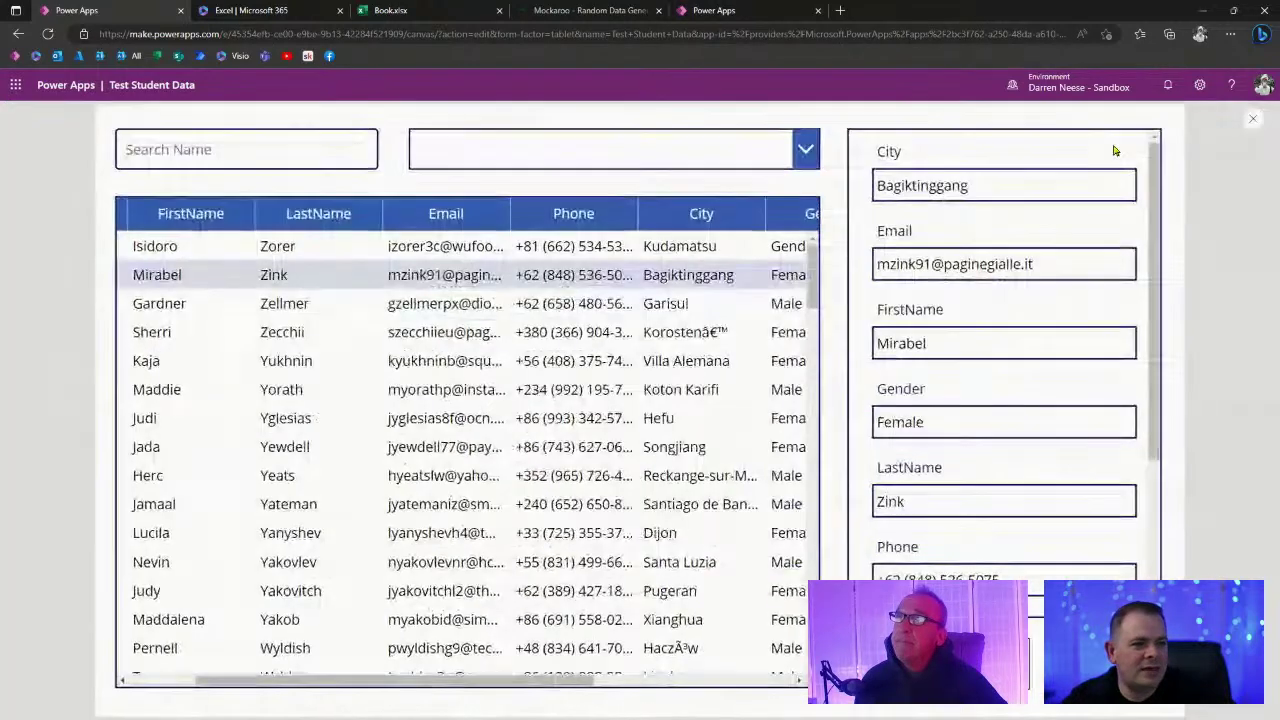
# Check the order of the cities listed in the previewed drop down and return to the editor.
pyautogui.click(650, 150)
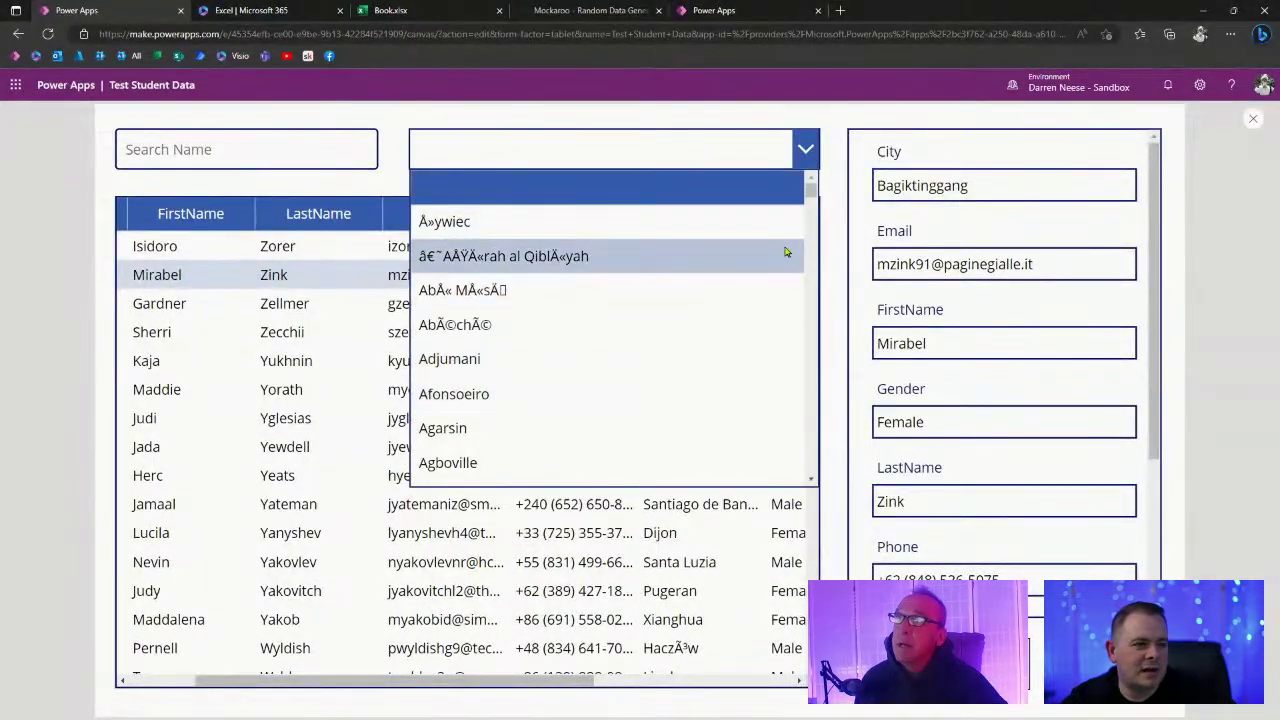
pyautogui.moveTo(811, 192)
pyautogui.mouseDown()
pyautogui.moveTo(791, 460)
pyautogui.moveTo(823, 171)
pyautogui.mouseUp()
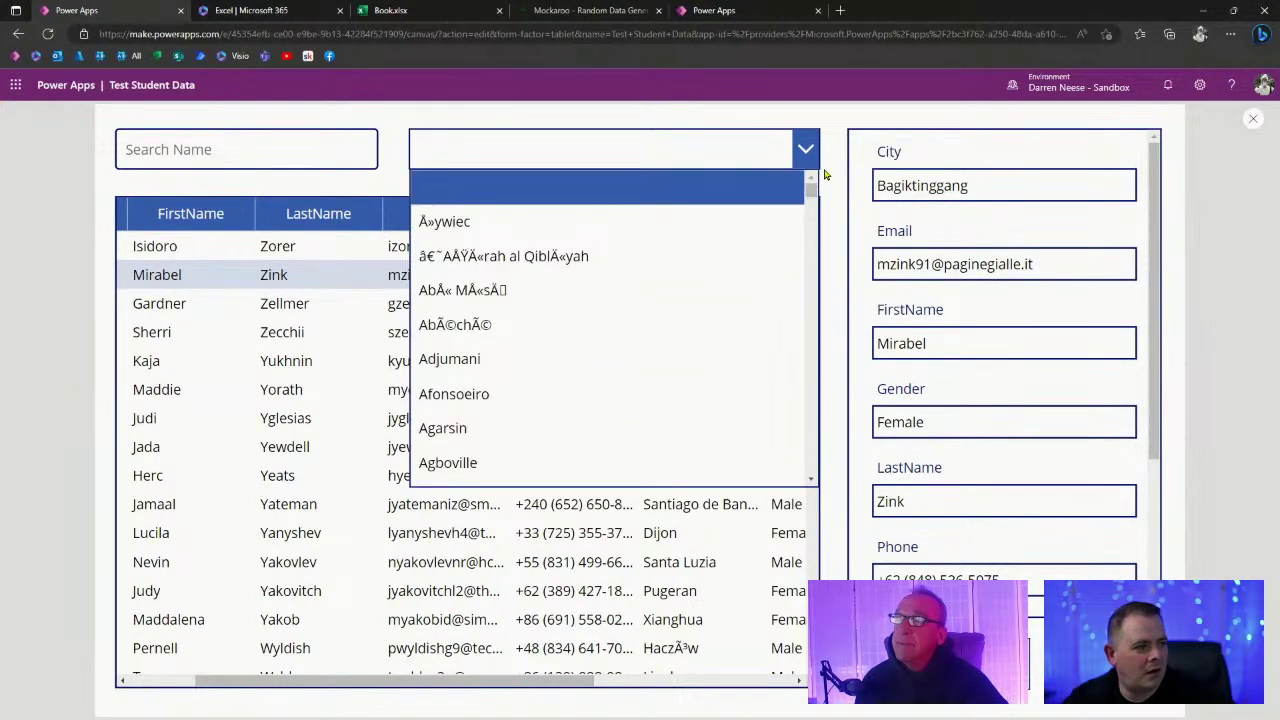
pyautogui.click(829, 150)
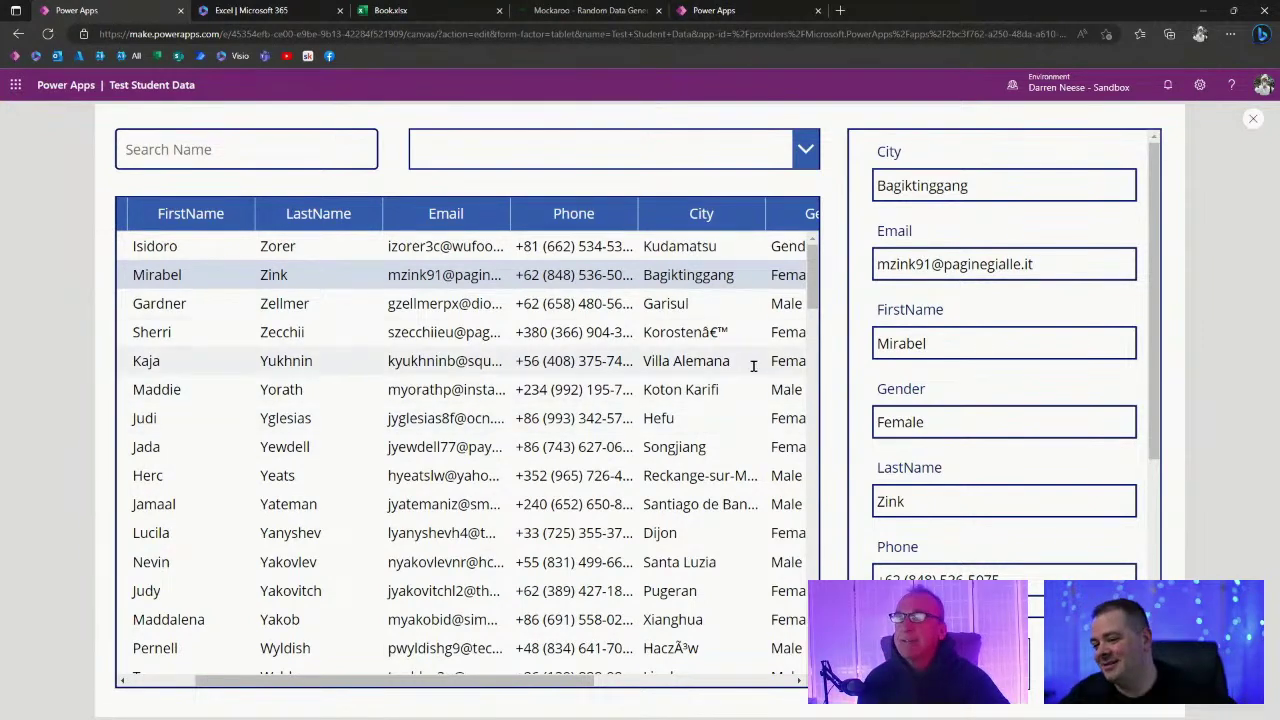
pyautogui.click(1233, 127)
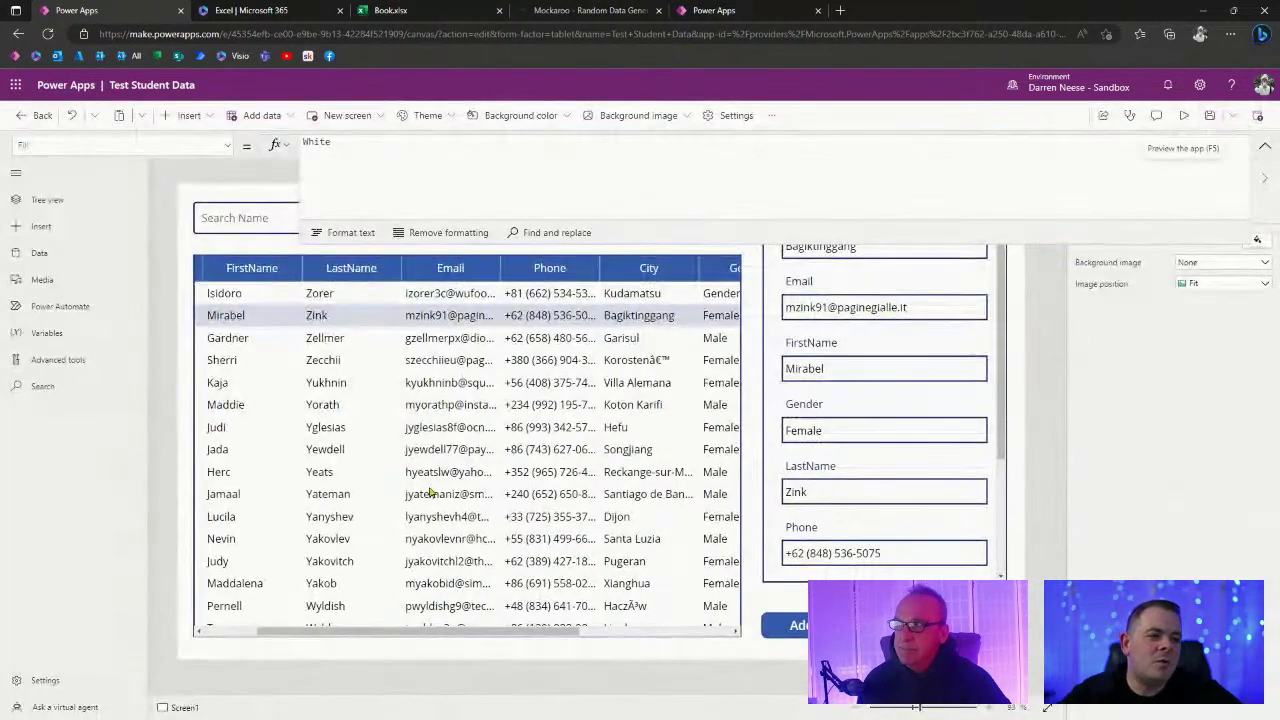
# Open the student data table's Items formula and add blank lines around Students inside the Search function.
pyautogui.click(1262, 145)
pyautogui.click(559, 634)
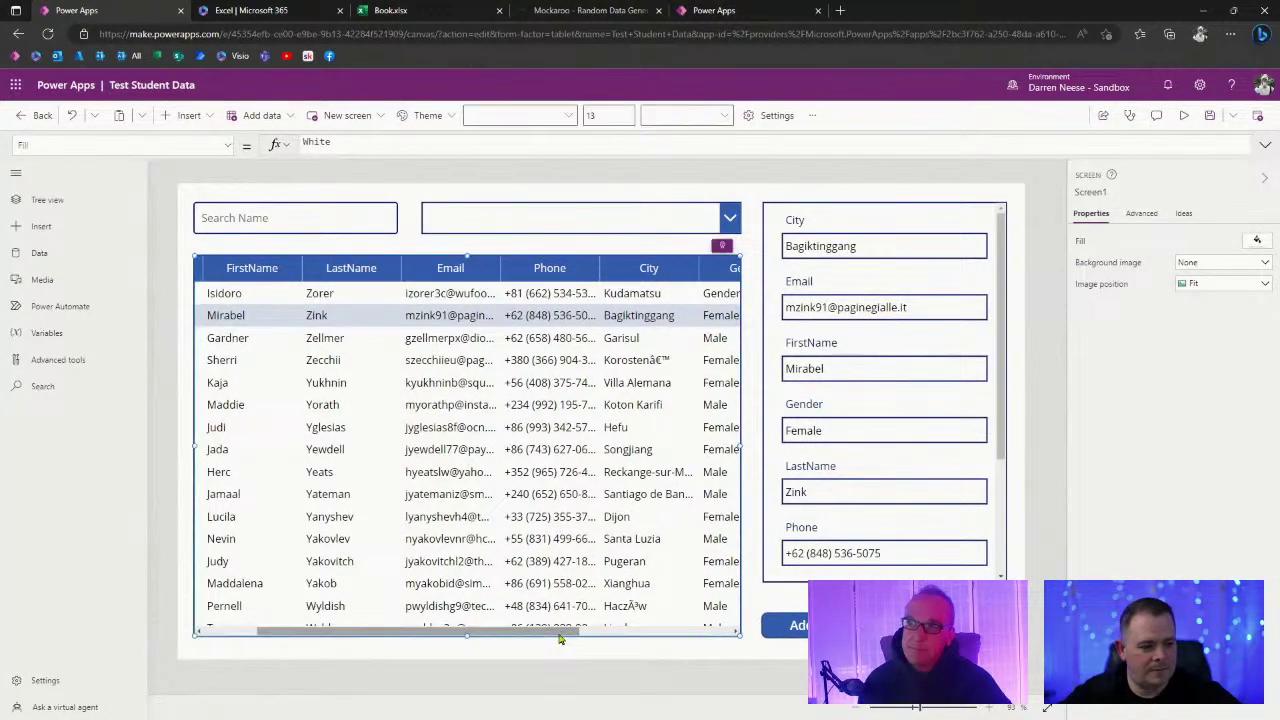
pyautogui.click(1264, 146)
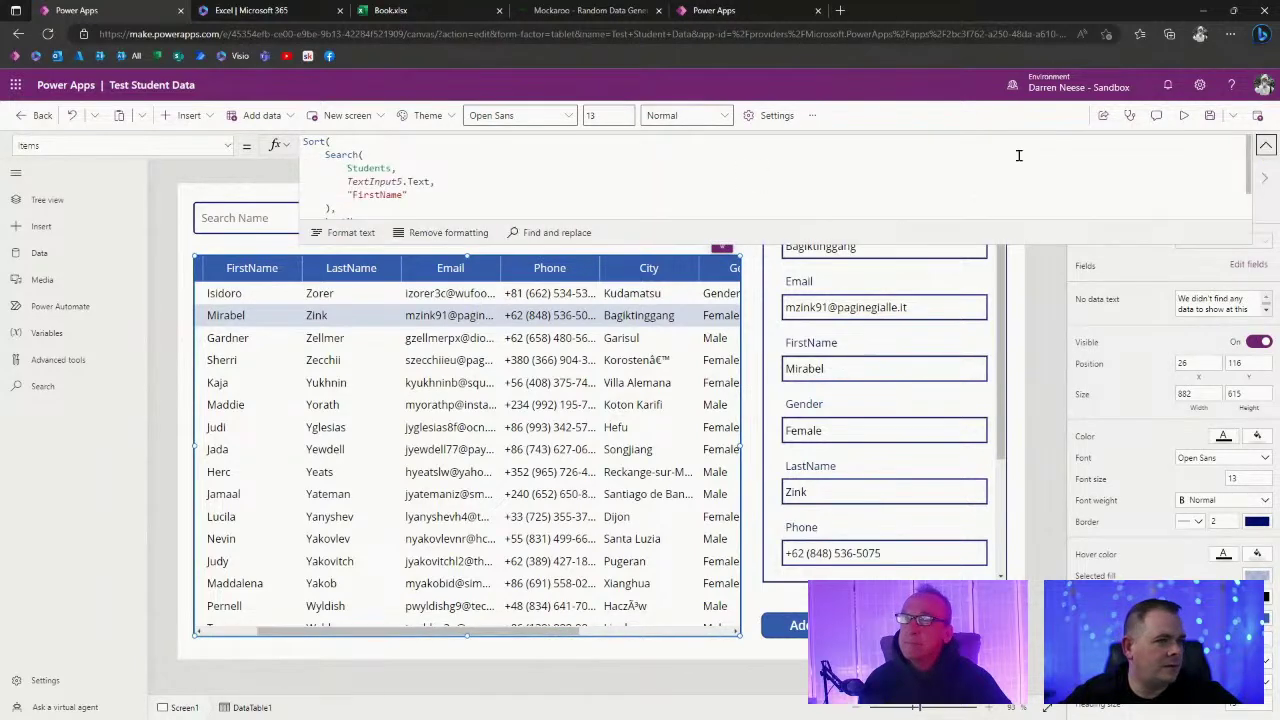
pyautogui.click(543, 189)
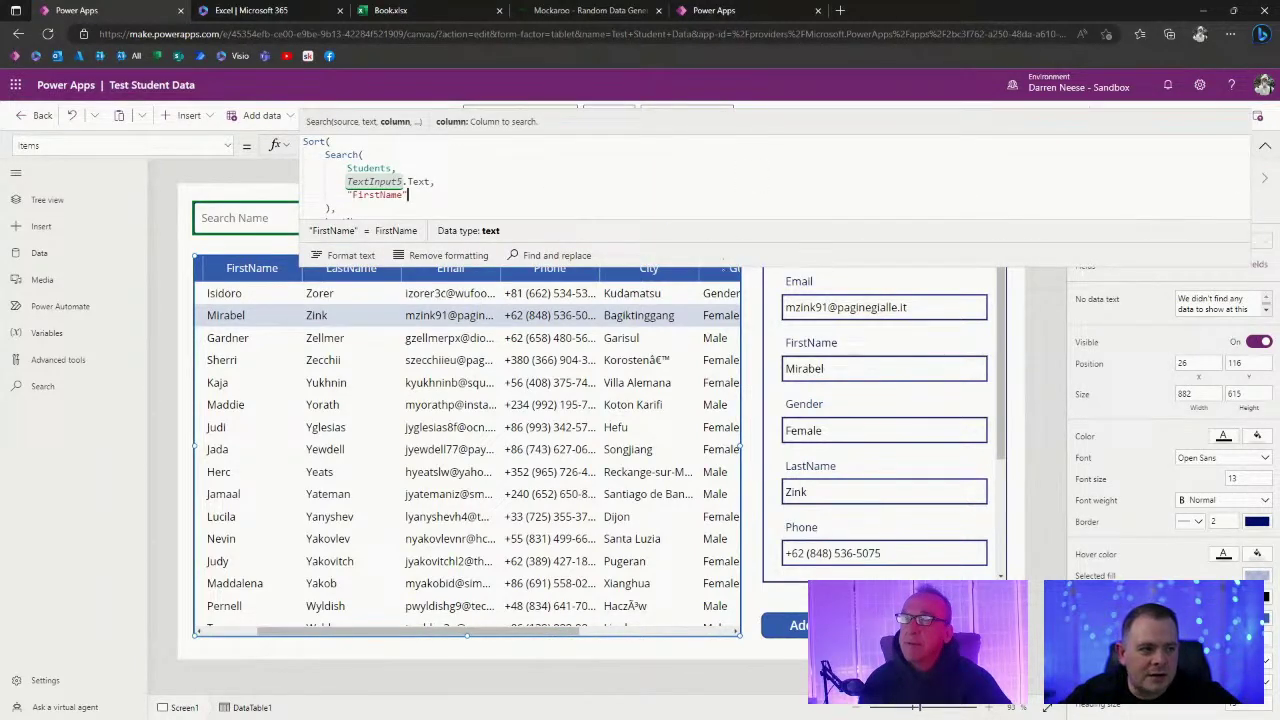
pyautogui.doubleClick(375, 168)
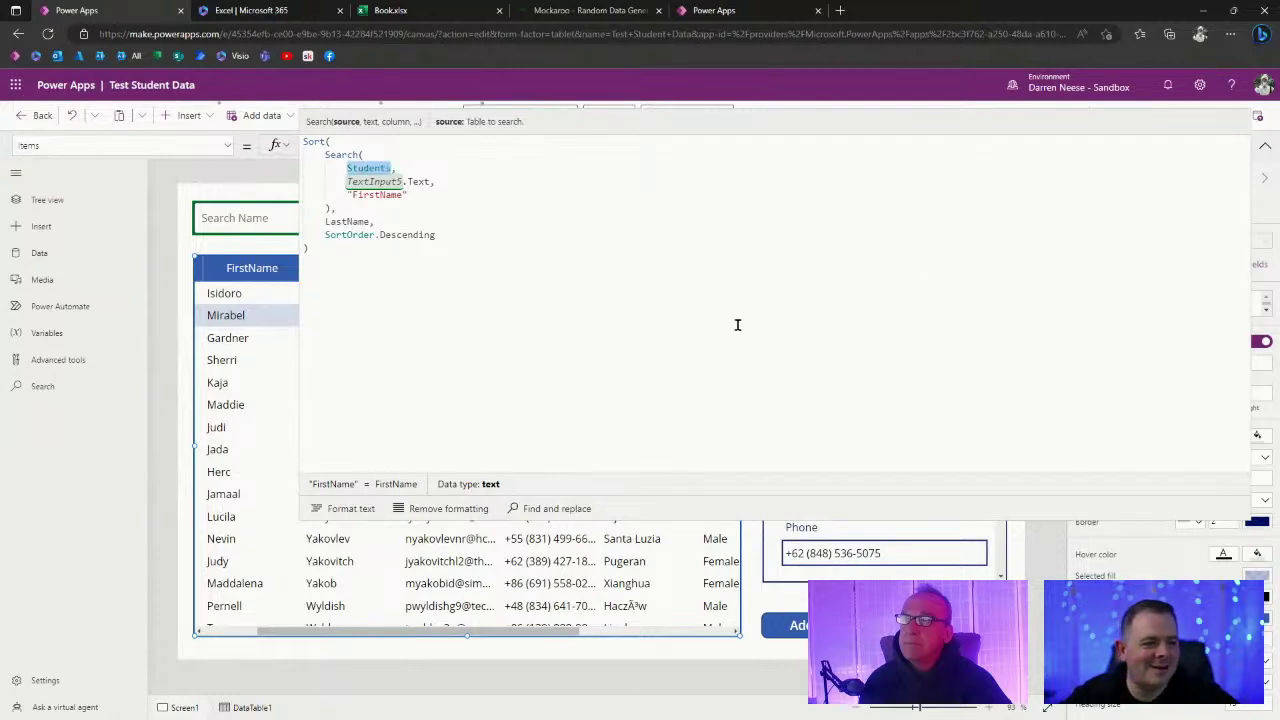
pyautogui.click(494, 152)
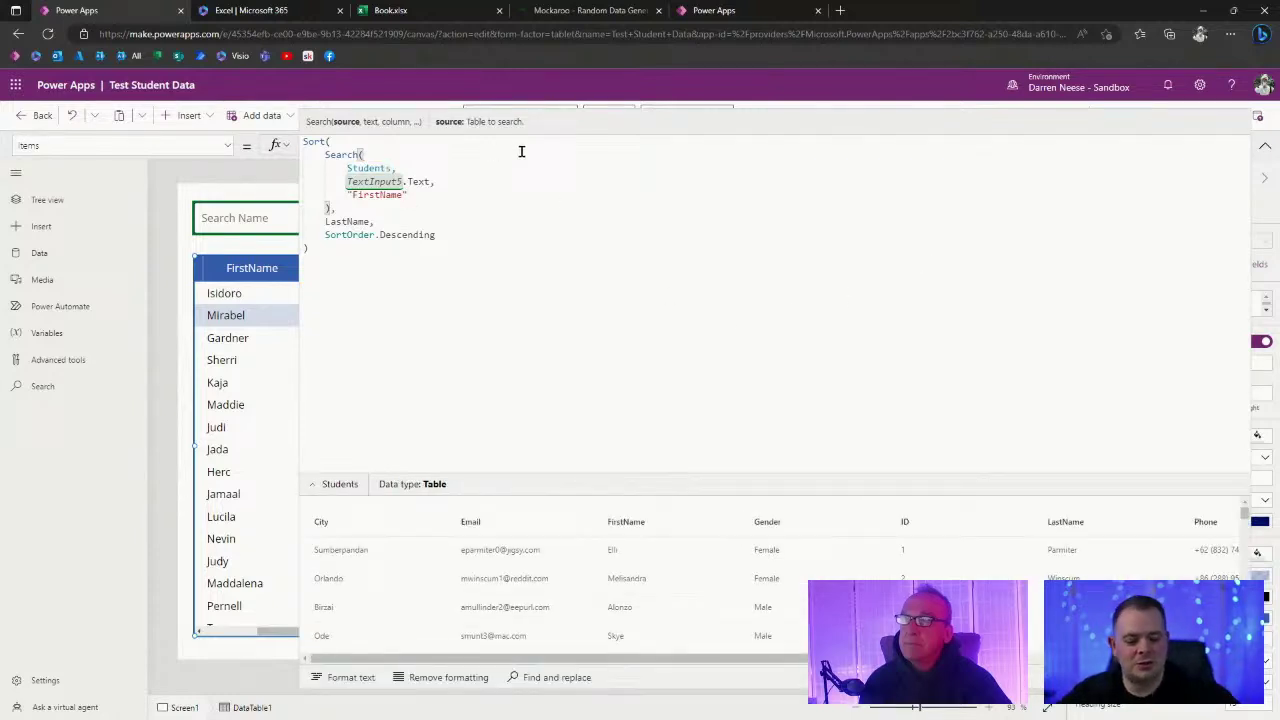
pyautogui.press('Return')
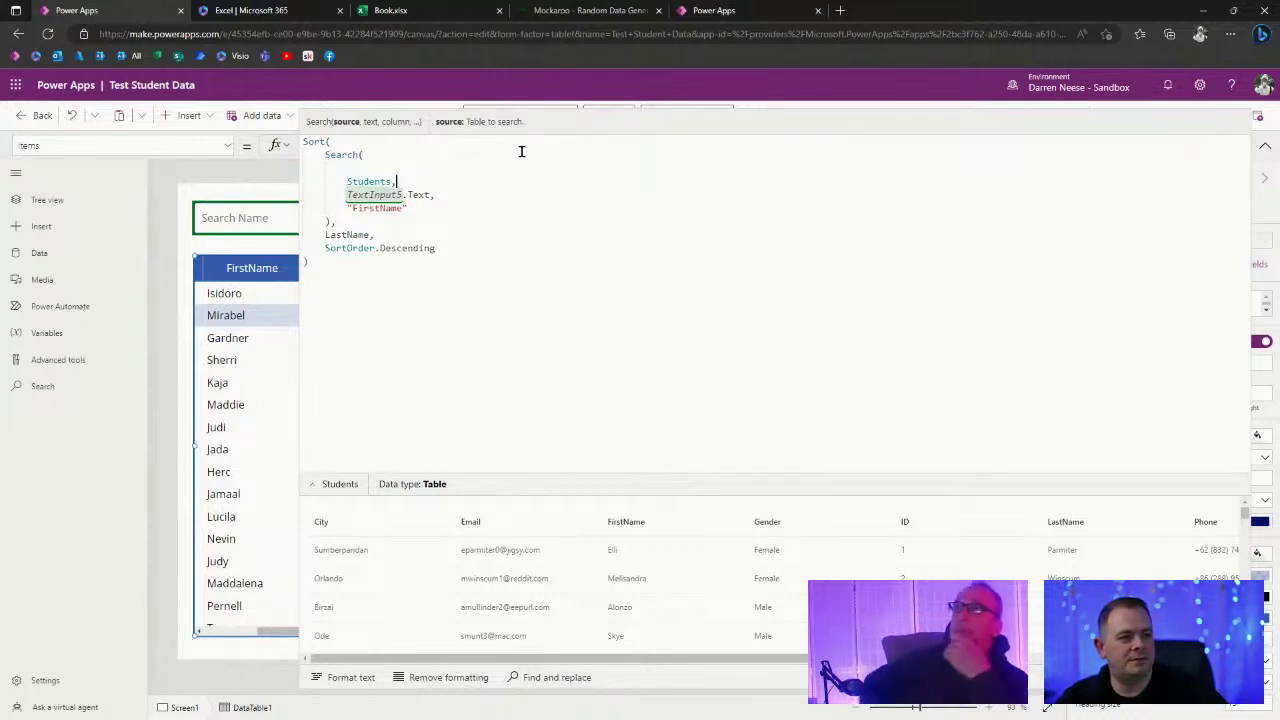
pyautogui.press('Return')
pyautogui.press('Return')
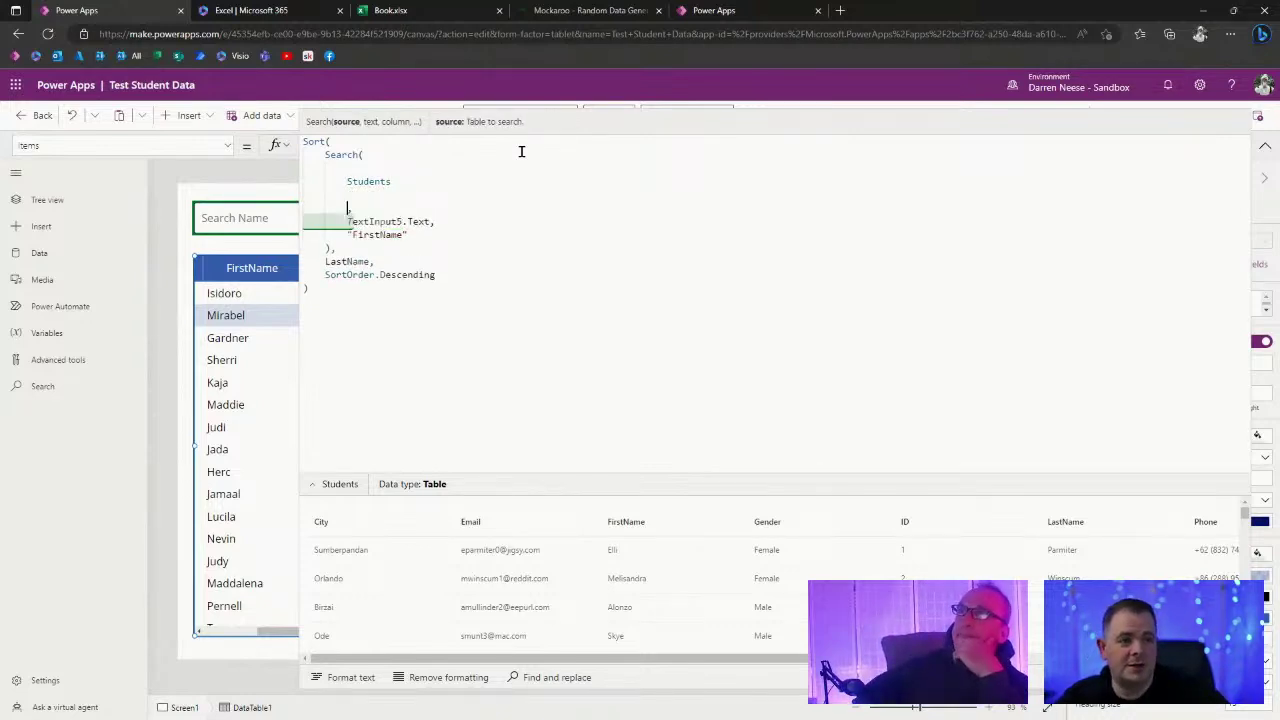
pyautogui.press('Up')
pyautogui.press('Up')
pyautogui.press('Up')
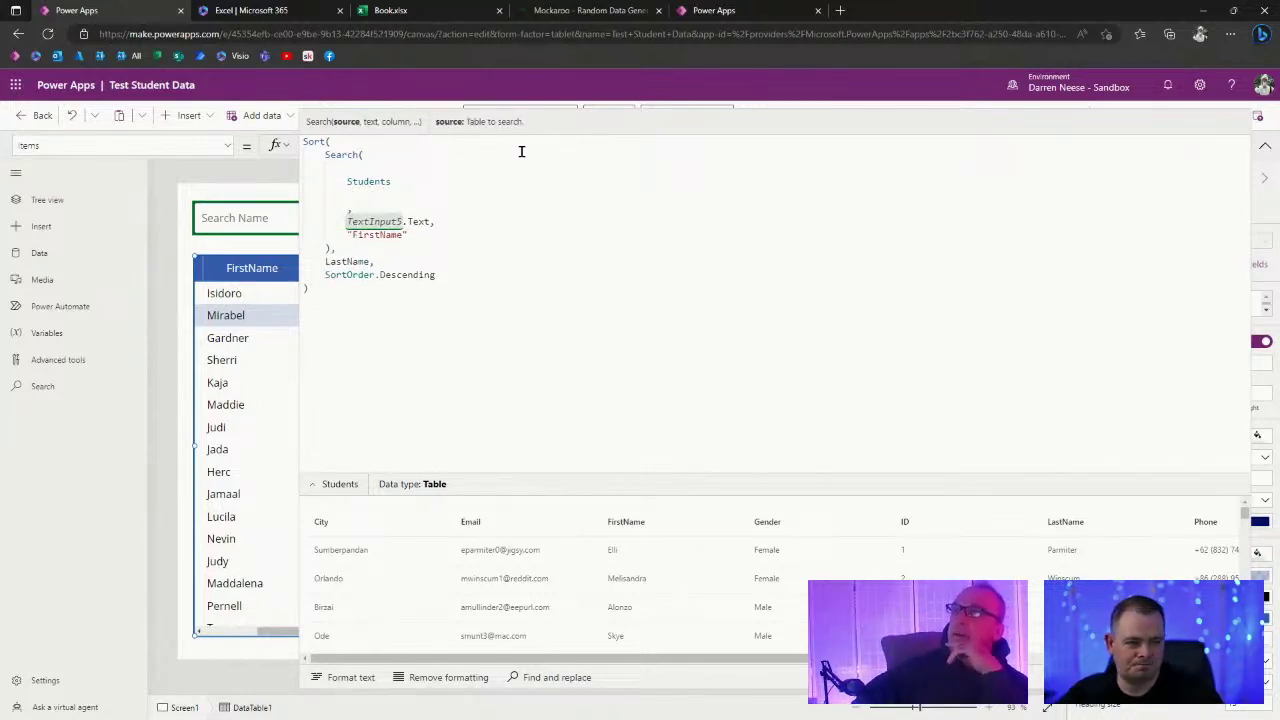
# Start a Filter( function above Students within Search and indent Students as its source.
pyautogui.write('Filter(')
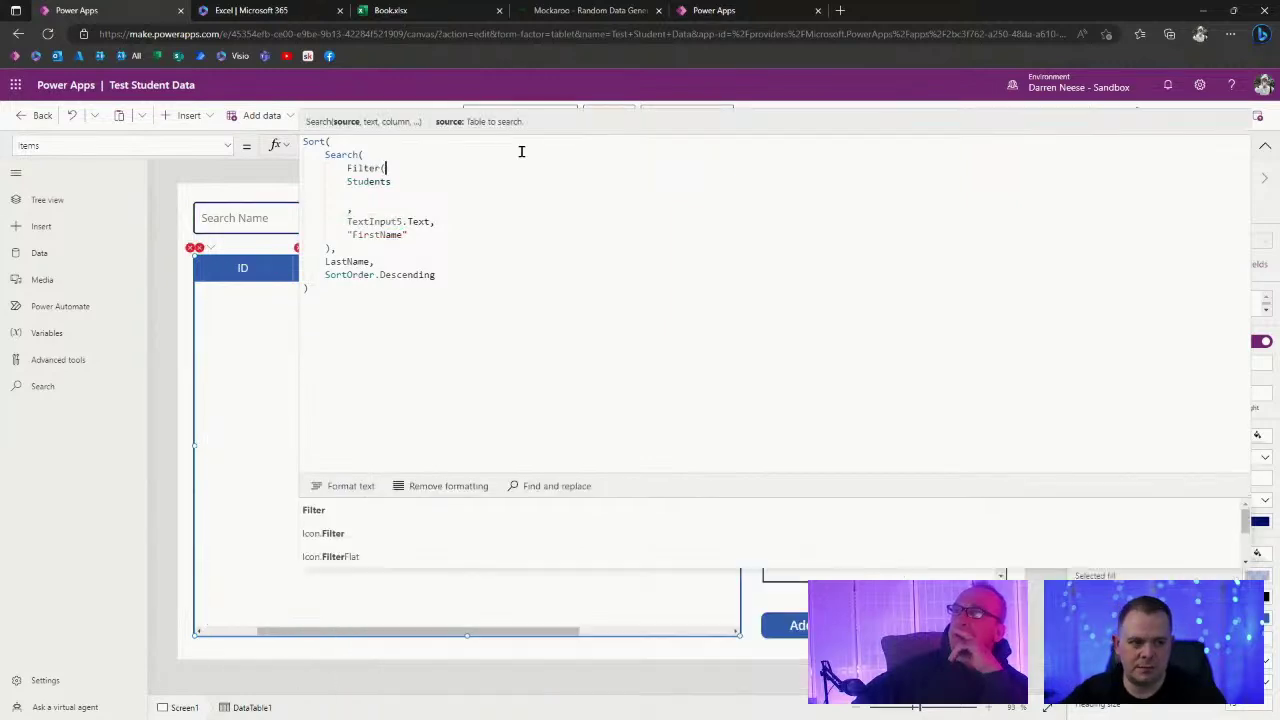
pyautogui.click(348, 180)
pyautogui.press('Tab')
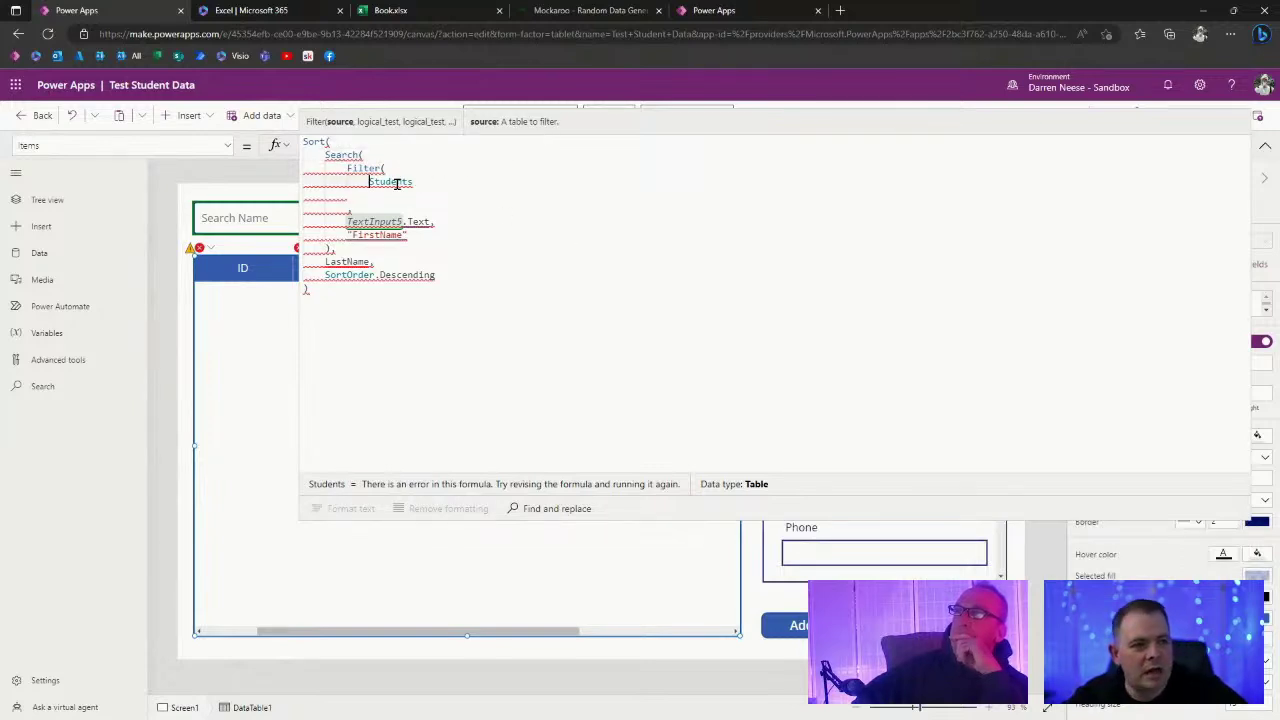
pyautogui.doubleClick(410, 182)
pyautogui.click(420, 191)
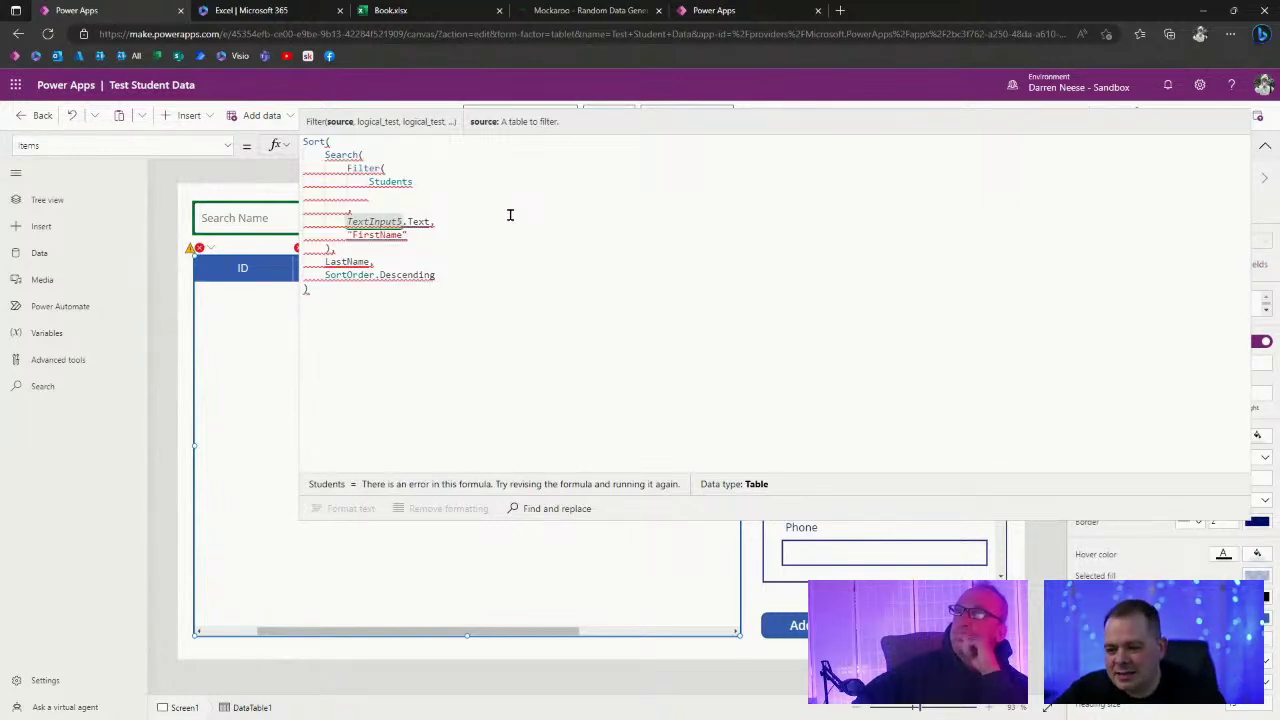
# Complete the Filter with the condition City = Dropdown1.SelectedText, closing the function and adding the comma after Students.
pyautogui.write('C')
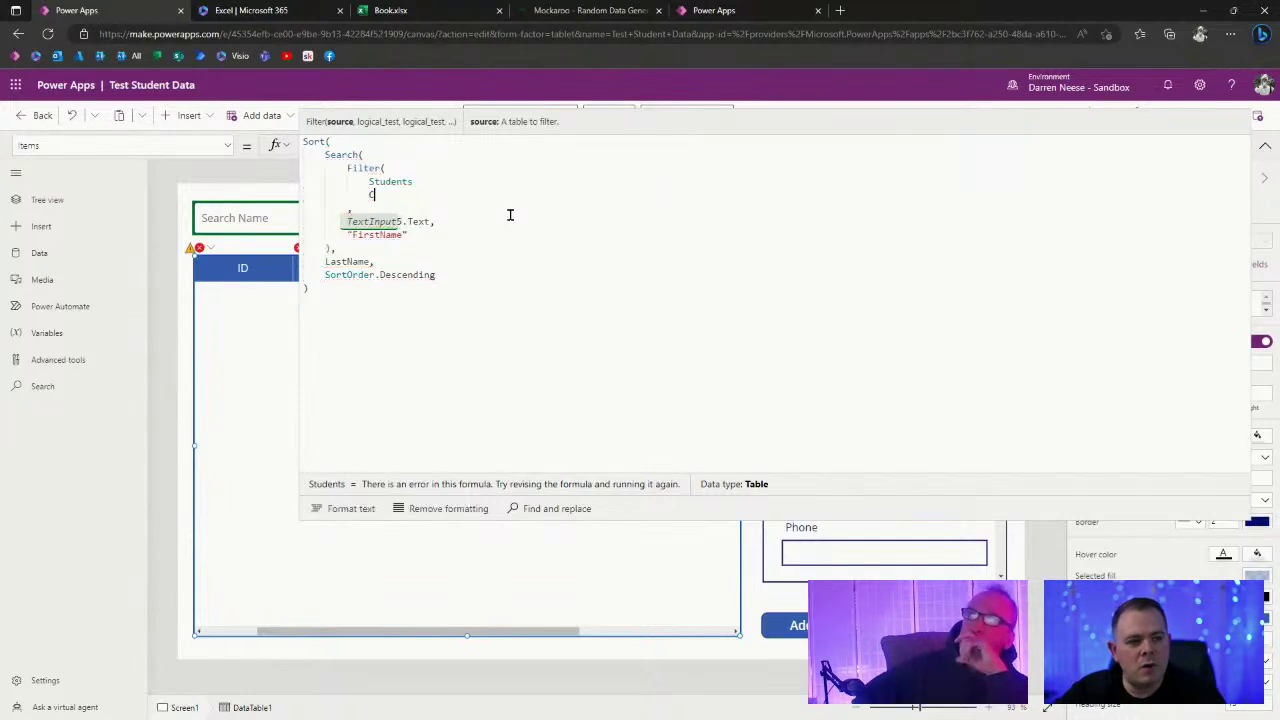
pyautogui.write('ity =')
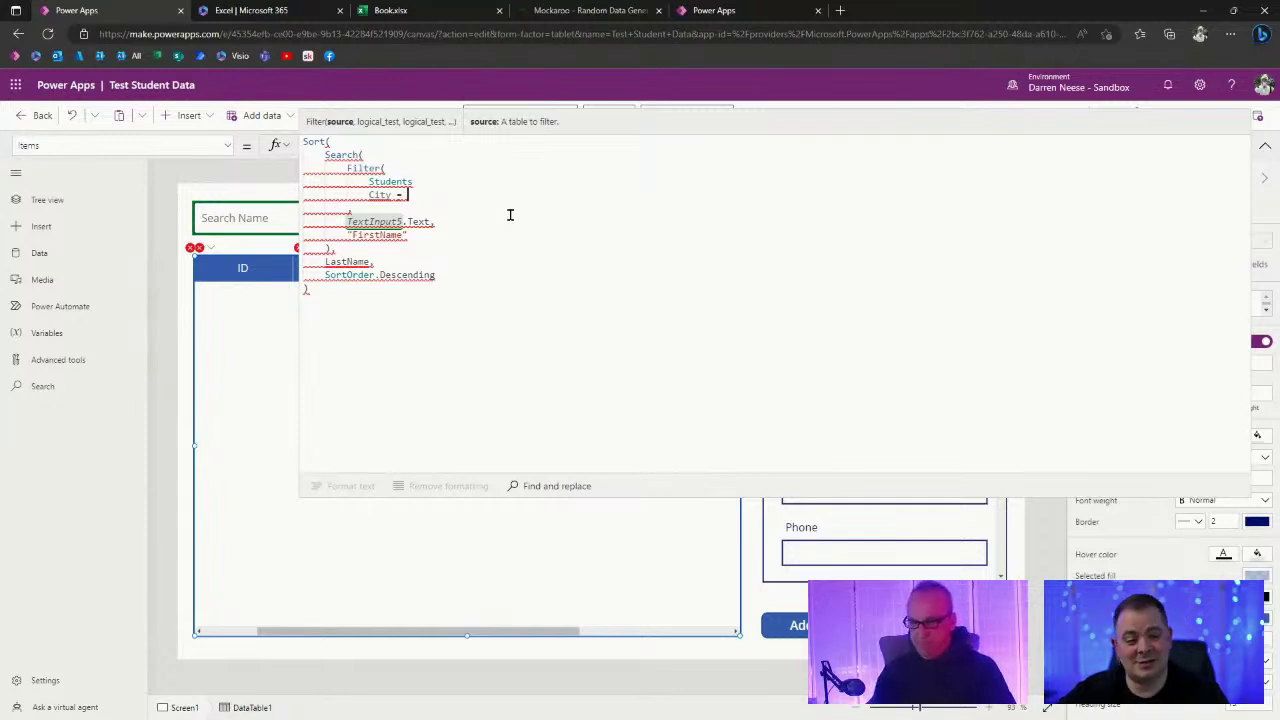
pyautogui.write('Drop')
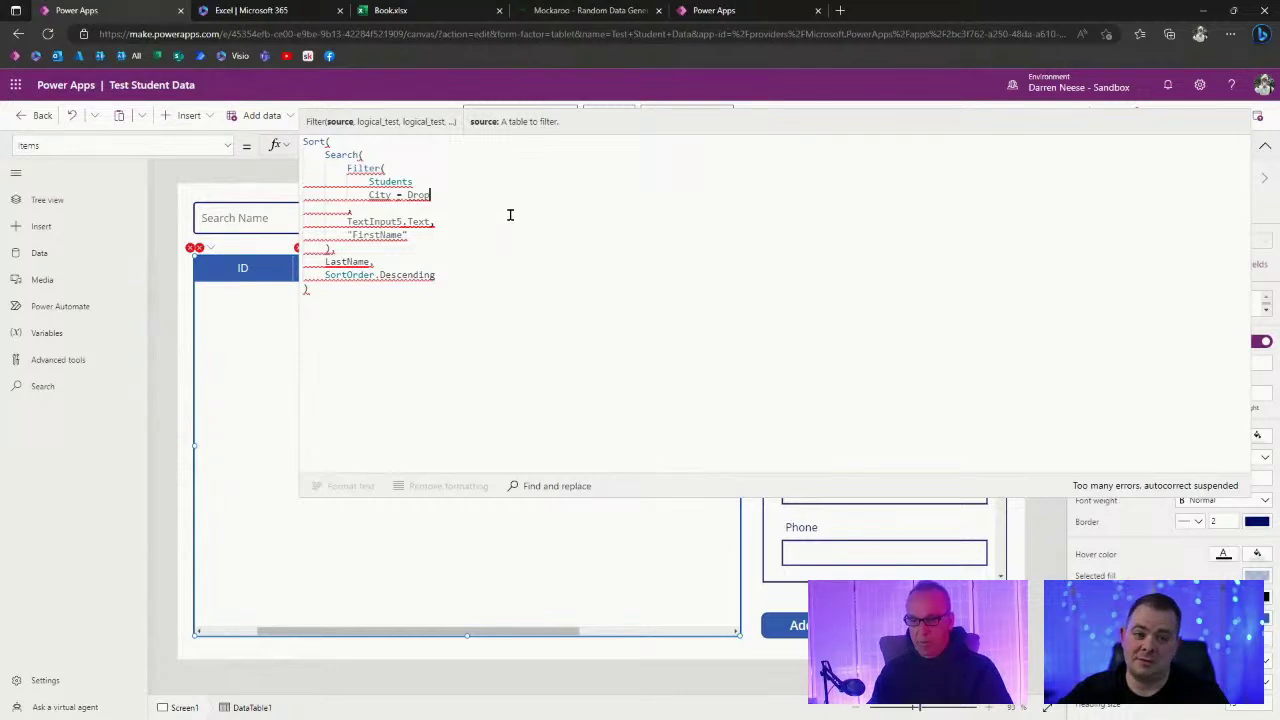
pyautogui.click(17, 200)
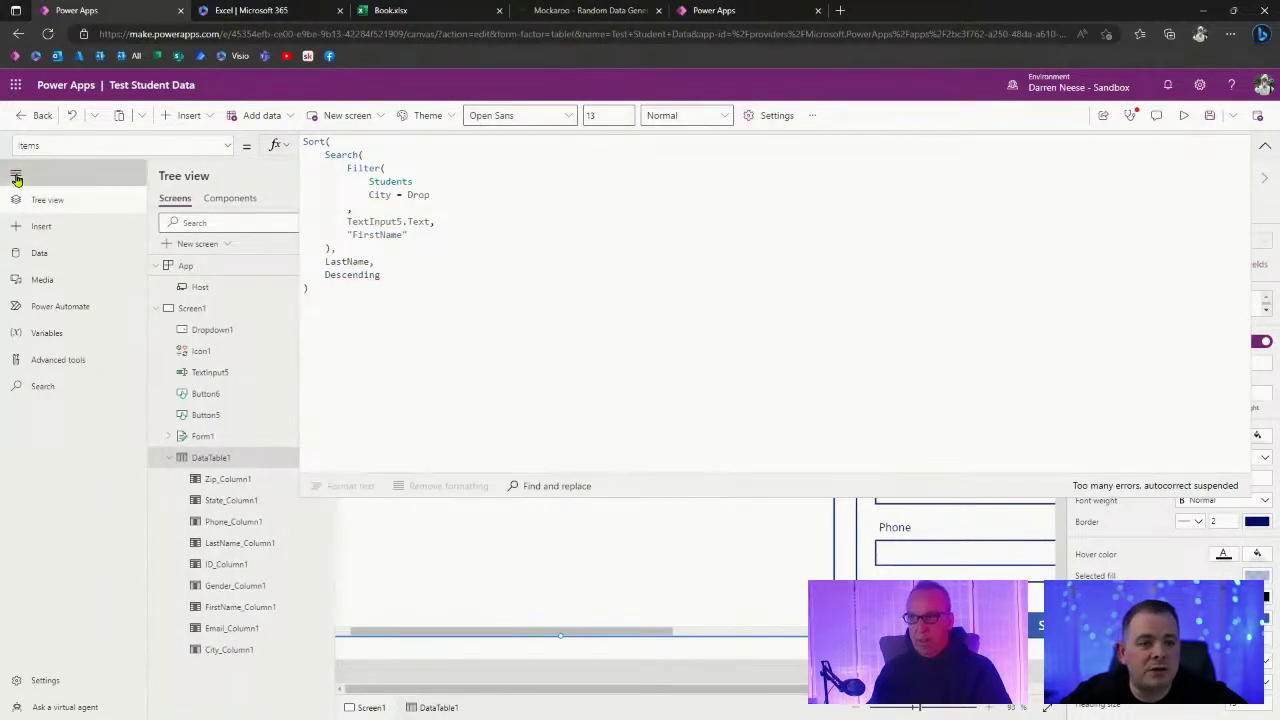
pyautogui.click(16, 176)
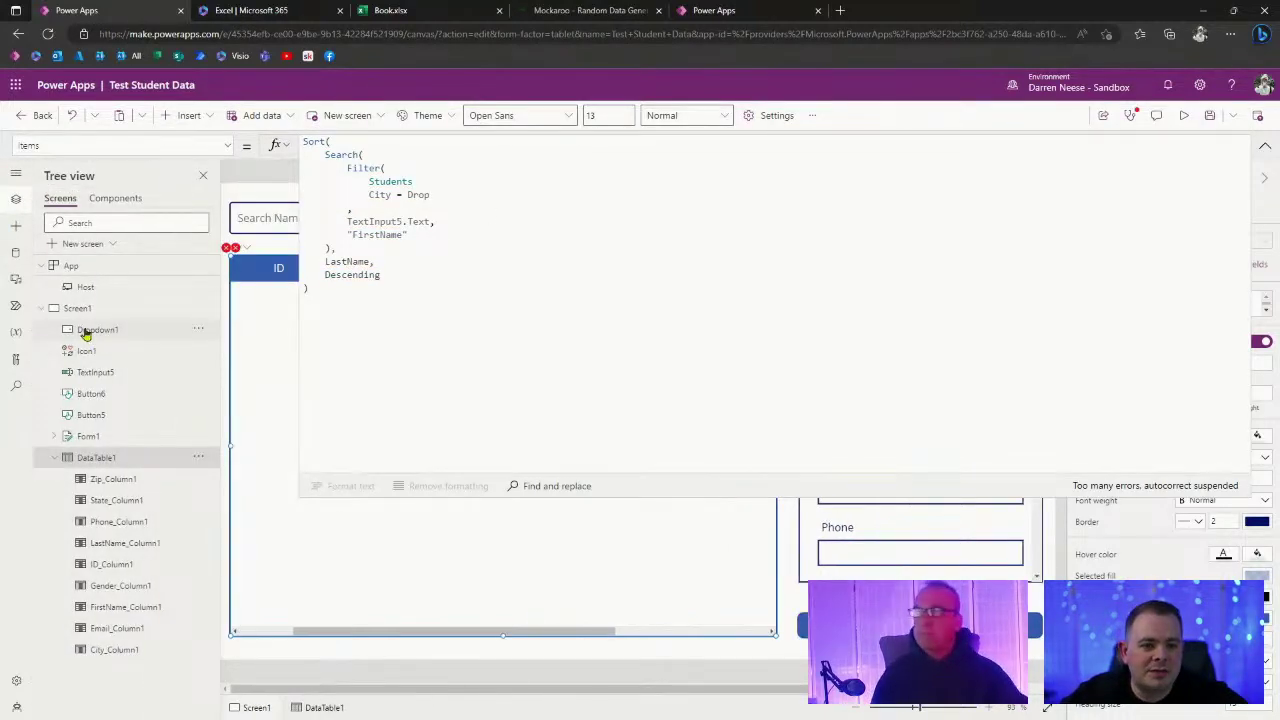
pyautogui.click(448, 199)
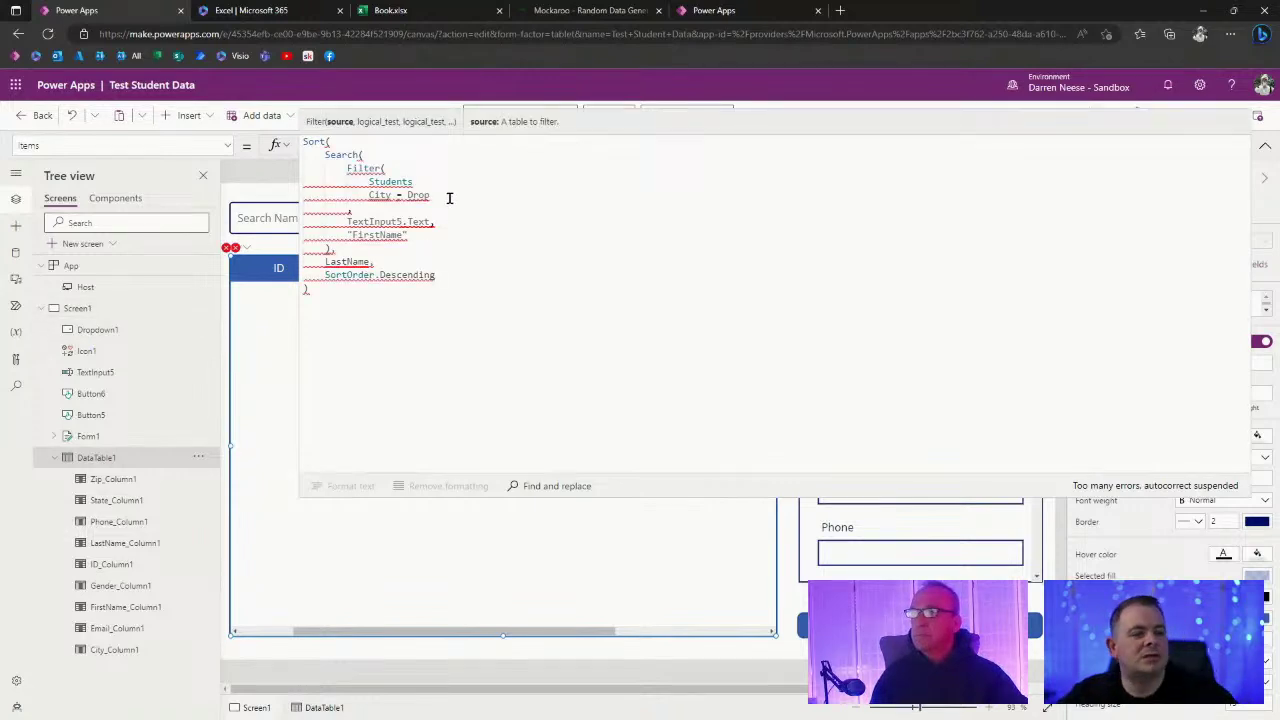
pyautogui.write('down')
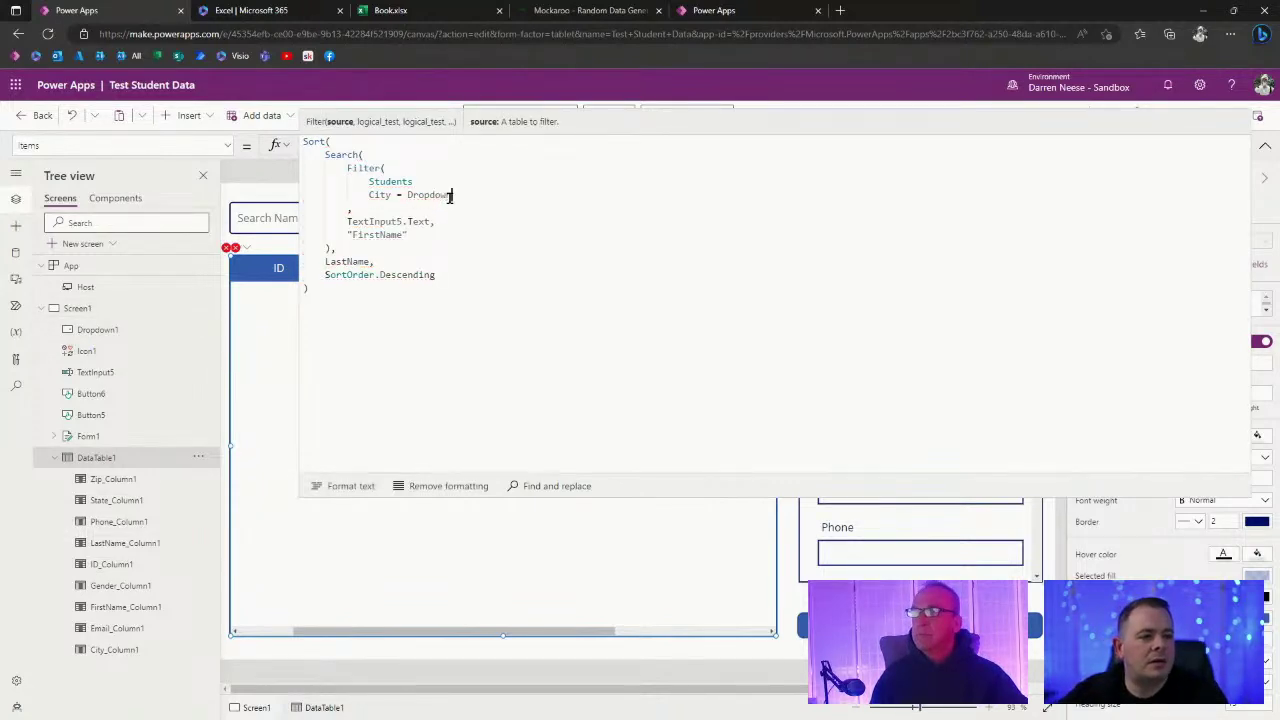
pyautogui.write('1')
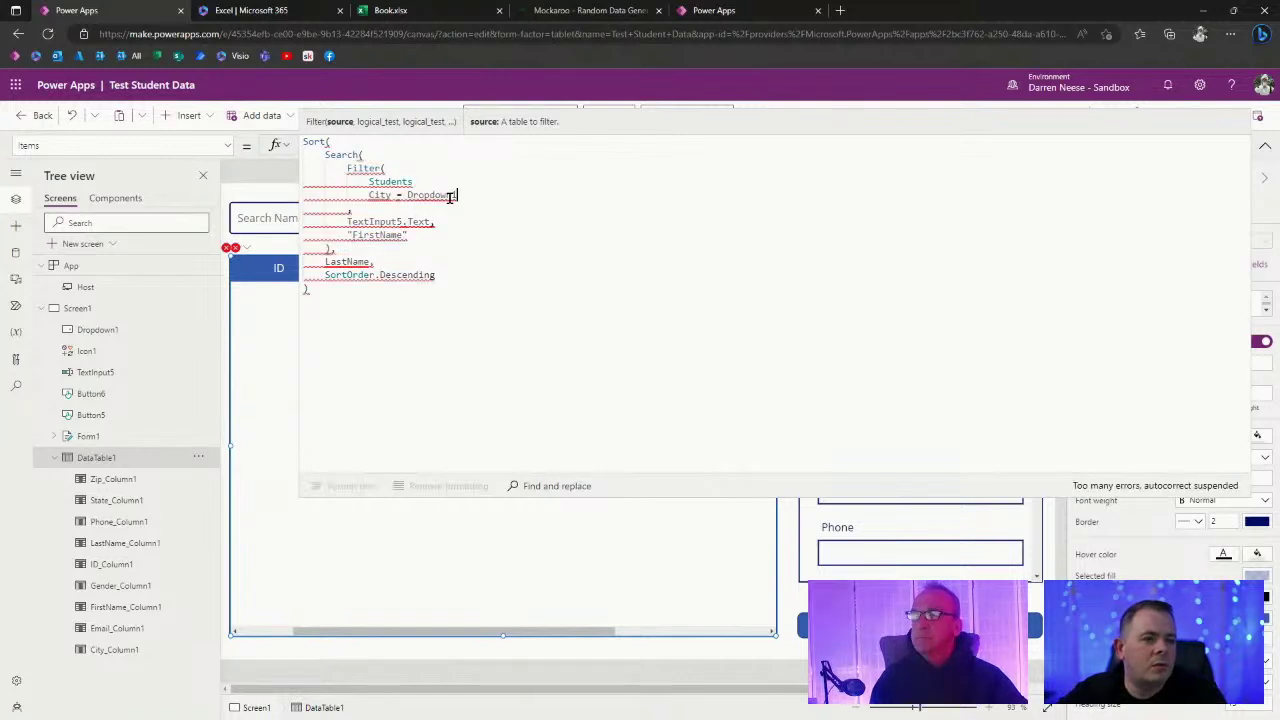
pyautogui.write('.')
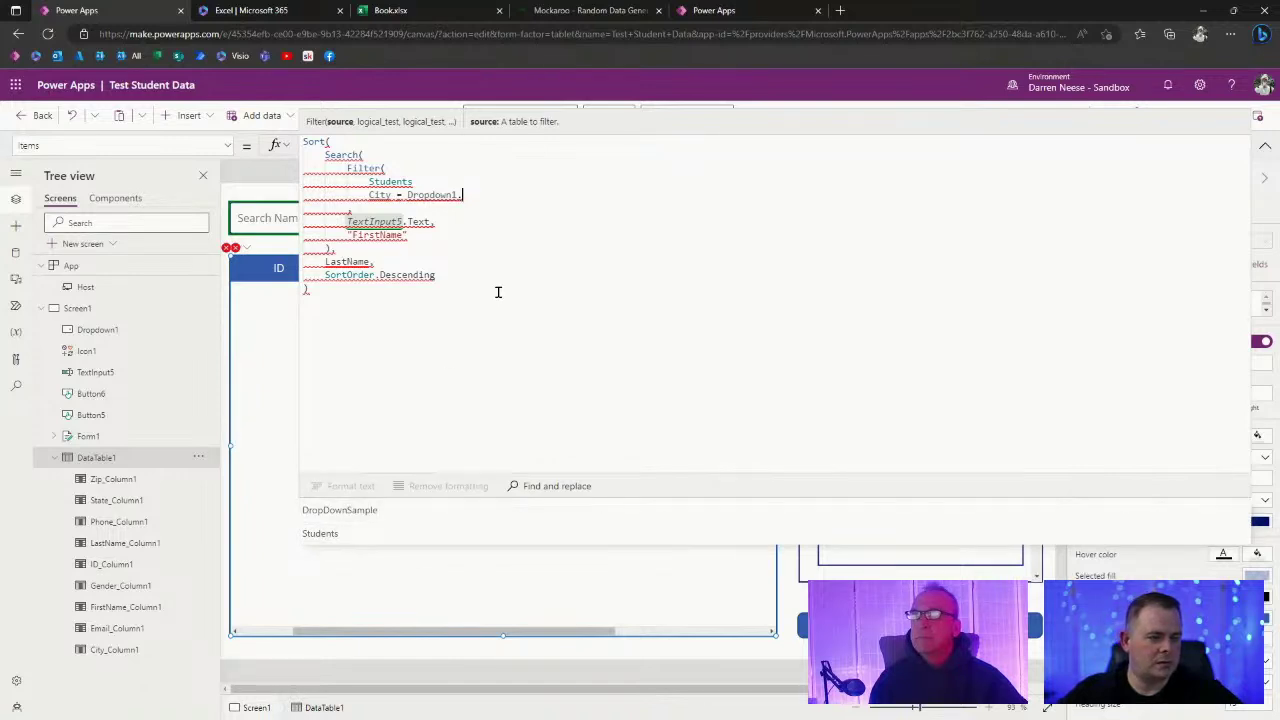
pyautogui.write('Se')
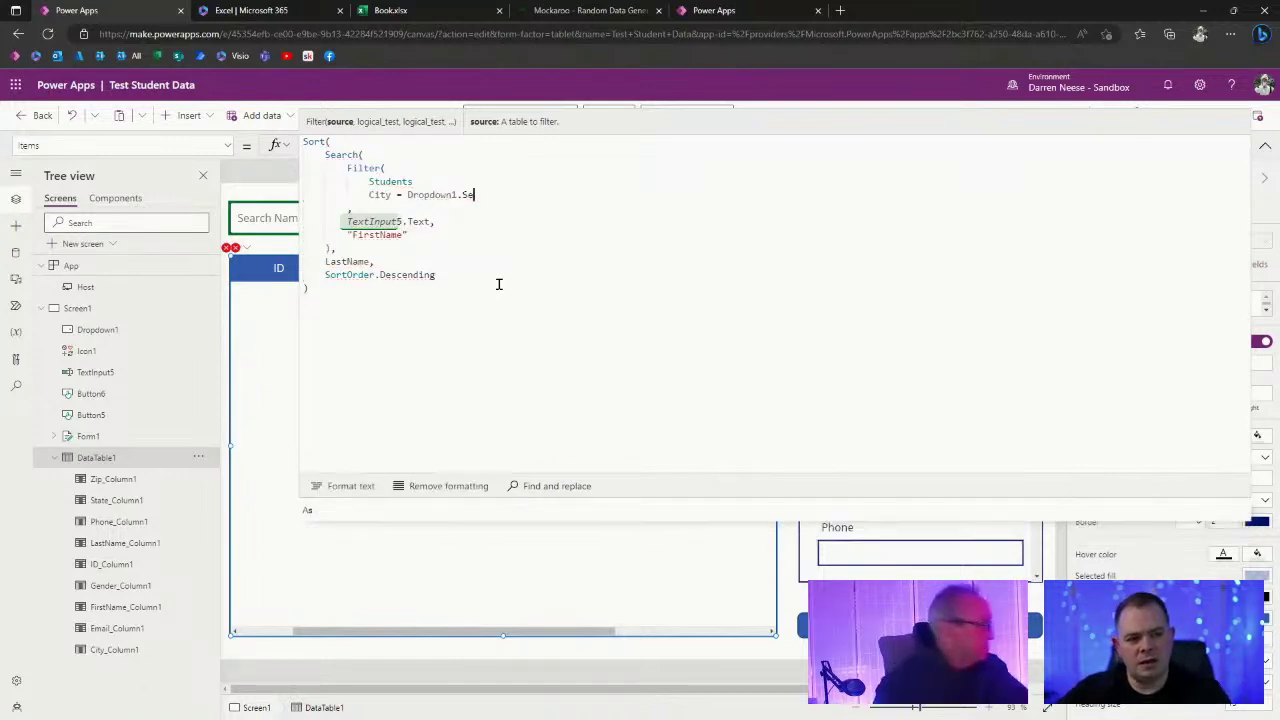
pyautogui.write('lectedText')
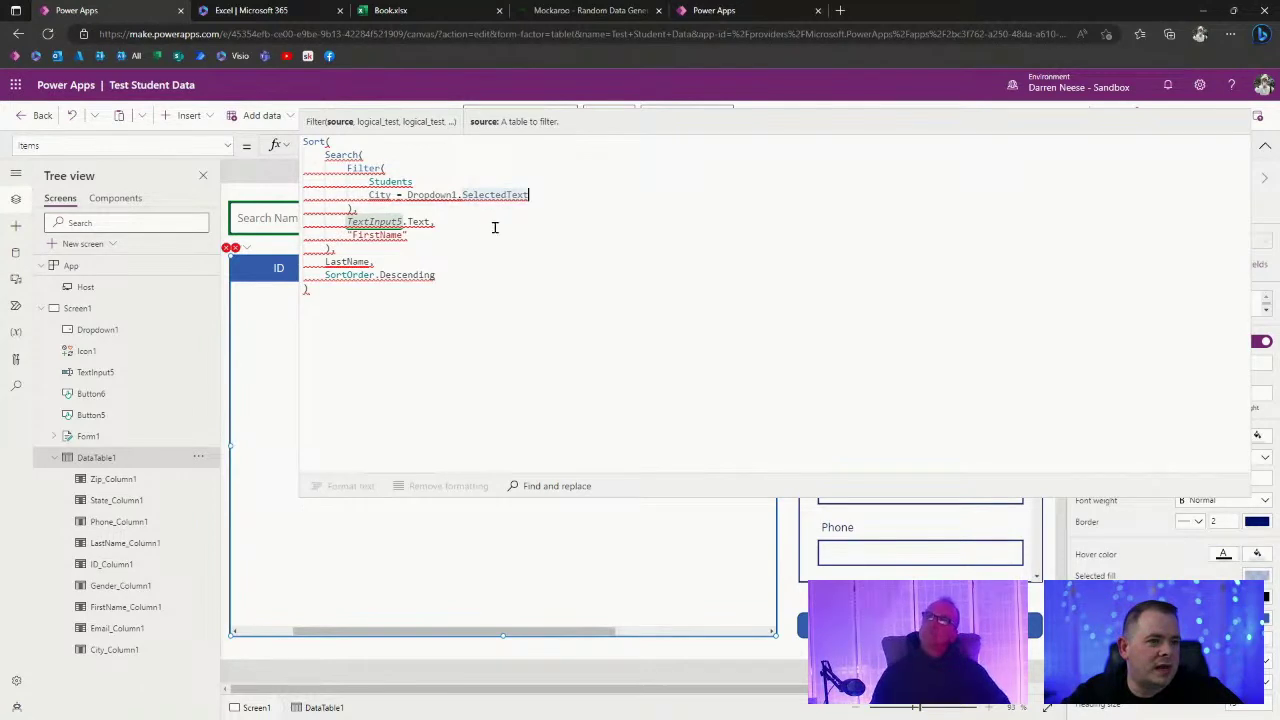
pyautogui.click(489, 177)
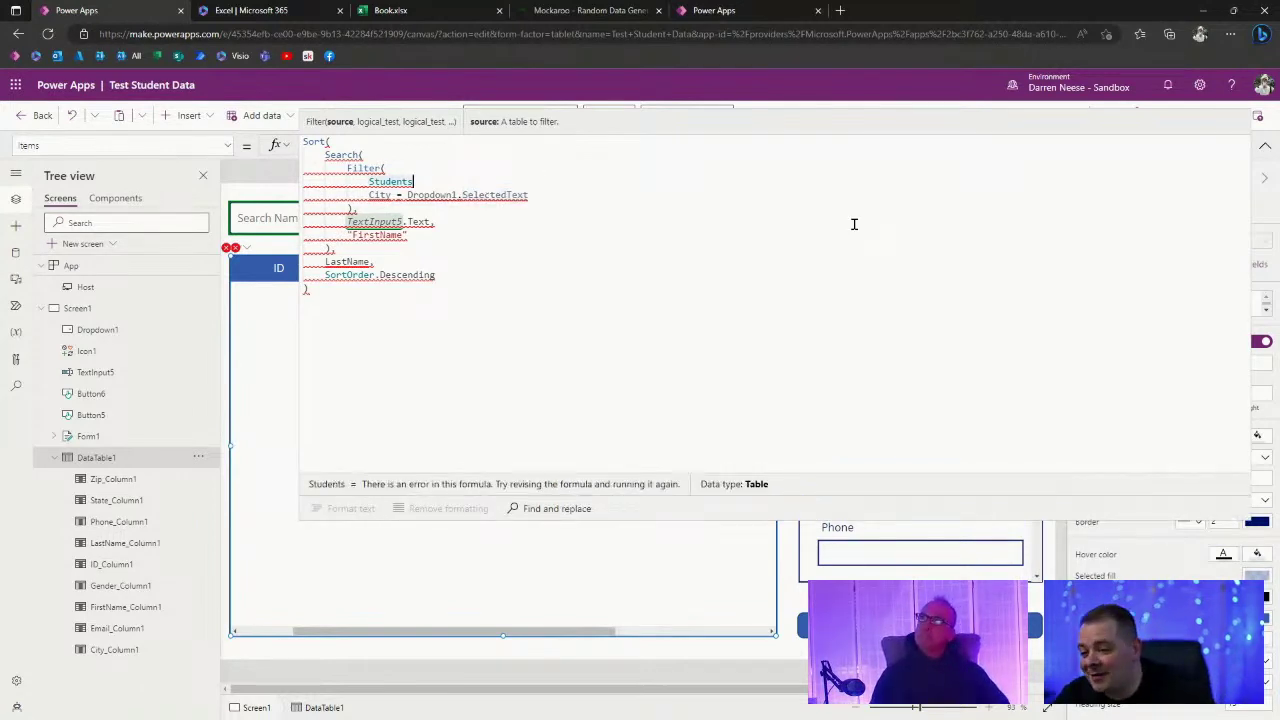
pyautogui.write(',')
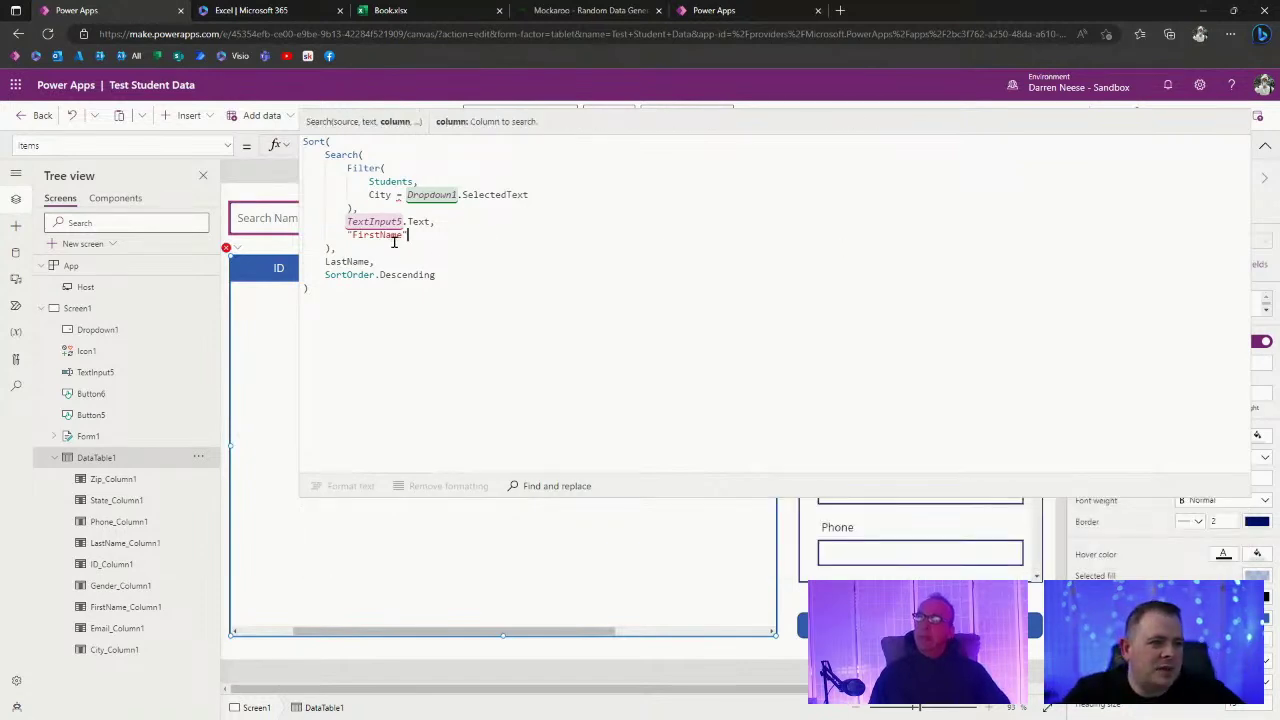
# Append .Value to the Filter condition to make it City = Dropdown1.SelectedText.Value.
pyautogui.doubleClick(381, 194)
pyautogui.click(570, 189)
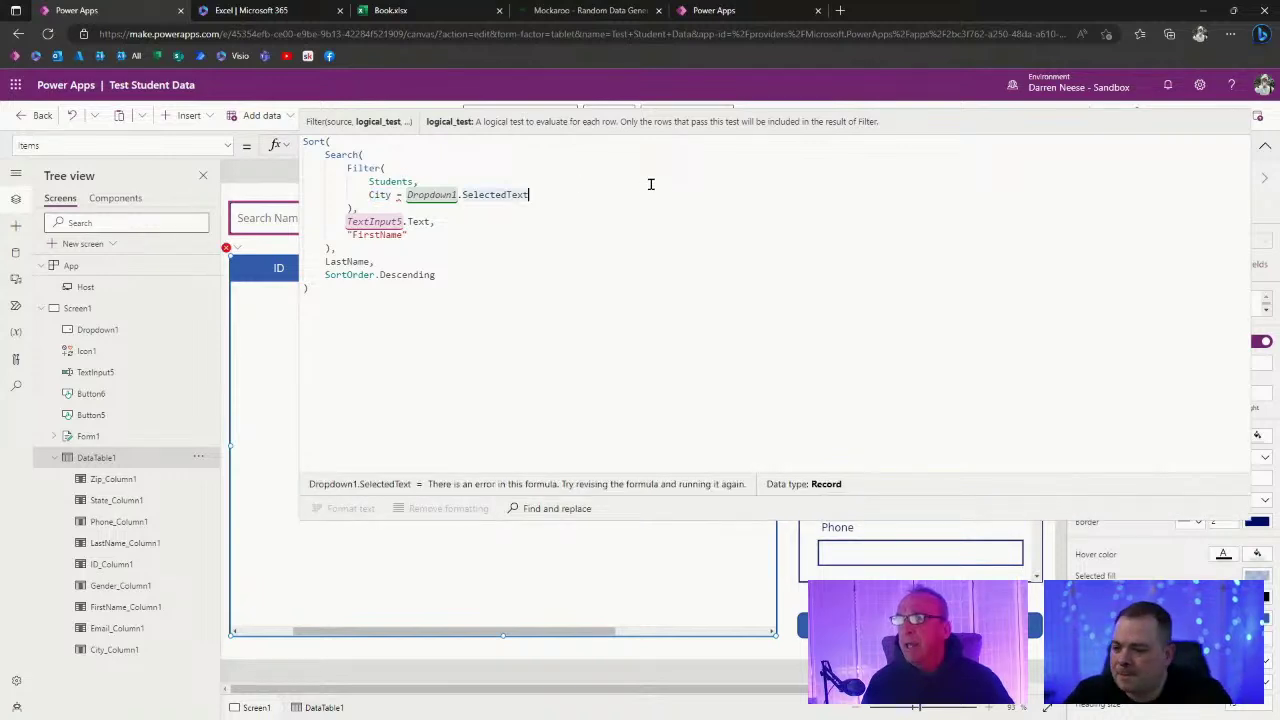
pyautogui.write('.Value')
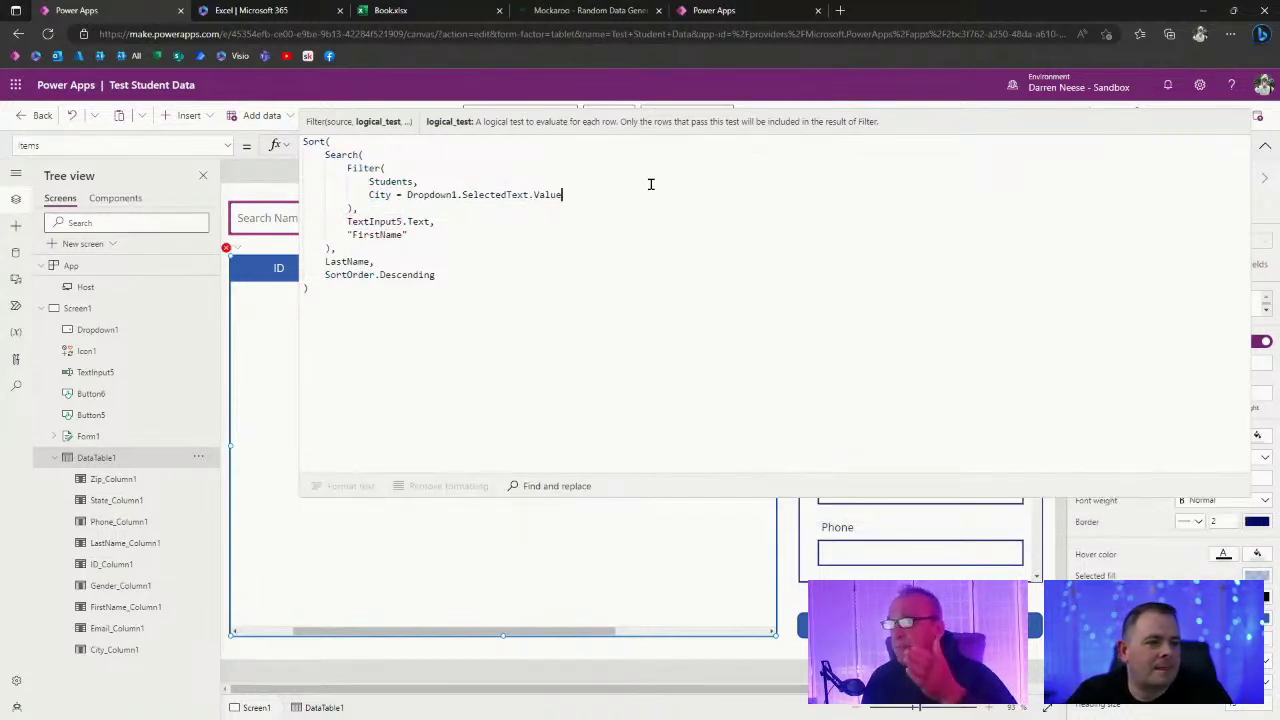
pyautogui.press('Down')
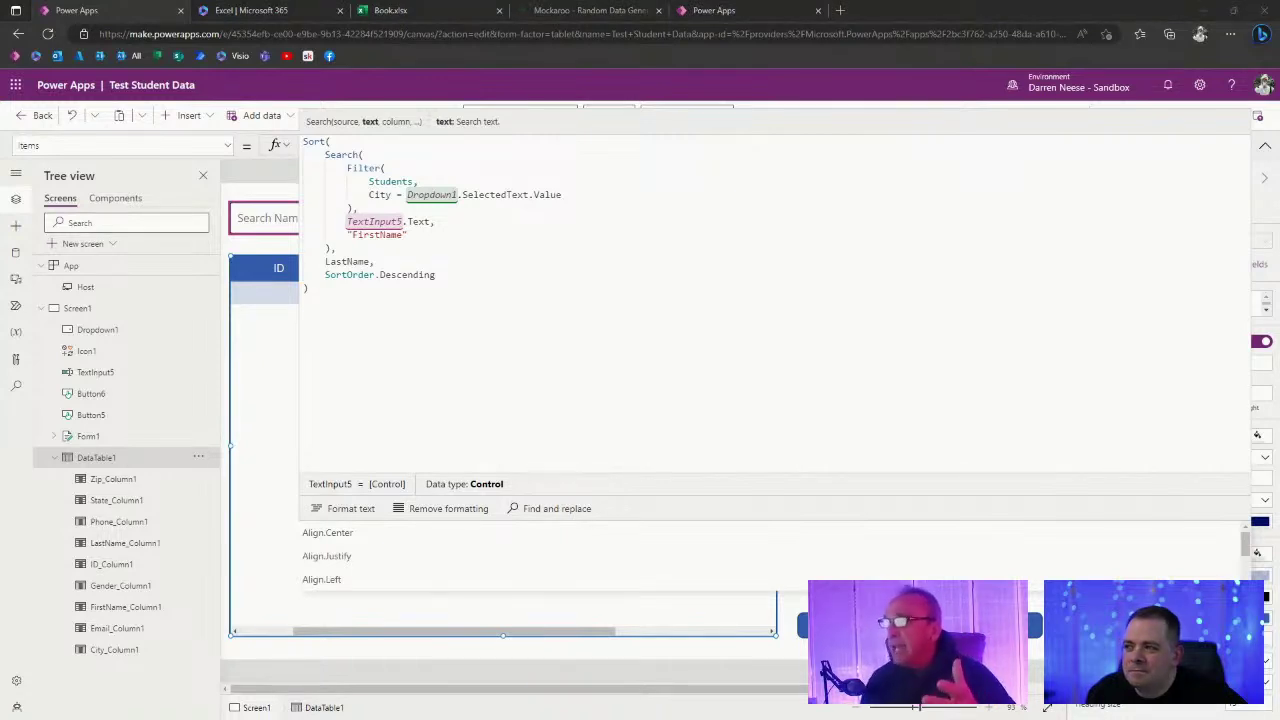
pyautogui.click(674, 320)
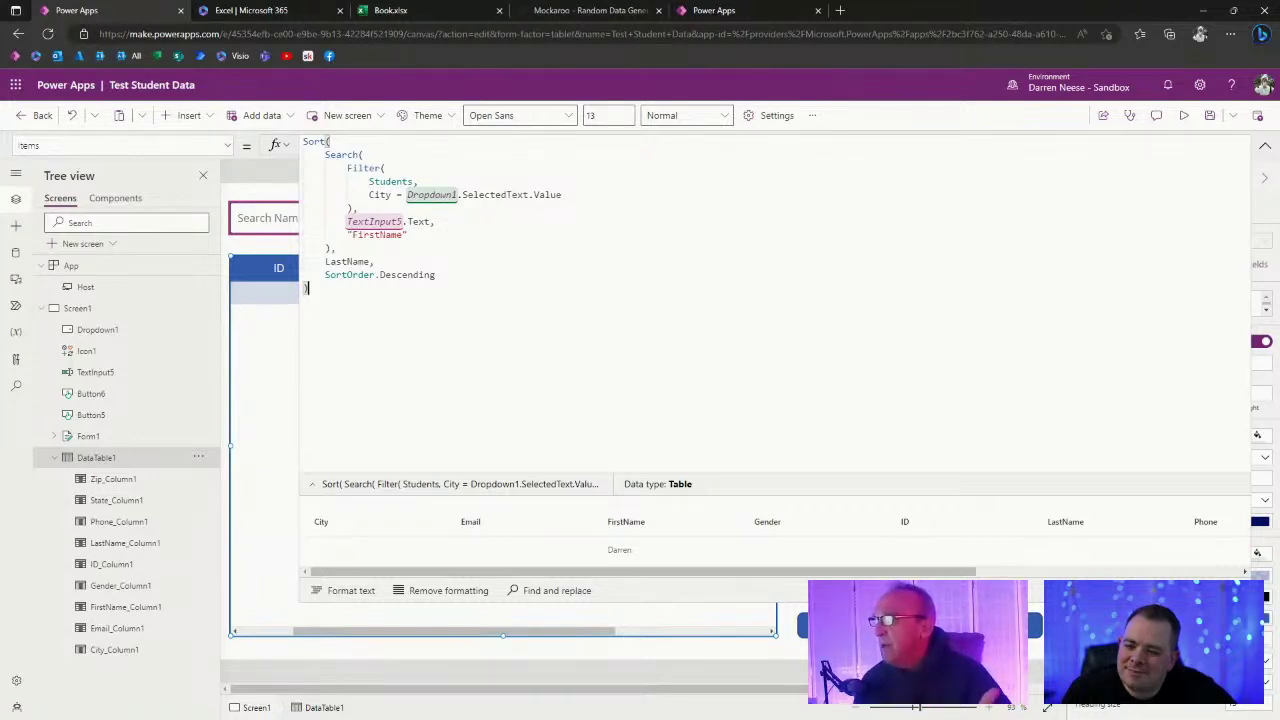
pyautogui.click(349, 274)
pyautogui.press('BackSpace')
pyautogui.press('BackSpace')
pyautogui.press('BackSpace')
pyautogui.press('BackSpace')
pyautogui.press('BackSpace')
pyautogui.press('BackSpace')
pyautogui.press('BackSpace')
pyautogui.press('BackSpace')
pyautogui.press('BackSpace')
pyautogui.press('BackSpace')
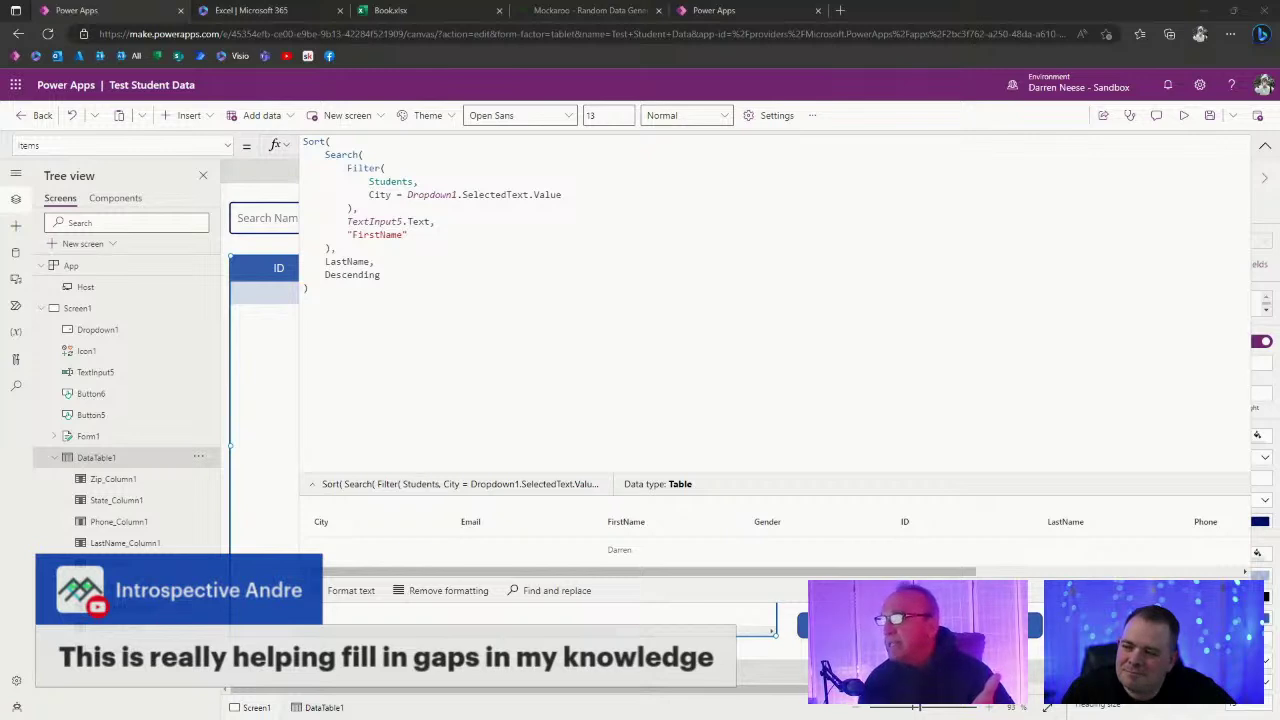
pyautogui.hotkey('ctrl', 'z')
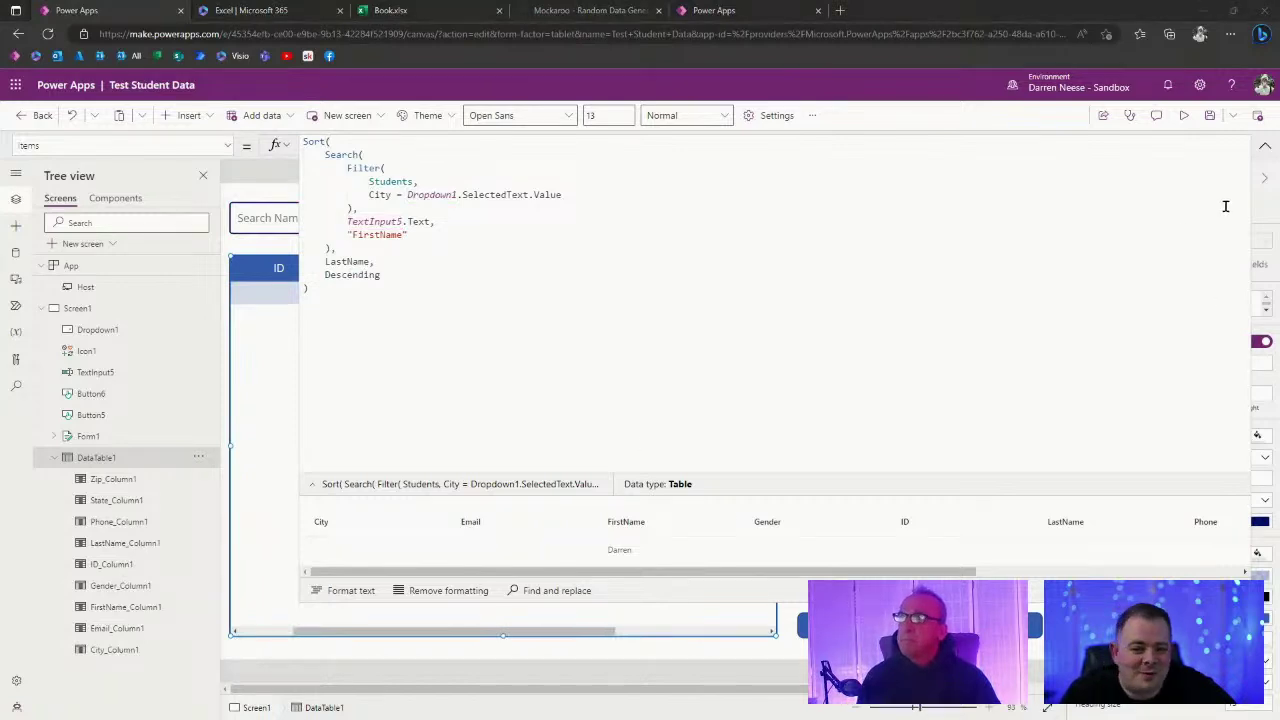
# Collapse the expanded formula and preview the app with the city-filtered student table.
pyautogui.click(1265, 146)
pyautogui.click(1184, 115)
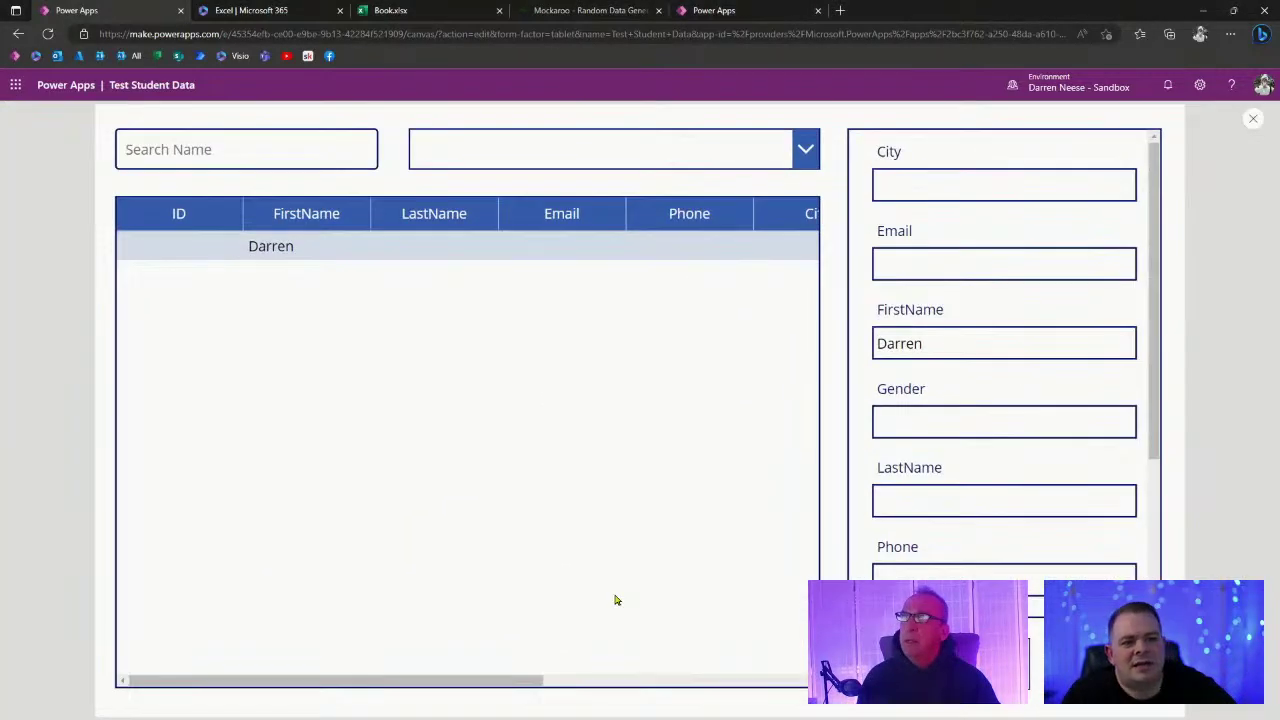
pyautogui.click(264, 148)
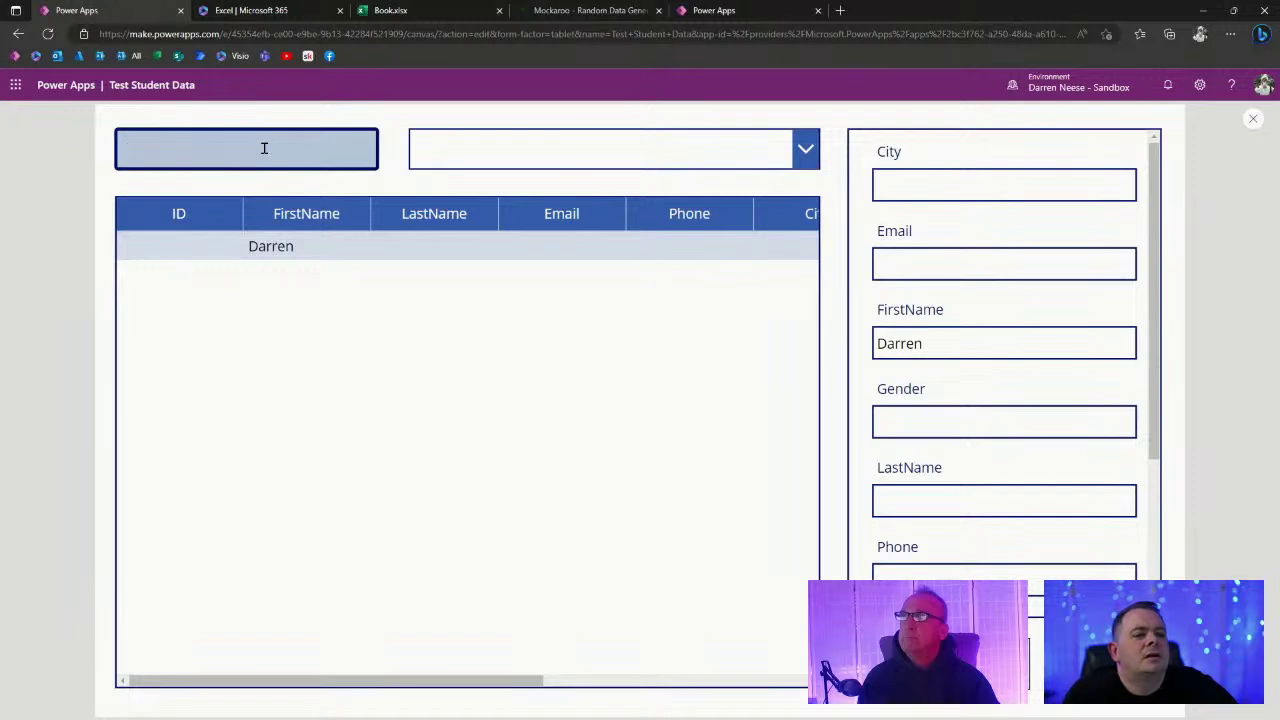
pyautogui.click(262, 248)
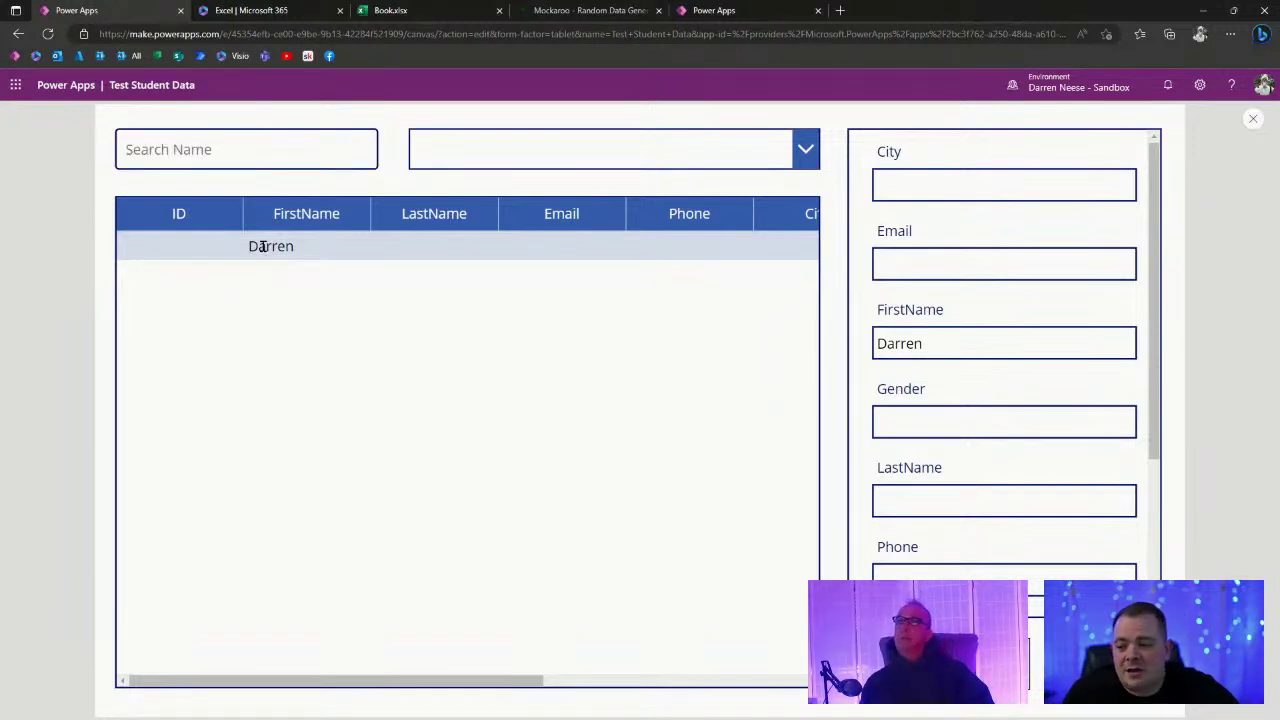
pyautogui.click(569, 166)
pyautogui.click(562, 191)
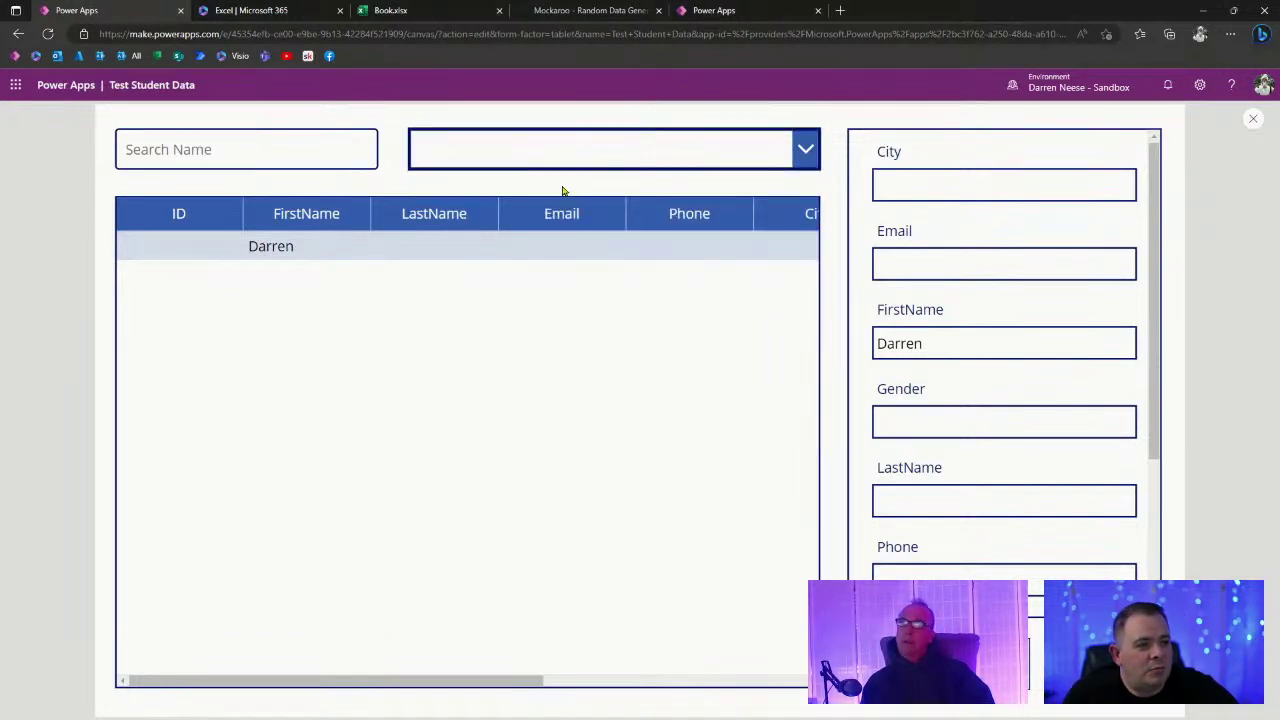
pyautogui.click(255, 246)
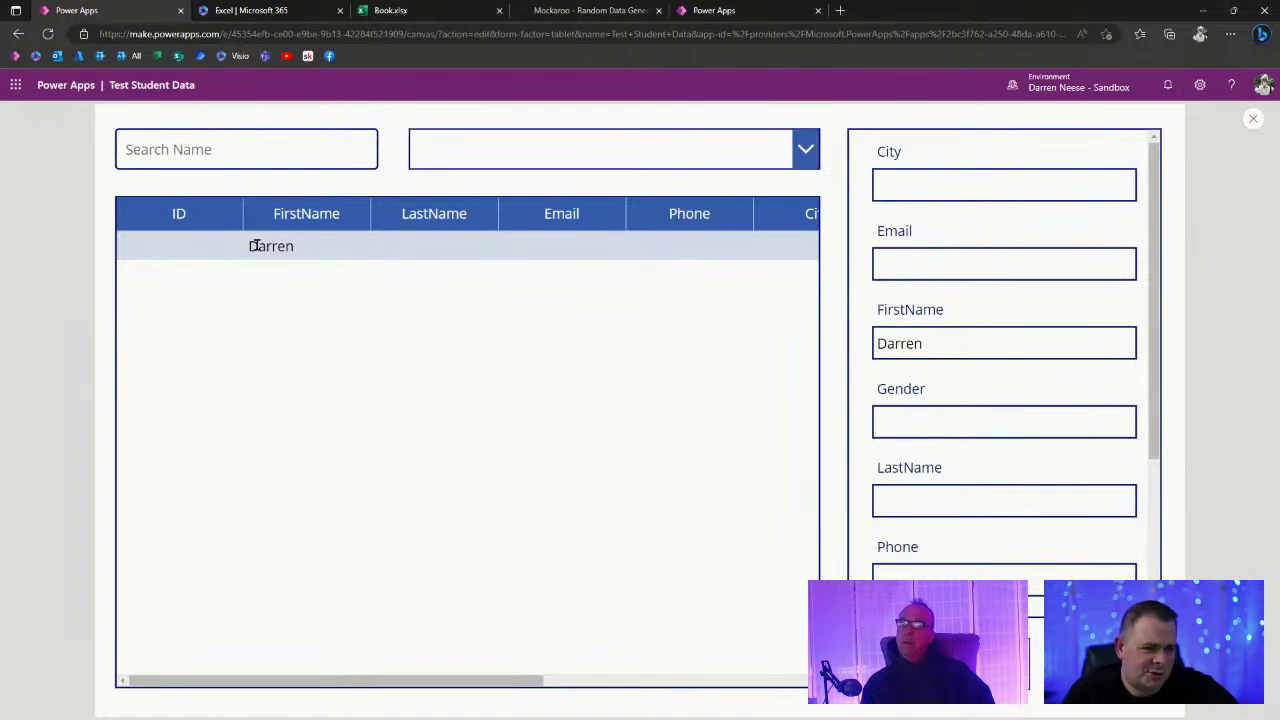
# Enter Orlando as the City in the form of the student record that has only a first name.
pyautogui.click(960, 182)
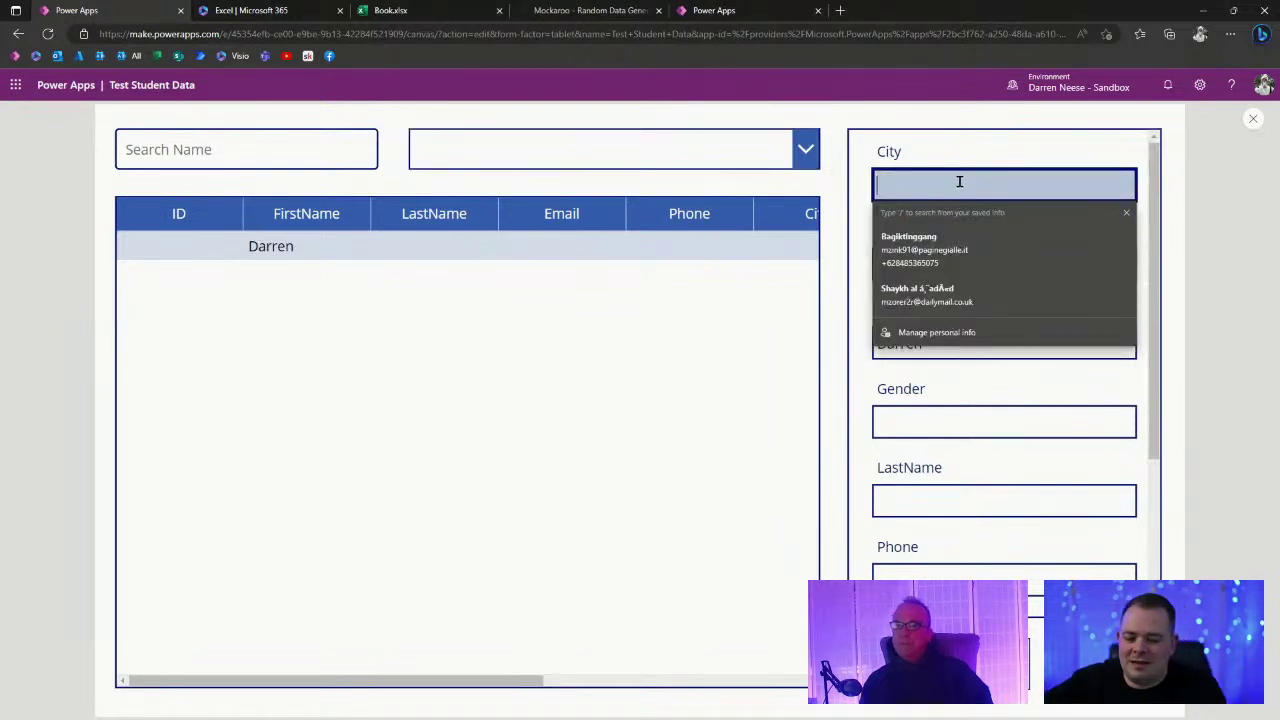
pyautogui.write('Orln')
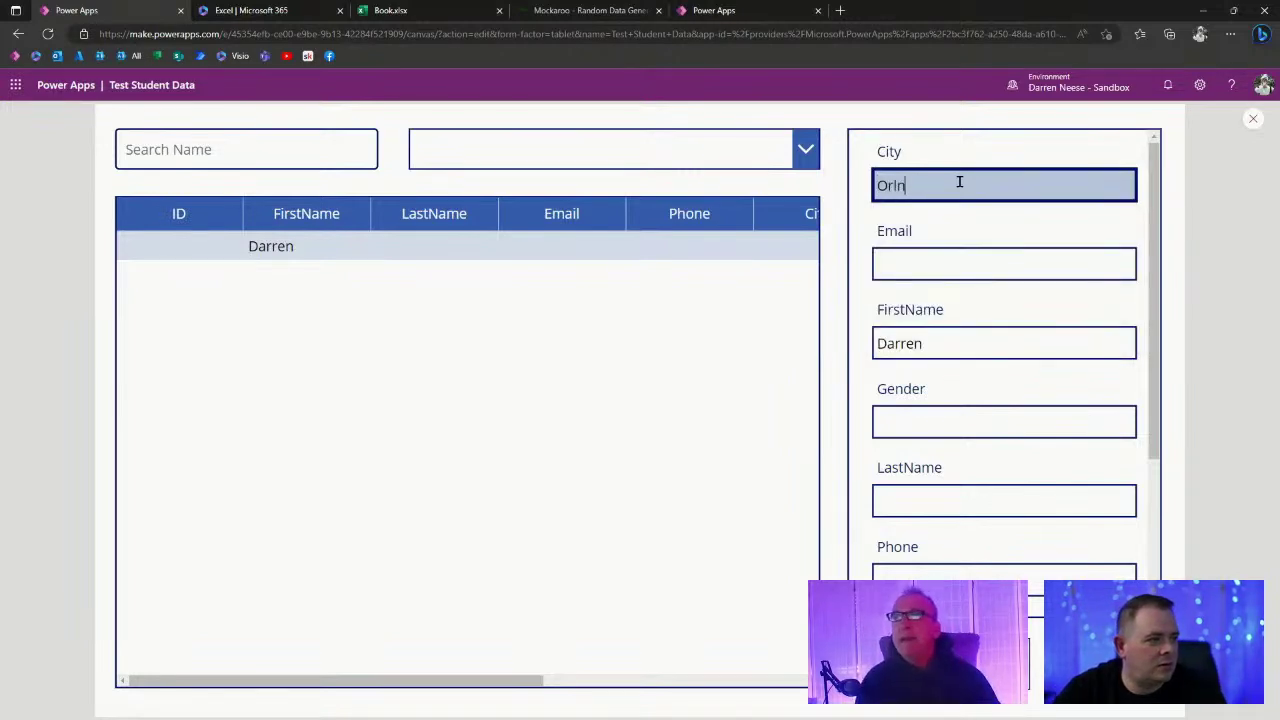
pyautogui.write('ndo')
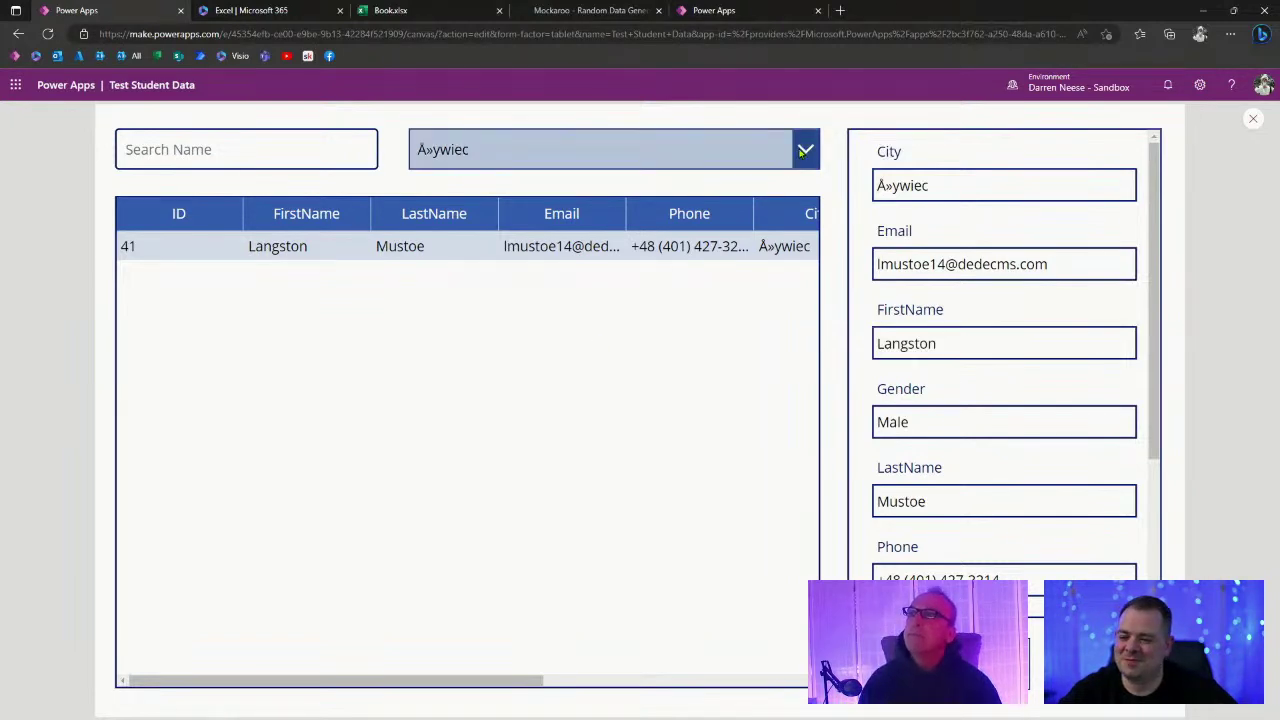
# Browse the sorted city list, filter the student table to Lixin and close the app preview.
pyautogui.click(802, 151)
pyautogui.scroll(-10, 805, 287)
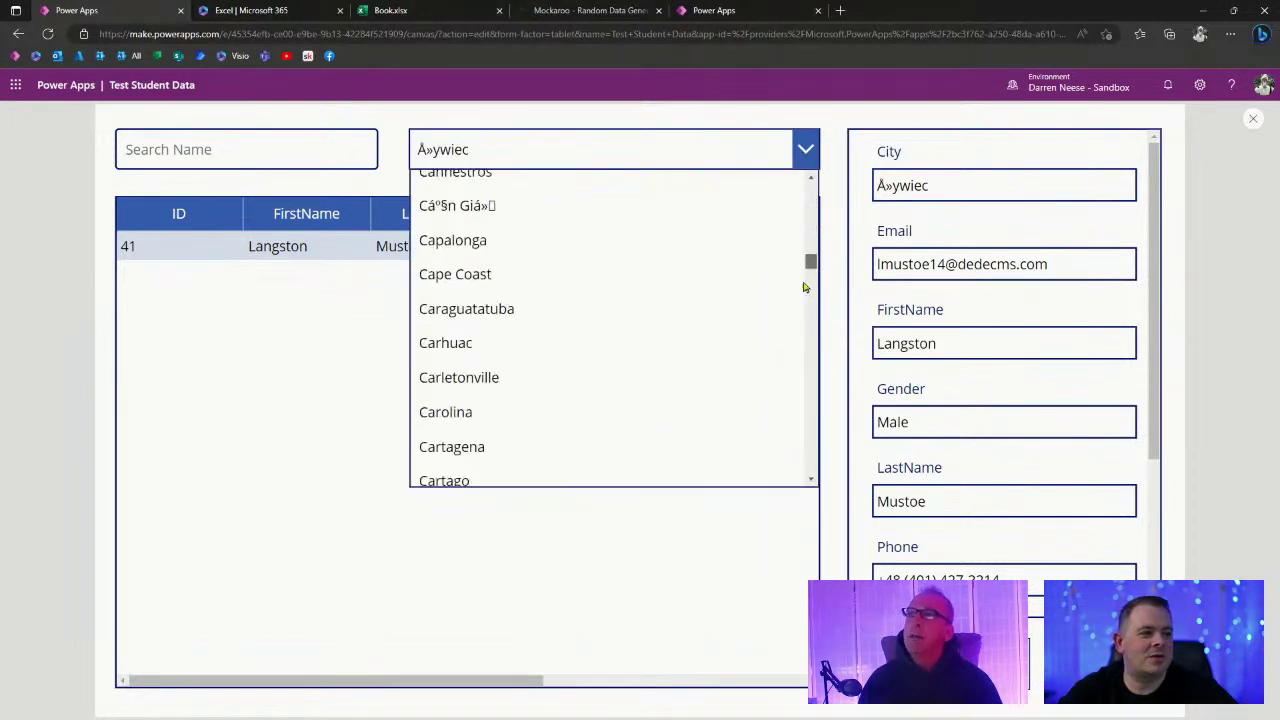
pyautogui.scroll(-15, 805, 287)
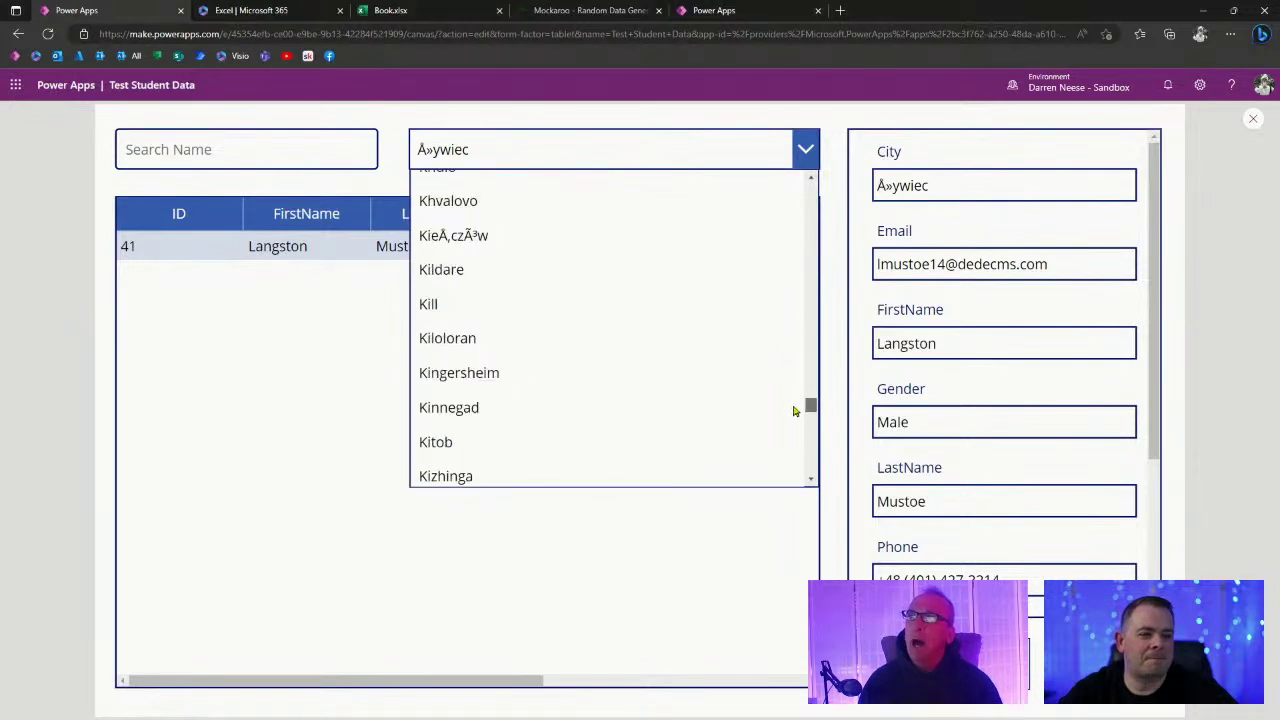
pyautogui.moveTo(793, 410); pyautogui.dragTo(790, 477)
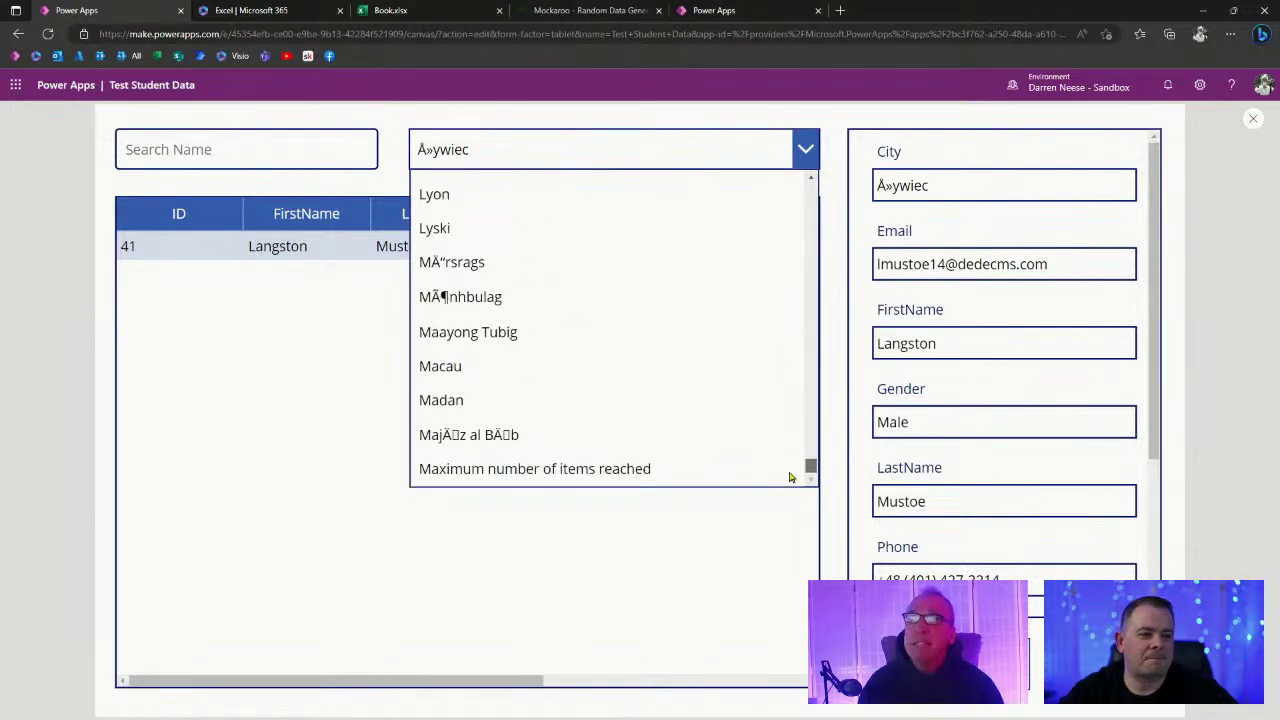
pyautogui.scroll(5, 677, 477)
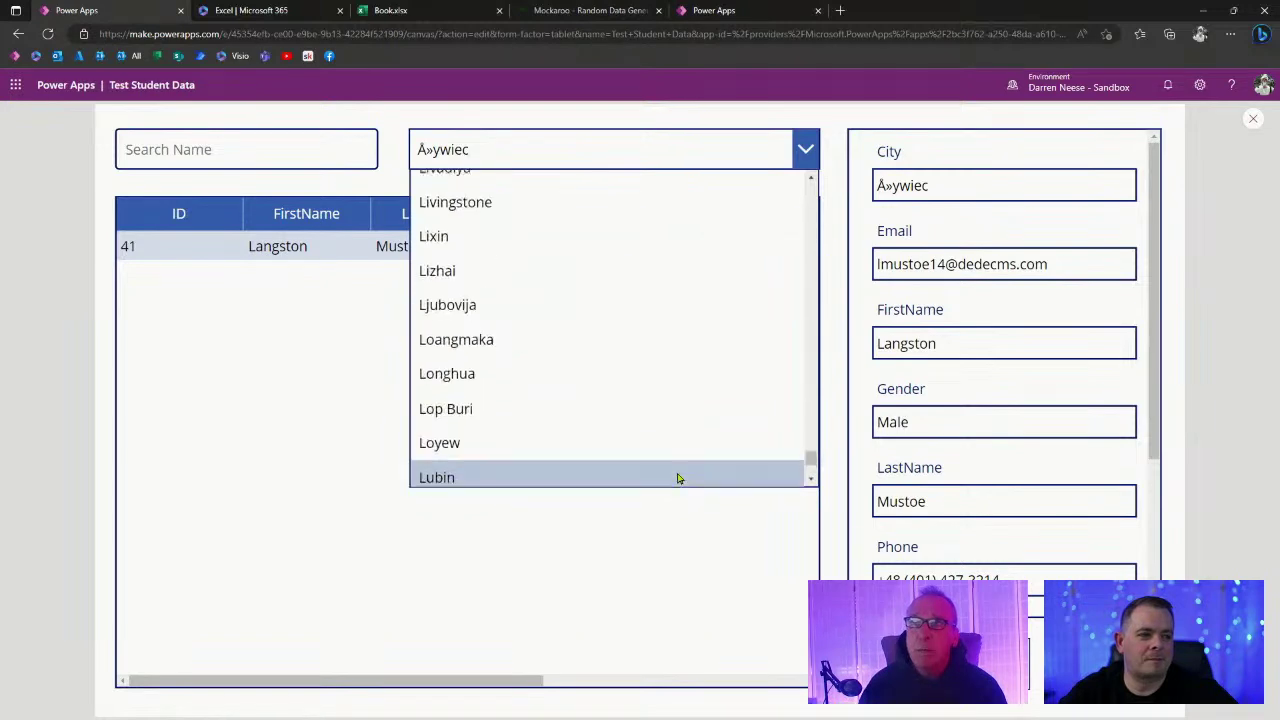
pyautogui.click(592, 242)
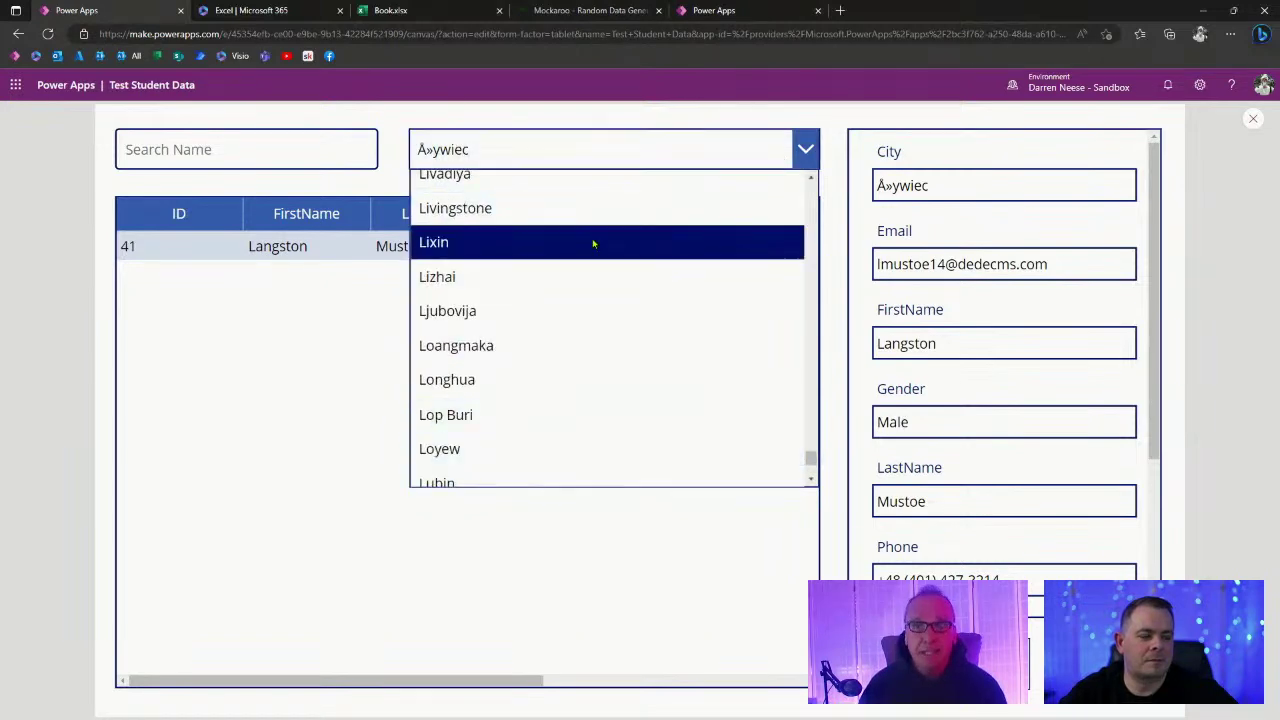
pyautogui.click(1253, 118)
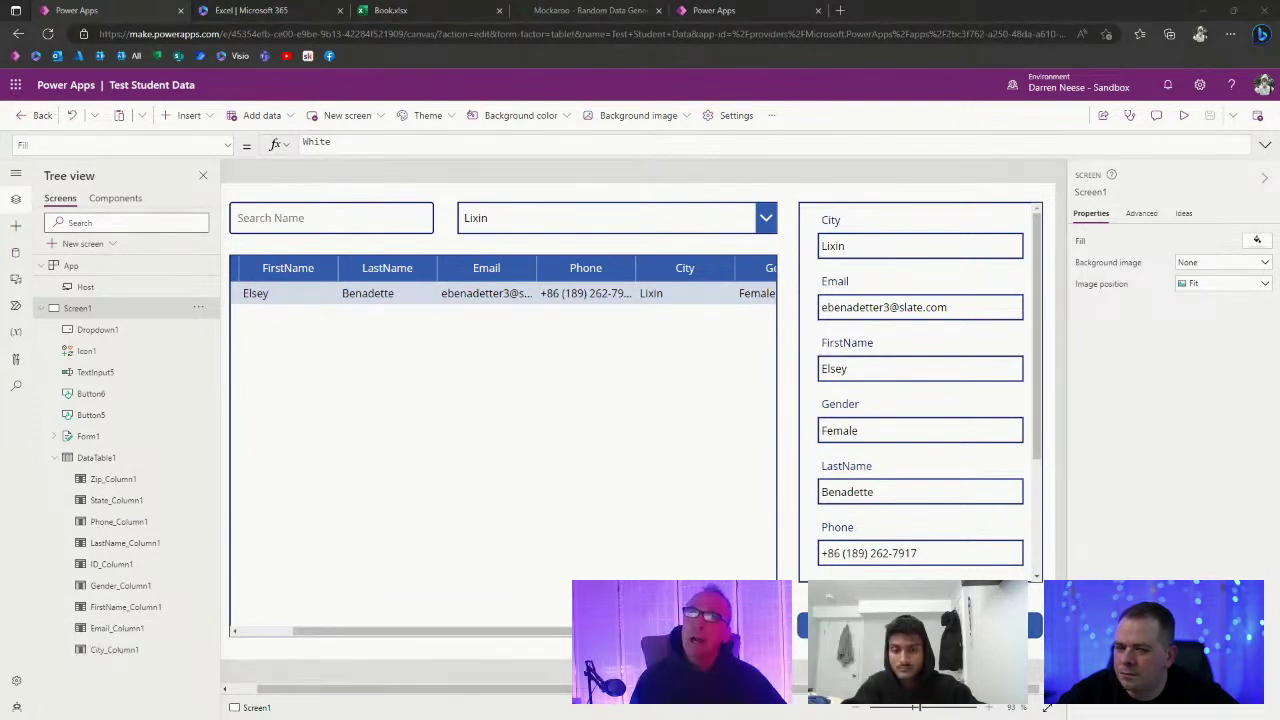
# Format the city drop down's Items formula onto indented lines, review its Value expression and collapse the expanded formula.
pyautogui.click(641, 220)
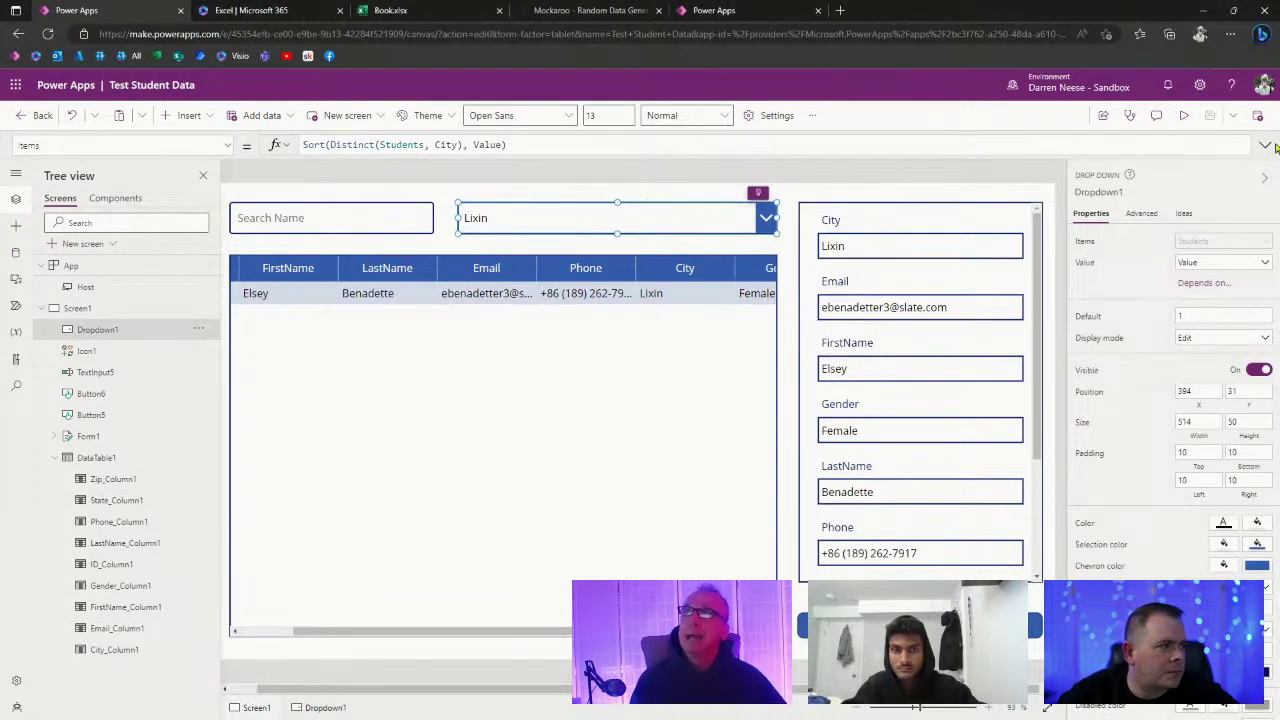
pyautogui.click(1266, 146)
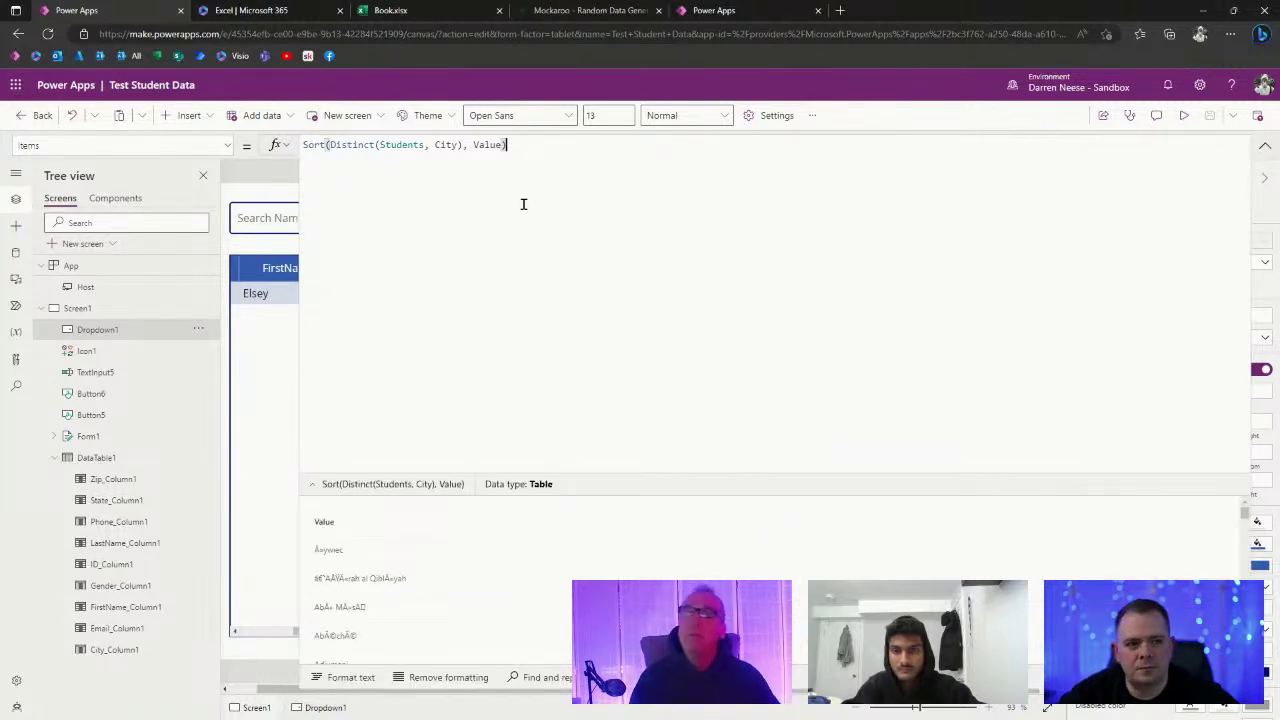
pyautogui.doubleClick(345, 145)
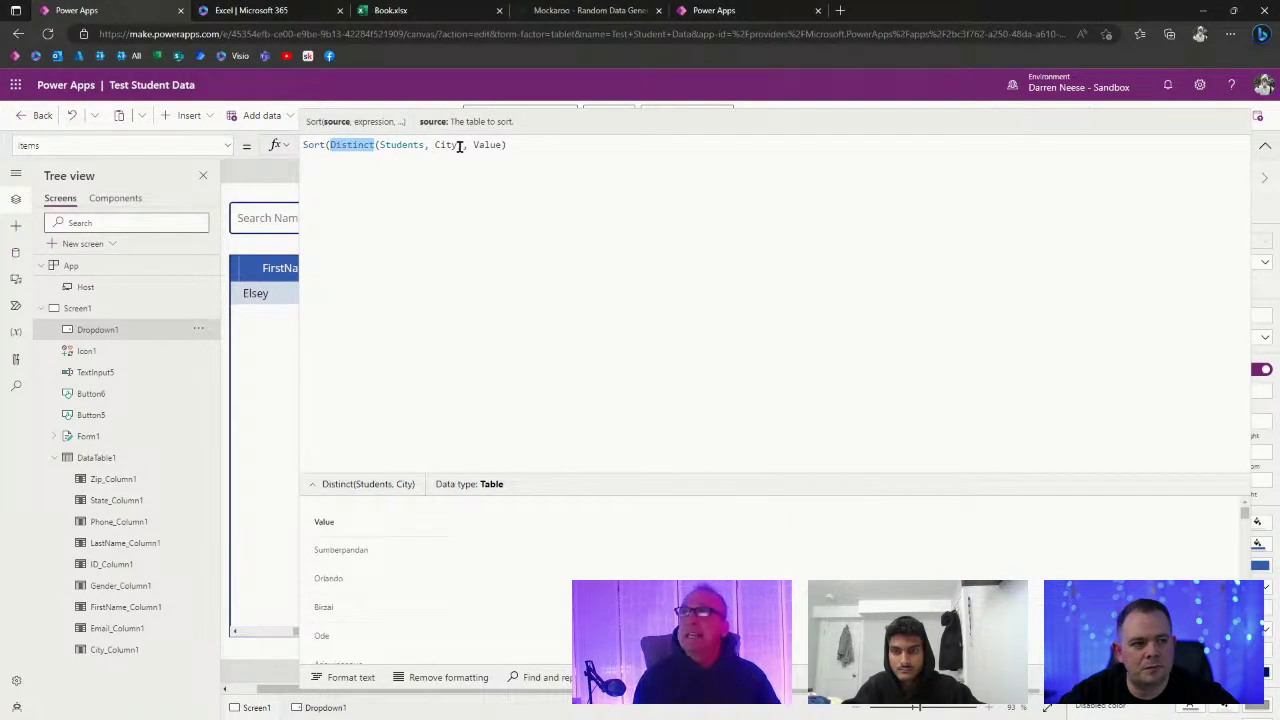
pyautogui.click(343, 678)
pyautogui.click(377, 252)
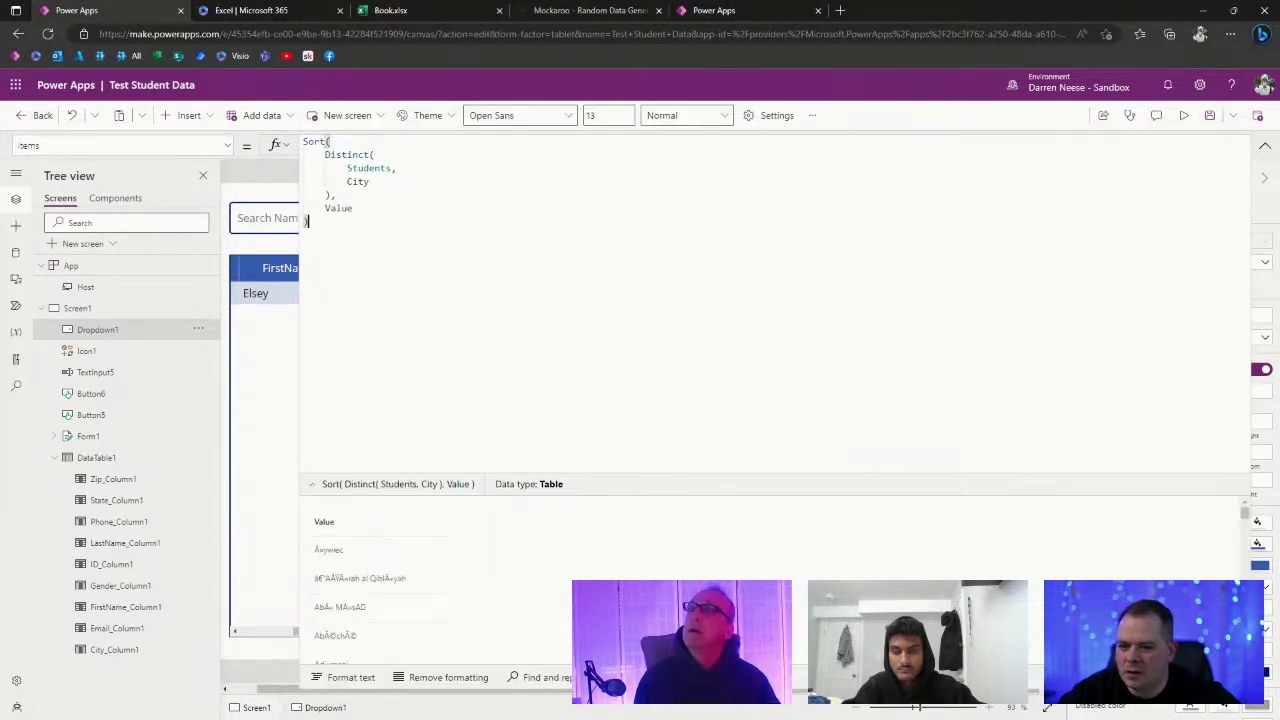
pyautogui.doubleClick(340, 208)
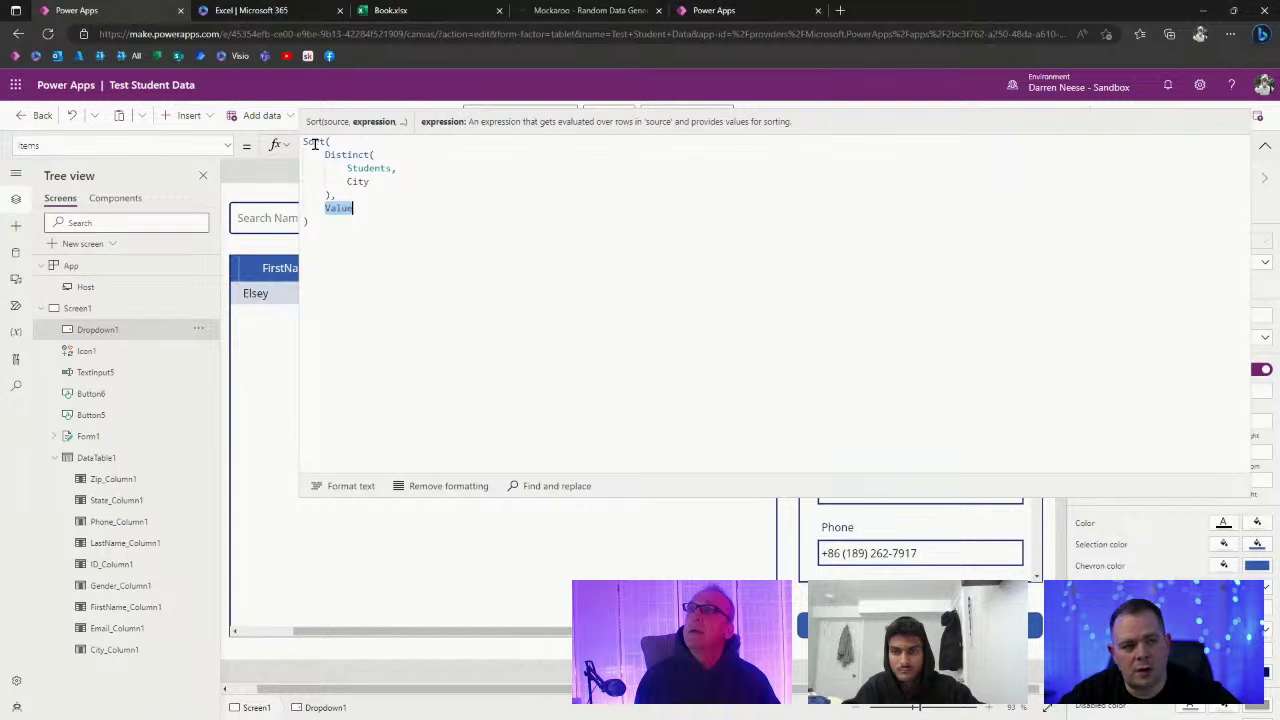
pyautogui.click(1265, 147)
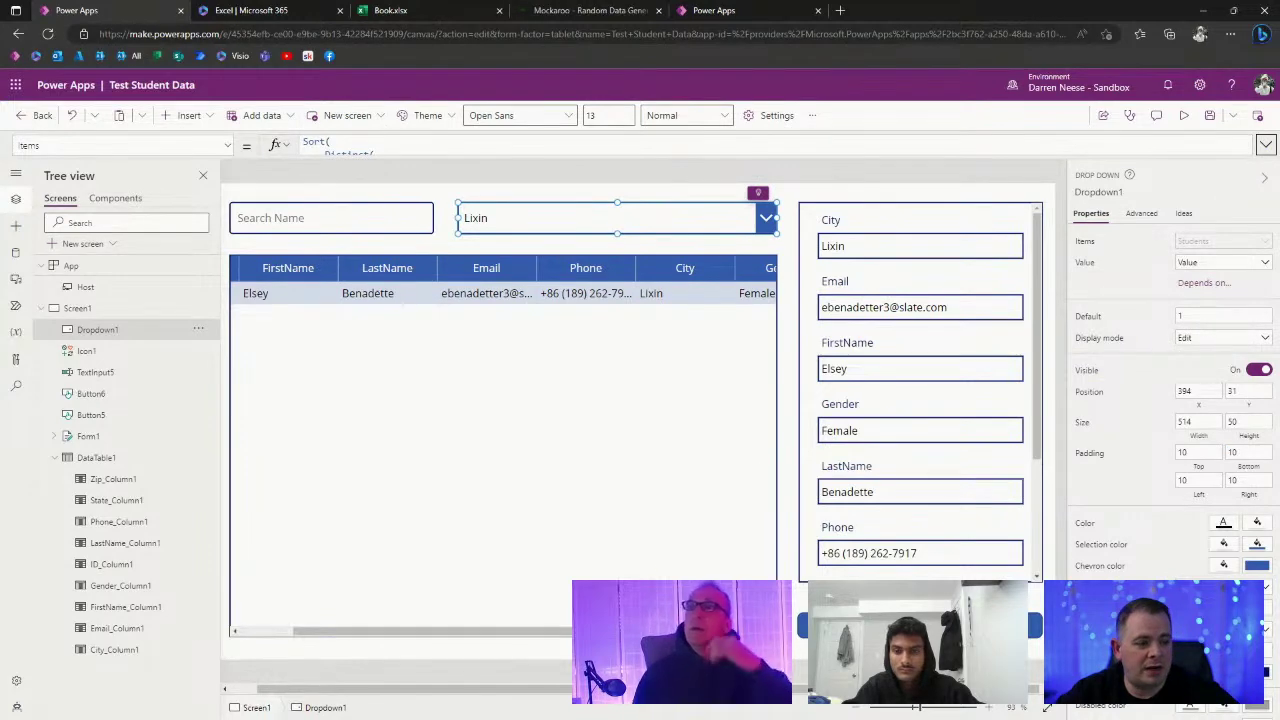
# Examine how Sort, Search and Filter are nested in the student table's Items formula, including the LastName sort expression.
pyautogui.click(757, 472)
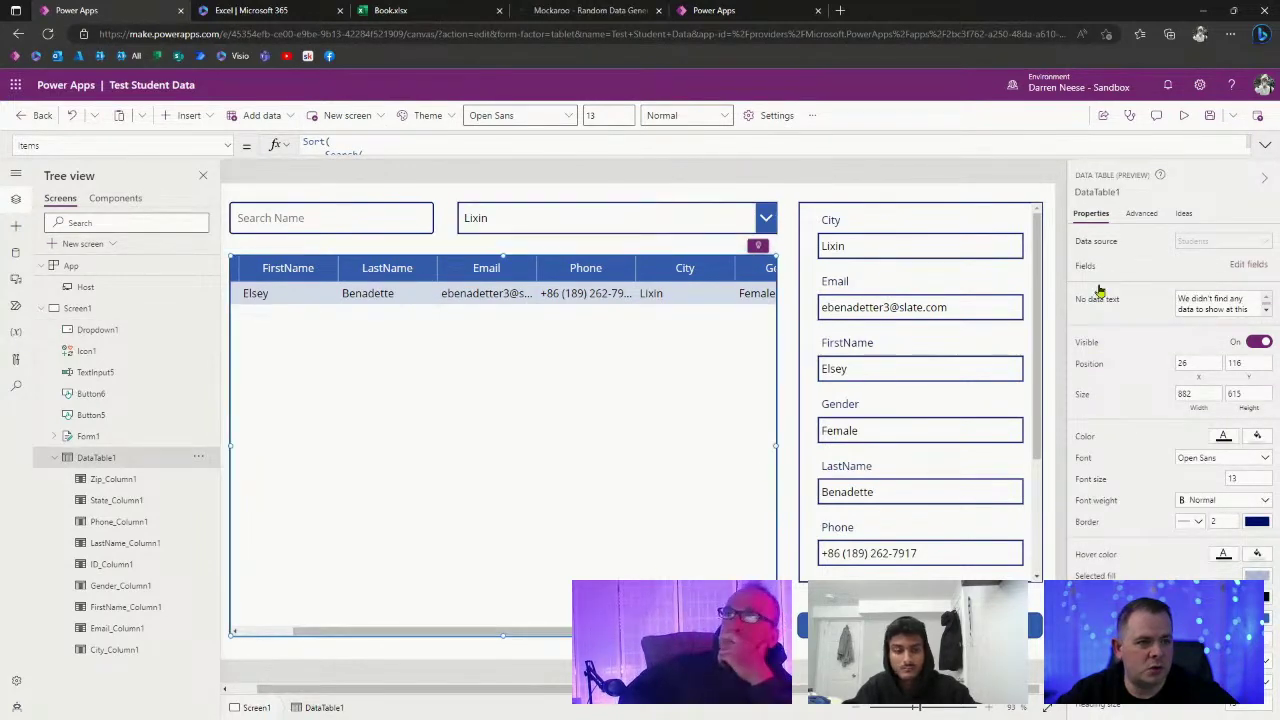
pyautogui.click(1265, 146)
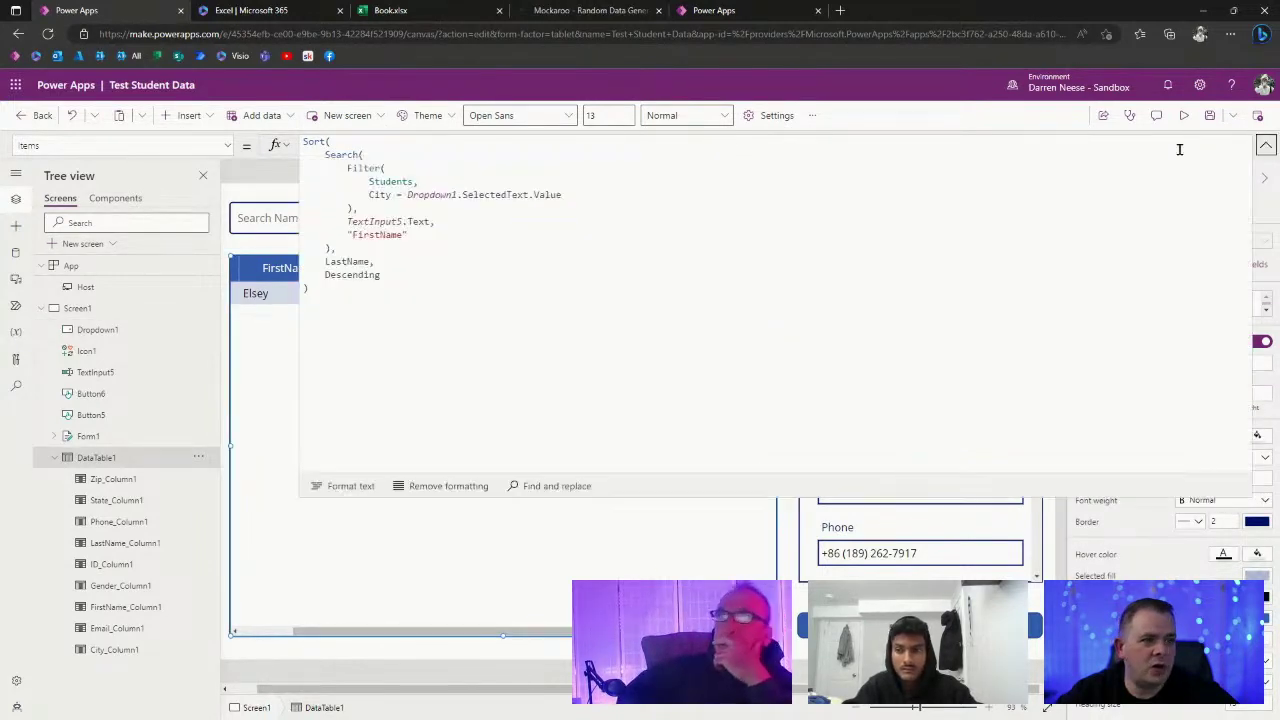
pyautogui.doubleClick(313, 141)
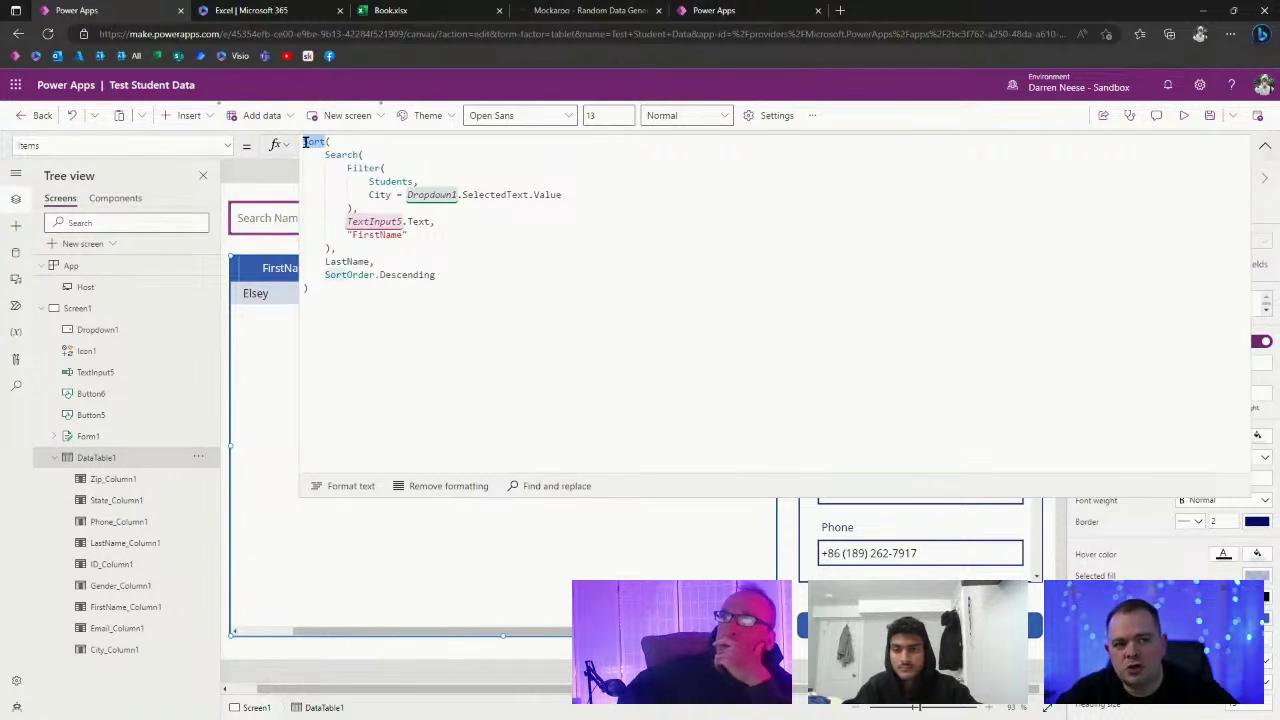
pyautogui.moveTo(351, 250); pyautogui.dragTo(266, 163)
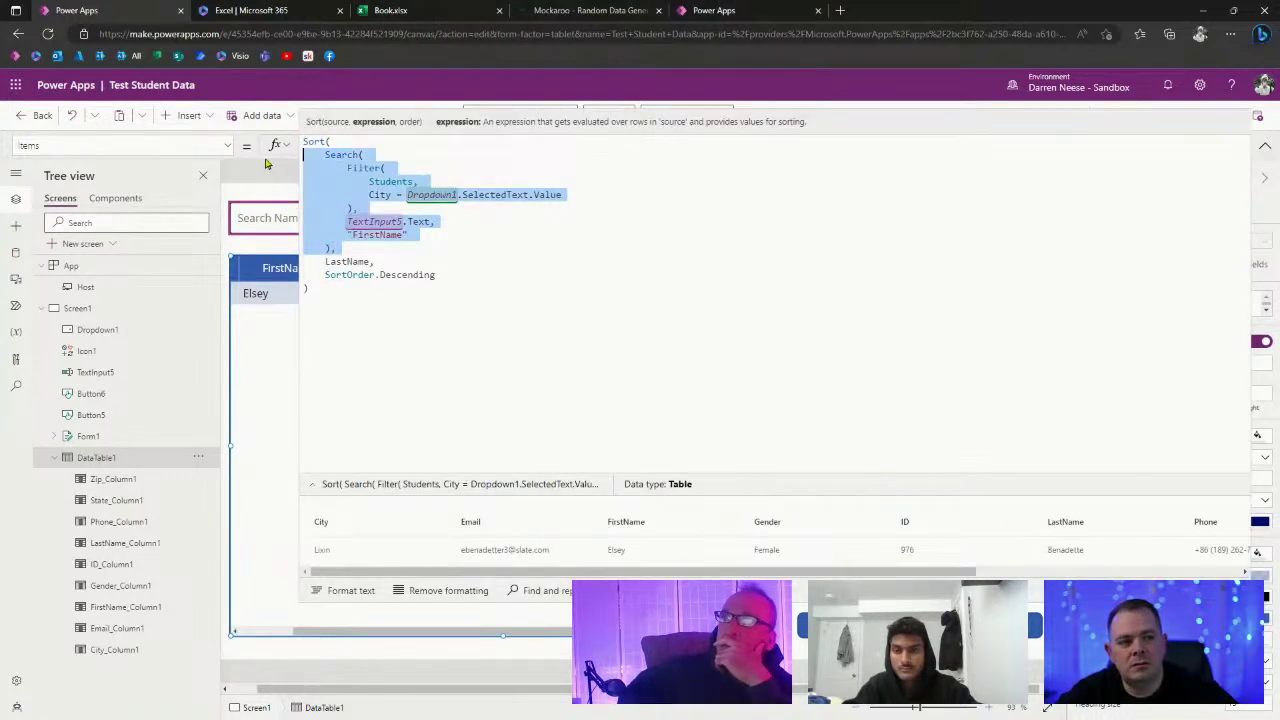
pyautogui.doubleClick(355, 261)
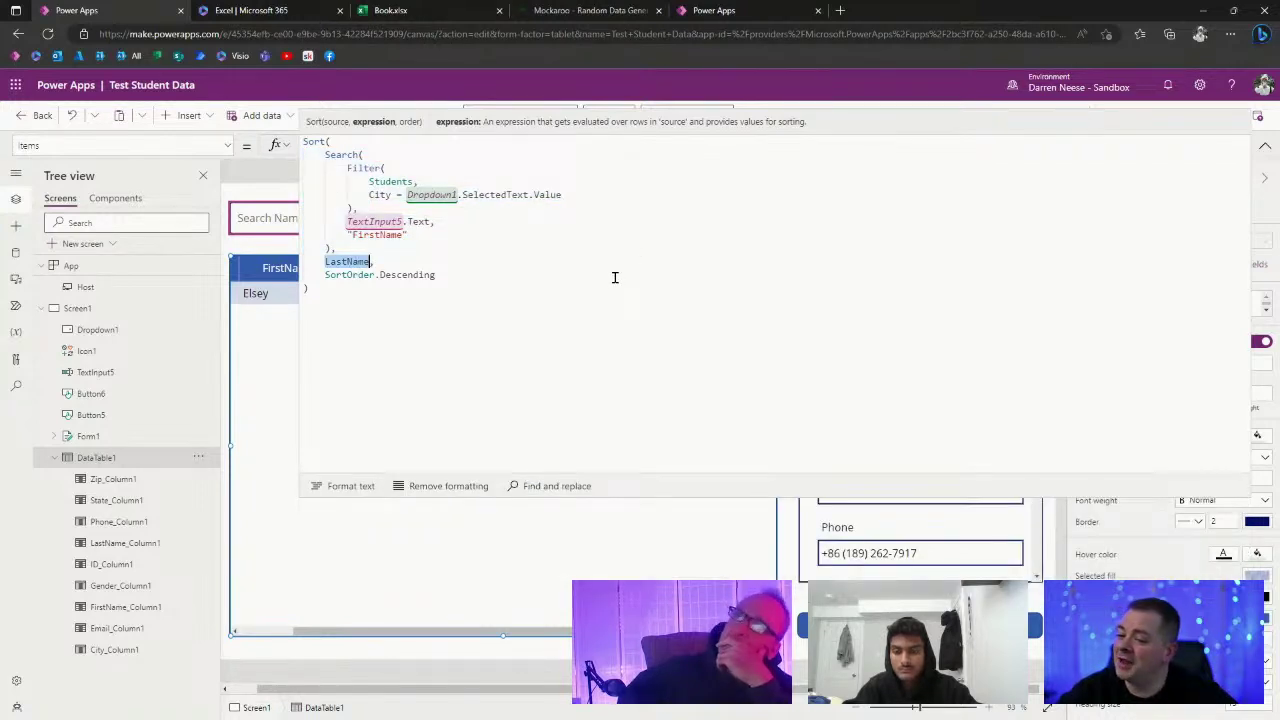
pyautogui.click(1265, 145)
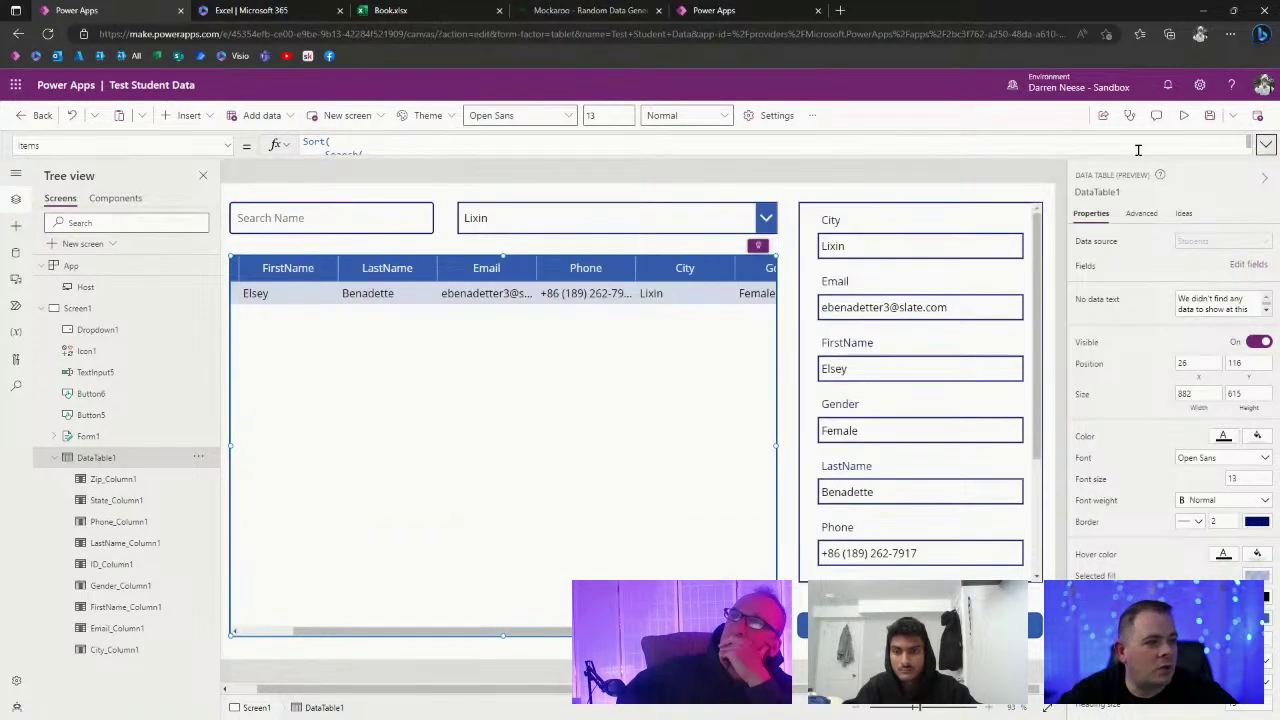
# Examine the city drop down's Items formula and inspect the table its Distinct function returns.
pyautogui.click(643, 225)
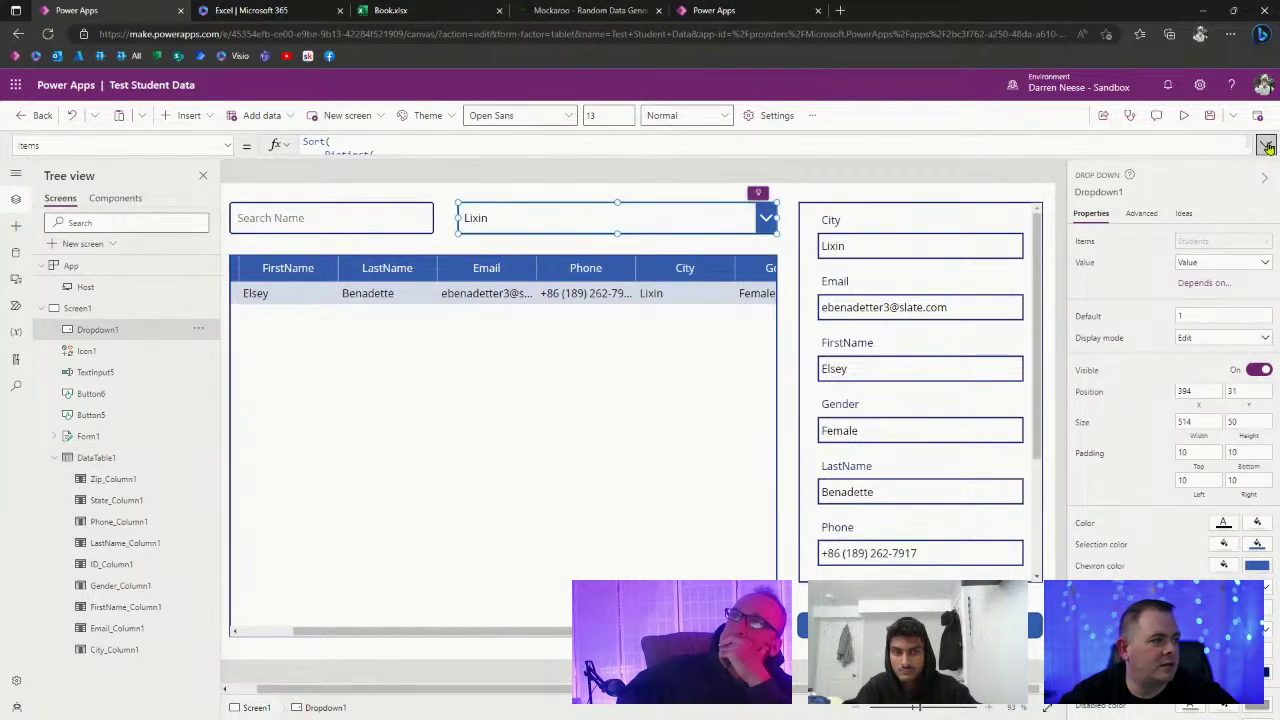
pyautogui.click(1265, 145)
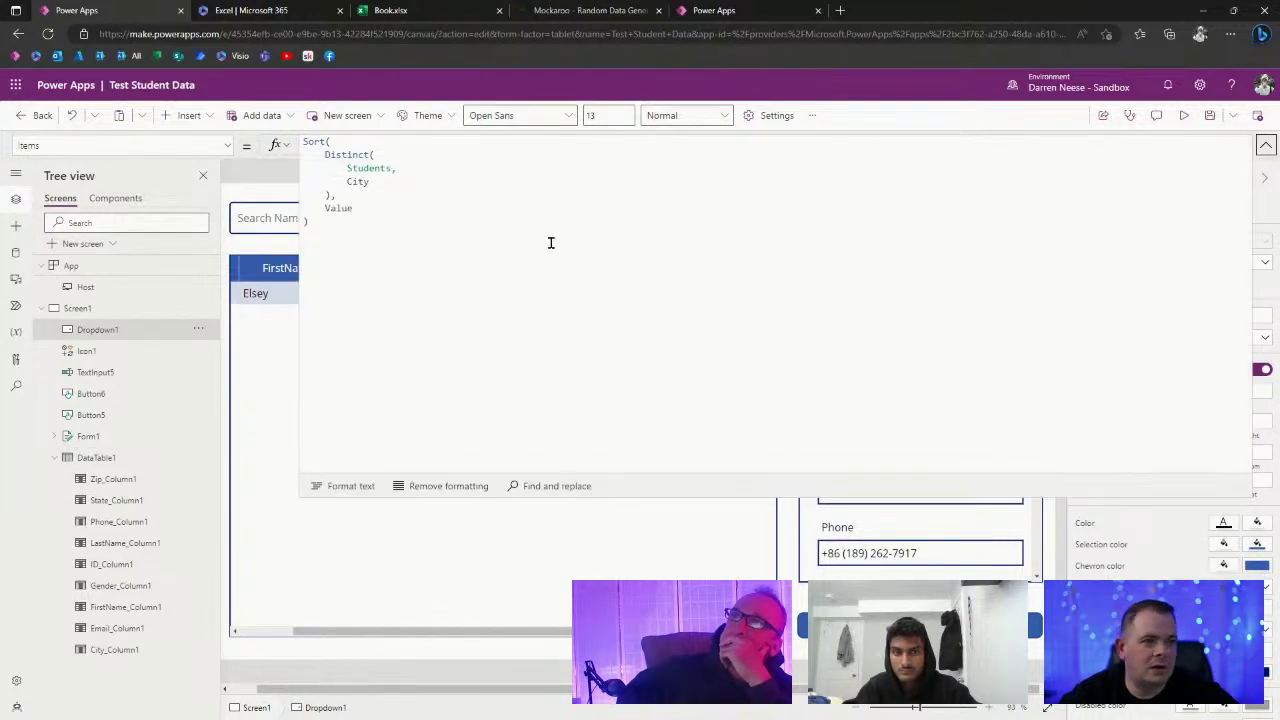
pyautogui.click(338, 188)
pyautogui.click(369, 211)
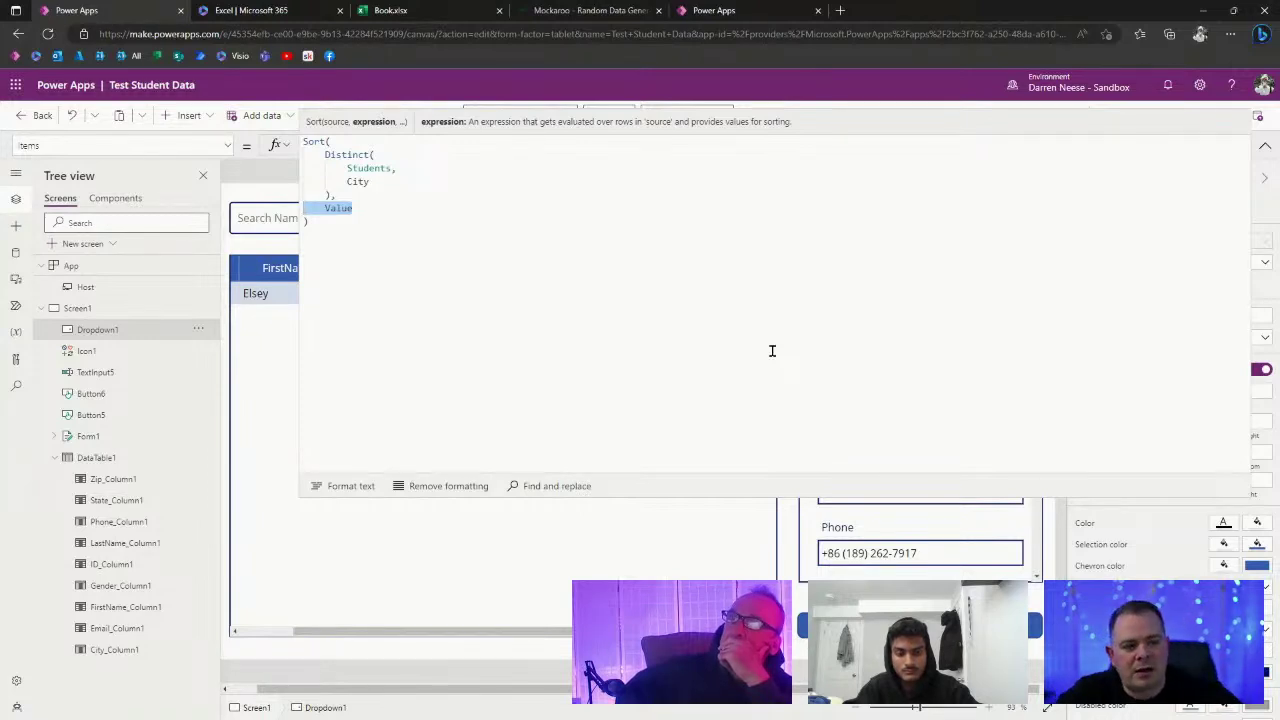
pyautogui.click(330, 194)
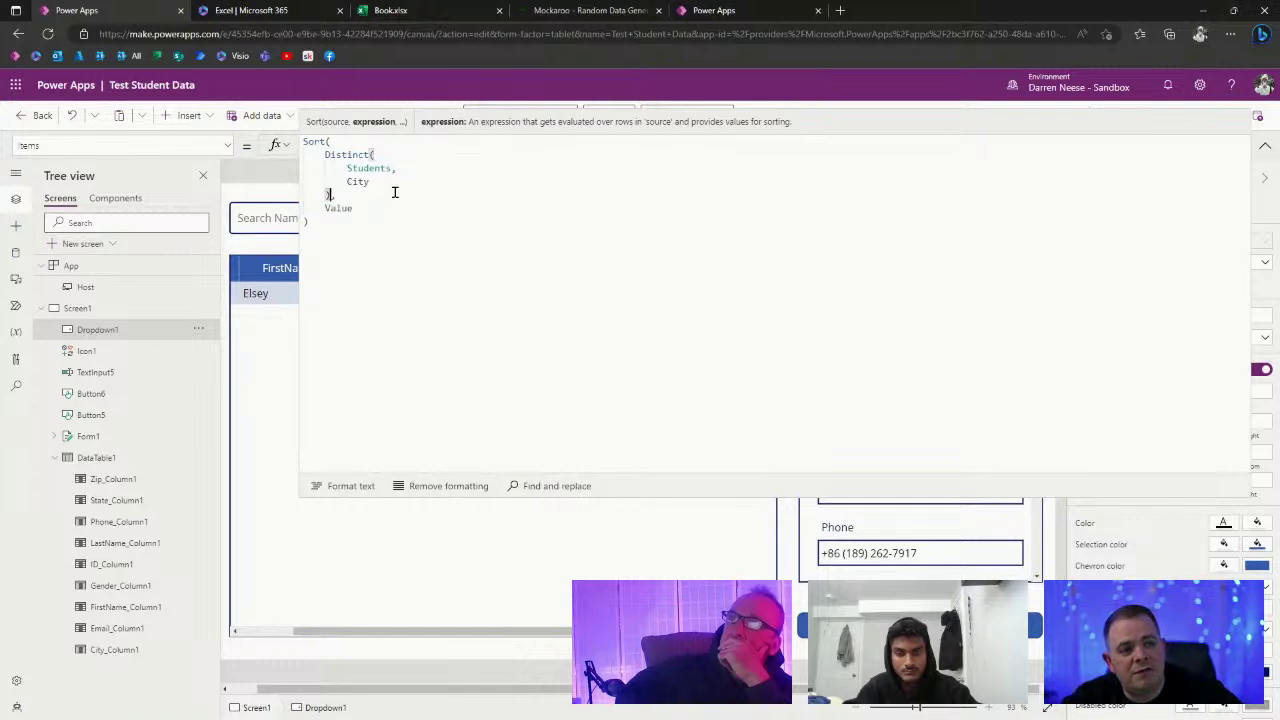
pyautogui.hotkey('shift', 'Up')
pyautogui.hotkey('shift', 'Up')
pyautogui.hotkey('shift', 'Up')
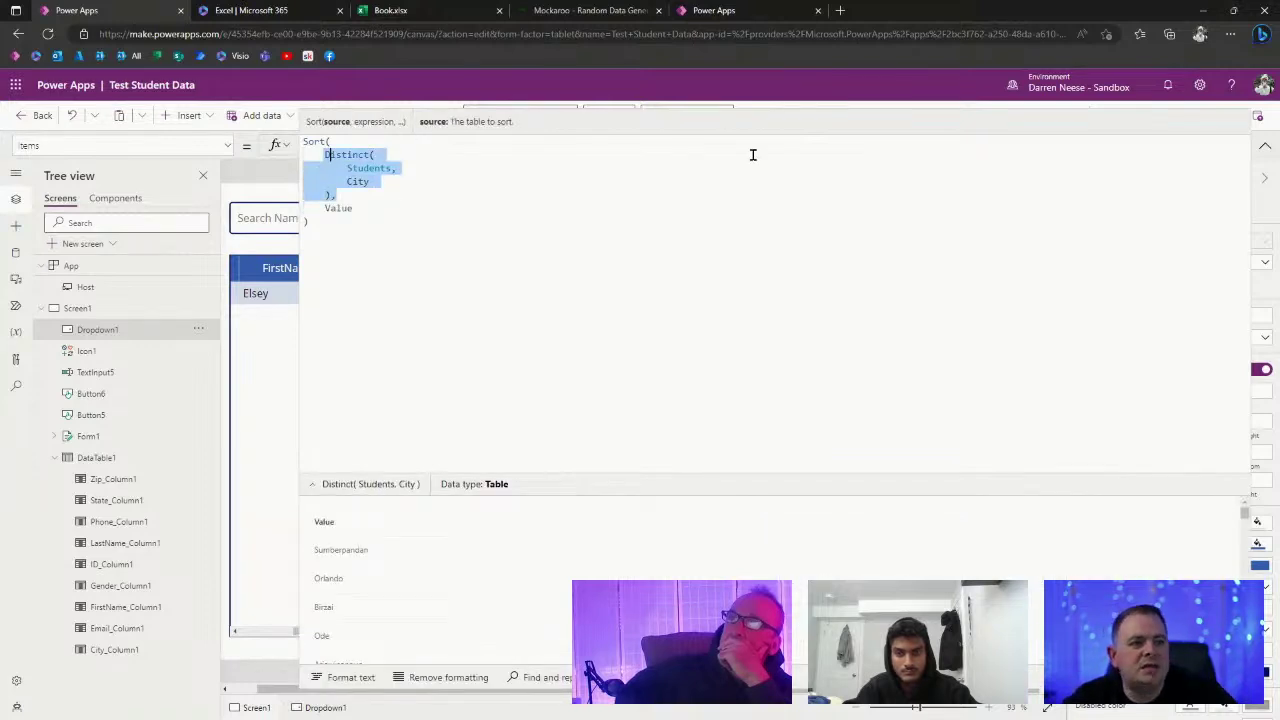
pyautogui.hotkey('shift', 'Home')
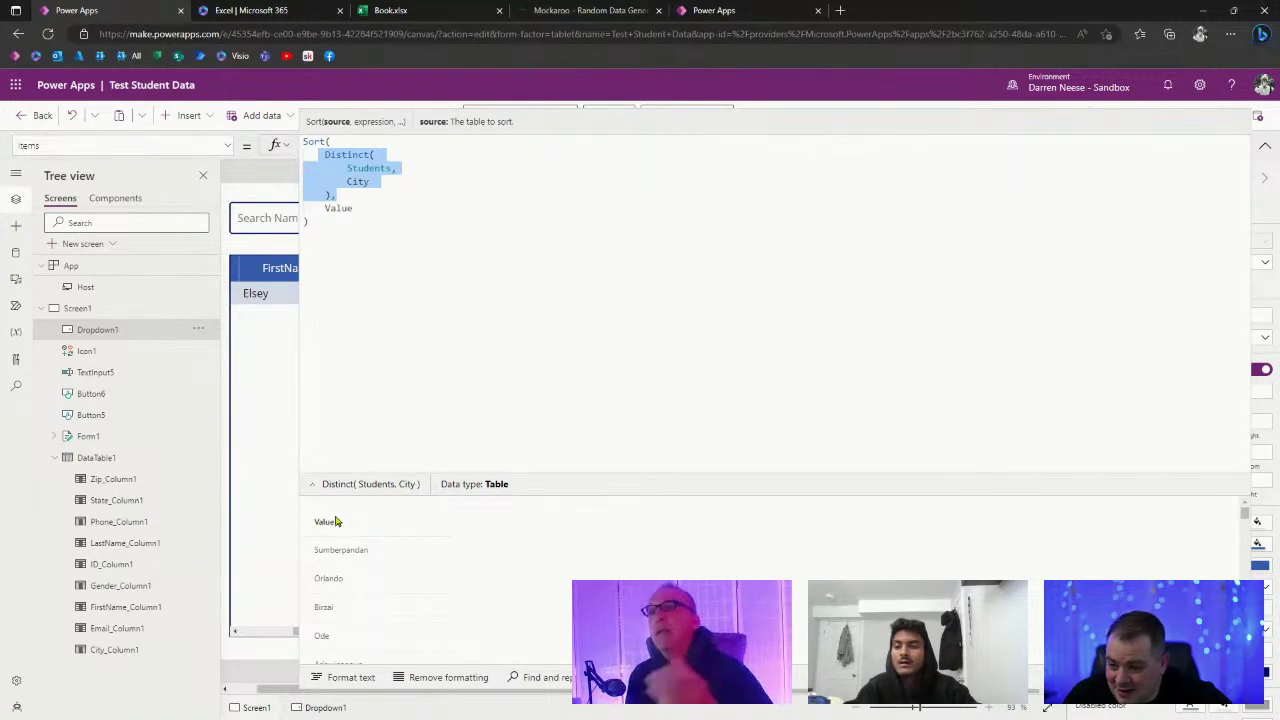
# Review how Sort uses the Distinct block as its source and Value as its expression in the drop down's formula.
pyautogui.click(375, 207)
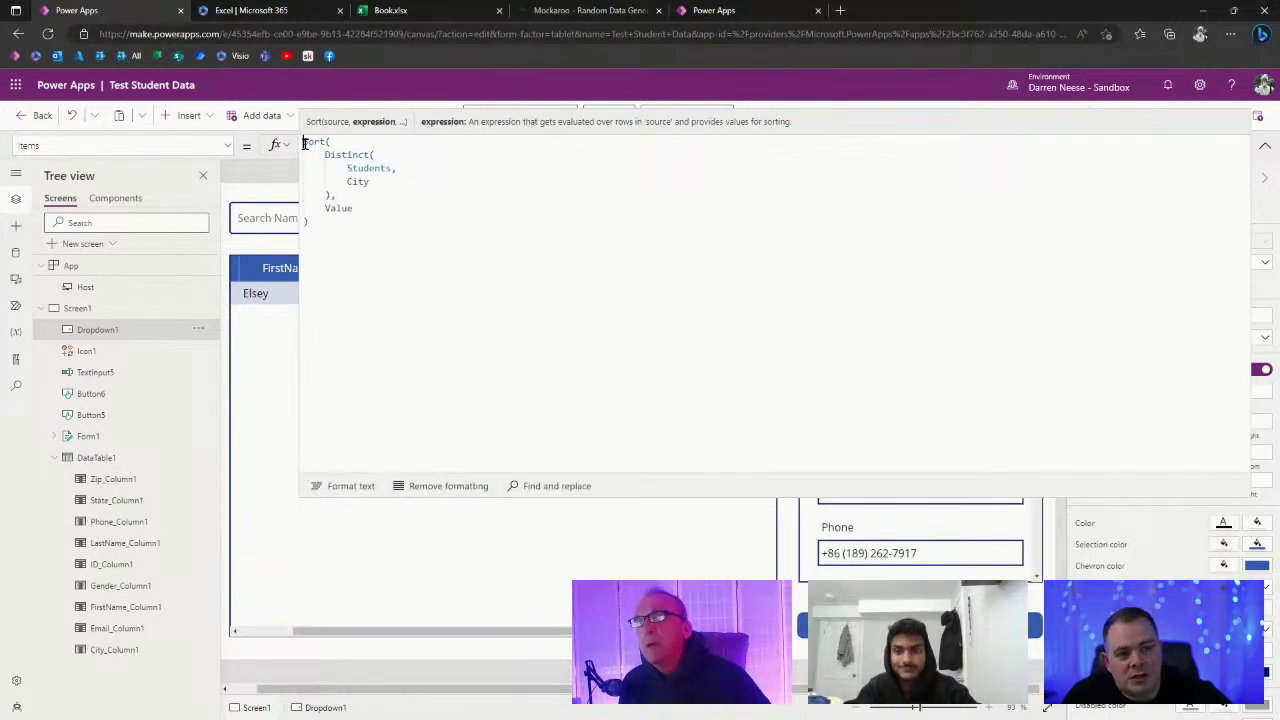
pyautogui.moveTo(305, 144); pyautogui.dragTo(323, 142)
pyautogui.click(371, 202)
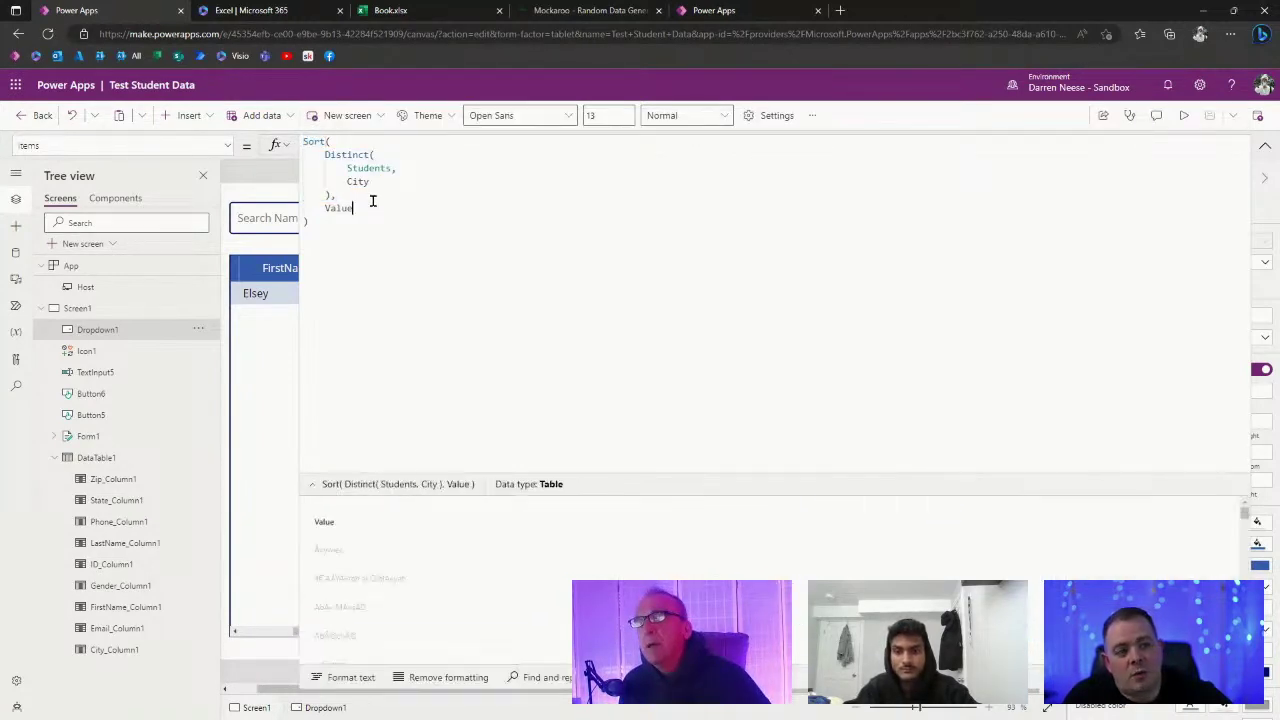
pyautogui.moveTo(375, 195); pyautogui.dragTo(284, 171)
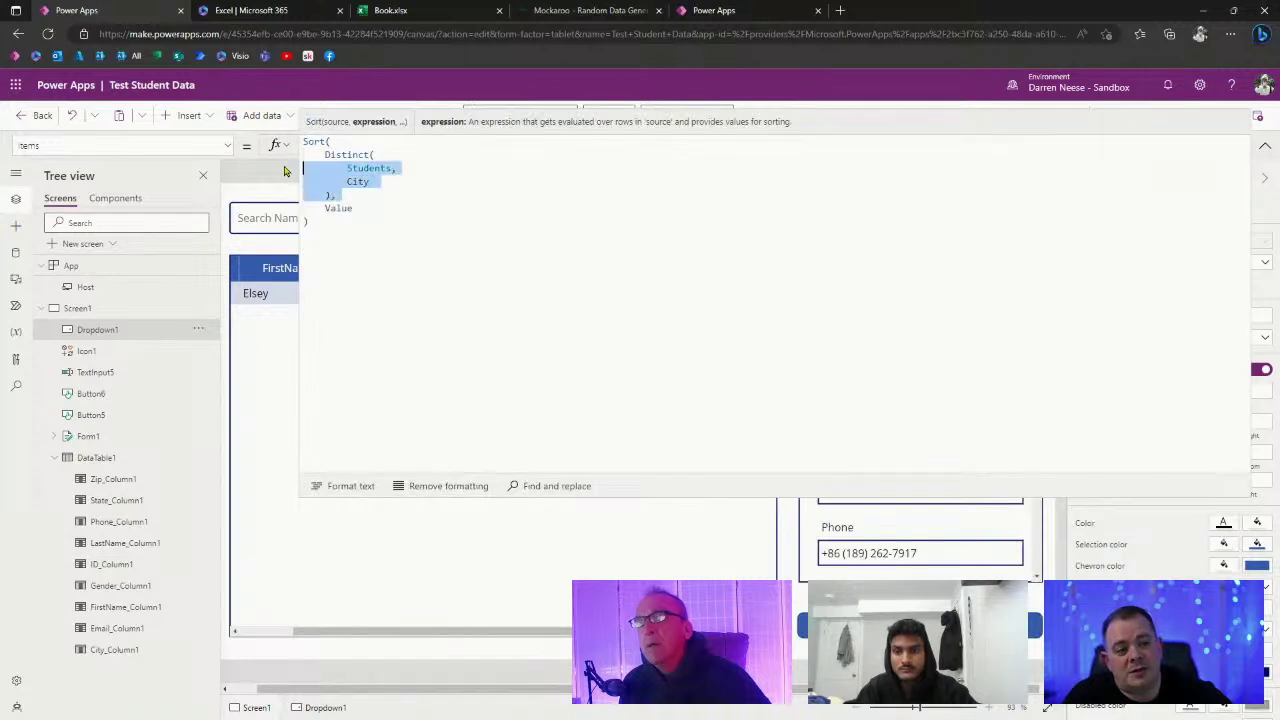
pyautogui.click(338, 208)
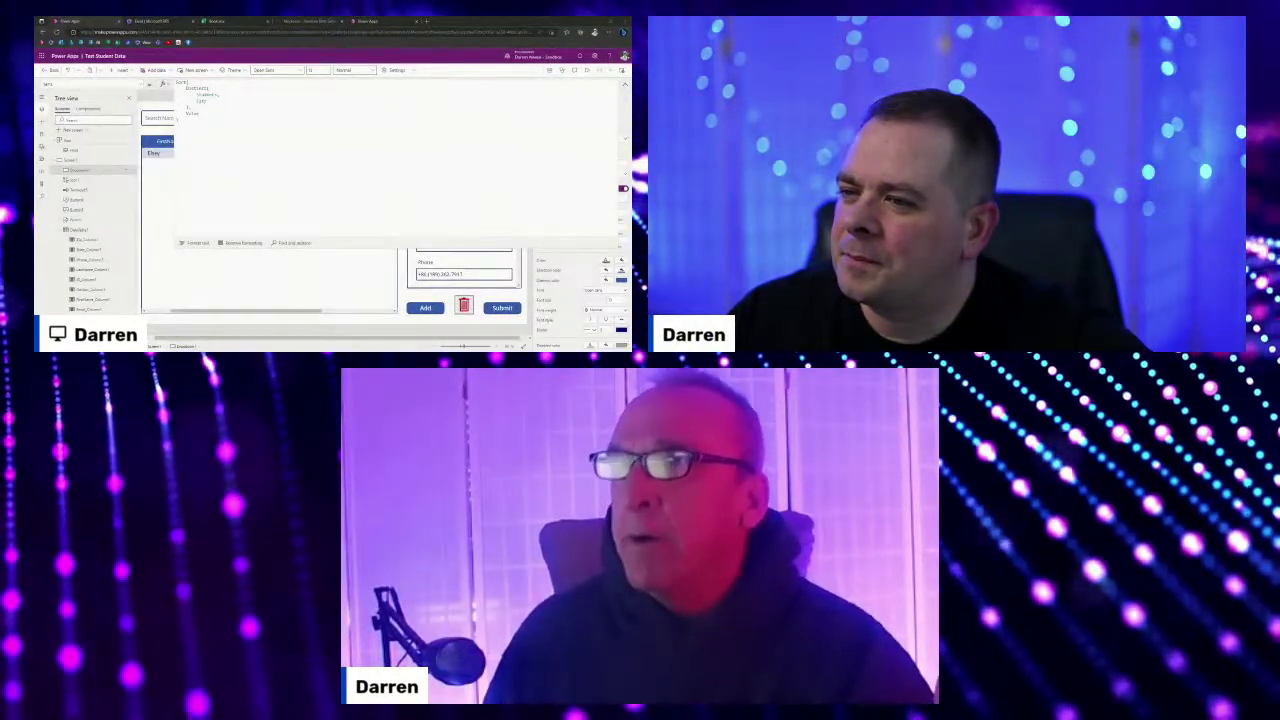
# Collapse the city drop down's expanded Items formula and select the student data table.
pyautogui.click(295, 148)
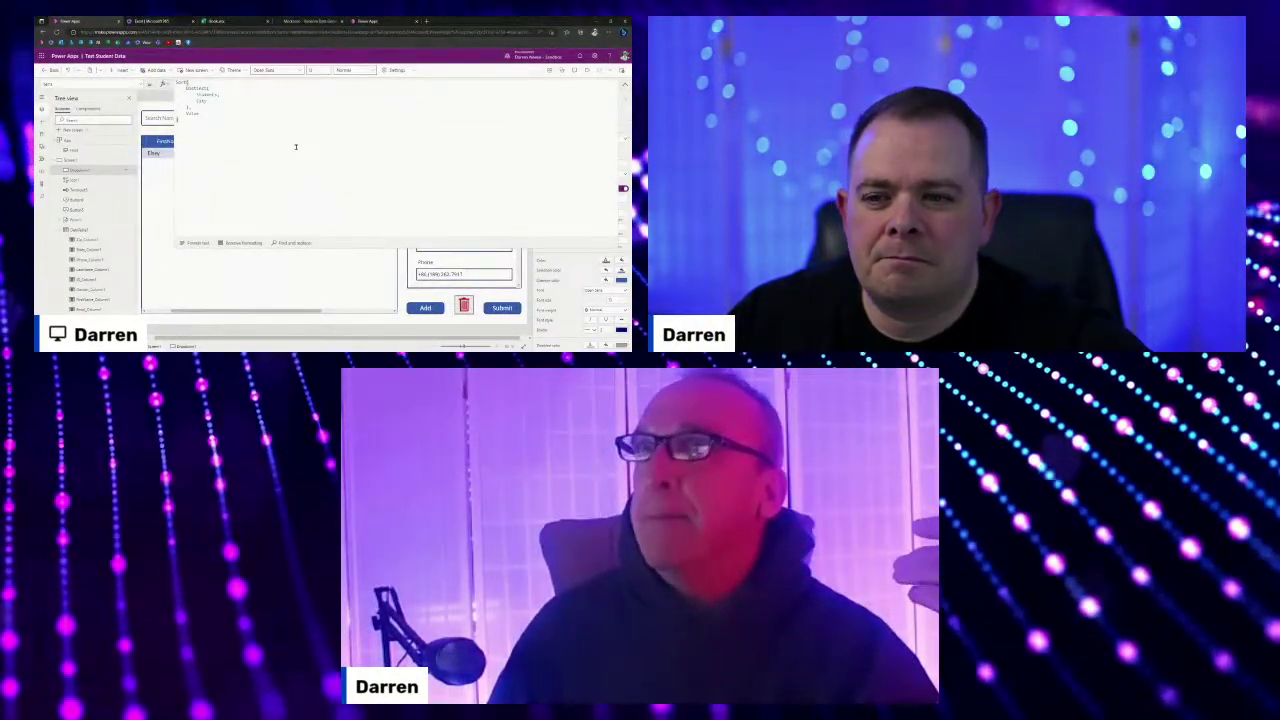
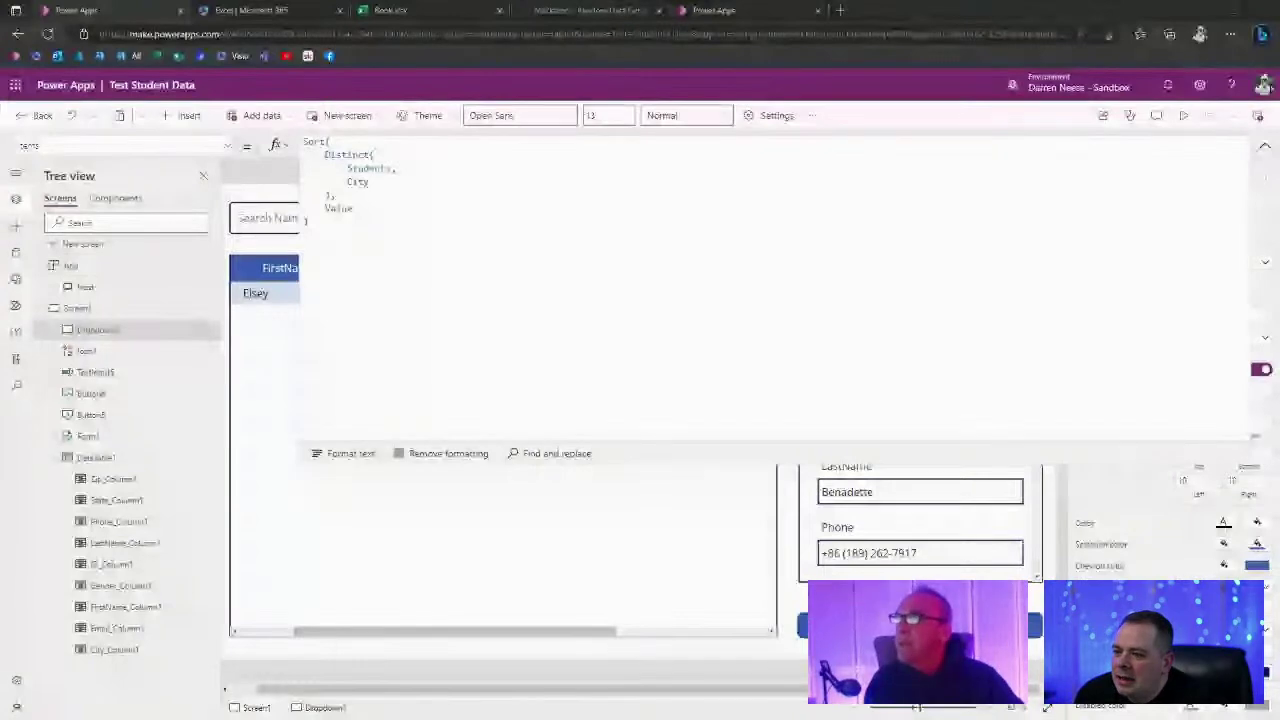
pyautogui.click(1265, 146)
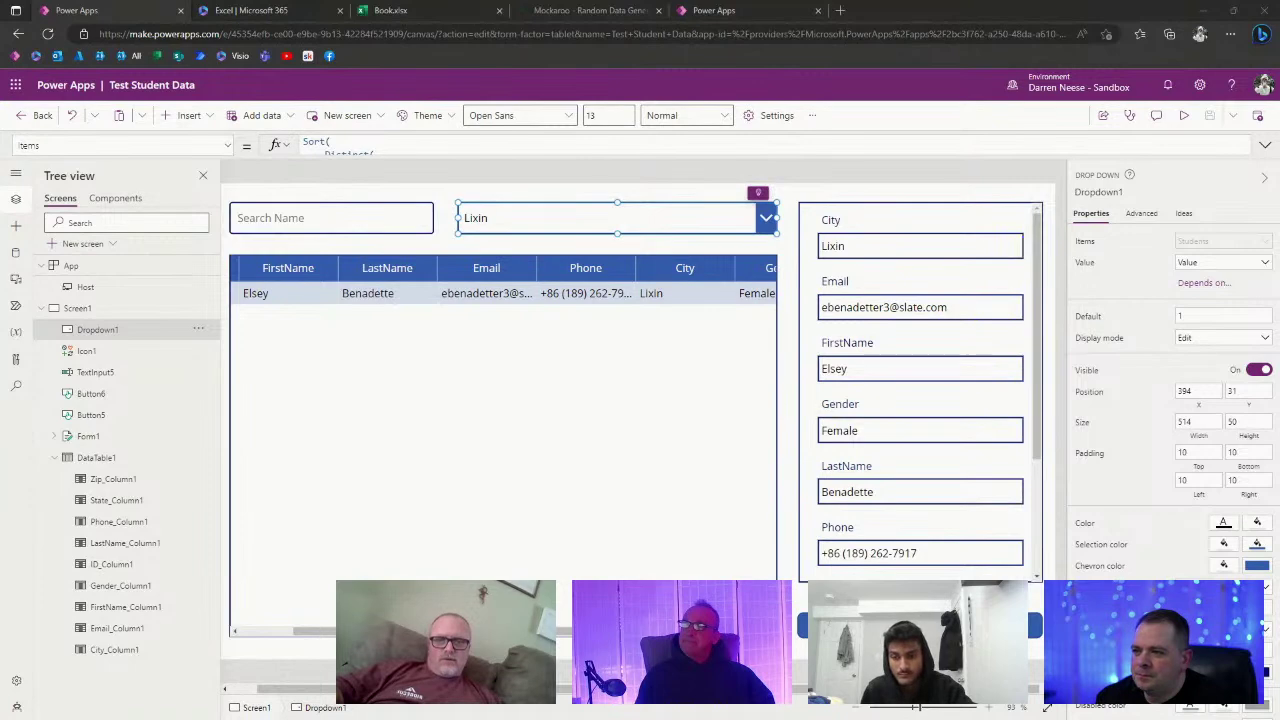
pyautogui.click(325, 632)
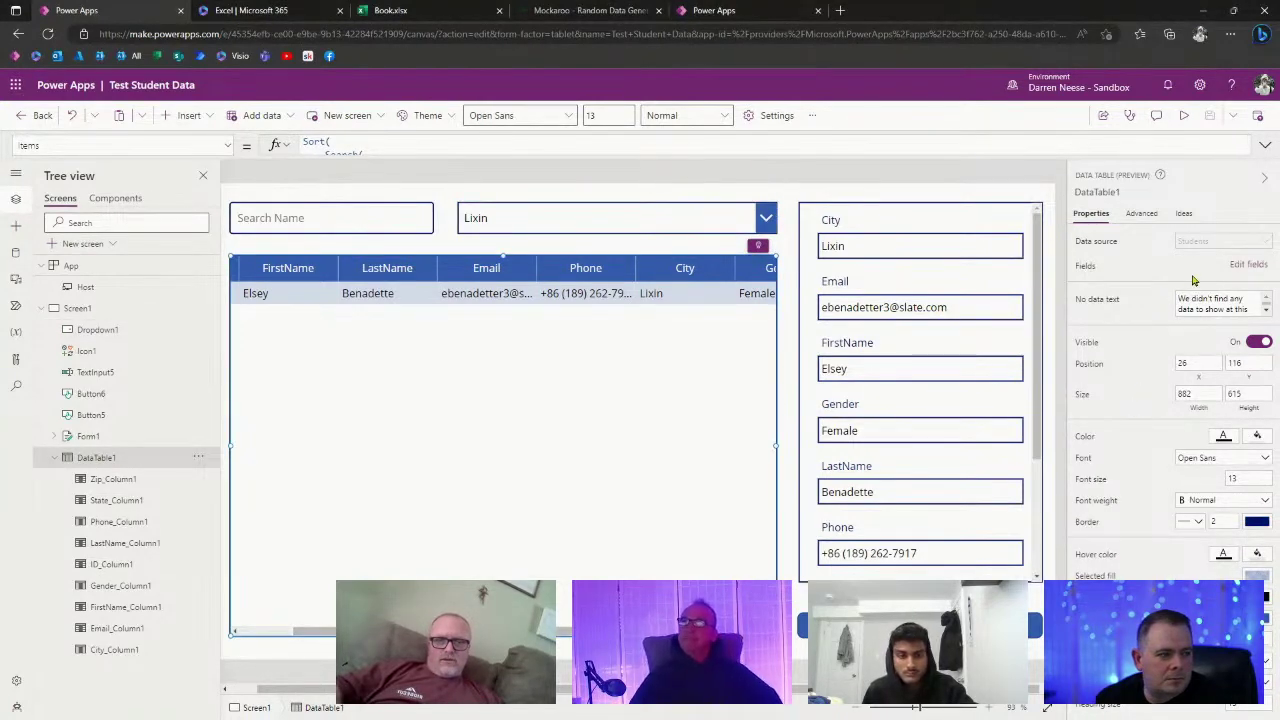
# Open the student form's field list for editing and collapse the details of every field from City to ID.
pyautogui.click(1038, 240)
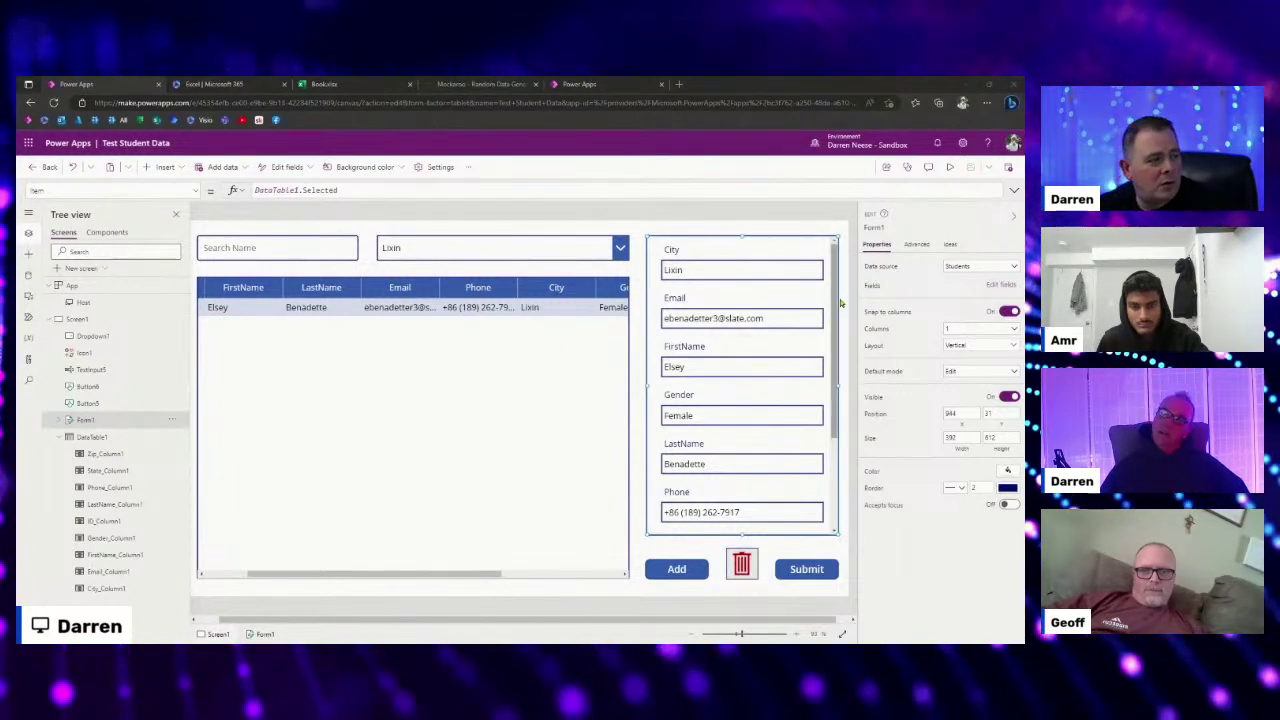
pyautogui.click(900, 287)
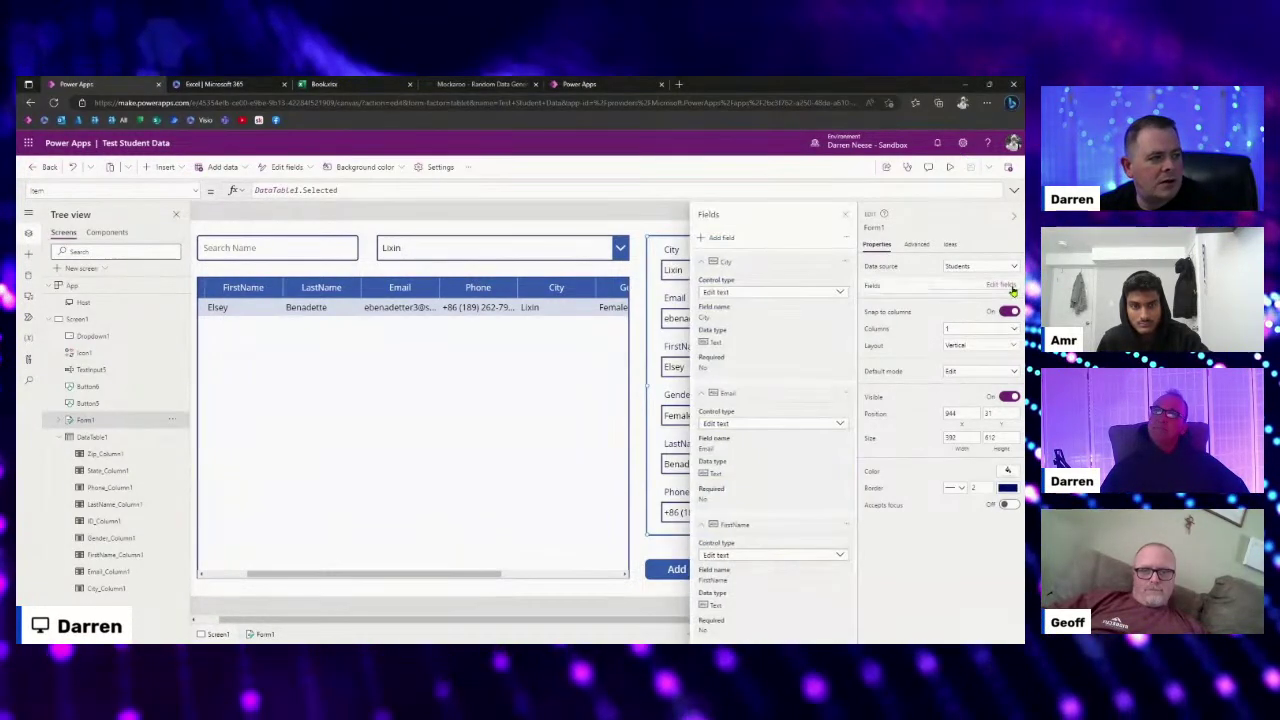
pyautogui.click(701, 261)
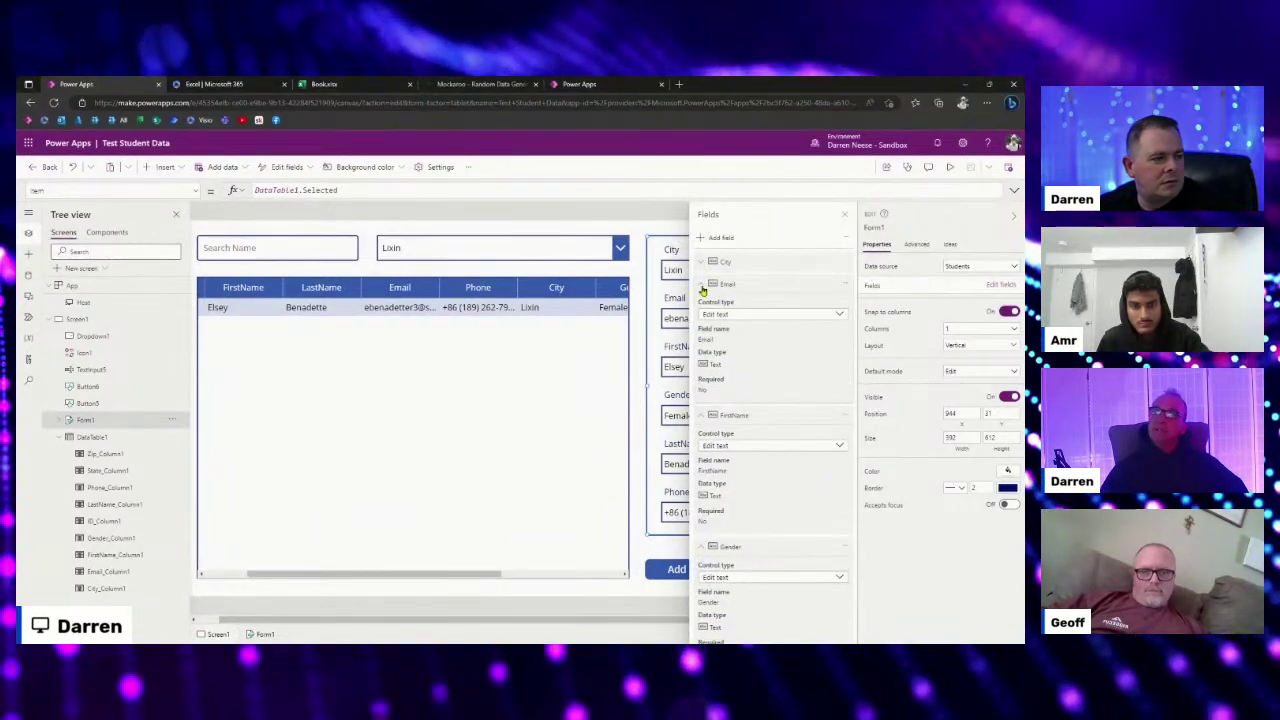
pyautogui.click(701, 284)
pyautogui.click(701, 305)
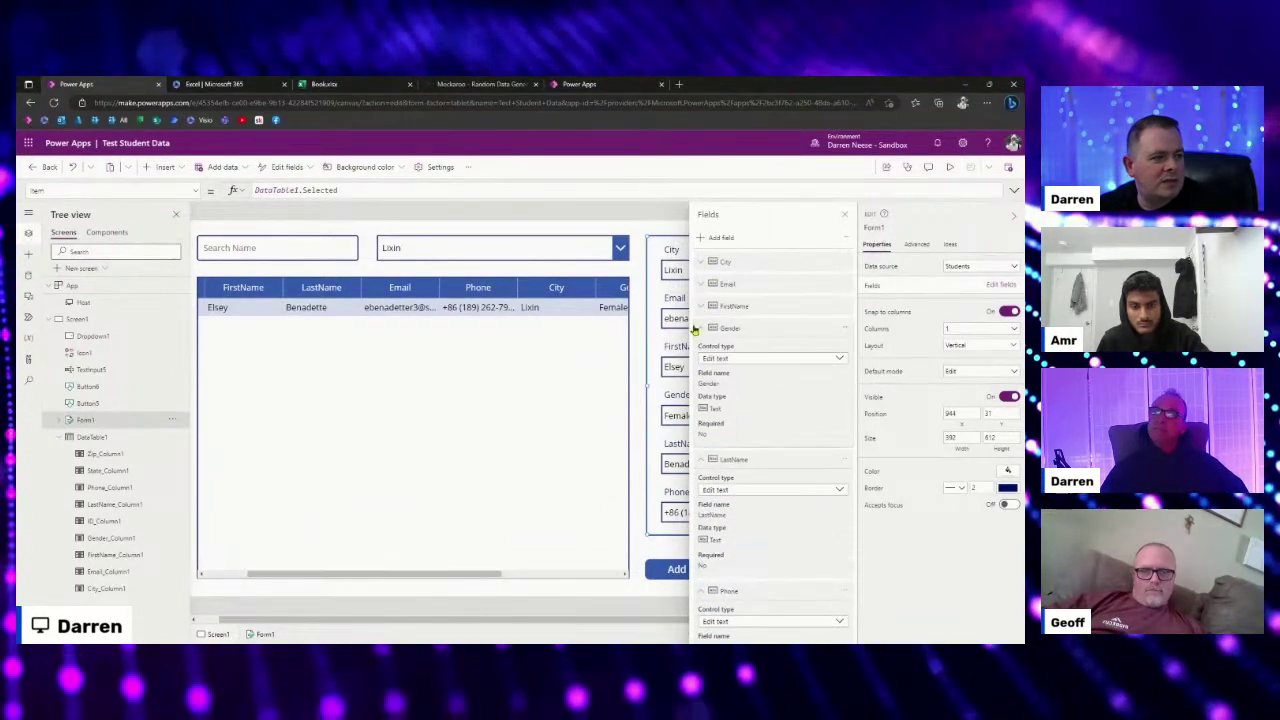
pyautogui.click(701, 327)
pyautogui.click(701, 350)
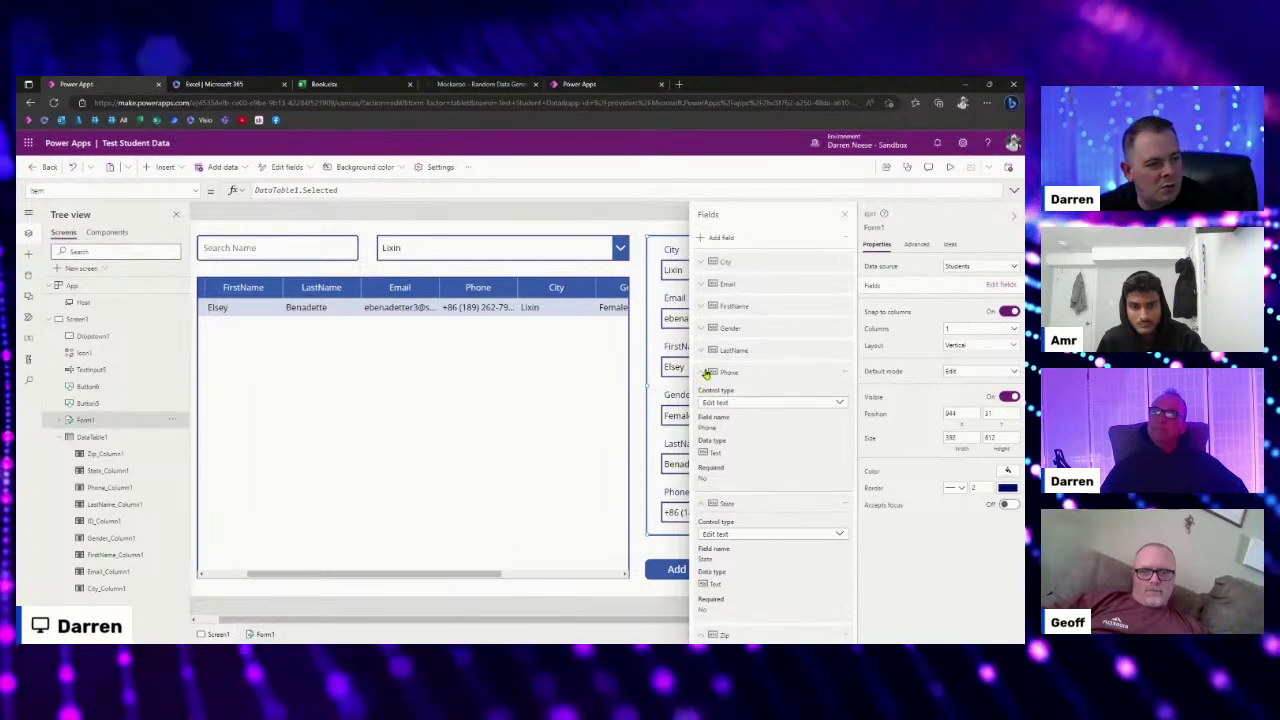
pyautogui.click(703, 372)
pyautogui.click(700, 394)
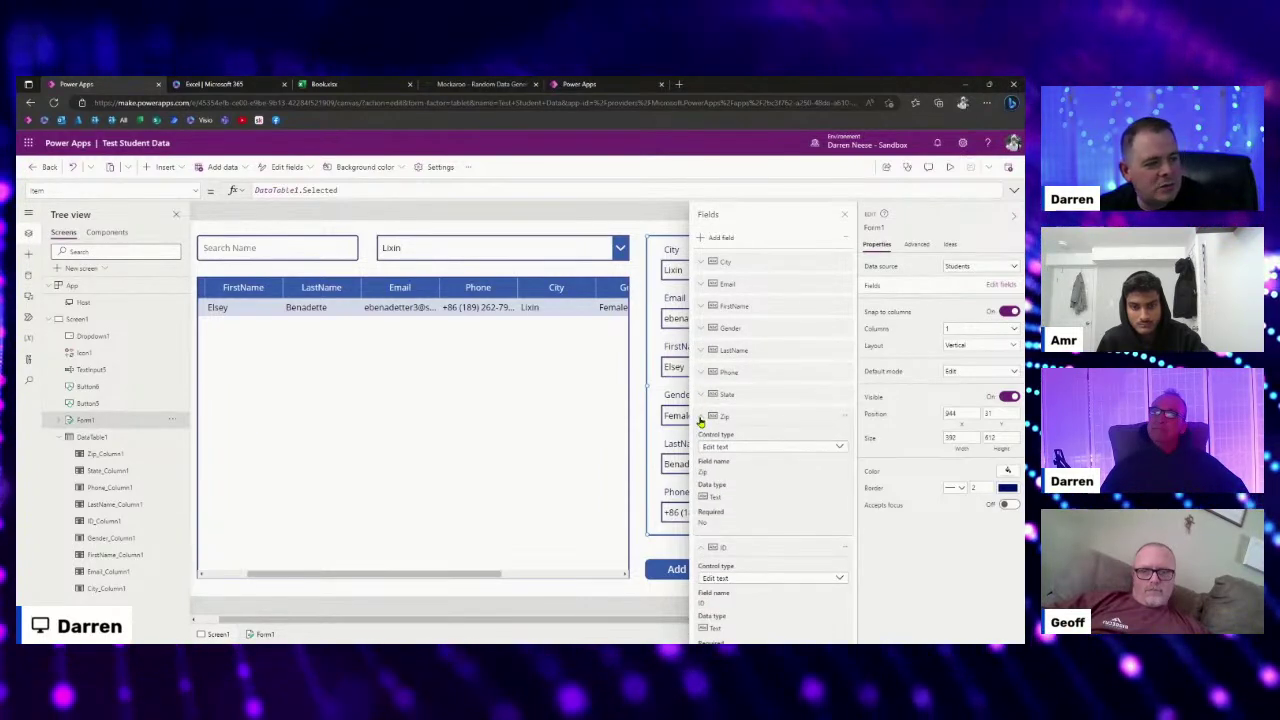
pyautogui.click(700, 416)
pyautogui.click(702, 438)
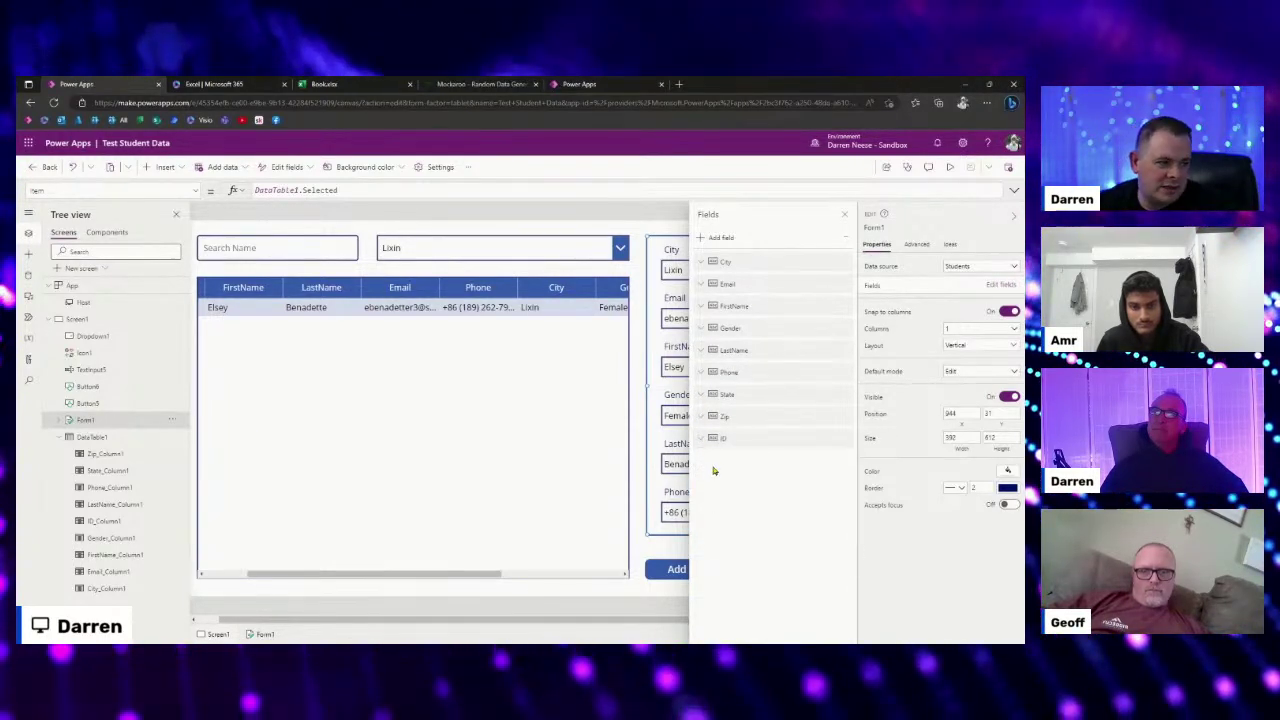
# Reorder the form's fields so ID, FirstName and LastName come first, close the field list and deselect the form.
pyautogui.moveTo(712, 306); pyautogui.dragTo(754, 257)
pyautogui.moveTo(744, 437); pyautogui.dragTo(733, 261)
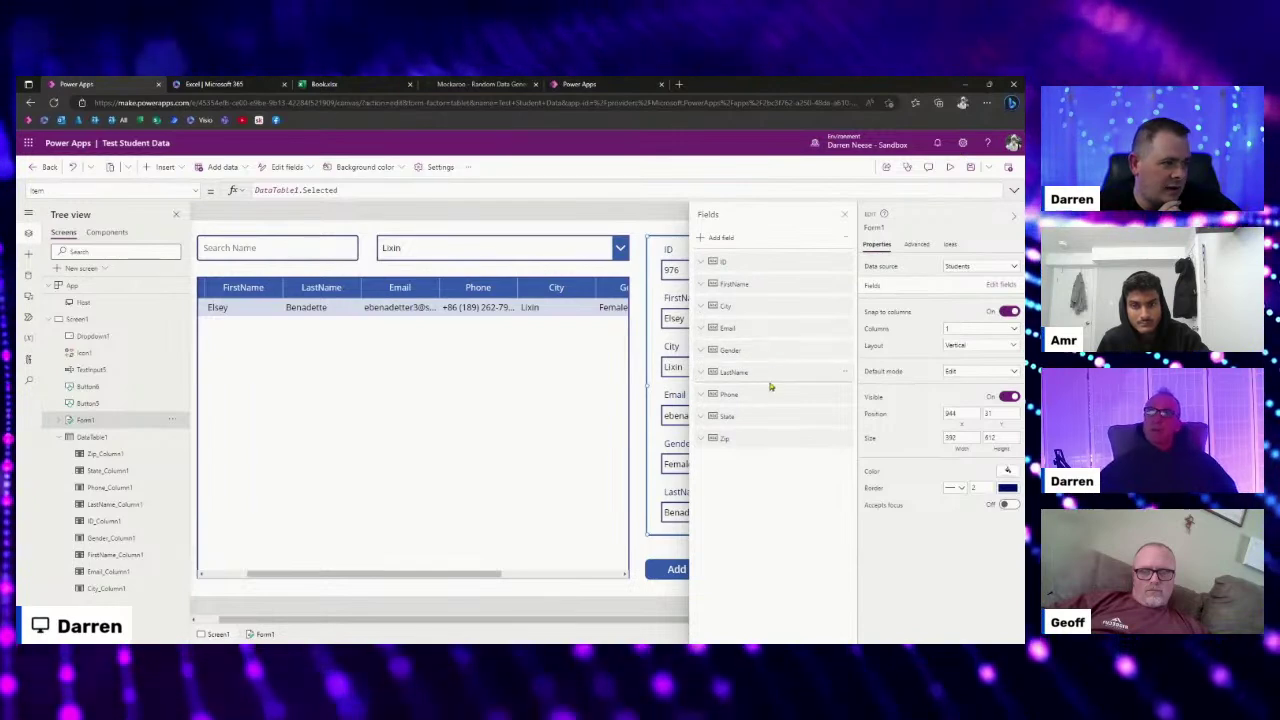
pyautogui.moveTo(770, 382); pyautogui.dragTo(760, 307)
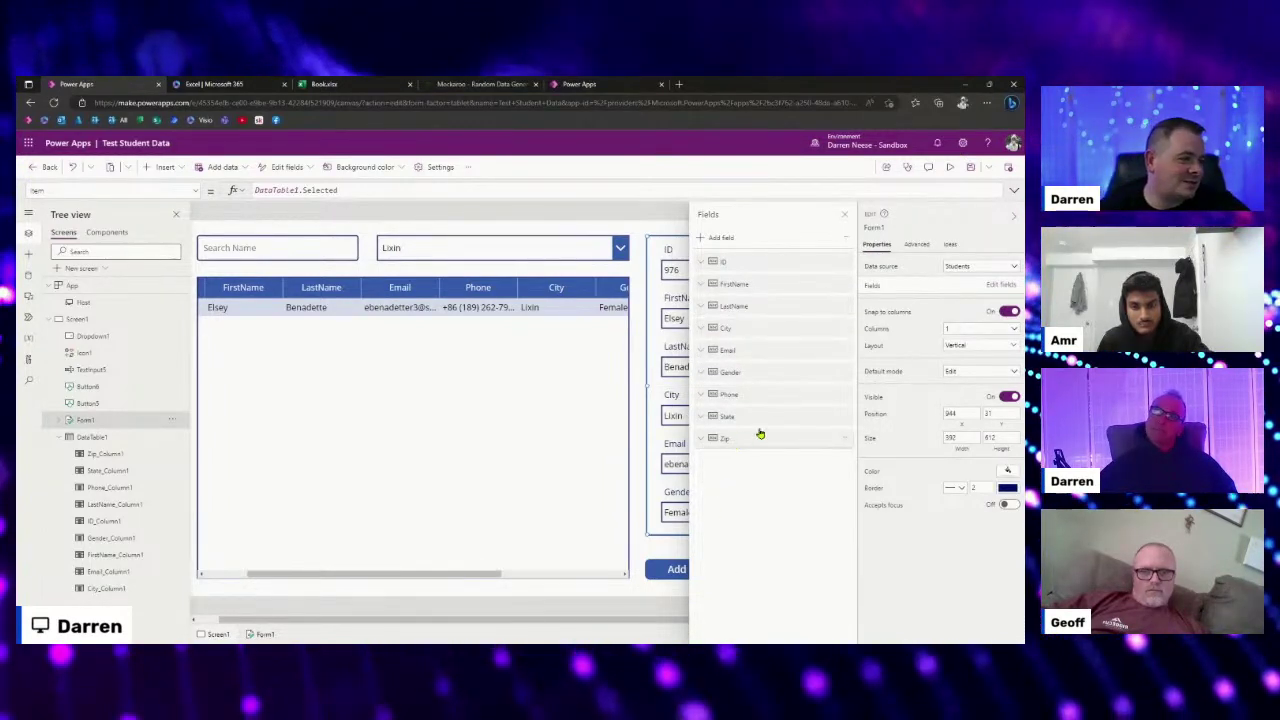
pyautogui.click(844, 214)
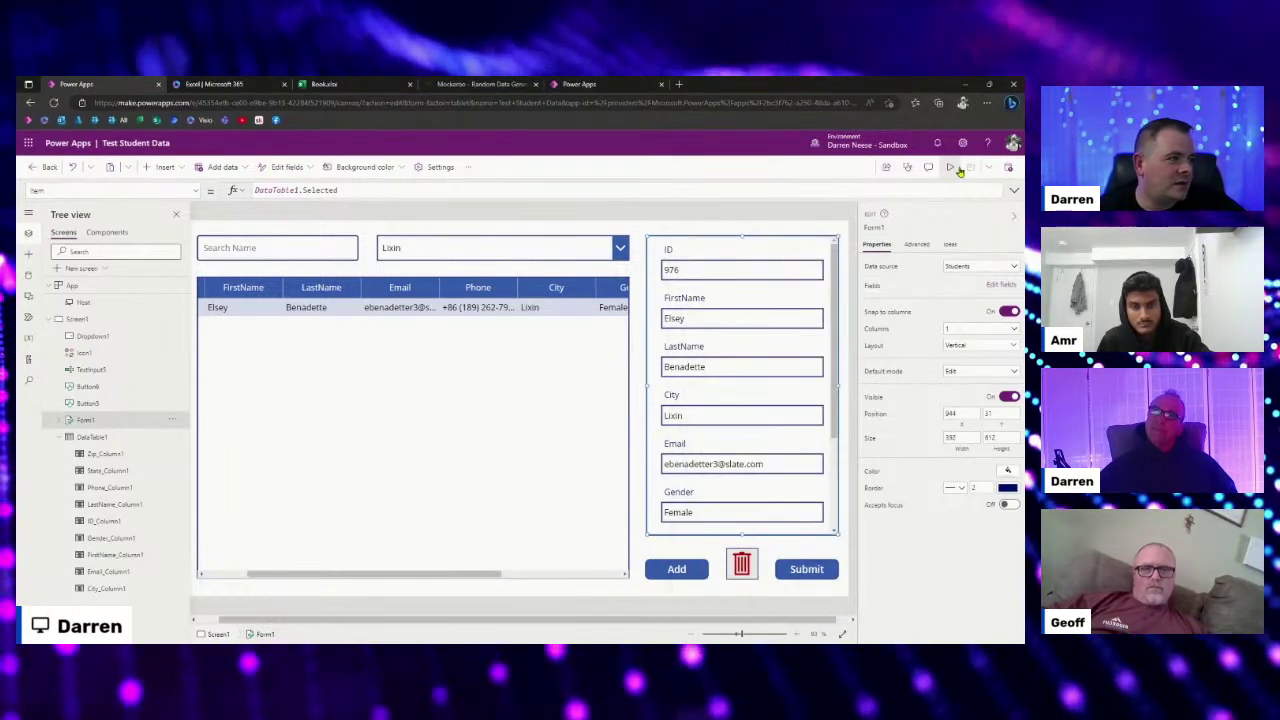
pyautogui.click(780, 596)
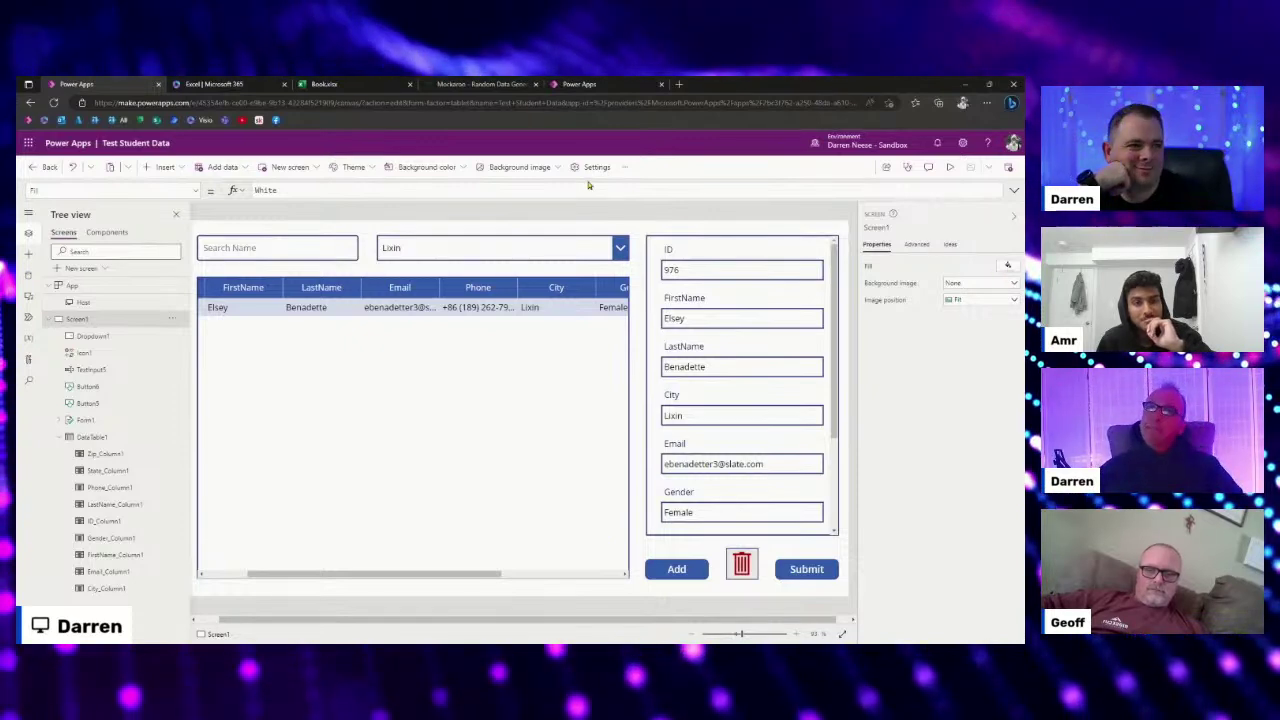
# Open the Power Apps home page in a new browser tab and return to the Test Student Data editor.
pyautogui.click(600, 84)
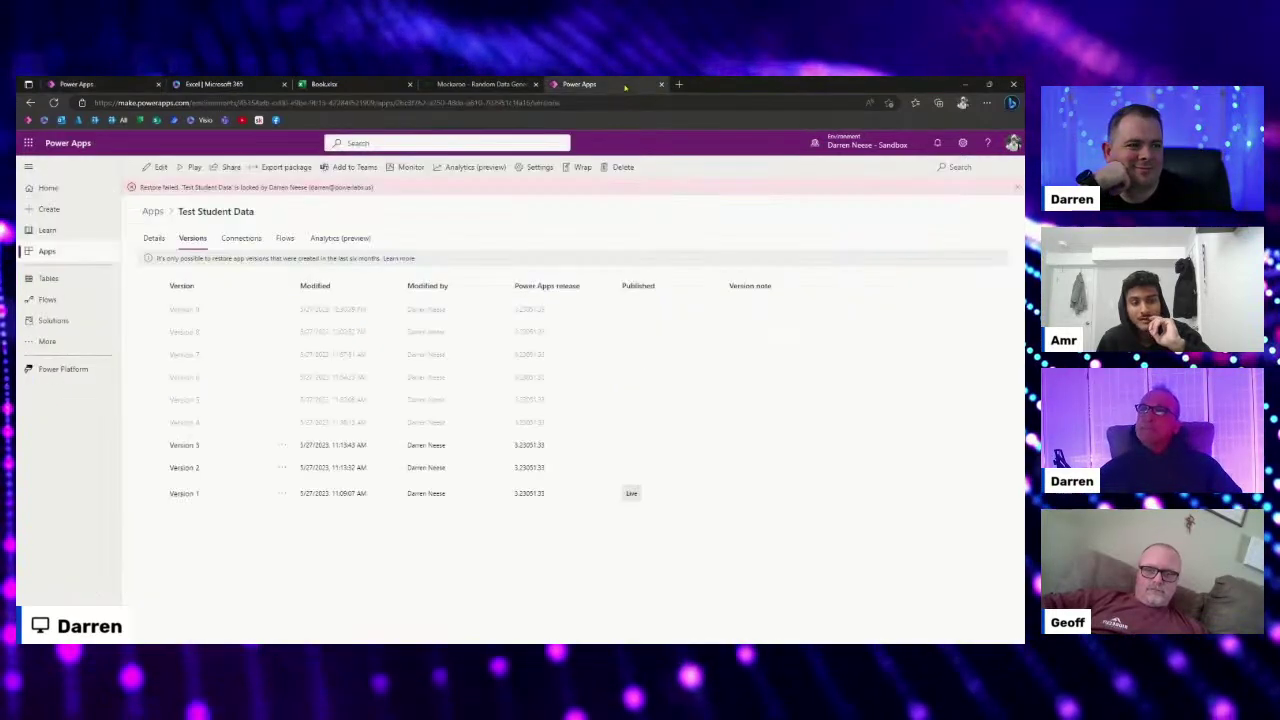
pyautogui.click(679, 84)
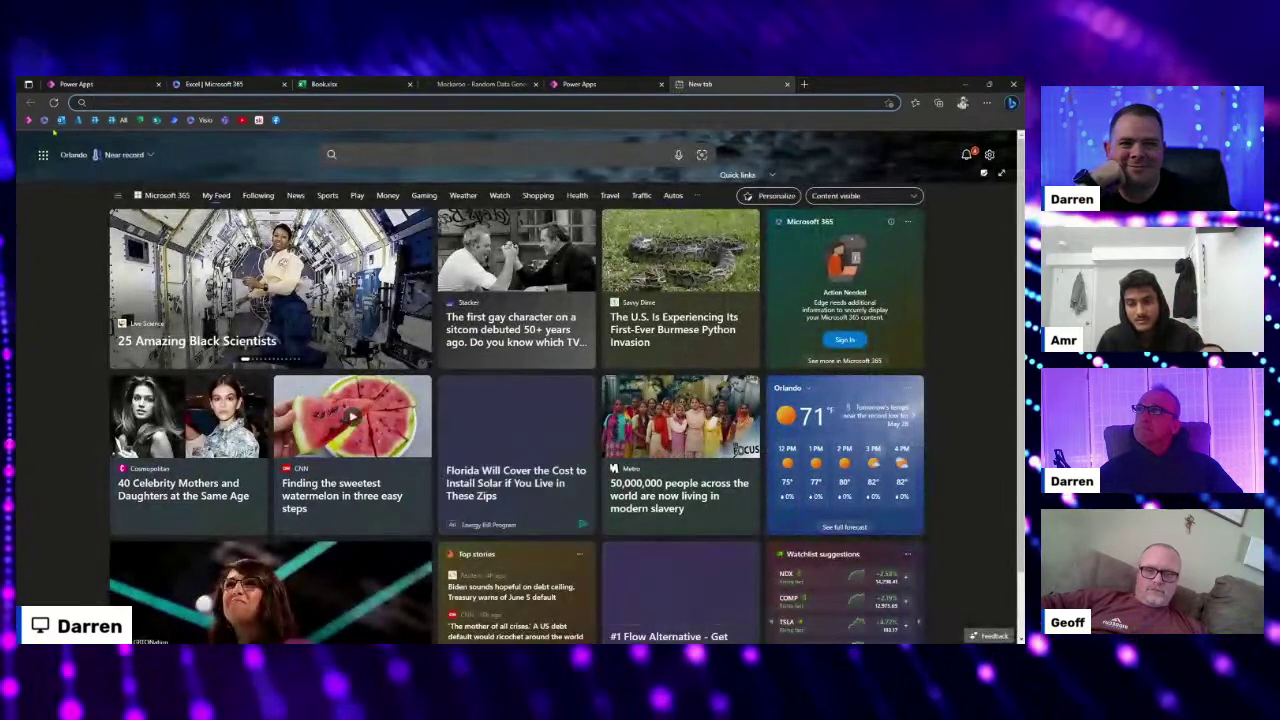
pyautogui.click(76, 84)
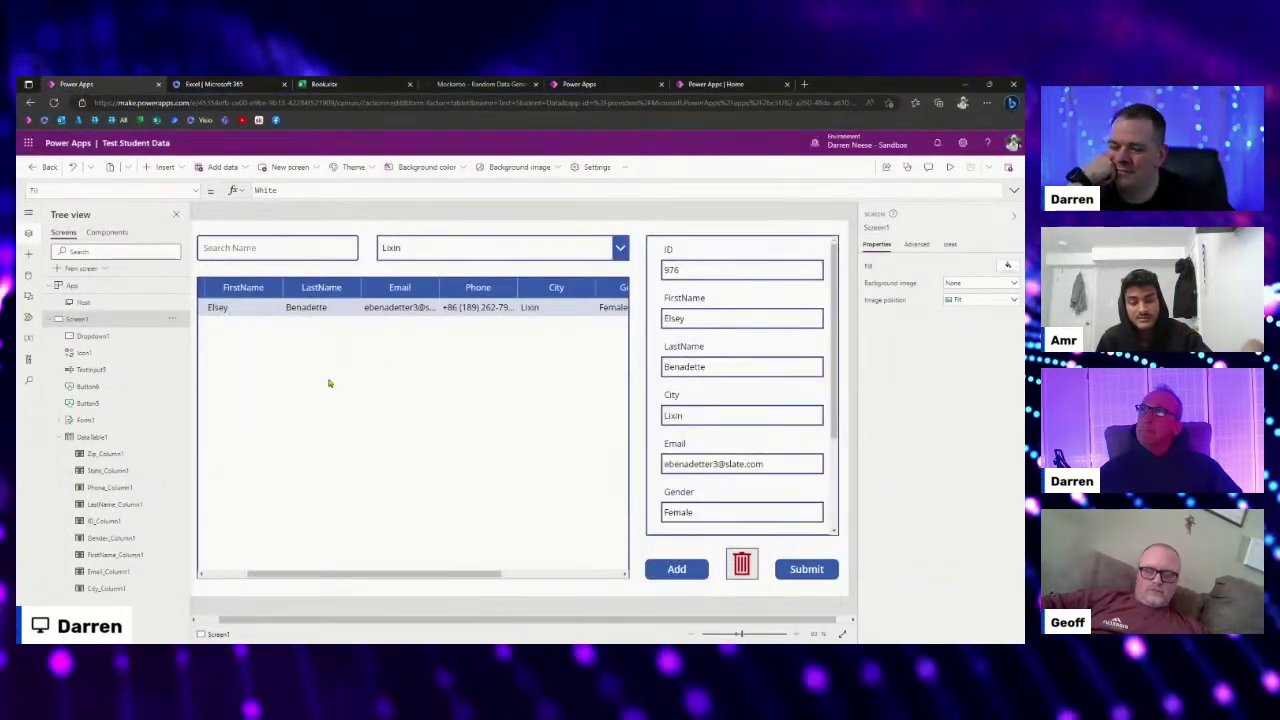
# Examine the city drop down's Items formula, inspecting the table that Sort returns and the Value expression it sorts by.
pyautogui.click(564, 256)
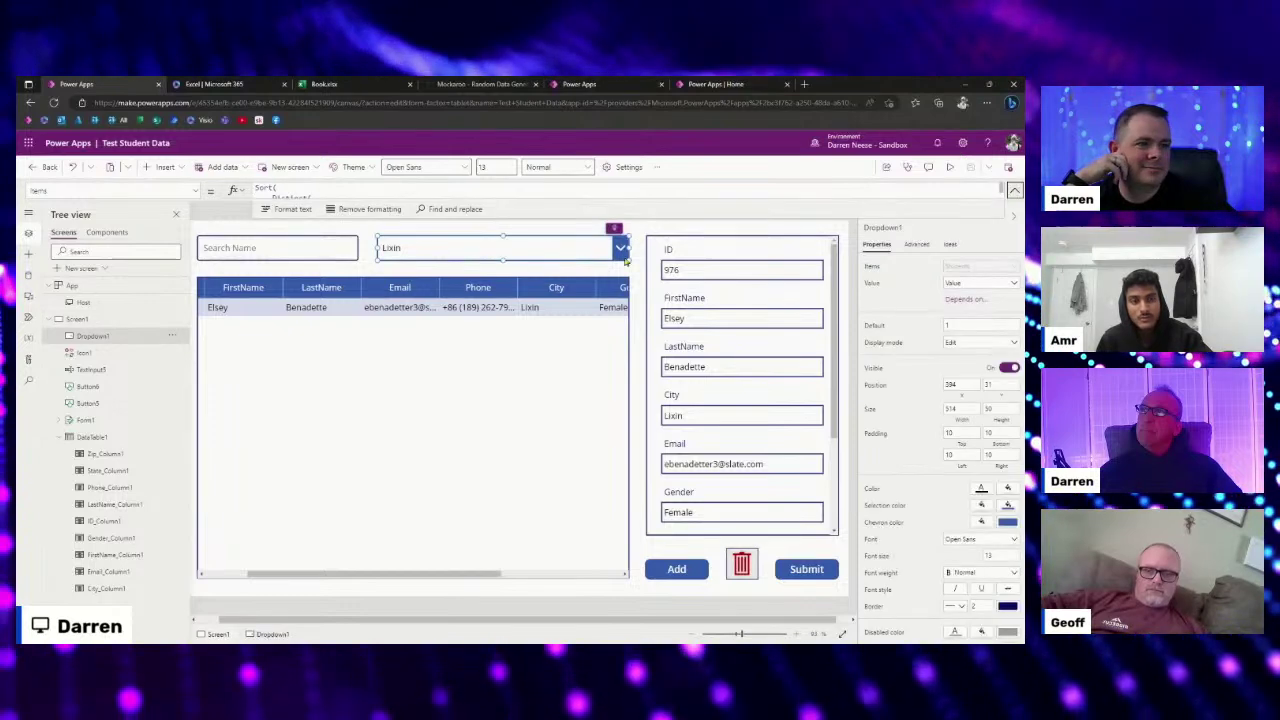
pyautogui.click(446, 195)
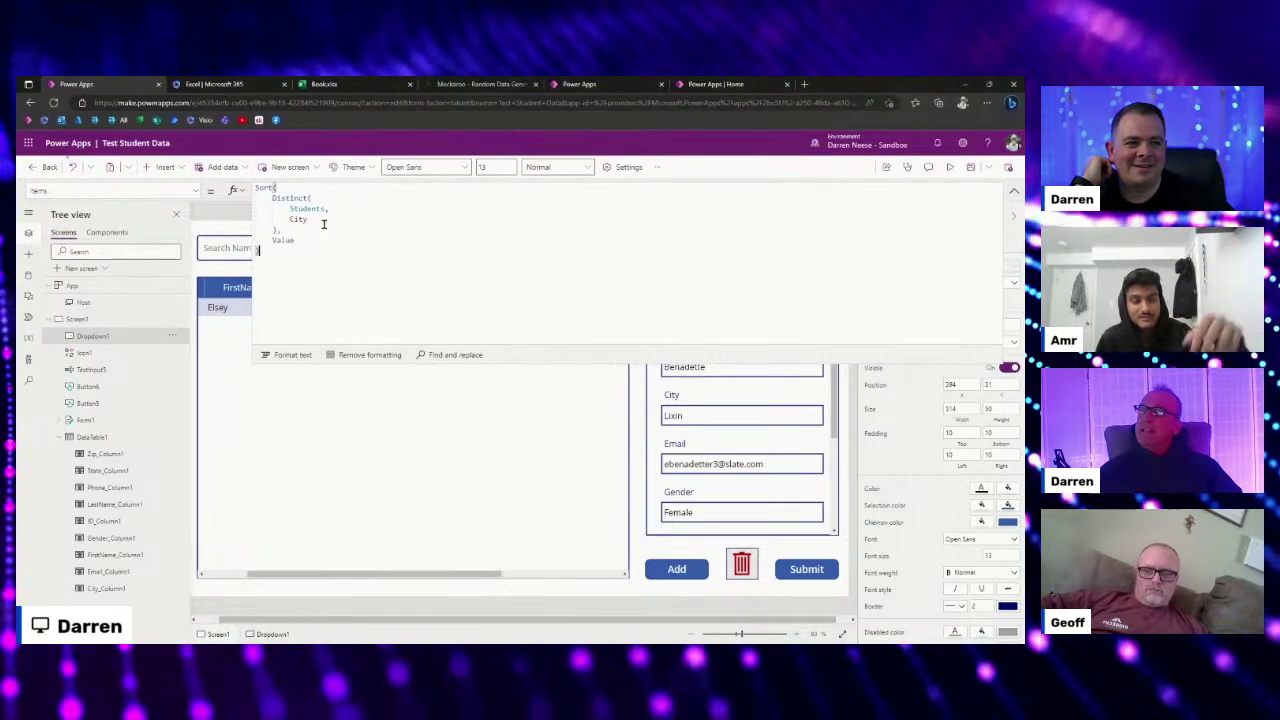
pyautogui.moveTo(320, 229); pyautogui.dragTo(244, 204)
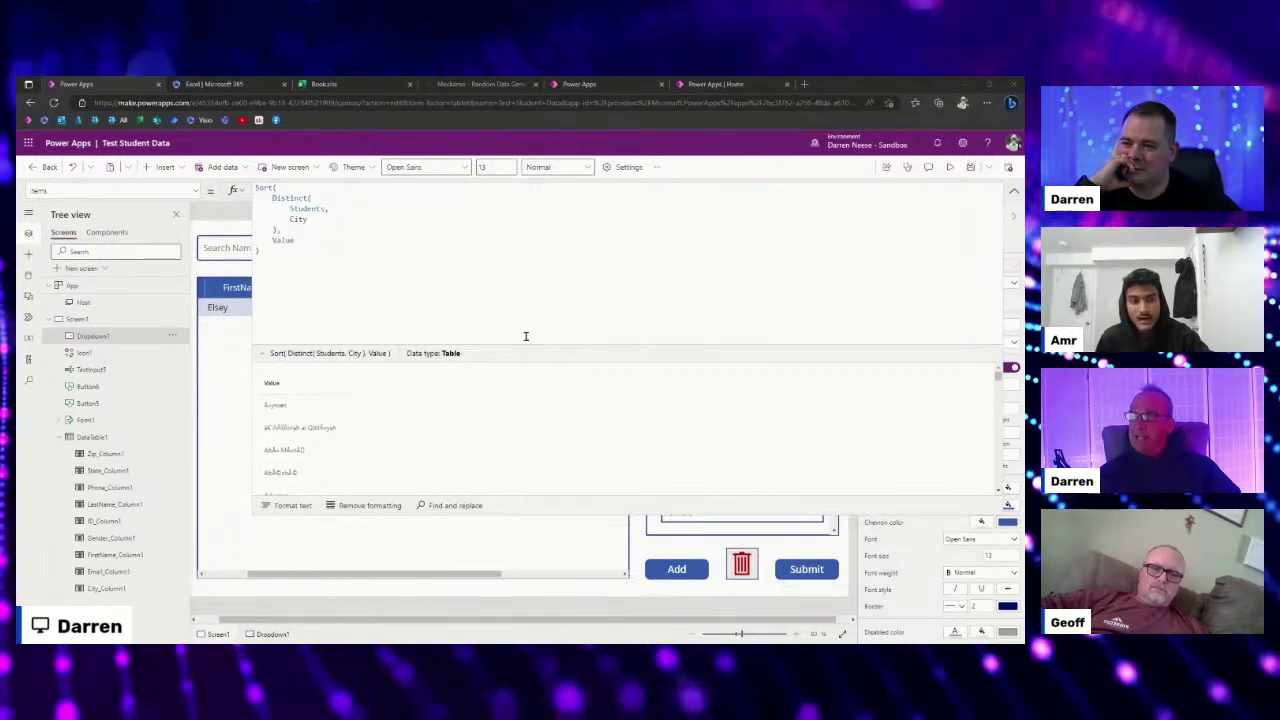
pyautogui.doubleClick(278, 240)
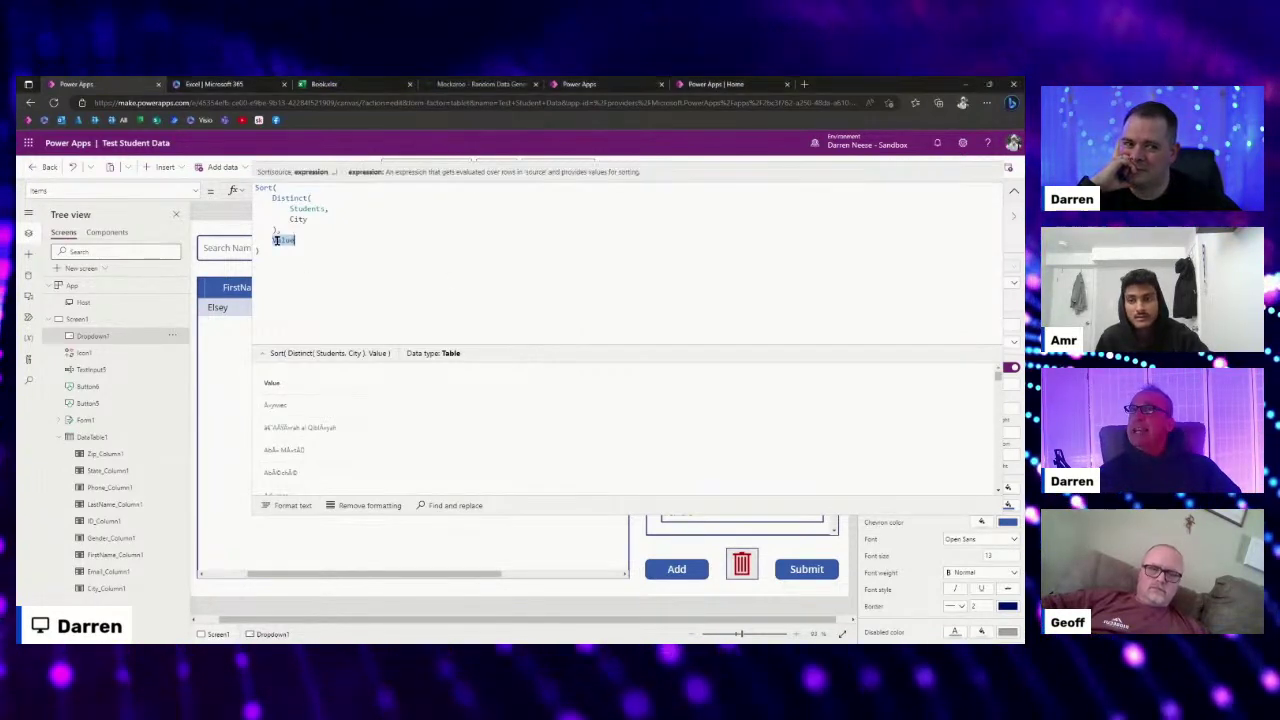
pyautogui.rightClick(648, 322)
pyautogui.click(379, 235)
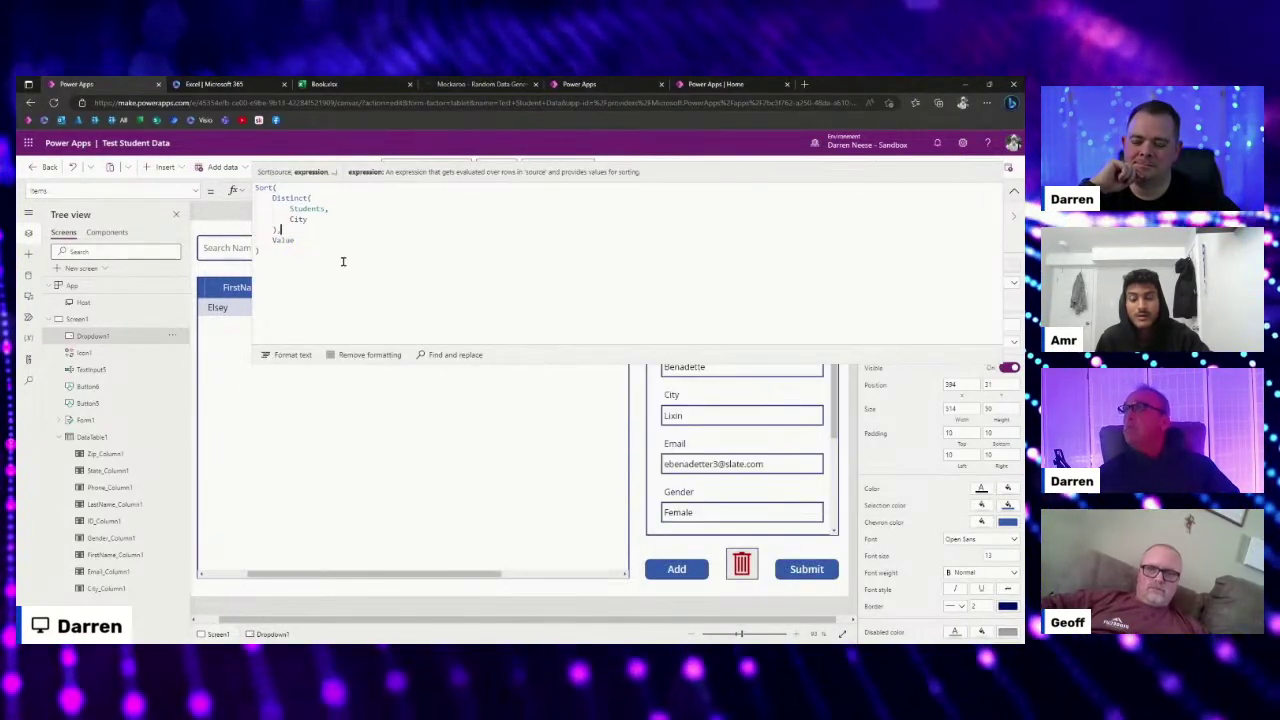
pyautogui.click(363, 243)
pyautogui.moveTo(291, 243); pyautogui.dragTo(268, 238)
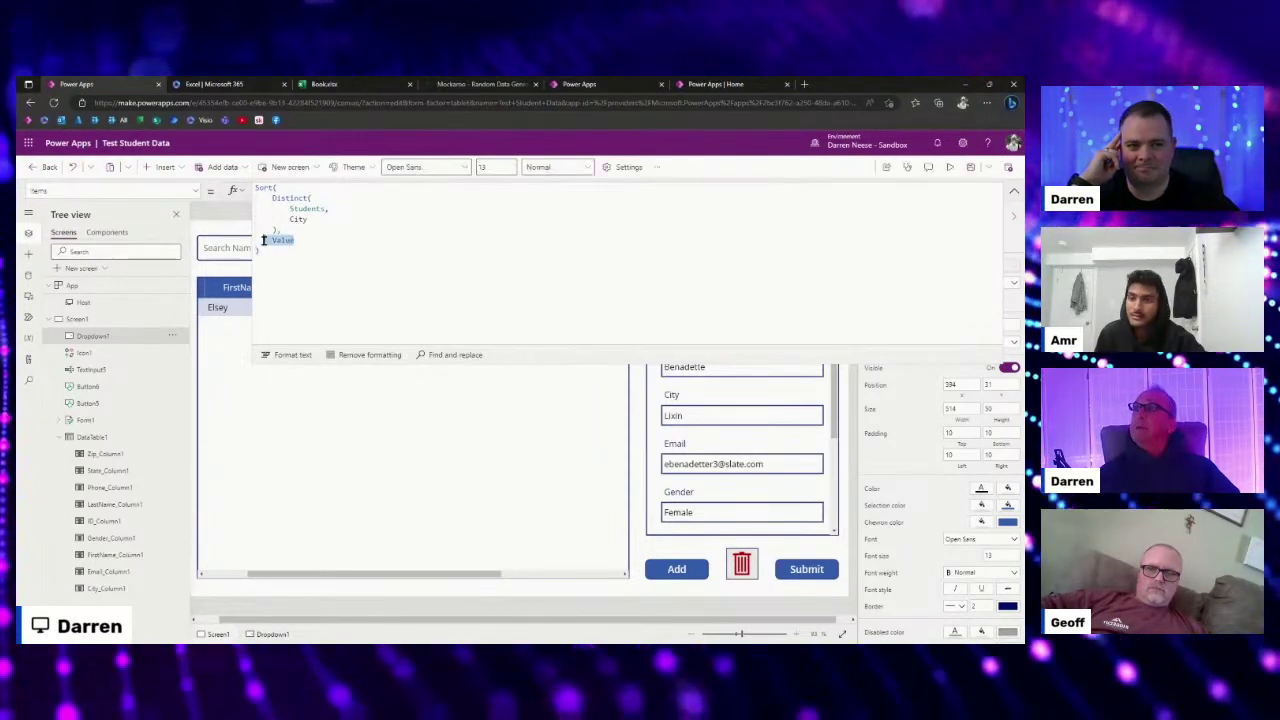
pyautogui.click(602, 306)
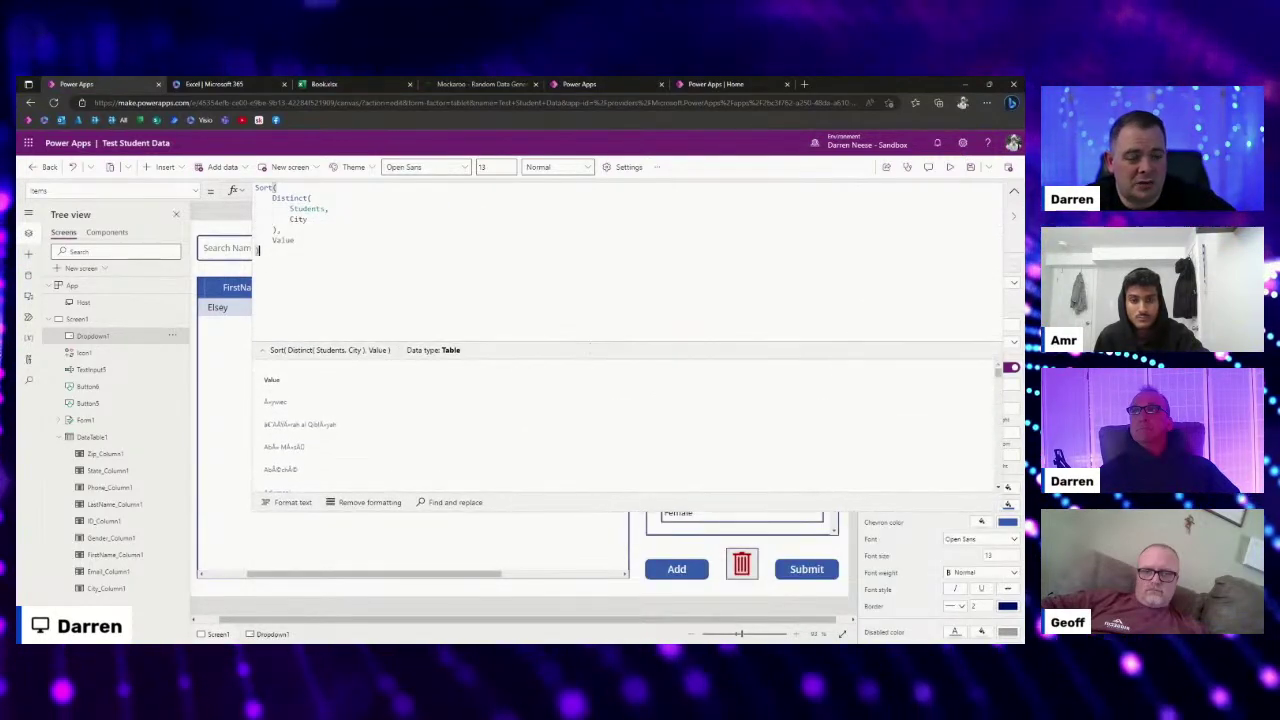
# Leave the Test Student Data app editor and confirm leaving to return to the Power Apps home page.
pyautogui.click(702, 84)
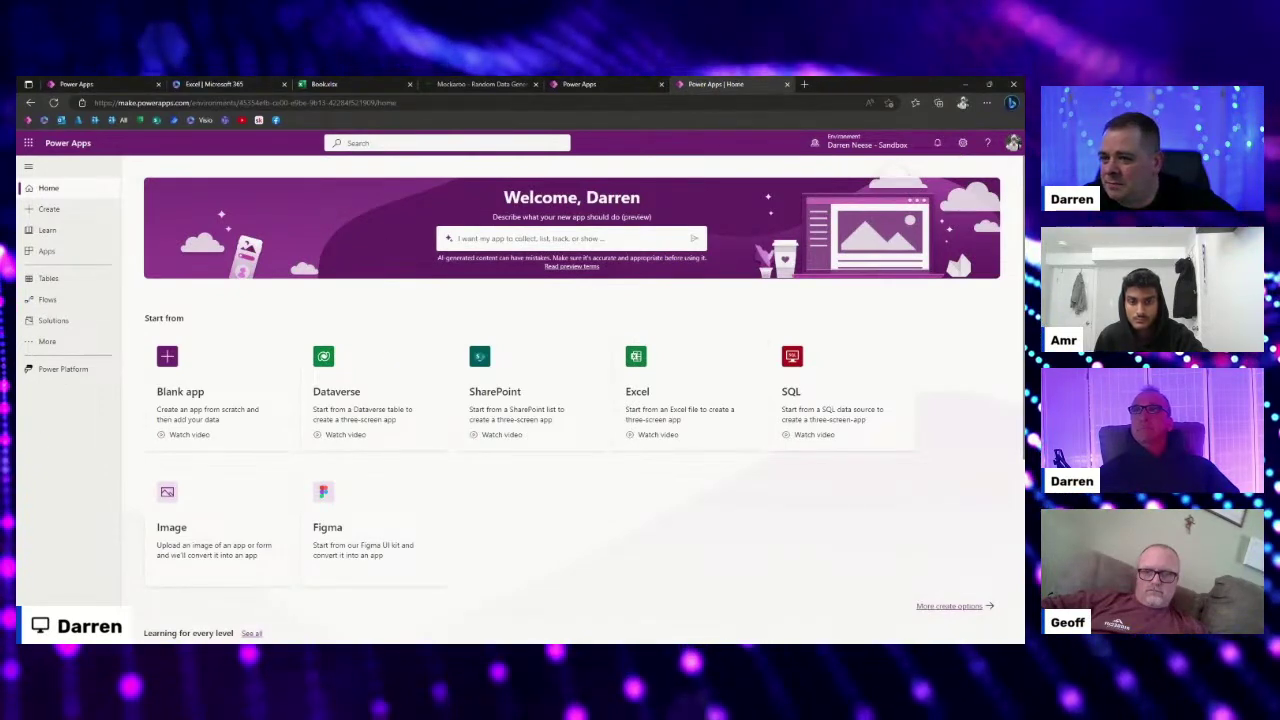
pyautogui.click(106, 86)
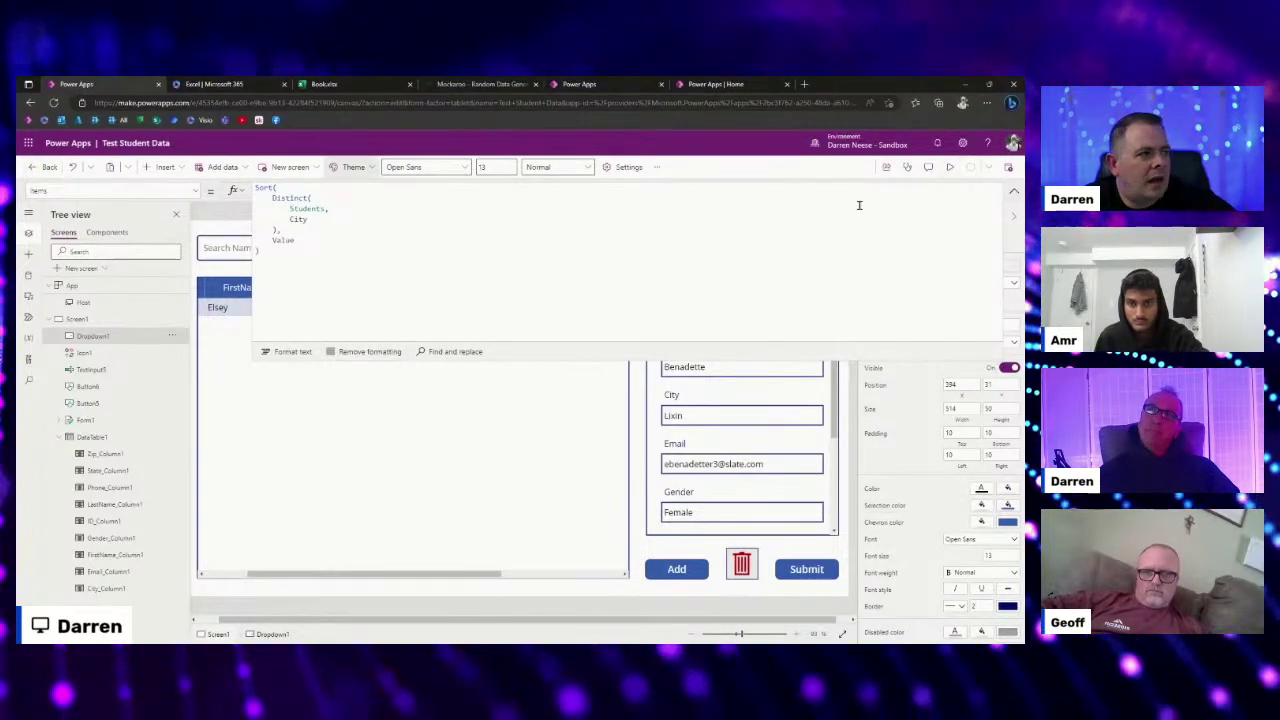
pyautogui.click(47, 168)
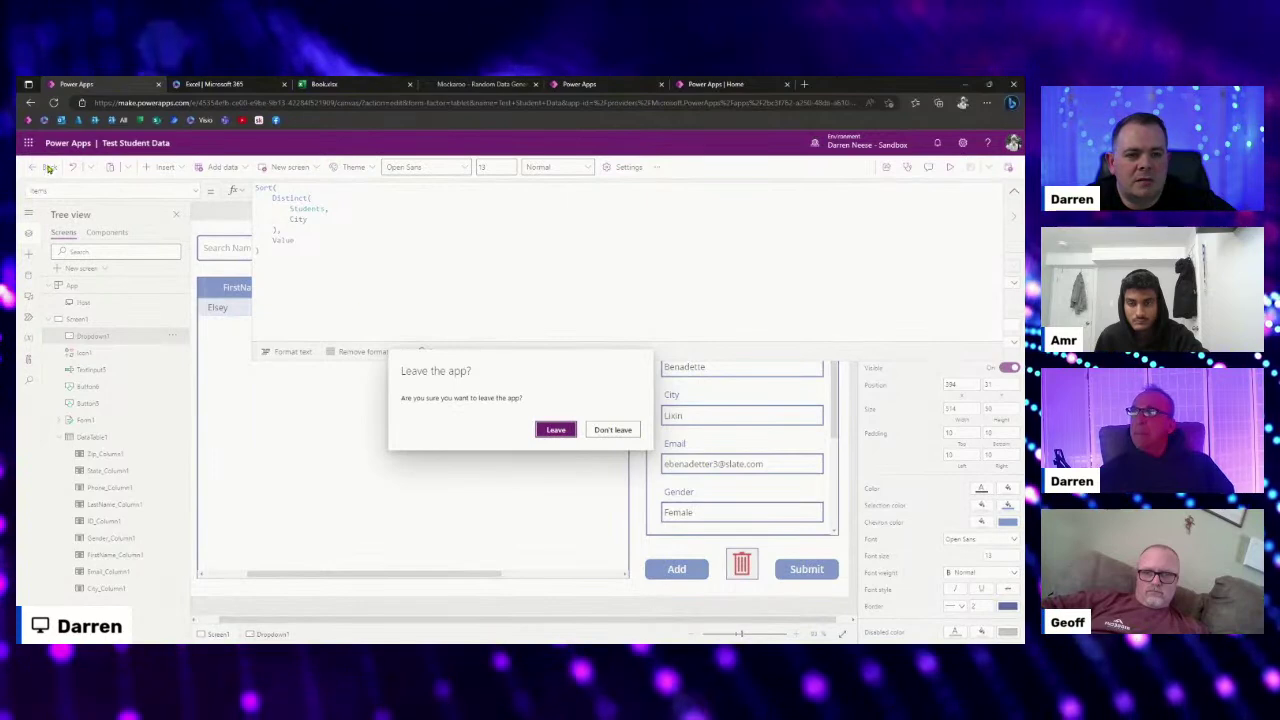
pyautogui.click(564, 430)
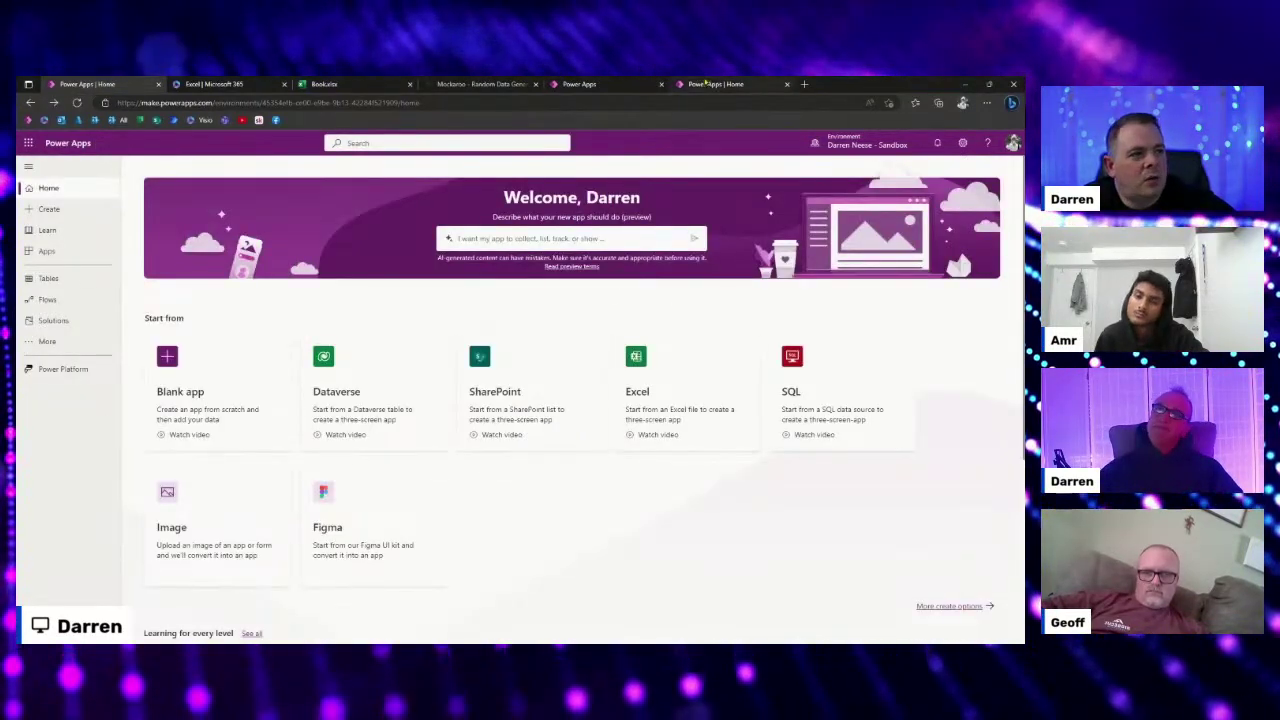
# Start a new app from Excel, creating a OneDrive for Business connection and allowing it access.
pyautogui.click(706, 84)
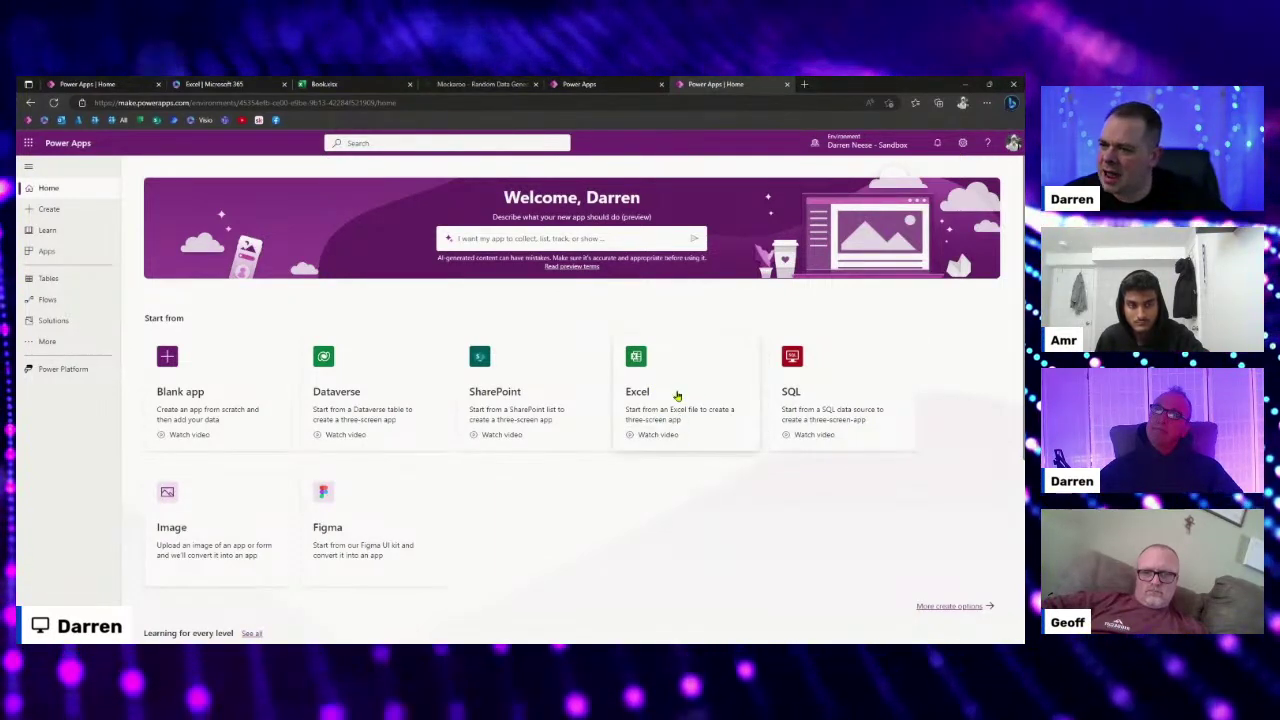
pyautogui.click(676, 396)
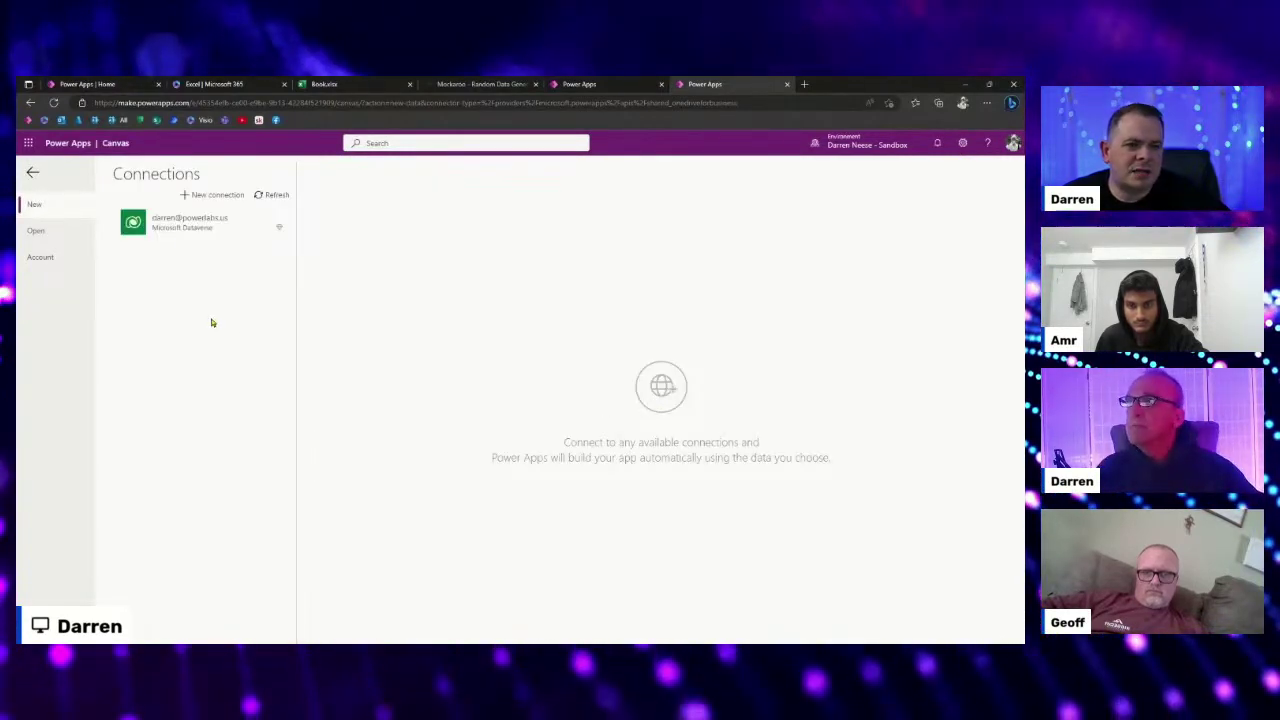
pyautogui.click(200, 195)
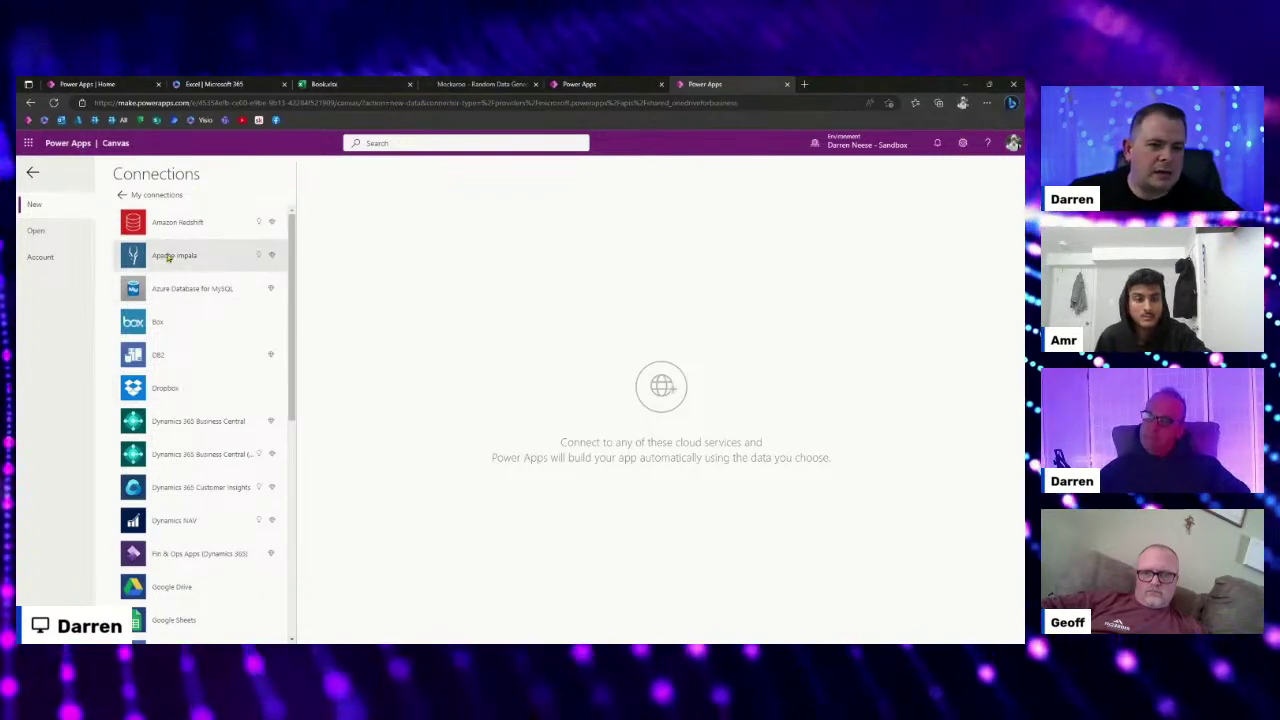
pyautogui.scroll(-3, 209, 437)
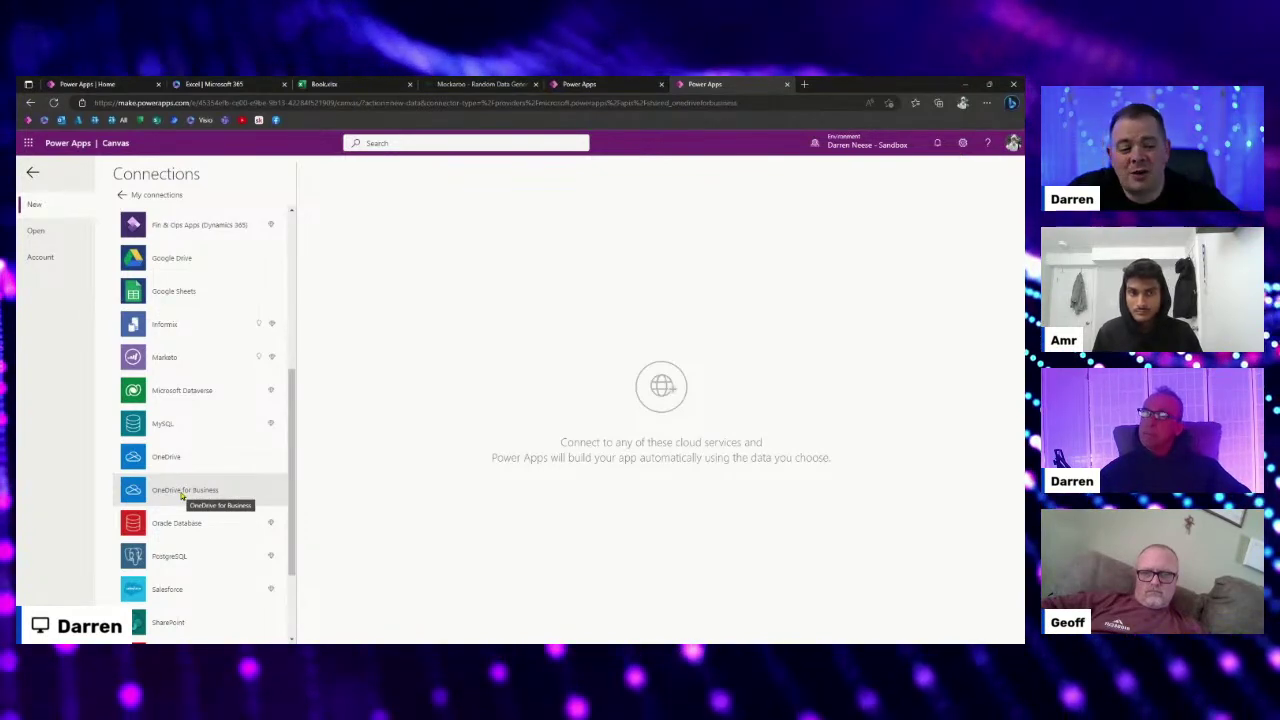
pyautogui.click(182, 494)
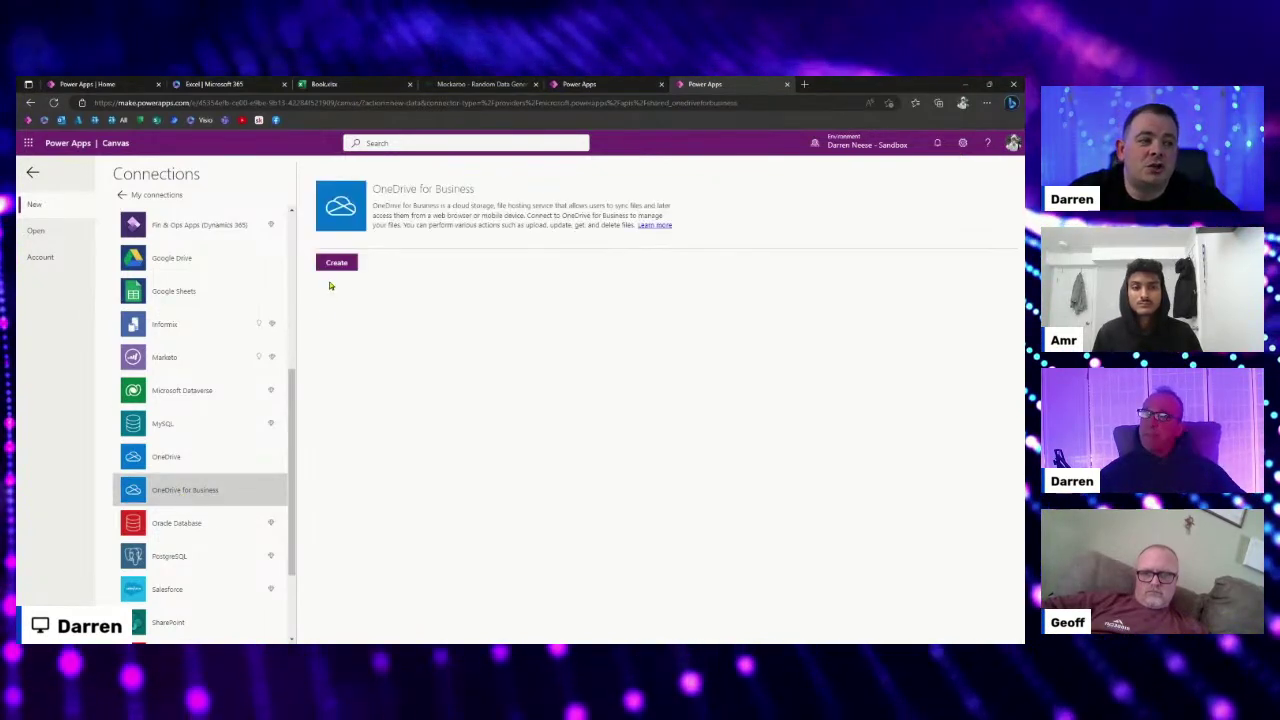
pyautogui.click(337, 263)
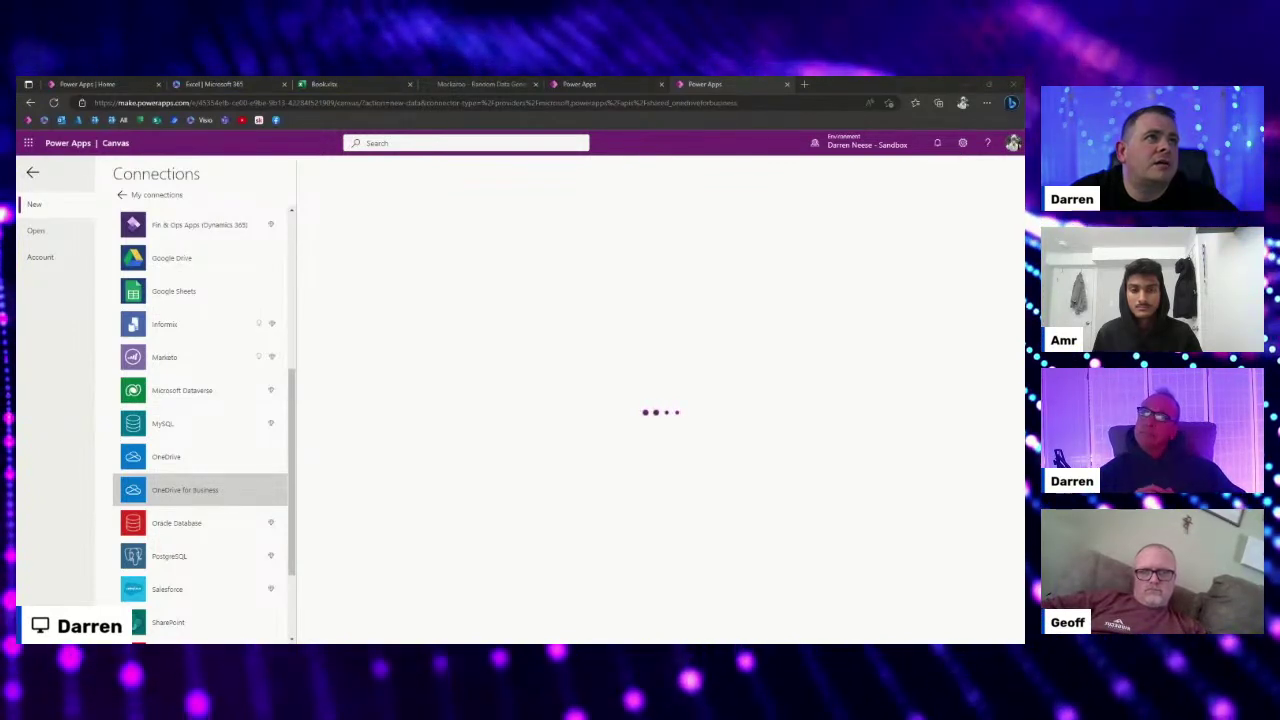
pyautogui.moveTo(660, 366); pyautogui.dragTo(547, 220)
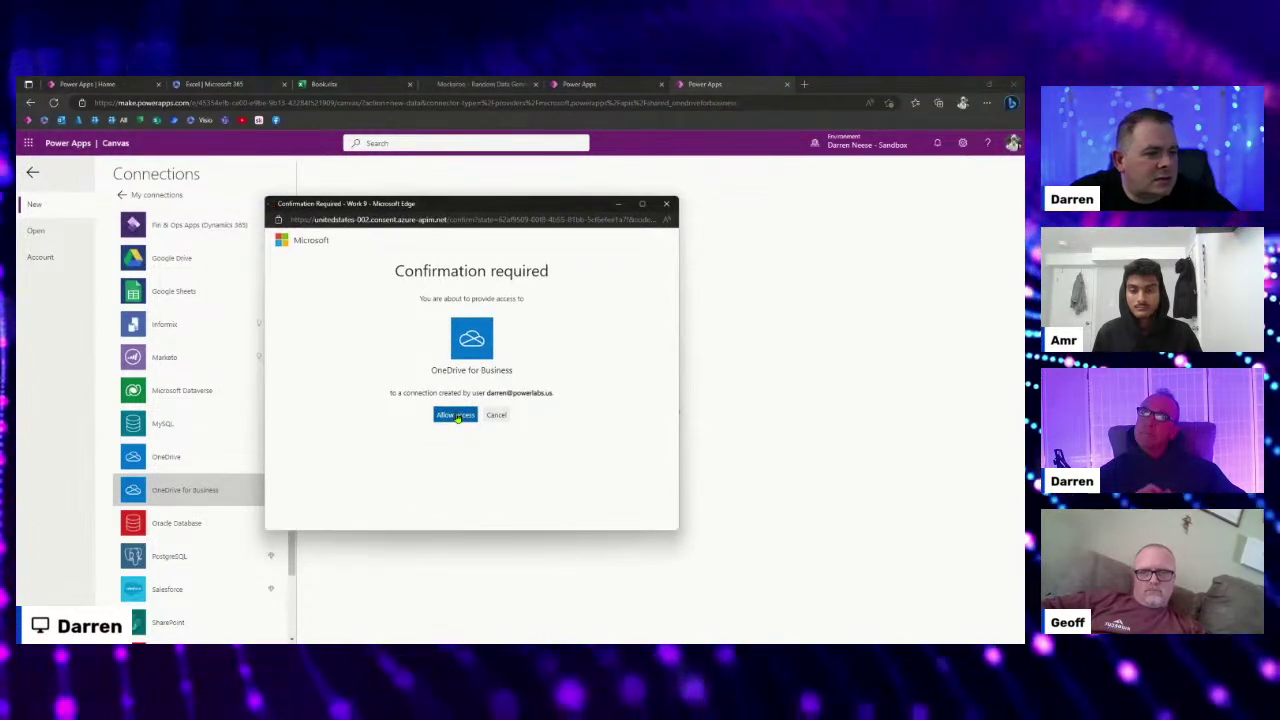
pyautogui.click(457, 416)
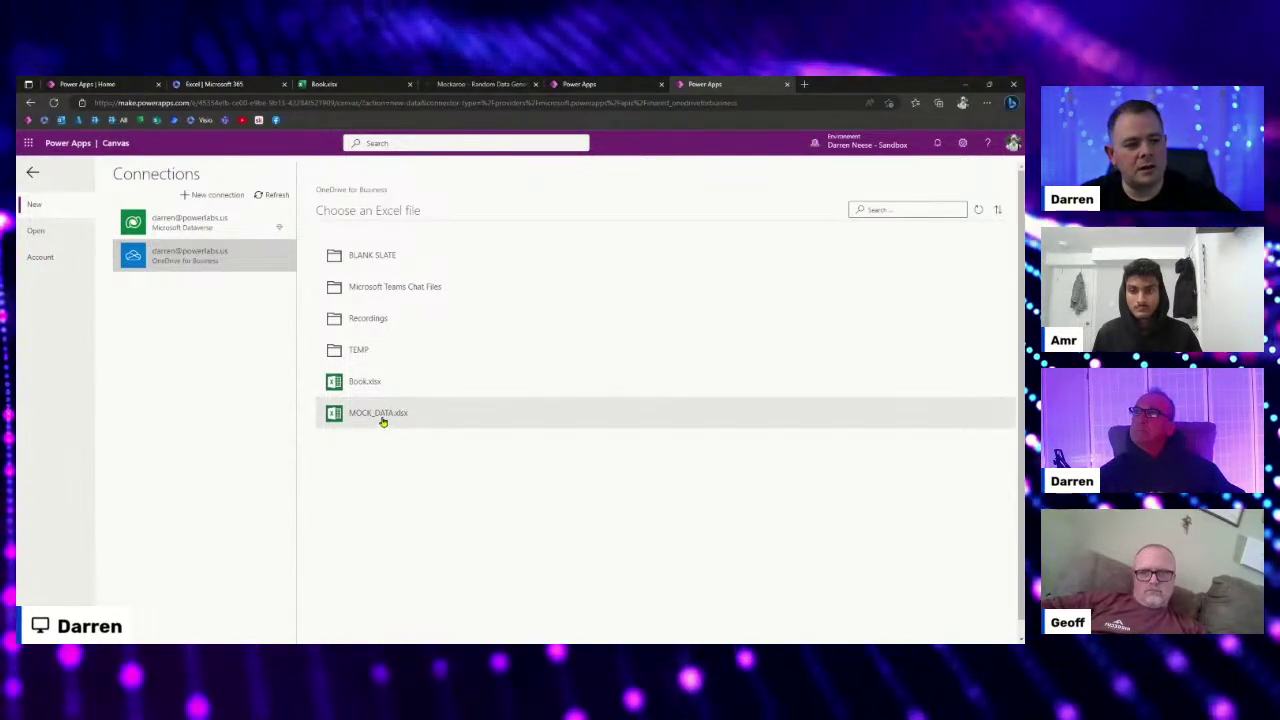
# Choose MOCK_DATA.xlsx and connect its Students table to generate the app.
pyautogui.click(383, 422)
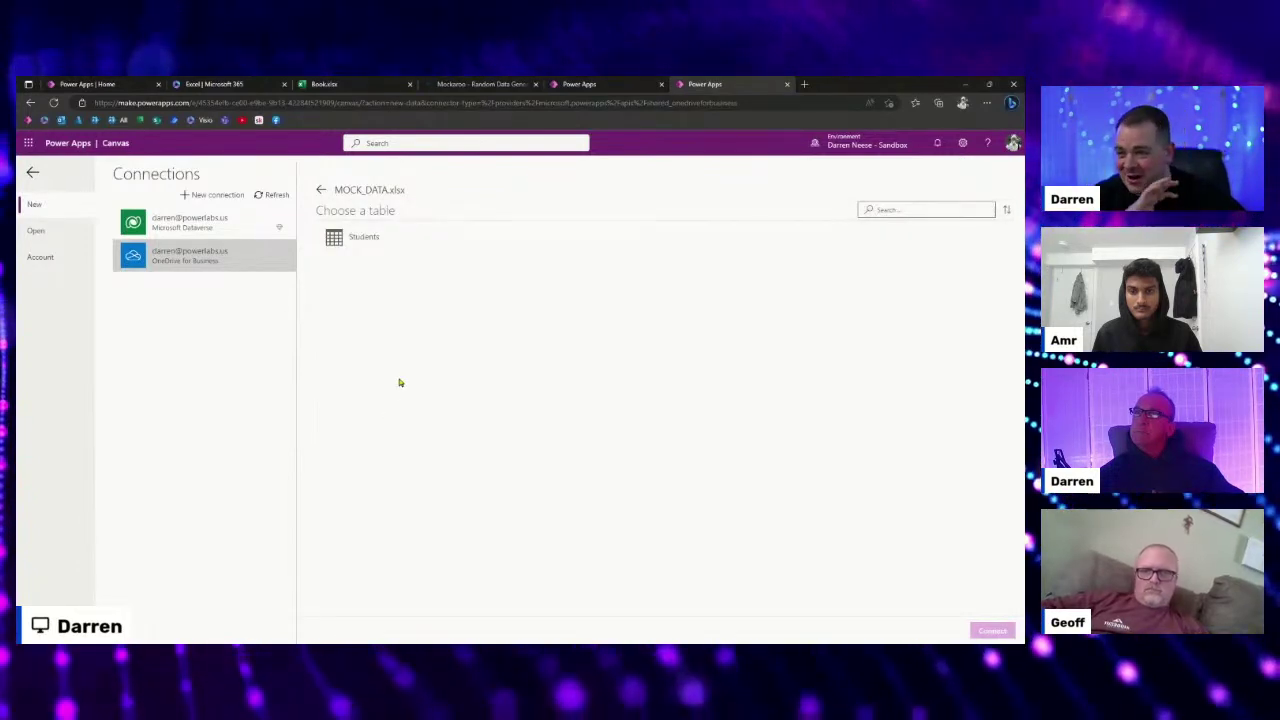
pyautogui.click(367, 237)
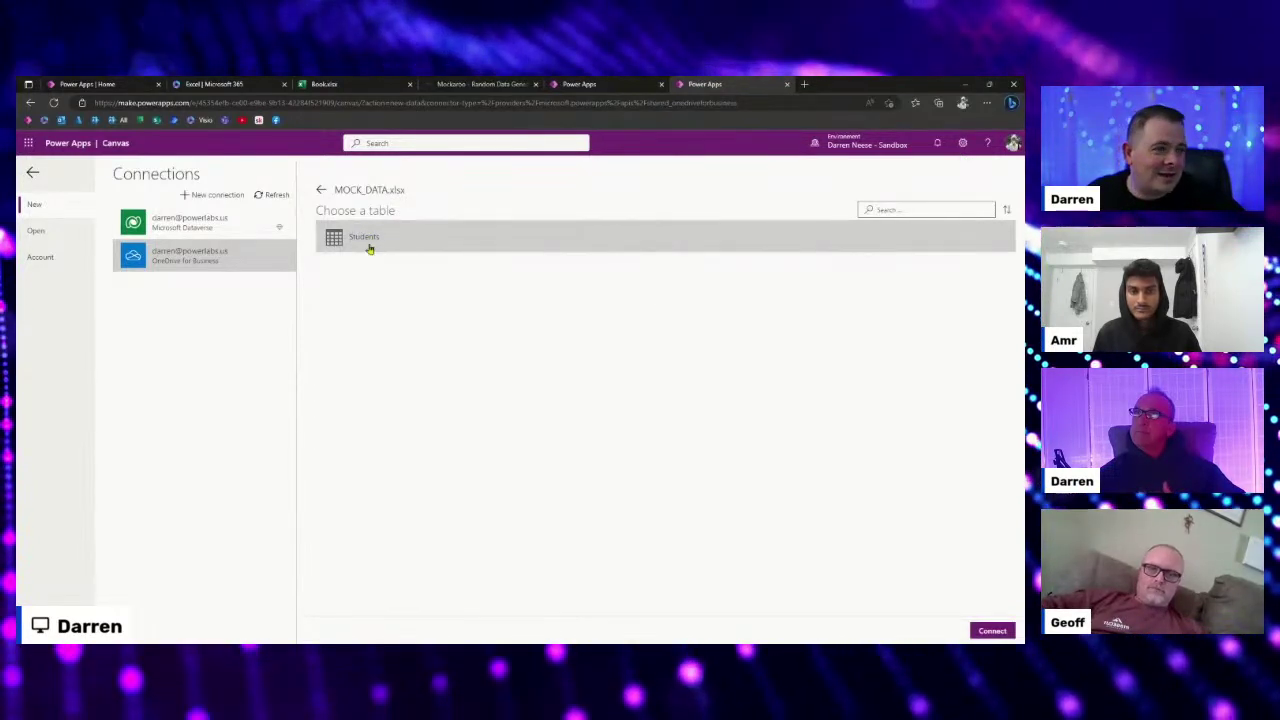
pyautogui.click(988, 633)
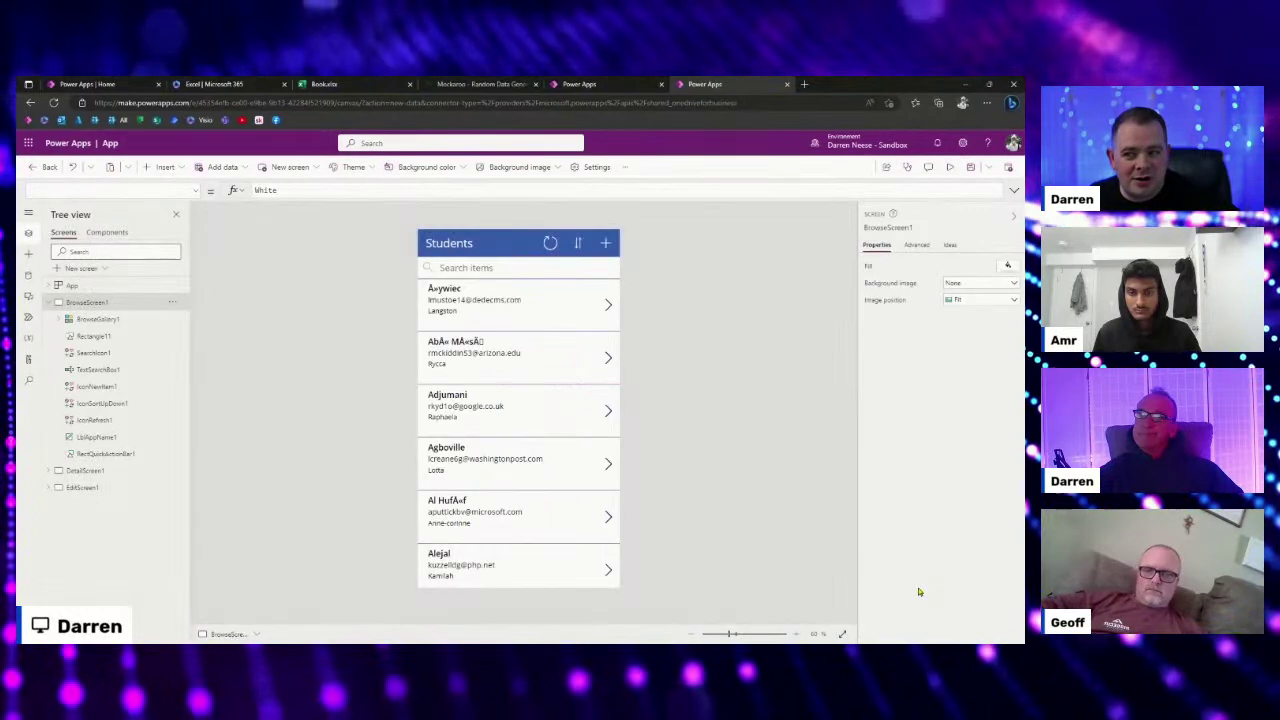
# Preview the Students app, viewing the Alkmaar record's details and edit form, and close the preview.
pyautogui.click(950, 167)
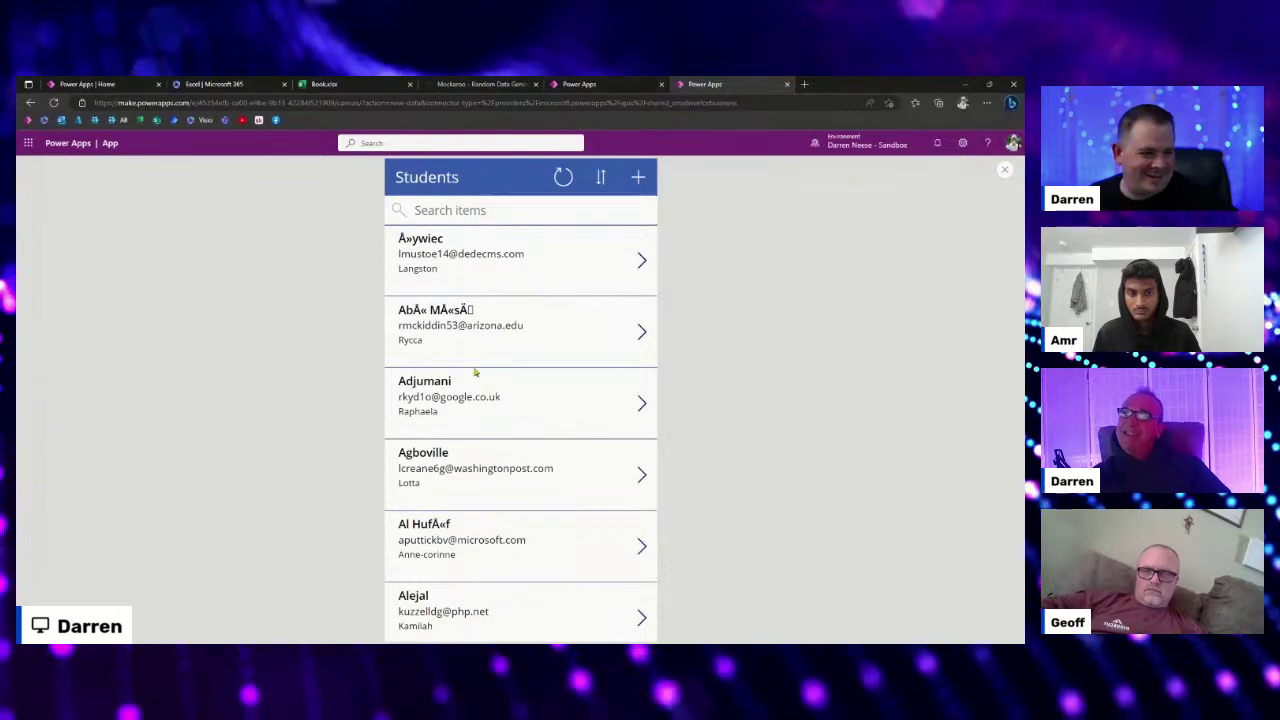
pyautogui.scroll(-5, 540, 440)
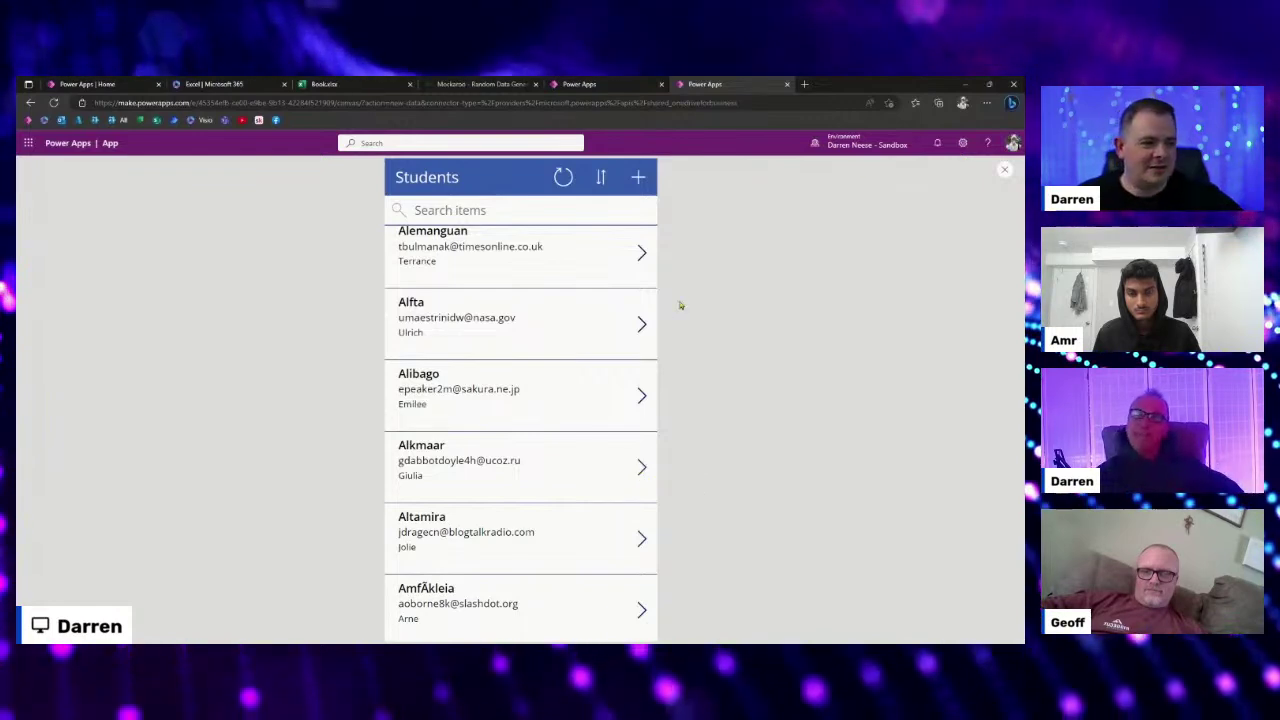
pyautogui.click(642, 472)
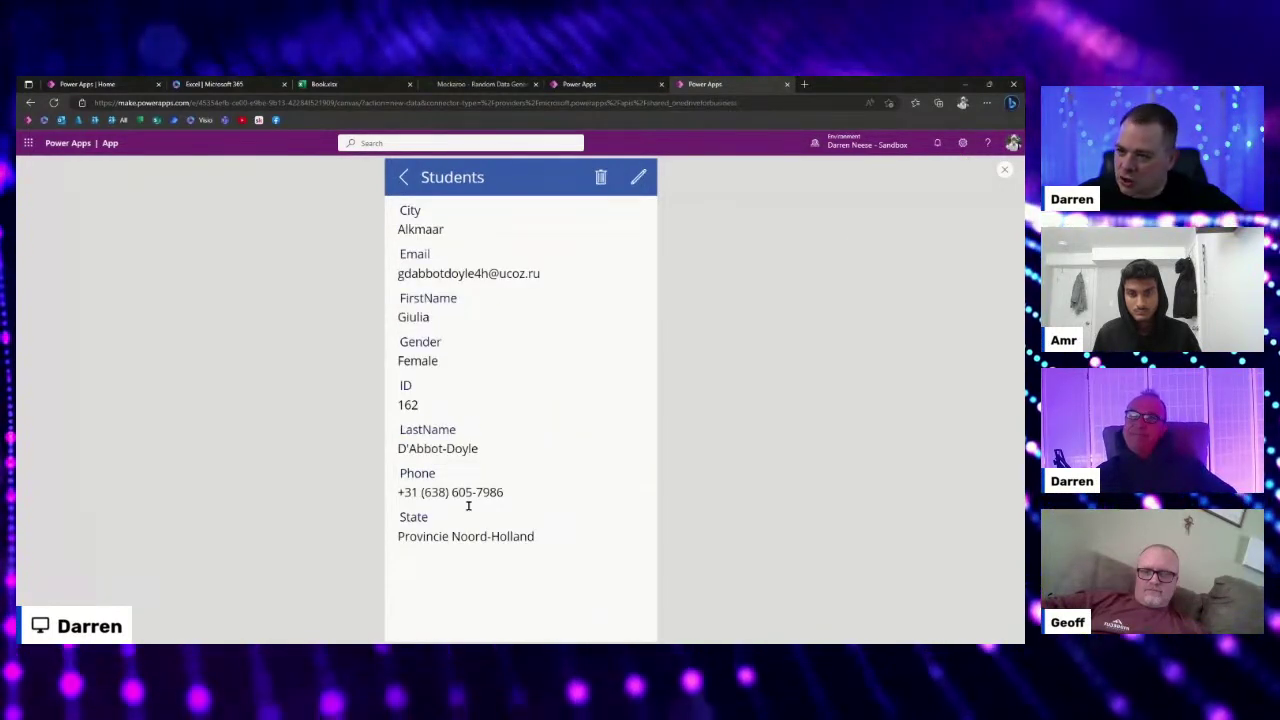
pyautogui.click(642, 177)
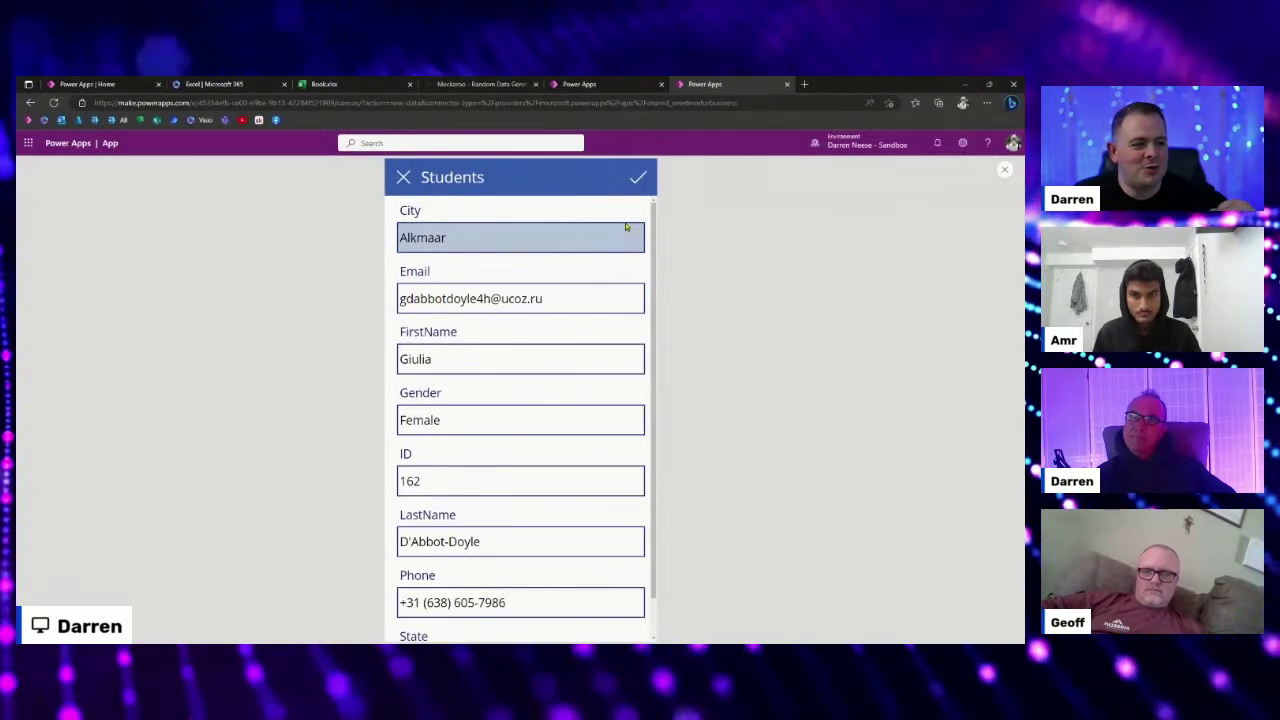
pyautogui.scroll(-1, 560, 400)
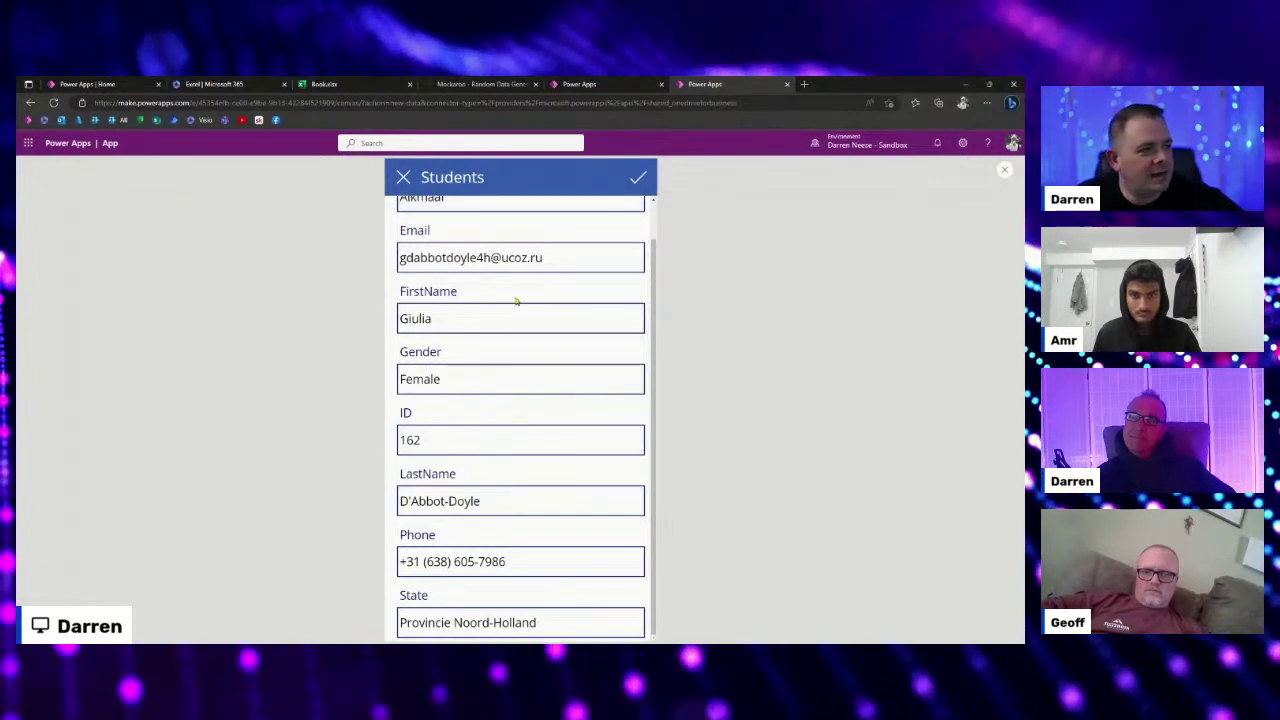
pyautogui.click(1006, 174)
# Examine the edit screen, inspecting the check icon's OnSelect formula and the edit form's field list.
pyautogui.click(49, 304)
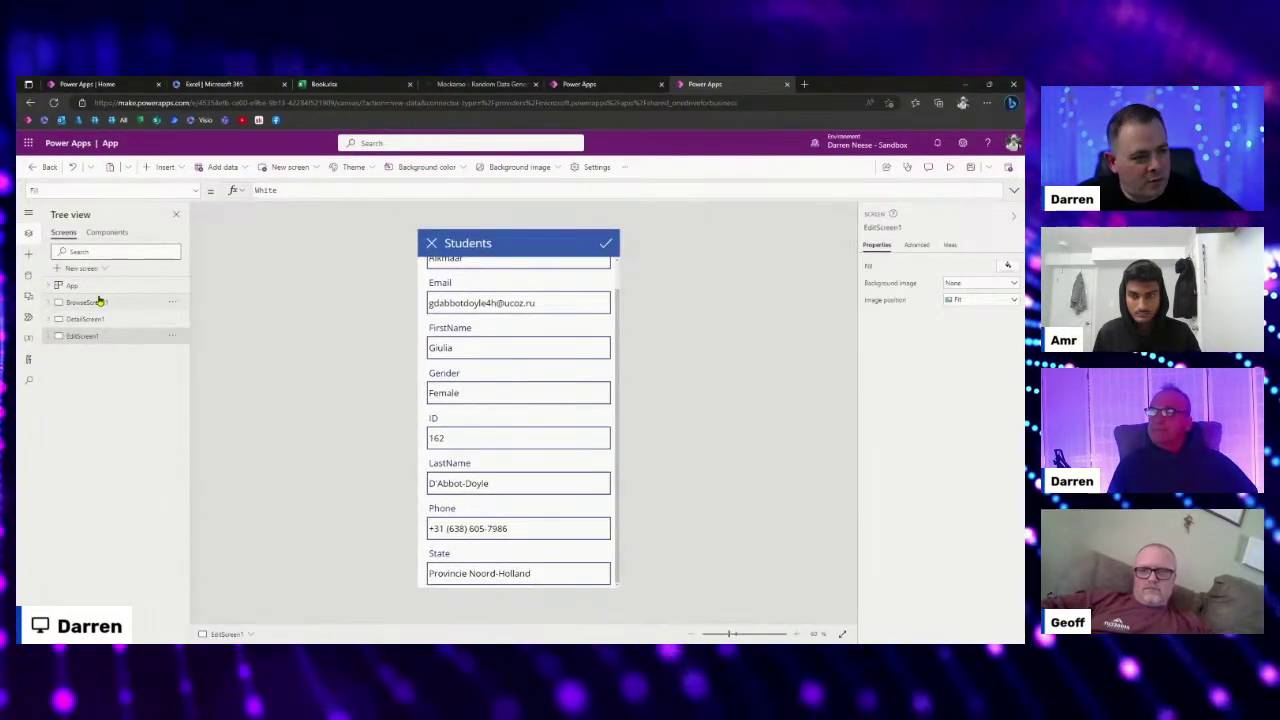
pyautogui.click(605, 244)
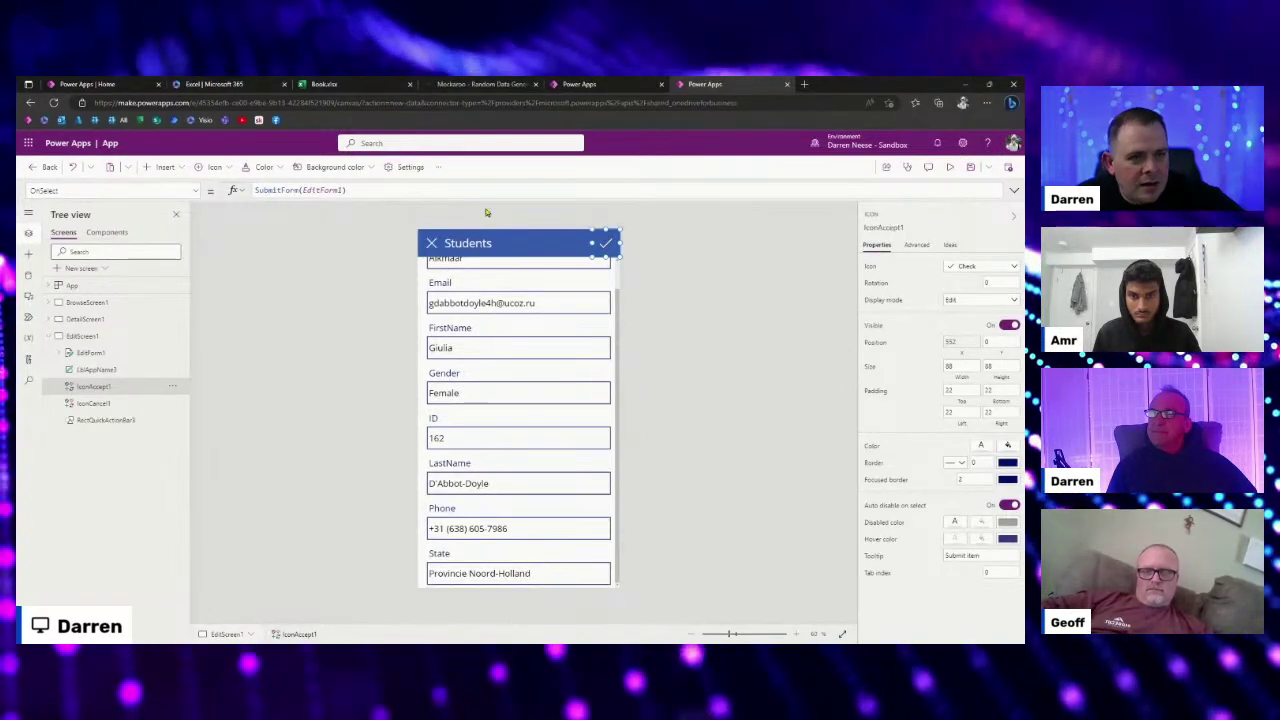
pyautogui.click(345, 190)
pyautogui.hotkey('ctrl', 'a')
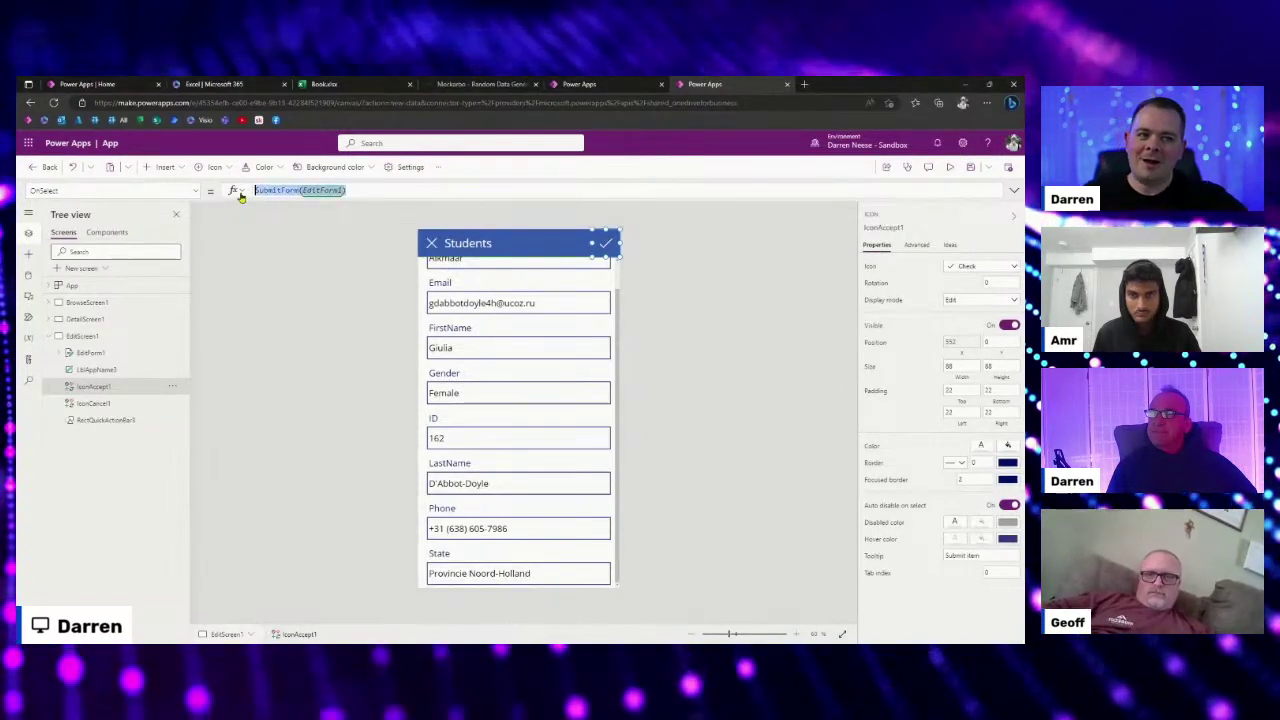
pyautogui.click(614, 340)
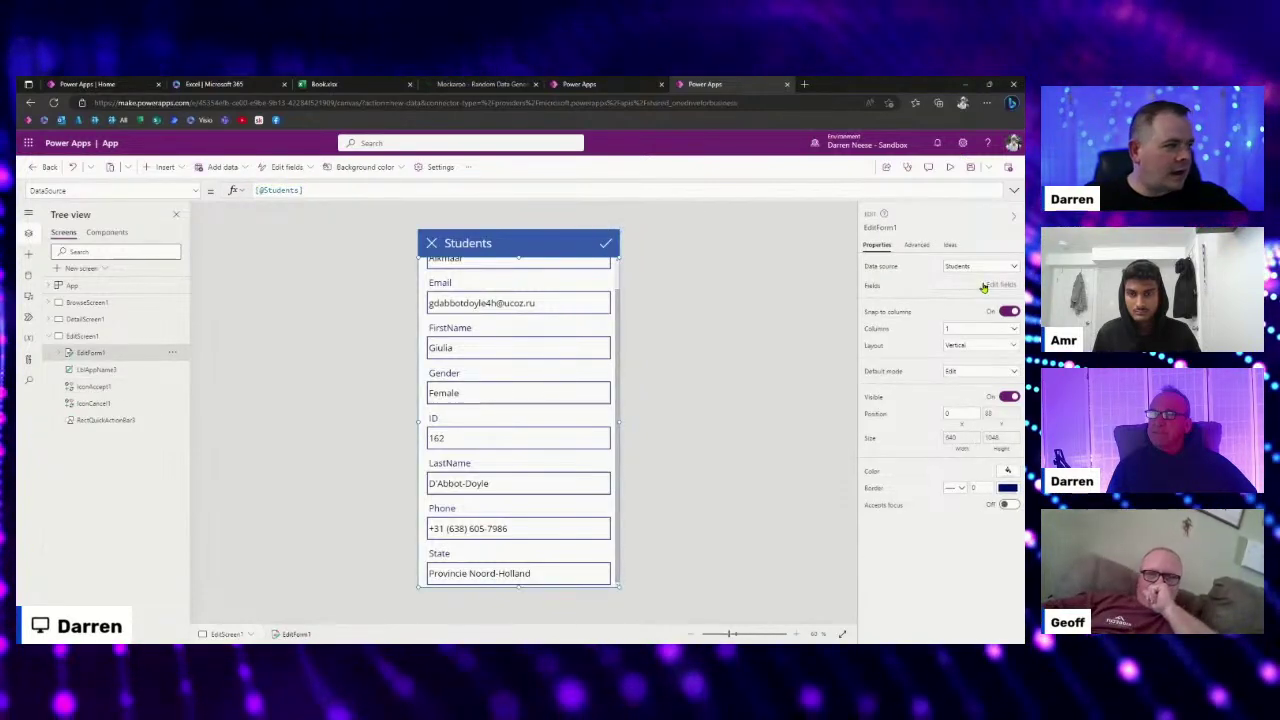
pyautogui.click(985, 287)
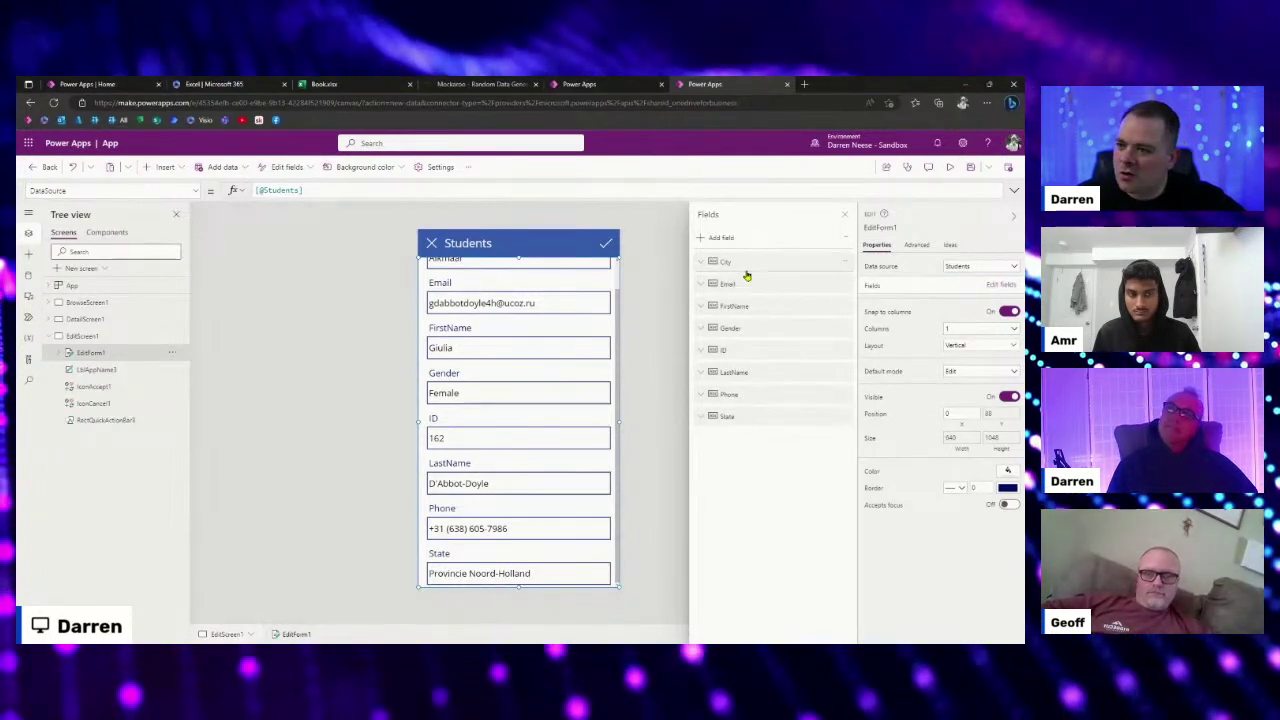
# Examine the browse gallery's Items formula, inspecting the City sort column and the If condition for the sort order.
pyautogui.click(104, 306)
pyautogui.click(554, 428)
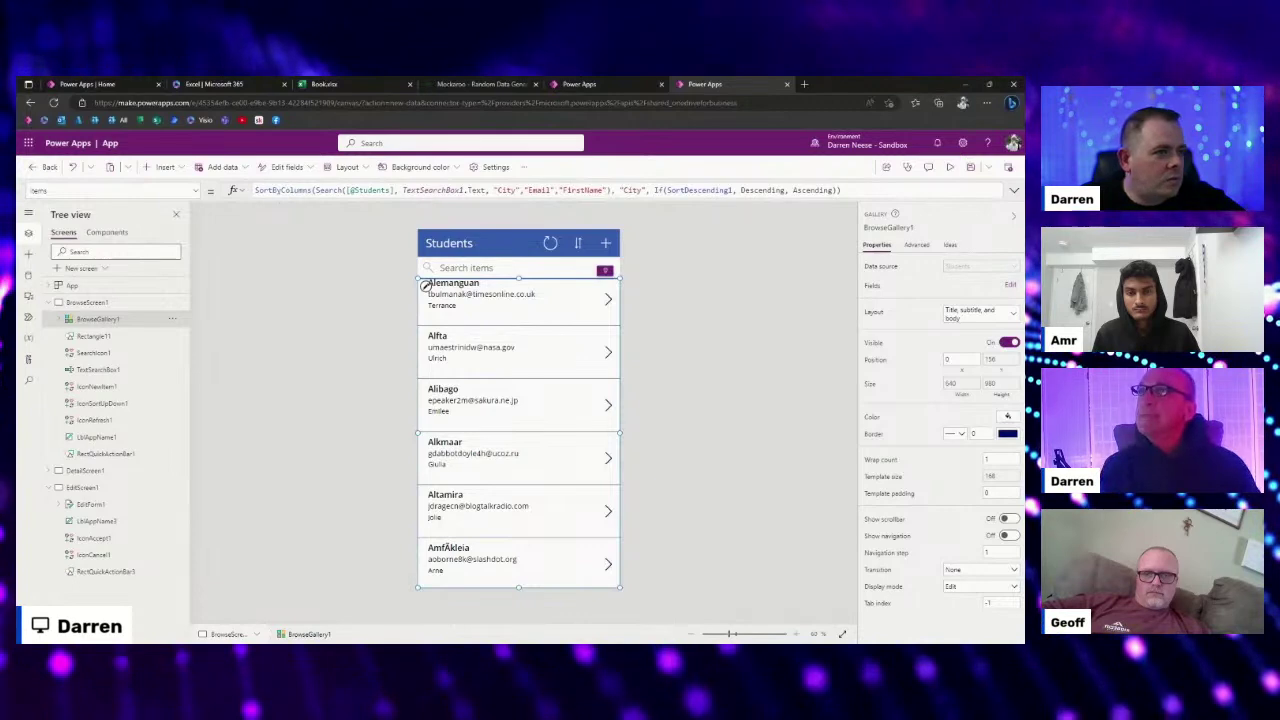
pyautogui.doubleClick(633, 190)
pyautogui.click(647, 190)
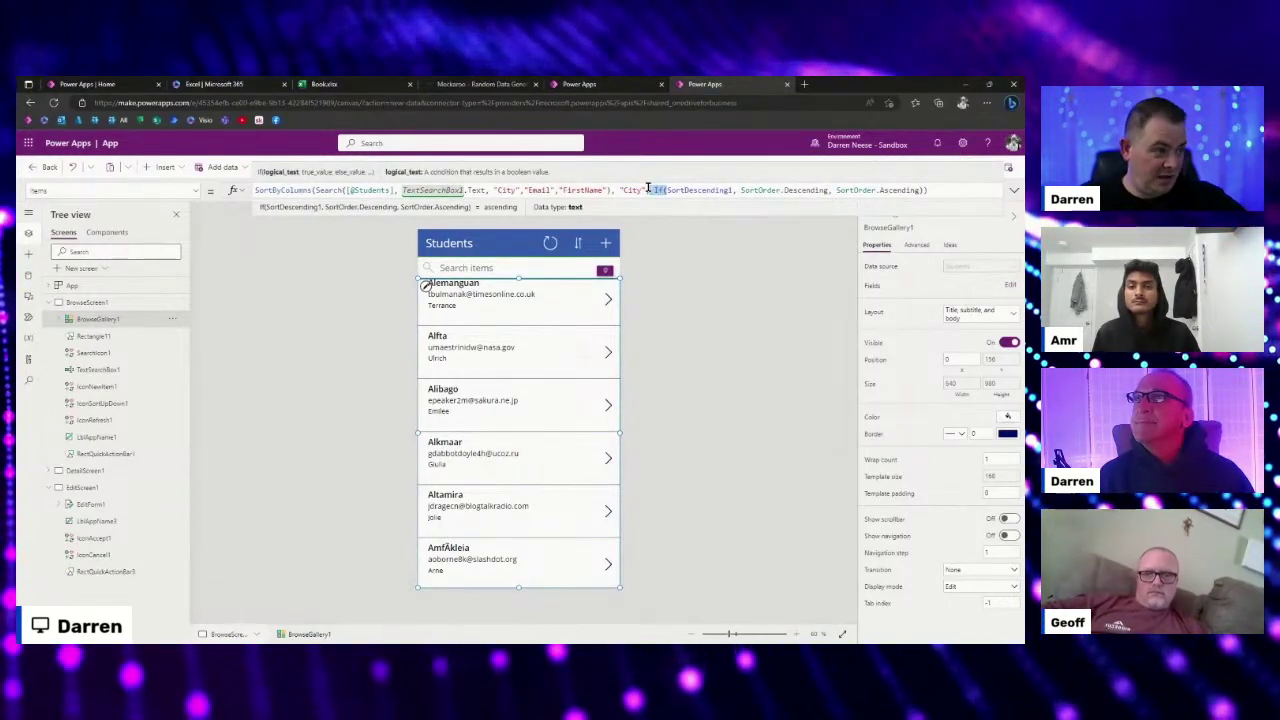
pyautogui.click(688, 326)
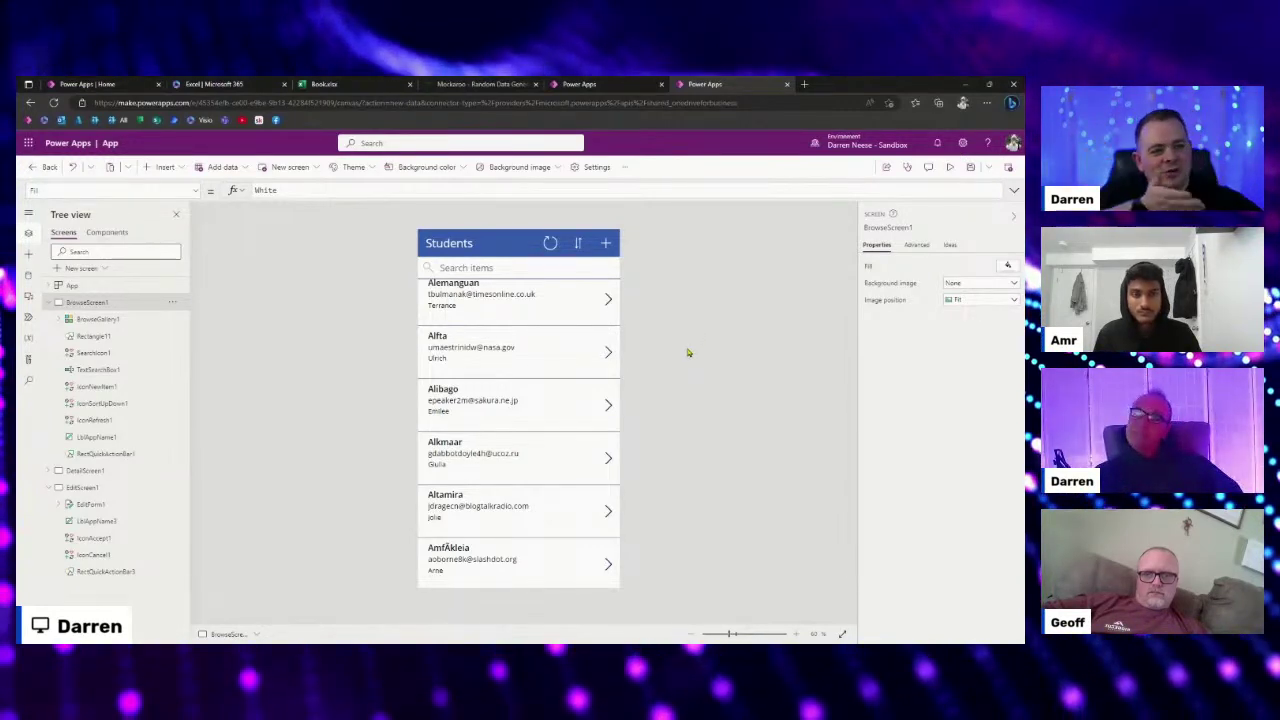
# Inspect the refresh icon's OnSelect formula on the browse screen and collapse the expanded screens in the tree view.
pyautogui.click(550, 243)
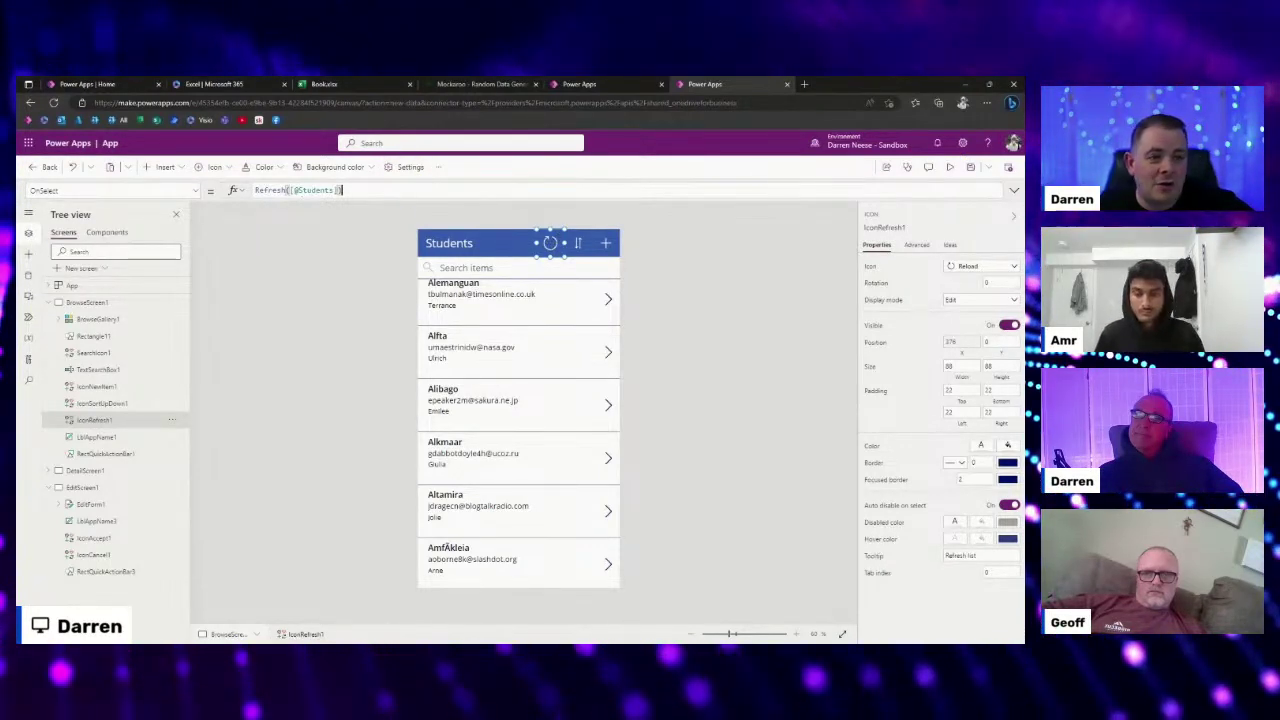
pyautogui.click(690, 348)
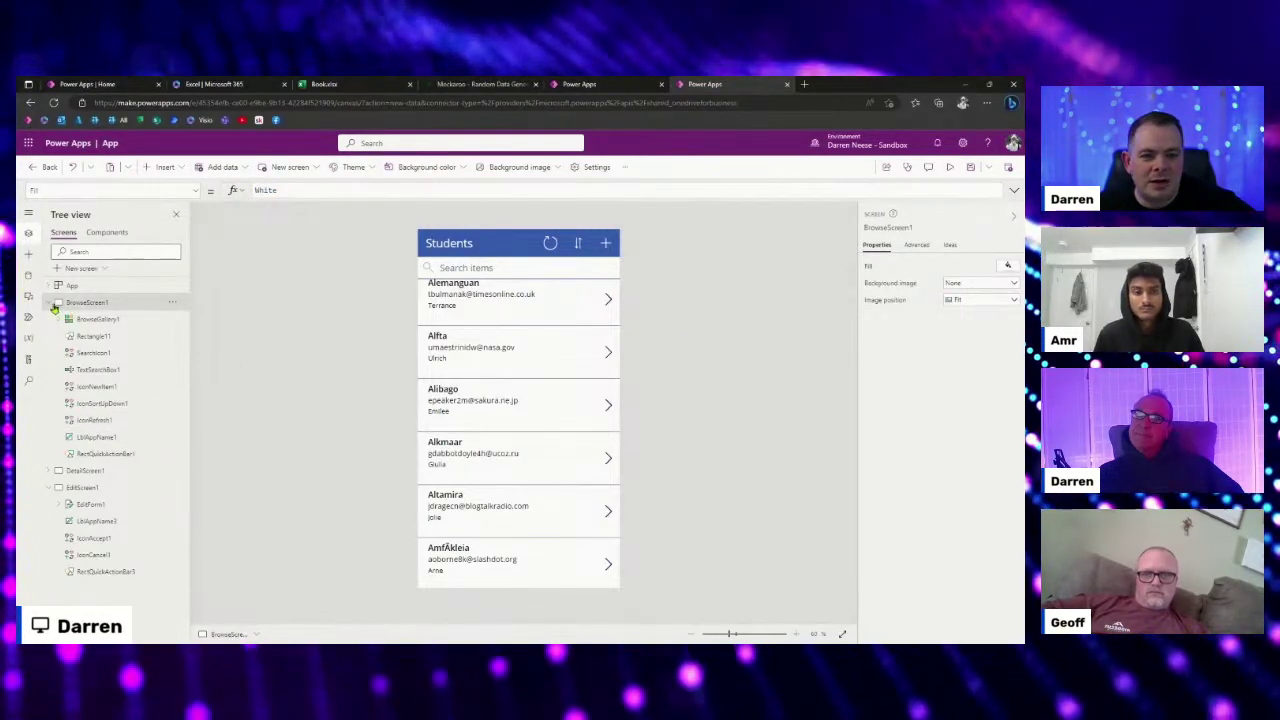
pyautogui.click(51, 303)
pyautogui.click(51, 337)
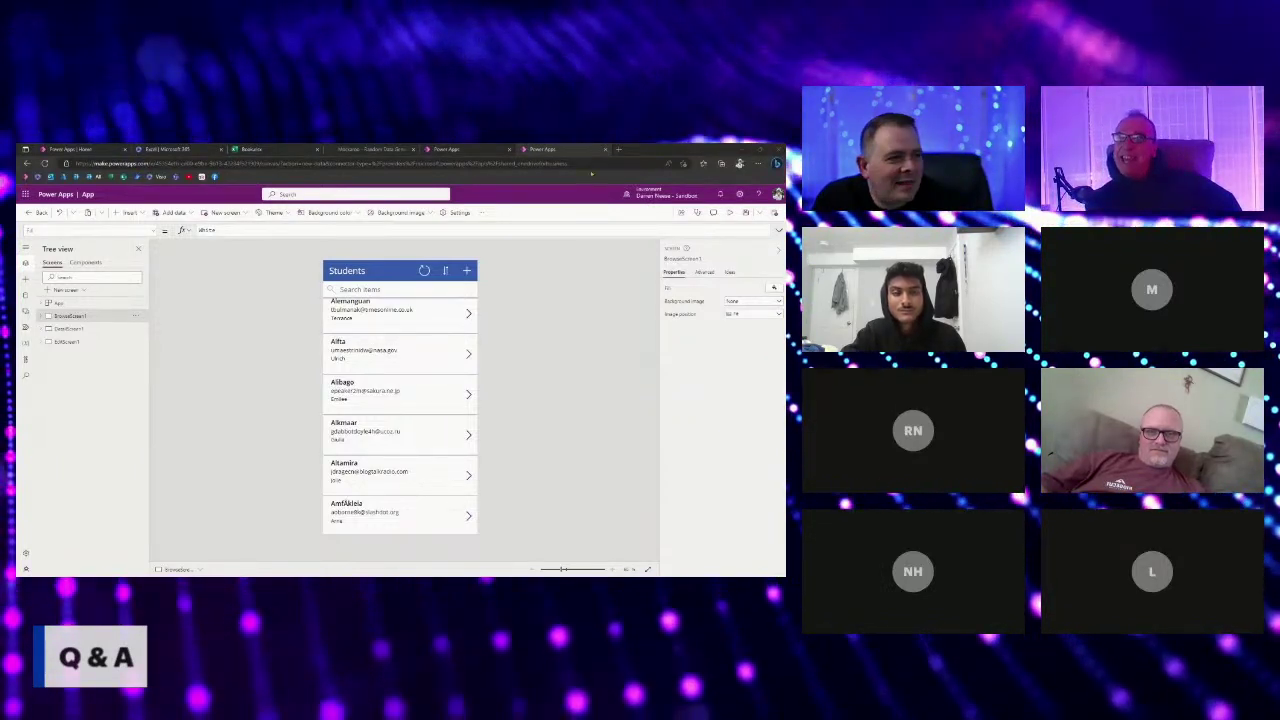
# Close the Test Student Data versions page and open the Power Apps home page in a new browser tab.
pyautogui.click(457, 149)
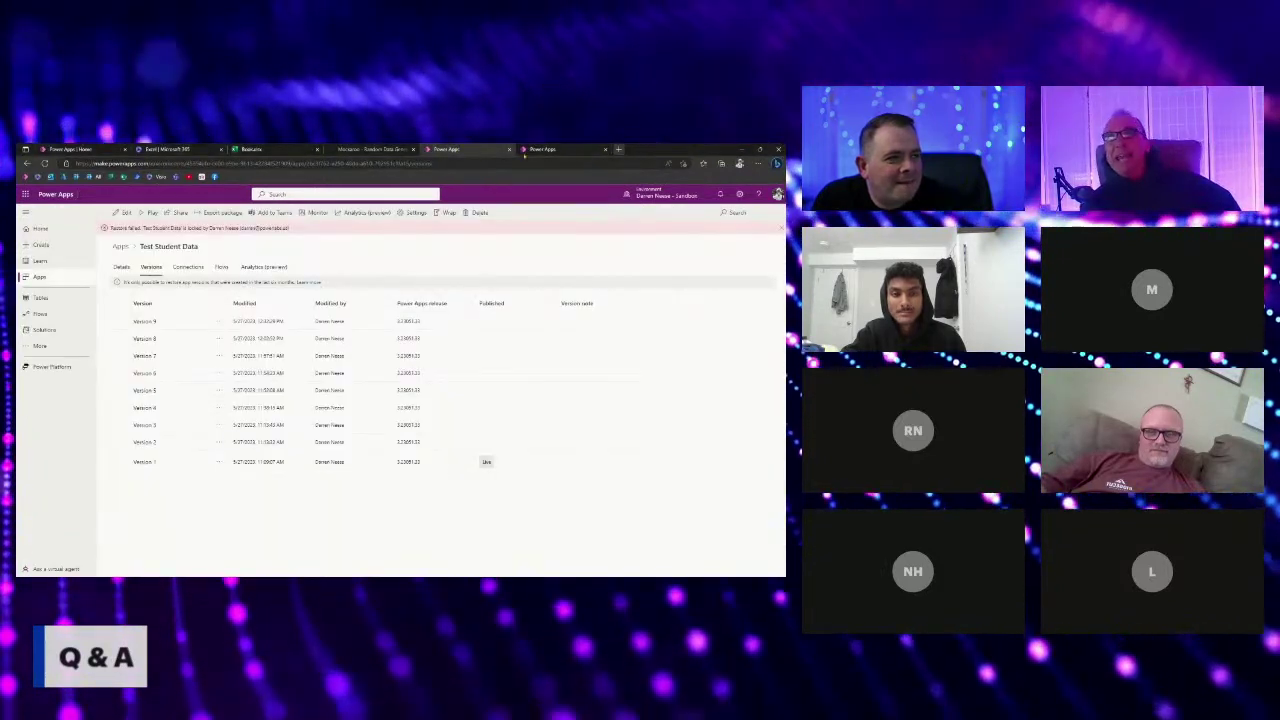
pyautogui.click(509, 149)
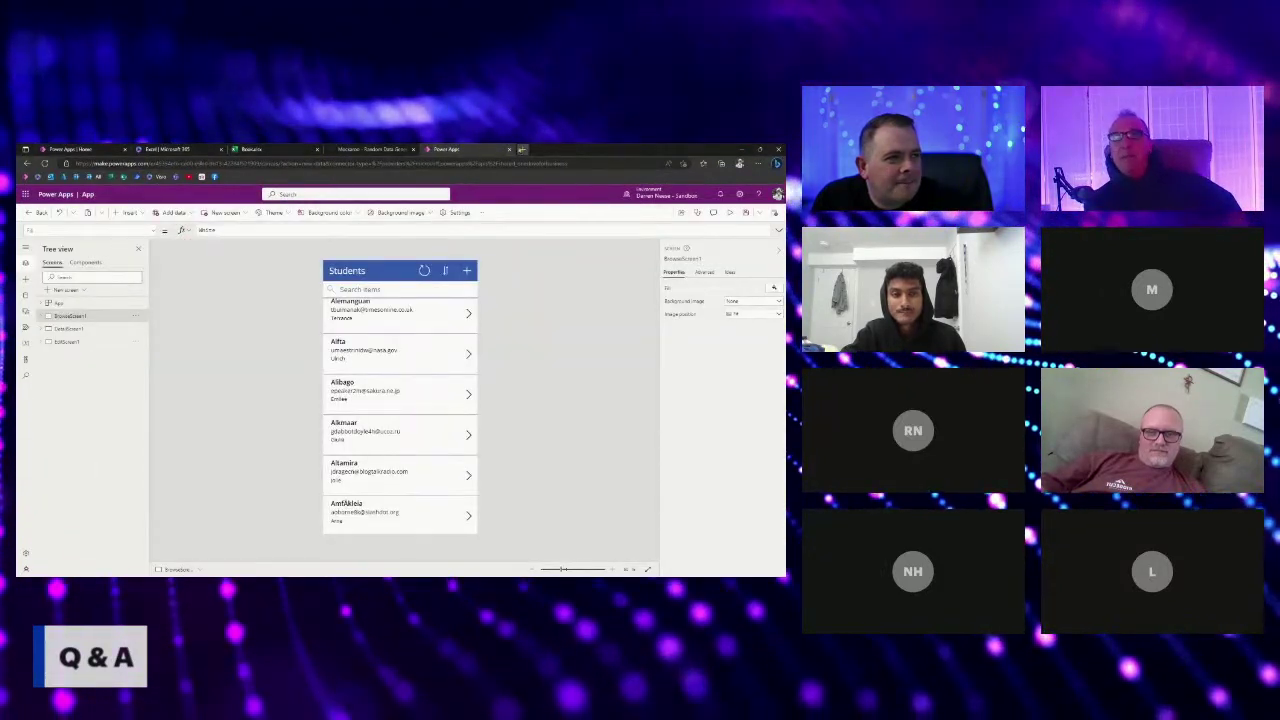
pyautogui.click(521, 149)
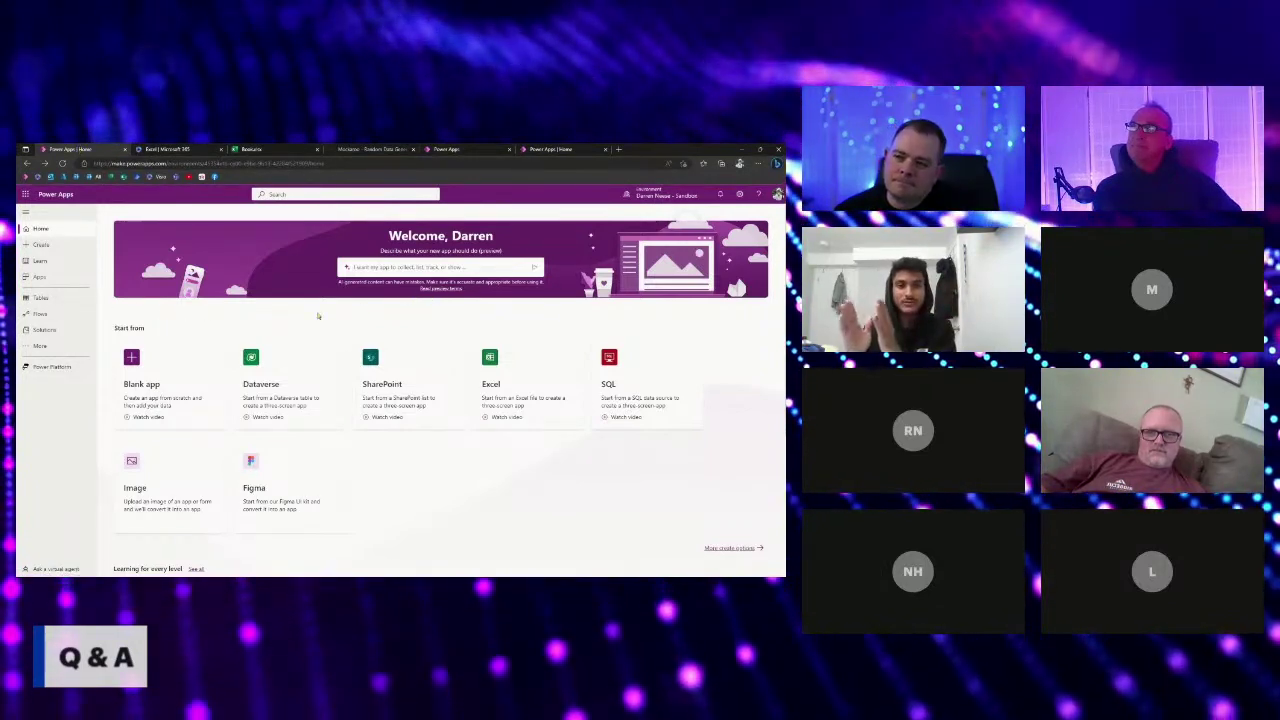
# Return to the Students app editor and view the controls contained in BrowseScreen1 and DetailScreen1.
pyautogui.click(459, 150)
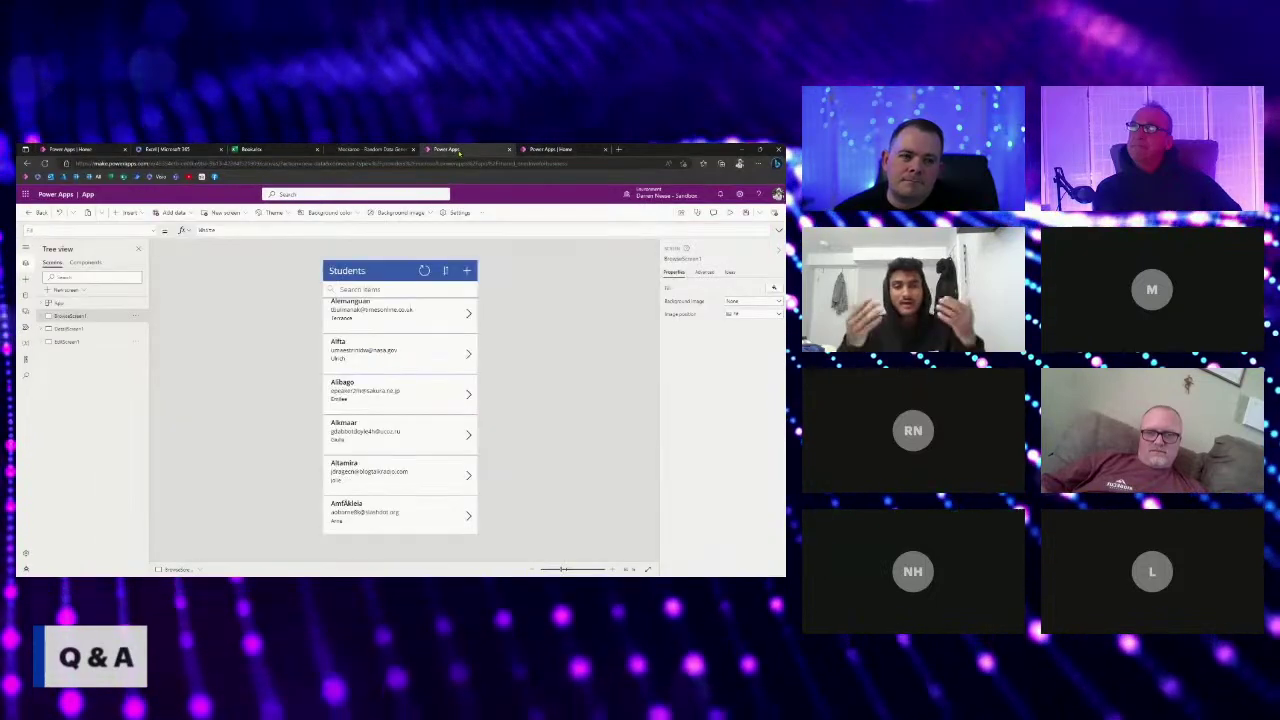
pyautogui.click(44, 315)
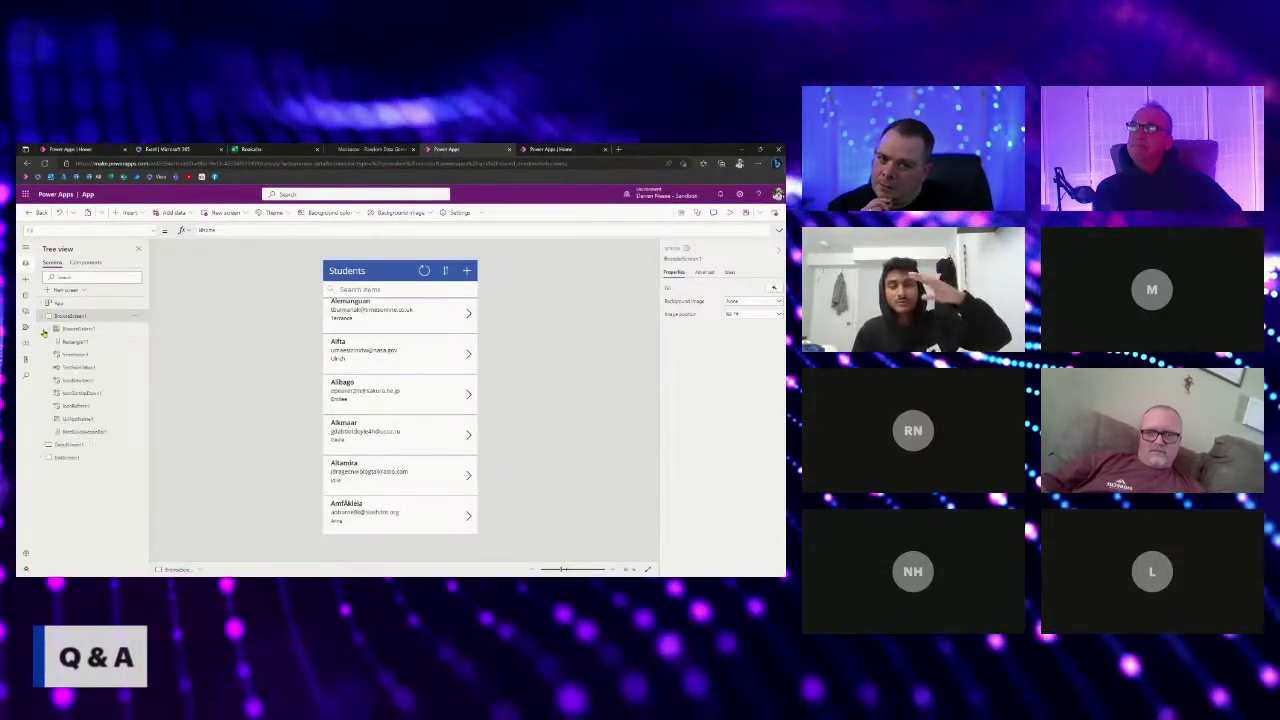
pyautogui.click(48, 444)
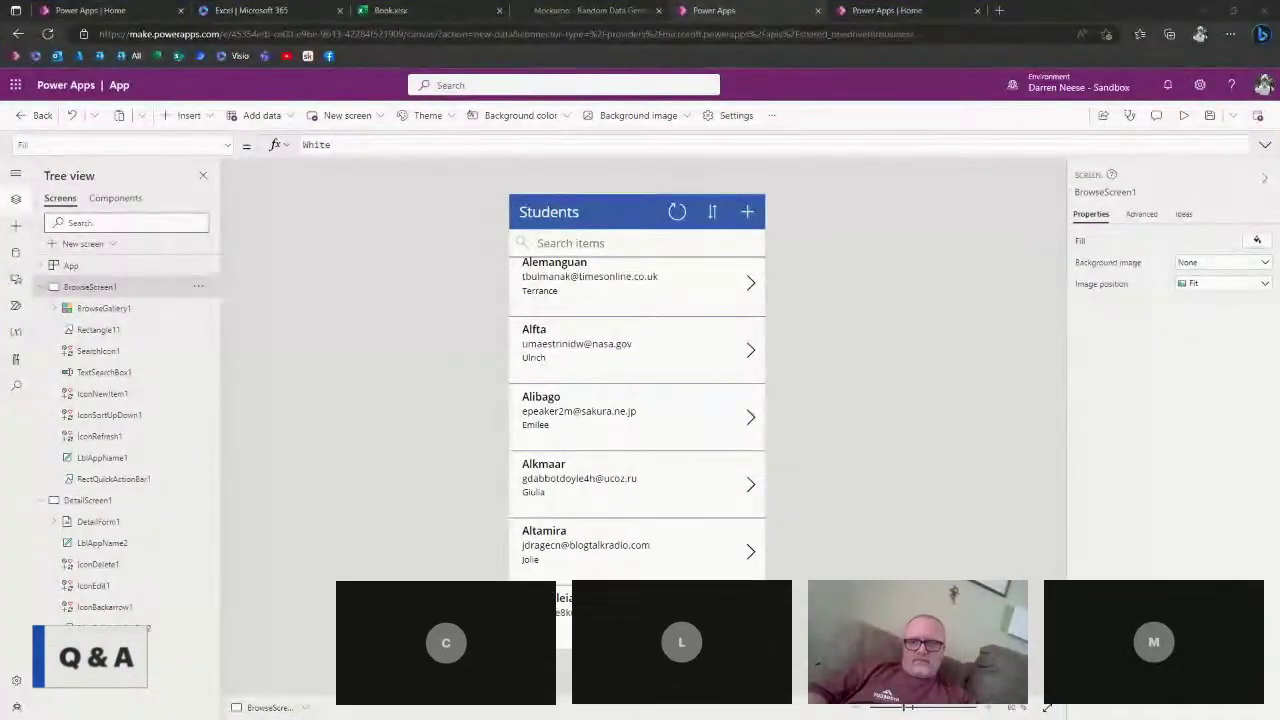
# Collapse the expanded screens in the tree view and add a new screen from the Success template.
pyautogui.click(47, 287)
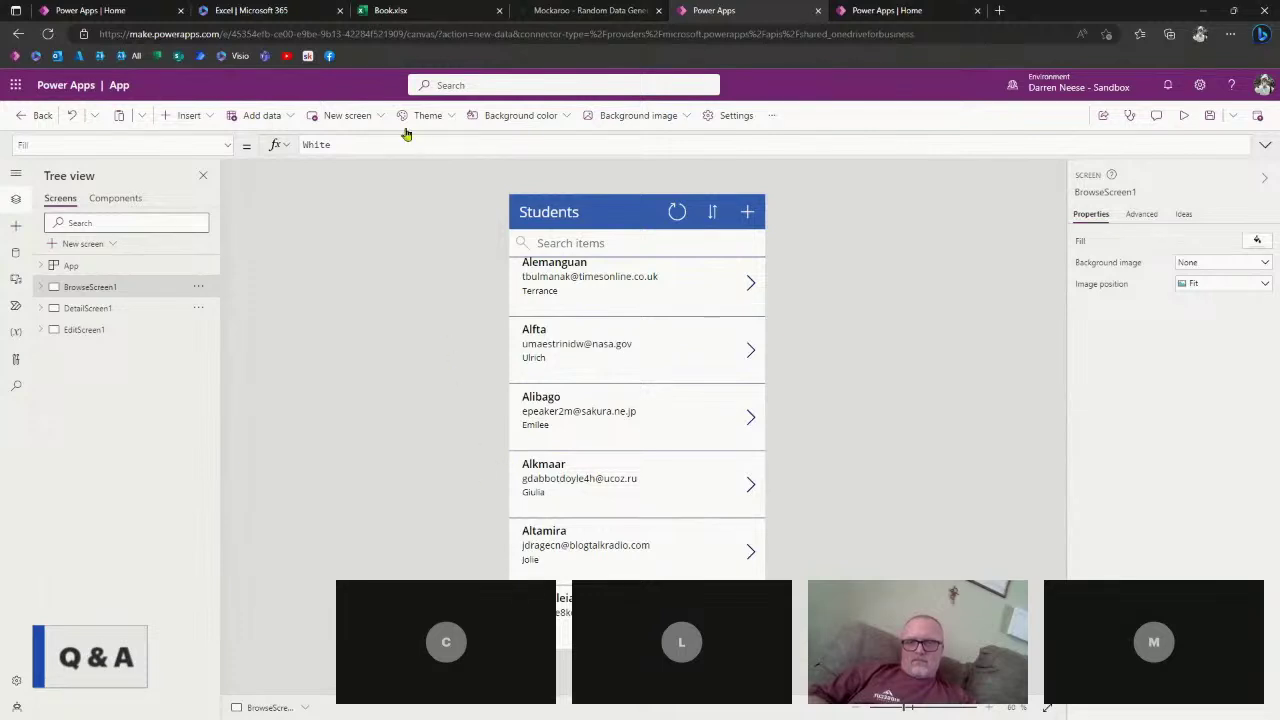
pyautogui.click(368, 118)
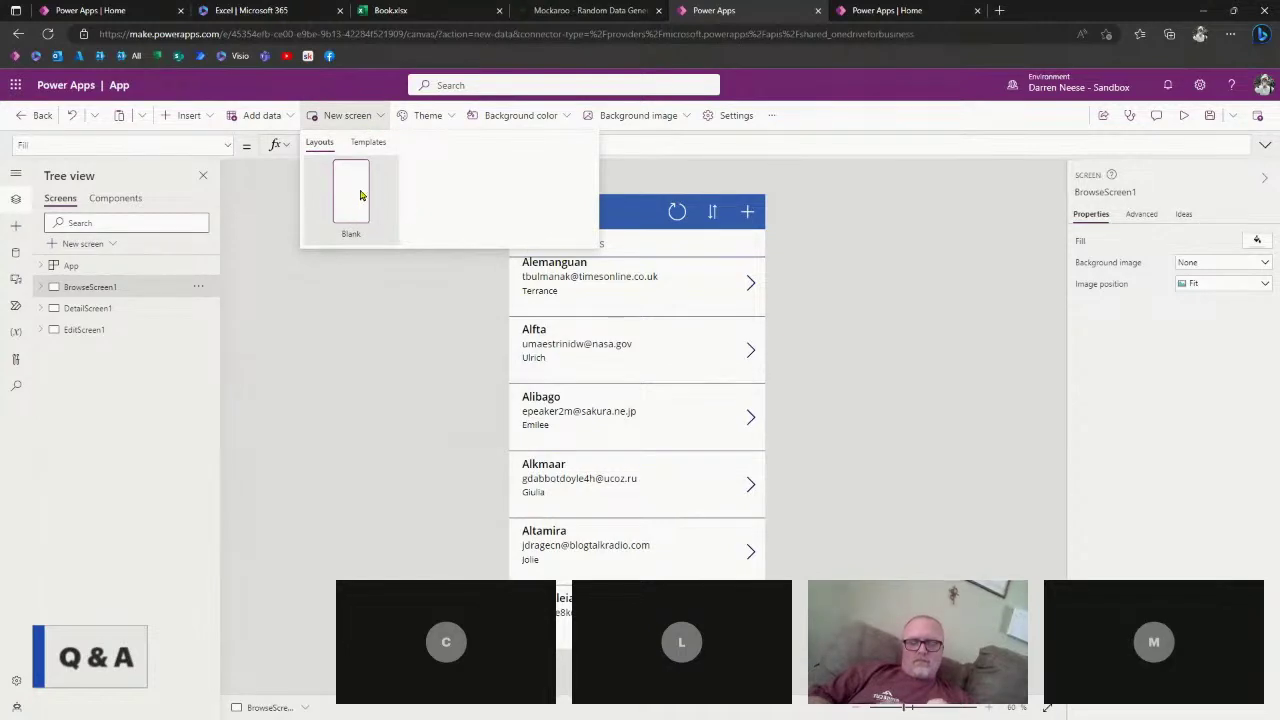
pyautogui.click(368, 144)
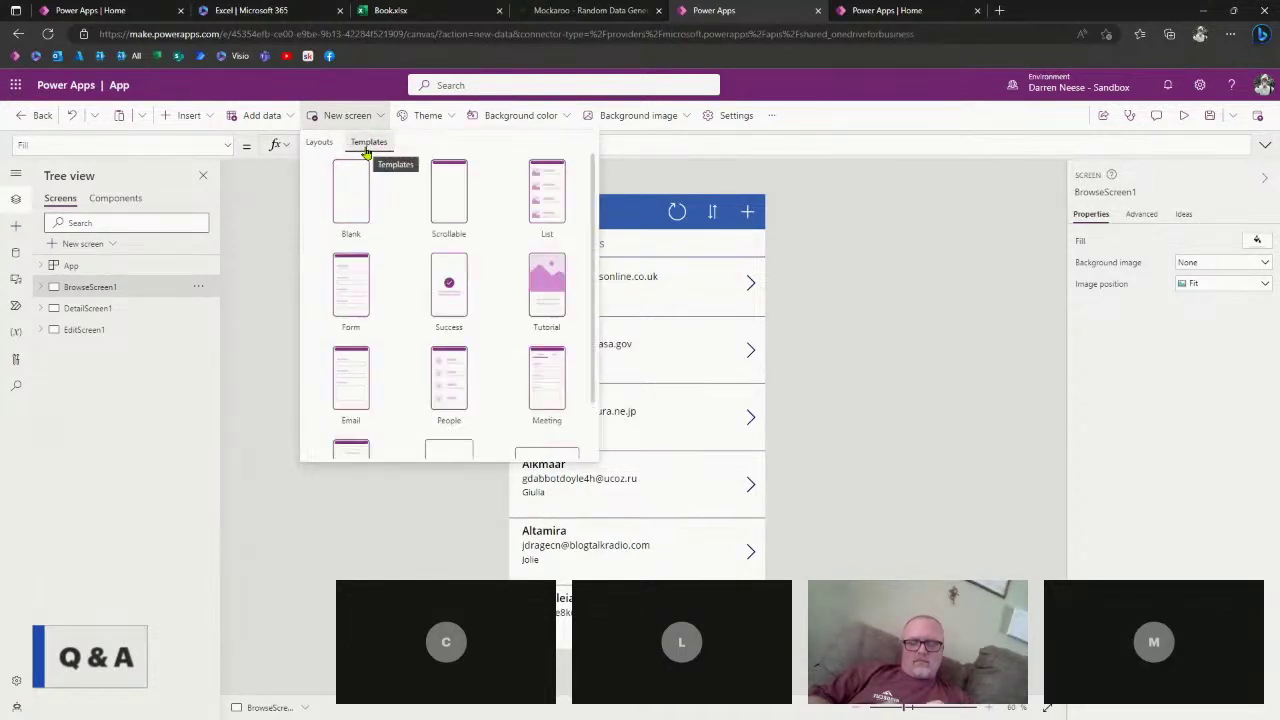
pyautogui.scroll(-2, 481, 325)
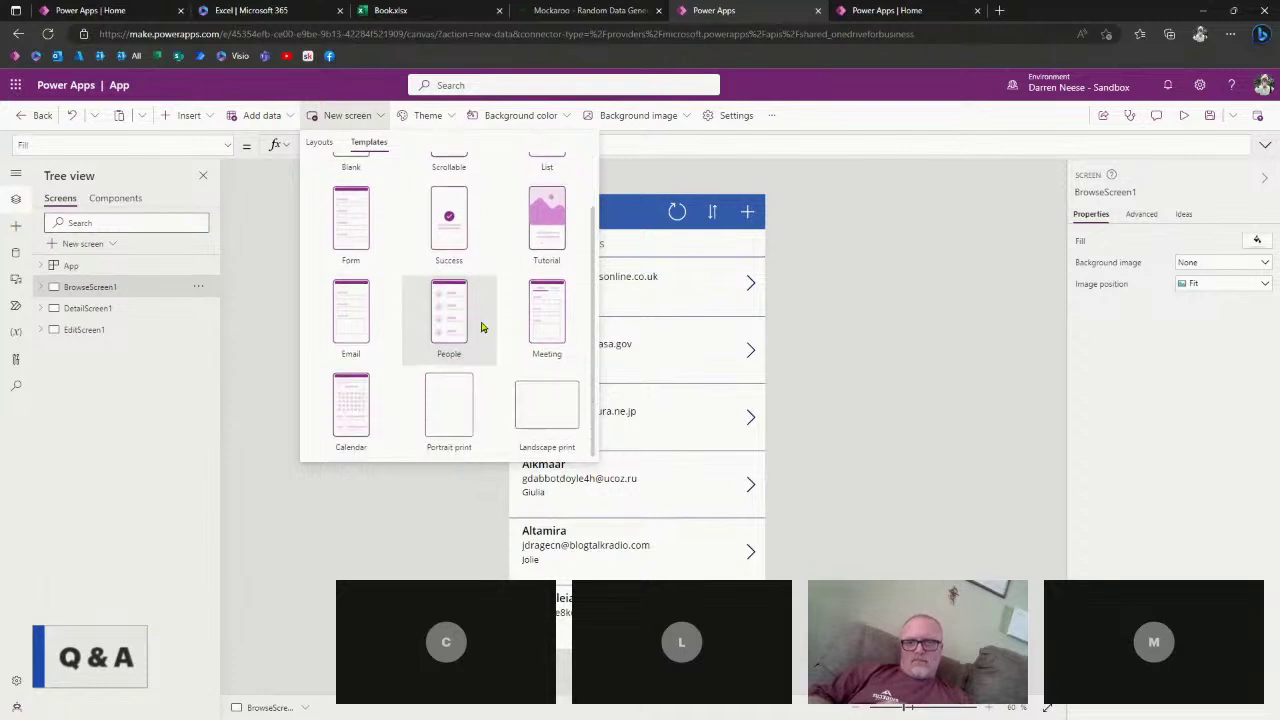
pyautogui.scroll(2, 485, 323)
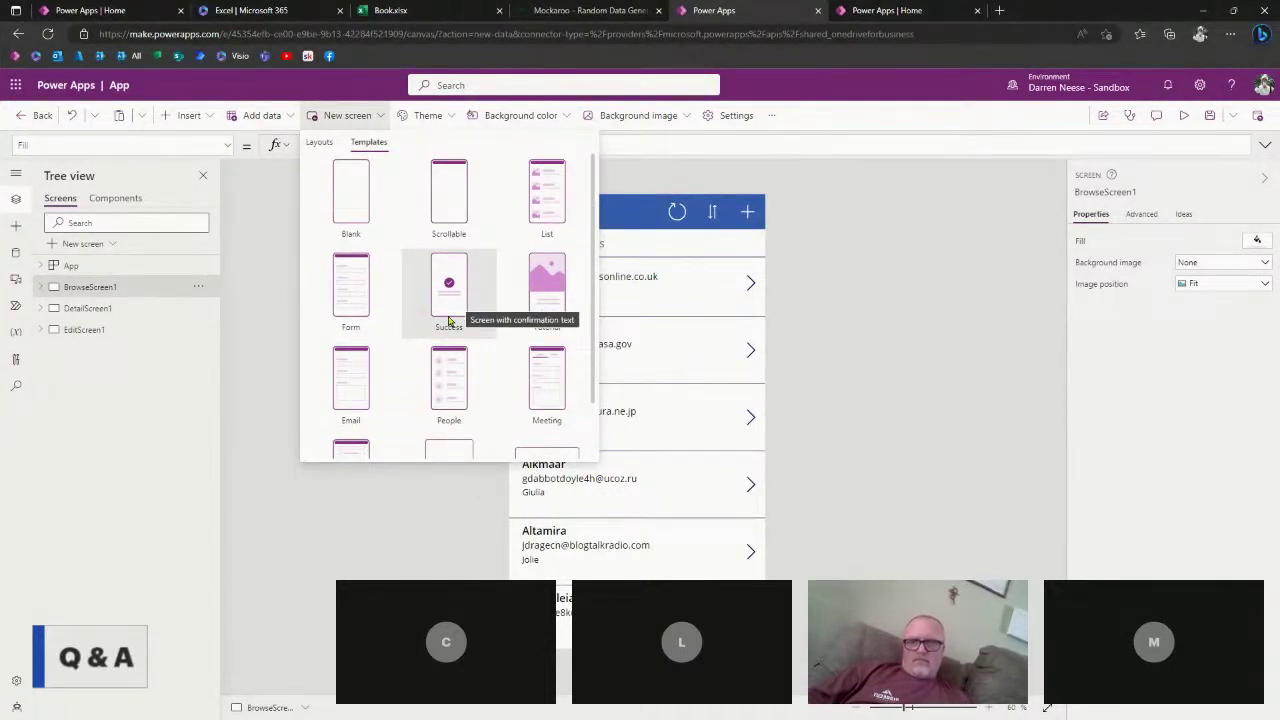
pyautogui.click(450, 304)
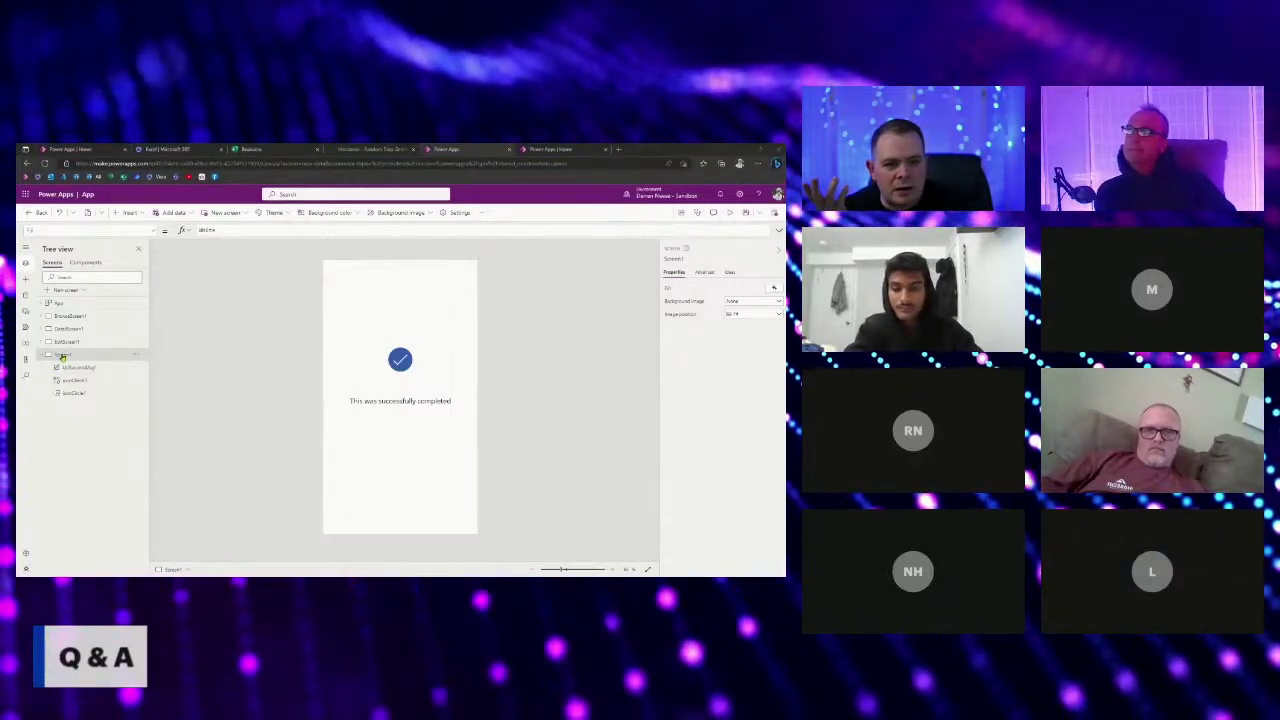
# Rename the newly added confirmation screen as Success Screen.
pyautogui.click(673, 258)
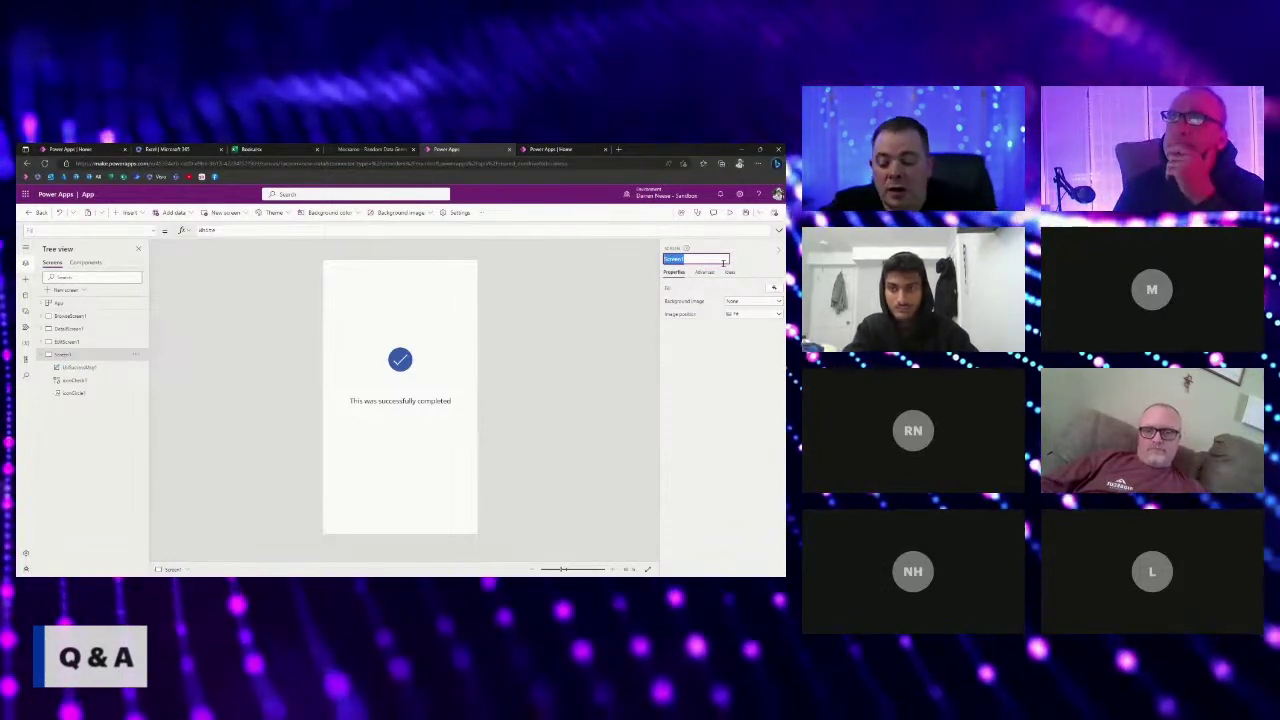
pyautogui.write('Success')
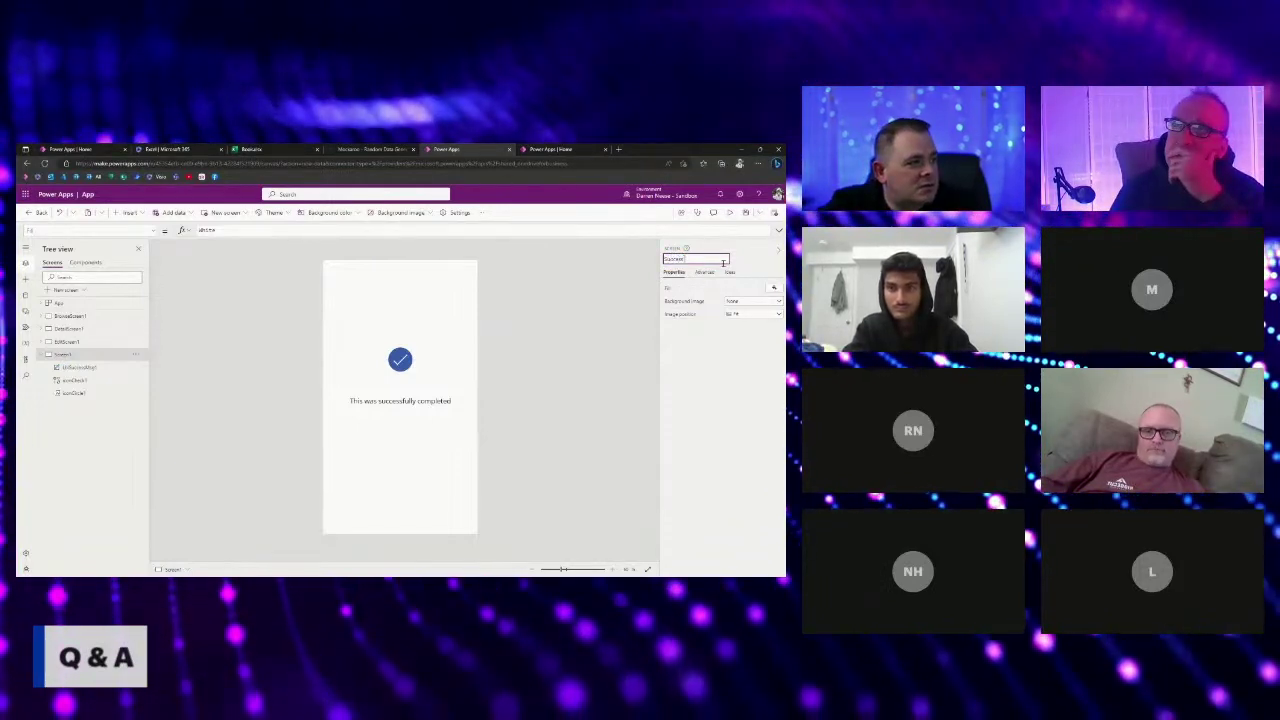
pyautogui.click(725, 268)
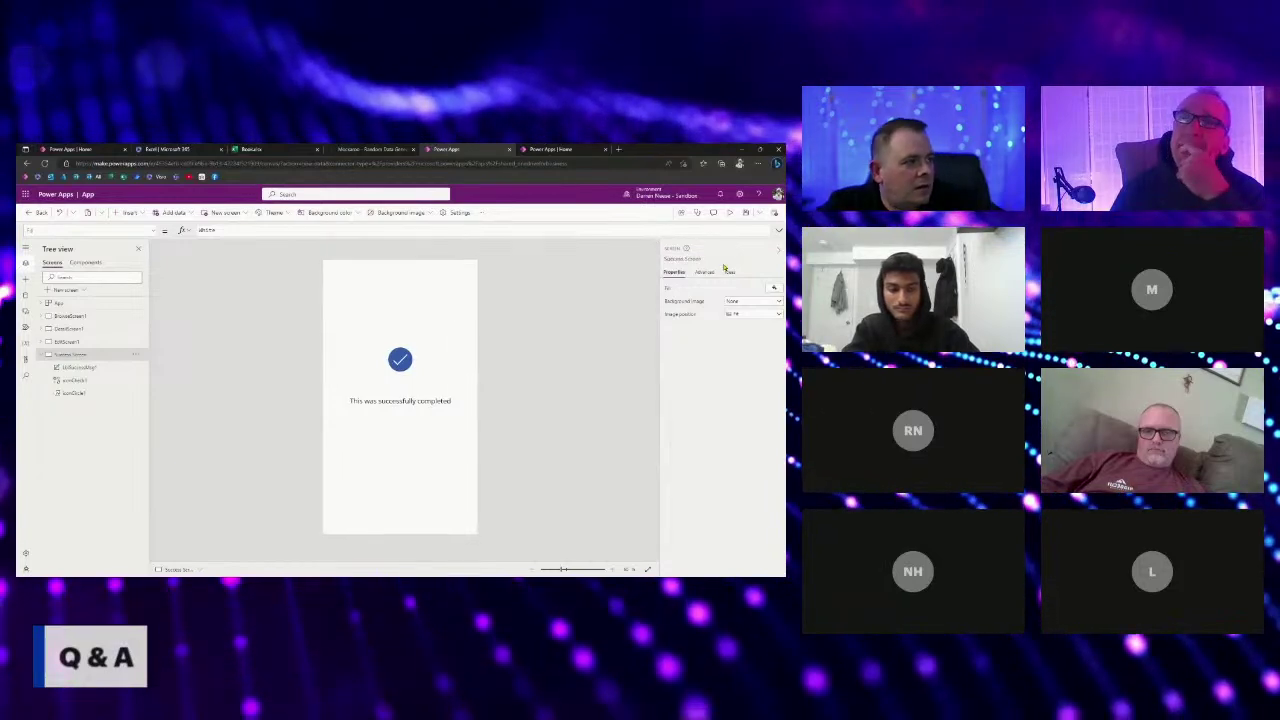
pyautogui.click(680, 258)
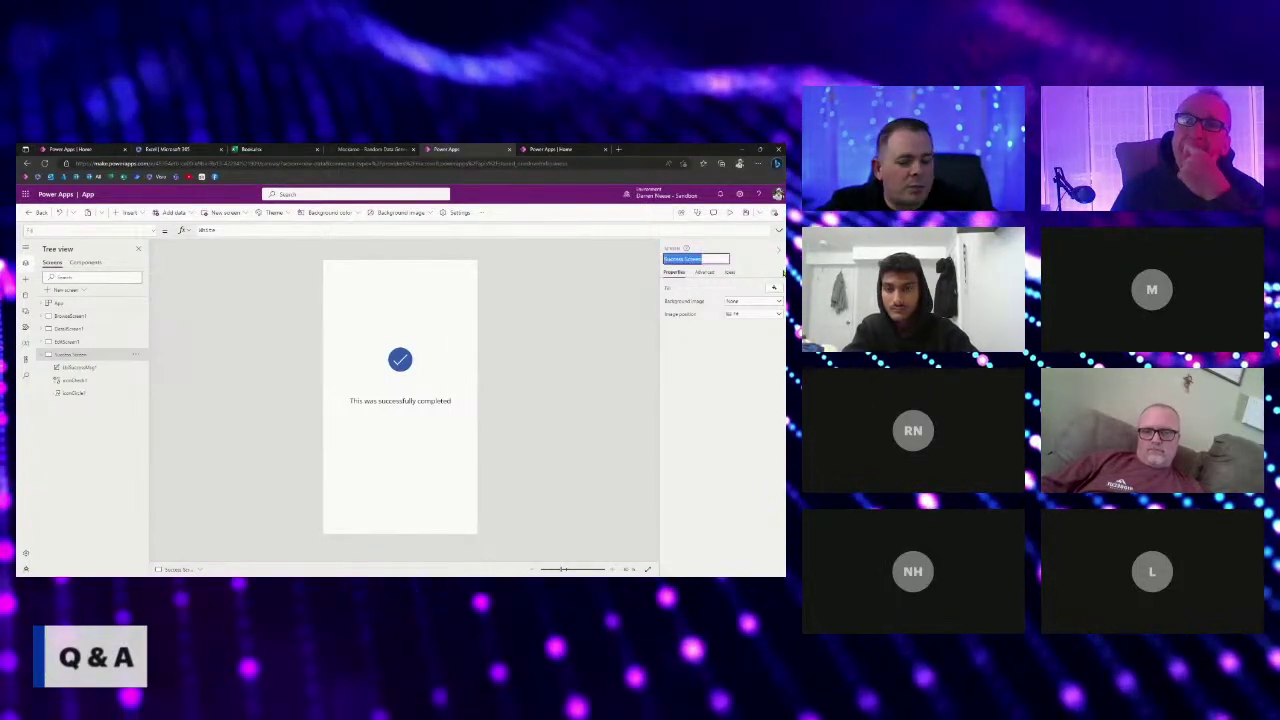
# Extend the OnSelect formula of EditScreen1's accept icon to SubmitForm(EditForm1);Navigate('Success Screen').
pyautogui.click(95, 341)
pyautogui.click(467, 271)
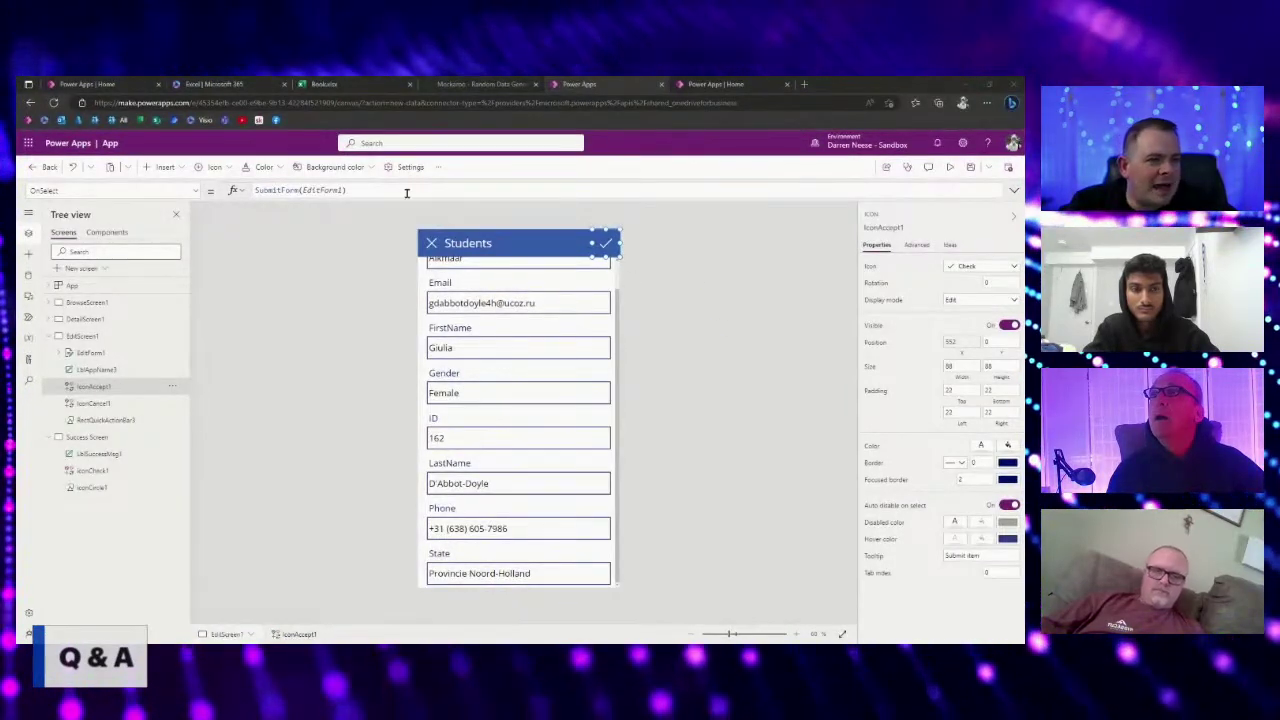
pyautogui.click(407, 193)
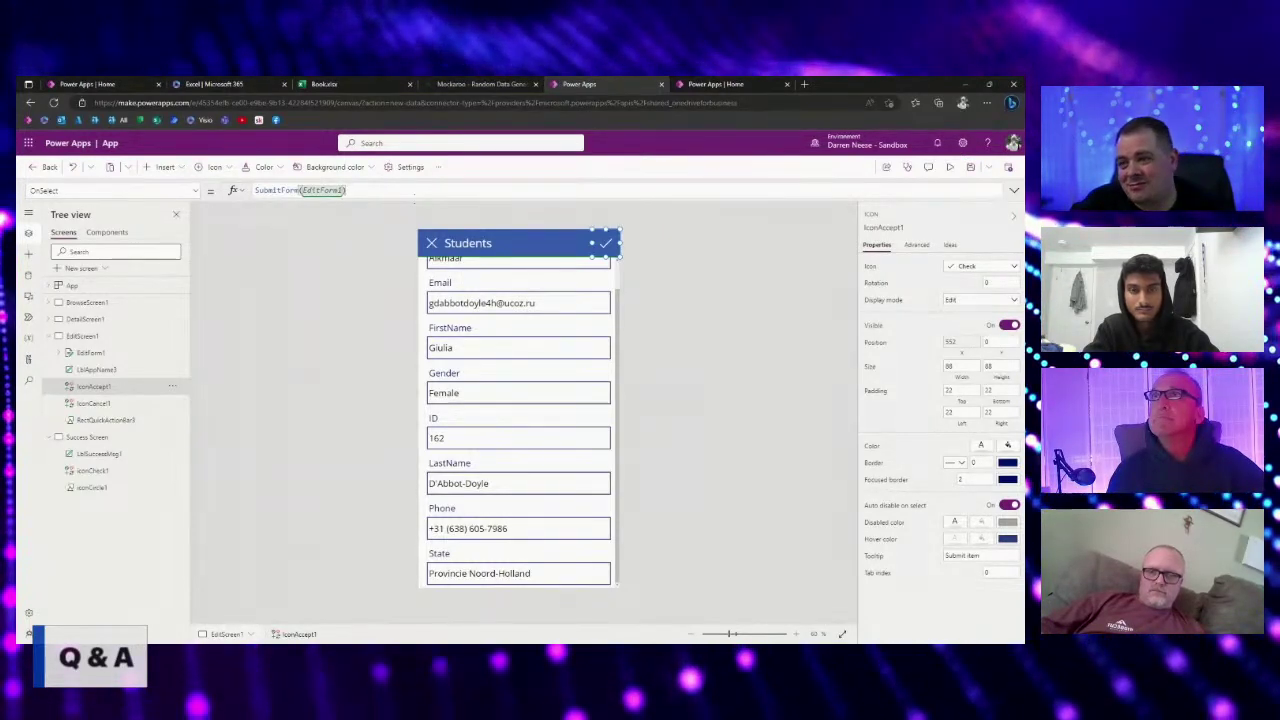
pyautogui.write(';')
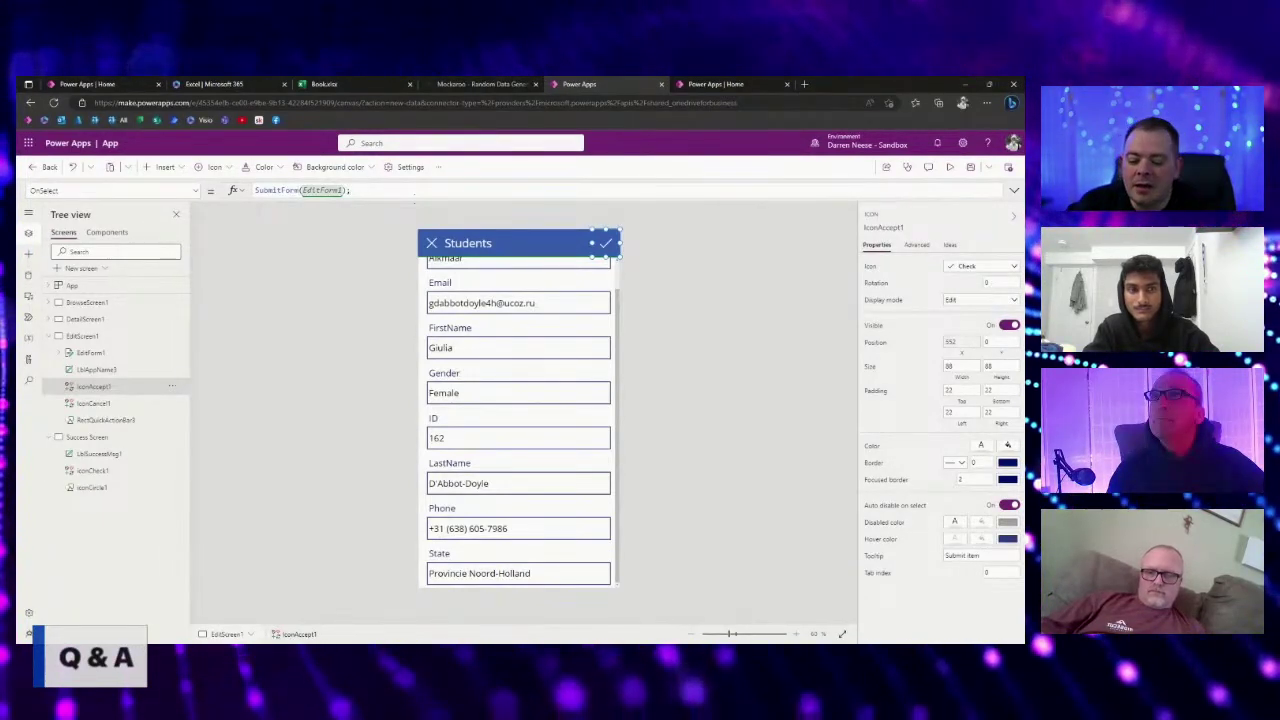
pyautogui.write('Na')
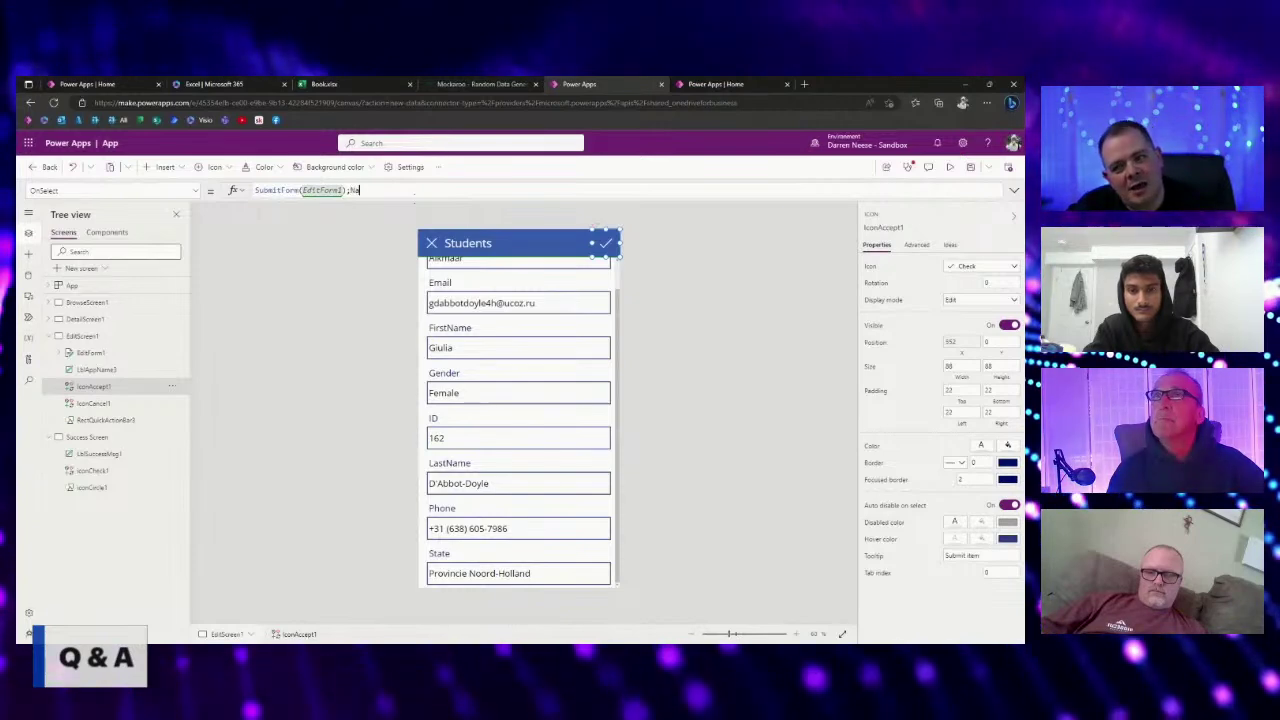
pyautogui.write('vigate(')
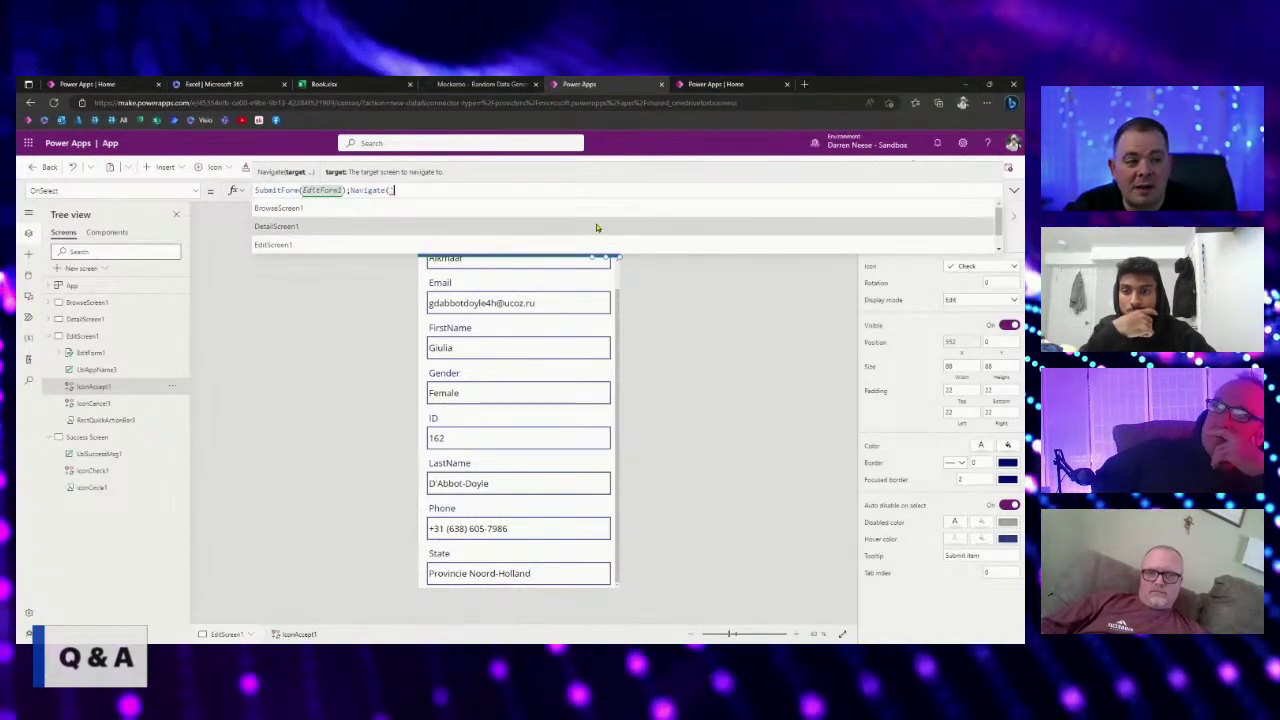
pyautogui.write("'Success Screen'")
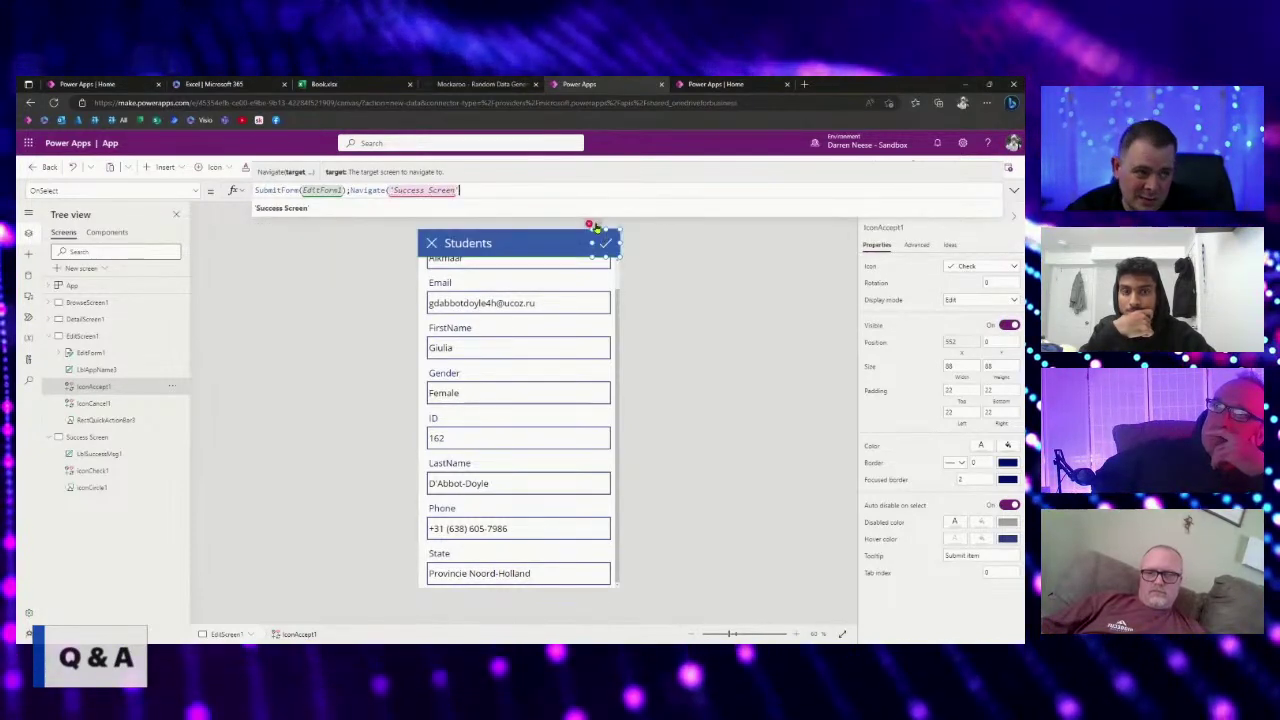
pyautogui.write(')')
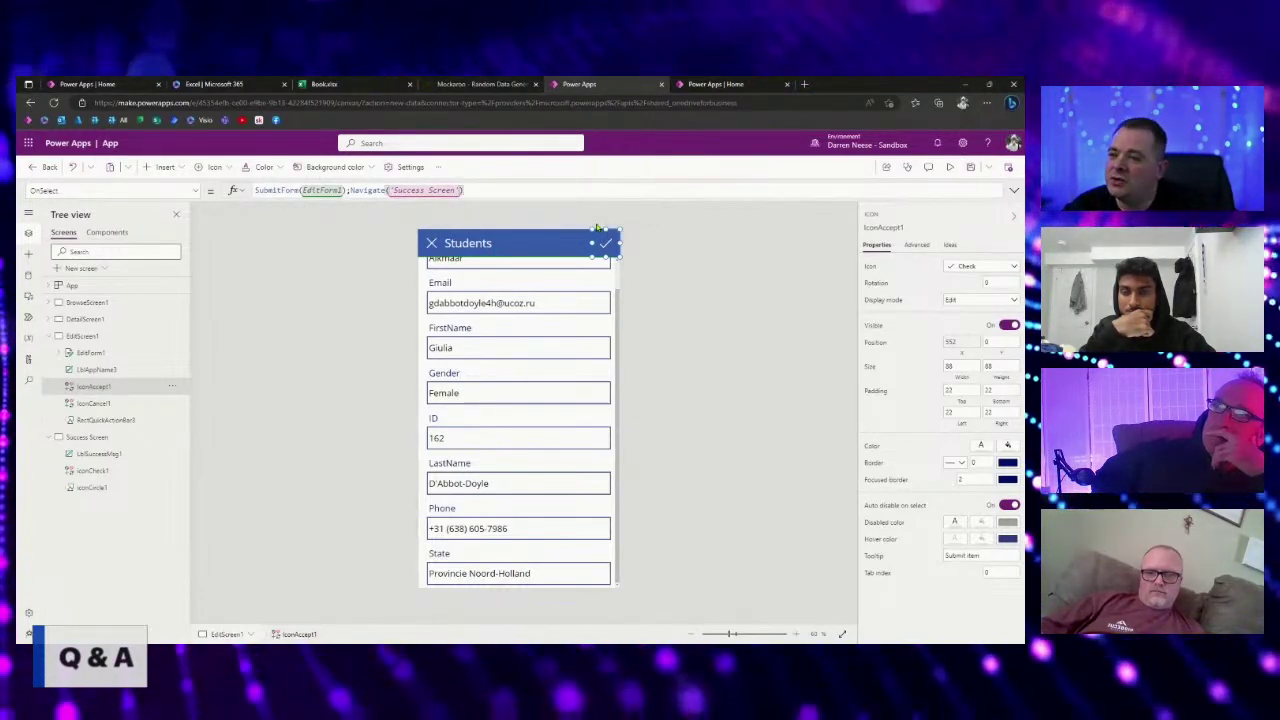
# Test the edit form in preview by changing the City to Alkmar, and return to the editor.
pyautogui.click(951, 169)
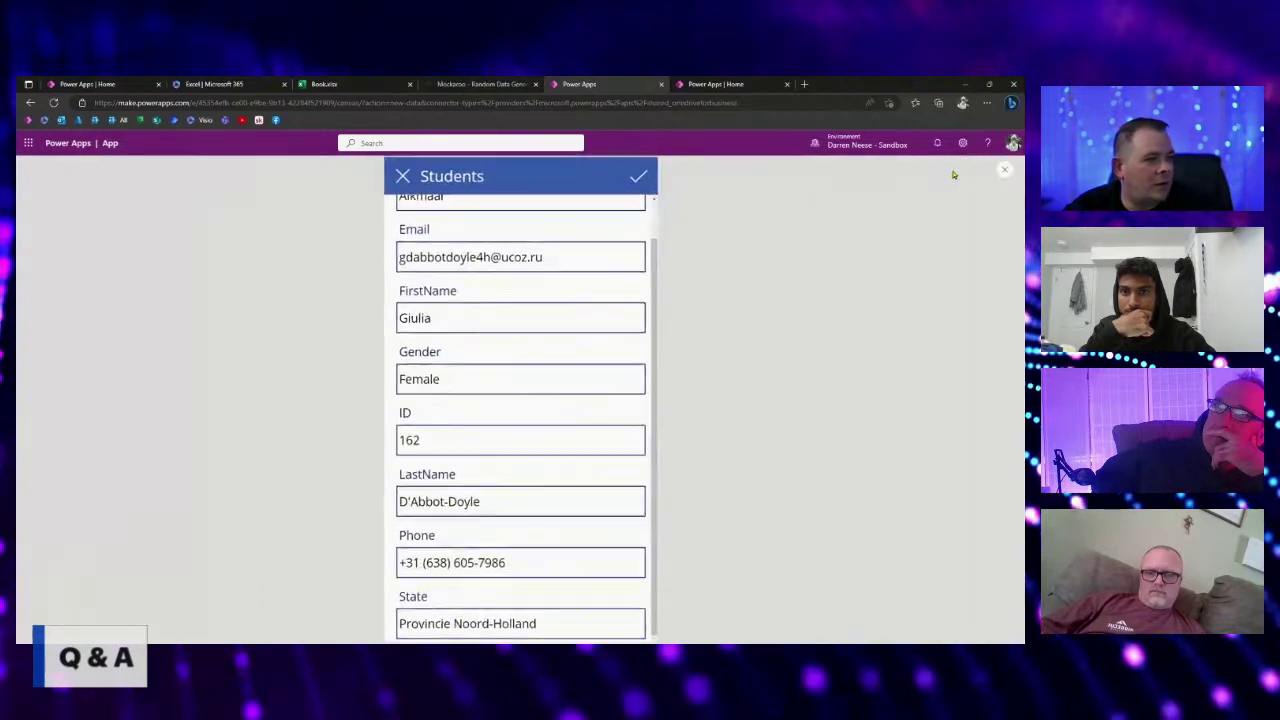
pyautogui.scroll(1, 530, 350)
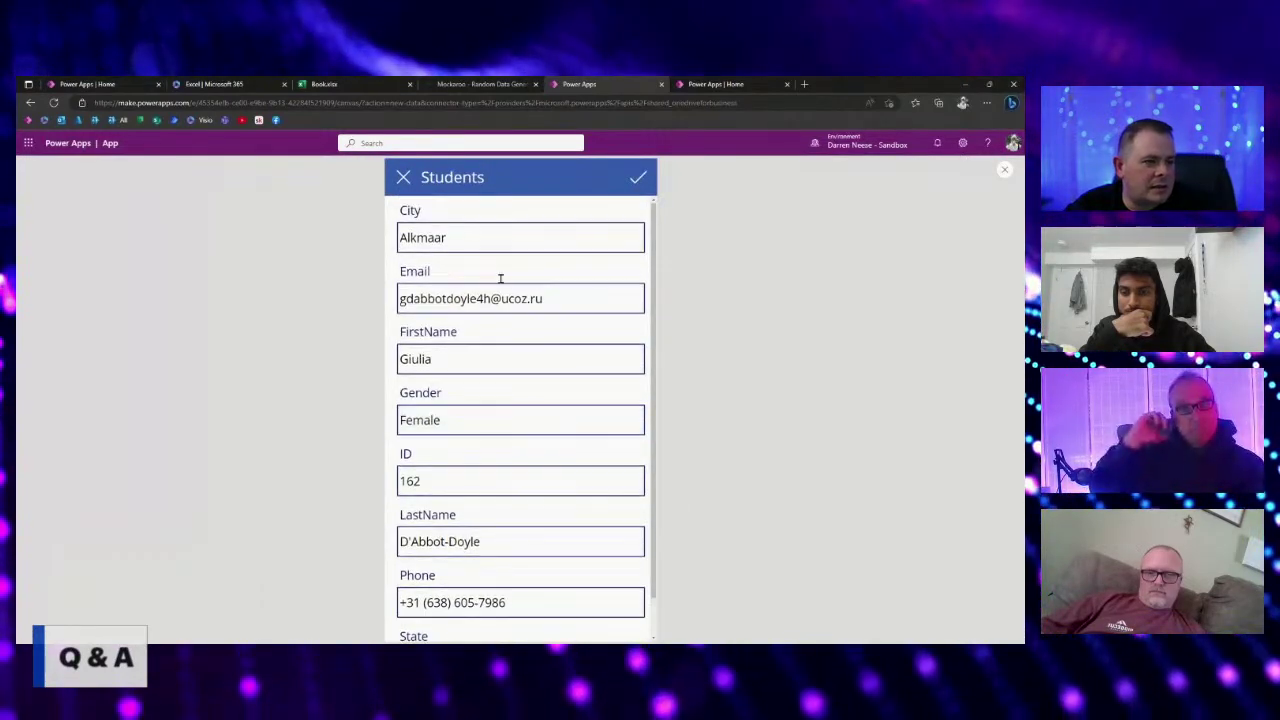
pyautogui.click(548, 228)
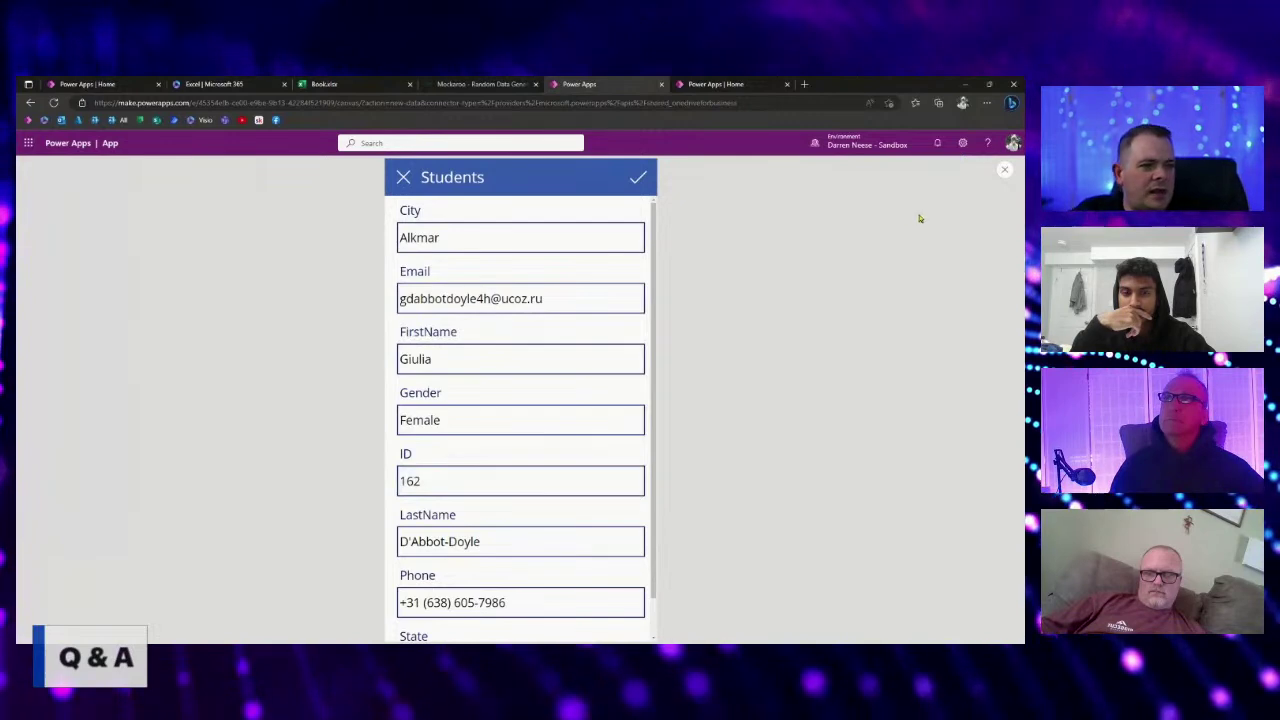
pyautogui.click(1007, 172)
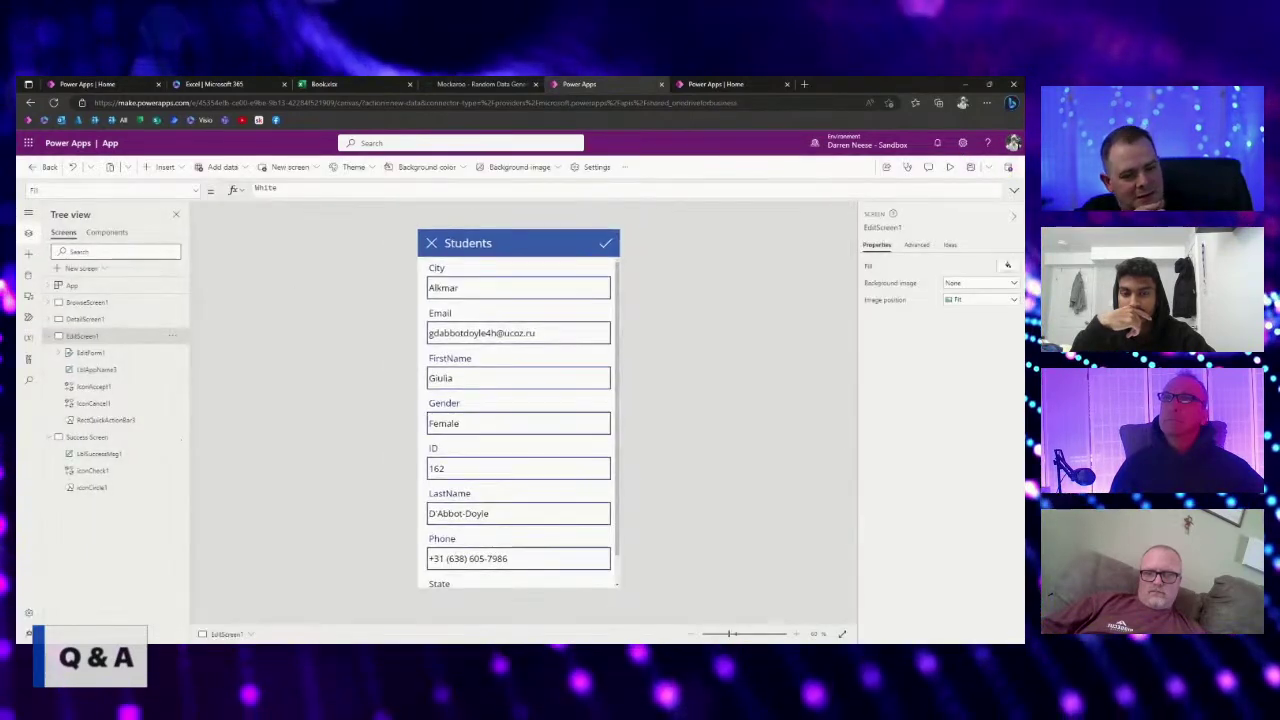
# Examine the Success Screen's advanced properties, the accept icon's OnSelect formula and EditForm1's OnSuccess formula.
pyautogui.click(88, 438)
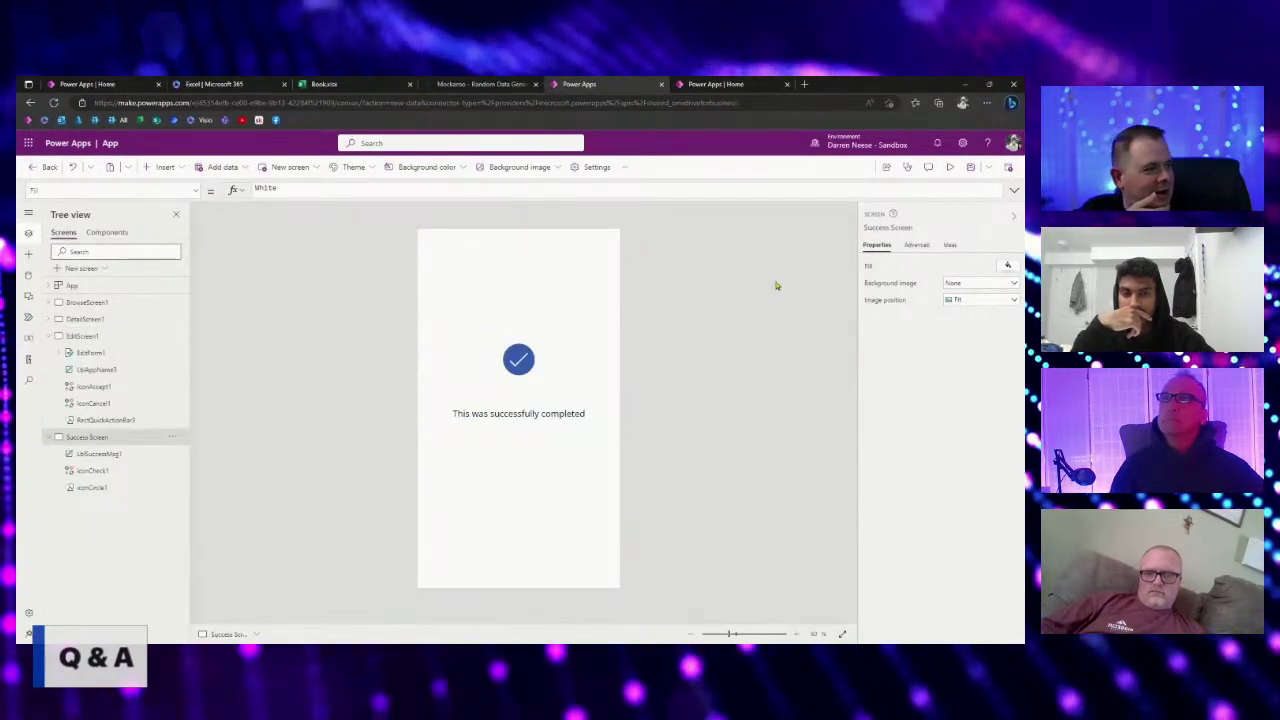
pyautogui.click(916, 245)
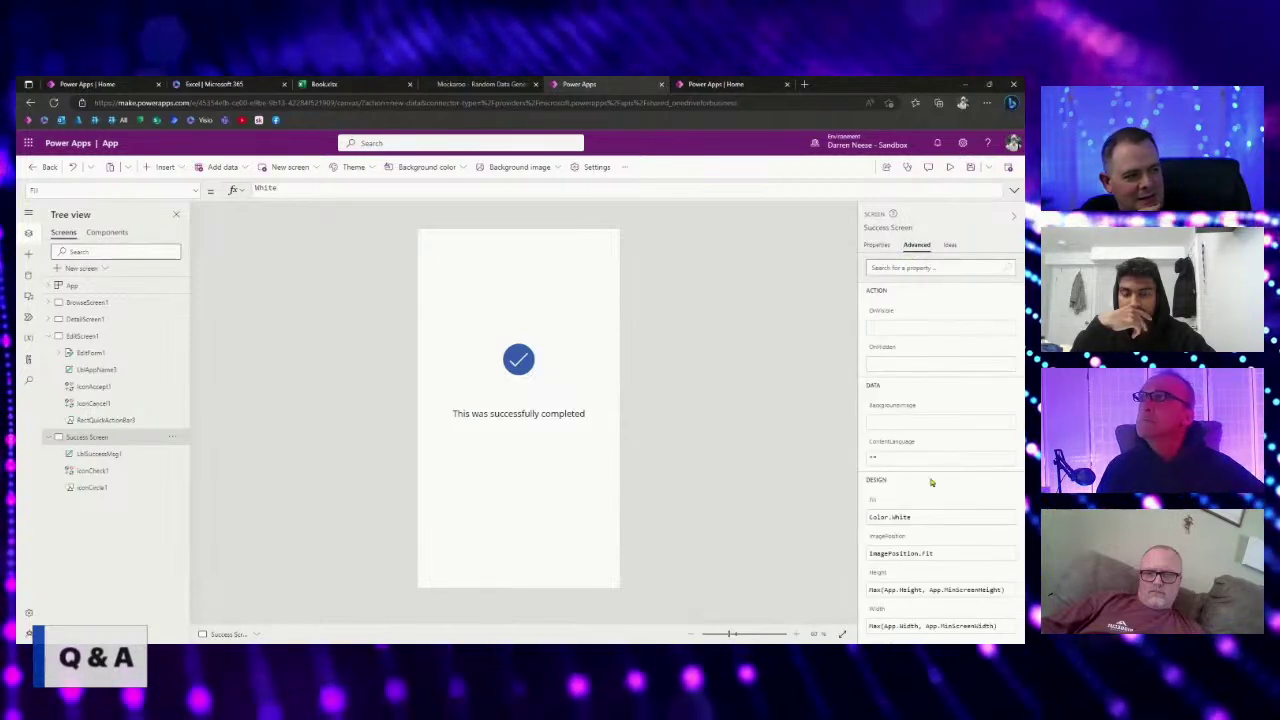
pyautogui.click(93, 338)
pyautogui.click(606, 245)
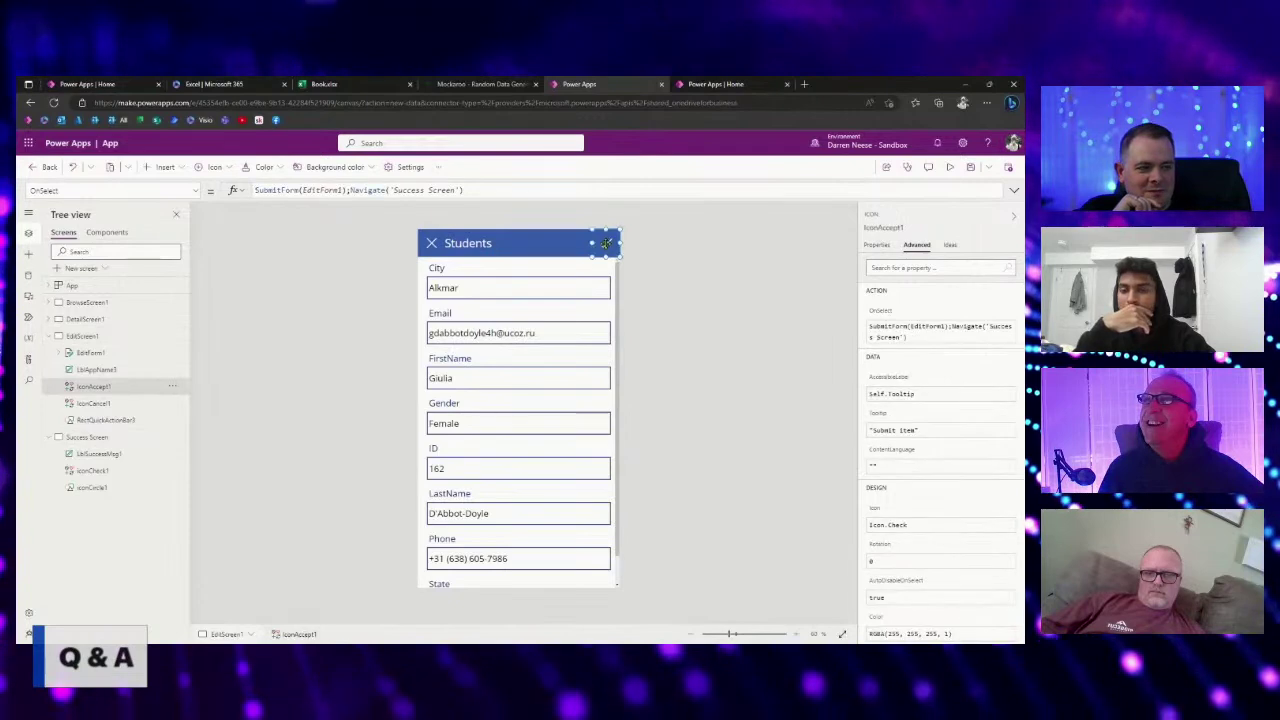
pyautogui.click(619, 333)
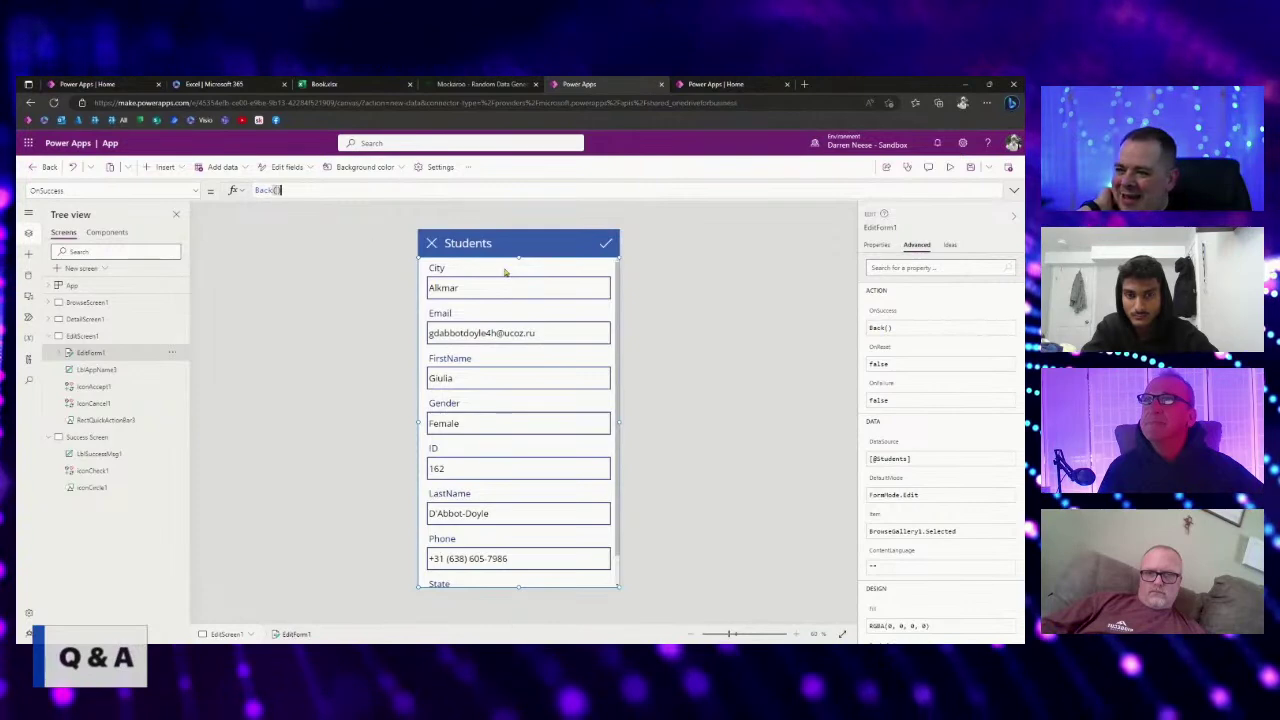
pyautogui.moveTo(296, 186); pyautogui.dragTo(215, 198)
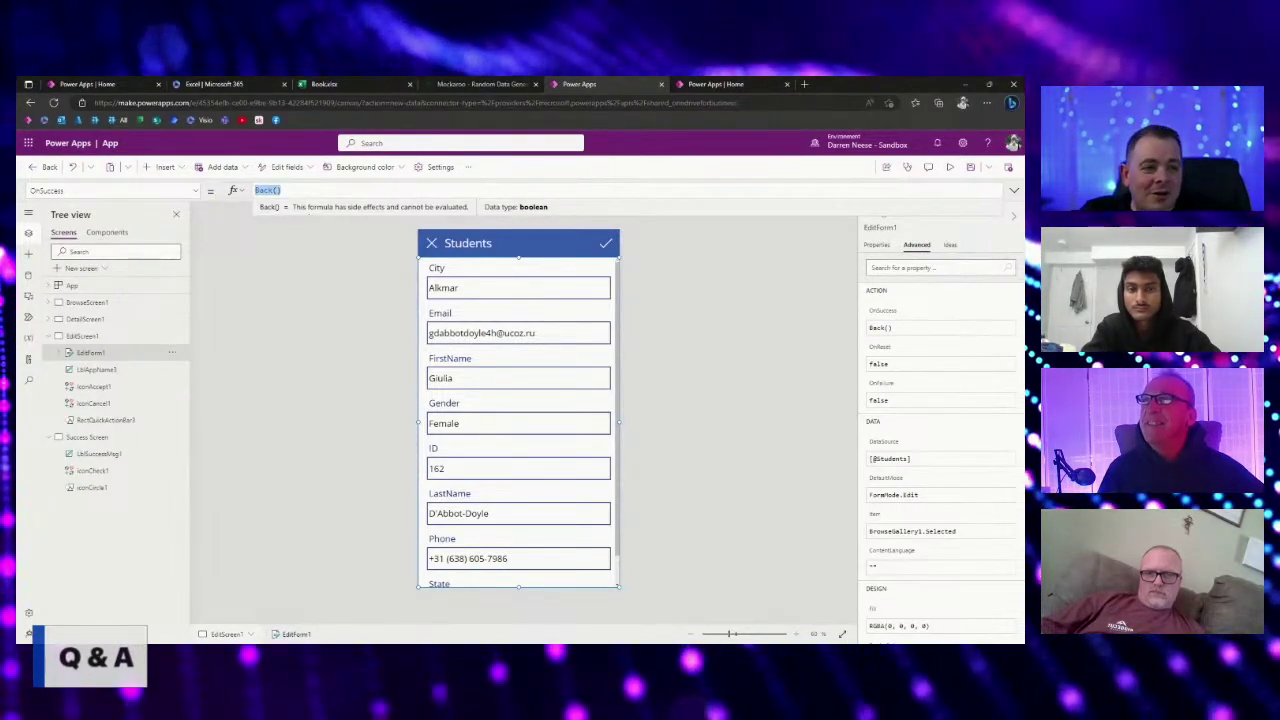
# Remove the Navigate('Success Screen') call from the accept icon's OnSelect formula, keeping SubmitForm(EditForm1);.
pyautogui.click(605, 243)
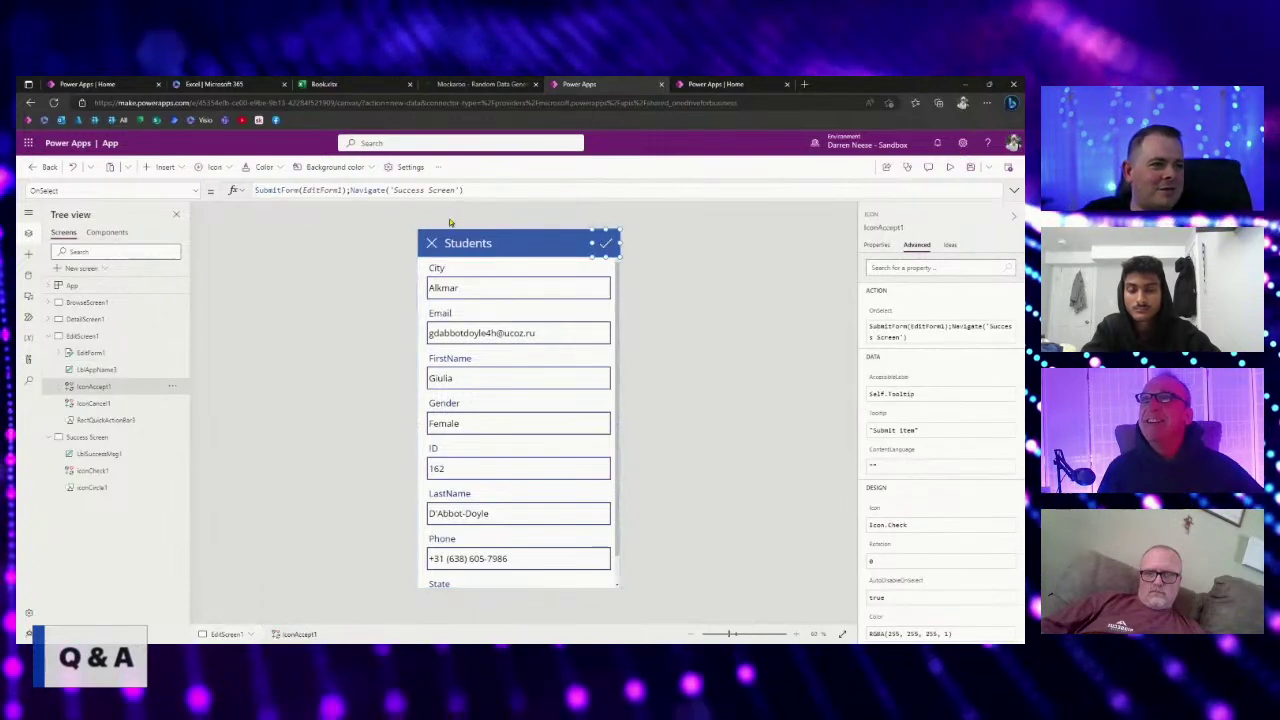
pyautogui.click(410, 189)
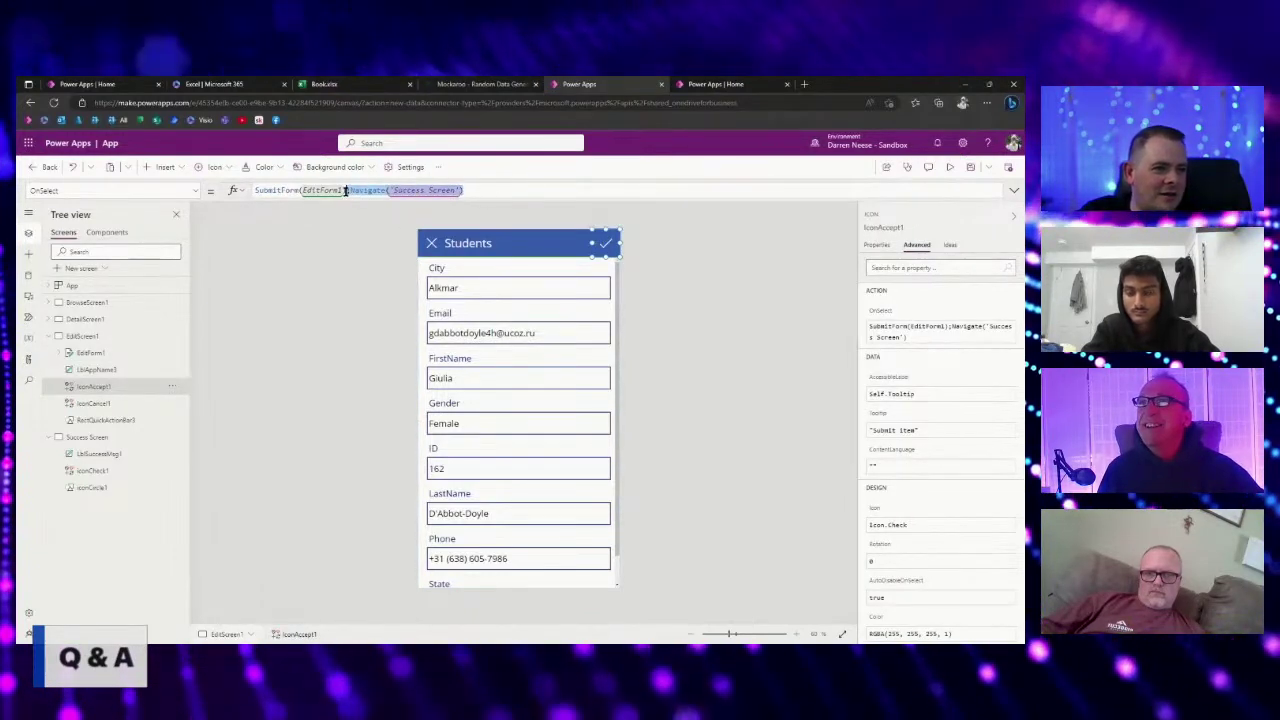
pyautogui.press('BackSpace')
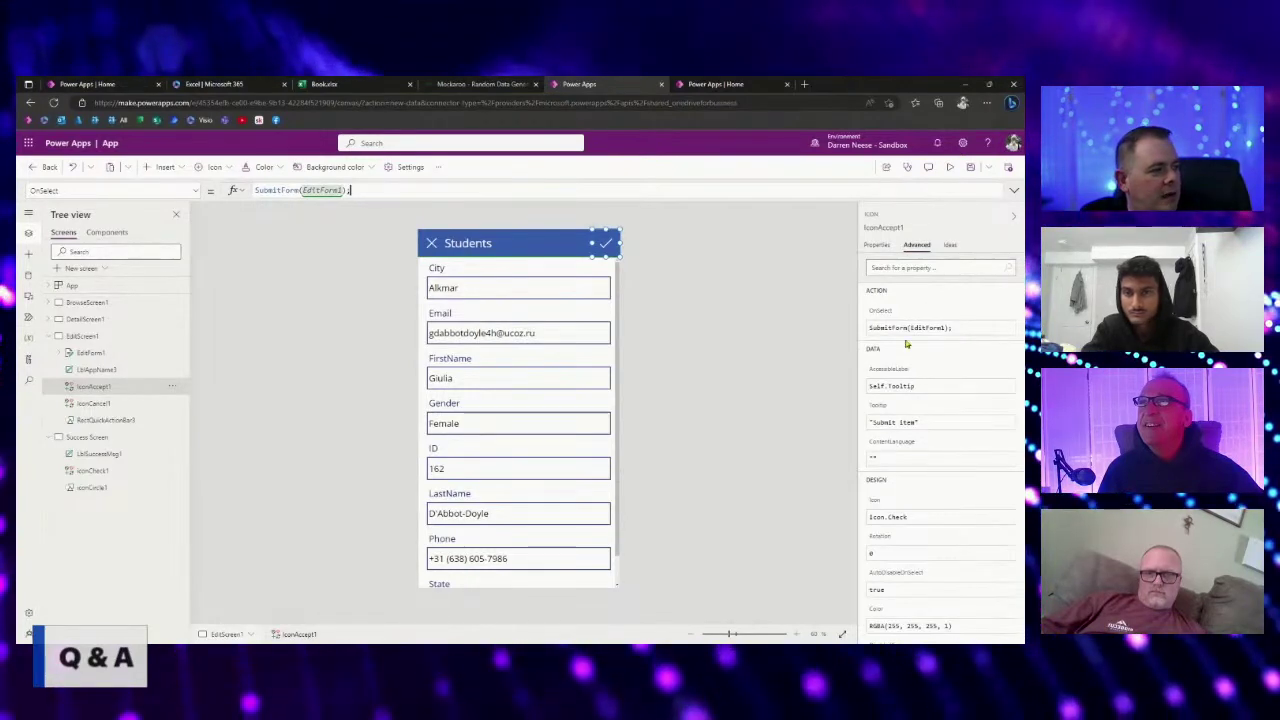
# Set EditForm1's OnSuccess formula to Navigate('Success Screen') and test submitting the form in preview.
pyautogui.click(618, 324)
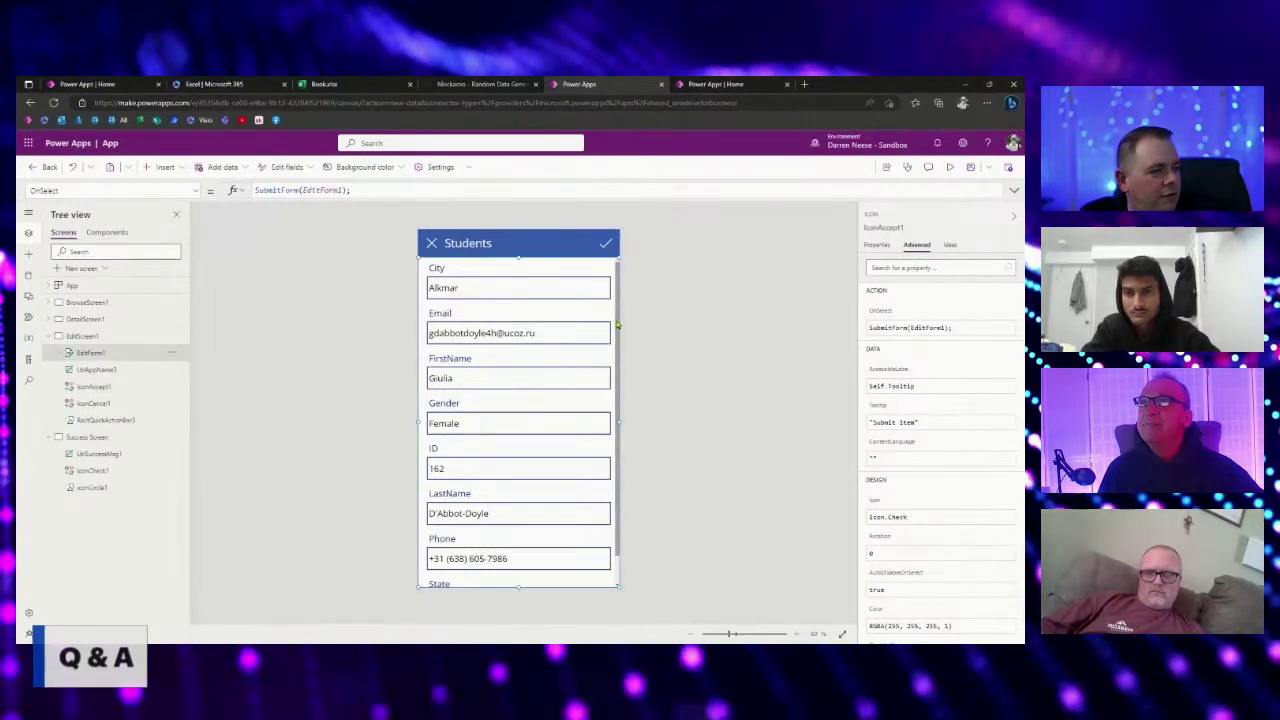
pyautogui.click(897, 329)
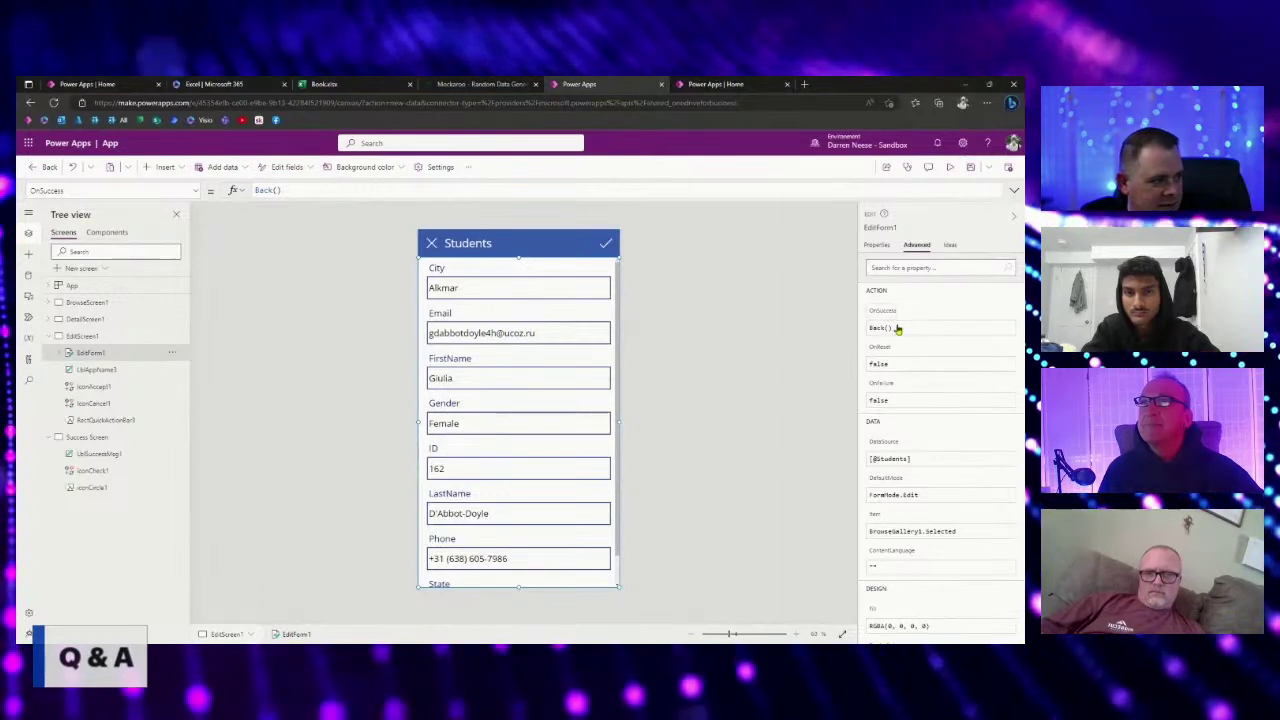
pyautogui.moveTo(283, 190); pyautogui.dragTo(190, 186)
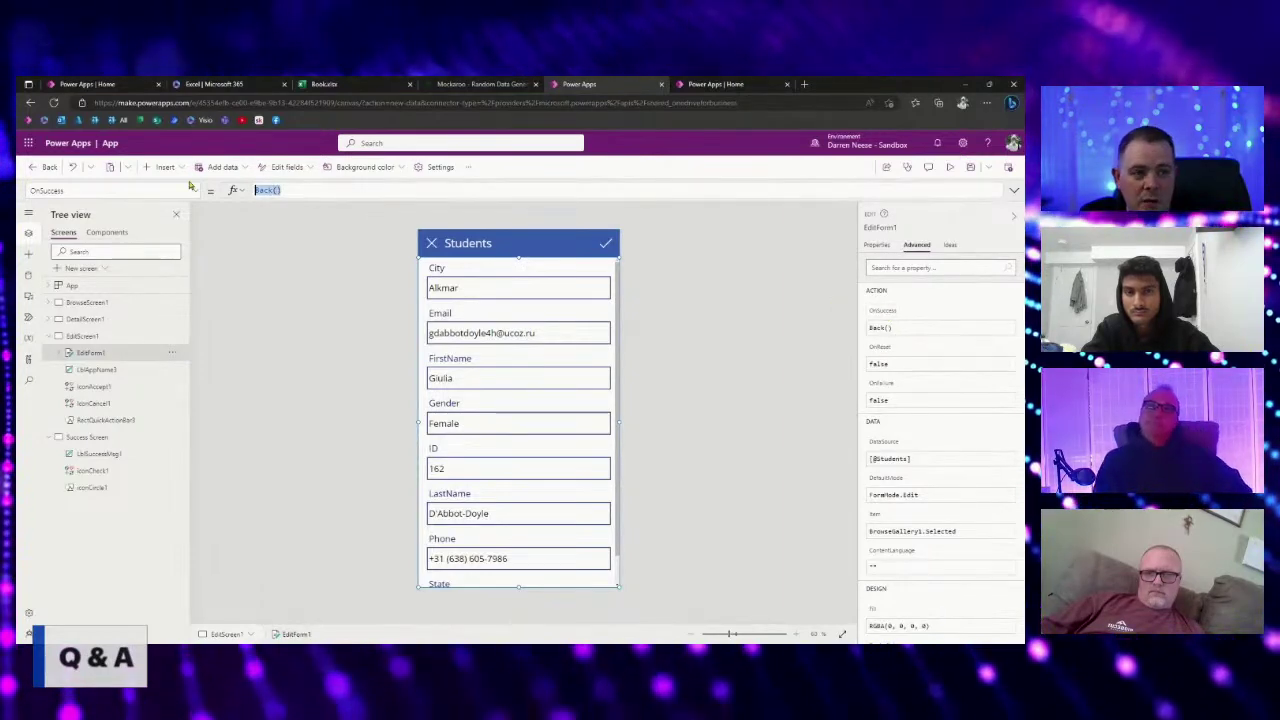
pyautogui.write("Navigate('Success Screen')")
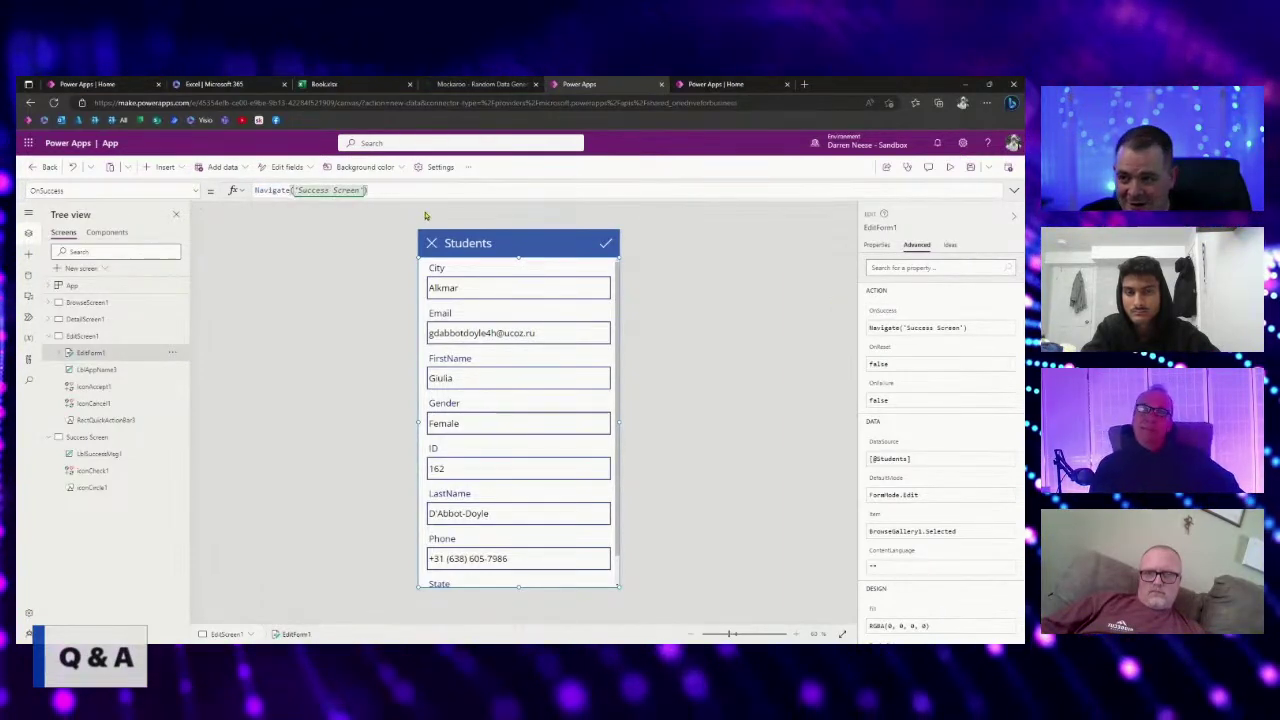
pyautogui.click(953, 168)
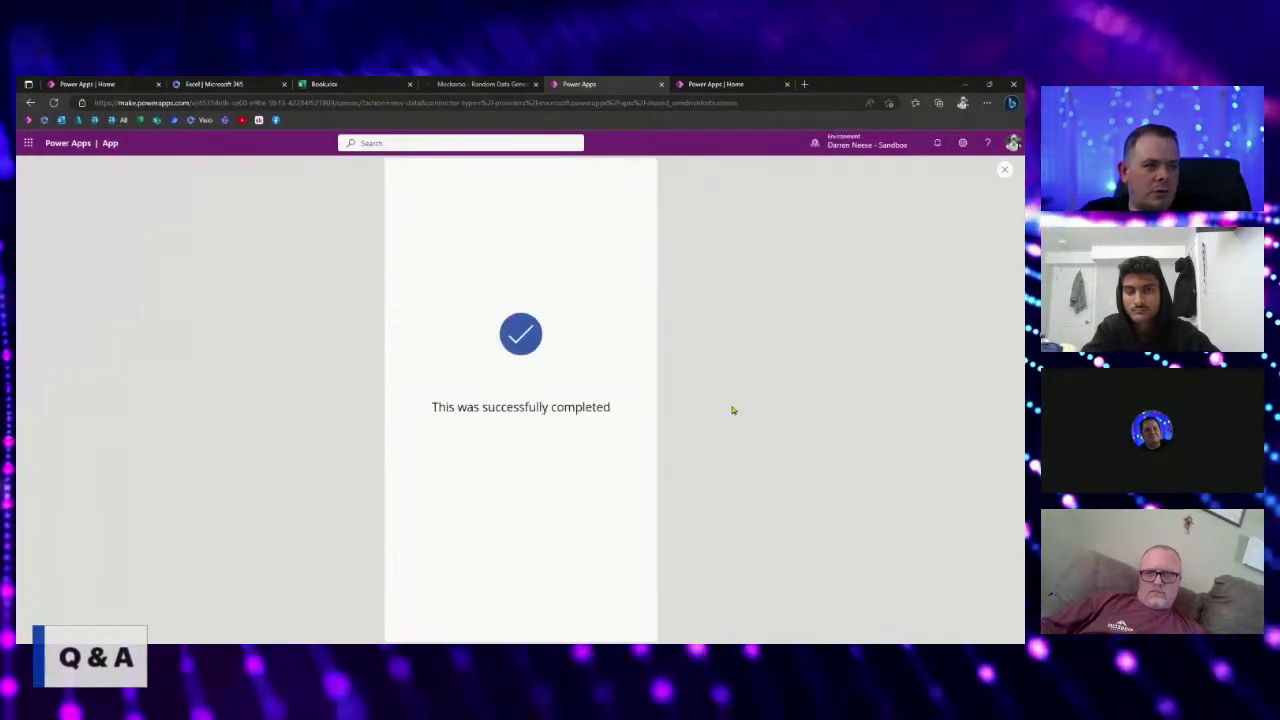
pyautogui.click(1006, 172)
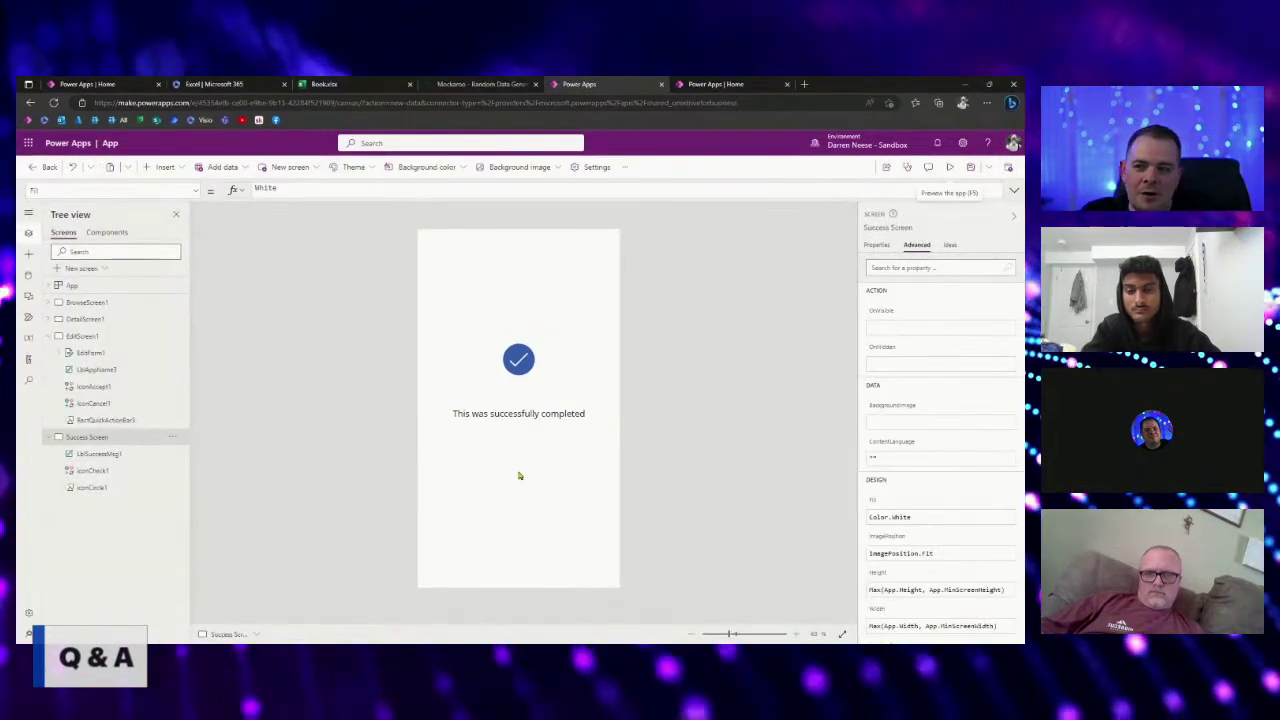
# Insert a button below the message on the Success Screen and set its text to "Go Back Home".
pyautogui.click(162, 167)
pyautogui.click(200, 336)
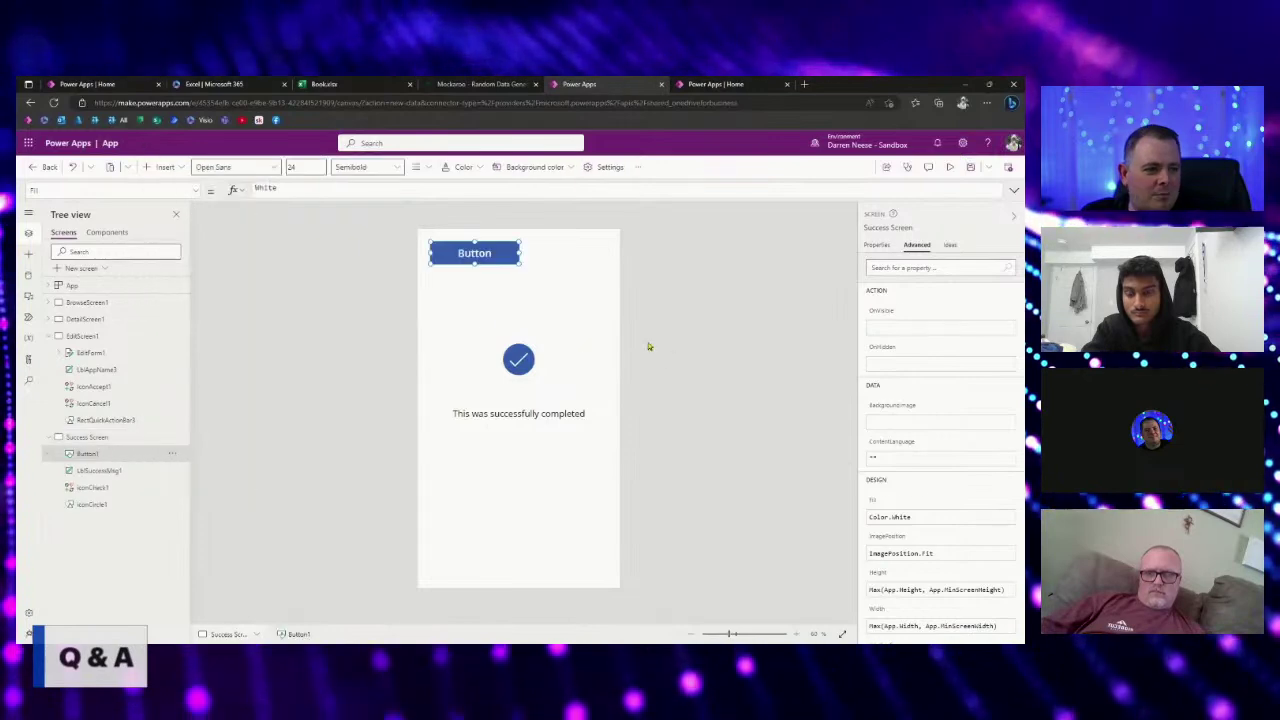
pyautogui.moveTo(490, 262); pyautogui.dragTo(534, 539)
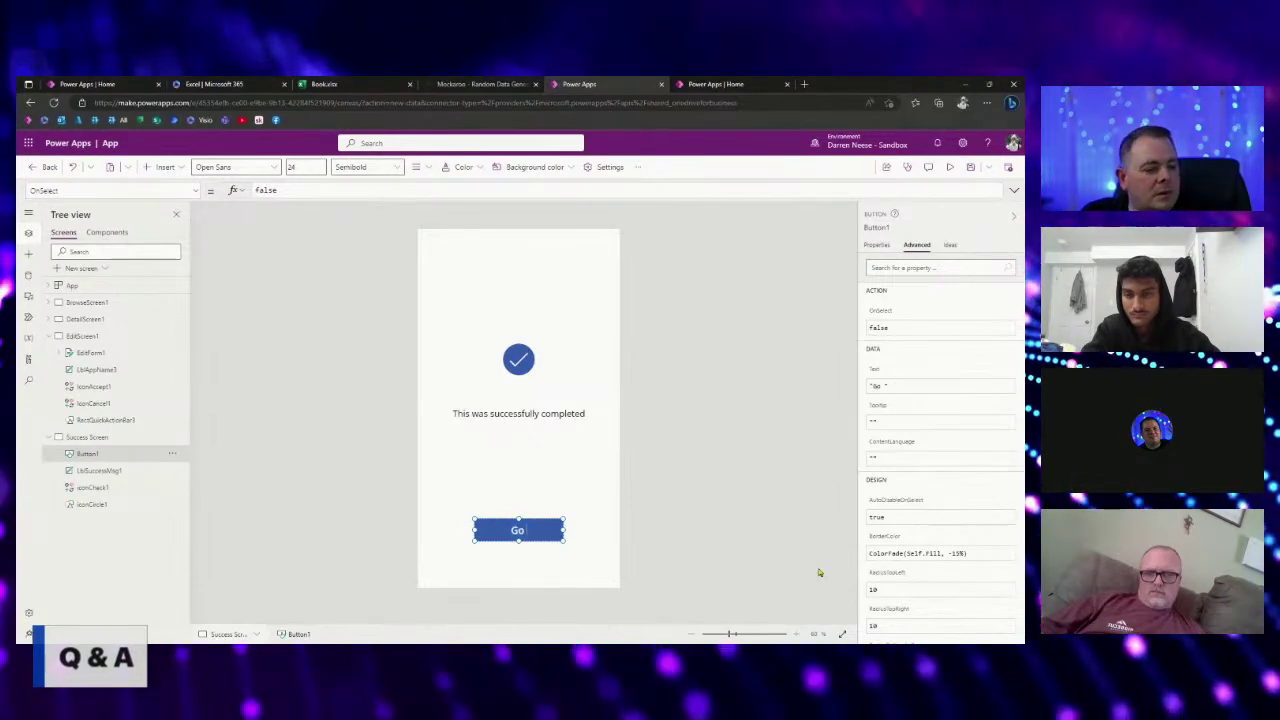
pyautogui.write('k Home')
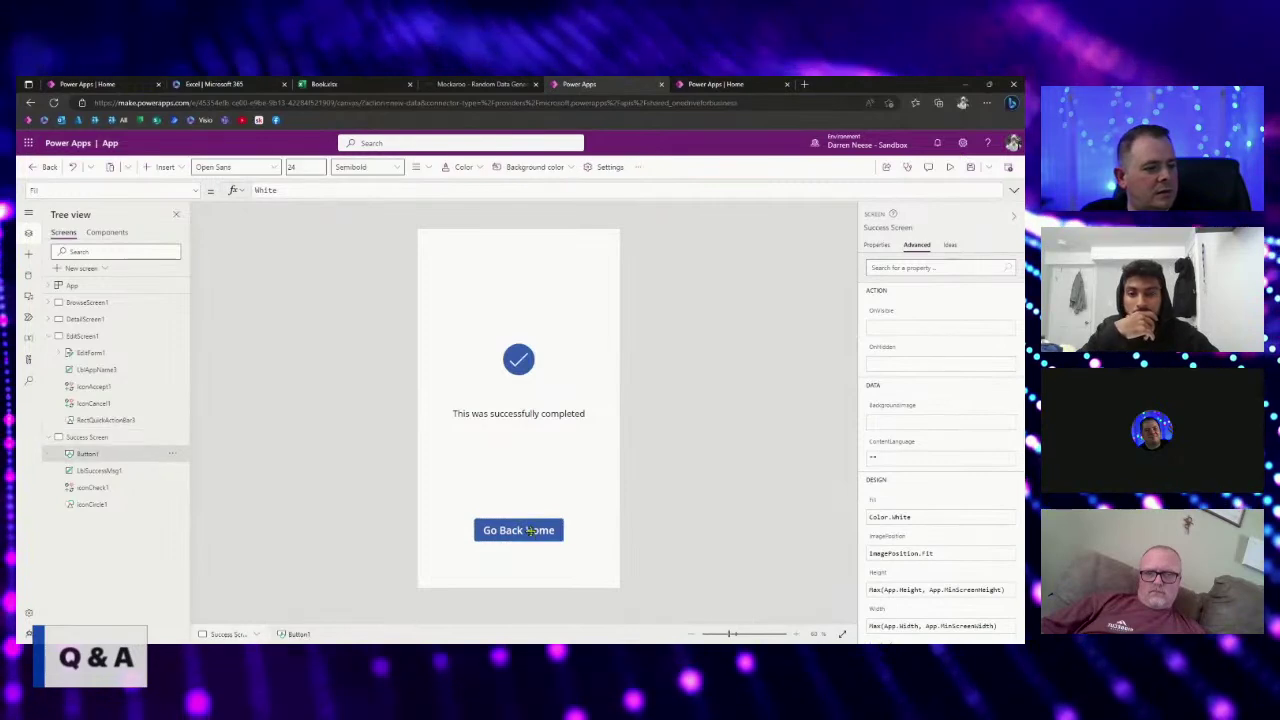
# Set the Go Back Home button's OnSelect formula to Navigate(BrowseScreen1).
pyautogui.click(100, 303)
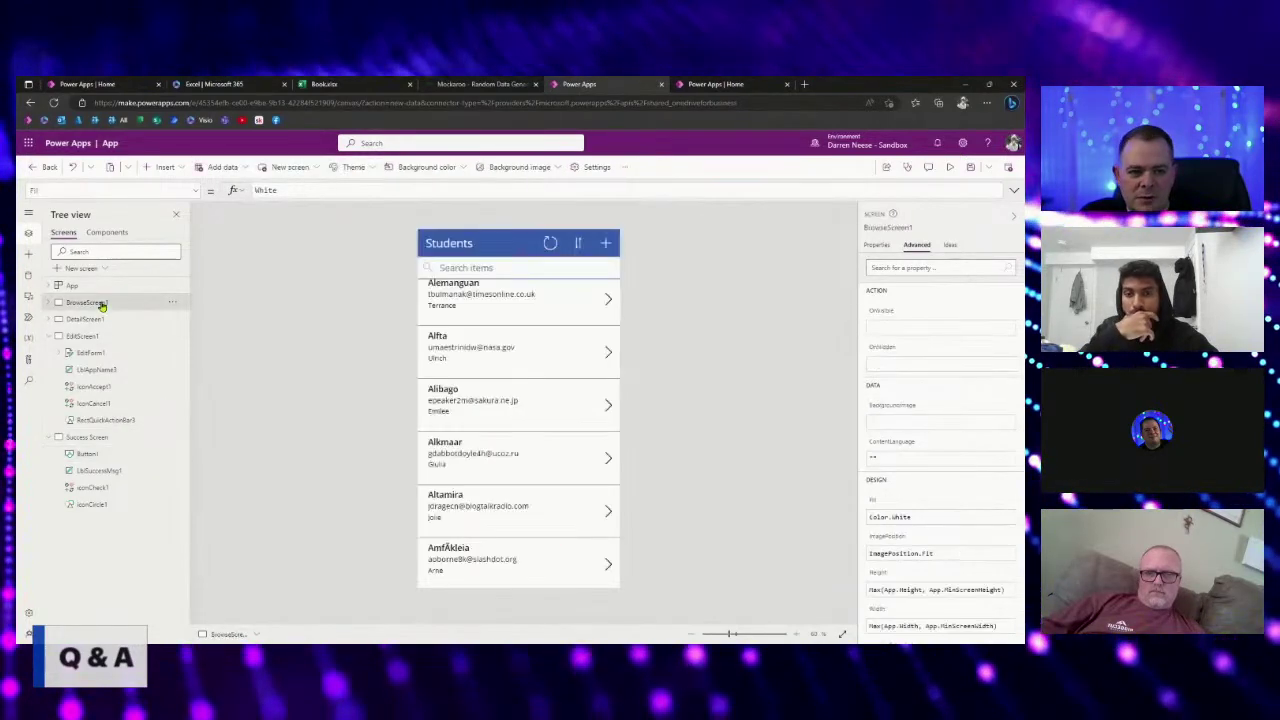
pyautogui.click(100, 440)
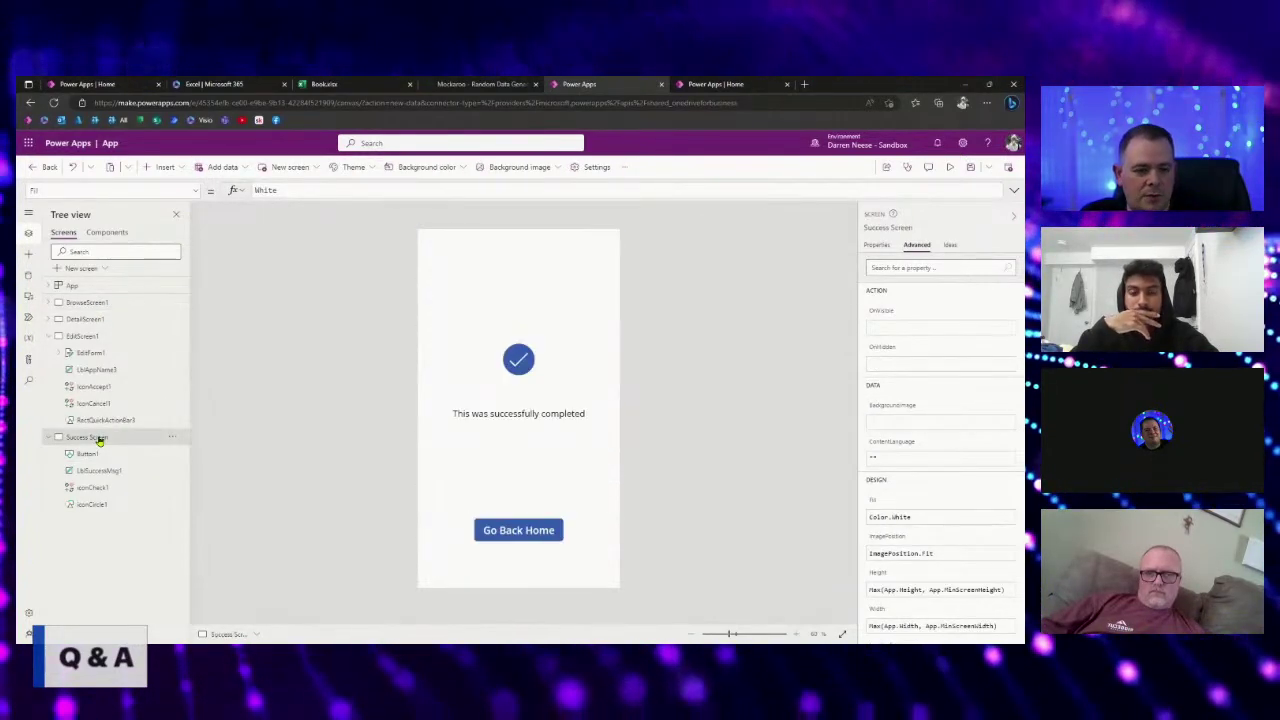
pyautogui.click(516, 533)
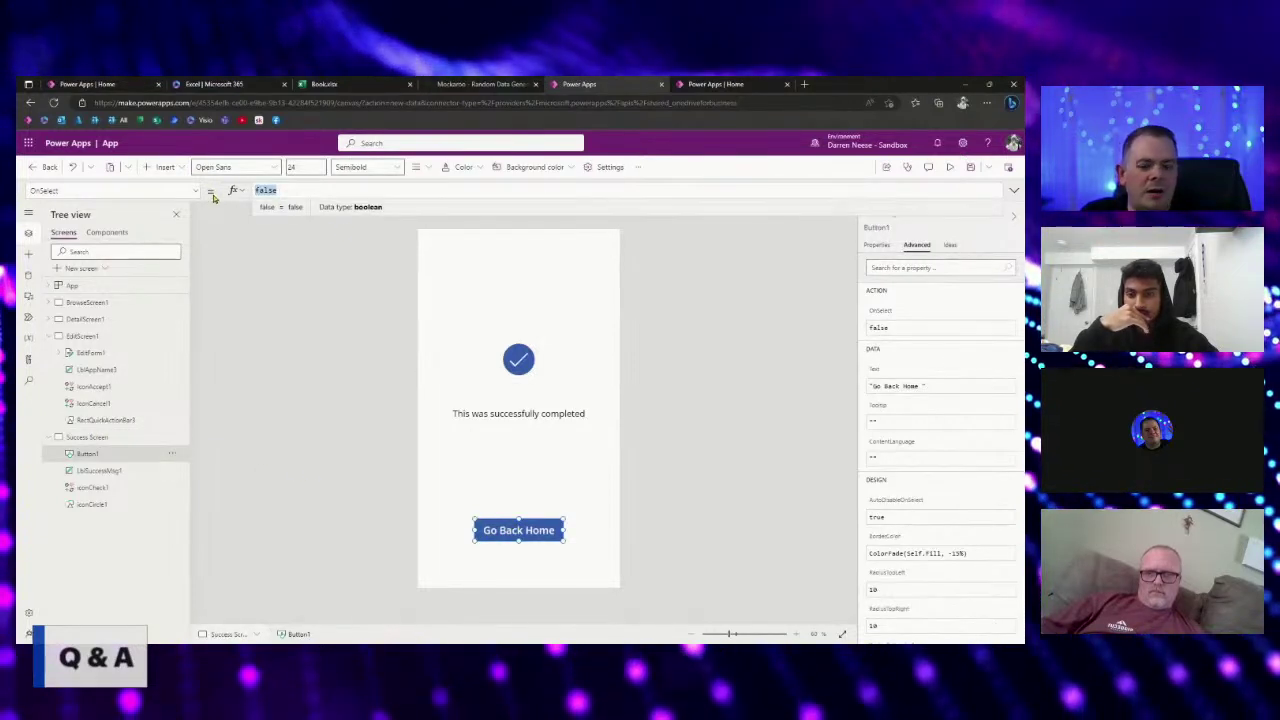
pyautogui.write('Navigate(')
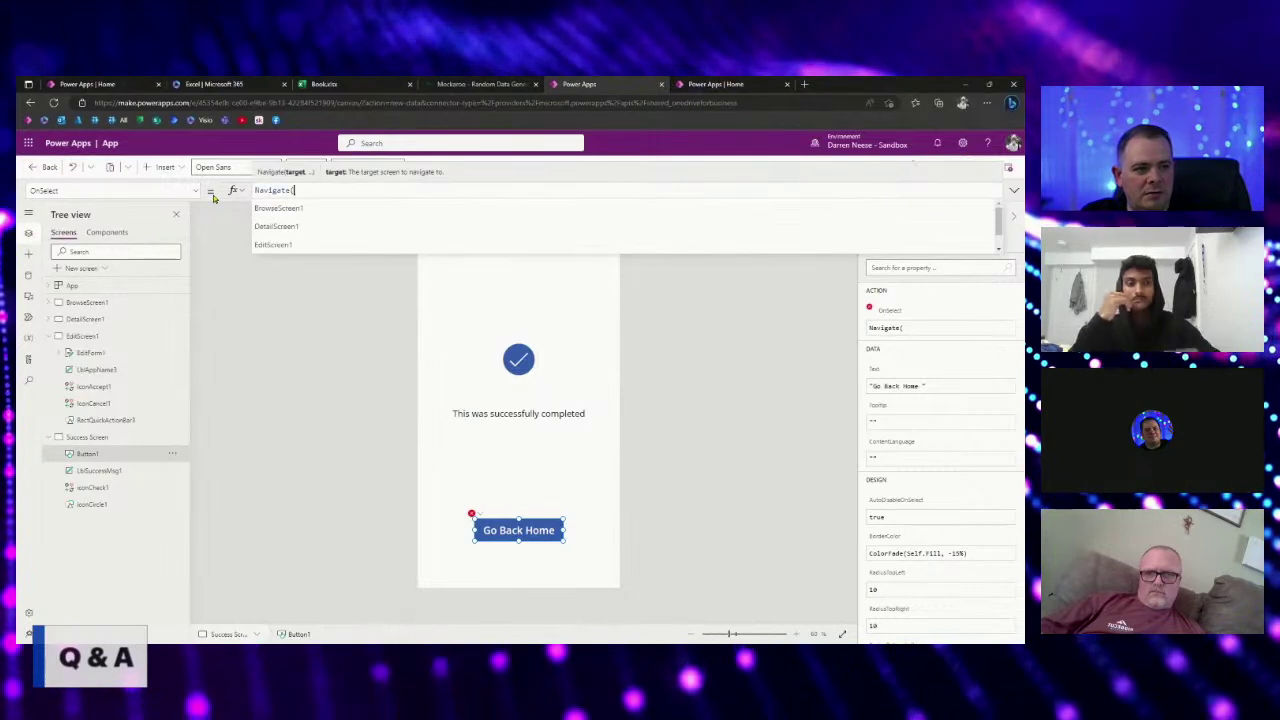
pyautogui.write('BrowseGallery1')
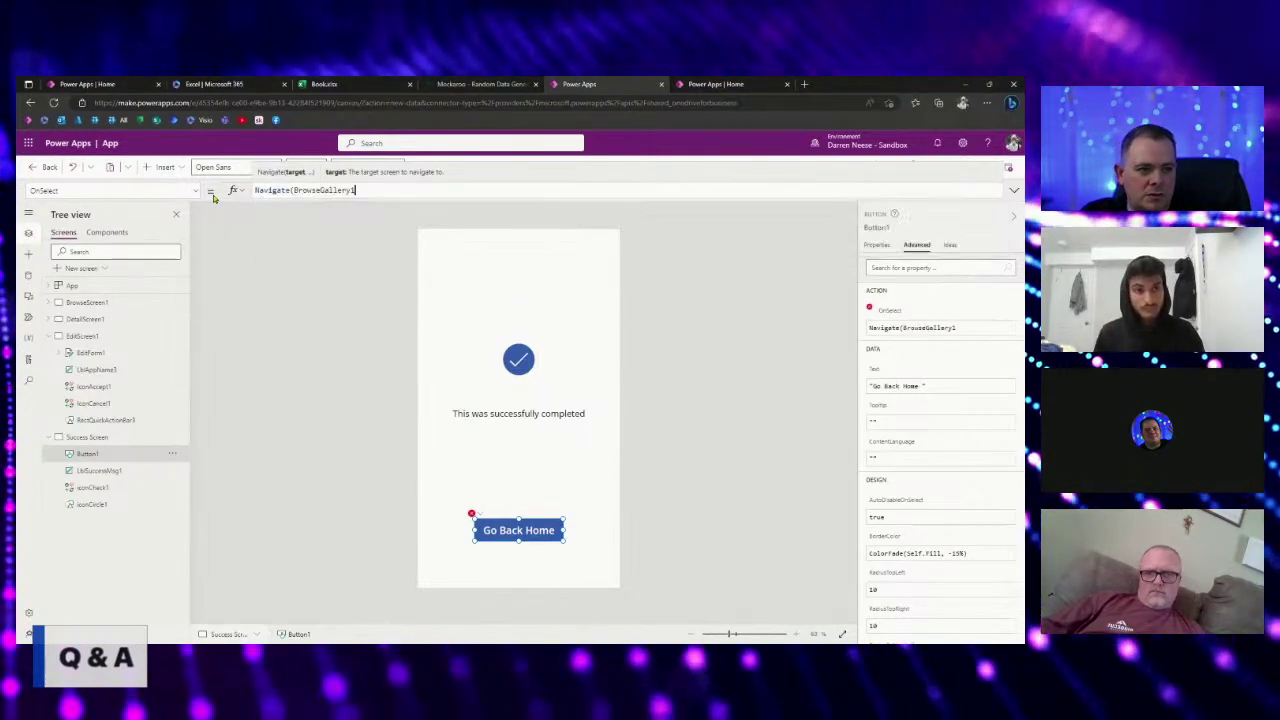
pyautogui.press('BackSpace')
pyautogui.press('BackSpace')
pyautogui.press('BackSpace')
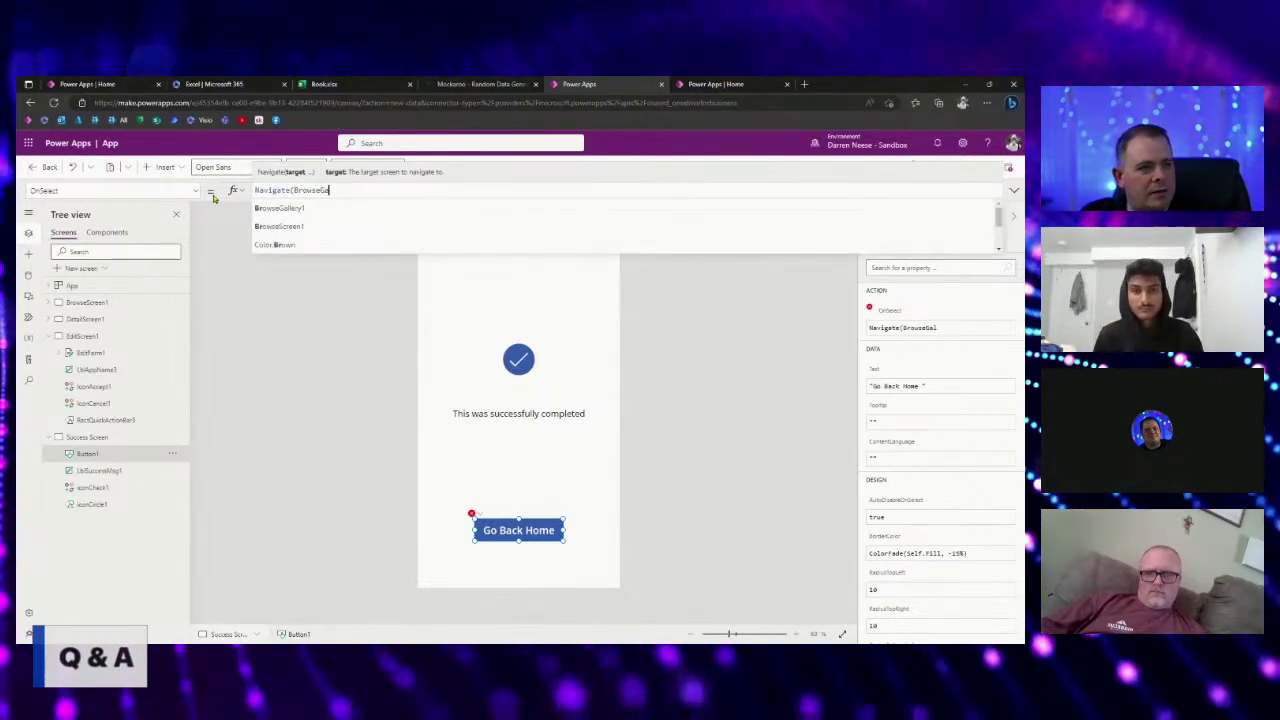
pyautogui.press('BackSpace')
pyautogui.press('BackSpace')
pyautogui.write('Screen1')
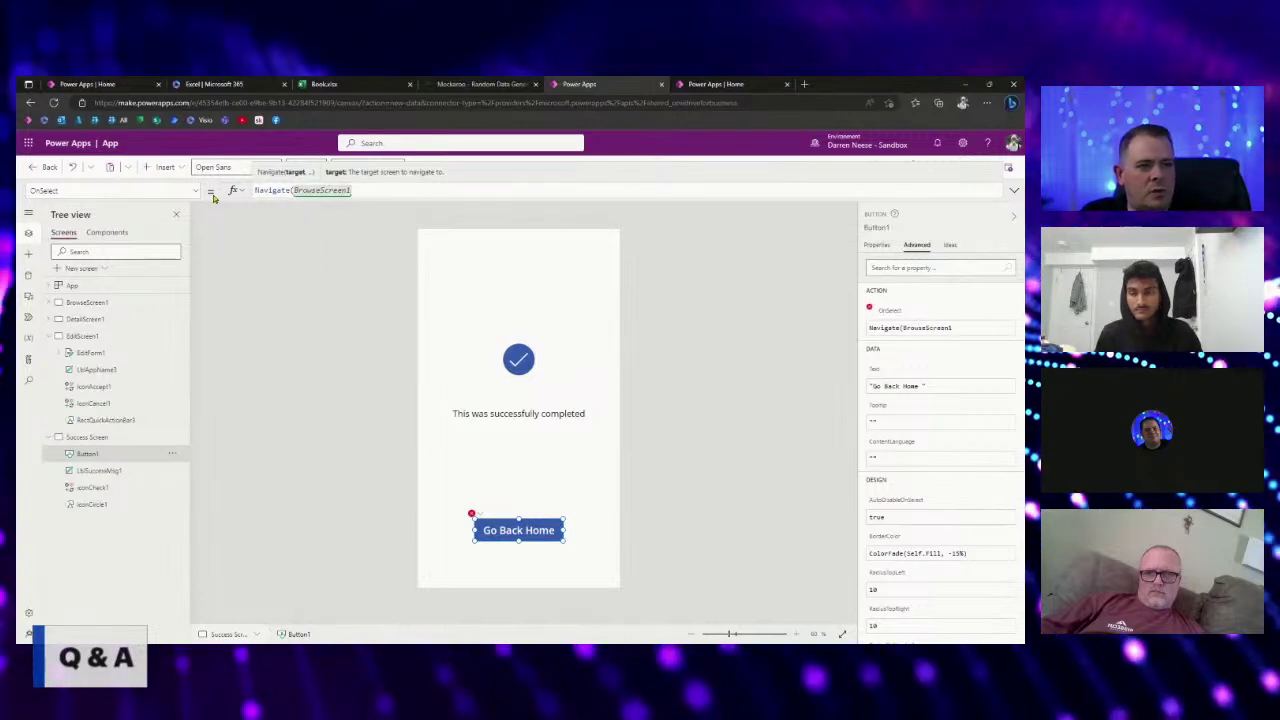
pyautogui.write(')')
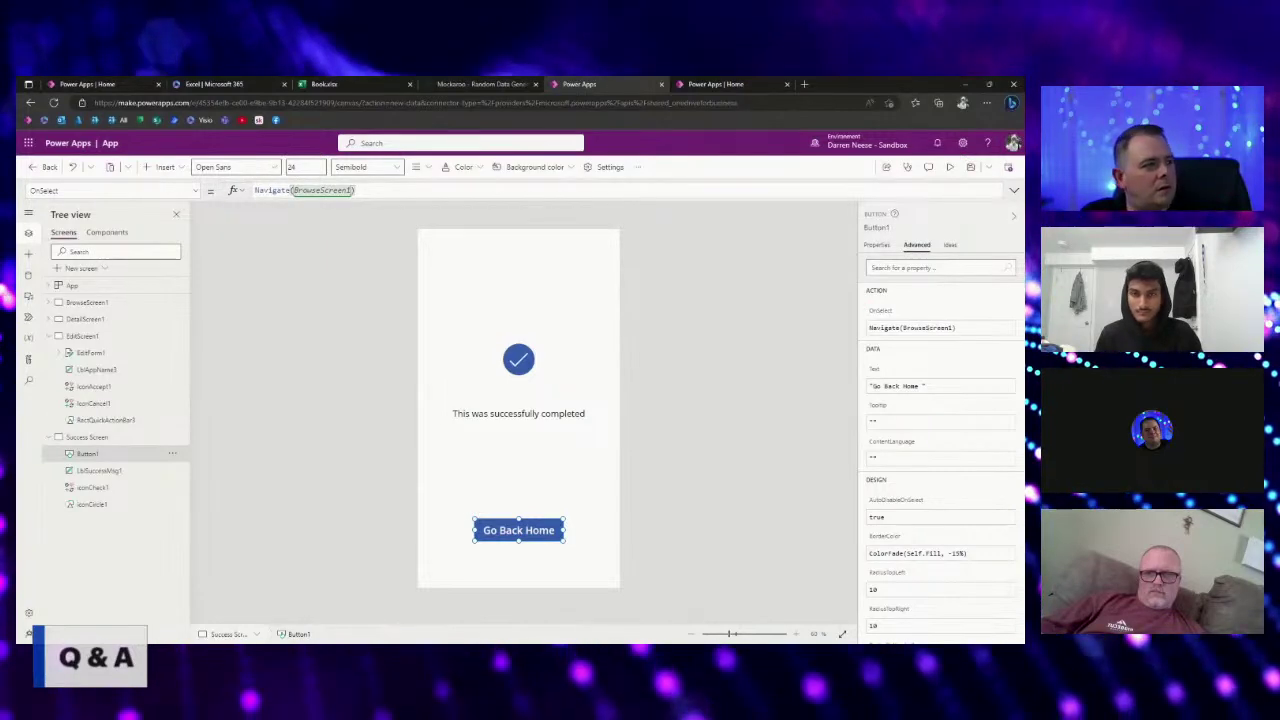
# Test the Go Back Home button in preview and return to the editor.
pyautogui.click(949, 167)
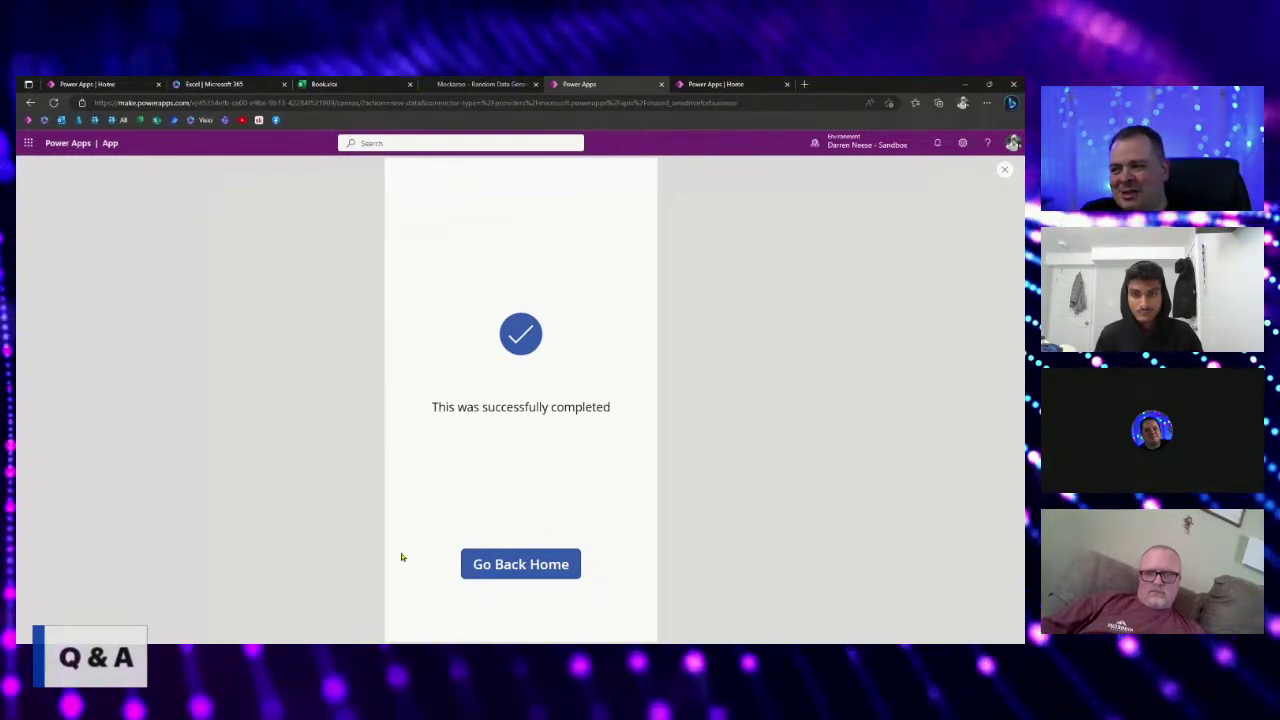
pyautogui.click(542, 573)
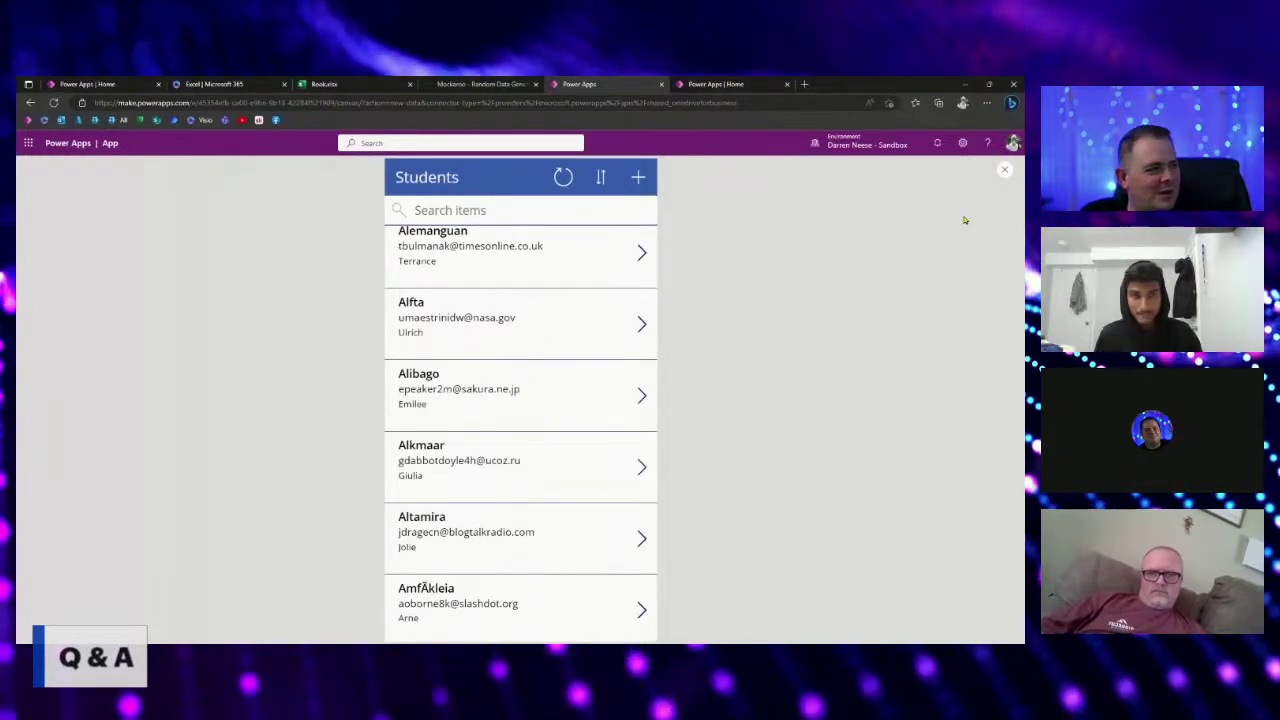
pyautogui.click(1002, 171)
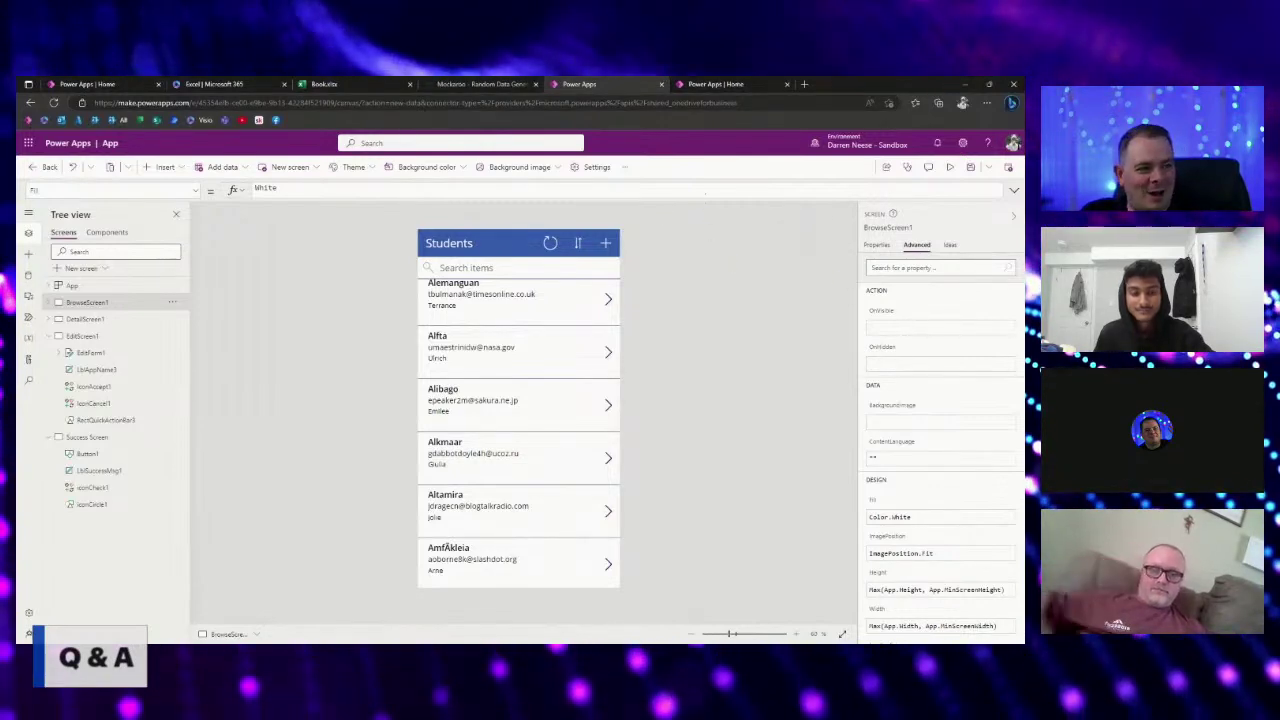
# From the Power Apps home page, generate a new app table with the description "I want to keep track of my students".
pyautogui.click(716, 84)
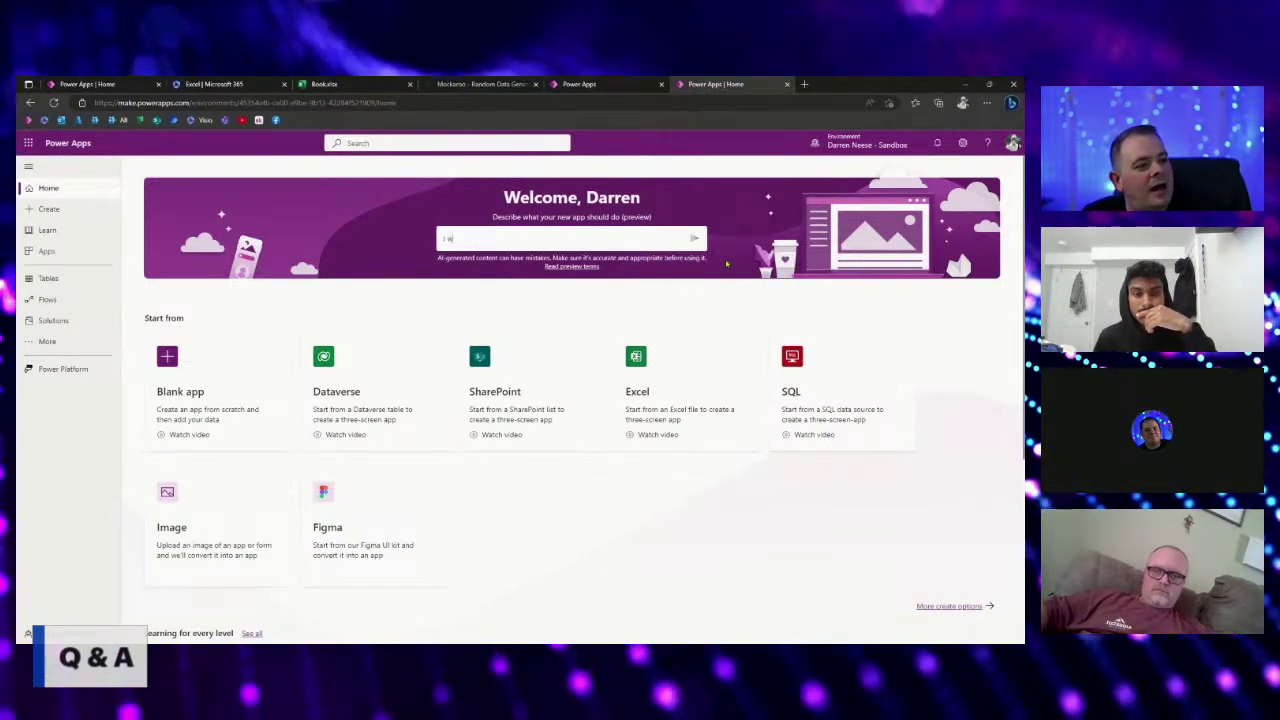
pyautogui.write('I want to keep track')
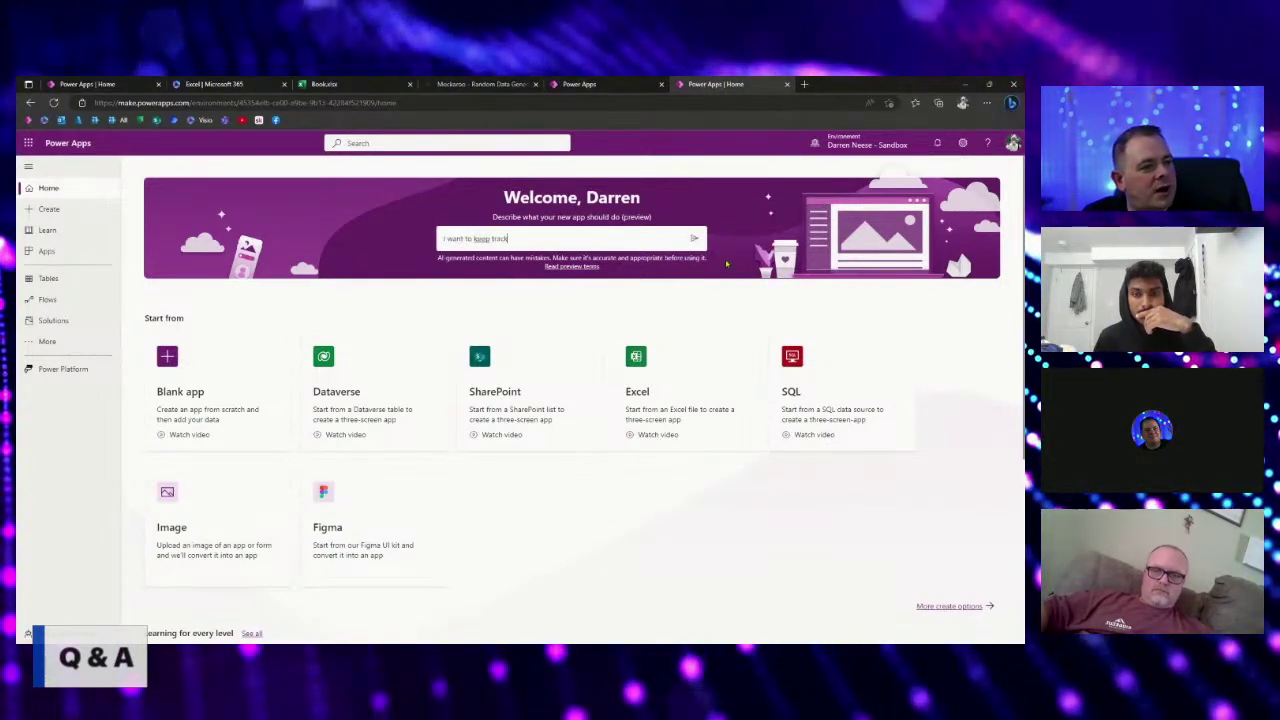
pyautogui.write(' of my students')
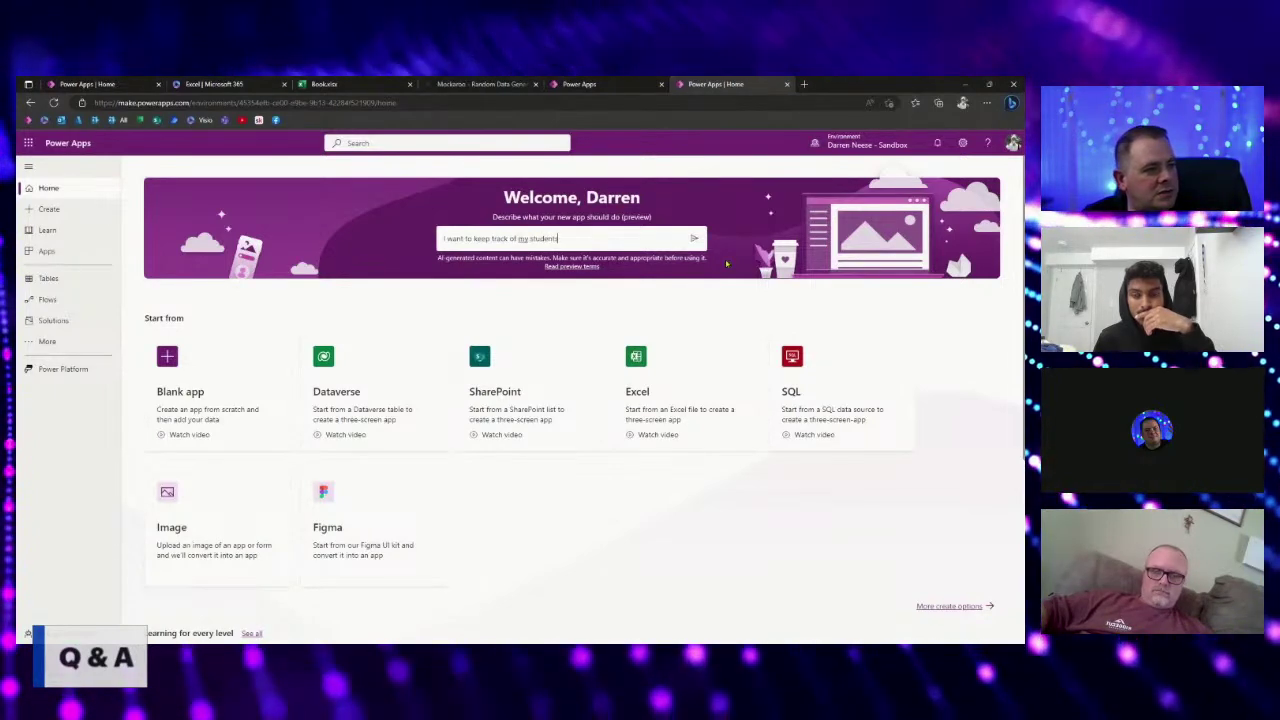
pyautogui.press('Return')
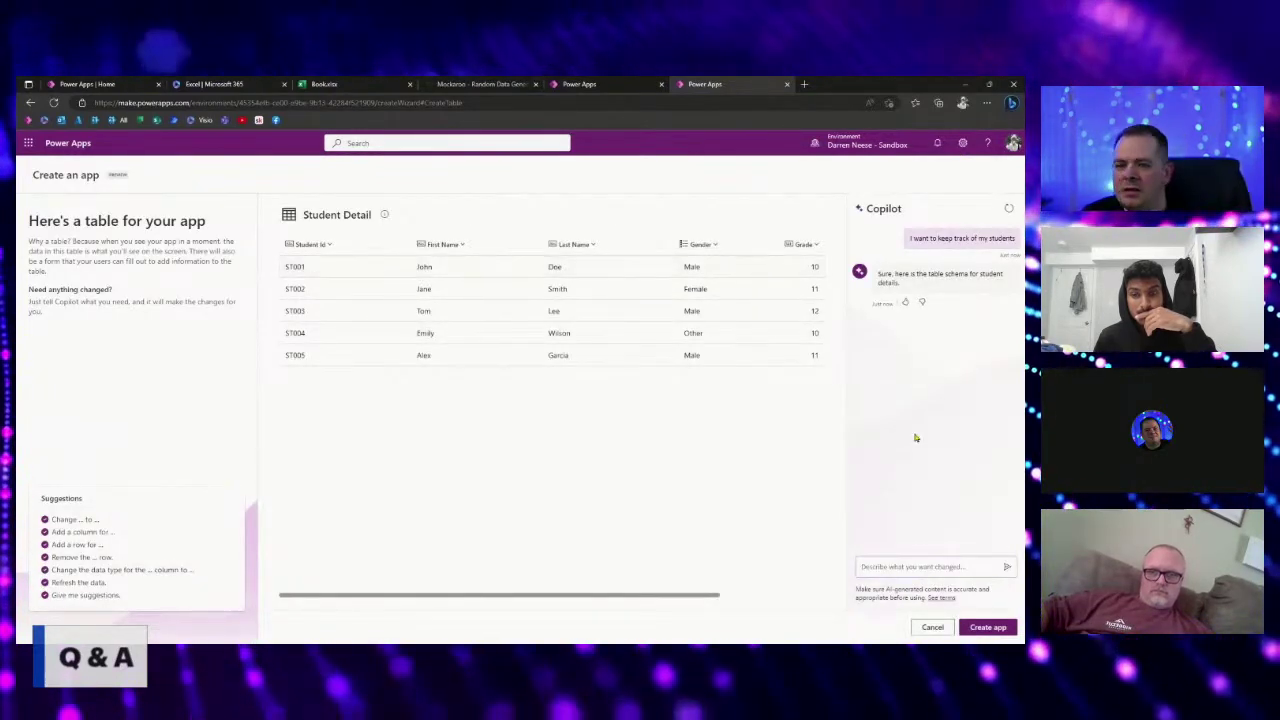
# Review the Student Detail table's columns and have Copilot extend it with the request "Add email".
pyautogui.hotkey('ctrl', '+')
pyautogui.hotkey('ctrl', '+')
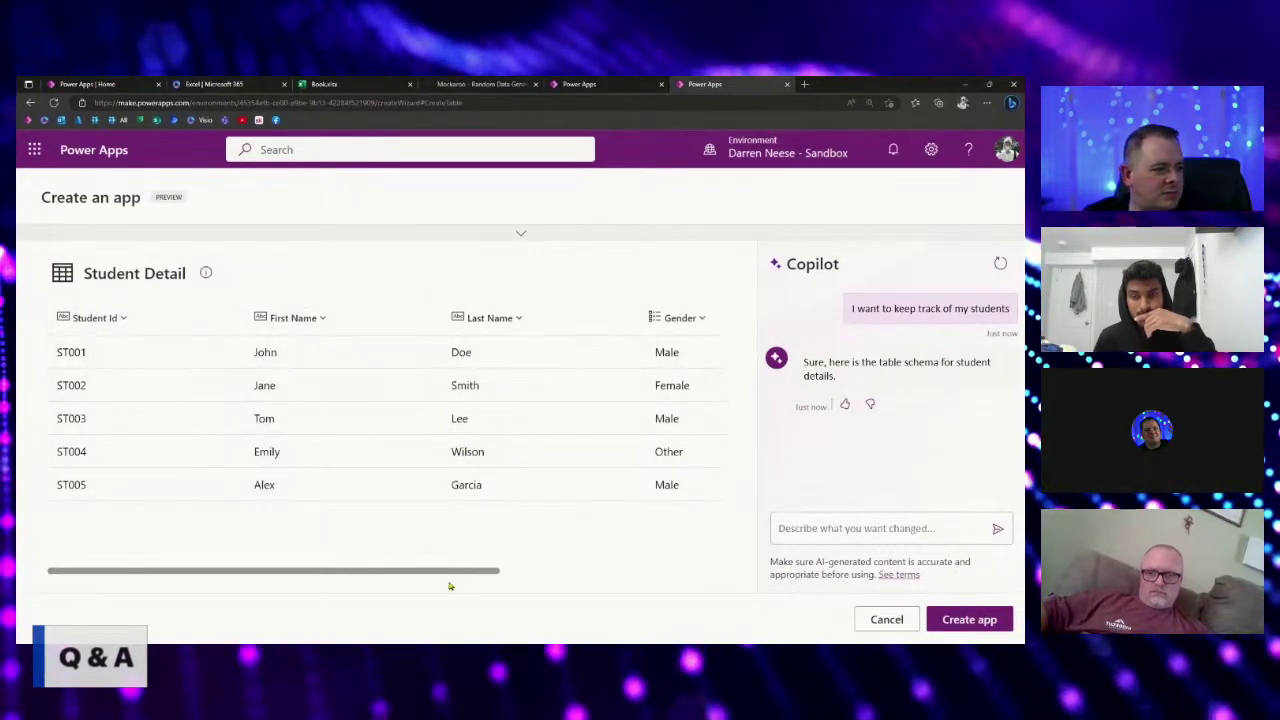
pyautogui.moveTo(464, 571); pyautogui.dragTo(688, 571)
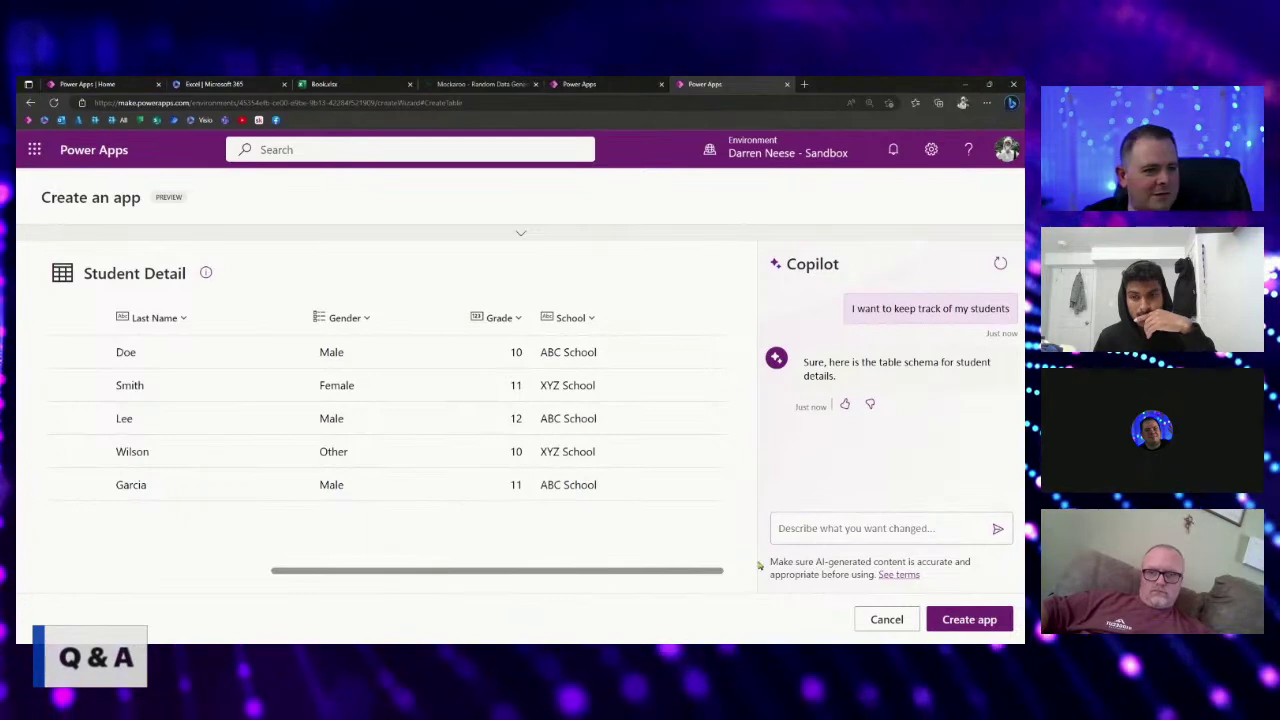
pyautogui.moveTo(611, 572); pyautogui.dragTo(330, 571)
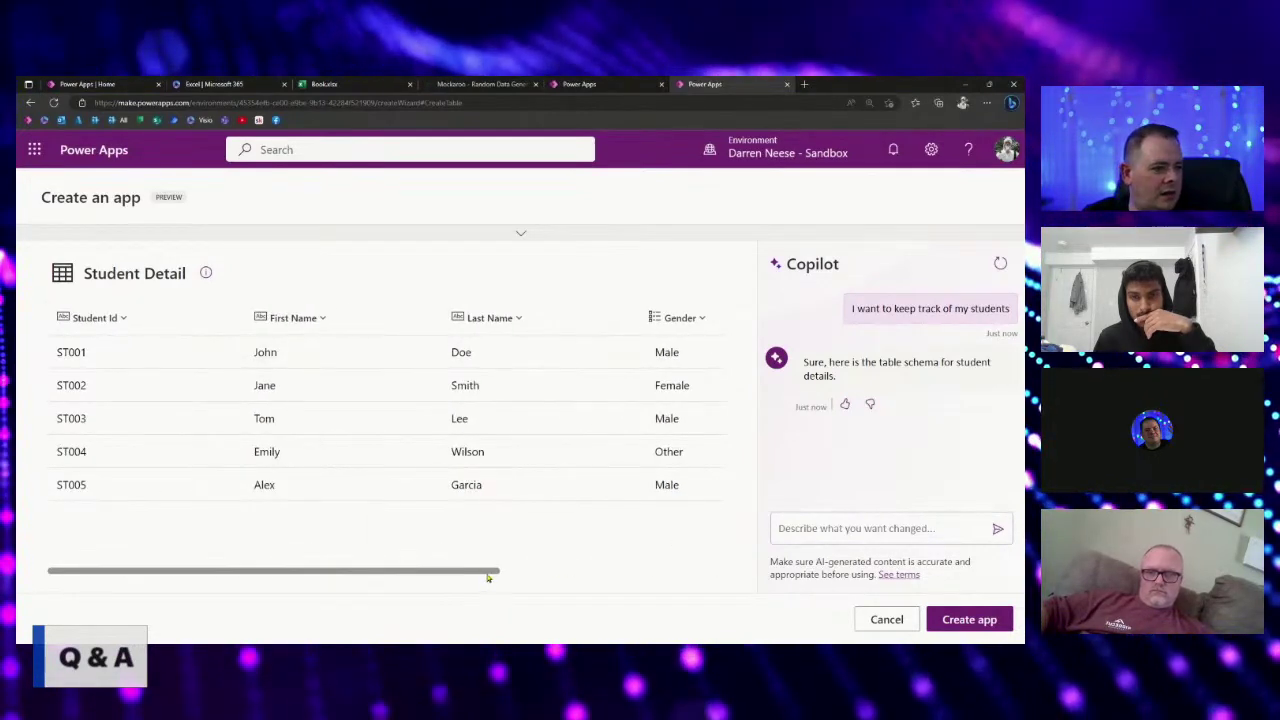
pyautogui.moveTo(495, 572); pyautogui.dragTo(785, 587)
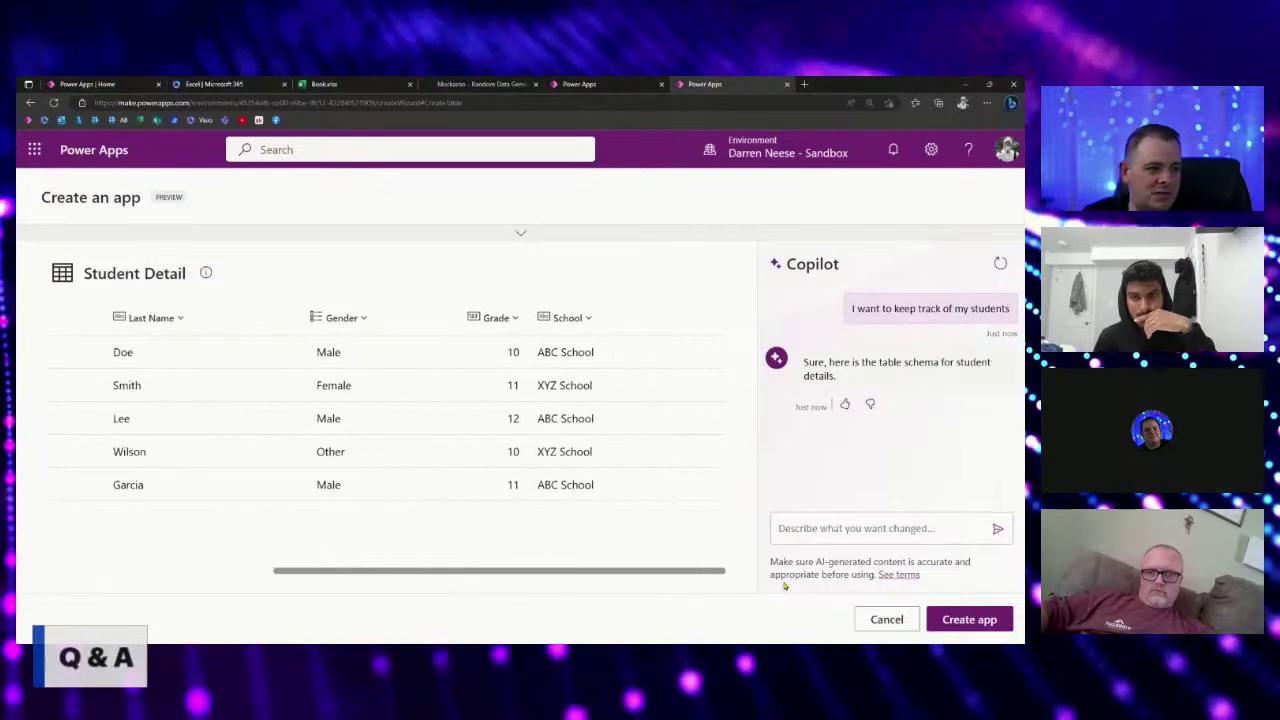
pyautogui.click(863, 532)
pyautogui.write('Add')
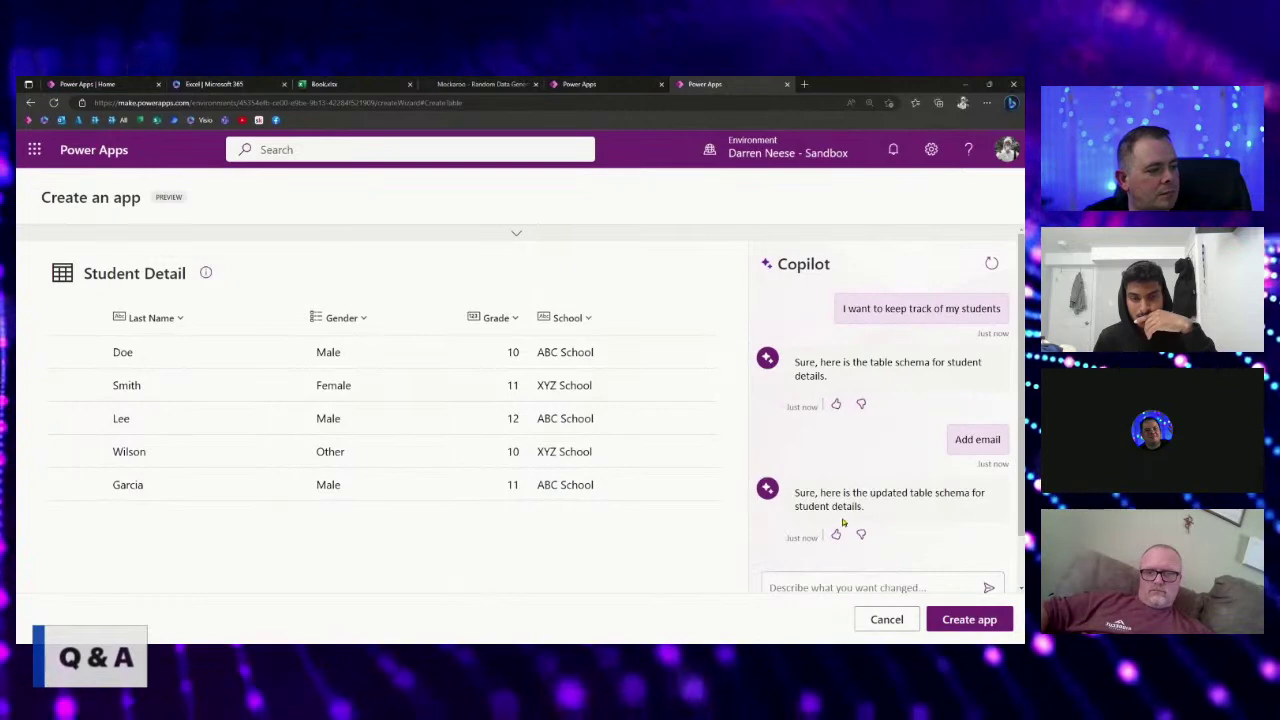
pyautogui.click(887, 503)
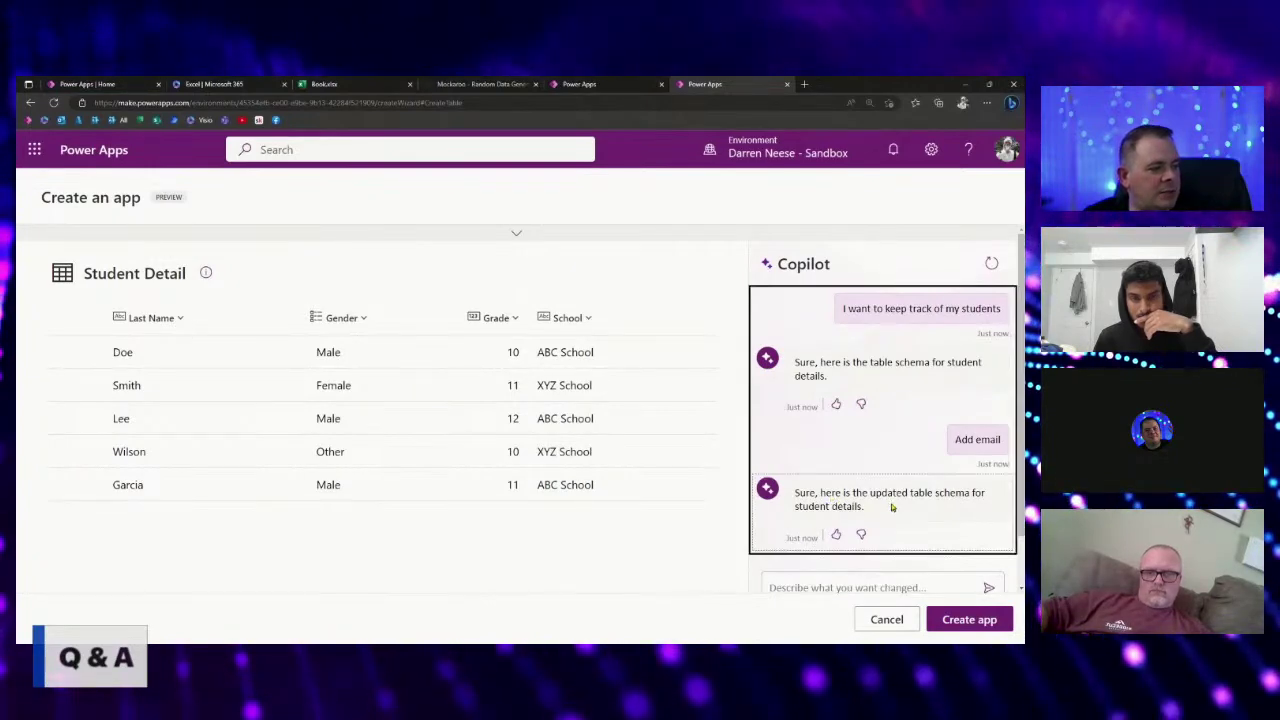
pyautogui.click(525, 554)
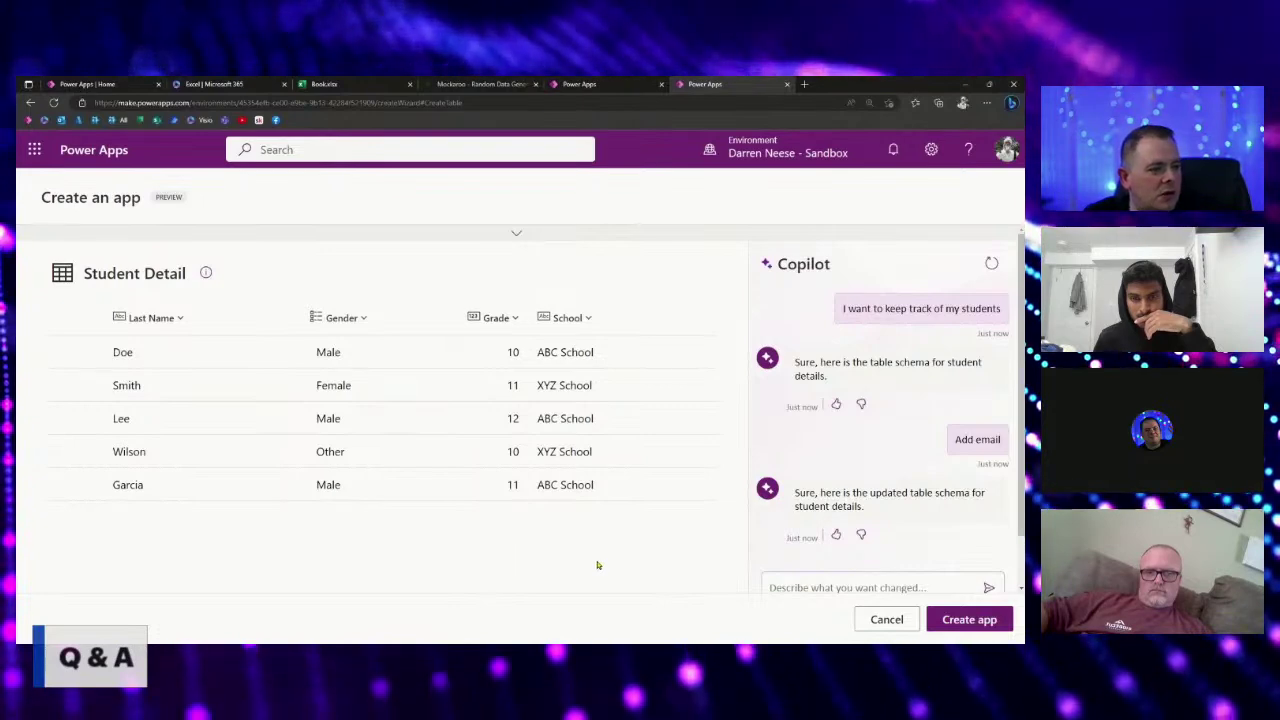
pyautogui.hotkey('ctrl', '-')
pyautogui.moveTo(622, 590); pyautogui.dragTo(790, 597)
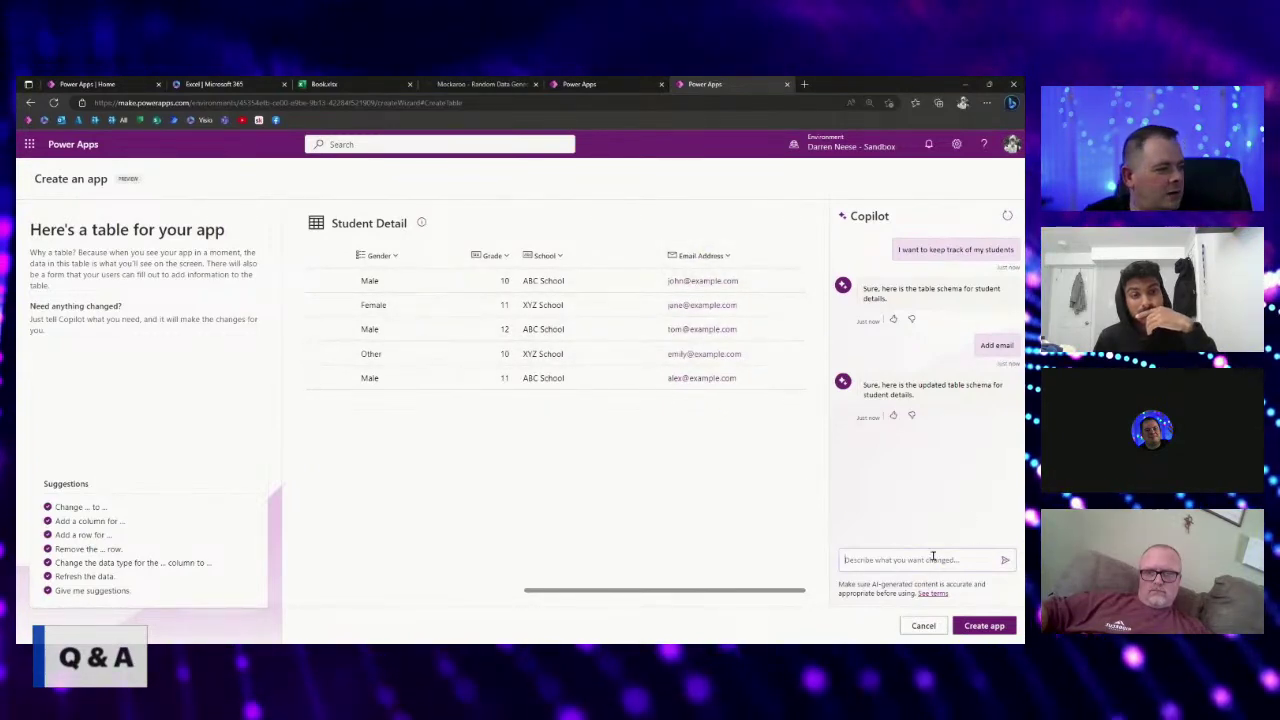
# Have Copilot extend the Student Detail table with the request "Add phone number", and view the resulting column.
pyautogui.write('phone nu')
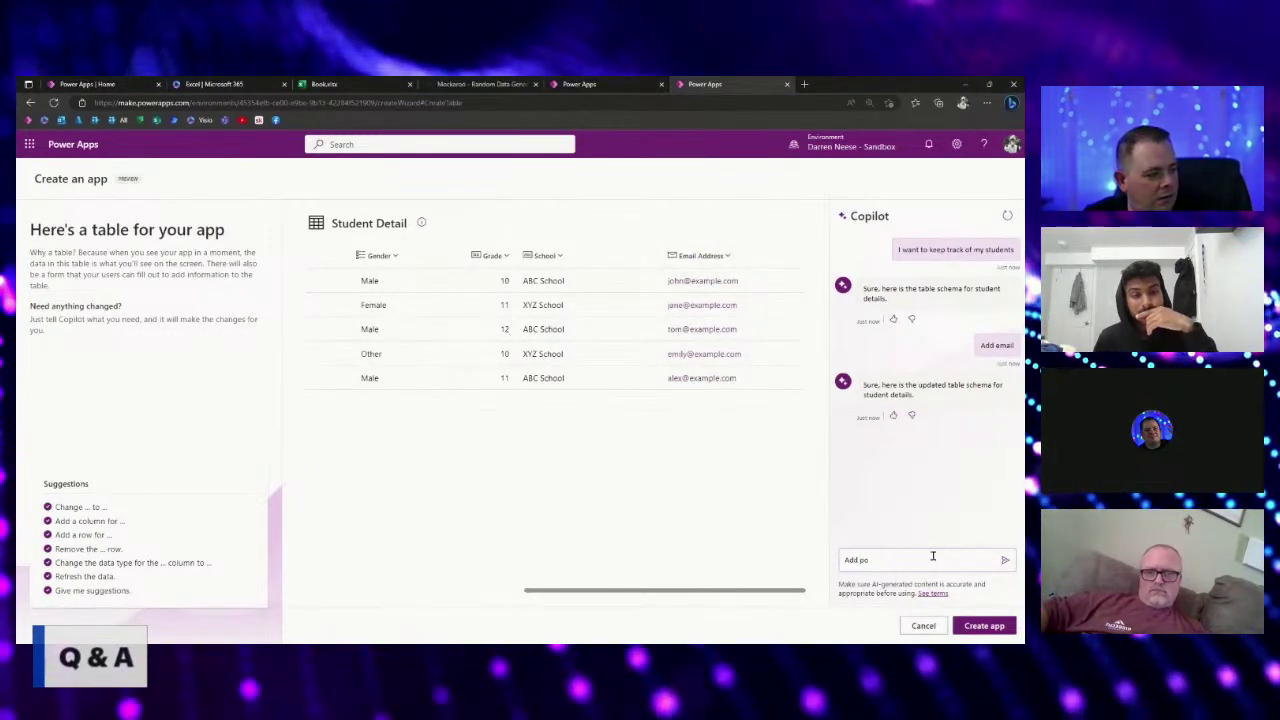
pyautogui.write('mber')
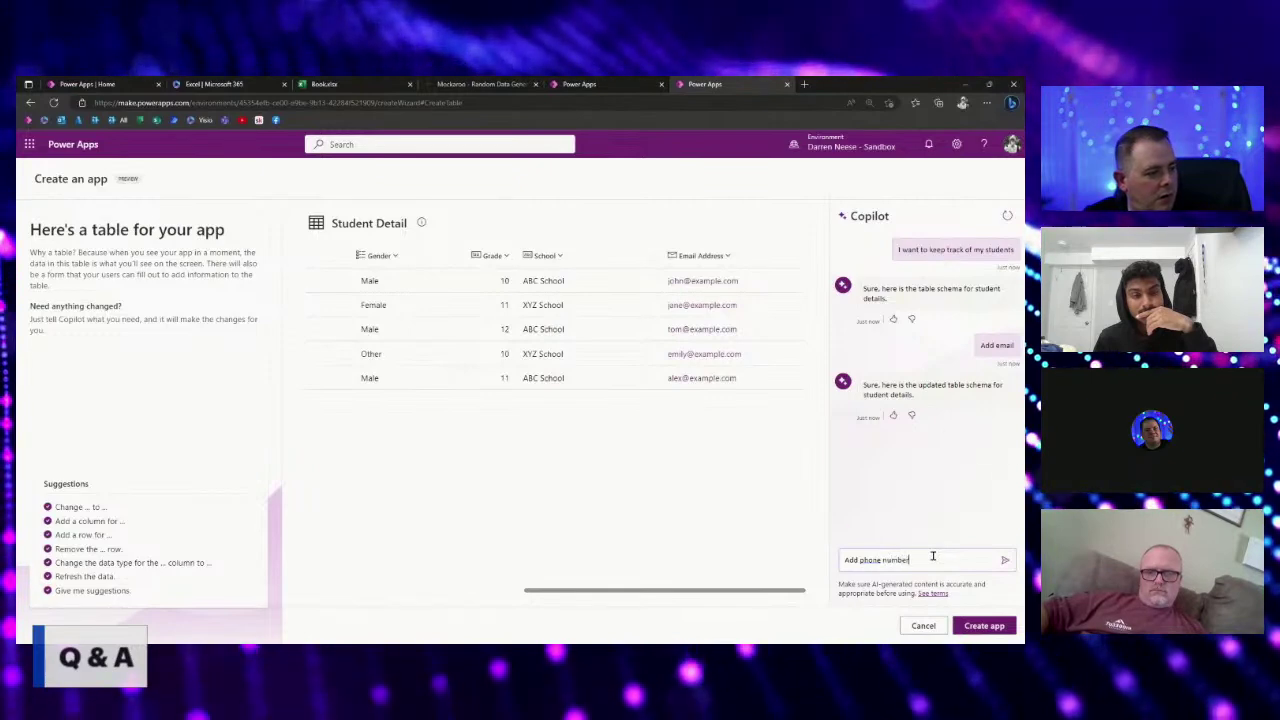
pyautogui.press('Return')
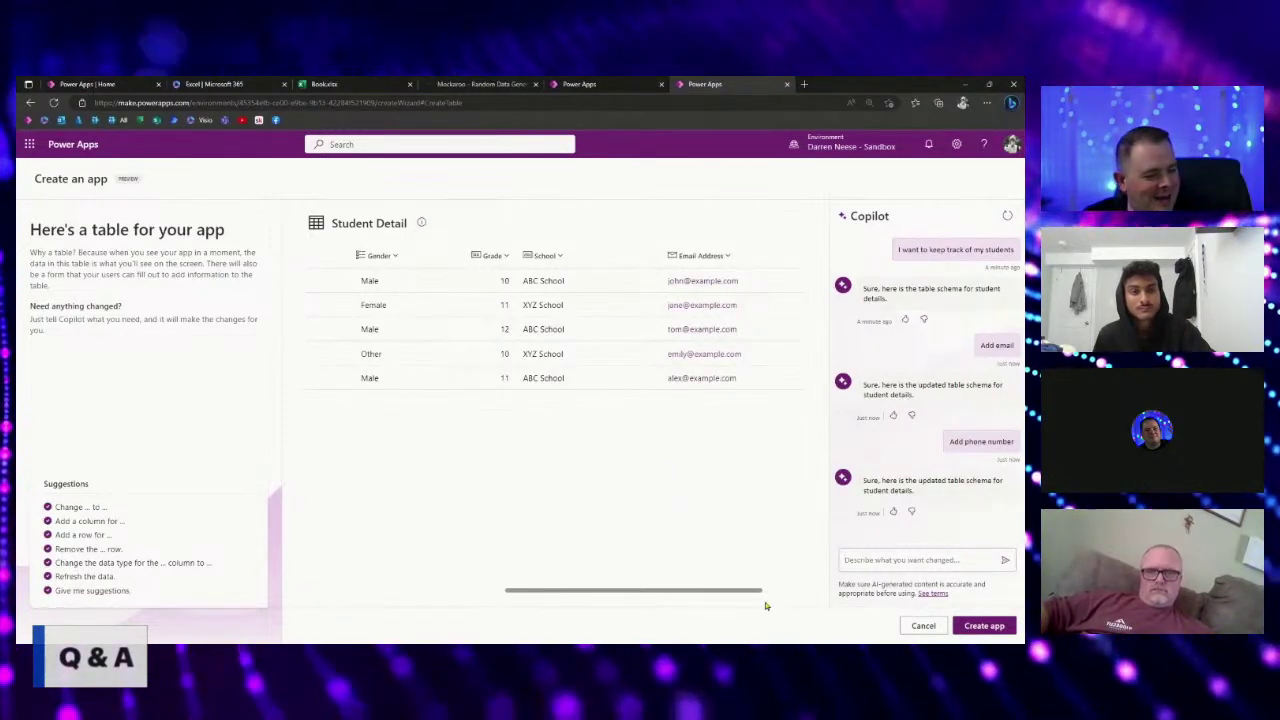
pyautogui.moveTo(752, 595); pyautogui.dragTo(845, 598)
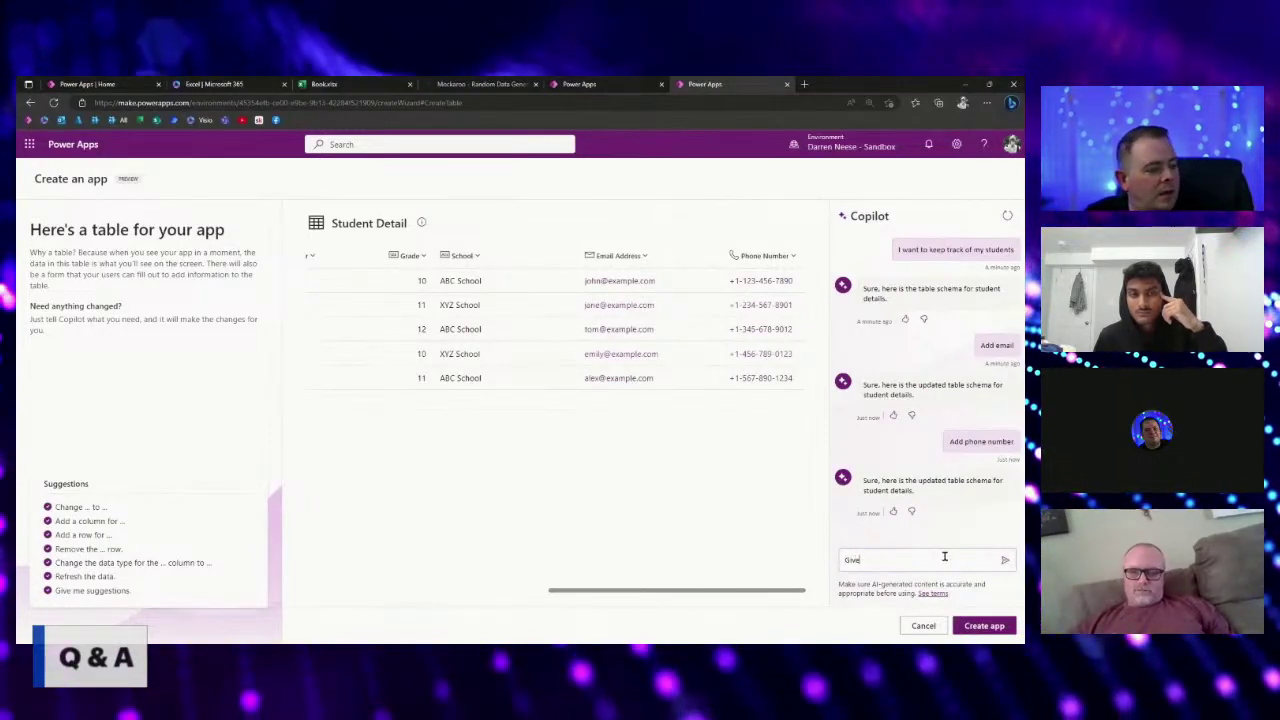
# Try asking Copilot "Give me 25 more sample records" for the Student Detail table.
pyautogui.write('me 25 more ')
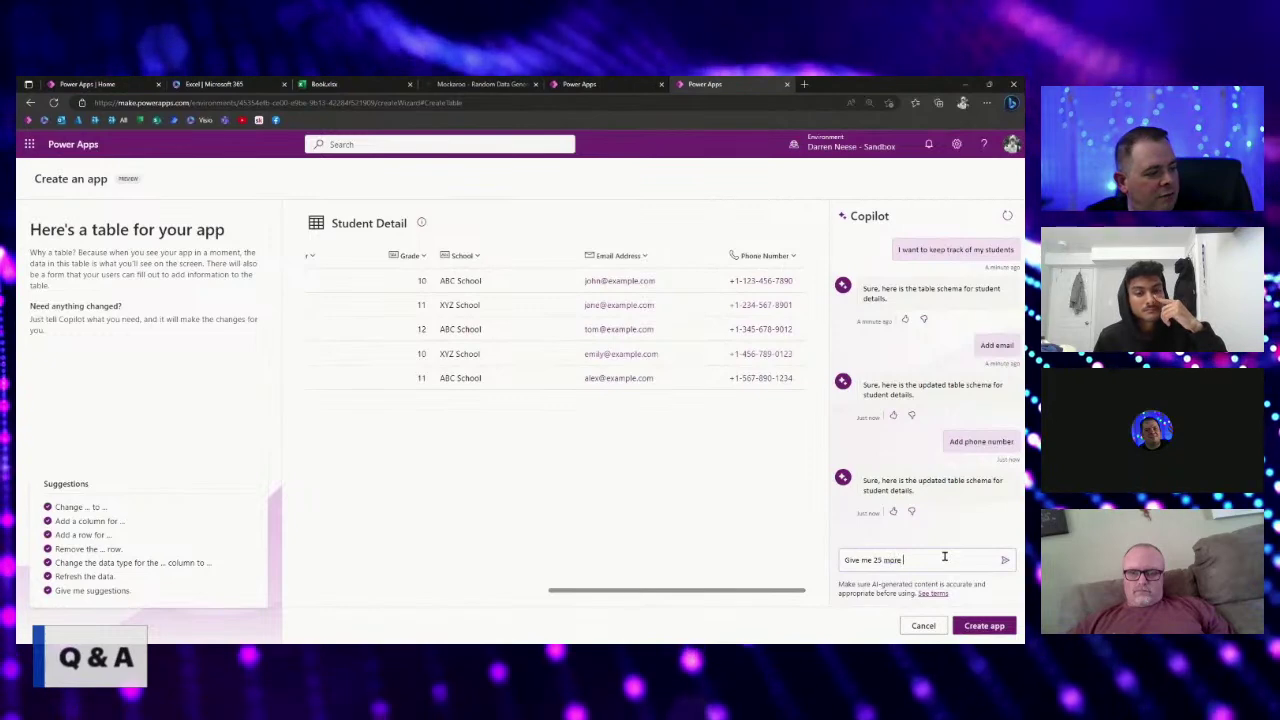
pyautogui.write('sample r')
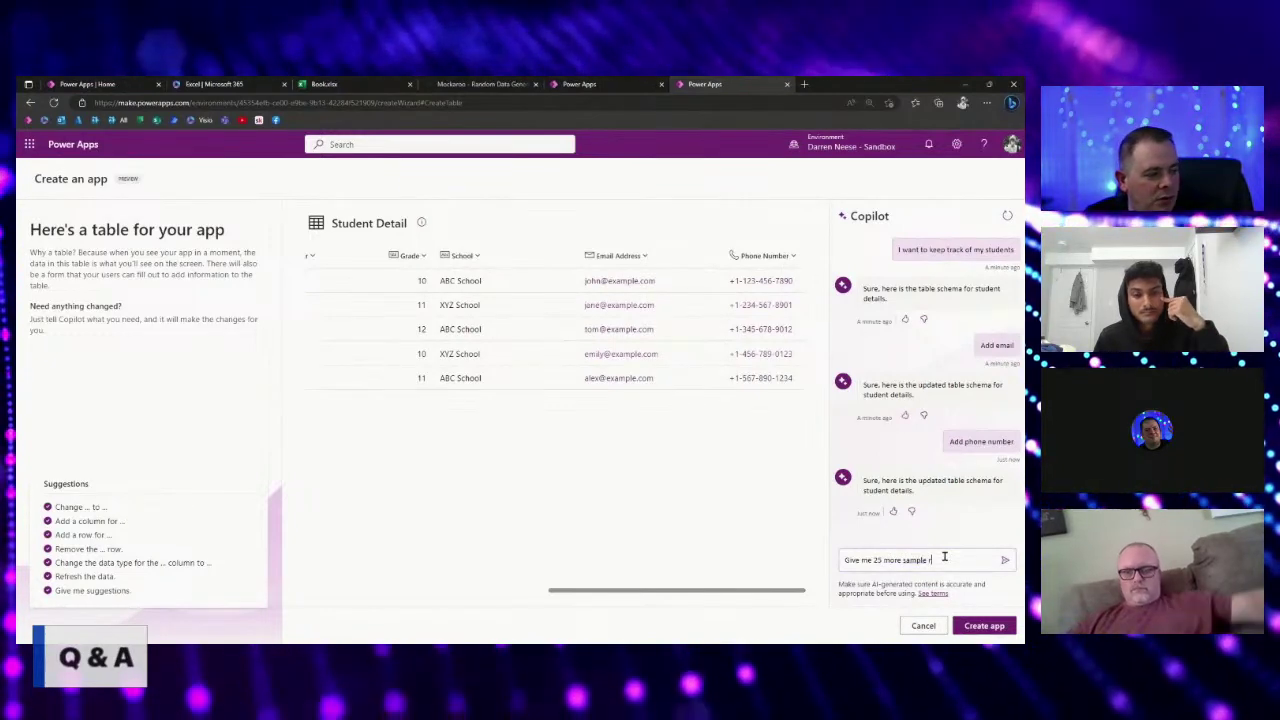
pyautogui.write('ecords.')
pyautogui.press('Return')
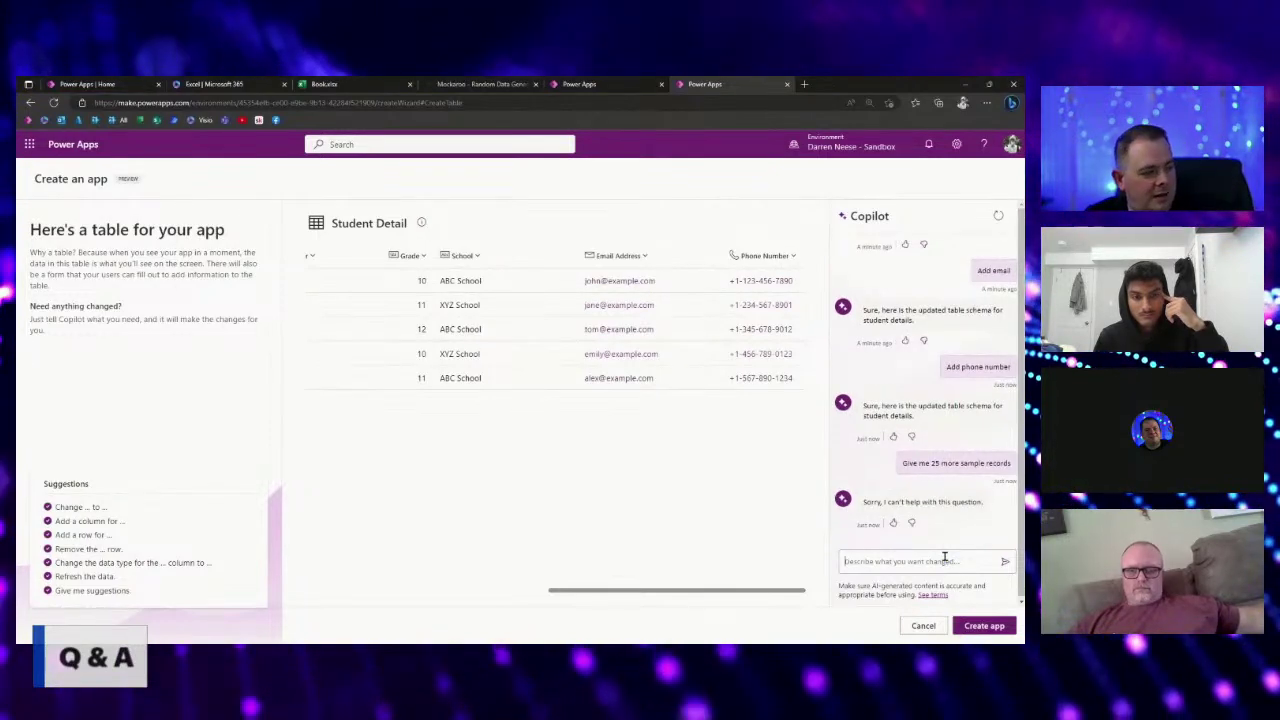
# Have Copilot extend the Student Detail table with the request "Give me more sample data".
pyautogui.write('Gi')
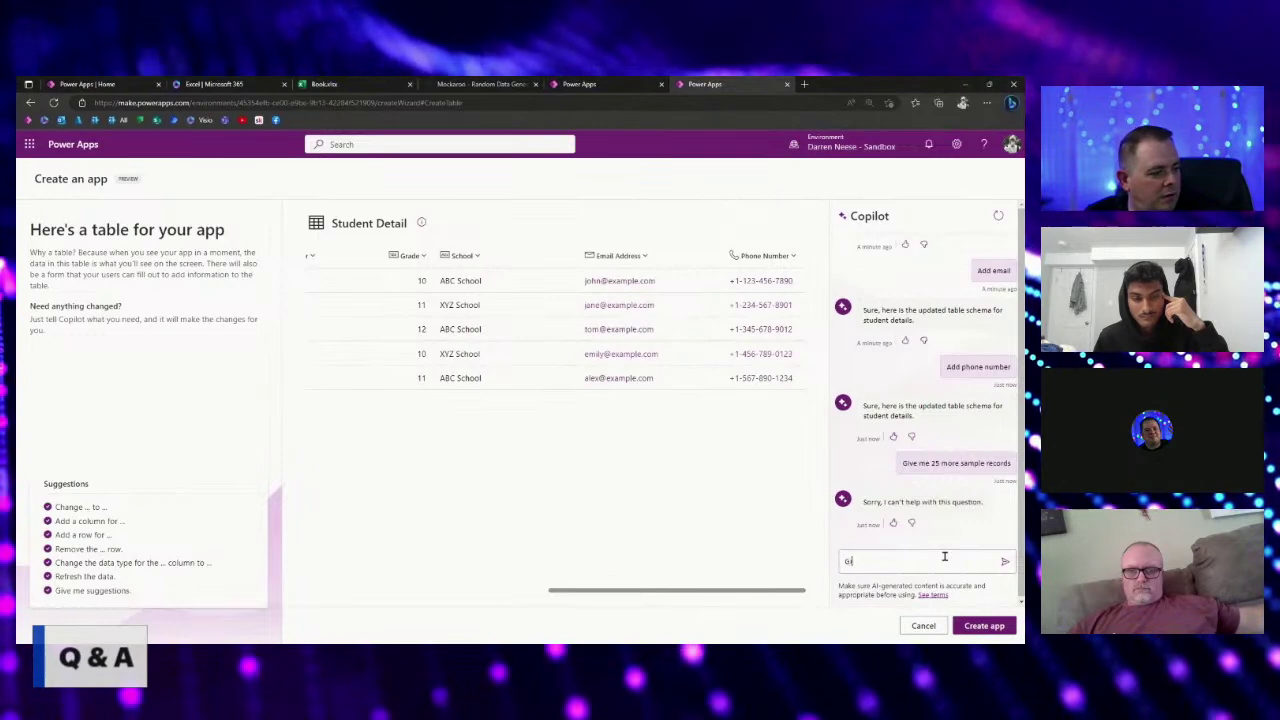
pyautogui.write('ve me more sample data')
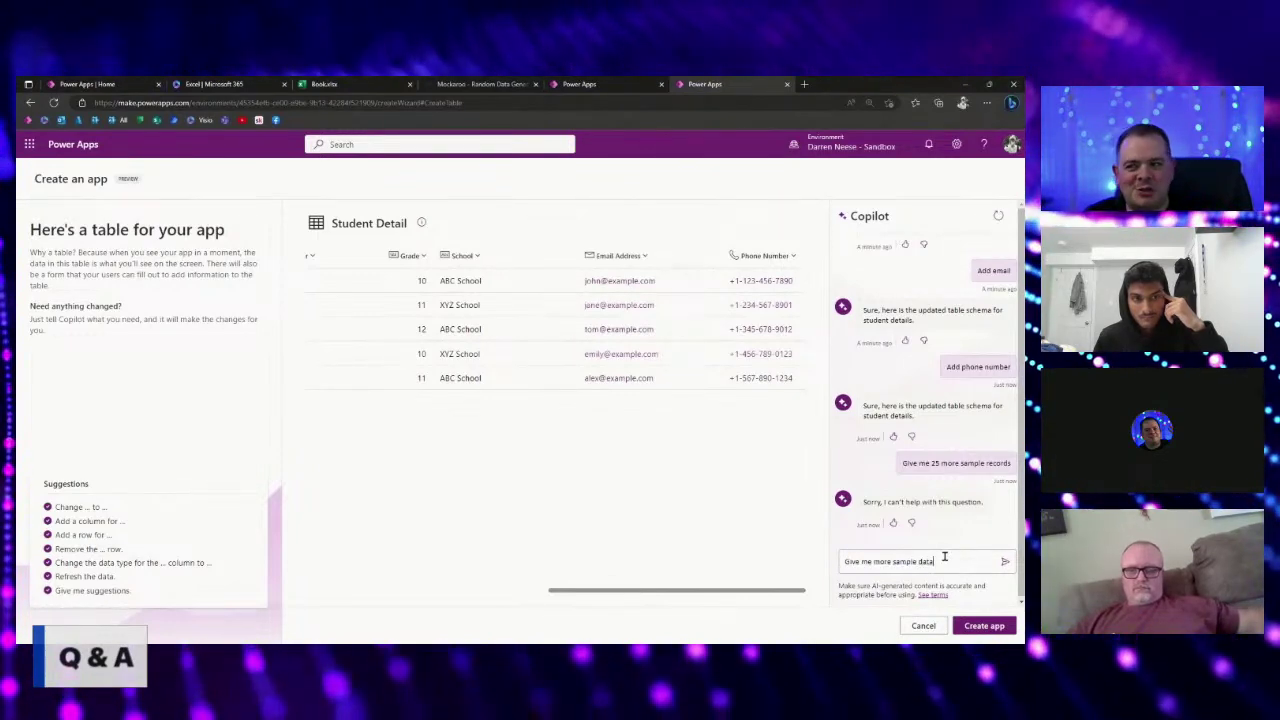
pyautogui.press('Return')
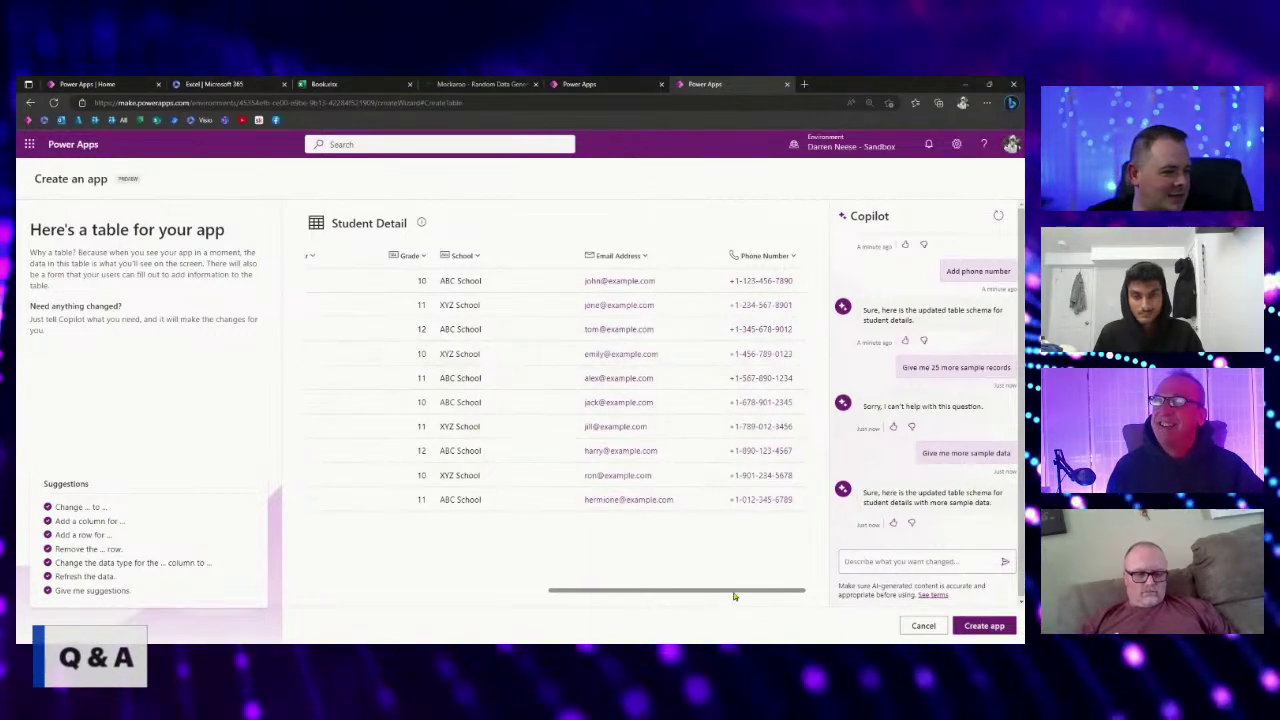
# Review the Student Detail table from its last columns back to Student Id, and create the app from it.
pyautogui.moveTo(733, 596); pyautogui.dragTo(857, 600)
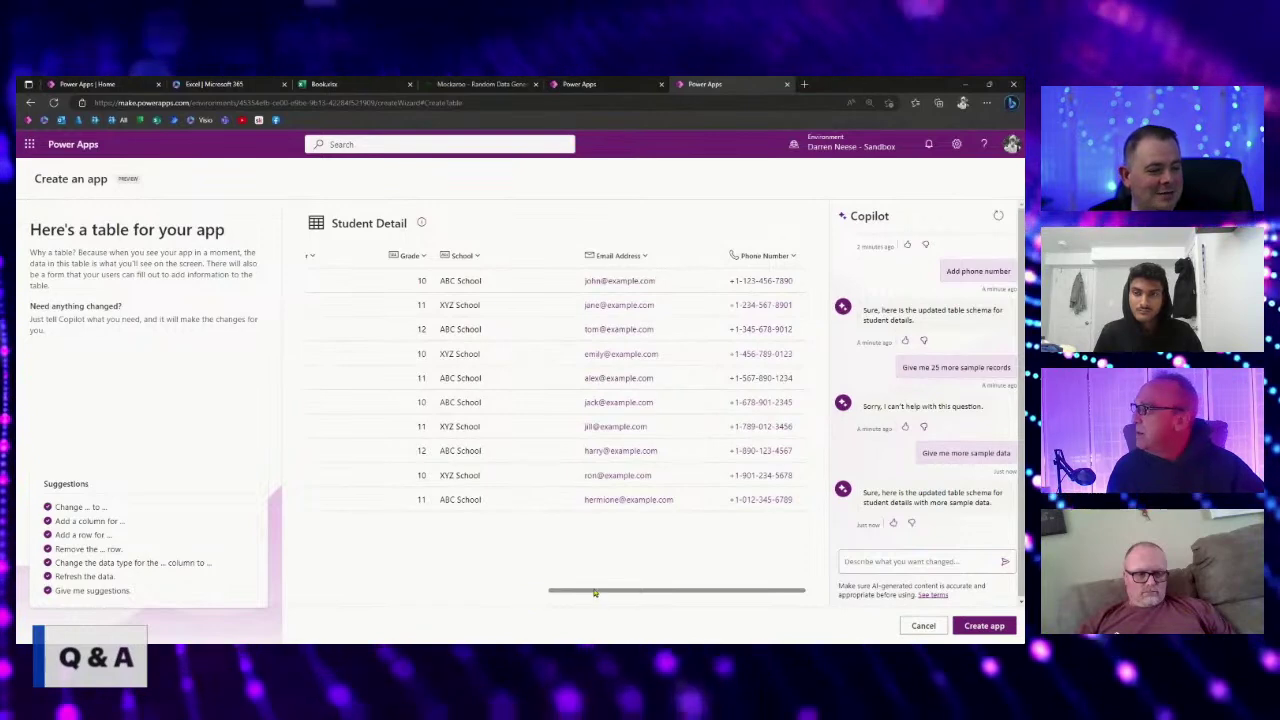
pyautogui.moveTo(614, 596); pyautogui.dragTo(328, 578)
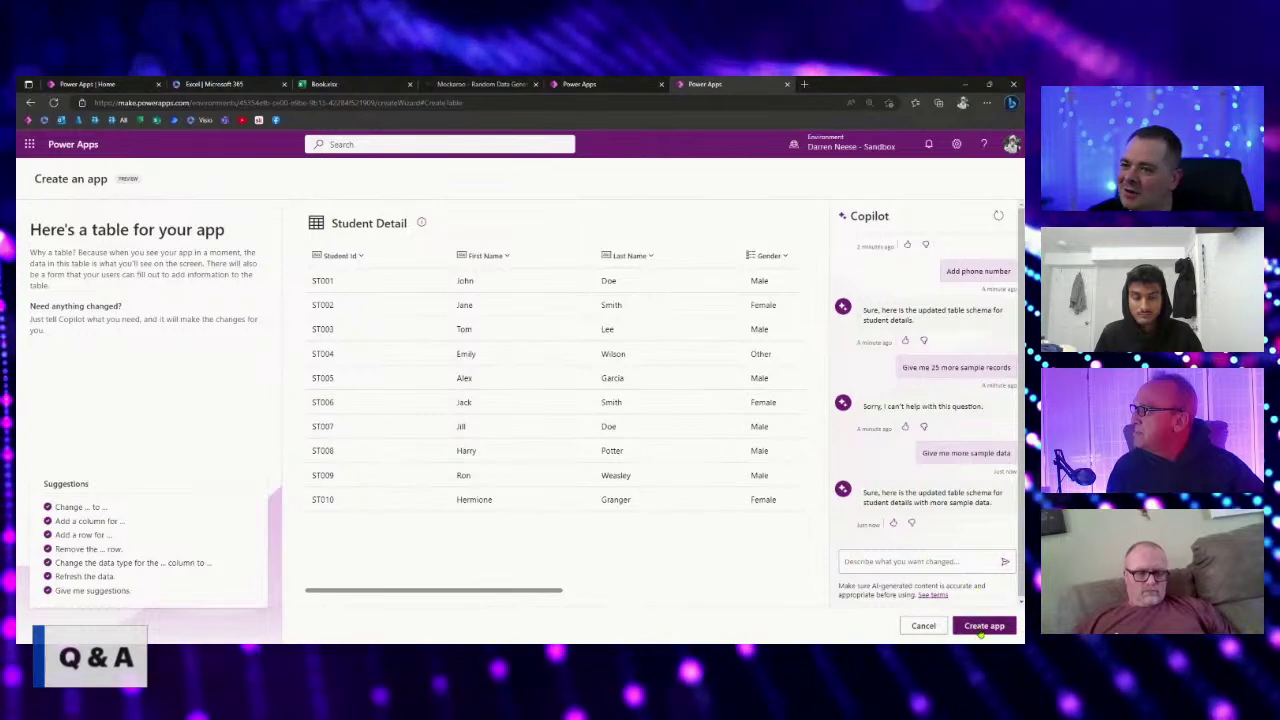
pyautogui.click(981, 628)
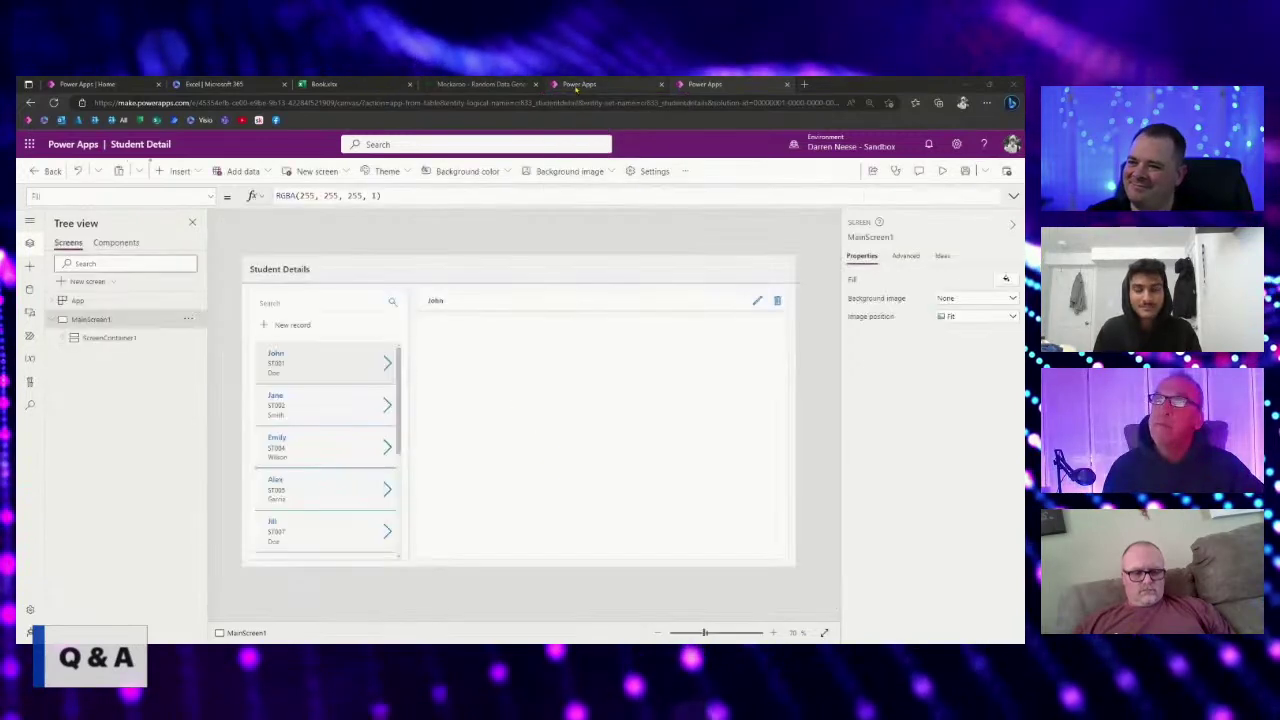
# Switch to the phone-format Students app and look through its new-screen templates and layouts.
pyautogui.click(577, 84)
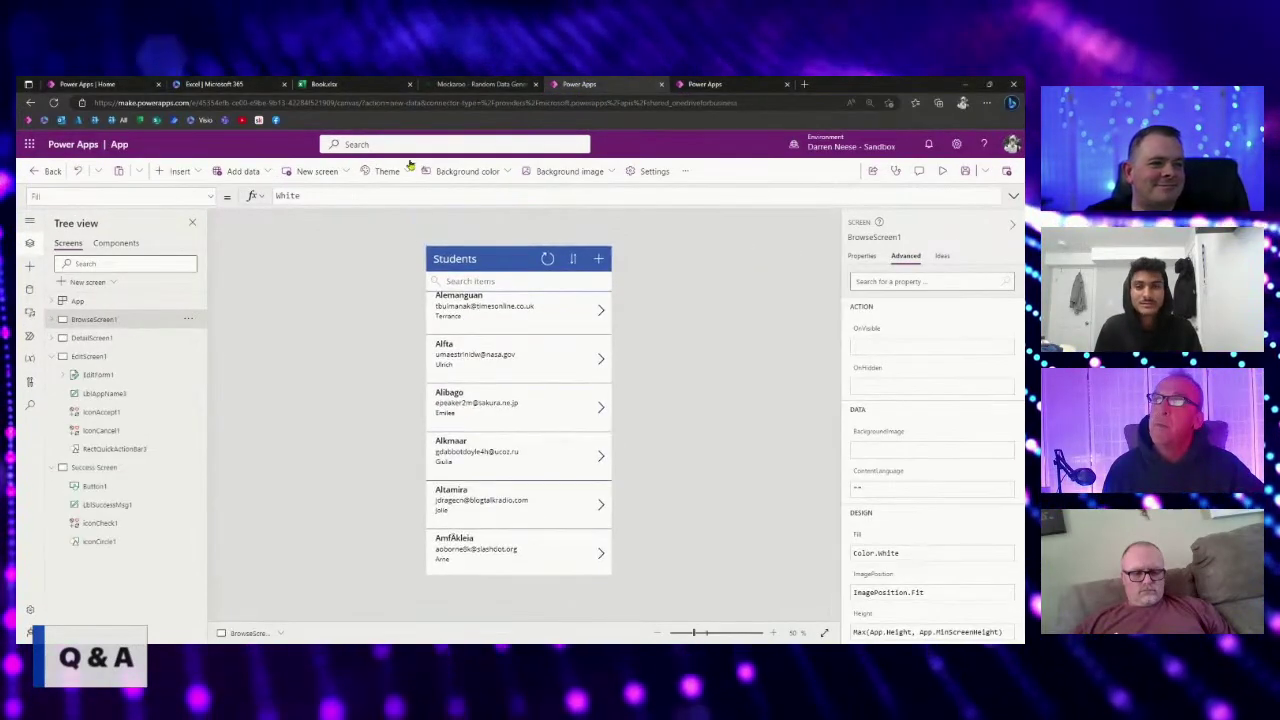
pyautogui.click(318, 172)
pyautogui.click(350, 196)
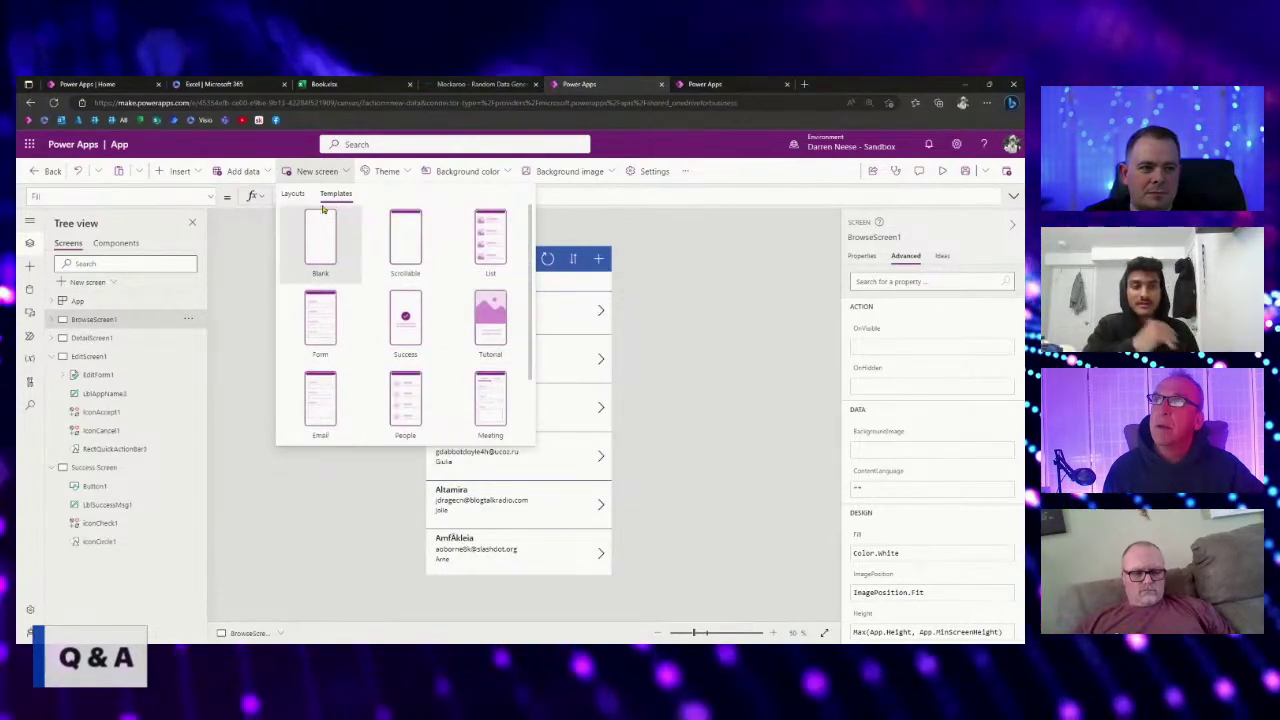
pyautogui.click(285, 195)
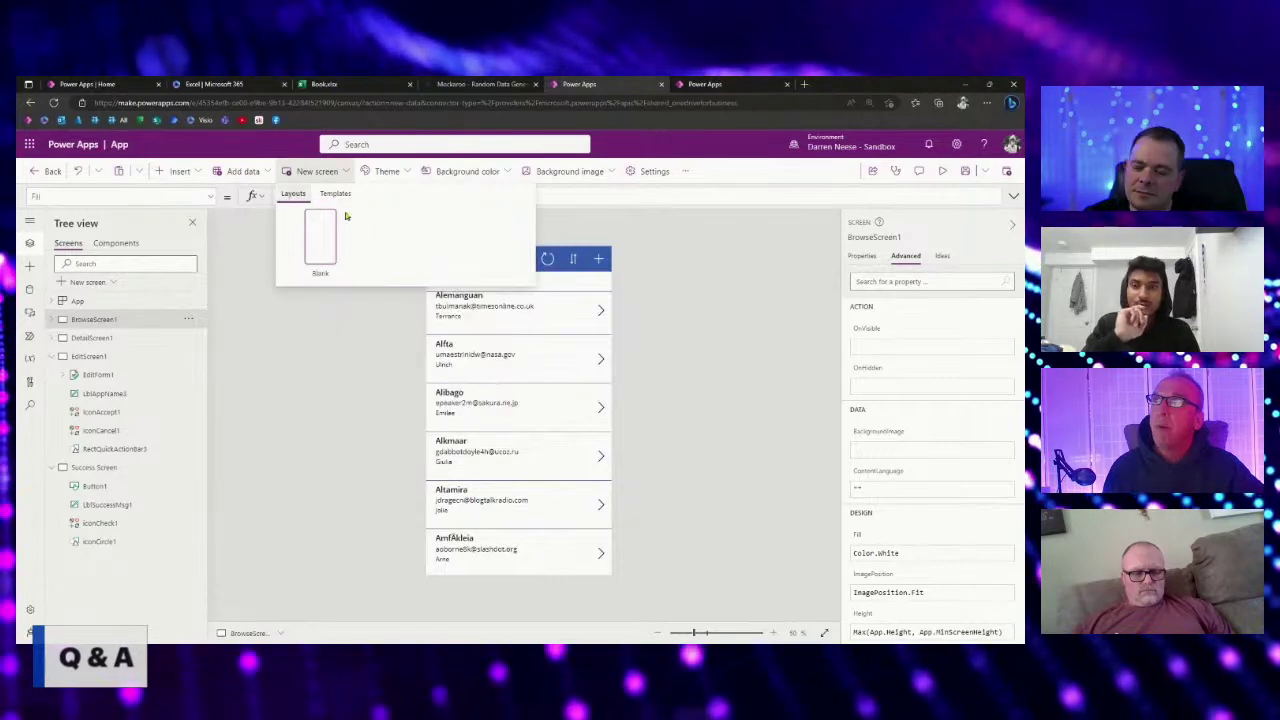
# Return to the Student Detail app and preview it, opening another student's record for editing before closing the preview.
pyautogui.click(706, 84)
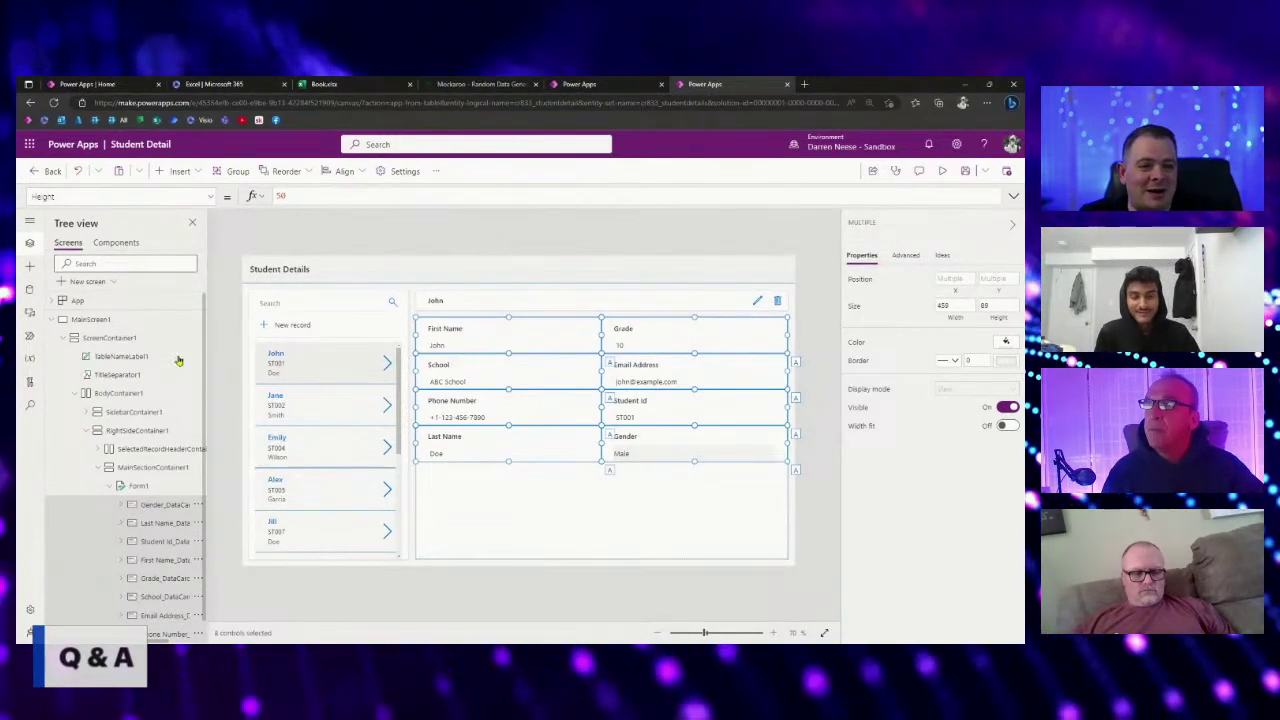
pyautogui.click(51, 320)
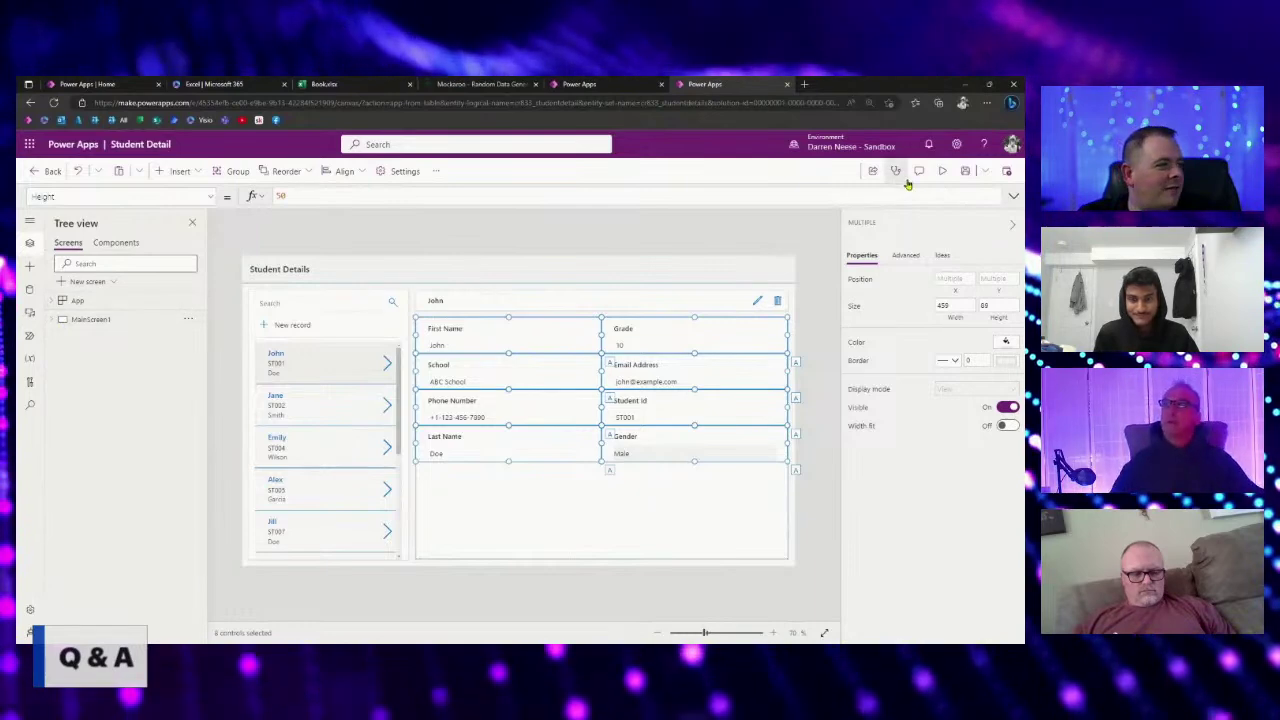
pyautogui.click(942, 171)
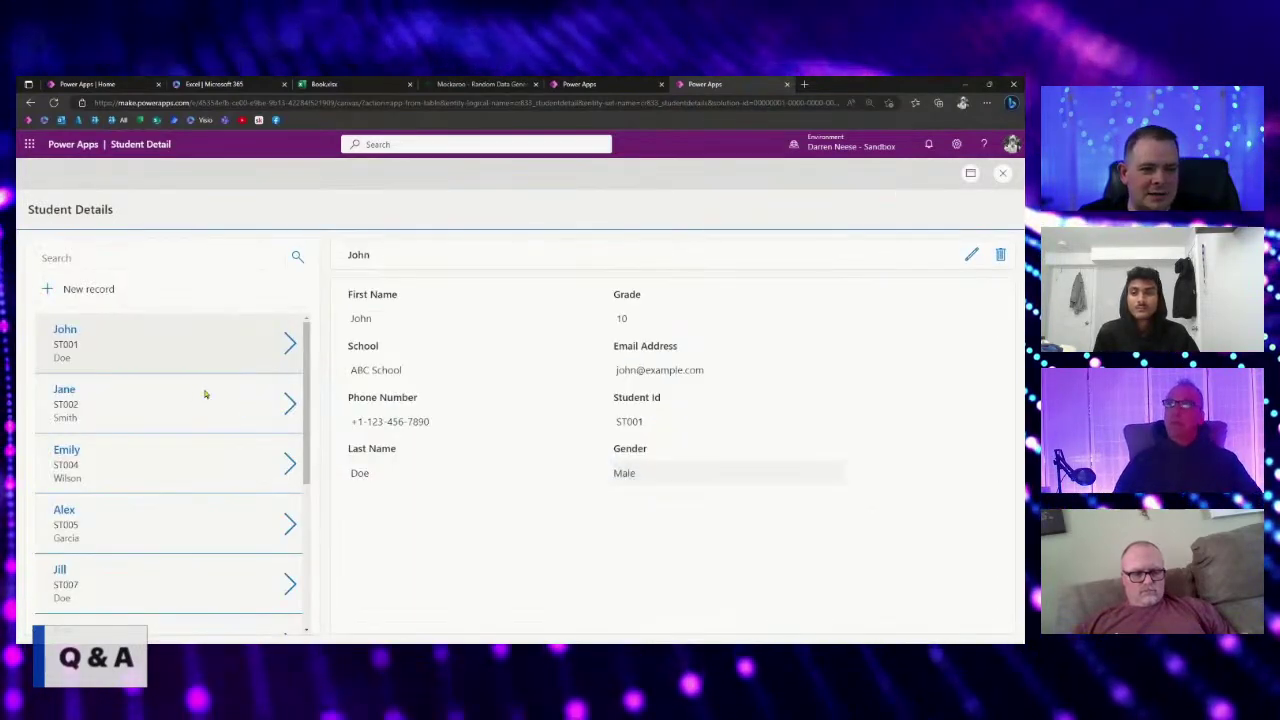
pyautogui.scroll(-5, 205, 396)
pyautogui.scroll(5, 203, 410)
pyautogui.click(196, 486)
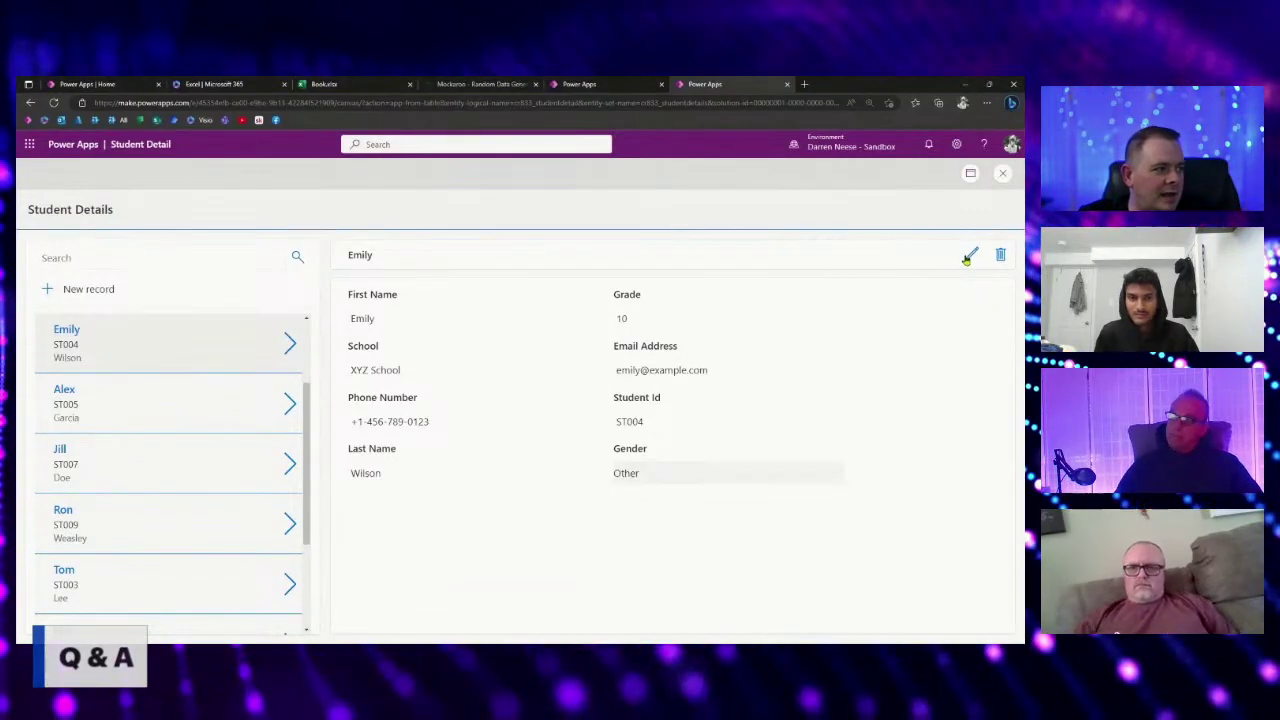
pyautogui.click(969, 256)
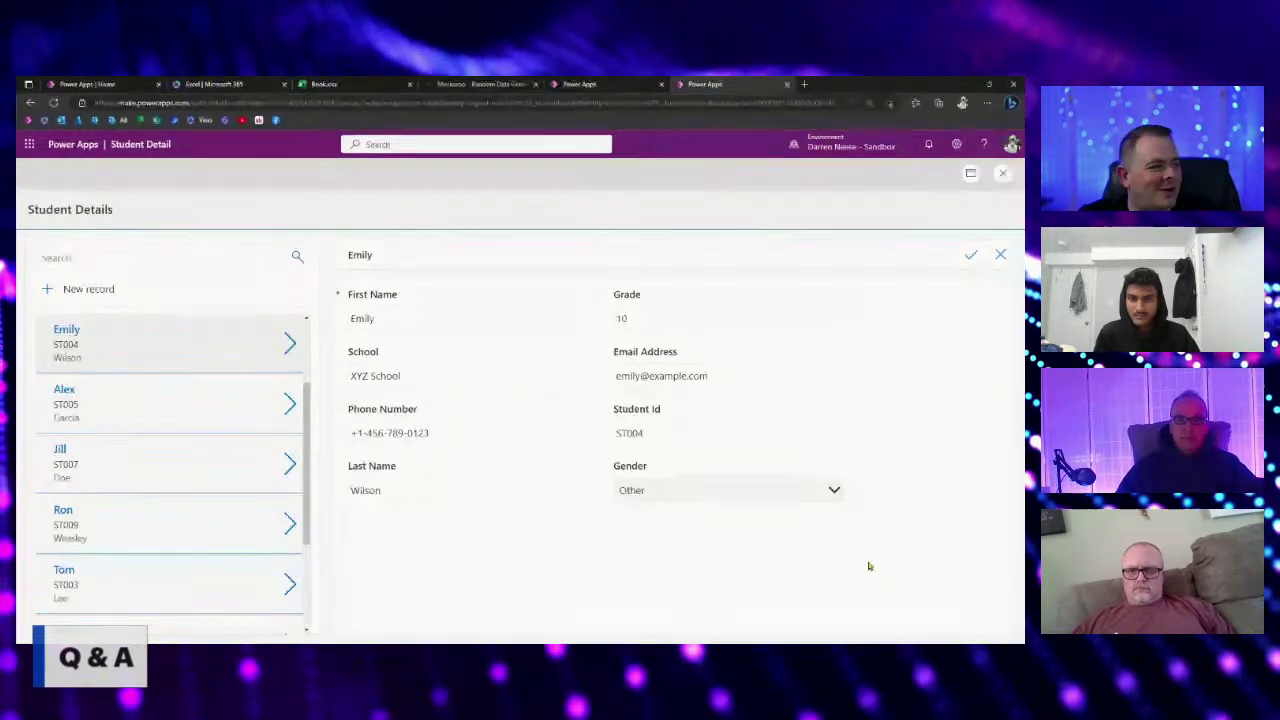
pyautogui.click(1002, 173)
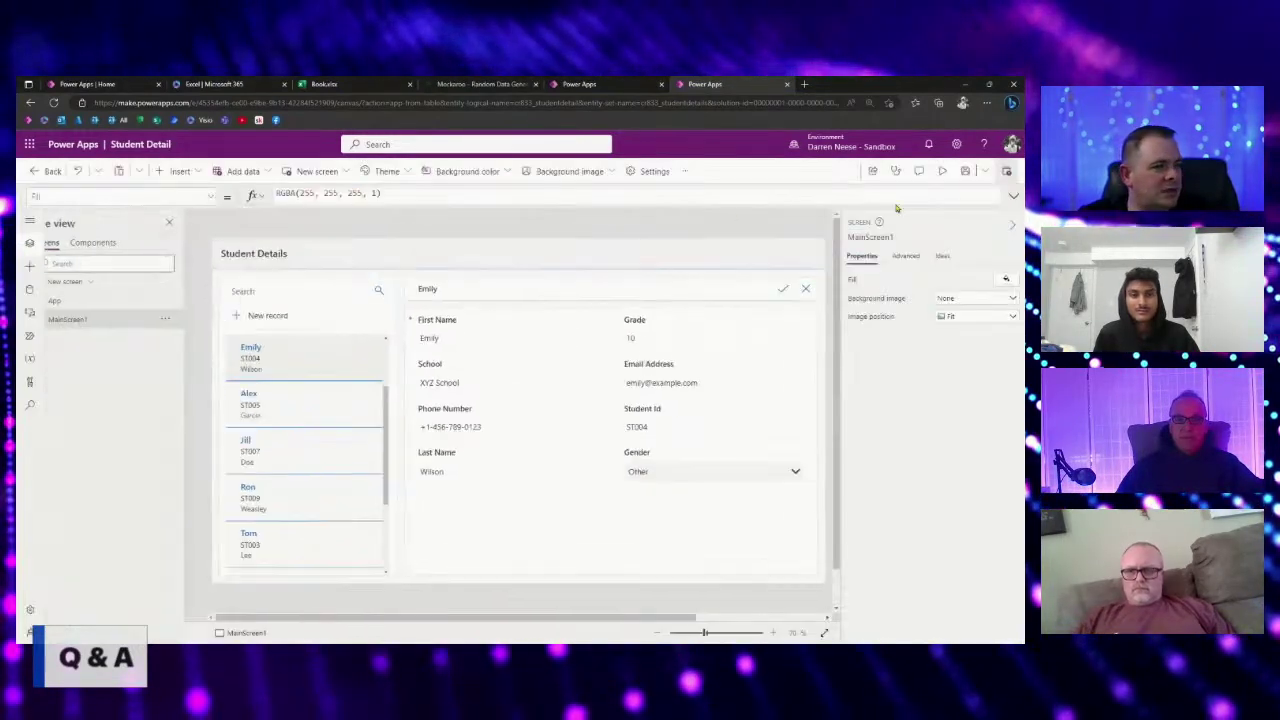
# Add a screen with the "Header, main section, footer" layout to the Student Detail app, and review the available layouts again.
pyautogui.click(52, 320)
pyautogui.click(52, 320)
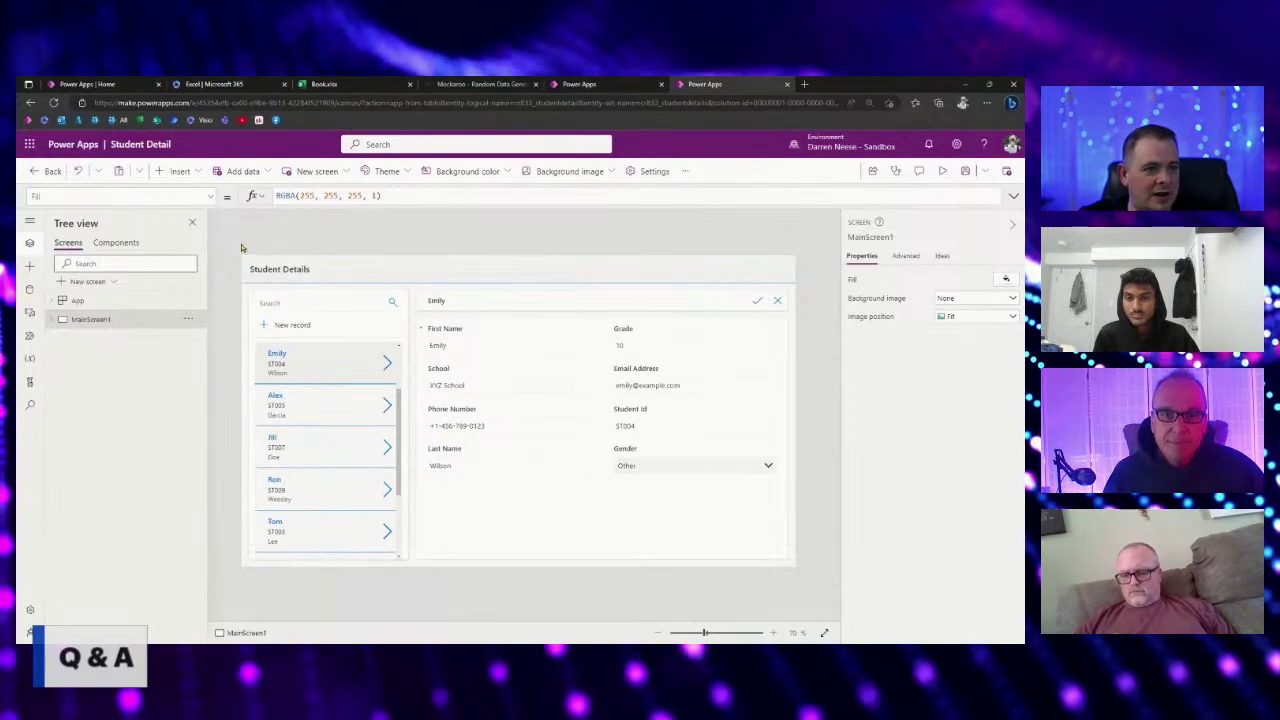
pyautogui.click(325, 175)
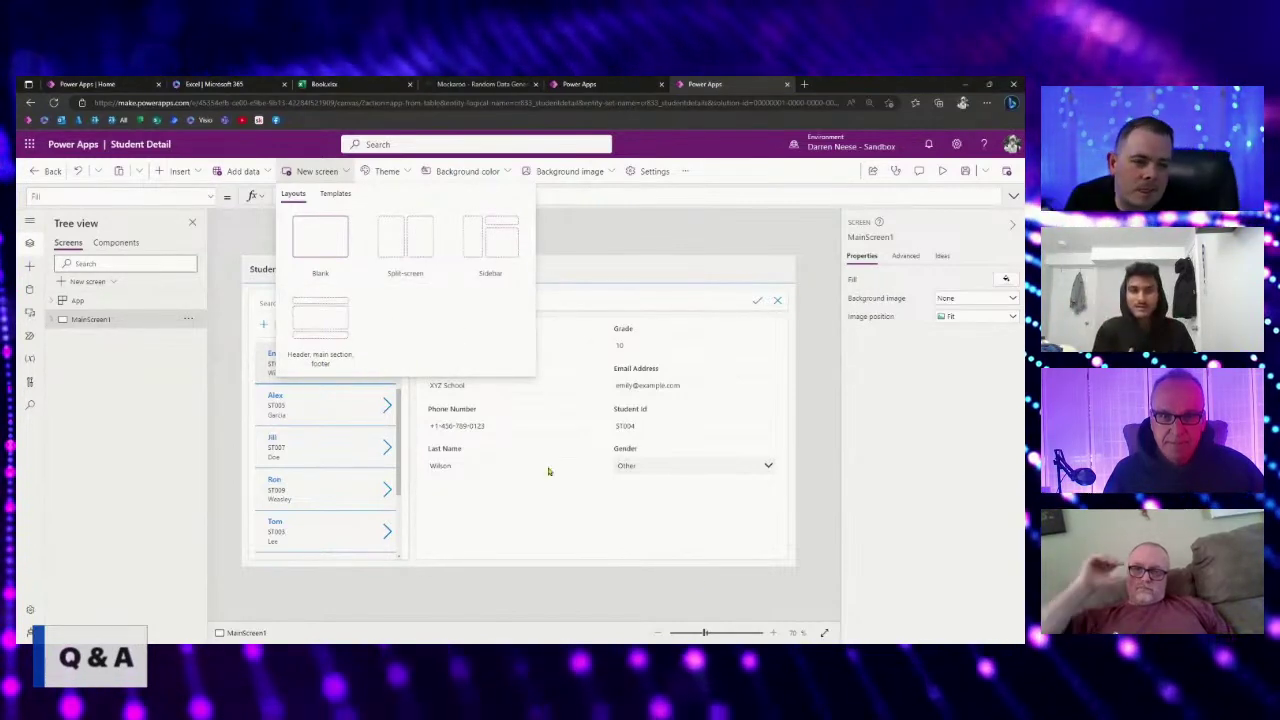
pyautogui.click(347, 341)
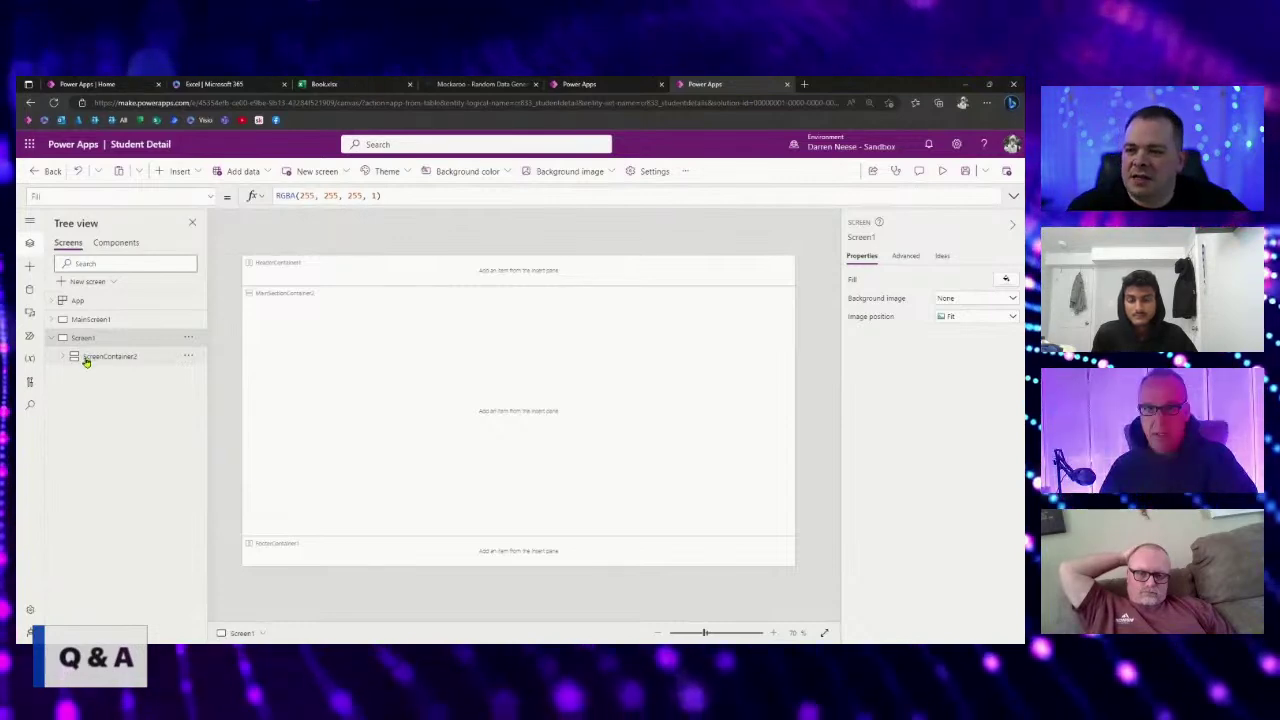
pyautogui.click(340, 176)
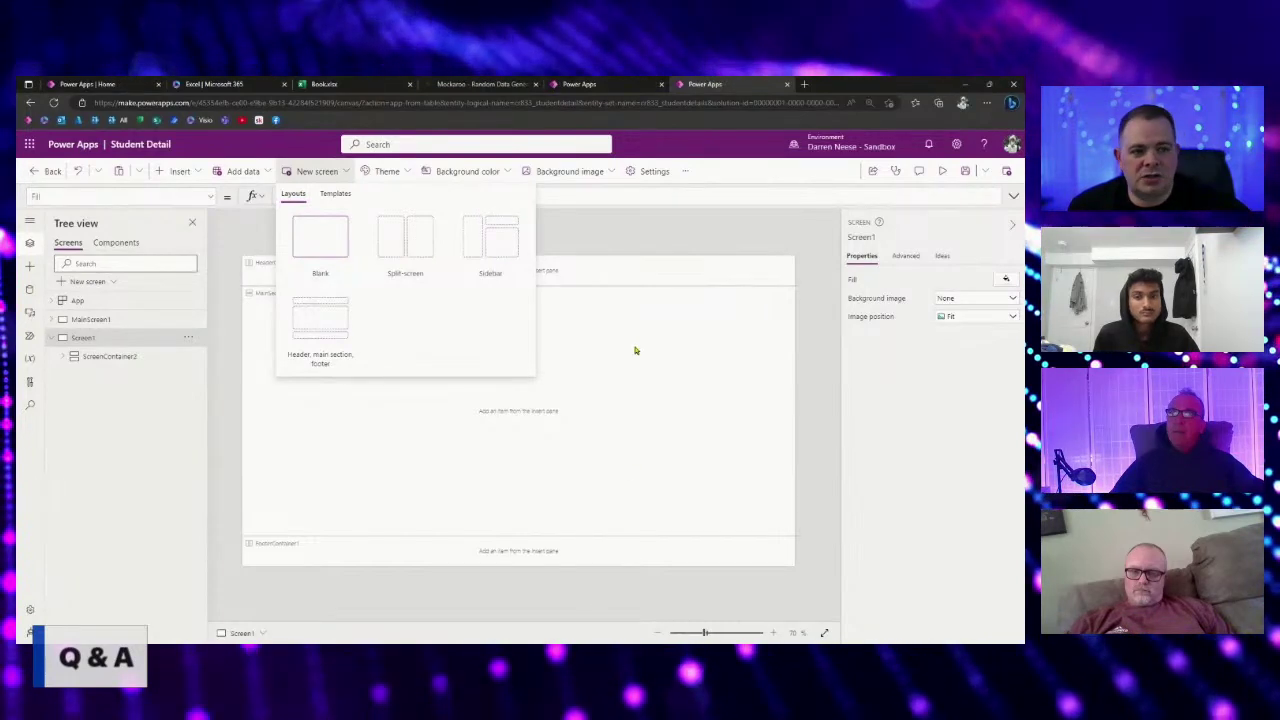
pyautogui.click(790, 340)
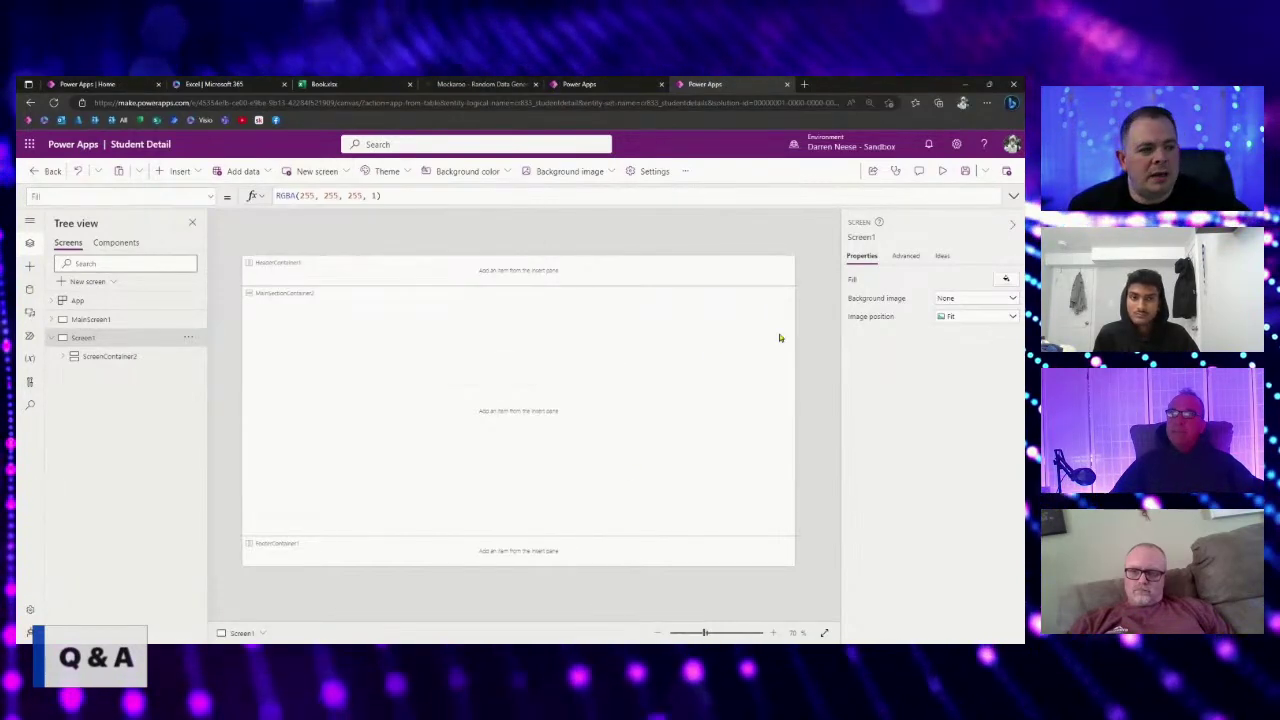
# Expand MainScreen1 and its SidebarContainer1 to examine how the generated containers are nested.
pyautogui.click(117, 321)
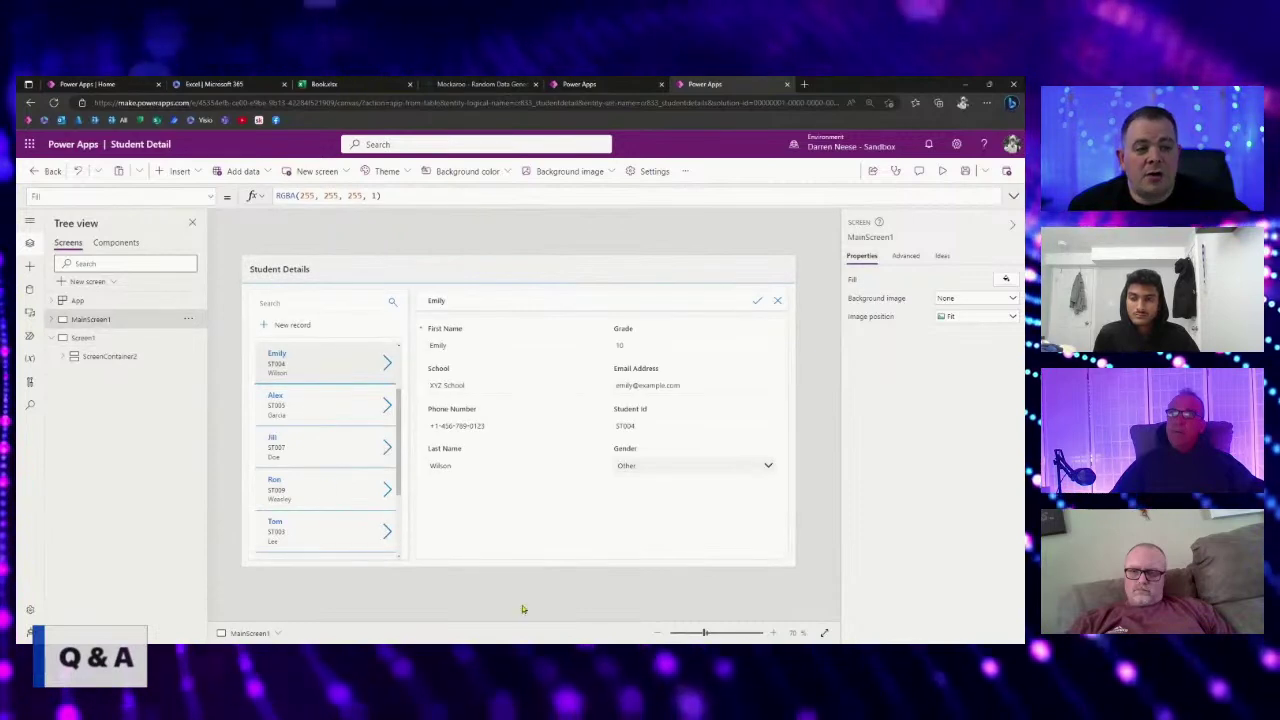
pyautogui.click(52, 319)
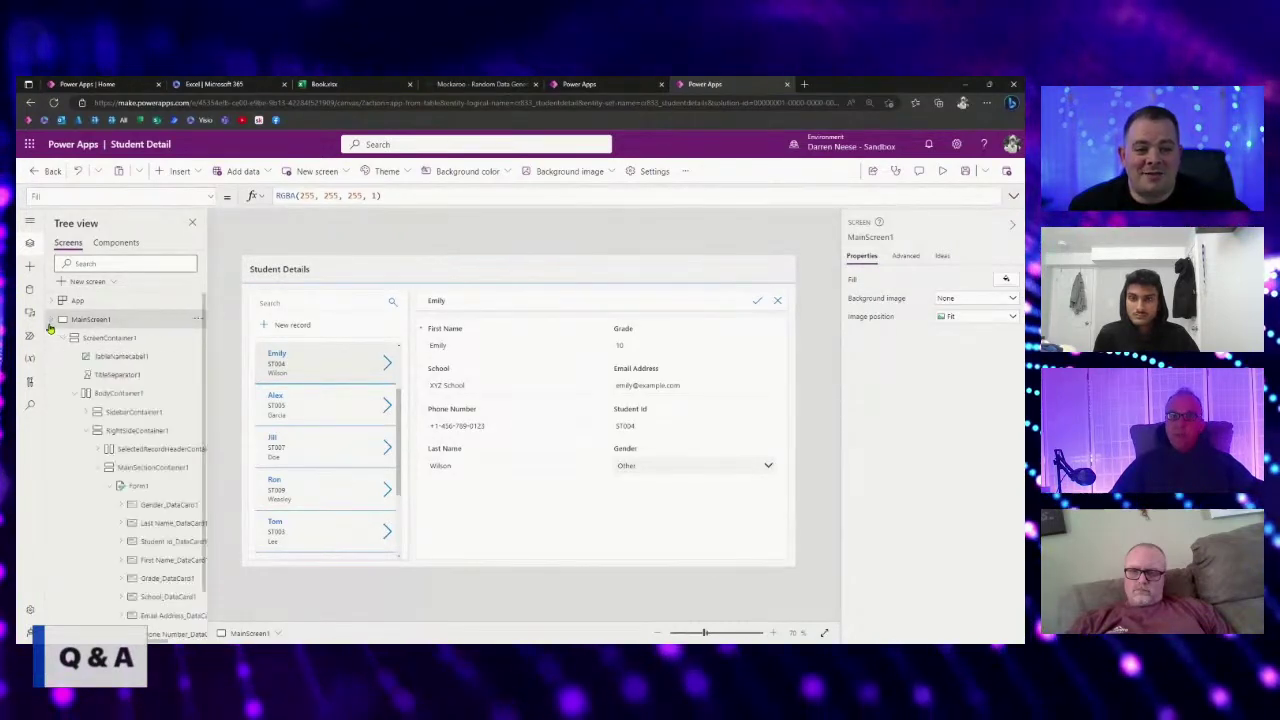
pyautogui.click(86, 412)
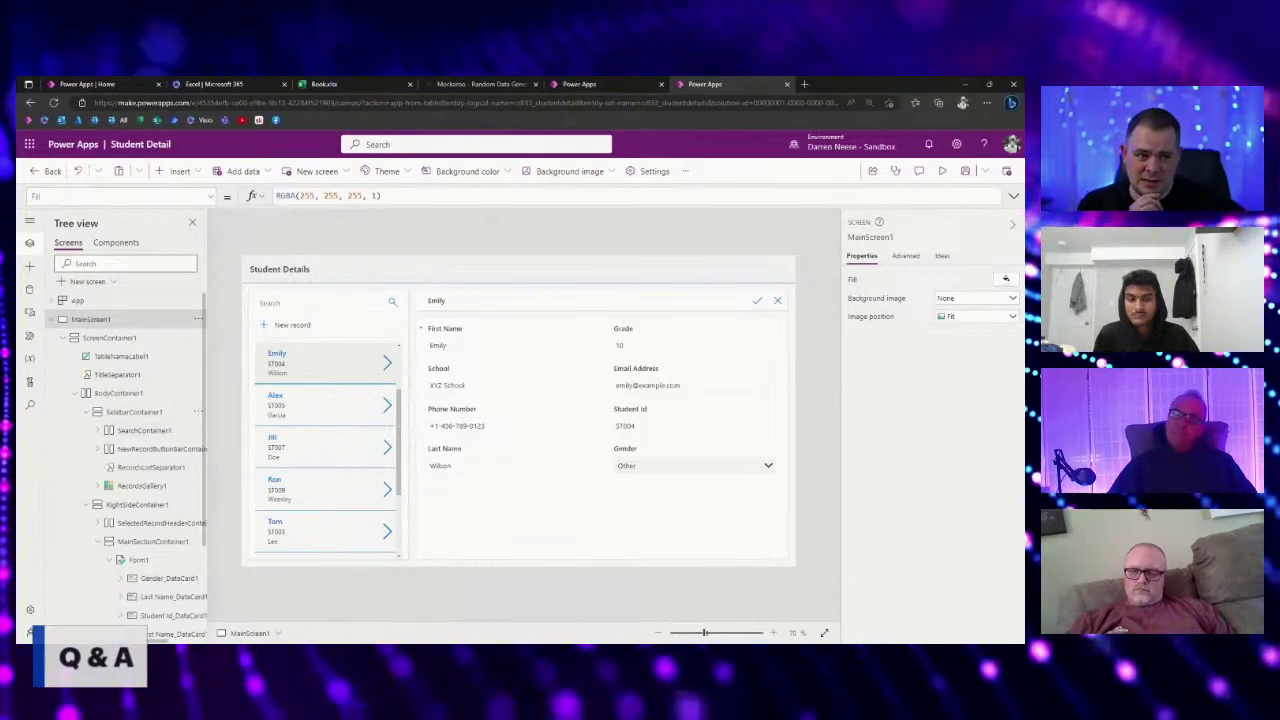
# Search the insertable controls for "cont" to view the available container types, without inserting any.
pyautogui.click(178, 171)
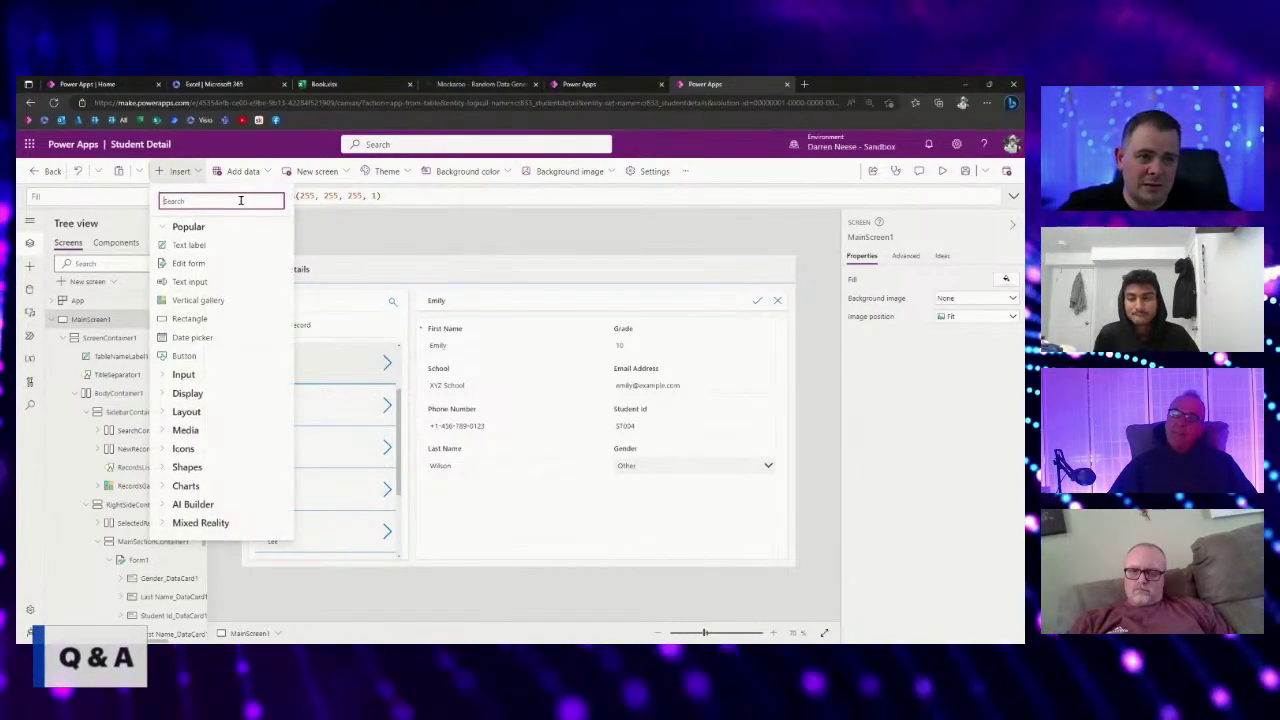
pyautogui.write('cont')
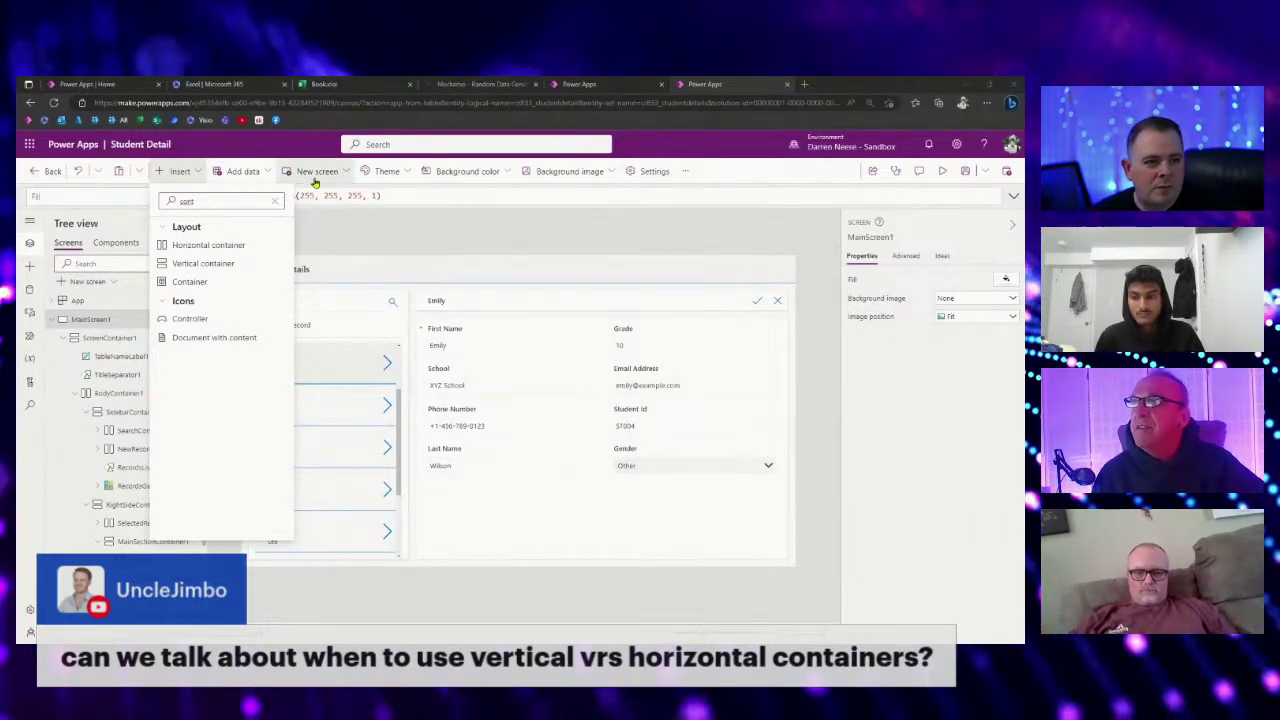
pyautogui.click(348, 223)
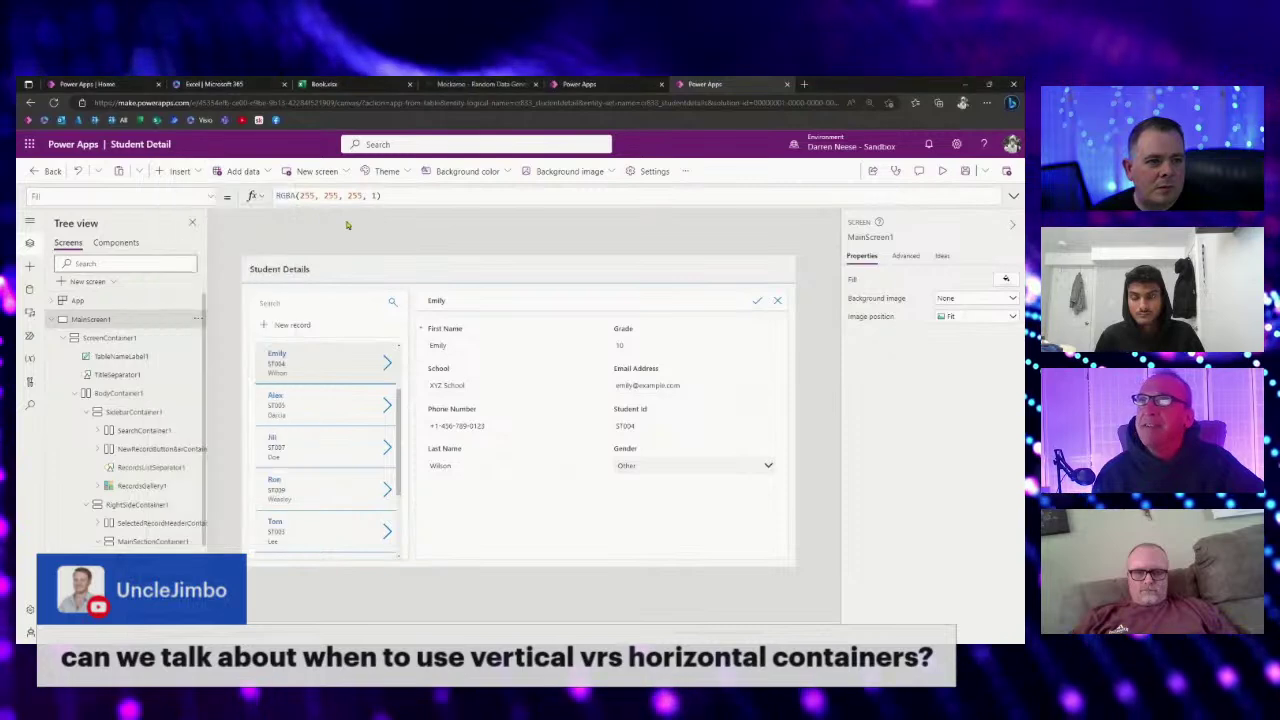
# Inspect the properties of MainScreen1's ScreenContainer1, collapse it, and select ScreenContainer2 on Screen1.
pyautogui.click(91, 337)
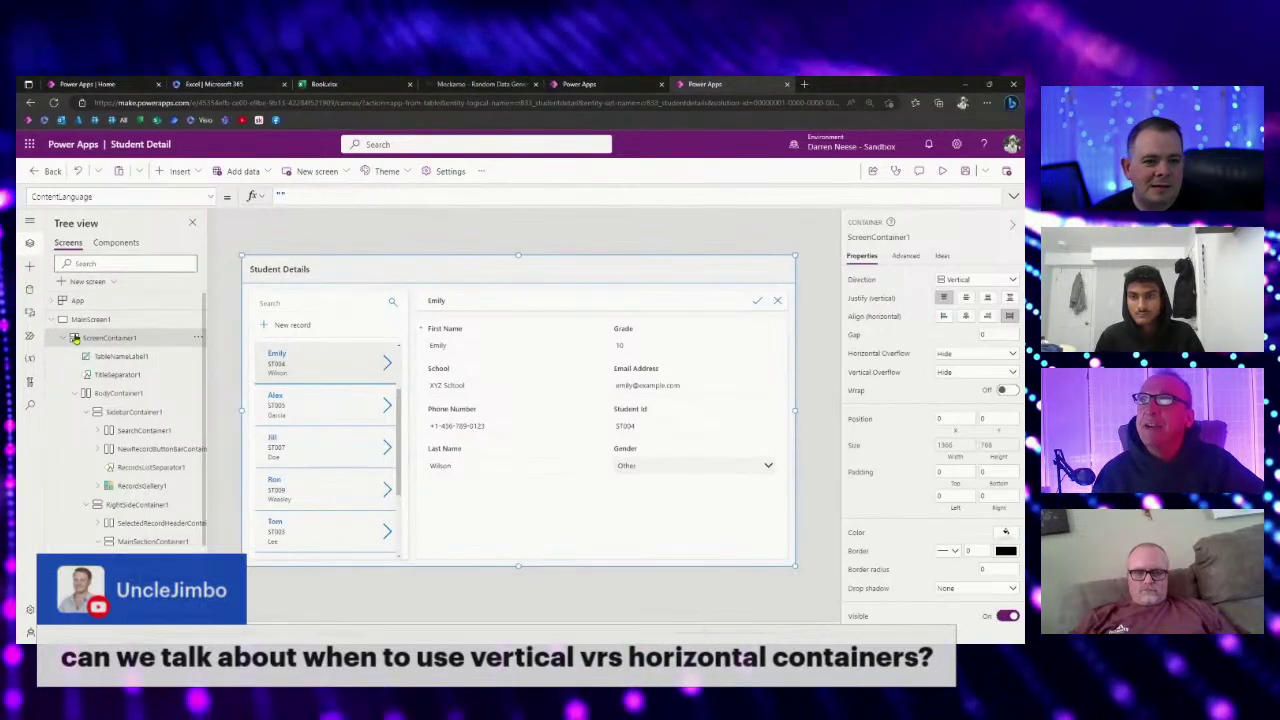
pyautogui.click(60, 340)
pyautogui.click(92, 377)
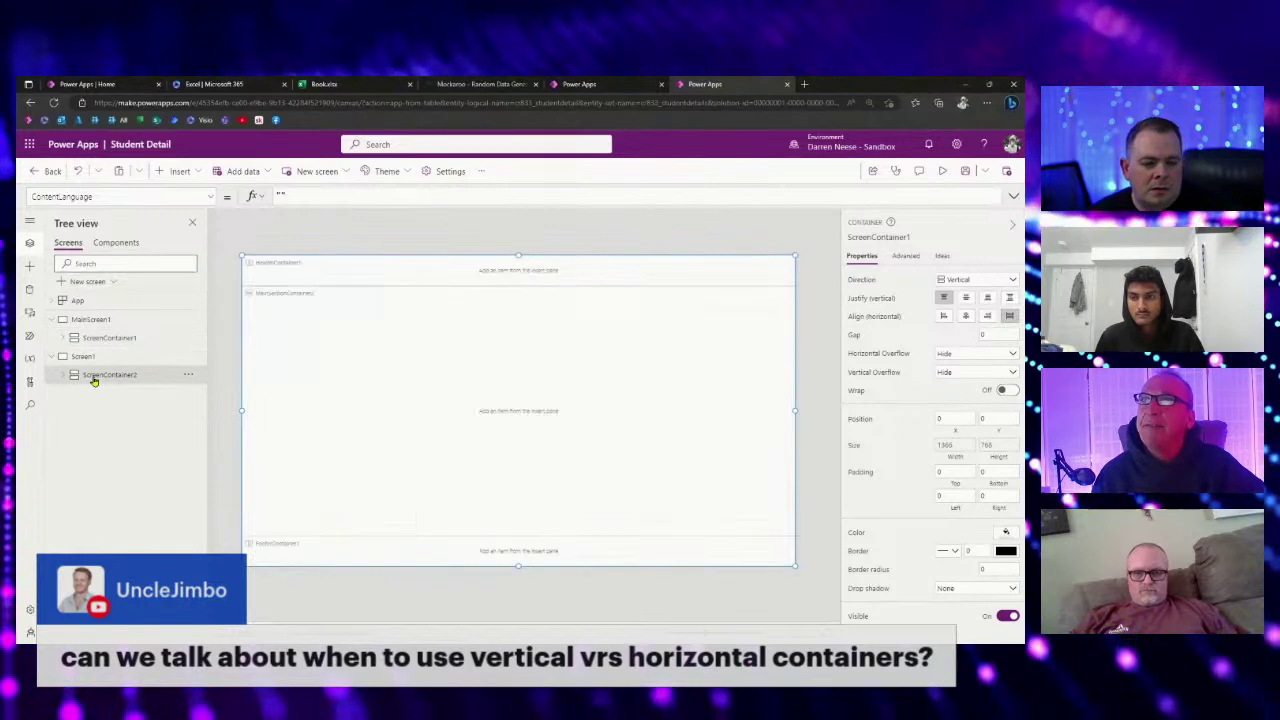